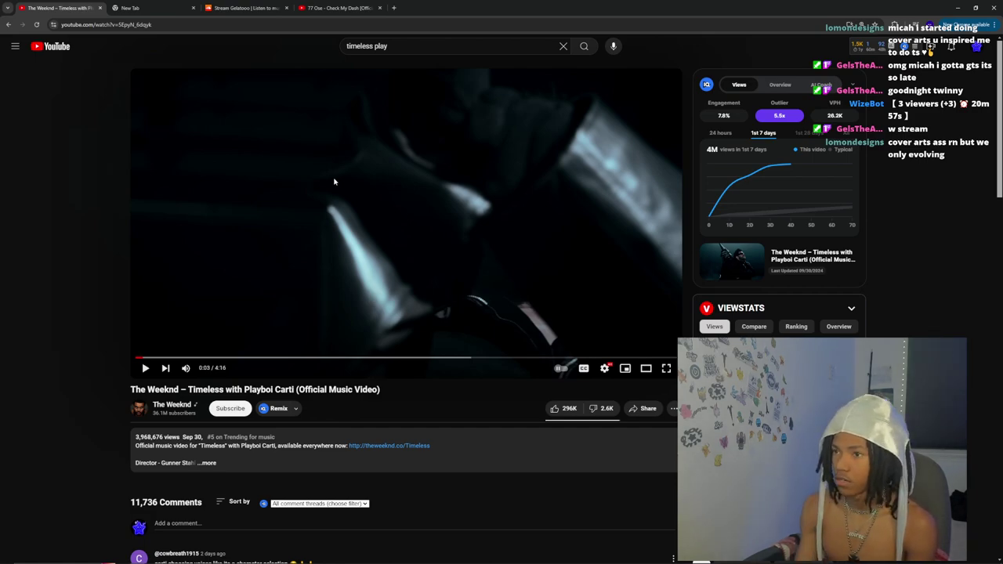
- Switch to the SoundCloud browser tab and open the SoundCloud home page
{"action": "left_click", "coordinate": [339, 8]}
{"action": "left_click", "coordinate": [249, 8]}
{"action": "left_click", "coordinate": [339, 8]}
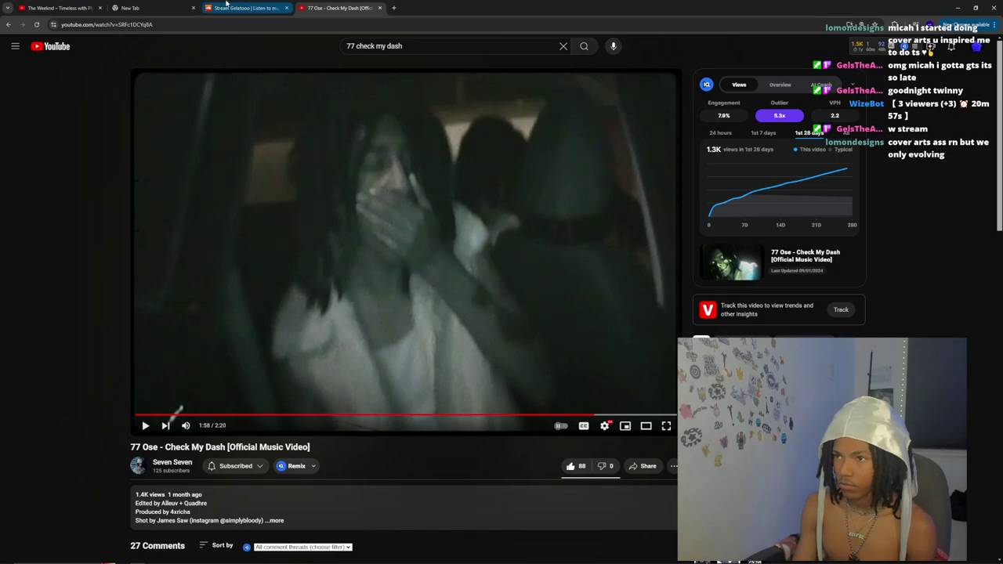
{"action": "left_click", "coordinate": [227, 6]}
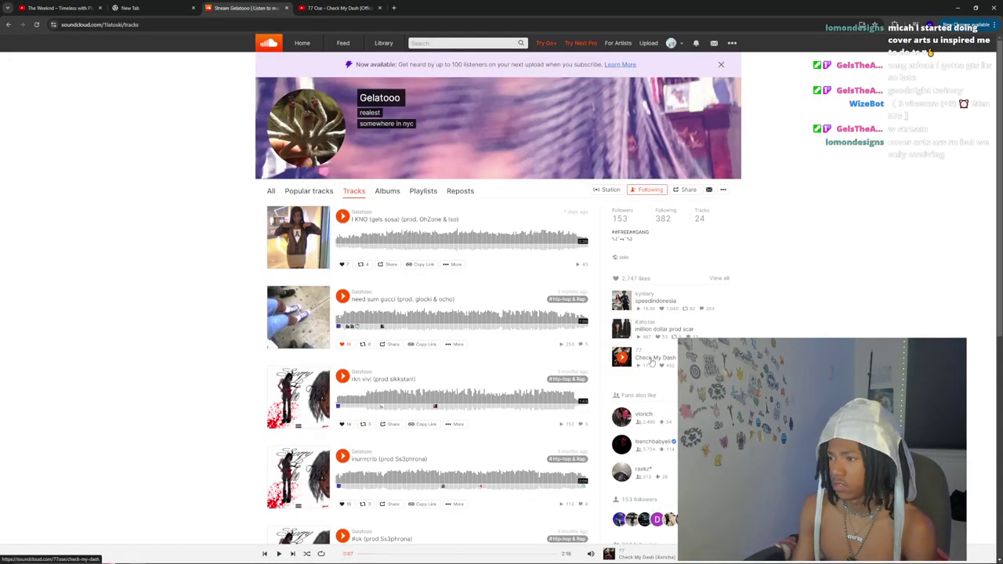
{"action": "left_click", "coordinate": [301, 45]}
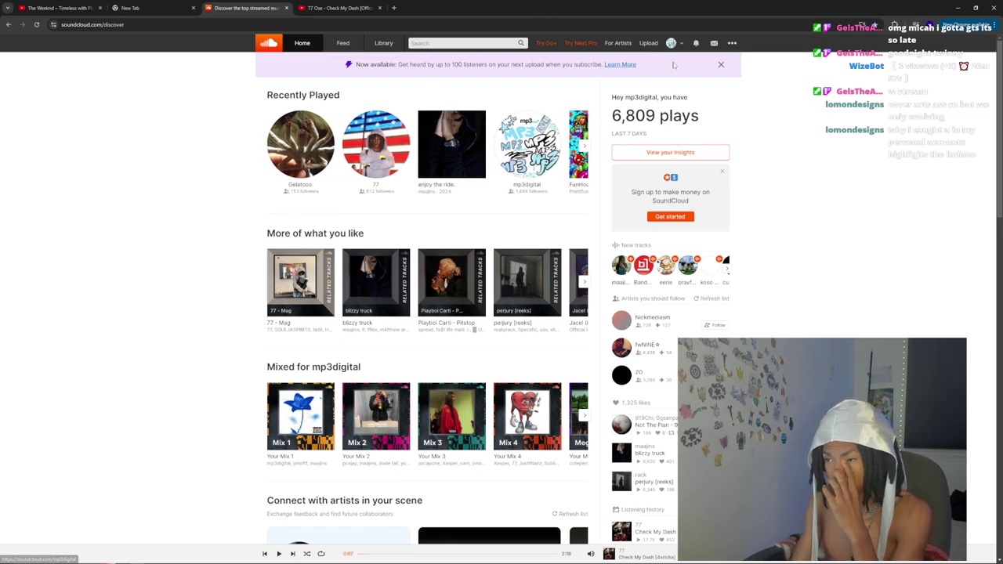
- Open the full list of liked tracks, play "blizzy truck" and go to its artist's profile
{"action": "scroll", "coordinate": [721, 251], "scroll_direction": "down", "scroll_amount": 2}
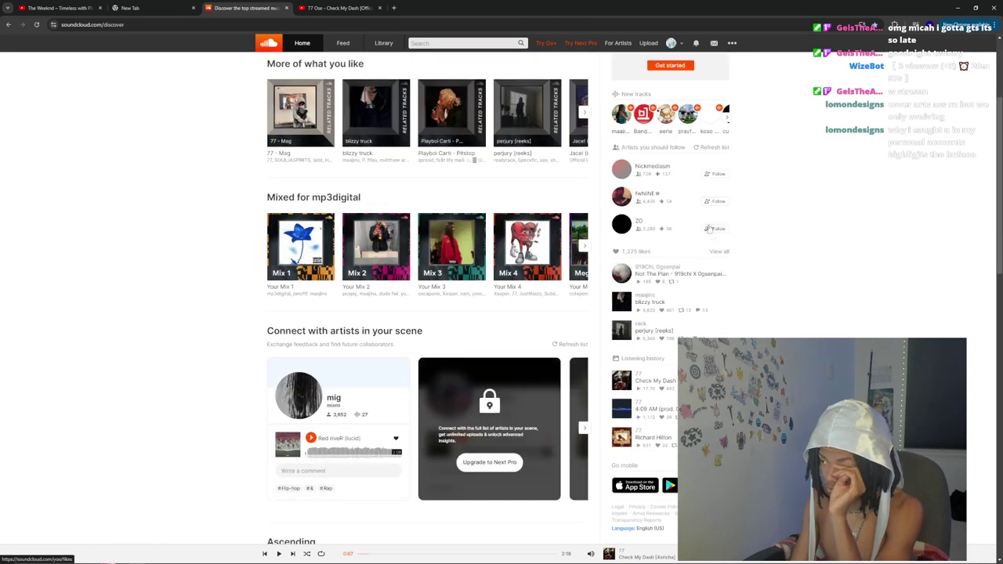
{"action": "left_click", "coordinate": [719, 251]}
{"action": "left_click", "coordinate": [380, 180]}
{"action": "left_click", "coordinate": [356, 229]}
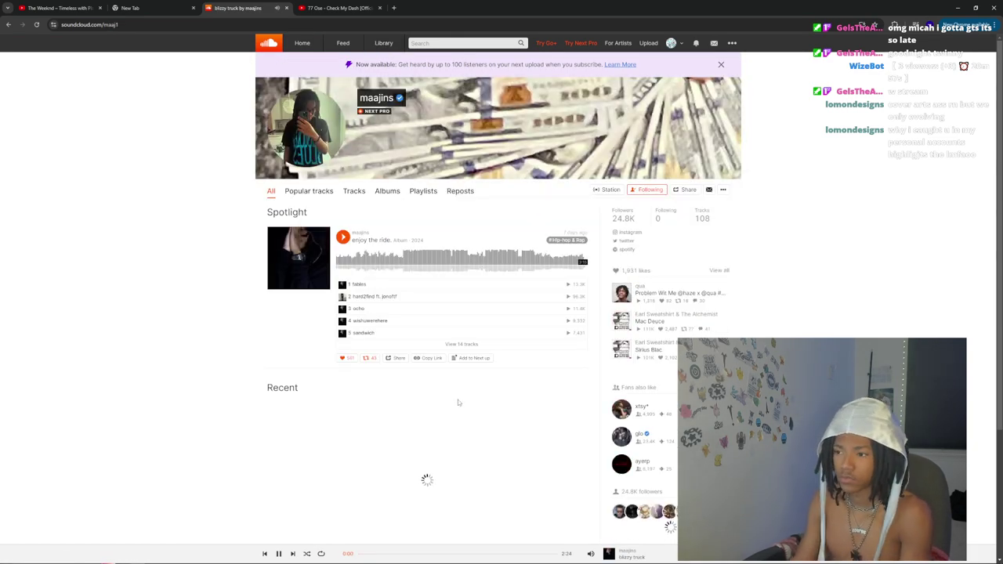
- Open the album "enjoy the ride." from the artist's Spotlight and play its first track, "fables"
{"action": "left_click", "coordinate": [379, 241]}
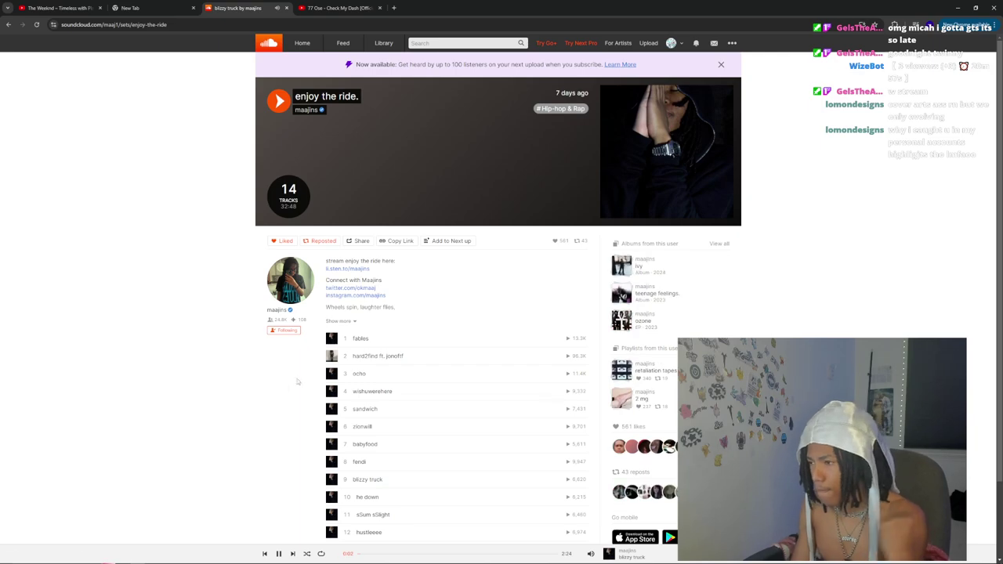
{"action": "left_click", "coordinate": [331, 338]}
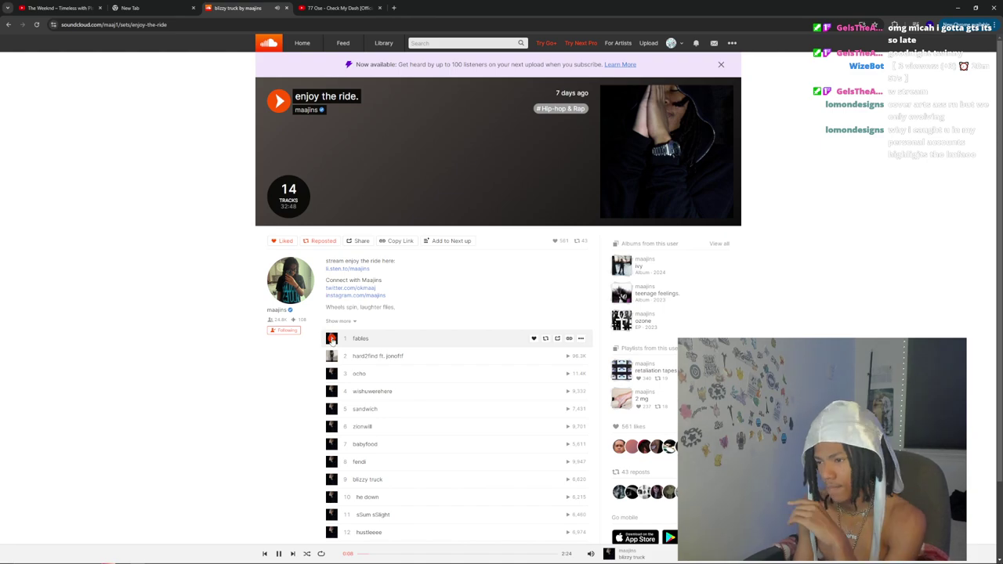
{"action": "scroll", "coordinate": [597, 484], "scroll_direction": "down", "scroll_amount": 2}
{"action": "mouse_move", "coordinate": [590, 552]}
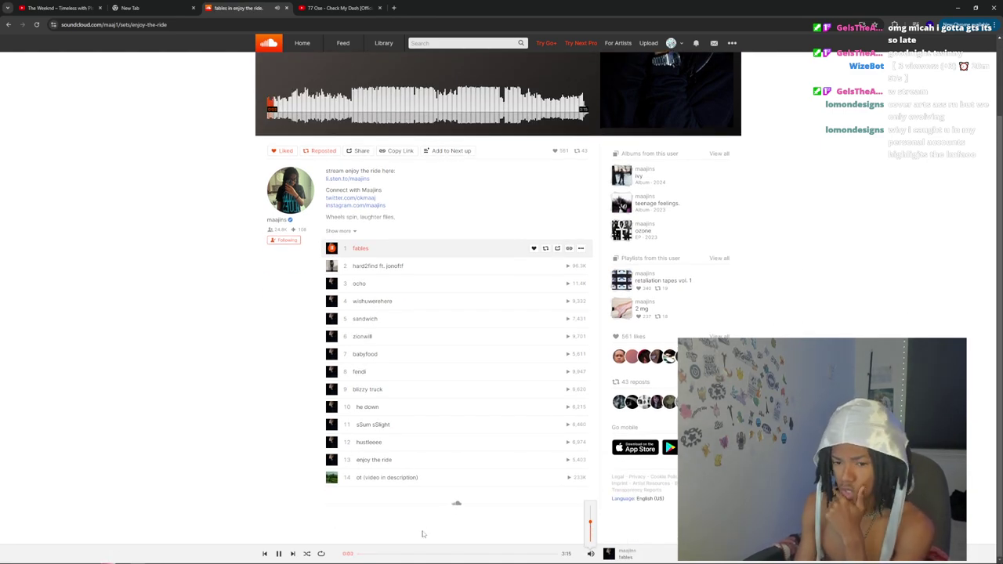
{"action": "scroll", "coordinate": [519, 526], "scroll_direction": "up", "scroll_amount": 2}
- Switch to After Effects and inspect the field shot at 0:00:06:17 in the C0522 composition
{"action": "left_click", "coordinate": [166, 559]}
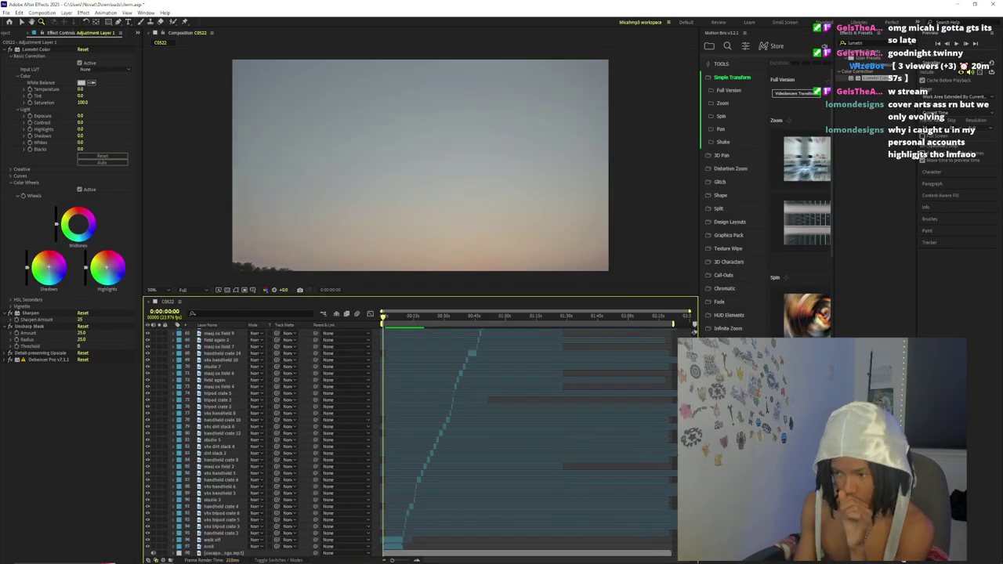
{"action": "left_click_drag", "start_coordinate": [399, 560], "coordinate": [405, 560]}
{"action": "left_click_drag", "start_coordinate": [400, 316], "coordinate": [447, 334]}
{"action": "scroll", "coordinate": [443, 336], "scroll_direction": "up", "scroll_amount": 15}
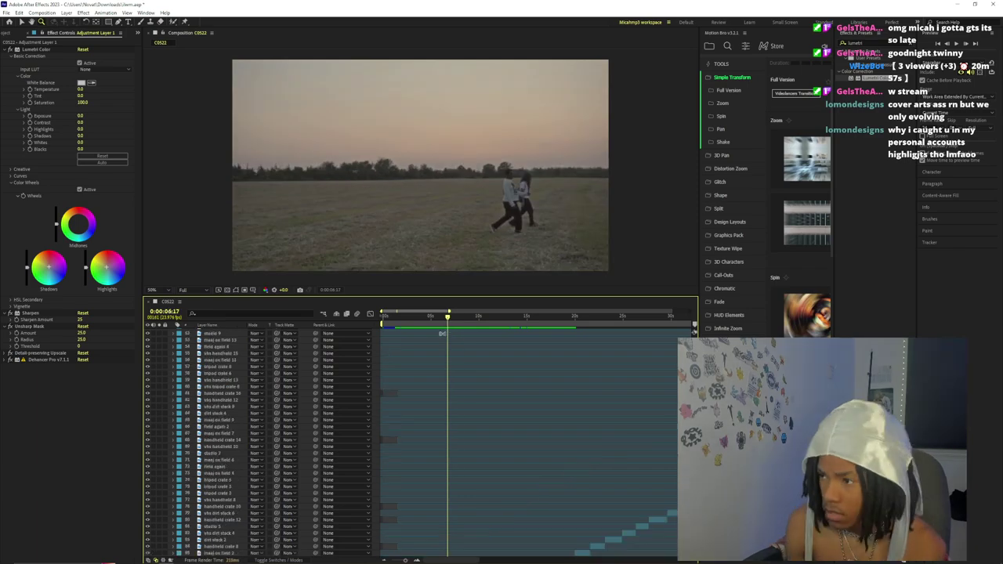
- Toggle the visibility of Adjustment Layer 1 and collapse its Lumetri Color settings
{"action": "key", "text": "v"}
{"action": "left_click", "coordinate": [148, 332]}
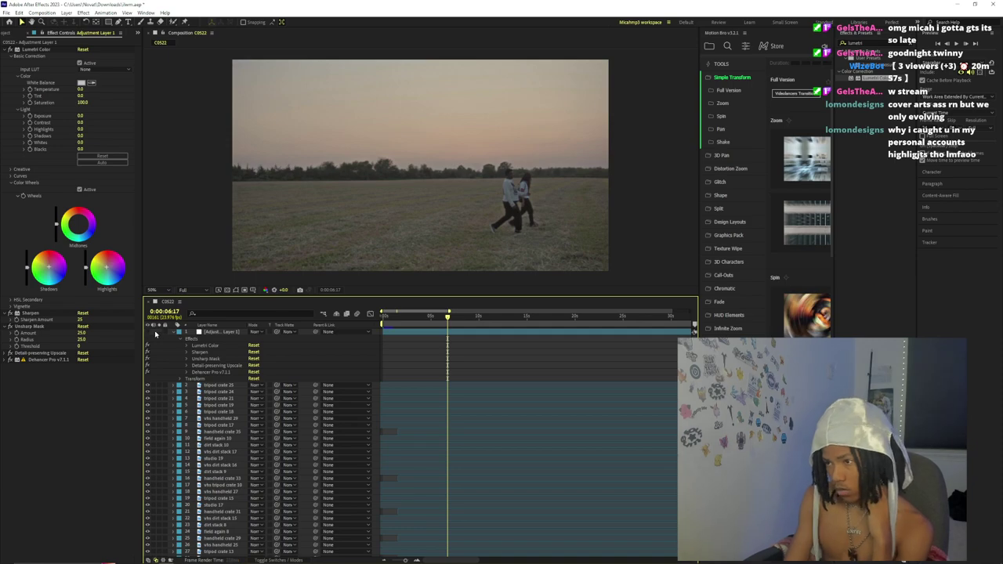
{"action": "left_click", "coordinate": [6, 49]}
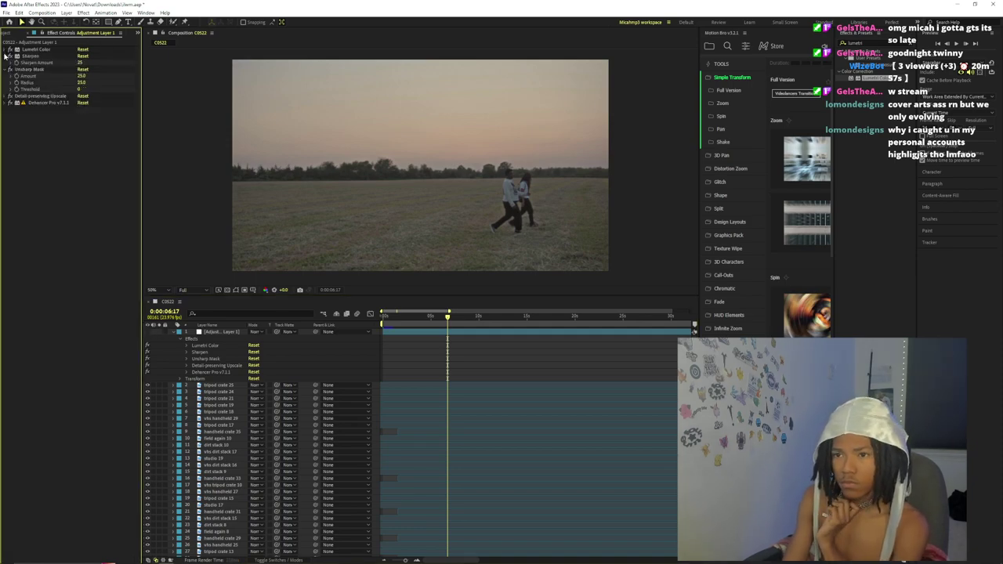
{"action": "left_click", "coordinate": [147, 335]}
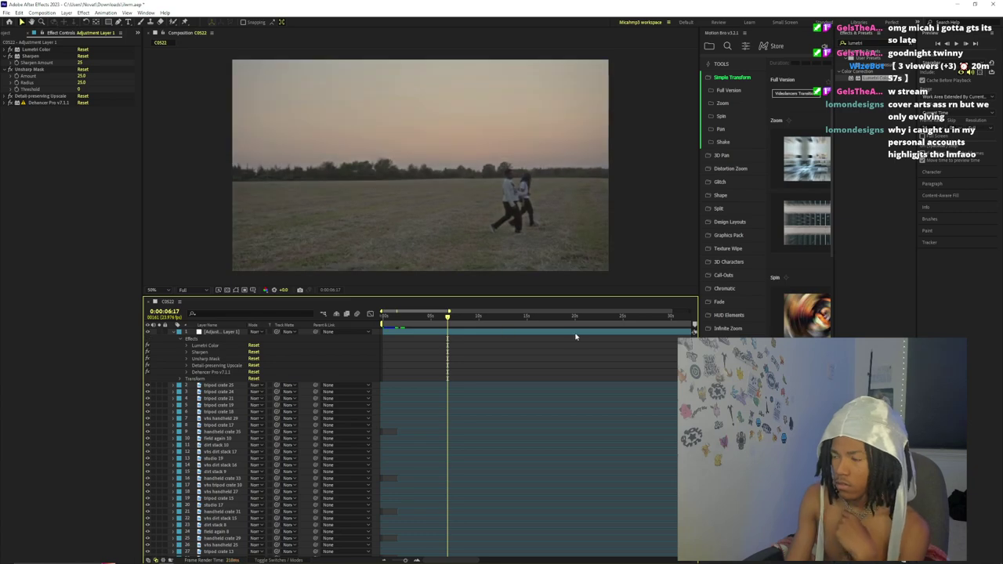
- Scrub through the composition's clip sequence to review the crate footage up to 0:00:52:05
{"action": "scroll", "coordinate": [147, 335], "scroll_direction": "down", "scroll_amount": 10}
{"action": "left_click_drag", "start_coordinate": [447, 317], "coordinate": [602, 321]}
{"action": "left_click_drag", "start_coordinate": [403, 559], "coordinate": [393, 560]}
{"action": "left_click", "coordinate": [444, 316]}
{"action": "left_click_drag", "start_coordinate": [457, 316], "coordinate": [474, 317]}
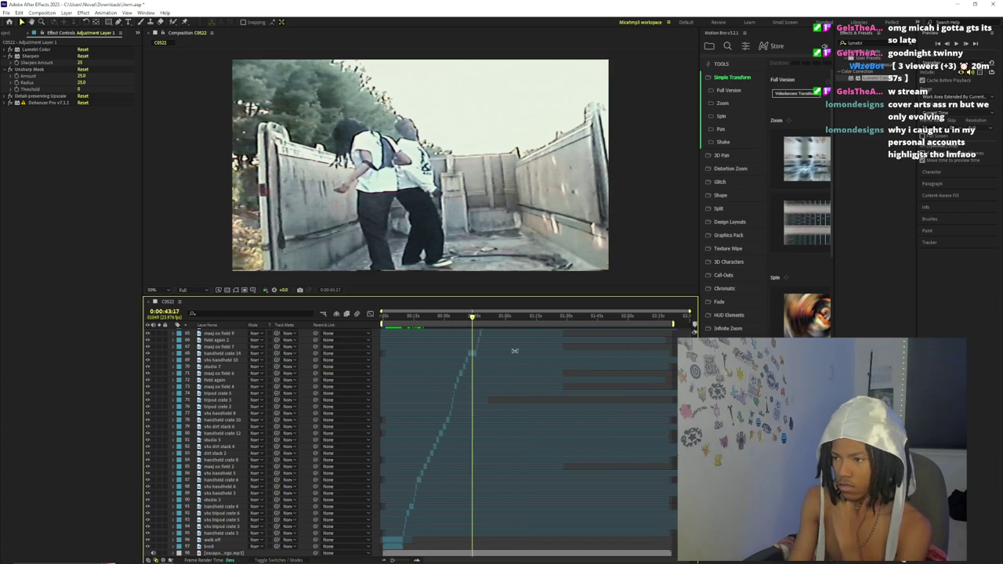
{"action": "left_click_drag", "start_coordinate": [403, 559], "coordinate": [403, 560]}
{"action": "left_click_drag", "start_coordinate": [541, 318], "coordinate": [574, 316]}
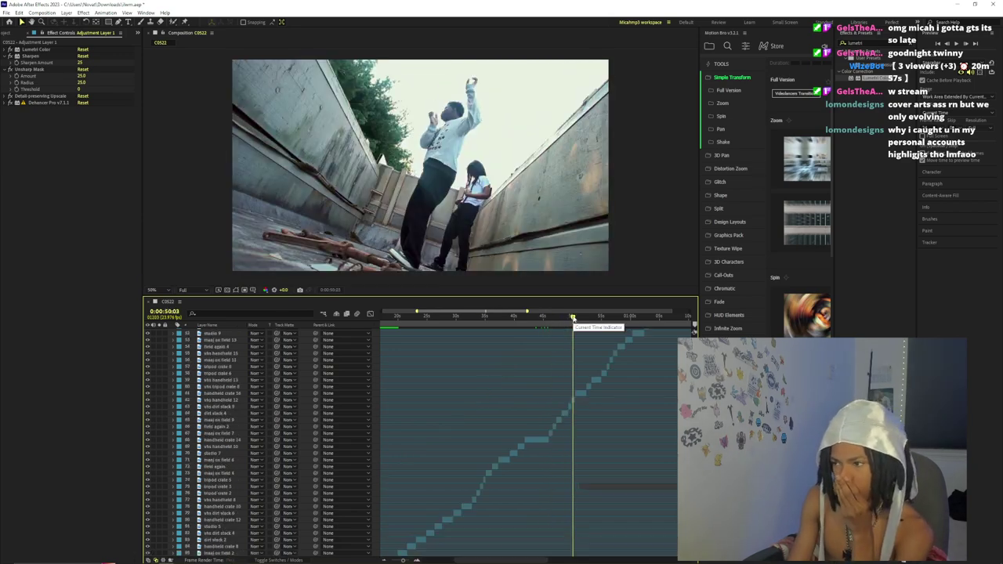
{"action": "scroll", "coordinate": [423, 486], "scroll_direction": "up", "scroll_amount": 5}
{"action": "left_click_drag", "start_coordinate": [405, 560], "coordinate": [404, 560]}
{"action": "left_click", "coordinate": [547, 318]}
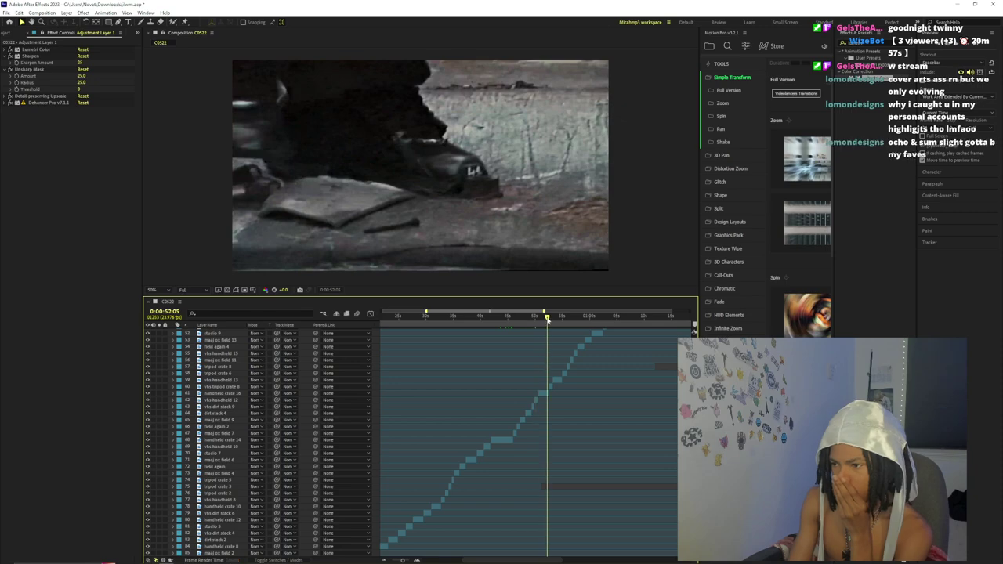
- Examine the clips between about 25 and 27 seconds, including the flag shot
{"action": "scroll", "coordinate": [548, 319], "scroll_direction": "down", "scroll_amount": 5}
{"action": "key", "text": "Home"}
{"action": "left_click", "coordinate": [494, 319]}
{"action": "left_click", "coordinate": [521, 317]}
{"action": "left_click_drag", "start_coordinate": [523, 319], "coordinate": [523, 319]}
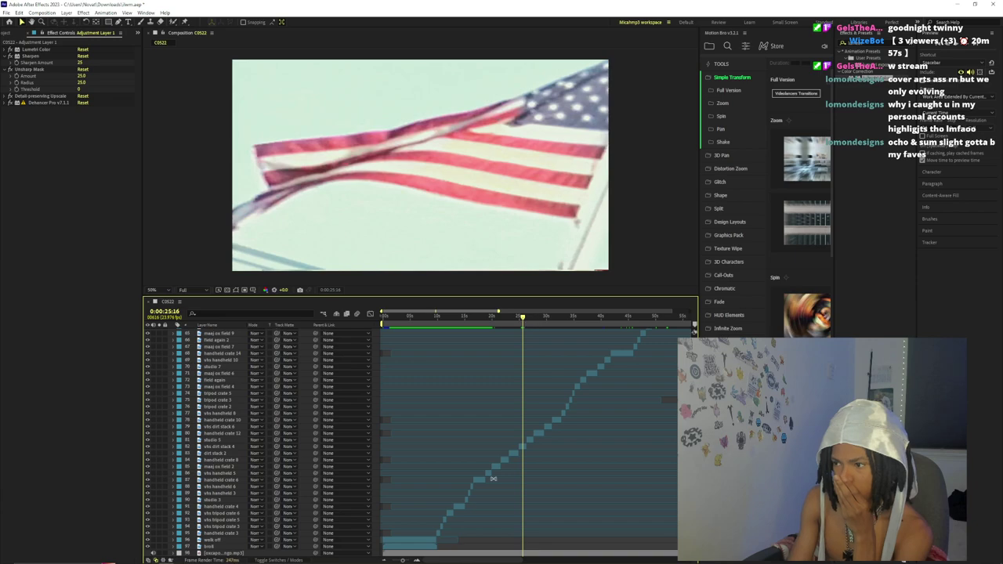
{"action": "left_click_drag", "start_coordinate": [402, 560], "coordinate": [407, 560]}
{"action": "left_click", "coordinate": [550, 318]}
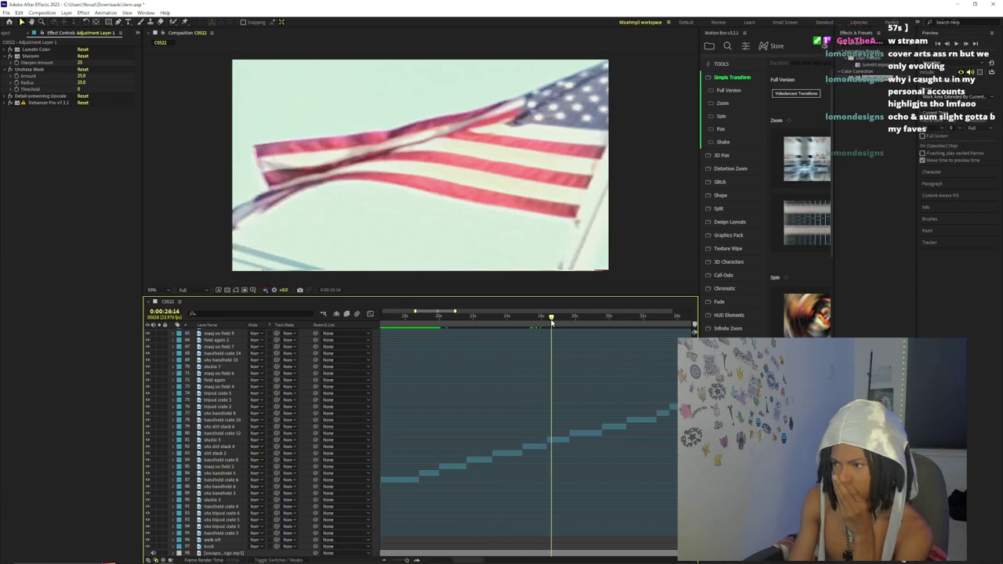
{"action": "left_click", "coordinate": [559, 318]}
- Limit the work area to 0:00:25:01 through about 28 seconds and preview that section
{"action": "scroll", "coordinate": [263, 423], "scroll_direction": "up", "scroll_amount": 10}
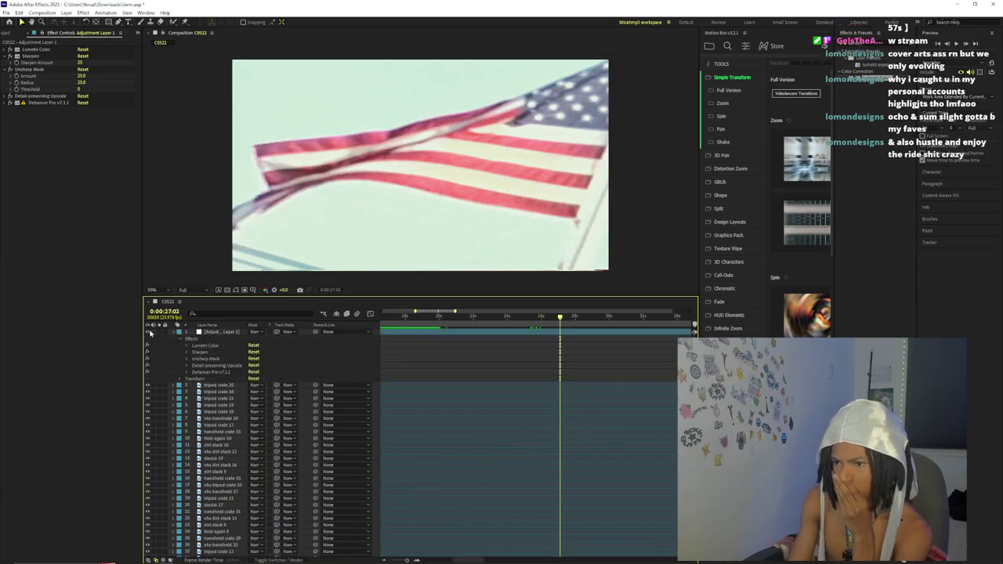
{"action": "scroll", "coordinate": [485, 379], "scroll_direction": "down", "scroll_amount": 10}
{"action": "left_click", "coordinate": [525, 317]}
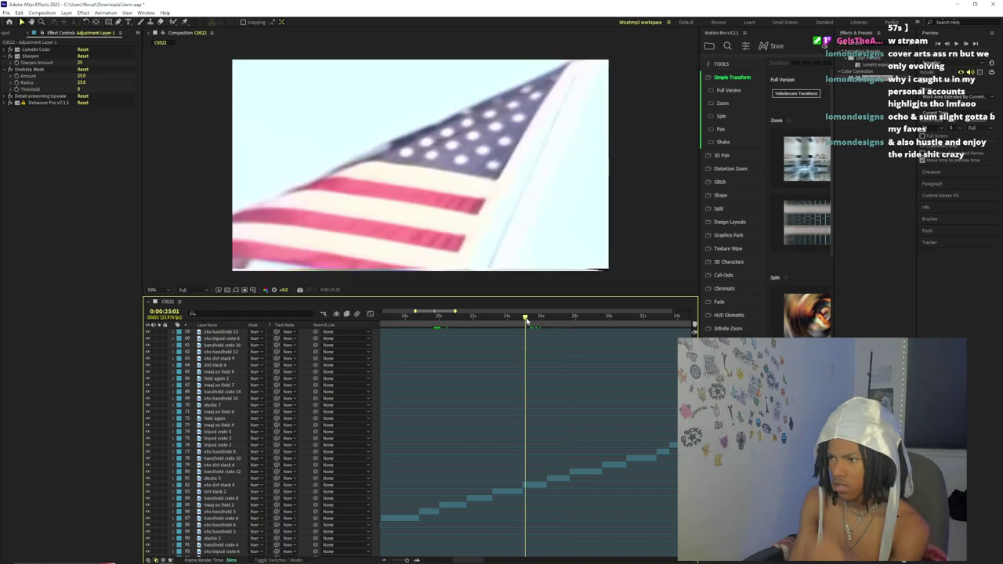
{"action": "key", "text": "b"}
{"action": "key", "text": "n"}
{"action": "left_click_drag", "start_coordinate": [526, 323], "coordinate": [581, 329]}
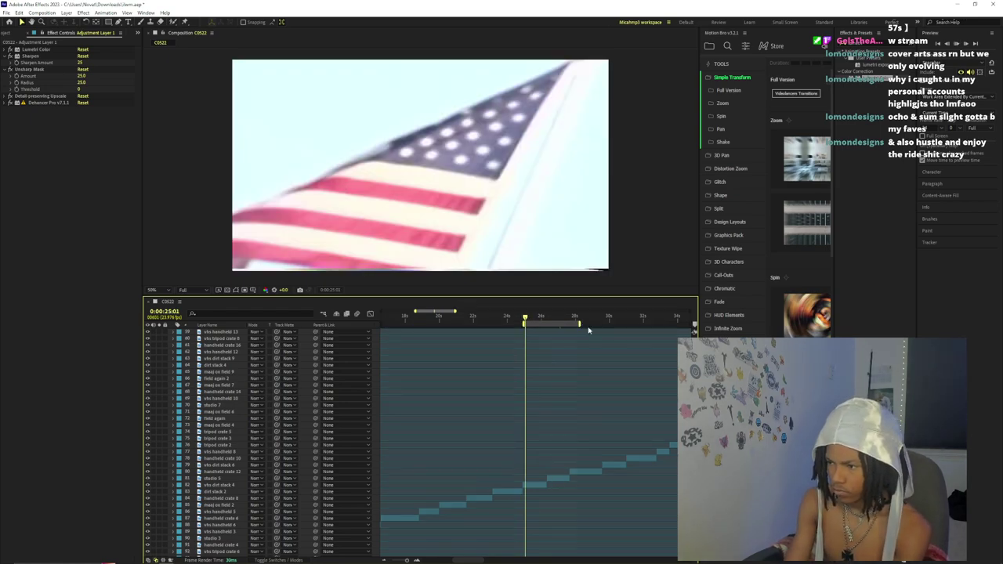
{"action": "key", "text": "space"}
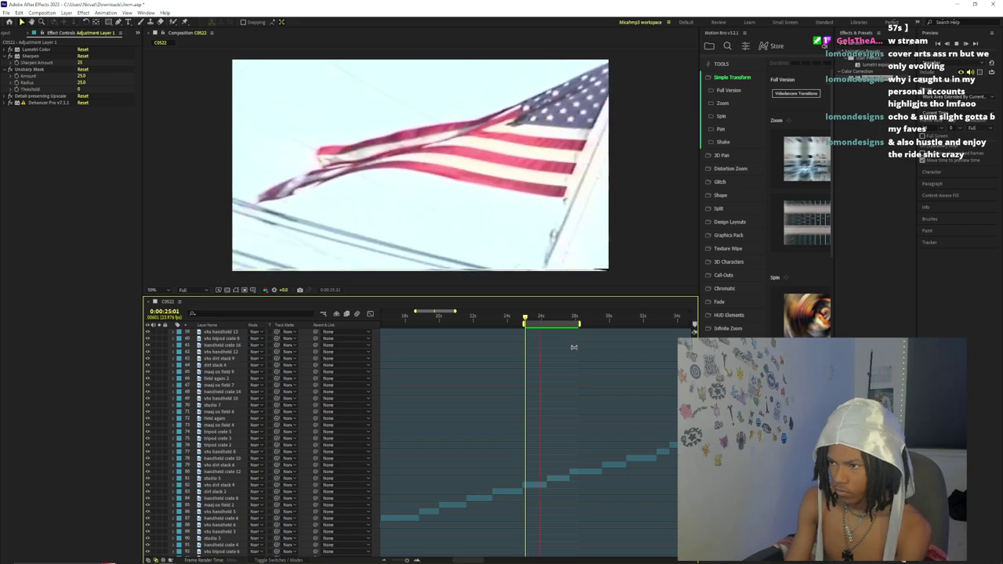
{"action": "key", "text": "space"}
- Switch to the browser's YouTube tab and search for "lucki new drank"
{"action": "left_click", "coordinate": [139, 558]}
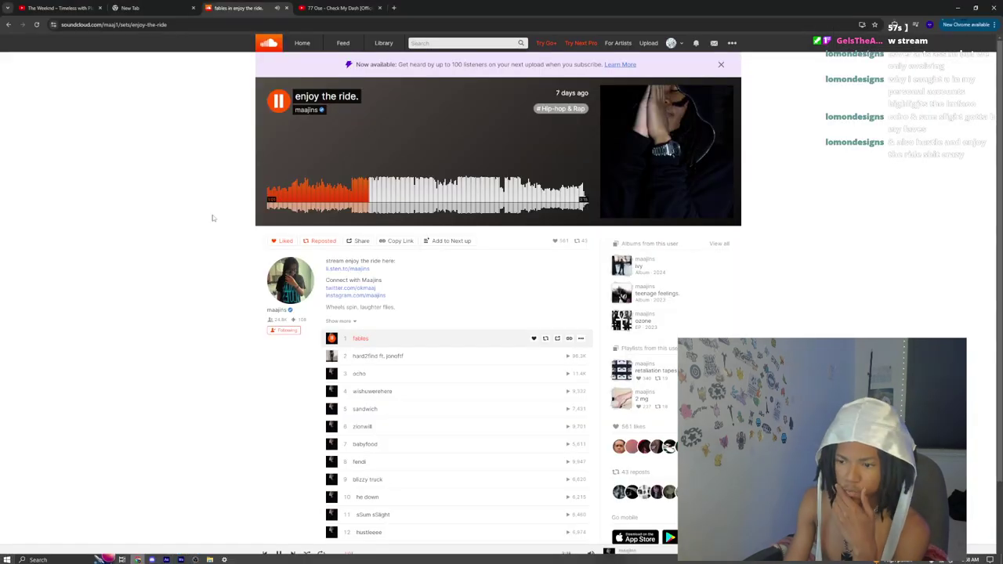
{"action": "left_click", "coordinate": [356, 7]}
{"action": "type", "text": "/lukci"}
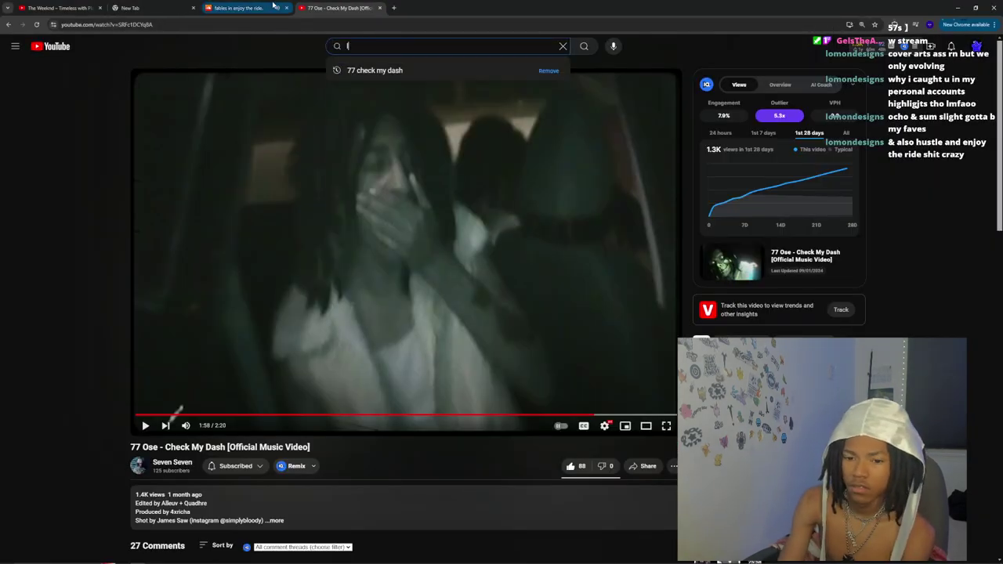
{"action": "type", "text": " new"}
{"action": "key", "text": "BackSpace"}
{"action": "key", "text": "BackSpace"}
{"action": "key", "text": "BackSpace"}
{"action": "key", "text": "BackSpace"}
{"action": "key", "text": "BackSpace"}
{"action": "key", "text": "BackSpace"}
{"action": "key", "text": "BackSpace"}
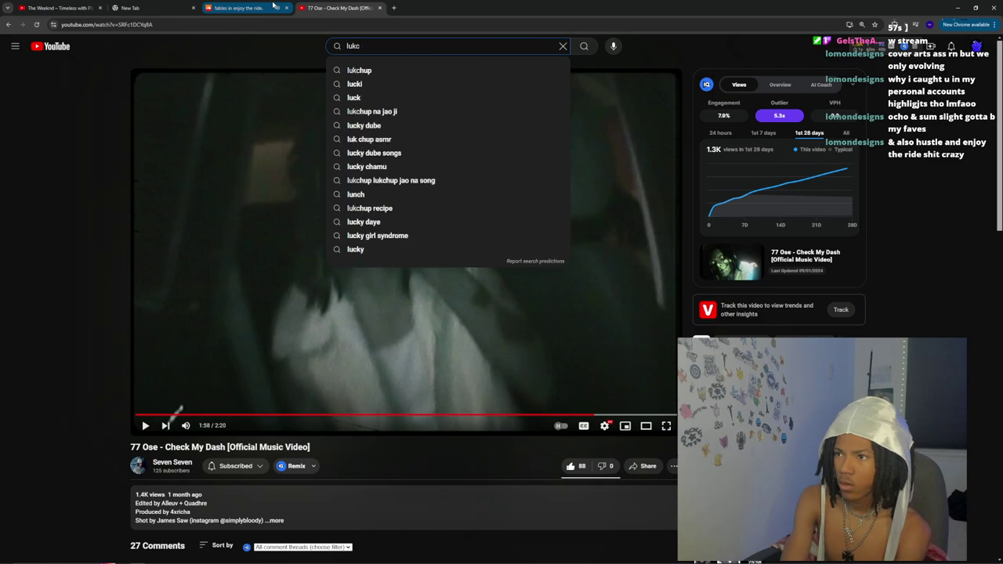
{"action": "type", "text": "cki new drank"}
{"action": "key", "text": "Return"}
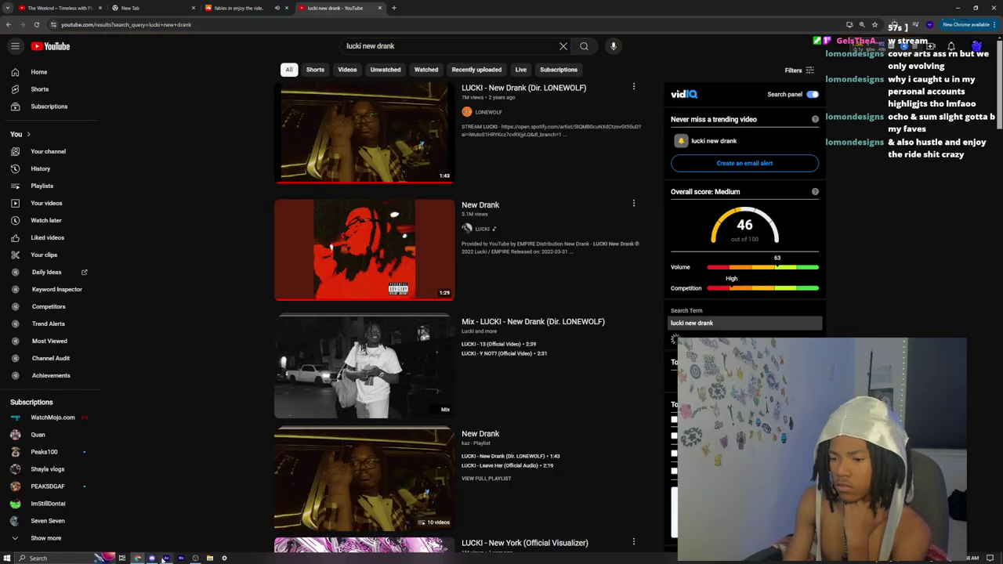
- Return to After Effects and open the project "sandwich video auto-save 23.aep"
{"action": "left_click", "coordinate": [166, 561]}
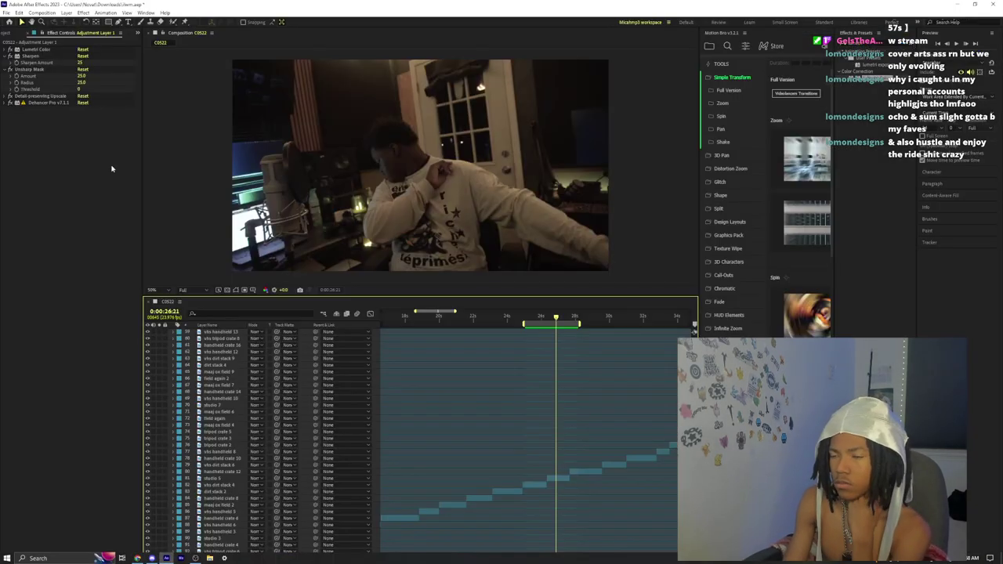
{"action": "left_click", "coordinate": [9, 23]}
{"action": "left_click", "coordinate": [293, 180]}
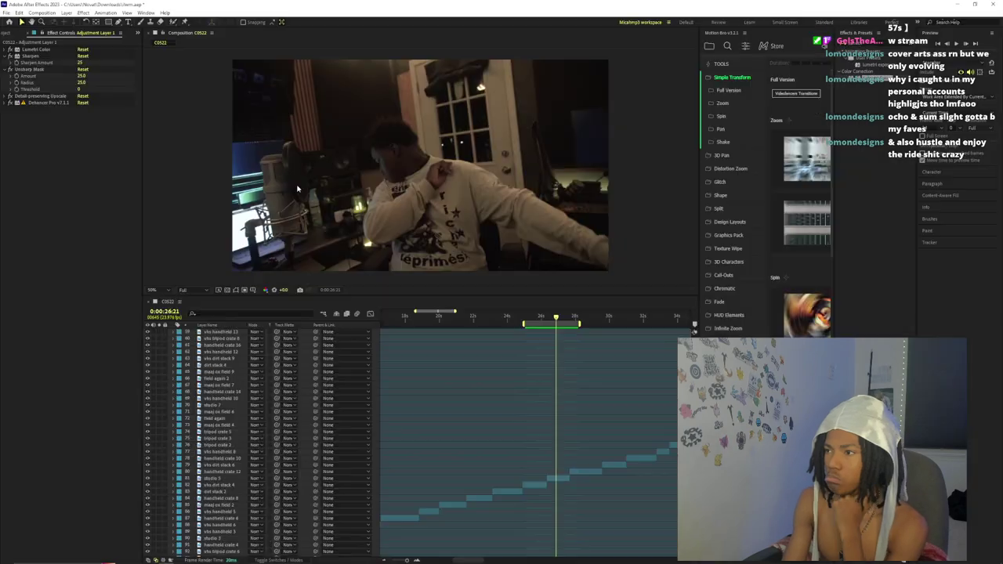
{"action": "key", "text": "Return"}
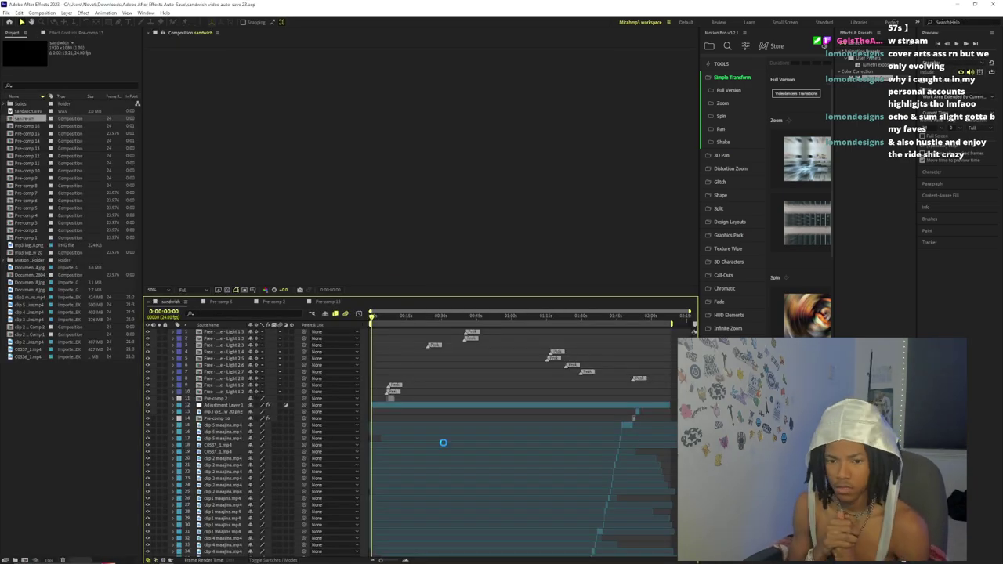
- Go to 0:01:42:03 in the sandwich composition and bring up the effects of the clip1 maajins.mp4 layer 40
{"action": "left_click", "coordinate": [610, 321]}
{"action": "scroll", "coordinate": [581, 356], "scroll_direction": "down", "scroll_amount": 5}
{"action": "left_click_drag", "start_coordinate": [389, 560], "coordinate": [394, 560]}
{"action": "left_click", "coordinate": [230, 505]}
{"action": "left_click", "coordinate": [218, 517]}
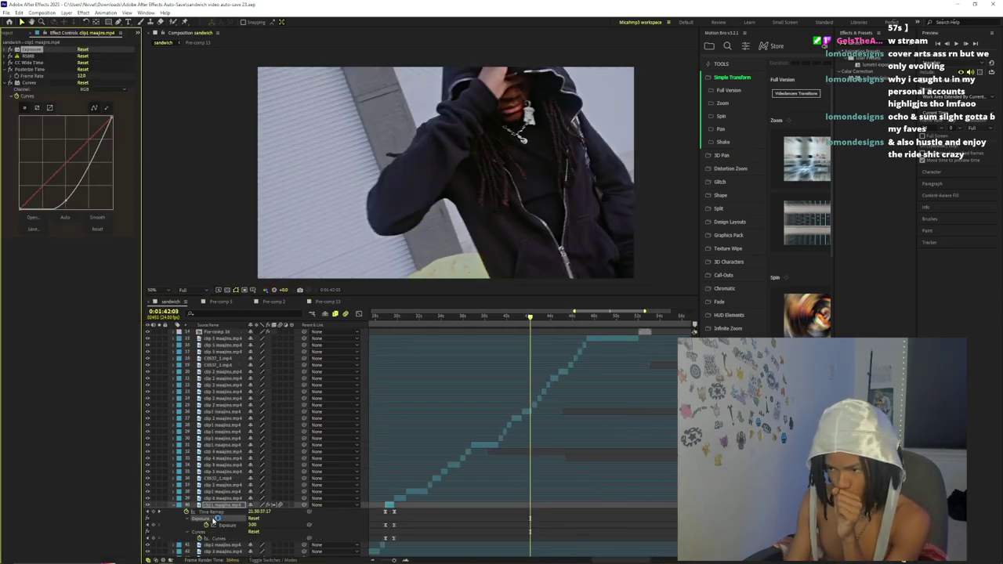
- Select all the clip's effects from Exposure through Curves and move the current time to the clip's start at 0:01:28:22
{"action": "left_click", "coordinate": [43, 83]}
{"action": "left_click", "coordinate": [38, 49]}
{"action": "left_click", "coordinate": [45, 82], "text": "shift"}
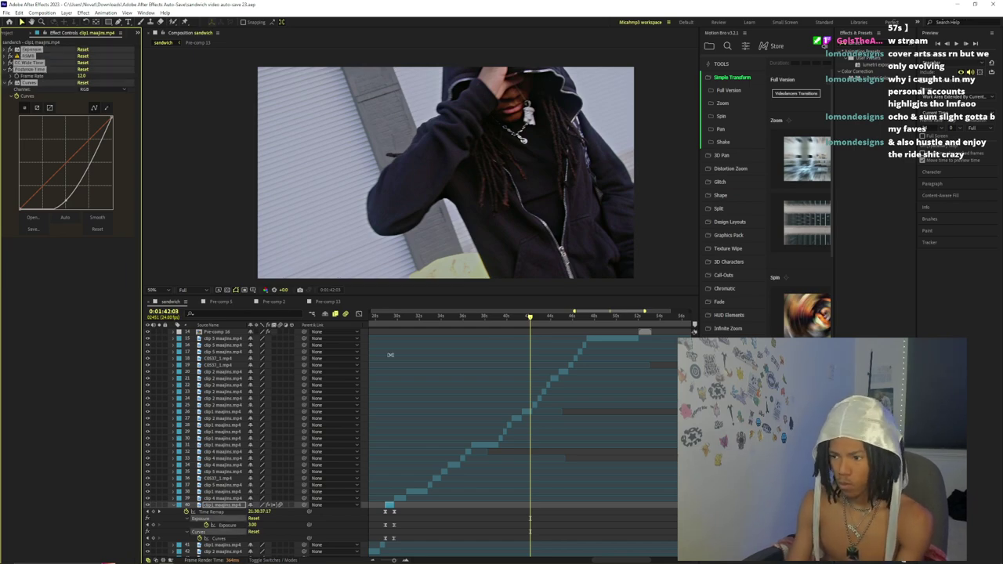
{"action": "left_click_drag", "start_coordinate": [393, 317], "coordinate": [385, 317]}
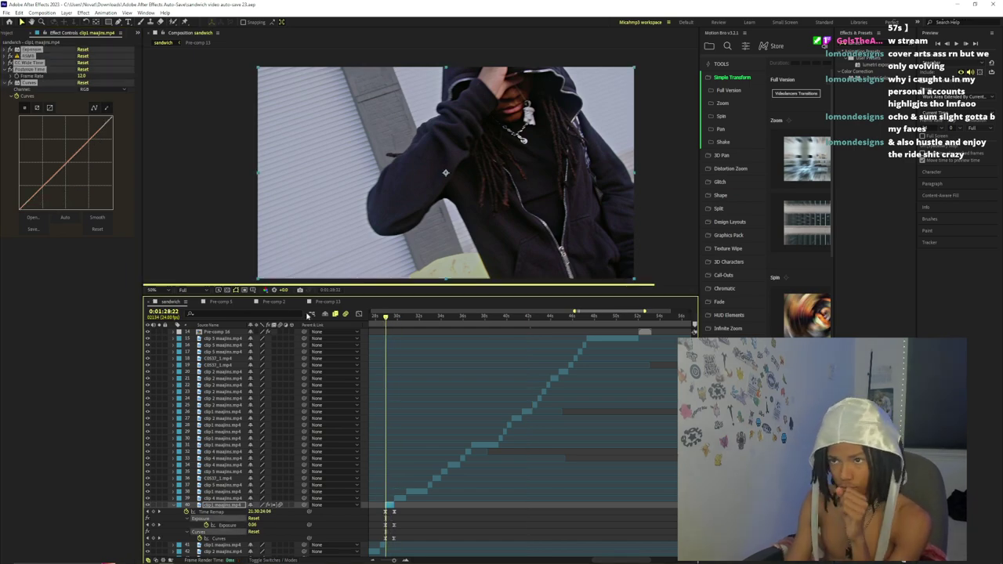
- Save the selected clip effects as an animation preset named "low shutter effect ne" in the User Presets folder
{"action": "left_click", "coordinate": [147, 14]}
{"action": "left_click", "coordinate": [99, 14]}
{"action": "left_click", "coordinate": [97, 14]}
{"action": "left_click", "coordinate": [115, 22]}
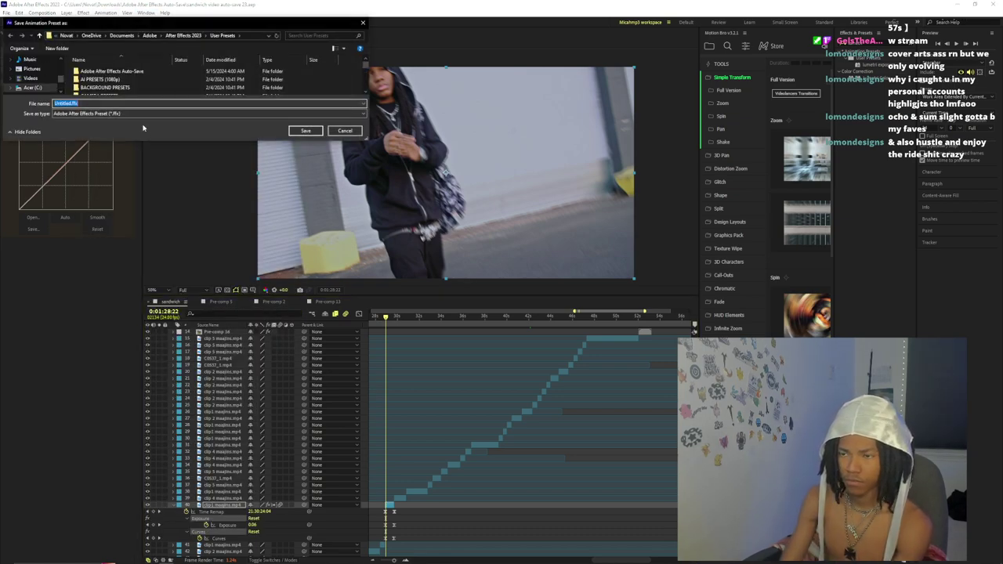
{"action": "type", "text": "l"}
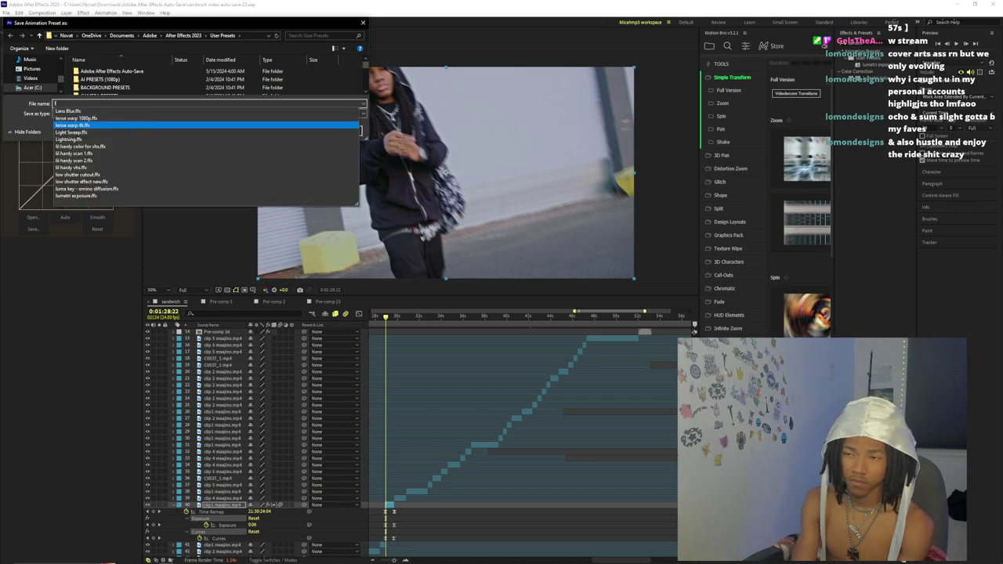
{"action": "type", "text": "ow shutter effect ne"}
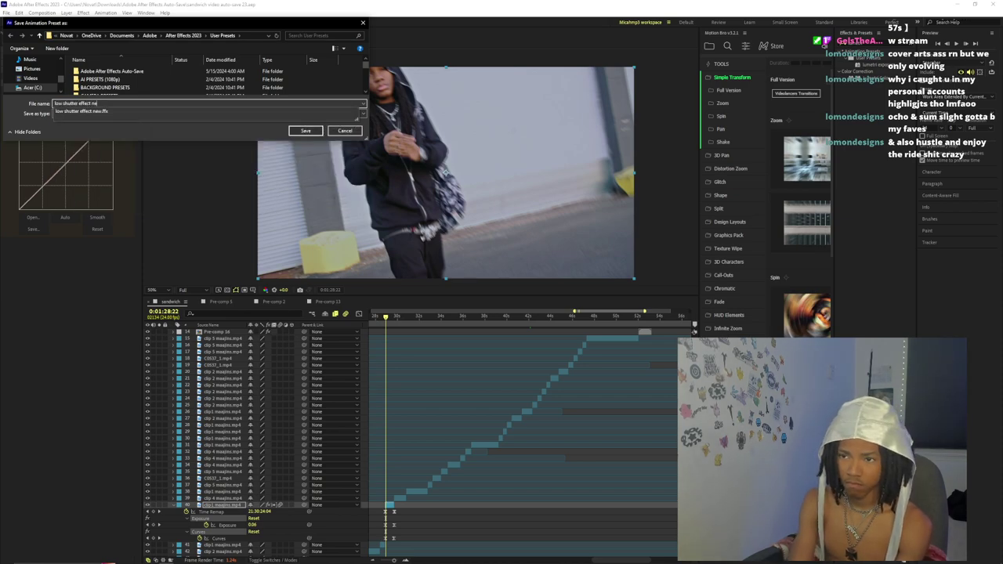
{"action": "key", "text": "Return"}
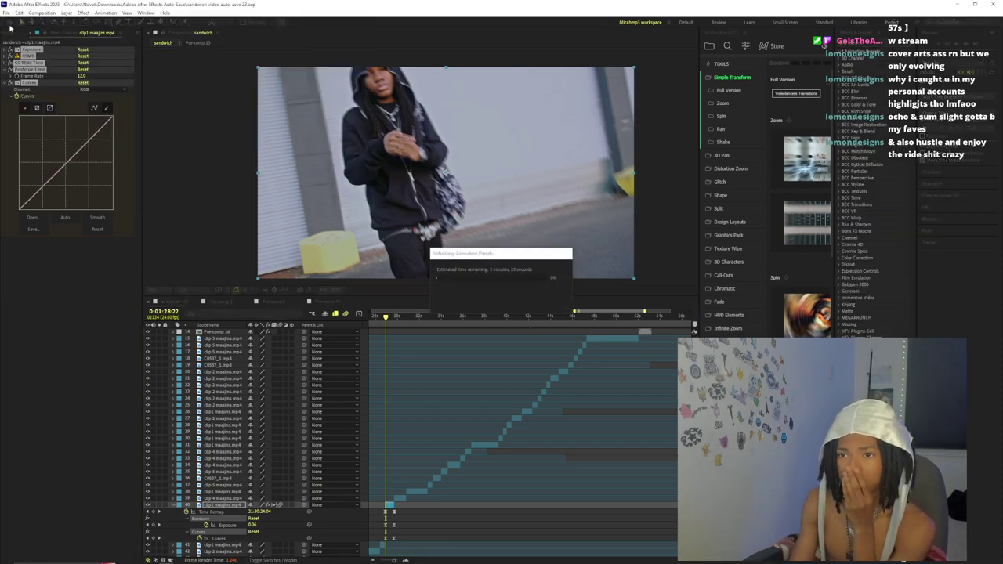
- Reopen the recent project ilwm and bring the clips around the current time into view
{"action": "left_click", "coordinate": [9, 22]}
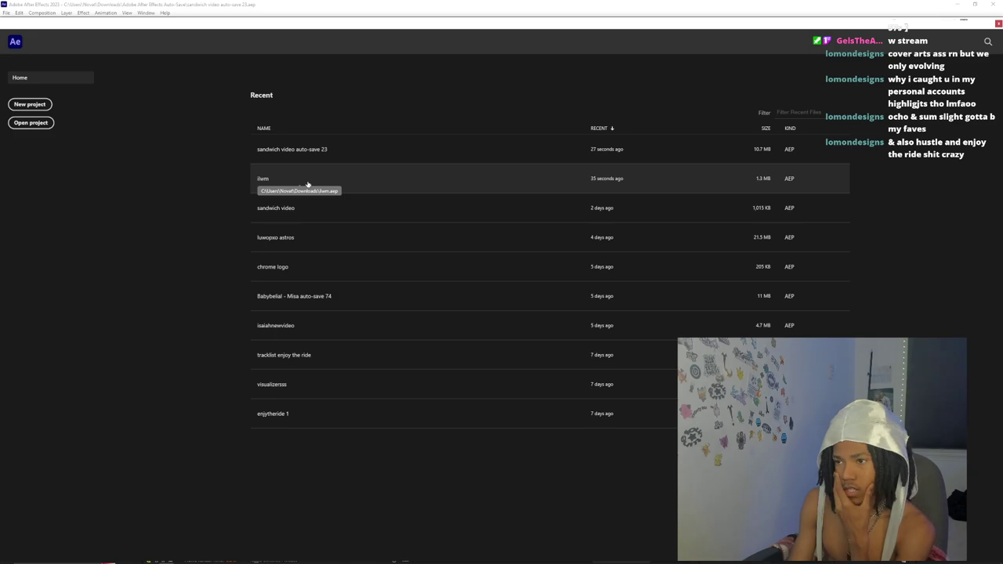
{"action": "left_click", "coordinate": [308, 184]}
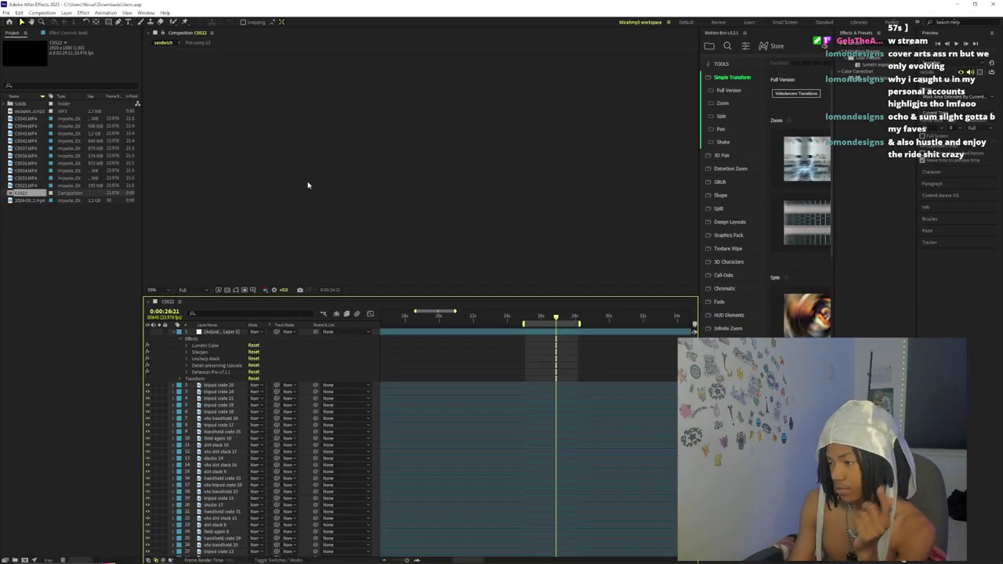
{"action": "scroll", "coordinate": [557, 355], "scroll_direction": "down", "scroll_amount": 15}
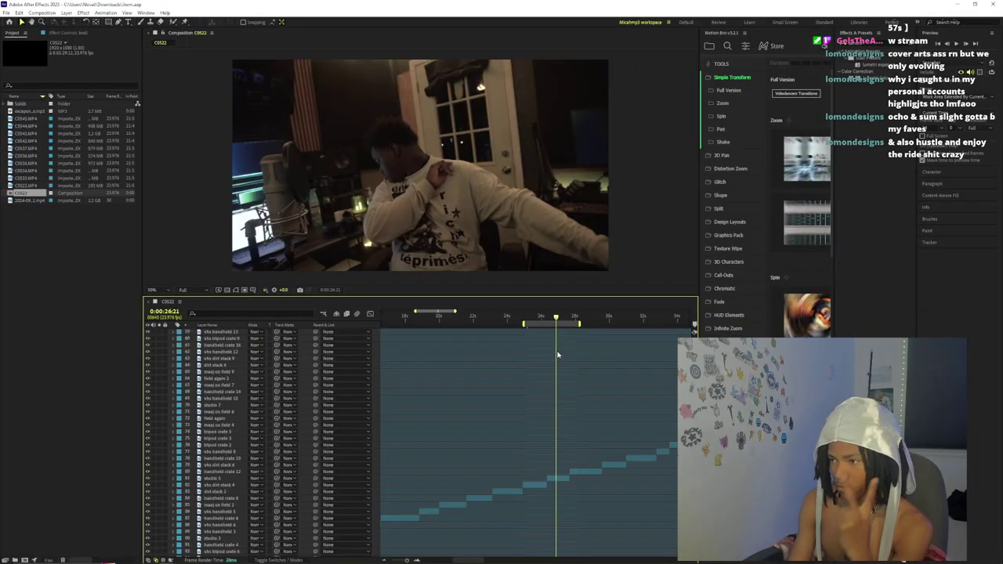
- Start the C0522 work area at 0:00:24:16, extend its end to about 33 seconds, and preview the section
{"action": "mouse_move", "coordinate": [532, 320]}
{"action": "left_mouse_down"}
{"action": "mouse_move", "coordinate": [577, 327]}
{"action": "mouse_move", "coordinate": [519, 329]}
{"action": "left_mouse_up"}
{"action": "key", "text": "space"}
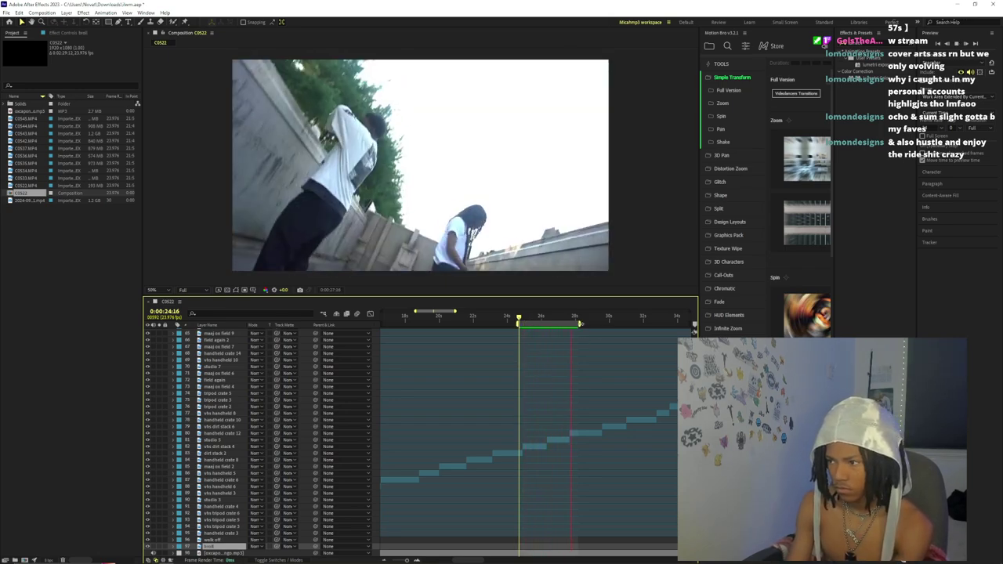
{"action": "left_click_drag", "start_coordinate": [580, 324], "coordinate": [654, 327]}
{"action": "key", "text": "space"}
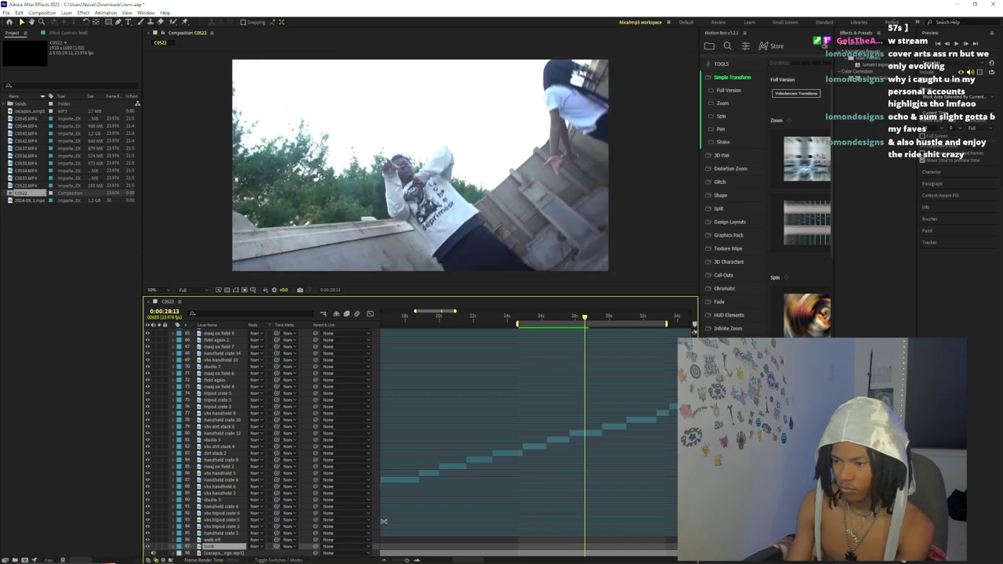
- Set the work area to begin at 0:00:00:00 and move the current time to 0:00:03:11
{"action": "left_click_drag", "start_coordinate": [400, 559], "coordinate": [382, 559]}
{"action": "left_click_drag", "start_coordinate": [384, 317], "coordinate": [314, 320]}
{"action": "key", "text": "b"}
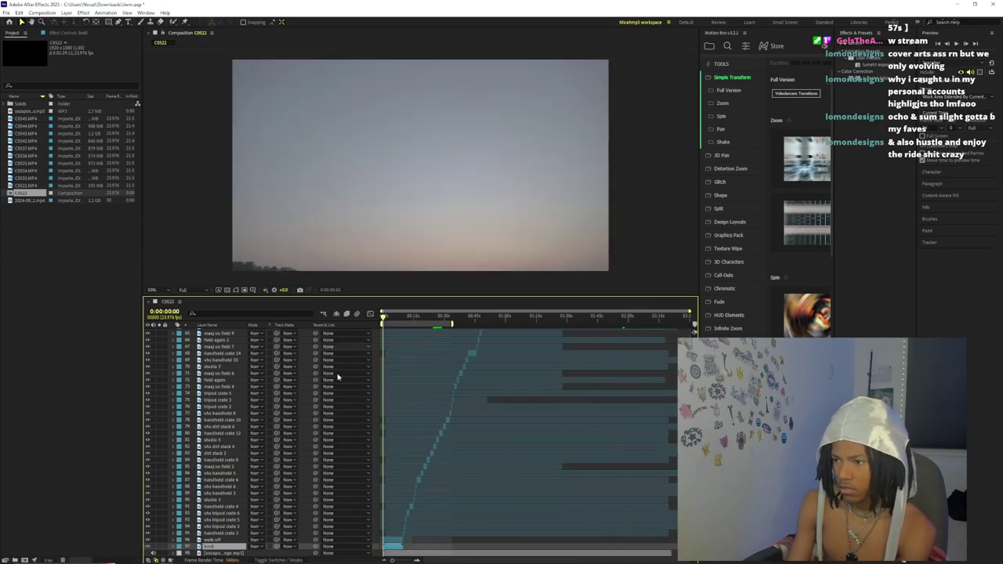
{"action": "scroll", "coordinate": [298, 368], "scroll_direction": "up", "scroll_amount": 20}
{"action": "left_click", "coordinate": [203, 171]}
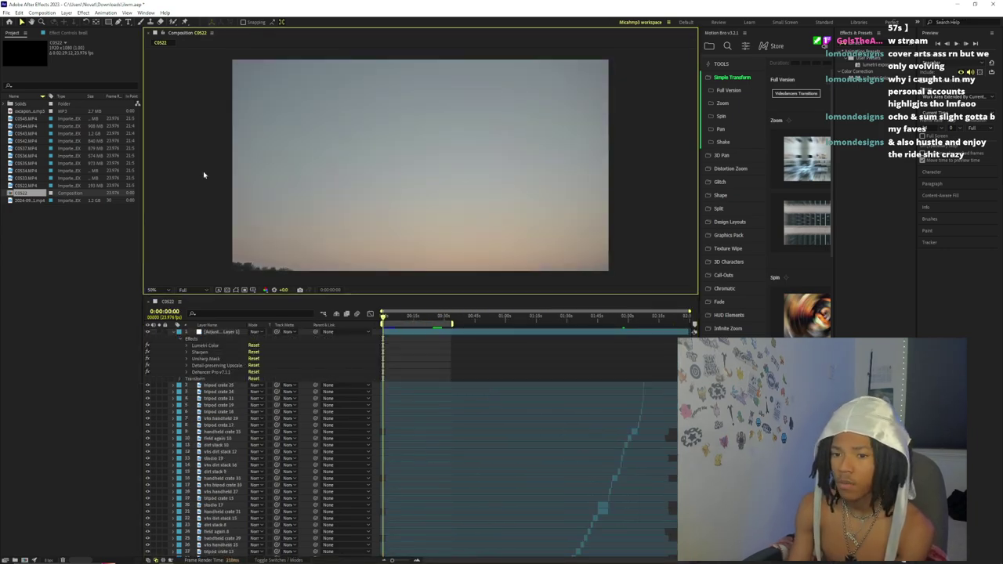
{"action": "left_click", "coordinate": [389, 316]}
{"action": "scroll", "coordinate": [390, 317], "scroll_direction": "down", "scroll_amount": 3}
{"action": "scroll", "coordinate": [392, 319], "scroll_direction": "down", "scroll_amount": 15}
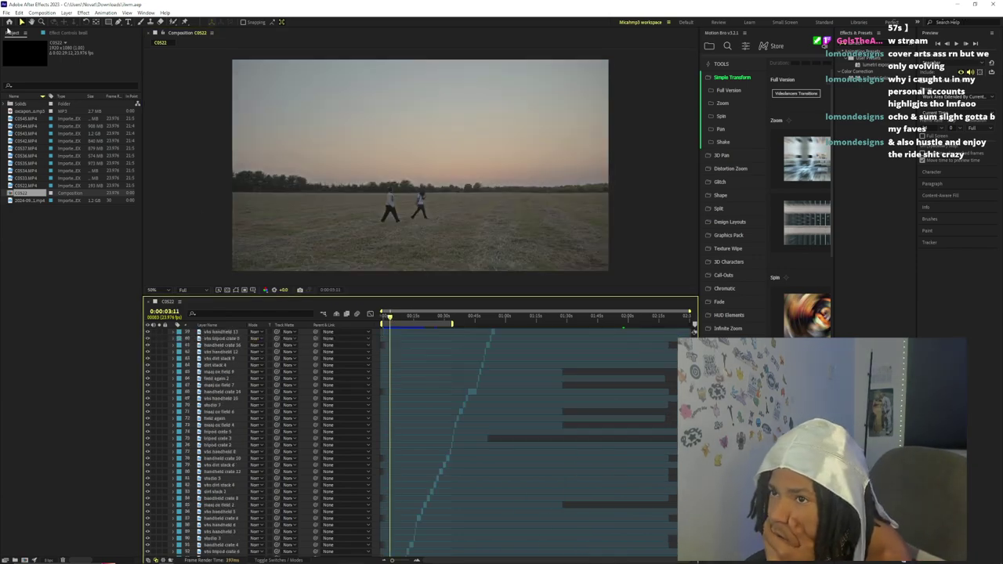
- Start a new project and create a composition 3840 px wide and 2160 px high
{"action": "left_click", "coordinate": [9, 22]}
{"action": "left_click", "coordinate": [30, 104]}
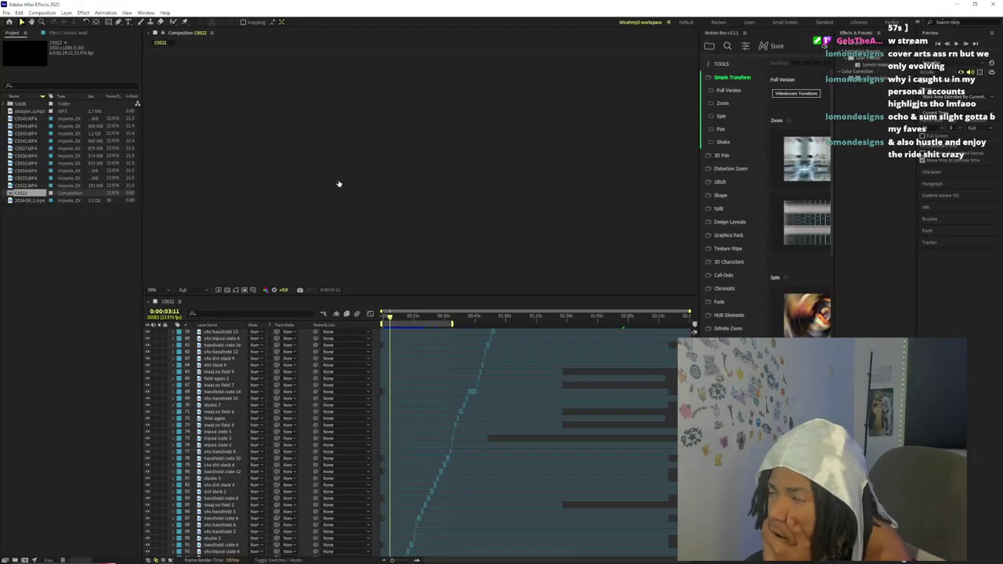
{"action": "left_click", "coordinate": [387, 177]}
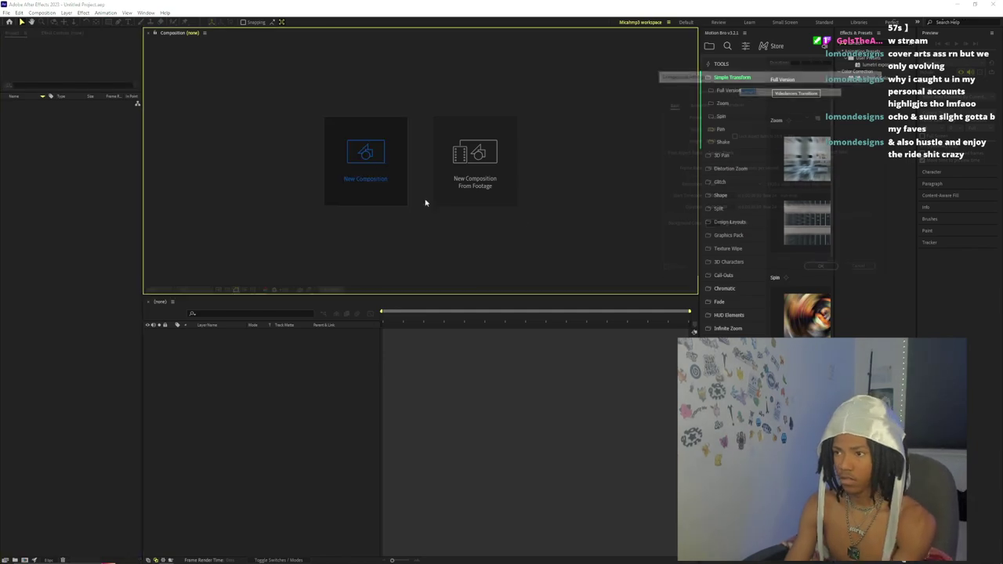
{"action": "left_click", "coordinate": [709, 130]}
{"action": "type", "text": "384"}
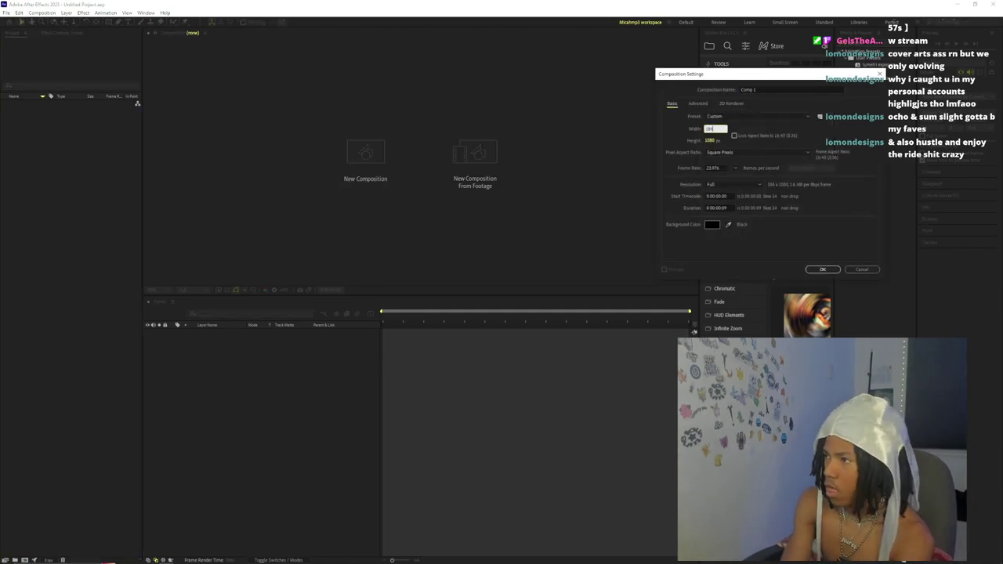
{"action": "type", "text": "0"}
{"action": "key", "text": "Tab"}
{"action": "type", "text": "2160"}
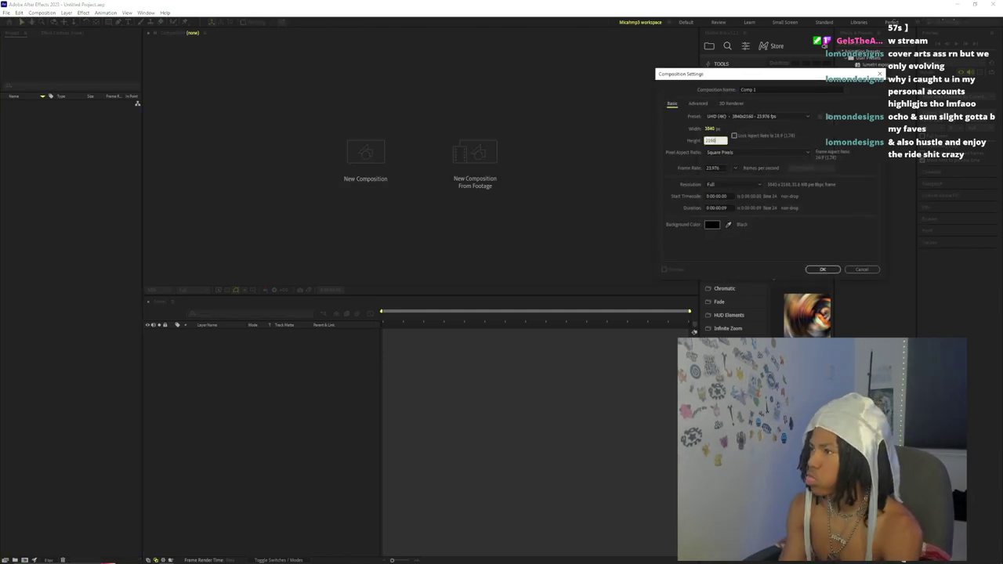
{"action": "key", "text": "Return"}
- Add a text layer reading "inluvwitmoney" to the composition
{"action": "left_click", "coordinate": [128, 23]}
{"action": "scroll", "coordinate": [412, 190], "scroll_direction": "up", "scroll_amount": 2}
{"action": "type", "text": "inluvwitmoney"}
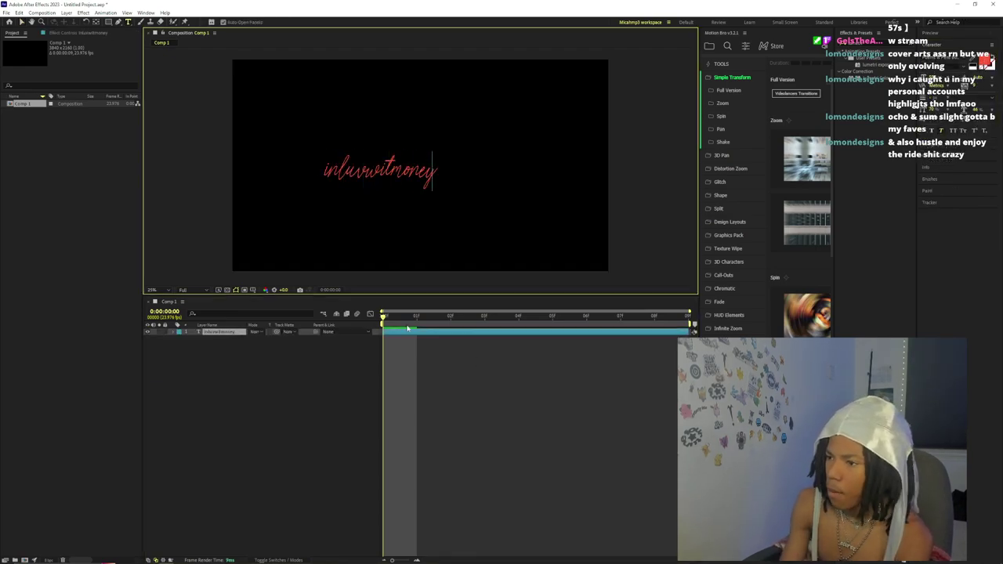
- Enlarge the whole title to about 70% of the frame's width and center it in the composition
{"action": "key", "text": "ctrl+a"}
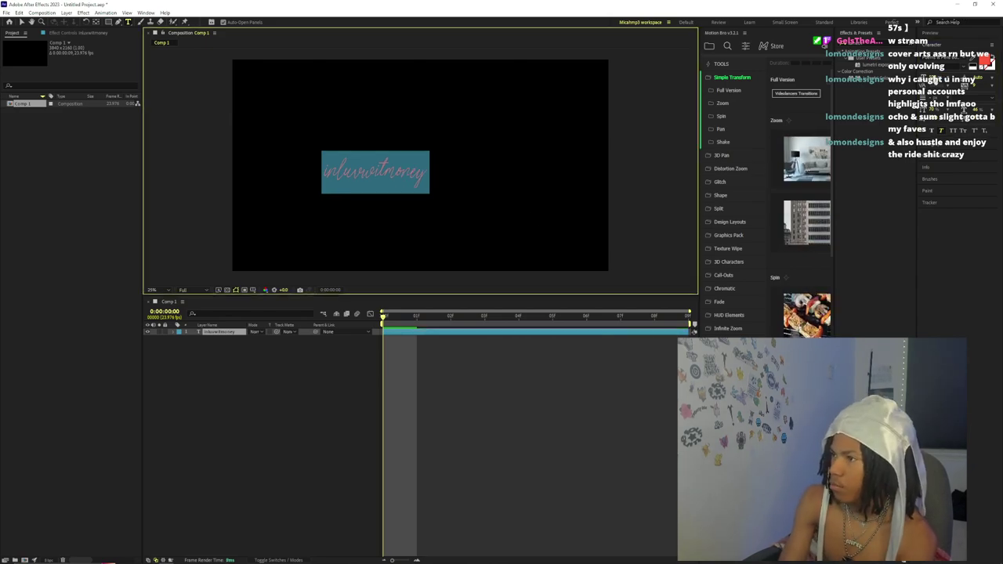
{"action": "key", "text": "BackSpace"}
{"action": "key", "text": "ctrl+z"}
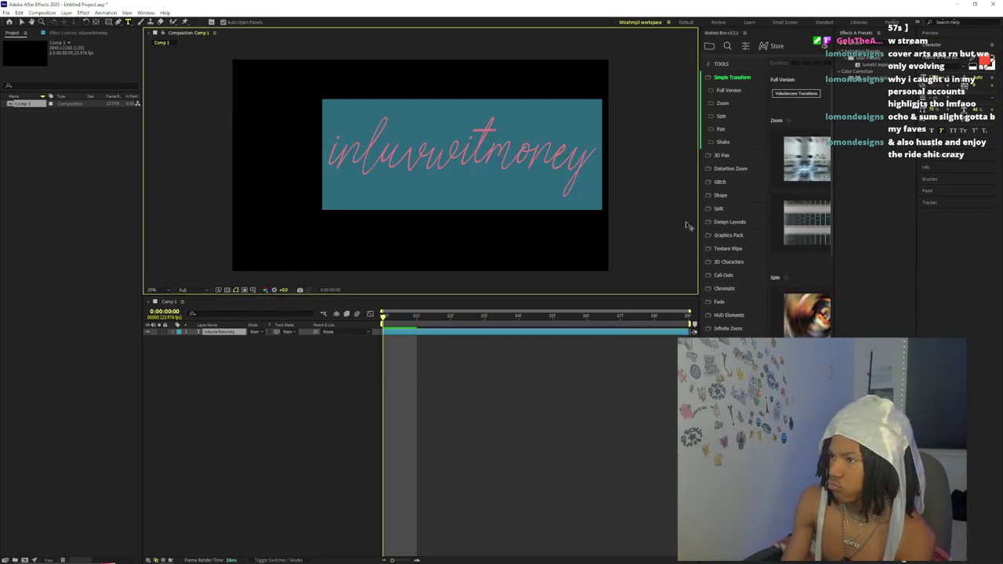
{"action": "left_click", "coordinate": [559, 376]}
{"action": "scroll", "coordinate": [419, 171], "scroll_direction": "up", "scroll_amount": 6}
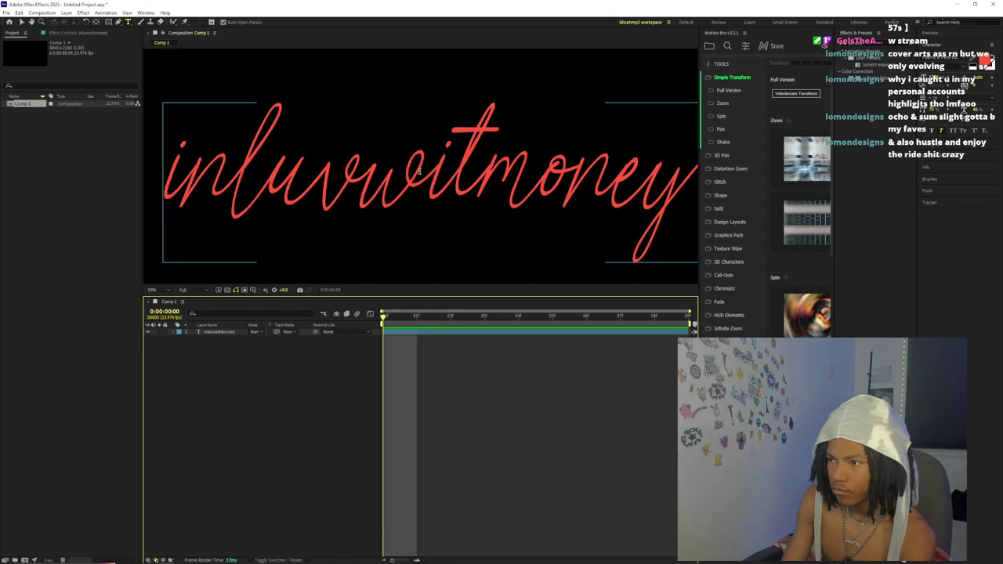
{"action": "scroll", "coordinate": [417, 171], "scroll_direction": "down", "scroll_amount": 7}
{"action": "scroll", "coordinate": [393, 276], "scroll_direction": "up", "scroll_amount": 2}
- Duplicate the inluvwitmoney layer and search for "heart" to give the copy a heart symbol font
{"action": "left_click", "coordinate": [399, 333]}
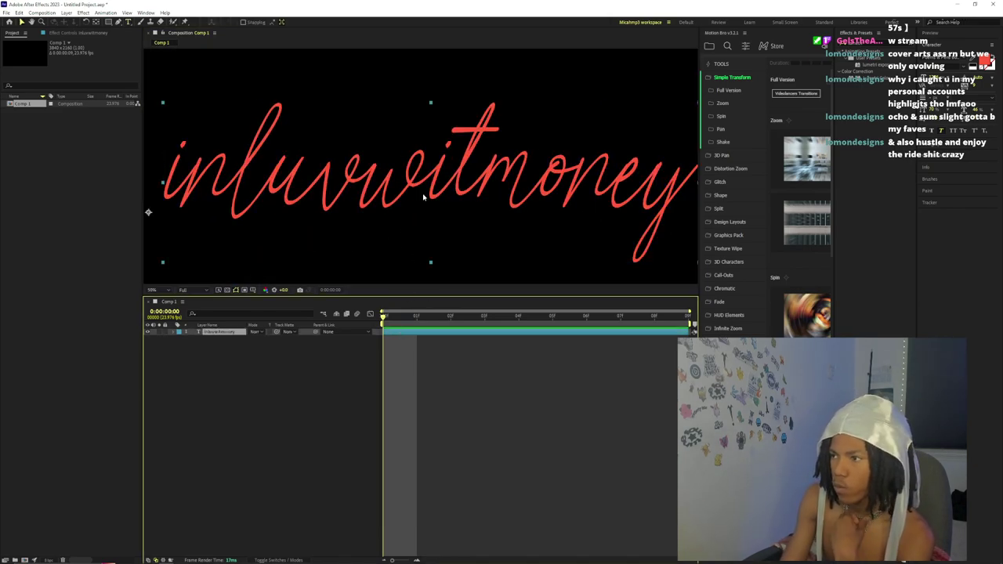
{"action": "scroll", "coordinate": [419, 203], "scroll_direction": "down", "scroll_amount": 2}
{"action": "key", "text": "ctrl+d"}
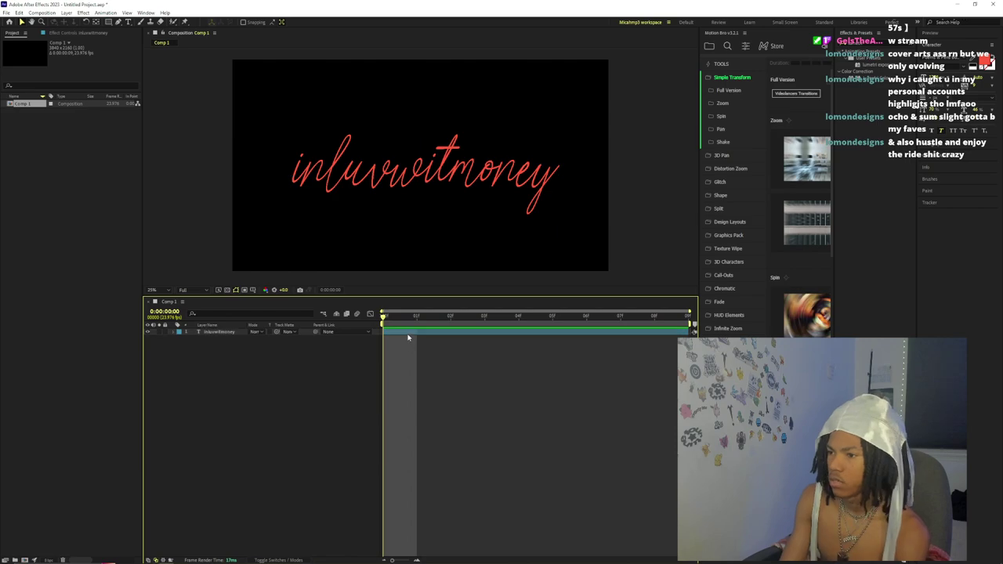
{"action": "double_click", "coordinate": [528, 332]}
{"action": "left_click", "coordinate": [939, 58]}
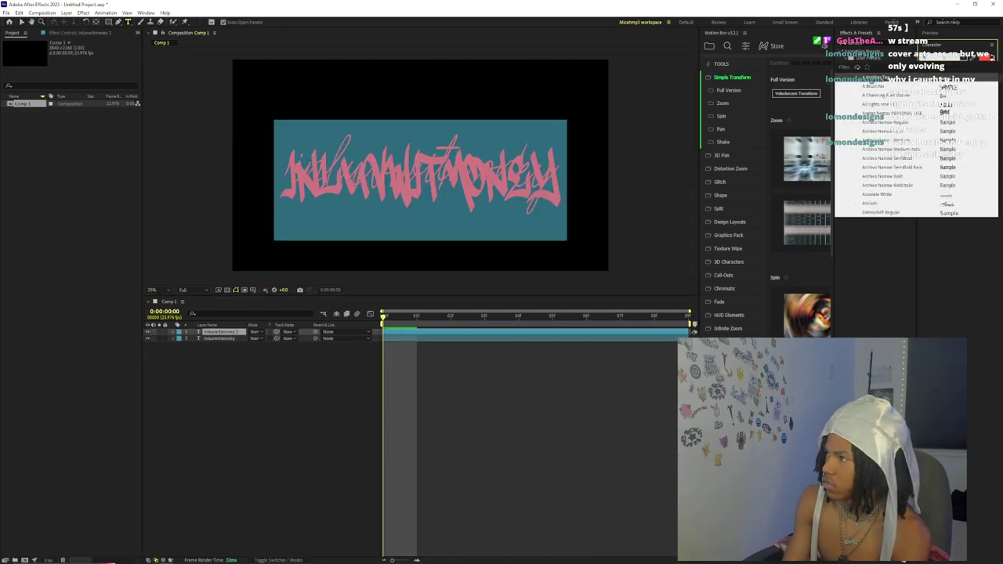
{"action": "type", "text": "heart"}
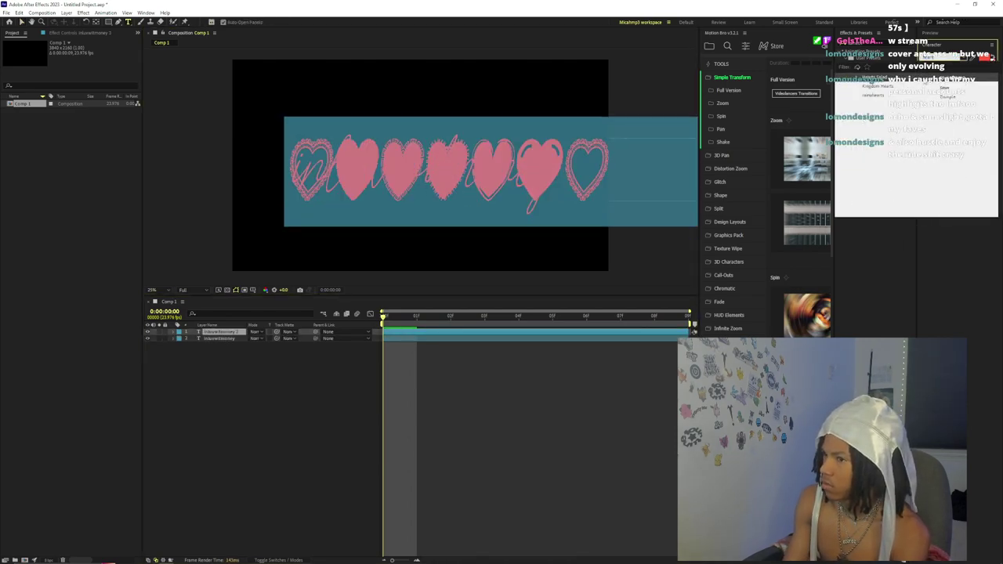
{"action": "scroll", "coordinate": [484, 206], "scroll_direction": "down", "scroll_amount": 1}
- Set the heart text's font size to 500 px
{"action": "left_click", "coordinate": [934, 80]}
{"action": "type", "text": "500"}
{"action": "key", "text": "Return"}
{"action": "scroll", "coordinate": [674, 188], "scroll_direction": "up", "scroll_amount": 2}
{"action": "scroll", "coordinate": [632, 218], "scroll_direction": "down", "scroll_amount": 1}
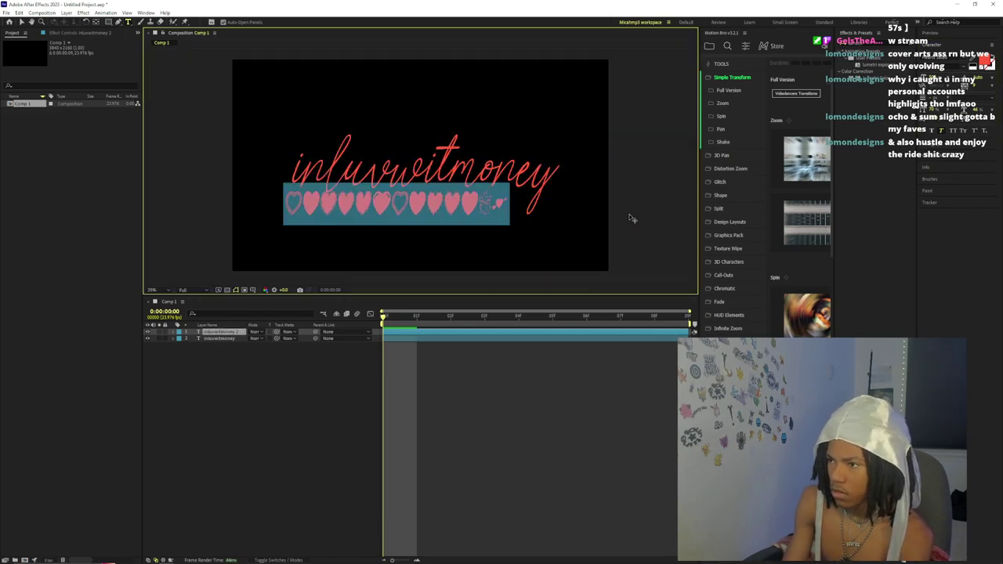
{"action": "type", "text": "q21"}
{"action": "scroll", "coordinate": [541, 216], "scroll_direction": "up", "scroll_amount": 2}
{"action": "scroll", "coordinate": [320, 236], "scroll_direction": "down", "scroll_amount": 2}
{"action": "type", "text": "34567"}
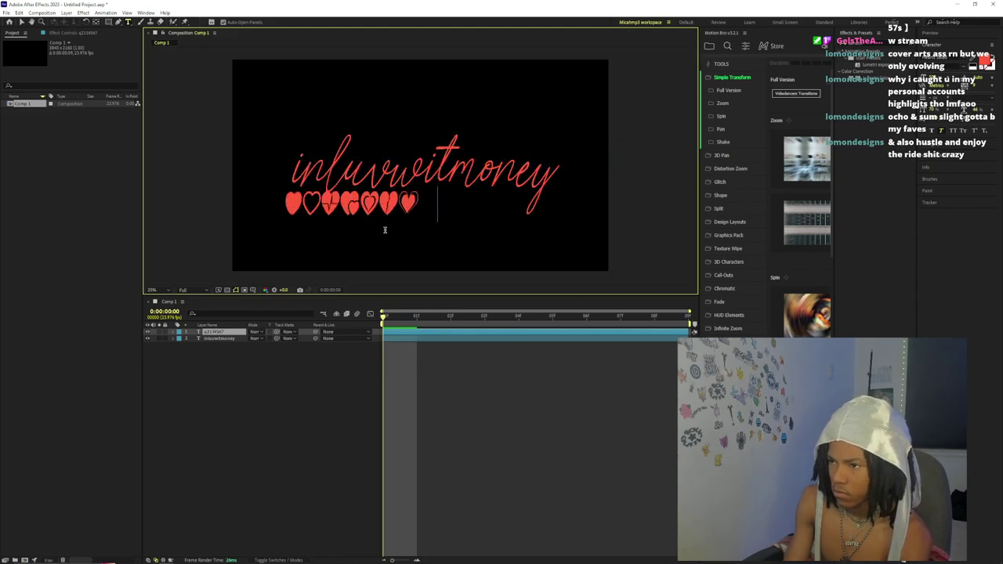
{"action": "scroll", "coordinate": [407, 213], "scroll_direction": "up", "scroll_amount": 1}
{"action": "type", "text": "456778"}
{"action": "key", "text": "BackSpace"}
{"action": "key", "text": "BackSpace"}
{"action": "type", "text": "89"}
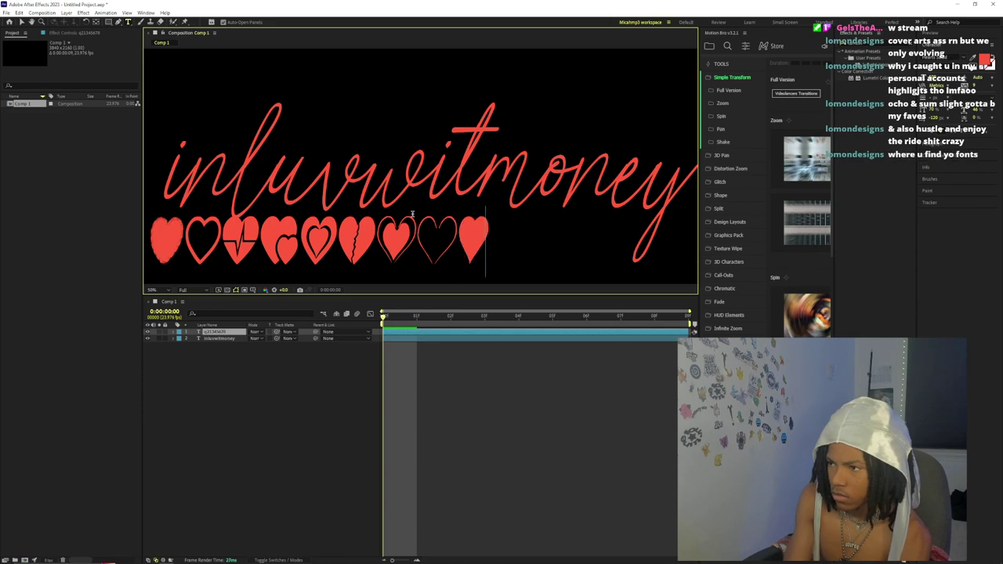
{"action": "key", "text": "BackSpace"}
{"action": "type", "text": "09"}
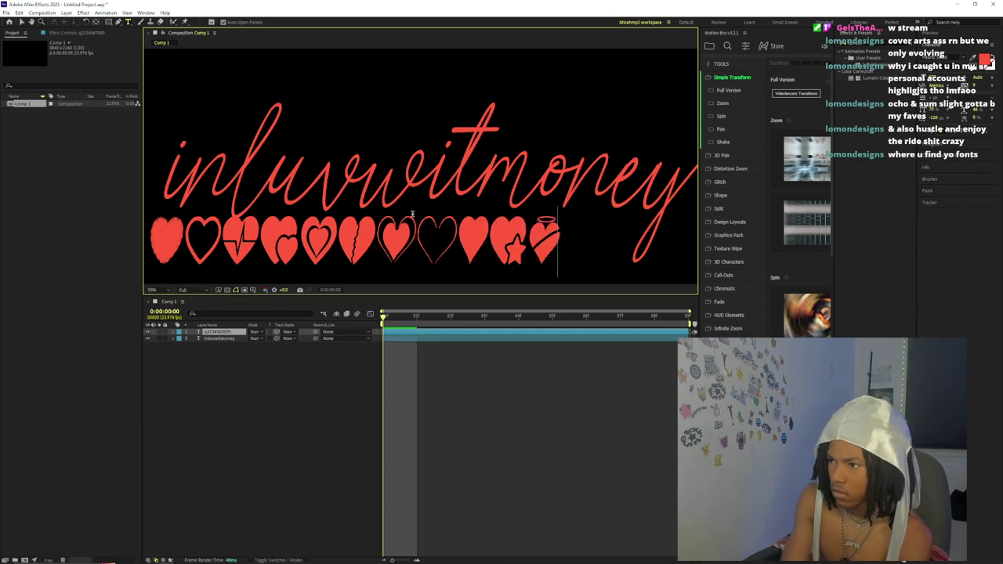
- Delete every character of the heart text except the plain solid heart made by the 8
{"action": "key", "text": "BackSpace"}
{"action": "key", "text": "BackSpace"}
{"action": "left_click_drag", "start_coordinate": [461, 247], "coordinate": [98, 275]}
{"action": "key", "text": "BackSpace"}
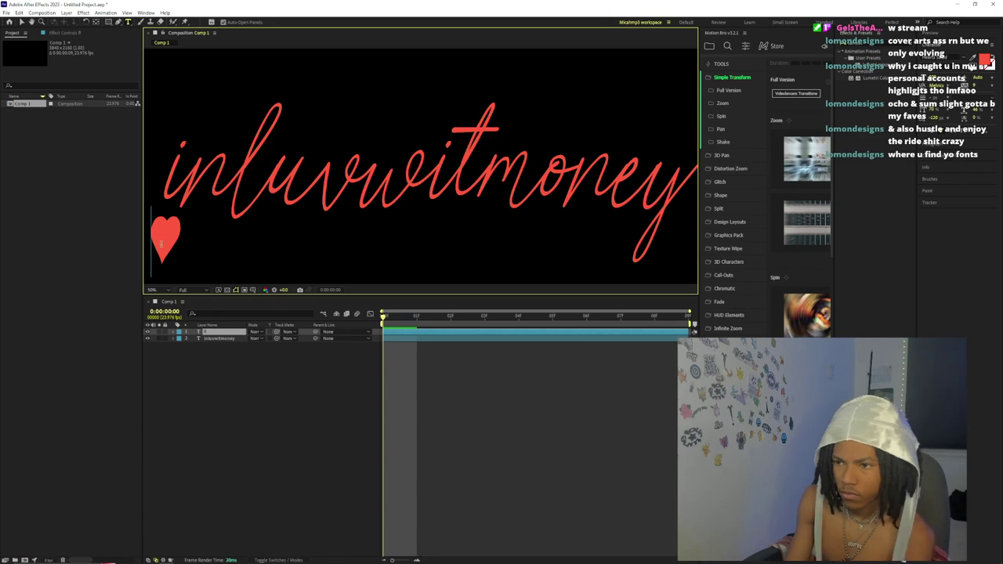
- Select the remaining heart character and try horizontal scales of 50% and 70%
{"action": "double_click", "coordinate": [163, 245]}
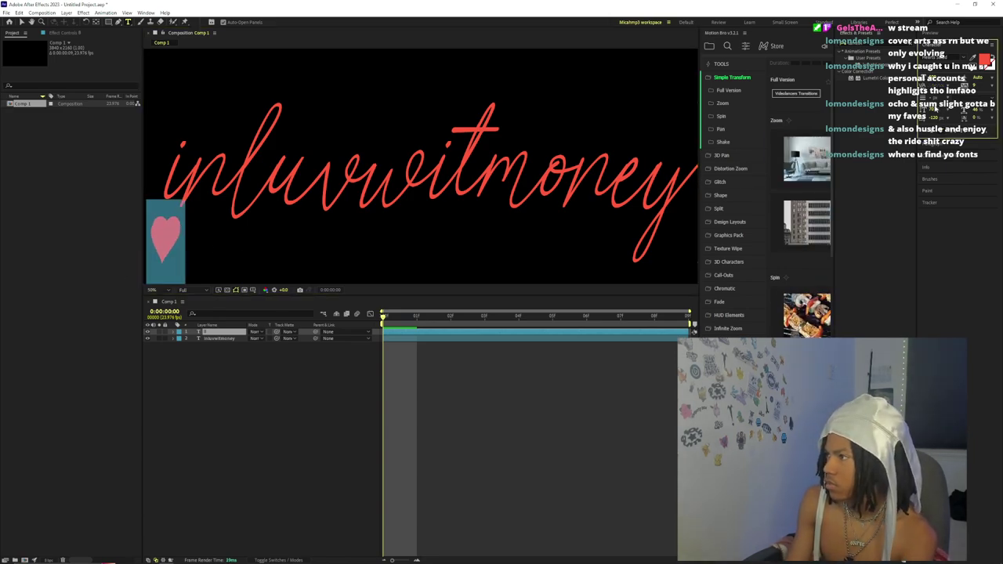
{"action": "left_click", "coordinate": [977, 109]}
{"action": "type", "text": "50"}
{"action": "key", "text": "Return"}
{"action": "left_click", "coordinate": [977, 109]}
{"action": "type", "text": "7"}
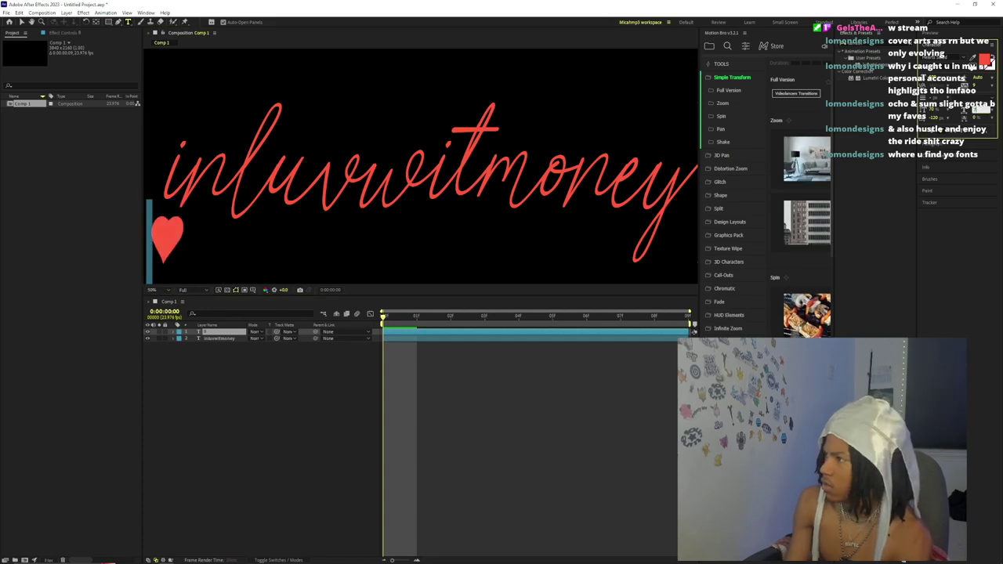
{"action": "type", "text": "0"}
{"action": "key", "text": "Return"}
- Set both the horizontal and the vertical scale of the heart character to 100%
{"action": "left_click", "coordinate": [975, 110]}
{"action": "type", "text": "100"}
{"action": "key", "text": "Return"}
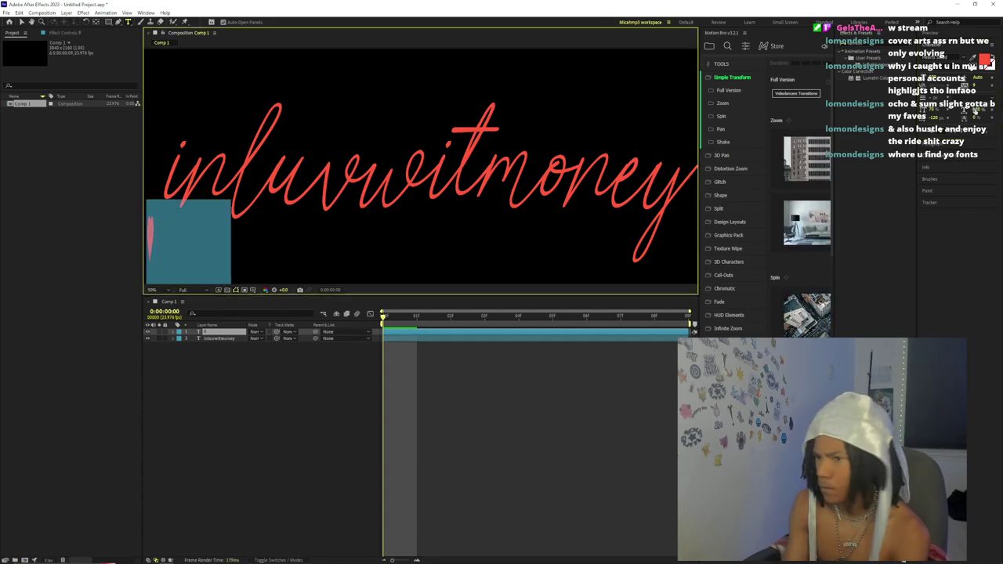
{"action": "left_click", "coordinate": [932, 110]}
{"action": "type", "text": "100"}
{"action": "key", "text": "Return"}
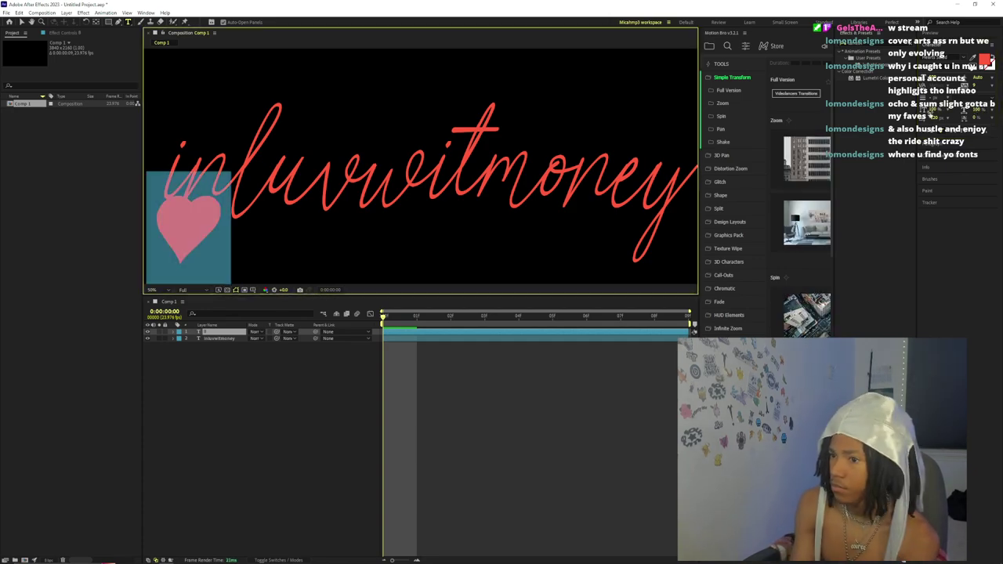
- Flatten the heart to a vertical scale of 50% and move it up above the start of the title
{"action": "key", "text": "ctrl+shift+comma"}
{"action": "key", "text": "ctrl+shift+comma"}
{"action": "key", "text": "ctrl+shift+comma"}
{"action": "key", "text": "Return"}
{"action": "left_click_drag", "start_coordinate": [528, 237], "coordinate": [526, 127]}
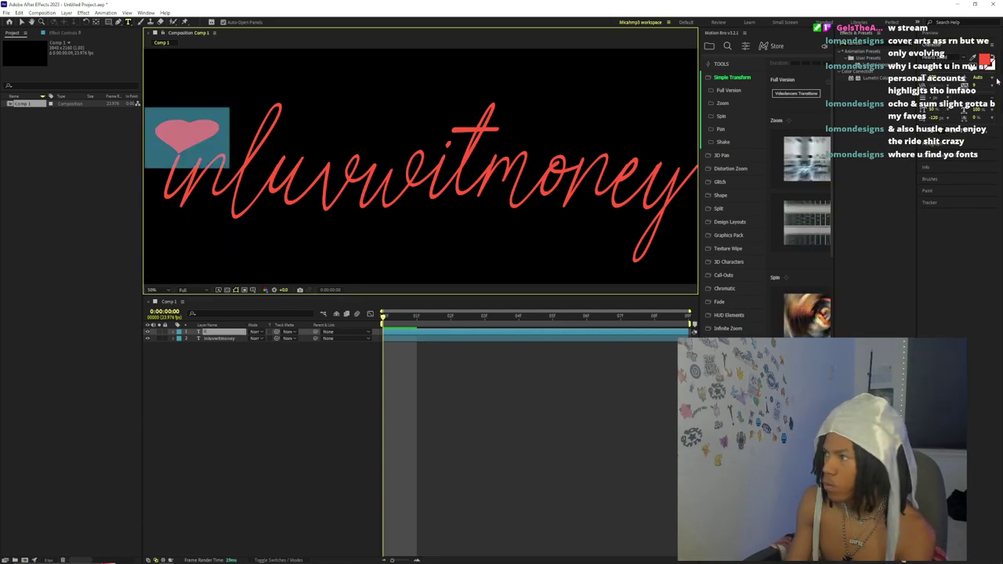
{"action": "key", "text": "Escape"}
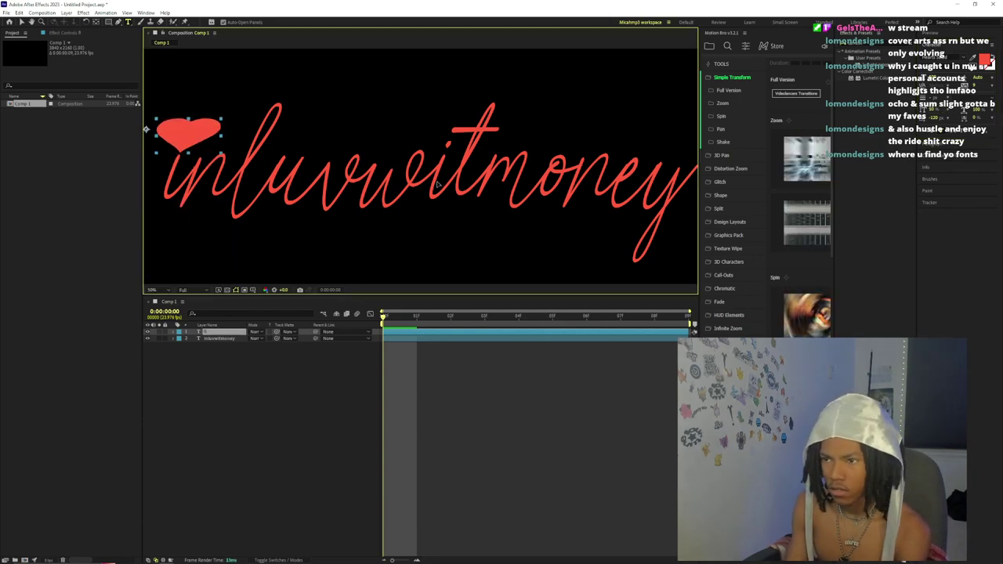
- Set the heart character's font size to 350 px
{"action": "left_click_drag", "start_coordinate": [438, 185], "coordinate": [439, 184]}
{"action": "scroll", "coordinate": [449, 178], "scroll_direction": "down", "scroll_amount": 1}
{"action": "left_click", "coordinate": [935, 78]}
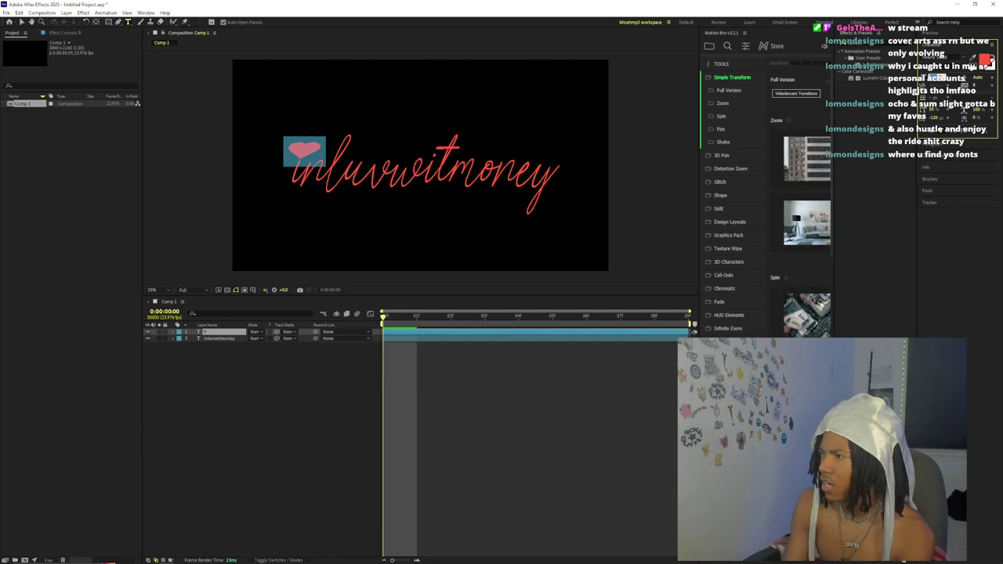
{"action": "type", "text": "350"}
{"action": "key", "text": "Return"}
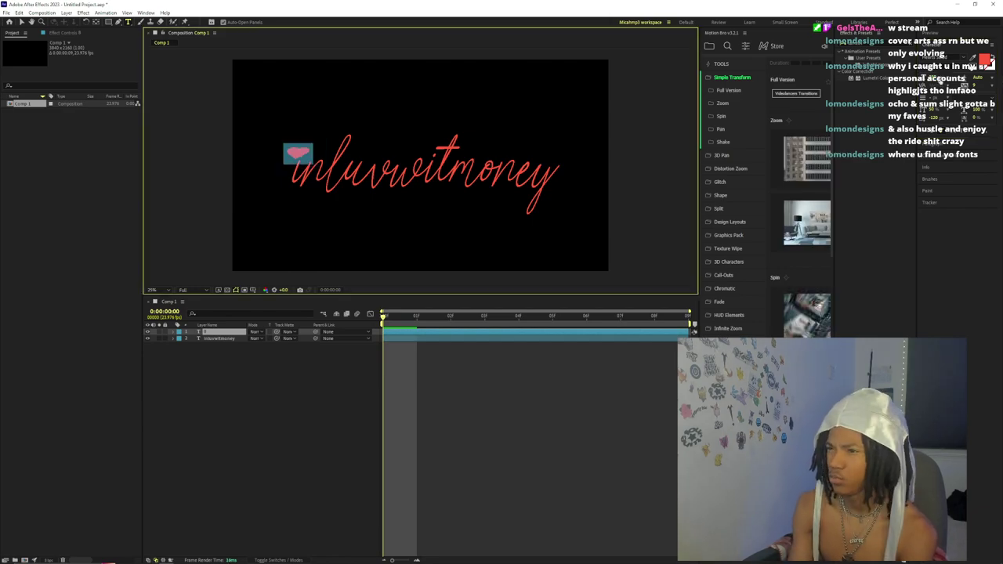
{"action": "key", "text": "period"}
{"action": "key", "text": "period"}
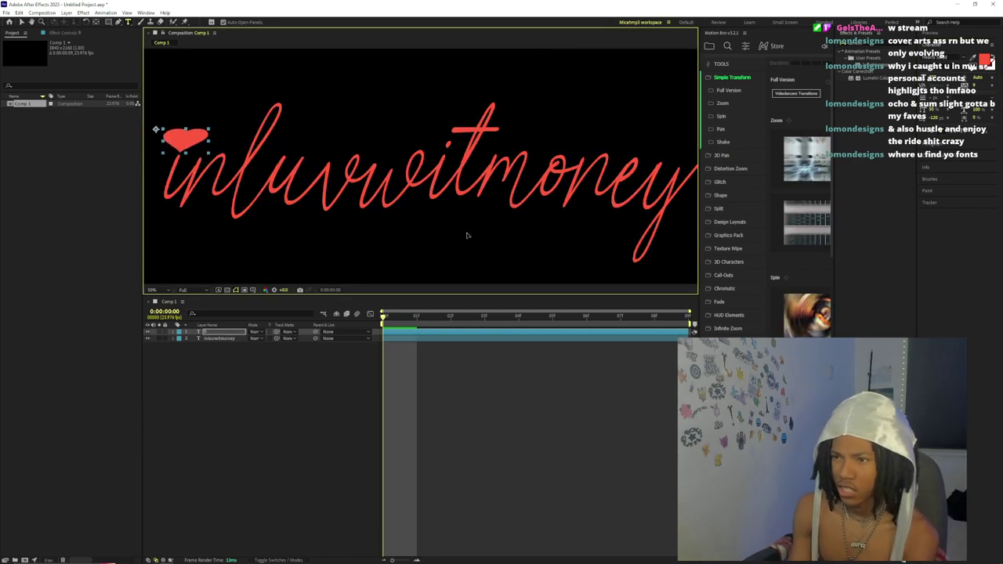
- Shrink the heart further and nudge it over the dot of the title's first i
{"action": "key", "text": "comma"}
{"action": "key", "text": "comma"}
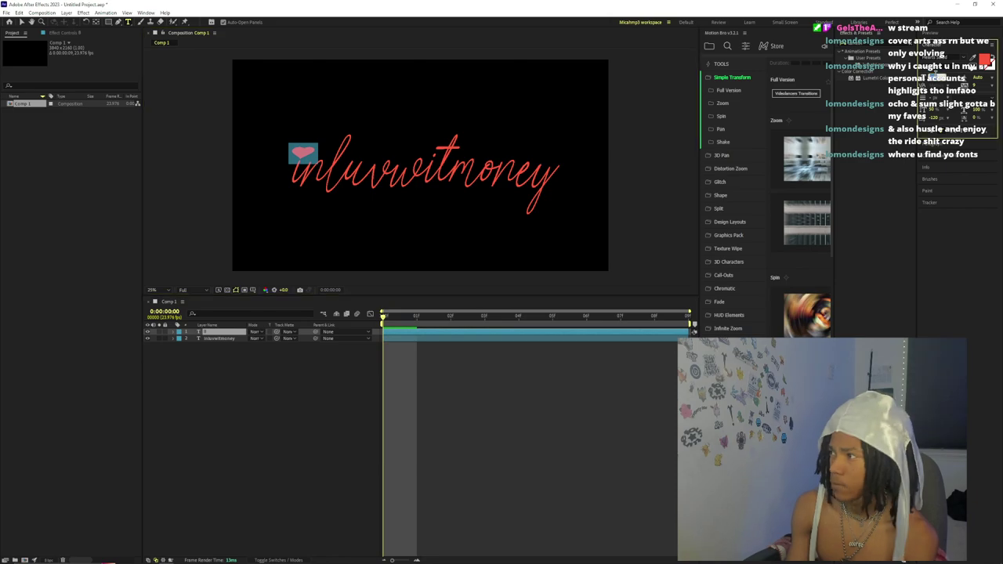
{"action": "key", "text": "period"}
{"action": "key", "text": "period"}
{"action": "key", "text": "comma"}
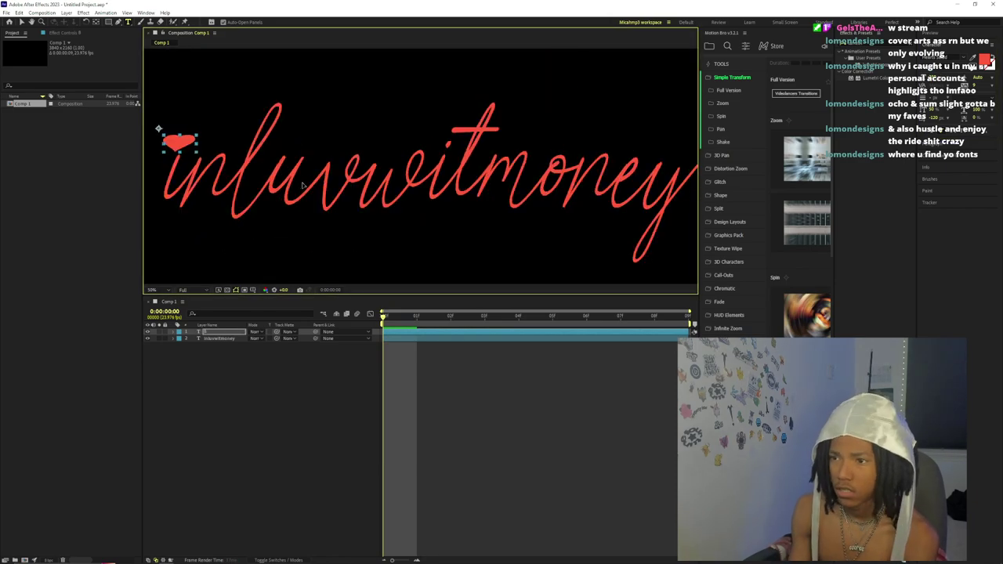
{"action": "key", "text": "ctrl+a"}
{"action": "type", "text": "o"}
{"action": "key", "text": "ctrl+a"}
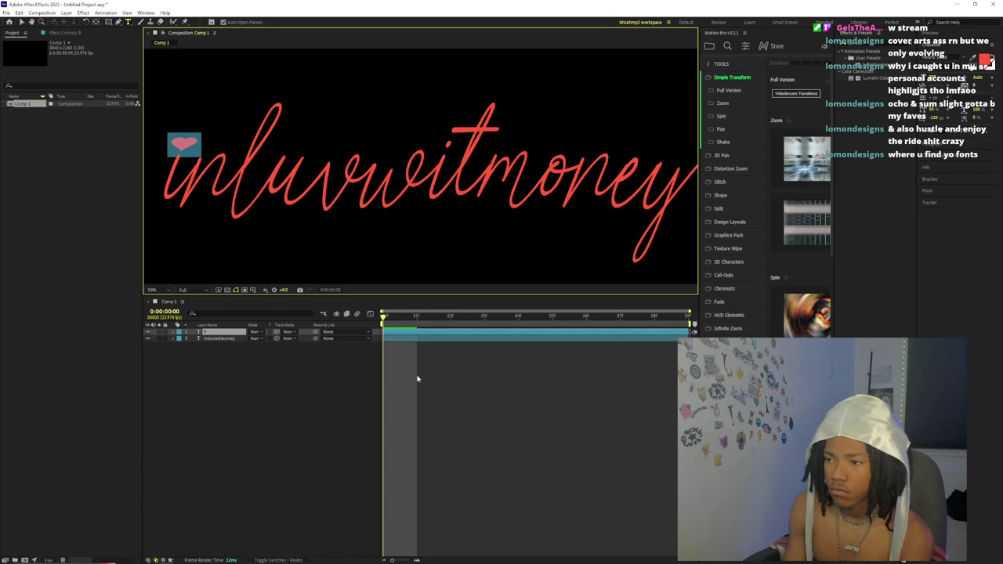
- Centre the heart's anchor point, then tilt the heart slightly in place above the first i
{"action": "left_click", "coordinate": [387, 333]}
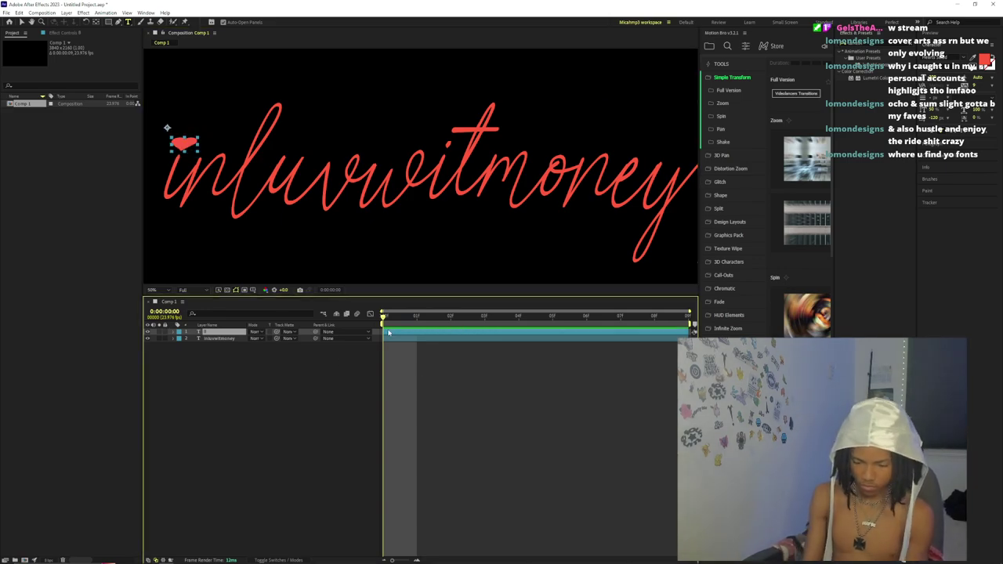
{"action": "left_click", "coordinate": [175, 332]}
{"action": "left_click", "coordinate": [181, 346]}
{"action": "left_click_drag", "start_coordinate": [253, 380], "coordinate": [260, 375]}
{"action": "key", "text": "v"}
{"action": "left_click_drag", "start_coordinate": [190, 152], "coordinate": [191, 153]}
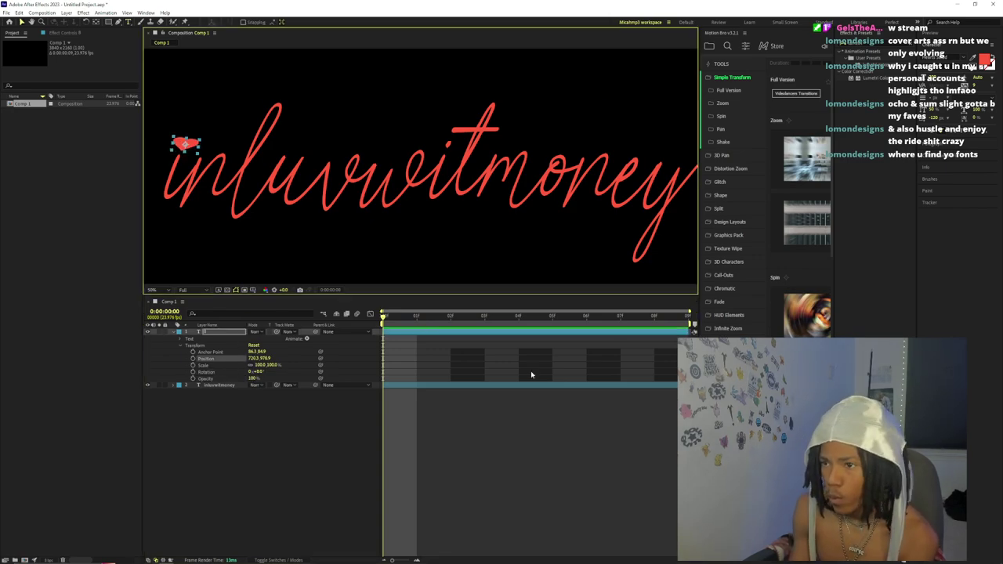
{"action": "left_click", "coordinate": [473, 419]}
{"action": "scroll", "coordinate": [389, 177], "scroll_direction": "down", "scroll_amount": 2}
{"action": "scroll", "coordinate": [389, 176], "scroll_direction": "up", "scroll_amount": 3}
{"action": "scroll", "coordinate": [414, 233], "scroll_direction": "down", "scroll_amount": 1}
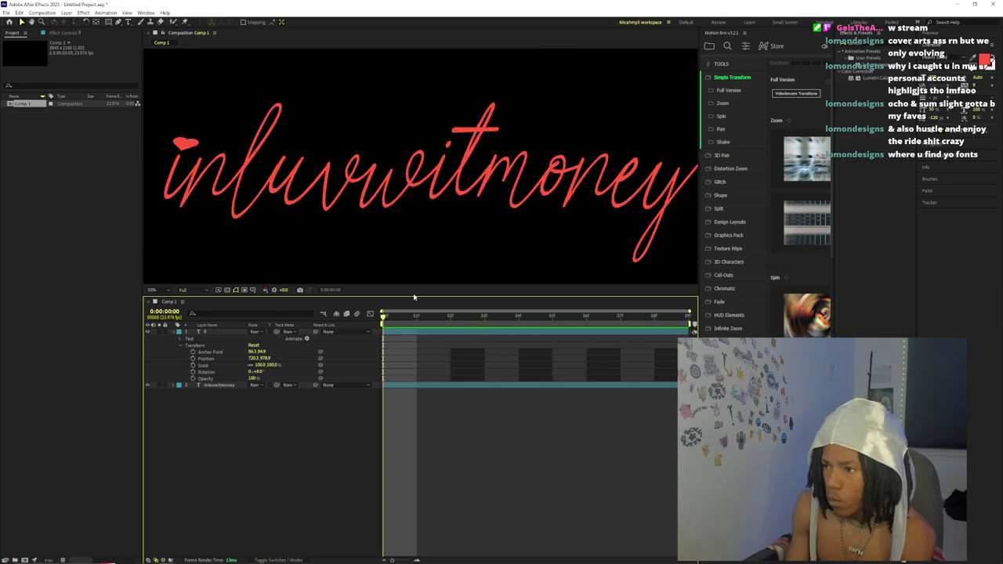
- Hide the heart layer and draw a closed mask around the first i's dot on the title layer
{"action": "left_click", "coordinate": [222, 384]}
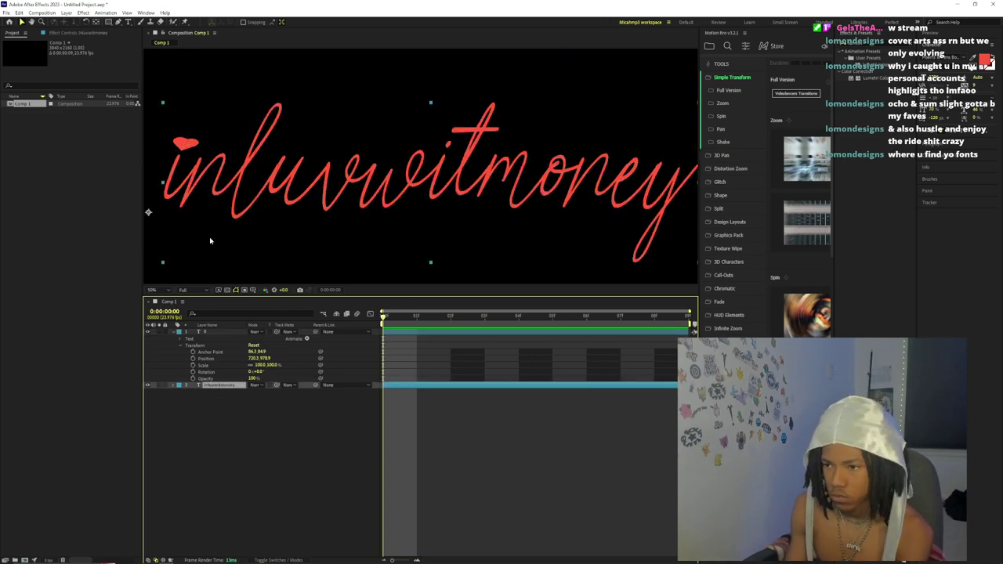
{"action": "left_click_drag", "start_coordinate": [207, 158], "coordinate": [292, 171]}
{"action": "scroll", "coordinate": [309, 177], "scroll_direction": "up", "scroll_amount": 1}
{"action": "left_click_drag", "start_coordinate": [310, 177], "coordinate": [447, 203]}
{"action": "left_click", "coordinate": [147, 332]}
{"action": "left_click", "coordinate": [363, 170]}
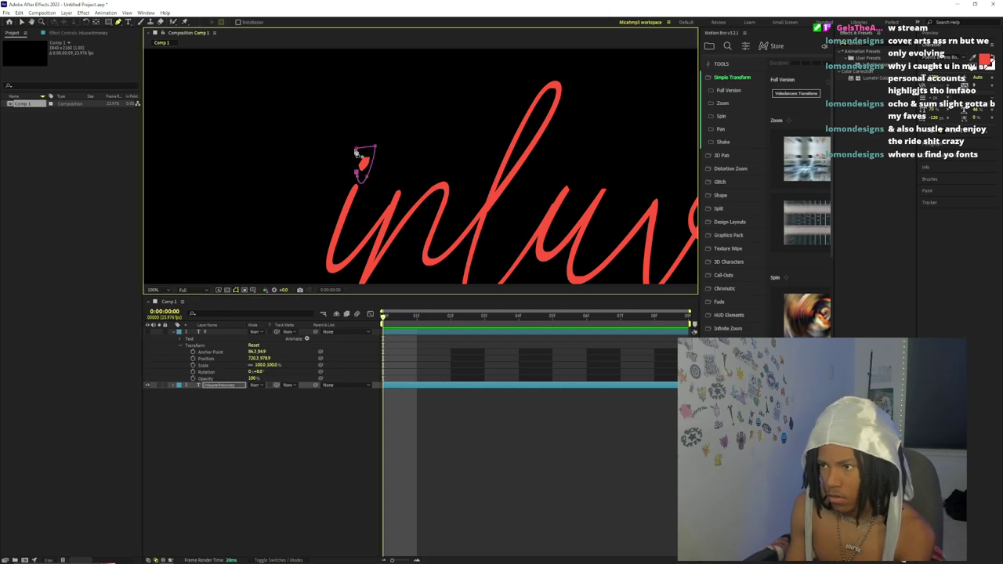
{"action": "left_click", "coordinate": [357, 154]}
- Set the title layer's Mask 1 to Subtract so the dot is cut out of the first i
{"action": "left_click", "coordinate": [173, 384]}
{"action": "left_click", "coordinate": [180, 398]}
{"action": "left_click", "coordinate": [255, 405]}
{"action": "left_click", "coordinate": [272, 430]}
{"action": "left_click", "coordinate": [313, 441]}
{"action": "scroll", "coordinate": [431, 151], "scroll_direction": "down", "scroll_amount": 3}
{"action": "scroll", "coordinate": [440, 158], "scroll_direction": "up", "scroll_amount": 3}
{"action": "key", "text": "space"}
{"action": "scroll", "coordinate": [463, 174], "scroll_direction": "down", "scroll_amount": 3}
{"action": "left_click_drag", "start_coordinate": [499, 177], "coordinate": [396, 170]}
{"action": "scroll", "coordinate": [395, 170], "scroll_direction": "up", "scroll_amount": 2}
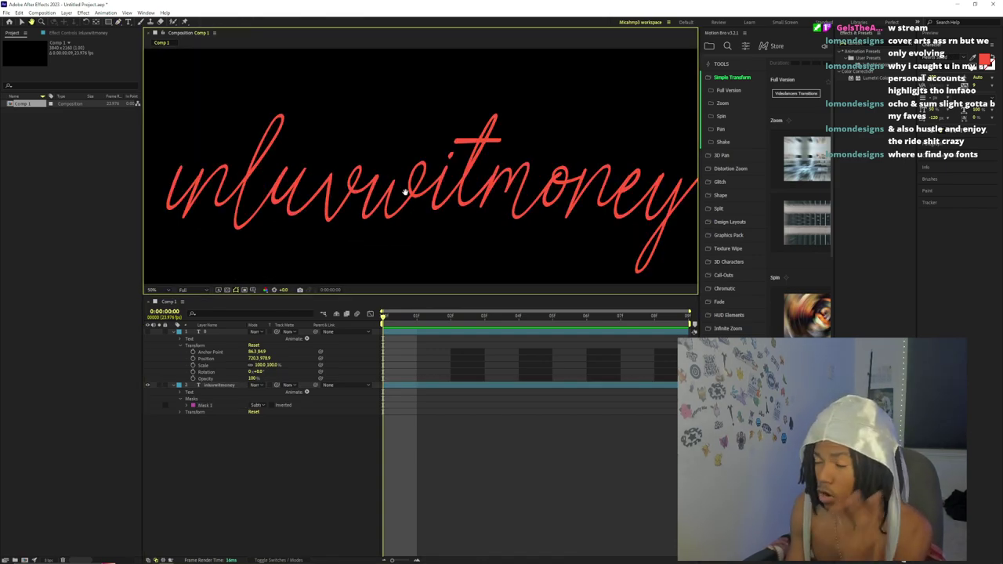
- Check the heart layer over the dotless i, then hide the heart layer again
{"action": "left_click", "coordinate": [207, 331]}
{"action": "key", "text": "Return"}
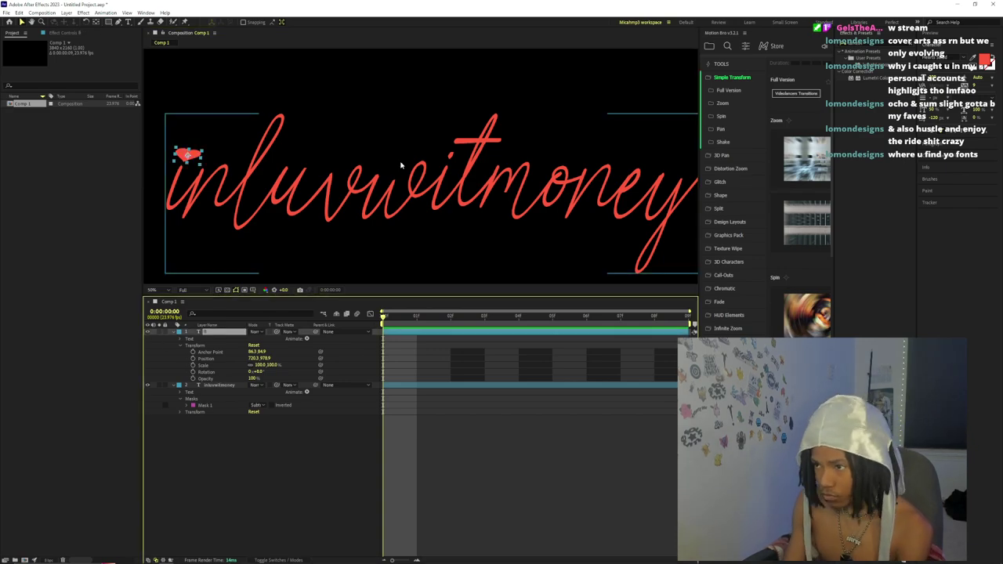
{"action": "scroll", "coordinate": [470, 234], "scroll_direction": "down", "scroll_amount": 2}
{"action": "scroll", "coordinate": [470, 234], "scroll_direction": "up", "scroll_amount": 3}
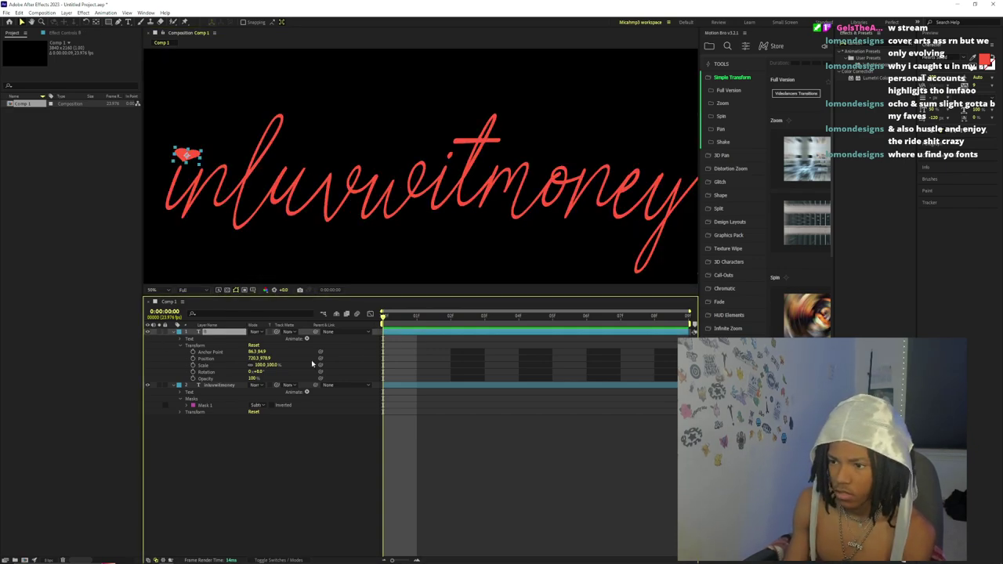
{"action": "left_click", "coordinate": [150, 333]}
- Try replacing the title text with "InluV"
{"action": "double_click", "coordinate": [223, 385]}
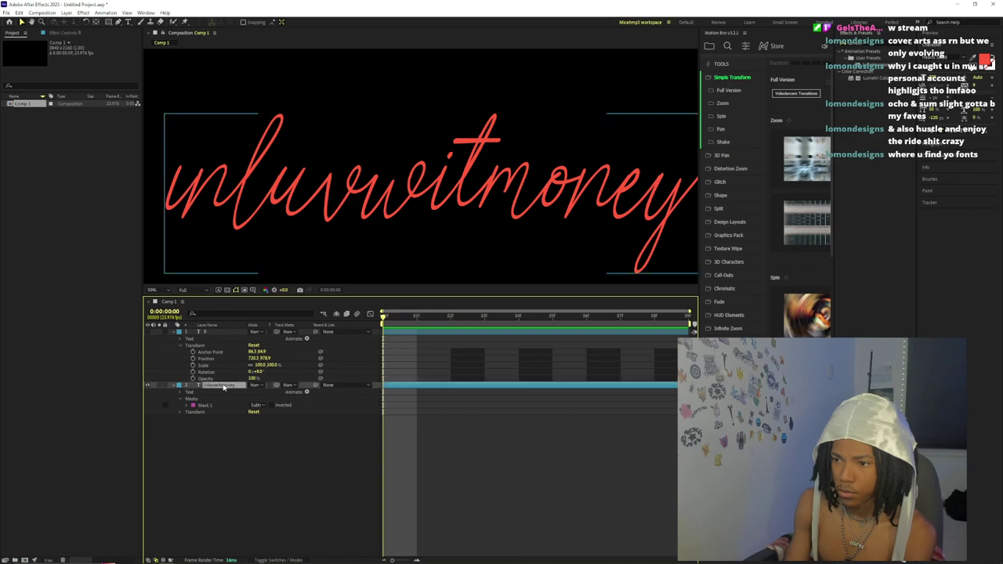
{"action": "type", "text": "Inluv"}
{"action": "key", "text": "BackSpace"}
{"action": "type", "text": "V"}
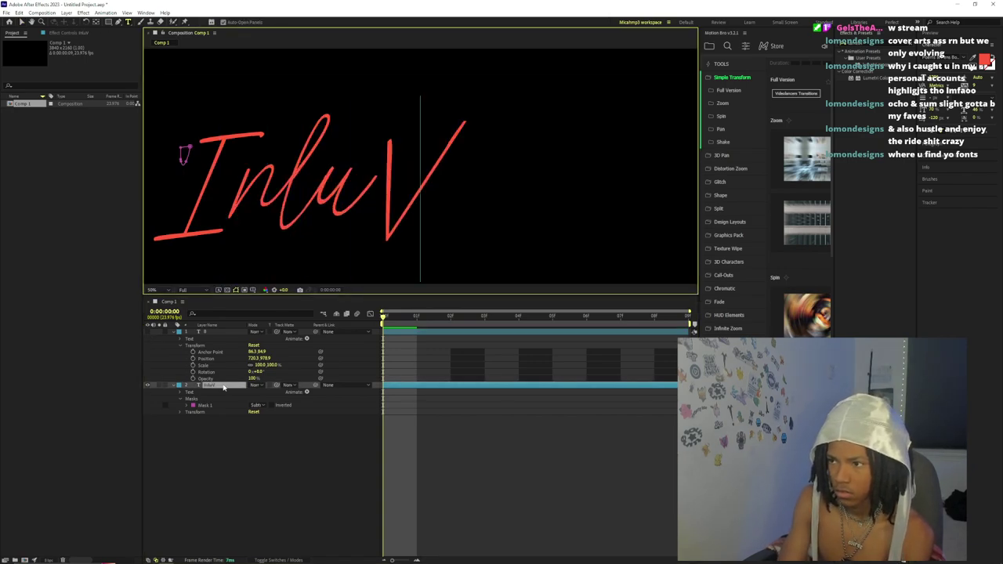
- Try the title with a space and different capitals, first as "In LuV" and then as "In LUV"
{"action": "key", "text": "BackSpace"}
{"action": "key", "text": "BackSpace"}
{"action": "key", "text": "BackSpace"}
{"action": "type", "text": "Luv"}
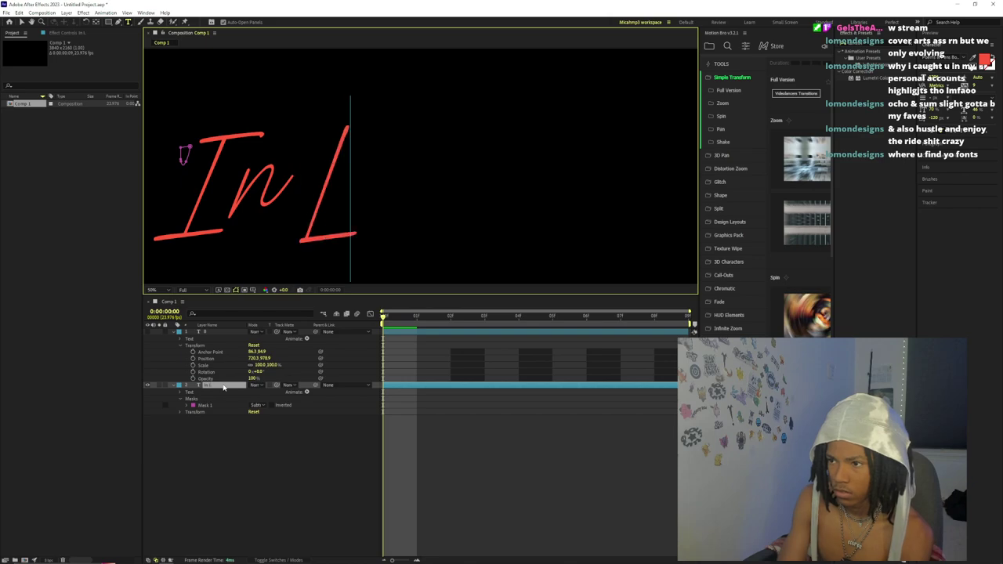
{"action": "key", "text": "BackSpace"}
{"action": "key", "text": "BackSpace"}
{"action": "key", "text": "BackSpace"}
{"action": "key", "text": "BackSpace"}
{"action": "type", "text": "Luv"}
{"action": "key", "text": "BackSpace"}
{"action": "type", "text": "V"}
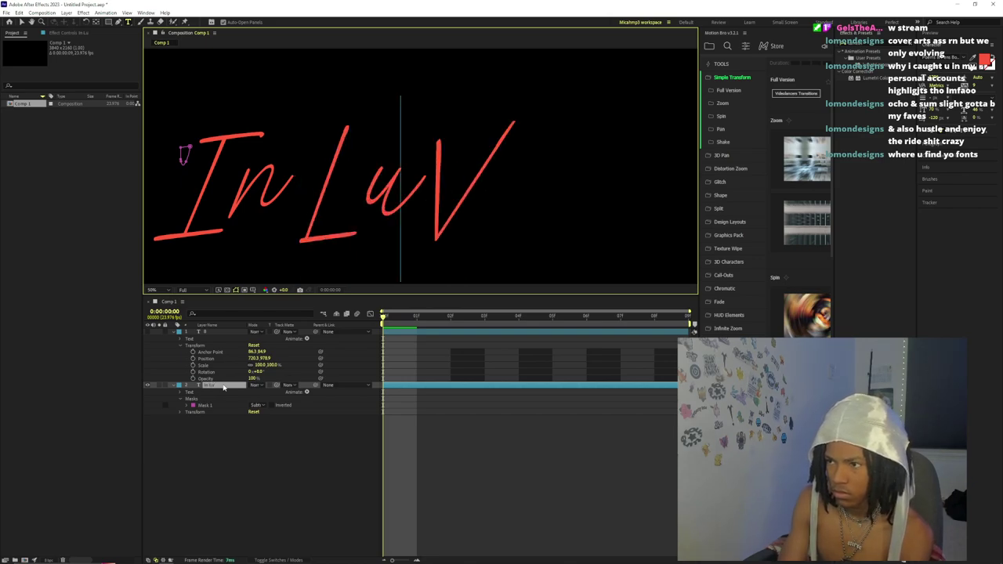
{"action": "key", "text": "BackSpace"}
{"action": "key", "text": "BackSpace"}
{"action": "type", "text": "UV"}
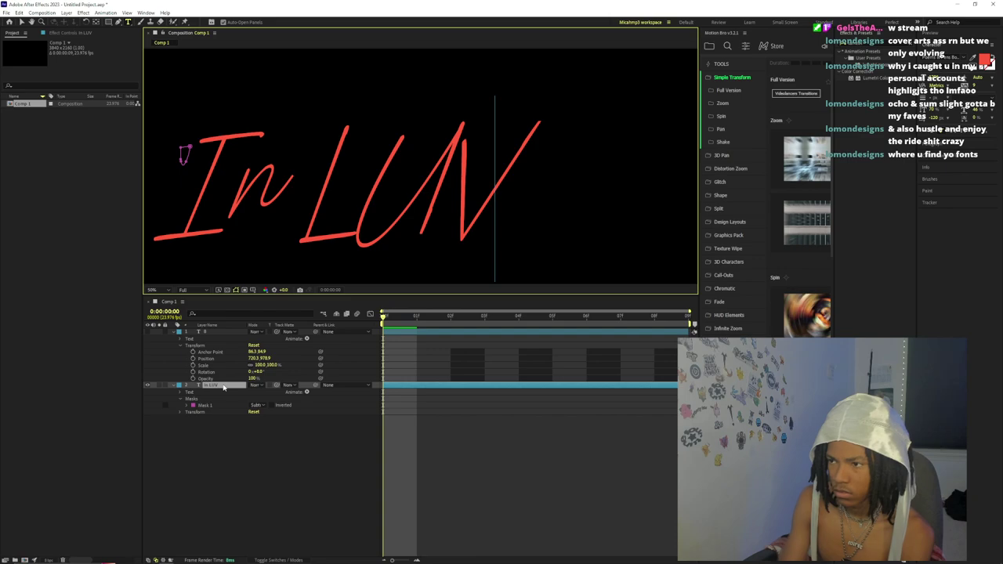
- Try continuing the title with "wiT" and "wit Money", then delete the added words
{"action": "scroll", "coordinate": [402, 240], "scroll_direction": "down", "scroll_amount": 2}
{"action": "type", "text": "we"}
{"action": "type", "text": "T"}
{"action": "key", "text": "BackSpace"}
{"action": "type", "text": "t Money"}
{"action": "key", "text": "BackSpace"}
{"action": "key", "text": "BackSpace"}
{"action": "key", "text": "BackSpace"}
{"action": "key", "text": "BackSpace"}
{"action": "key", "text": "BackSpace"}
{"action": "key", "text": "BackSpace"}
{"action": "key", "text": "BackSpace"}
{"action": "key", "text": "BackSpace"}
{"action": "key", "text": "BackSpace"}
{"action": "key", "text": "BackSpace"}
{"action": "key", "text": "BackSpace"}
{"action": "key", "text": "BackSpace"}
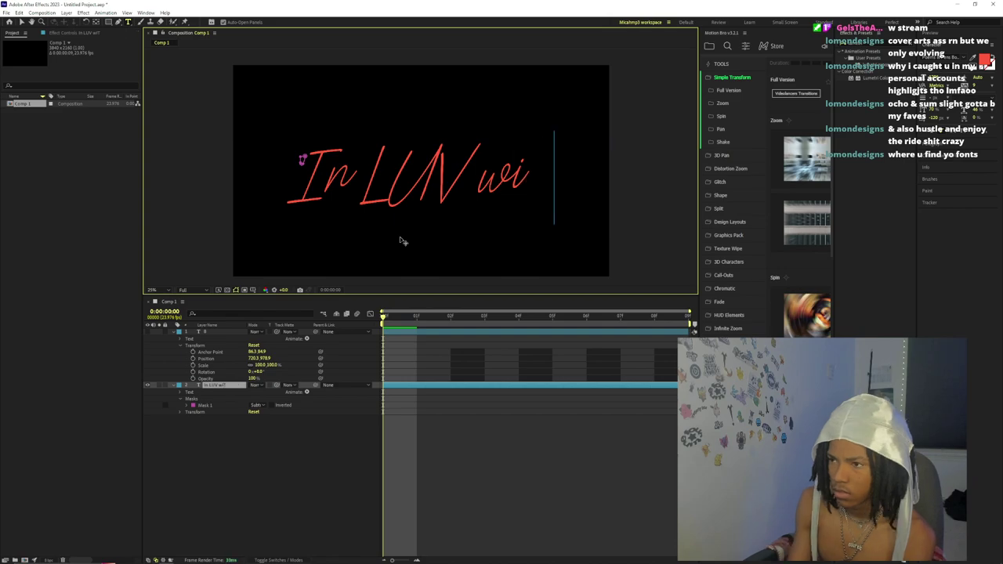
{"action": "type", "text": "uv"}
- Undo the retyping of the title back to the original "inluvwitmoney" text
{"action": "key", "text": "ctrl+z"}
{"action": "key", "text": "ctrl+z"}
{"action": "key", "text": "ctrl+z"}
{"action": "key", "text": "ctrl+z"}
{"action": "key", "text": "ctrl+z"}
{"action": "key", "text": "ctrl+z"}
{"action": "key", "text": "ctrl+z"}
{"action": "key", "text": "ctrl+z"}
{"action": "key", "text": "ctrl+z"}
{"action": "key", "text": "ctrl+z"}
{"action": "key", "text": "ctrl+z"}
{"action": "key", "text": "ctrl+z"}
{"action": "key", "text": "ctrl+z"}
{"action": "key", "text": "ctrl+z"}
{"action": "key", "text": "ctrl+z"}
{"action": "key", "text": "ctrl+z"}
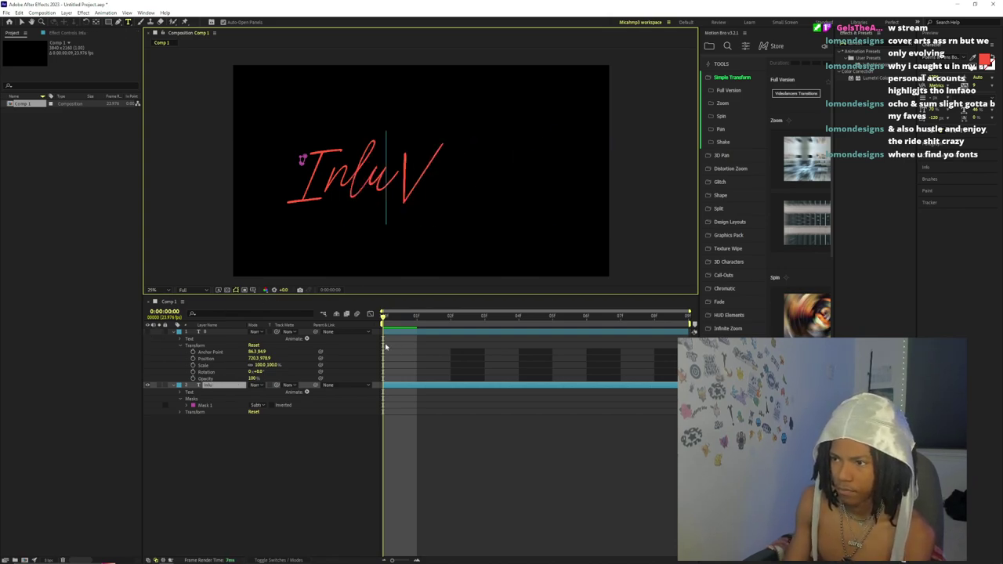
{"action": "key", "text": "ctrl+z"}
- Select the whole title text and try a wide handwritten font from the fonts starting with H
{"action": "double_click", "coordinate": [390, 386]}
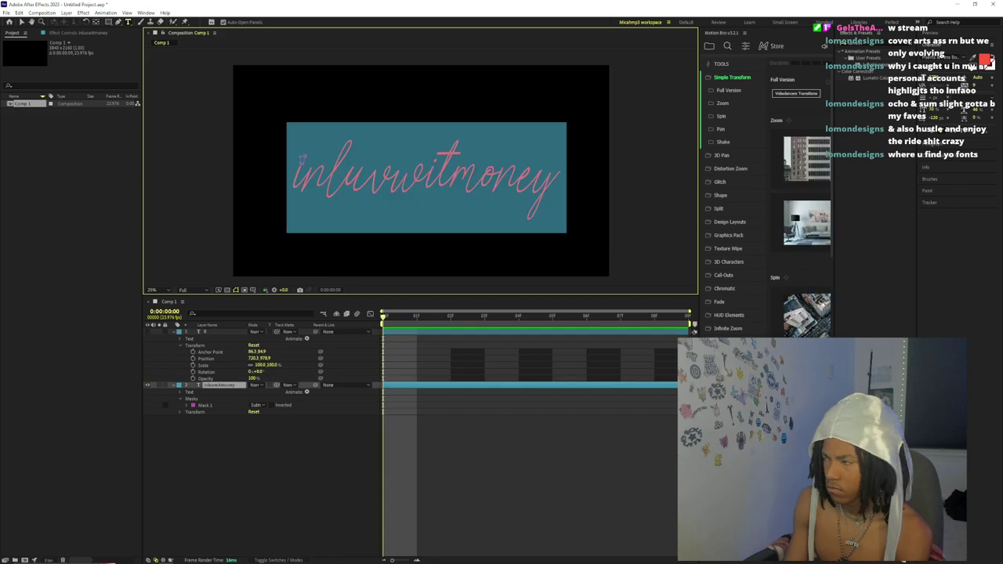
{"action": "left_click", "coordinate": [942, 57]}
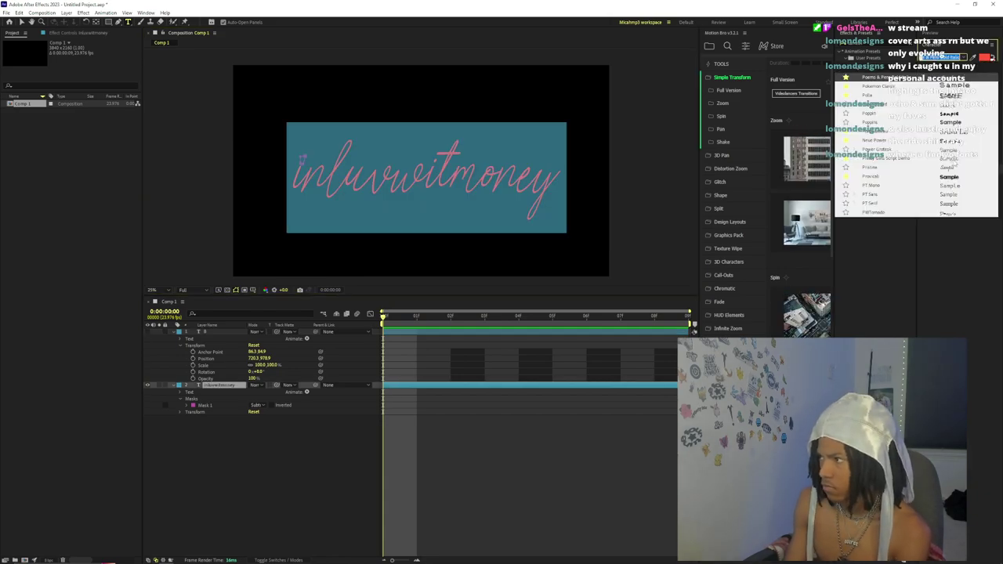
{"action": "scroll", "coordinate": [955, 164], "scroll_direction": "down", "scroll_amount": 10}
{"action": "scroll", "coordinate": [963, 188], "scroll_direction": "up", "scroll_amount": 5}
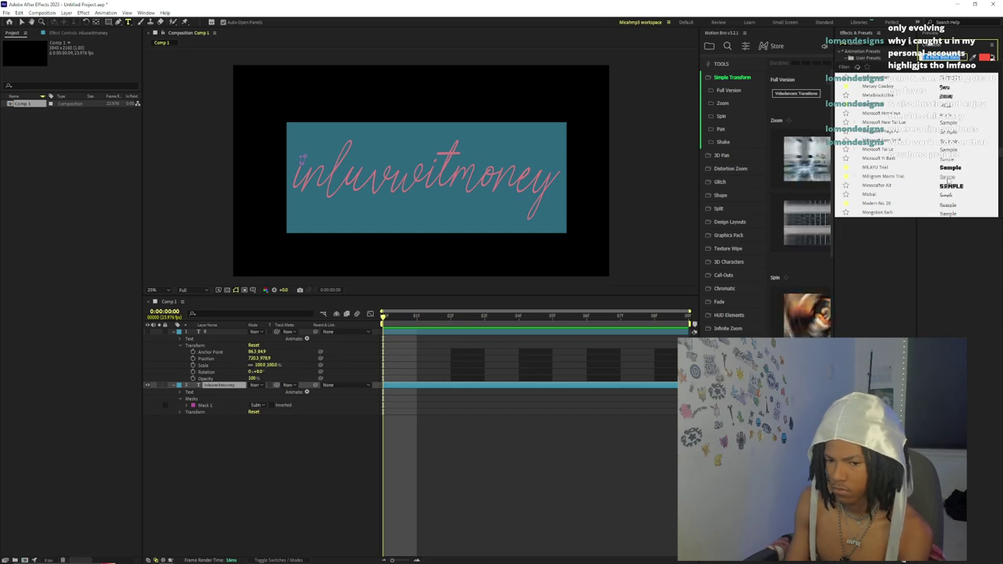
{"action": "scroll", "coordinate": [950, 142], "scroll_direction": "up", "scroll_amount": 4}
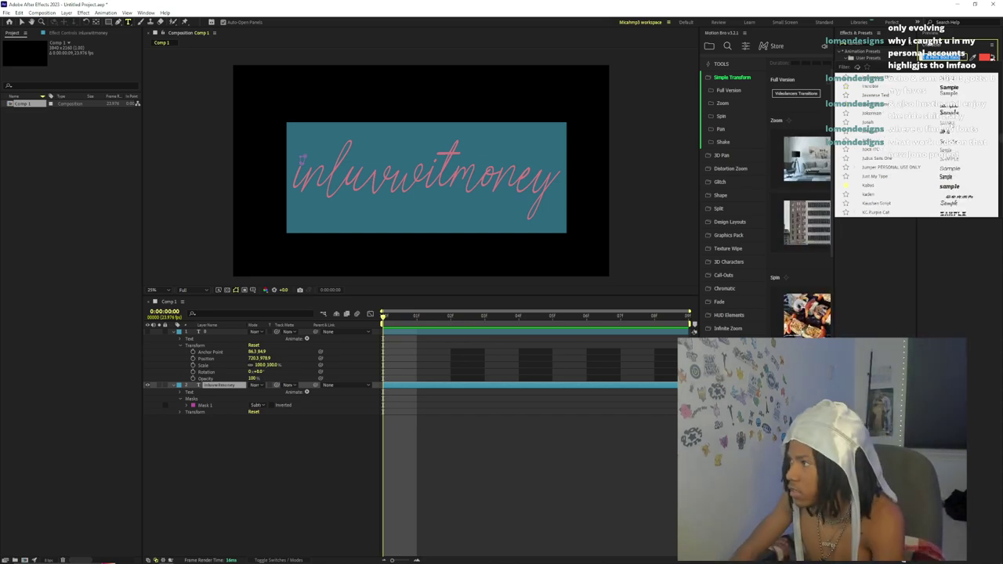
{"action": "scroll", "coordinate": [916, 149], "scroll_direction": "up", "scroll_amount": 3}
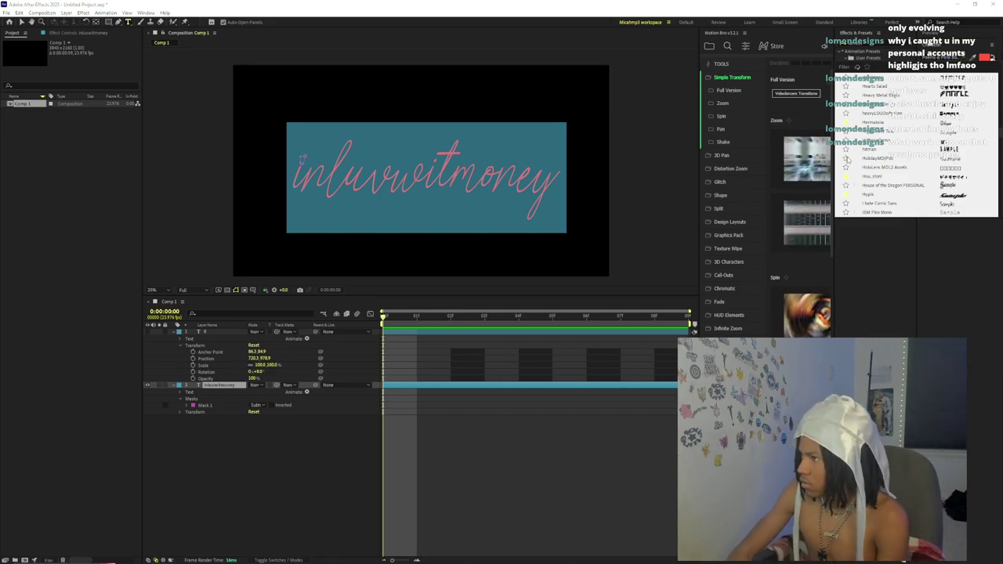
{"action": "left_click", "coordinate": [888, 158]}
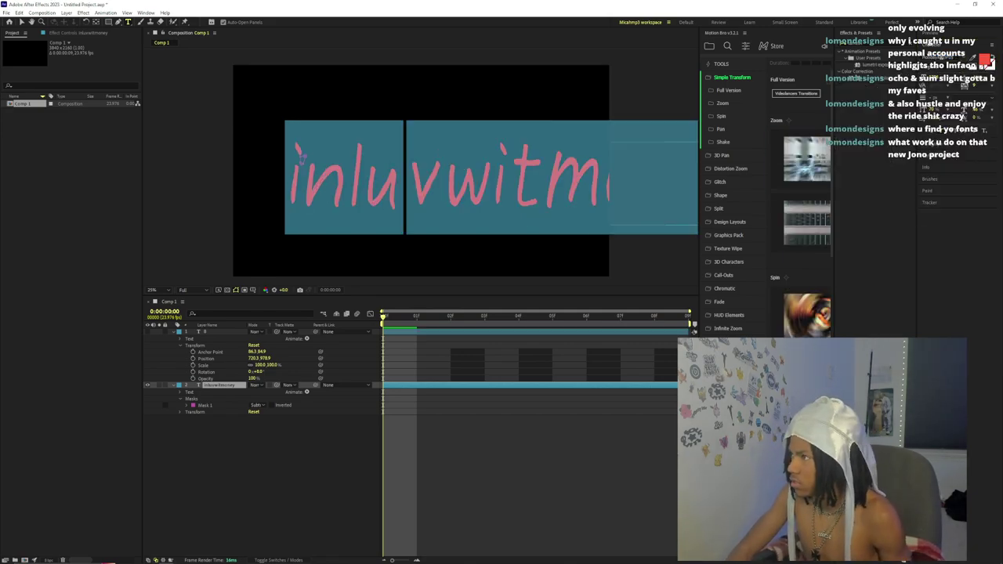
- Try the Freestyle Script font on the title text
{"action": "left_click", "coordinate": [963, 58]}
{"action": "scroll", "coordinate": [955, 156], "scroll_direction": "up", "scroll_amount": 5}
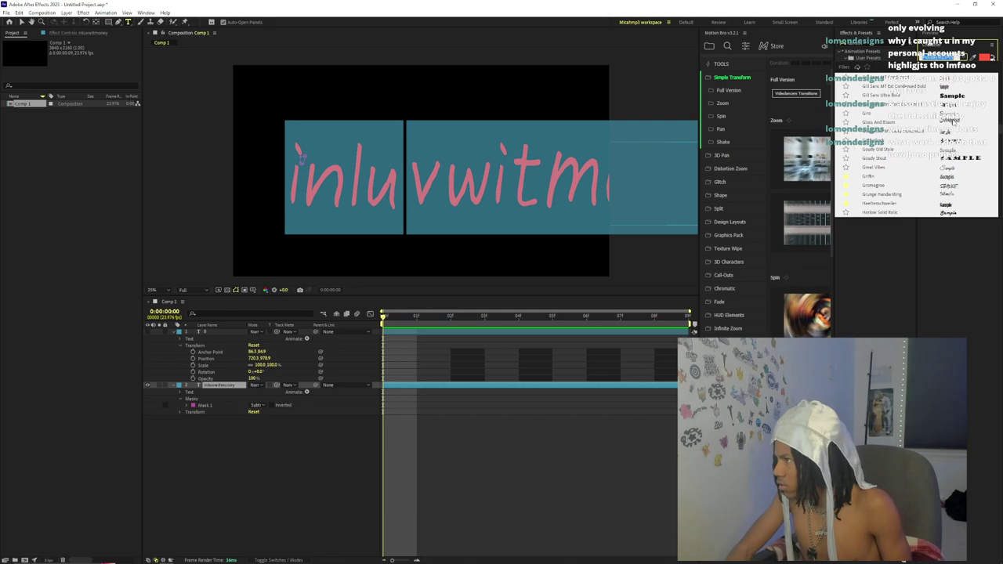
{"action": "scroll", "coordinate": [949, 119], "scroll_direction": "up", "scroll_amount": 3}
{"action": "left_click", "coordinate": [950, 98]}
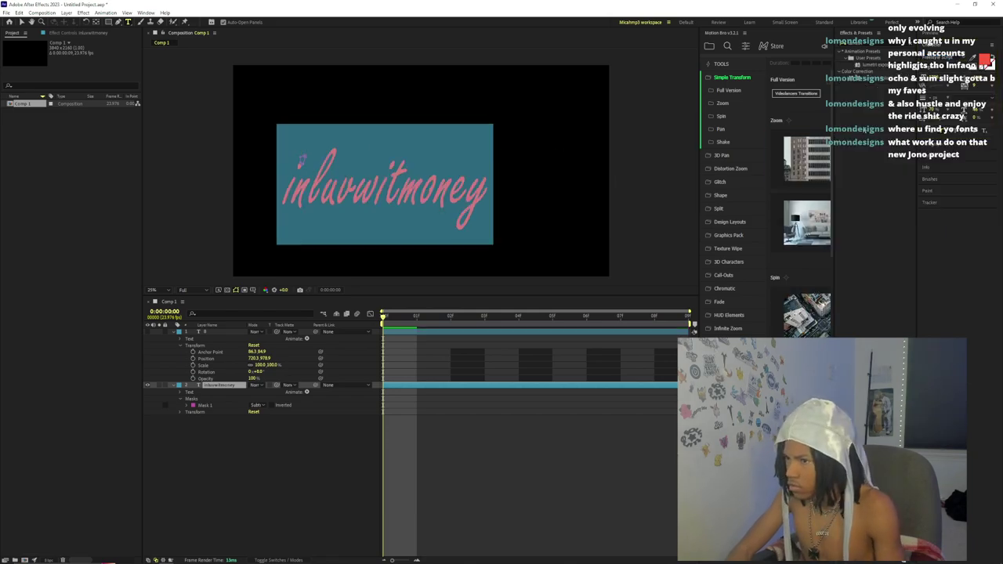
- Mark Freestyle Script as a favourite font and try the font listed just before it on the title
{"action": "left_click", "coordinate": [963, 57]}
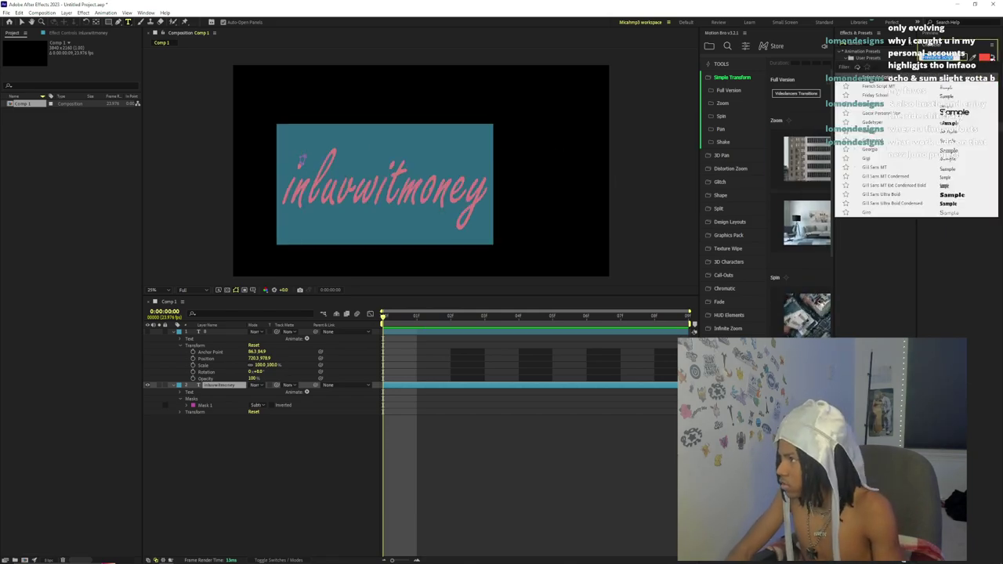
{"action": "scroll", "coordinate": [874, 205], "scroll_direction": "up", "scroll_amount": 4}
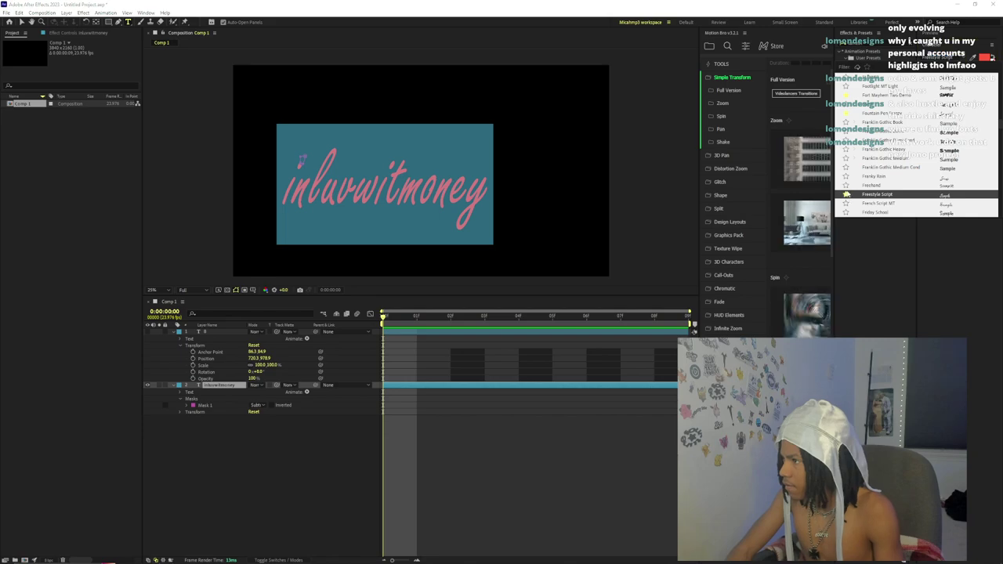
{"action": "left_click", "coordinate": [867, 188]}
{"action": "left_click", "coordinate": [940, 57]}
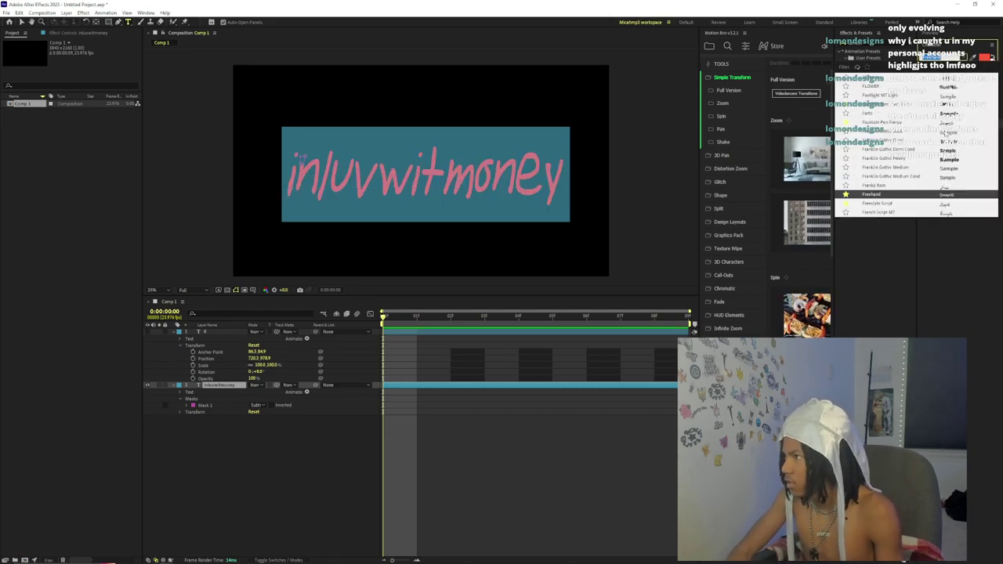
- Try the Fountain Pen Frenzy font on the title, switch it to Franky Rain and mark that font as a favourite
{"action": "left_click", "coordinate": [882, 123]}
{"action": "left_click", "coordinate": [940, 57]}
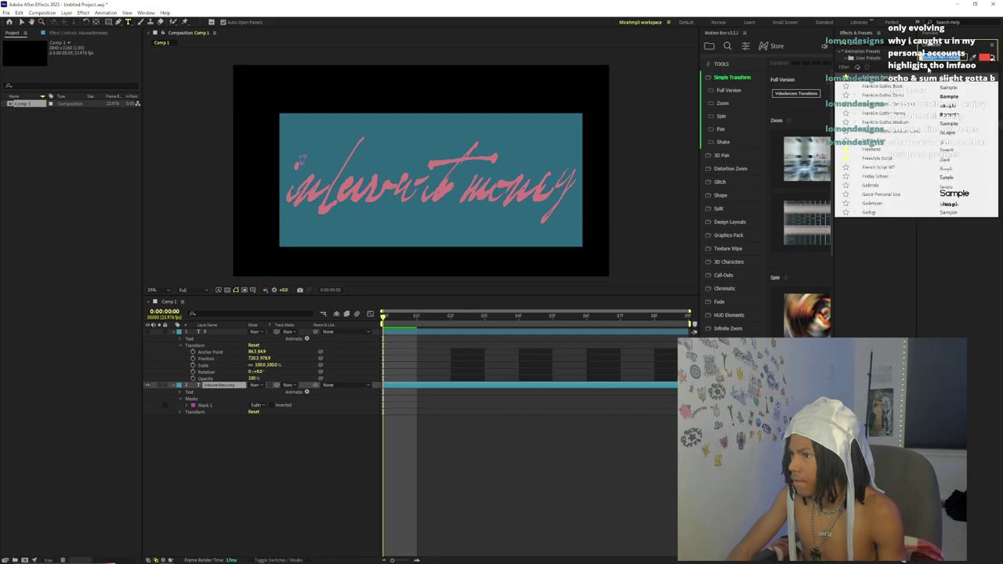
{"action": "left_click", "coordinate": [939, 142]}
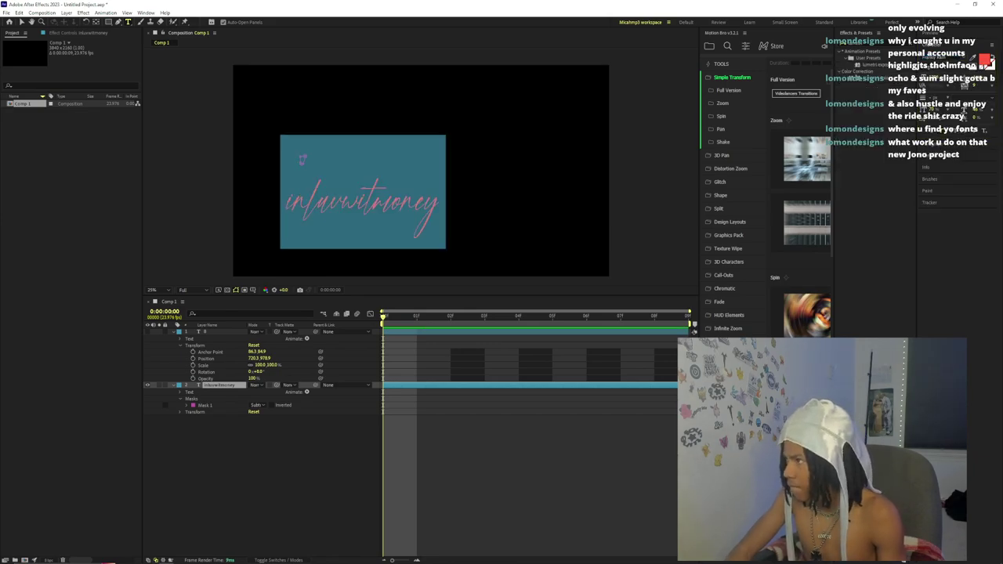
{"action": "left_click", "coordinate": [944, 57]}
{"action": "scroll", "coordinate": [870, 195], "scroll_direction": "up", "scroll_amount": 4}
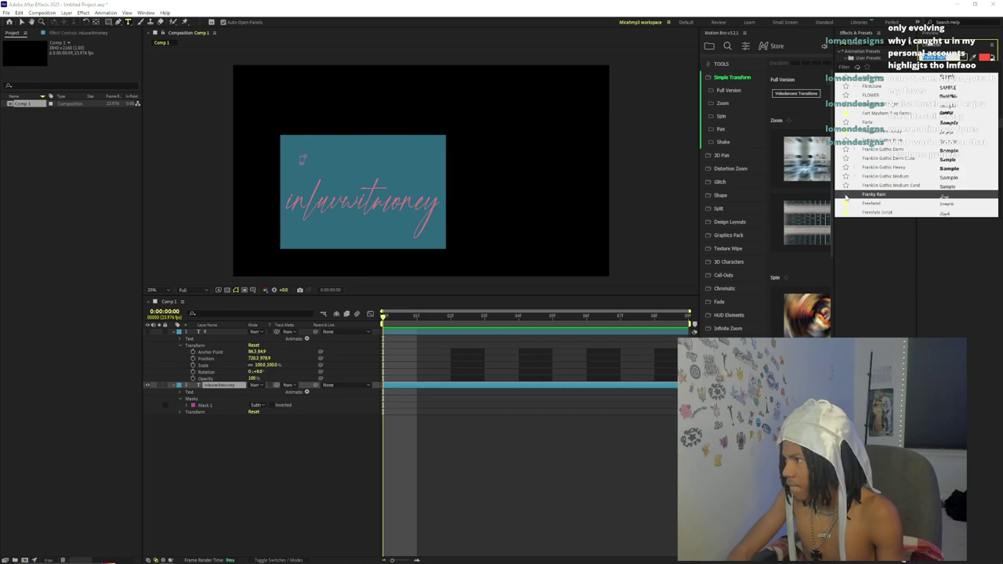
{"action": "left_click", "coordinate": [862, 195]}
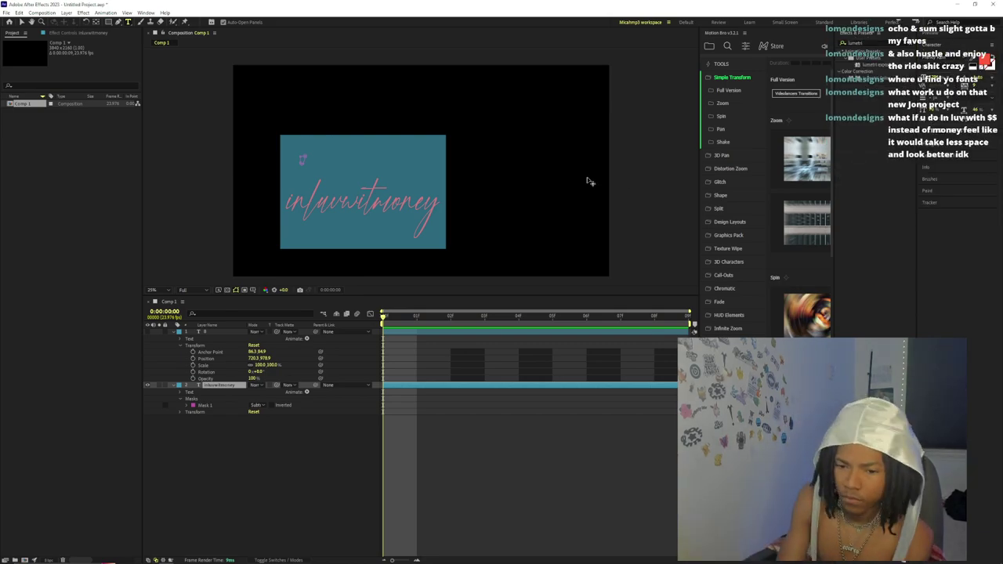
- Retype the title as "In Luv Money" and move it closer to the centre of the composition
{"action": "type", "text": "I"}
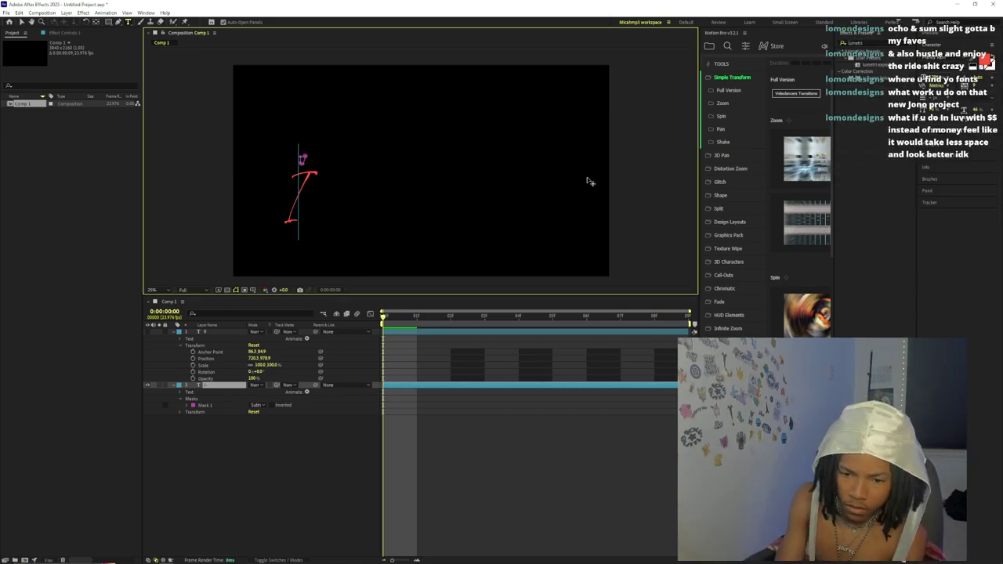
{"action": "type", "text": "n L"}
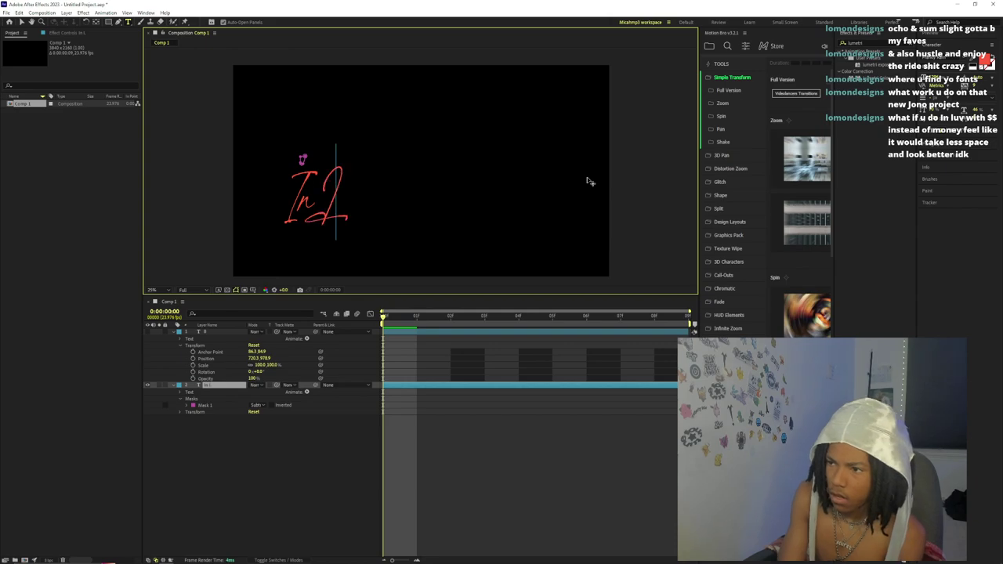
{"action": "type", "text": "uv Money"}
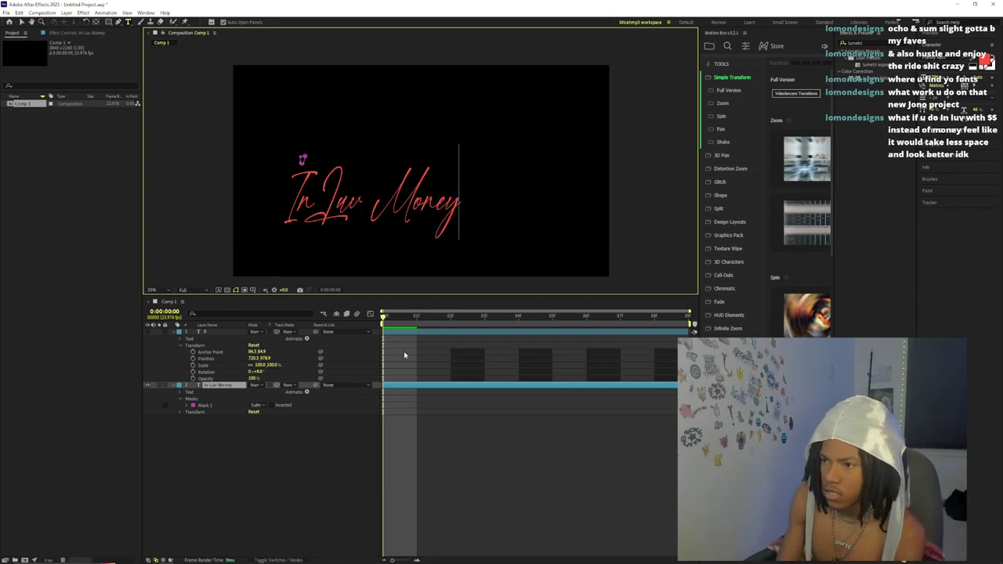
{"action": "double_click", "coordinate": [398, 386]}
{"action": "left_click_drag", "start_coordinate": [559, 243], "coordinate": [587, 219]}
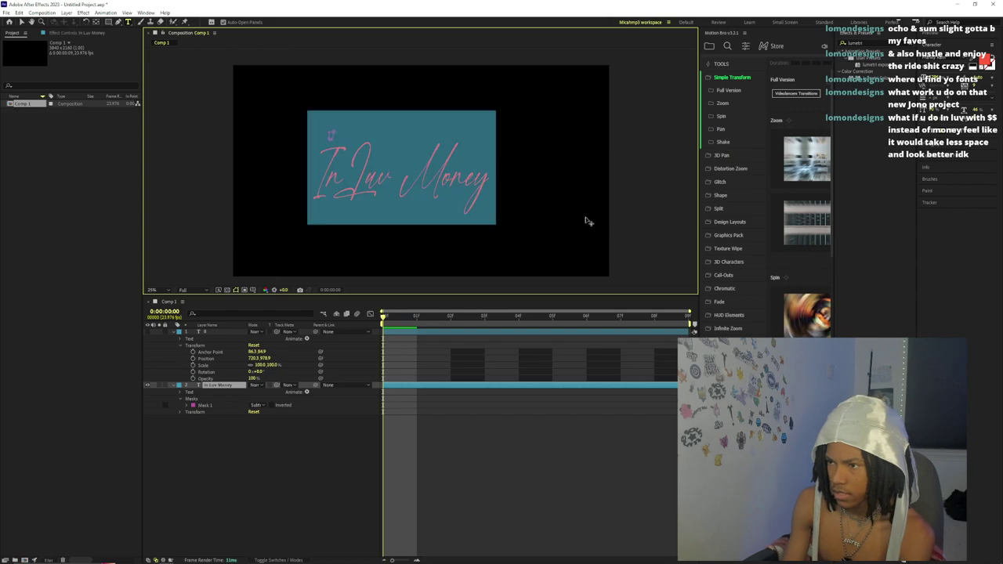
- Insert "Wit" between "Luv" and "Money" in the title and recentre the text in the frame
{"action": "left_click", "coordinate": [484, 339]}
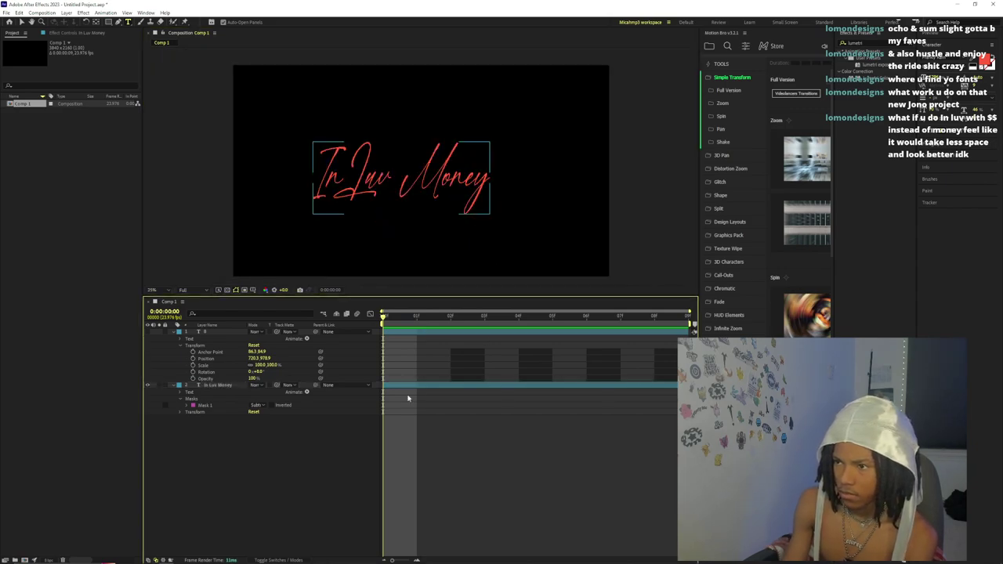
{"action": "left_click", "coordinate": [413, 387]}
{"action": "double_click", "coordinate": [395, 384]}
{"action": "key", "text": "Left"}
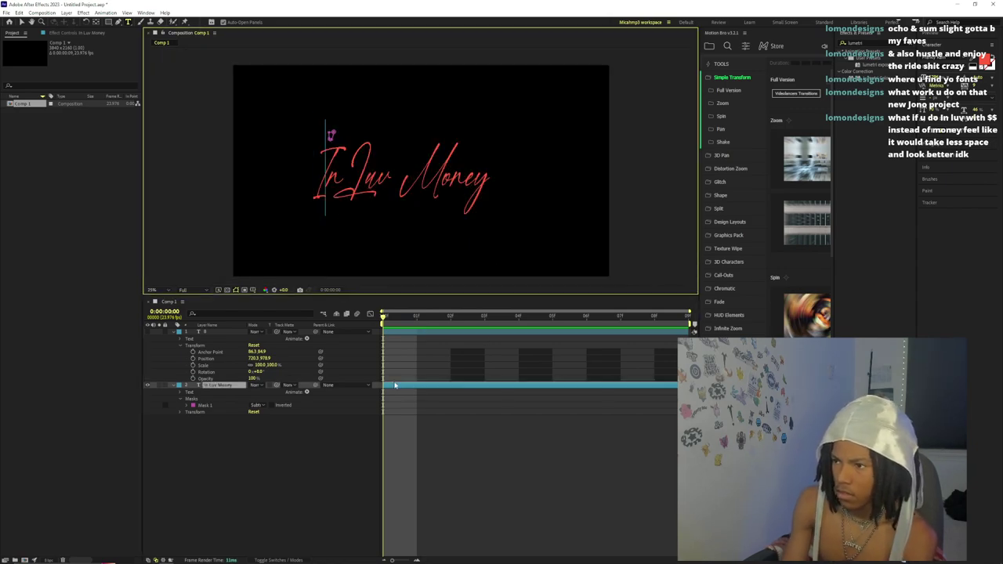
{"action": "type", "text": "Wit"}
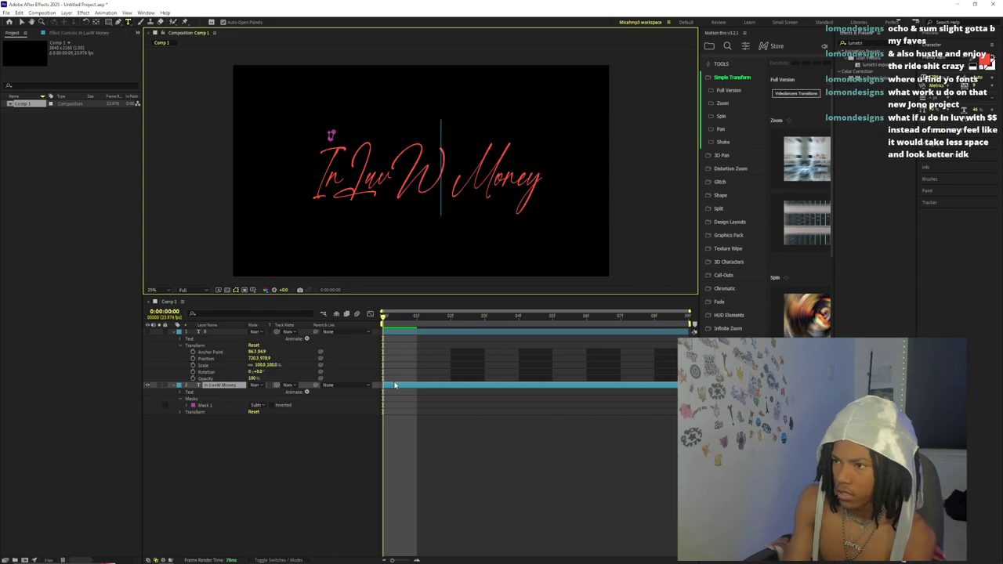
{"action": "key", "text": "ctrl+a"}
{"action": "left_click_drag", "start_coordinate": [627, 239], "coordinate": [613, 232]}
{"action": "scroll", "coordinate": [613, 232], "scroll_direction": "down", "scroll_amount": 1}
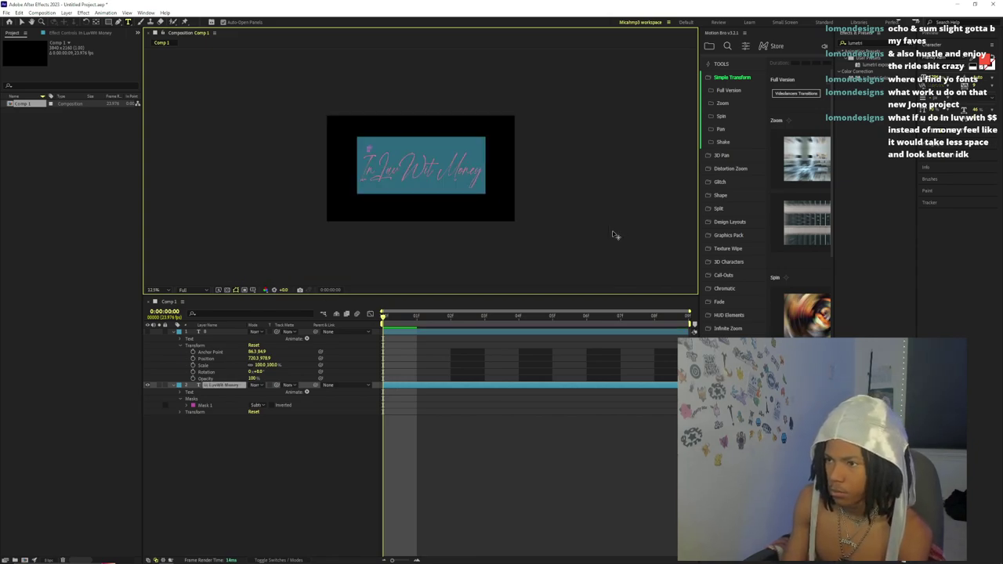
{"action": "scroll", "coordinate": [612, 239], "scroll_direction": "up", "scroll_amount": 1}
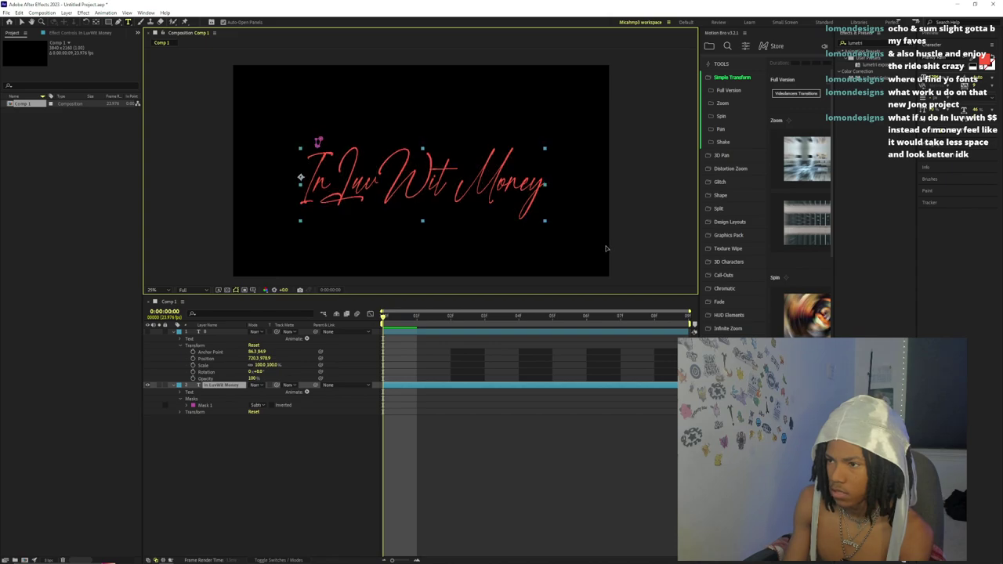
- Show the heart layer and draw a closed mask around the dot of the i in "Wit" on the title layer
{"action": "left_click", "coordinate": [209, 380]}
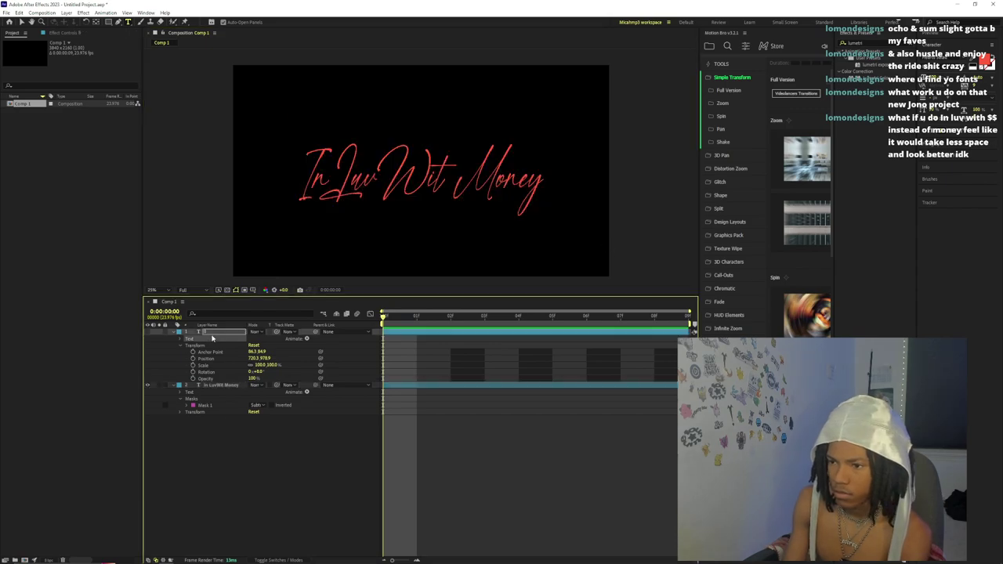
{"action": "left_click", "coordinate": [147, 332]}
{"action": "left_click", "coordinate": [226, 386]}
{"action": "scroll", "coordinate": [445, 192], "scroll_direction": "up", "scroll_amount": 4}
{"action": "key", "text": "space"}
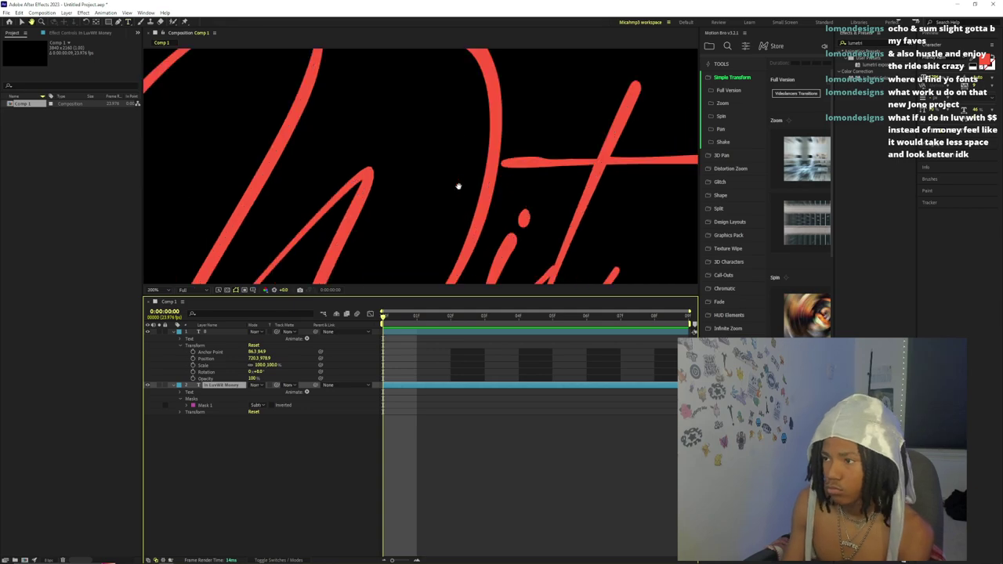
{"action": "left_click_drag", "start_coordinate": [459, 186], "coordinate": [343, 109]}
{"action": "left_click", "coordinate": [391, 144]}
{"action": "left_click_drag", "start_coordinate": [409, 154], "coordinate": [415, 150]}
{"action": "left_click", "coordinate": [417, 127]}
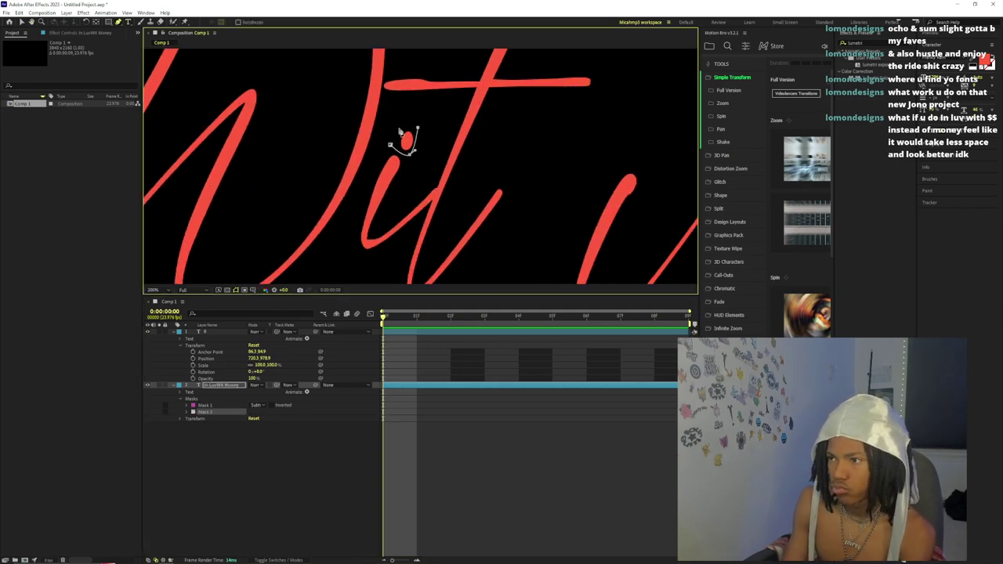
{"action": "left_click", "coordinate": [389, 146]}
{"action": "scroll", "coordinate": [384, 161], "scroll_direction": "down", "scroll_amount": 5}
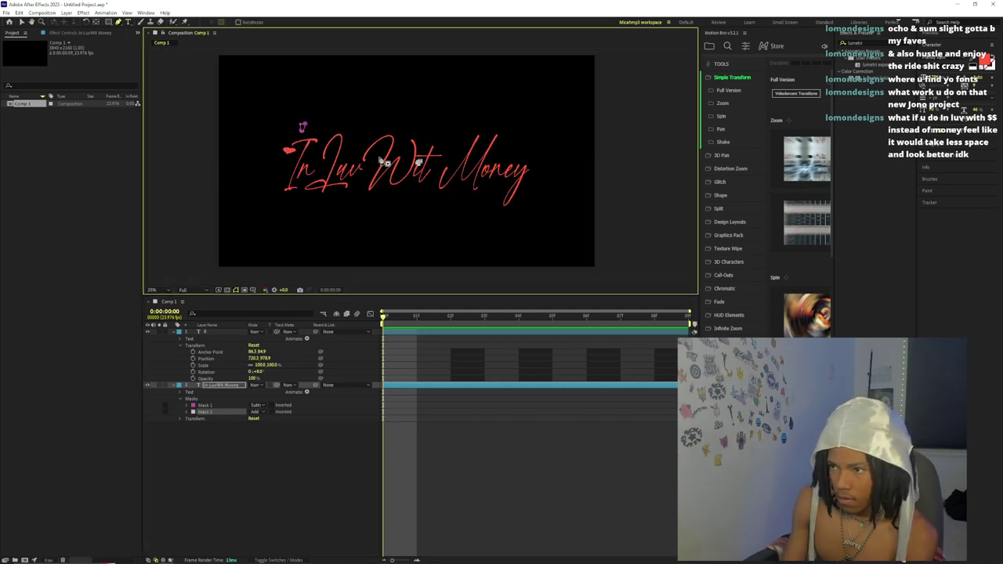
- Delete the title's old Mask 1 and set Mask 2 to Subtract to hide the i's dot
{"action": "key", "text": "w"}
{"action": "left_click", "coordinate": [209, 410]}
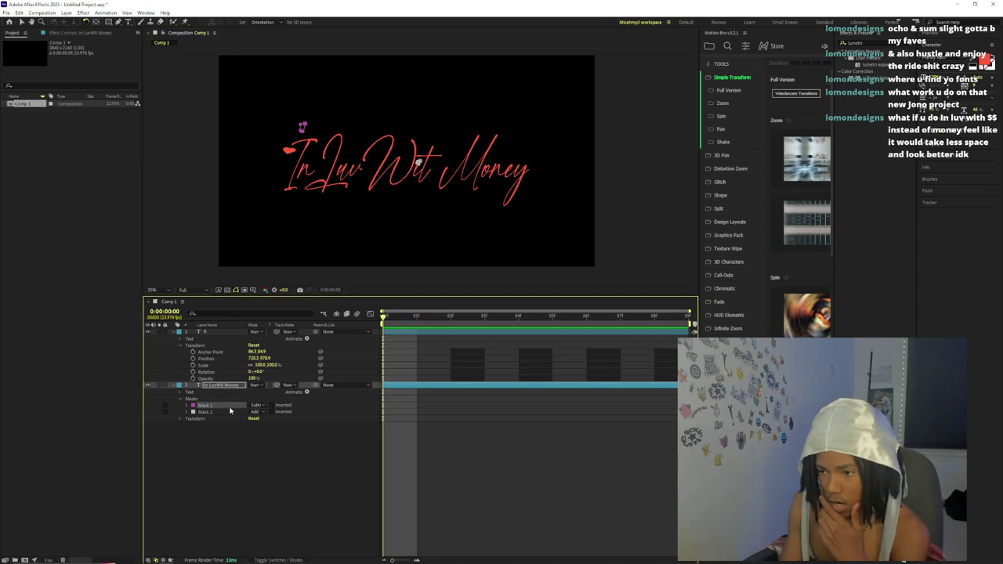
{"action": "key", "text": "Delete"}
{"action": "left_click", "coordinate": [234, 407]}
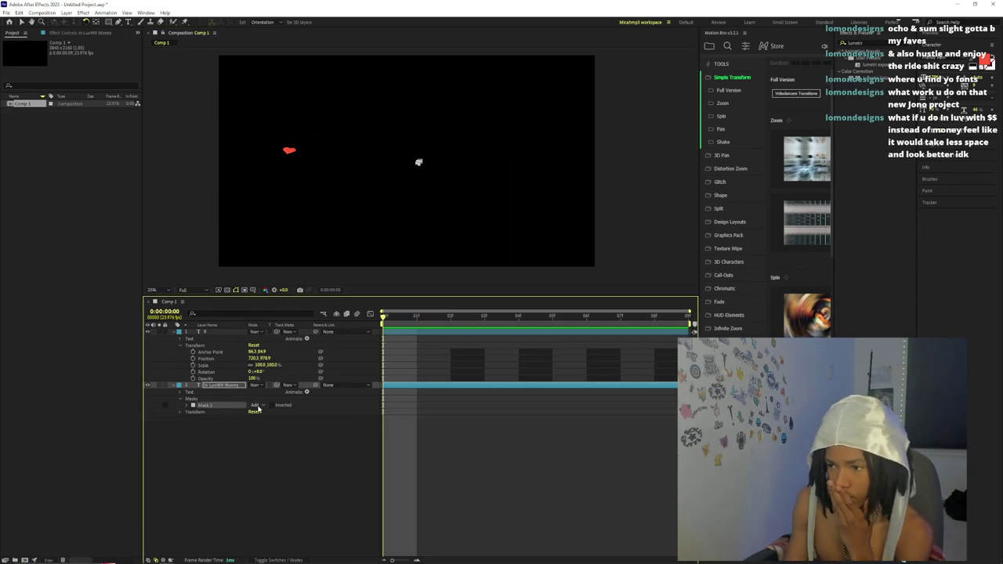
{"action": "left_click", "coordinate": [253, 405]}
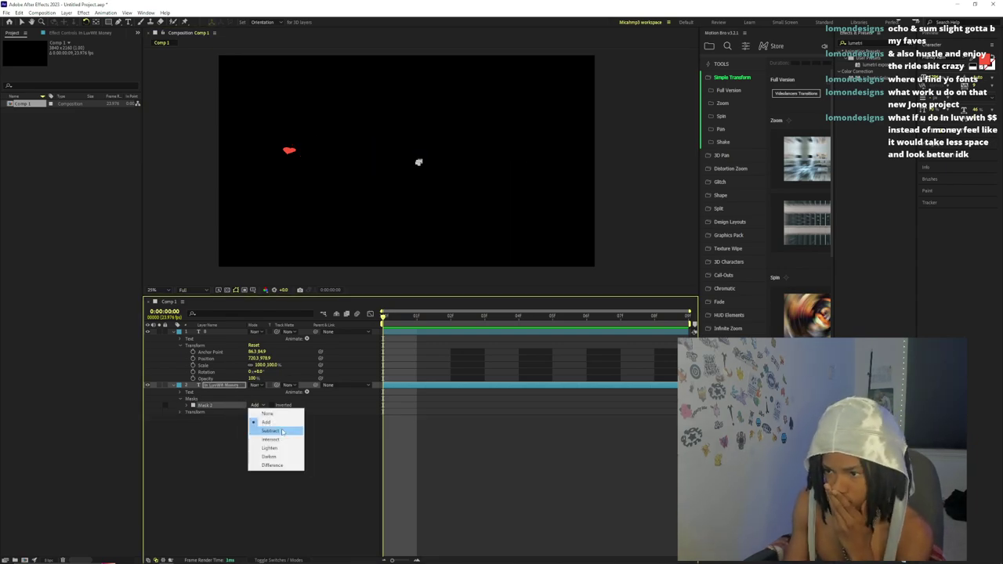
{"action": "left_click", "coordinate": [259, 430]}
{"action": "key", "text": "slash"}
- Move the heart layer onto the i of "Wit" in place of its dot
{"action": "left_click", "coordinate": [218, 333]}
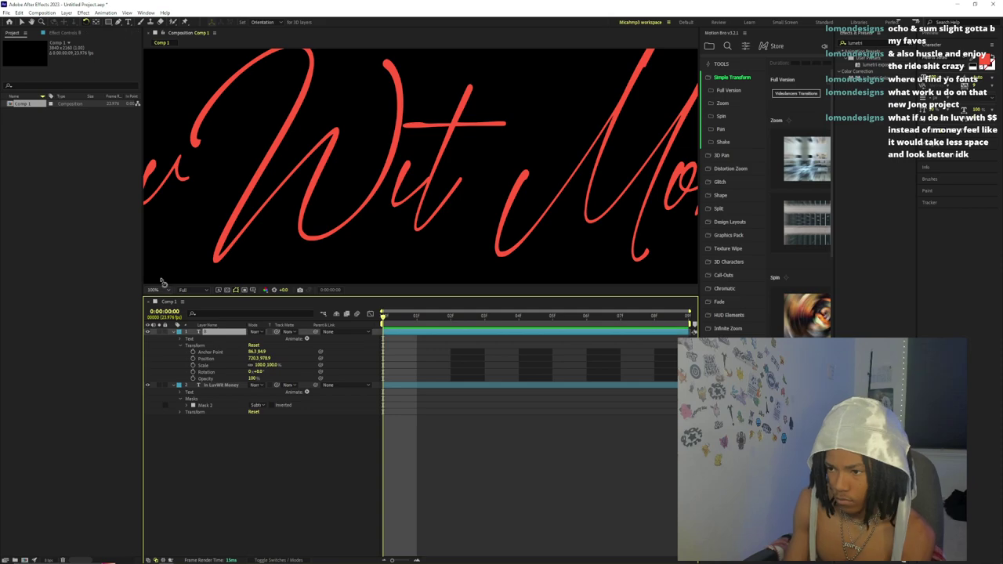
{"action": "key", "text": "comma"}
{"action": "left_click_drag", "start_coordinate": [157, 134], "coordinate": [415, 154]}
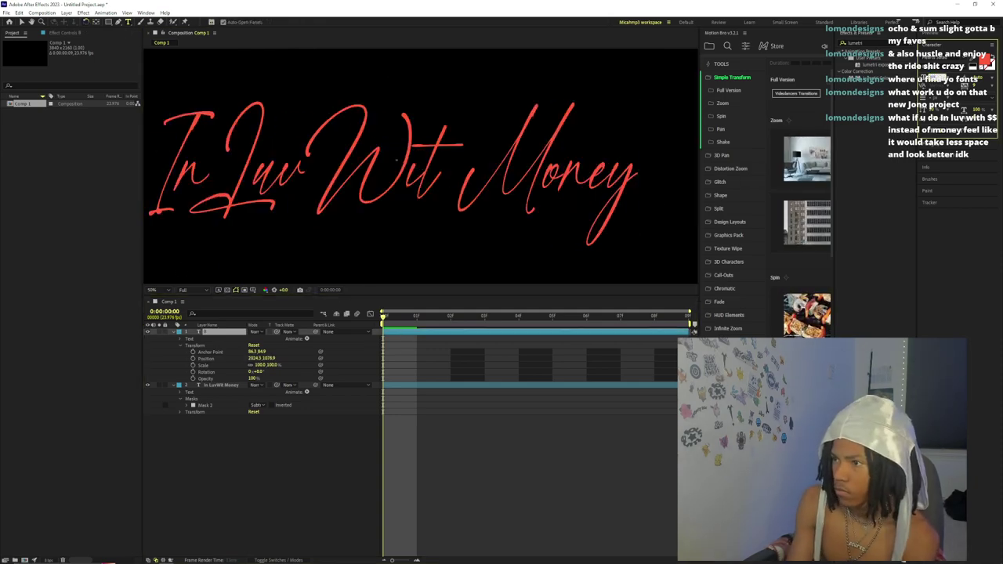
{"action": "key", "text": "slash"}
{"action": "left_click_drag", "start_coordinate": [486, 205], "coordinate": [512, 207]}
{"action": "scroll", "coordinate": [449, 252], "scroll_direction": "down", "scroll_amount": 1}
- Change the fill colour of the whole "In Luv Wit Money" title to white
{"action": "double_click", "coordinate": [405, 386]}
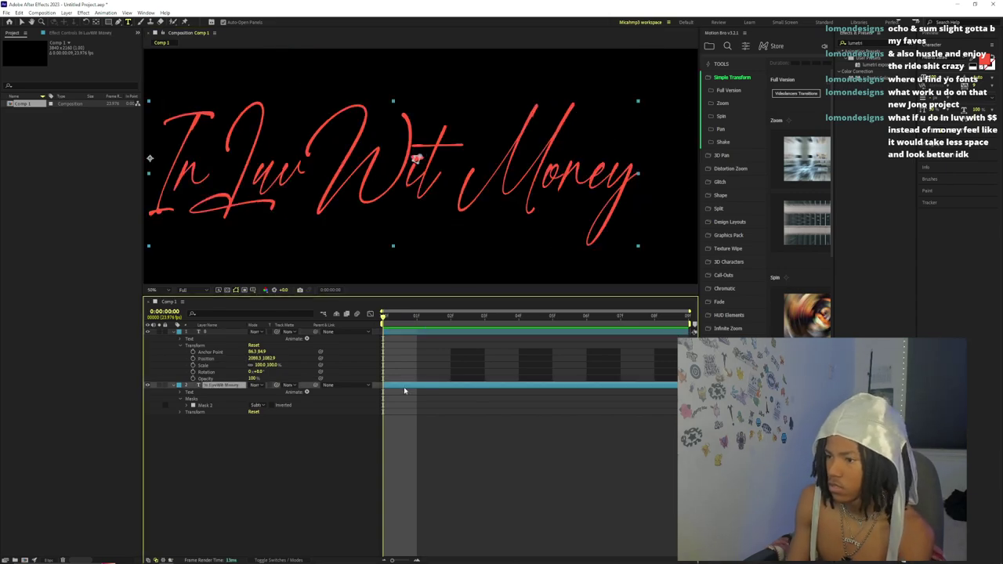
{"action": "left_click", "coordinate": [984, 60]}
{"action": "left_click", "coordinate": [584, 233]}
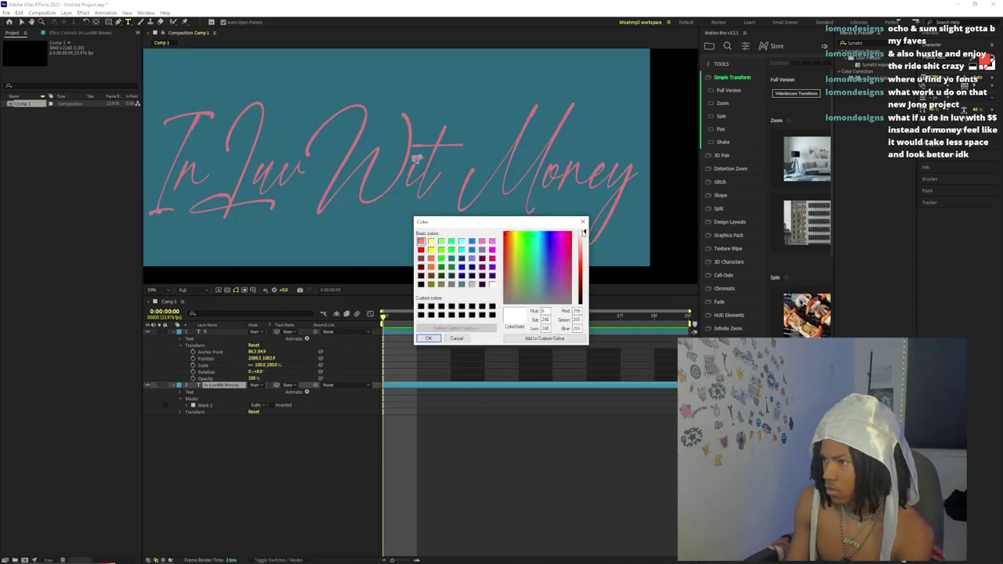
{"action": "left_click", "coordinate": [438, 338]}
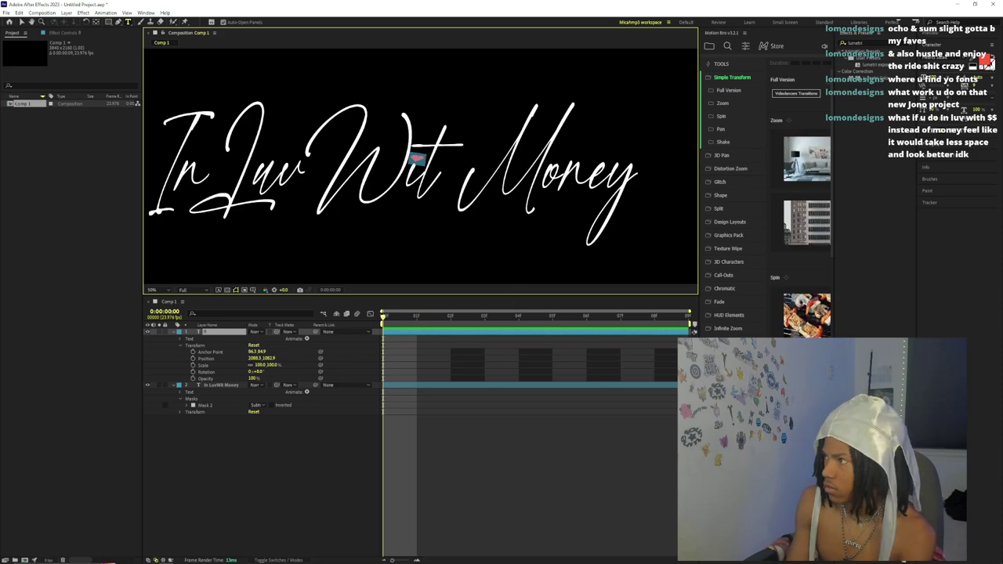
- Change the heart's fill colour to a light pink and check it against the title at different sizes
{"action": "left_click", "coordinate": [985, 62]}
{"action": "left_click_drag", "start_coordinate": [545, 249], "coordinate": [560, 233]}
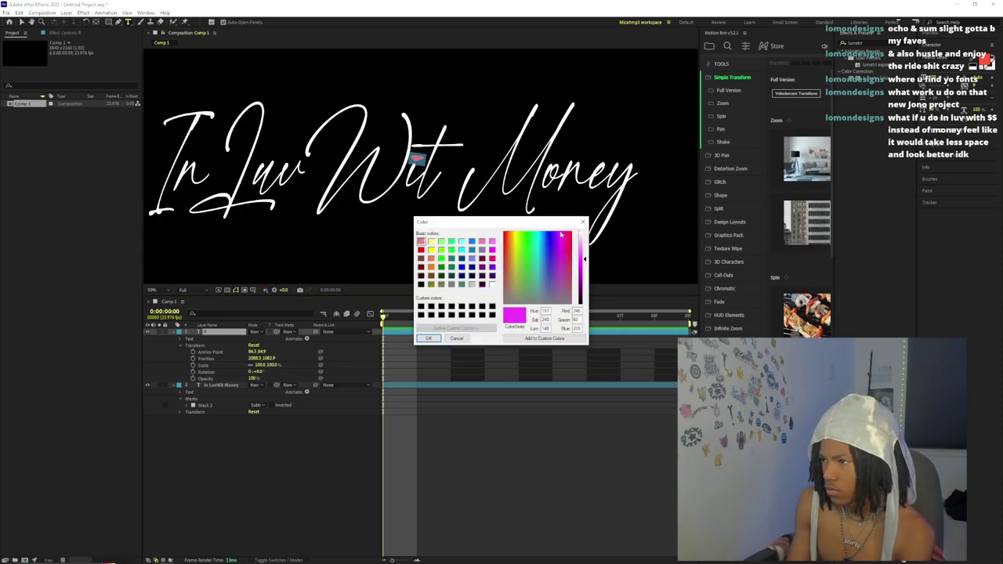
{"action": "left_click", "coordinate": [558, 234]}
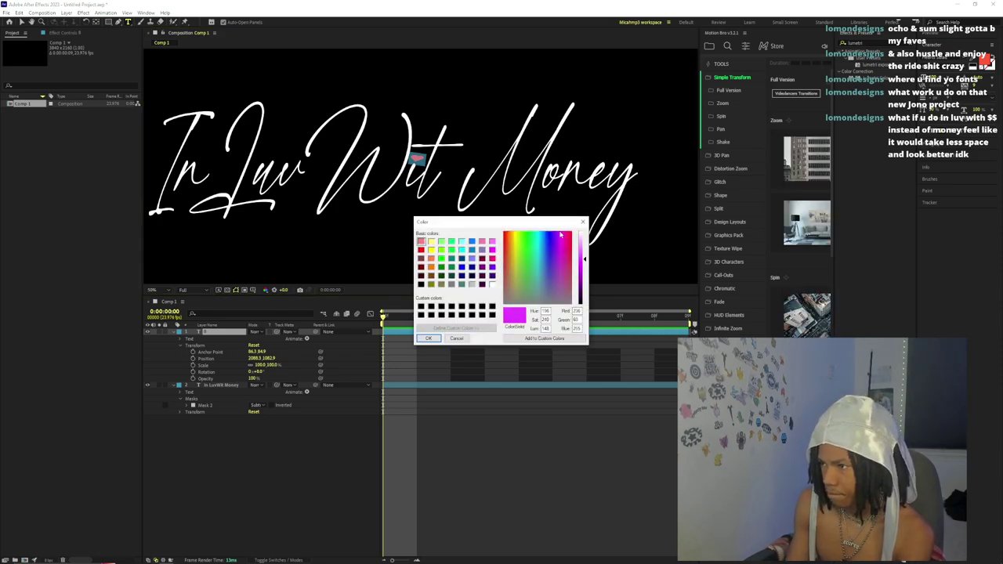
{"action": "left_click_drag", "start_coordinate": [580, 258], "coordinate": [584, 246]}
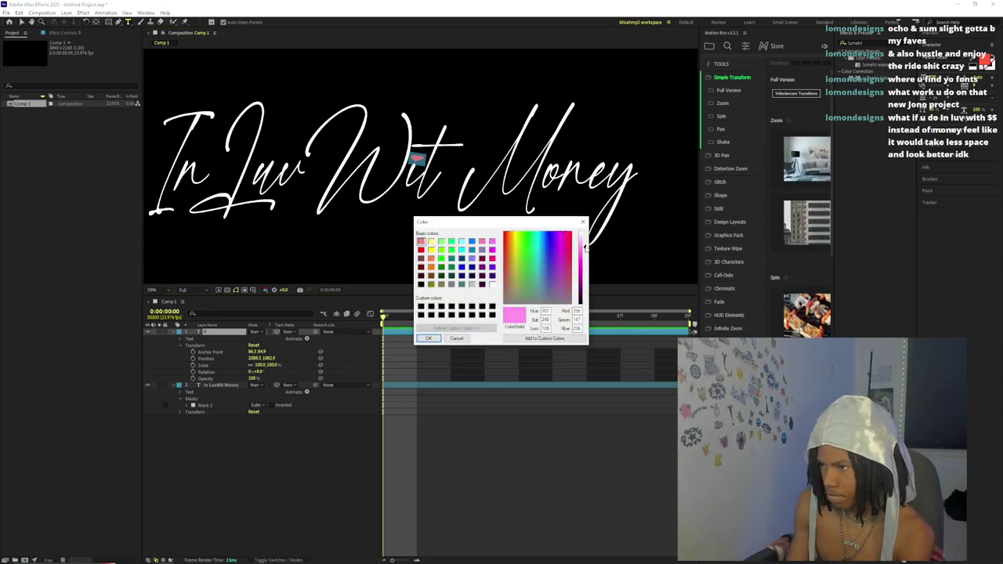
{"action": "left_click", "coordinate": [428, 337]}
{"action": "scroll", "coordinate": [459, 151], "scroll_direction": "down", "scroll_amount": 2}
{"action": "scroll", "coordinate": [459, 151], "scroll_direction": "up", "scroll_amount": 2}
{"action": "scroll", "coordinate": [459, 151], "scroll_direction": "down", "scroll_amount": 2}
{"action": "scroll", "coordinate": [459, 151], "scroll_direction": "up", "scroll_amount": 3}
{"action": "scroll", "coordinate": [459, 151], "scroll_direction": "down", "scroll_amount": 3}
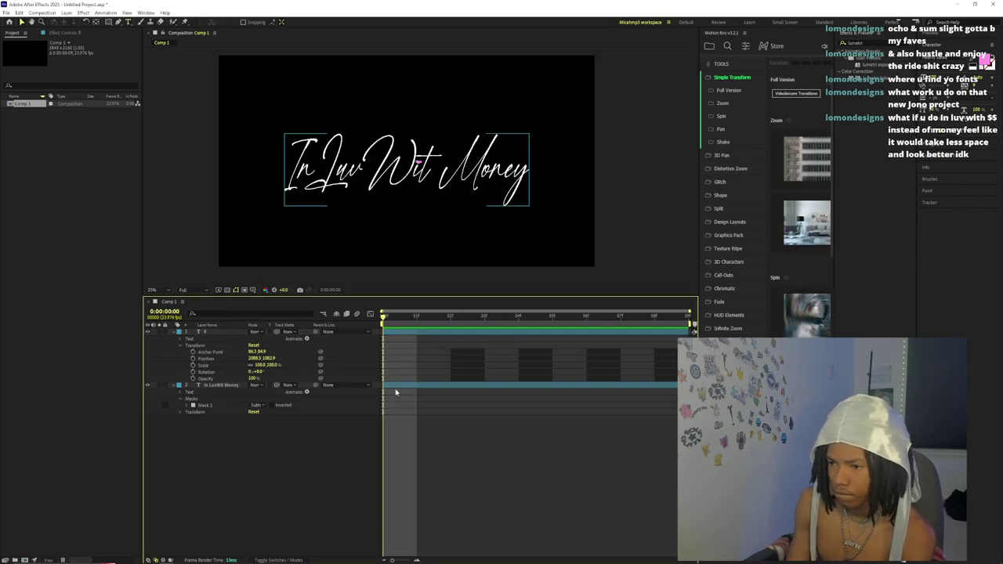
- Duplicate the title layer, place the copy at the top of the layer stack and select its text for editing
{"action": "left_click", "coordinate": [219, 384]}
{"action": "key", "text": "ctrl+d"}
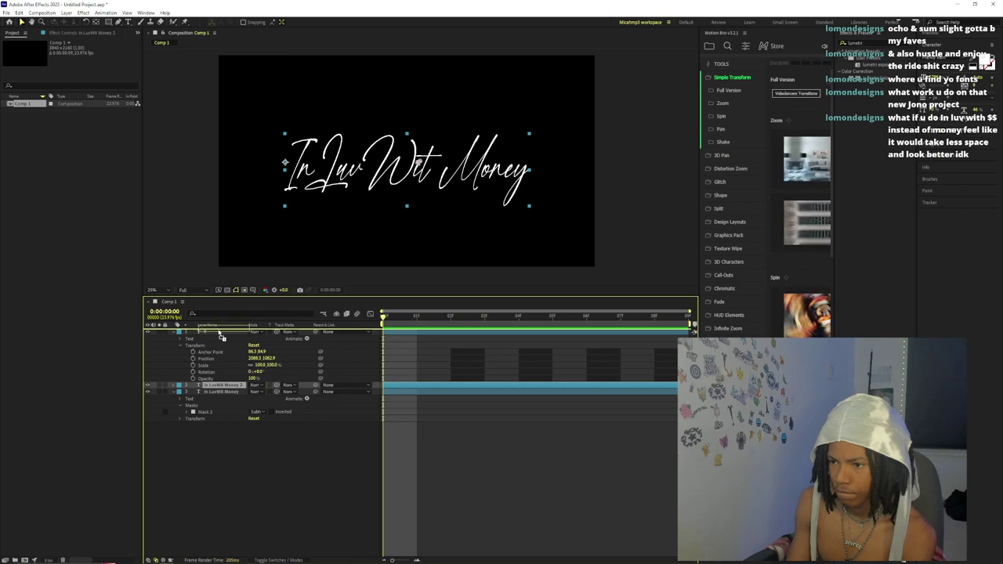
{"action": "left_click_drag", "start_coordinate": [219, 385], "coordinate": [220, 332]}
{"action": "double_click", "coordinate": [219, 332]}
{"action": "type", "text": "Mon"}
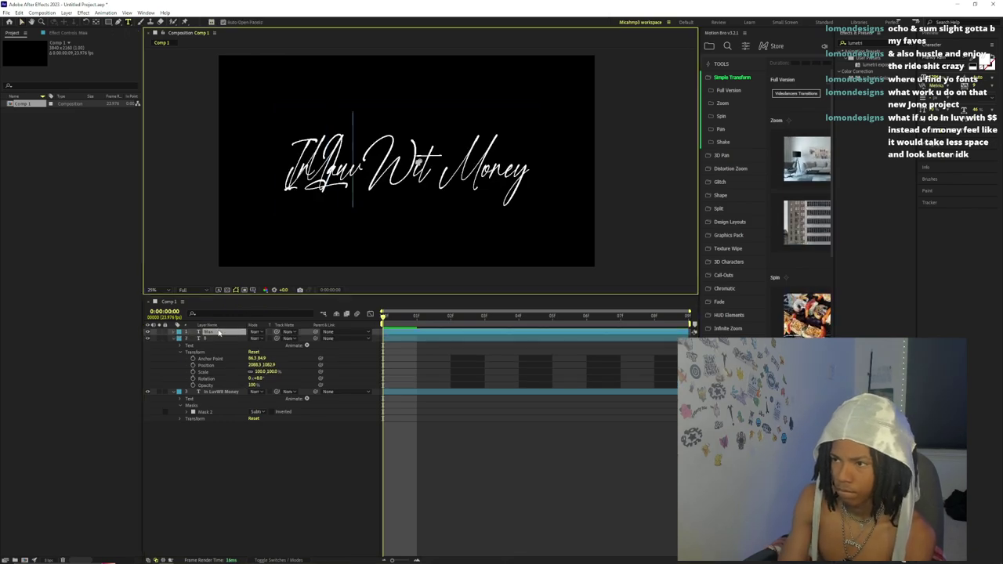
{"action": "type", "text": "jins &"}
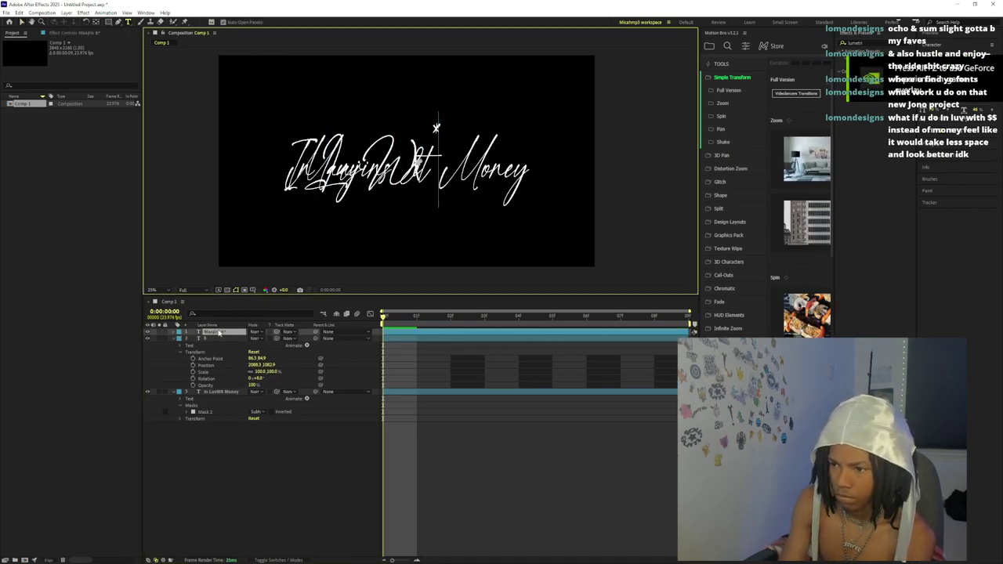
{"action": "type", "text": "O"}
{"action": "key", "text": "BackSpace"}
{"action": "key", "text": "BackSpace"}
{"action": "key", "text": "BackSpace"}
{"action": "key", "text": "BackSpace"}
{"action": "key", "text": "BackSpace"}
{"action": "key", "text": "BackSpace"}
{"action": "key", "text": "BackSpace"}
{"action": "key", "text": "BackSpace"}
{"action": "key", "text": "BackSpace"}
{"action": "key", "text": "BackSpace"}
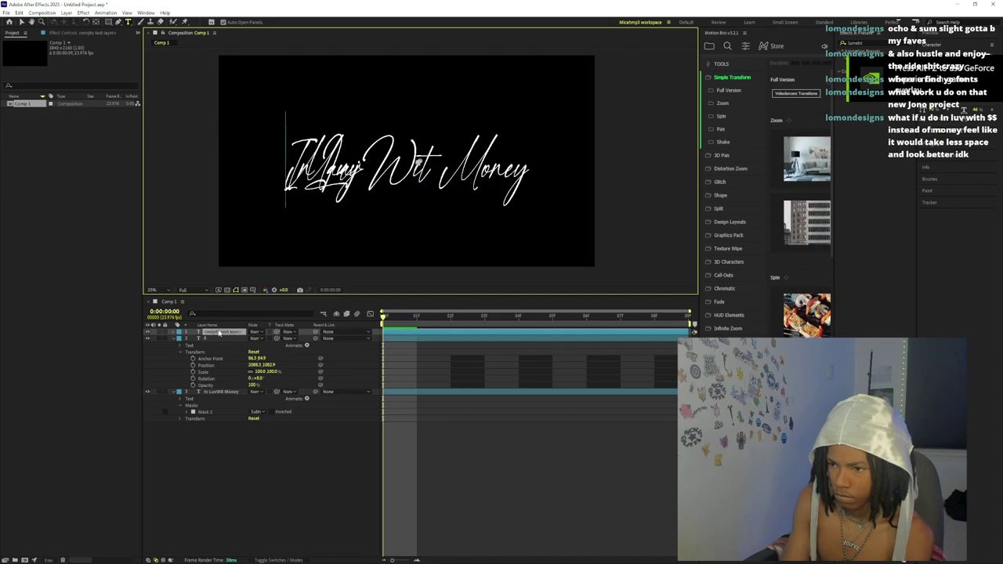
- Replace the copied title's text with "Oxcapone & Maajins" and move it above the "In Luv Wit Money" title
{"action": "type", "text": "OR"}
{"action": "key", "text": "BackSpace"}
{"action": "type", "text": "ecapone *"}
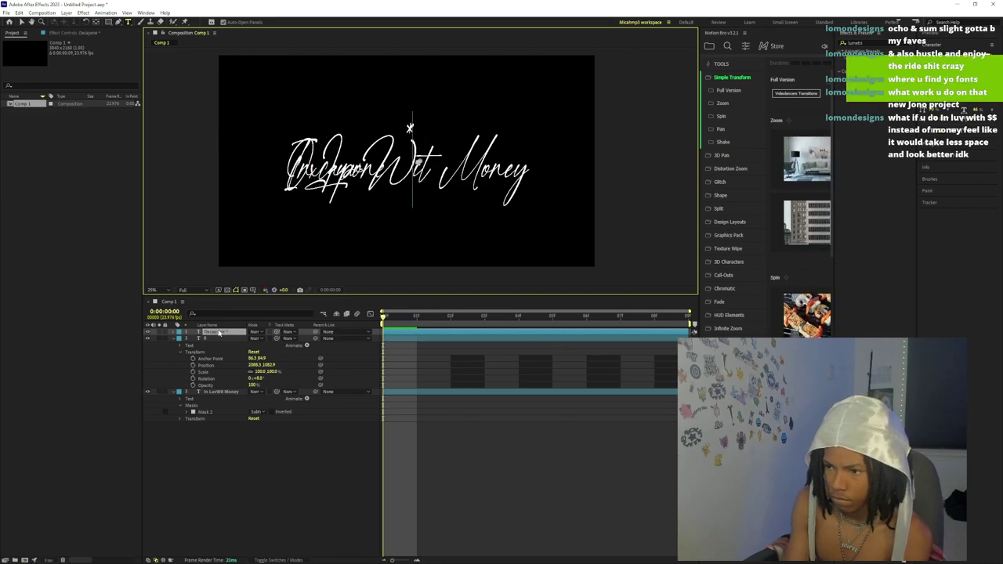
{"action": "key", "text": "BackSpace"}
{"action": "type", "text": "*"}
{"action": "key", "text": "BackSpace"}
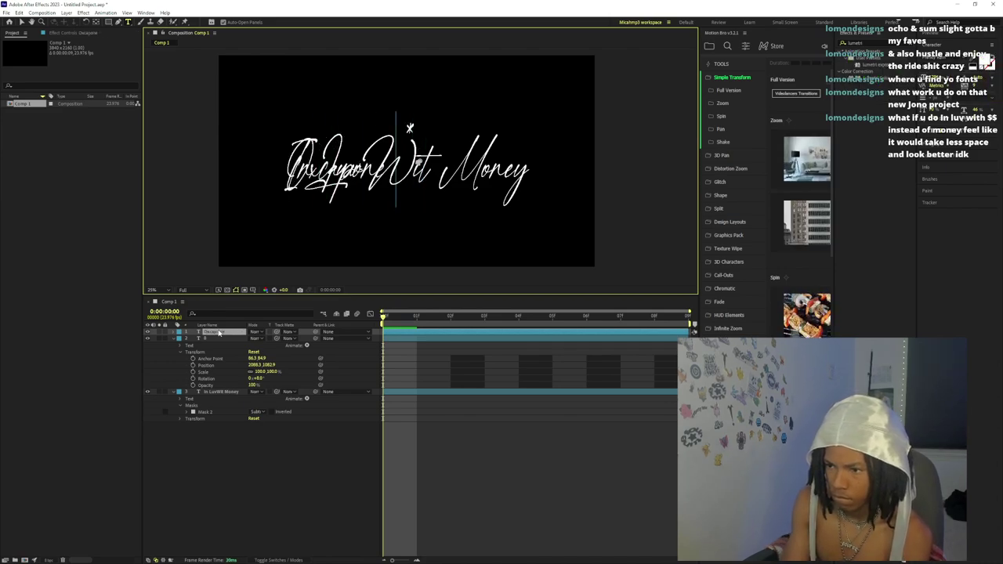
{"action": "type", "text": "("}
{"action": "key", "text": "BackSpace"}
{"action": "key", "text": "BackSpace"}
{"action": "type", "text": "& Maajins"}
{"action": "double_click", "coordinate": [220, 333]}
{"action": "left_click_drag", "start_coordinate": [587, 190], "coordinate": [586, 117]}
- Try a distressed display font on the artist line, and browse the favourite fonts to apply Roboto Medium instead
{"action": "left_click", "coordinate": [965, 58]}
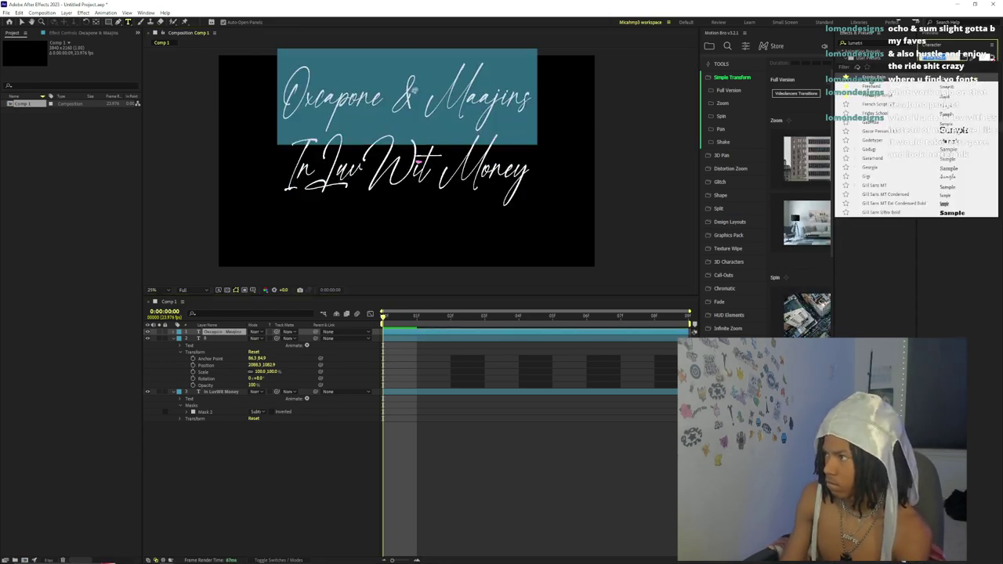
{"action": "left_click", "coordinate": [959, 147]}
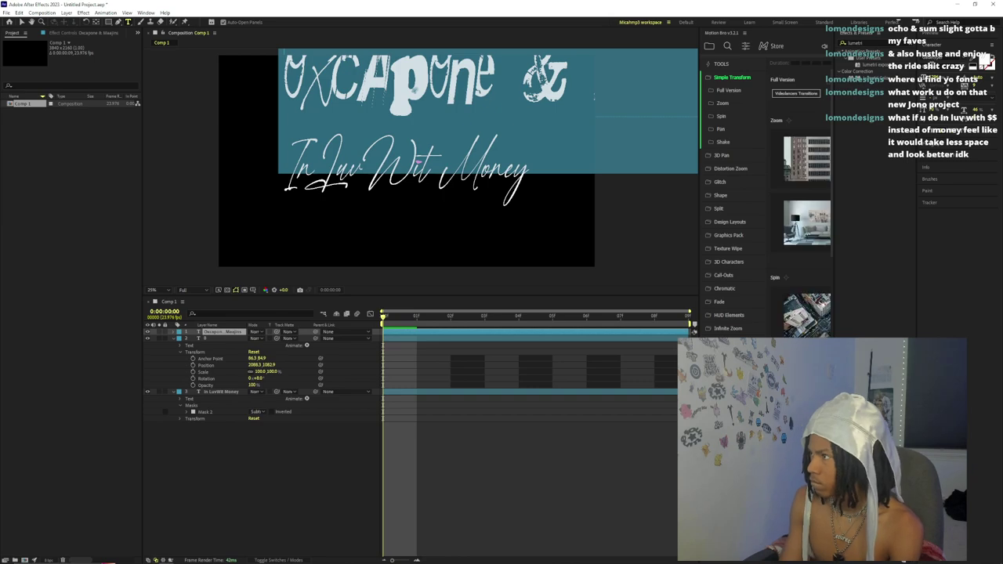
{"action": "left_click", "coordinate": [939, 63]}
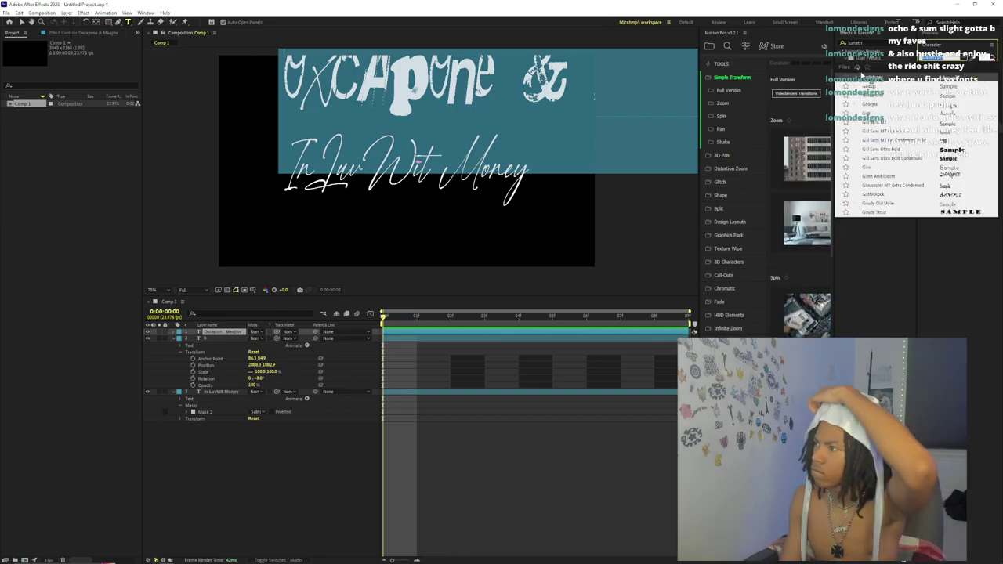
{"action": "scroll", "coordinate": [916, 149], "scroll_direction": "down", "scroll_amount": 10}
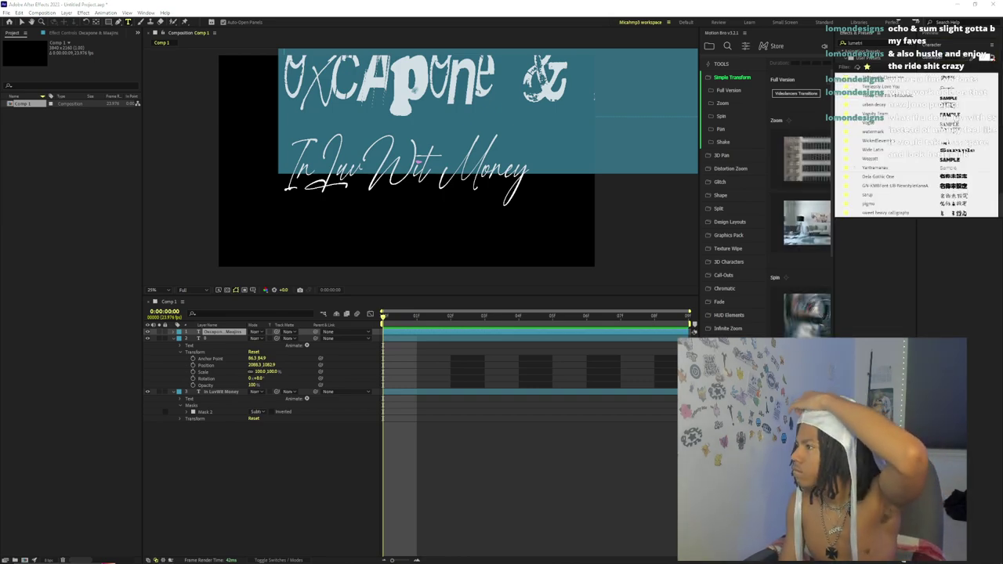
{"action": "scroll", "coordinate": [916, 149], "scroll_direction": "up", "scroll_amount": 5}
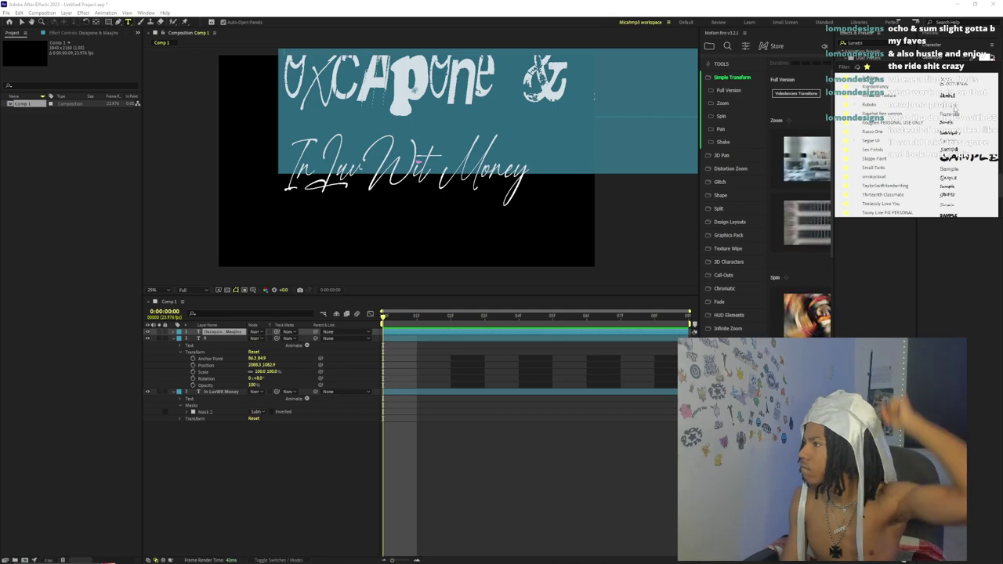
{"action": "mouse_move", "coordinate": [888, 108]}
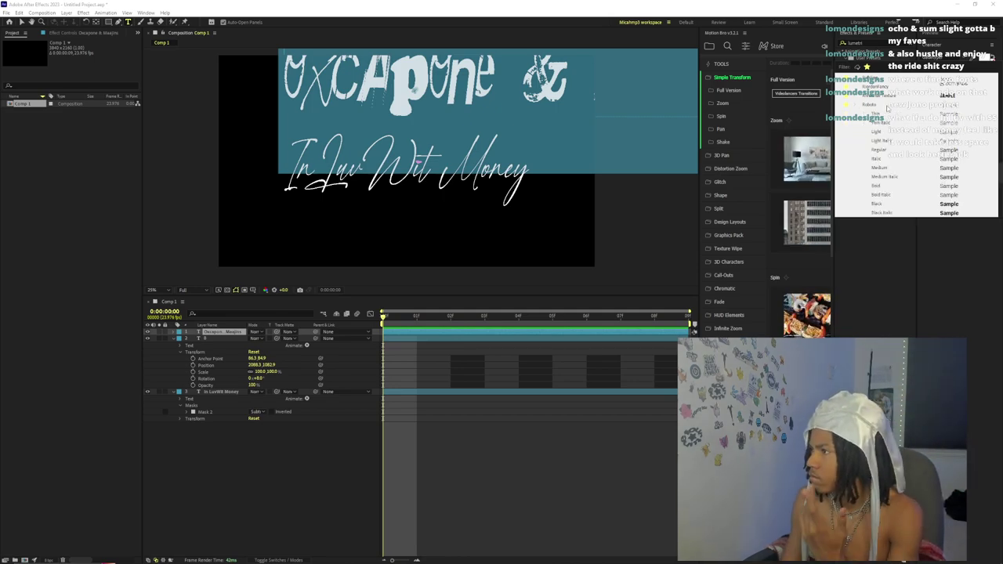
{"action": "left_click", "coordinate": [899, 168]}
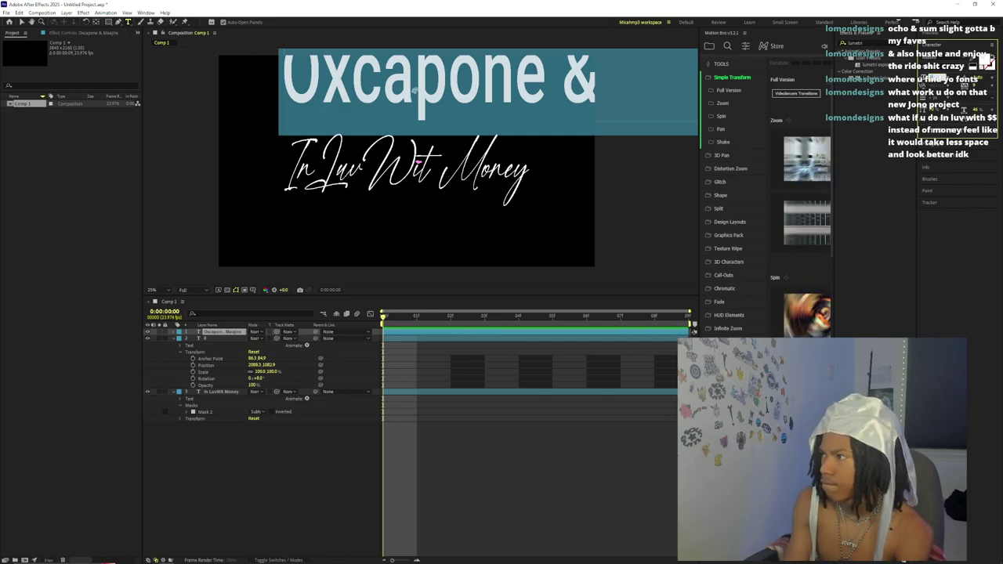
- Set the artist line's font size to 250 and centre it just above the title
{"action": "left_click", "coordinate": [932, 79]}
{"action": "type", "text": "250"}
{"action": "key", "text": "Return"}
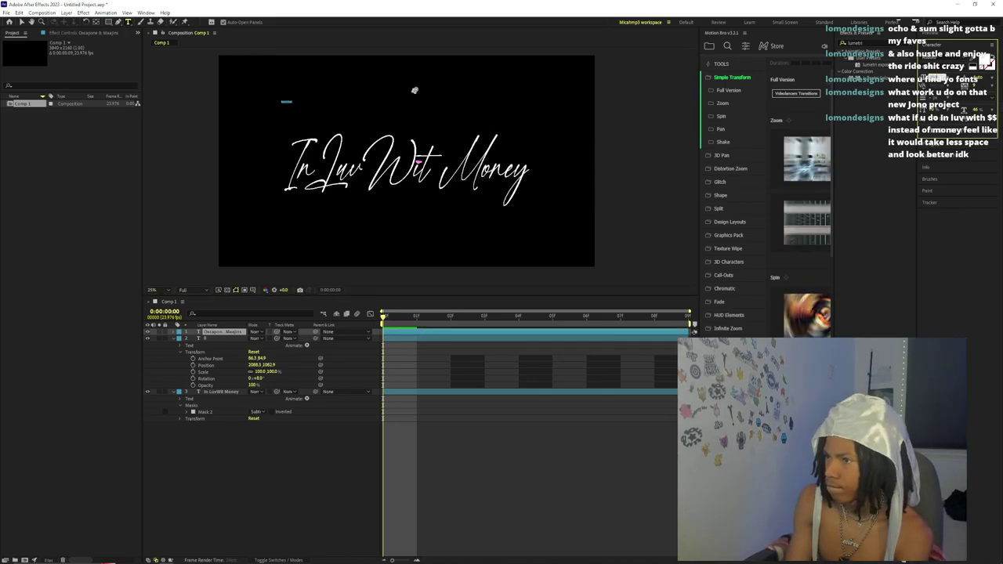
{"action": "left_click", "coordinate": [639, 143]}
{"action": "left_click_drag", "start_coordinate": [639, 143], "coordinate": [656, 163]}
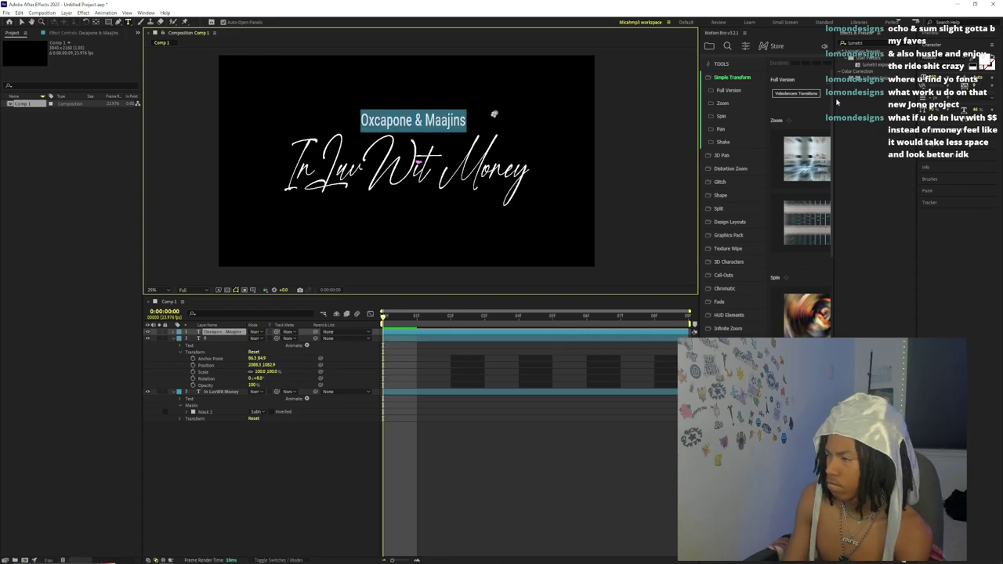
- Change the artist line's font to Poems & Pens Bold Italic and shift the line slightly above the title
{"action": "left_click", "coordinate": [963, 58]}
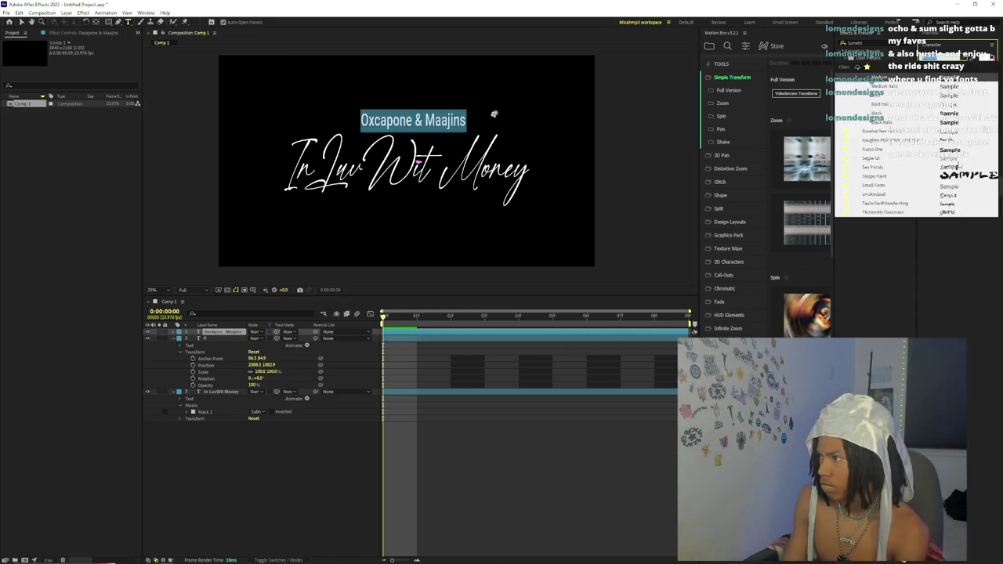
{"action": "scroll", "coordinate": [958, 165], "scroll_direction": "up", "scroll_amount": 4}
{"action": "scroll", "coordinate": [954, 159], "scroll_direction": "up", "scroll_amount": 4}
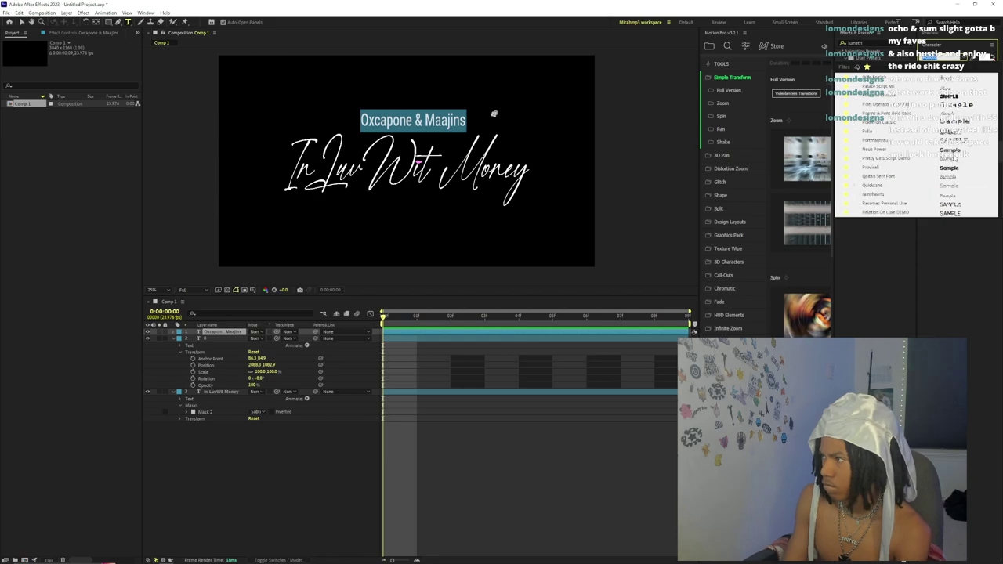
{"action": "left_click", "coordinate": [944, 113]}
{"action": "left_click_drag", "start_coordinate": [568, 142], "coordinate": [581, 144]}
{"action": "scroll", "coordinate": [581, 144], "scroll_direction": "up", "scroll_amount": 2}
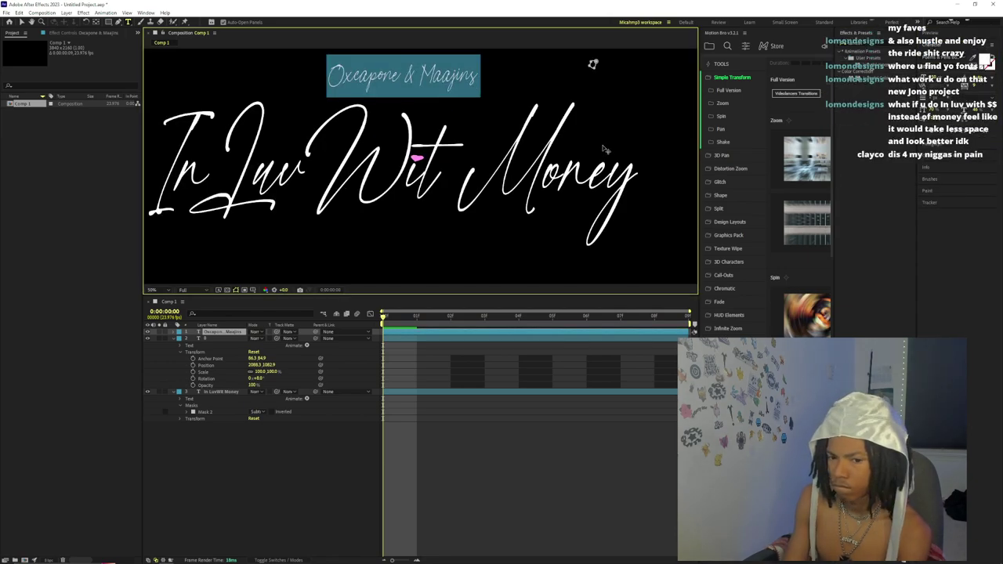
{"action": "scroll", "coordinate": [604, 149], "scroll_direction": "down", "scroll_amount": 2}
- Enlarge the artist line's font size and re-centre it above the title, checking it at different zoom levels
{"action": "left_click", "coordinate": [935, 80]}
{"action": "type", "text": "150"}
{"action": "key", "text": "Return"}
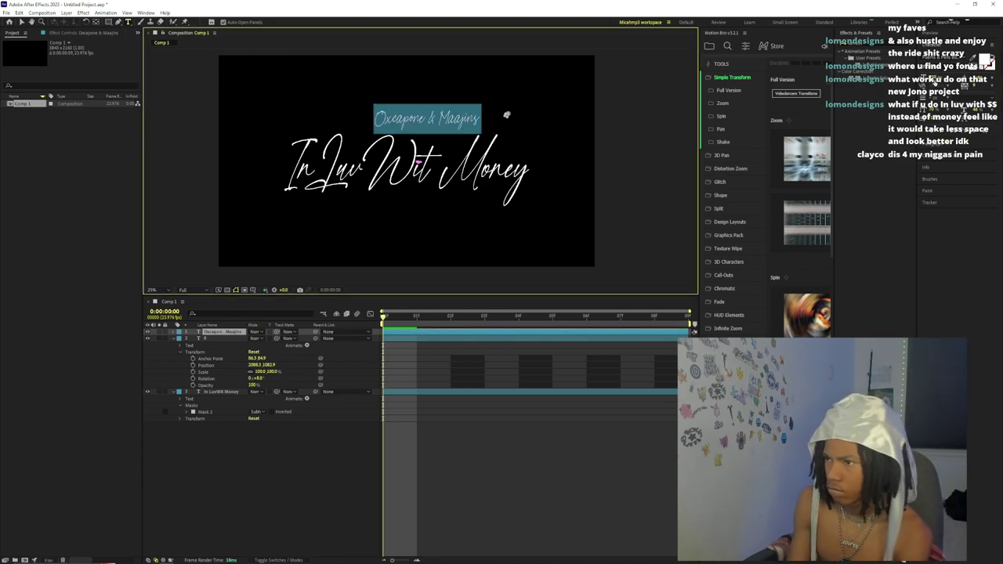
{"action": "left_click_drag", "start_coordinate": [563, 179], "coordinate": [546, 179]}
{"action": "scroll", "coordinate": [565, 182], "scroll_direction": "up", "scroll_amount": 2}
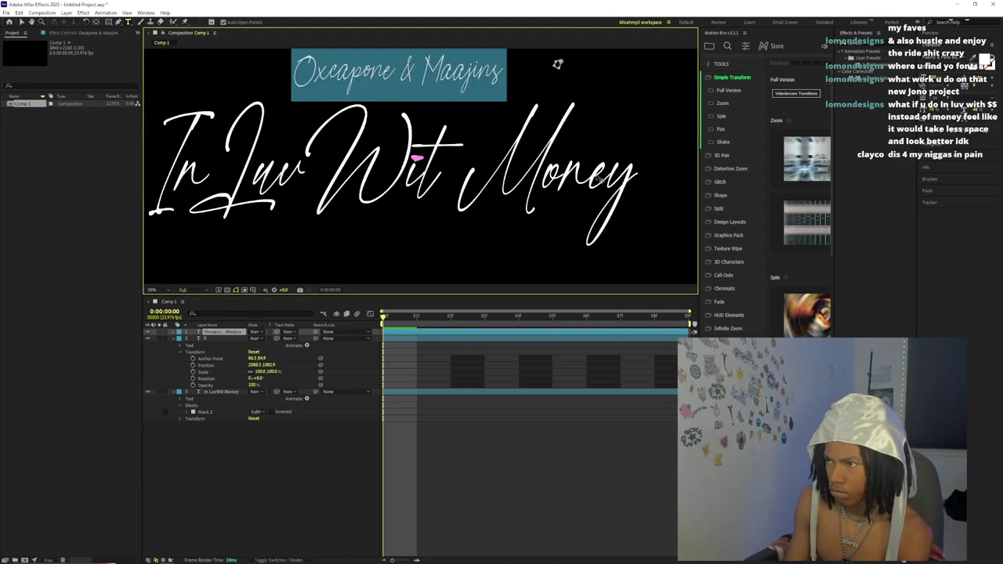
{"action": "scroll", "coordinate": [601, 177], "scroll_direction": "down", "scroll_amount": 2}
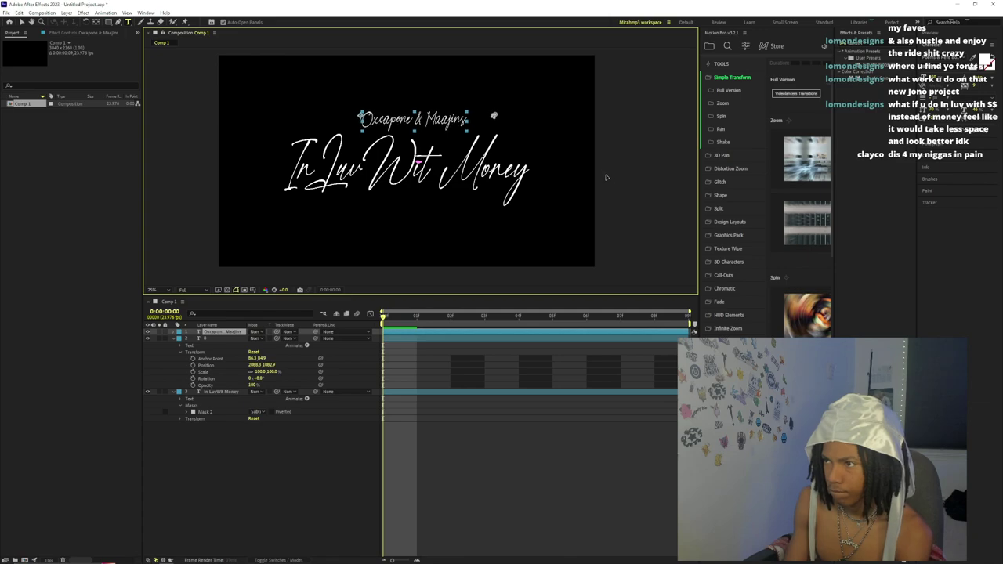
- Delete the leftover mask from the "Oxcapone & Maajins" layer
{"action": "left_click", "coordinate": [174, 332]}
{"action": "left_click", "coordinate": [180, 339]}
{"action": "left_click", "coordinate": [180, 339]}
{"action": "left_click", "coordinate": [181, 346]}
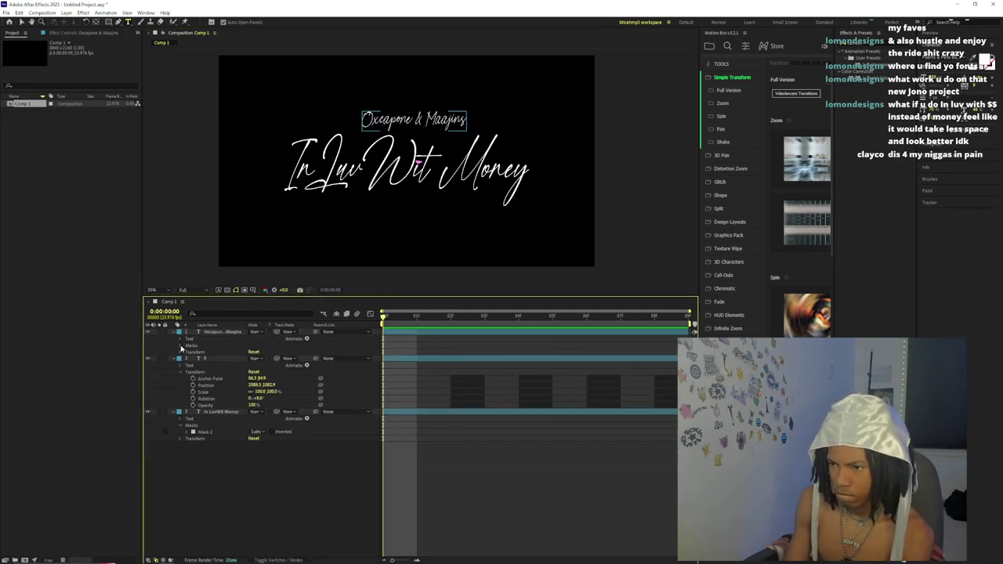
{"action": "left_click", "coordinate": [181, 346]}
{"action": "left_click", "coordinate": [219, 354]}
{"action": "key", "text": "Delete"}
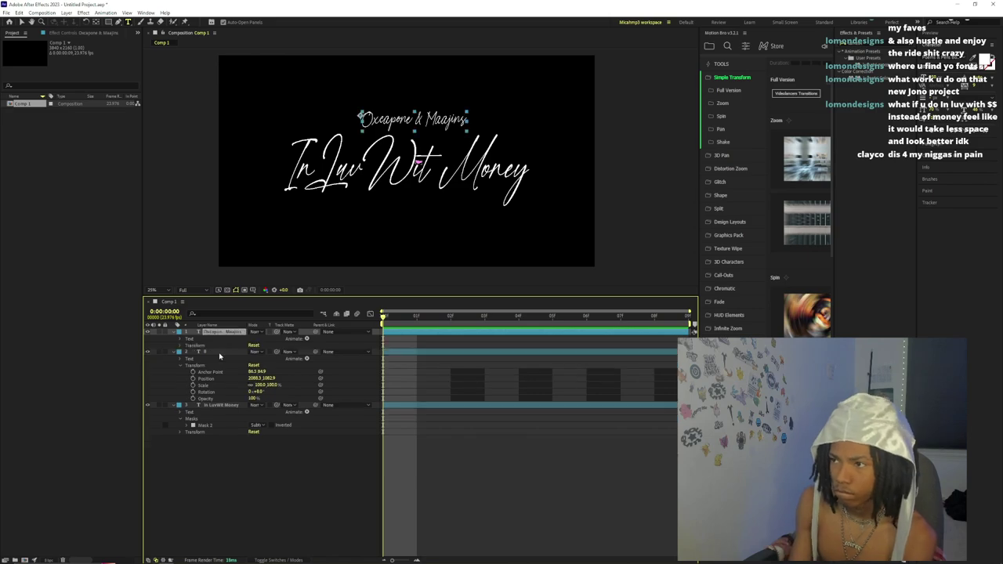
- Select the artist line's text and fill it with the pink sampled from the heart
{"action": "double_click", "coordinate": [225, 333]}
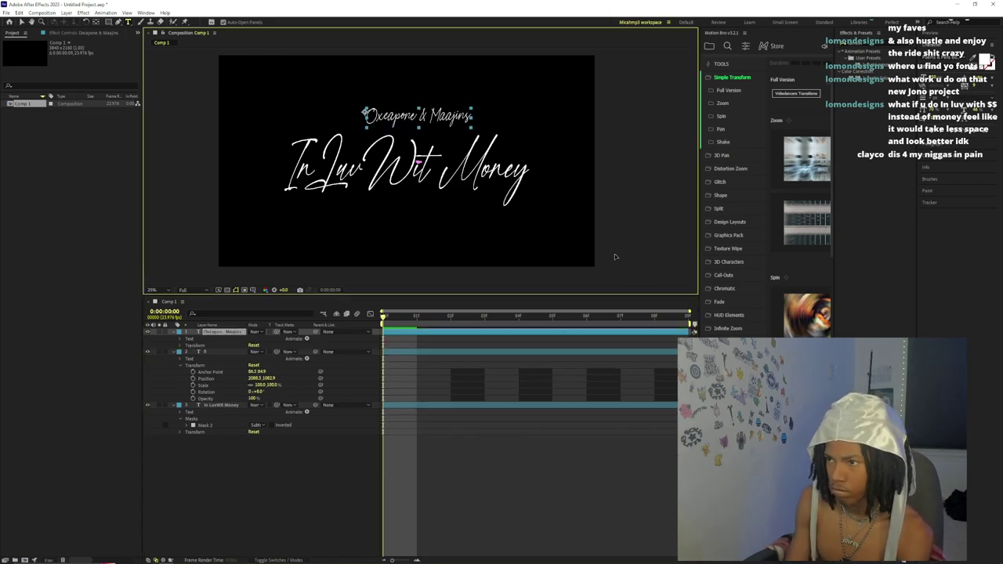
{"action": "left_click", "coordinate": [972, 58]}
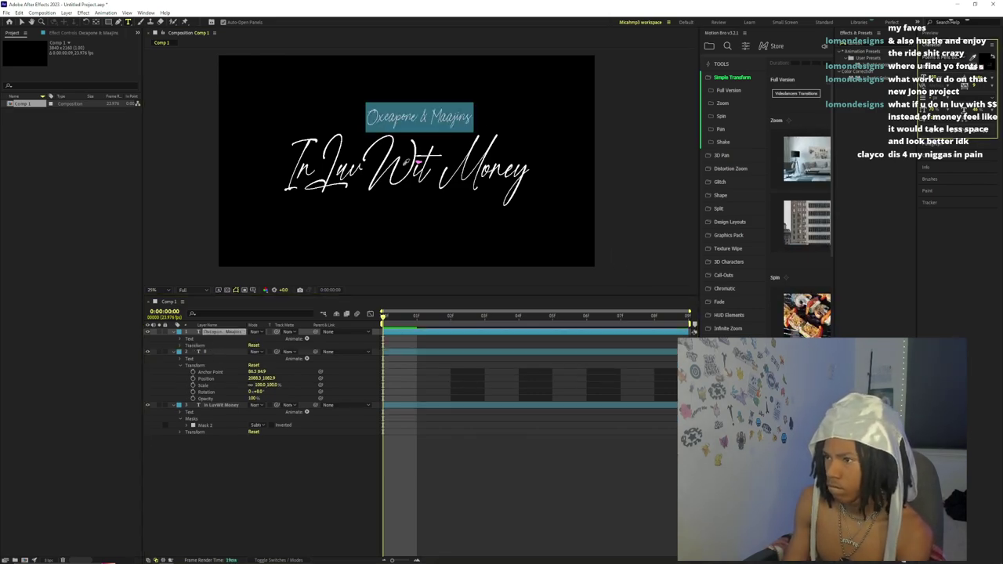
{"action": "left_click", "coordinate": [418, 162]}
{"action": "left_click", "coordinate": [452, 453]}
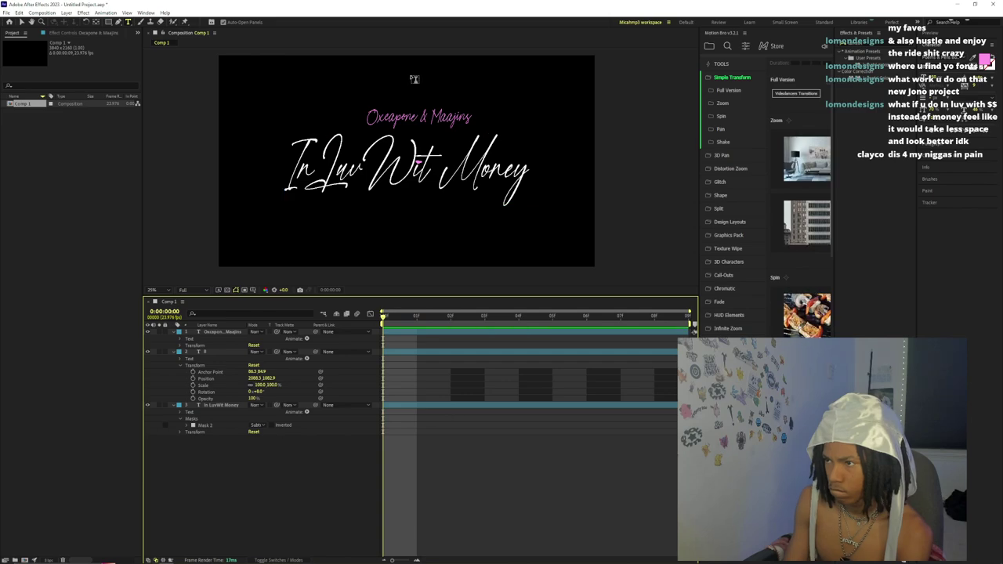
{"action": "scroll", "coordinate": [414, 81], "scroll_direction": "up", "scroll_amount": 2}
{"action": "scroll", "coordinate": [421, 161], "scroll_direction": "down", "scroll_amount": 2}
- Select only the "&" in the artist line and change its fill colour to white
{"action": "double_click", "coordinate": [403, 334]}
{"action": "left_click", "coordinate": [431, 117]}
{"action": "left_click_drag", "start_coordinate": [431, 117], "coordinate": [420, 117]}
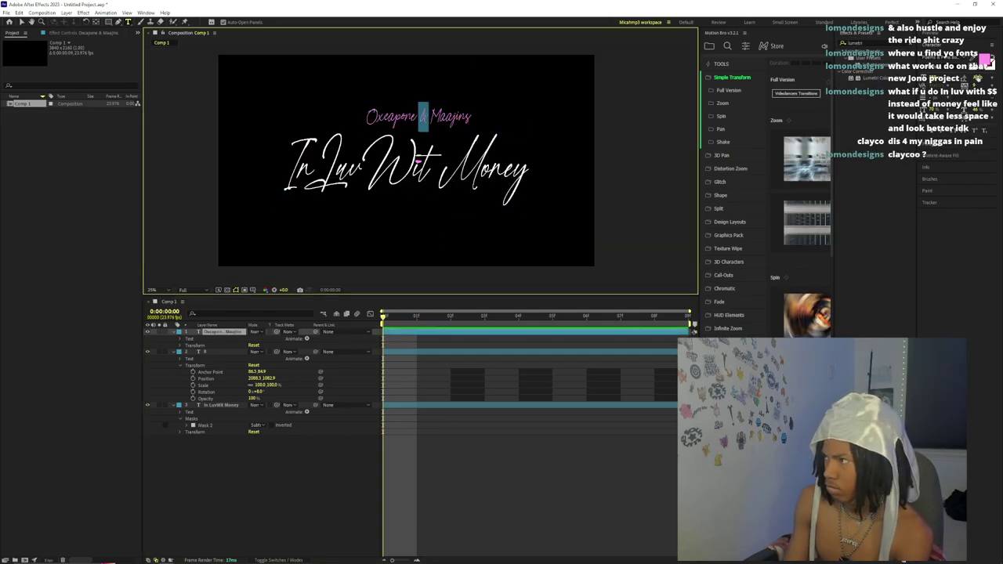
{"action": "left_click", "coordinate": [983, 60]}
{"action": "left_click_drag", "start_coordinate": [585, 252], "coordinate": [581, 221]}
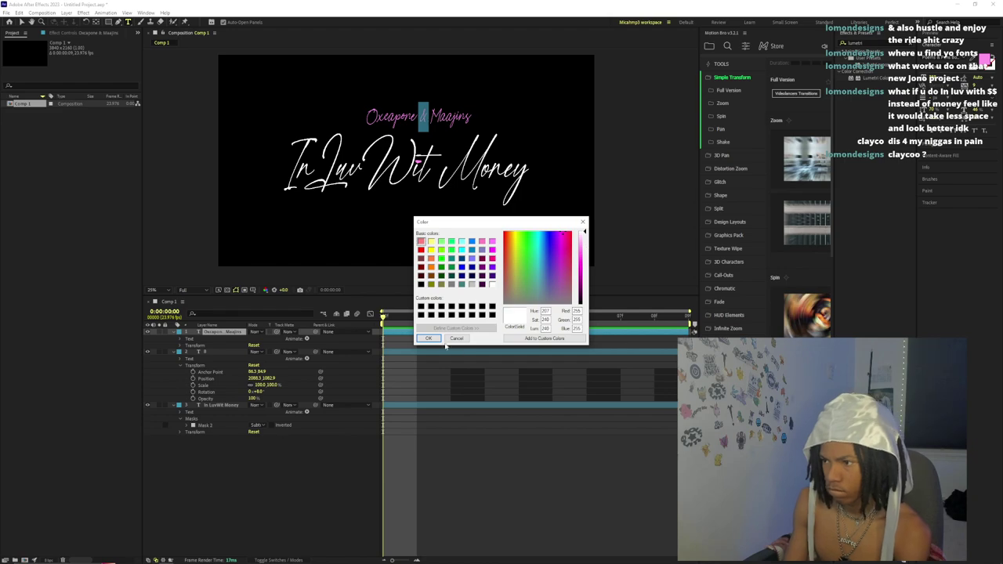
{"action": "left_click", "coordinate": [430, 339]}
{"action": "left_click", "coordinate": [439, 385]}
- Set the rotation of the "Oxcapone & Maajins" layer to 1°
{"action": "double_click", "coordinate": [399, 335]}
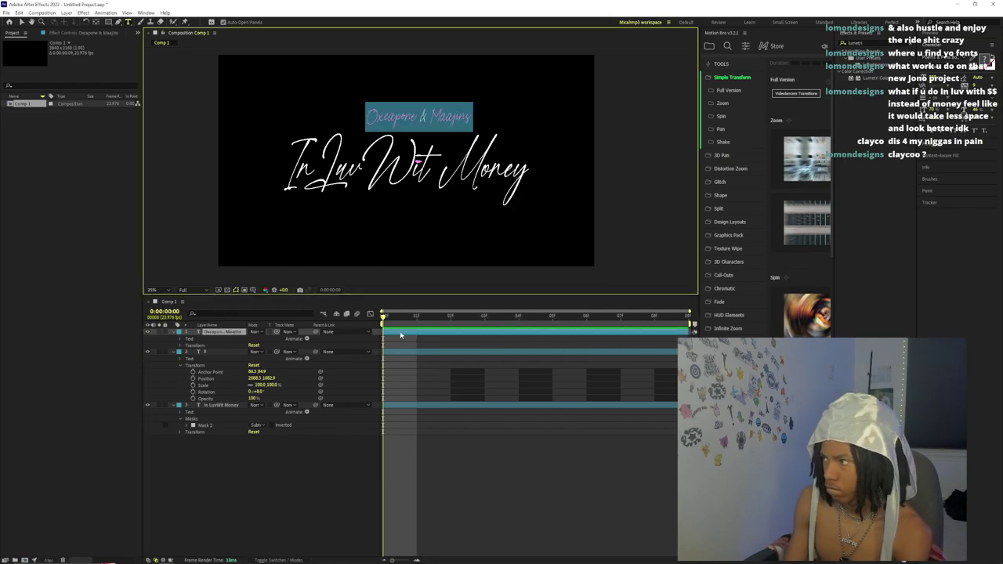
{"action": "left_click", "coordinate": [180, 346]}
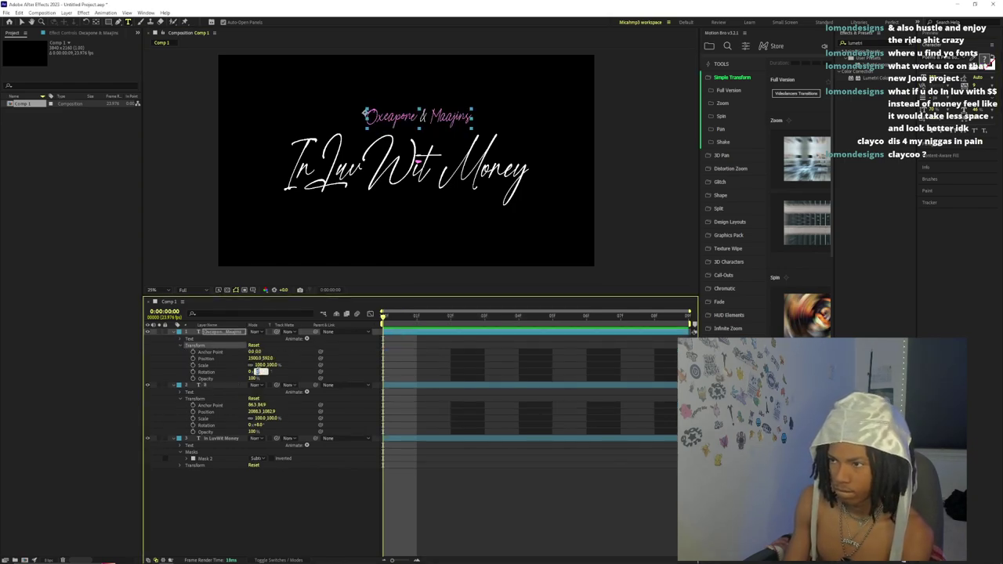
{"action": "type", "text": "1"}
{"action": "key", "text": "Return"}
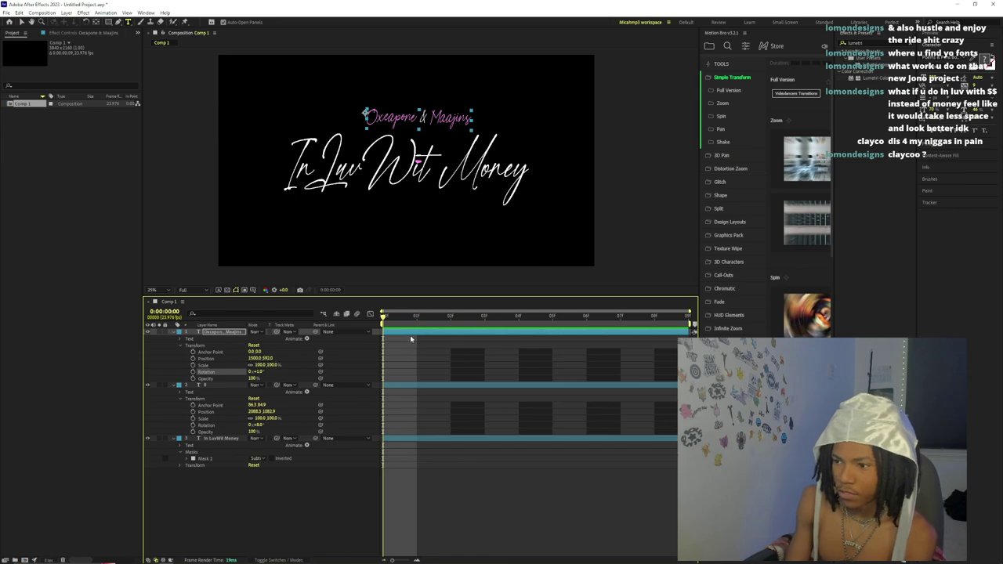
- Move the artist line a little left and nudge it above the title to position 1420, 572, and check the layout
{"action": "double_click", "coordinate": [412, 332]}
{"action": "left_click_drag", "start_coordinate": [639, 170], "coordinate": [591, 165]}
{"action": "key", "text": "Left"}
{"action": "key", "text": "Left"}
{"action": "key", "text": "Left"}
{"action": "key", "text": "Left"}
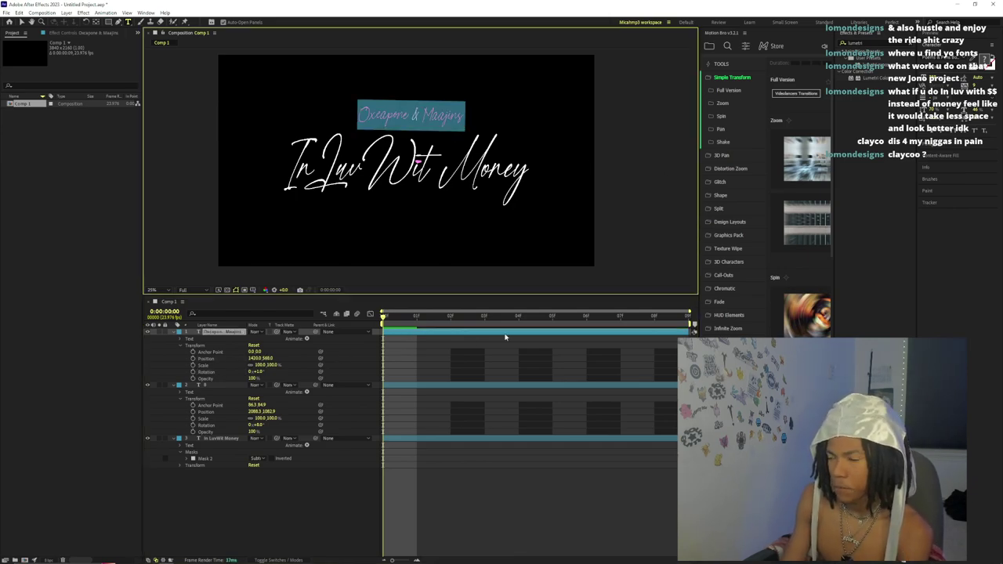
{"action": "key", "text": "Down"}
{"action": "key", "text": "Down"}
{"action": "key", "text": "Down"}
{"action": "key", "text": "Down"}
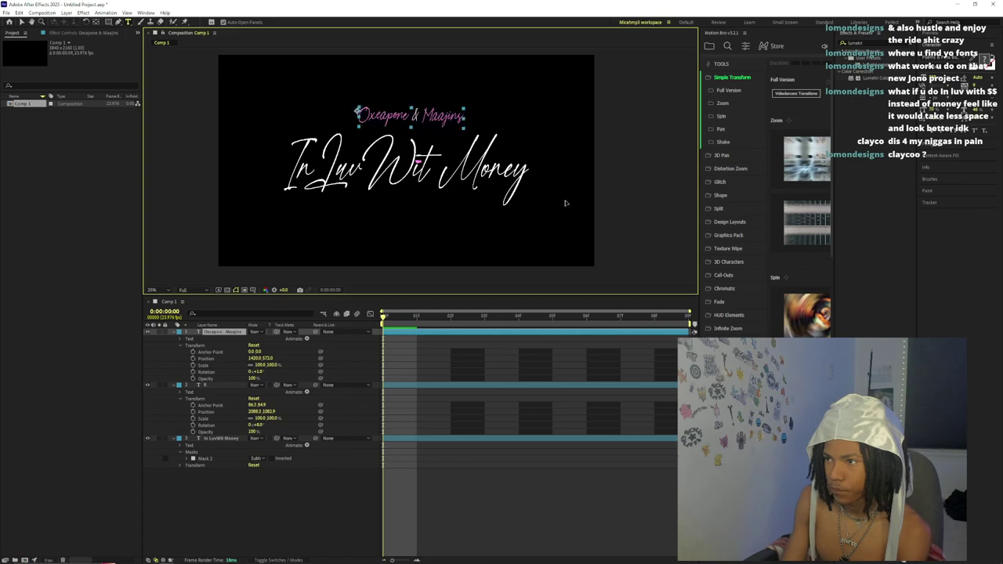
{"action": "left_click", "coordinate": [508, 376]}
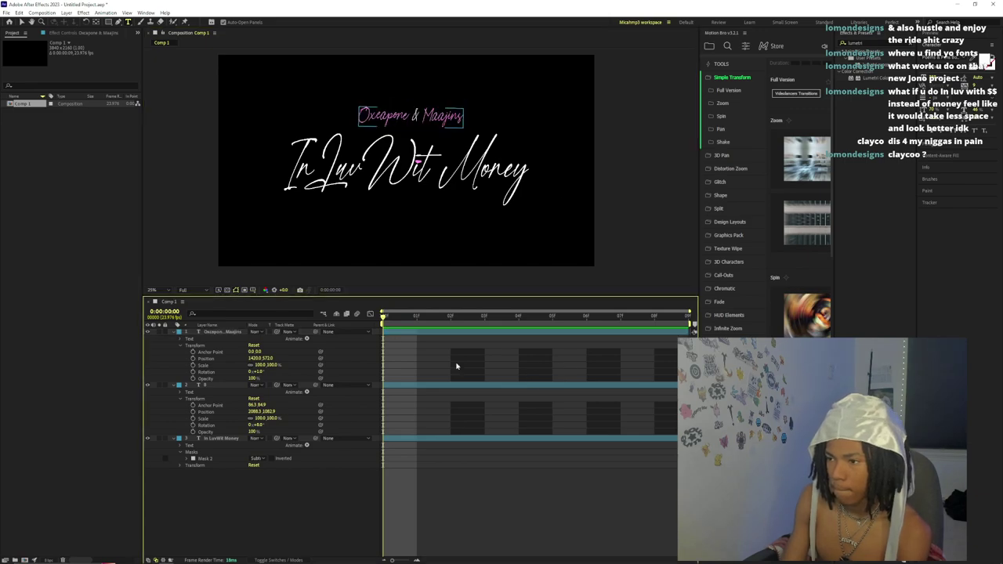
{"action": "scroll", "coordinate": [440, 154], "scroll_direction": "up", "scroll_amount": 2}
{"action": "key", "text": "comma"}
{"action": "key", "text": "comma"}
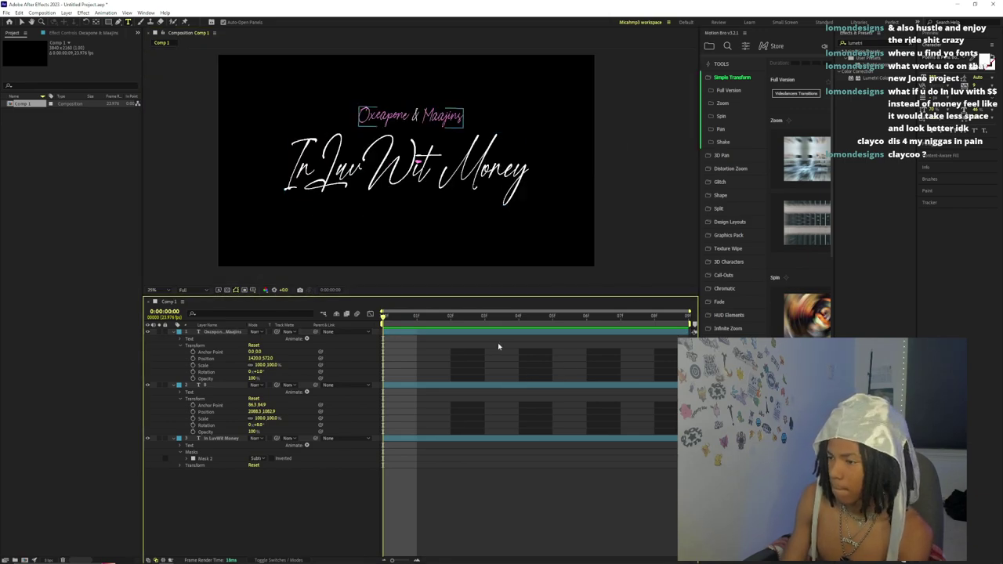
- Try a condensed serif font on the artist line and undo the font change
{"action": "left_click", "coordinate": [443, 335]}
{"action": "left_click", "coordinate": [942, 58]}
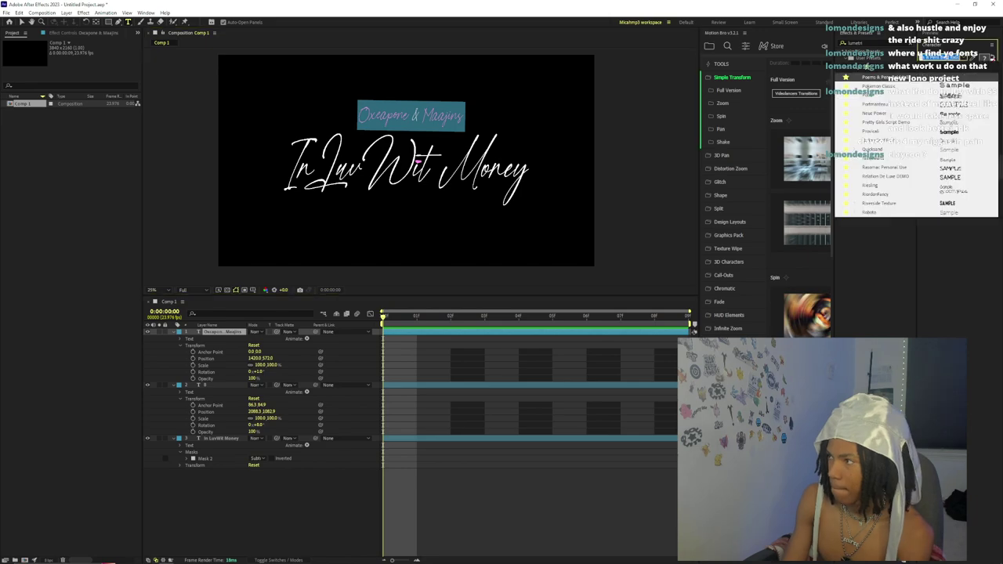
{"action": "scroll", "coordinate": [916, 141], "scroll_direction": "up", "scroll_amount": 4}
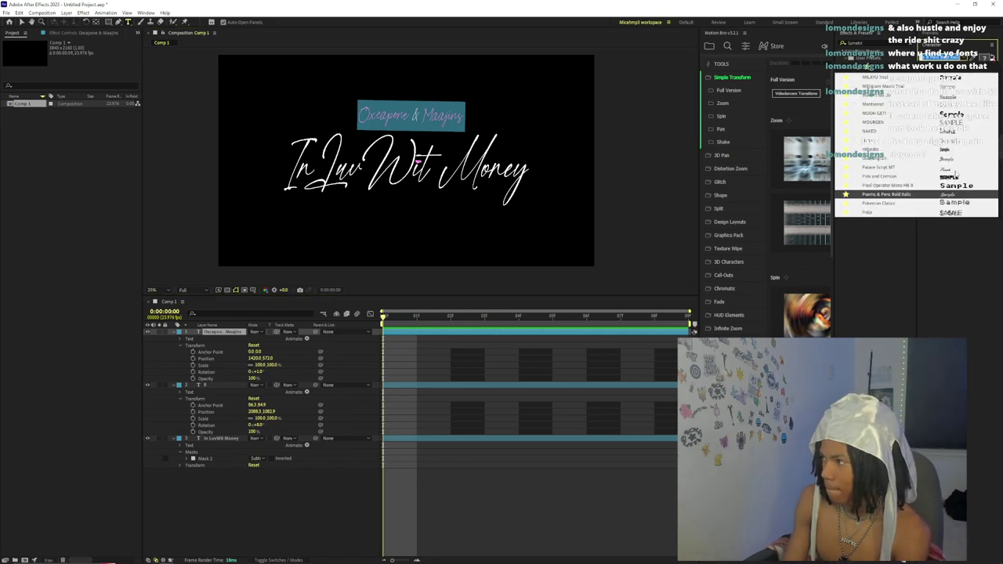
{"action": "left_click", "coordinate": [955, 98]}
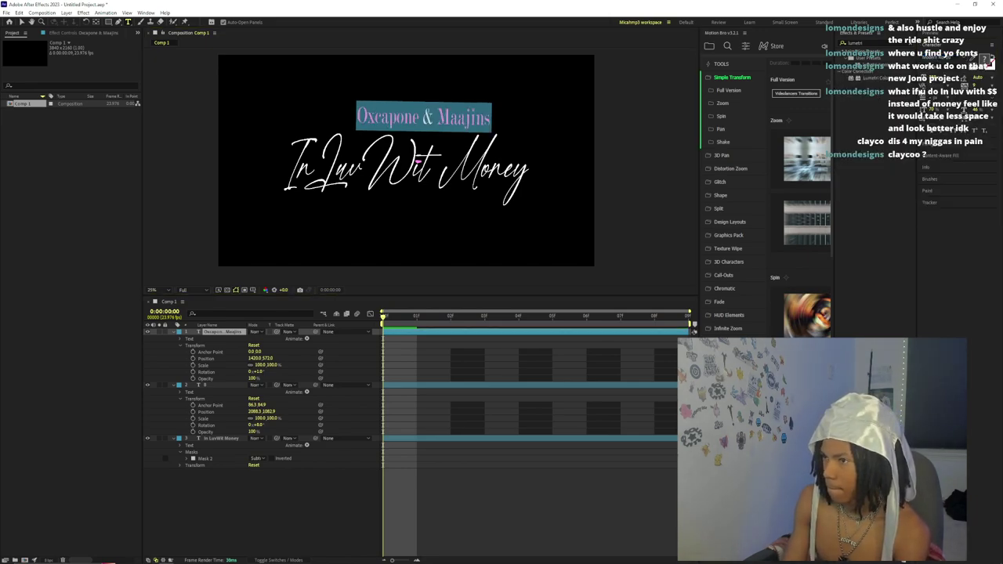
{"action": "key", "text": "ctrl+z"}
- Check the artist line against the title and collapse the "Oxcapone & Maajins" layer's properties
{"action": "left_click", "coordinate": [455, 379]}
{"action": "scroll", "coordinate": [513, 167], "scroll_direction": "up", "scroll_amount": 2}
{"action": "scroll", "coordinate": [534, 176], "scroll_direction": "down", "scroll_amount": 2}
{"action": "left_click", "coordinate": [173, 331]}
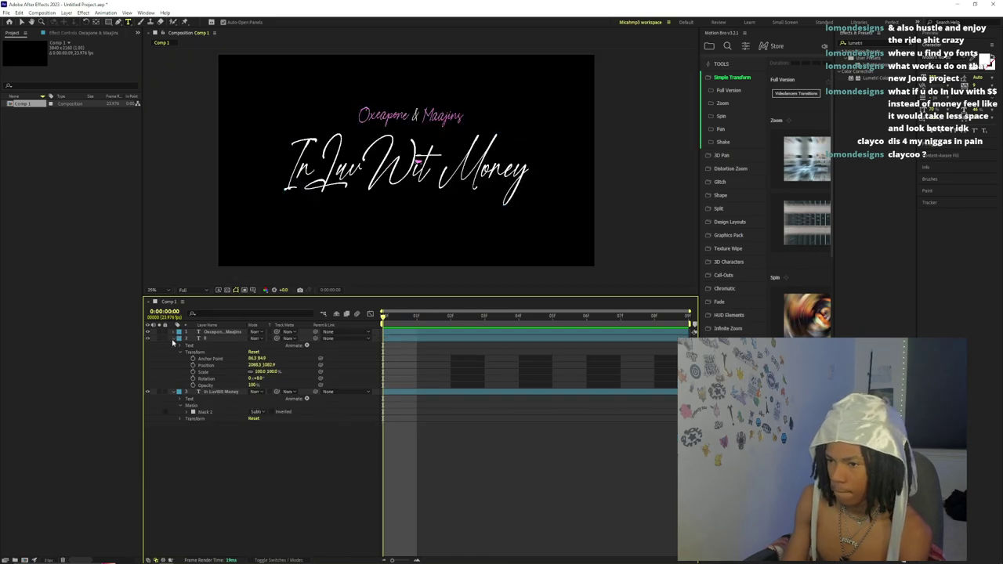
- Duplicate the "In Luv Wit Money" title layer and move the copy to the top of the layer stack
{"action": "left_click", "coordinate": [173, 338]}
{"action": "left_click", "coordinate": [211, 338]}
{"action": "left_click", "coordinate": [210, 346]}
{"action": "key", "text": "ctrl+d"}
{"action": "left_click_drag", "start_coordinate": [214, 346], "coordinate": [221, 332]}
- Replace the title copy's text with a single underscore after trying out other dash characters
{"action": "double_click", "coordinate": [222, 334]}
{"action": "type", "text": "I"}
{"action": "double_click", "coordinate": [221, 335]}
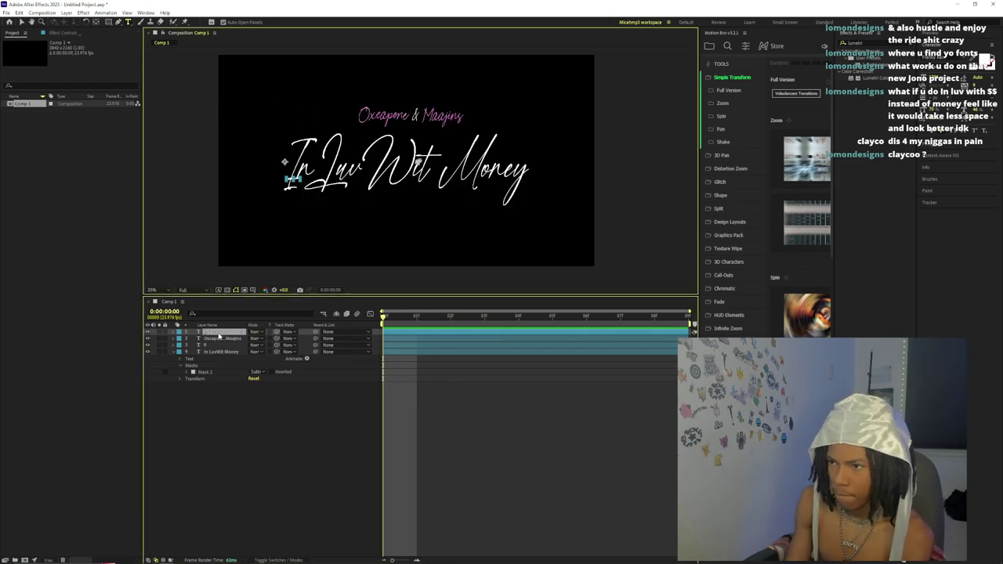
{"action": "left_click_drag", "start_coordinate": [322, 209], "coordinate": [339, 244]}
{"action": "left_click", "coordinate": [318, 213]}
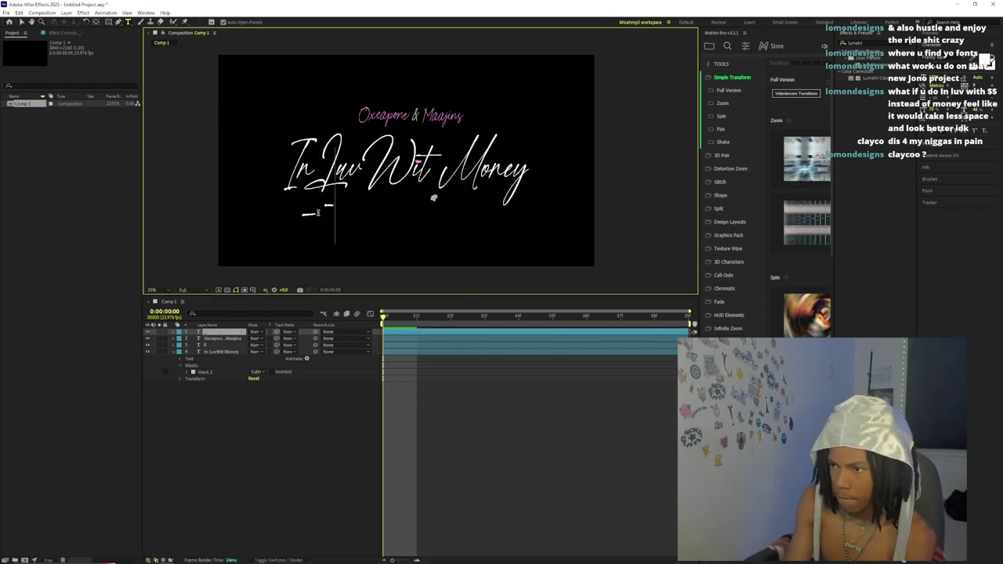
{"action": "type", "text": "----"}
{"action": "key", "text": "BackSpace"}
{"action": "key", "text": "BackSpace"}
{"action": "key", "text": "BackSpace"}
{"action": "key", "text": "BackSpace"}
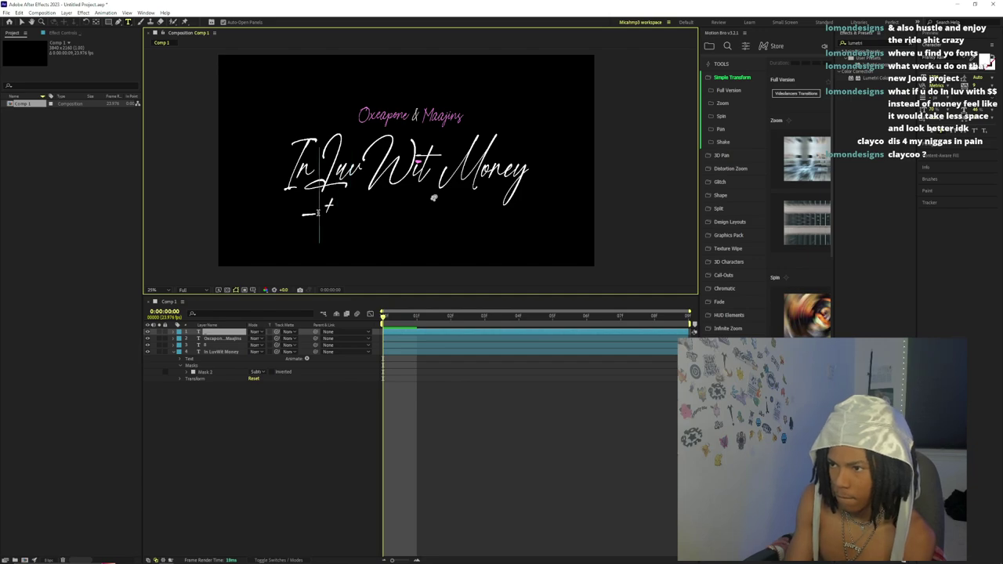
- Delete the ampersand from the "Oxcapone & Maajins" artist line and put it back
{"action": "left_click", "coordinate": [220, 339]}
{"action": "left_click", "coordinate": [416, 112]}
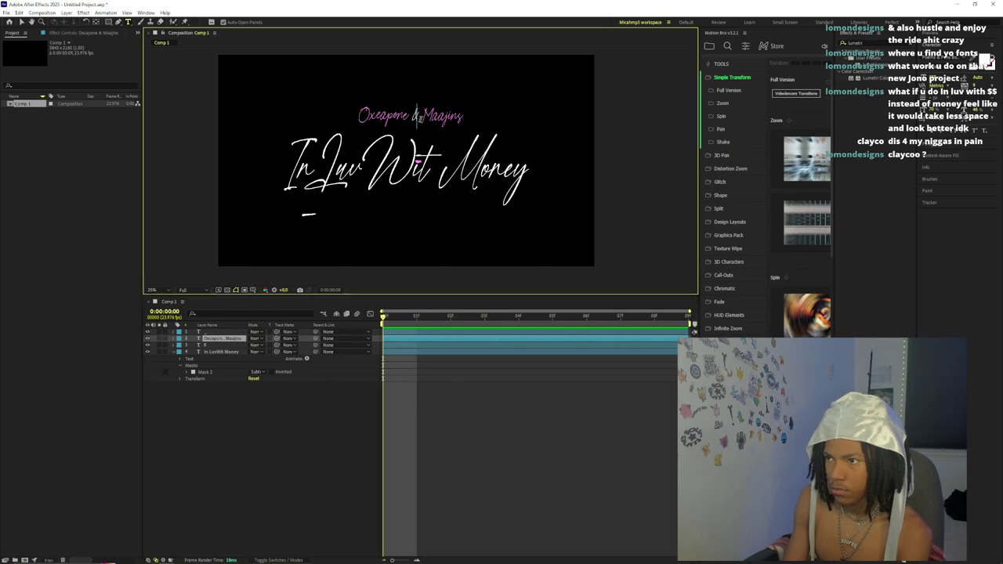
{"action": "key", "text": "BackSpace"}
{"action": "key", "text": "BackSpace"}
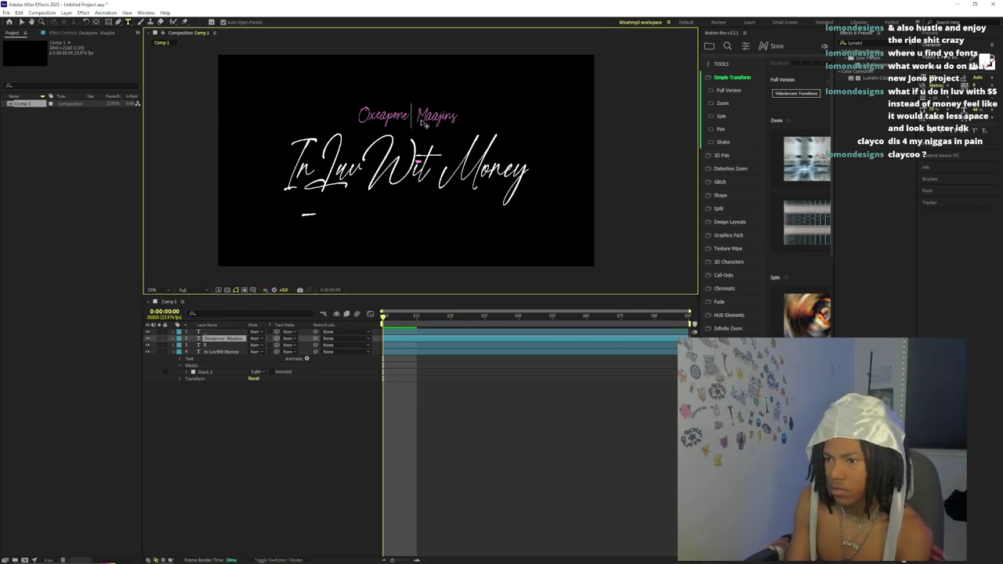
{"action": "type", "text": "&"}
- Stretch the underscore layer to 2040% width at 100% height and place it as an underline beneath the title at position 96, 1248
{"action": "left_click", "coordinate": [192, 357]}
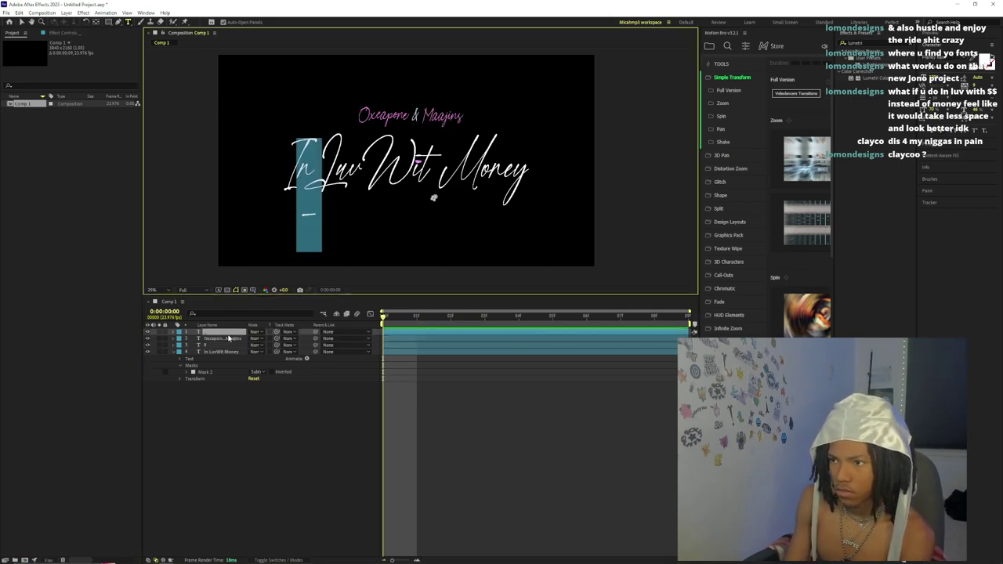
{"action": "left_click", "coordinate": [174, 333]}
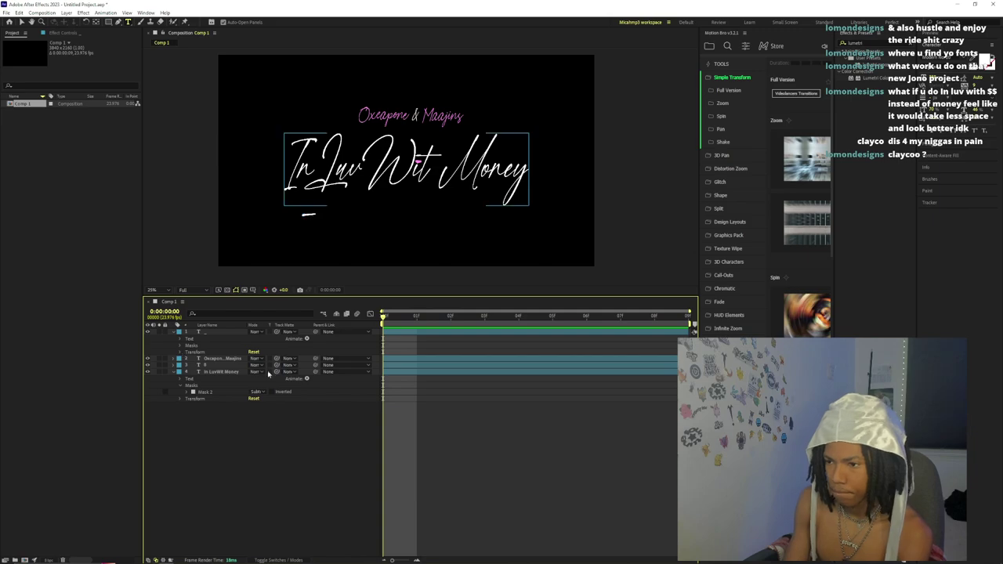
{"action": "left_click", "coordinate": [180, 353]}
{"action": "left_click_drag", "start_coordinate": [254, 374], "coordinate": [503, 389]}
{"action": "left_click", "coordinate": [397, 332]}
{"action": "left_click_drag", "start_coordinate": [484, 215], "coordinate": [412, 195]}
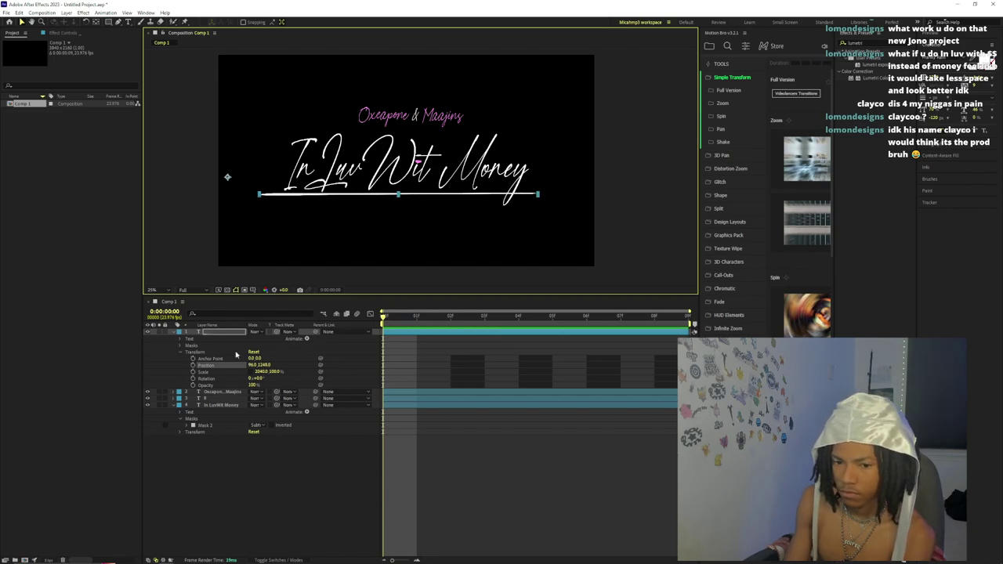
- Centre the underline's anchor point, tilt the line to about -0.8° and check its fit under the title
{"action": "left_click_drag", "start_coordinate": [257, 379], "coordinate": [258, 379]}
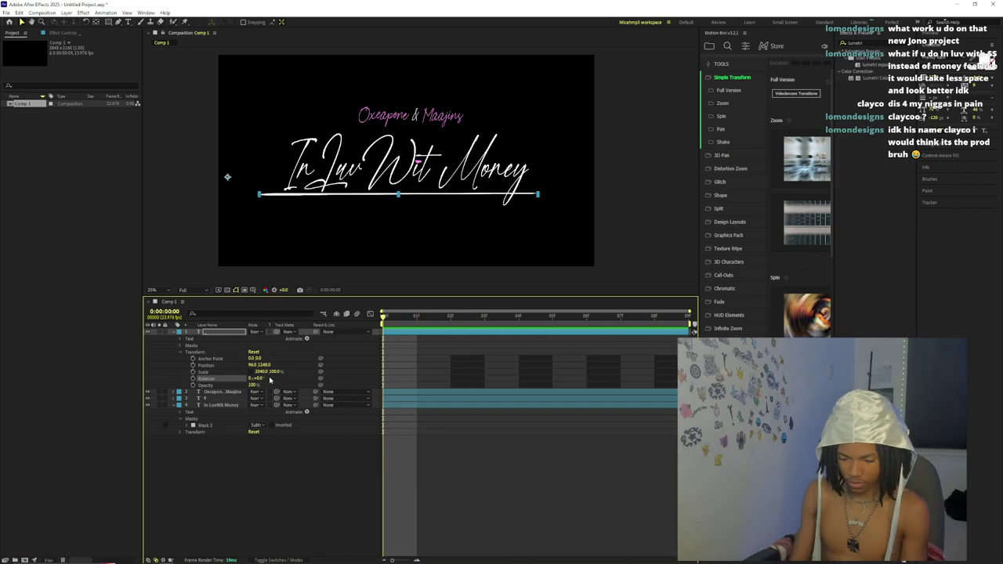
{"action": "left_click_drag", "start_coordinate": [268, 378], "coordinate": [264, 379]}
{"action": "left_click", "coordinate": [470, 362]}
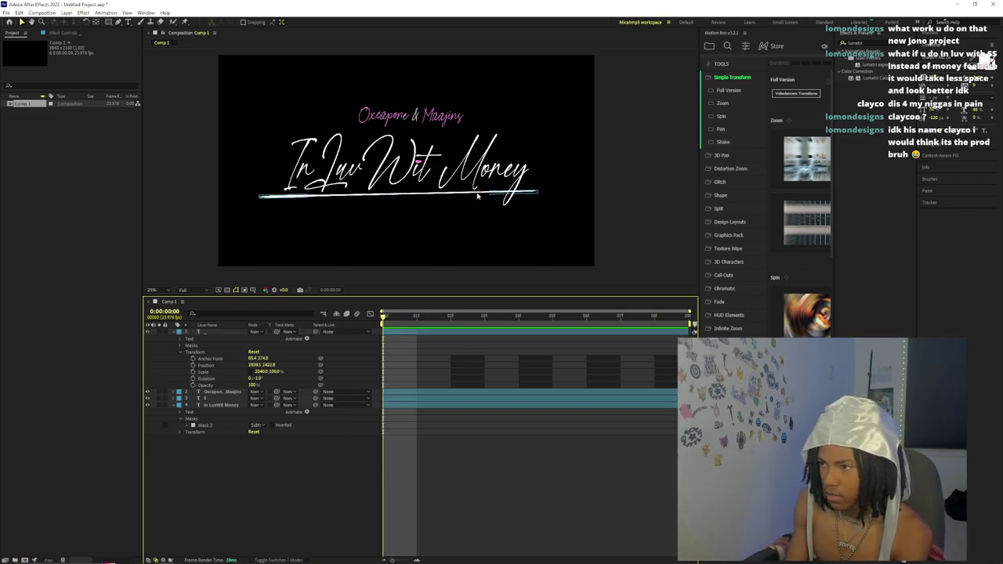
{"action": "scroll", "coordinate": [479, 195], "scroll_direction": "up", "scroll_amount": 2}
{"action": "left_click_drag", "start_coordinate": [478, 195], "coordinate": [488, 178]}
{"action": "scroll", "coordinate": [488, 177], "scroll_direction": "down", "scroll_amount": 2}
{"action": "left_click_drag", "start_coordinate": [314, 190], "coordinate": [315, 188]}
- Collapse the underline layer's properties and move the layer below the "In Luv Wit Money" title layer
{"action": "left_click", "coordinate": [174, 333]}
{"action": "left_click_drag", "start_coordinate": [204, 333], "coordinate": [232, 378]}
{"action": "left_click", "coordinate": [632, 421]}
{"action": "scroll", "coordinate": [412, 208], "scroll_direction": "up", "scroll_amount": 2}
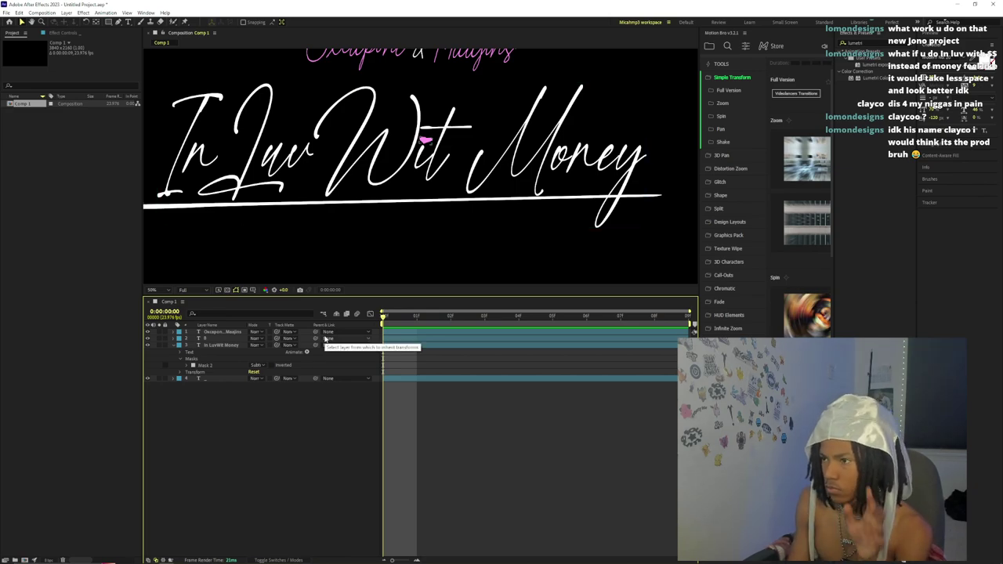
{"action": "left_click", "coordinate": [223, 378]}
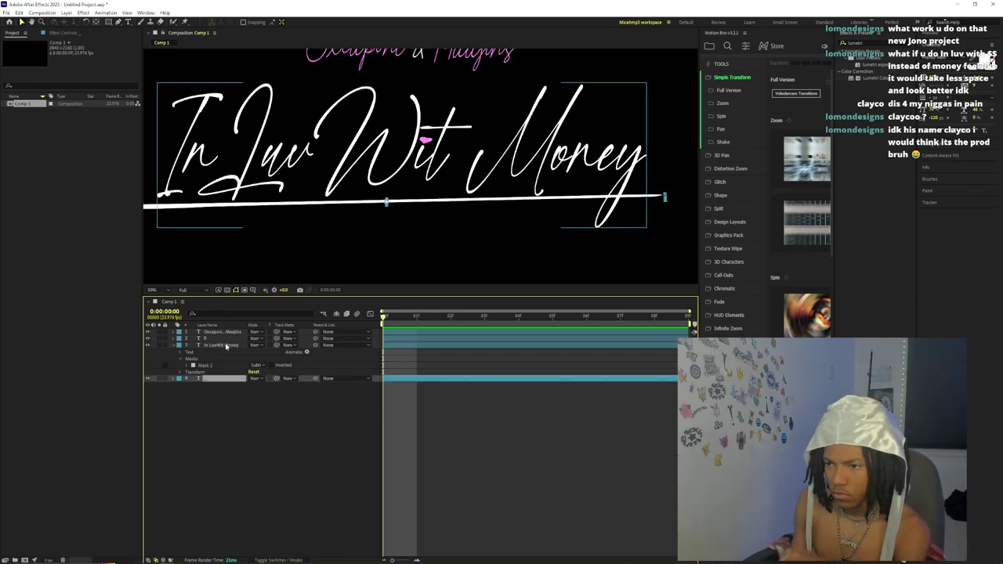
{"action": "left_click", "coordinate": [222, 344]}
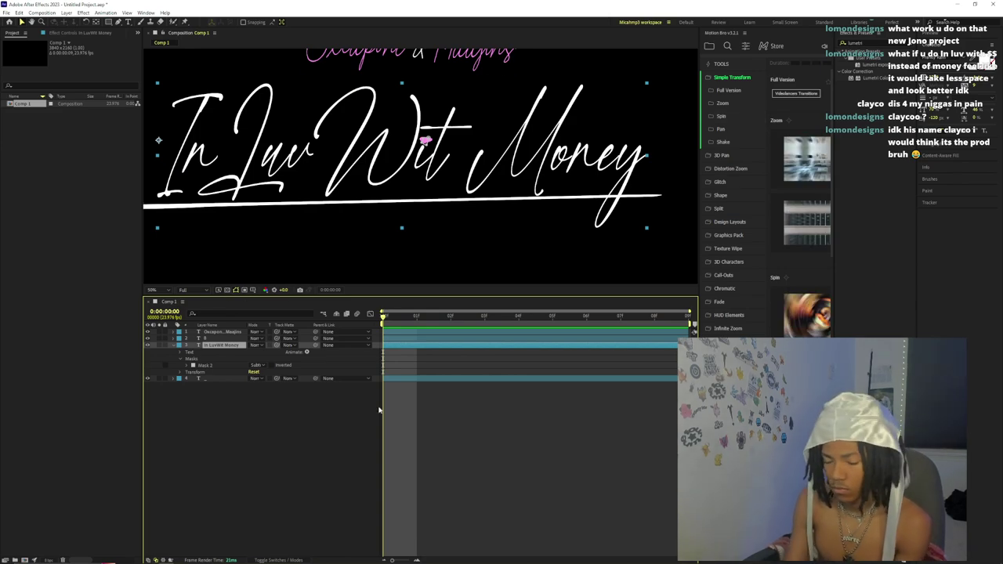
- Create a full-comp white solid and place it at the bottom of the layer stack
{"action": "key", "text": "ctrl+y"}
{"action": "left_click", "coordinate": [387, 360]}
{"action": "left_click", "coordinate": [247, 181]}
{"action": "left_click", "coordinate": [405, 383]}
{"action": "left_click_drag", "start_coordinate": [217, 345], "coordinate": [213, 388]}
- Apply the Perspective Drop Shadow effect to the "In Luv Wit Money" title layer
{"action": "left_click", "coordinate": [212, 346]}
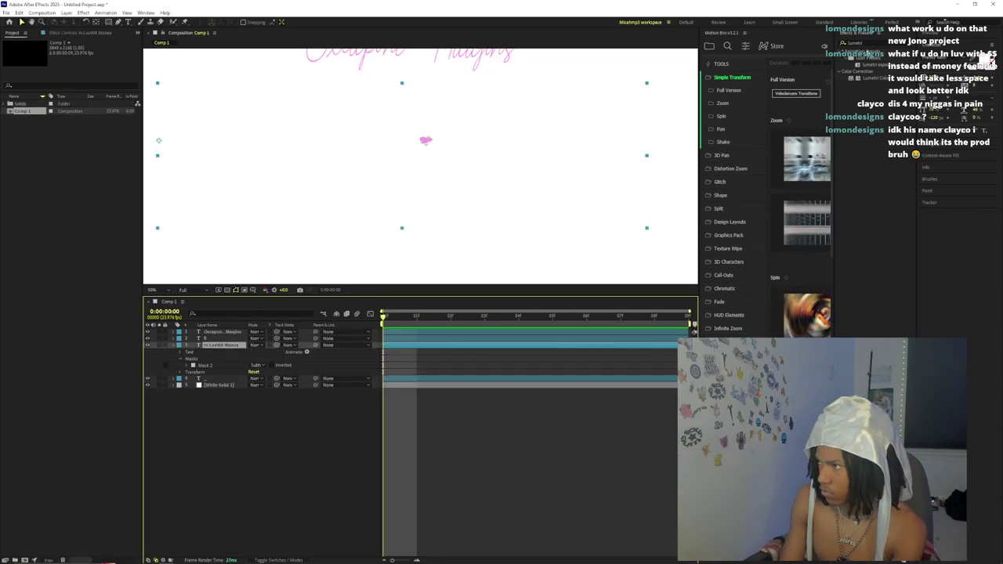
{"action": "left_click", "coordinate": [855, 44]}
{"action": "type", "text": "dra"}
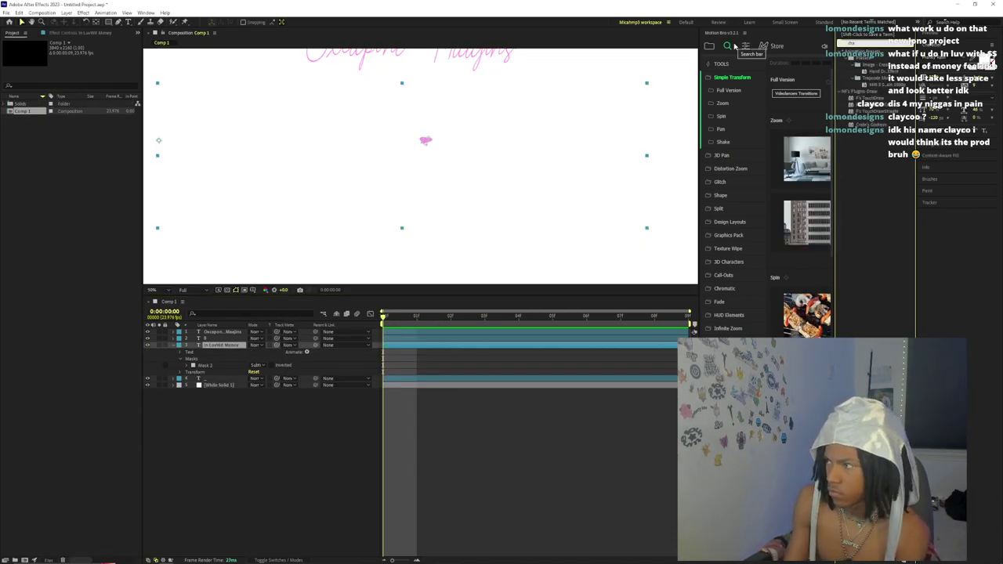
{"action": "key", "text": "BackSpace"}
{"action": "key", "text": "BackSpace"}
{"action": "type", "text": "p s"}
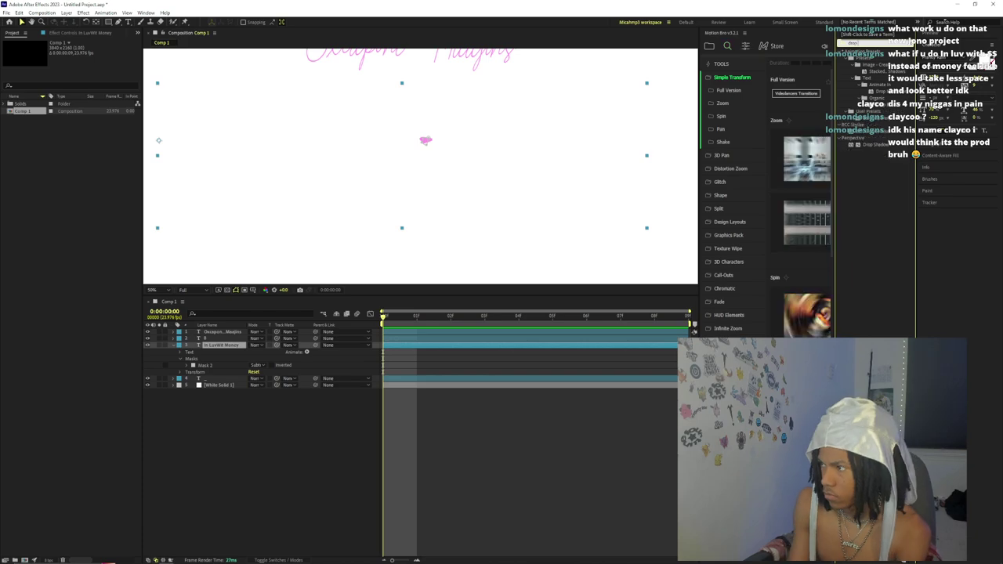
{"action": "double_click", "coordinate": [876, 98]}
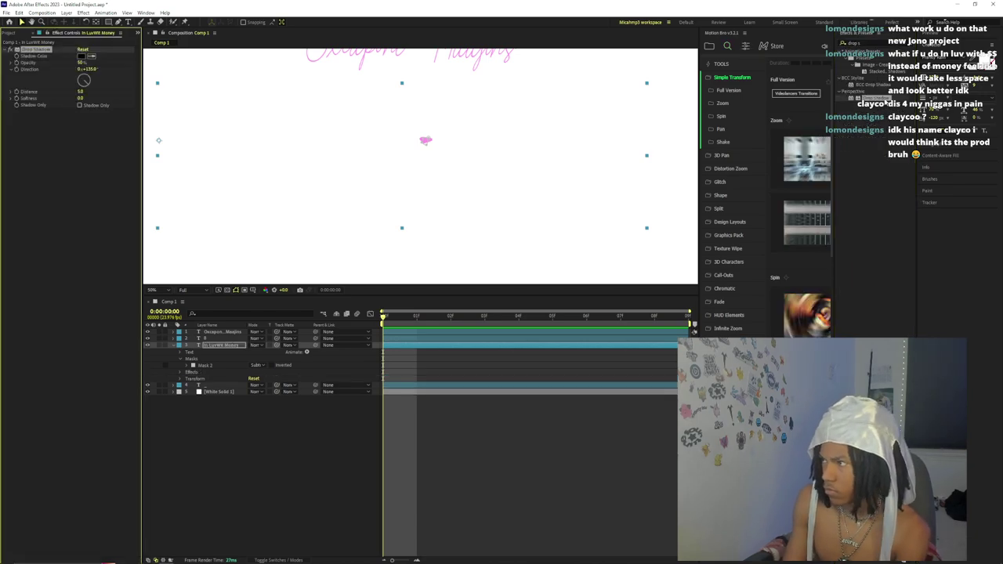
- Set the title's drop shadow distance to 15 and turn on the transparency grid
{"action": "left_click", "coordinate": [86, 106]}
{"action": "left_click", "coordinate": [79, 105]}
{"action": "left_click_drag", "start_coordinate": [80, 93], "coordinate": [82, 92]}
{"action": "left_click", "coordinate": [230, 292]}
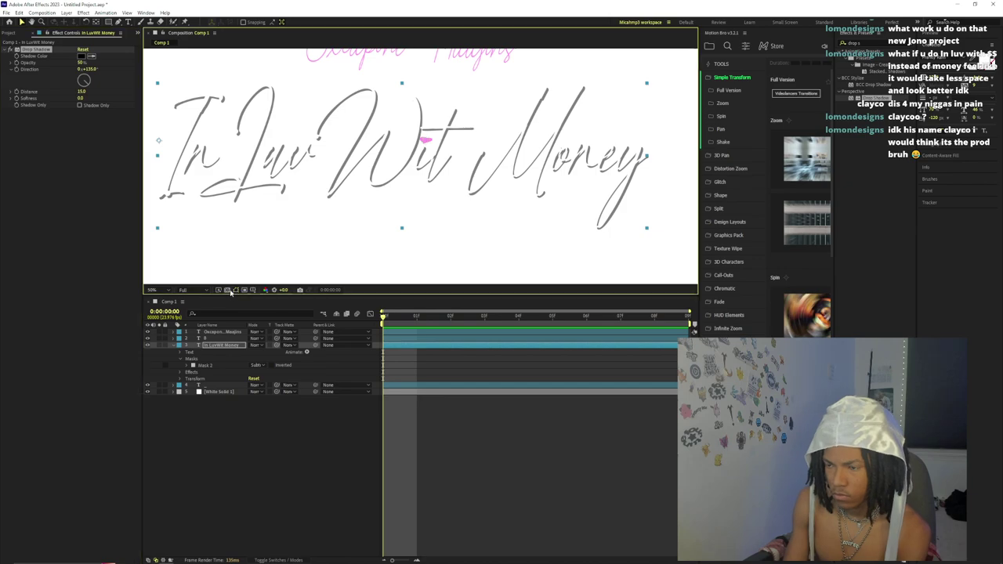
- Delete the white solid and create a 3840 x 2160 deep red solid at the bottom of the layer stack
{"action": "left_click", "coordinate": [213, 391]}
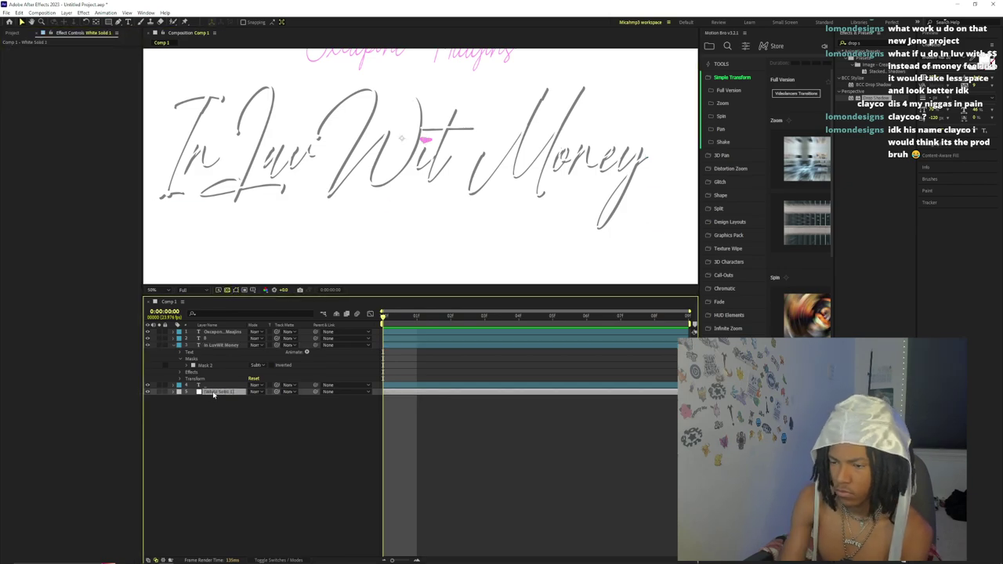
{"action": "key", "text": "Delete"}
{"action": "key", "text": "ctrl+y"}
{"action": "left_click", "coordinate": [373, 360]}
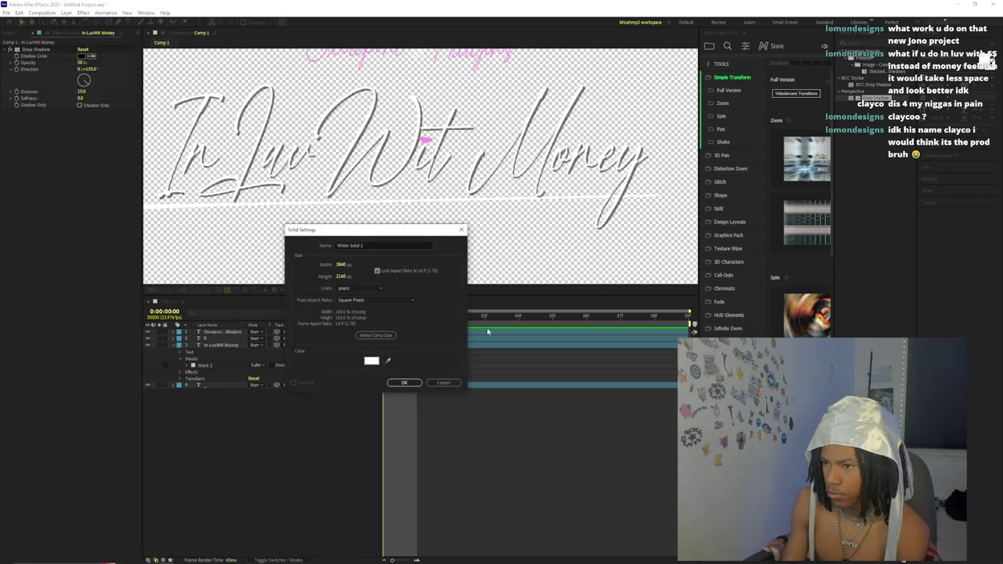
{"action": "left_click", "coordinate": [372, 360]}
{"action": "left_click", "coordinate": [569, 234]}
{"action": "left_click", "coordinate": [580, 257]}
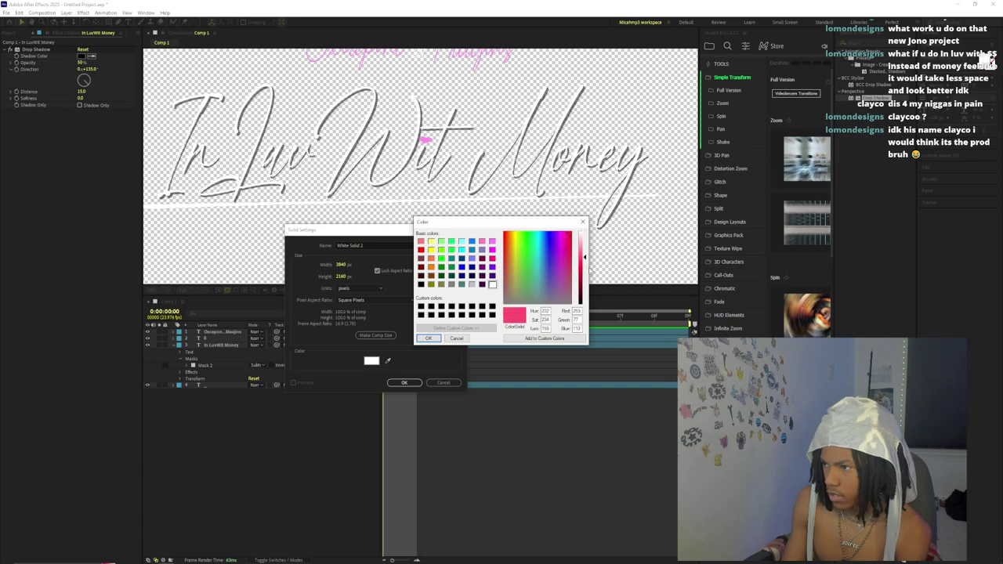
{"action": "left_click", "coordinate": [580, 289]}
{"action": "left_click", "coordinate": [428, 338]}
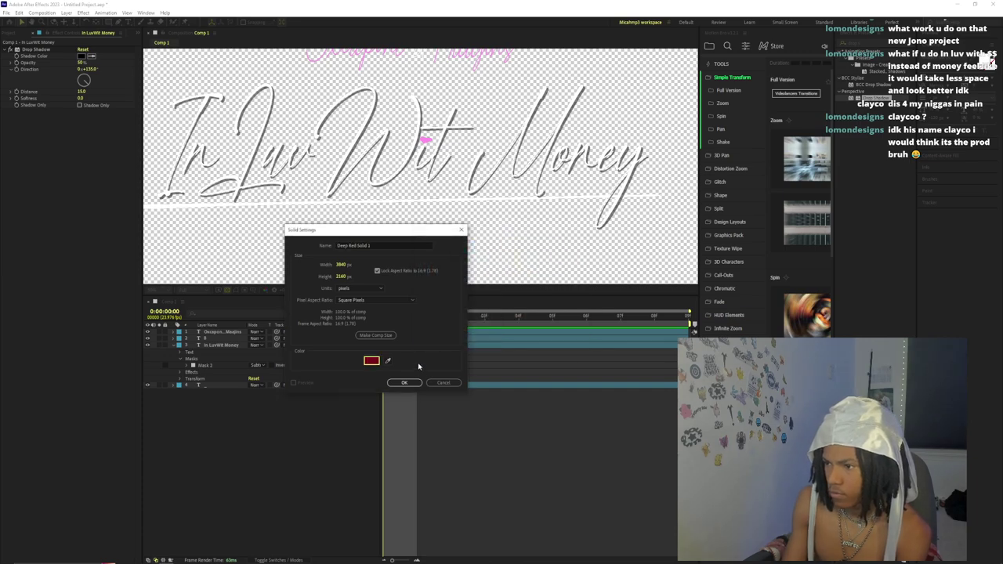
{"action": "left_click", "coordinate": [404, 383]}
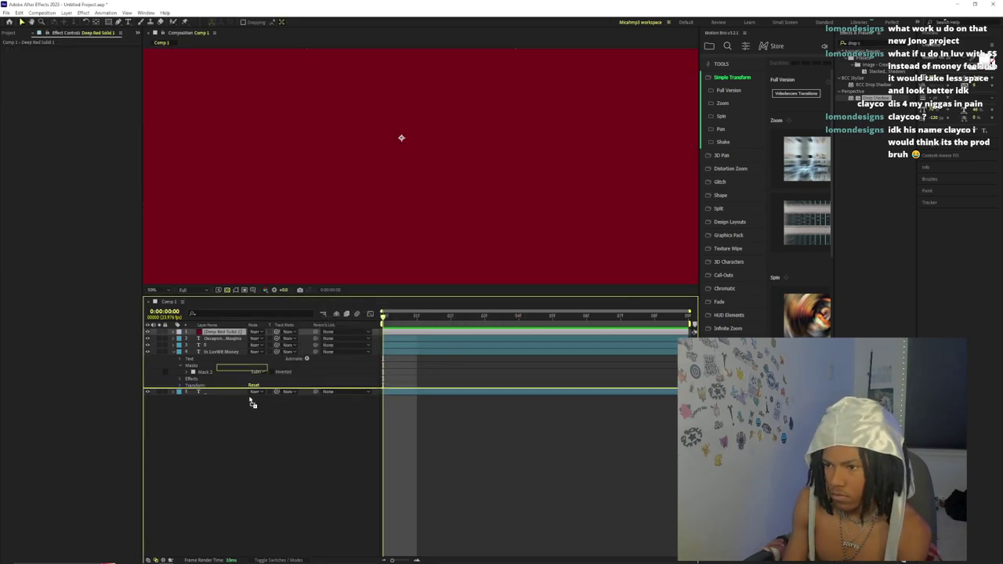
{"action": "key", "text": "ctrl+shift+bracketleft"}
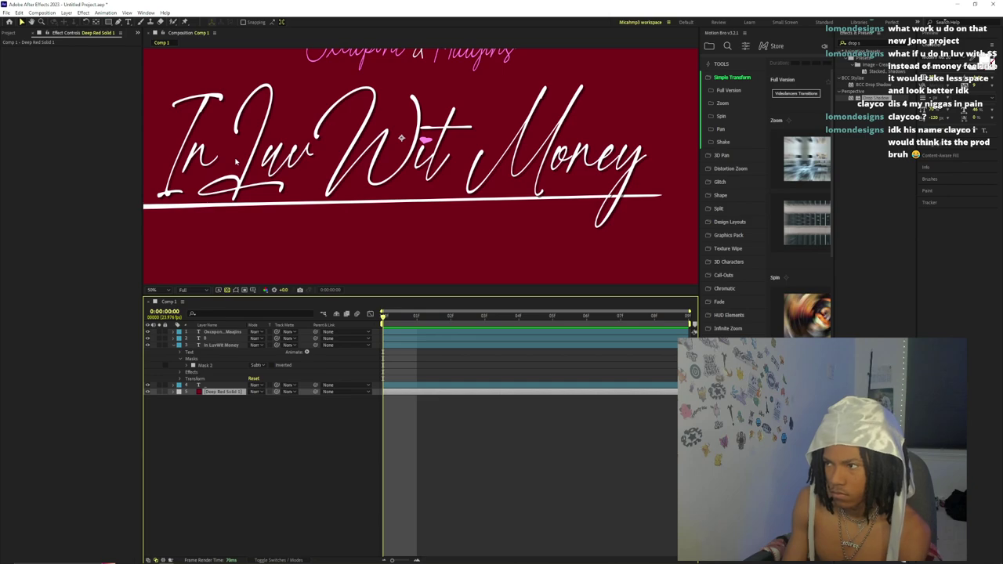
- Set the title's drop shadow to distance 24, softness 42, opacity 72% and direction 250°, and check the look
{"action": "left_click", "coordinate": [168, 105]}
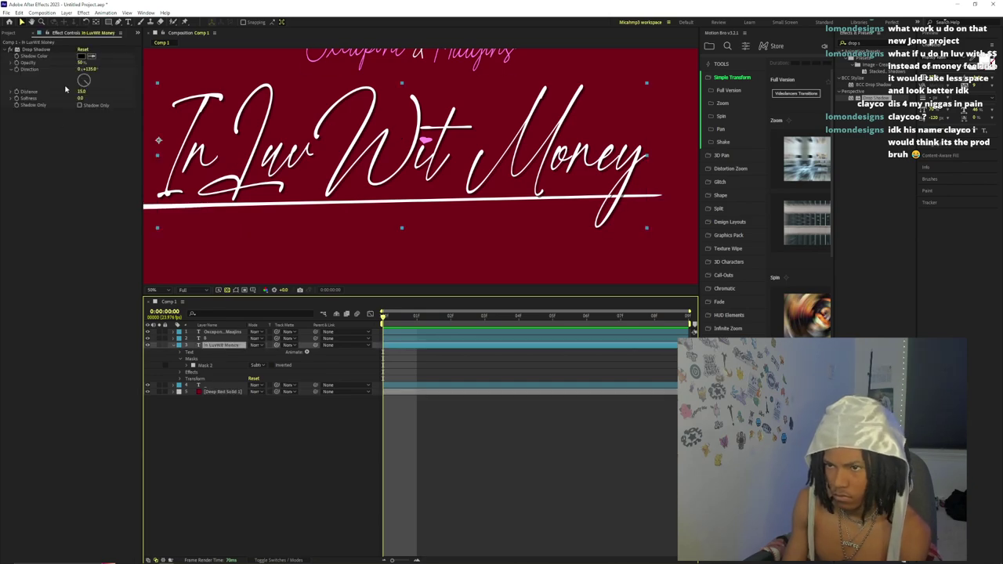
{"action": "left_click_drag", "start_coordinate": [83, 92], "coordinate": [94, 97]}
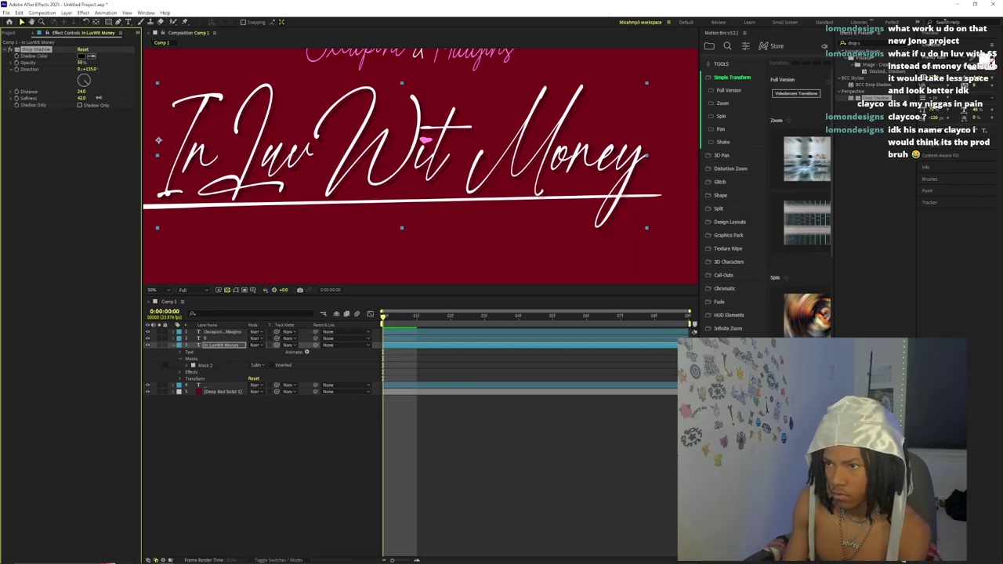
{"action": "left_click_drag", "start_coordinate": [93, 58], "coordinate": [97, 59]}
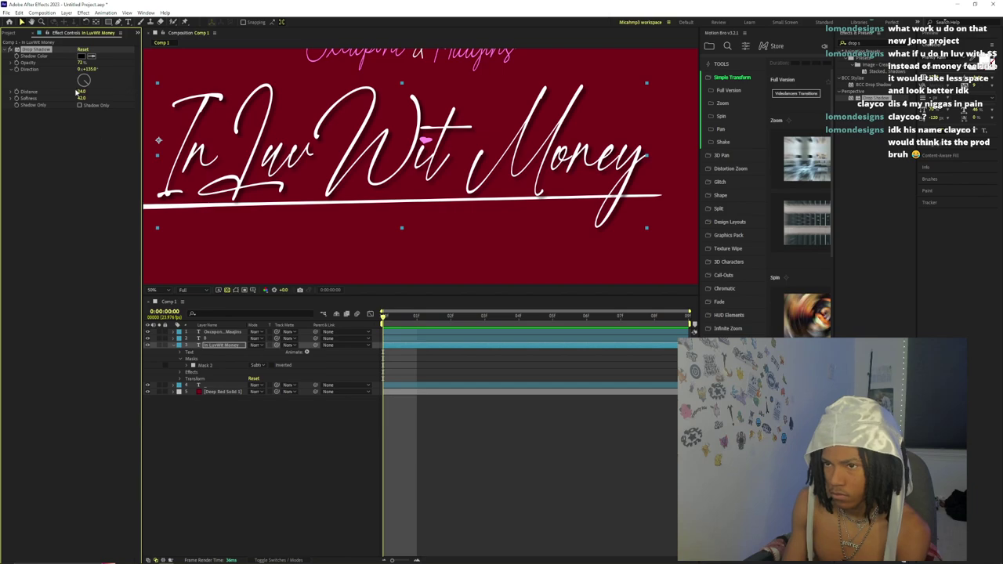
{"action": "mouse_move", "coordinate": [69, 91]}
{"action": "left_mouse_down"}
{"action": "mouse_move", "coordinate": [81, 93]}
{"action": "mouse_move", "coordinate": [77, 83]}
{"action": "left_mouse_up"}
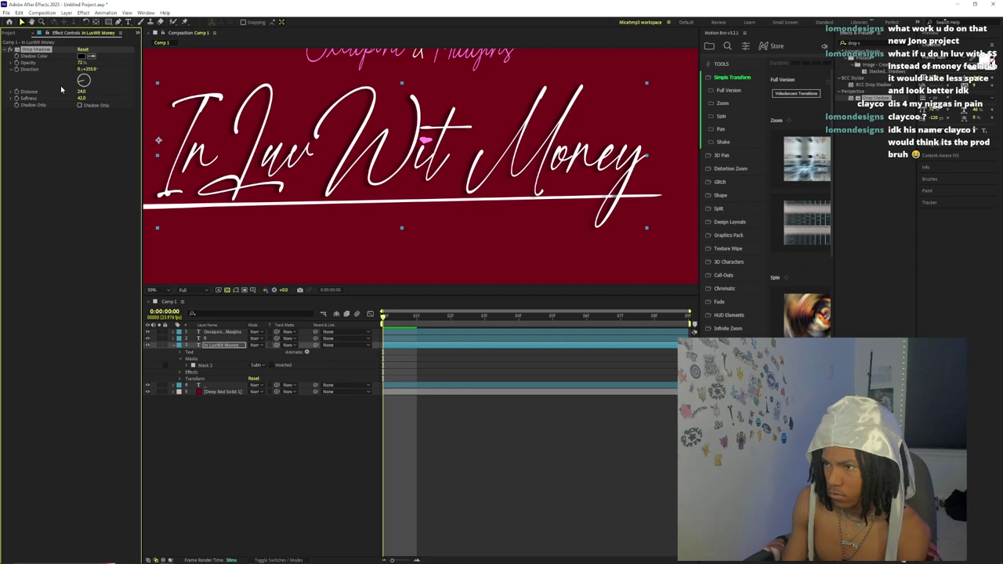
{"action": "left_click", "coordinate": [313, 458]}
{"action": "scroll", "coordinate": [391, 181], "scroll_direction": "down", "scroll_amount": 2}
{"action": "scroll", "coordinate": [390, 181], "scroll_direction": "up", "scroll_amount": 2}
{"action": "scroll", "coordinate": [391, 181], "scroll_direction": "up", "scroll_amount": 1}
{"action": "scroll", "coordinate": [390, 180], "scroll_direction": "down", "scroll_amount": 1}
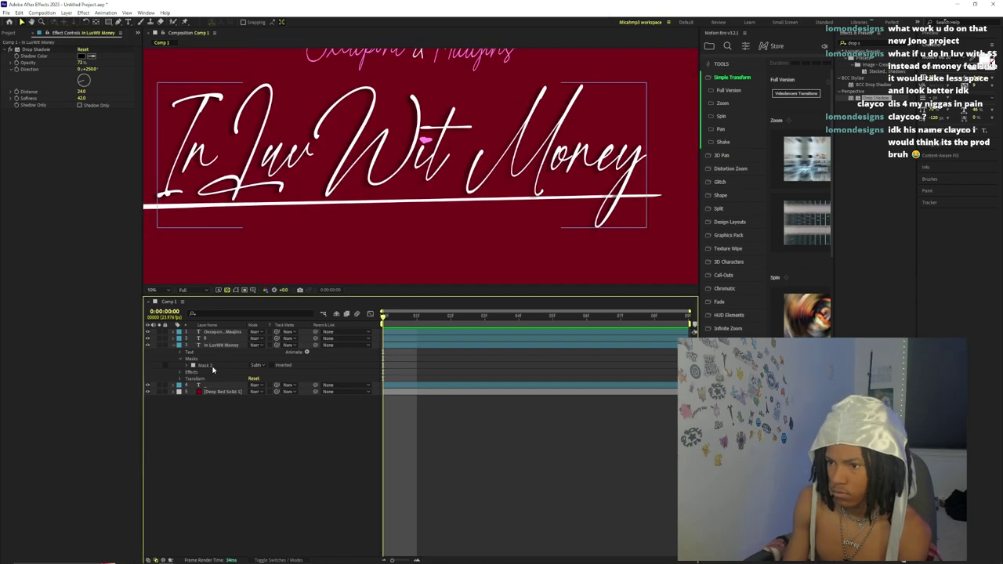
- Search the effects for "optical" and apply Optical Glow to the pink heart layer
{"action": "left_click", "coordinate": [224, 352]}
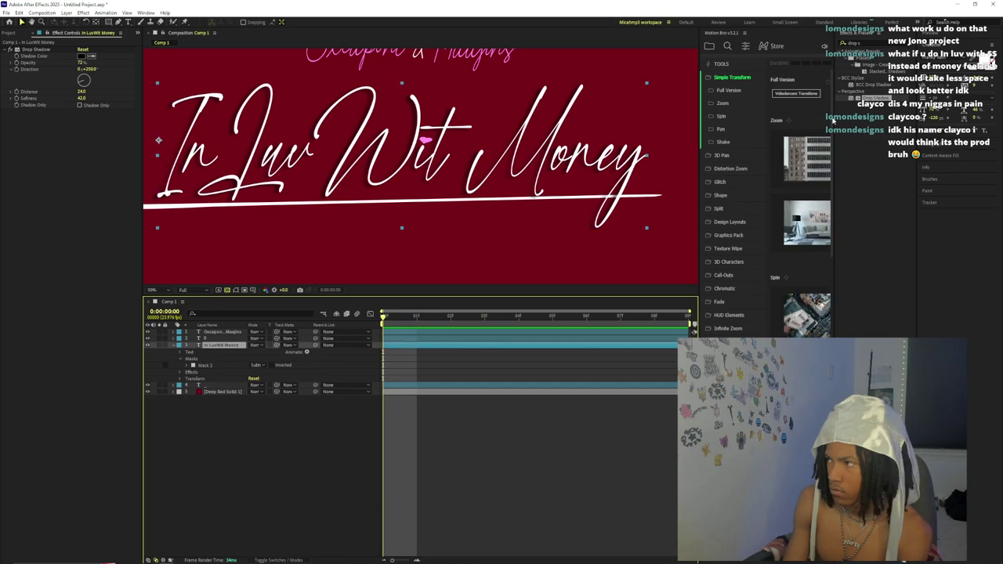
{"action": "left_click_drag", "start_coordinate": [879, 45], "coordinate": [806, 48]}
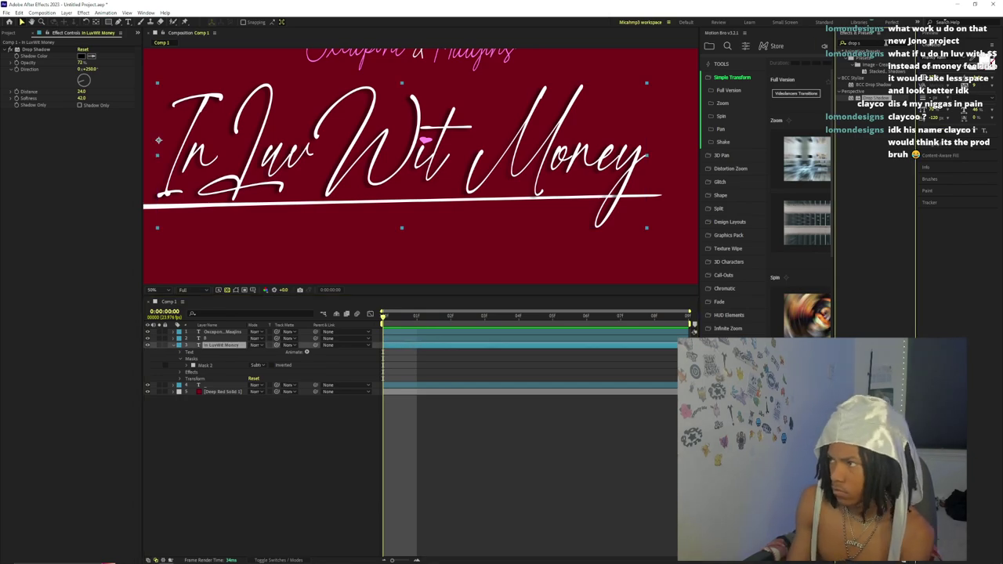
{"action": "left_click", "coordinate": [222, 385]}
{"action": "left_click", "coordinate": [227, 339]}
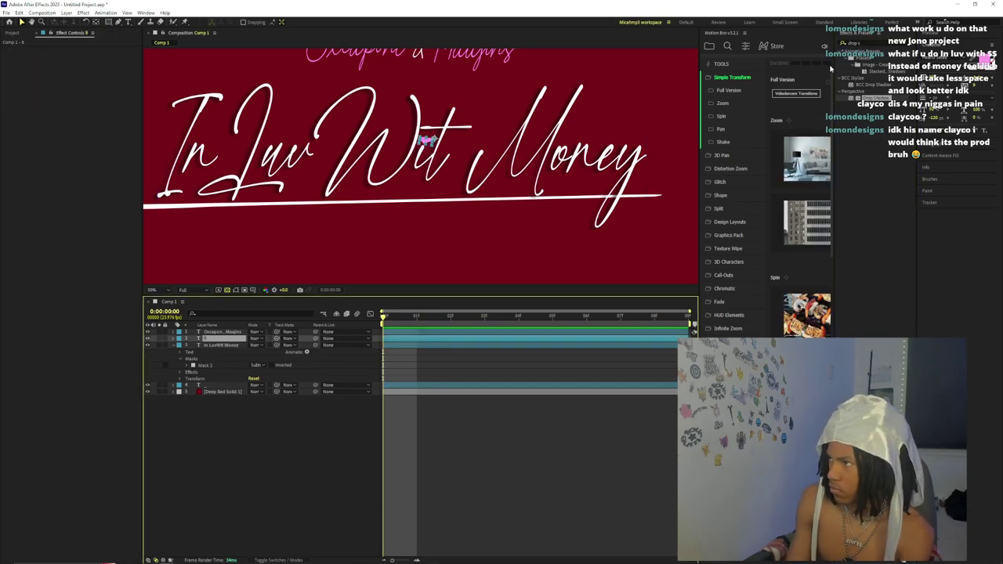
{"action": "left_click_drag", "start_coordinate": [871, 44], "coordinate": [835, 45]}
{"action": "type", "text": "optical"}
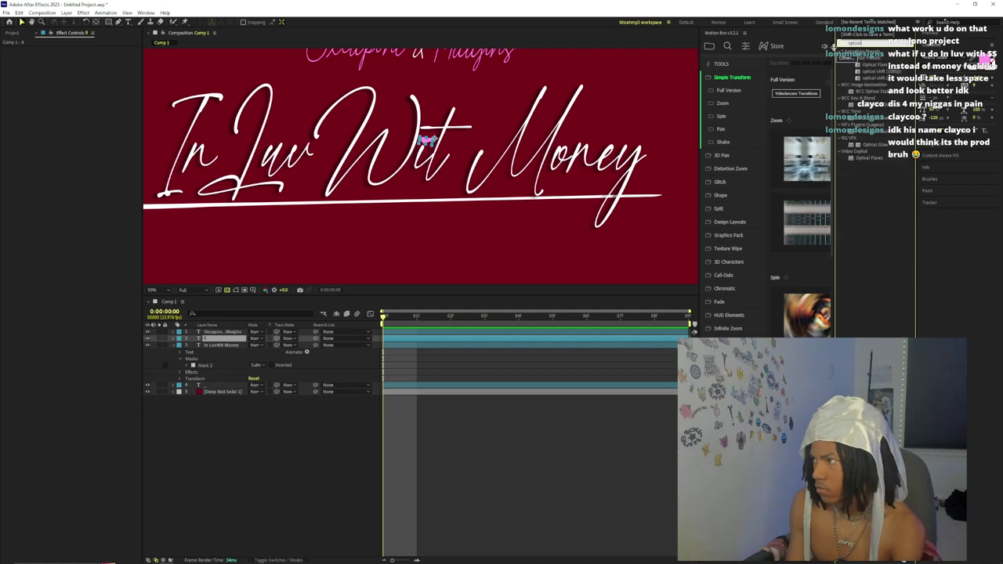
{"action": "double_click", "coordinate": [874, 144]}
- Set the heart's Optical Glow alpha channel to Generate (Unmult) and its amount to 5
{"action": "left_click", "coordinate": [102, 227]}
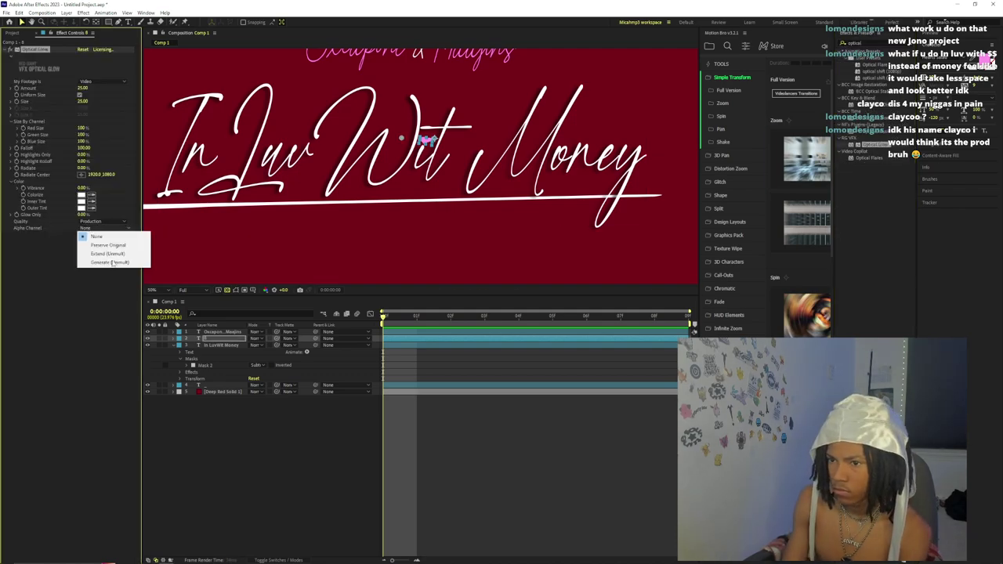
{"action": "left_click", "coordinate": [102, 262]}
{"action": "left_click", "coordinate": [83, 88]}
{"action": "type", "text": "5"}
{"action": "key", "text": "Return"}
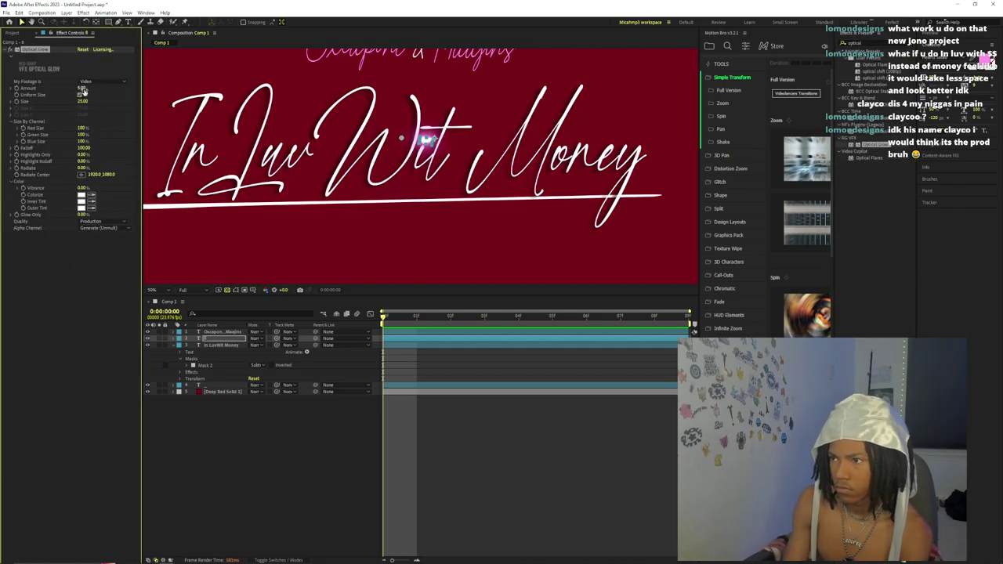
- Set the heart's Optical Glow size to 50 and check the glow with the deep red background switched off and on
{"action": "left_click", "coordinate": [83, 101]}
{"action": "type", "text": "550"}
{"action": "key", "text": "Return"}
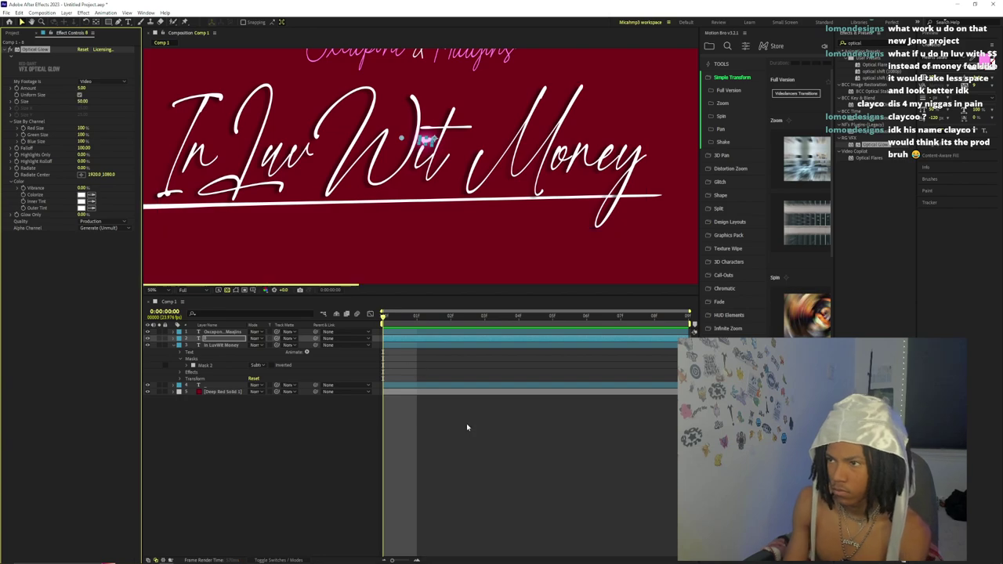
{"action": "left_click", "coordinate": [465, 425]}
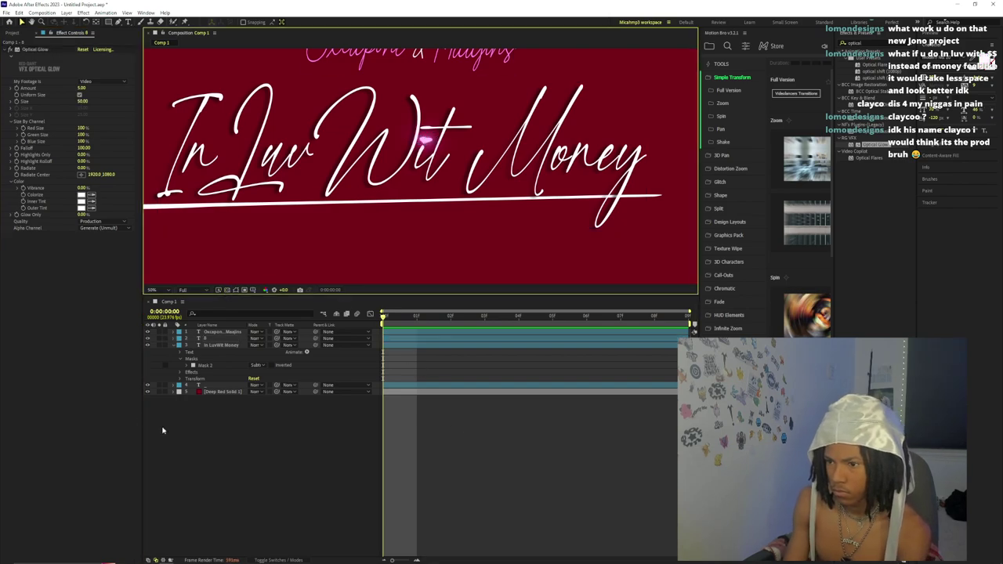
{"action": "left_click", "coordinate": [147, 393]}
{"action": "left_click", "coordinate": [147, 393]}
{"action": "left_click", "coordinate": [146, 392]}
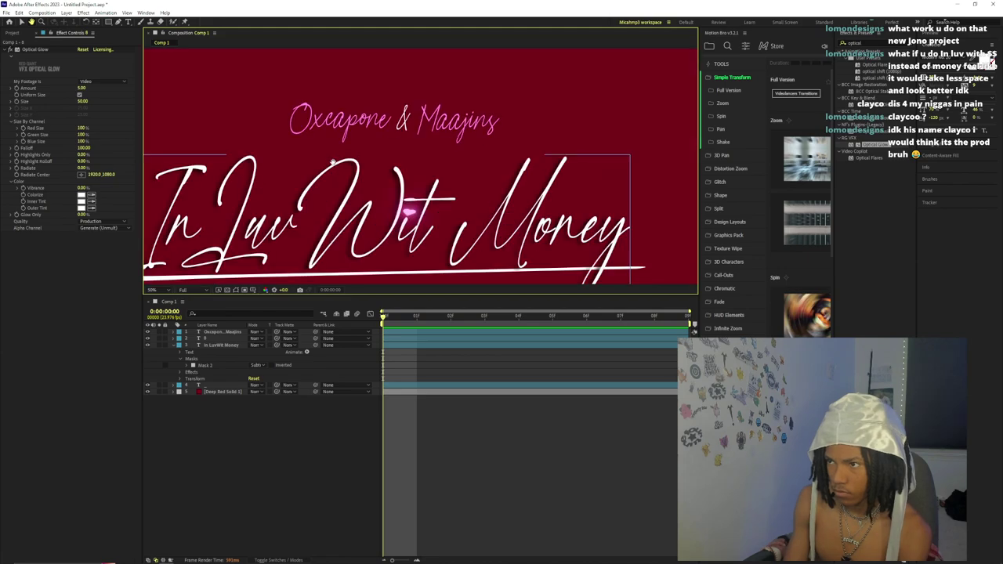
- Move the artist line from above the title to just below the underline
{"action": "left_click", "coordinate": [224, 345]}
{"action": "double_click", "coordinate": [227, 335]}
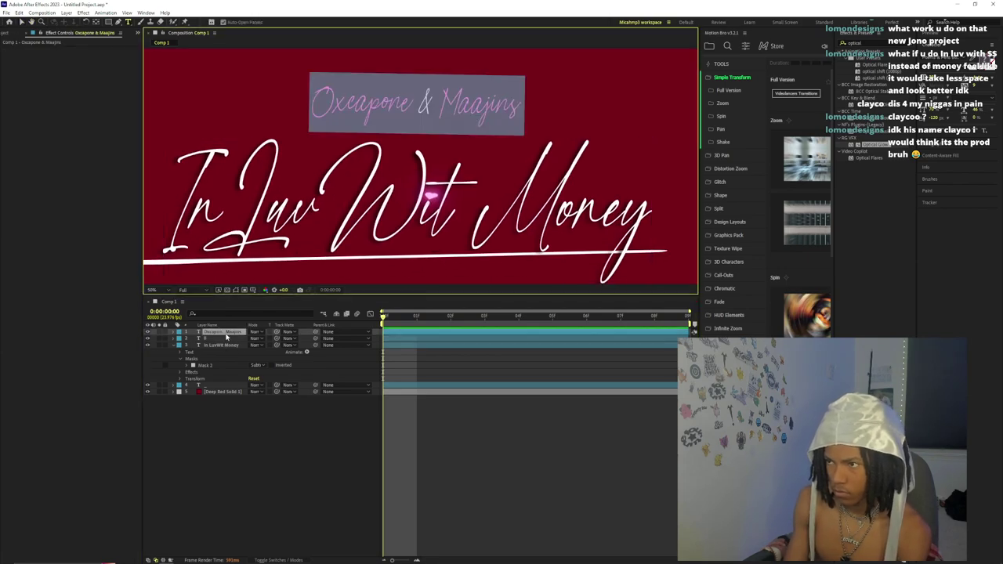
{"action": "scroll", "coordinate": [509, 148], "scroll_direction": "down", "scroll_amount": 2}
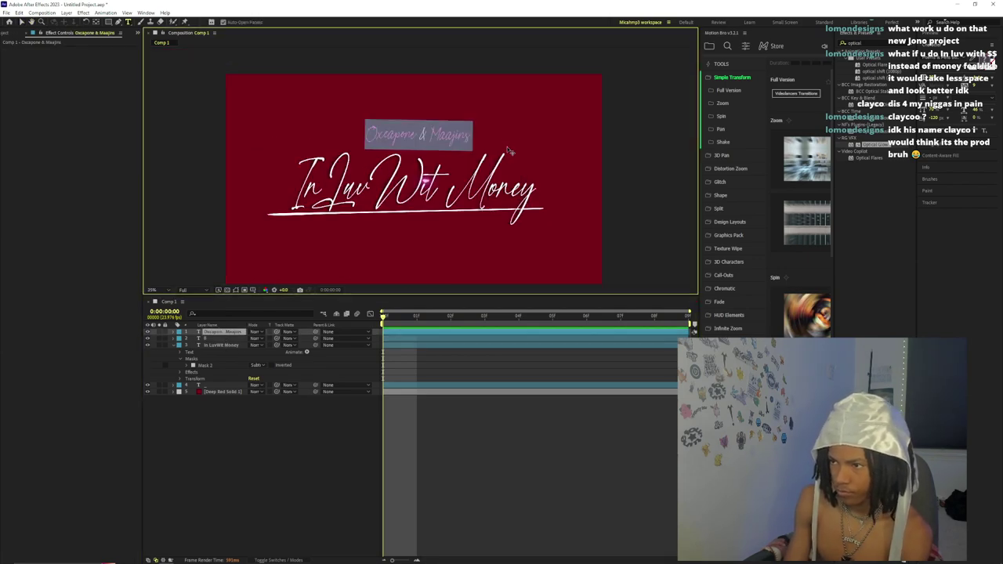
{"action": "left_click_drag", "start_coordinate": [611, 250], "coordinate": [604, 306]}
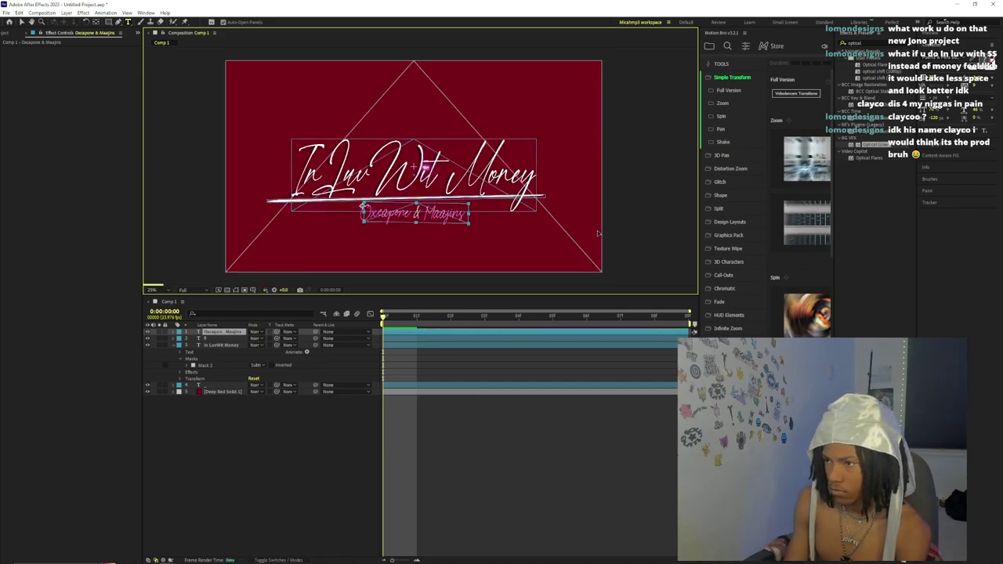
{"action": "key", "text": "Escape"}
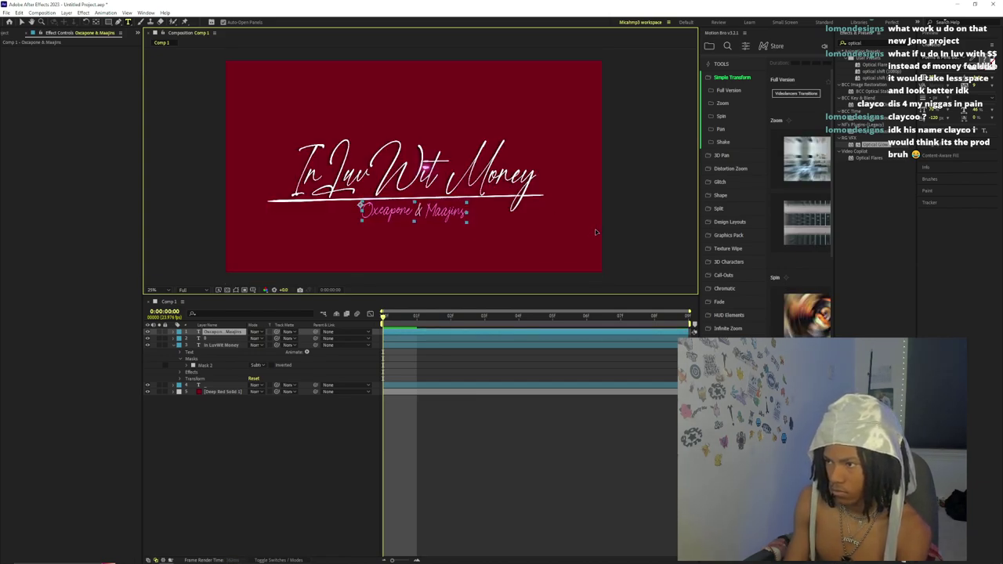
{"action": "key", "text": "Return"}
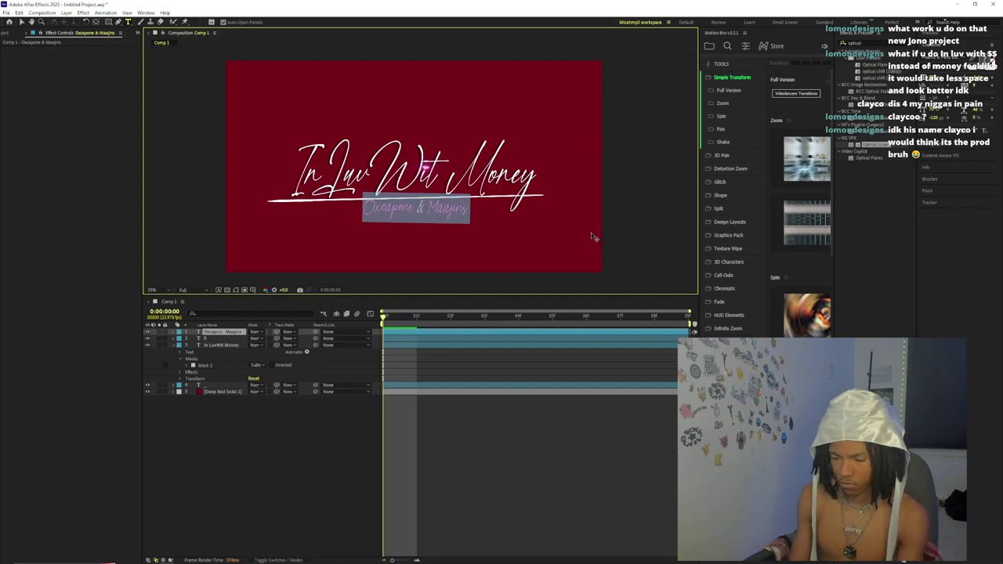
{"action": "key", "text": "Escape"}
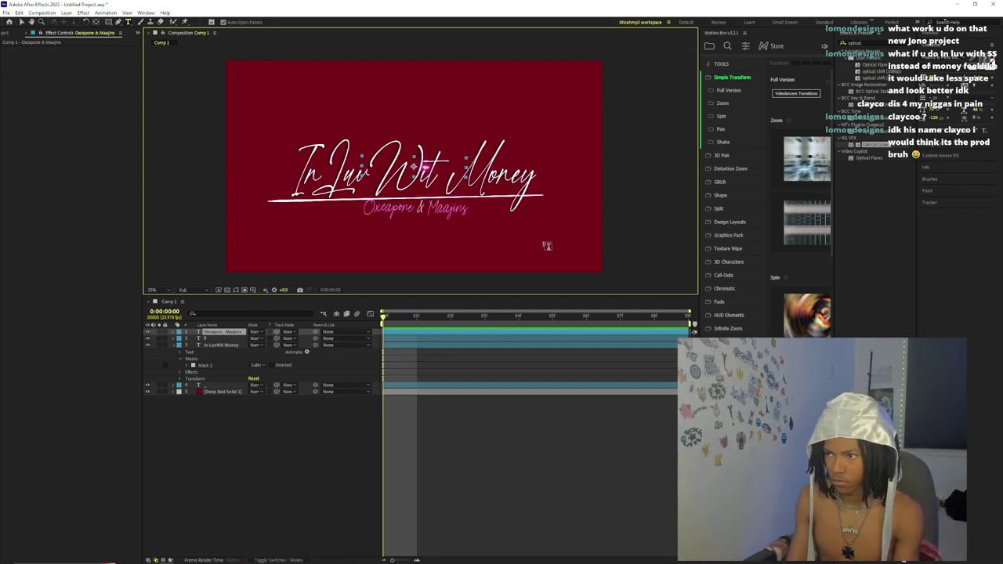
- Undo the last artist line move and set its position to 1920, 1534, beneath the underline
{"action": "key", "text": "ctrl+z"}
{"action": "key", "text": "p"}
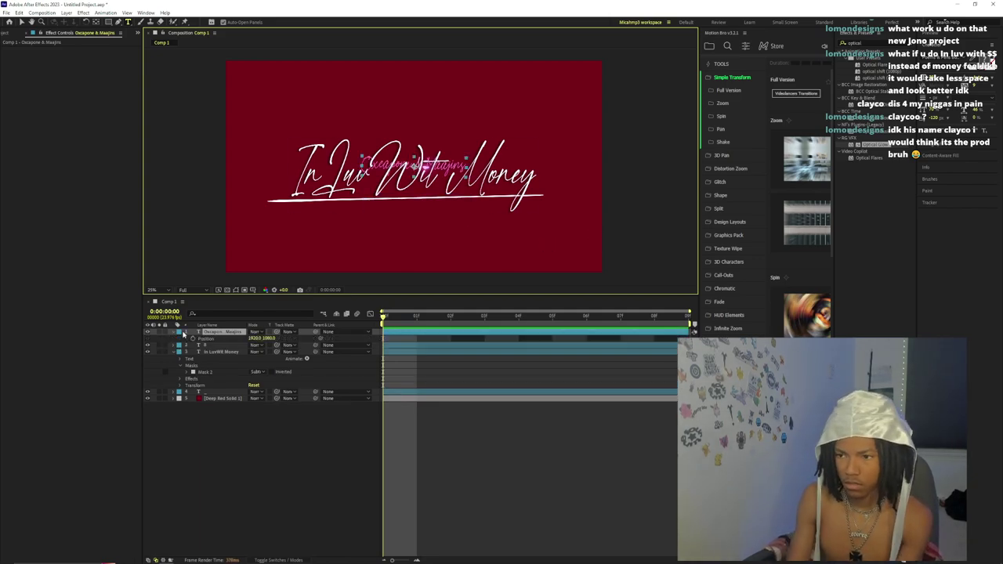
{"action": "left_click_drag", "start_coordinate": [268, 338], "coordinate": [394, 329]}
{"action": "double_click", "coordinate": [400, 332]}
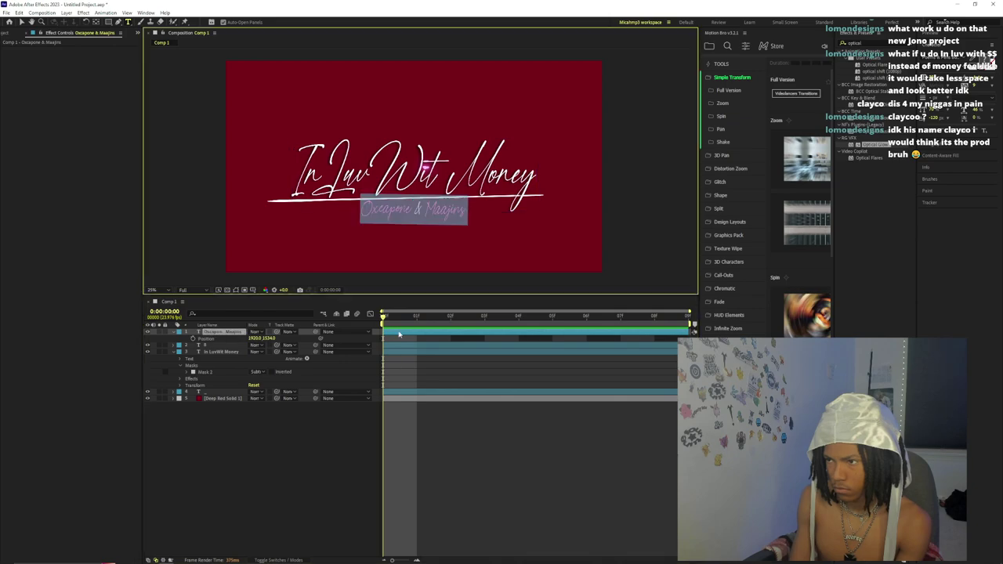
- Change the artist line's font to a heavy Montserrat weight and shift the line to 1540, 1554 beneath the underline
{"action": "left_click", "coordinate": [885, 44]}
{"action": "left_click", "coordinate": [963, 58]}
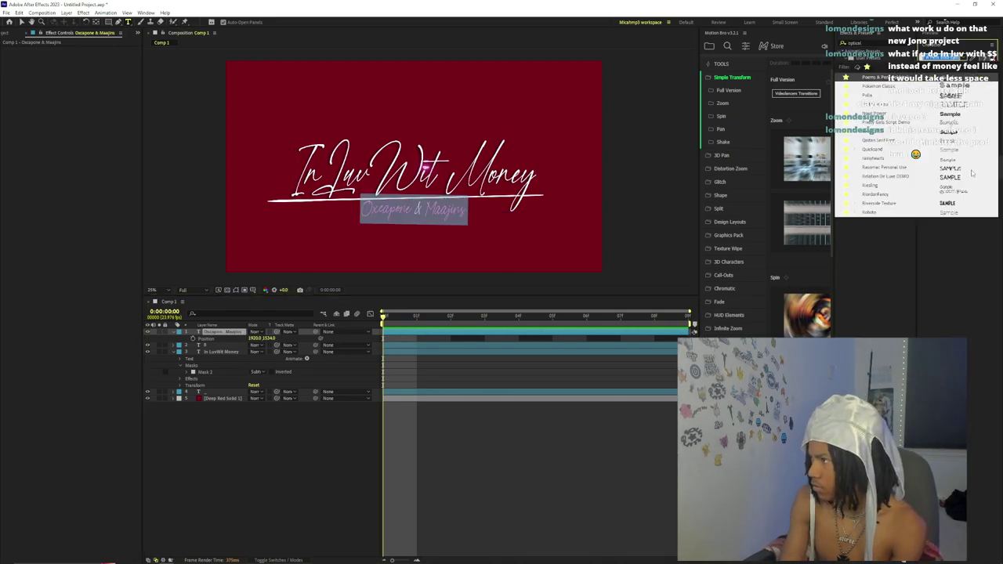
{"action": "scroll", "coordinate": [972, 173], "scroll_direction": "up", "scroll_amount": 5}
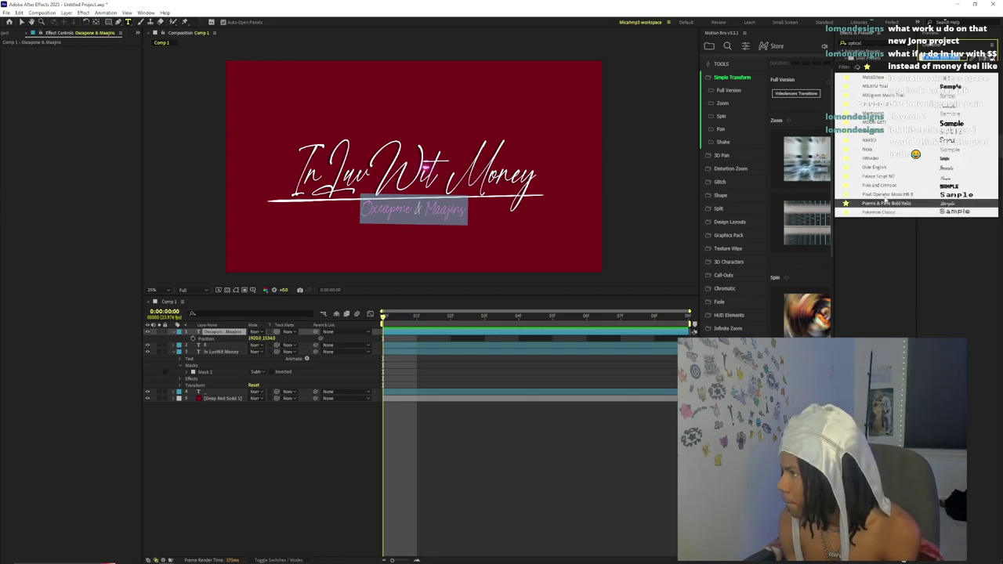
{"action": "scroll", "coordinate": [901, 179], "scroll_direction": "up", "scroll_amount": 4}
{"action": "type", "text": "mons"}
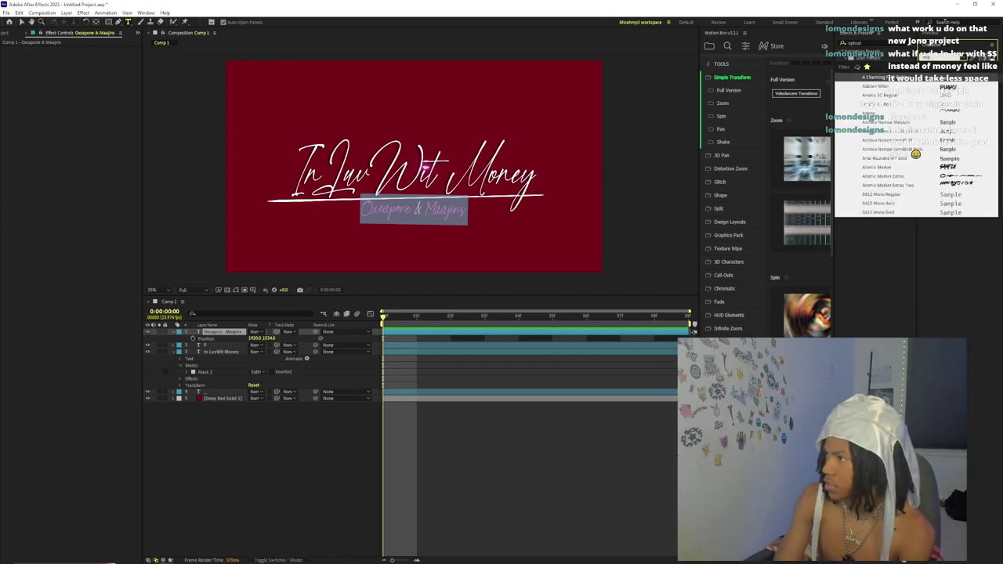
{"action": "key", "text": "BackSpace"}
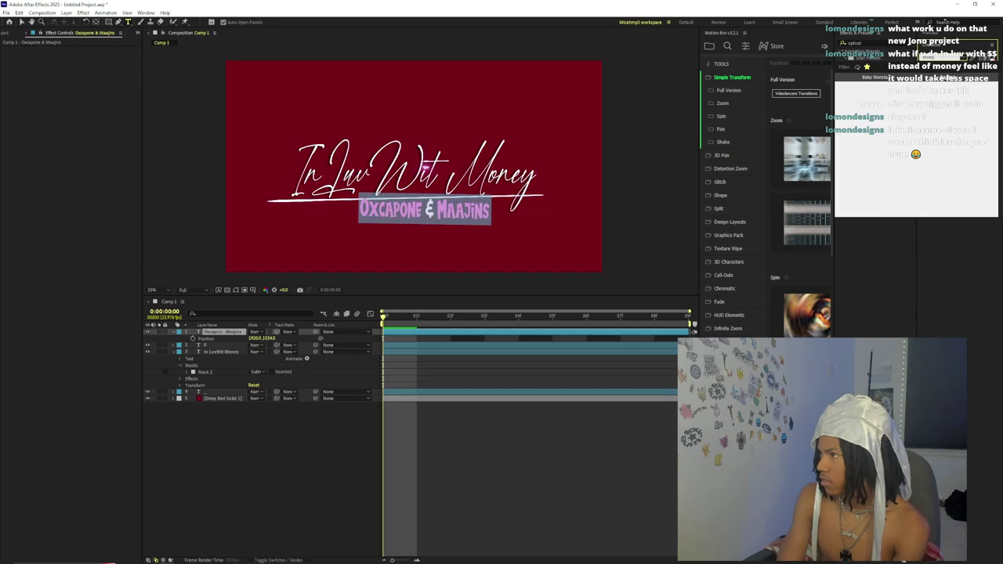
{"action": "type", "text": "ts"}
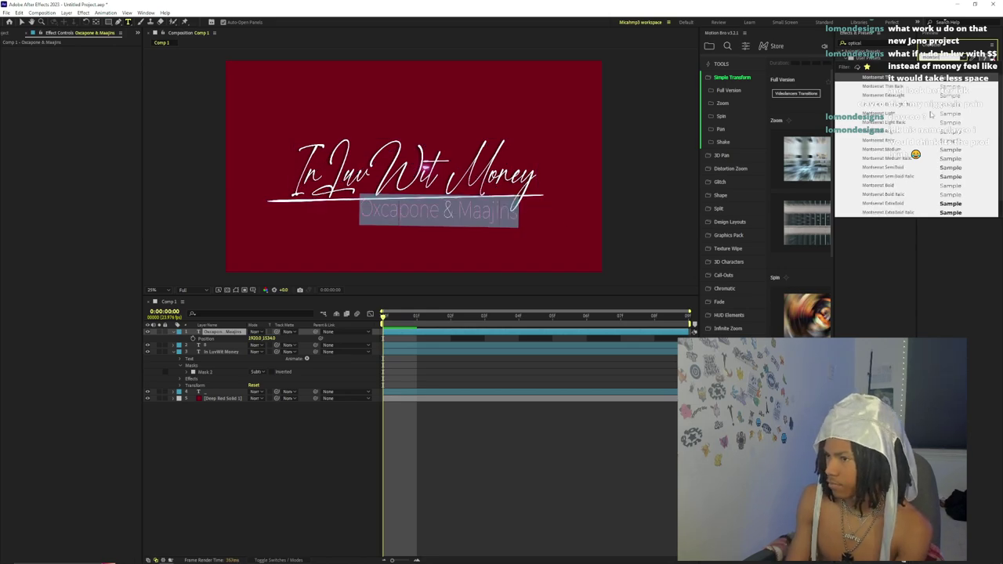
{"action": "left_click", "coordinate": [948, 210]}
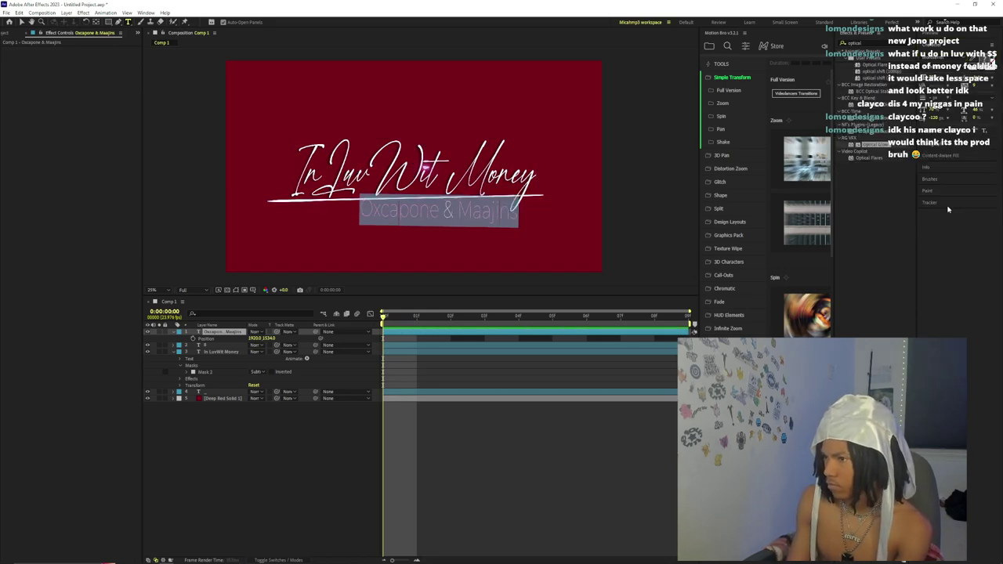
{"action": "left_click", "coordinate": [571, 214]}
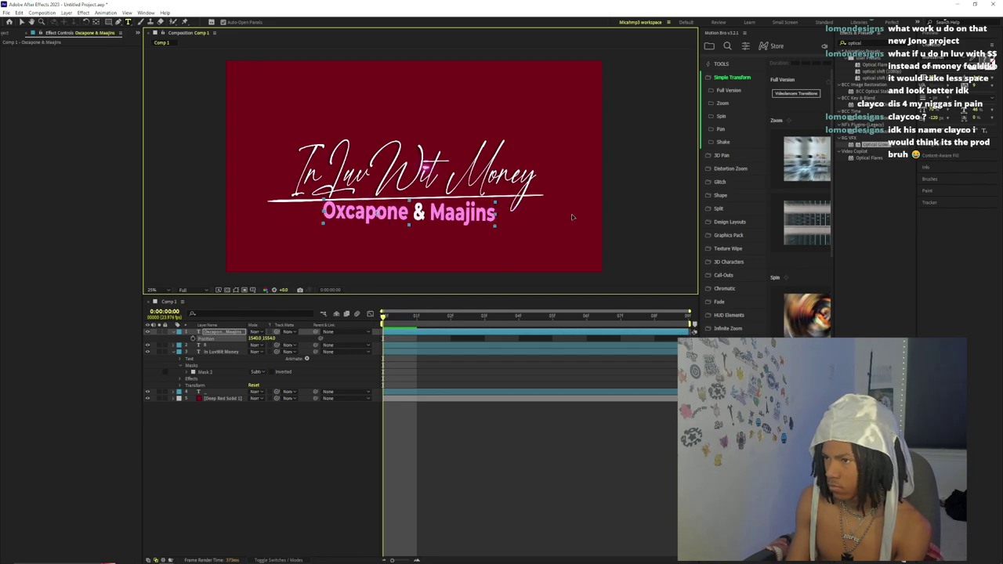
{"action": "left_click", "coordinate": [482, 401]}
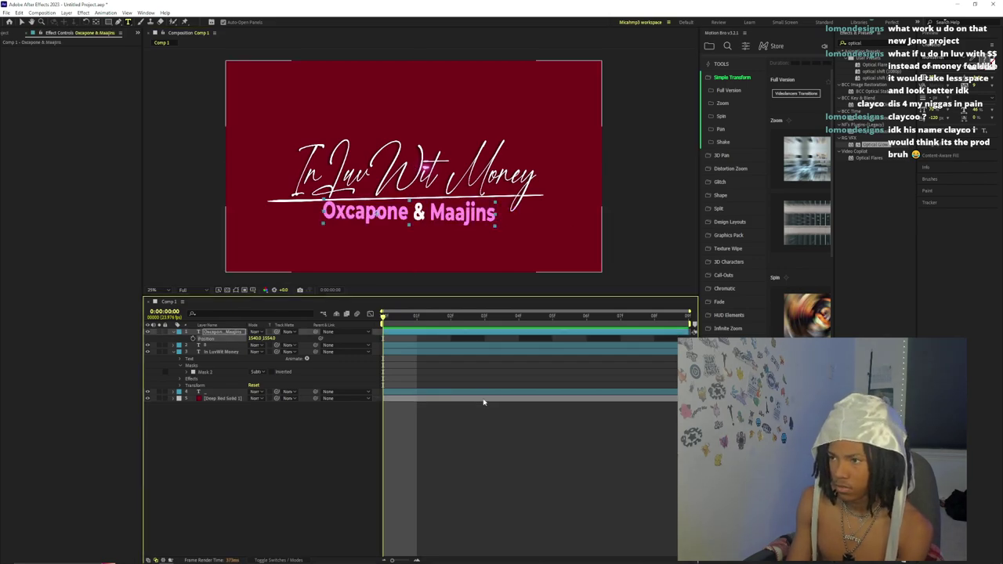
- Undo the artist line's font change, try deleting the line, and bring it back in script lettering beneath the underline
{"action": "key", "text": "ctrl+z"}
{"action": "left_click", "coordinate": [219, 334]}
{"action": "key", "text": "Delete"}
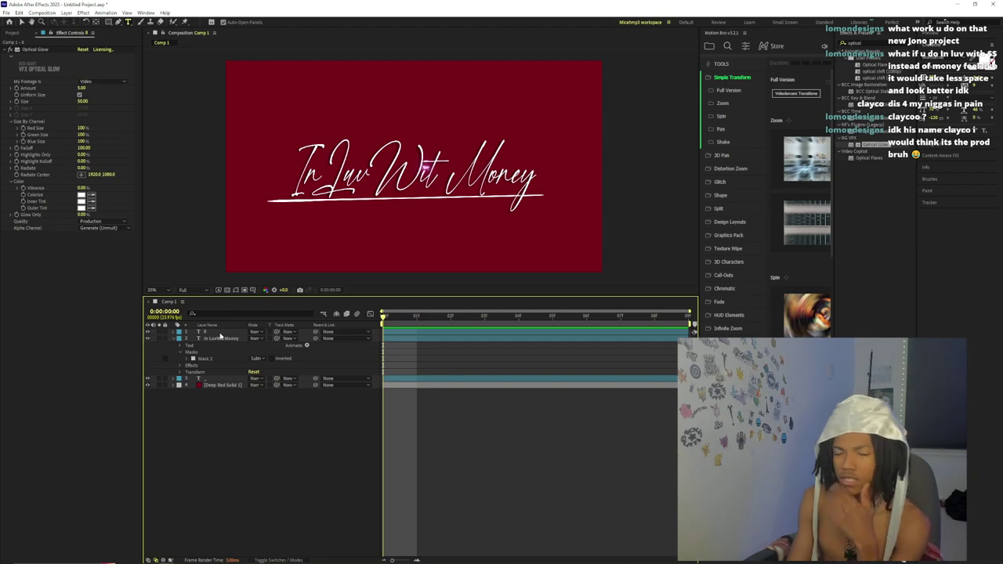
{"action": "left_click", "coordinate": [223, 337]}
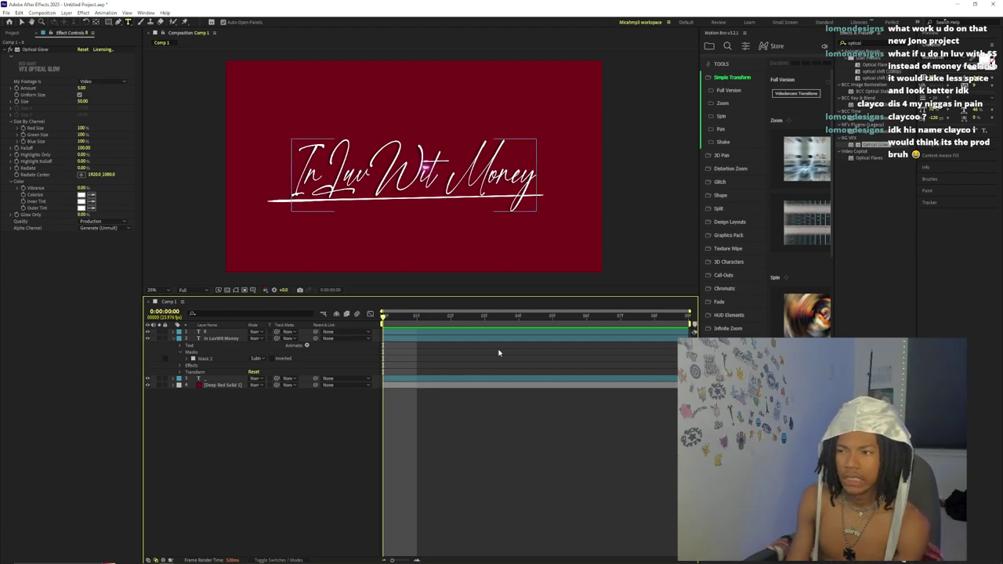
{"action": "key", "text": "ctrl+z"}
{"action": "key", "text": "ctrl+z"}
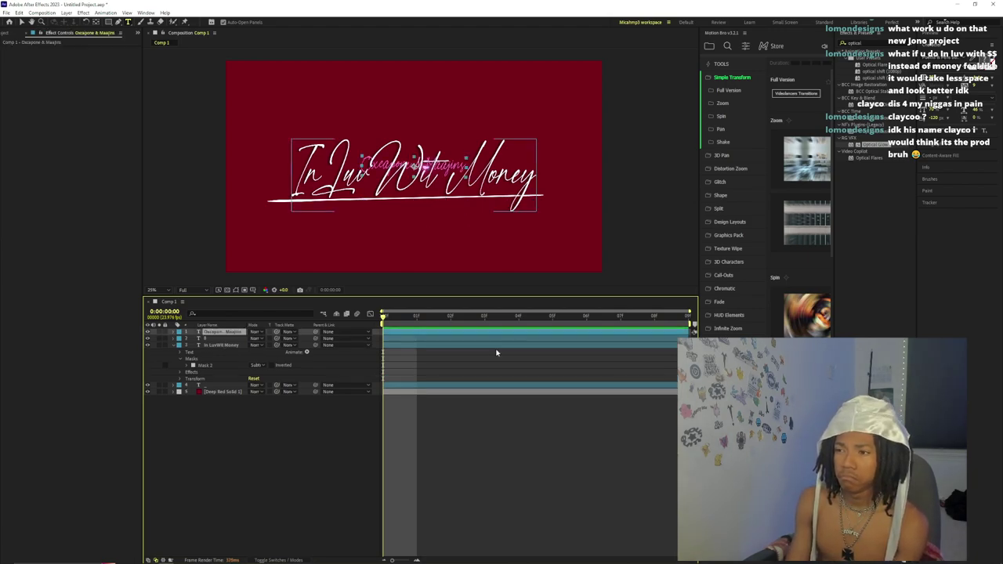
{"action": "key", "text": "ctrl+z"}
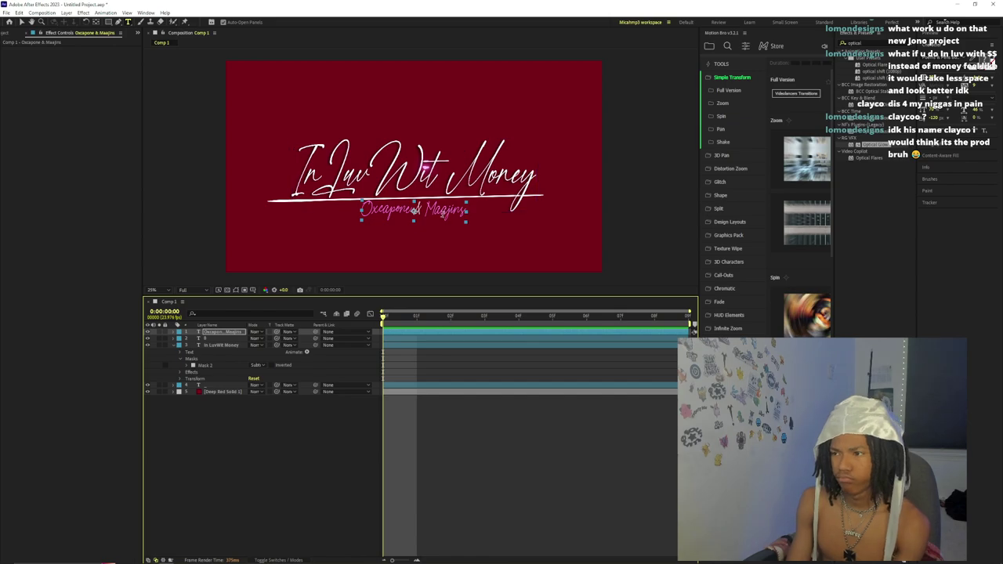
- Move the artist line back above the title and recolour all of its text white
{"action": "key", "text": "v"}
{"action": "left_click_drag", "start_coordinate": [439, 221], "coordinate": [418, 126]}
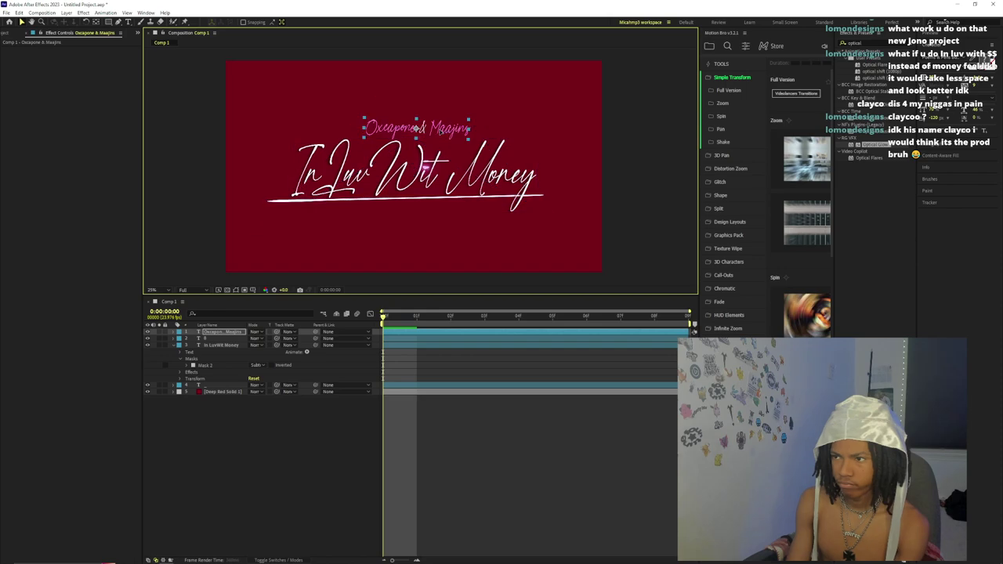
{"action": "key", "text": "period"}
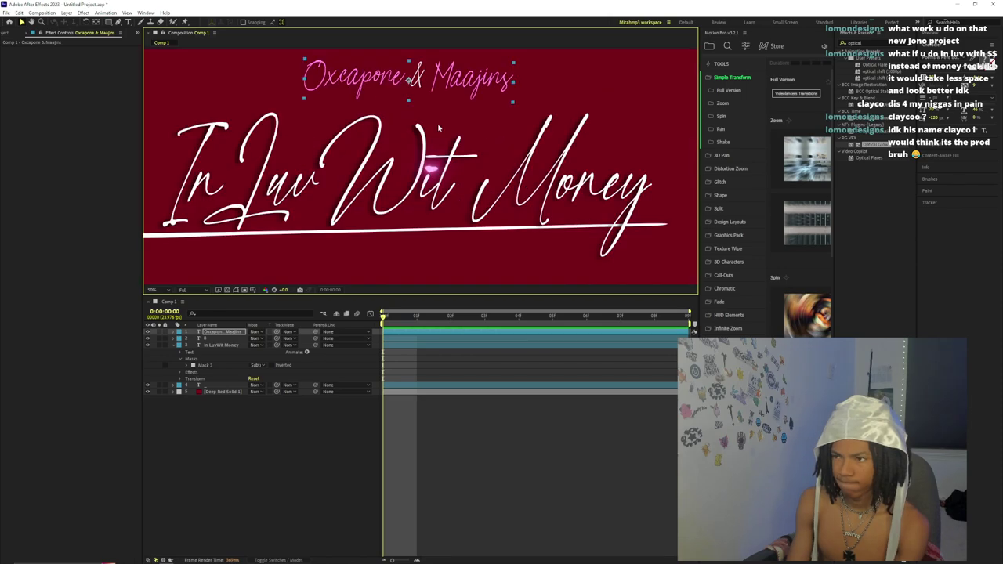
{"action": "double_click", "coordinate": [411, 333]}
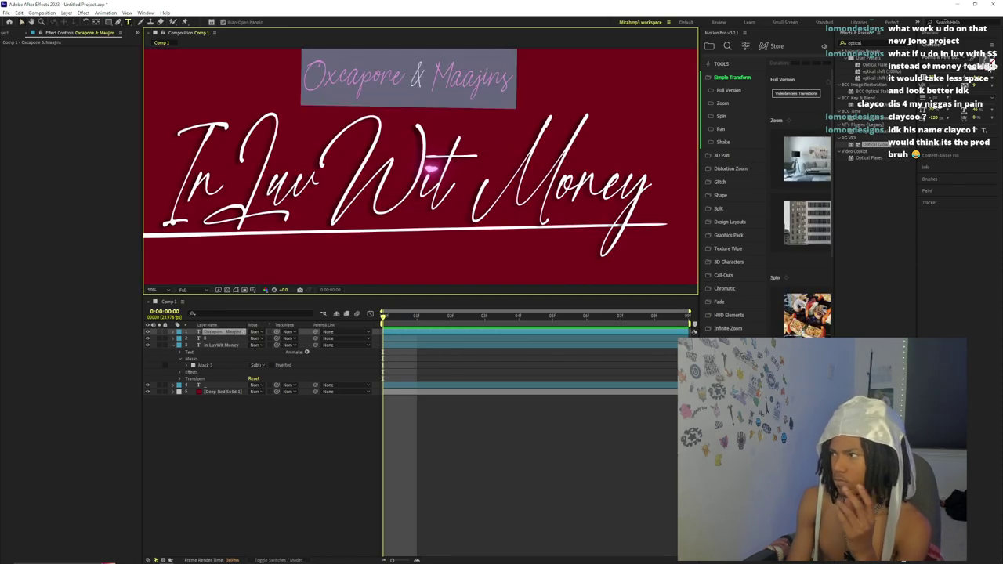
{"action": "left_click", "coordinate": [990, 63]}
{"action": "left_click", "coordinate": [432, 338]}
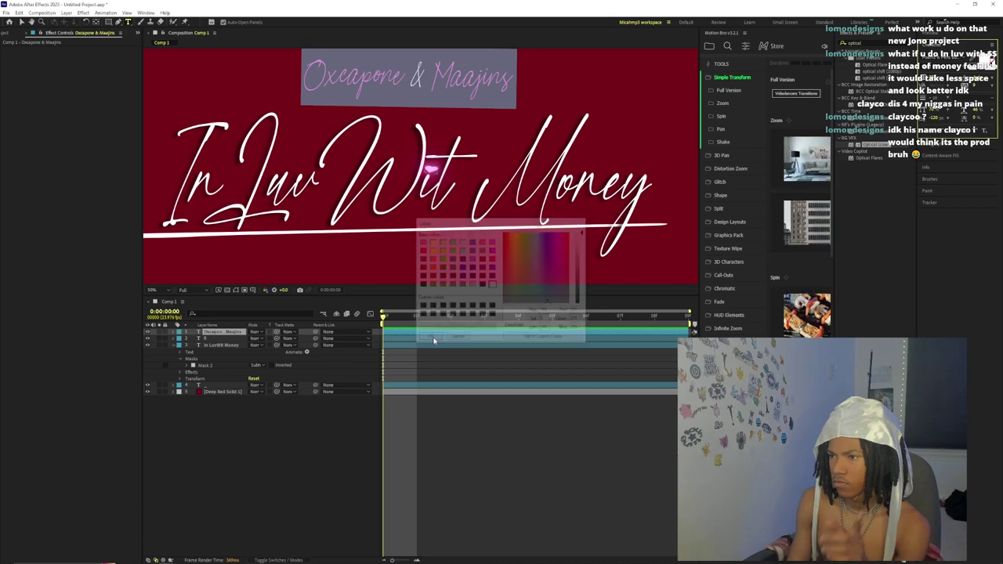
{"action": "left_click", "coordinate": [447, 356]}
{"action": "key", "text": "comma"}
{"action": "key", "text": "comma"}
{"action": "key", "text": "period"}
{"action": "key", "text": "period"}
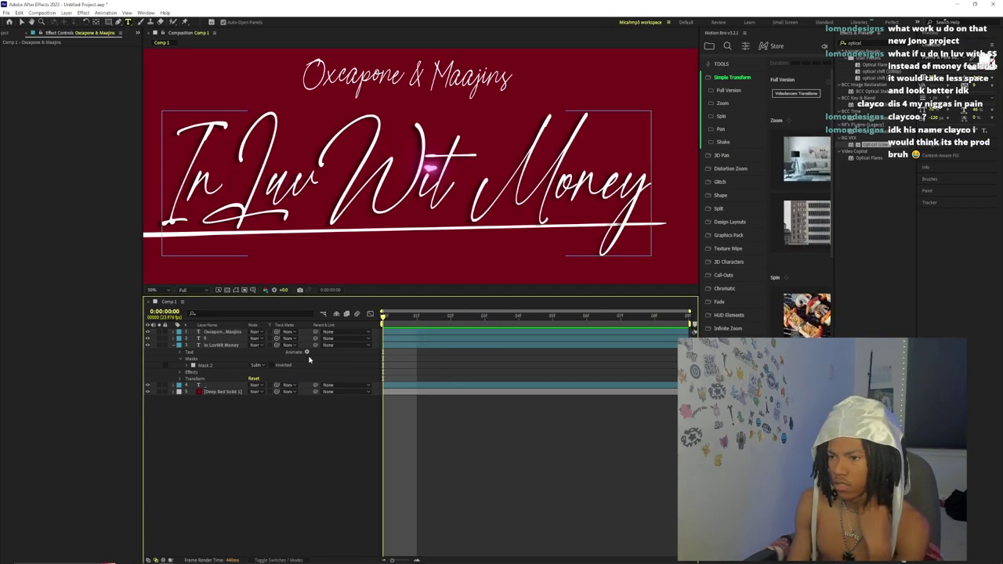
- Copy the title's drop shadow to the artist line and set the copy's softness to 50 and distance to 4
{"action": "left_click", "coordinate": [223, 345]}
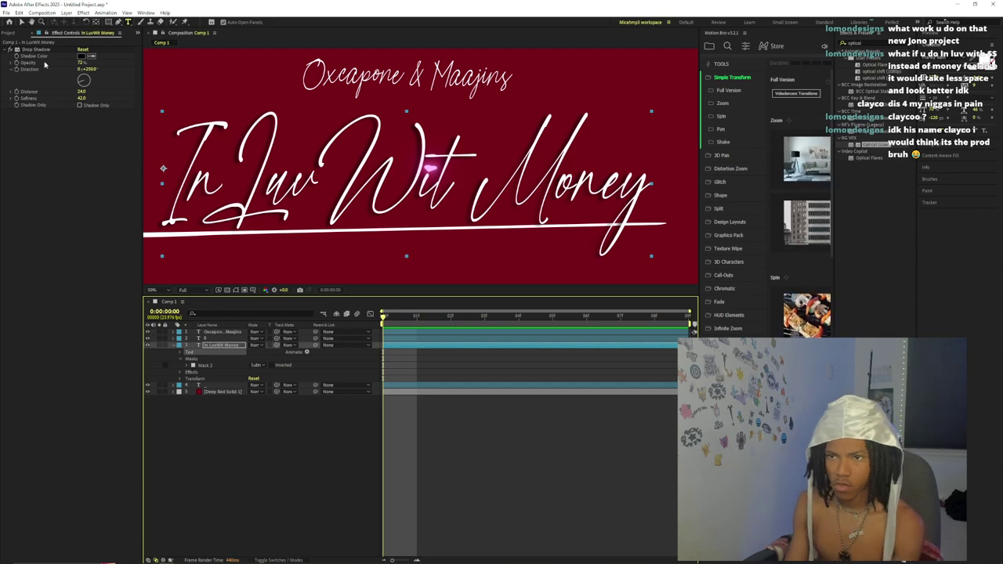
{"action": "left_click", "coordinate": [221, 332]}
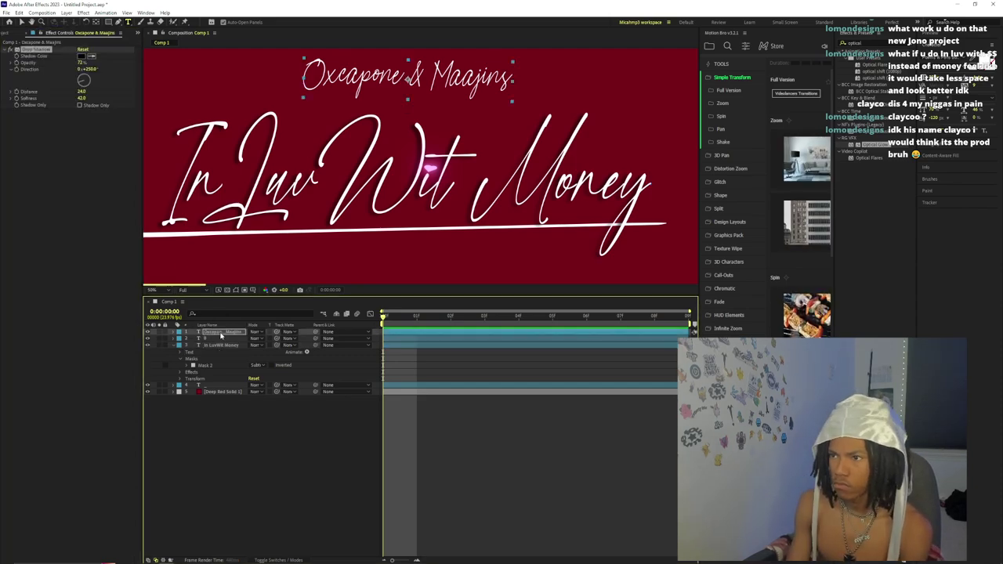
{"action": "left_click", "coordinate": [81, 63]}
{"action": "type", "text": "50"}
{"action": "key", "text": "Return"}
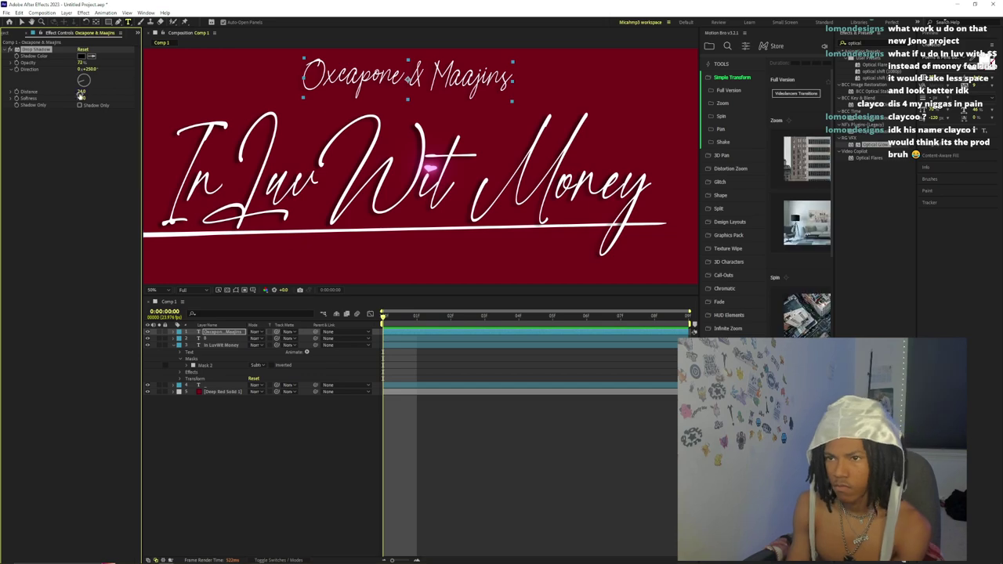
{"action": "key", "text": "ctrl+z"}
{"action": "left_click_drag", "start_coordinate": [79, 103], "coordinate": [85, 100]}
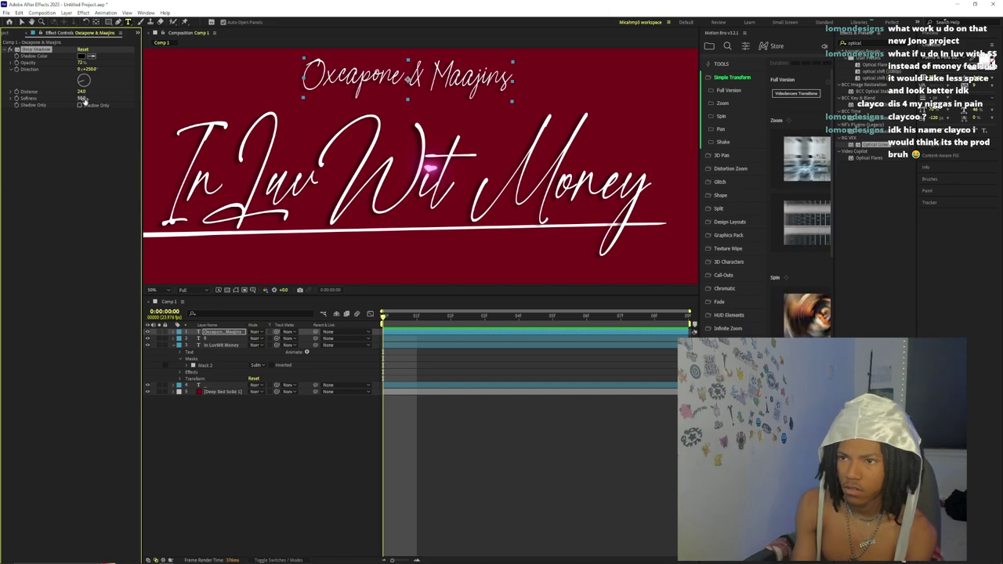
{"action": "left_click", "coordinate": [82, 93]}
{"action": "type", "text": "4"}
{"action": "key", "text": "Return"}
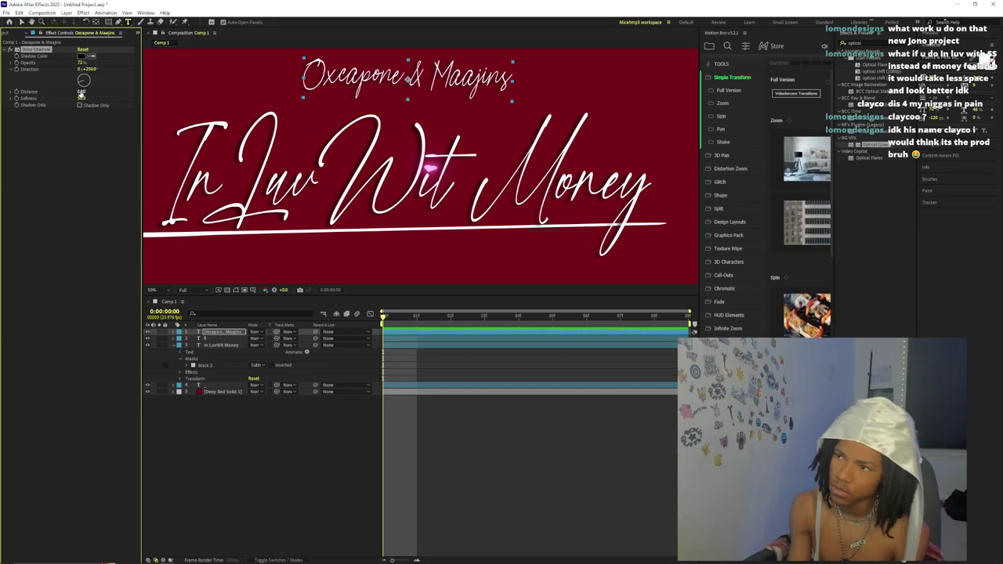
- Set the opacity of the "In Luv Wit Money" title's drop shadow to 60%
{"action": "left_click", "coordinate": [224, 346]}
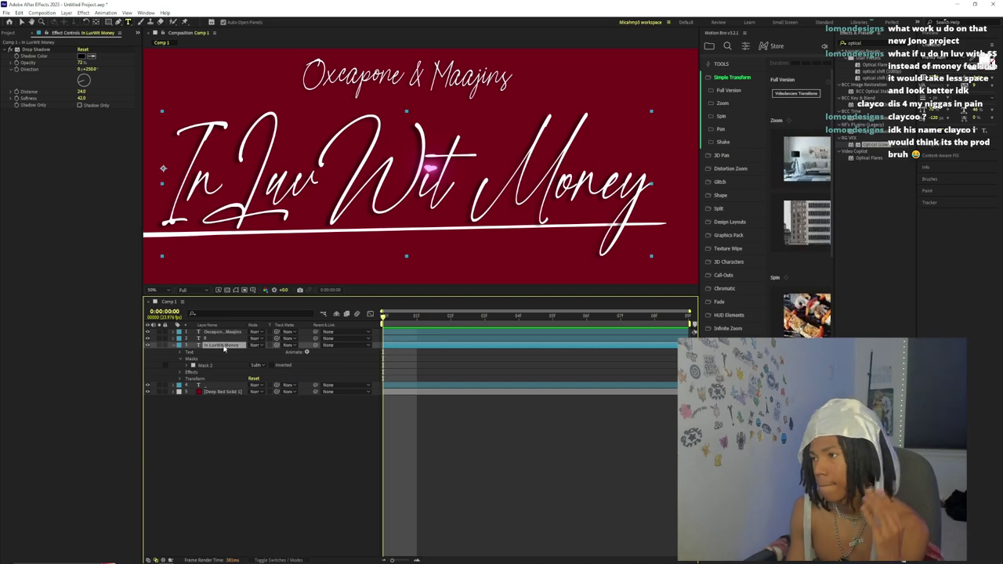
{"action": "left_click", "coordinate": [83, 98]}
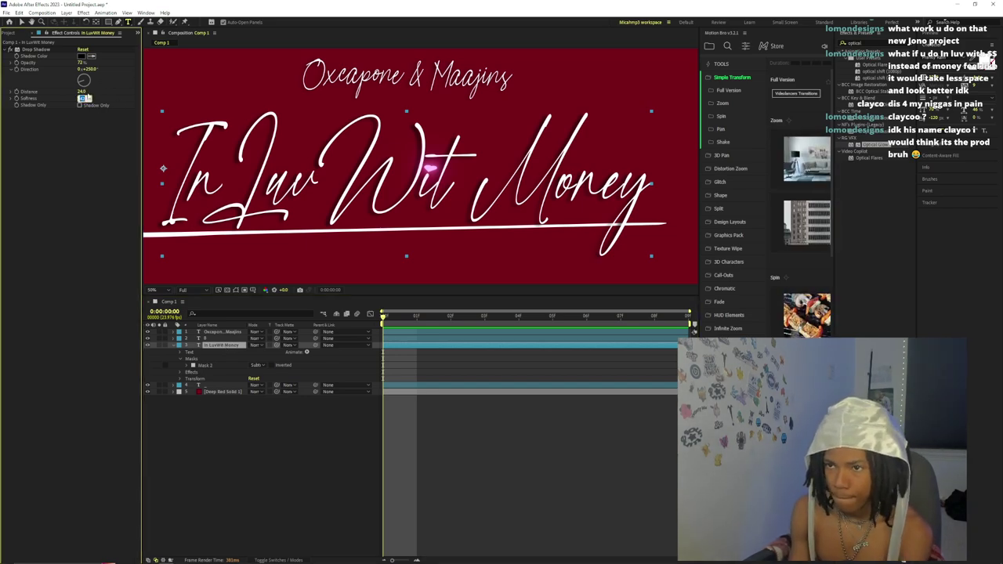
{"action": "left_click", "coordinate": [83, 62]}
{"action": "type", "text": "50"}
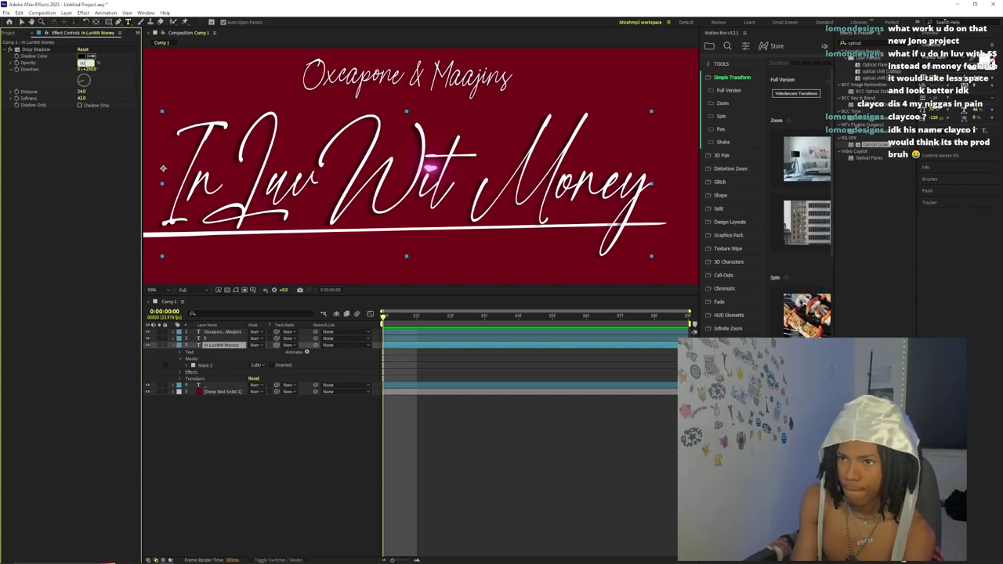
{"action": "key", "text": "Return"}
- Set the artist line's drop shadow to a distance of 14 and a softness of 40
{"action": "left_click", "coordinate": [222, 332]}
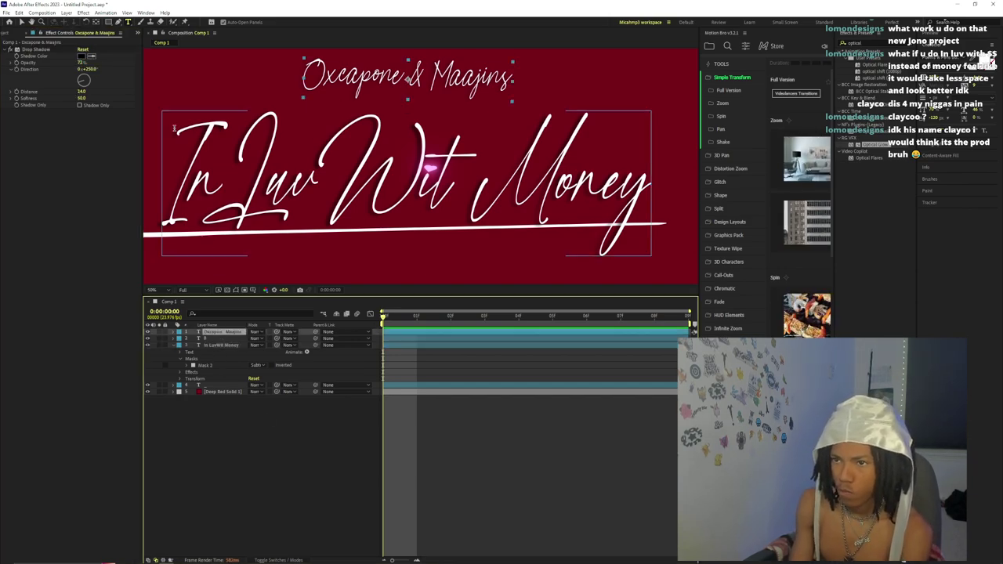
{"action": "left_click", "coordinate": [84, 99]}
{"action": "type", "text": "40"}
{"action": "key", "text": "Return"}
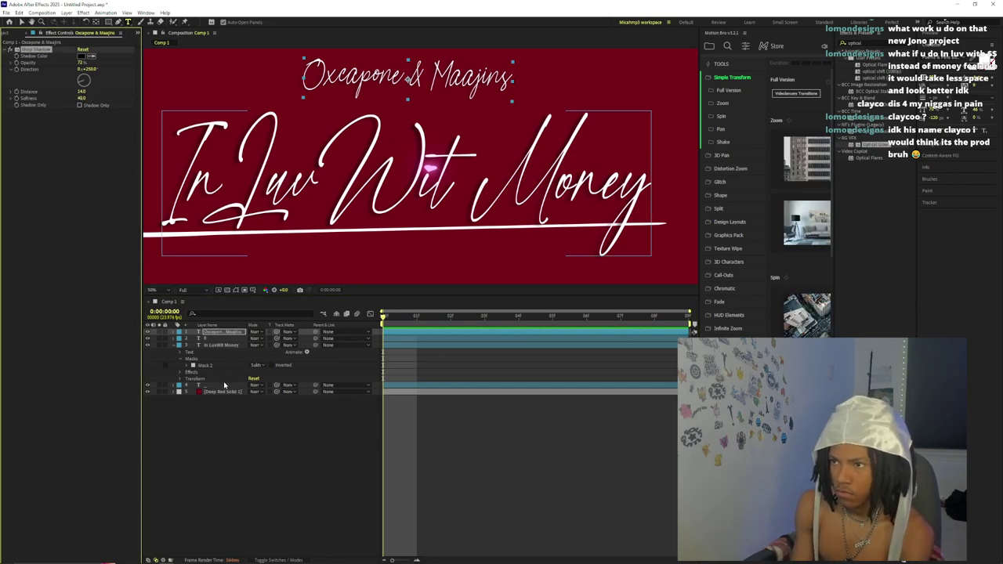
- Try a distance of 14 on the title's drop shadow, then restore it to 24 and check the composition
{"action": "left_click", "coordinate": [224, 346]}
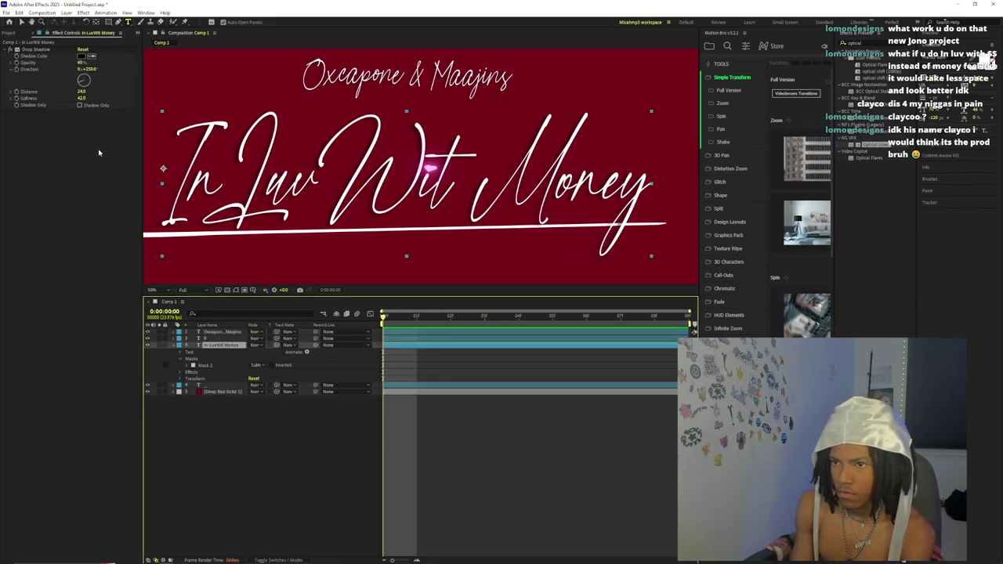
{"action": "left_click", "coordinate": [81, 93]}
{"action": "type", "text": "14"}
{"action": "key", "text": "Return"}
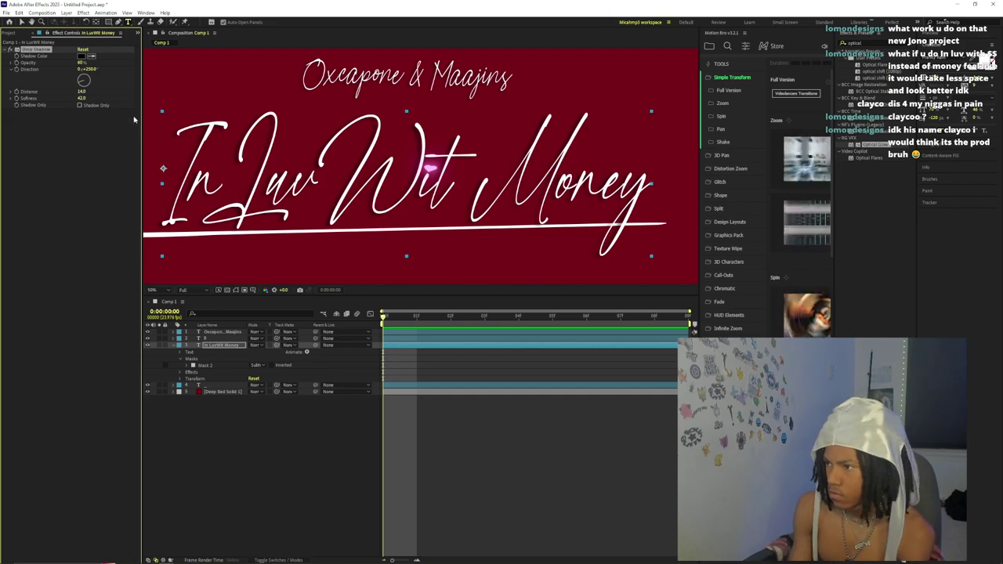
{"action": "left_click", "coordinate": [83, 93]}
{"action": "type", "text": "24"}
{"action": "key", "text": "Return"}
{"action": "left_click", "coordinate": [481, 317]}
{"action": "scroll", "coordinate": [388, 155], "scroll_direction": "down", "scroll_amount": 2}
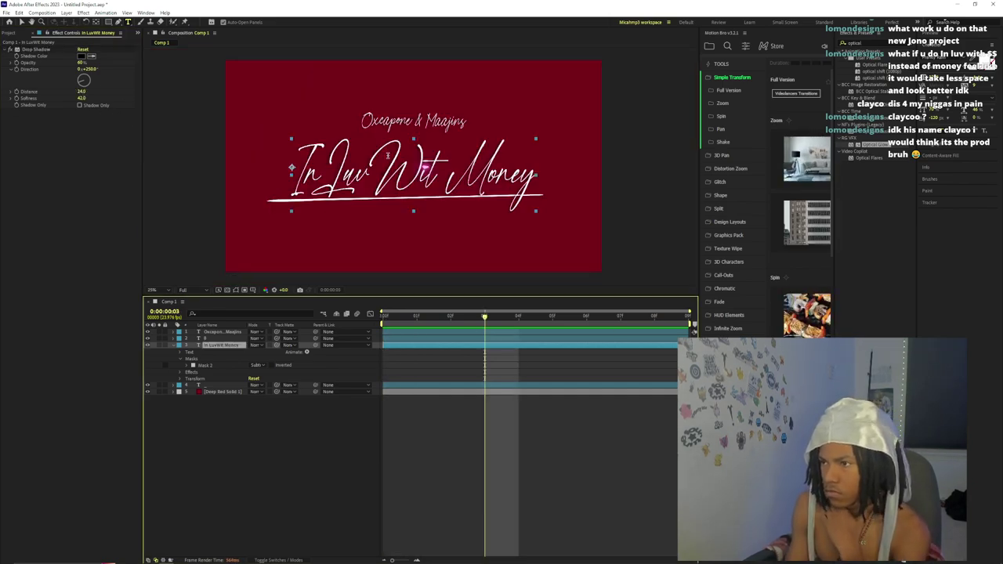
{"action": "left_click", "coordinate": [391, 317]}
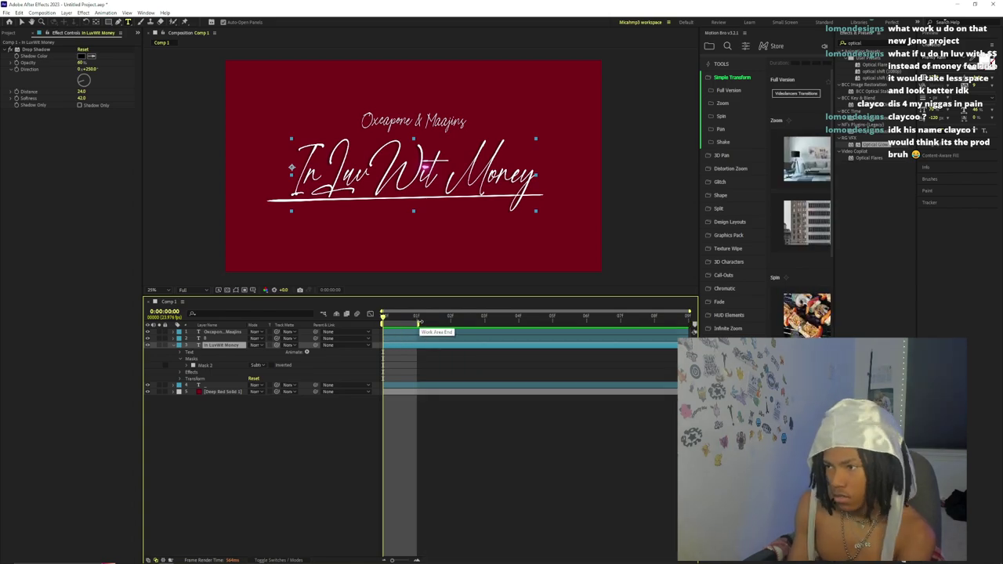
{"action": "scroll", "coordinate": [161, 144], "scroll_direction": "up", "scroll_amount": 2}
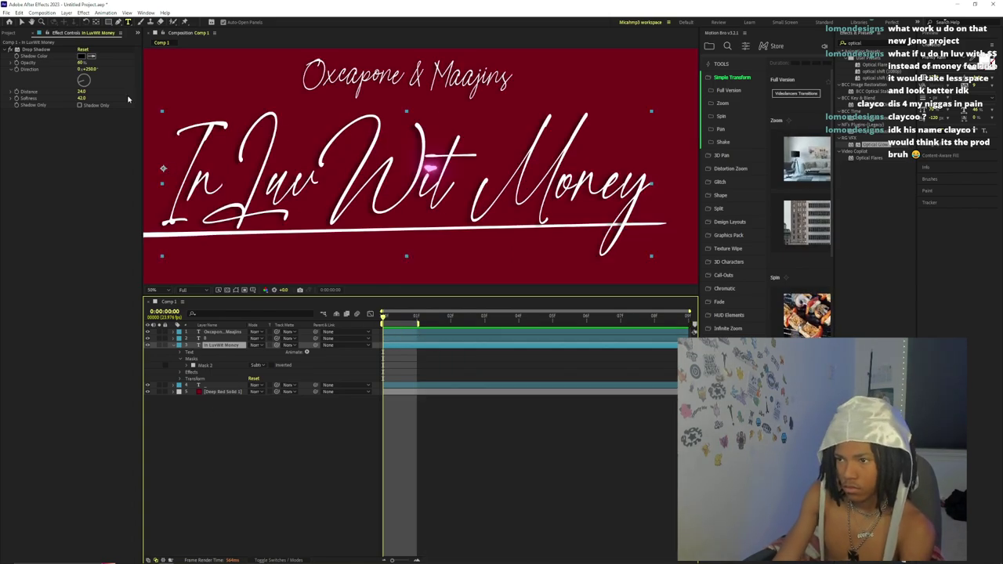
- Copy the title's drop shadow to the underline and set the copy's distance to 36 and direction to 238°
{"action": "left_click", "coordinate": [45, 53]}
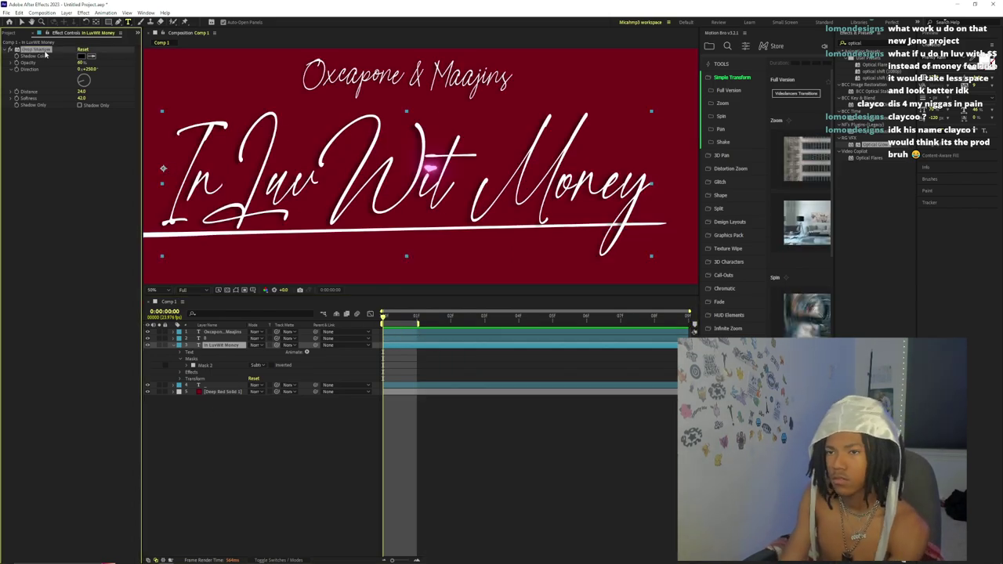
{"action": "left_click", "coordinate": [223, 385]}
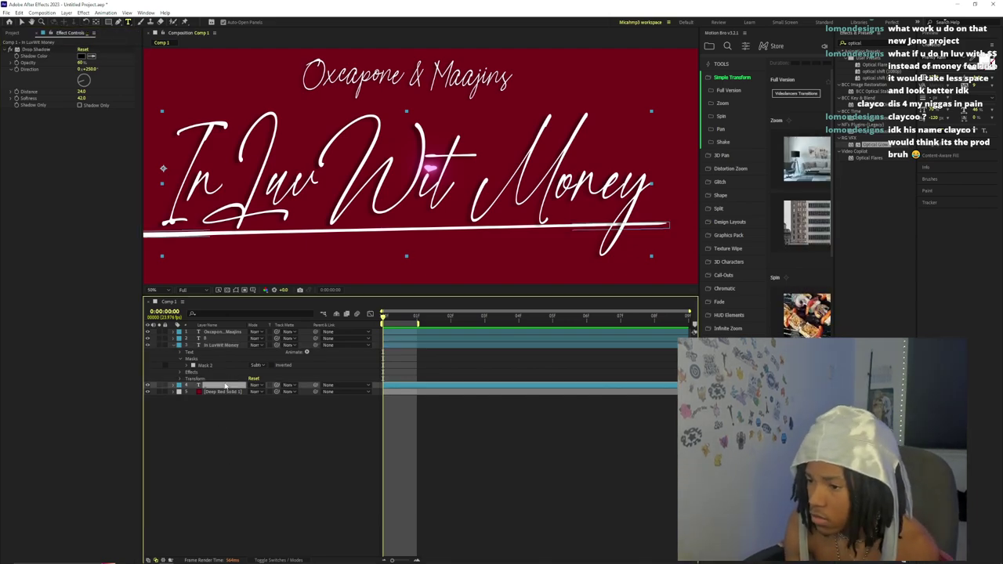
{"action": "key", "text": "v"}
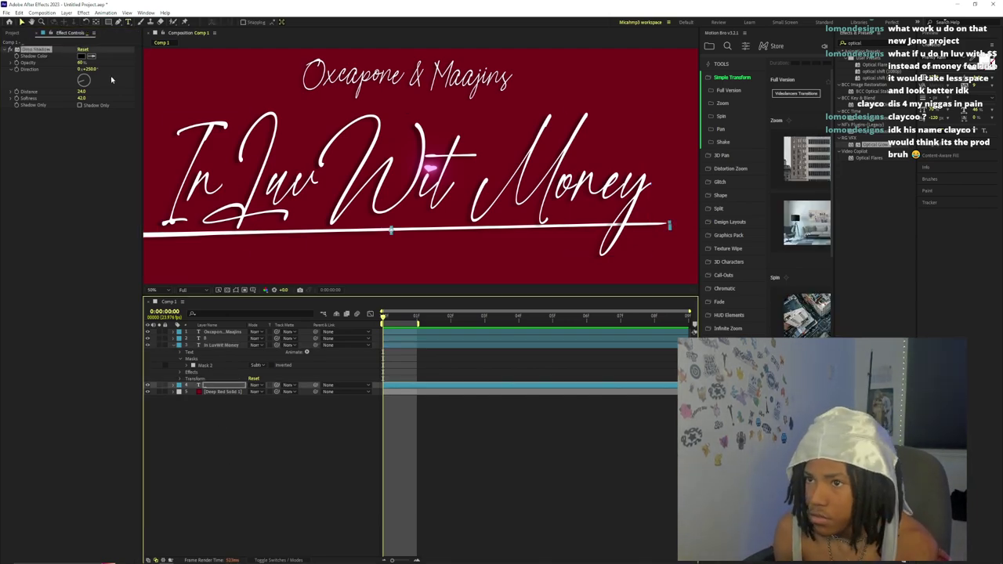
{"action": "left_click_drag", "start_coordinate": [80, 92], "coordinate": [75, 88]}
{"action": "scroll", "coordinate": [262, 115], "scroll_direction": "down", "scroll_amount": 2}
{"action": "scroll", "coordinate": [262, 115], "scroll_direction": "up", "scroll_amount": 2}
{"action": "scroll", "coordinate": [263, 116], "scroll_direction": "down", "scroll_amount": 2}
{"action": "scroll", "coordinate": [308, 164], "scroll_direction": "up", "scroll_amount": 1}
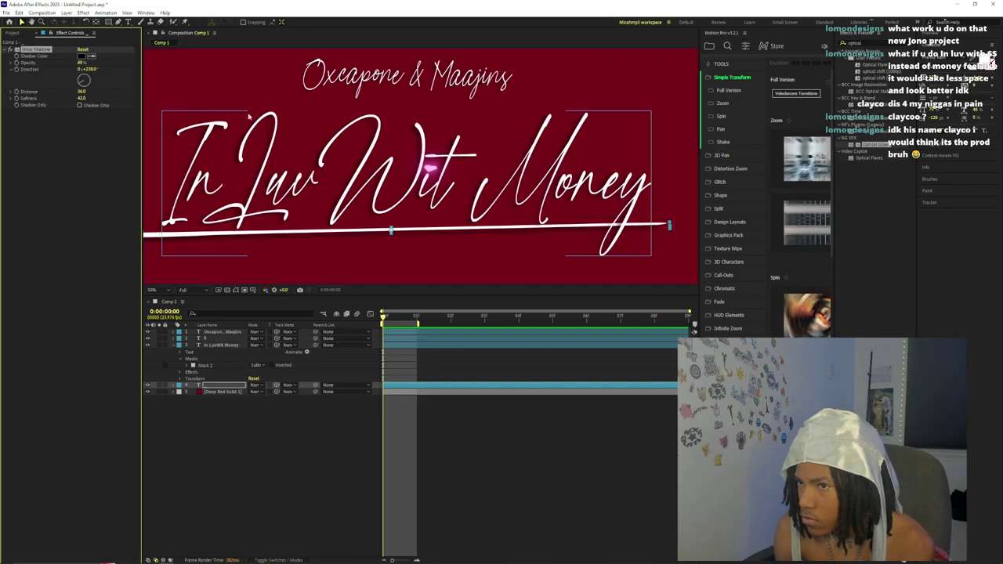
{"action": "scroll", "coordinate": [365, 209], "scroll_direction": "down", "scroll_amount": 1}
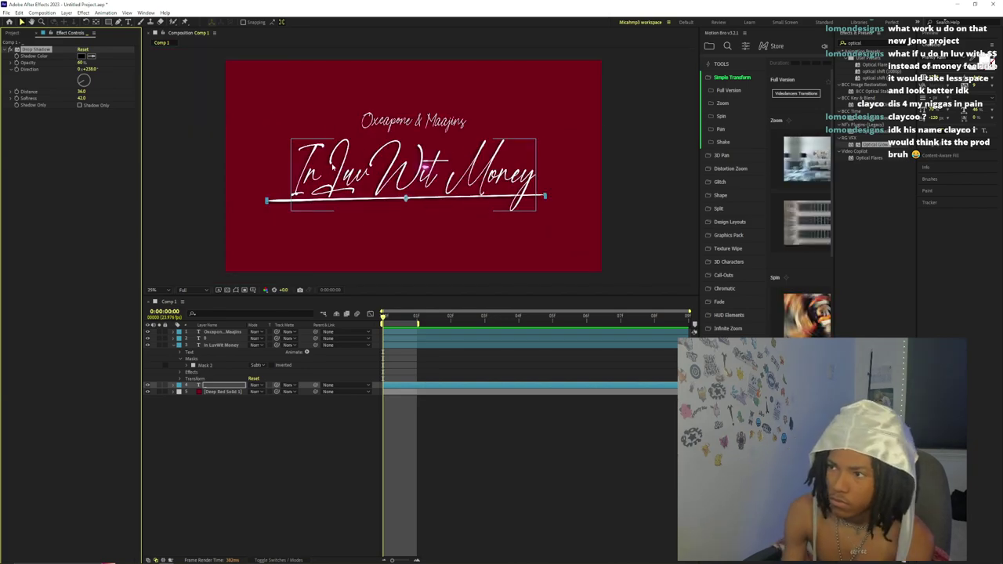
- Recolour the "In Luv Wit Money" title text pale yellow
{"action": "double_click", "coordinate": [225, 345]}
{"action": "left_click", "coordinate": [984, 60]}
{"action": "left_click", "coordinate": [515, 233]}
{"action": "left_click_drag", "start_coordinate": [581, 252], "coordinate": [584, 243]}
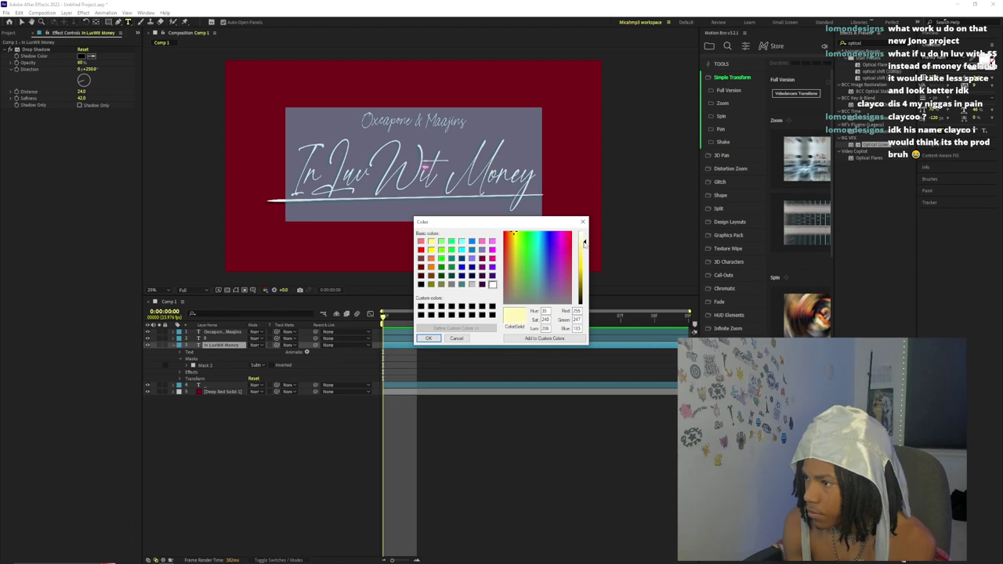
{"action": "left_click", "coordinate": [465, 338]}
{"action": "key", "text": "period"}
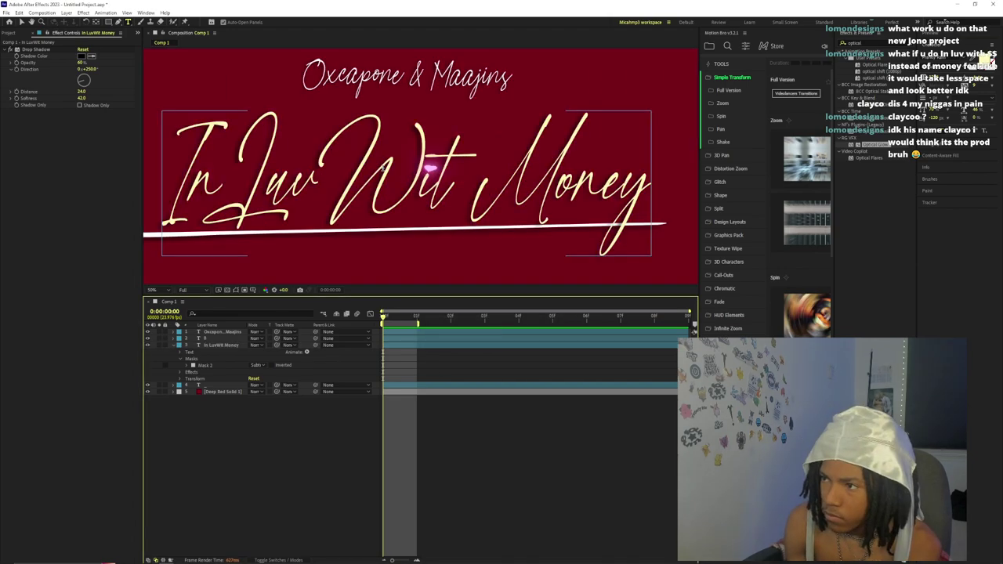
- Recolour the underline by sampling the title's pale yellow
{"action": "left_click", "coordinate": [209, 345]}
{"action": "double_click", "coordinate": [217, 385]}
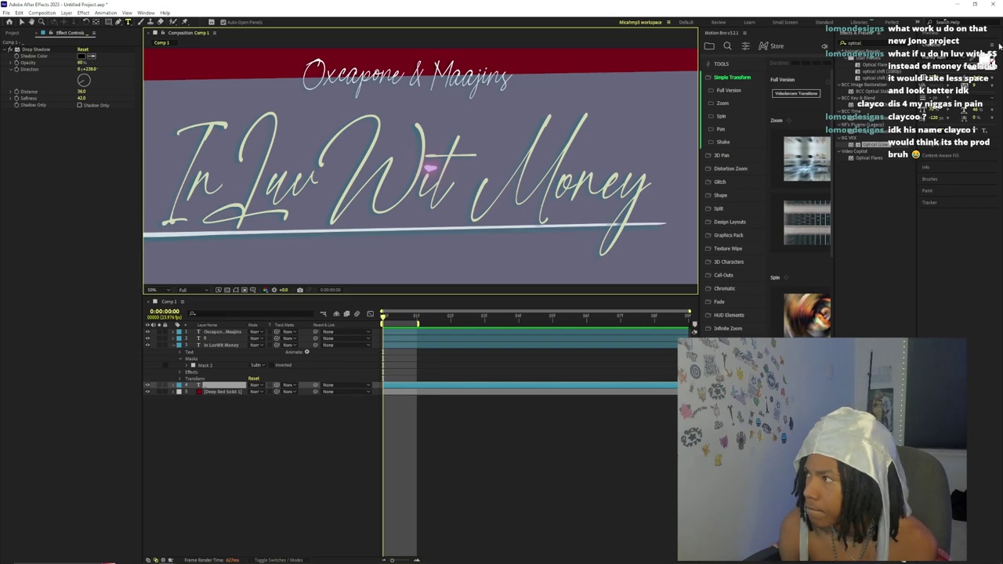
{"action": "left_click", "coordinate": [468, 368]}
{"action": "left_click", "coordinate": [435, 384]}
{"action": "left_click", "coordinate": [972, 59]}
{"action": "left_click", "coordinate": [564, 181]}
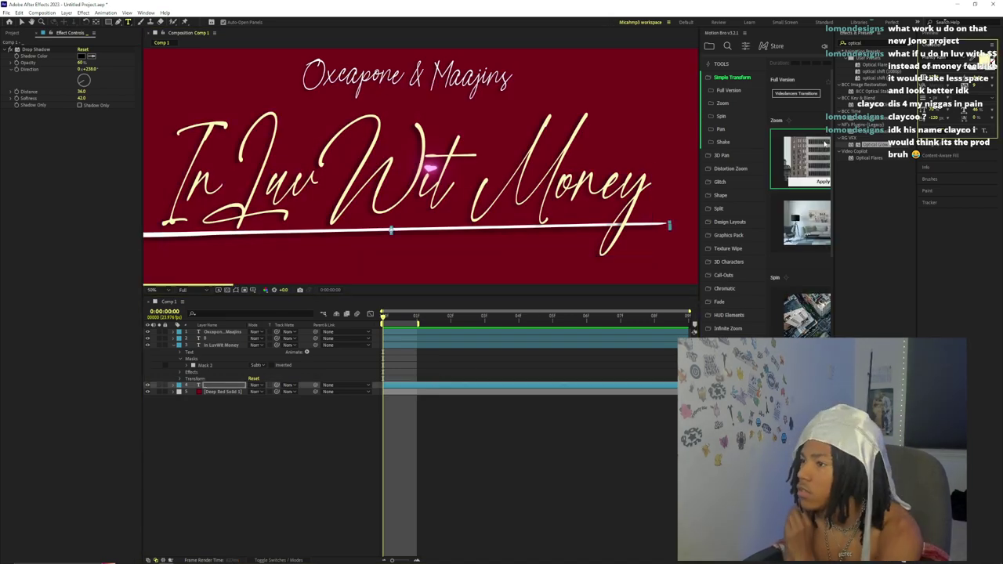
- Give the artist line the same pale yellow as the title
{"action": "left_click", "coordinate": [217, 333]}
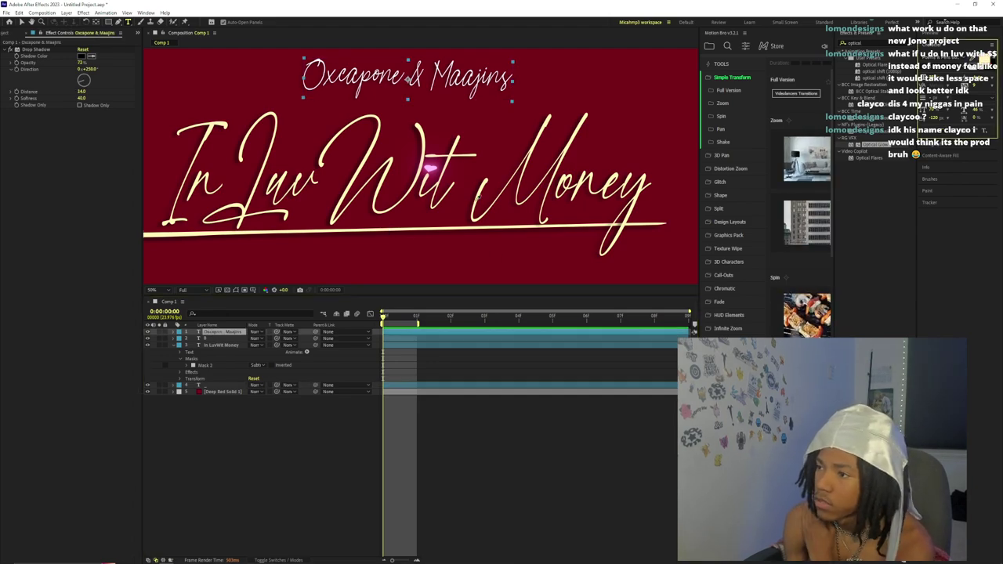
{"action": "left_click", "coordinate": [472, 365]}
{"action": "scroll", "coordinate": [423, 231], "scroll_direction": "down", "scroll_amount": 2}
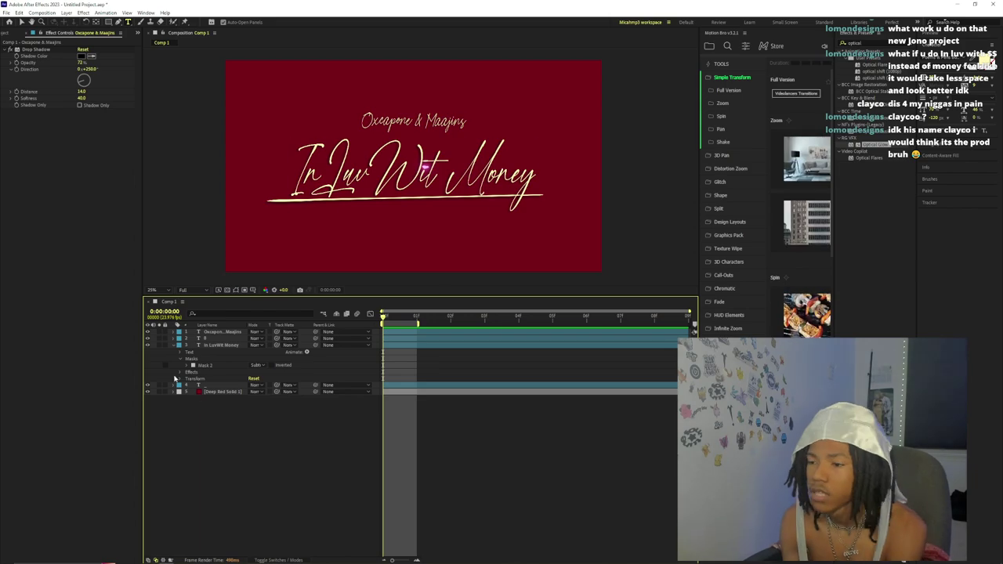
- Hide the deep red background solid and check the lettering without it
{"action": "left_click", "coordinate": [148, 393]}
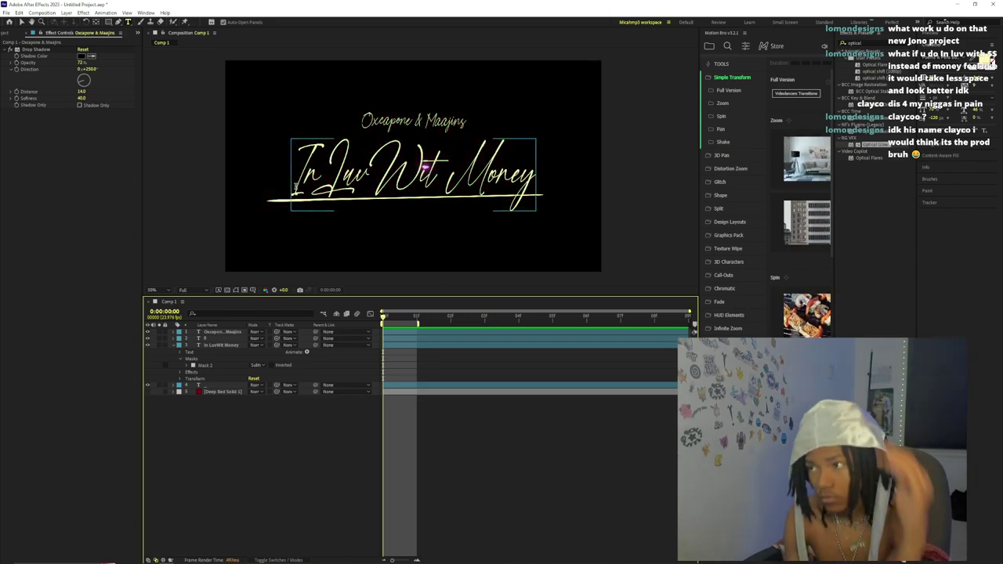
{"action": "scroll", "coordinate": [297, 183], "scroll_direction": "up", "scroll_amount": 3}
{"action": "scroll", "coordinate": [297, 184], "scroll_direction": "down", "scroll_amount": 3}
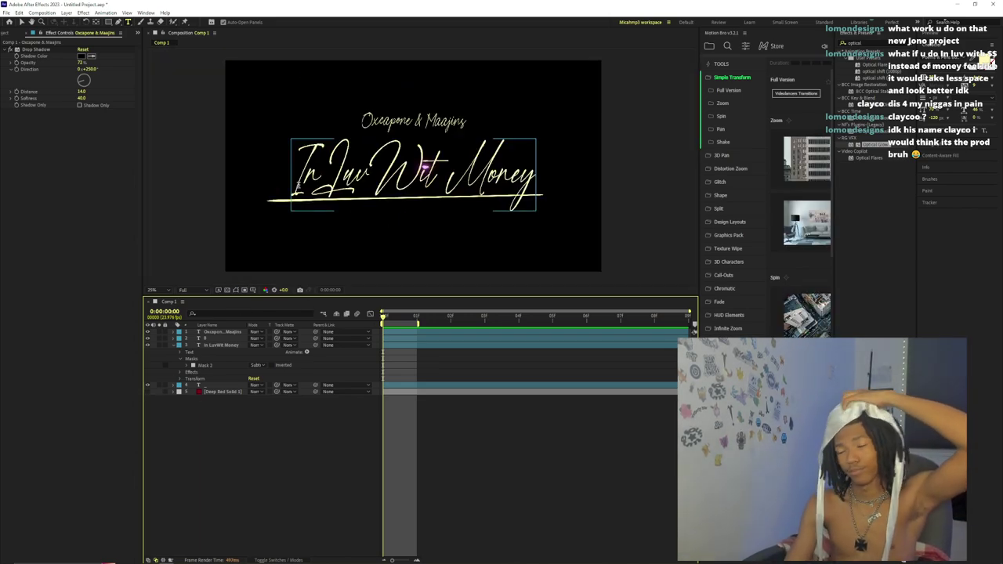
{"action": "scroll", "coordinate": [298, 186], "scroll_direction": "up", "scroll_amount": 2}
{"action": "left_click", "coordinate": [222, 339]}
{"action": "left_click", "coordinate": [222, 346]}
{"action": "left_click", "coordinate": [222, 340]}
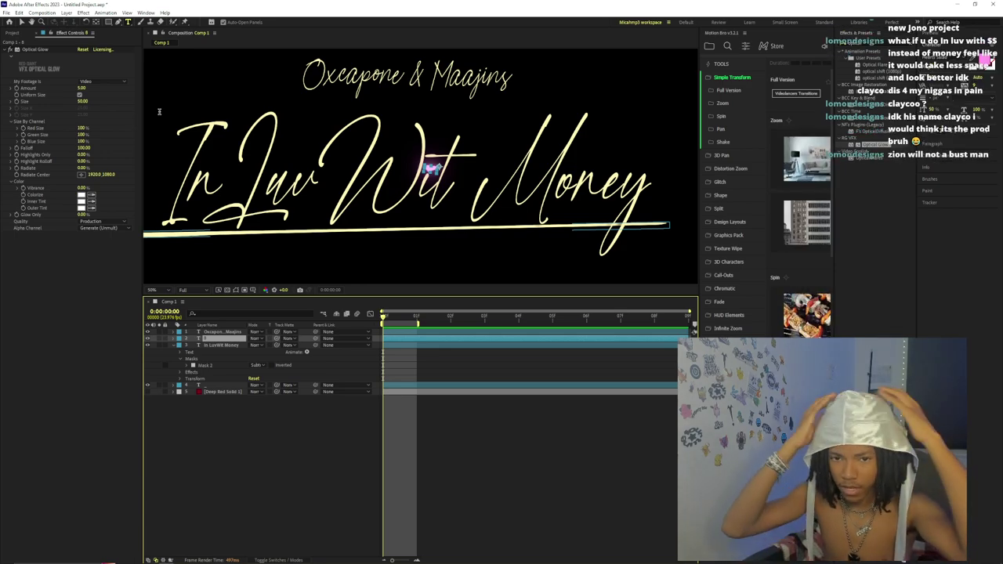
{"action": "left_click", "coordinate": [405, 144]}
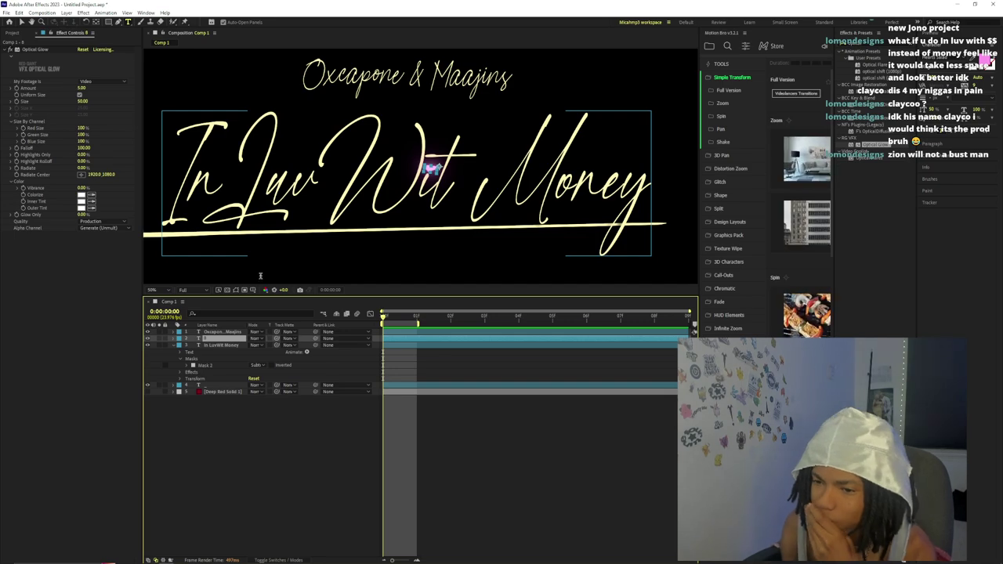
{"action": "left_click", "coordinate": [207, 262]}
{"action": "left_click", "coordinate": [39, 33]}
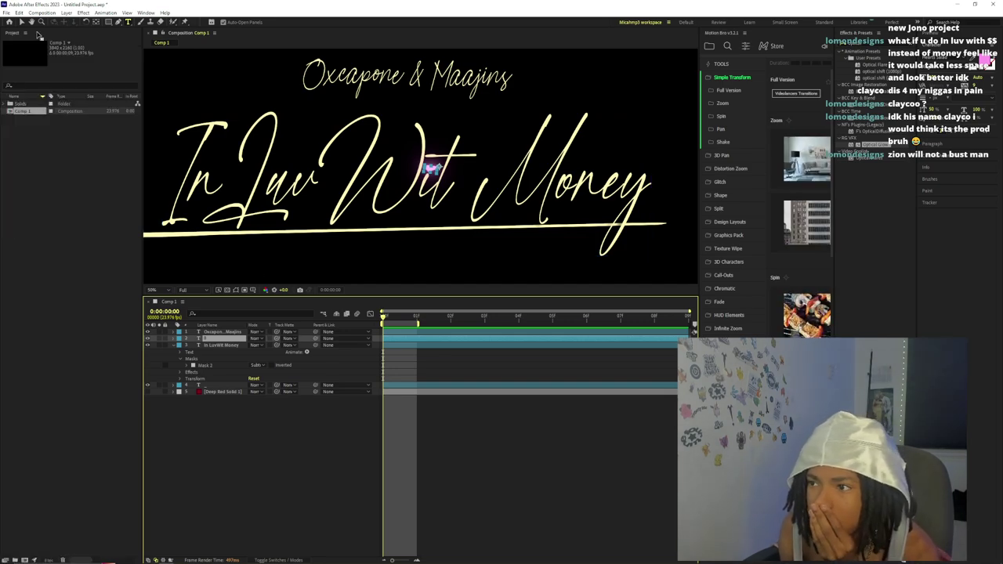
{"action": "left_click", "coordinate": [427, 363]}
{"action": "scroll", "coordinate": [398, 218], "scroll_direction": "down", "scroll_amount": 2}
{"action": "scroll", "coordinate": [399, 216], "scroll_direction": "up", "scroll_amount": 3}
{"action": "scroll", "coordinate": [398, 217], "scroll_direction": "down", "scroll_amount": 2}
- Expand the title layer's mask and effects and delete its Drop Shadow effect
{"action": "left_click", "coordinate": [220, 345]}
{"action": "left_click", "coordinate": [214, 339]}
{"action": "left_click", "coordinate": [173, 339]}
{"action": "left_click", "coordinate": [173, 339]}
{"action": "left_click", "coordinate": [187, 365]}
{"action": "left_click", "coordinate": [221, 378]}
{"action": "left_click", "coordinate": [191, 400]}
{"action": "left_click", "coordinate": [181, 400]}
{"action": "left_click", "coordinate": [218, 406]}
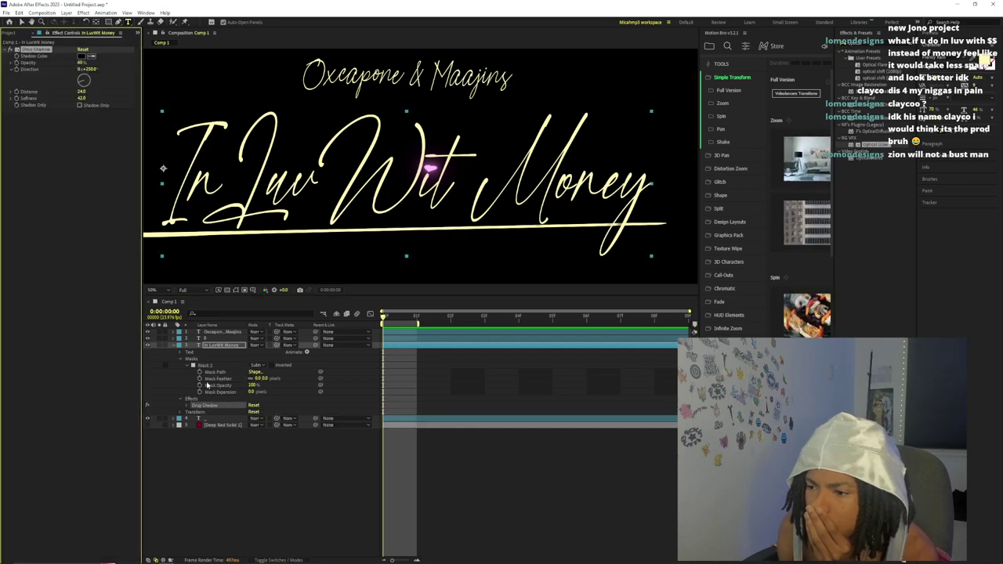
{"action": "key", "text": "Delete"}
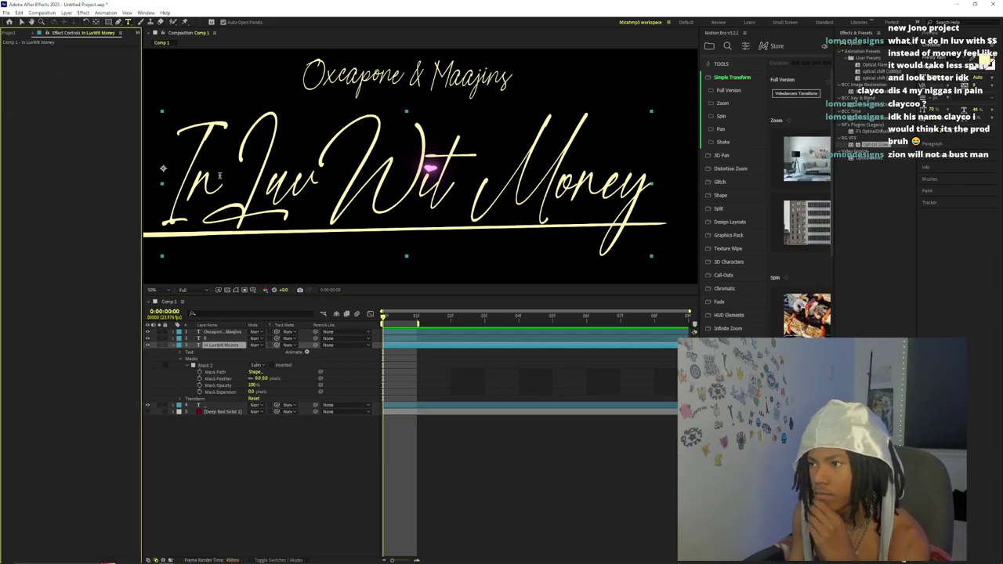
{"action": "left_click", "coordinate": [6, 13]}
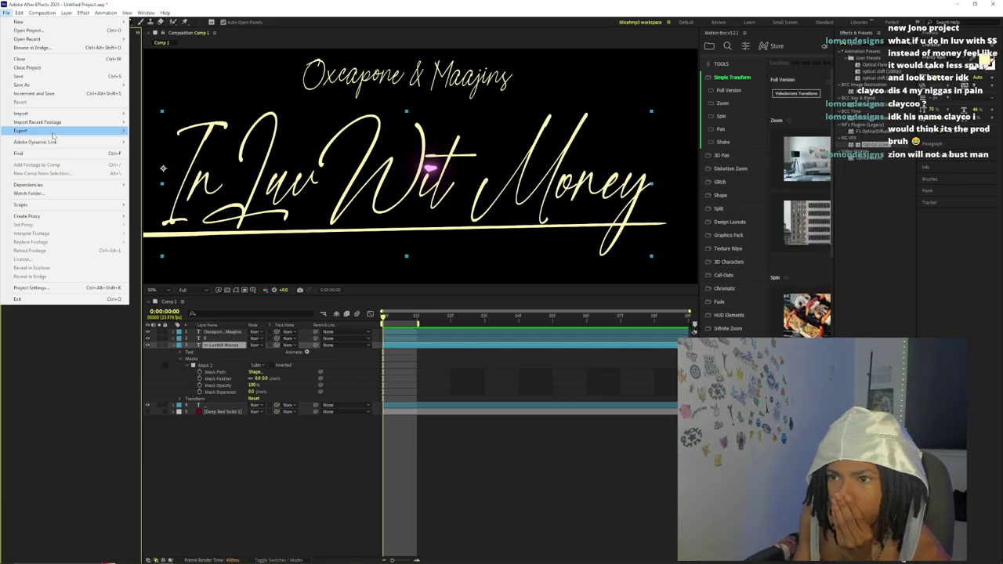
{"action": "left_click", "coordinate": [428, 301]}
{"action": "left_click", "coordinate": [209, 374]}
{"action": "left_click", "coordinate": [190, 359]}
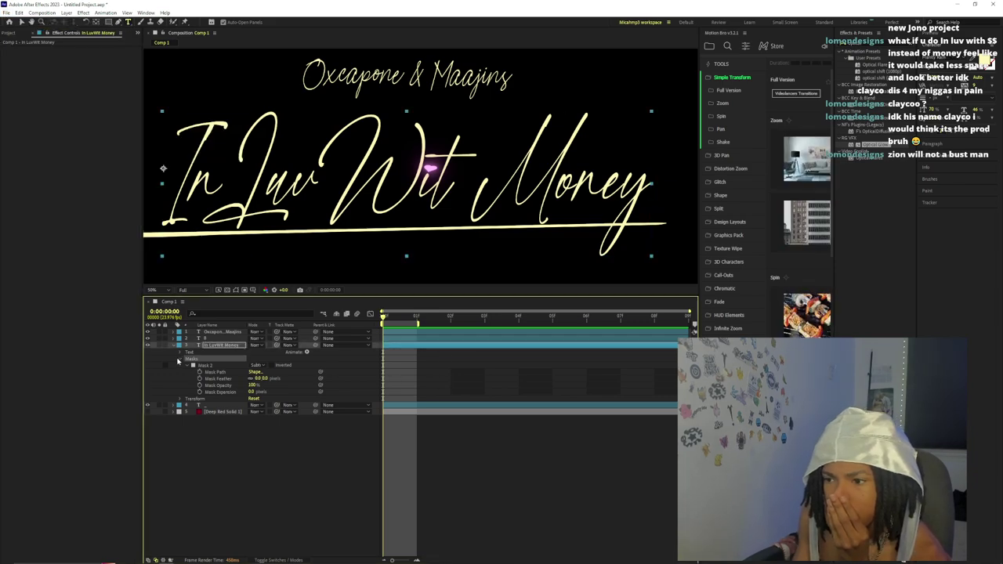
{"action": "left_click", "coordinate": [180, 353]}
- Set the Optical Glow amount on the heart layer to 3
{"action": "scroll", "coordinate": [413, 218], "scroll_direction": "up", "scroll_amount": 1}
{"action": "left_click", "coordinate": [220, 337]}
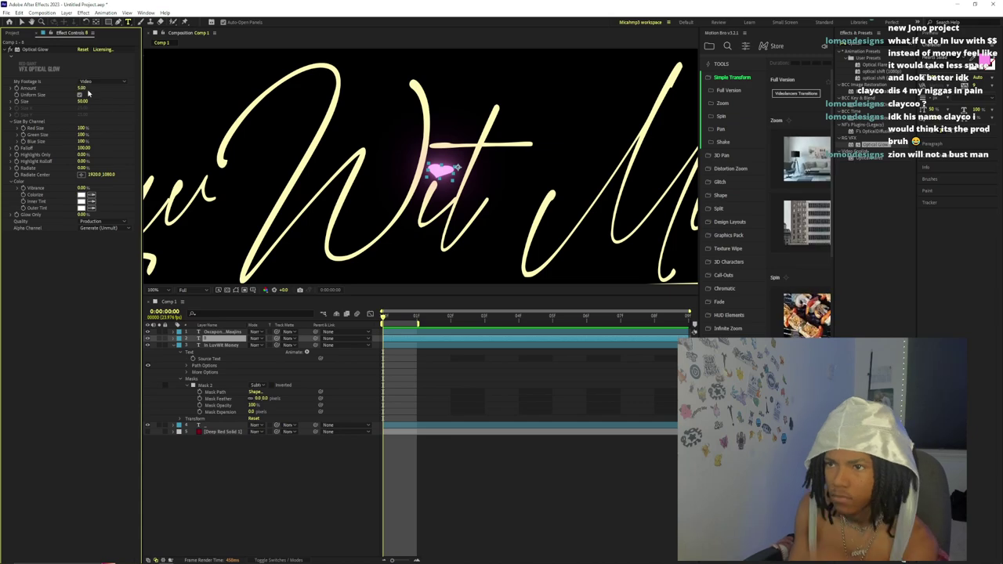
{"action": "left_click", "coordinate": [83, 89]}
{"action": "type", "text": "3"}
{"action": "key", "text": "Return"}
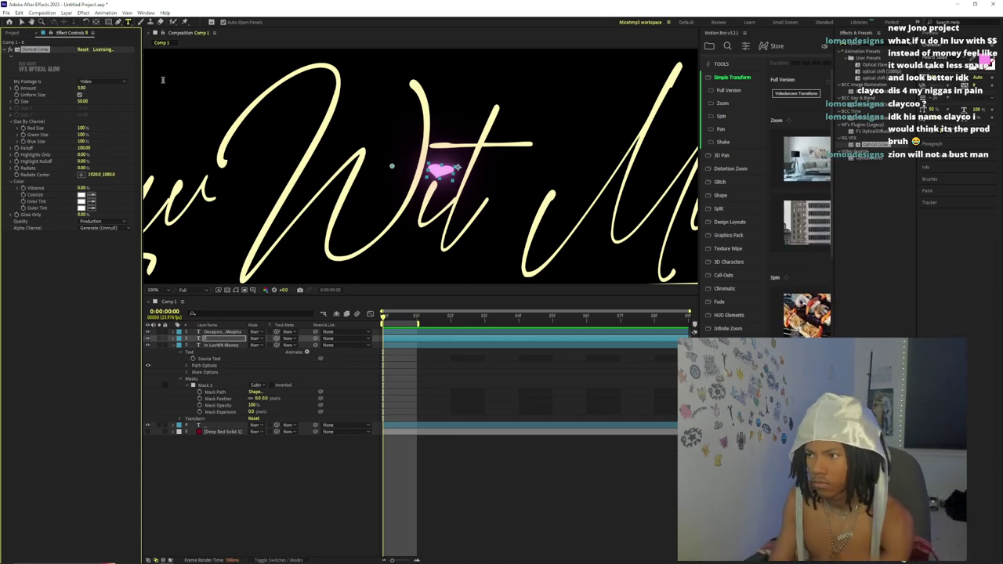
{"action": "left_click", "coordinate": [464, 371]}
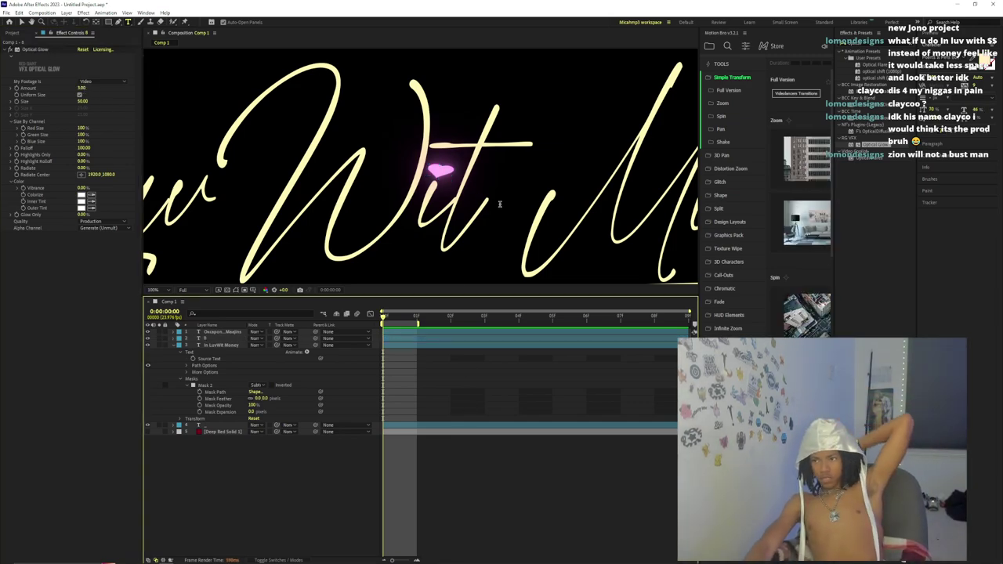
- Send Comp 1 to the Adobe Media Encoder queue and switch to Media Encoder
{"action": "key", "text": "comma"}
{"action": "scroll", "coordinate": [493, 206], "scroll_direction": "down", "scroll_amount": 2}
{"action": "scroll", "coordinate": [476, 206], "scroll_direction": "up", "scroll_amount": 2}
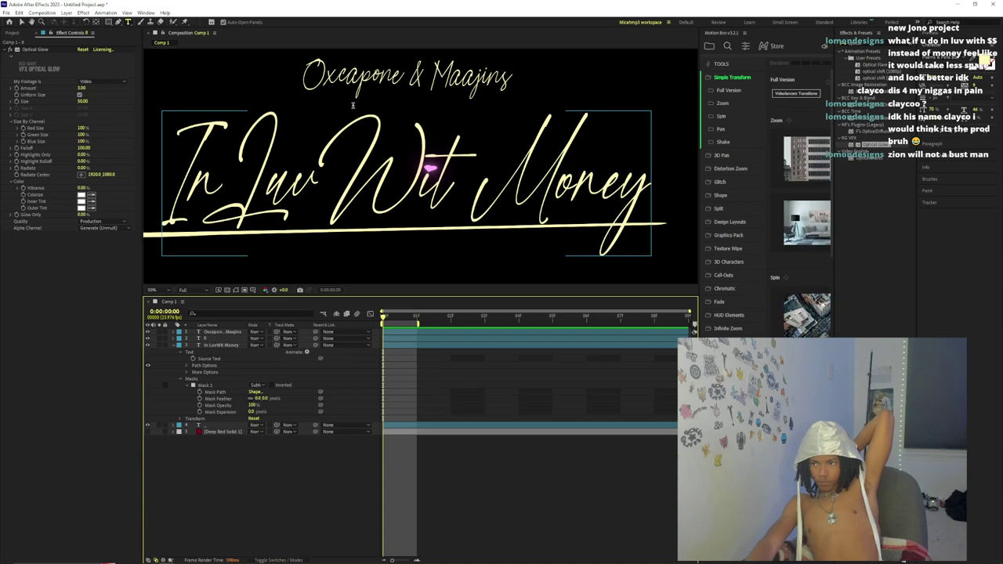
{"action": "left_click", "coordinate": [7, 13]}
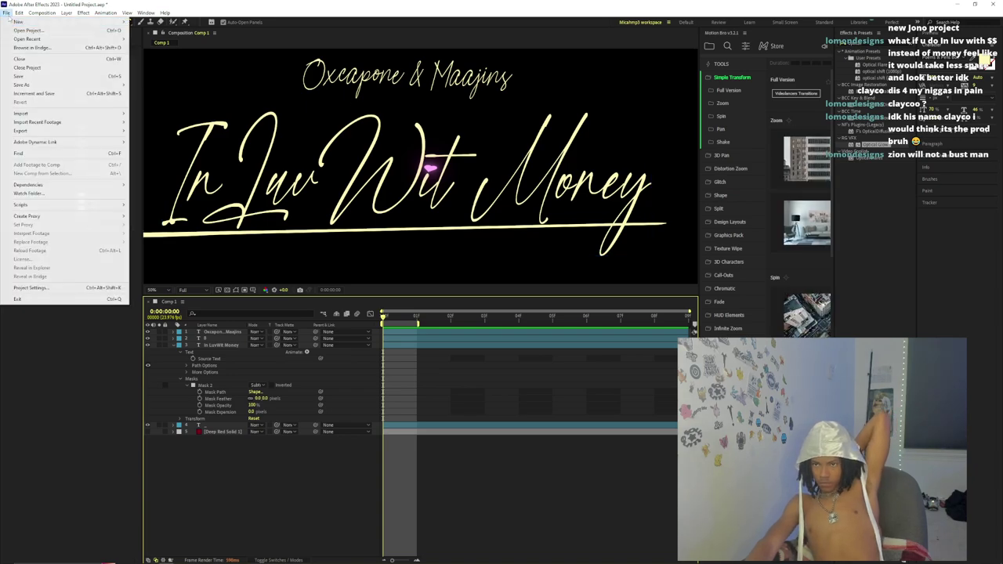
{"action": "mouse_move", "coordinate": [70, 131]}
{"action": "left_click", "coordinate": [193, 132]}
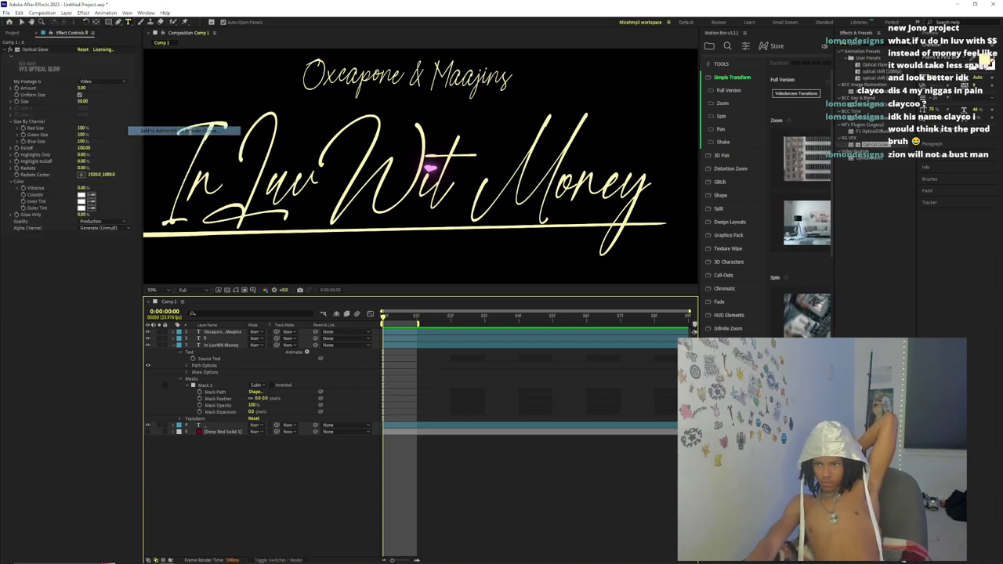
{"action": "mouse_move", "coordinate": [238, 563]}
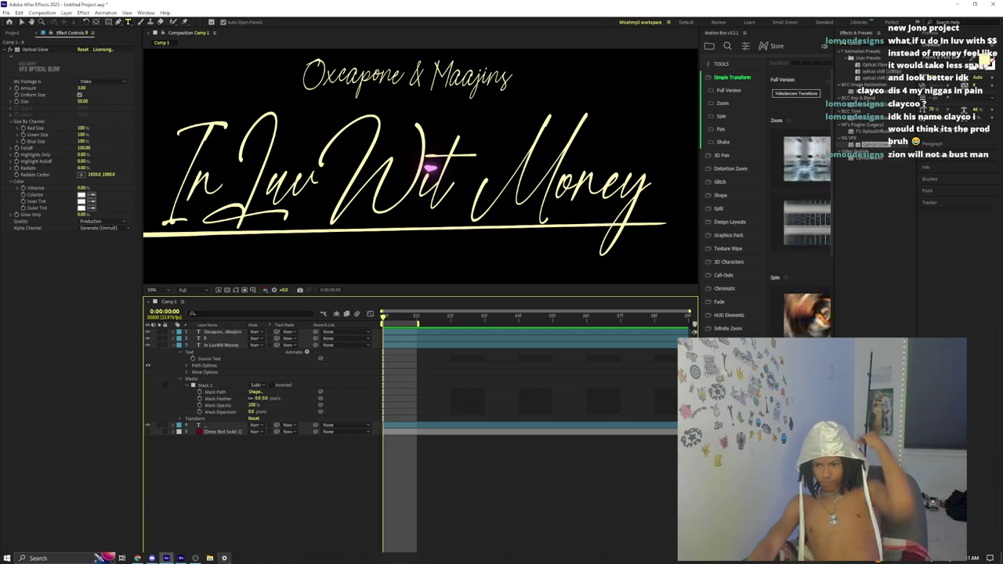
{"action": "mouse_move", "coordinate": [181, 558]}
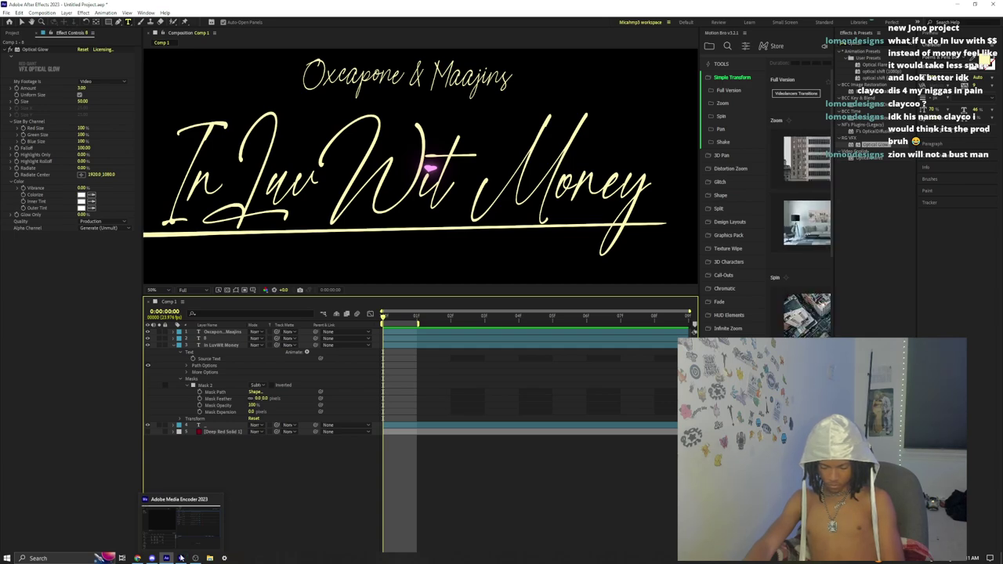
{"action": "left_click", "coordinate": [181, 558]}
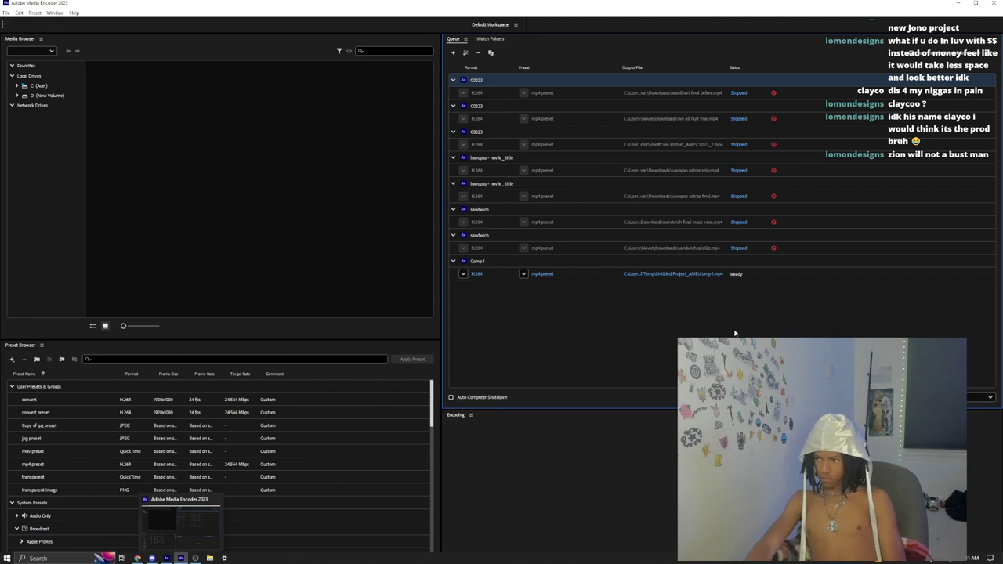
- Set the queued Comp 1 export to PNG format with the transparent image preset
{"action": "left_click", "coordinate": [476, 275]}
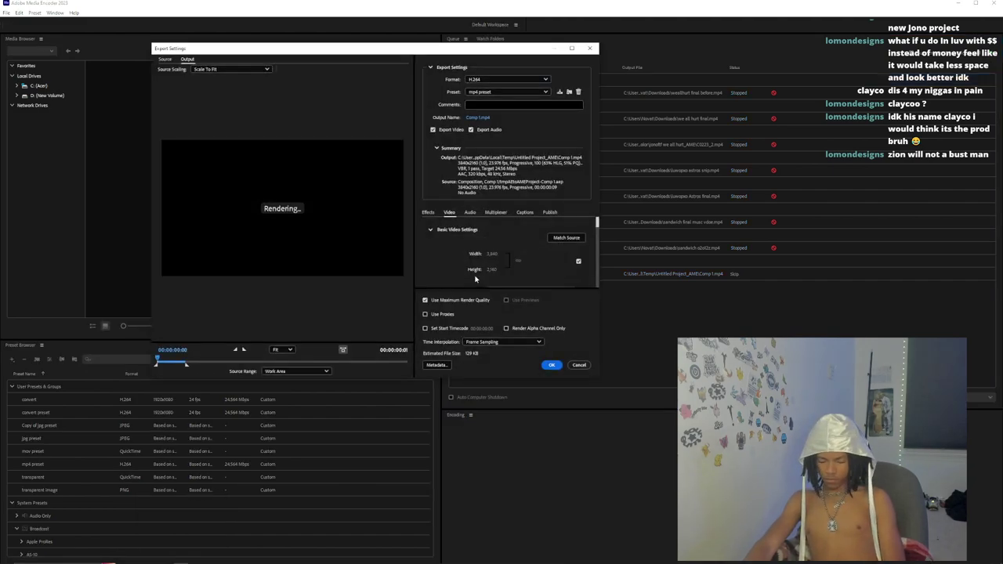
{"action": "left_click", "coordinate": [487, 80]}
{"action": "left_click", "coordinate": [486, 80]}
{"action": "left_click", "coordinate": [486, 80]}
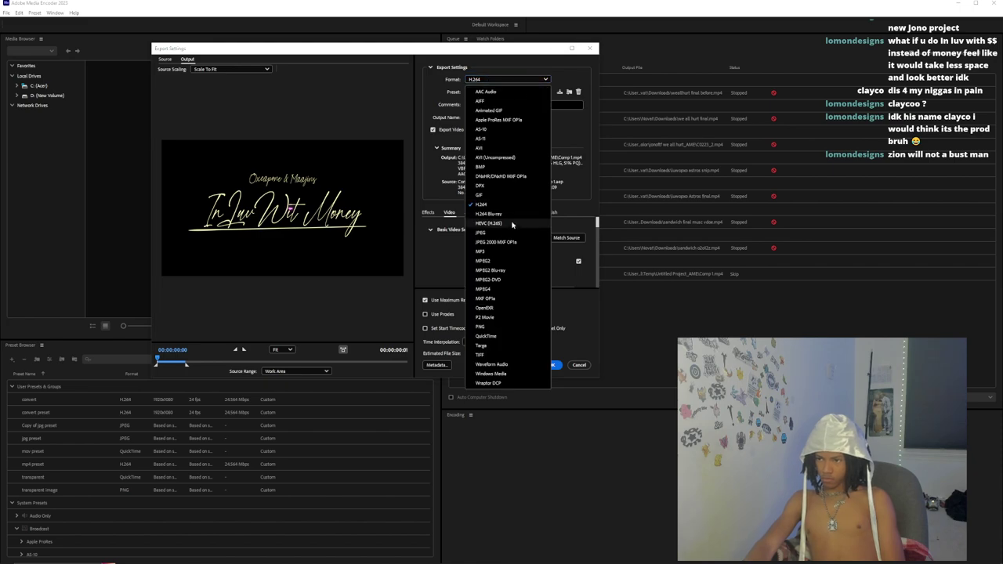
{"action": "left_click", "coordinate": [483, 327]}
{"action": "left_click", "coordinate": [507, 92]}
{"action": "left_click", "coordinate": [500, 105]}
{"action": "left_click", "coordinate": [551, 365]}
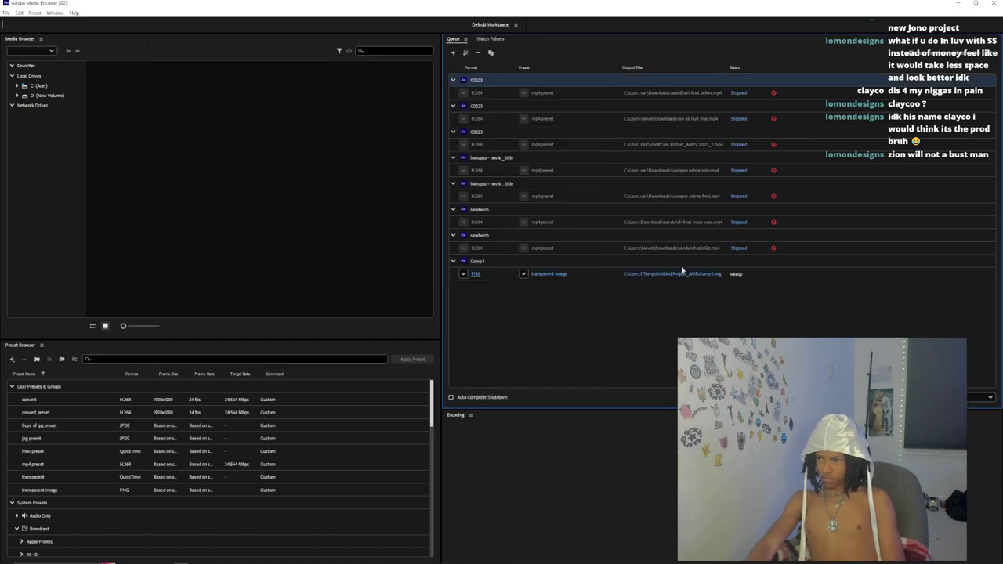
- Name the Comp 1 output "inluvwitmoney title" in the Downloads folder and start encoding the queue
{"action": "left_click", "coordinate": [681, 274]}
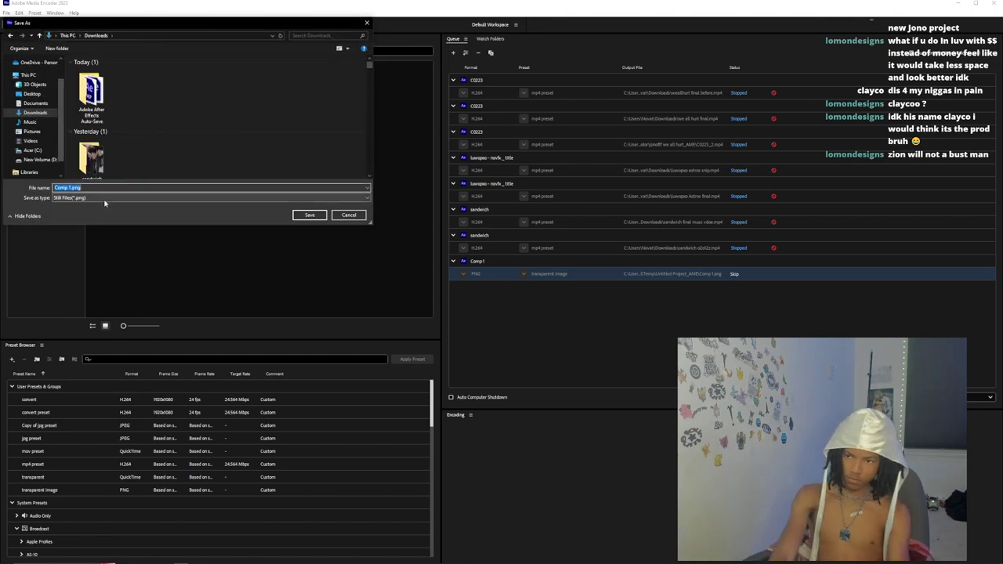
{"action": "type", "text": "inluvwitmoney title"}
{"action": "key", "text": "Return"}
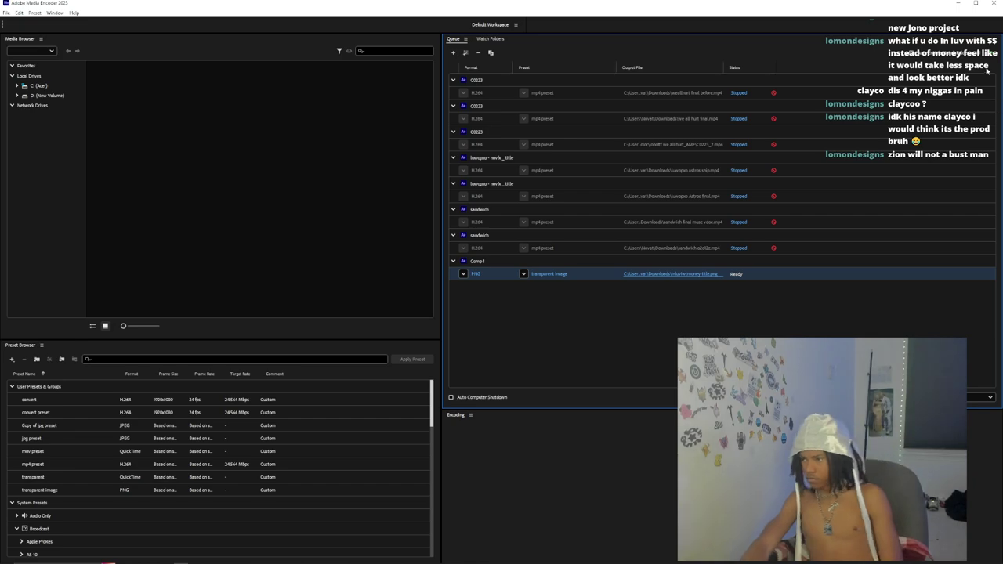
{"action": "left_click", "coordinate": [992, 54]}
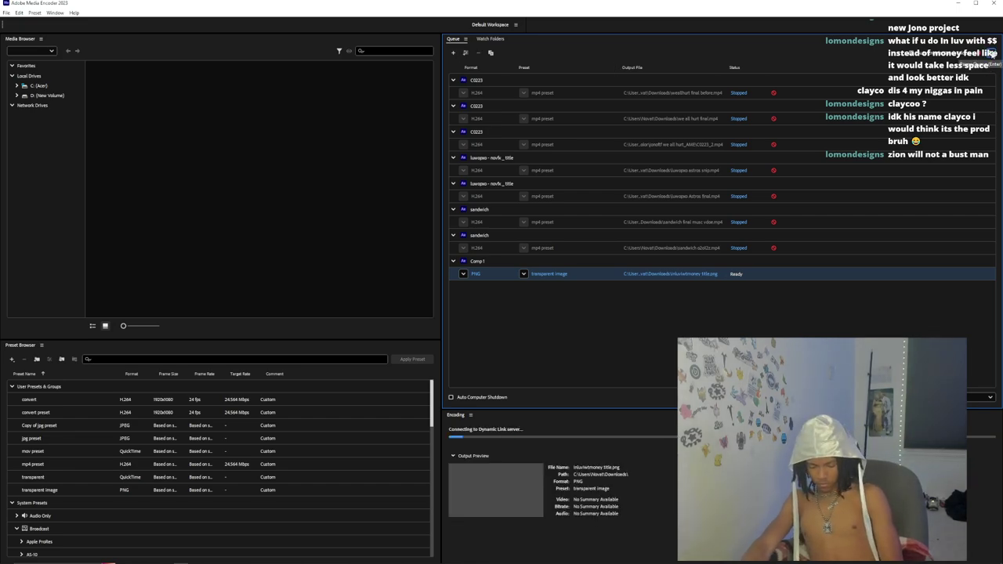
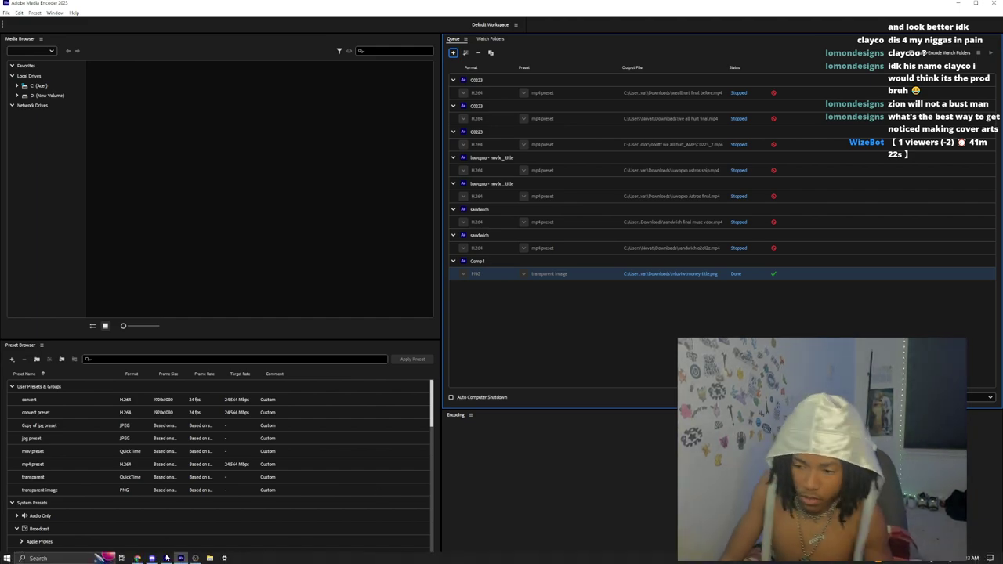
- Switch back to After Effects and choose the recent project ilwm to open from the Home screen
{"action": "left_click", "coordinate": [166, 558]}
{"action": "left_click", "coordinate": [7, 13]}
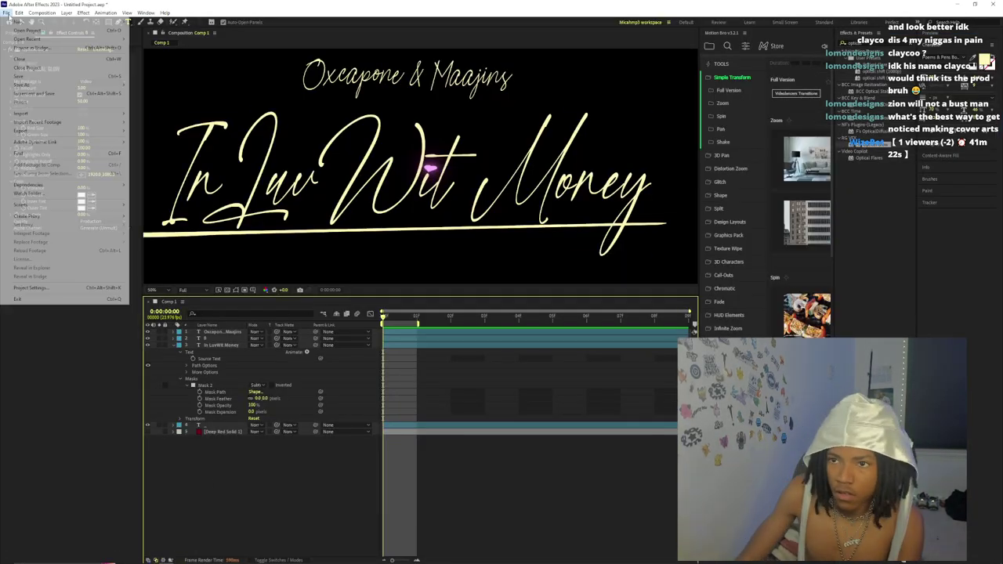
{"action": "left_click", "coordinate": [197, 106]}
{"action": "left_click", "coordinate": [11, 23]}
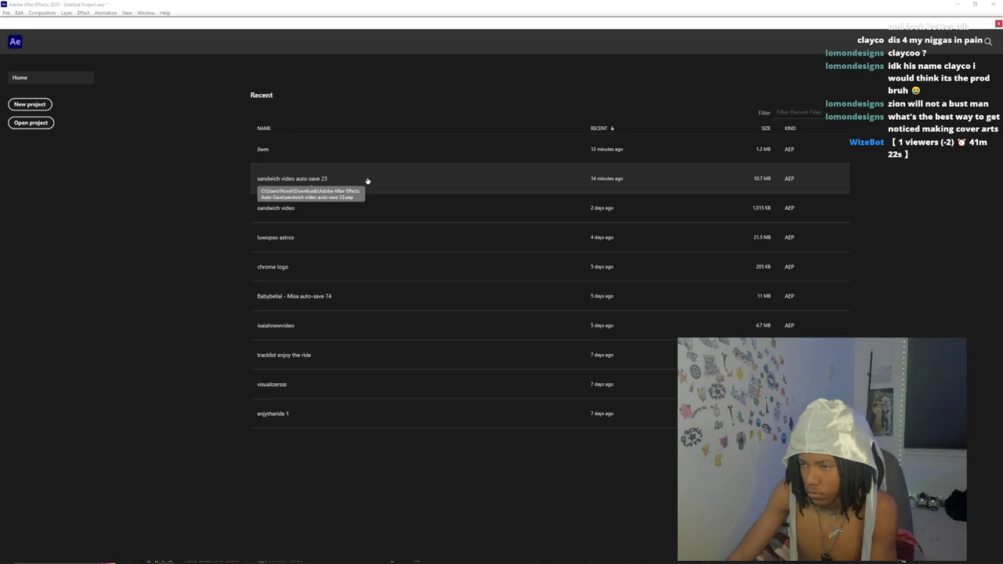
{"action": "left_click", "coordinate": [365, 149]}
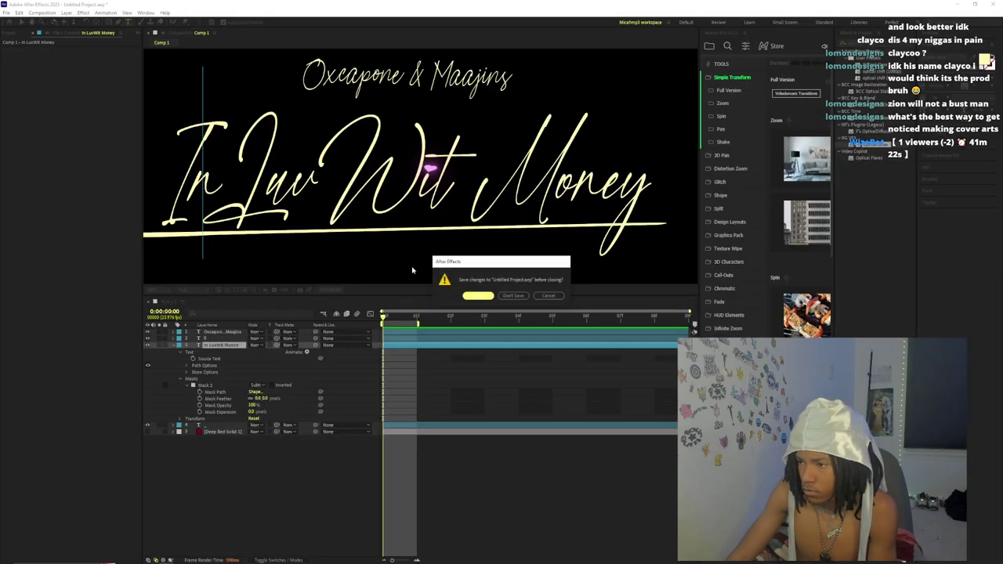
- Save the title project before closing it, under a name beginning with "inluvwitmoney title"
{"action": "left_click", "coordinate": [479, 280]}
{"action": "key", "text": "BackSpace"}
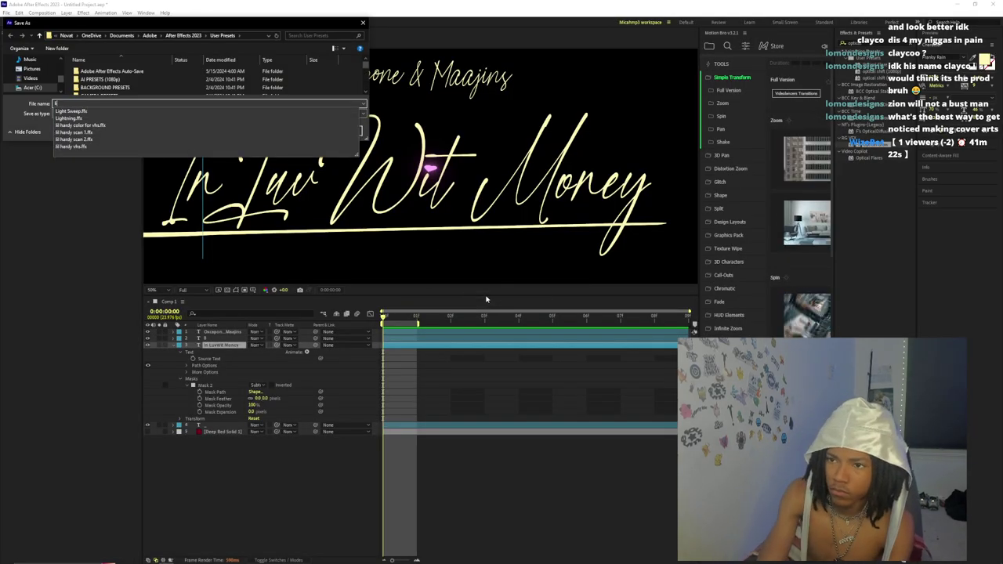
{"action": "type", "text": "inluvwitmo"}
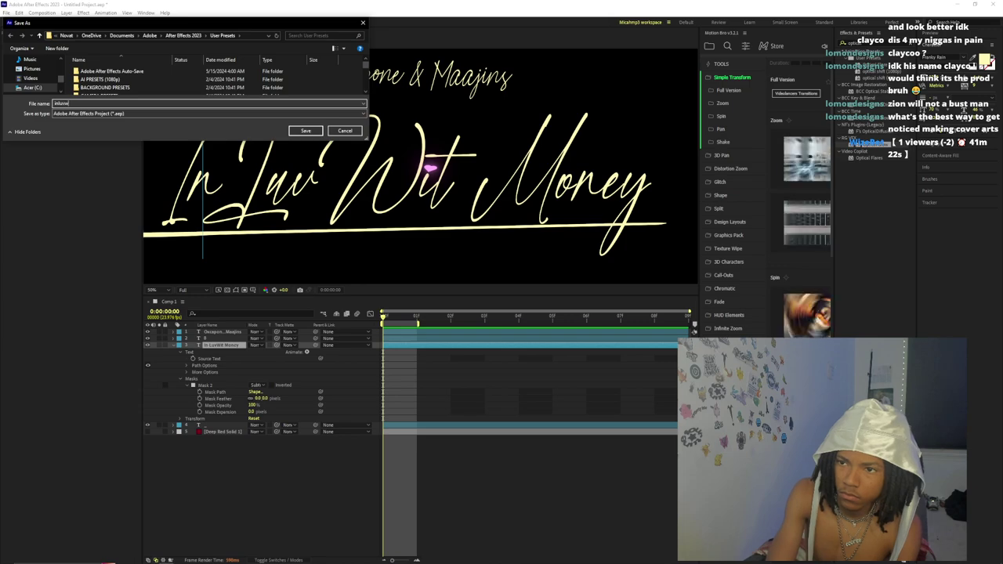
{"action": "type", "text": "ney title c"}
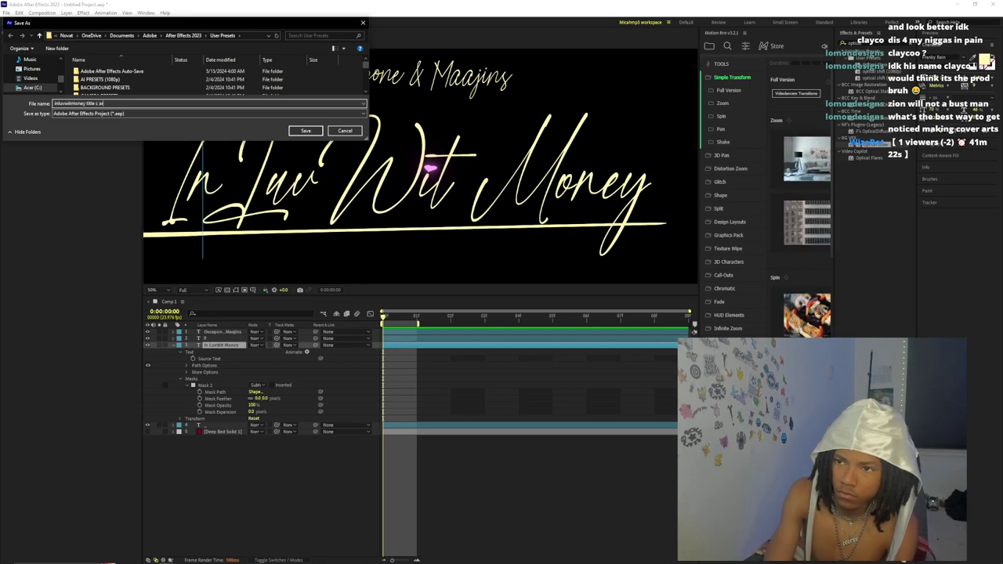
{"action": "type", "text": "ar"}
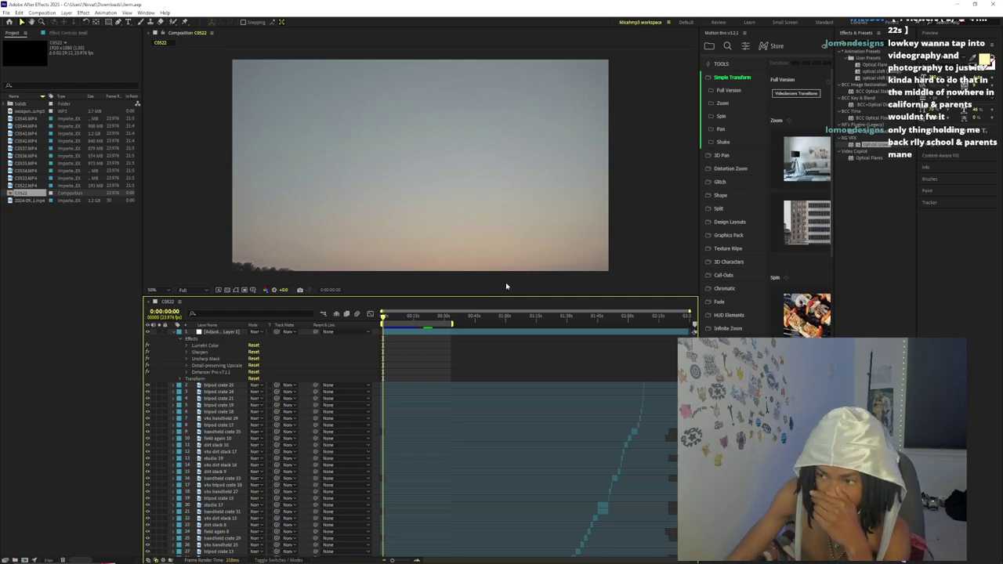
- Shorten the C0522 composition's work area to end at about 11 seconds, just past the opening clip
{"action": "mouse_move", "coordinate": [392, 317]}
{"action": "left_mouse_down"}
{"action": "mouse_move", "coordinate": [408, 320]}
{"action": "mouse_move", "coordinate": [382, 327]}
{"action": "left_mouse_up"}
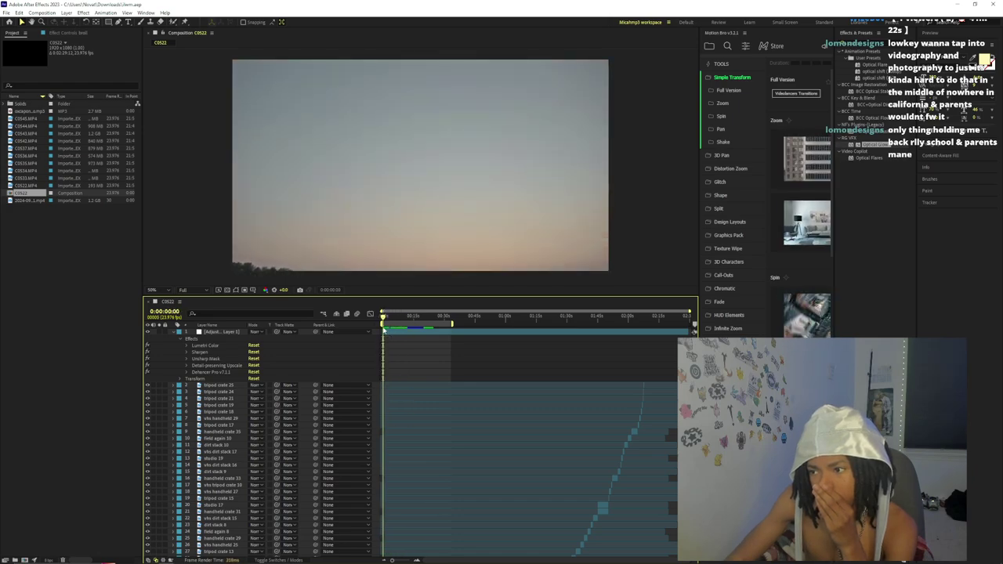
{"action": "scroll", "coordinate": [401, 452], "scroll_direction": "down", "scroll_amount": 15}
{"action": "left_click_drag", "start_coordinate": [400, 561], "coordinate": [404, 561]}
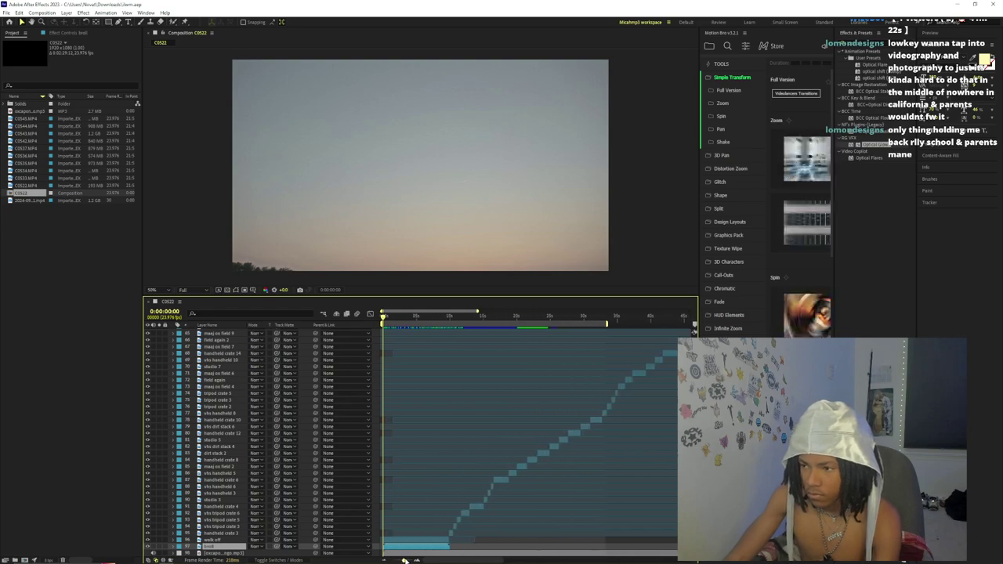
{"action": "left_click", "coordinate": [462, 321]}
{"action": "key", "text": "n"}
{"action": "key", "text": "n"}
{"action": "left_click_drag", "start_coordinate": [461, 320], "coordinate": [311, 347]}
- Pre-compose the walk off layer at the start of the timeline, keeping the suggested name
{"action": "left_click", "coordinate": [413, 533]}
{"action": "right_click", "coordinate": [412, 541]}
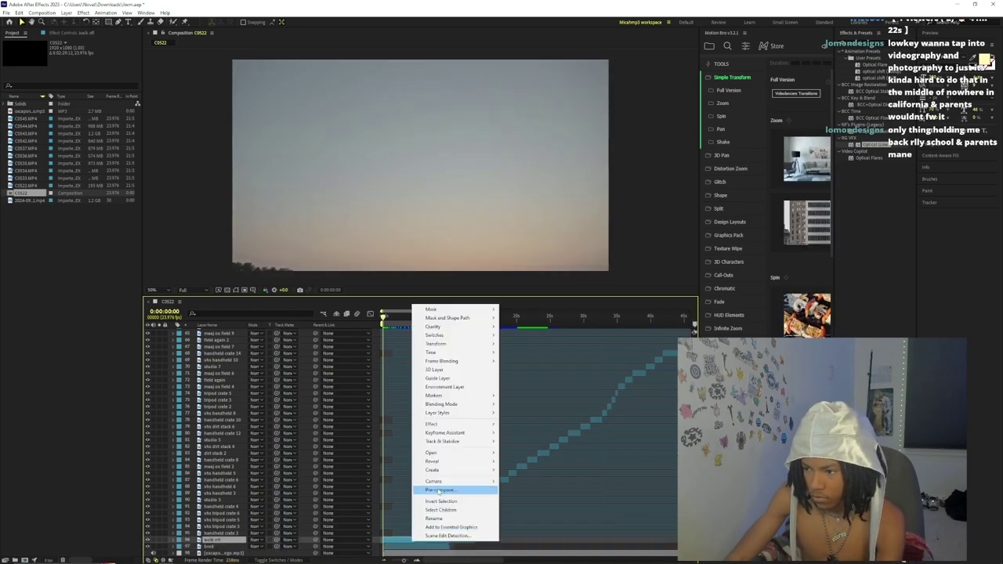
{"action": "left_click", "coordinate": [455, 490]}
{"action": "key", "text": "Return"}
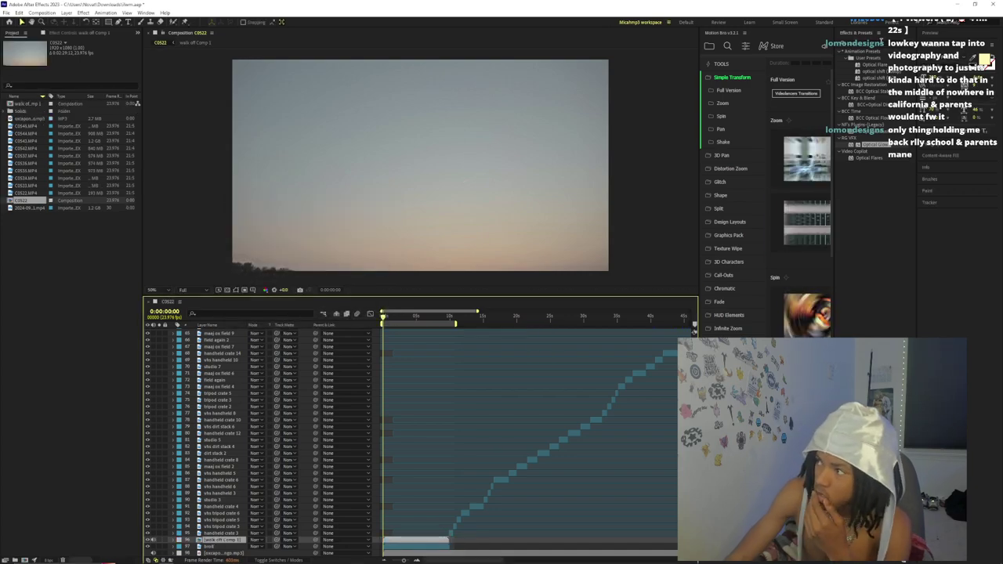
- Apply the Wiggle - position preset to the walk off pre-comp and set its Wiggle Amount to 20 pixels
{"action": "left_click", "coordinate": [876, 42]}
{"action": "type", "text": "wiggle"}
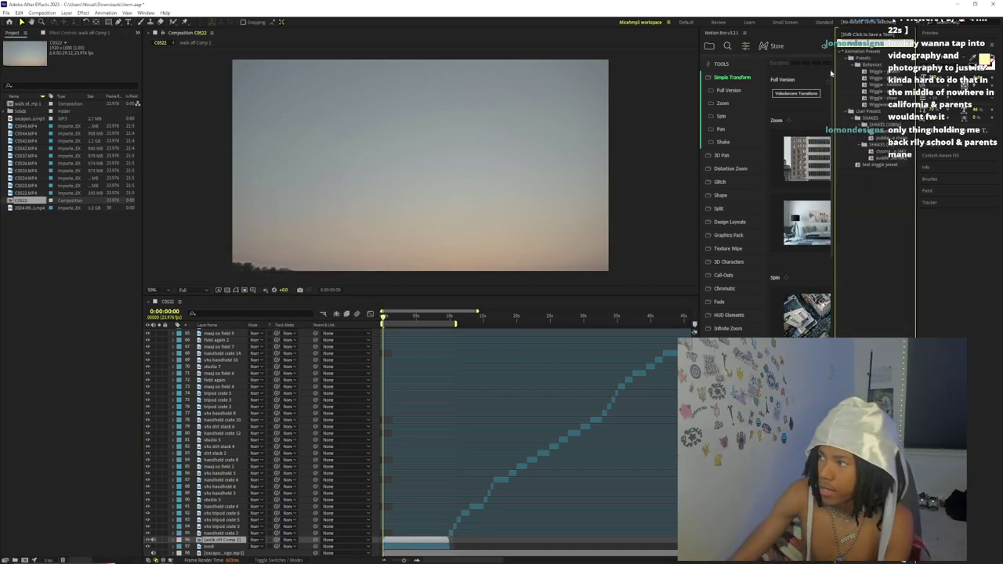
{"action": "double_click", "coordinate": [878, 78]}
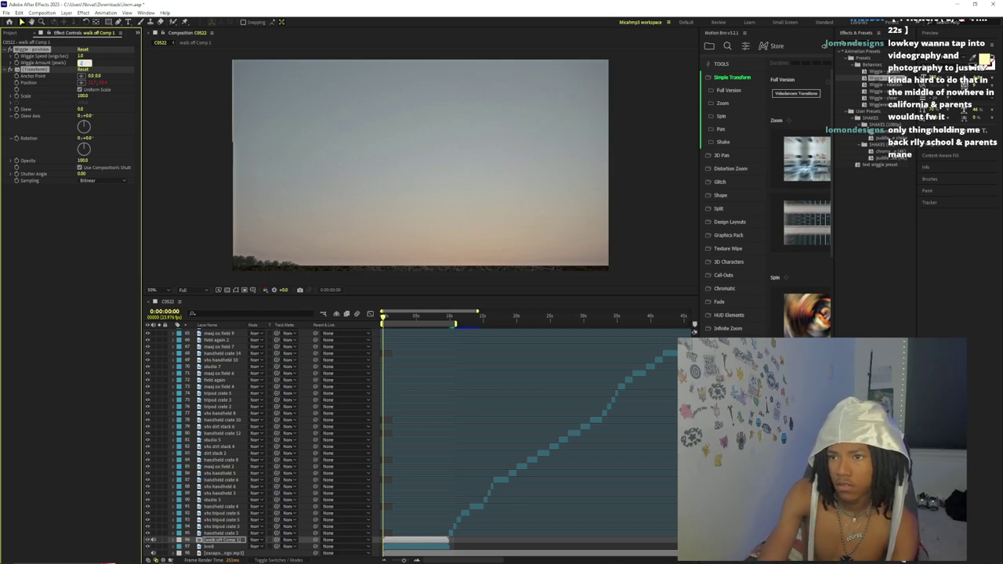
{"action": "key", "text": "Return"}
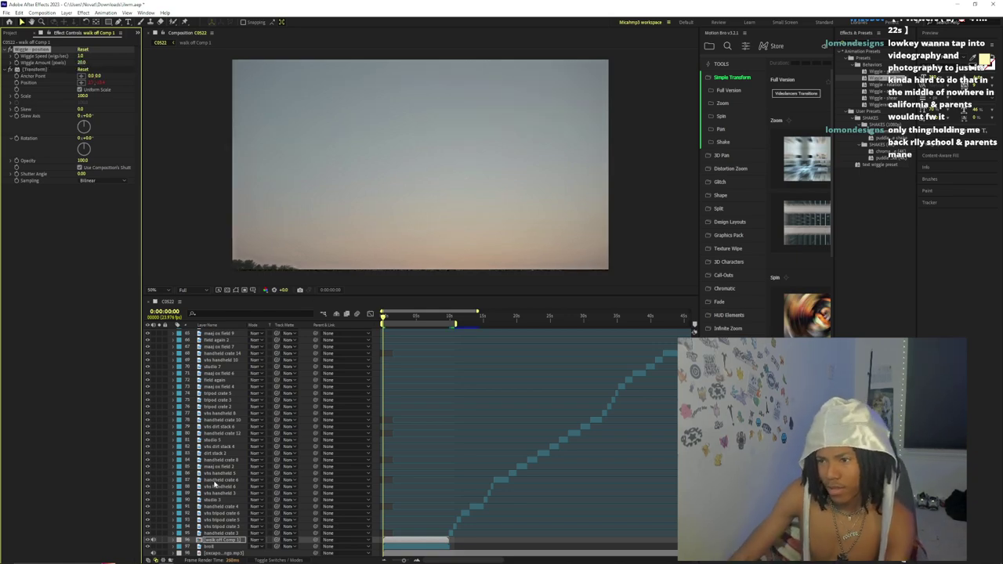
- Scale the walk off pre-comp to 104% in its Transform properties
{"action": "left_click", "coordinate": [174, 540]}
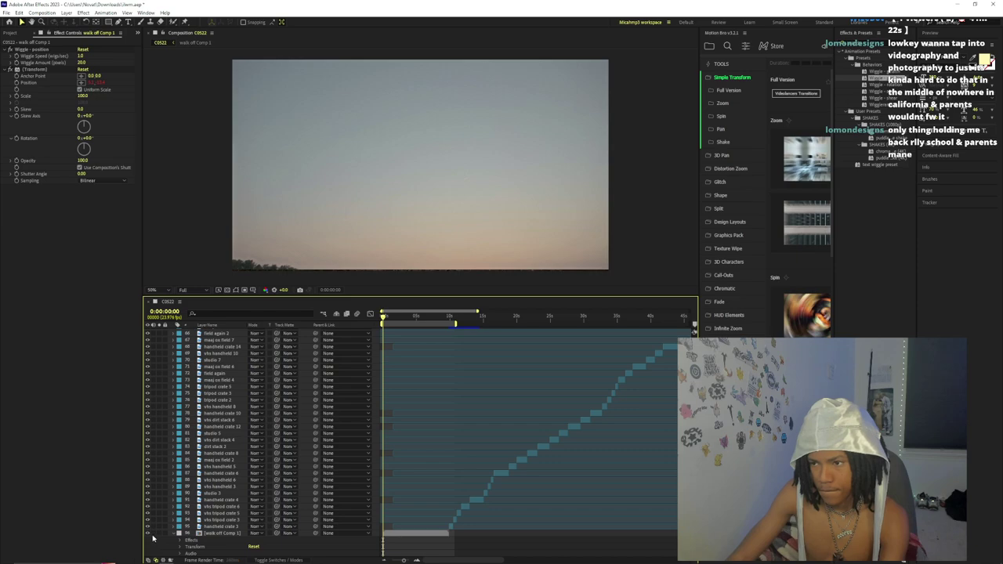
{"action": "left_click", "coordinate": [383, 546]}
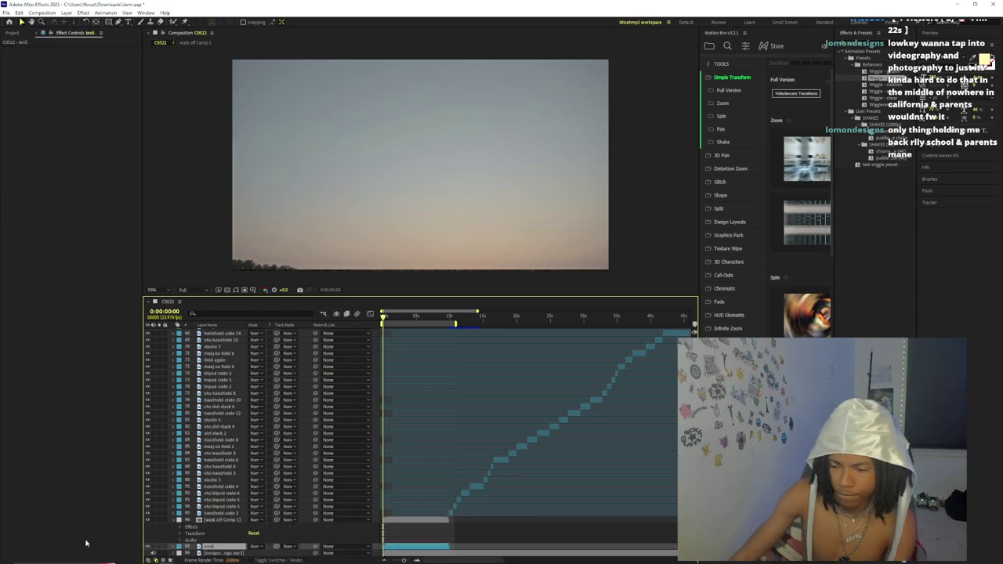
{"action": "left_click", "coordinate": [180, 533]}
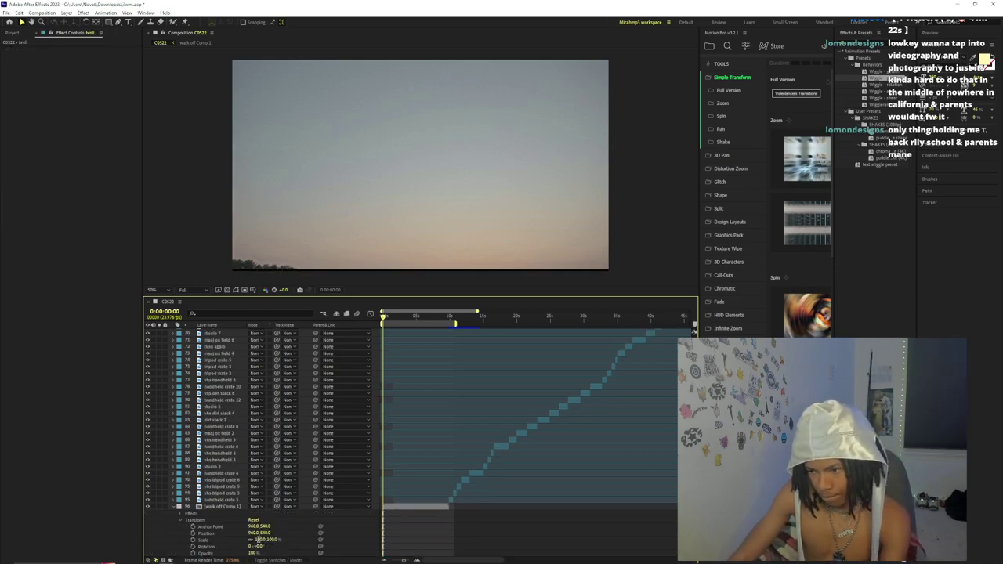
{"action": "left_click", "coordinate": [257, 539]}
{"action": "type", "text": "1"}
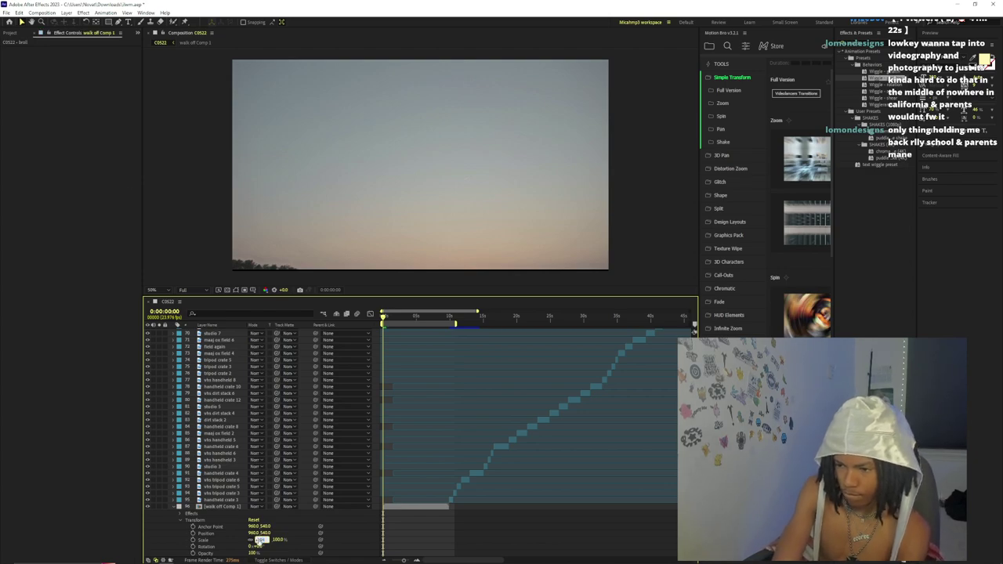
{"action": "type", "text": "04"}
{"action": "key", "text": "Return"}
{"action": "scroll", "coordinate": [451, 407], "scroll_direction": "down", "scroll_amount": 1}
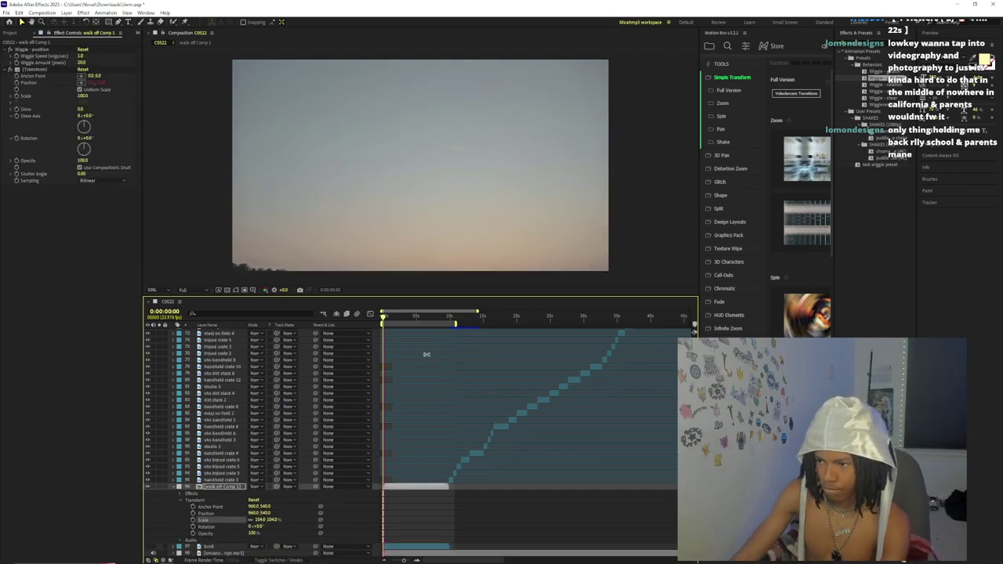
- Play a preview of the wiggling walk off shot from the start of the composition
{"action": "left_click", "coordinate": [405, 317]}
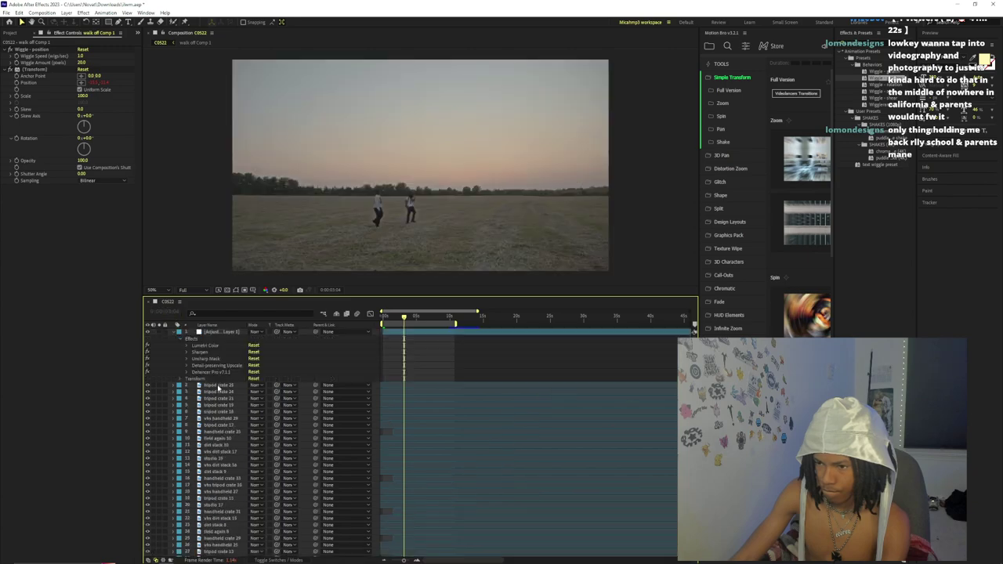
{"action": "left_click", "coordinate": [382, 317]}
{"action": "key", "text": "space"}
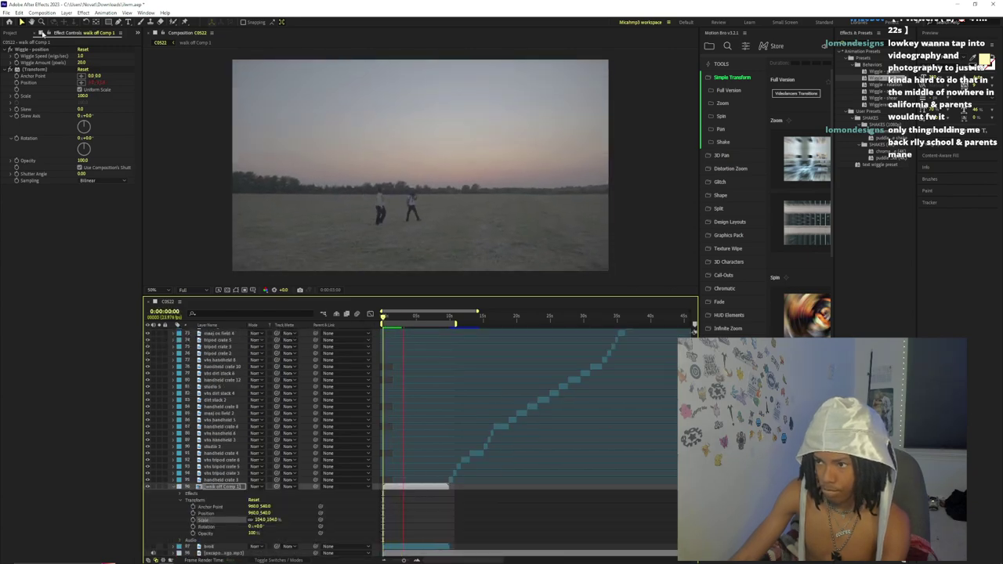
- Import the inluvwitmoney title PNG from the Downloads folder into the project
{"action": "left_click", "coordinate": [6, 13]}
{"action": "mouse_move", "coordinate": [31, 113]}
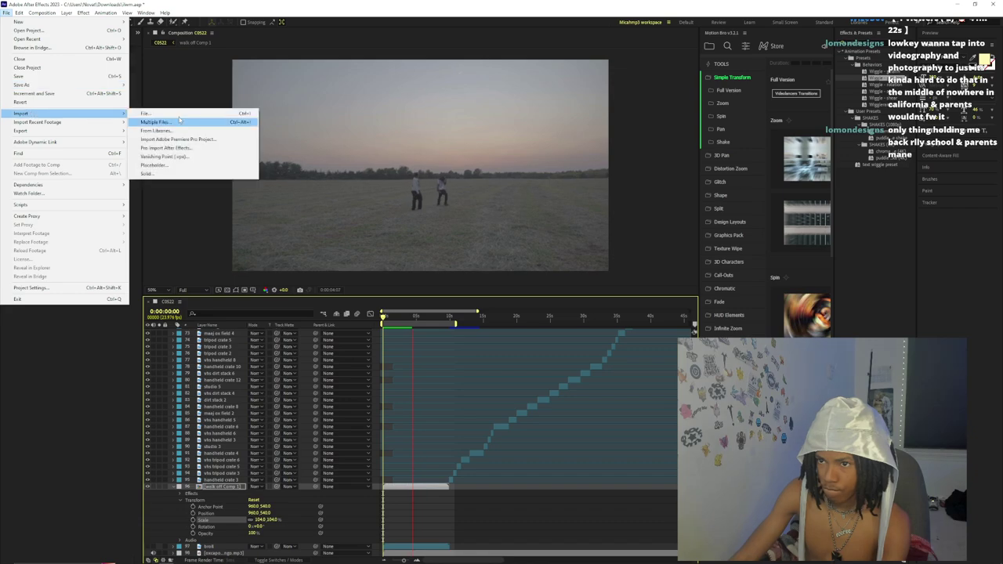
{"action": "left_click", "coordinate": [157, 116]}
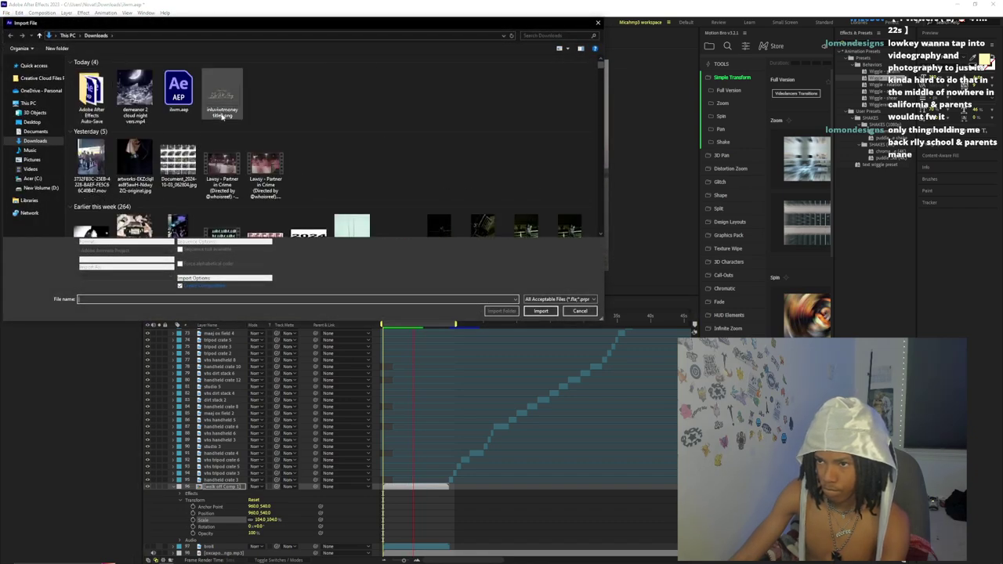
{"action": "left_click", "coordinate": [225, 117]}
{"action": "double_click", "coordinate": [96, 104]}
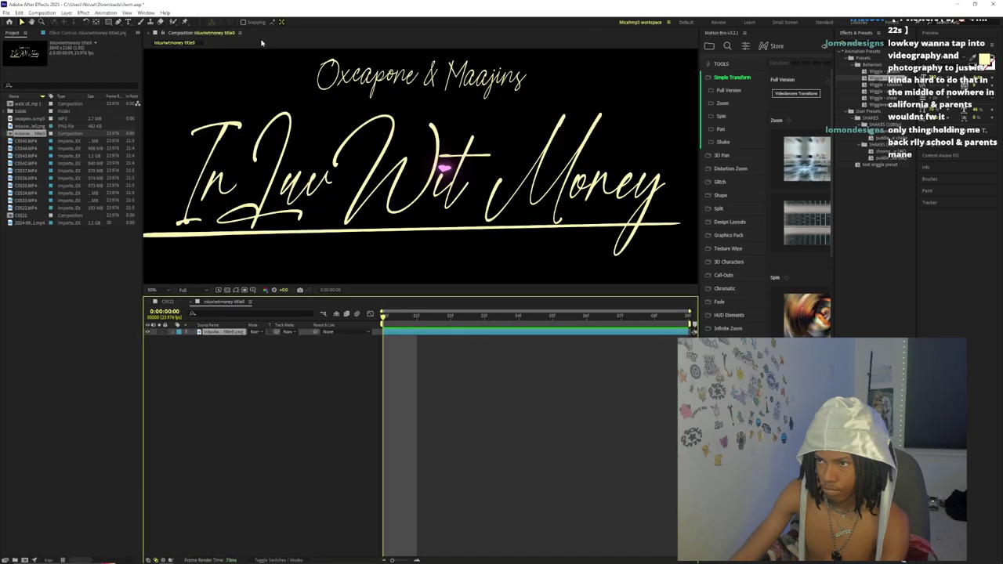
- Place the title PNG in the C0522 composition's timeline directly above the walk off pre-comp
{"action": "left_click", "coordinate": [167, 302]}
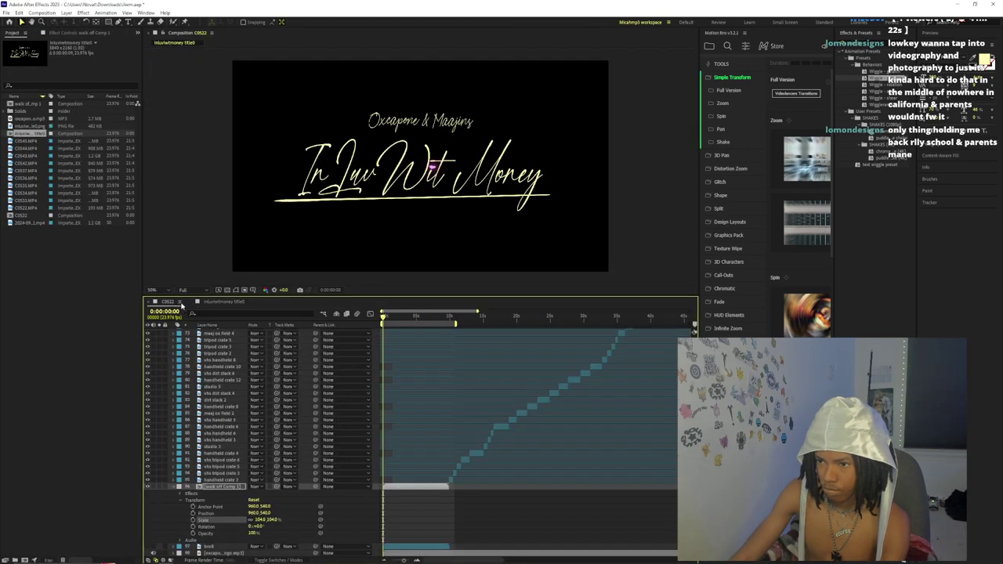
{"action": "left_click", "coordinate": [24, 126]}
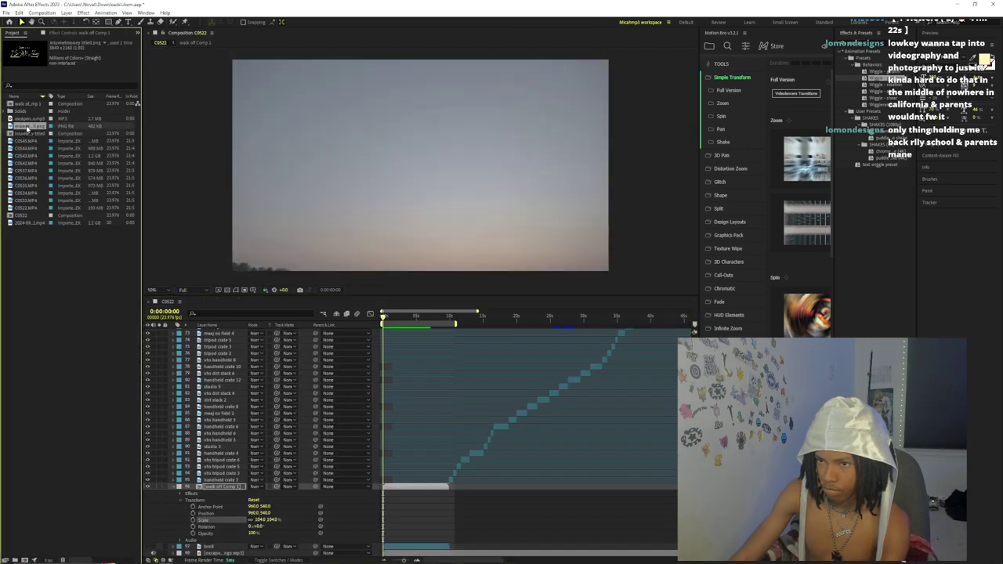
{"action": "left_click_drag", "start_coordinate": [24, 125], "coordinate": [391, 480]}
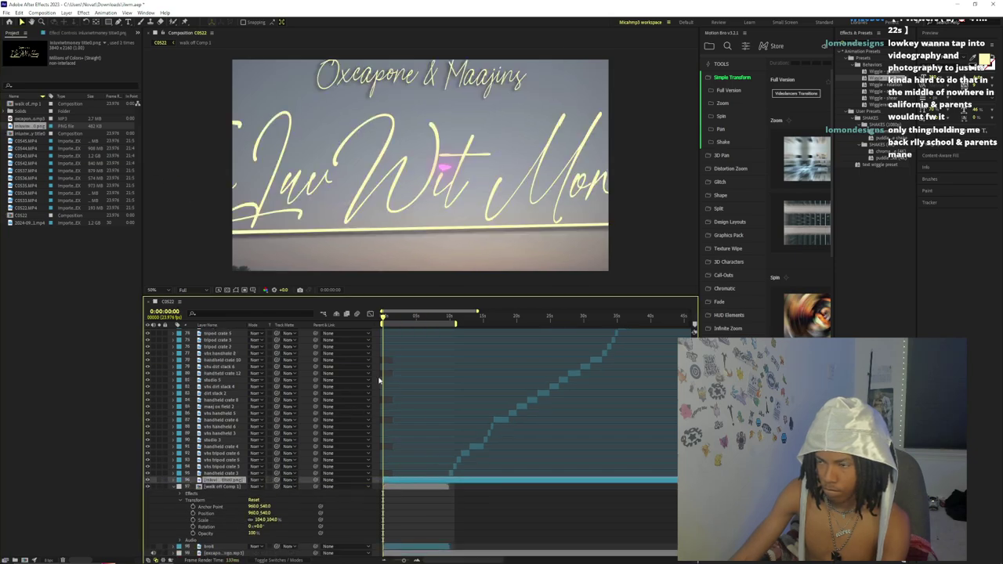
- Scale the title layer to 50% in its Transform properties
{"action": "left_click", "coordinate": [173, 480]}
{"action": "left_click", "coordinate": [181, 486]}
{"action": "left_click_drag", "start_coordinate": [258, 507], "coordinate": [238, 506]}
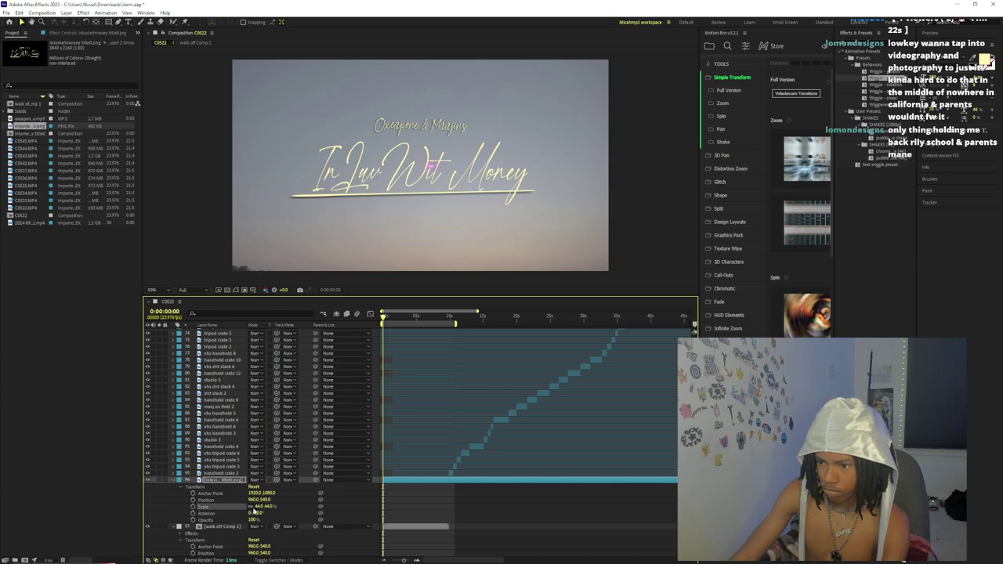
{"action": "left_click", "coordinate": [257, 506]}
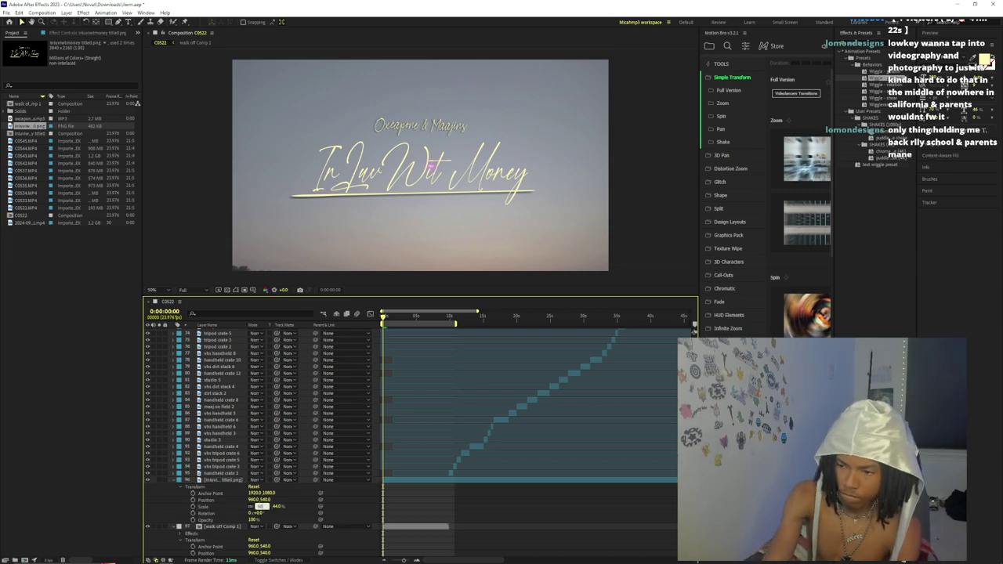
{"action": "type", "text": "50"}
{"action": "key", "text": "Return"}
{"action": "scroll", "coordinate": [386, 361], "scroll_direction": "down", "scroll_amount": 2}
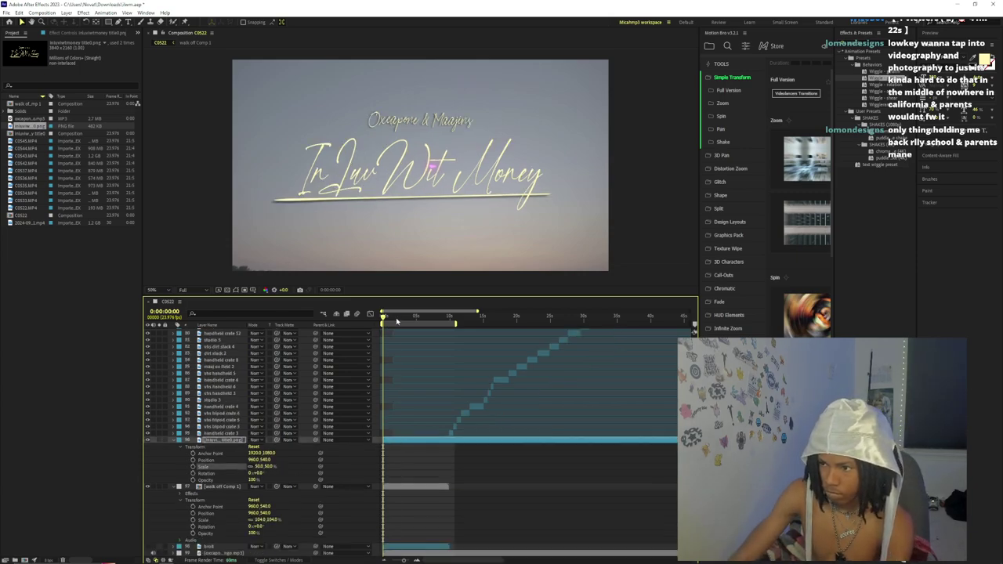
- Preview the opening shot up to 0:00:03:09 and make the title layer start at that time
{"action": "left_click", "coordinate": [396, 318]}
{"action": "key", "text": "space"}
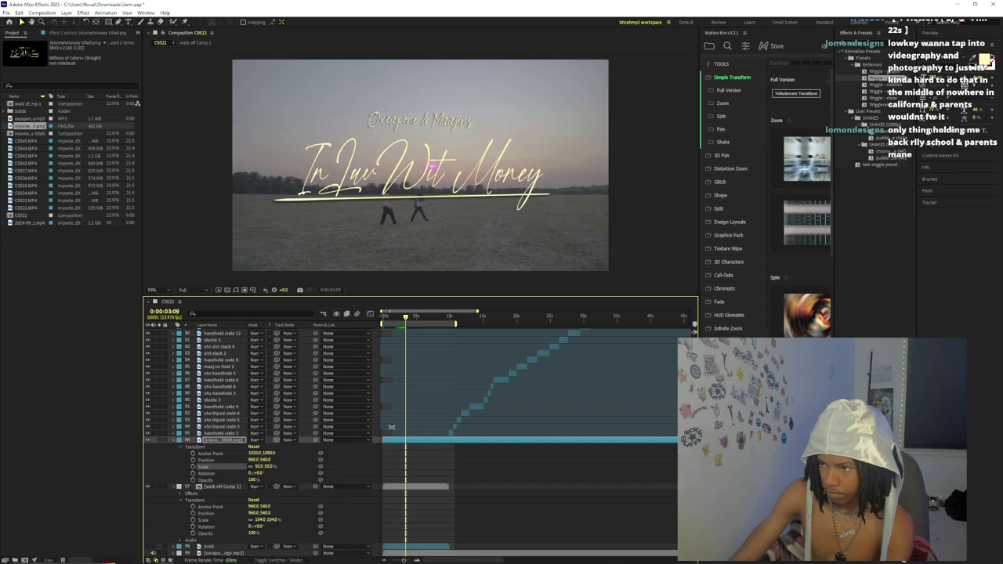
{"action": "left_click_drag", "start_coordinate": [381, 441], "coordinate": [405, 443]}
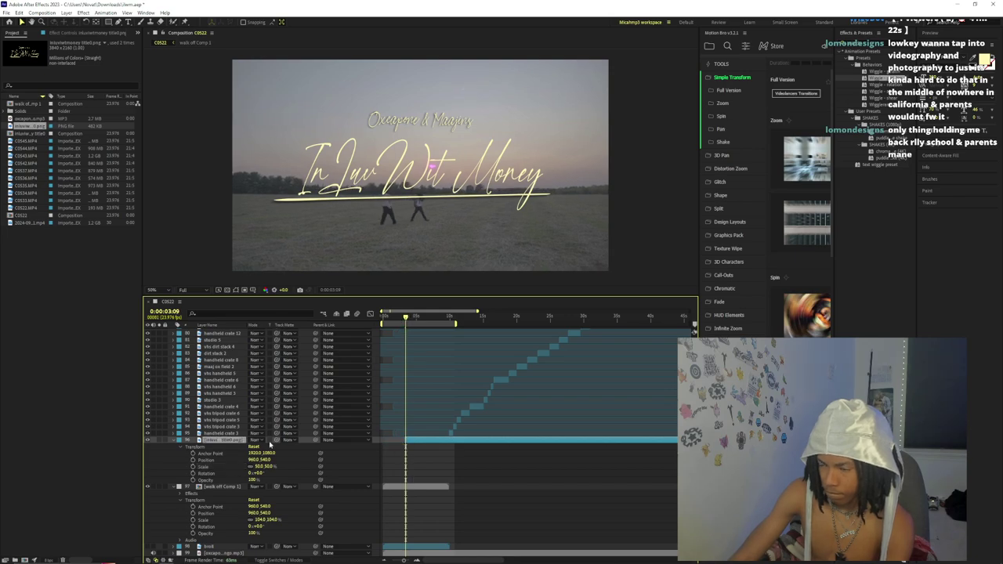
- Reduce the title layer's Scale, trying 25% and smaller before settling on 20%
{"action": "left_click", "coordinate": [263, 468]}
{"action": "type", "text": "25"}
{"action": "key", "text": "Return"}
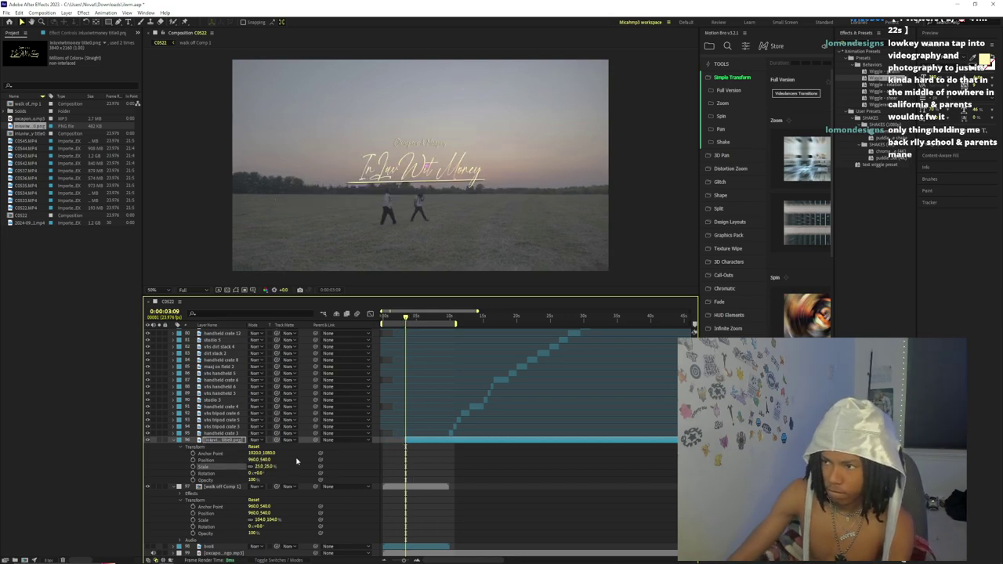
{"action": "left_click_drag", "start_coordinate": [259, 467], "coordinate": [256, 468]}
{"action": "left_click", "coordinate": [259, 467]}
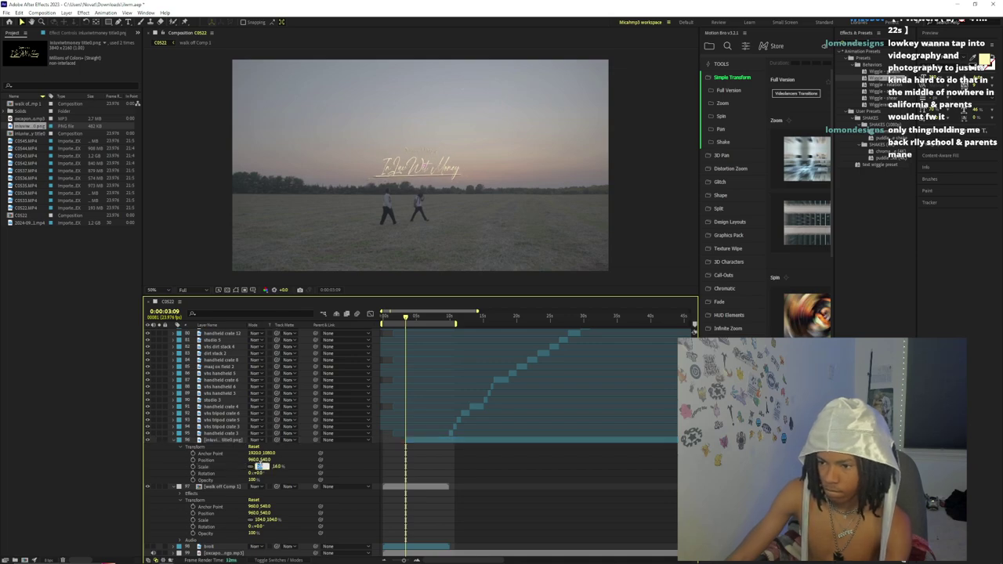
{"action": "type", "text": "120"}
{"action": "key", "text": "Return"}
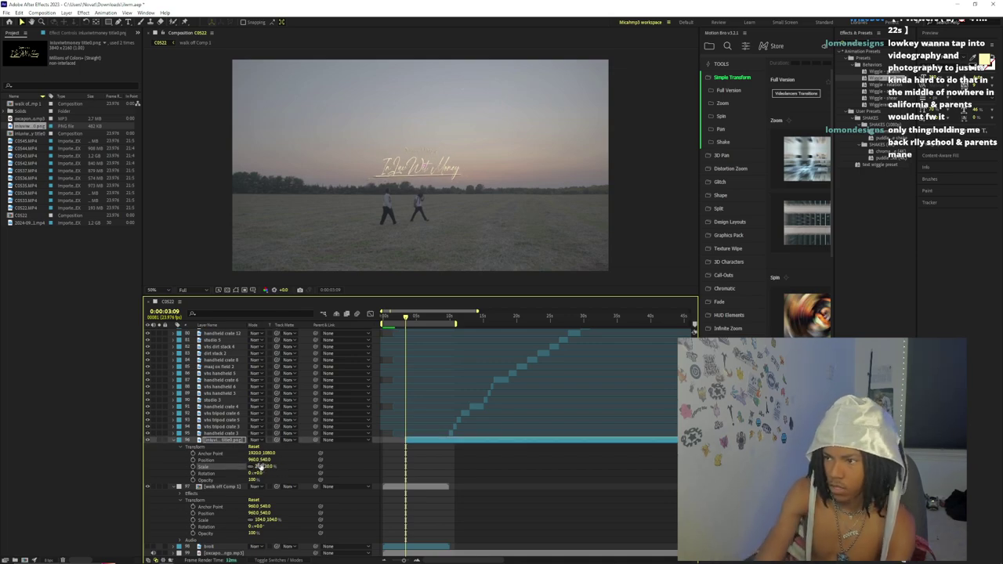
- Move the title layer out of C0522 into walk off Comp 1, above the walk off layer
{"action": "key", "text": "Delete"}
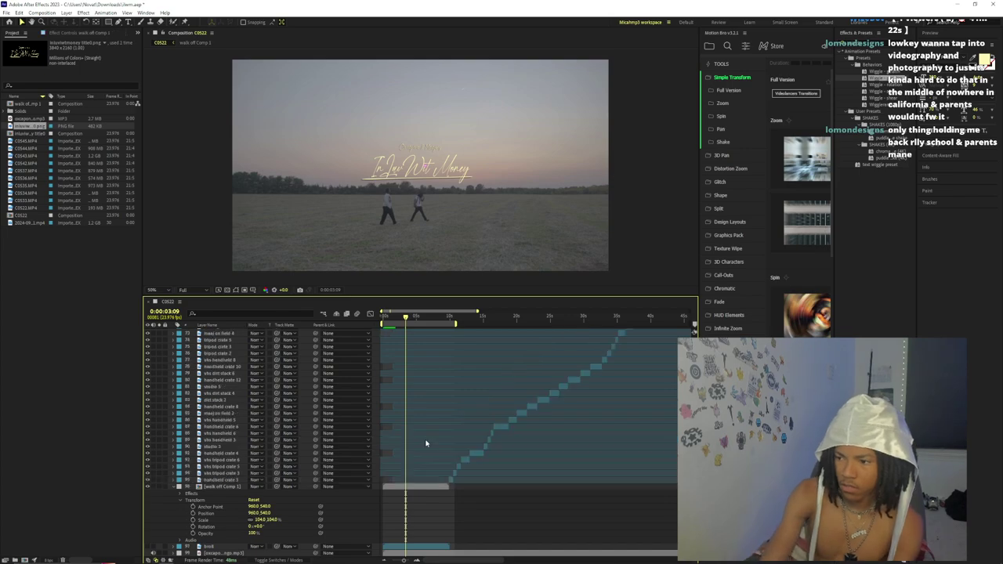
{"action": "double_click", "coordinate": [418, 488]}
{"action": "left_click", "coordinate": [415, 333]}
{"action": "key", "text": "s"}
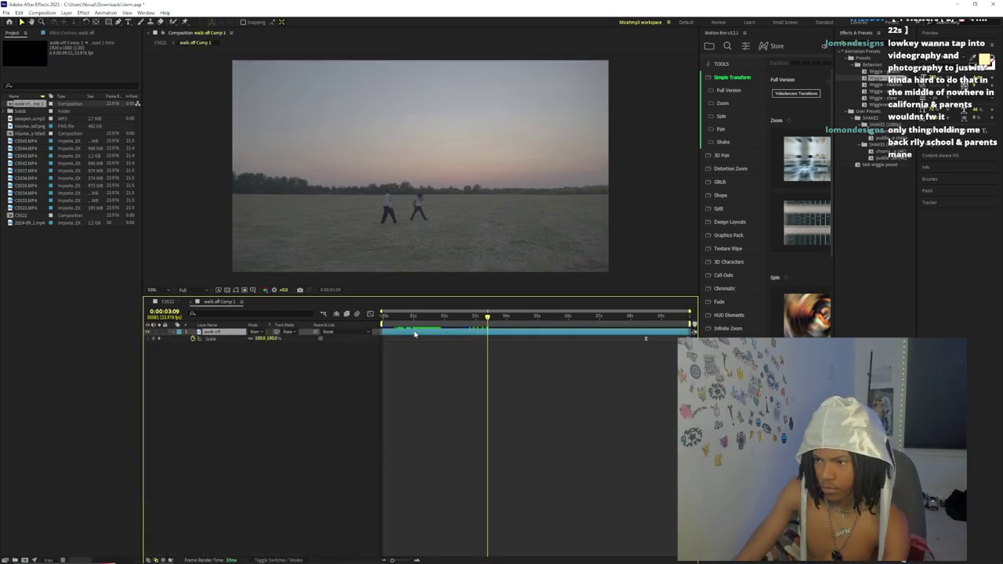
{"action": "key", "text": "ctrl+v"}
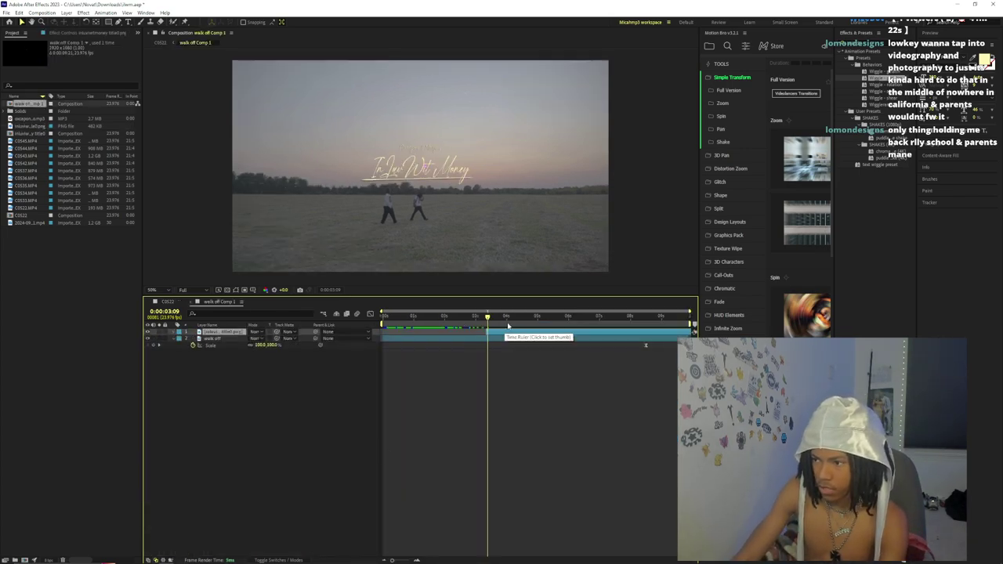
- Go to the walk off layer's Scale keyframe at 0:00:08:12 and add a null object to walk off Comp 1
{"action": "left_click", "coordinate": [598, 340]}
{"action": "left_click_drag", "start_coordinate": [652, 316], "coordinate": [646, 347]}
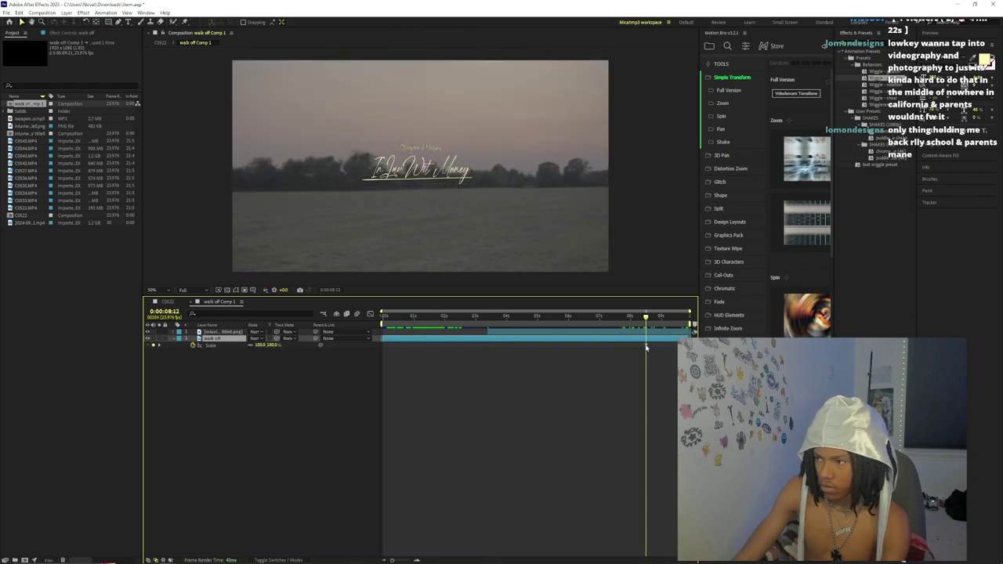
{"action": "right_click", "coordinate": [215, 359]}
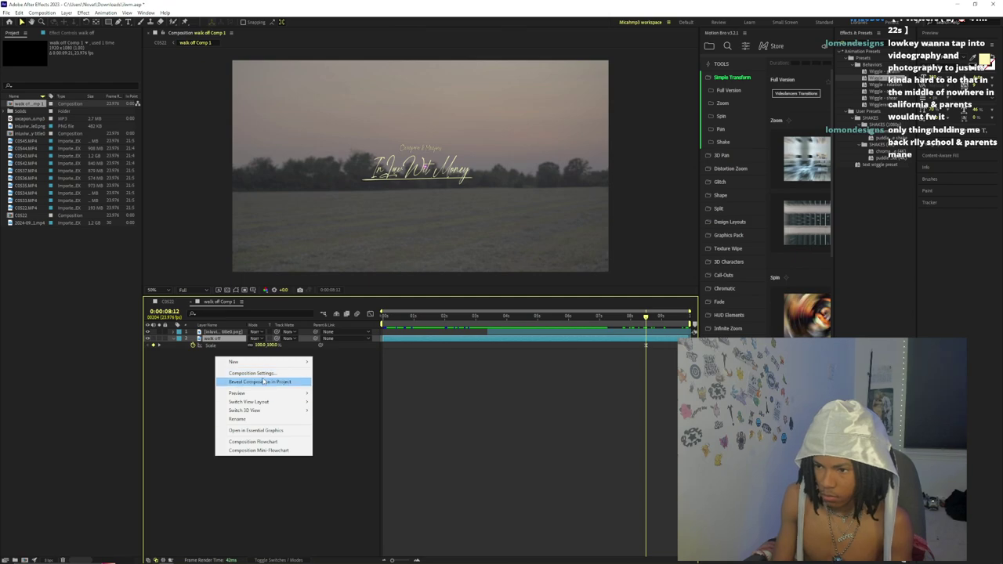
{"action": "mouse_move", "coordinate": [266, 361]}
{"action": "left_click", "coordinate": [351, 407]}
- Parent both the walk off layer and the title layer to the null object
{"action": "left_click_drag", "start_coordinate": [214, 339], "coordinate": [210, 329]}
{"action": "left_click_drag", "start_coordinate": [317, 345], "coordinate": [212, 331]}
{"action": "left_click_drag", "start_coordinate": [315, 339], "coordinate": [212, 331]}
- Start Scale keyframing on the null object at 0:00:08:12, keeping it at 100%
{"action": "left_click", "coordinate": [174, 331]}
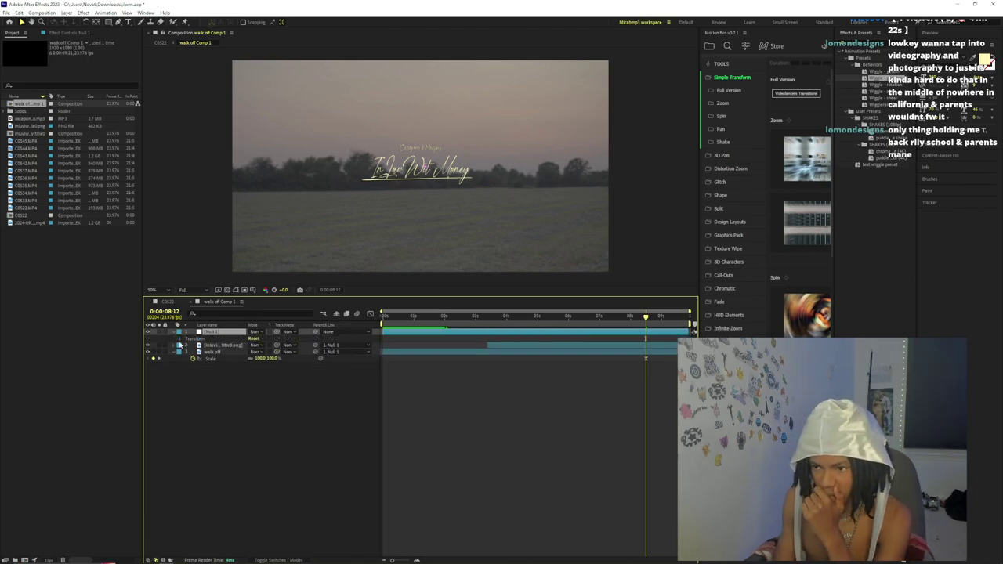
{"action": "left_click", "coordinate": [180, 338]}
{"action": "left_click", "coordinate": [192, 358]}
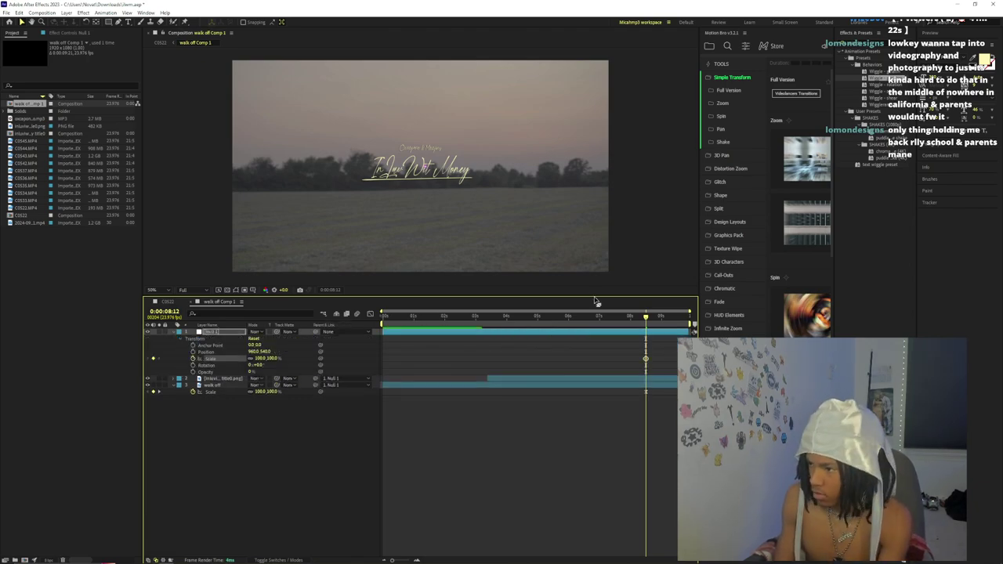
- Keyframe the null object's Scale at 0:00:09:20, trying 124% and settling on 125%
{"action": "left_click_drag", "start_coordinate": [648, 326], "coordinate": [689, 324]}
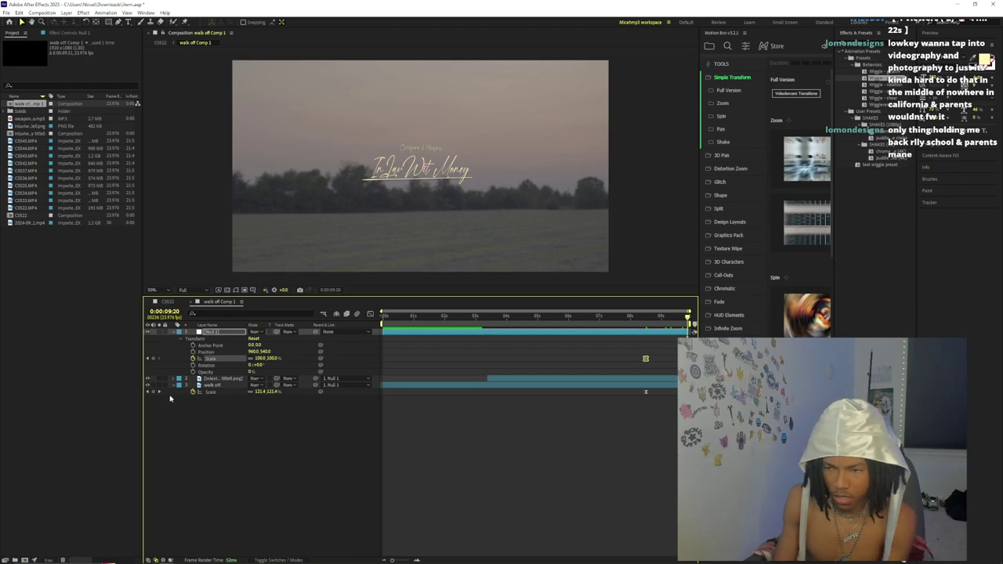
{"action": "left_click", "coordinate": [258, 358]}
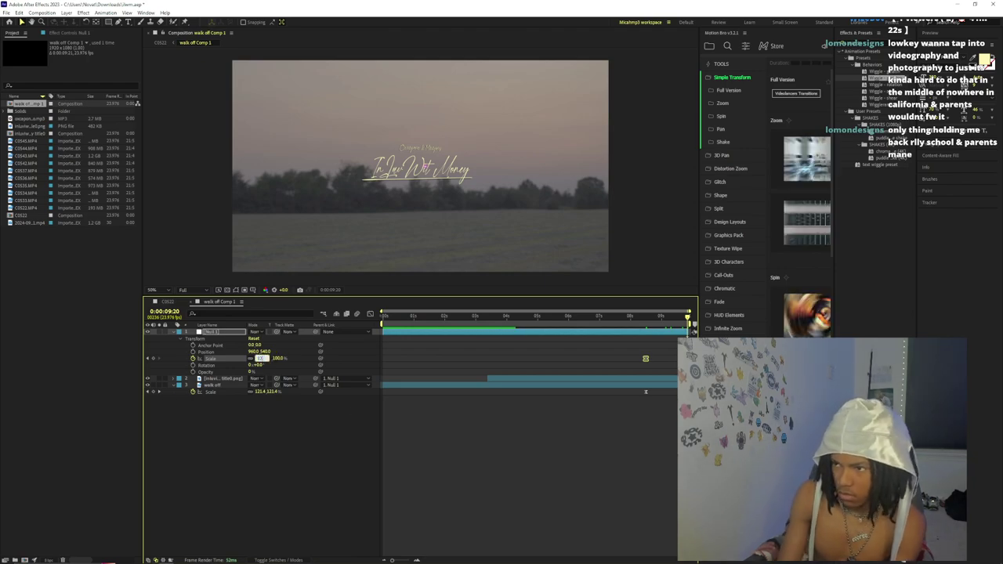
{"action": "type", "text": "124"}
{"action": "key", "text": "Return"}
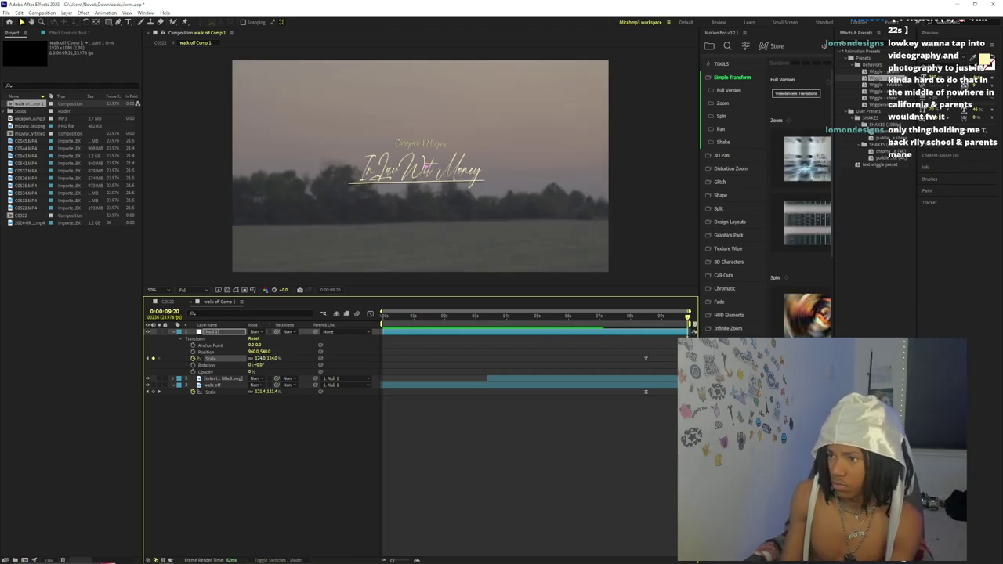
{"action": "left_click", "coordinate": [258, 358]}
{"action": "type", "text": "125"}
{"action": "key", "text": "Return"}
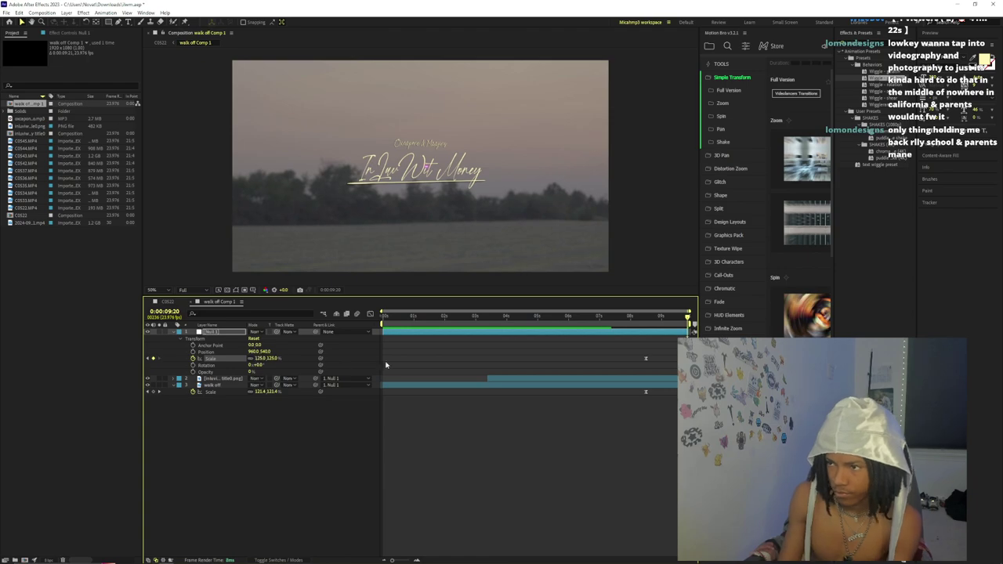
- Remove the null's scale keyframes and extend the title layer's start to the beginning of the composition
{"action": "left_click_drag", "start_coordinate": [652, 317], "coordinate": [574, 337]}
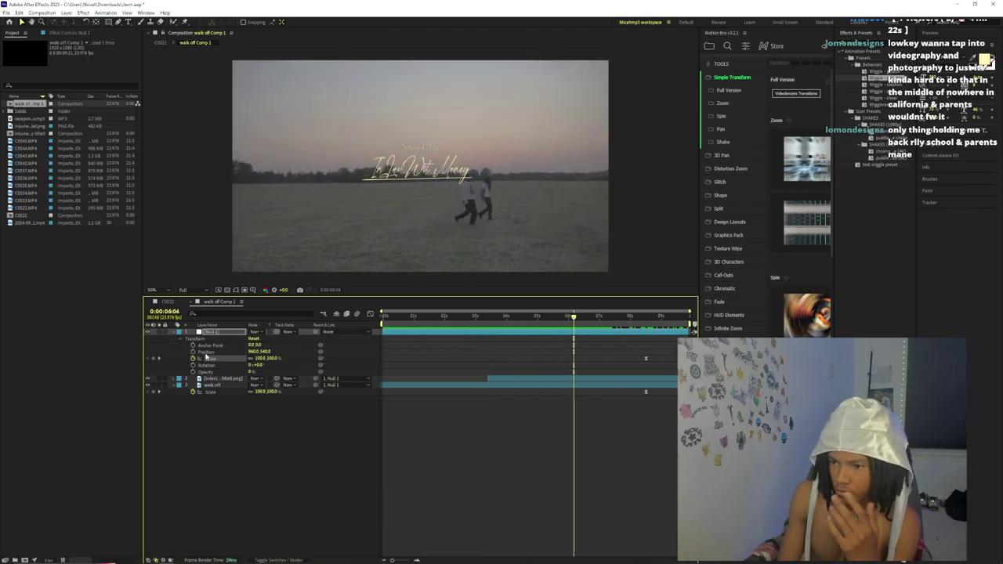
{"action": "left_click_drag", "start_coordinate": [489, 316], "coordinate": [380, 343]}
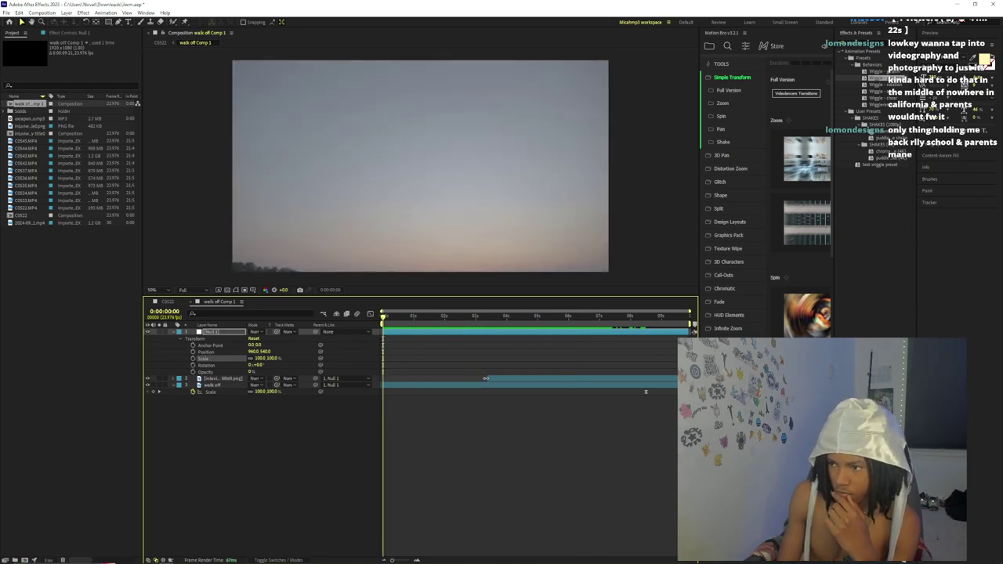
{"action": "left_click_drag", "start_coordinate": [486, 378], "coordinate": [384, 380]}
{"action": "left_click", "coordinate": [145, 332]}
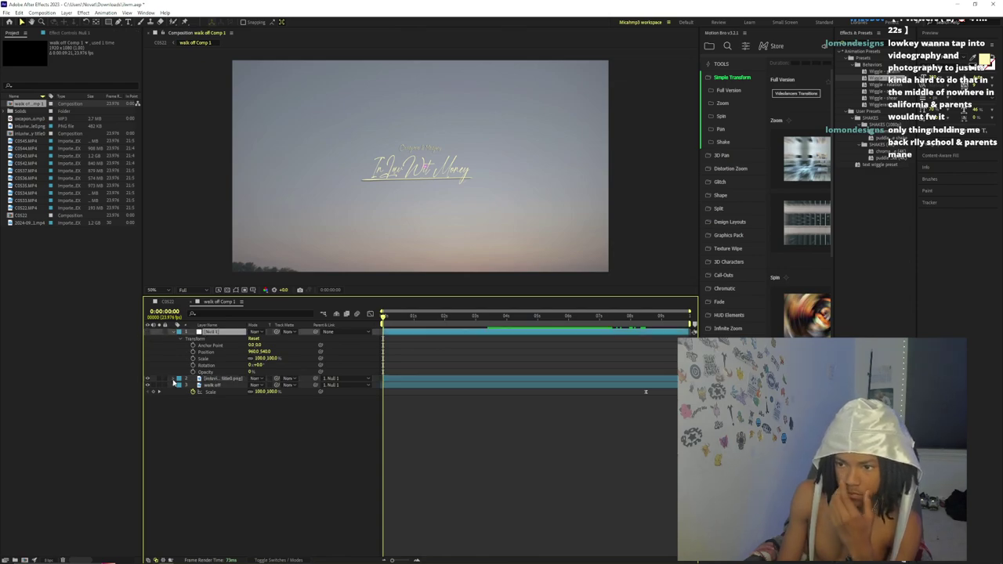
- Start keyframing the title layer's position at the composition start with the value 0, 700
{"action": "left_click", "coordinate": [174, 379]}
{"action": "left_click", "coordinate": [181, 386]}
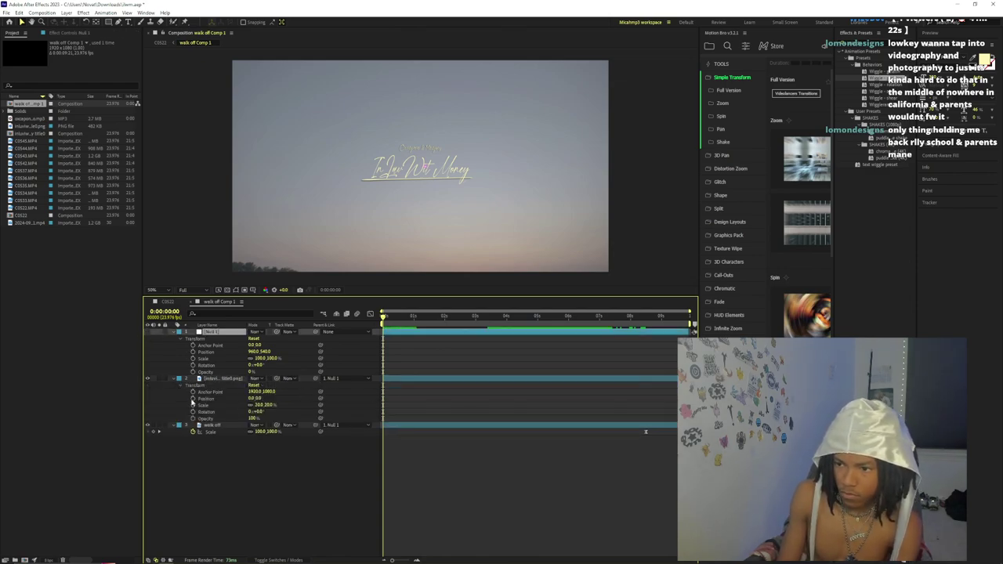
{"action": "left_click", "coordinate": [192, 399]}
{"action": "left_click_drag", "start_coordinate": [256, 401], "coordinate": [287, 395]}
{"action": "left_click_drag", "start_coordinate": [408, 321], "coordinate": [437, 331]}
{"action": "key", "text": "space"}
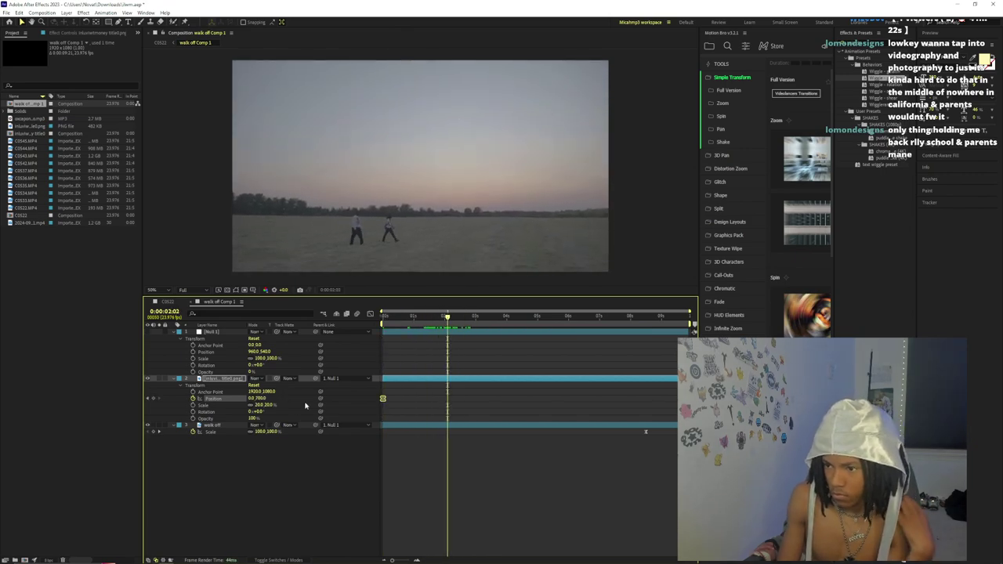
- Enable Layer Controls in the composition's view options so layer handles are displayed
{"action": "scroll", "coordinate": [325, 230], "scroll_direction": "down", "scroll_amount": 3}
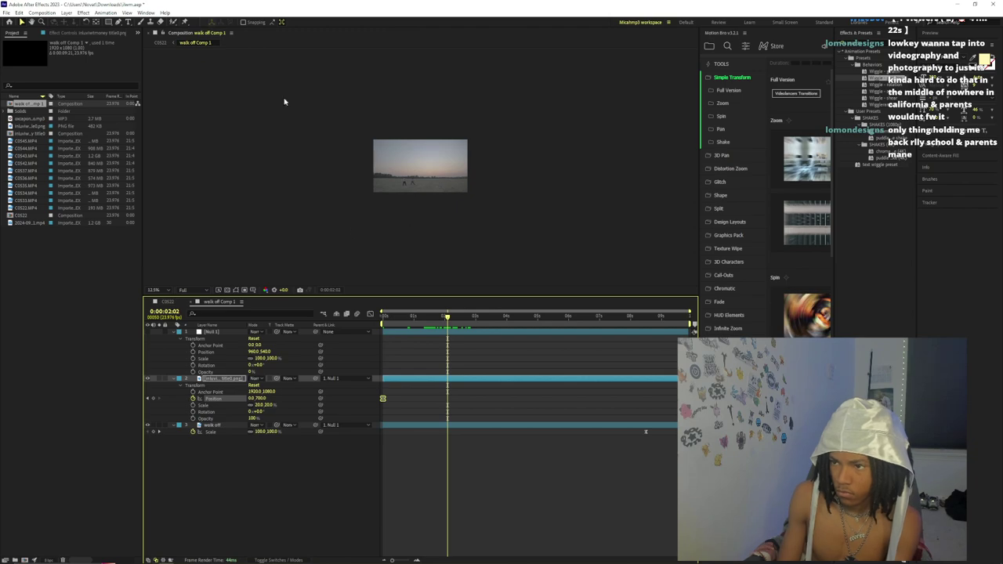
{"action": "left_click", "coordinate": [231, 33]}
{"action": "left_click", "coordinate": [266, 69]}
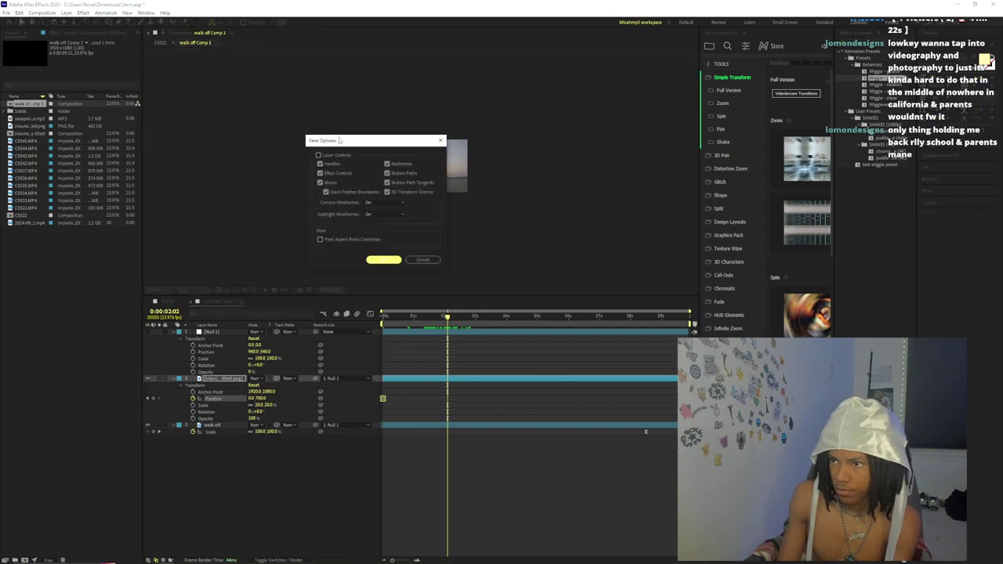
{"action": "left_click", "coordinate": [382, 258]}
{"action": "key", "text": "period"}
{"action": "key", "text": "period"}
{"action": "key", "text": "period"}
{"action": "key", "text": "period"}
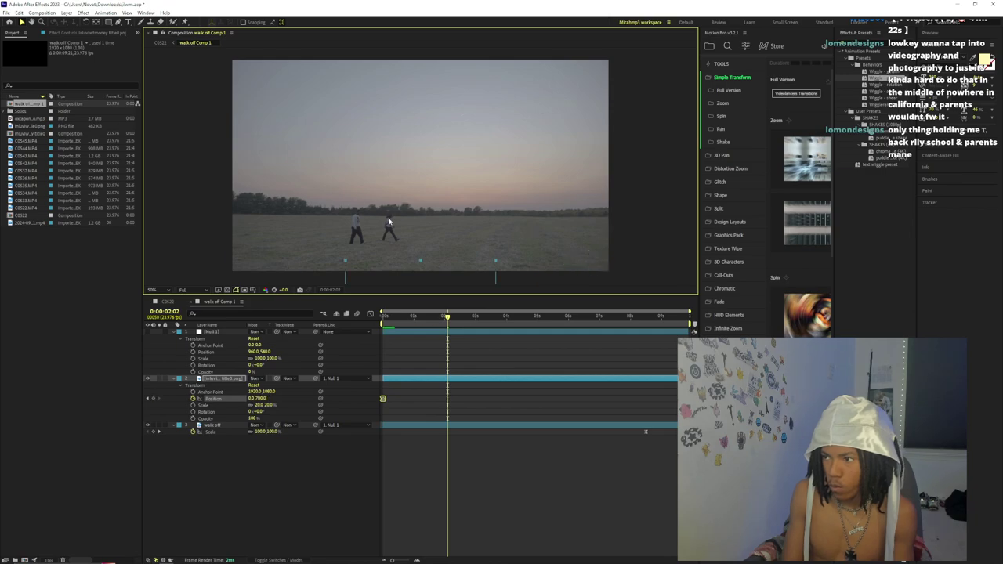
- Try to center the title layer in the view at 0:00:02:02
{"action": "key", "text": "ctrl+Home"}
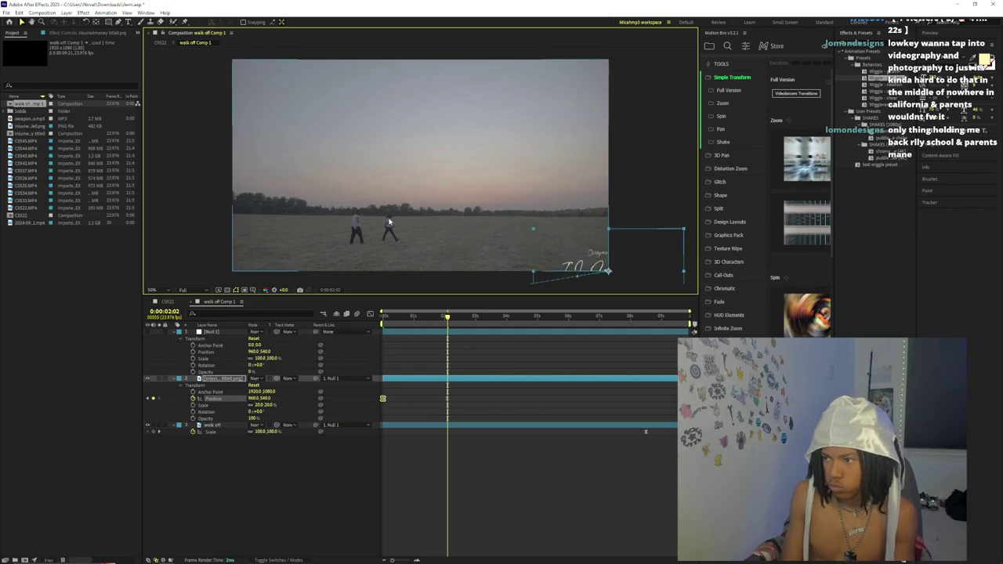
{"action": "scroll", "coordinate": [577, 170], "scroll_direction": "down", "scroll_amount": 2}
{"action": "key", "text": "ctrl+z"}
{"action": "scroll", "coordinate": [423, 240], "scroll_direction": "up", "scroll_amount": 2}
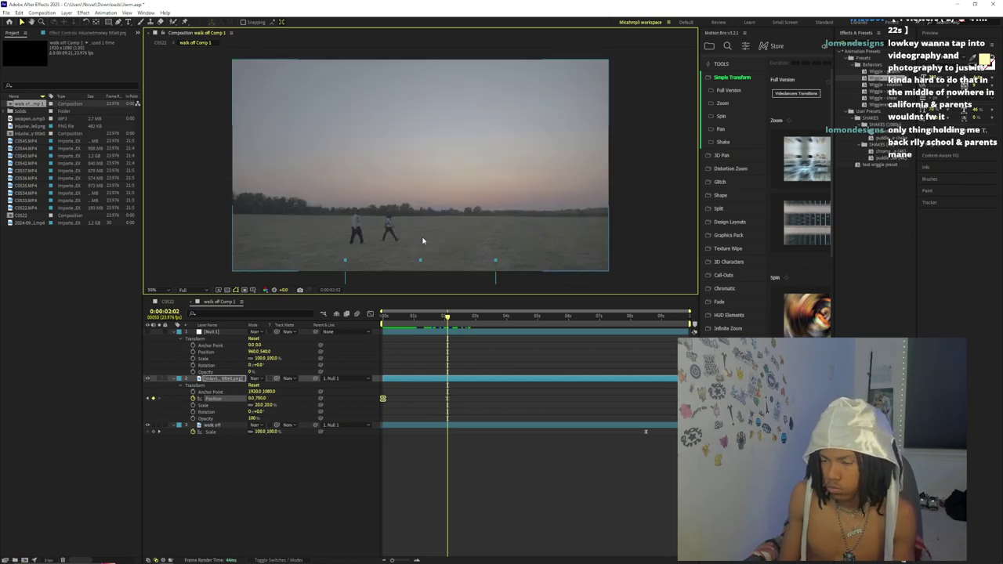
- Keyframe a higher title position at 0:00:02:02 and preview the title's rise from the beginning
{"action": "left_click_drag", "start_coordinate": [260, 400], "coordinate": [243, 397]}
{"action": "scroll", "coordinate": [423, 228], "scroll_direction": "up", "scroll_amount": 1}
{"action": "scroll", "coordinate": [423, 227], "scroll_direction": "down", "scroll_amount": 1}
{"action": "left_click", "coordinate": [474, 420]}
{"action": "key", "text": "space"}
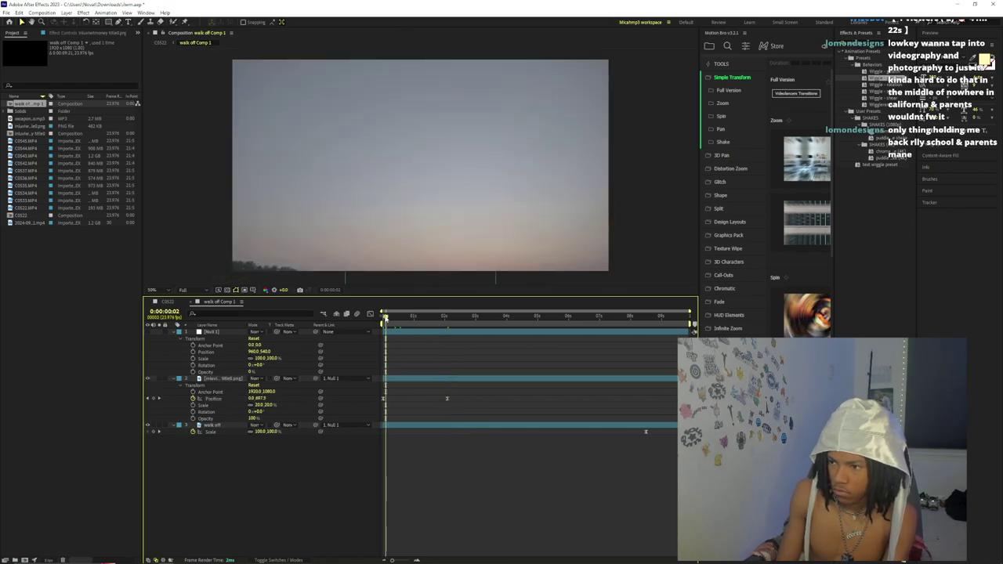
{"action": "left_click", "coordinate": [398, 317]}
{"action": "key", "text": "space"}
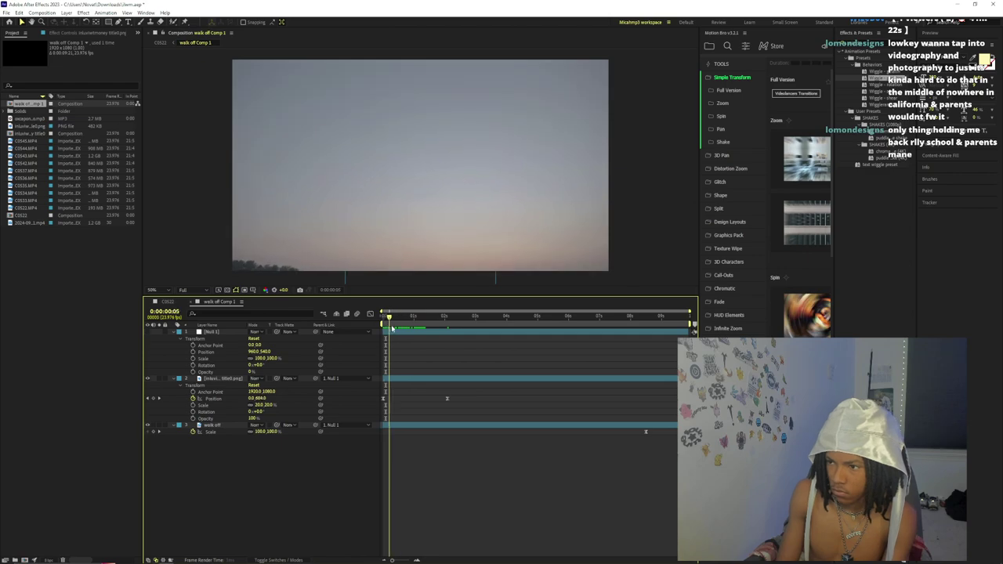
{"action": "key", "text": "space"}
- Replace the title's position keyframes with one eased start keyframe at about 8, 670, below the frame
{"action": "left_click", "coordinate": [192, 399]}
{"action": "mouse_move", "coordinate": [426, 271]}
{"action": "left_mouse_down"}
{"action": "mouse_move", "coordinate": [425, 222]}
{"action": "mouse_move", "coordinate": [427, 265]}
{"action": "left_mouse_up"}
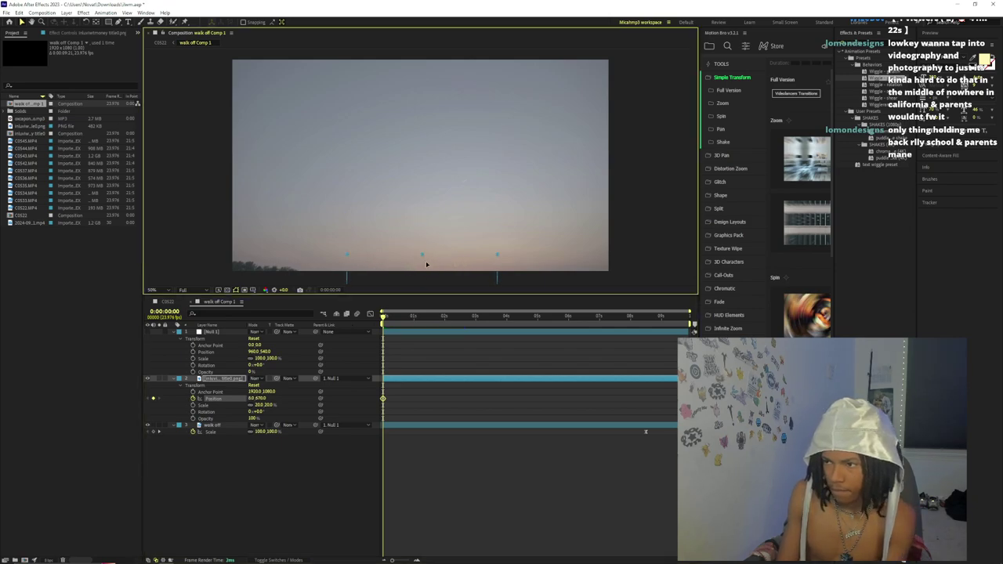
{"action": "key", "text": "F9"}
{"action": "key", "text": "space"}
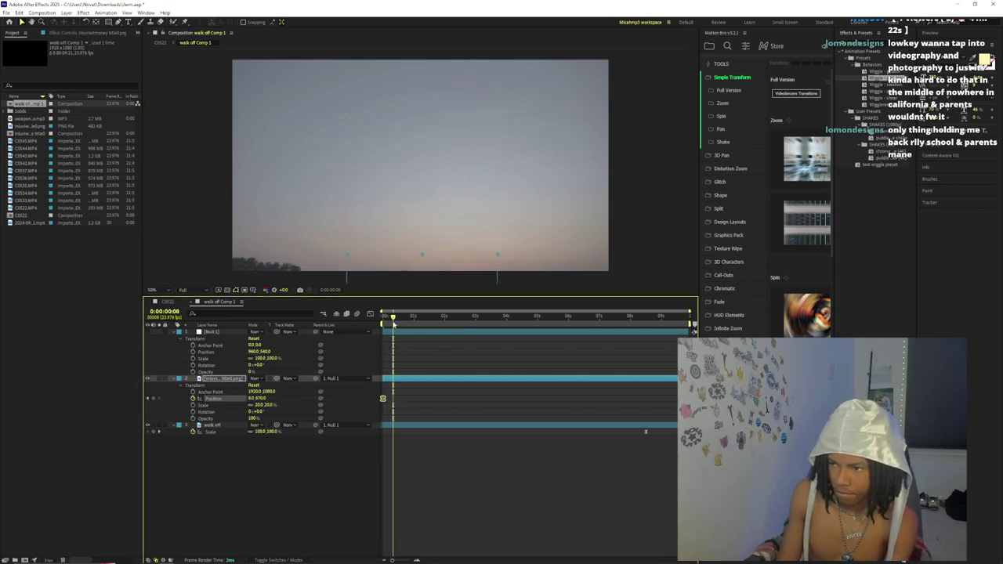
- Keyframe the title raised into the frame at about 8, 272 and scrub through the motion
{"action": "left_click_drag", "start_coordinate": [419, 275], "coordinate": [421, 188]}
{"action": "left_click", "coordinate": [442, 318]}
{"action": "left_click_drag", "start_coordinate": [442, 327], "coordinate": [532, 360]}
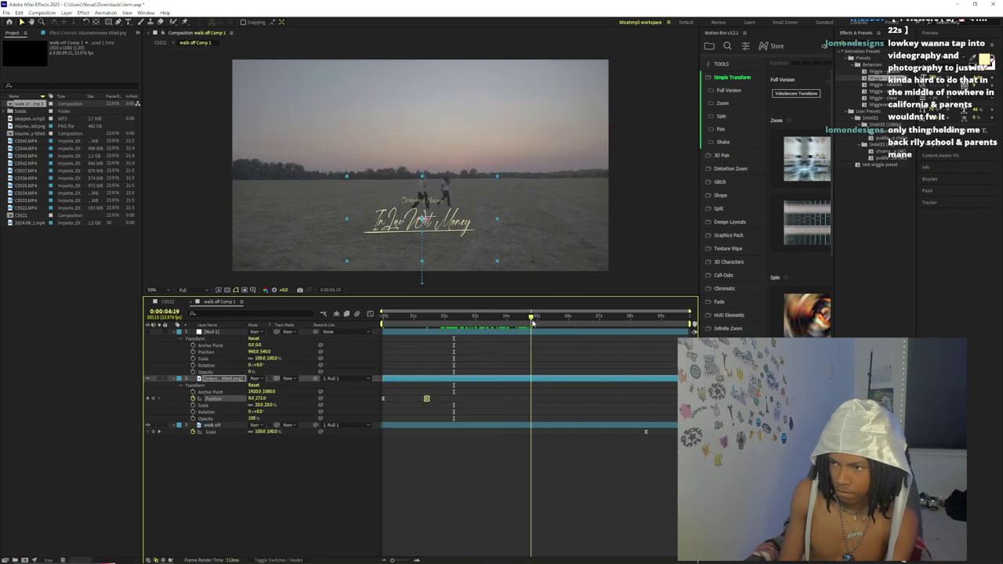
- Keyframe the title at about 12, -22 at 0:00:04:16 and delete the intermediate position keyframe
{"action": "left_click_drag", "start_coordinate": [513, 317], "coordinate": [527, 317]}
{"action": "left_click_drag", "start_coordinate": [422, 209], "coordinate": [424, 152]}
{"action": "left_click", "coordinate": [427, 398]}
{"action": "key", "text": "Delete"}
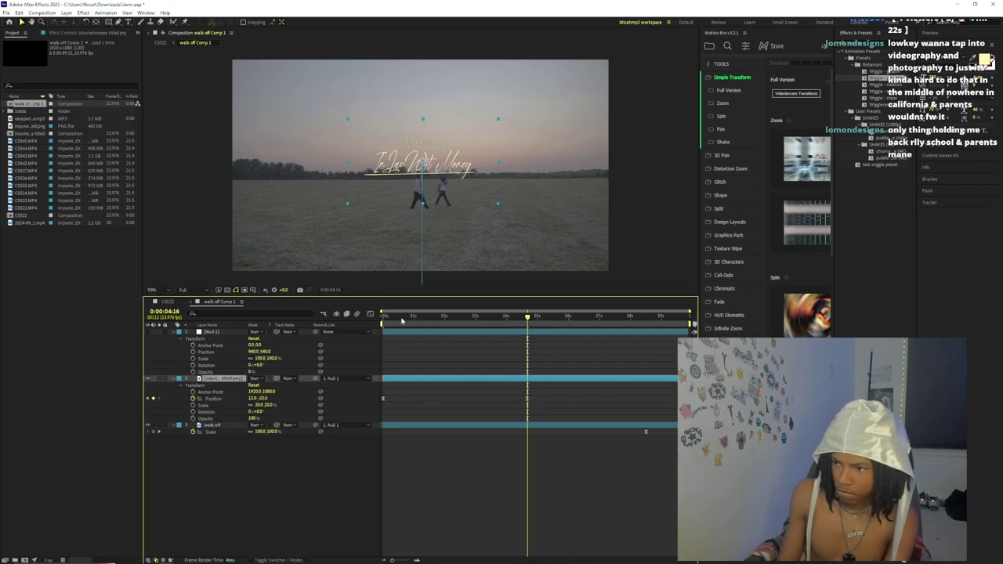
- Display the speed graph of the title's position animation
{"action": "left_click", "coordinate": [381, 318]}
{"action": "left_click", "coordinate": [384, 400]}
{"action": "left_click", "coordinate": [370, 313]}
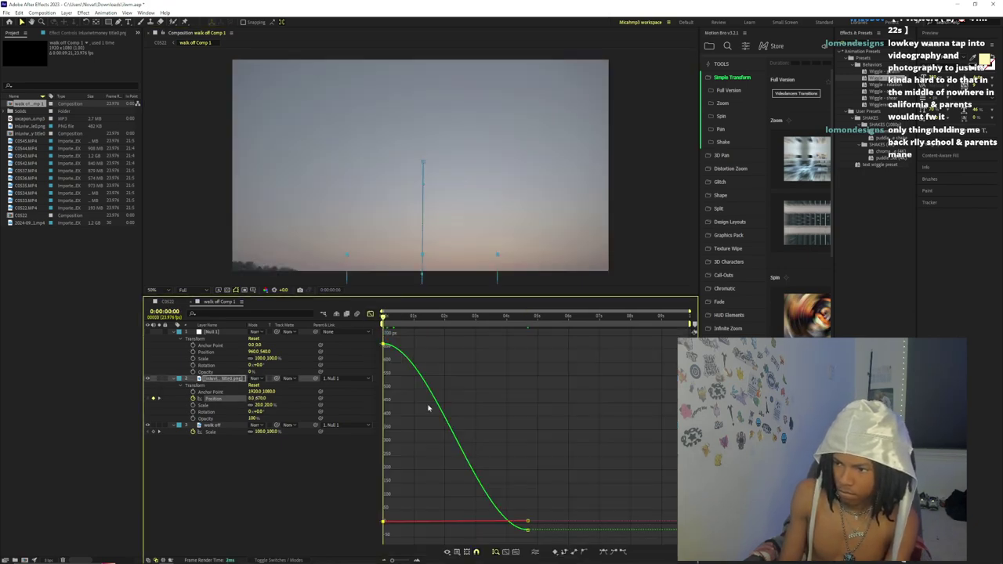
{"action": "left_click", "coordinate": [447, 552]}
{"action": "left_click", "coordinate": [485, 478]}
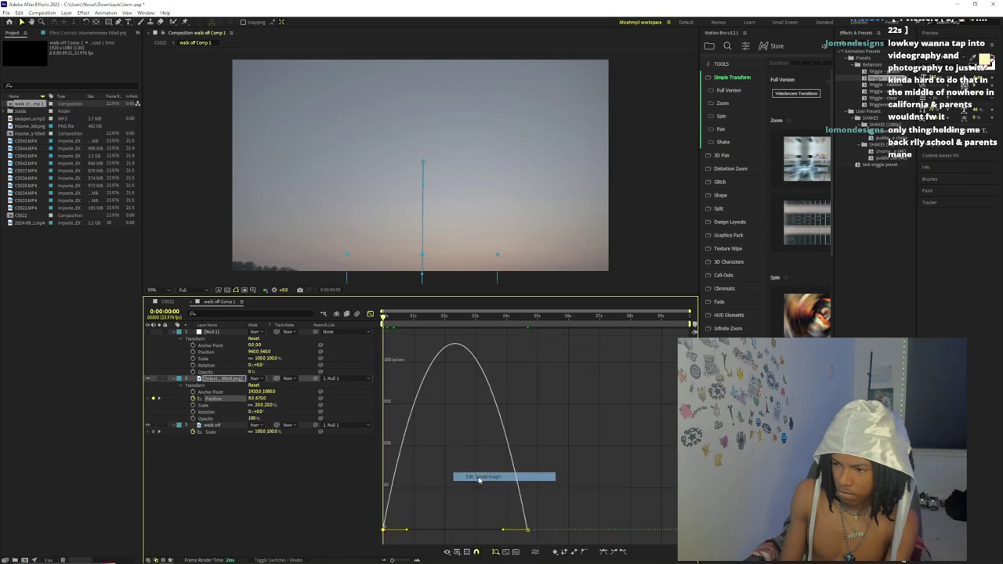
- Reshape the title's position speed curve to start fast and ease out slowly, checking the motion along the timeline
{"action": "left_click_drag", "start_coordinate": [405, 531], "coordinate": [398, 517]}
{"action": "left_click_drag", "start_coordinate": [524, 534], "coordinate": [528, 533]}
{"action": "left_click_drag", "start_coordinate": [396, 316], "coordinate": [389, 337]}
{"action": "left_click_drag", "start_coordinate": [525, 532], "coordinate": [482, 537]}
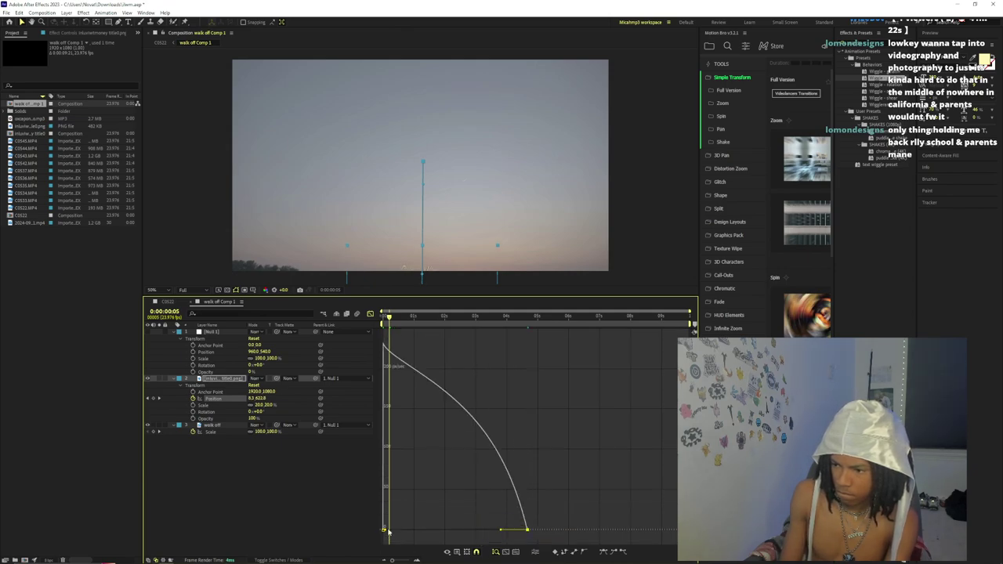
{"action": "left_click_drag", "start_coordinate": [387, 531], "coordinate": [379, 535]}
{"action": "left_click_drag", "start_coordinate": [500, 531], "coordinate": [487, 531]}
{"action": "left_click_drag", "start_coordinate": [392, 319], "coordinate": [511, 318]}
{"action": "left_click", "coordinate": [370, 313]}
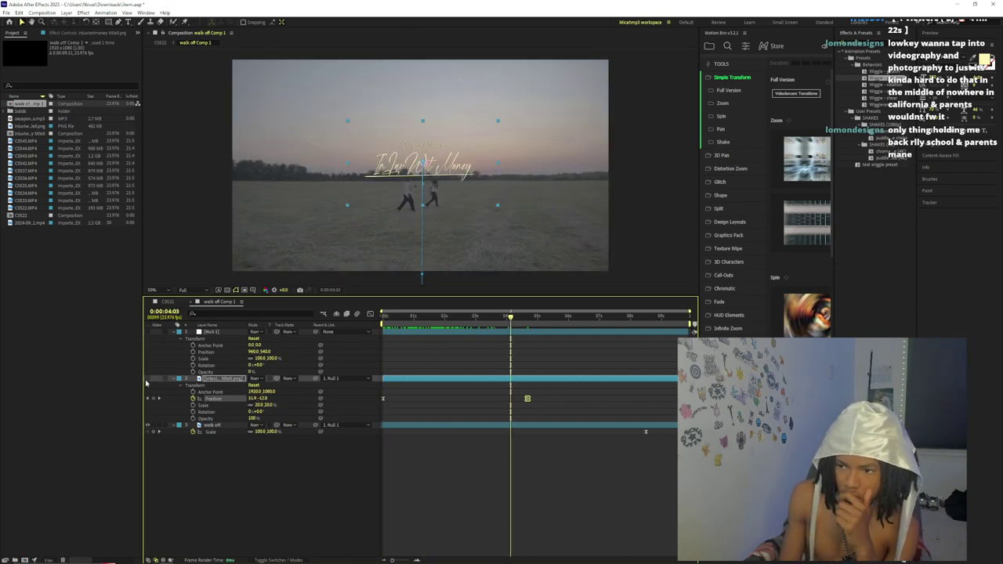
- Remove the title layer's position keyframes and reset its transform
{"action": "left_click", "coordinate": [146, 379]}
{"action": "left_click", "coordinate": [387, 380]}
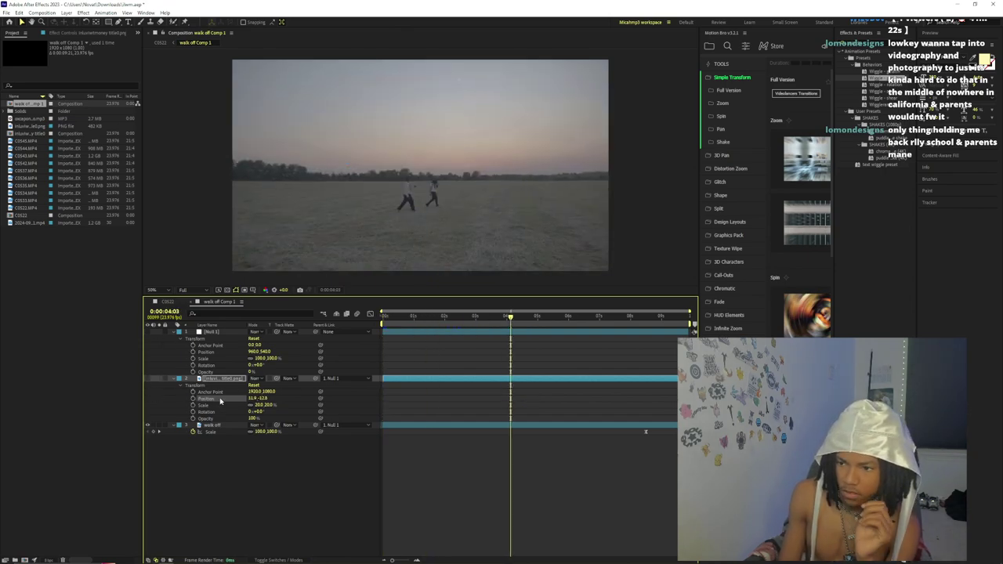
{"action": "right_click", "coordinate": [388, 380]}
{"action": "mouse_move", "coordinate": [438, 188]}
{"action": "left_click", "coordinate": [491, 180]}
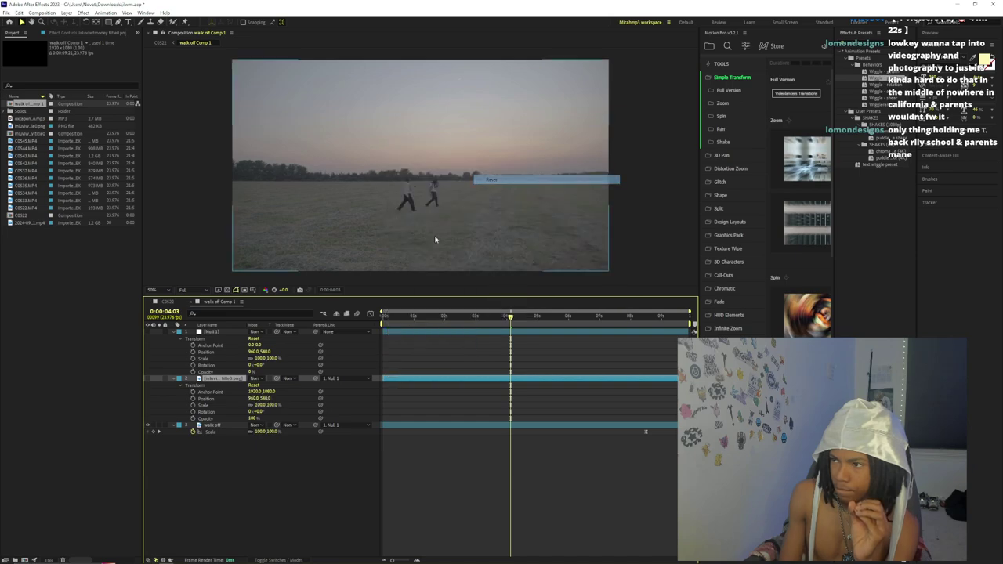
- Make the title layer visible, scale it to 27% and place it mid-frame at position 20, 50
{"action": "left_click", "coordinate": [147, 379]}
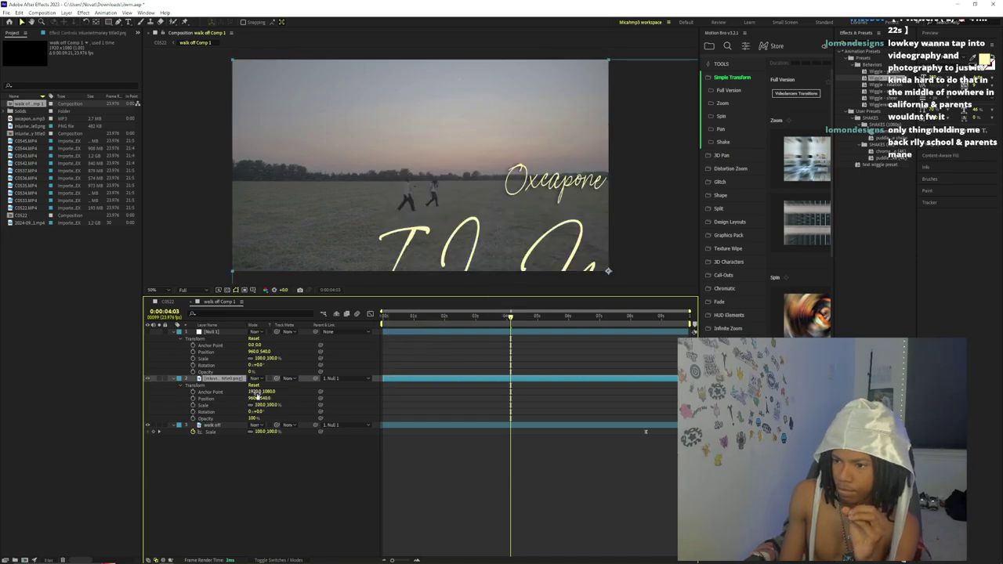
{"action": "scroll", "coordinate": [441, 215], "scroll_direction": "down", "scroll_amount": 2}
{"action": "scroll", "coordinate": [447, 215], "scroll_direction": "up", "scroll_amount": 1}
{"action": "left_click_drag", "start_coordinate": [499, 222], "coordinate": [409, 174]}
{"action": "left_click_drag", "start_coordinate": [257, 412], "coordinate": [200, 409]}
{"action": "scroll", "coordinate": [423, 206], "scroll_direction": "up", "scroll_amount": 1}
{"action": "left_click_drag", "start_coordinate": [425, 190], "coordinate": [423, 188]}
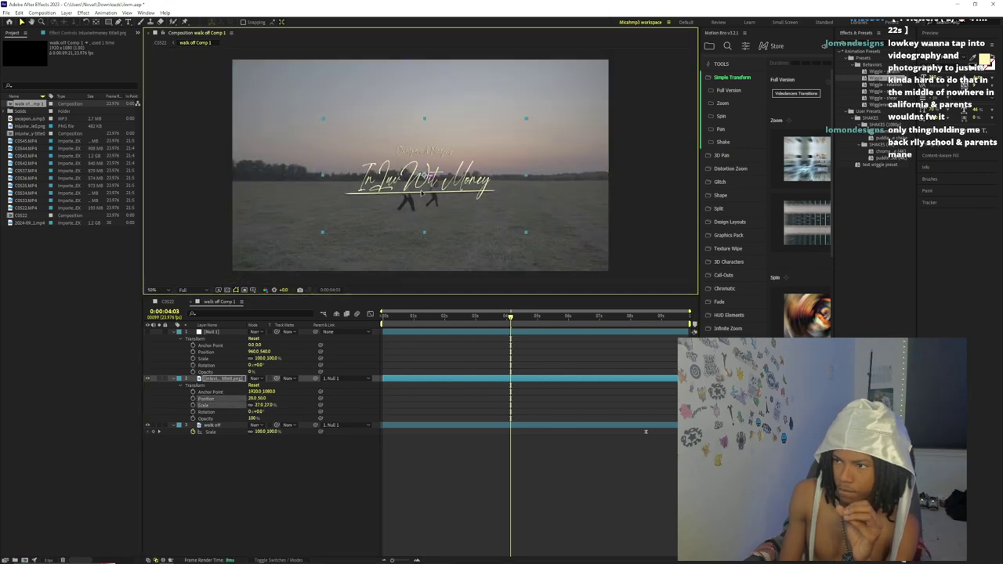
- Select the walk off footage layer and bring up the Tracker
{"action": "left_click", "coordinate": [520, 425]}
{"action": "left_click", "coordinate": [522, 431]}
{"action": "left_click", "coordinate": [560, 425]}
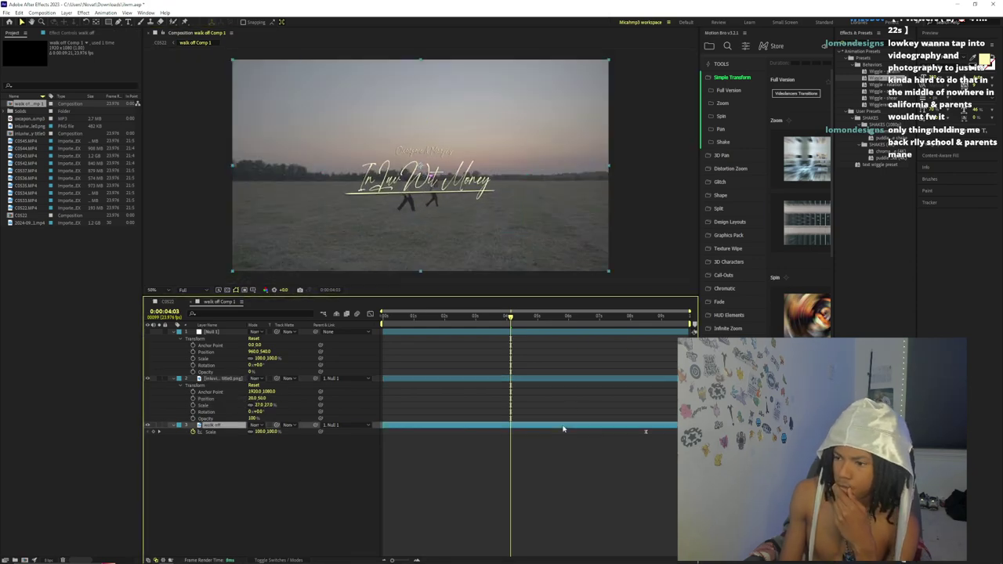
{"action": "right_click", "coordinate": [519, 424]}
{"action": "mouse_move", "coordinate": [552, 200]}
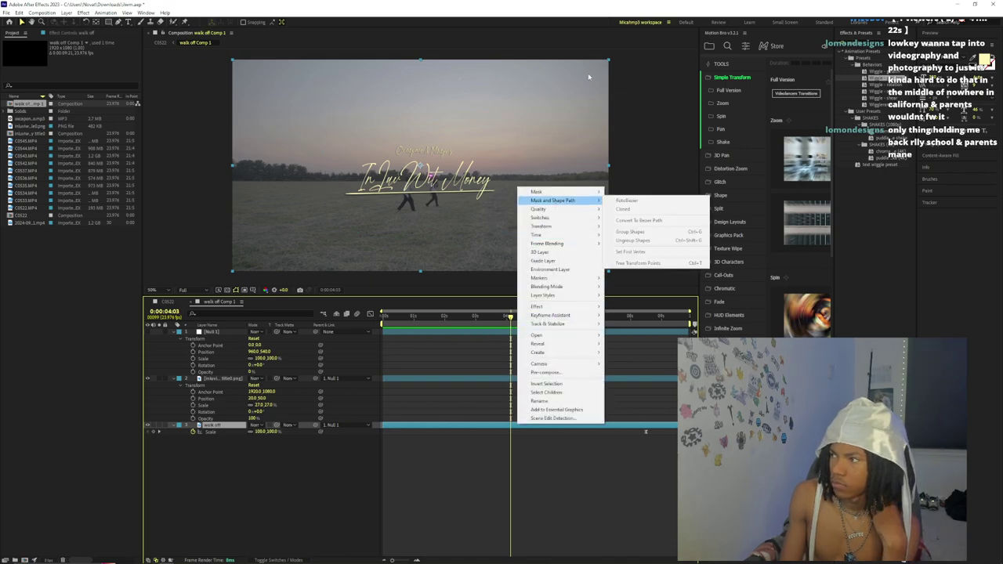
{"action": "left_click", "coordinate": [145, 13]}
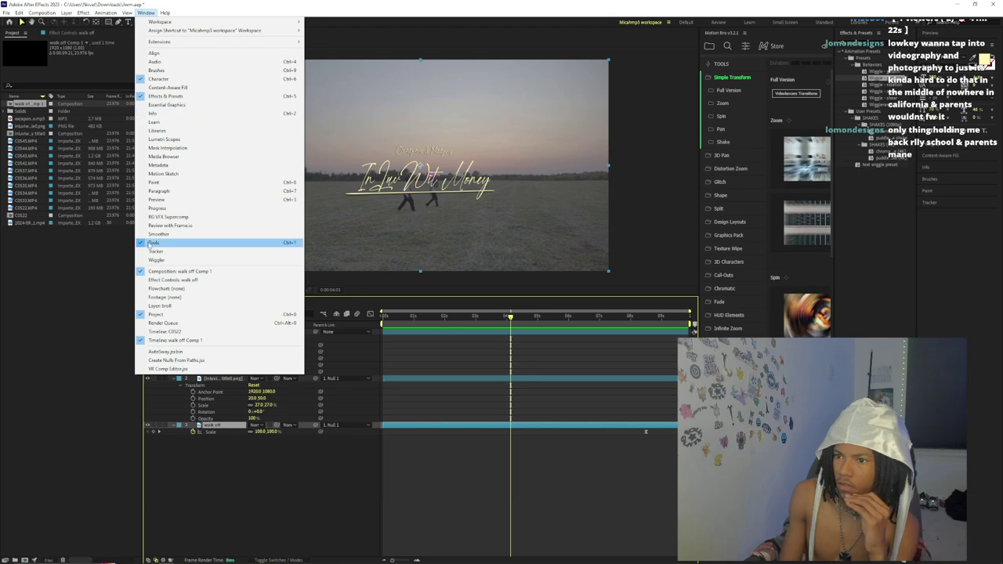
{"action": "left_click", "coordinate": [156, 252]}
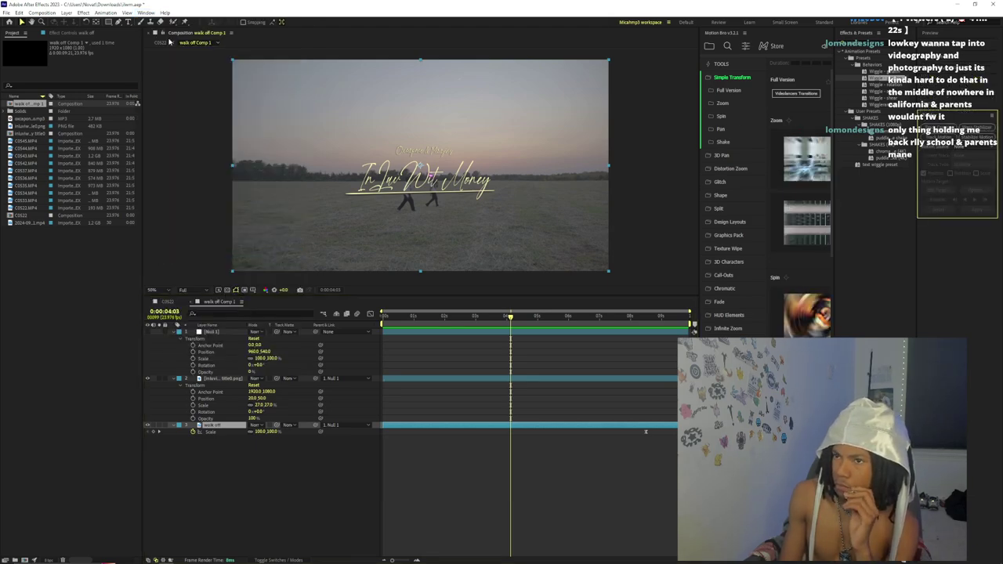
{"action": "left_click", "coordinate": [51, 13]}
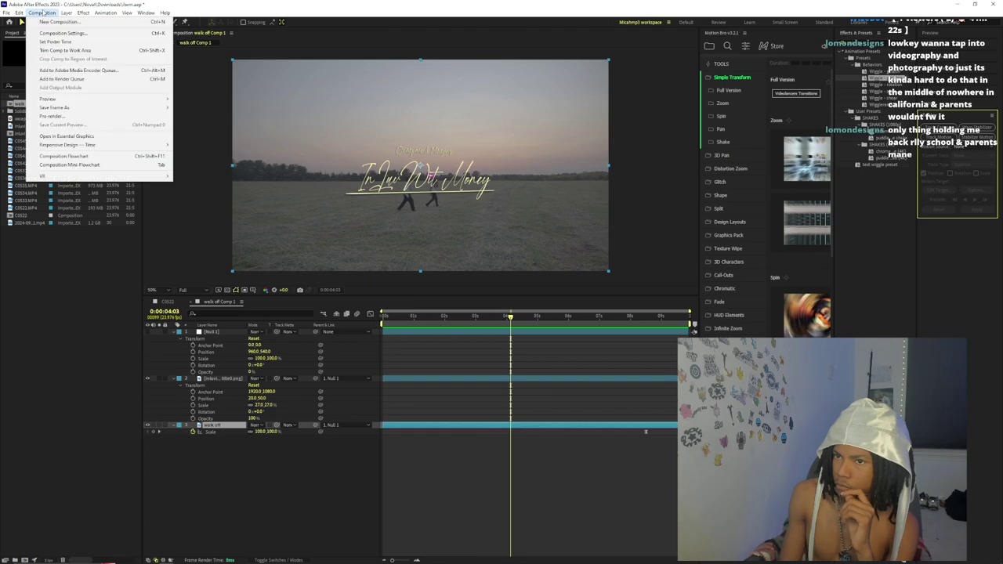
{"action": "mouse_move", "coordinate": [126, 14]}
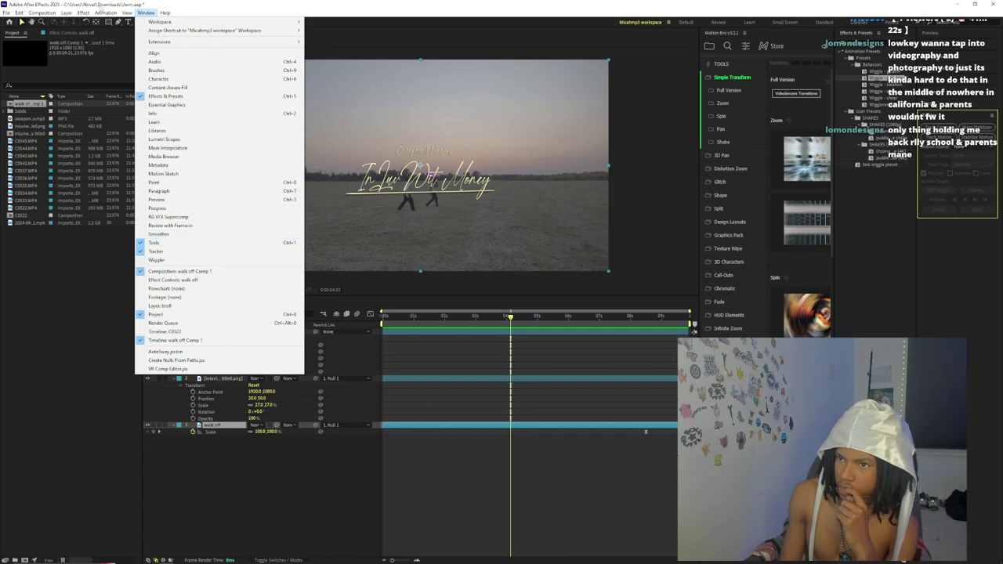
{"action": "mouse_move", "coordinate": [20, 16]}
{"action": "mouse_move", "coordinate": [51, 17]}
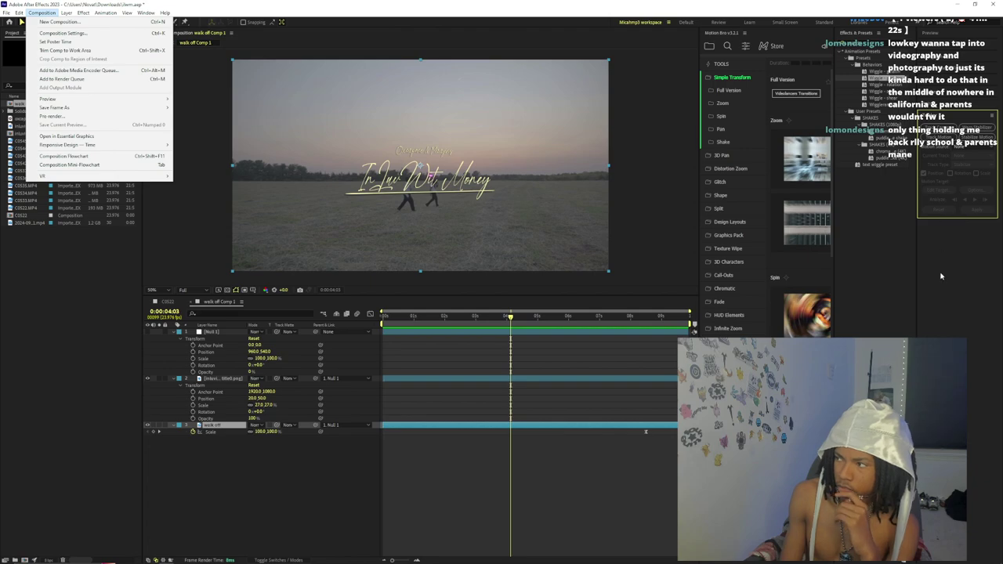
{"action": "left_click", "coordinate": [942, 245]}
- Start camera tracking on the walk off footage and turn on Detailed Analysis for the 3D Camera Tracker
{"action": "left_click", "coordinate": [938, 127]}
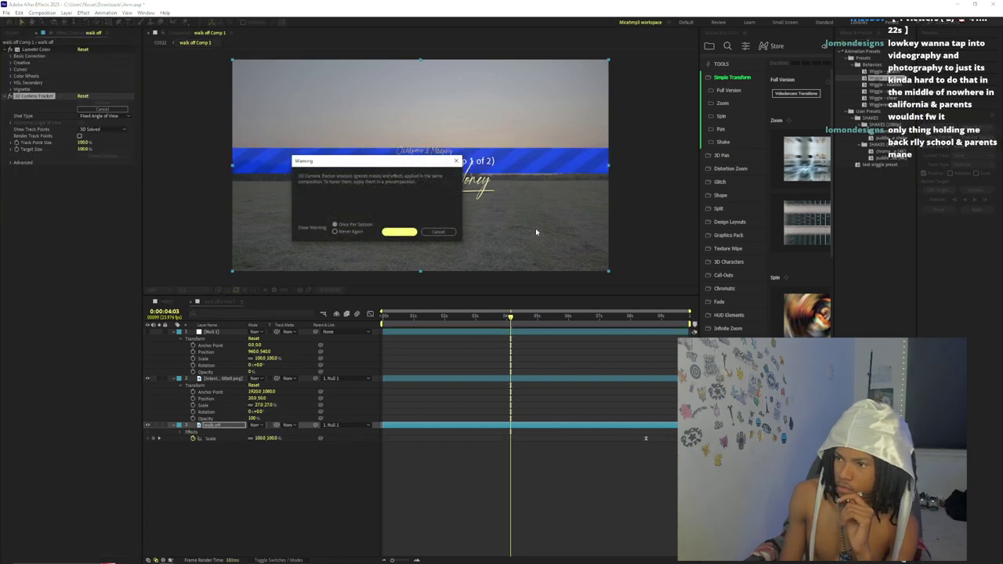
{"action": "left_click", "coordinate": [401, 232]}
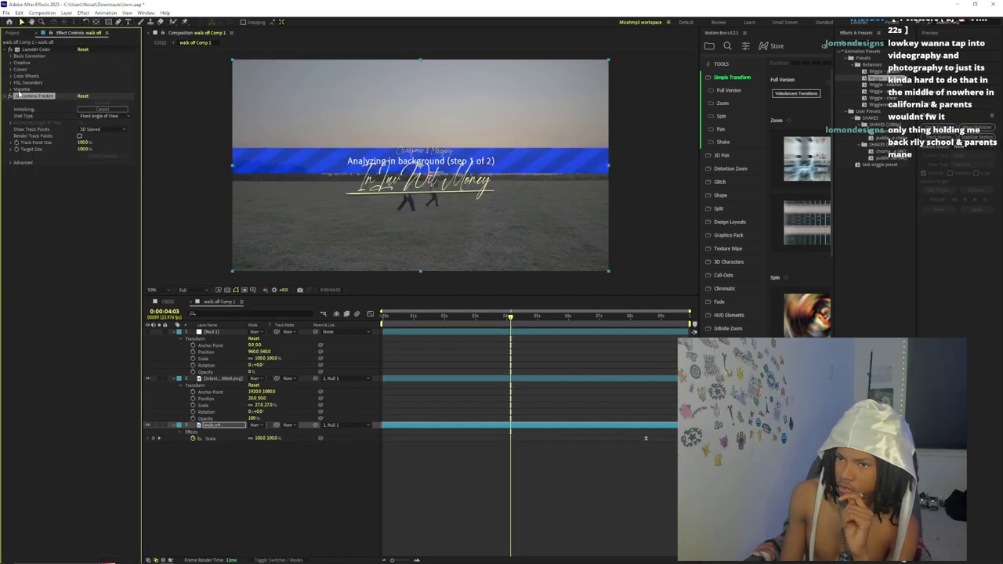
{"action": "left_click", "coordinate": [5, 51]}
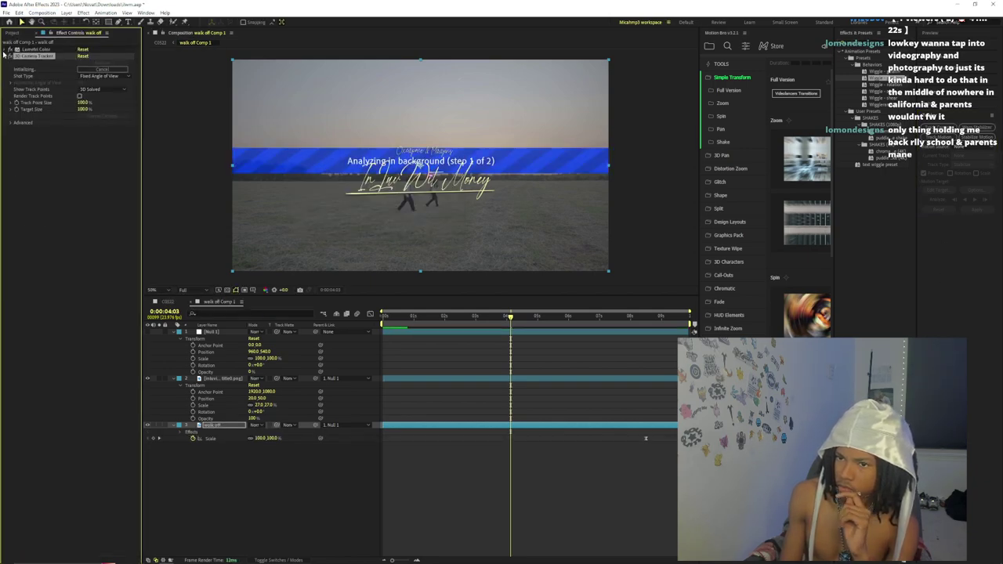
{"action": "left_click", "coordinate": [10, 123]}
{"action": "left_click", "coordinate": [79, 150]}
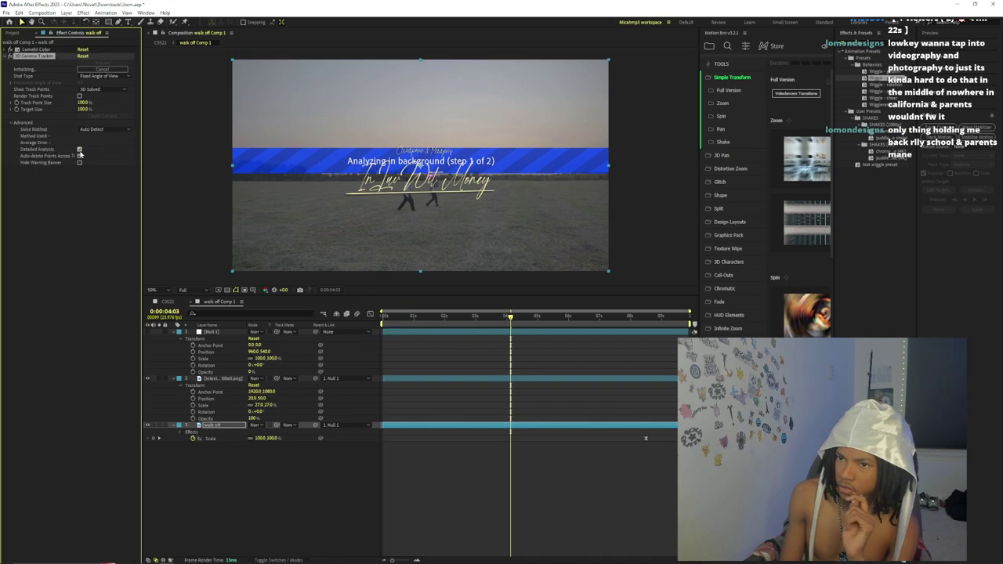
{"action": "key", "text": "super"}
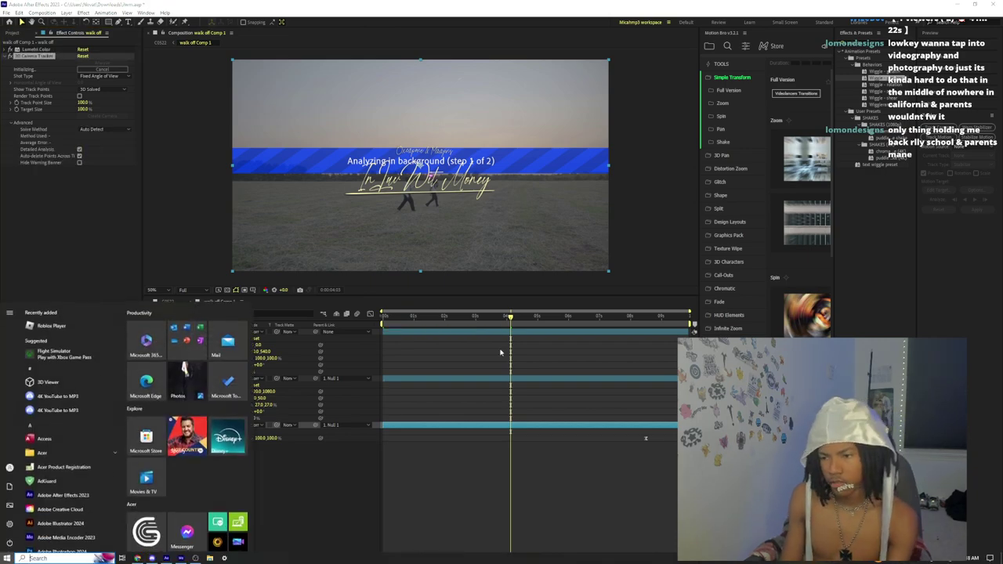
{"action": "left_click", "coordinate": [508, 423]}
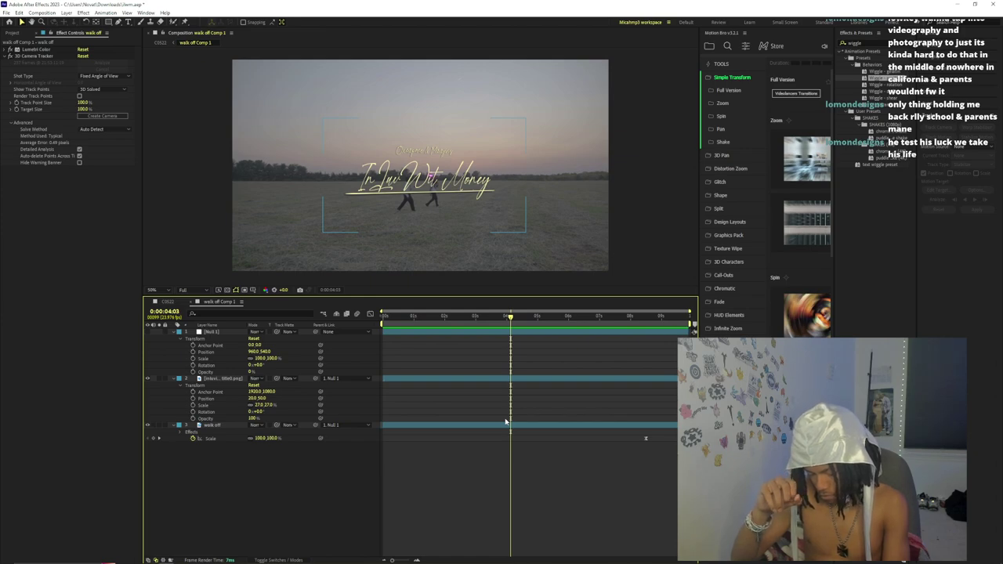
- Turn on Render Track Points for the walk off footage and create a solid and camera from the treeline track point behind the title
{"action": "left_click", "coordinate": [504, 425]}
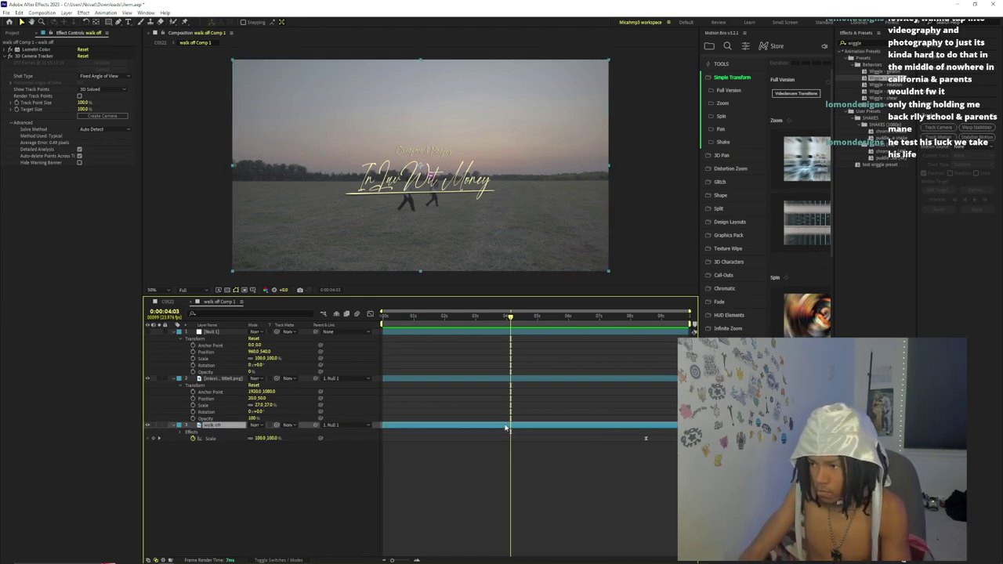
{"action": "left_click", "coordinate": [79, 95]}
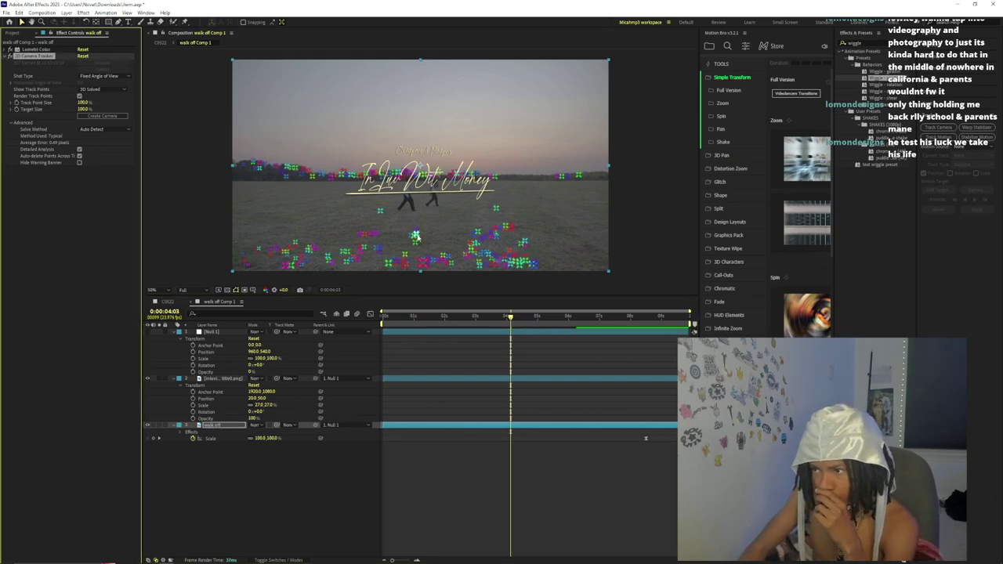
{"action": "right_click", "coordinate": [423, 176]}
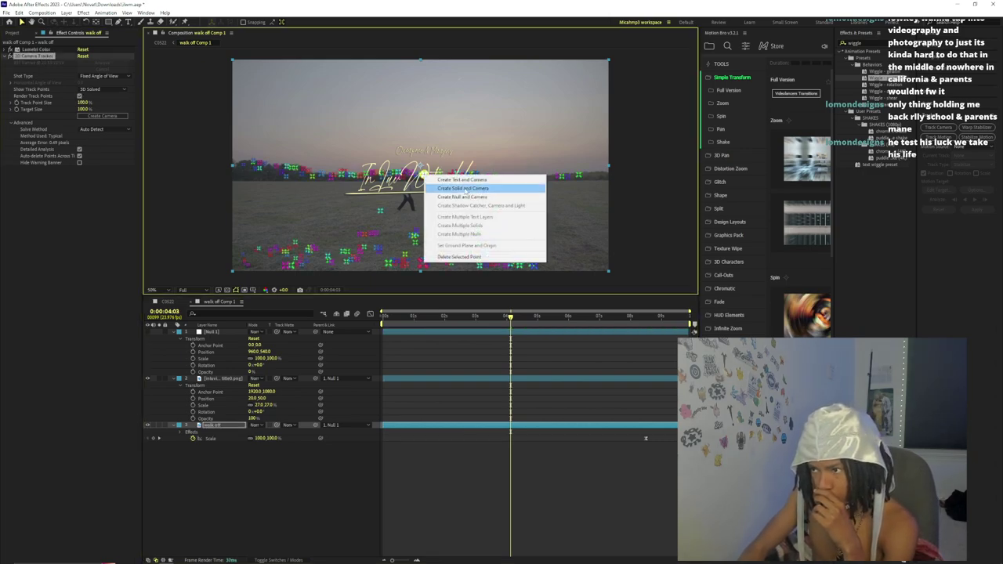
{"action": "left_click", "coordinate": [464, 188]}
- Pre-compose the track solid as Track Solid 1 Comp 1, leaving all attributes in walk off Comp 1
{"action": "right_click", "coordinate": [420, 332]}
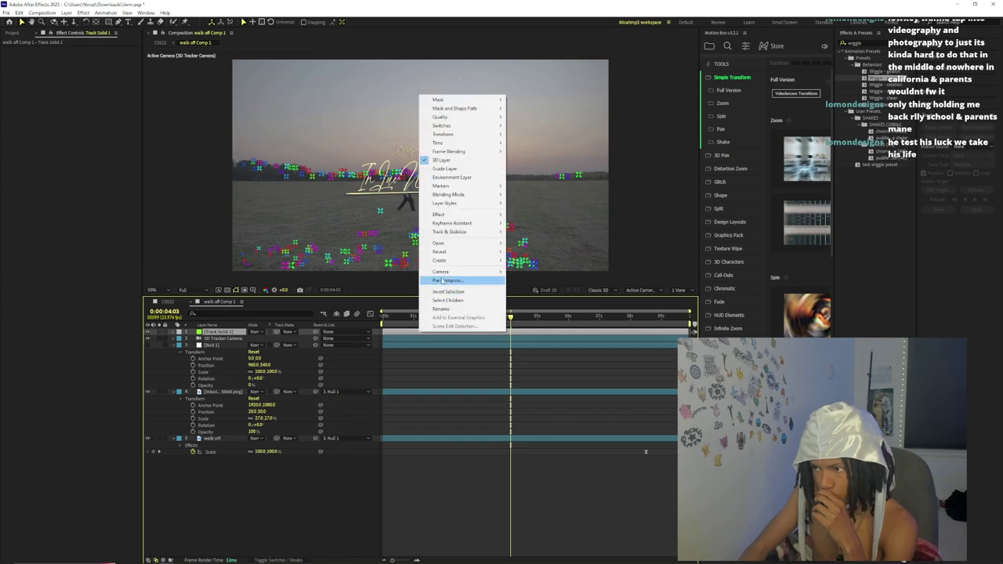
{"action": "left_click", "coordinate": [440, 281]}
{"action": "left_click", "coordinate": [277, 234]}
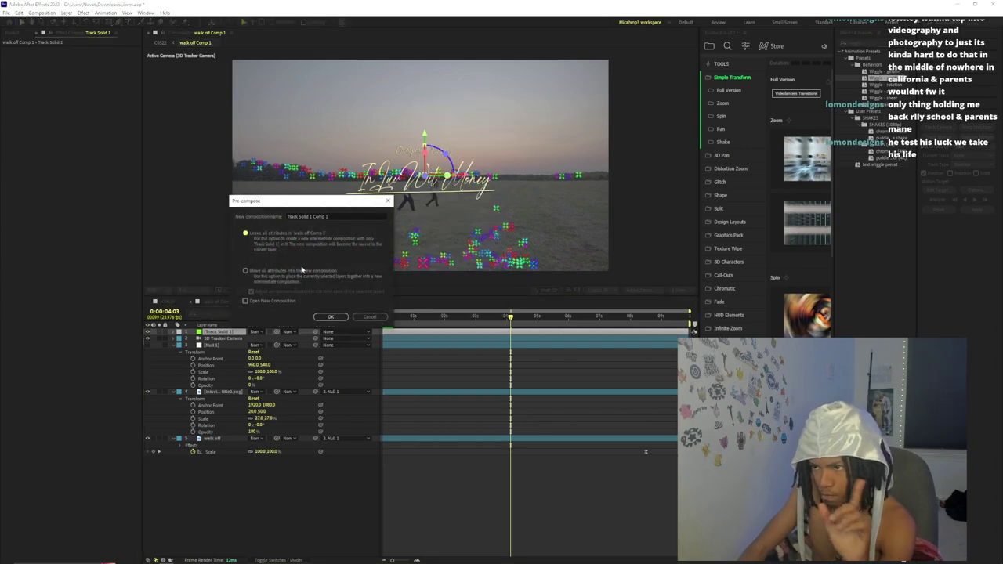
{"action": "left_click", "coordinate": [330, 316]}
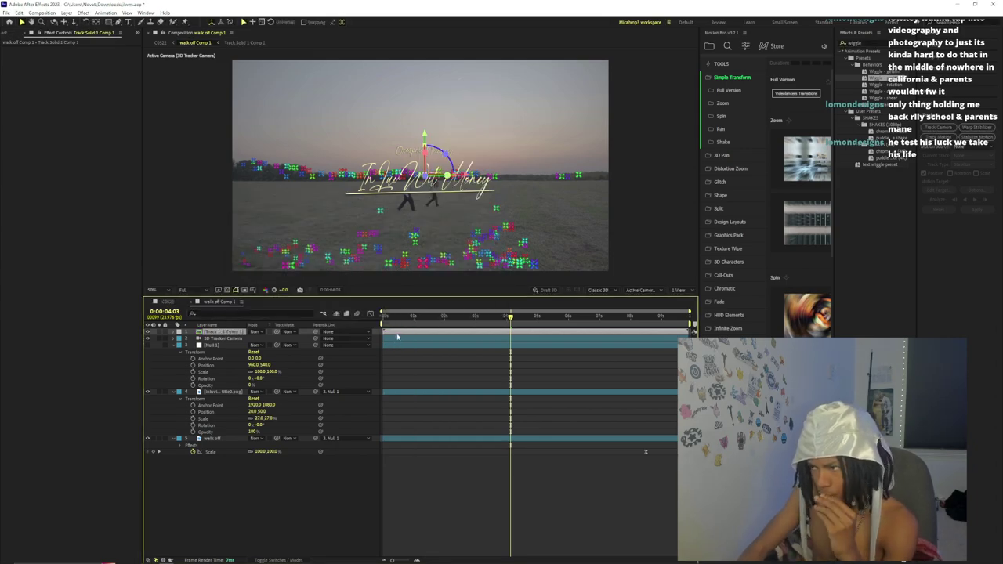
- Resize the Track Solid 1 Comp 1 composition to 1920 x 1080 and hide its green solid
{"action": "double_click", "coordinate": [399, 334]}
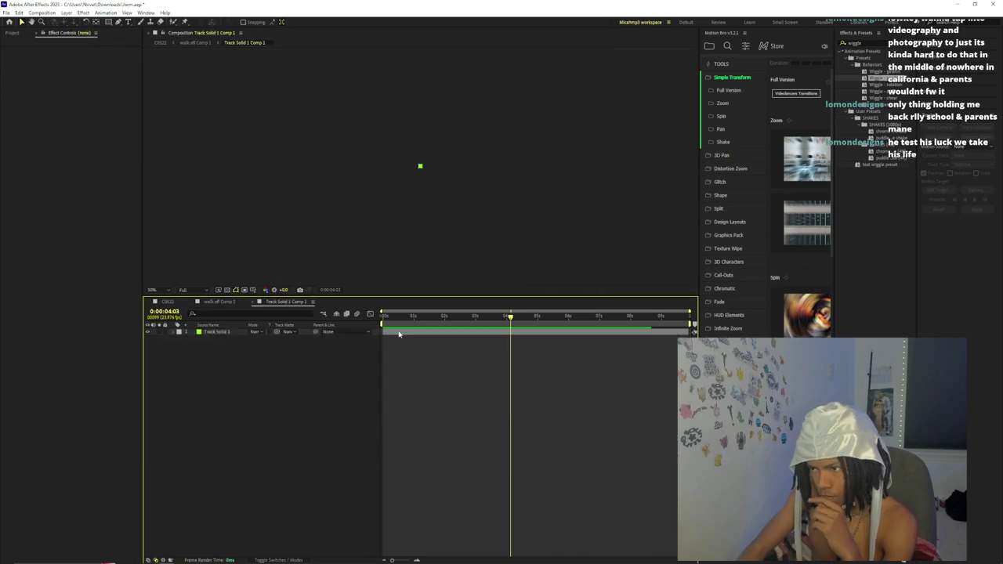
{"action": "right_click", "coordinate": [421, 167]}
{"action": "left_click", "coordinate": [377, 189]}
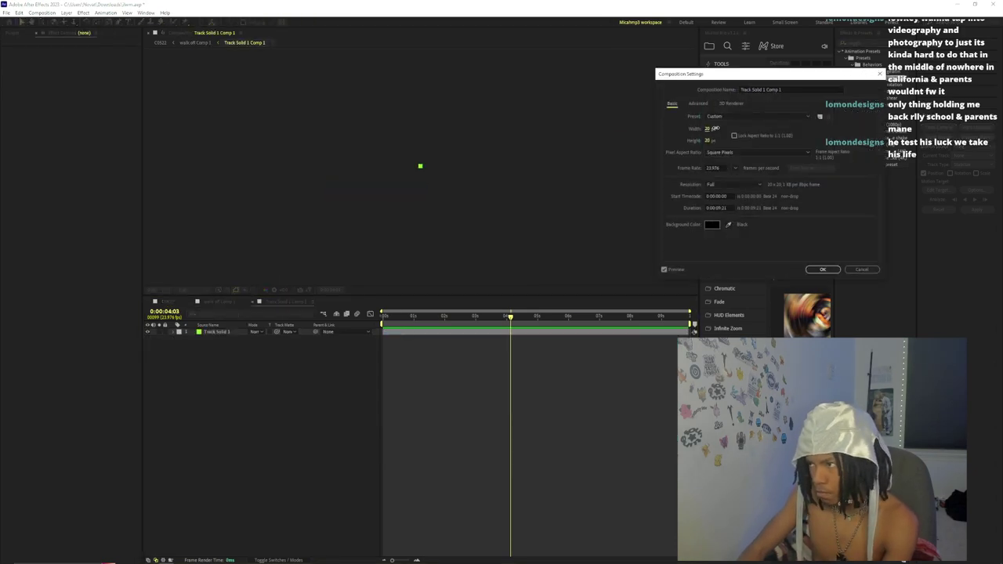
{"action": "left_click", "coordinate": [712, 129]}
{"action": "key", "text": "Tab"}
{"action": "type", "text": "1080"}
{"action": "key", "text": "Return"}
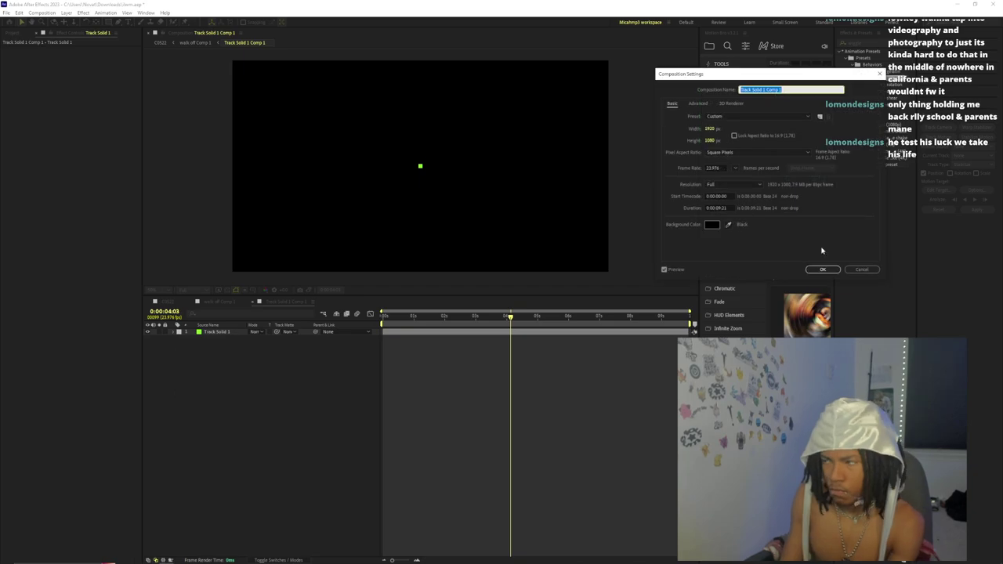
{"action": "left_click", "coordinate": [822, 268]}
{"action": "left_click", "coordinate": [147, 333]}
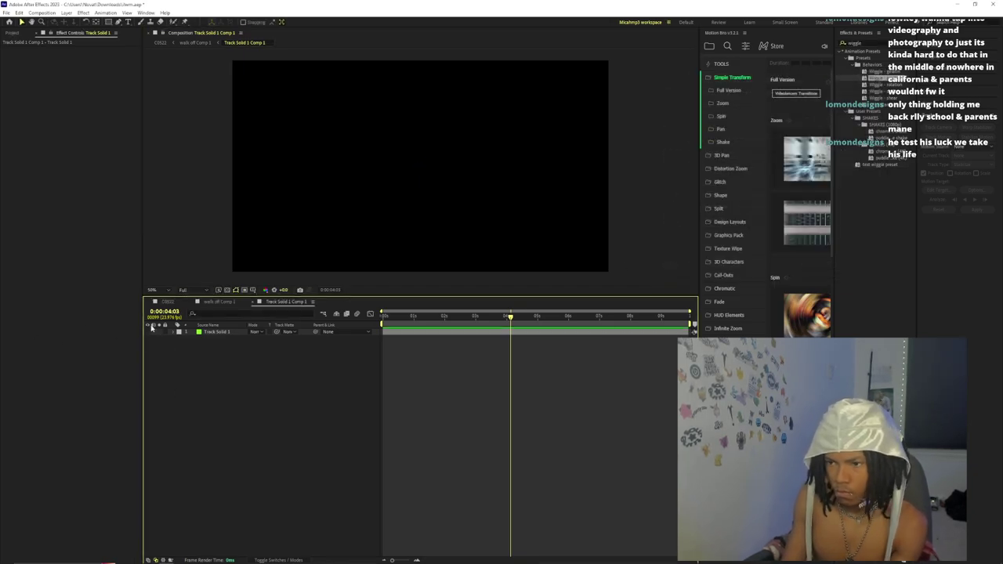
- Cut the title layer out of walk off Comp 1 and paste it into Track Solid 1 Comp 1
{"action": "left_click", "coordinate": [193, 43]}
{"action": "left_click", "coordinate": [222, 392]}
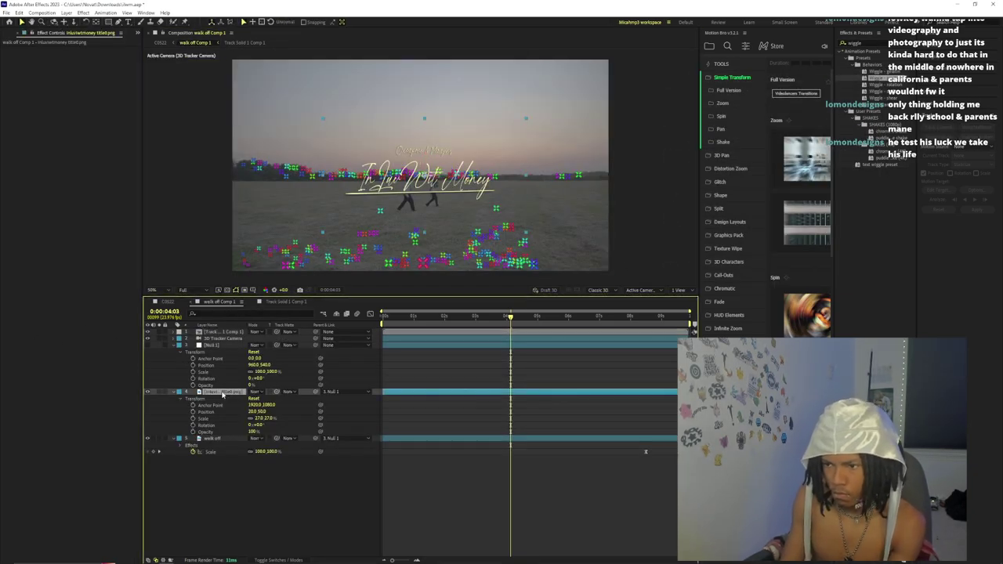
{"action": "key", "text": "ctrl+x"}
{"action": "double_click", "coordinate": [218, 332]}
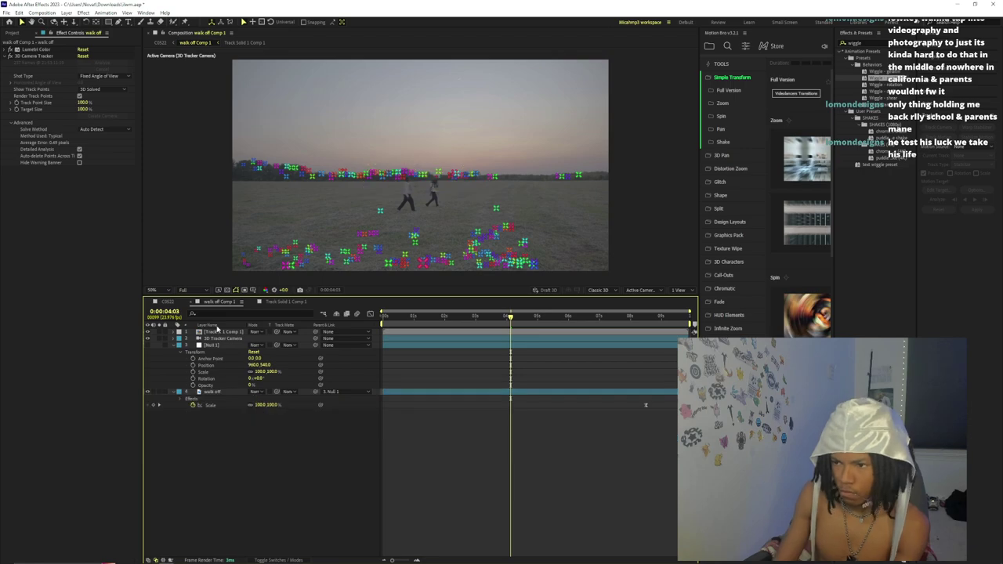
{"action": "key", "text": "ctrl+v"}
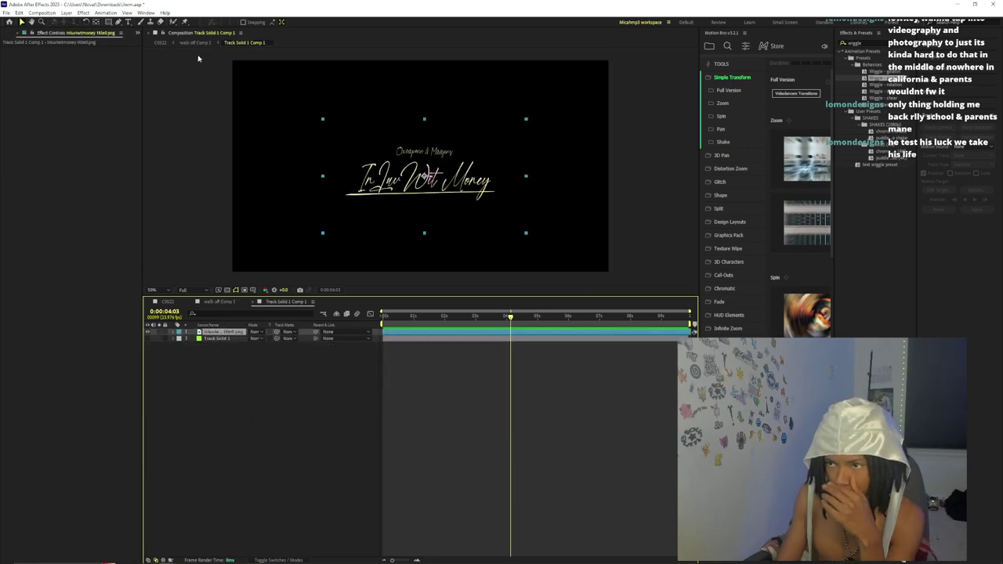
- Enlarge the title layer in Track Solid 1 Comp 1 to a scale of 31%
{"action": "left_click", "coordinate": [175, 333]}
{"action": "left_click", "coordinate": [179, 339]}
{"action": "left_click_drag", "start_coordinate": [259, 359], "coordinate": [263, 362]}
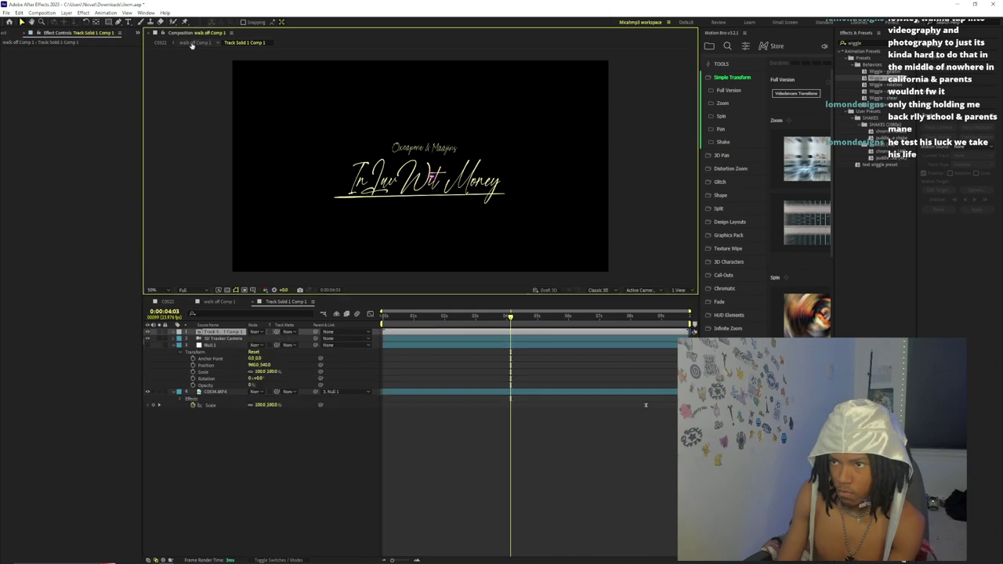
- Inspect the tracked title in walk off Comp 1 and turn off Render Track Points on the footage's 3D Camera Tracker
{"action": "left_click", "coordinate": [192, 42]}
{"action": "left_click", "coordinate": [465, 374]}
{"action": "scroll", "coordinate": [433, 198], "scroll_direction": "up", "scroll_amount": 2}
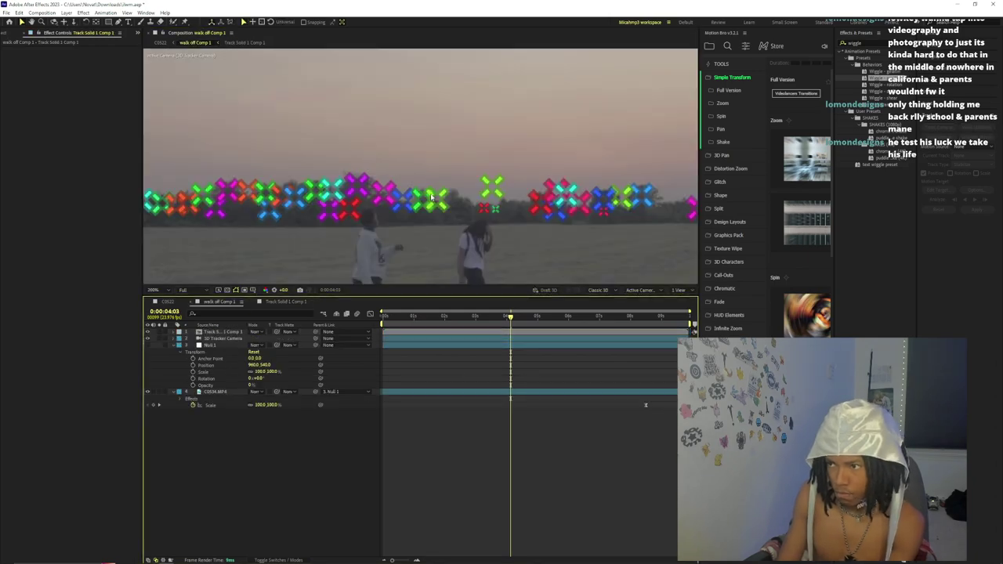
{"action": "scroll", "coordinate": [432, 198], "scroll_direction": "down", "scroll_amount": 2}
{"action": "left_click", "coordinate": [512, 333]}
{"action": "scroll", "coordinate": [416, 225], "scroll_direction": "up", "scroll_amount": 3}
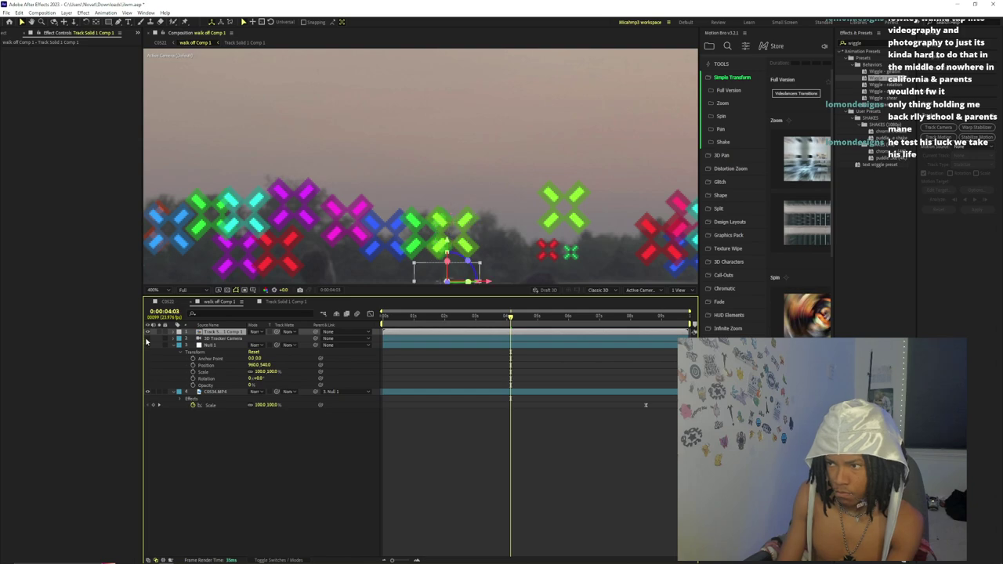
{"action": "key", "text": "comma"}
{"action": "left_click", "coordinate": [203, 391]}
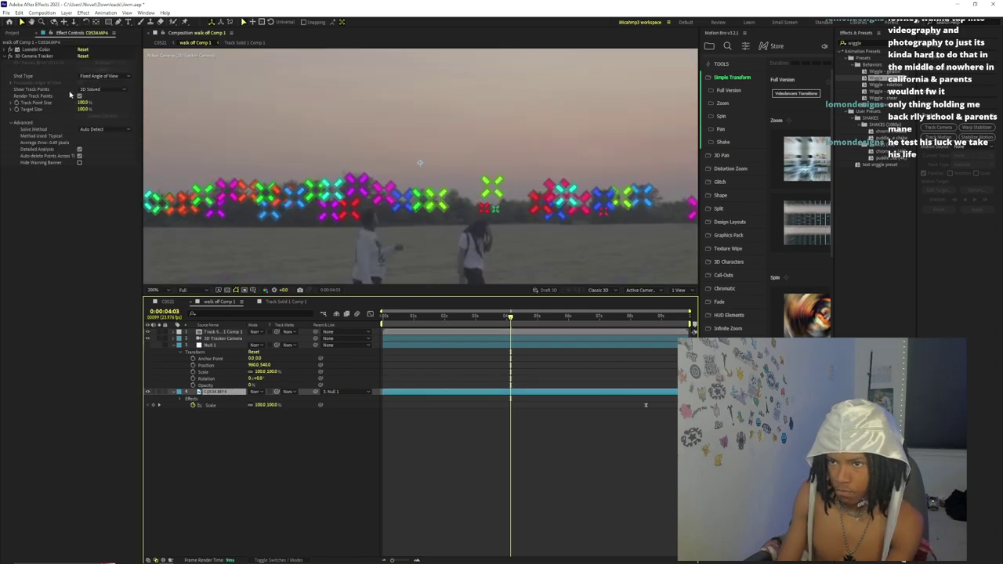
{"action": "left_click", "coordinate": [436, 376]}
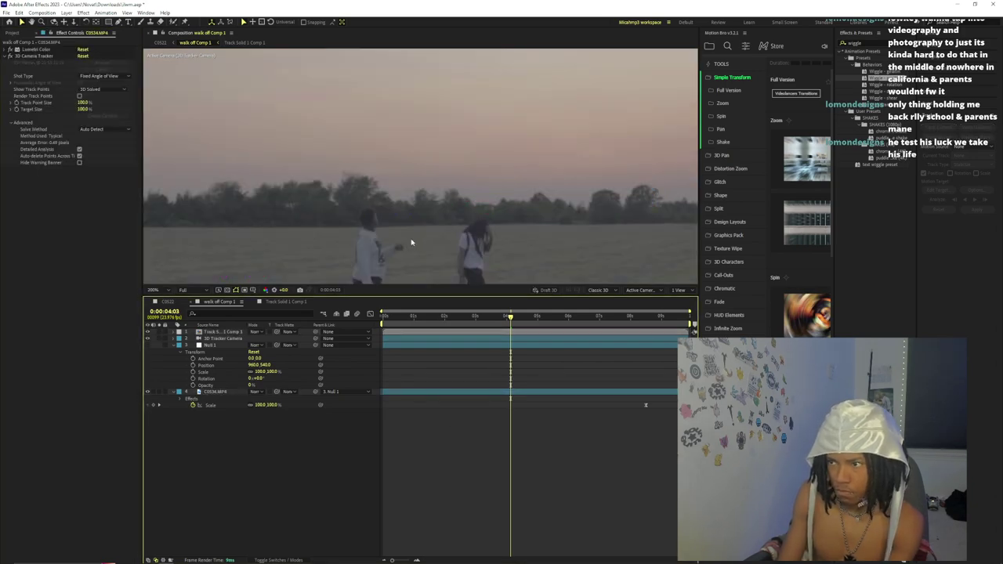
- Set the title's scale in Track Solid 1 Comp 1 to 60% and return to walk off Comp 1
{"action": "double_click", "coordinate": [223, 332]}
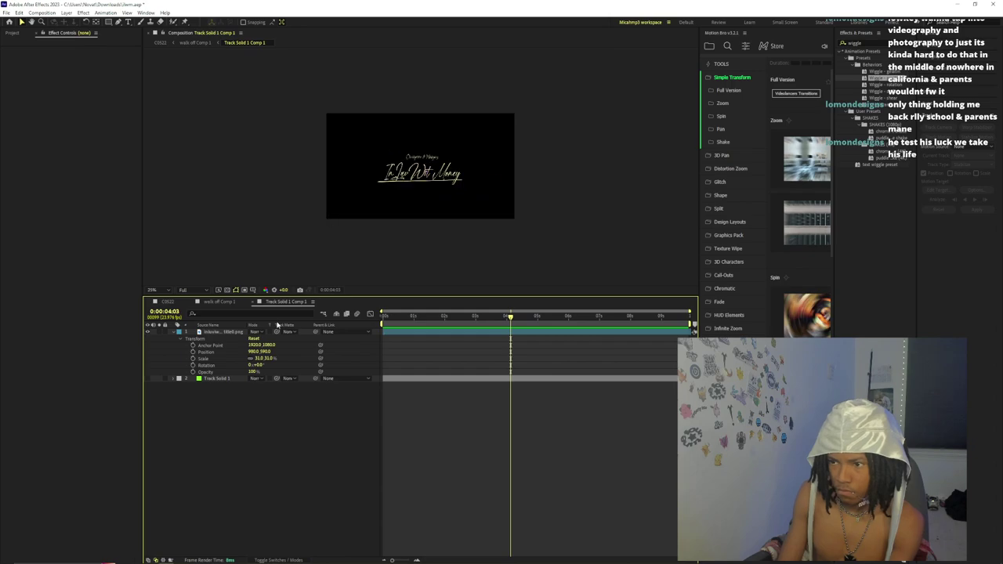
{"action": "left_click", "coordinate": [262, 358]}
{"action": "type", "text": "100"}
{"action": "key", "text": "Return"}
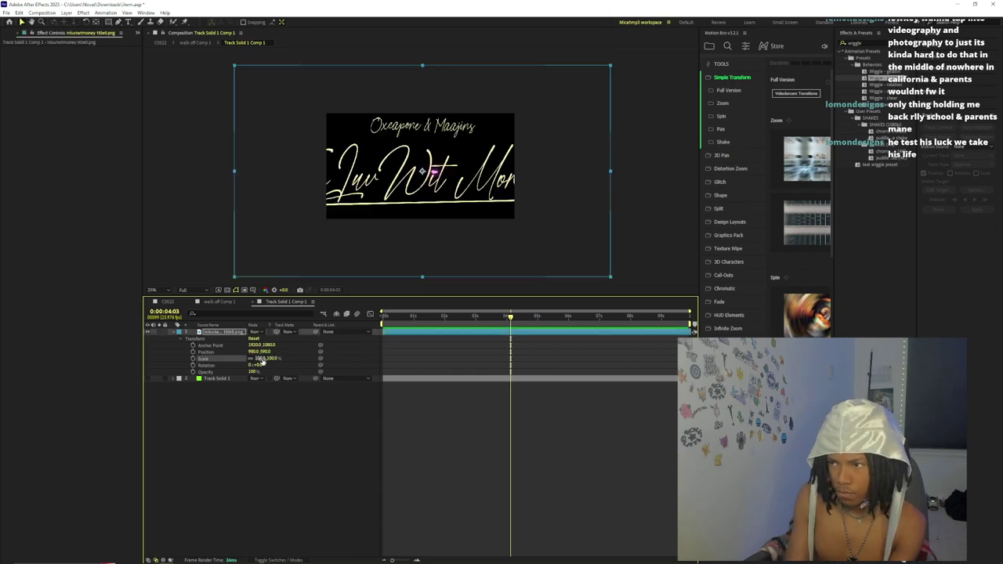
{"action": "left_click_drag", "start_coordinate": [261, 361], "coordinate": [245, 362]}
{"action": "left_click", "coordinate": [180, 43]}
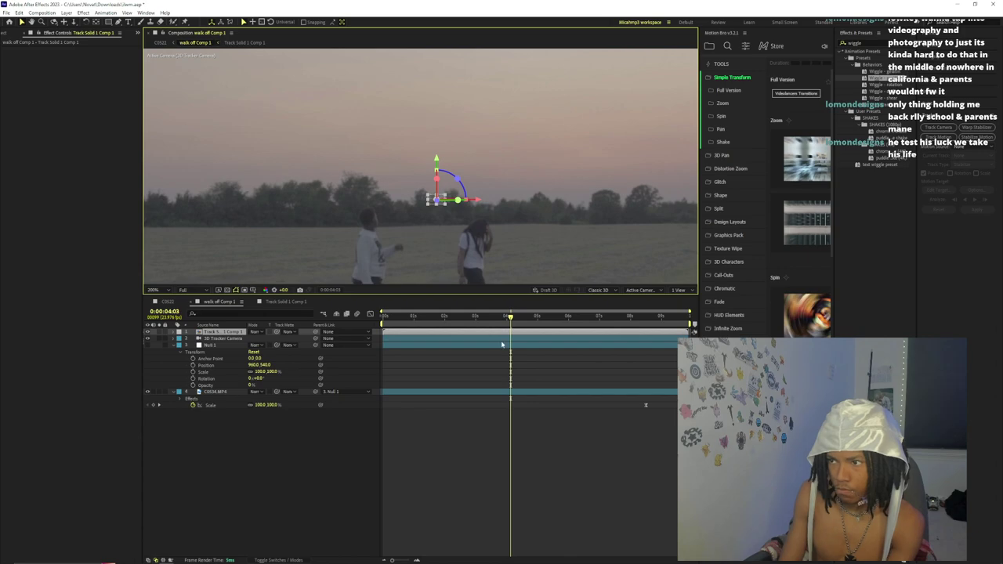
- At 0:00:04:00, turn on Render Track Points for the footage and create a solid from the ground track point in front of the walkers
{"action": "left_click", "coordinate": [486, 439]}
{"action": "scroll", "coordinate": [457, 166], "scroll_direction": "down", "scroll_amount": 1}
{"action": "left_click_drag", "start_coordinate": [535, 318], "coordinate": [507, 334]}
{"action": "scroll", "coordinate": [422, 183], "scroll_direction": "down", "scroll_amount": 1}
{"action": "left_click", "coordinate": [502, 392]}
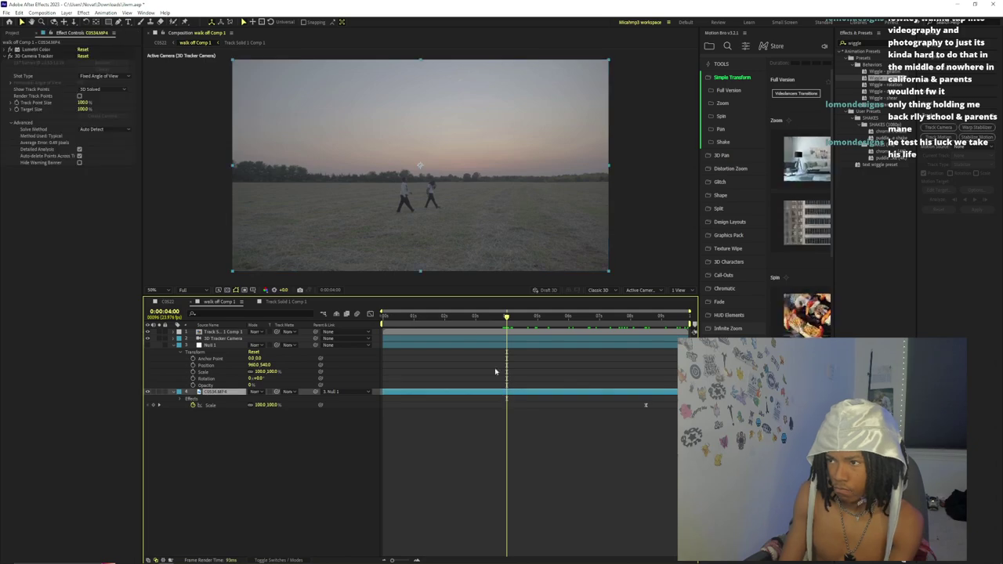
{"action": "left_click", "coordinate": [79, 96]}
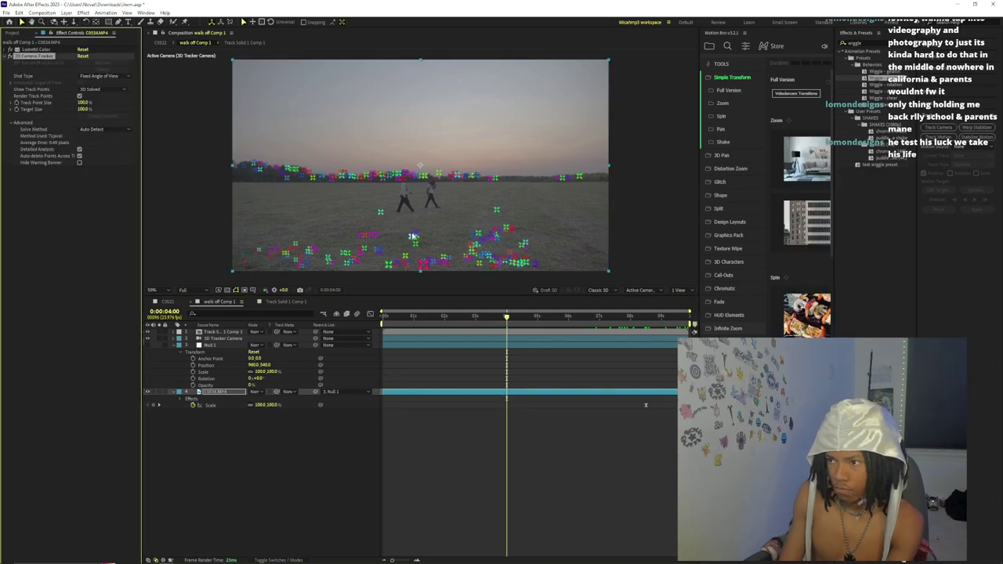
{"action": "right_click", "coordinate": [412, 235]}
{"action": "left_click", "coordinate": [443, 243]}
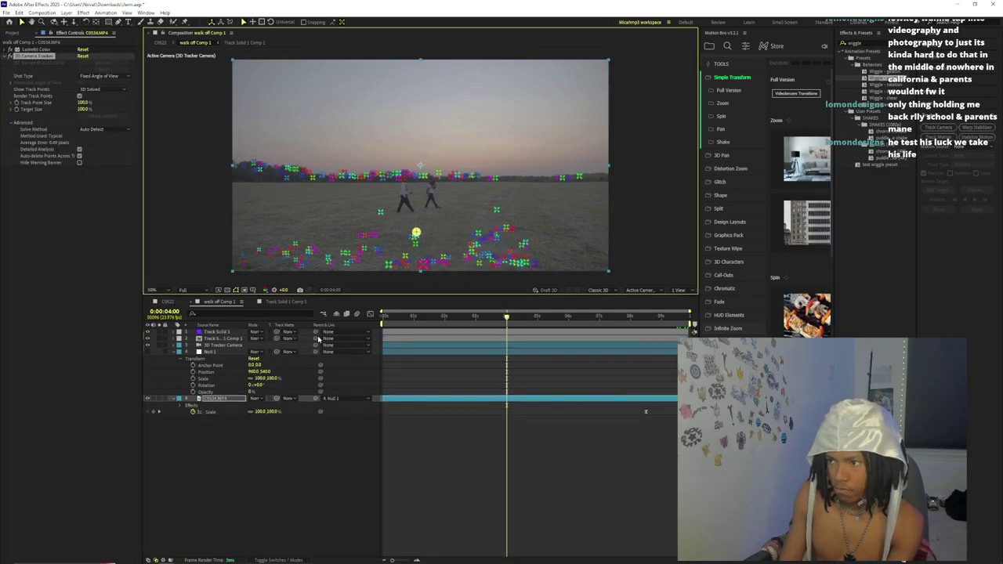
- Pre-compose the new ground track solid as Track Solid 1 Comp 2
{"action": "right_click", "coordinate": [220, 337]}
{"action": "left_click", "coordinate": [259, 294]}
{"action": "left_click", "coordinate": [333, 316]}
- Copy the title layer from Track Solid 1 Comp 1 and paste it into Track Solid 1 Comp 2
{"action": "double_click", "coordinate": [220, 338]}
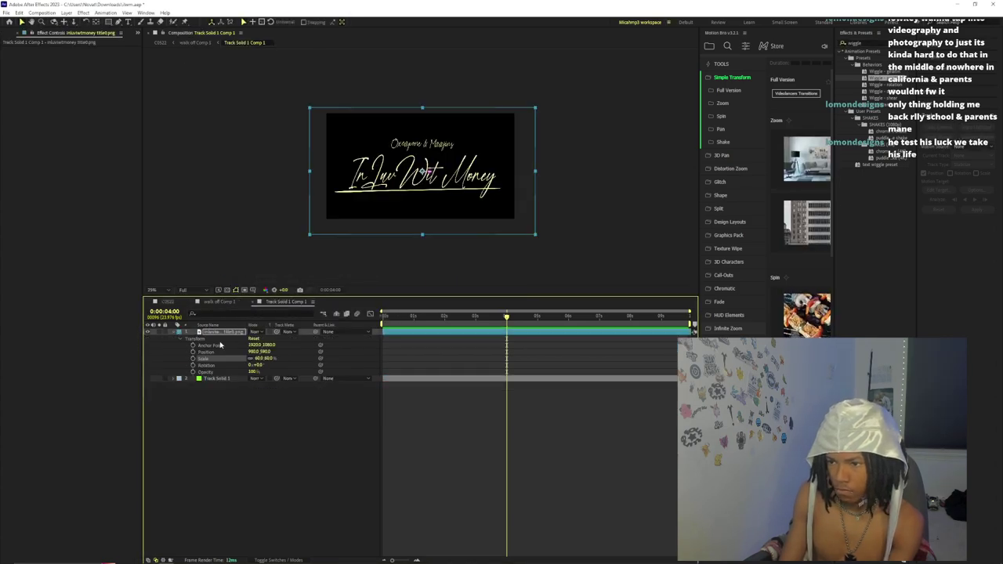
{"action": "left_click", "coordinate": [393, 333]}
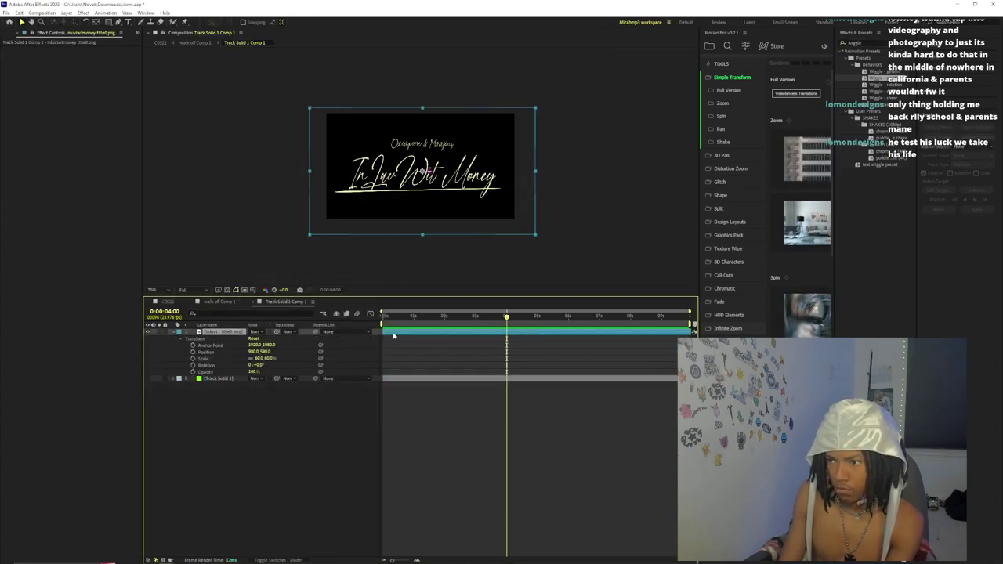
{"action": "left_click", "coordinate": [204, 42]}
{"action": "double_click", "coordinate": [222, 336]}
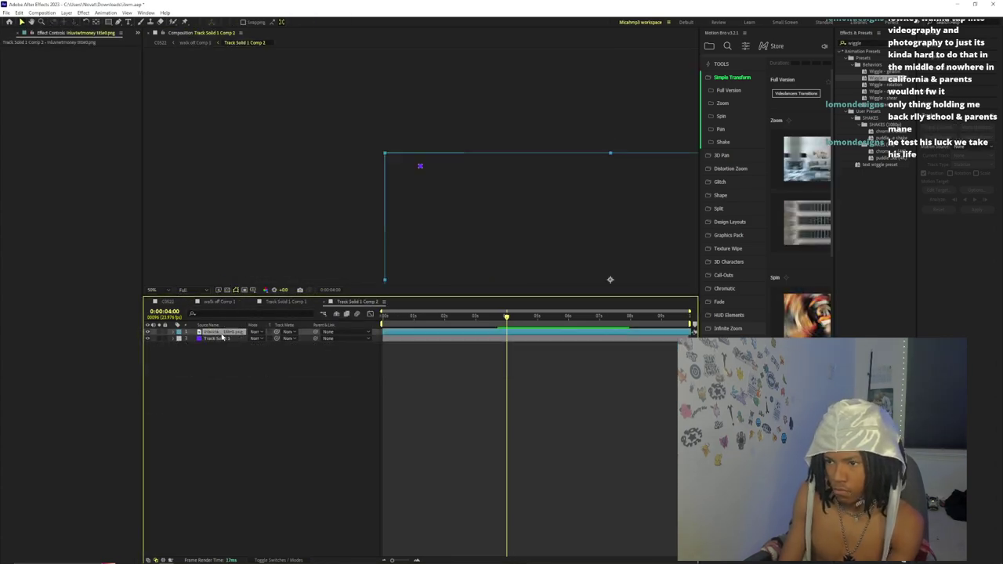
- Delete the pasted title layer from Track Solid 1 Comp 2
{"action": "scroll", "coordinate": [350, 249], "scroll_direction": "down", "scroll_amount": 2}
{"action": "right_click", "coordinate": [325, 186]}
{"action": "left_click", "coordinate": [419, 441]}
{"action": "key", "text": "Delete"}
- Set the Track Solid 1 Comp 2 composition size to 1920 x 1080
{"action": "right_click", "coordinate": [287, 187]}
{"action": "left_click", "coordinate": [323, 204]}
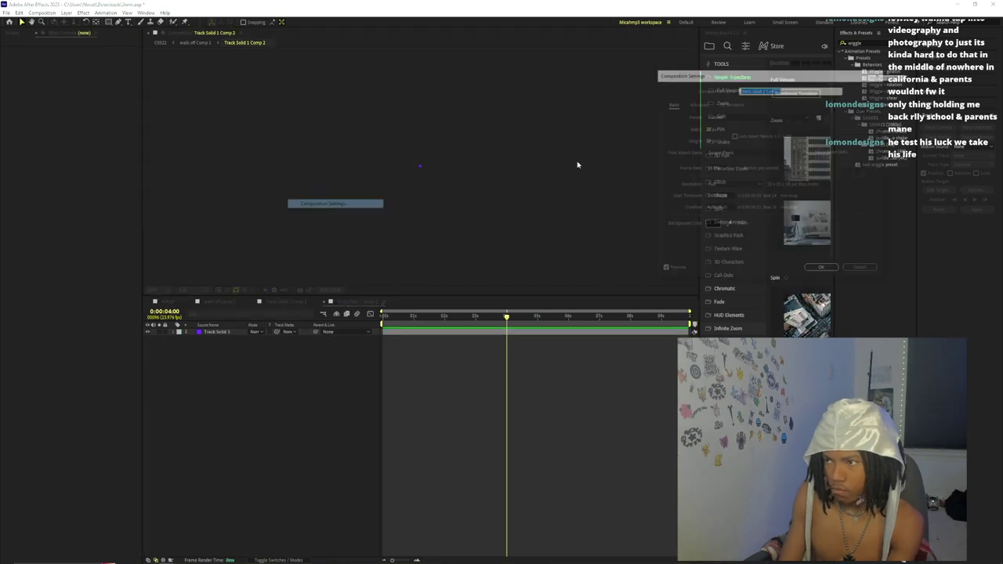
{"action": "left_click", "coordinate": [713, 129]}
{"action": "type", "text": "1920"}
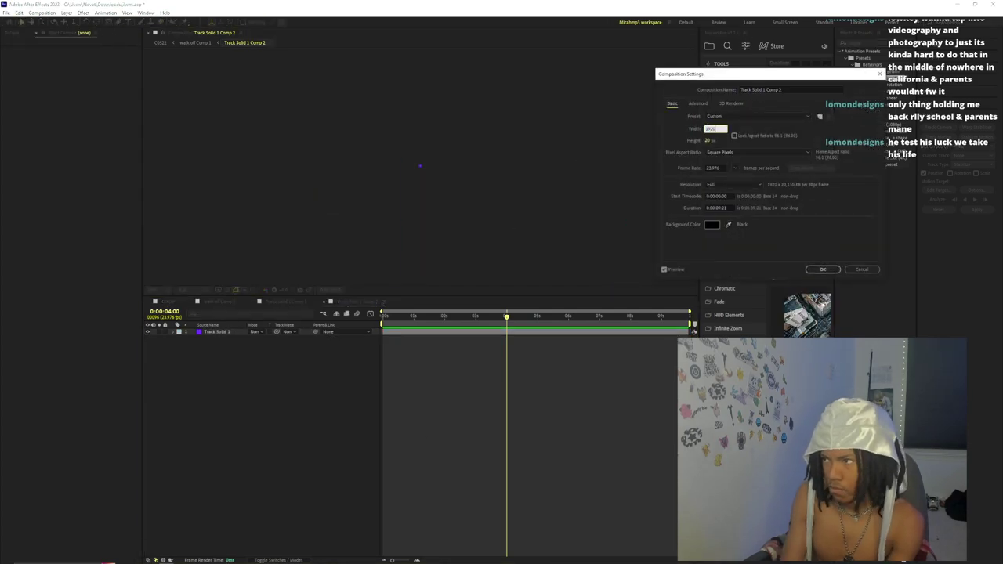
{"action": "left_click", "coordinate": [725, 138]}
{"action": "type", "text": "4"}
{"action": "type", "text": "10"}
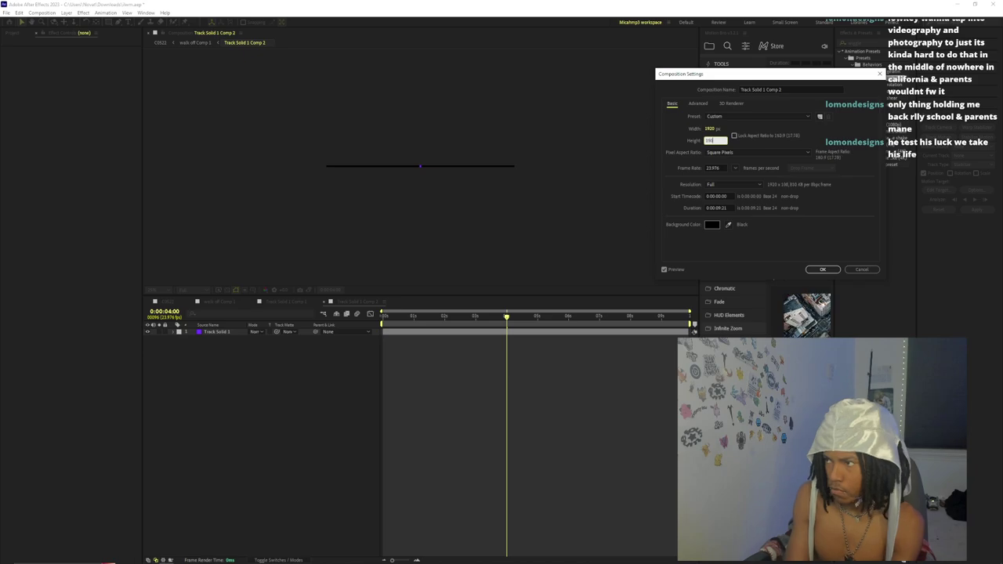
{"action": "type", "text": "80"}
{"action": "key", "text": "Return"}
{"action": "key", "text": "ctrl+k"}
{"action": "left_click", "coordinate": [860, 269]}
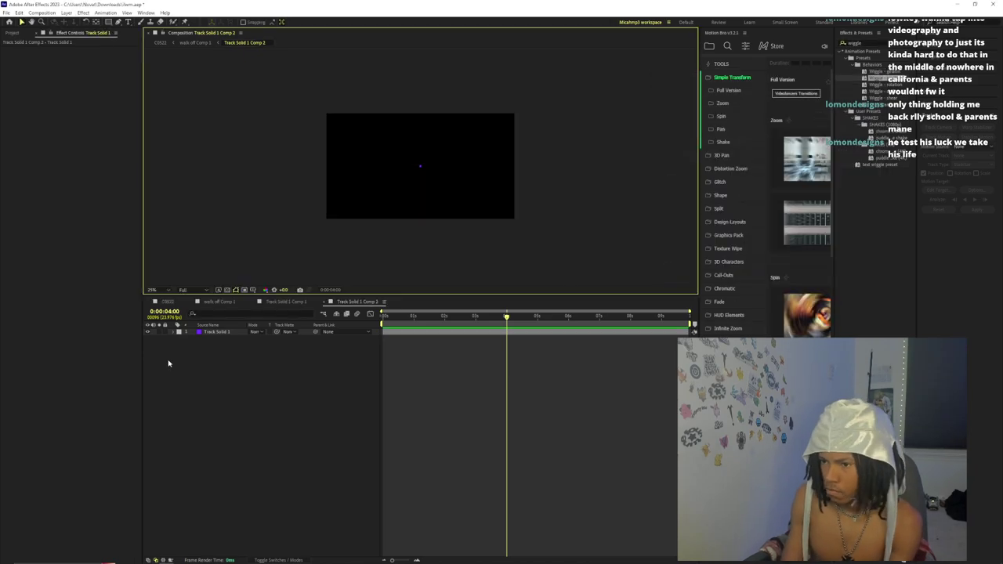
- Paste the title layer into Track Solid 1 Comp 2 with its blue solid hidden, and return to walk off Comp 1
{"action": "key", "text": "ctrl+v"}
{"action": "scroll", "coordinate": [311, 162], "scroll_direction": "up", "scroll_amount": 2}
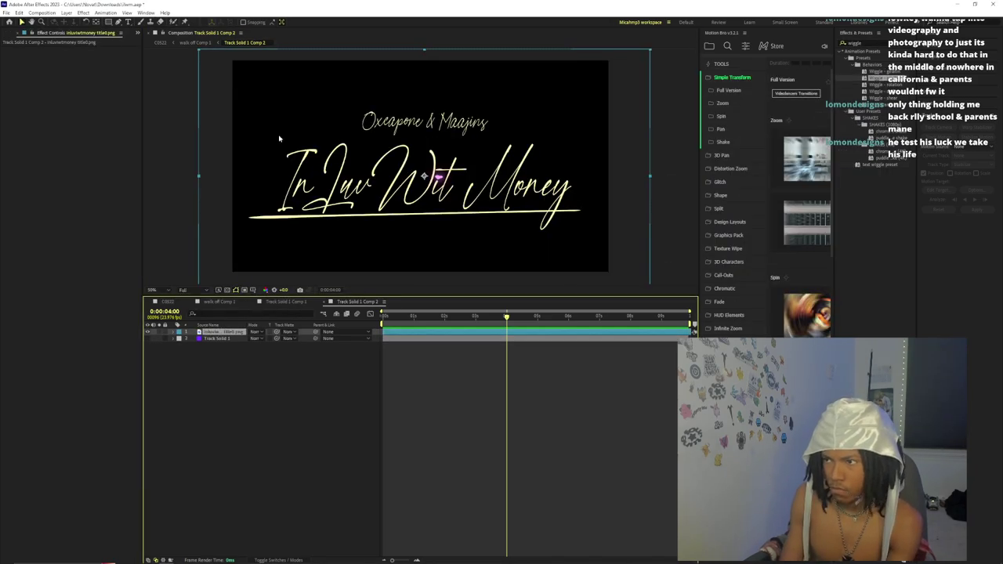
{"action": "left_click", "coordinate": [196, 43]}
{"action": "left_click", "coordinate": [553, 388]}
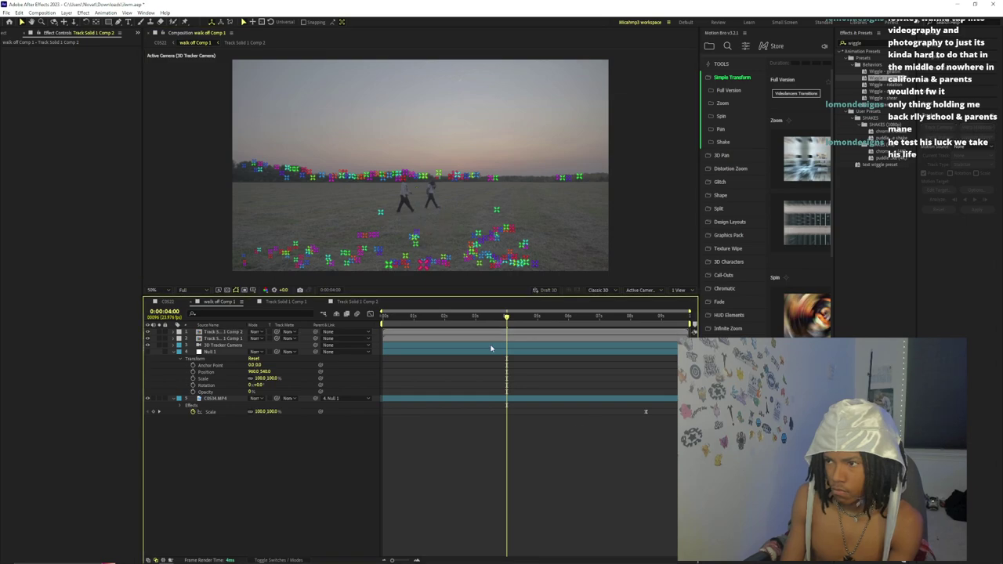
- Delete the Track Solid 1 Comp 2 layer from walk off Comp 1
{"action": "scroll", "coordinate": [421, 166], "scroll_direction": "up", "scroll_amount": 2}
{"action": "scroll", "coordinate": [420, 169], "scroll_direction": "down", "scroll_amount": 1}
{"action": "key", "text": "space"}
{"action": "left_click_drag", "start_coordinate": [412, 252], "coordinate": [421, 173]}
{"action": "scroll", "coordinate": [420, 217], "scroll_direction": "up", "scroll_amount": 2}
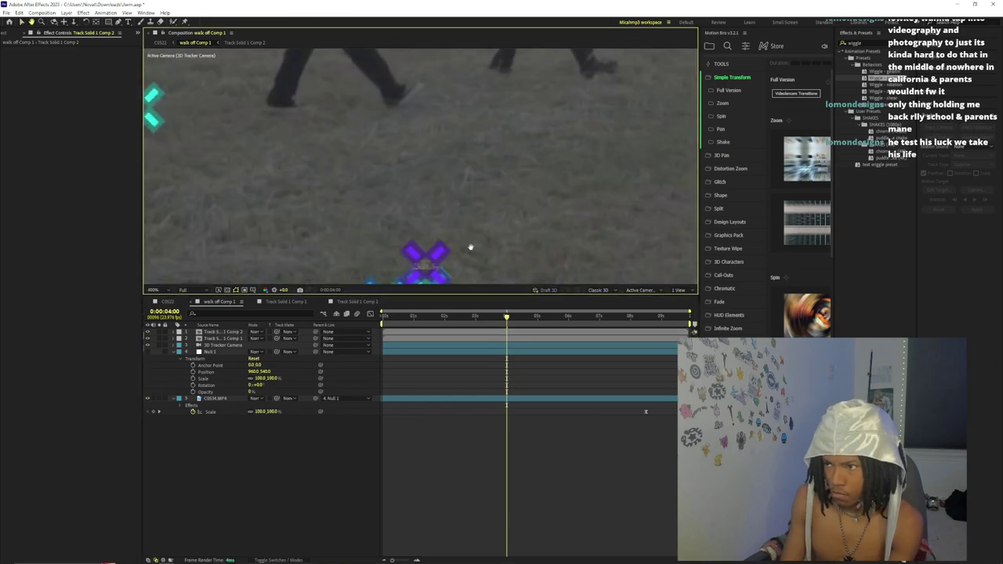
{"action": "scroll", "coordinate": [418, 195], "scroll_direction": "down", "scroll_amount": 4}
{"action": "scroll", "coordinate": [418, 195], "scroll_direction": "up", "scroll_amount": 1}
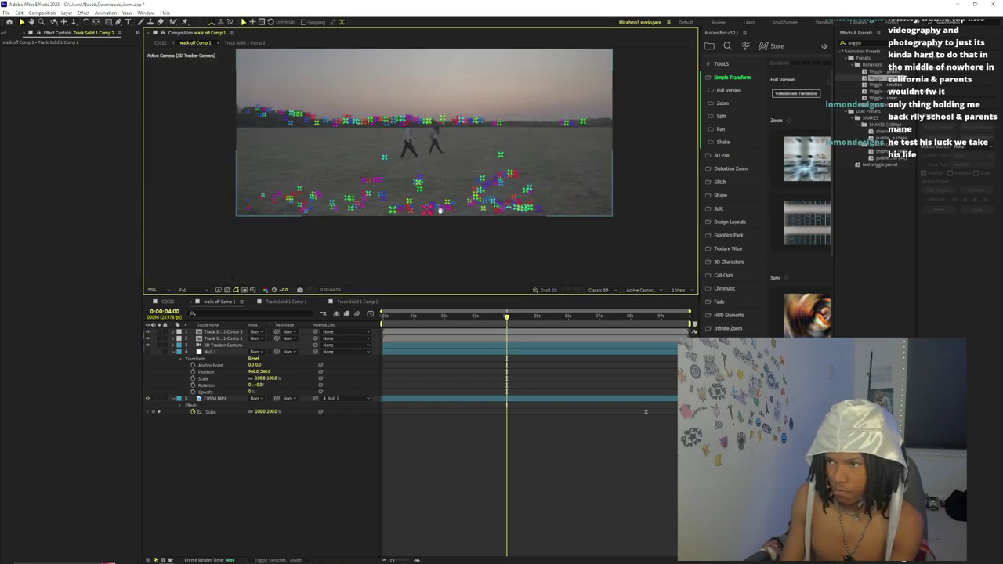
{"action": "left_click", "coordinate": [453, 333]}
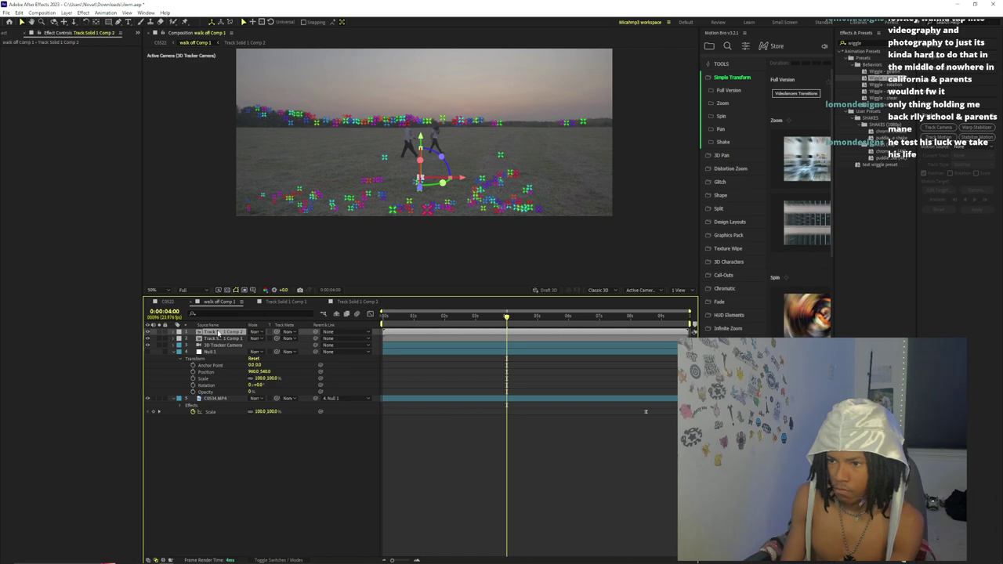
{"action": "key", "text": "Delete"}
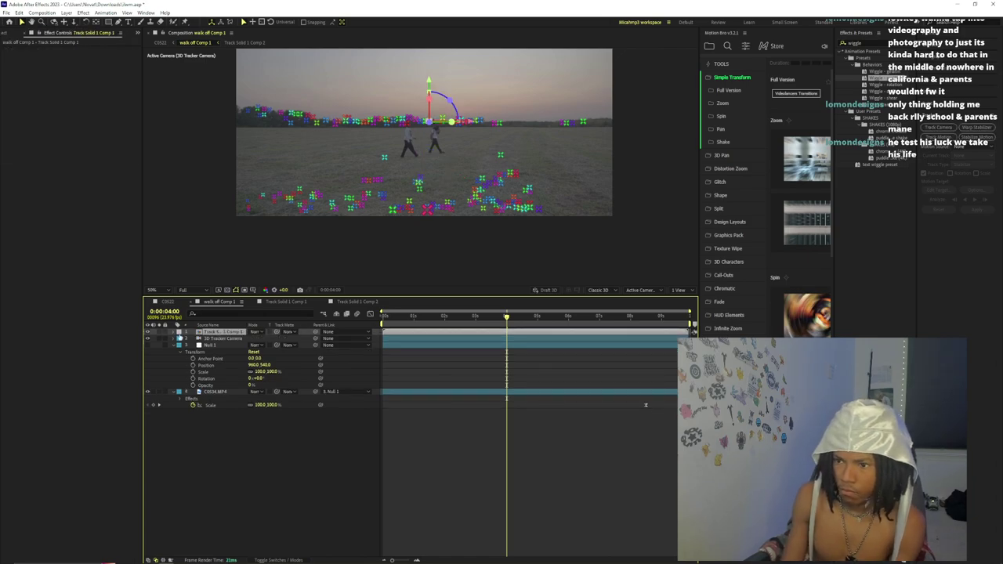
- Scale the Track Solid 1 Comp 1 layer to about 2416% and raise it to a Y position of about 1801.8
{"action": "left_click", "coordinate": [176, 332]}
{"action": "left_click", "coordinate": [182, 338]}
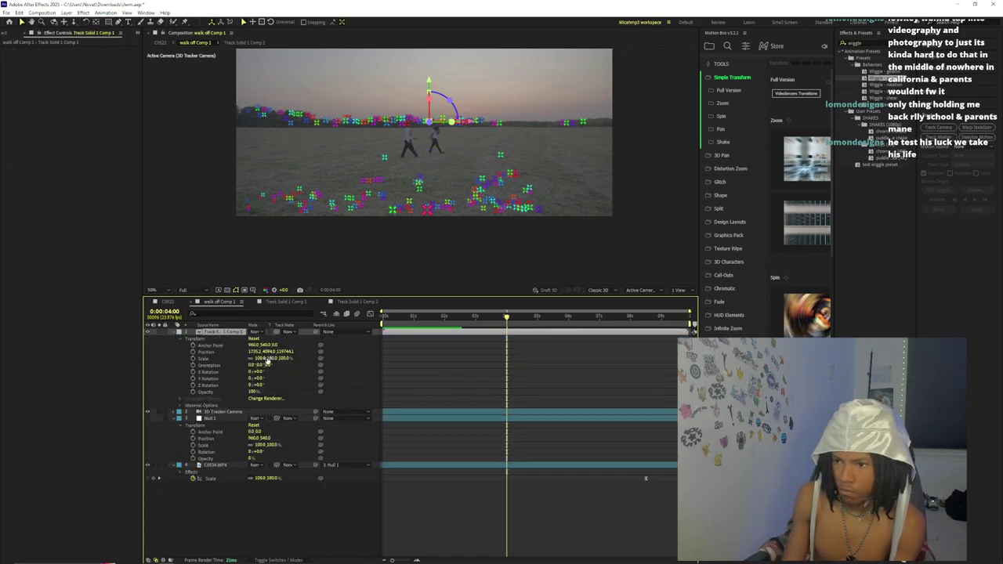
{"action": "left_click_drag", "start_coordinate": [268, 358], "coordinate": [235, 358]}
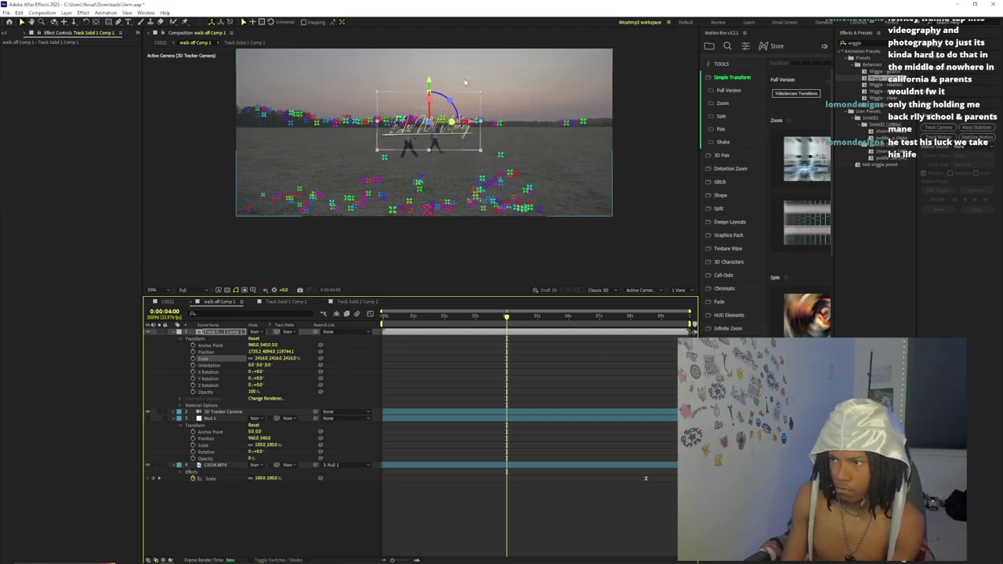
{"action": "left_click_drag", "start_coordinate": [429, 81], "coordinate": [445, 75]}
{"action": "scroll", "coordinate": [460, 220], "scroll_direction": "down", "scroll_amount": 2}
- Play the composition from the start to check how the title sits and tracks in the footage
{"action": "left_click_drag", "start_coordinate": [401, 315], "coordinate": [366, 318]}
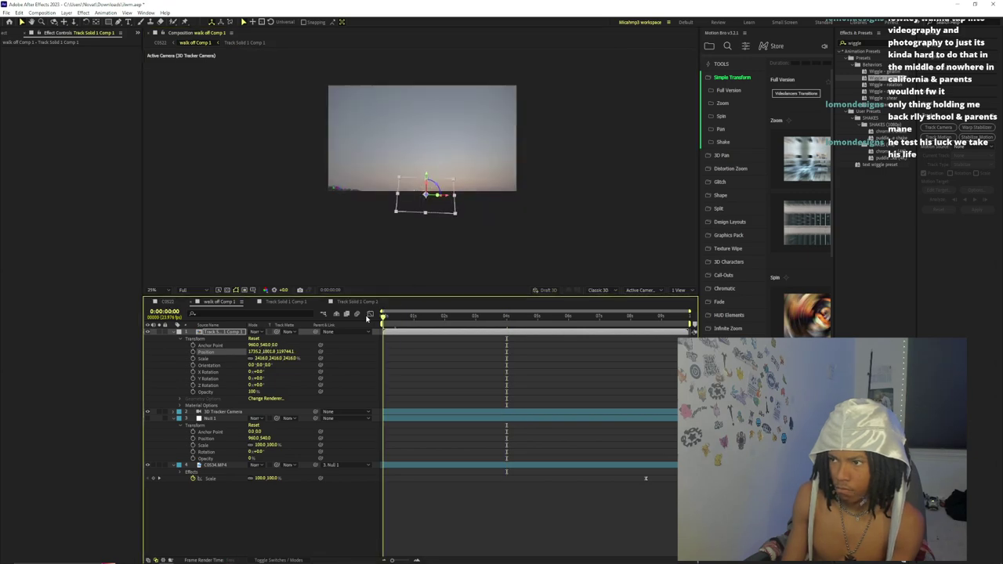
{"action": "scroll", "coordinate": [474, 131], "scroll_direction": "up", "scroll_amount": 2}
{"action": "key", "text": "space"}
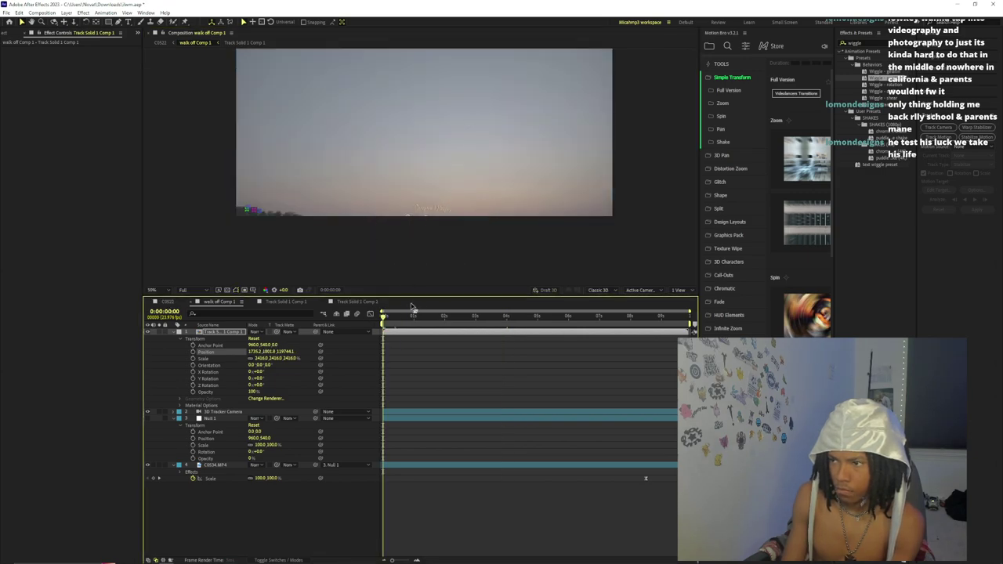
{"action": "left_click", "coordinate": [217, 465]}
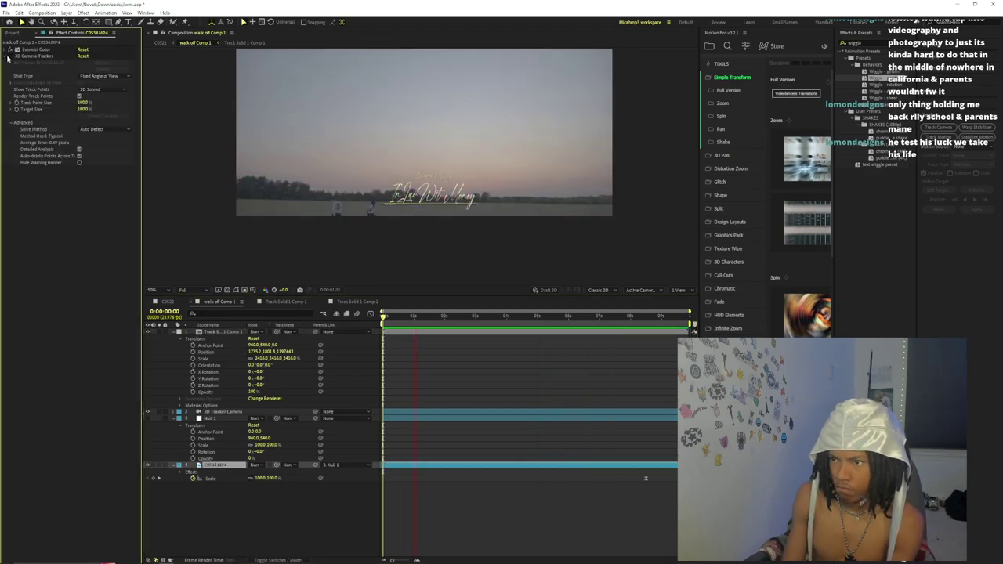
{"action": "left_click", "coordinate": [452, 358]}
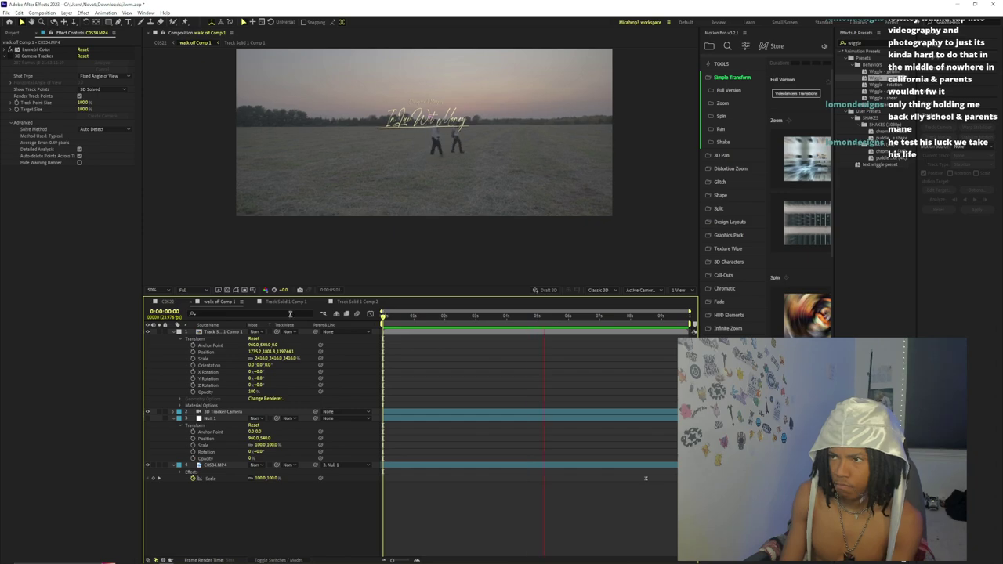
{"action": "left_click_drag", "start_coordinate": [386, 316], "coordinate": [378, 336]}
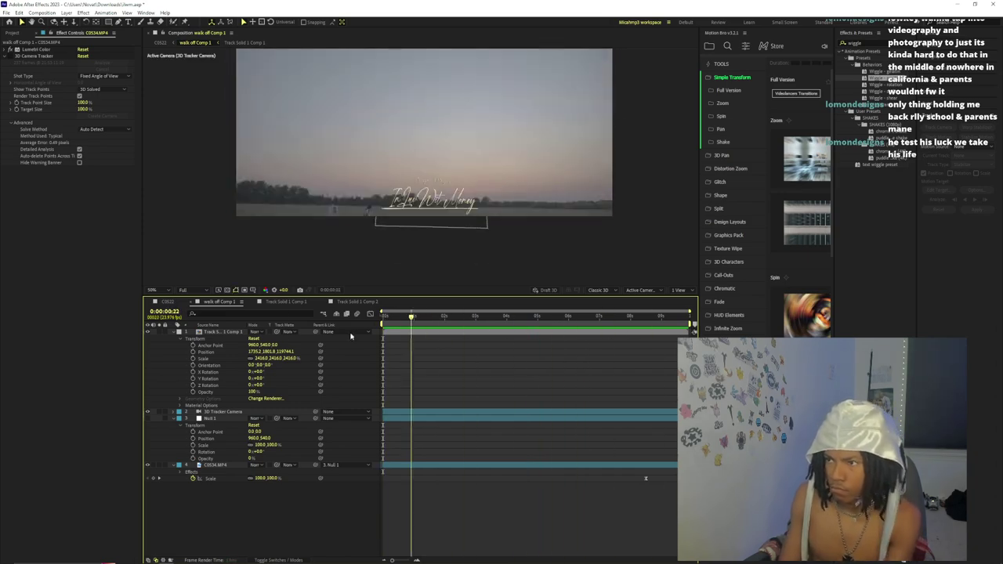
{"action": "key", "text": "space"}
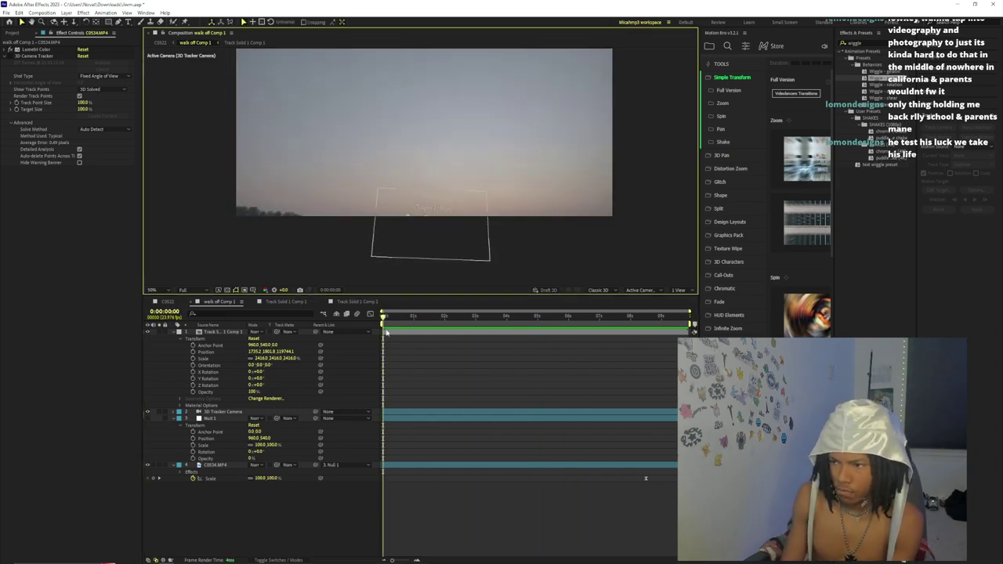
- Keyframe the Track Solid 1 Comp 1 opacity to fade in from 0% to 100% within the first two seconds, and preview it
{"action": "left_click", "coordinate": [385, 332]}
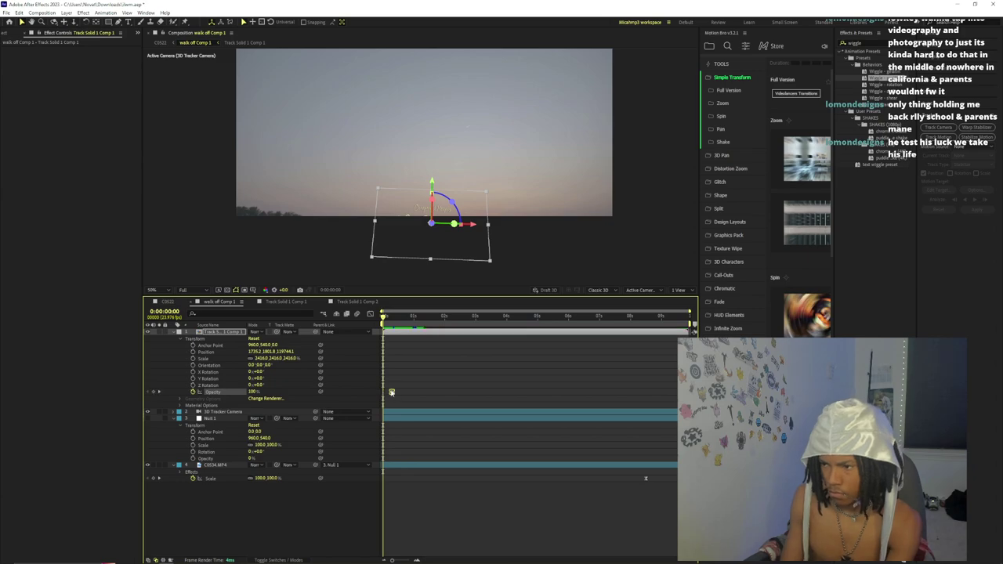
{"action": "left_click", "coordinate": [253, 392]}
{"action": "type", "text": "0"}
{"action": "key", "text": "Return"}
{"action": "left_click", "coordinate": [350, 365]}
{"action": "left_click_drag", "start_coordinate": [385, 317], "coordinate": [401, 324]}
{"action": "mouse_move", "coordinate": [404, 393]}
{"action": "left_mouse_down"}
{"action": "mouse_move", "coordinate": [432, 392]}
{"action": "mouse_move", "coordinate": [407, 393]}
{"action": "left_mouse_up"}
{"action": "key", "text": "space"}
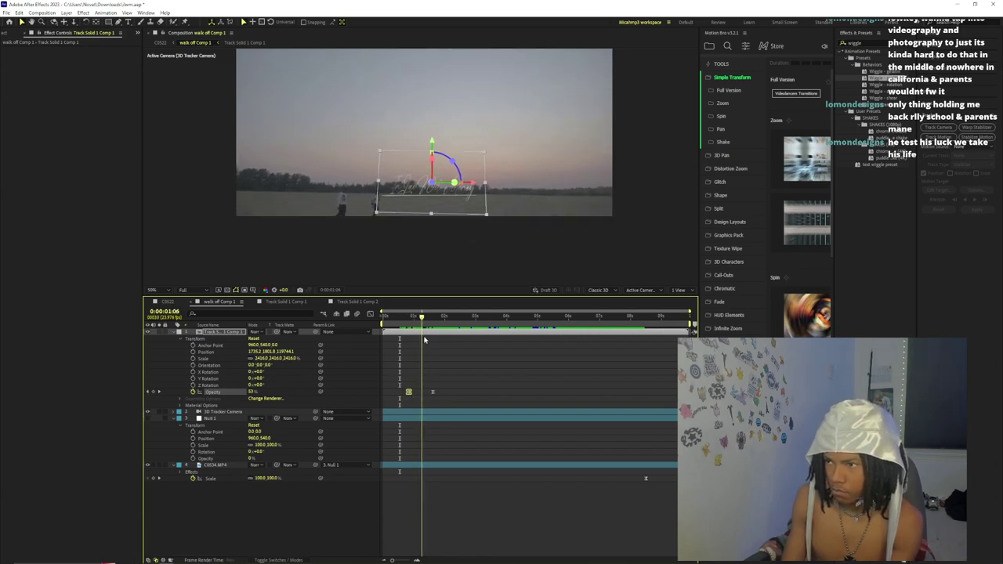
- Duplicate the C0534.MP4 footage layer and place the copy at the top of the layer stack
{"action": "left_click", "coordinate": [217, 466]}
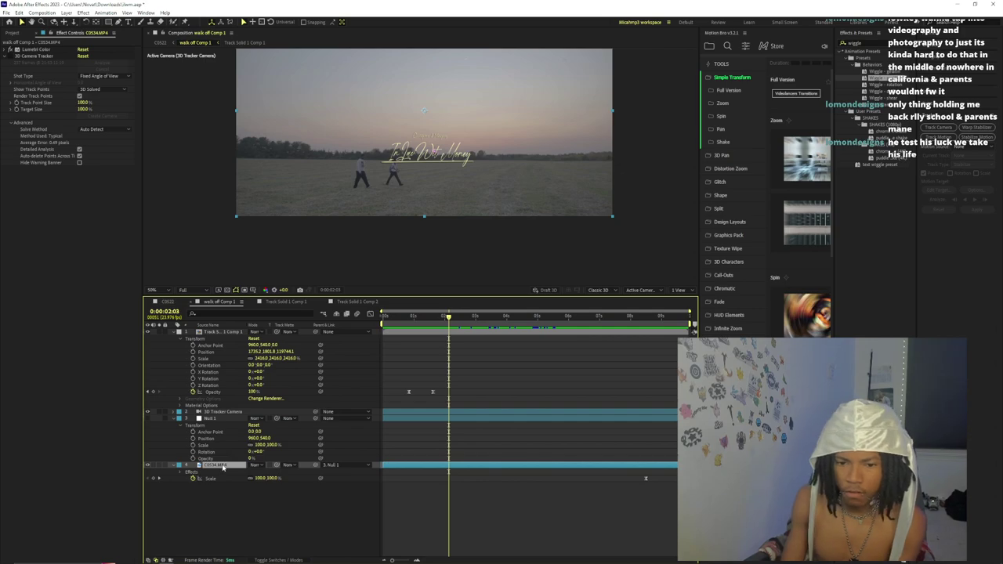
{"action": "key", "text": "ctrl+d"}
{"action": "left_click_drag", "start_coordinate": [223, 466], "coordinate": [226, 332]}
{"action": "left_click_drag", "start_coordinate": [218, 465], "coordinate": [267, 330]}
{"action": "key", "text": "Home"}
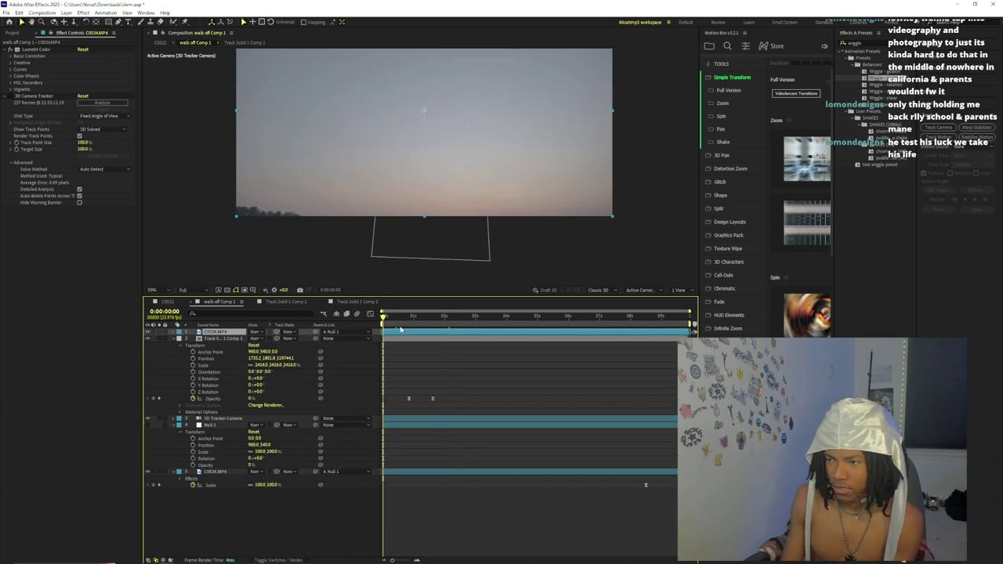
{"action": "left_click", "coordinate": [40, 52]}
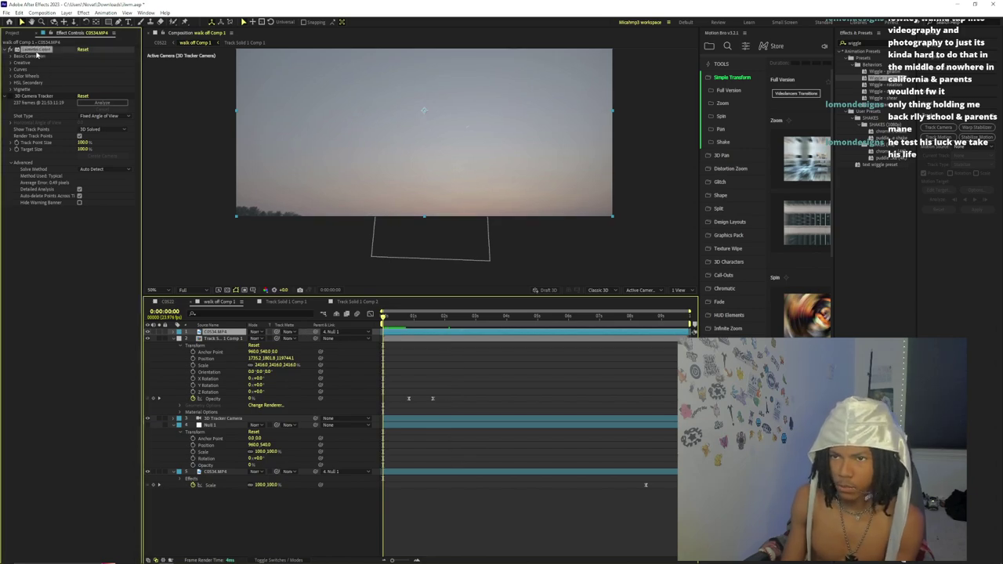
- Open the top C0534.MP4 layer at 0:00:00:18 and select the two walkers with Roto Brush, subtracting the background between them
{"action": "double_click", "coordinate": [394, 333]}
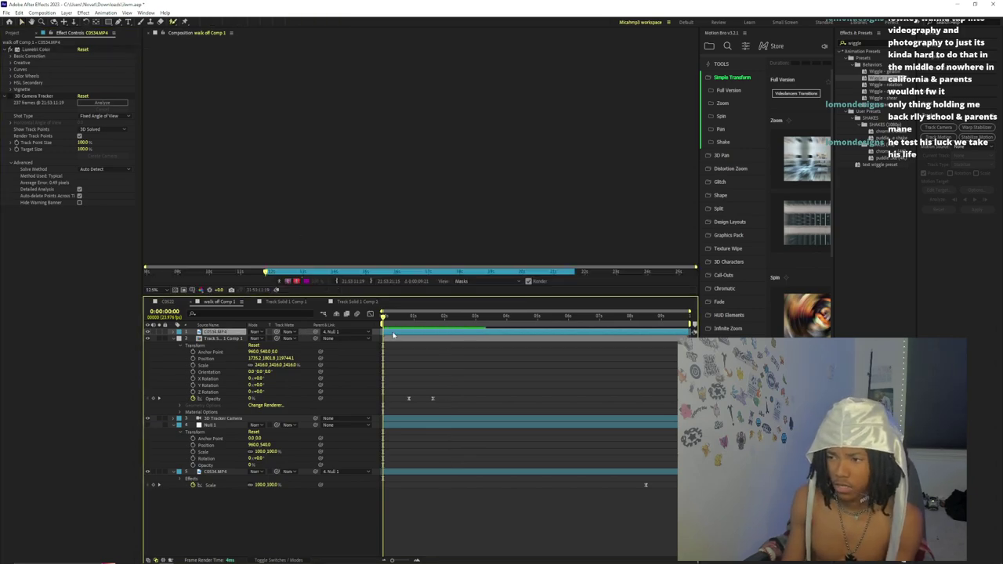
{"action": "mouse_move", "coordinate": [408, 318]}
{"action": "left_mouse_down"}
{"action": "mouse_move", "coordinate": [423, 318]}
{"action": "mouse_move", "coordinate": [406, 318]}
{"action": "left_mouse_up"}
{"action": "scroll", "coordinate": [386, 181], "scroll_direction": "up", "scroll_amount": 3}
{"action": "mouse_move", "coordinate": [386, 181]}
{"action": "left_mouse_down"}
{"action": "mouse_move", "coordinate": [448, 150]}
{"action": "mouse_move", "coordinate": [391, 191]}
{"action": "left_mouse_up"}
{"action": "left_click_drag", "start_coordinate": [274, 202], "coordinate": [282, 161]}
{"action": "mouse_move", "coordinate": [406, 193]}
{"action": "left_mouse_down"}
{"action": "mouse_move", "coordinate": [390, 166]}
{"action": "mouse_move", "coordinate": [421, 152]}
{"action": "left_mouse_up"}
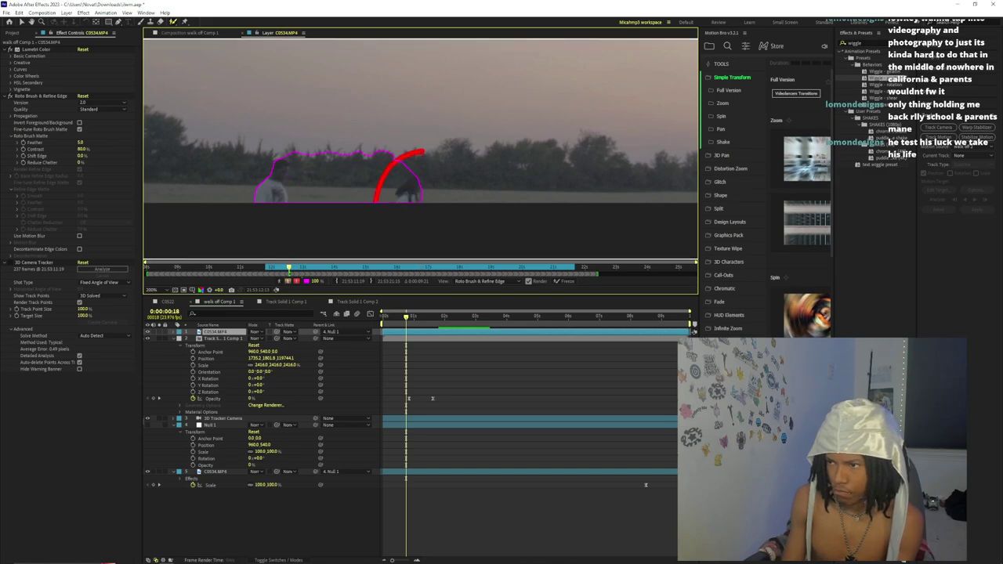
- Propagate the Roto Brush selection of both walkers frame by frame up to 0:00:01:17
{"action": "key", "text": "Page_Down"}
{"action": "key", "text": "Page_Down"}
{"action": "key", "text": "Page_Down"}
{"action": "key", "text": "Page_Down"}
{"action": "key", "text": "Page_Down"}
{"action": "key", "text": "Page_Down"}
{"action": "key", "text": "Page_Down"}
{"action": "key", "text": "Page_Down"}
{"action": "key", "text": "Page_Down"}
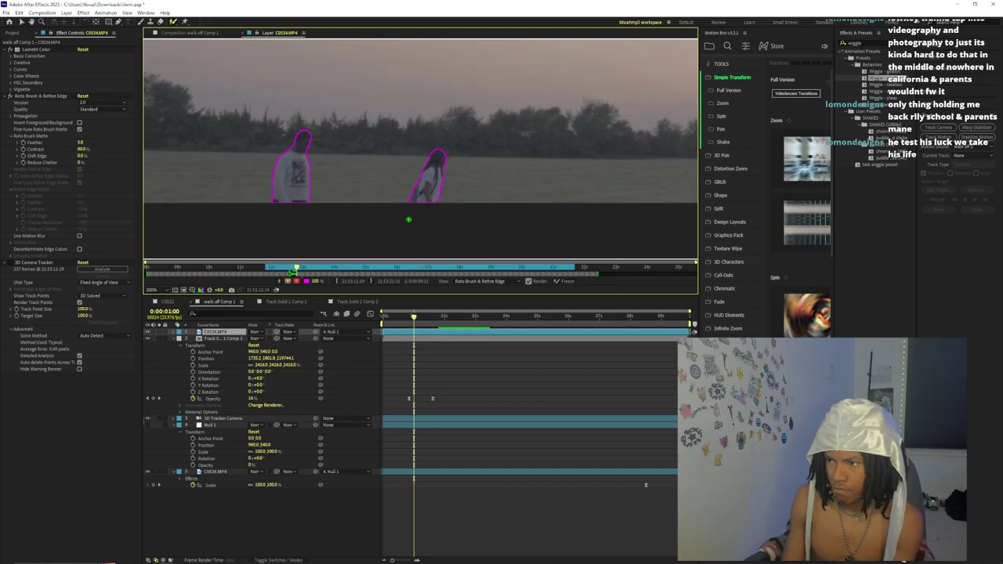
{"action": "key", "text": "Page_Down"}
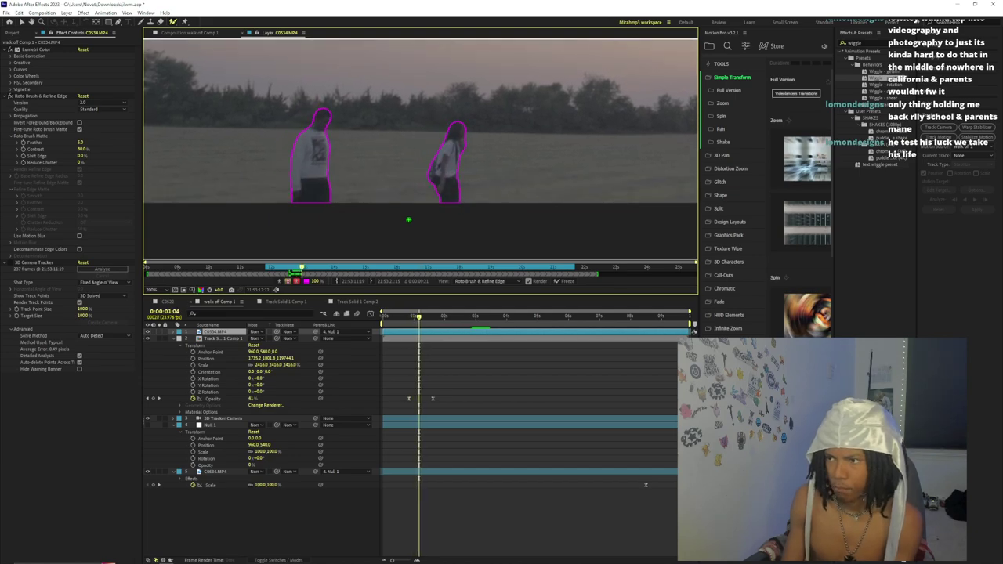
{"action": "key", "text": "Page_Down"}
{"action": "key", "text": "Page_Down"}
{"action": "key", "text": "Page_Down"}
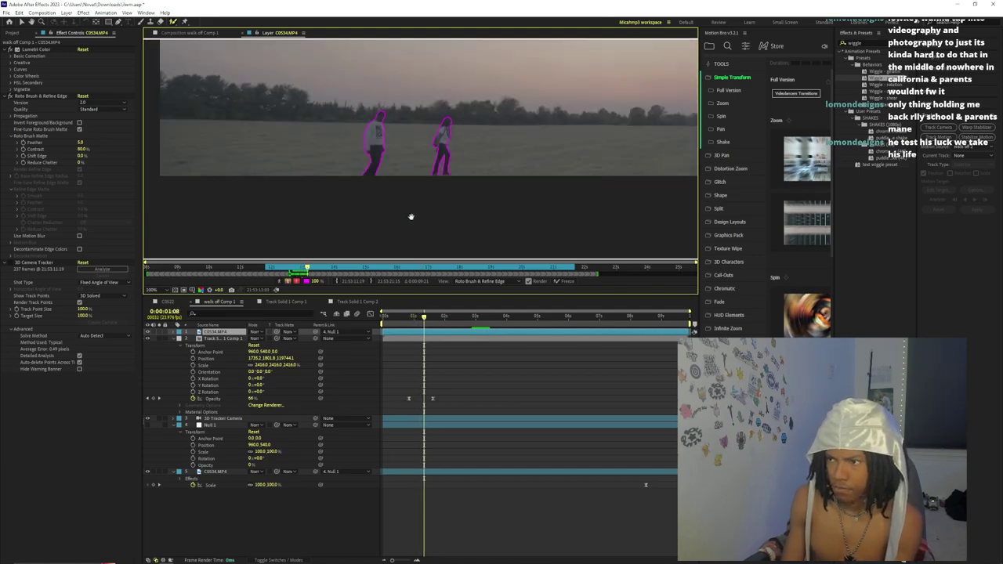
{"action": "key", "text": "Page_Down"}
{"action": "key", "text": "Page_Down"}
{"action": "key", "text": "Page_Down"}
{"action": "key", "text": "Page_Down"}
{"action": "key", "text": "Page_Down"}
{"action": "key", "text": "Page_Down"}
{"action": "key", "text": "Page_Down"}
{"action": "key", "text": "Page_Down"}
{"action": "key", "text": "Page_Down"}
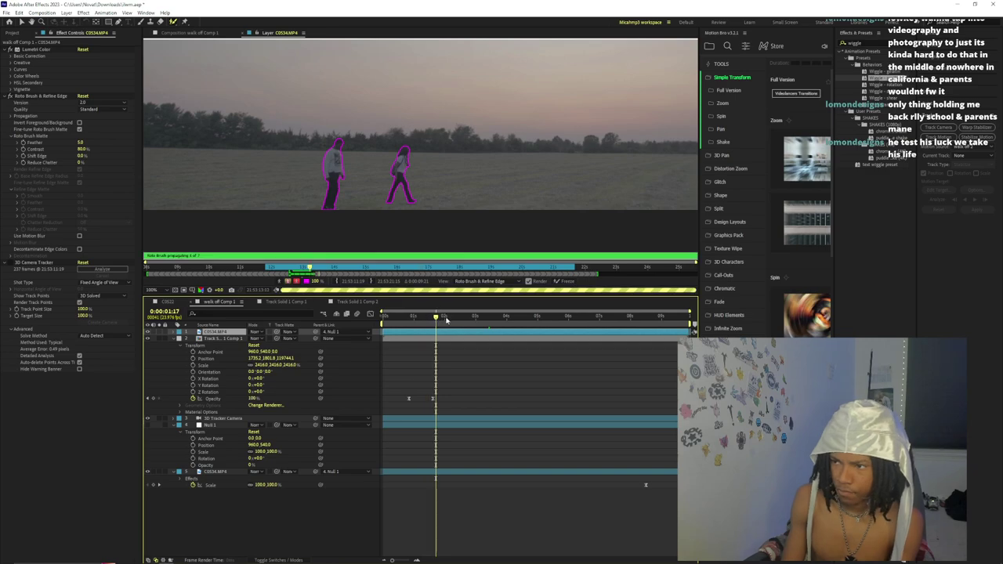
- Propagate the Roto Brush selection to 0:00:02:14 and correct the right walker's outline with strokes, going back to 0:00:02:06
{"action": "left_click", "coordinate": [448, 318]}
{"action": "left_click", "coordinate": [453, 317]}
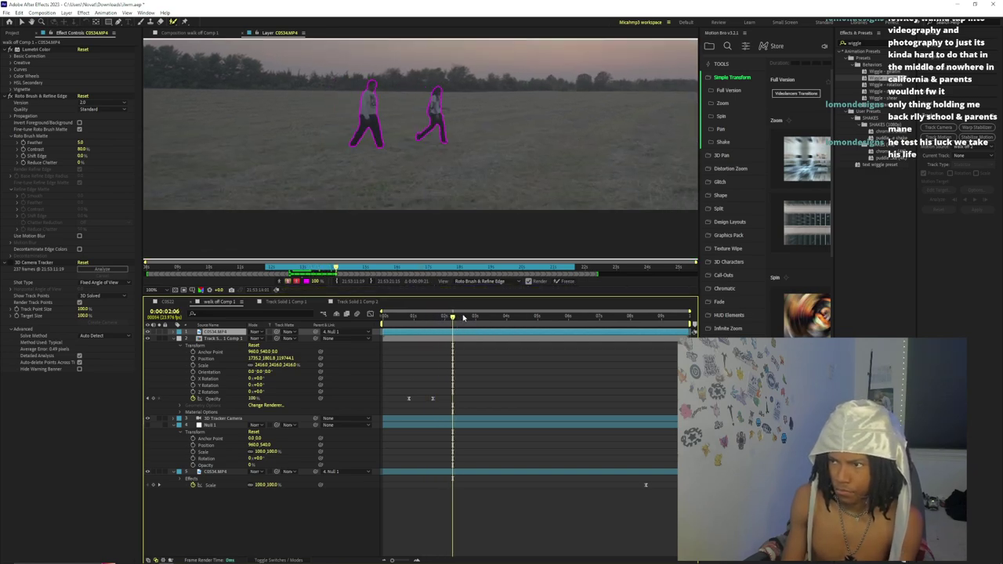
{"action": "left_click", "coordinate": [462, 317]}
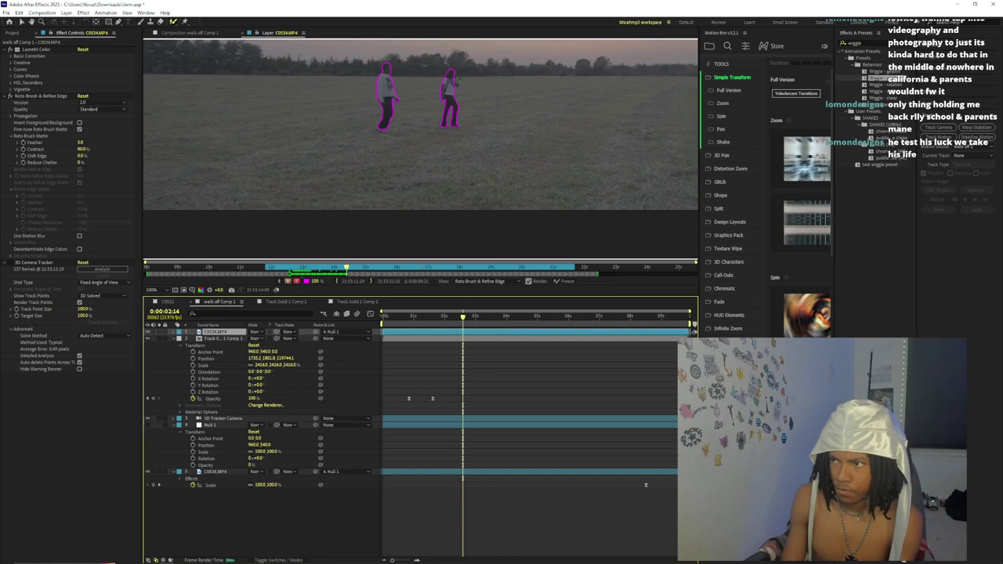
{"action": "left_click_drag", "start_coordinate": [457, 75], "coordinate": [457, 84]}
{"action": "key", "text": "Page_Up"}
{"action": "left_click_drag", "start_coordinate": [461, 318], "coordinate": [452, 317]}
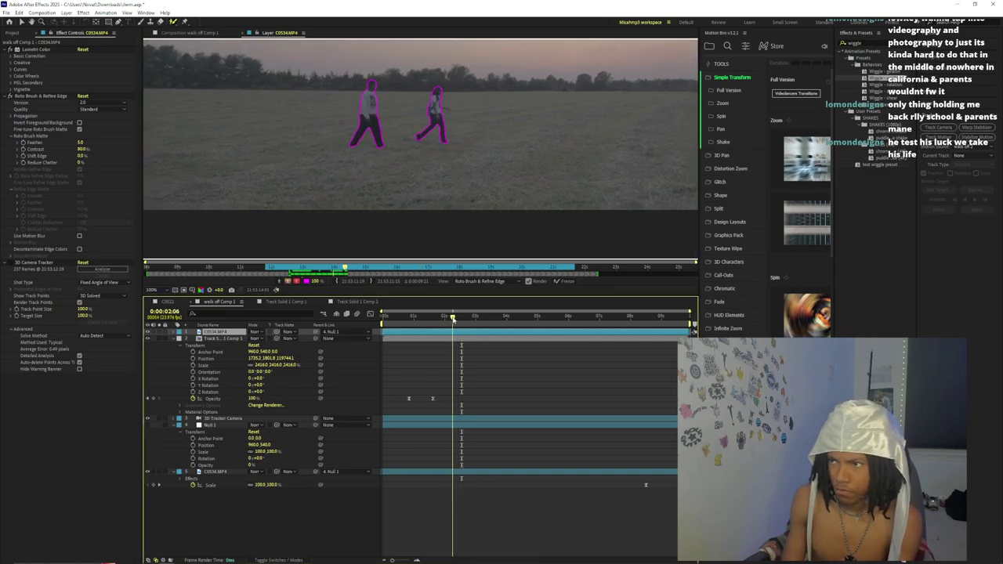
{"action": "left_click_drag", "start_coordinate": [443, 110], "coordinate": [441, 113]}
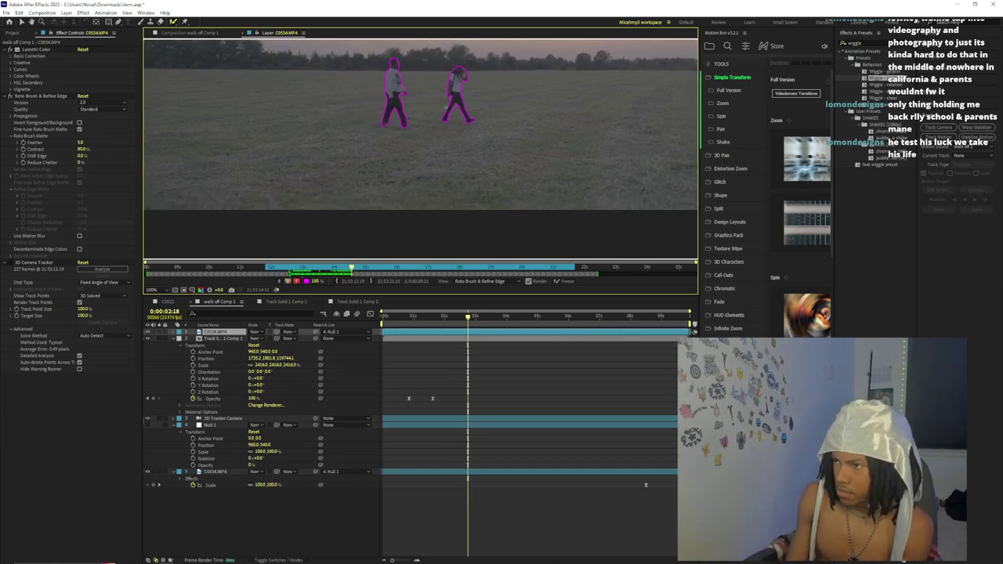
- Continue the Roto Brush propagation to 0:00:04:17 and add foreground strokes on both walkers there
{"action": "left_click_drag", "start_coordinate": [472, 318], "coordinate": [496, 323]}
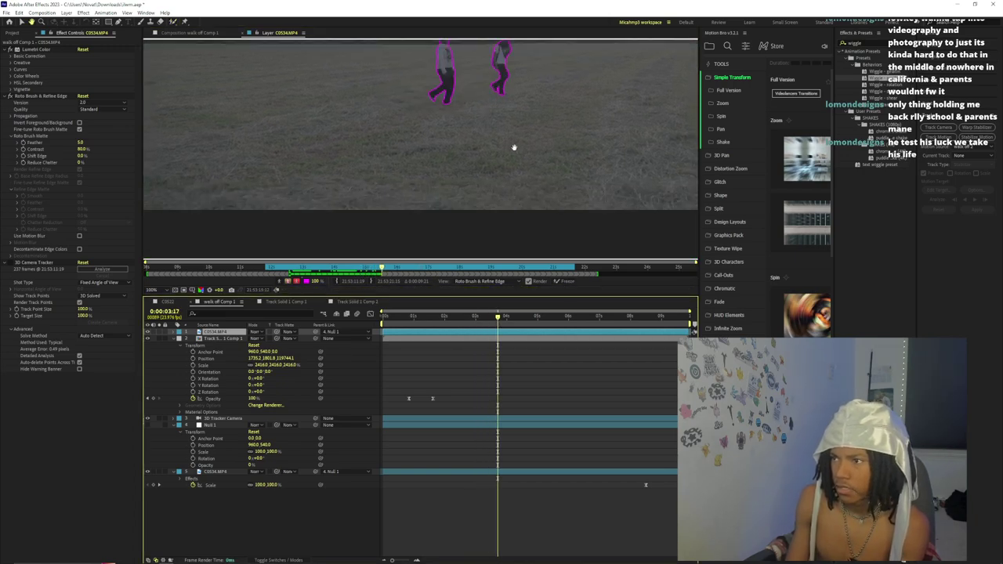
{"action": "left_click", "coordinate": [511, 317]}
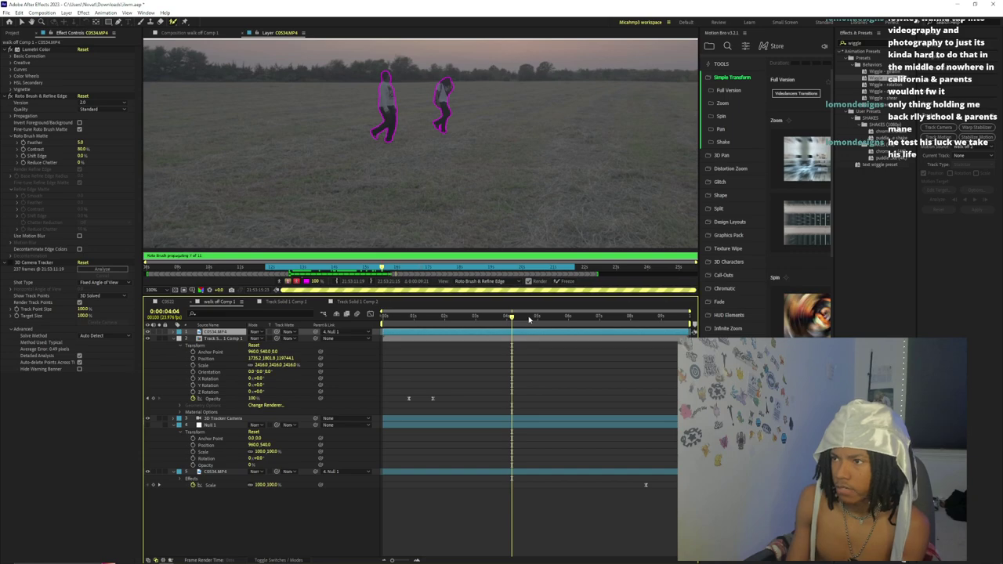
{"action": "left_click", "coordinate": [529, 318]}
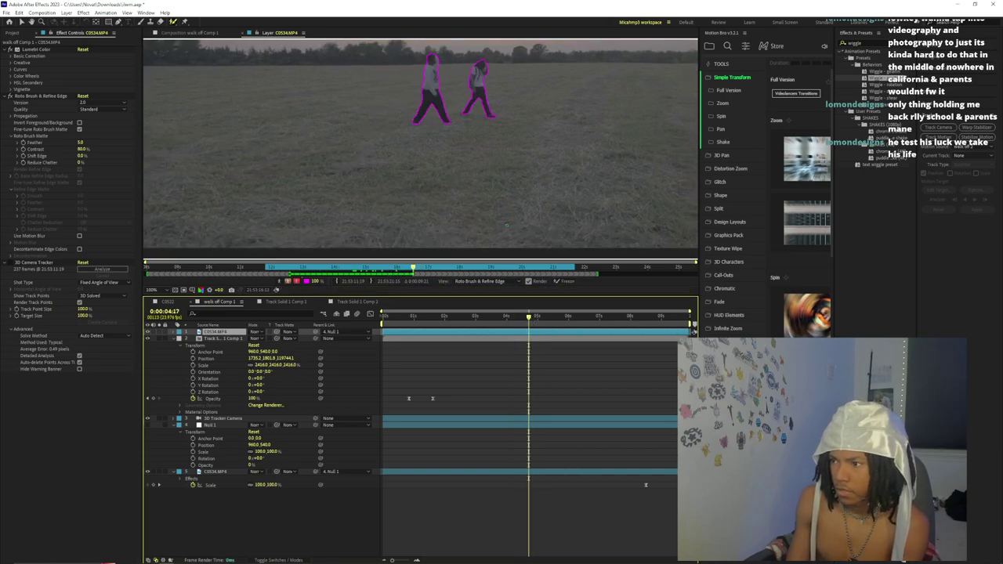
{"action": "left_click_drag", "start_coordinate": [431, 71], "coordinate": [434, 91]}
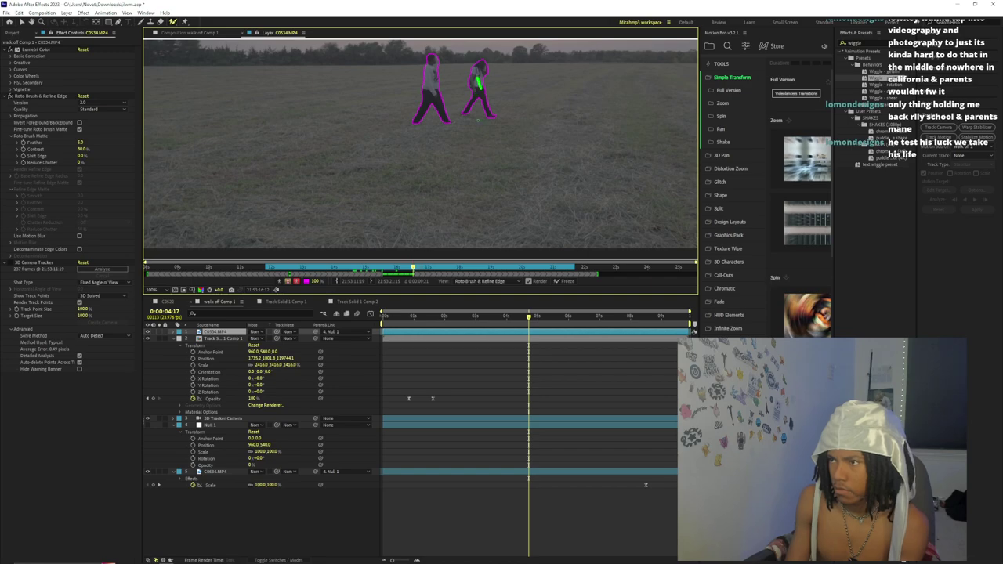
- Propagate the Roto Brush selection to 0:00:05:23, subtract the excess at the left walker's head, and check the neighbouring frames
{"action": "left_click", "coordinate": [533, 317]}
{"action": "left_click_drag", "start_coordinate": [535, 318], "coordinate": [556, 320]}
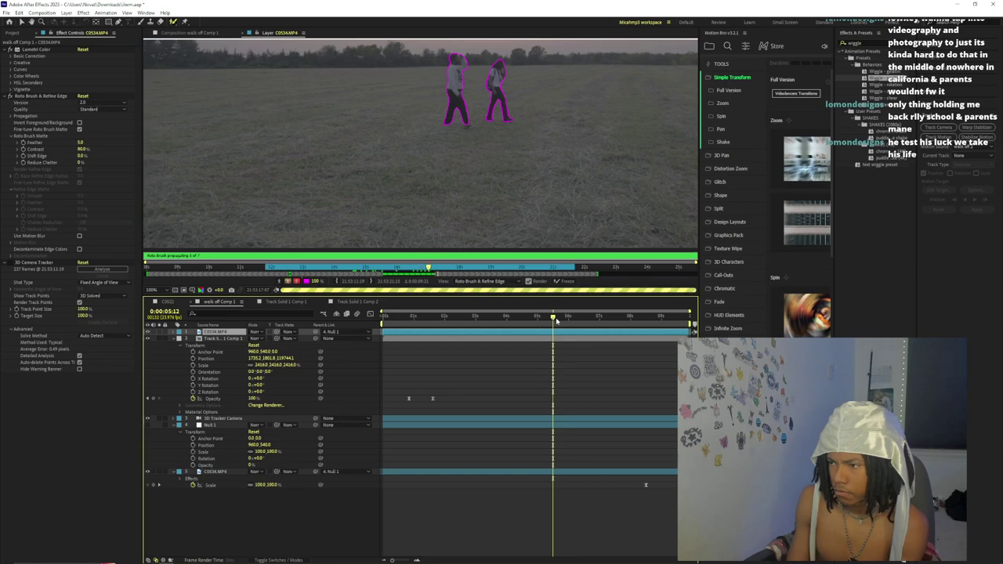
{"action": "left_click", "coordinate": [560, 322]}
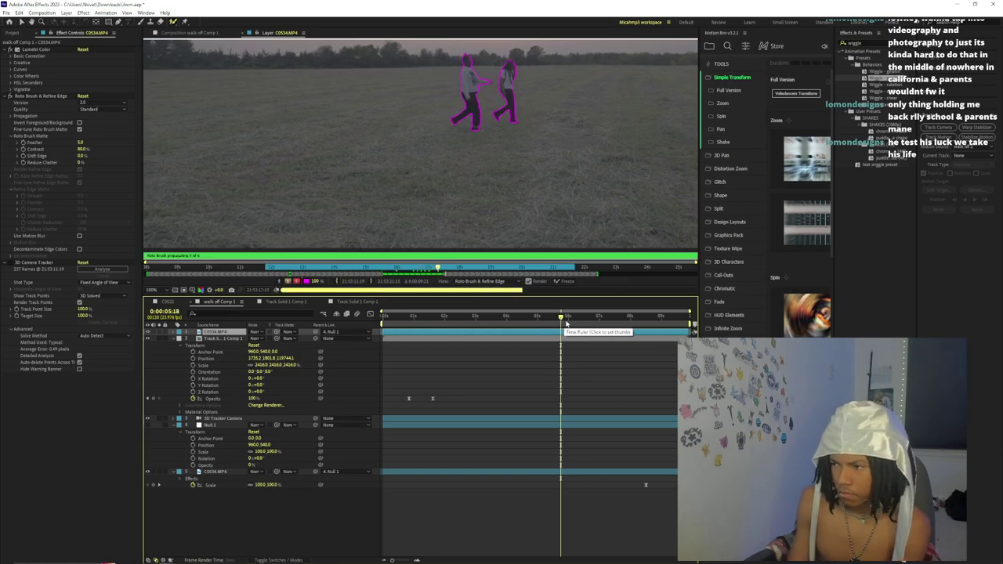
{"action": "left_click", "coordinate": [567, 320]}
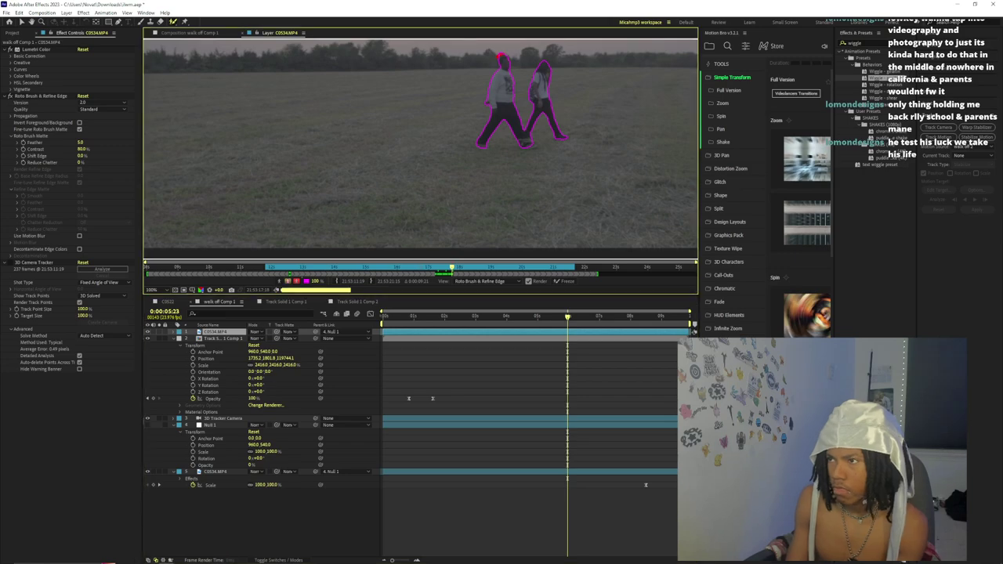
{"action": "key", "text": "Page_Up"}
{"action": "key", "text": "Page_Up"}
{"action": "key", "text": "Page_Down"}
{"action": "key", "text": "Page_Down"}
{"action": "key", "text": "Page_Down"}
{"action": "key", "text": "Page_Down"}
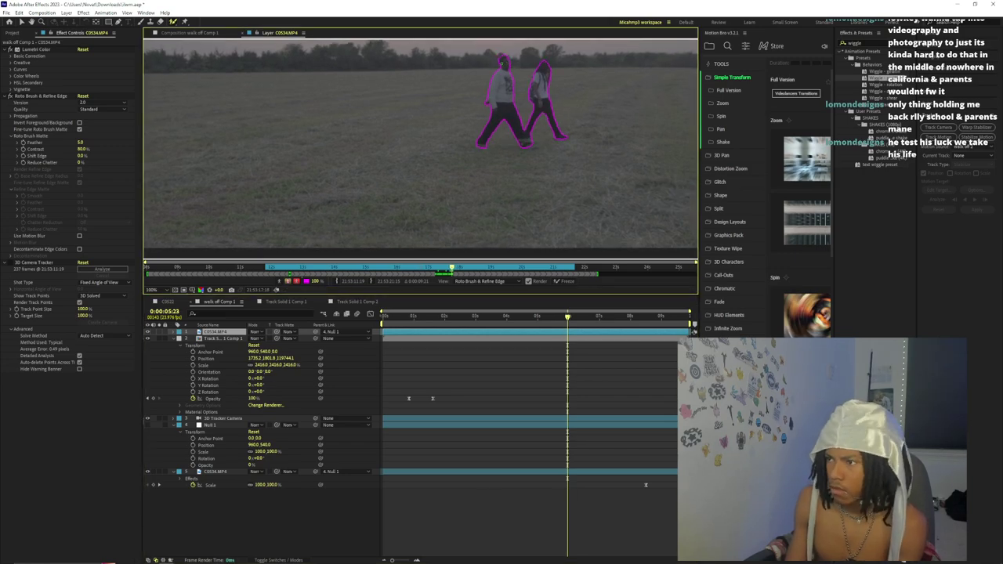
- Propagate the Roto Brush selection of both walkers frame by frame to 0:00:06:05
{"action": "key", "text": "Page_Down"}
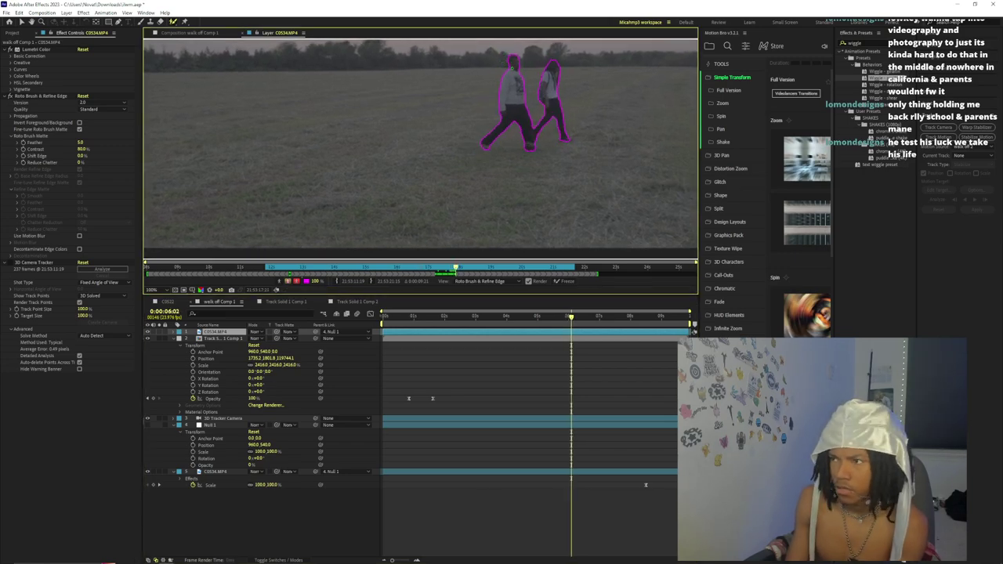
{"action": "key", "text": "Page_Down"}
{"action": "key", "text": "Page_Down"}
{"action": "key", "text": "Page_Down"}
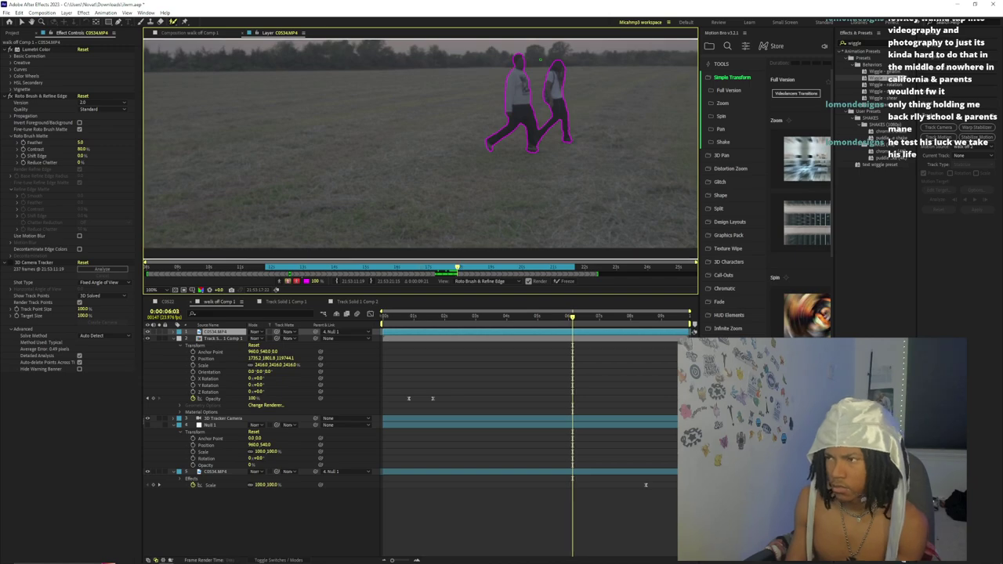
{"action": "scroll", "coordinate": [538, 146], "scroll_direction": "down", "scroll_amount": 2}
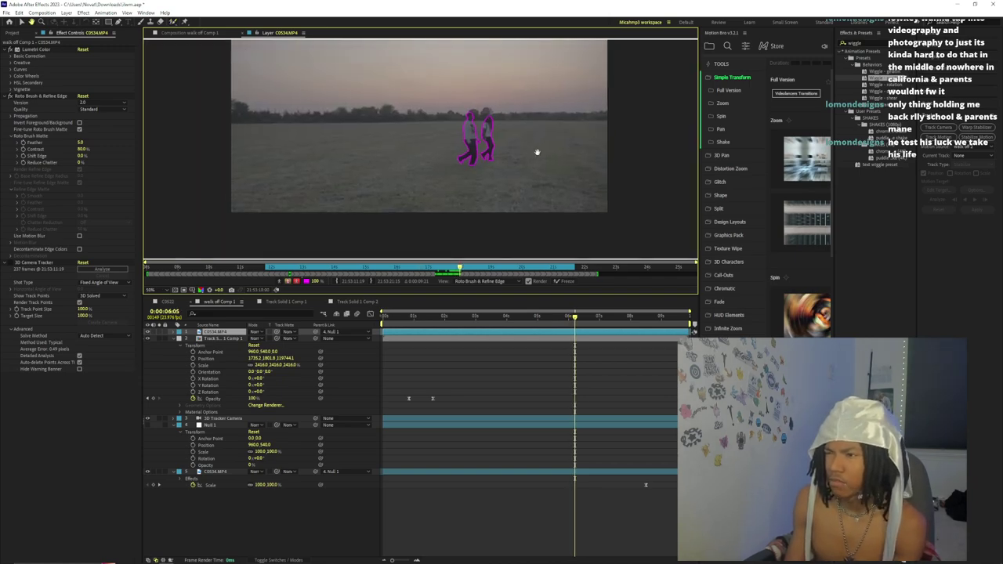
- Propagate the Roto Brush selection to 0:00:08:11, past the walkers' exit from frame, and freeze the propagation
{"action": "left_click_drag", "start_coordinate": [574, 316], "coordinate": [596, 318]}
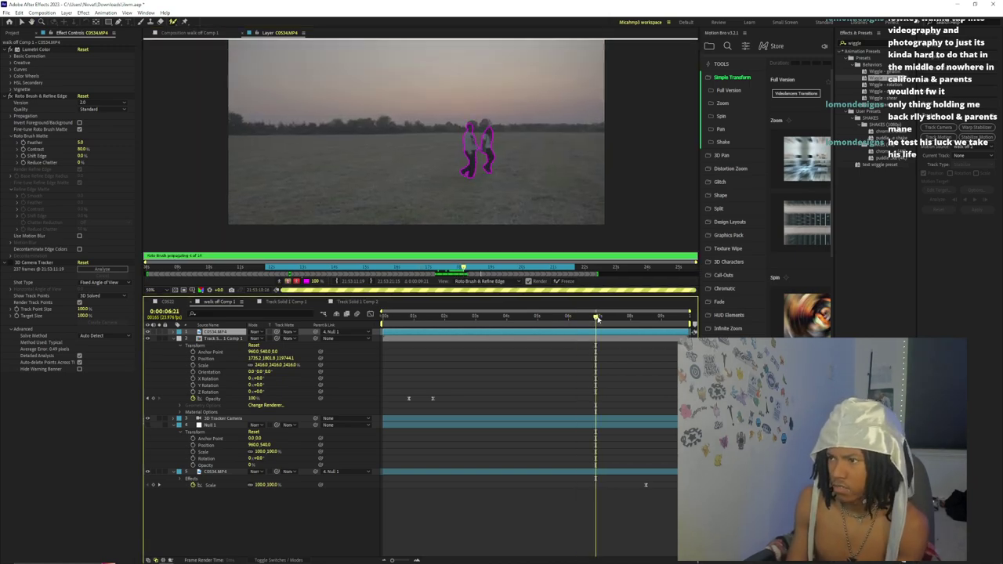
{"action": "left_click", "coordinate": [613, 316]}
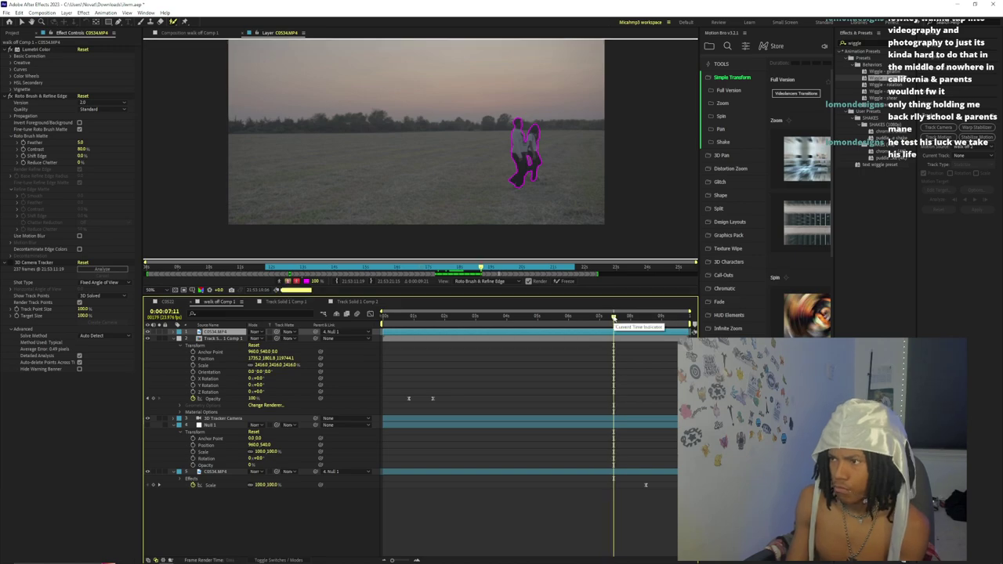
{"action": "left_click", "coordinate": [632, 317]}
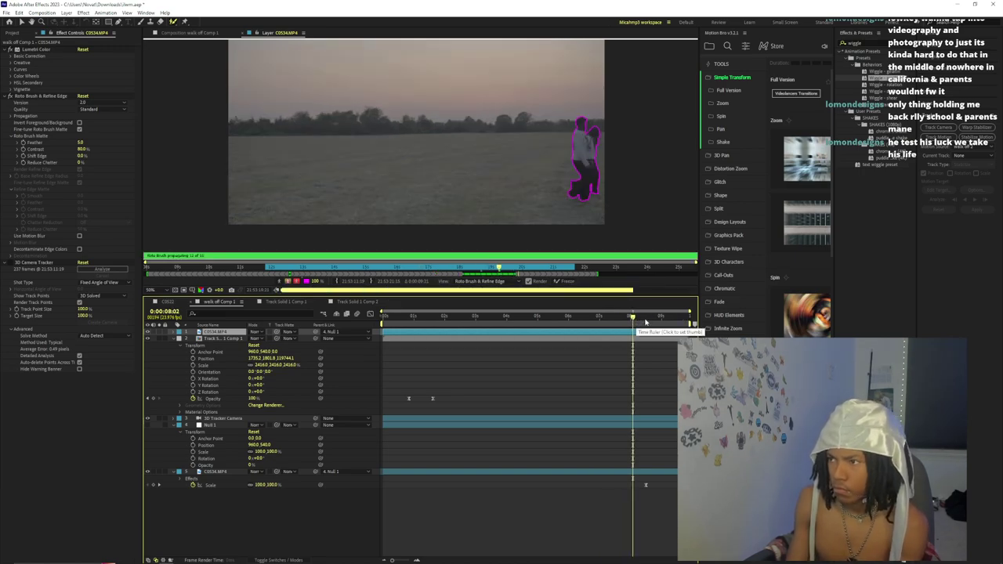
{"action": "left_click", "coordinate": [644, 317]}
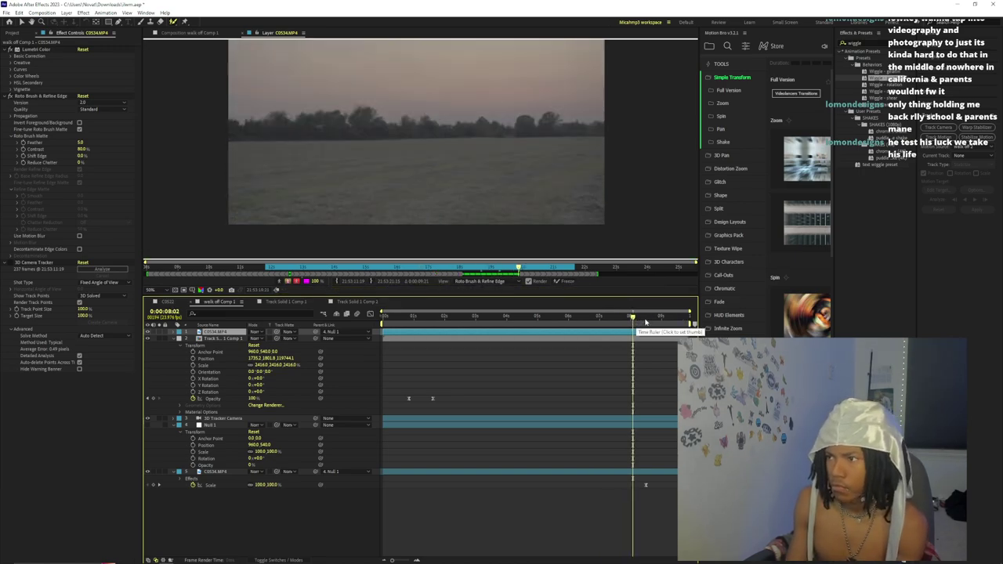
{"action": "left_click", "coordinate": [561, 284]}
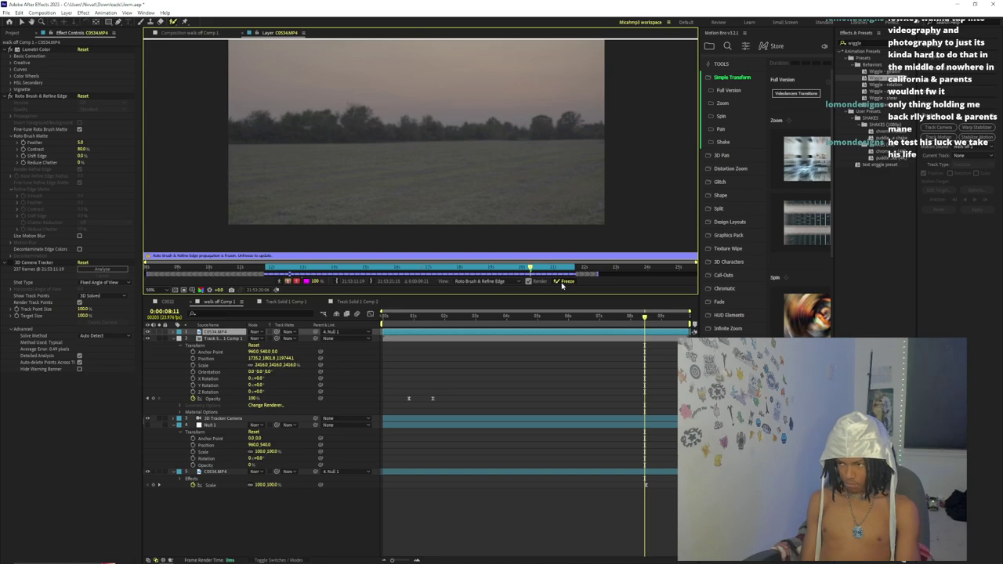
- Return to the walk off Comp 1 view and examine the rotoscoped walkers against the title at 0:00:03:12
{"action": "left_click", "coordinate": [243, 33]}
{"action": "left_click_drag", "start_coordinate": [420, 316], "coordinate": [493, 329]}
{"action": "scroll", "coordinate": [434, 222], "scroll_direction": "up", "scroll_amount": 2}
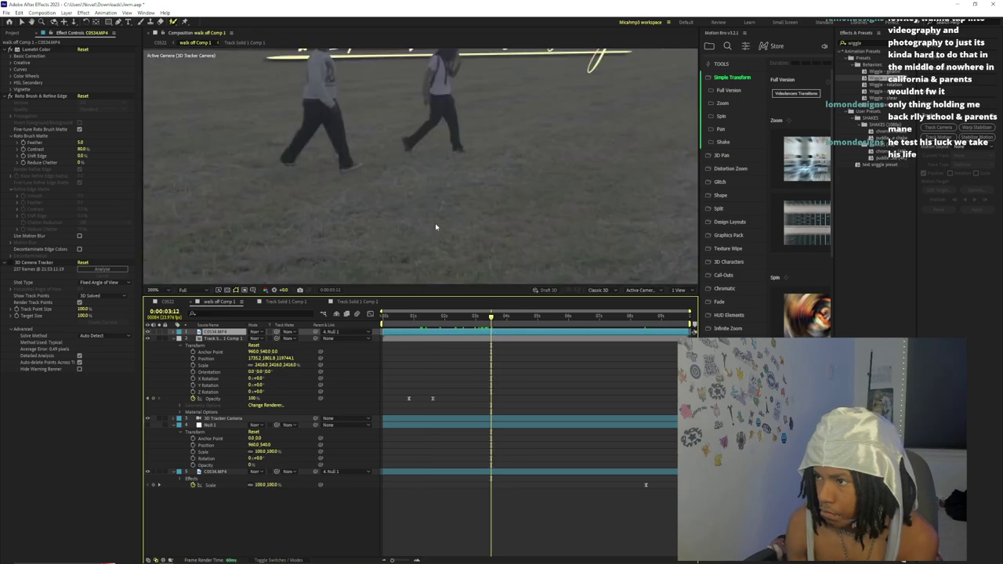
{"action": "left_click_drag", "start_coordinate": [449, 170], "coordinate": [436, 238]}
{"action": "scroll", "coordinate": [616, 146], "scroll_direction": "down", "scroll_amount": 2}
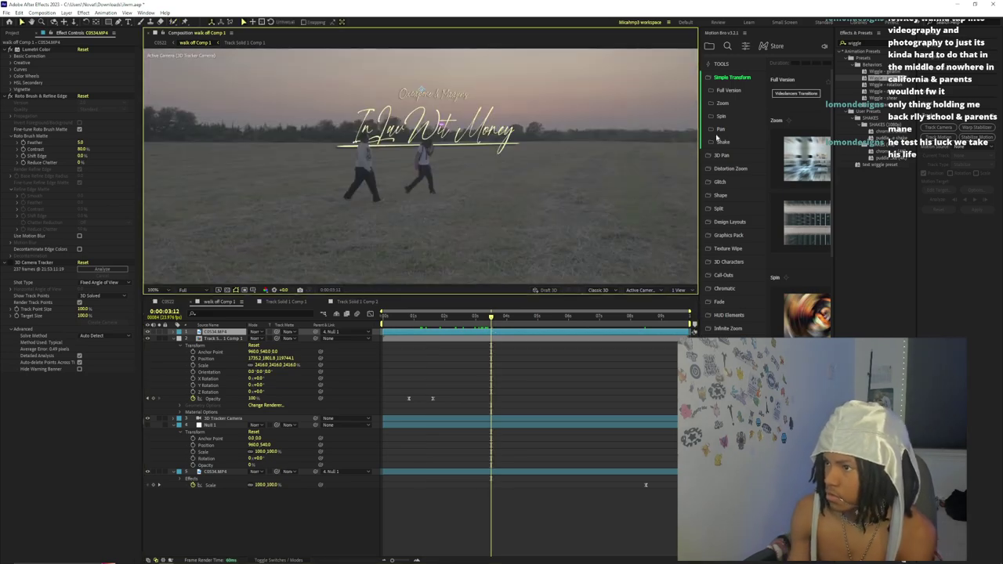
- Apply the Refine Soft Matte effect to the top C0534.MP4 layer with an additional edge radius of 3
{"action": "left_click", "coordinate": [869, 42]}
{"action": "type", "text": "refine"}
{"action": "left_click_drag", "start_coordinate": [874, 85], "coordinate": [78, 383]}
{"action": "left_click", "coordinate": [82, 389]}
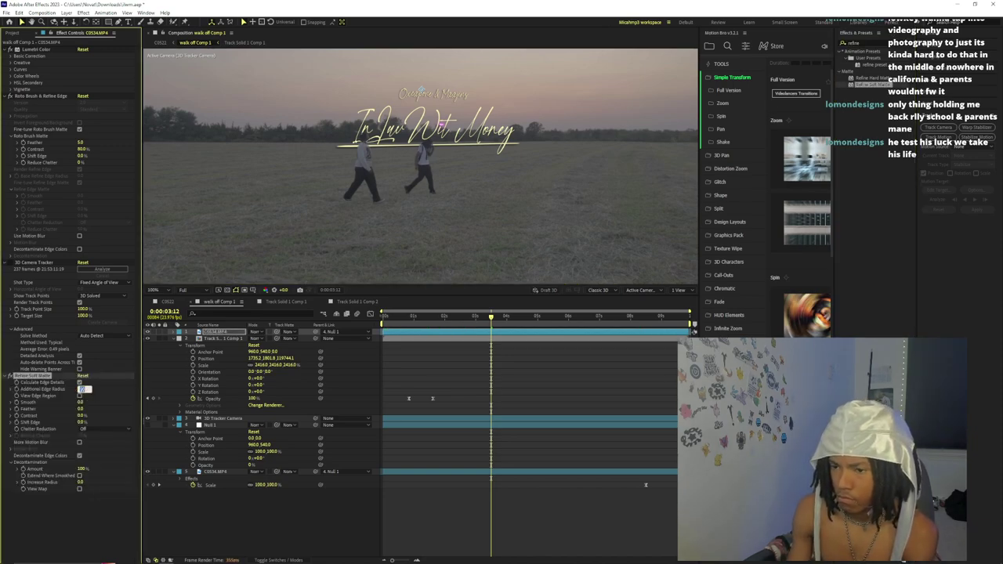
{"action": "type", "text": "5"}
{"action": "key", "text": "Return"}
- Try a Refine Soft Matte feather of 10, then set the feather to 2
{"action": "left_click", "coordinate": [81, 409]}
{"action": "type", "text": "10"}
{"action": "key", "text": "Return"}
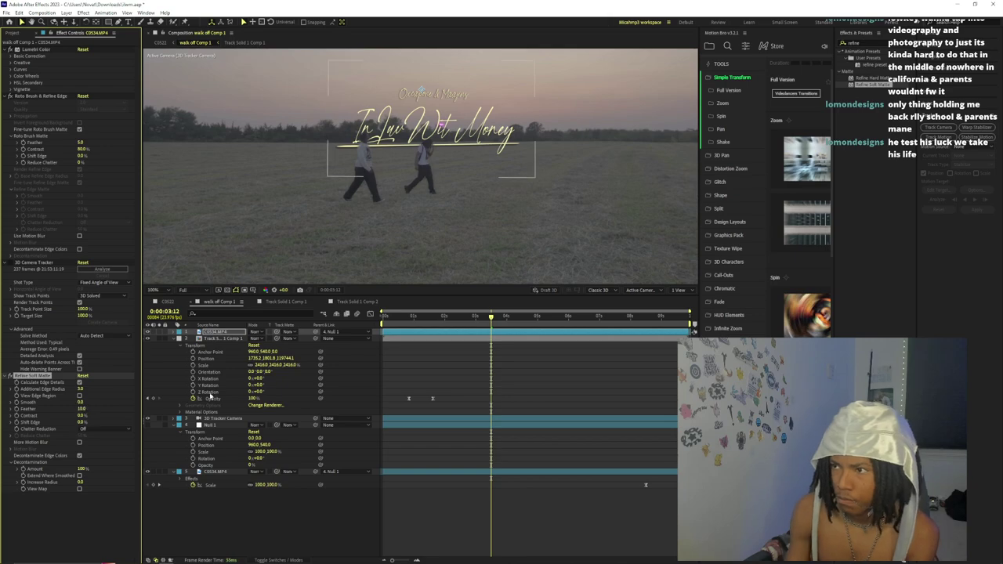
{"action": "left_click", "coordinate": [82, 409]}
{"action": "key", "text": "Return"}
{"action": "left_click", "coordinate": [410, 355]}
{"action": "left_click", "coordinate": [83, 410]}
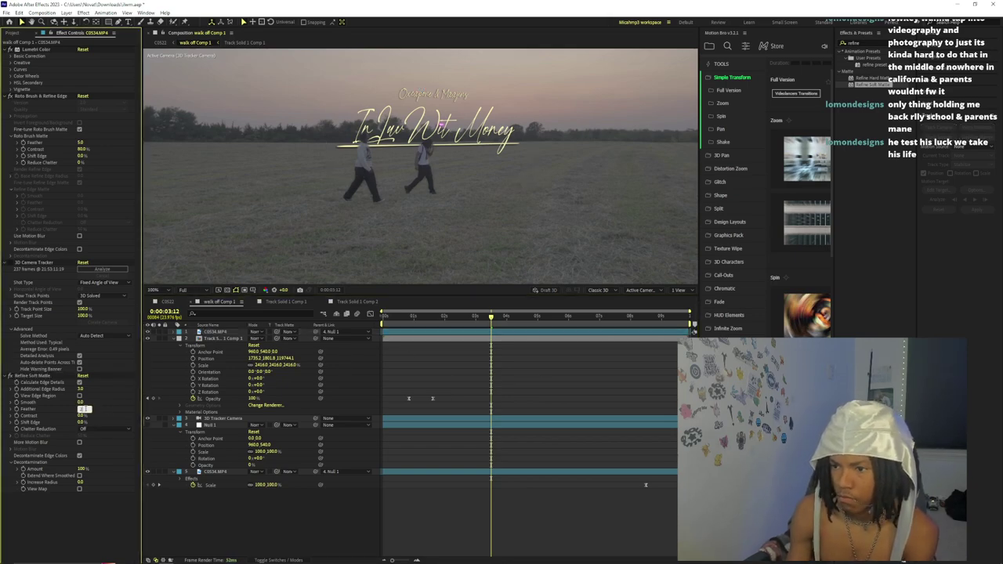
{"action": "type", "text": "2"}
{"action": "left_click", "coordinate": [377, 337]}
- At 0:00:05:21, reposition the title comp layer to 1735.2, -1596.9, 119524.1 so it sits higher above the field
{"action": "left_click", "coordinate": [552, 316]}
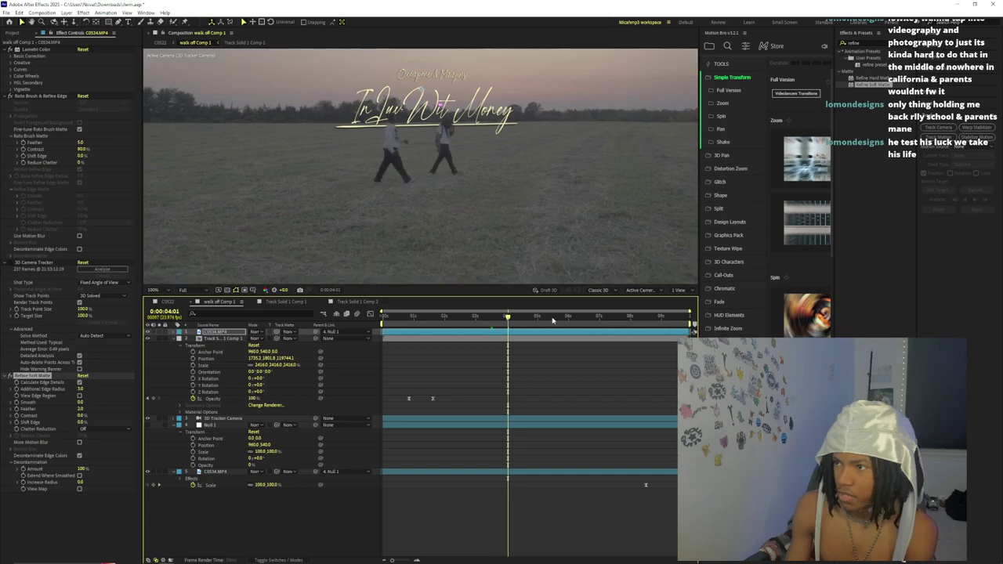
{"action": "left_click", "coordinate": [564, 317]}
{"action": "scroll", "coordinate": [446, 221], "scroll_direction": "down", "scroll_amount": 2}
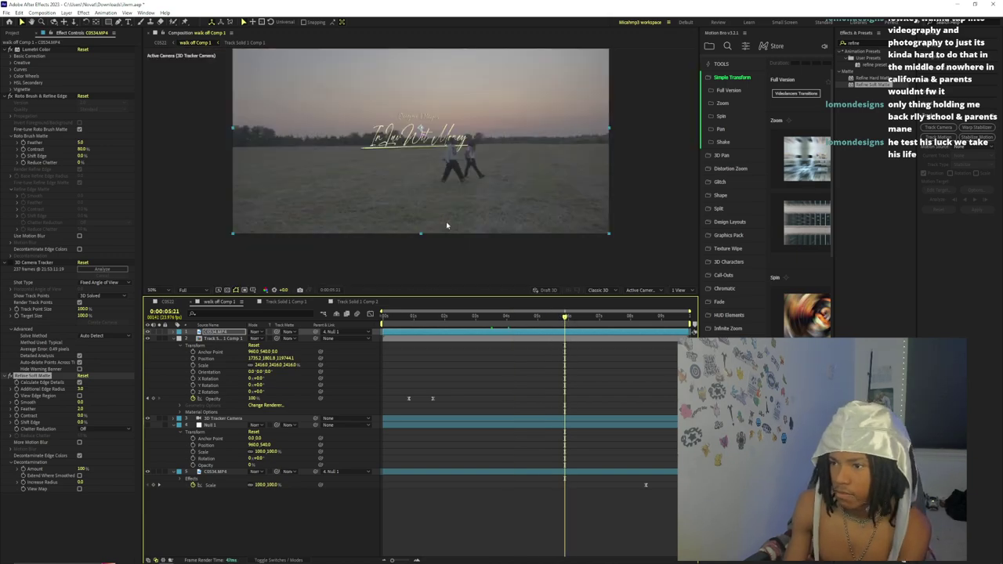
{"action": "left_click", "coordinate": [285, 359]}
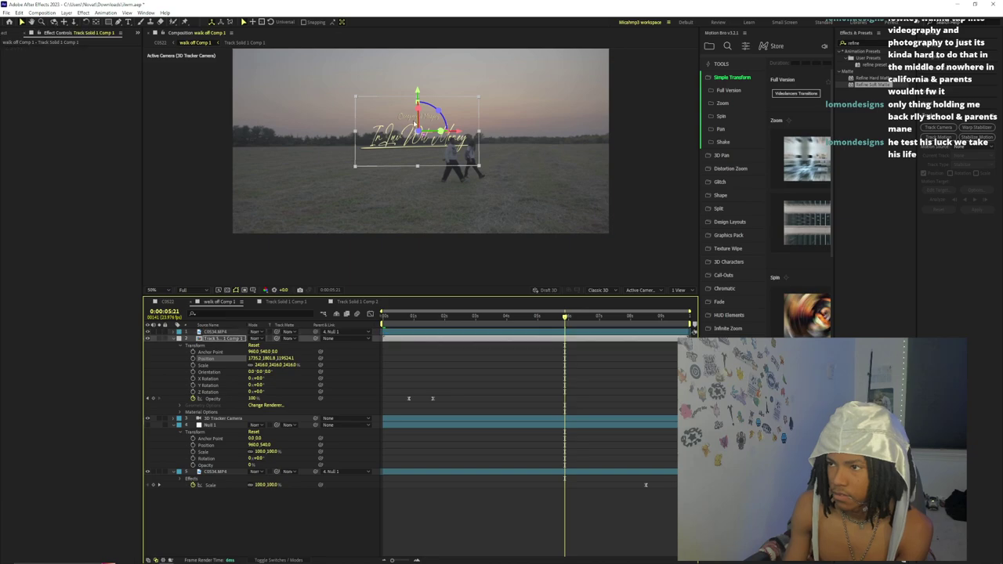
{"action": "left_click", "coordinate": [444, 342]}
{"action": "left_click", "coordinate": [444, 338]}
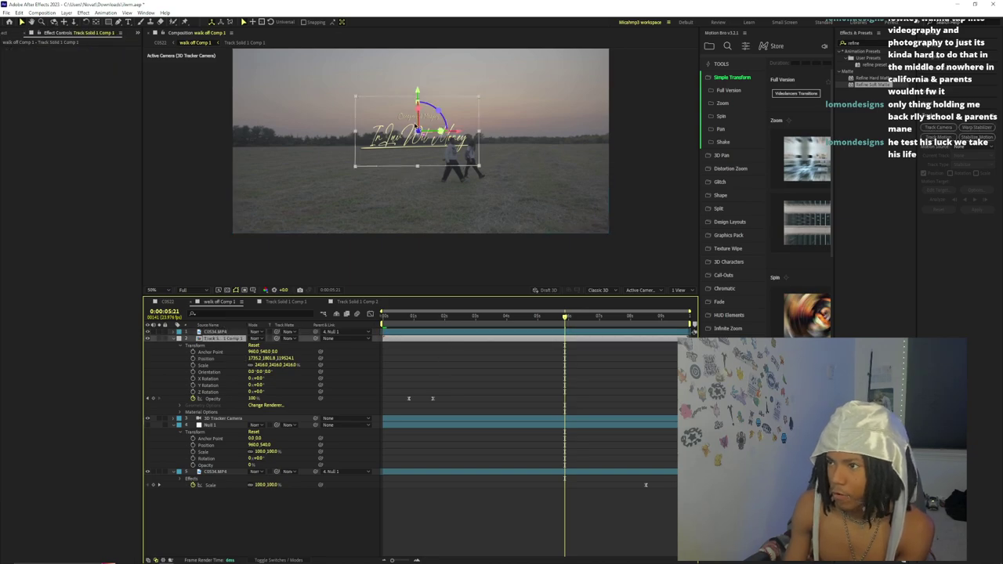
{"action": "left_click_drag", "start_coordinate": [418, 94], "coordinate": [417, 84]}
{"action": "left_click", "coordinate": [586, 353]}
- Check the raised title's placement at several points between the start and 0:00:08:01
{"action": "left_click", "coordinate": [598, 317]}
{"action": "key", "text": "space"}
{"action": "left_click", "coordinate": [621, 316]}
{"action": "left_click", "coordinate": [631, 316]}
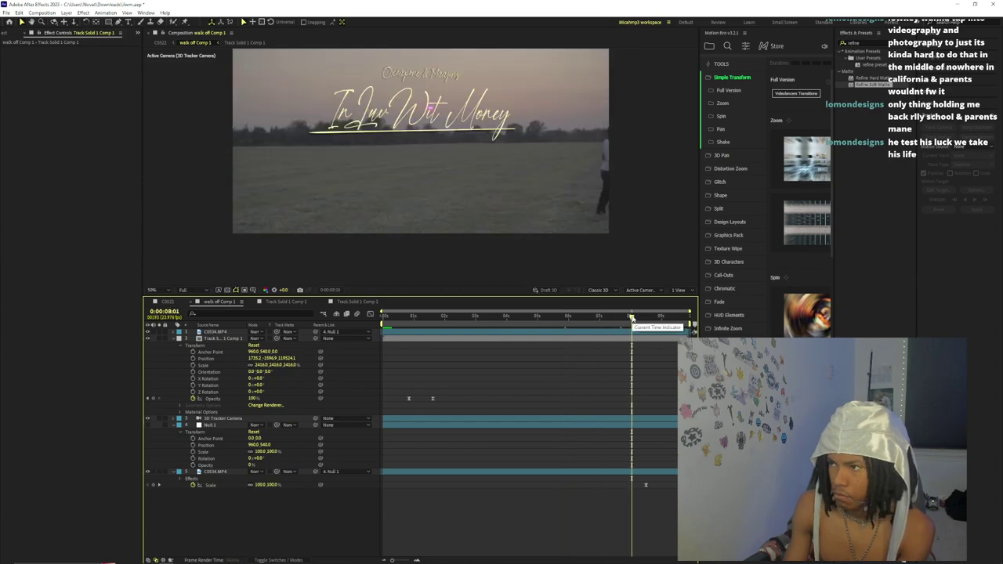
{"action": "left_click", "coordinate": [389, 318]}
{"action": "left_click", "coordinate": [409, 321]}
{"action": "left_click", "coordinate": [450, 317]}
{"action": "left_click", "coordinate": [478, 317]}
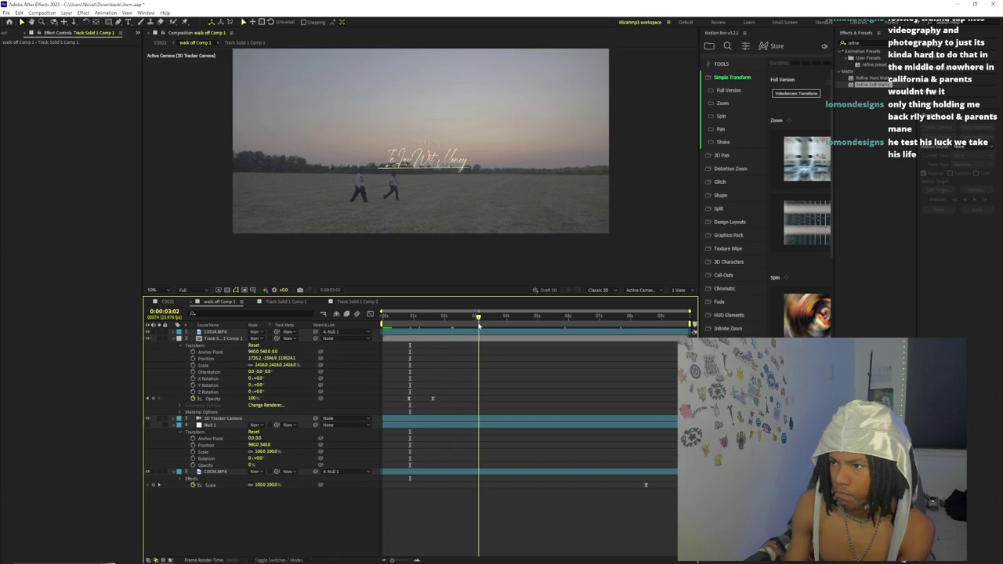
- Lengthen the title's fade-in by moving its second opacity keyframe to 0:00:04:13
{"action": "left_click_drag", "start_coordinate": [478, 317], "coordinate": [506, 317]}
{"action": "left_click", "coordinate": [428, 318]}
{"action": "left_click_drag", "start_coordinate": [429, 318], "coordinate": [433, 319]}
{"action": "left_click_drag", "start_coordinate": [432, 399], "coordinate": [523, 398]}
{"action": "left_click", "coordinate": [468, 317]}
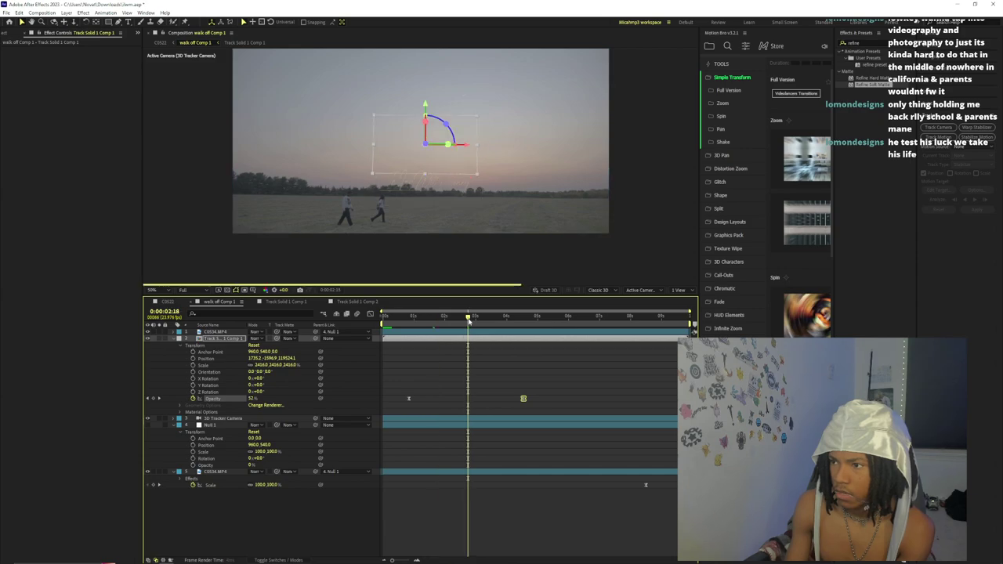
{"action": "left_click_drag", "start_coordinate": [469, 320], "coordinate": [523, 318]}
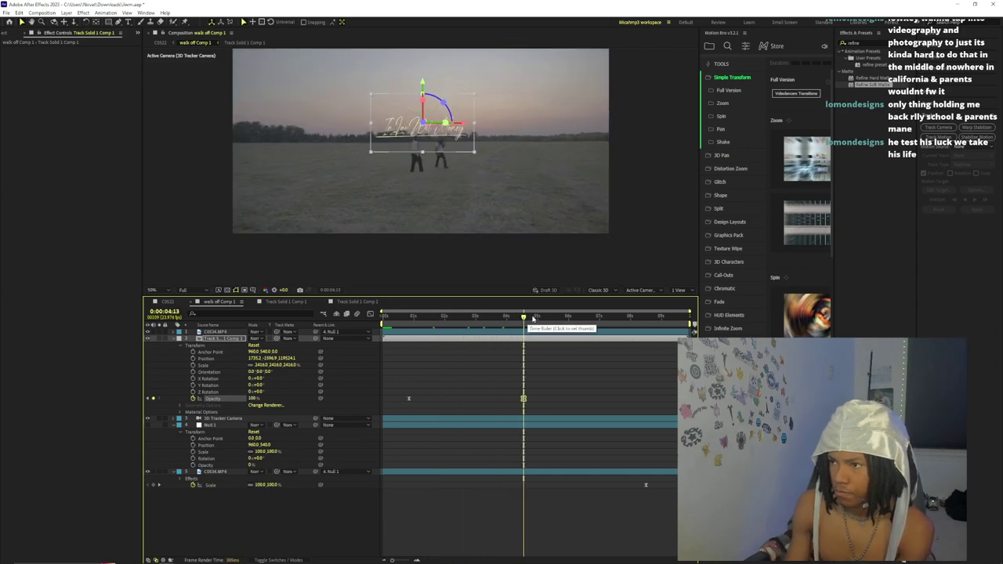
- Preview the title's slower fade and inspect the walkers' cutout edges up close at 0:00:04:13
{"action": "key", "text": "period"}
{"action": "key", "text": "period"}
{"action": "key", "text": "period"}
{"action": "scroll", "coordinate": [502, 123], "scroll_direction": "down", "scroll_amount": 1}
{"action": "key", "text": "space"}
{"action": "scroll", "coordinate": [480, 125], "scroll_direction": "up", "scroll_amount": 1}
{"action": "left_click_drag", "start_coordinate": [440, 127], "coordinate": [452, 252]}
- Remove the Refine Soft Matte effect from the top C0534.MP4 layer
{"action": "left_click", "coordinate": [215, 331]}
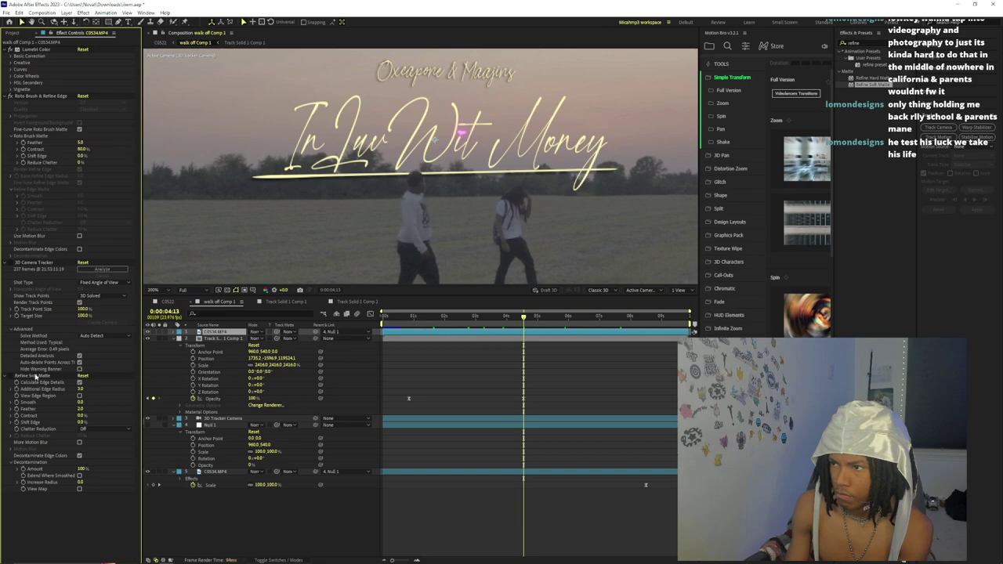
{"action": "left_click", "coordinate": [36, 377]}
{"action": "key", "text": "Delete"}
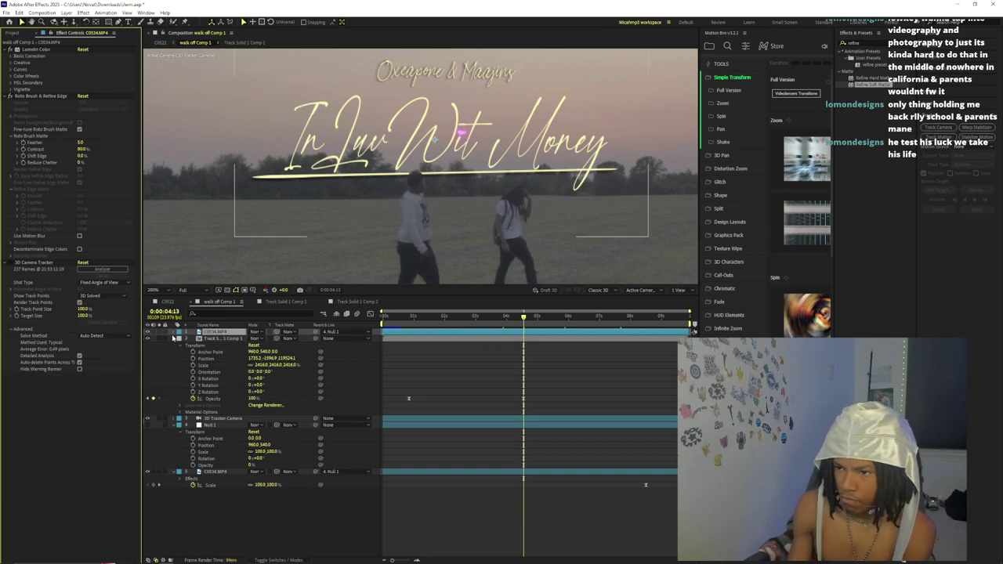
- Expand the top C0534.MP4 layer's effects and set the Roto Brush matte contrast to 45%
{"action": "left_click", "coordinate": [173, 332]}
{"action": "left_click", "coordinate": [181, 339]}
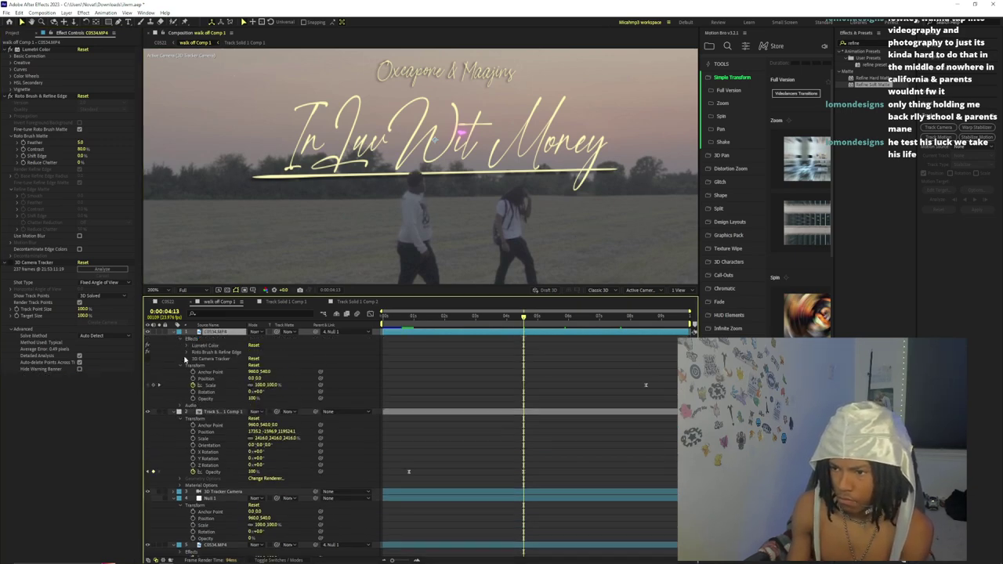
{"action": "left_click", "coordinate": [181, 366]}
{"action": "left_click", "coordinate": [82, 148]}
{"action": "type", "text": "40"}
{"action": "key", "text": "Return"}
- Try a Roto Brush matte feather of 10, then set the feather to 3
{"action": "left_click", "coordinate": [82, 142]}
{"action": "type", "text": "10"}
{"action": "key", "text": "Return"}
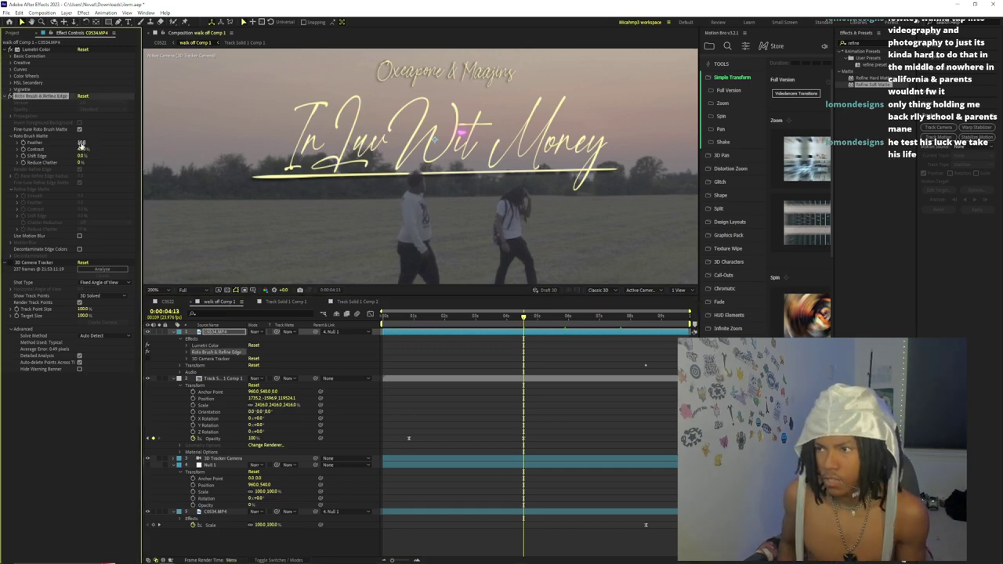
{"action": "left_click", "coordinate": [80, 143]}
{"action": "type", "text": "3"}
{"action": "key", "text": "Return"}
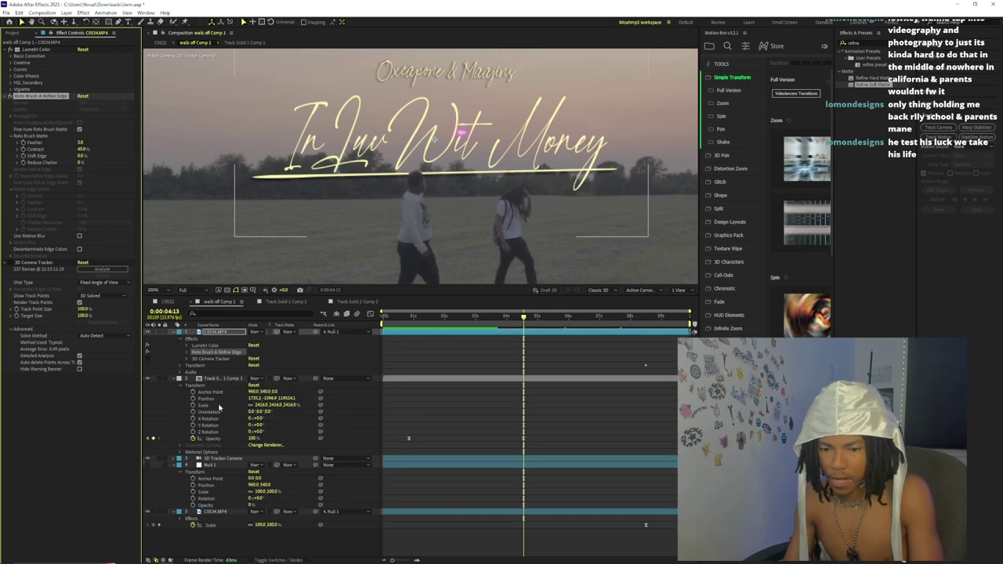
- Check the title and the walkers' cutout from 0:00:06:08 to 0:00:09:15, returning to 0:00:07:22
{"action": "left_click_drag", "start_coordinate": [530, 328], "coordinate": [580, 326]}
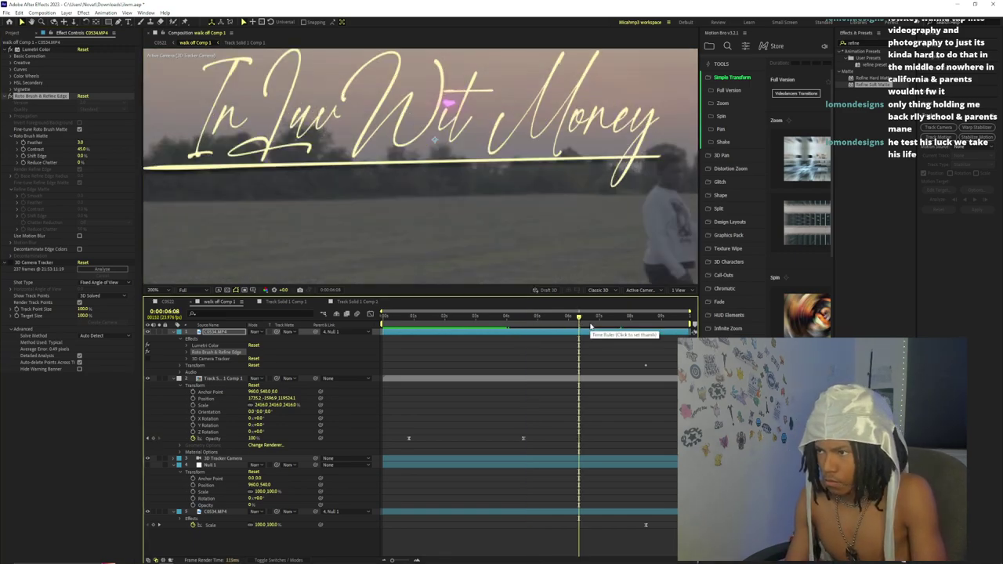
{"action": "scroll", "coordinate": [540, 253], "scroll_direction": "down", "scroll_amount": 4}
{"action": "left_click", "coordinate": [603, 321]}
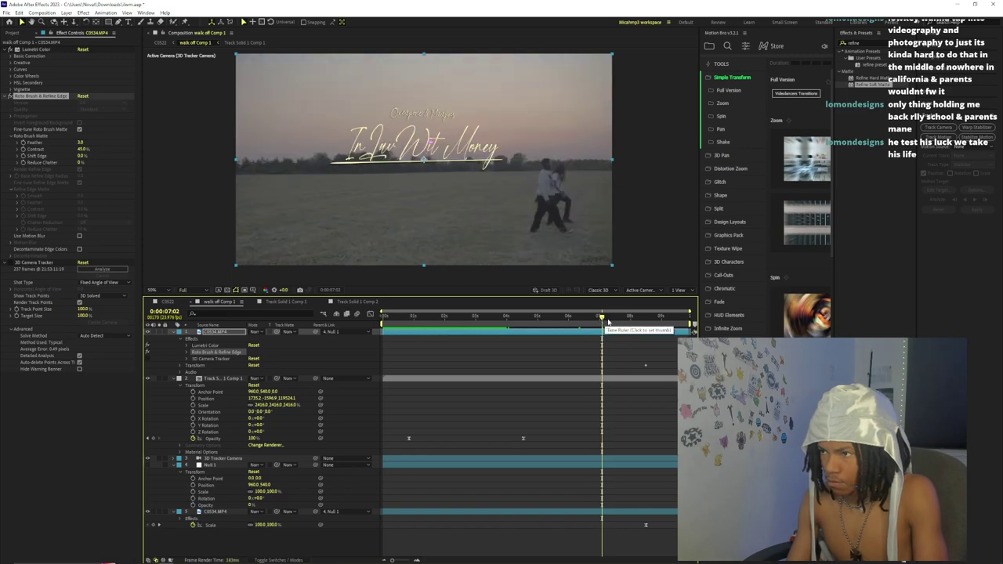
{"action": "left_click", "coordinate": [607, 321]}
{"action": "left_click", "coordinate": [649, 318]}
{"action": "left_click", "coordinate": [662, 320]}
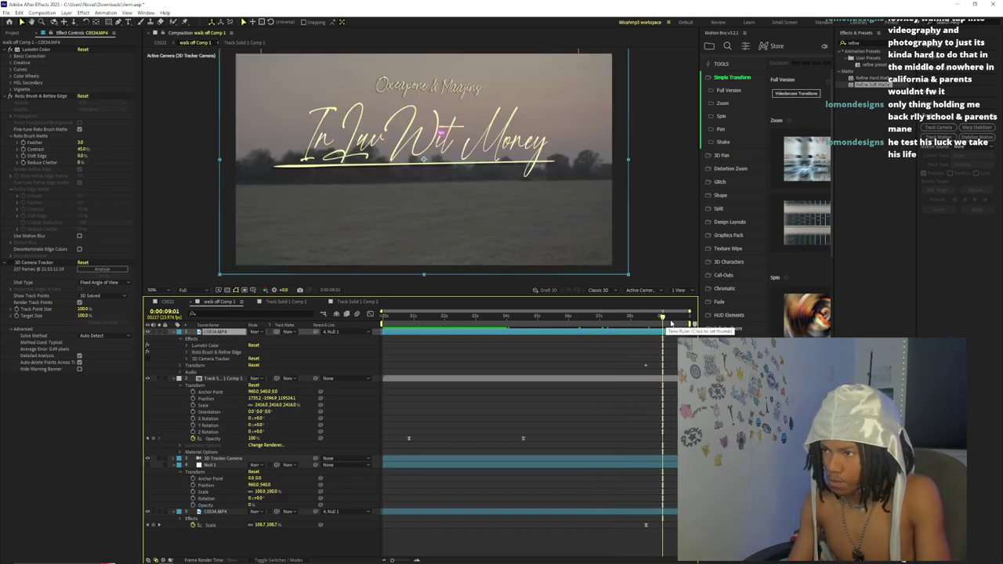
{"action": "left_click", "coordinate": [680, 320]}
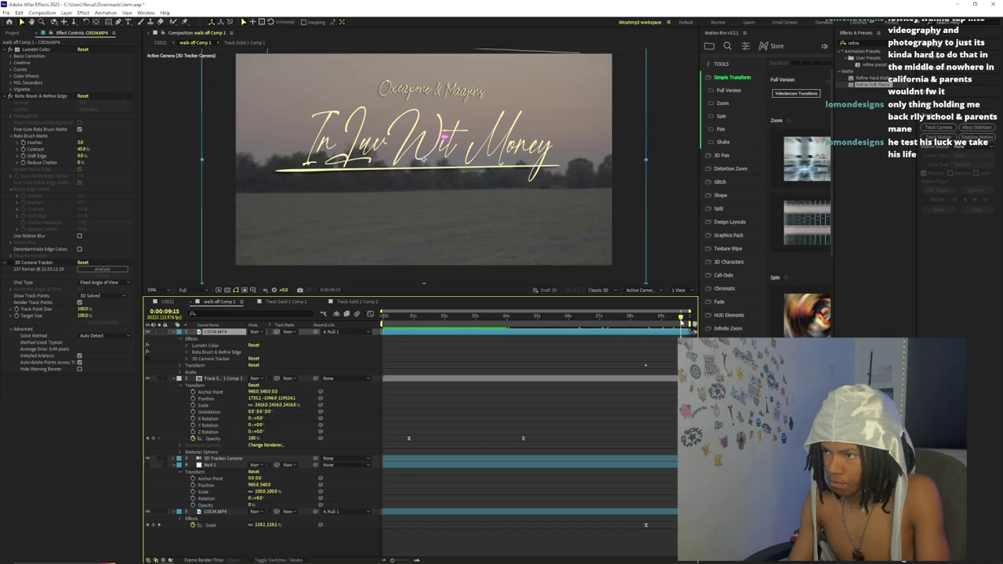
{"action": "left_click_drag", "start_coordinate": [662, 320], "coordinate": [627, 319]}
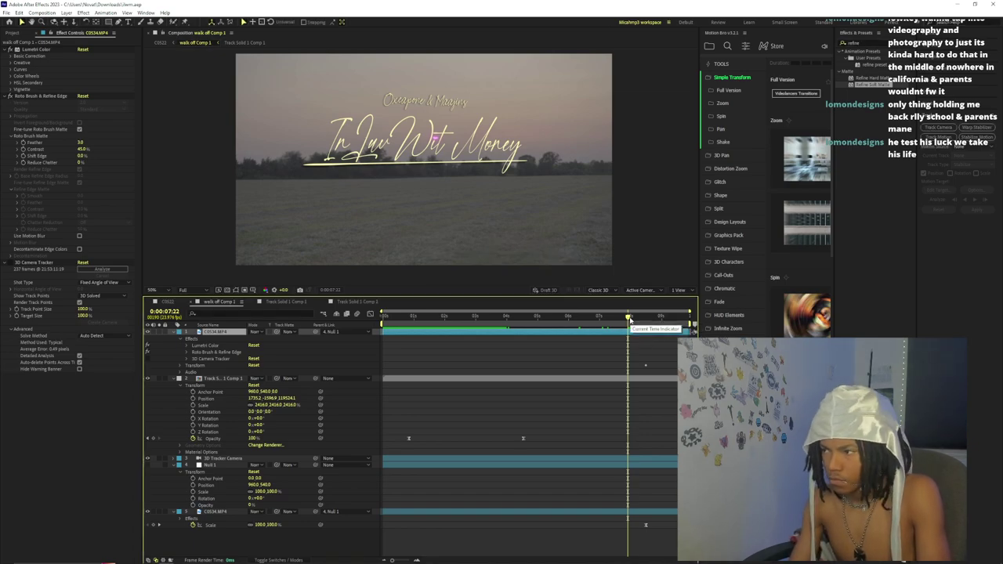
- Set the composition viewer and preview resolution to Quarter for playback from 0:00:07:22, and save the project
{"action": "left_click", "coordinate": [192, 290]}
{"action": "left_click", "coordinate": [193, 326]}
{"action": "left_click", "coordinate": [952, 33]}
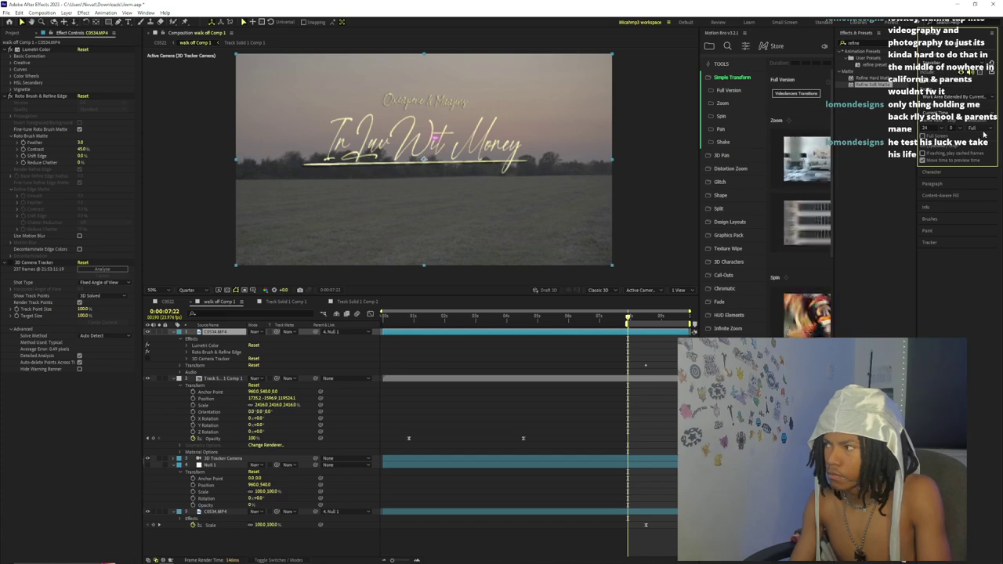
{"action": "left_click", "coordinate": [979, 170]}
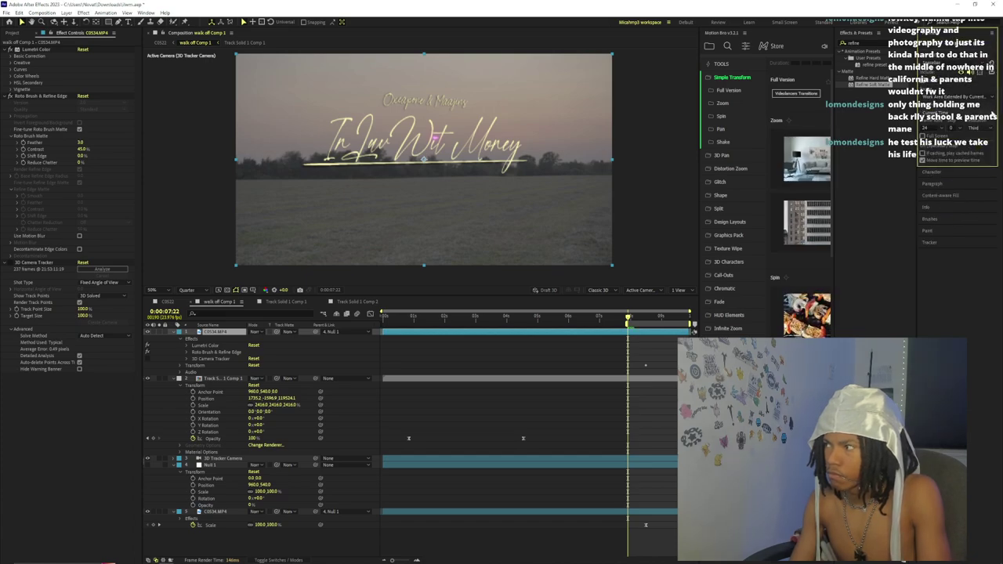
{"action": "key", "text": "space"}
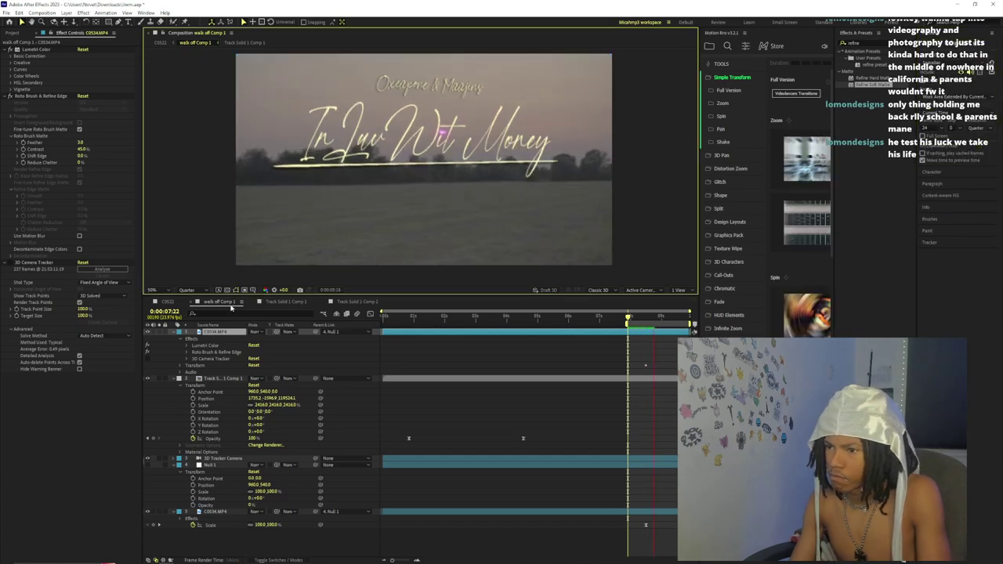
{"action": "key", "text": "ctrl+s"}
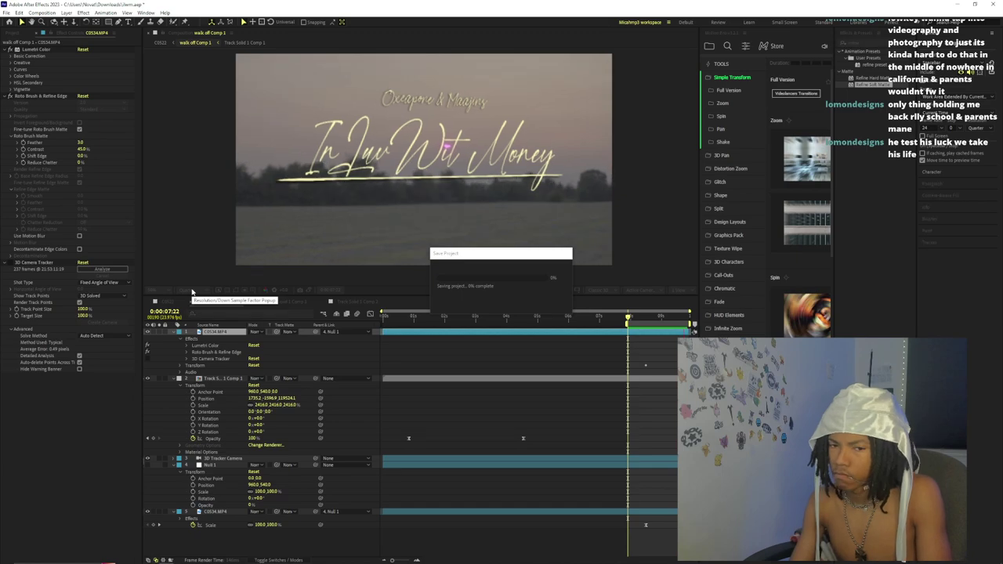
- Preview the title from 0:00:07:22, and toggle scale keyframing on the top C0534.MP4 layer at 0:00:08:12
{"action": "key", "text": "space"}
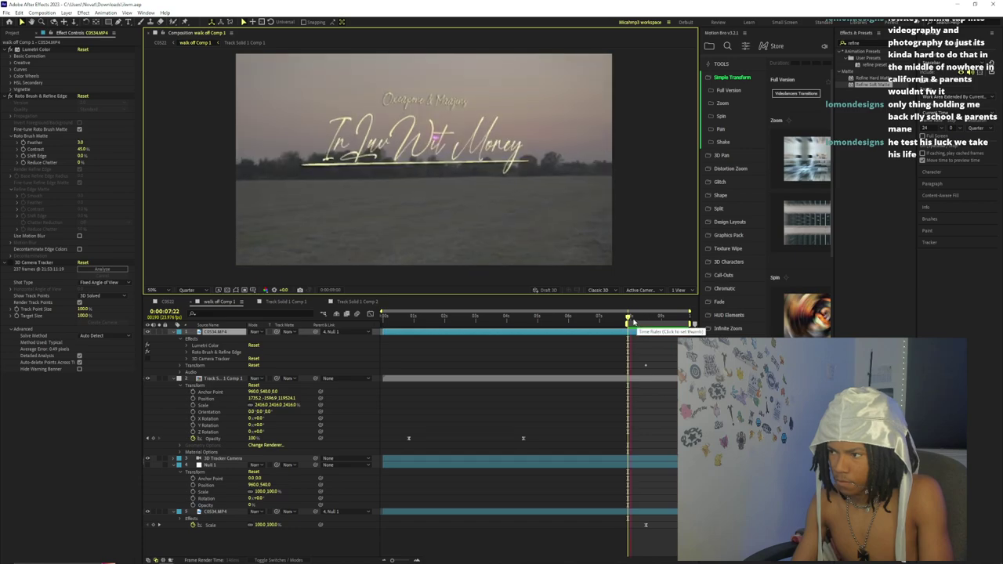
{"action": "key", "text": "space"}
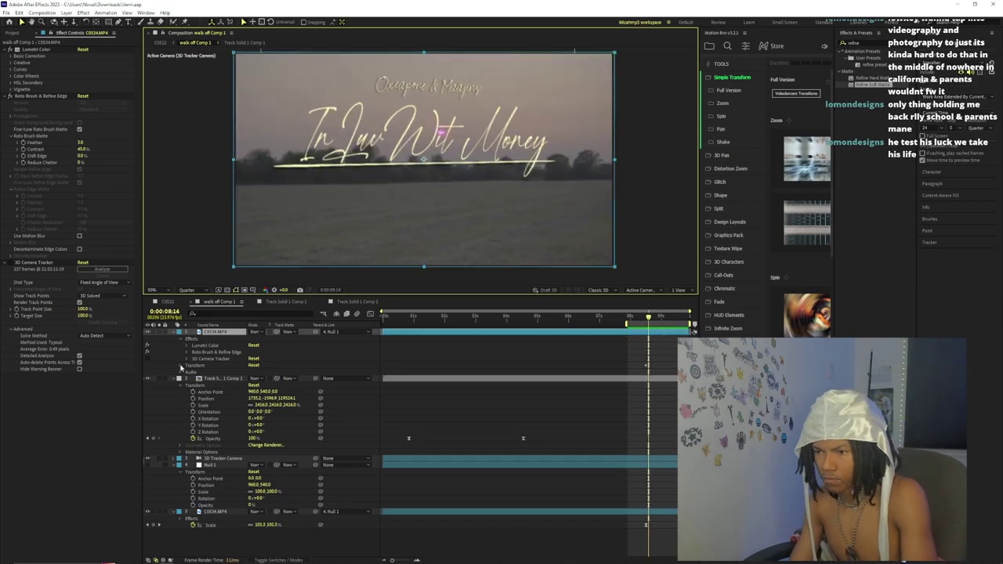
{"action": "left_click", "coordinate": [180, 366]}
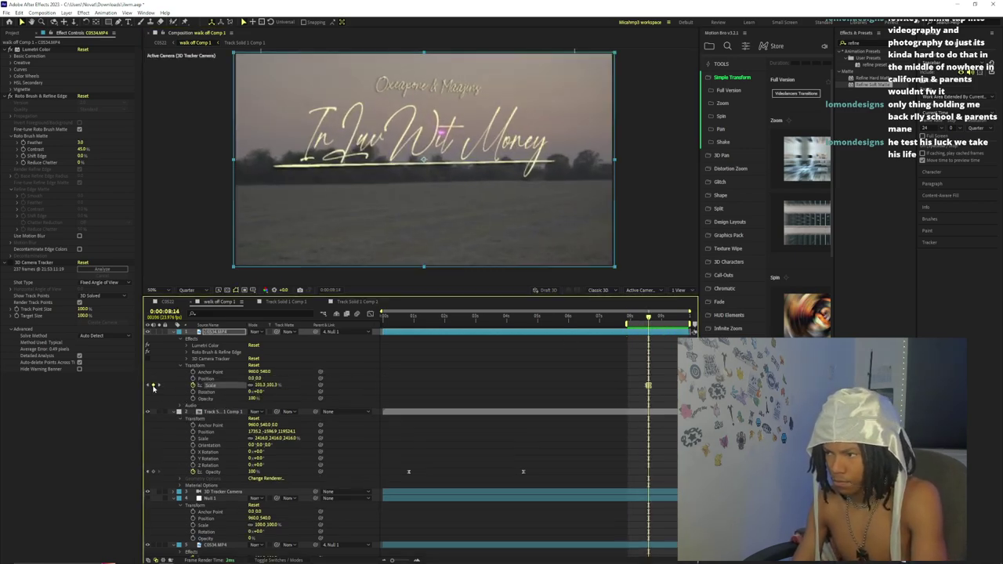
{"action": "key", "text": "ctrl+z"}
{"action": "mouse_move", "coordinate": [649, 317]}
{"action": "left_mouse_down"}
{"action": "mouse_move", "coordinate": [703, 325]}
{"action": "mouse_move", "coordinate": [646, 333]}
{"action": "left_mouse_up"}
{"action": "left_click", "coordinate": [193, 385]}
{"action": "left_click", "coordinate": [174, 332]}
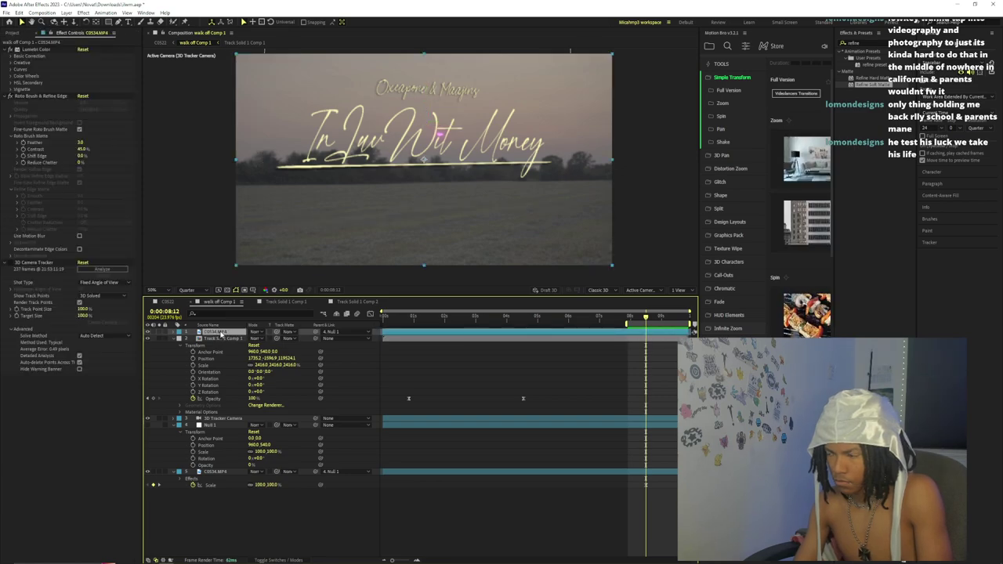
- Keyframe the title layer's scale at 0:00:08:12, and enlarge it to 2705.5% at 0:00:09:20
{"action": "left_click", "coordinate": [219, 337]}
{"action": "left_click", "coordinate": [192, 365]}
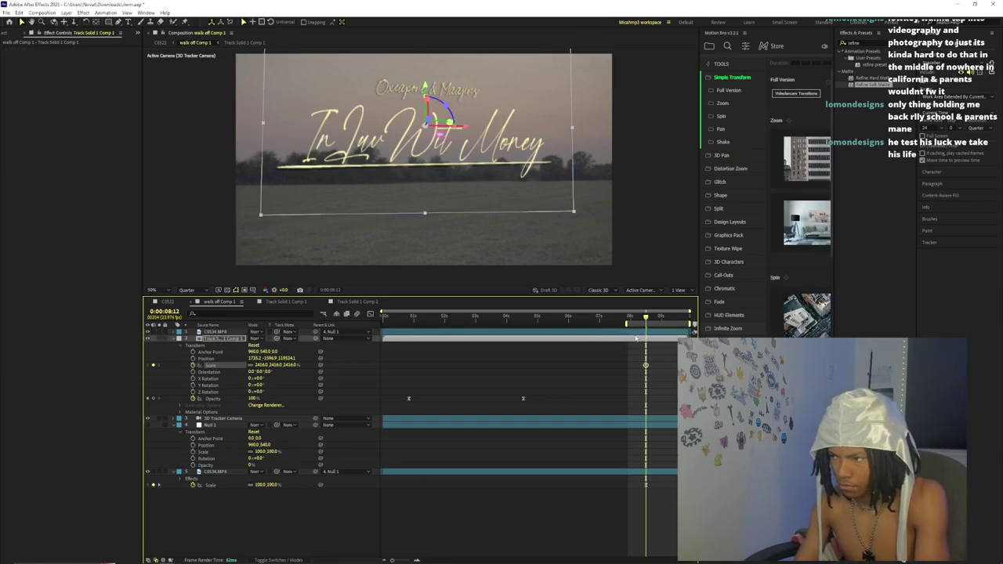
{"action": "left_click_drag", "start_coordinate": [646, 317], "coordinate": [687, 316]}
{"action": "left_click_drag", "start_coordinate": [272, 367], "coordinate": [384, 360]}
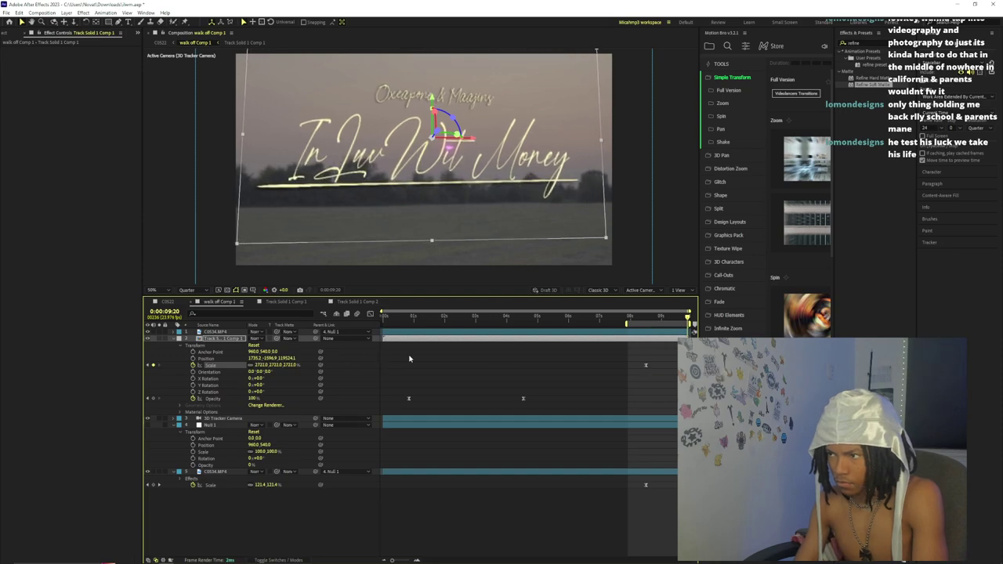
{"action": "left_click_drag", "start_coordinate": [258, 365], "coordinate": [243, 365]}
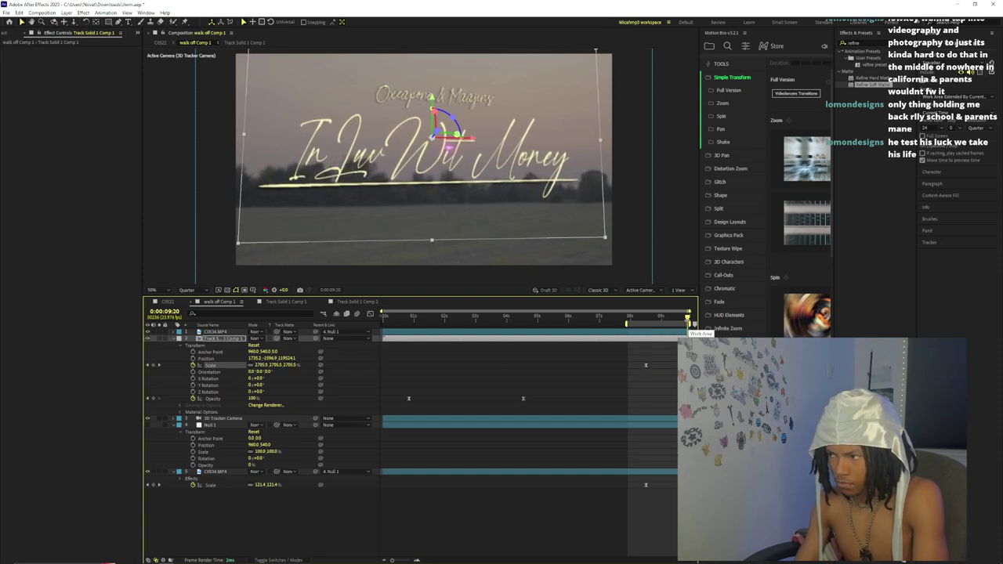
- Preview the title's scale-up and shift its first scale keyframe to 0:00:08:10
{"action": "left_click", "coordinate": [644, 317]}
{"action": "key", "text": "space"}
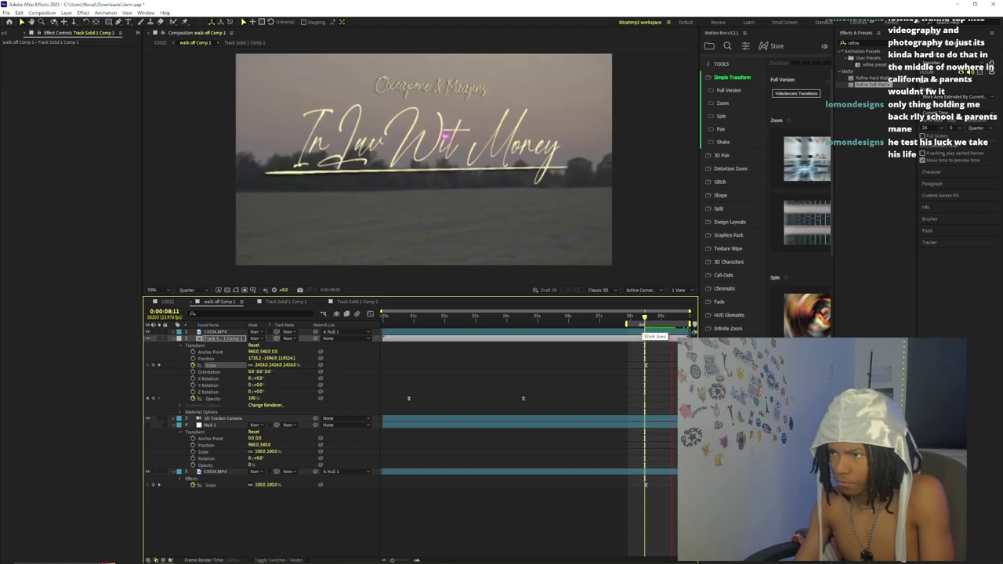
{"action": "left_click_drag", "start_coordinate": [643, 324], "coordinate": [641, 324]}
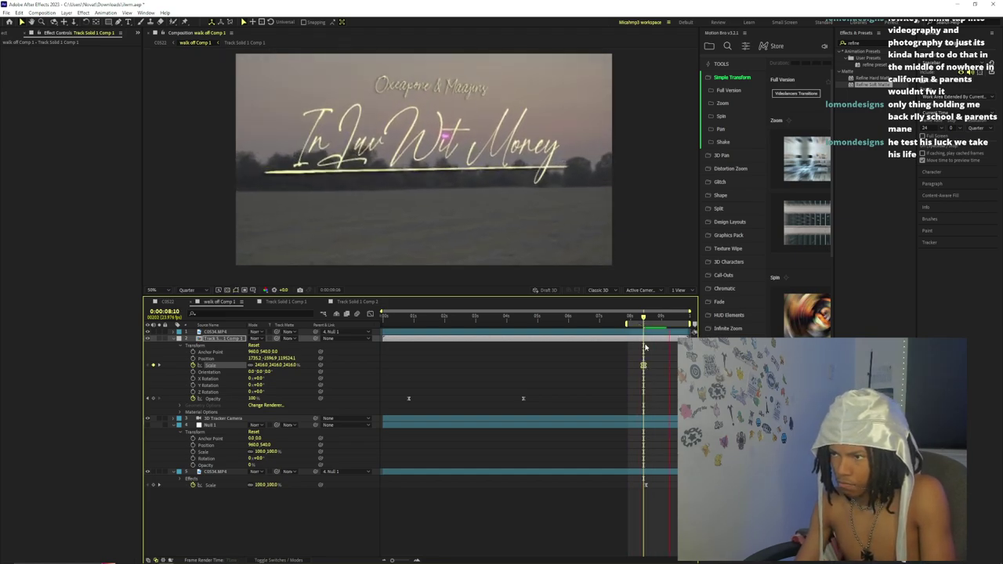
{"action": "key", "text": "k"}
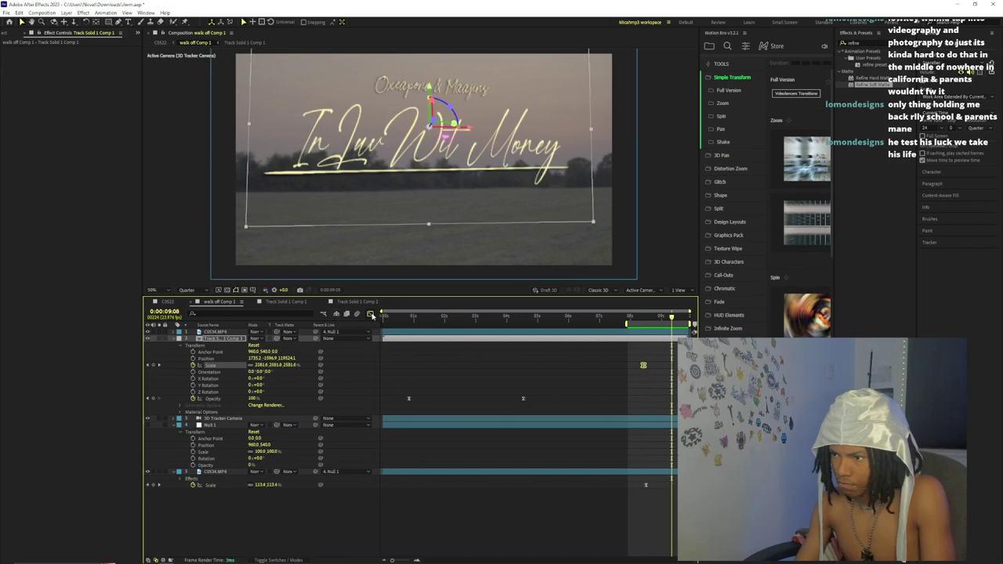
- Adjust the easing of the title's first scale keyframe in the Graph Editor, and preview it from 0:00:07:22
{"action": "left_click", "coordinate": [370, 313]}
{"action": "left_click_drag", "start_coordinate": [648, 531], "coordinate": [643, 530]}
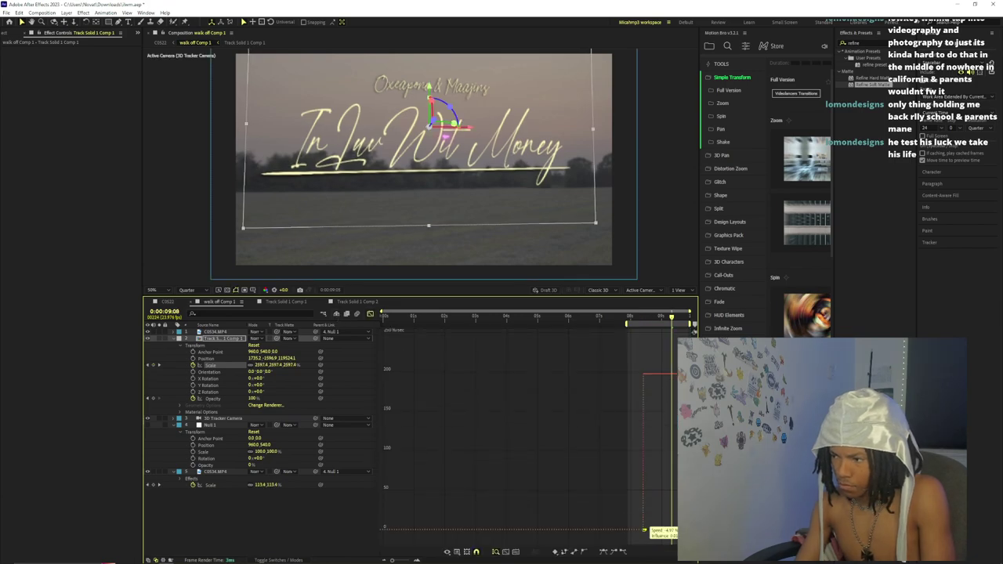
{"action": "left_click", "coordinate": [627, 317]}
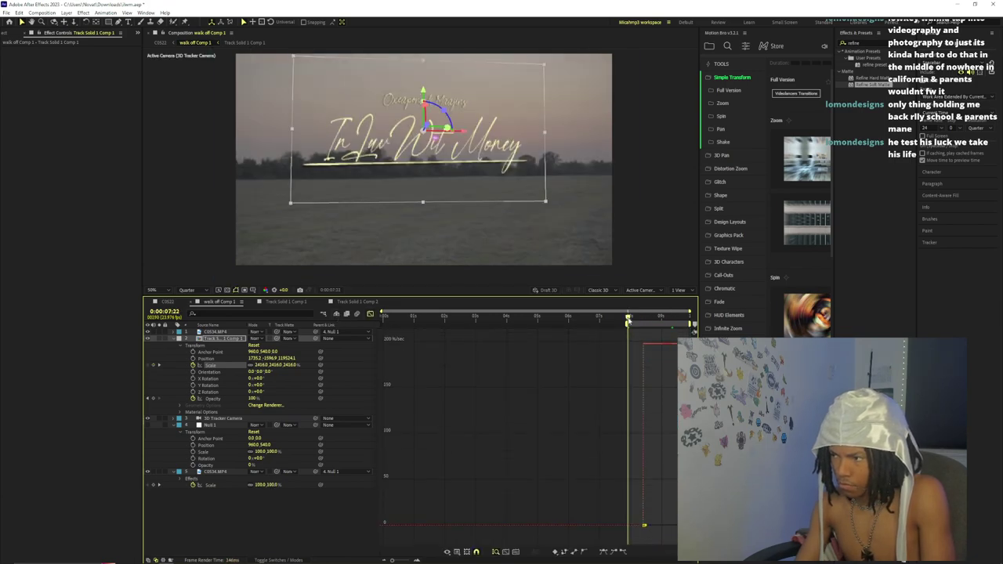
{"action": "left_click", "coordinate": [370, 314]}
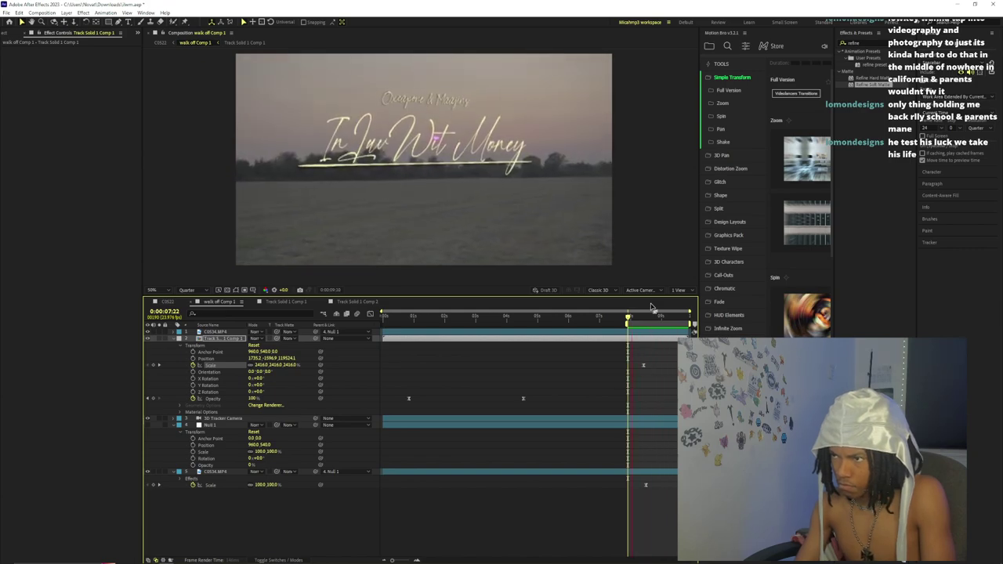
{"action": "key", "text": "space"}
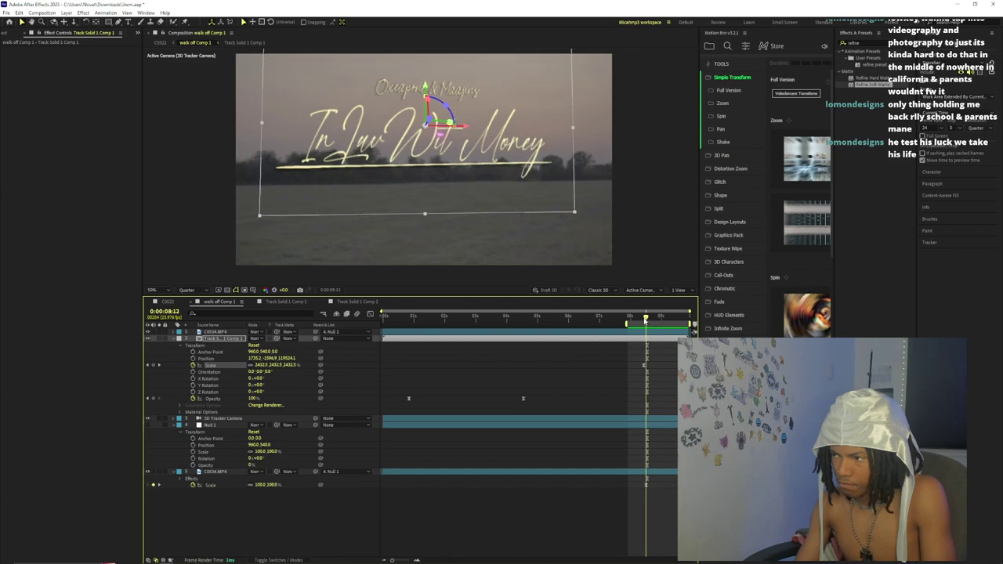
- Search the effects for "optical" and "lens b", and apply BCC Fast Lens Blur to the title
{"action": "left_click", "coordinate": [855, 43]}
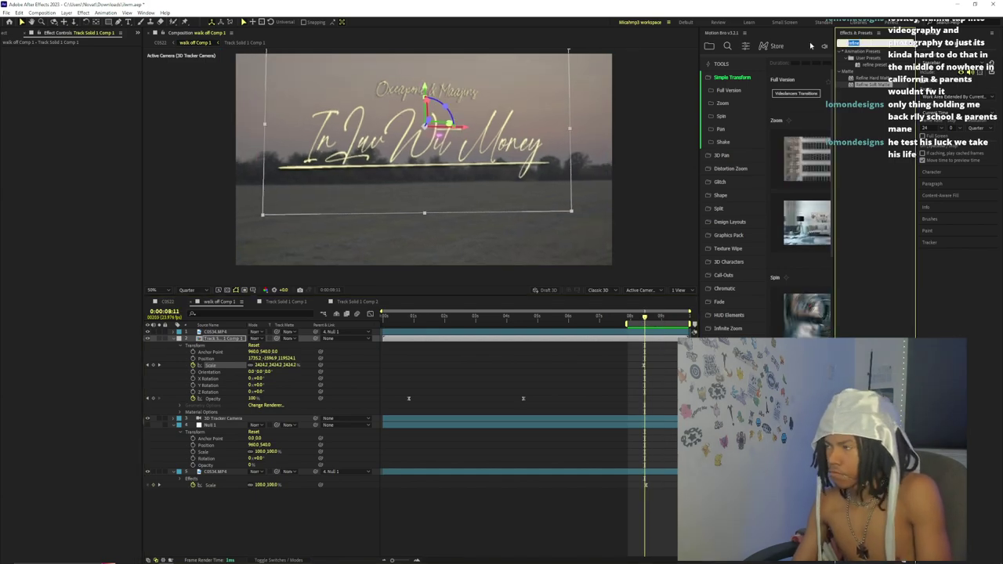
{"action": "type", "text": "optical"}
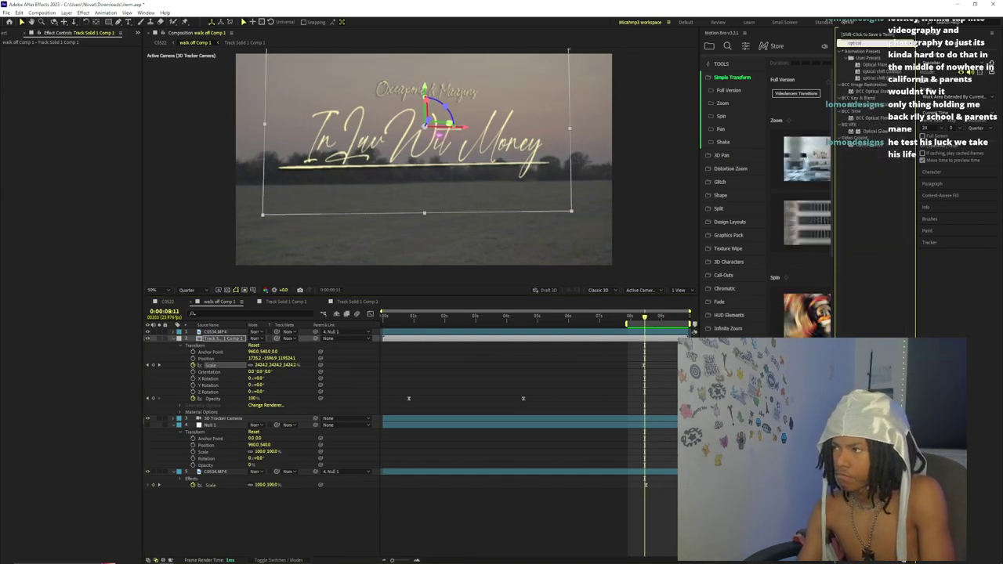
{"action": "left_click_drag", "start_coordinate": [862, 43], "coordinate": [811, 46]}
{"action": "key", "text": "BackSpace"}
{"action": "type", "text": "lens b"}
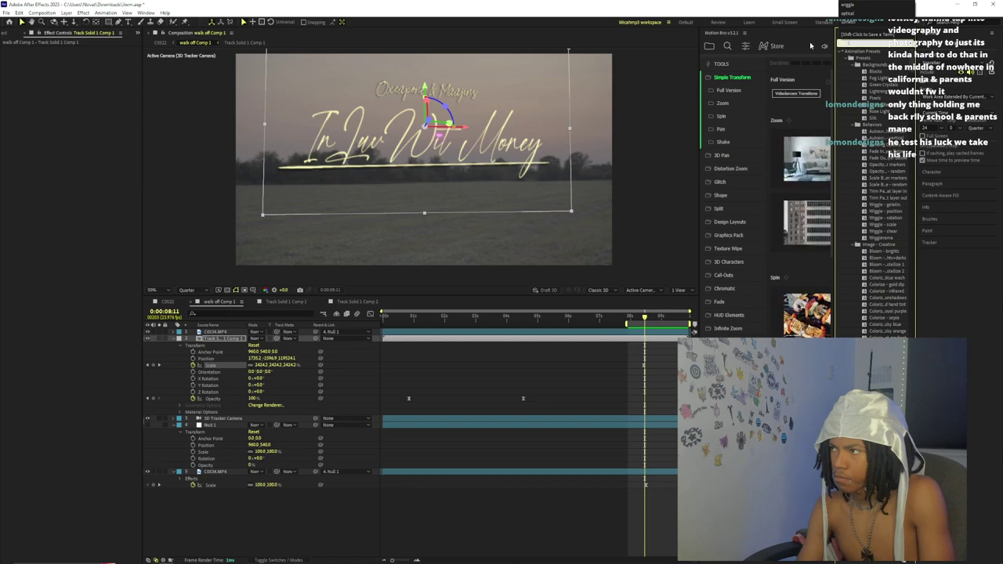
{"action": "left_click", "coordinate": [877, 79]}
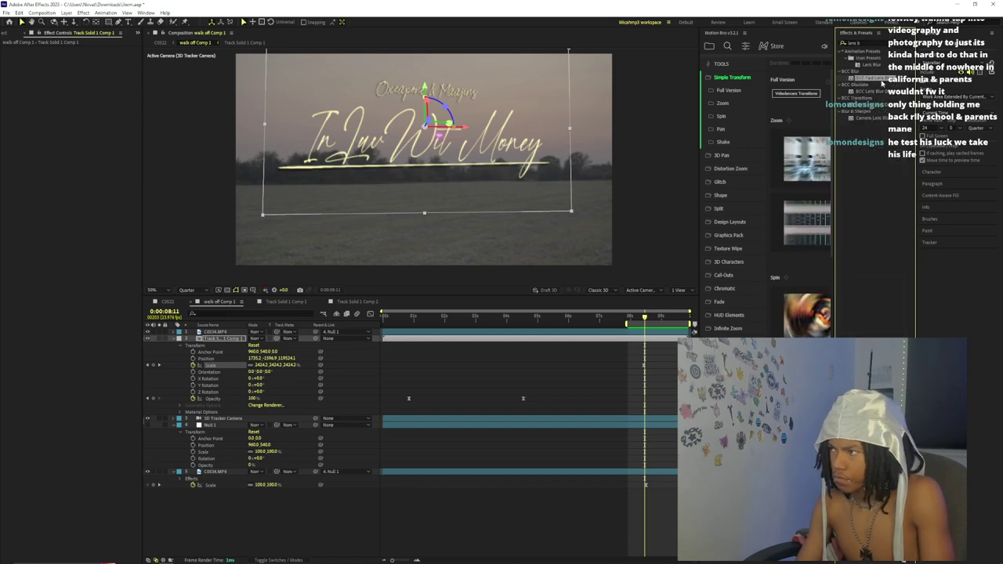
{"action": "left_click_drag", "start_coordinate": [258, 183], "coordinate": [258, 184]}
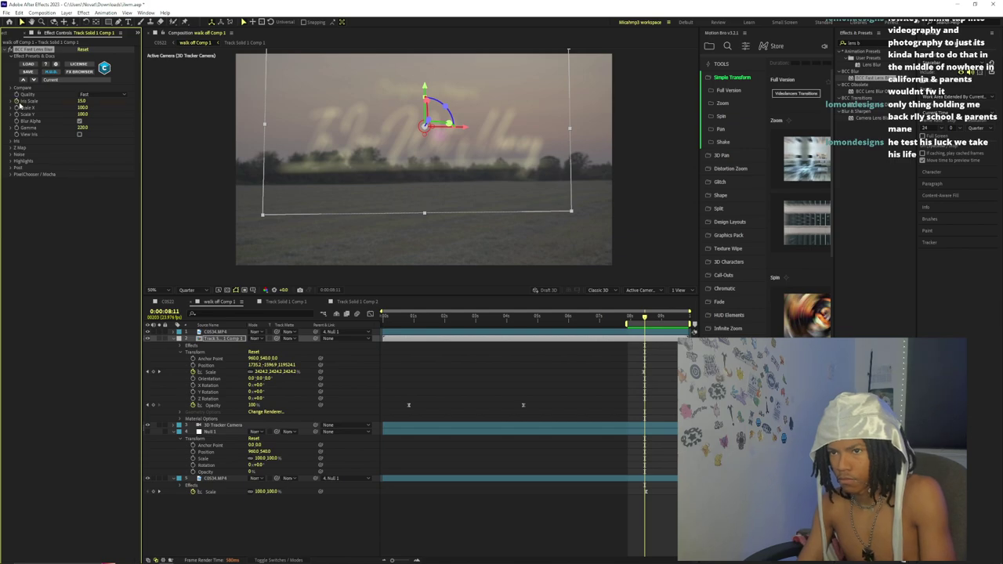
- Start keyframing the title blur's Iris Scale, and move its first keyframe to about 0:00:01:00
{"action": "left_click", "coordinate": [18, 101]}
{"action": "key", "text": "u"}
{"action": "left_click_drag", "start_coordinate": [644, 353], "coordinate": [538, 352]}
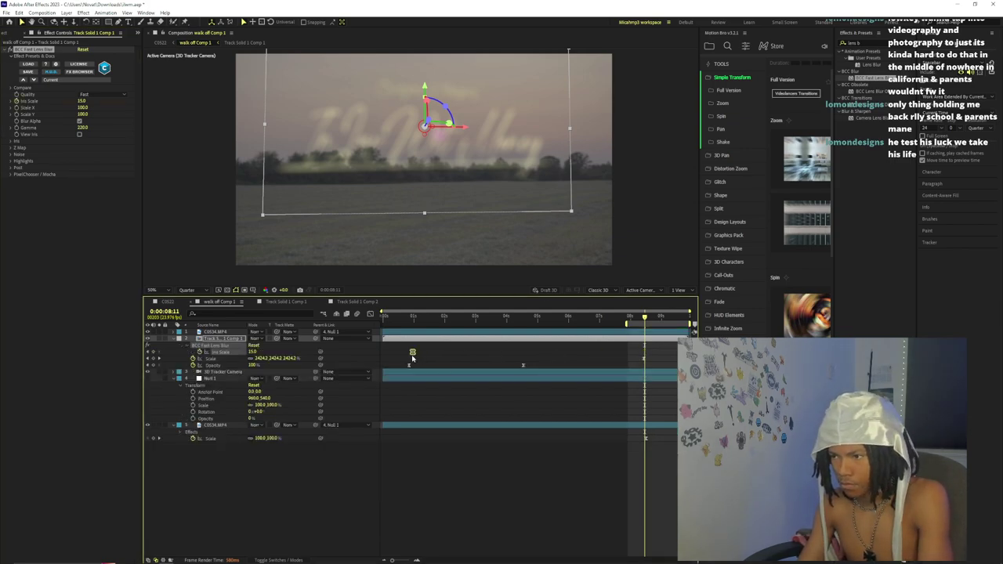
{"action": "left_click", "coordinate": [480, 324]}
{"action": "left_click", "coordinate": [415, 353]}
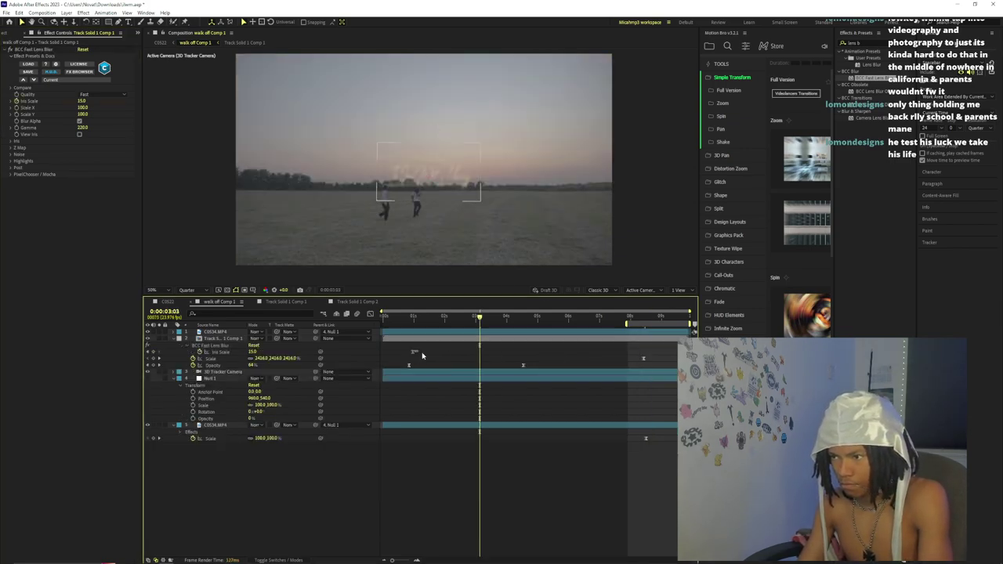
- Reduce the Iris Scale at 0:00:03:03, align that keyframe with the end of the opacity fade-in, and delete the earlier one
{"action": "left_click_drag", "start_coordinate": [82, 102], "coordinate": [75, 104]}
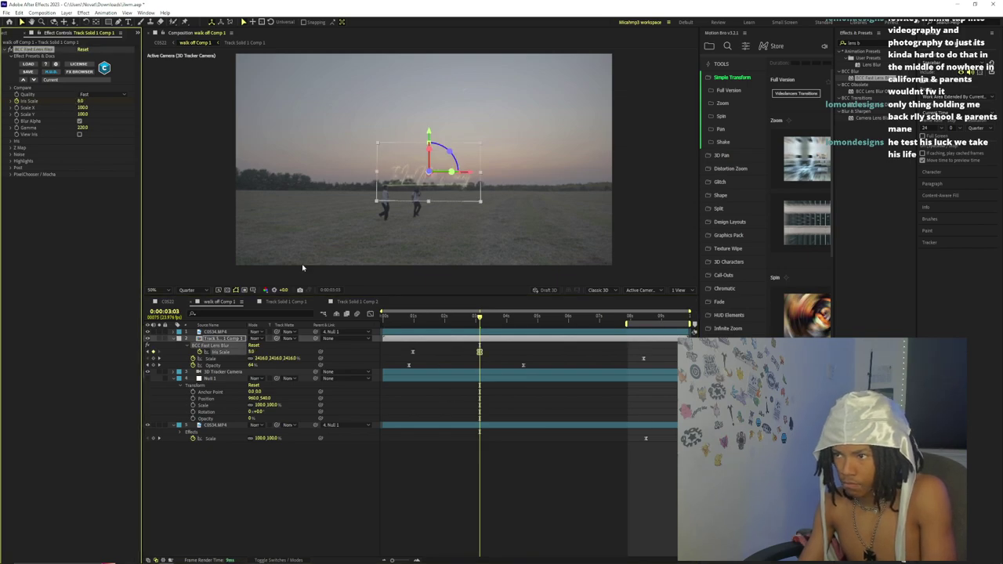
{"action": "left_click", "coordinate": [508, 354]}
{"action": "left_click_drag", "start_coordinate": [480, 353], "coordinate": [523, 362]}
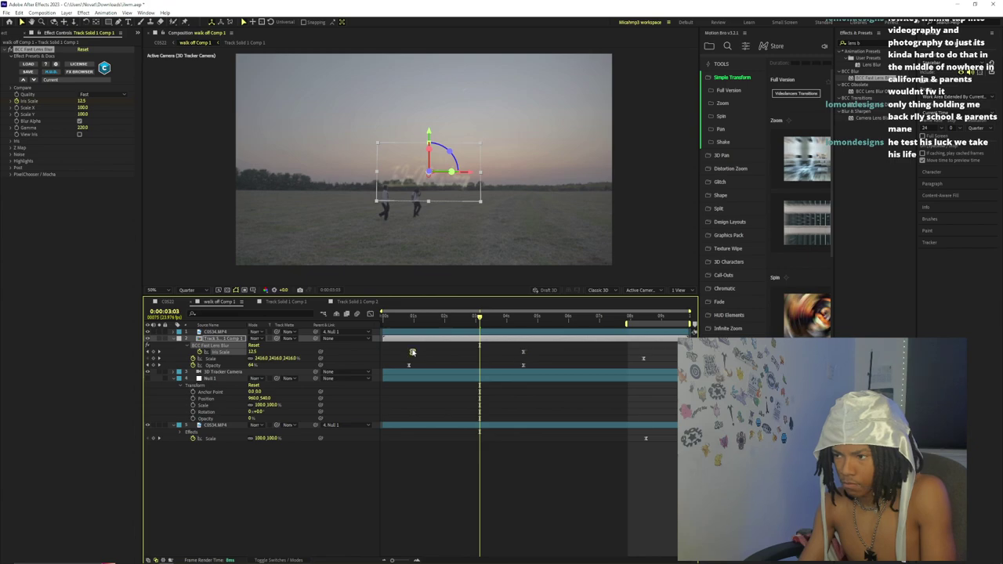
{"action": "key", "text": "Delete"}
- Set the title blur's Iris Scale to 0 at 0:00:08:09, and move that keyframe slightly earlier
{"action": "left_click_drag", "start_coordinate": [406, 319], "coordinate": [642, 339]}
{"action": "left_click_drag", "start_coordinate": [81, 102], "coordinate": [53, 104]}
{"action": "left_click_drag", "start_coordinate": [642, 354], "coordinate": [633, 353]}
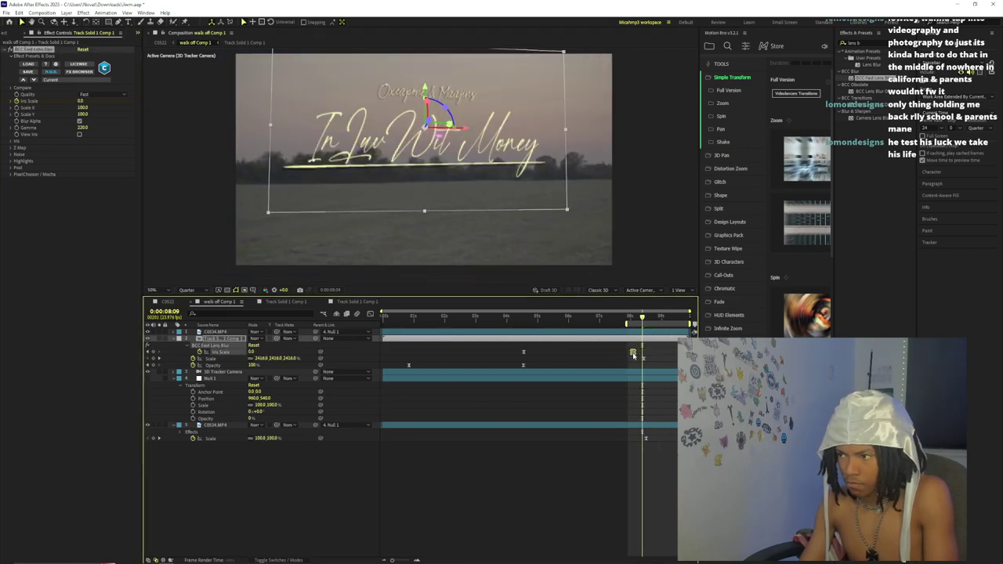
- Set the Iris Scale to 25 at 0:00:09:18, and retime the preceding zero-blur keyframe to start just after 0:00:08:00
{"action": "left_click_drag", "start_coordinate": [569, 326], "coordinate": [693, 330]}
{"action": "left_click", "coordinate": [83, 101]}
{"action": "type", "text": "25"}
{"action": "key", "text": "Return"}
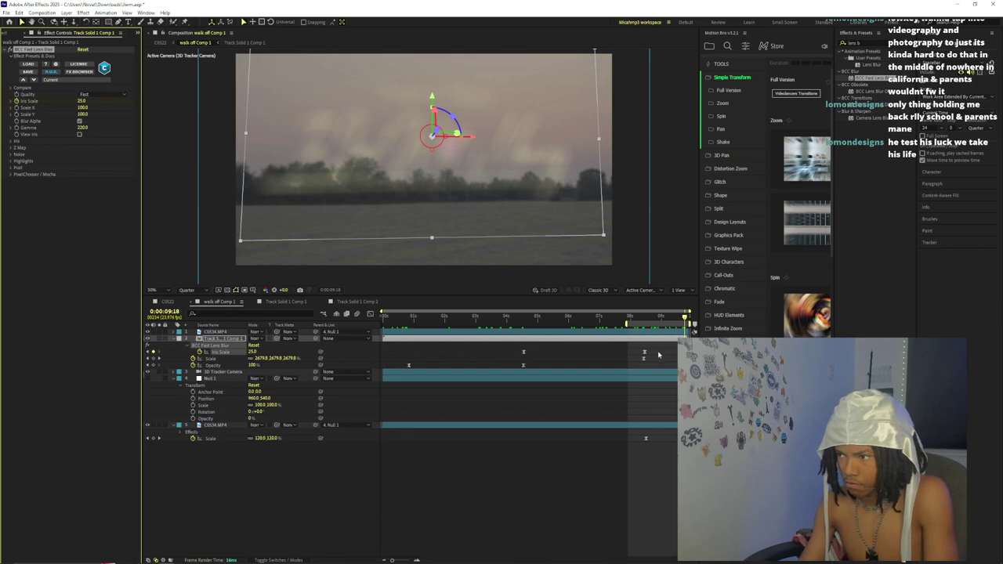
{"action": "left_click", "coordinate": [693, 330]}
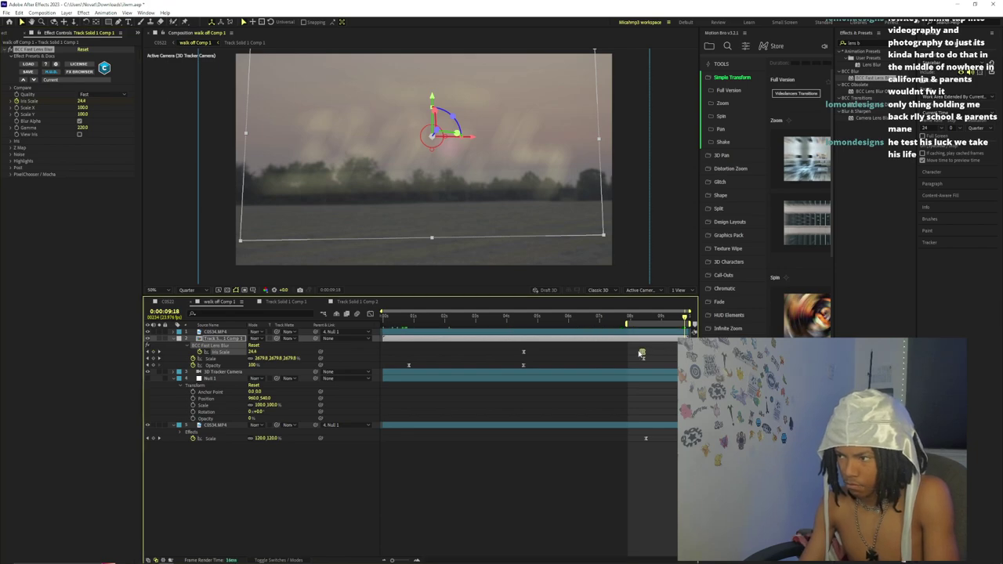
{"action": "left_click_drag", "start_coordinate": [630, 319], "coordinate": [688, 330]}
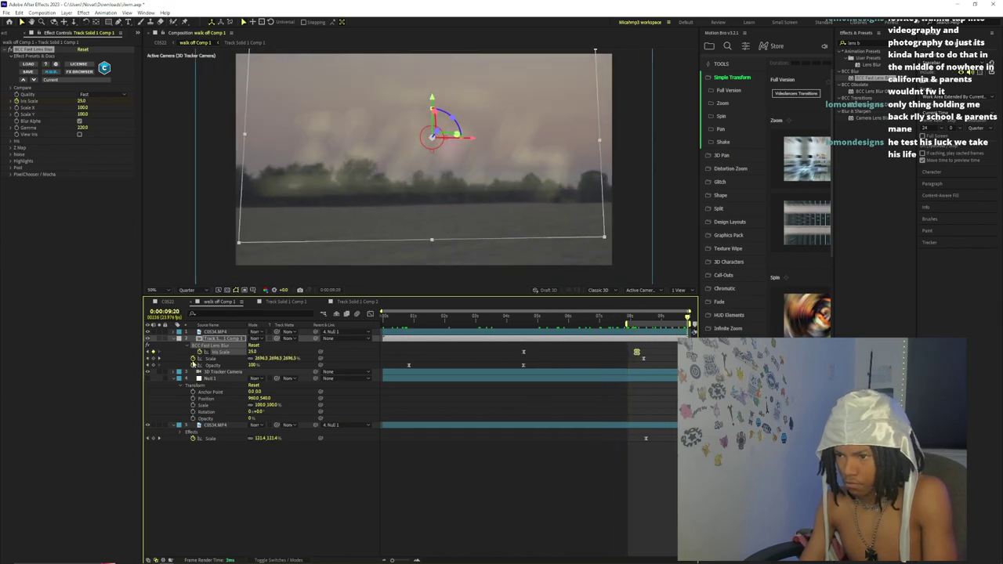
- Fade the title's opacity to 0% by 0:00:09:20, retime the fade-out's opening keyframes, and check the frames around 0:00:09:02
{"action": "left_click", "coordinate": [209, 365]}
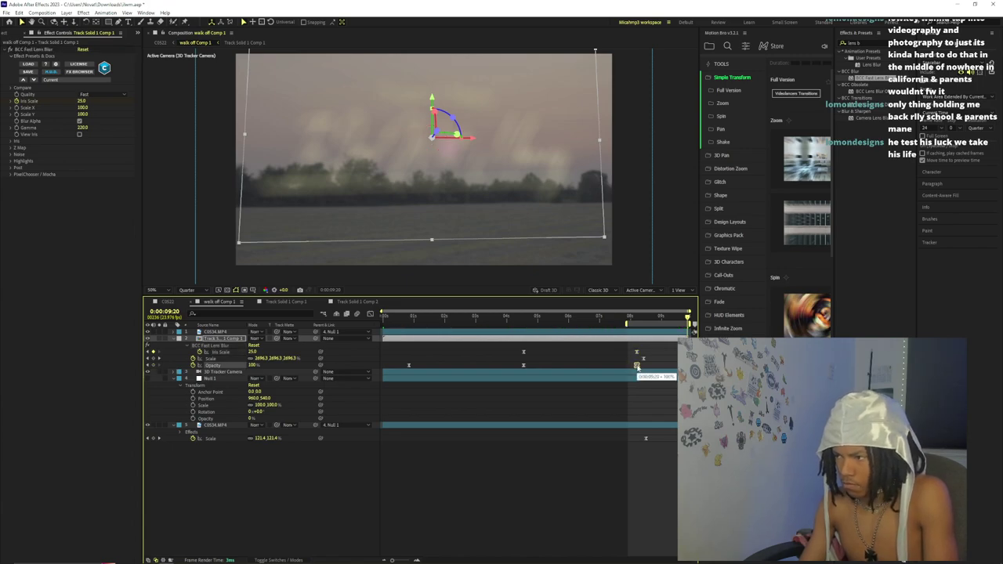
{"action": "left_click_drag", "start_coordinate": [251, 365], "coordinate": [168, 365]}
{"action": "left_click_drag", "start_coordinate": [663, 357], "coordinate": [695, 373]}
{"action": "left_click_drag", "start_coordinate": [647, 319], "coordinate": [669, 342]}
{"action": "key", "text": "Page_Up"}
{"action": "key", "text": "Page_Up"}
{"action": "key", "text": "Page_Up"}
{"action": "key", "text": "Page_Up"}
{"action": "key", "text": "Page_Up"}
{"action": "key", "text": "Page_Up"}
{"action": "key", "text": "Page_Up"}
{"action": "key", "text": "Page_Up"}
{"action": "key", "text": "Page_Up"}
{"action": "key", "text": "Page_Up"}
{"action": "key", "text": "Page_Up"}
{"action": "key", "text": "Page_Up"}
{"action": "key", "text": "Page_Down"}
{"action": "key", "text": "Page_Down"}
{"action": "key", "text": "Page_Down"}
{"action": "key", "text": "Page_Down"}
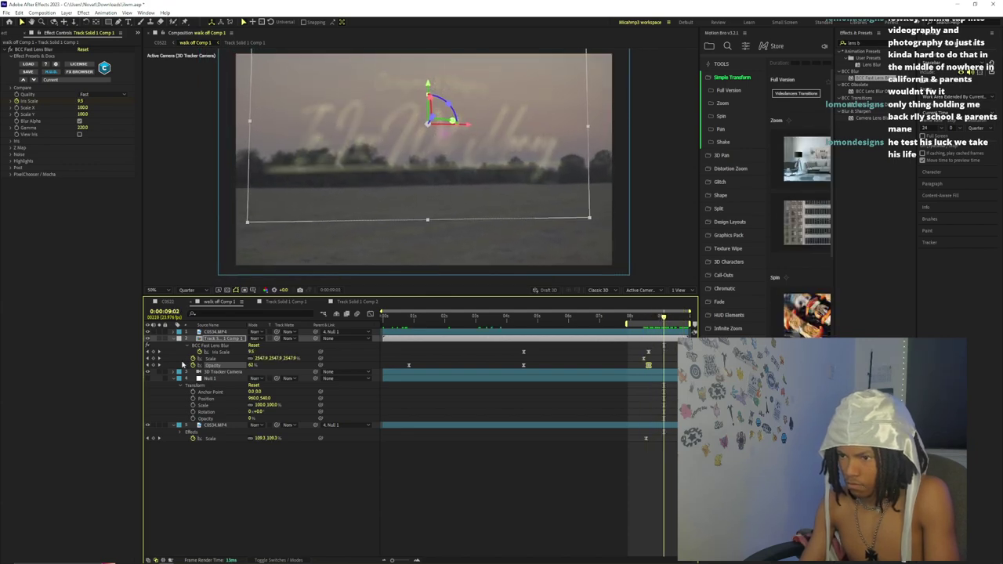
- Add an Iris Scale keyframe on the title at 0:00:09:02, and move it later, close to the composition's end
{"action": "left_click", "coordinate": [153, 353]}
{"action": "left_click", "coordinate": [661, 360]}
{"action": "left_click_drag", "start_coordinate": [664, 353], "coordinate": [682, 354]}
{"action": "left_click", "coordinate": [672, 359]}
- Extend the work area back to 0:00:00:00, preview the composition, and return to its first frame
{"action": "left_click_drag", "start_coordinate": [663, 316], "coordinate": [382, 316]}
{"action": "key", "text": "b"}
{"action": "key", "text": "space"}
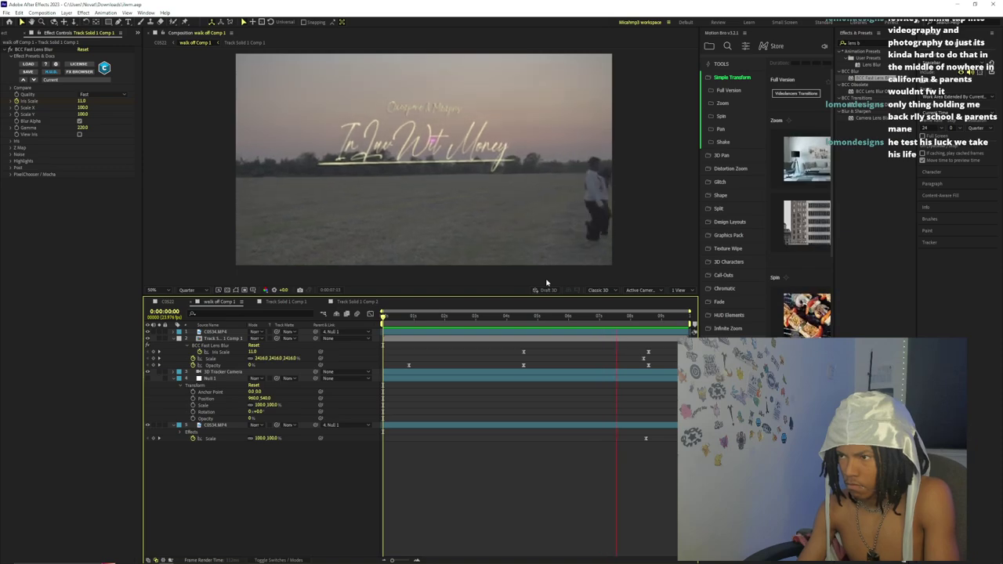
{"action": "left_click", "coordinate": [507, 317]}
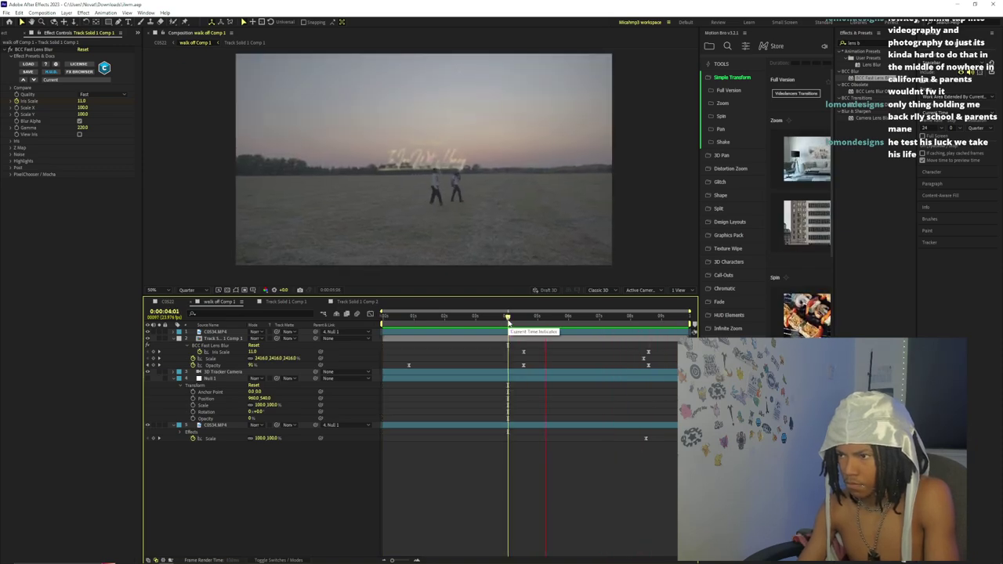
{"action": "key", "text": "Home"}
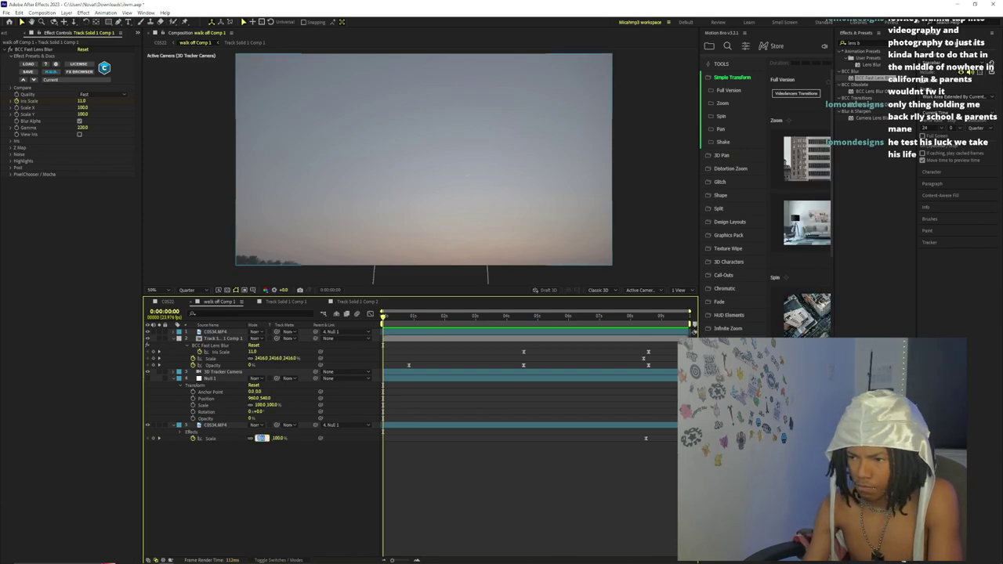
- Keyframe the bottom C0534.MP4 layer's scale at 0:00:00:00, and move to 0:00:08:11
{"action": "left_click", "coordinate": [217, 425]}
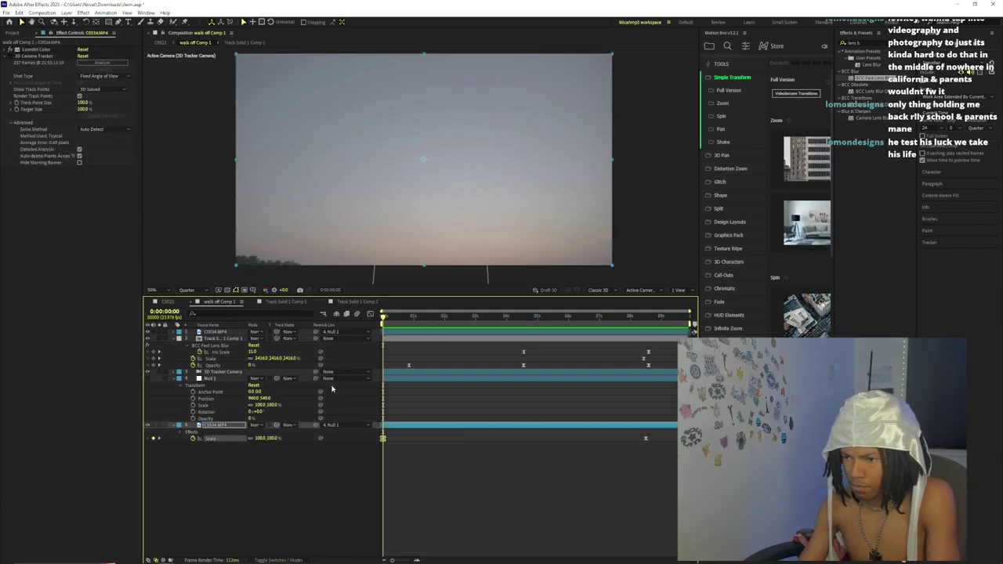
{"action": "key", "text": "semicolon"}
{"action": "key", "text": "semicolon"}
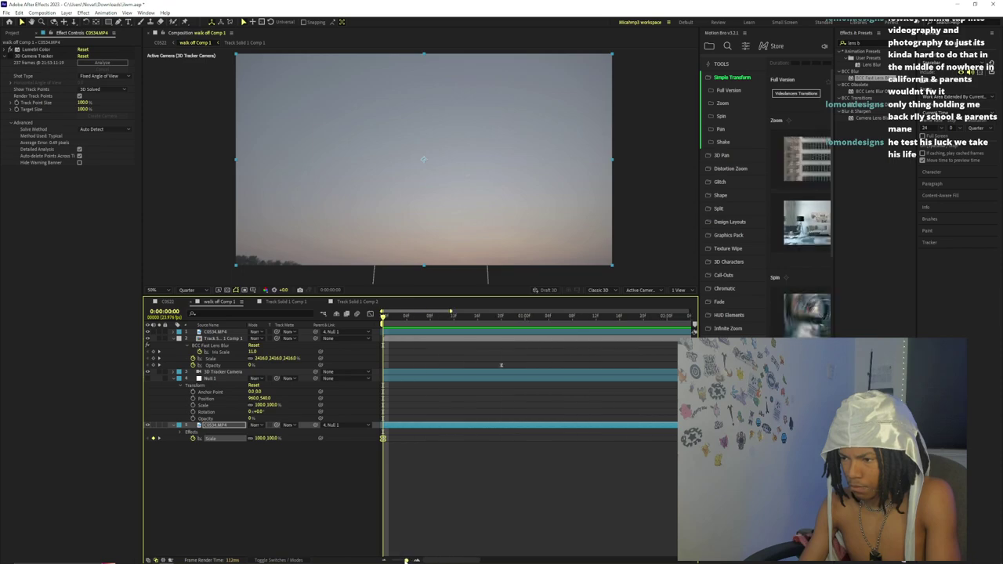
{"action": "left_click", "coordinate": [646, 318]}
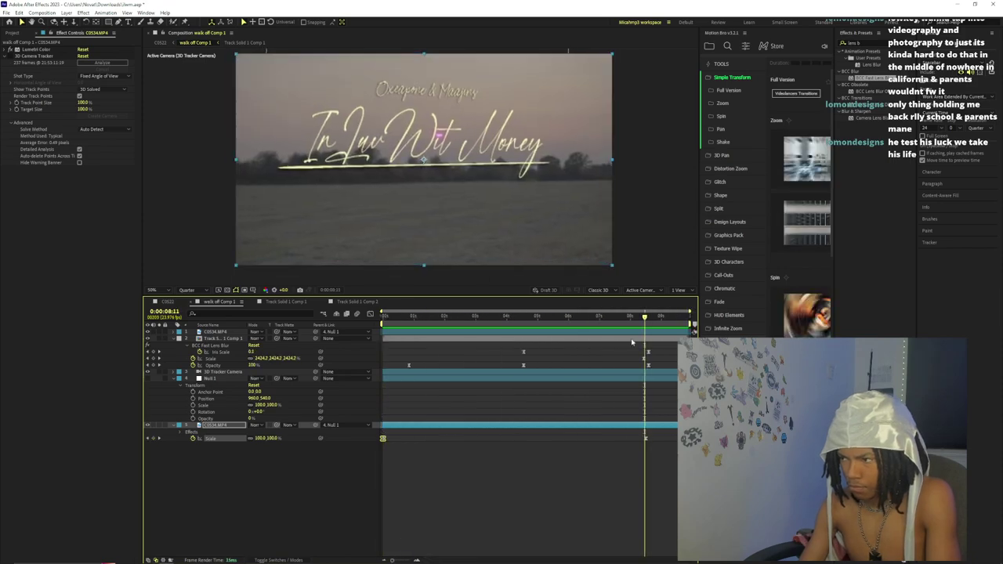
- Set the bottom C0534.MP4 layer's scale to 105% at 0:00:08:12
{"action": "key", "text": "semicolon"}
{"action": "left_click", "coordinate": [569, 317]}
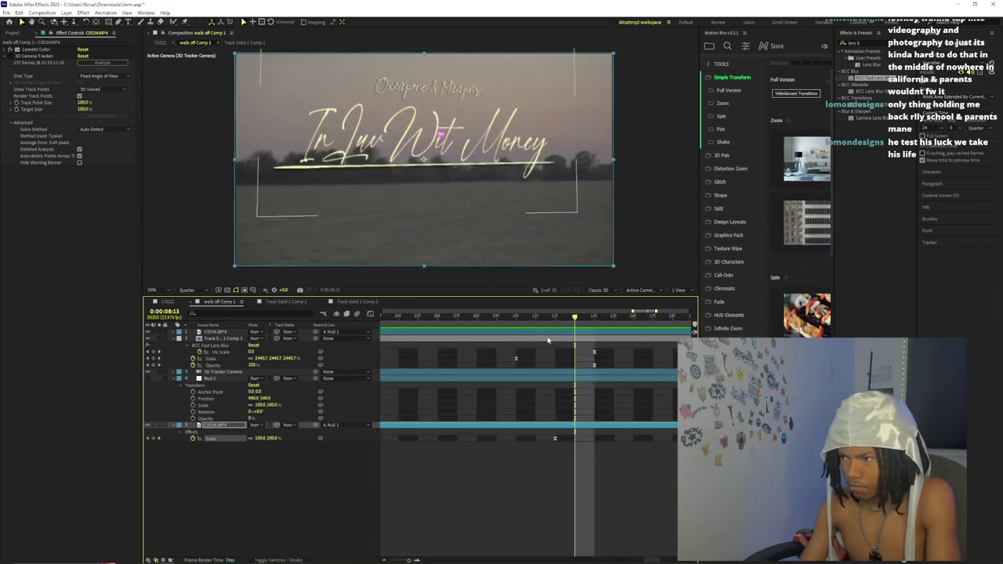
{"action": "left_click", "coordinate": [555, 321]}
{"action": "left_click", "coordinate": [408, 560]}
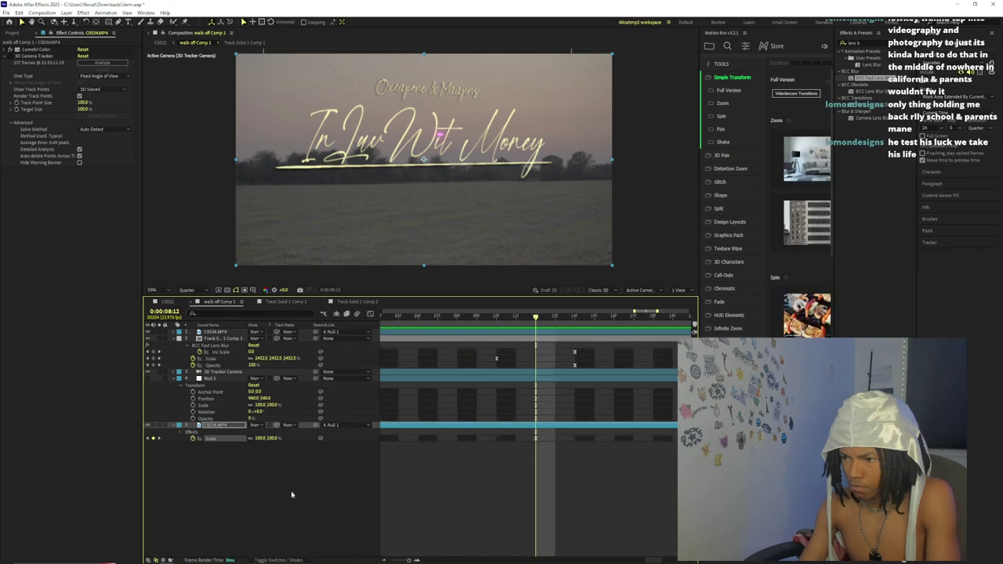
{"action": "type", "text": "105"}
{"action": "key", "text": "Return"}
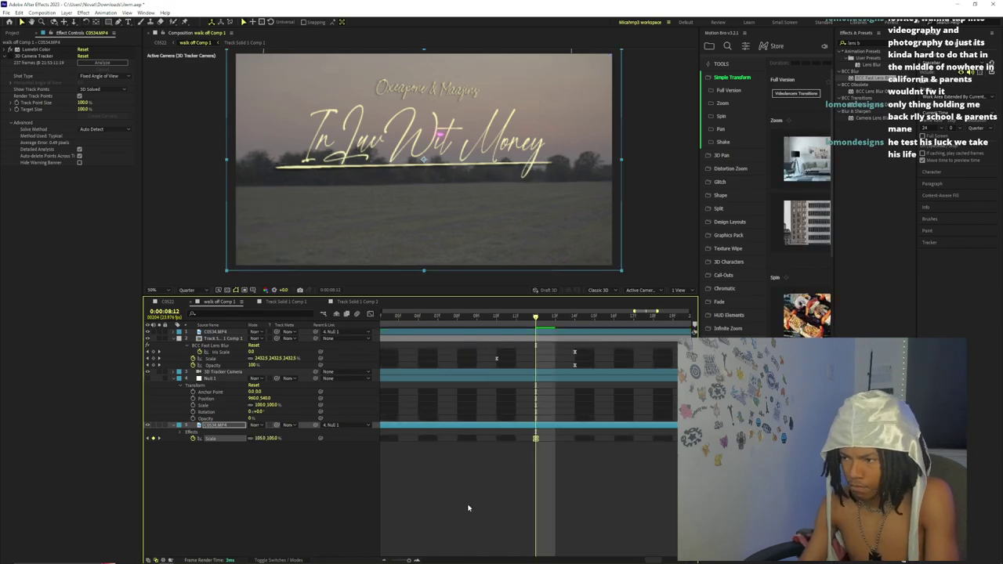
{"action": "left_click_drag", "start_coordinate": [405, 559], "coordinate": [383, 561]}
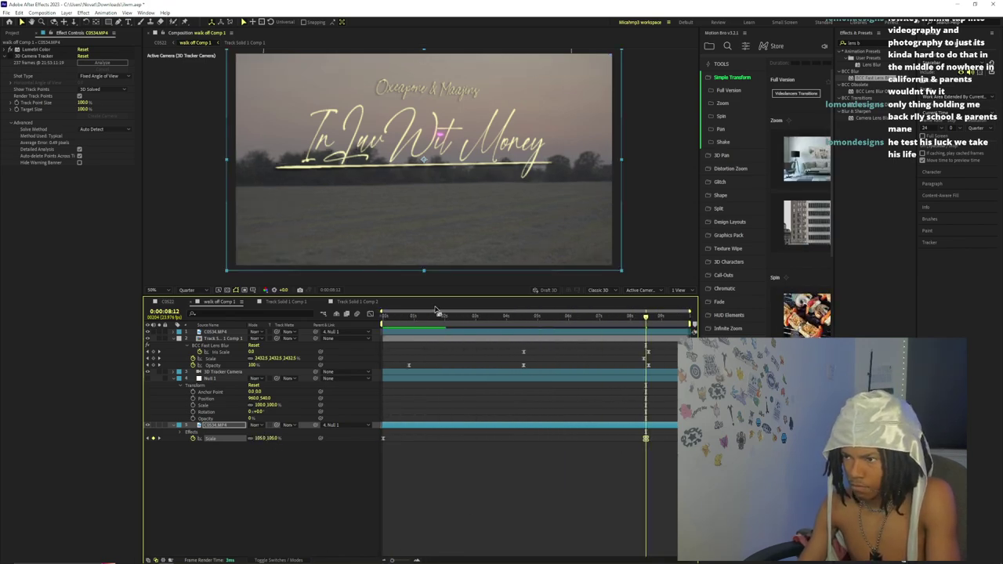
- Copy the bottom layer's scale keyframes at 0:00:00:00 and 0:00:08:12 onto the top C0534.MP4 layer, and preview the zoom
{"action": "key", "text": "Home"}
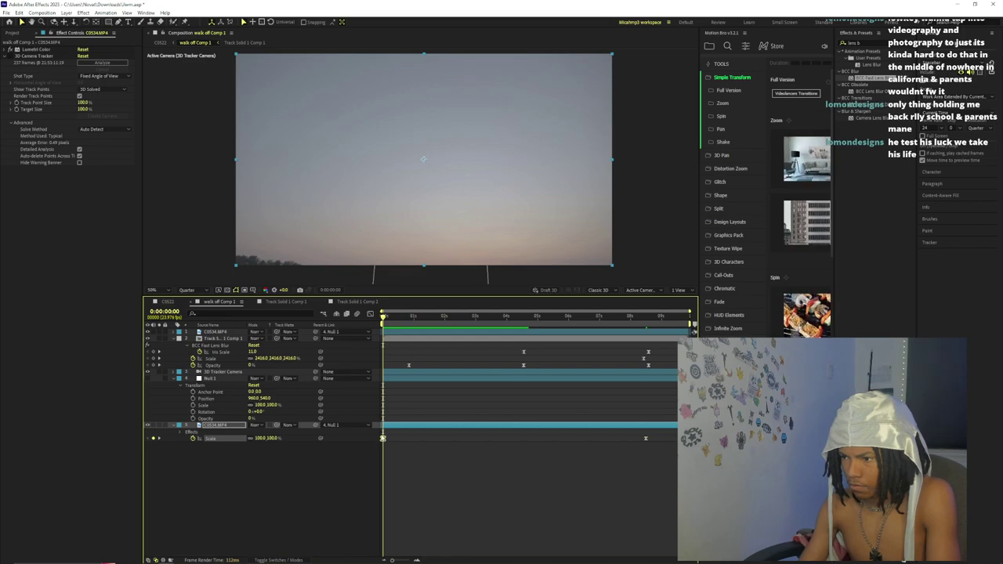
{"action": "left_click_drag", "start_coordinate": [362, 438], "coordinate": [656, 446]}
{"action": "left_click", "coordinate": [603, 447]}
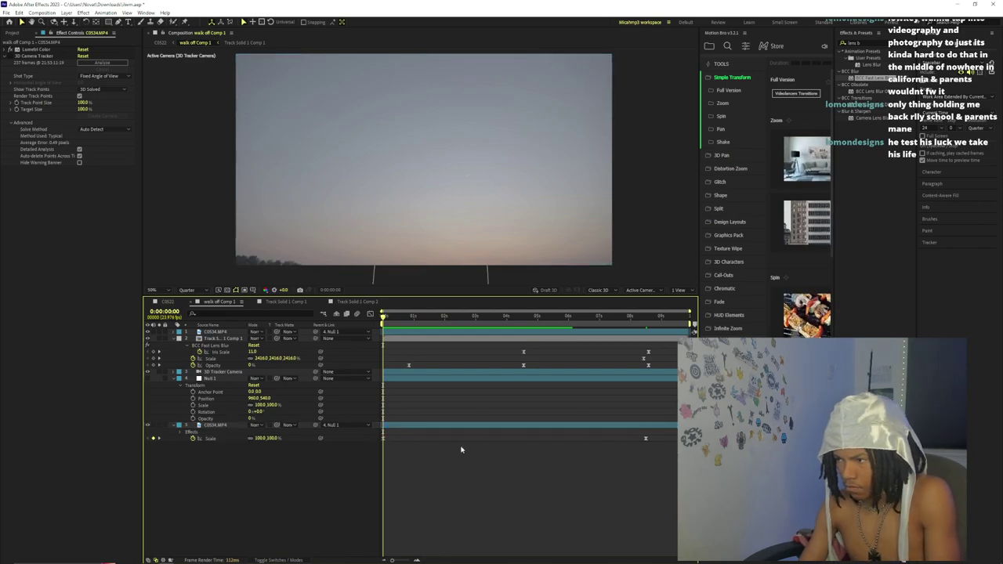
{"action": "left_click", "coordinate": [383, 439]}
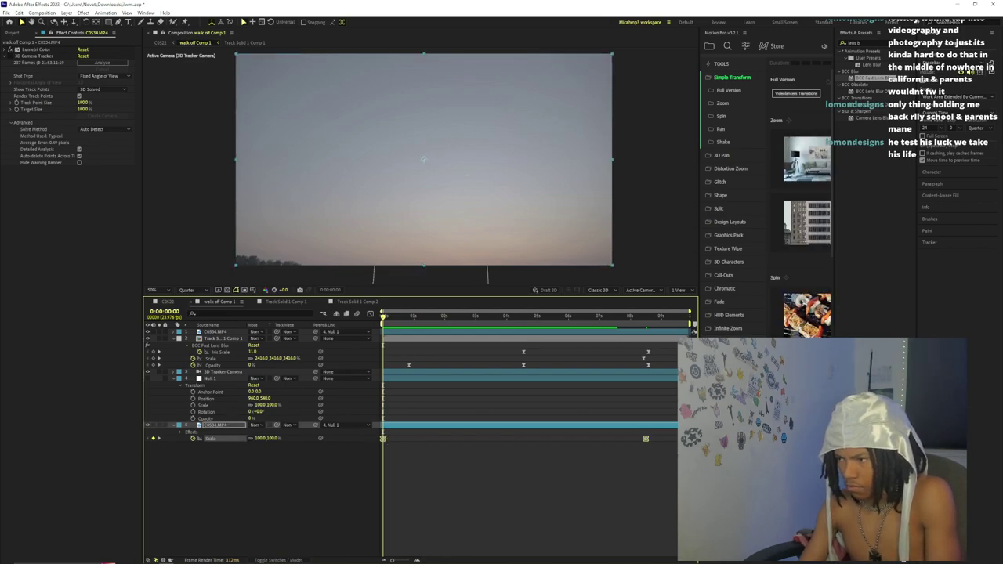
{"action": "left_click", "coordinate": [420, 333]}
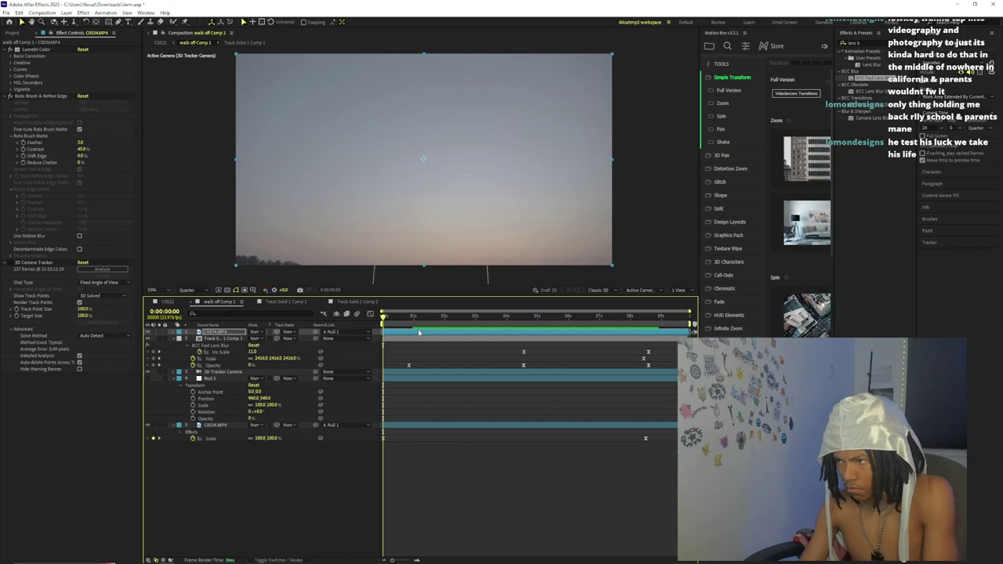
{"action": "key", "text": "ctrl+v"}
{"action": "key", "text": "space"}
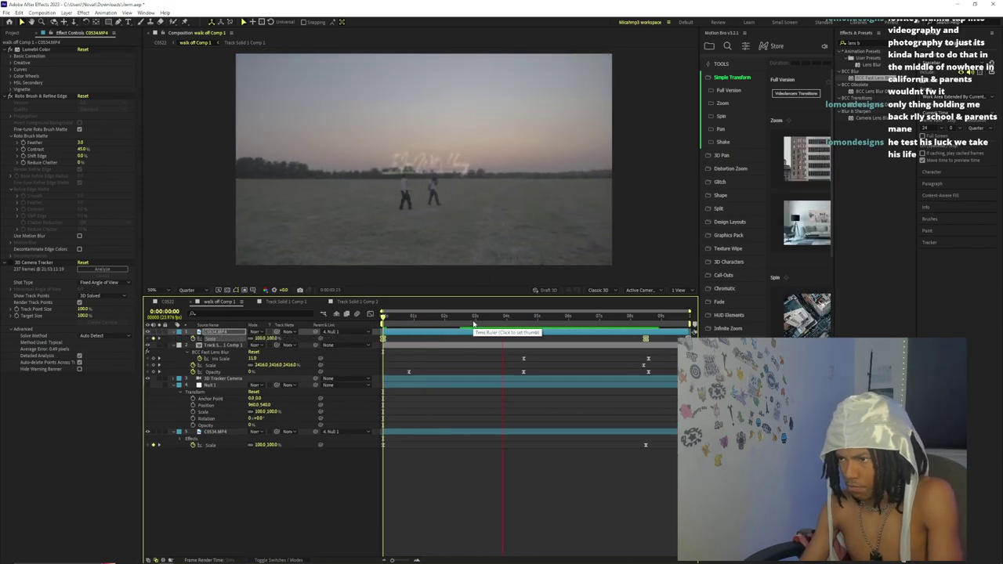
{"action": "left_click_drag", "start_coordinate": [526, 321], "coordinate": [498, 325]}
{"action": "left_click", "coordinate": [495, 321]}
{"action": "key", "text": "space"}
{"action": "key", "text": "space"}
- Shorten the easing handles at both ends of the bottom C0534.MP4 layer's scale speed curve, and preview the zoom
{"action": "left_click", "coordinate": [383, 445]}
{"action": "left_click", "coordinate": [369, 315]}
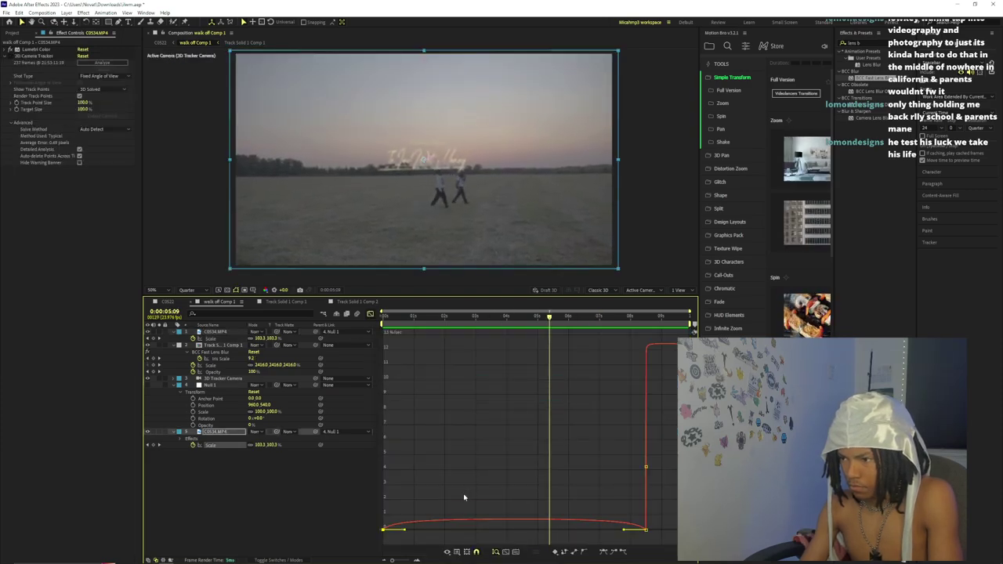
{"action": "left_click_drag", "start_coordinate": [404, 530], "coordinate": [389, 530]}
{"action": "left_click_drag", "start_coordinate": [625, 530], "coordinate": [649, 531]}
{"action": "mouse_move", "coordinate": [549, 320]}
{"action": "left_mouse_down"}
{"action": "mouse_move", "coordinate": [592, 325]}
{"action": "mouse_move", "coordinate": [541, 328]}
{"action": "left_mouse_up"}
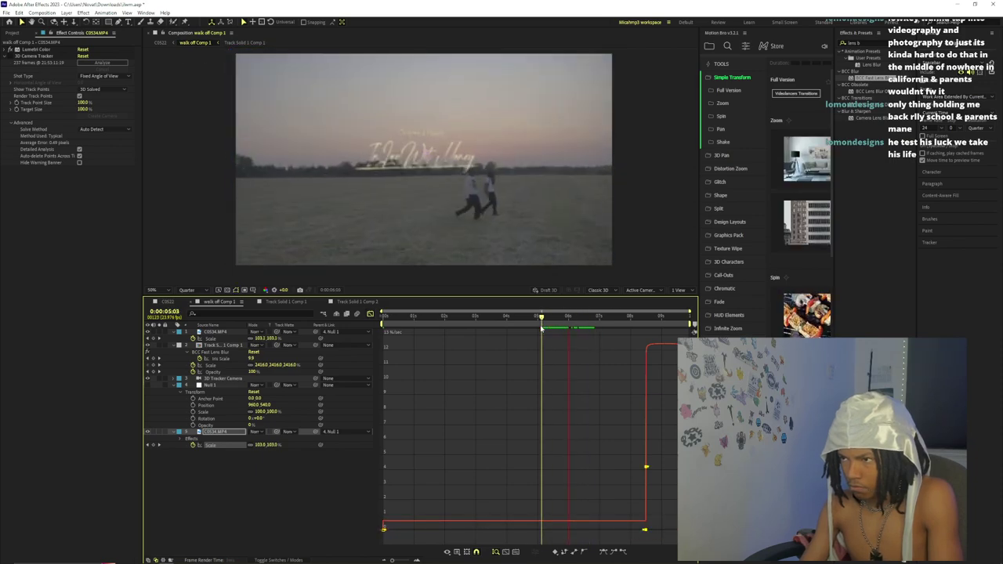
{"action": "left_click", "coordinate": [500, 316]}
{"action": "key", "text": "space"}
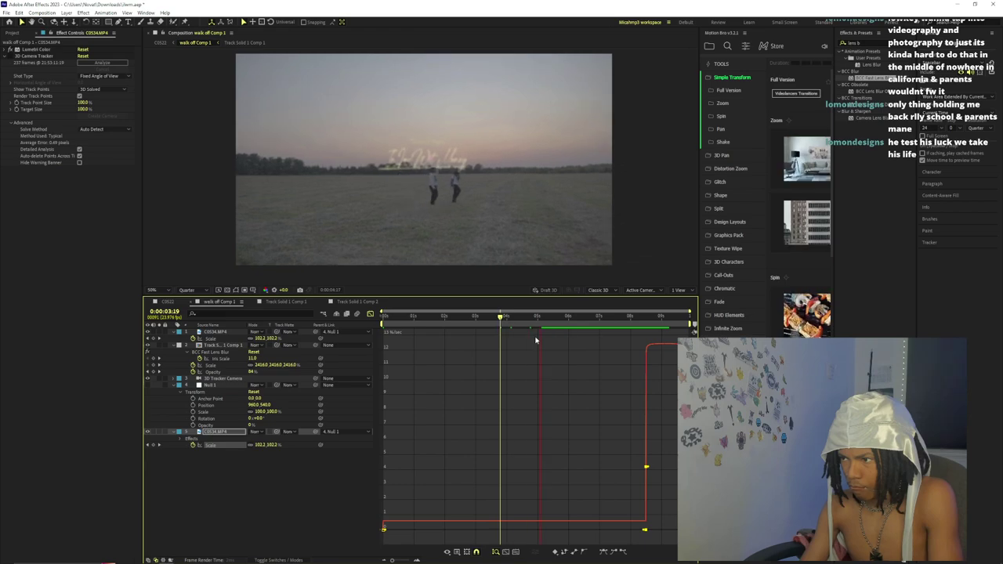
- Switch to SoundCloud in the browser and pause the track that is playing
{"action": "left_click", "coordinate": [139, 558]}
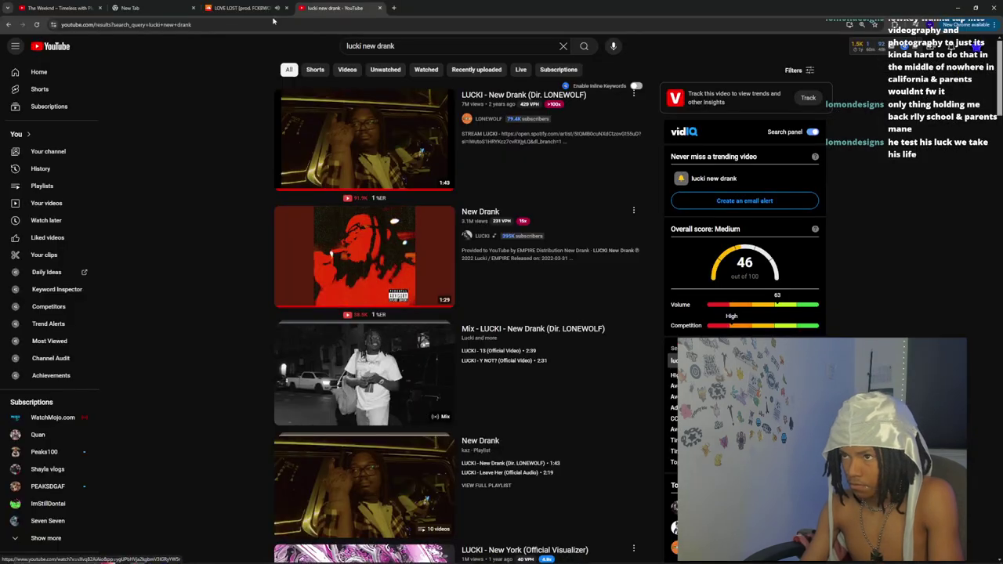
{"action": "left_click", "coordinate": [273, 8]}
{"action": "left_click", "coordinate": [649, 554]}
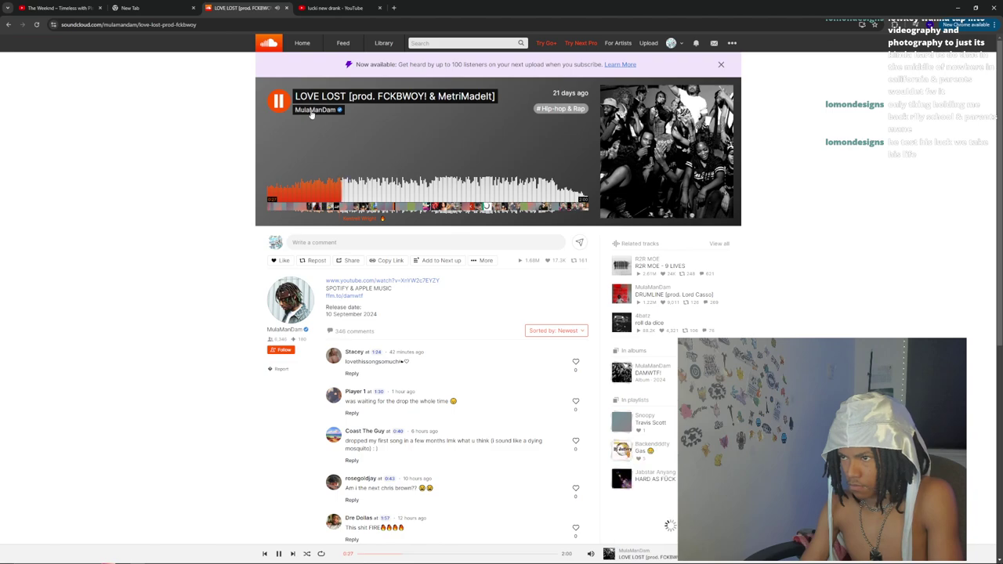
{"action": "key", "text": "space"}
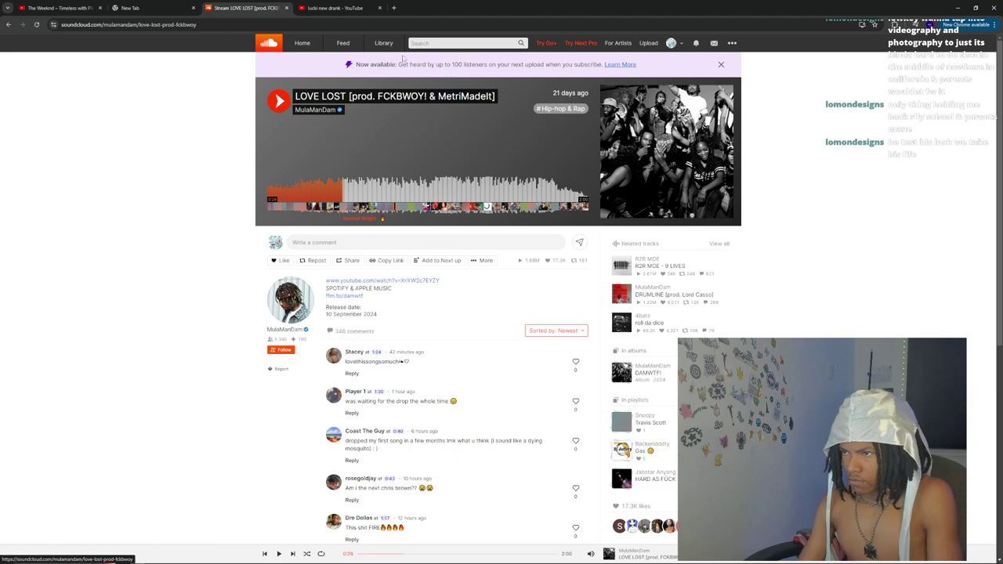
- Play the newest track by the artist 77 from the SoundCloud library, and switch back to After Effects
{"action": "left_click", "coordinate": [383, 42]}
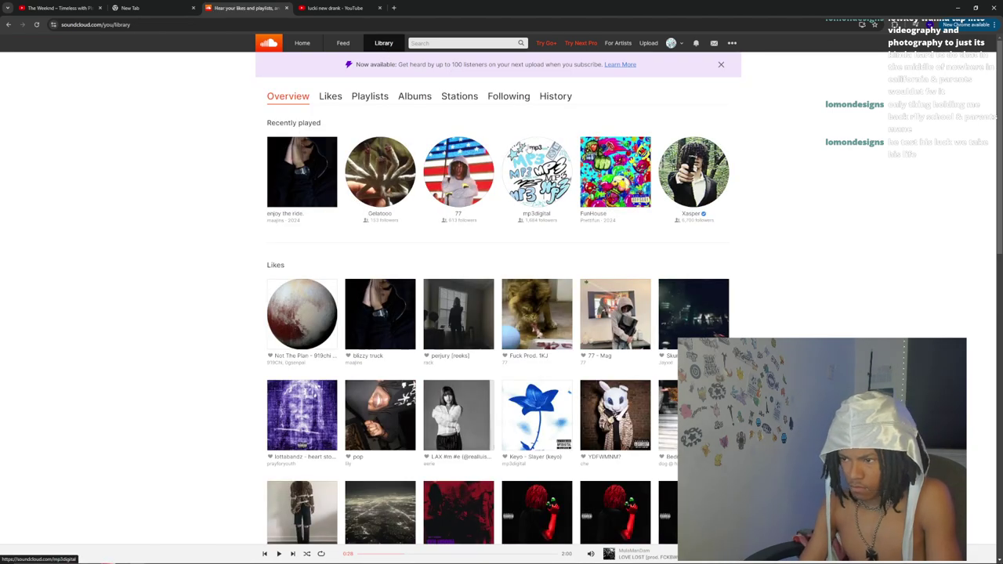
{"action": "scroll", "coordinate": [528, 149], "scroll_direction": "down", "scroll_amount": 2}
{"action": "scroll", "coordinate": [462, 261], "scroll_direction": "up", "scroll_amount": 2}
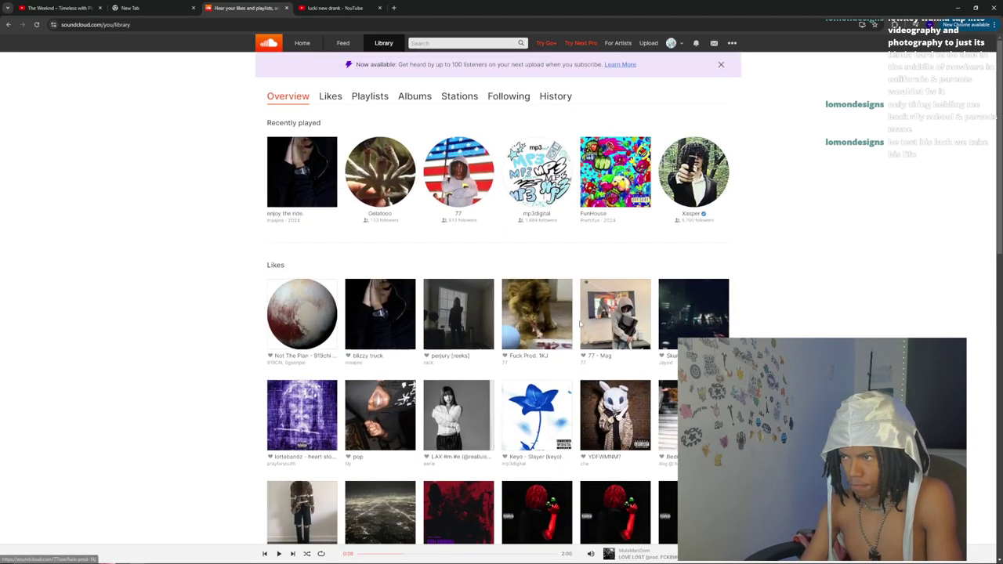
{"action": "left_click", "coordinate": [461, 212]}
{"action": "left_click", "coordinate": [353, 192]}
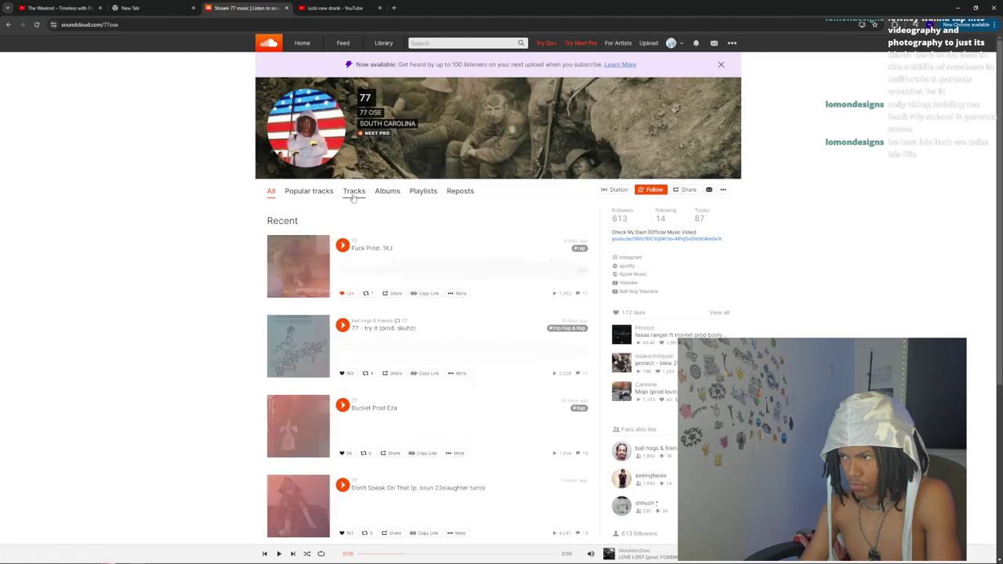
{"action": "left_click", "coordinate": [344, 211]}
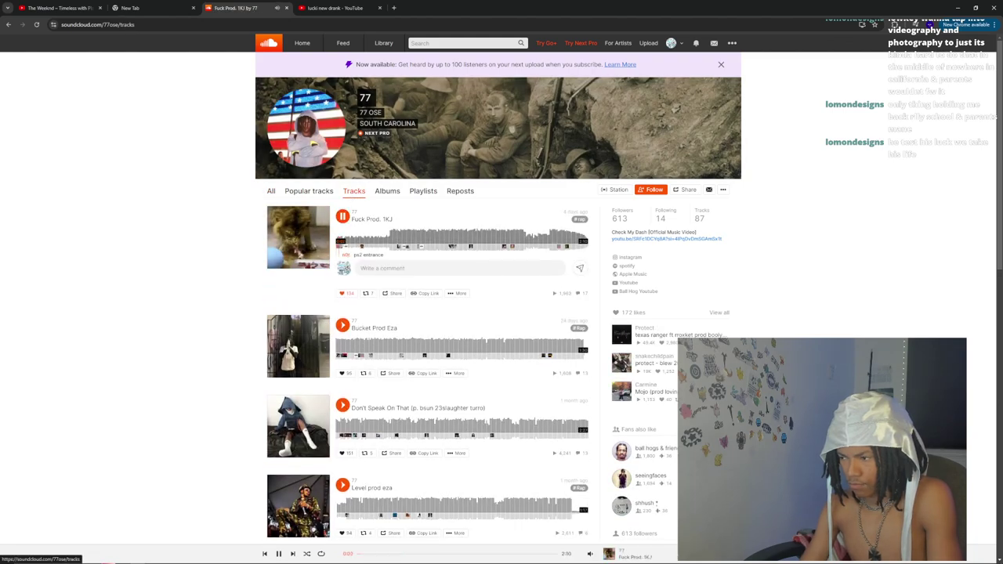
{"action": "left_click", "coordinate": [731, 554]}
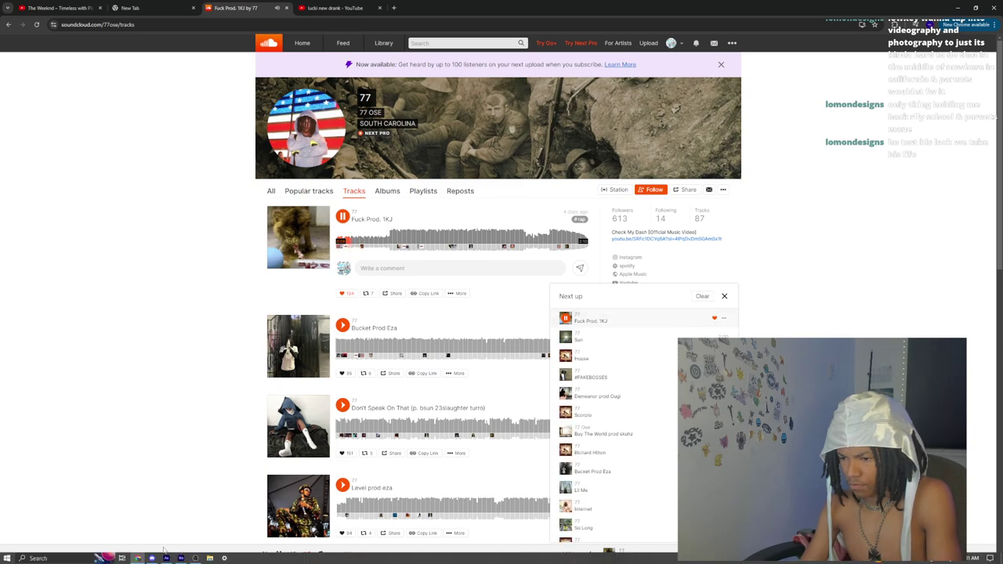
{"action": "left_click", "coordinate": [167, 556]}
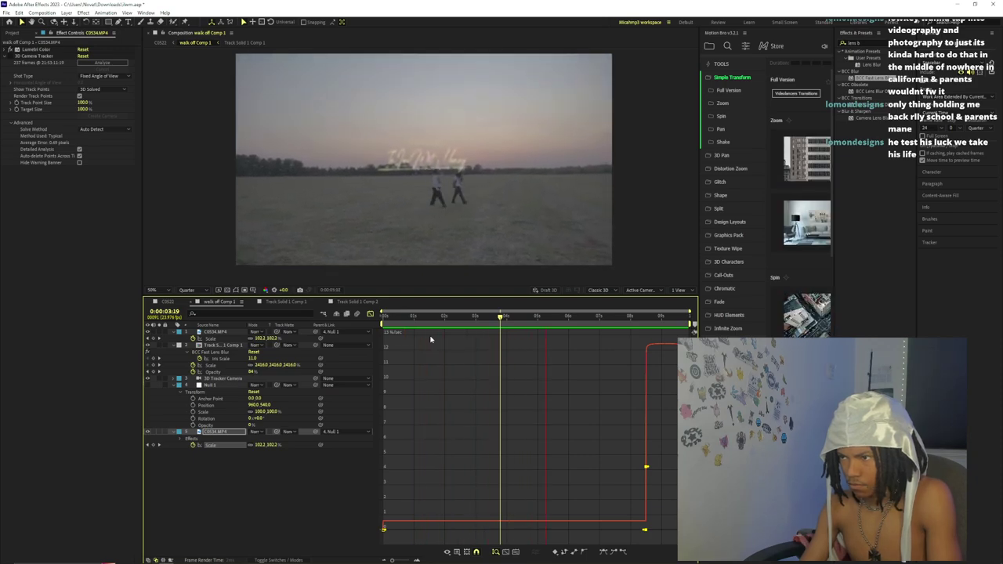
- Remove the scale keyframes at 0:00:00:00 from both C0534.MP4 layers, return their scale at 0:00:08:12 to 100%, and preview
{"action": "left_click", "coordinate": [370, 313]}
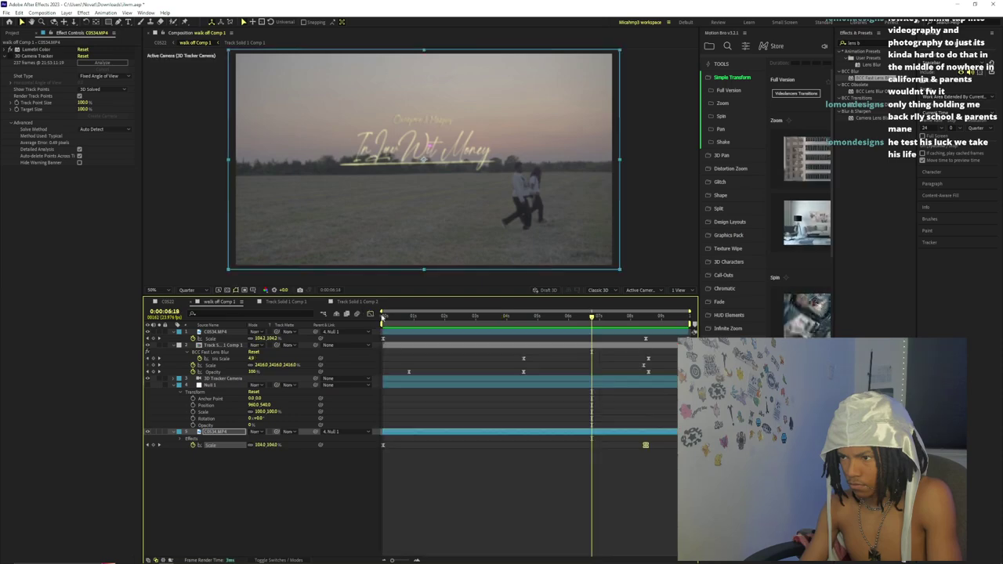
{"action": "key", "text": "space"}
{"action": "key", "text": "space"}
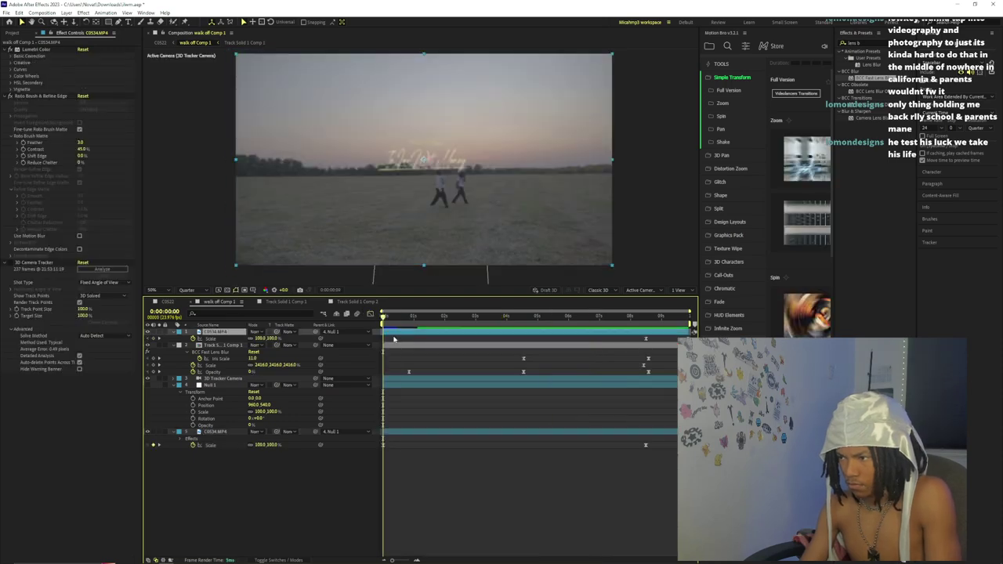
{"action": "key", "text": "space"}
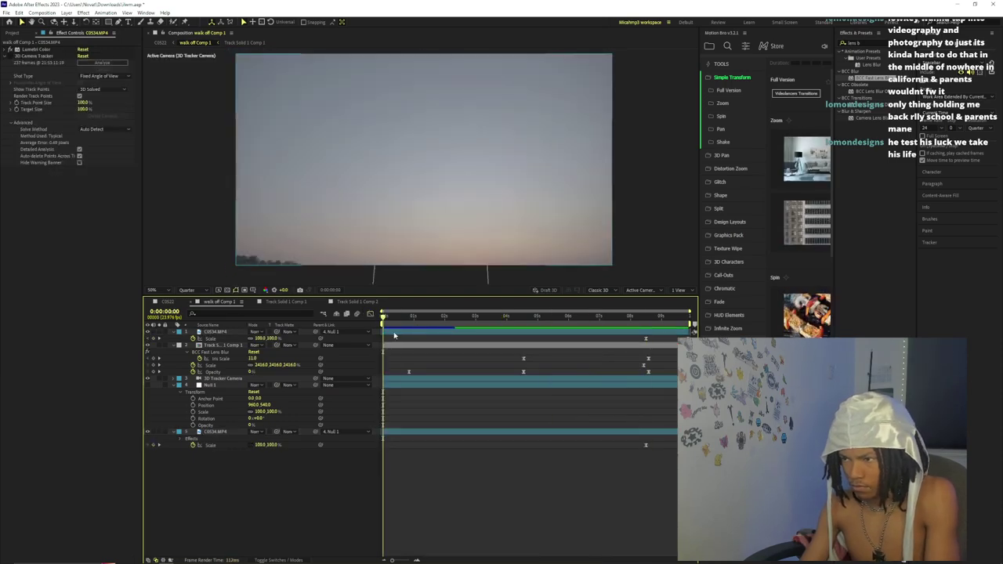
{"action": "left_click", "coordinate": [393, 334]}
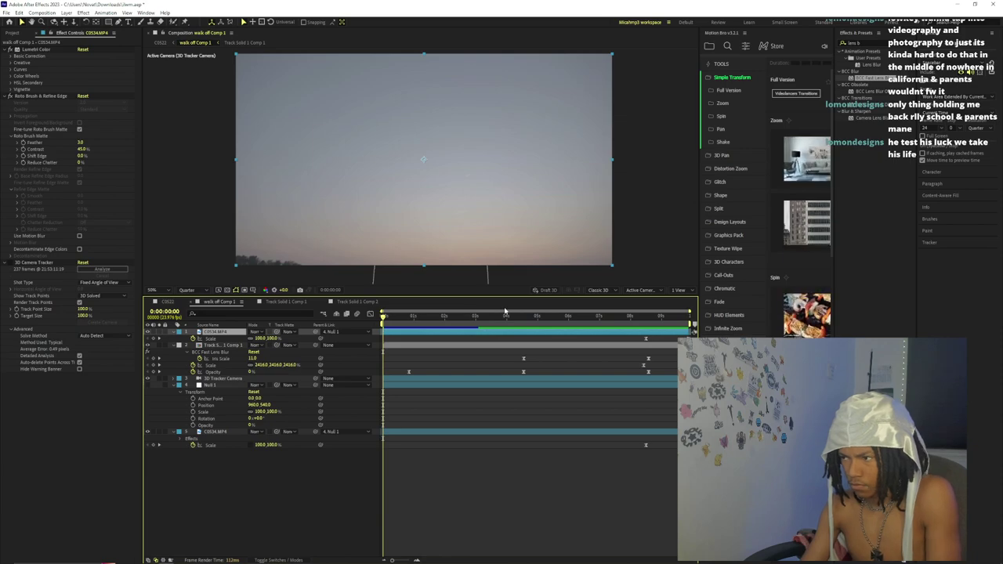
{"action": "key", "text": "space"}
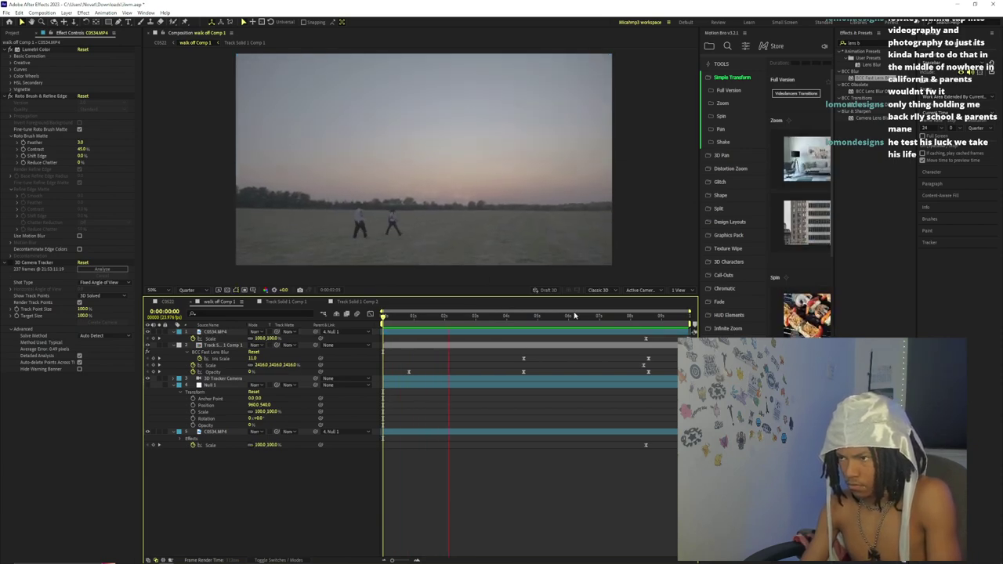
{"action": "key", "text": "space"}
- Preview the C0522 composition from its first frame through the end of the walk off clip
{"action": "left_click", "coordinate": [161, 42]}
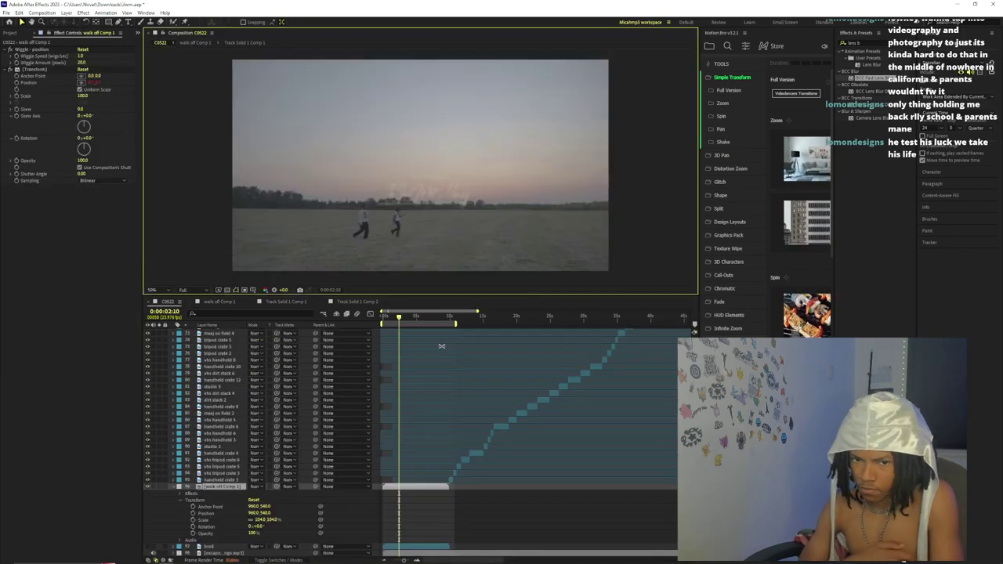
{"action": "left_click", "coordinate": [386, 317]}
{"action": "key", "text": "space"}
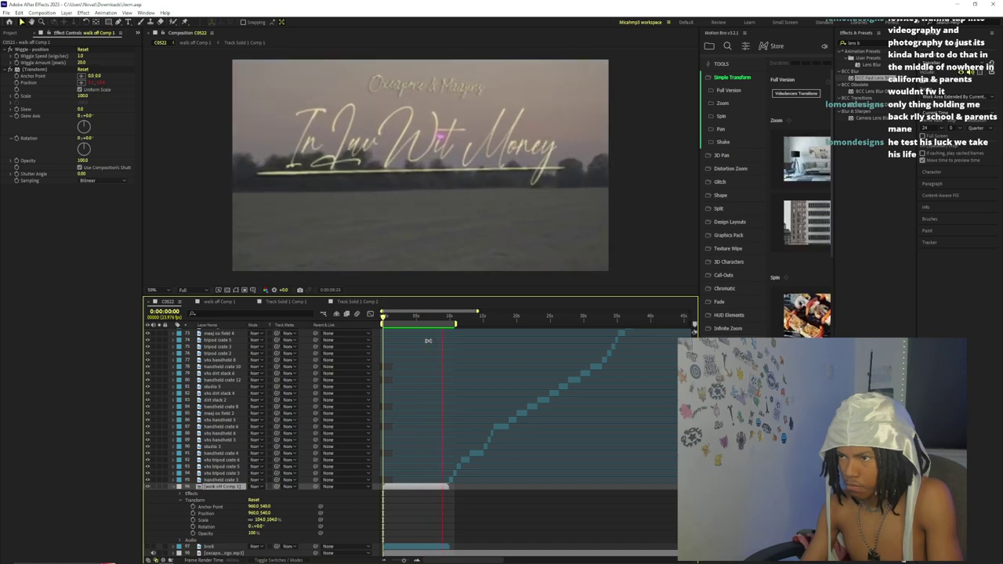
{"action": "key", "text": "space"}
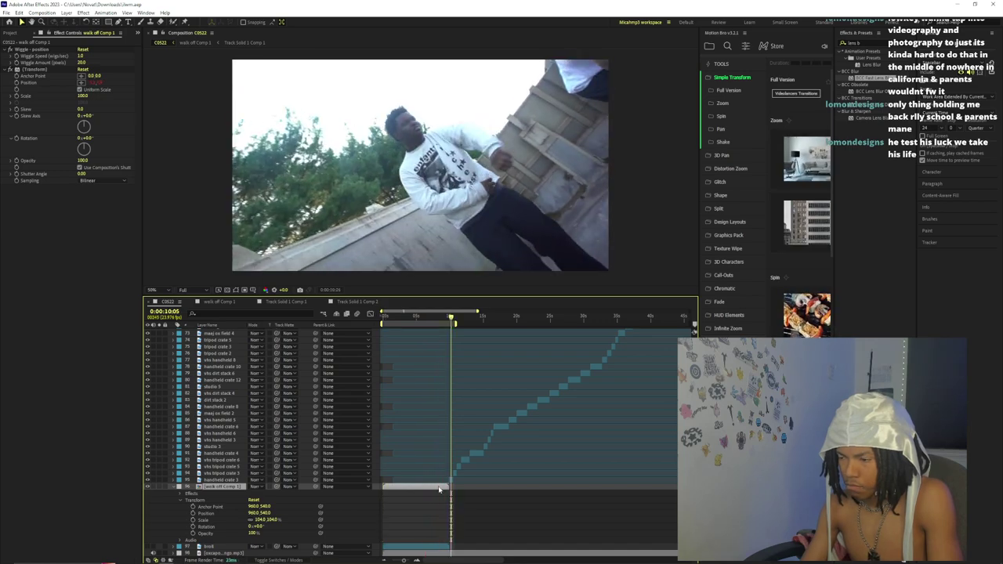
- Reopen walk off Comp 1 and move the title's scale and Iris Scale keyframes near 0:00:08:12 about one second earlier
{"action": "double_click", "coordinate": [439, 487]}
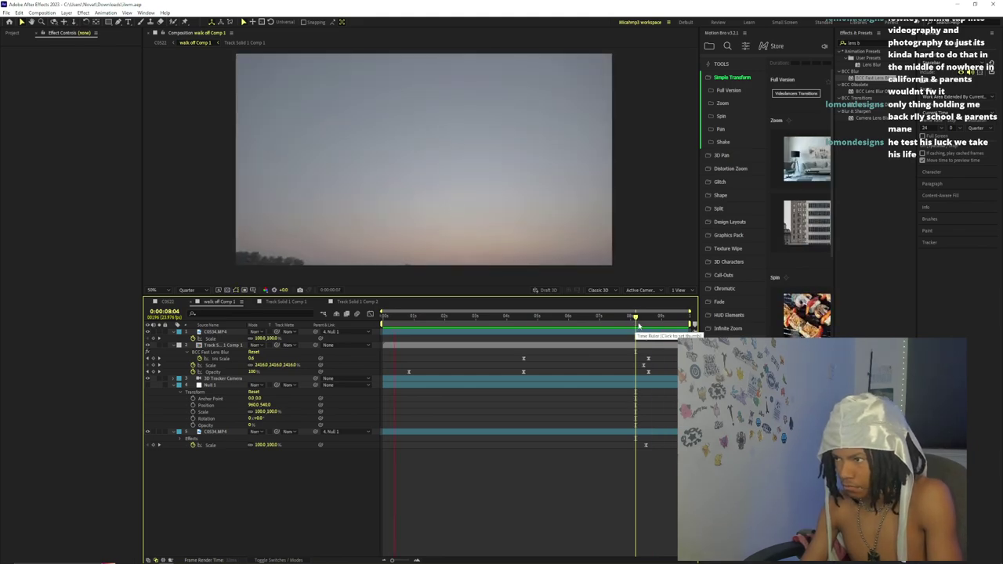
{"action": "left_click", "coordinate": [639, 323]}
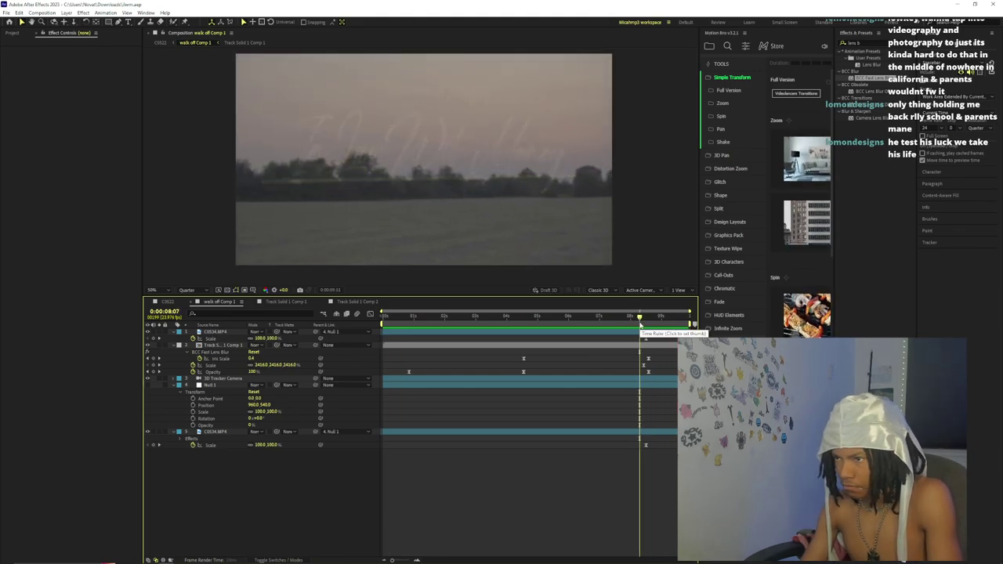
{"action": "left_click", "coordinate": [644, 326]}
{"action": "left_click_drag", "start_coordinate": [647, 326], "coordinate": [622, 364]}
{"action": "key", "text": "space"}
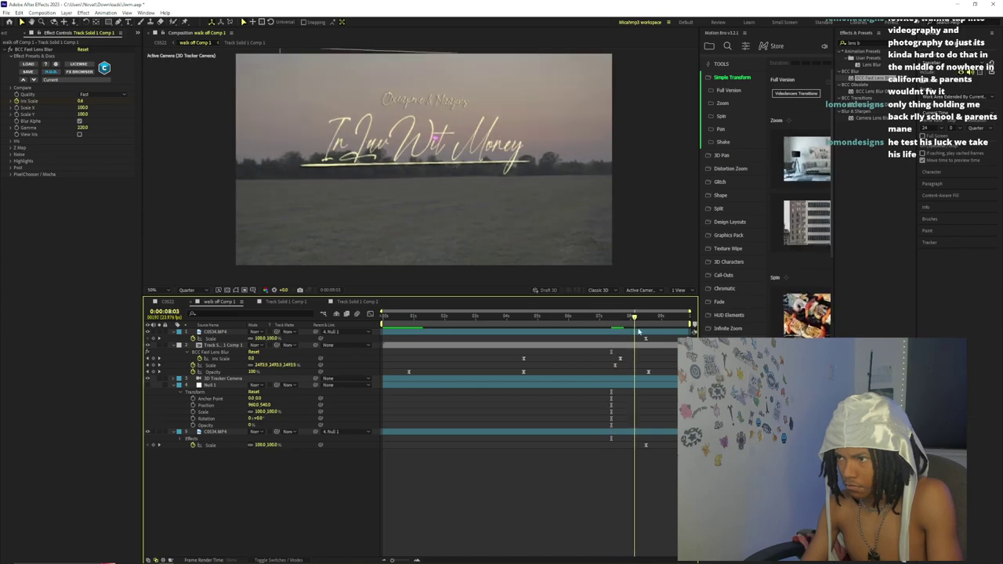
- Move the title's closing scale and Iris Scale keyframes about one second earlier, preview the timing, and save the project
{"action": "left_click", "coordinate": [221, 345]}
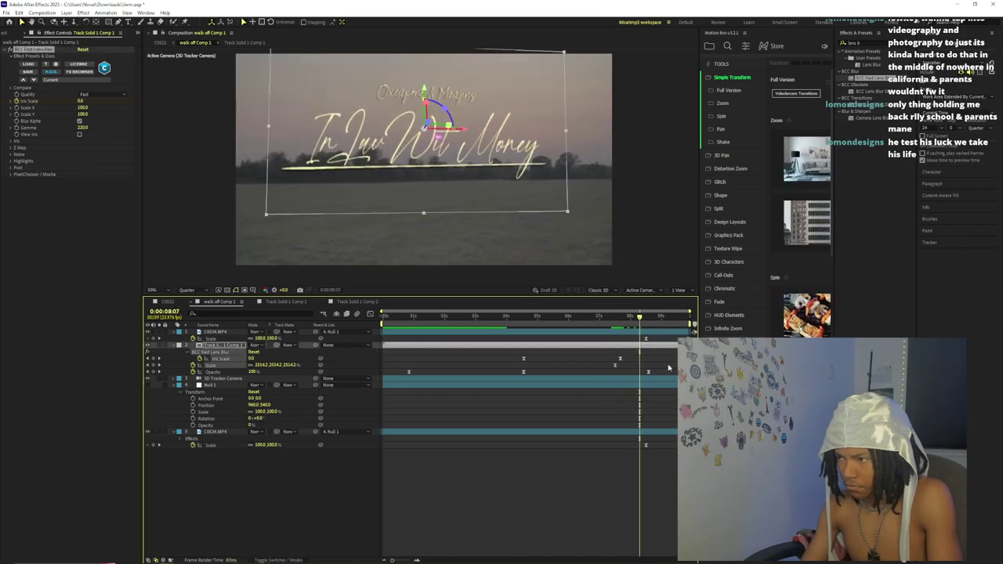
{"action": "left_click_drag", "start_coordinate": [676, 363], "coordinate": [648, 362]}
{"action": "left_click", "coordinate": [633, 338]}
{"action": "left_click_drag", "start_coordinate": [626, 325], "coordinate": [686, 329]}
{"action": "key", "text": "space"}
{"action": "key", "text": "ctrl+s"}
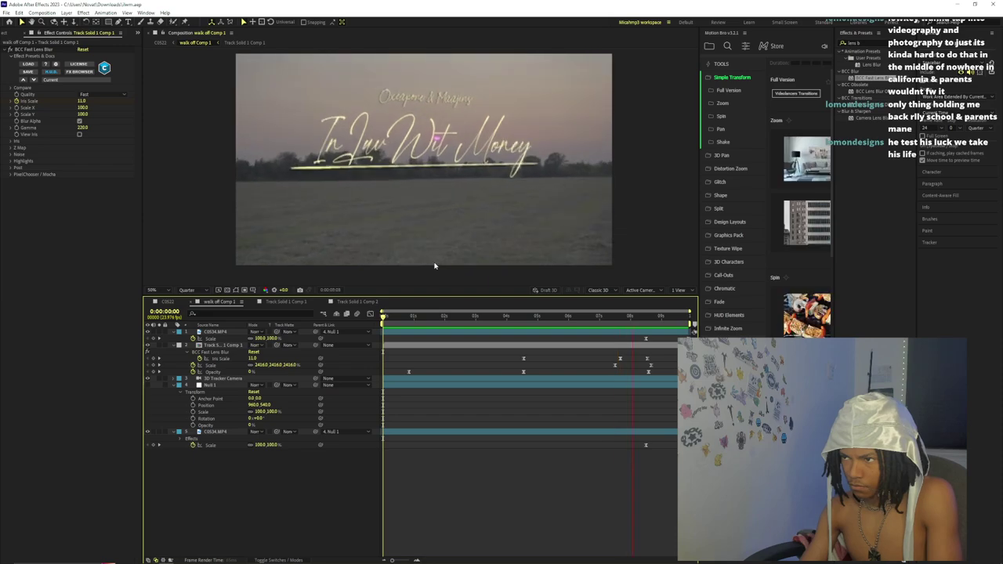
- Move the title's two closing opacity keyframes about one second earlier, in line with its closing Iris Scale keyframes
{"action": "left_click_drag", "start_coordinate": [633, 313], "coordinate": [651, 332]}
{"action": "left_click_drag", "start_coordinate": [649, 373], "coordinate": [623, 372]}
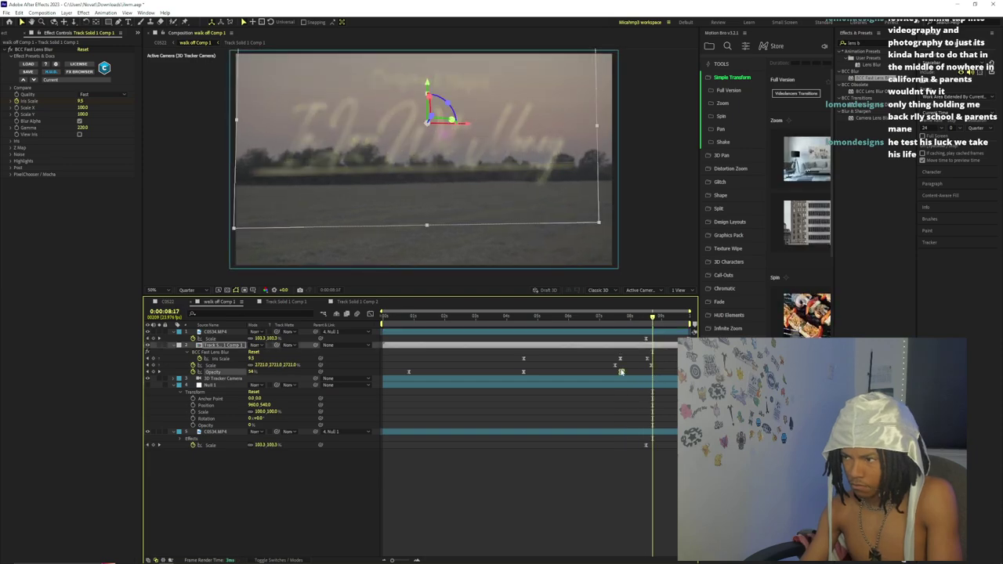
{"action": "left_click_drag", "start_coordinate": [684, 372], "coordinate": [641, 372]}
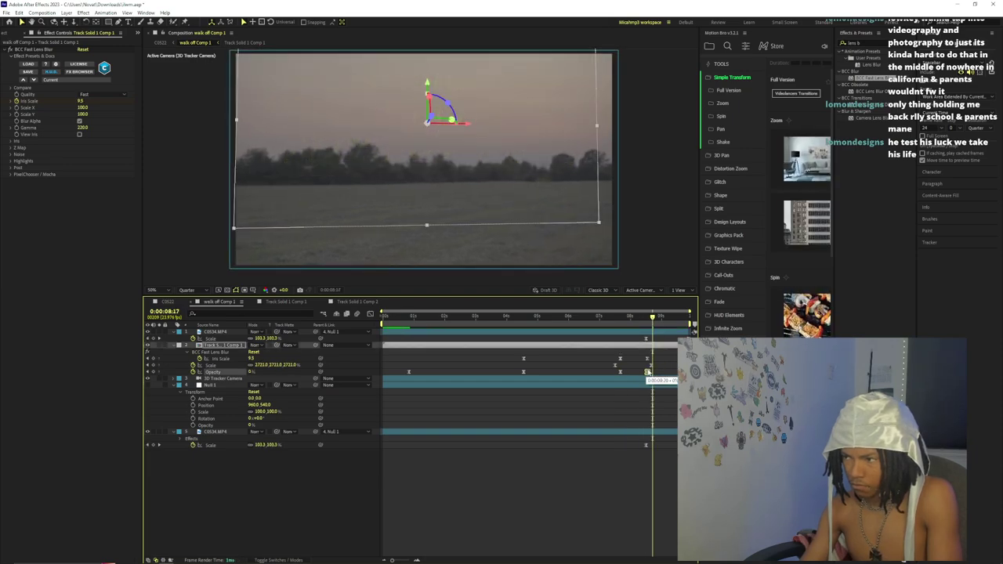
{"action": "left_click_drag", "start_coordinate": [617, 322], "coordinate": [642, 327]}
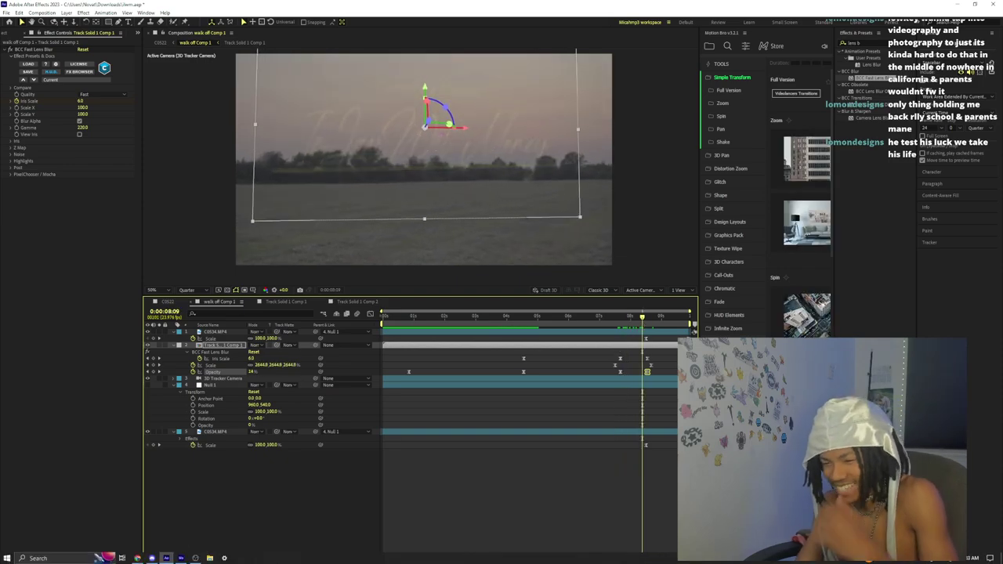
- Preview the title's closing fade in walk off Comp 1 from about 0:00:07:12
{"action": "left_click", "coordinate": [136, 558]}
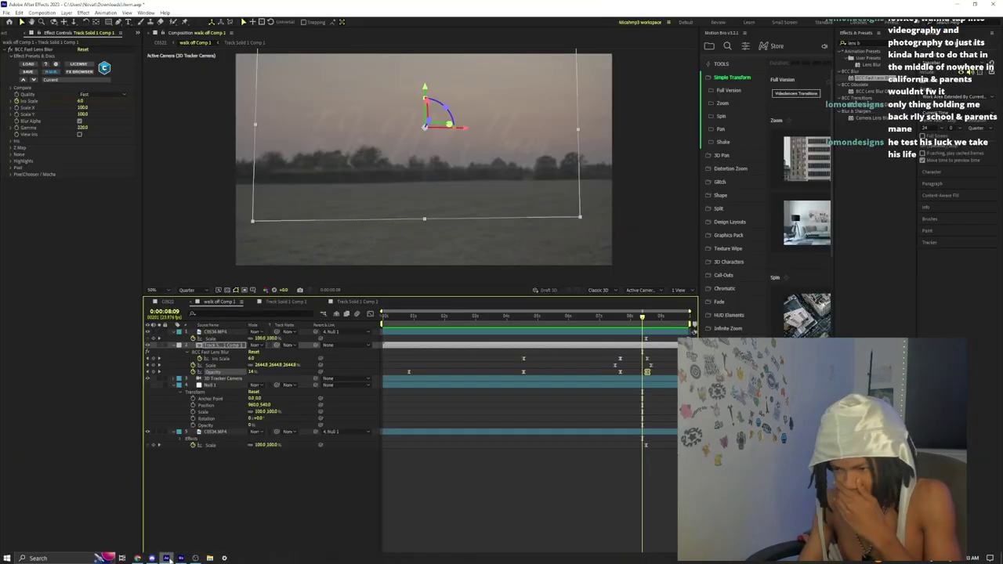
{"action": "left_click", "coordinate": [167, 557]}
{"action": "left_click", "coordinate": [616, 316]}
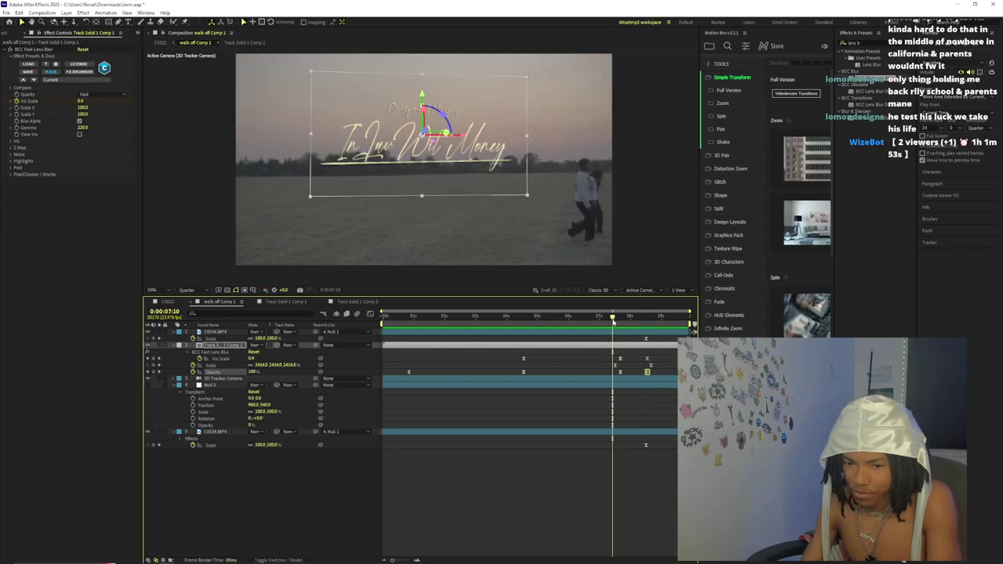
{"action": "key", "text": "space"}
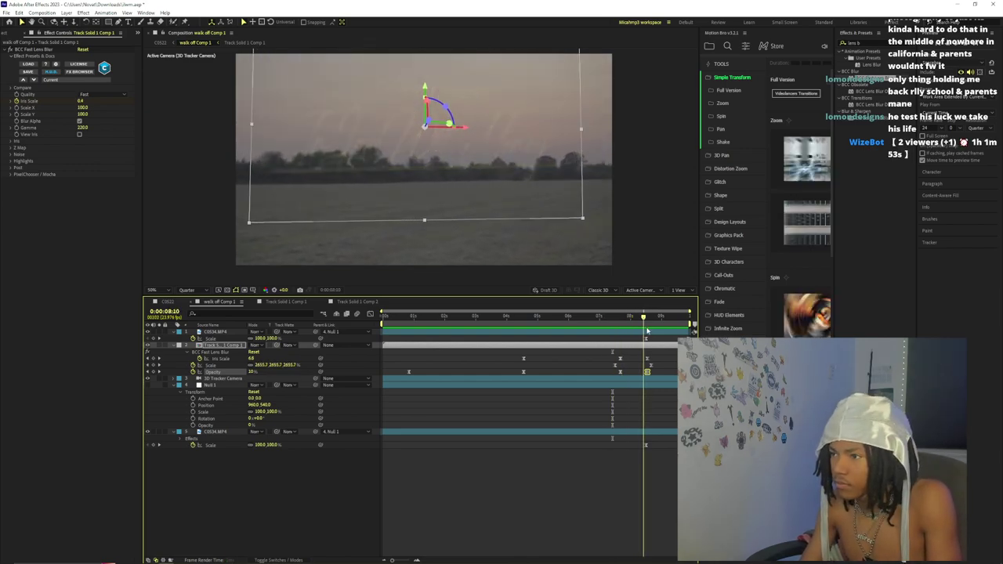
{"action": "left_click", "coordinate": [614, 328]}
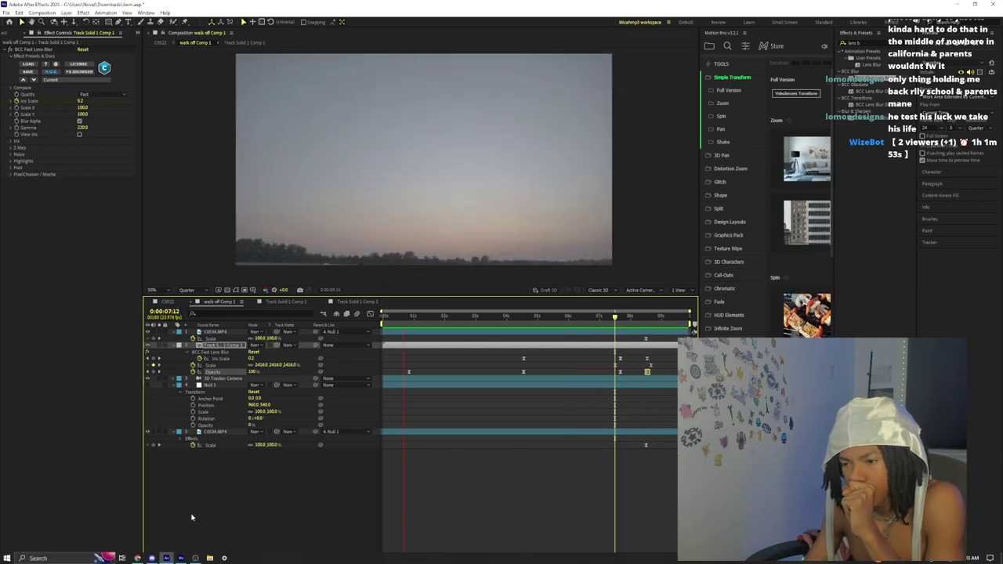
{"action": "left_click", "coordinate": [152, 557]}
{"action": "mouse_move", "coordinate": [591, 554]}
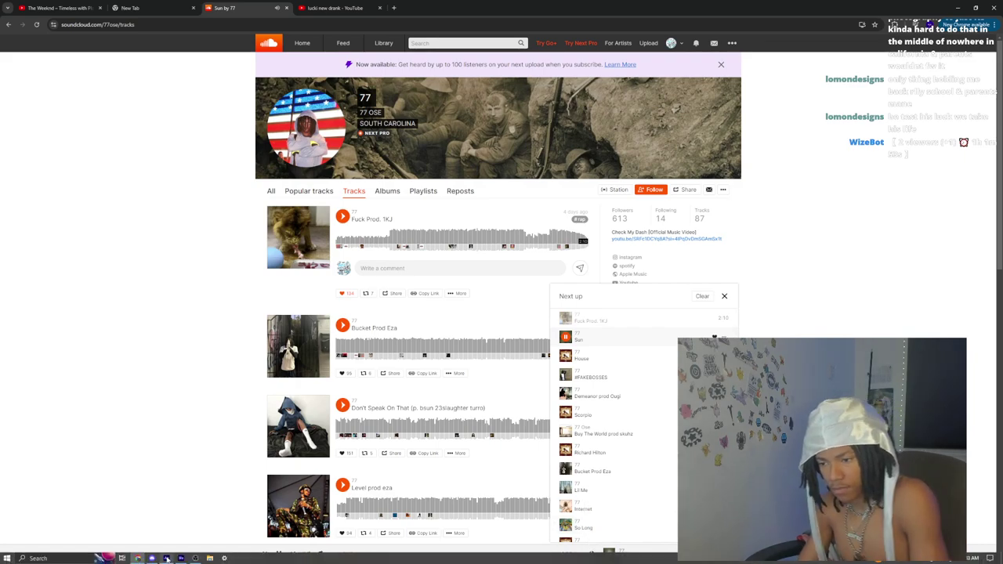
{"action": "left_click", "coordinate": [167, 558]}
- Try shifting the title's fade-in keyframes to the composition's start with an added Iris Scale keyframe at 0:00:00:21, and restore the earlier timing
{"action": "left_click_drag", "start_coordinate": [382, 316], "coordinate": [423, 322]}
{"action": "left_click_drag", "start_coordinate": [408, 373], "coordinate": [383, 372]}
{"action": "left_click_drag", "start_coordinate": [524, 373], "coordinate": [409, 373]}
{"action": "left_click_drag", "start_coordinate": [384, 318], "coordinate": [410, 352]}
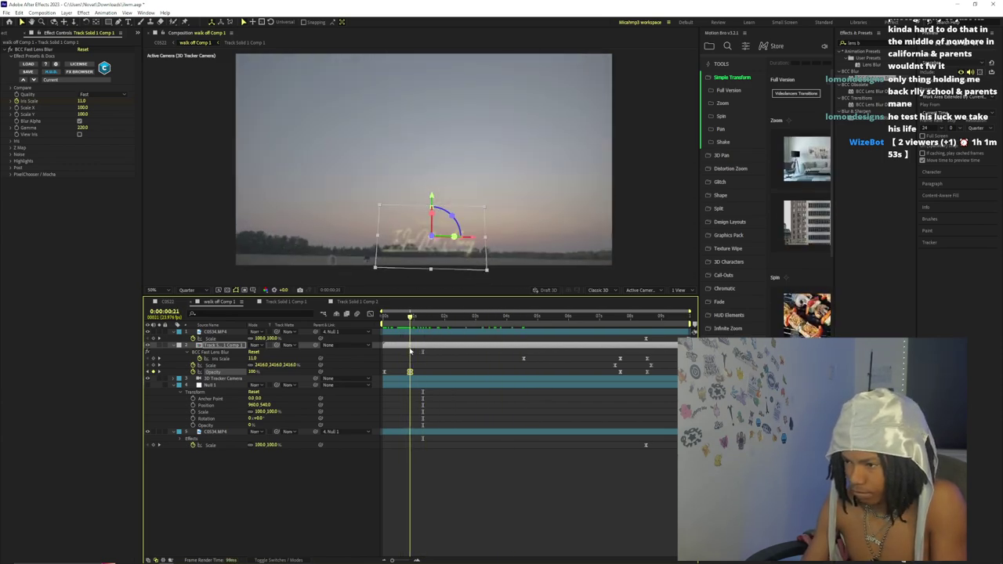
{"action": "left_click_drag", "start_coordinate": [252, 359], "coordinate": [256, 359]}
{"action": "key", "text": "space"}
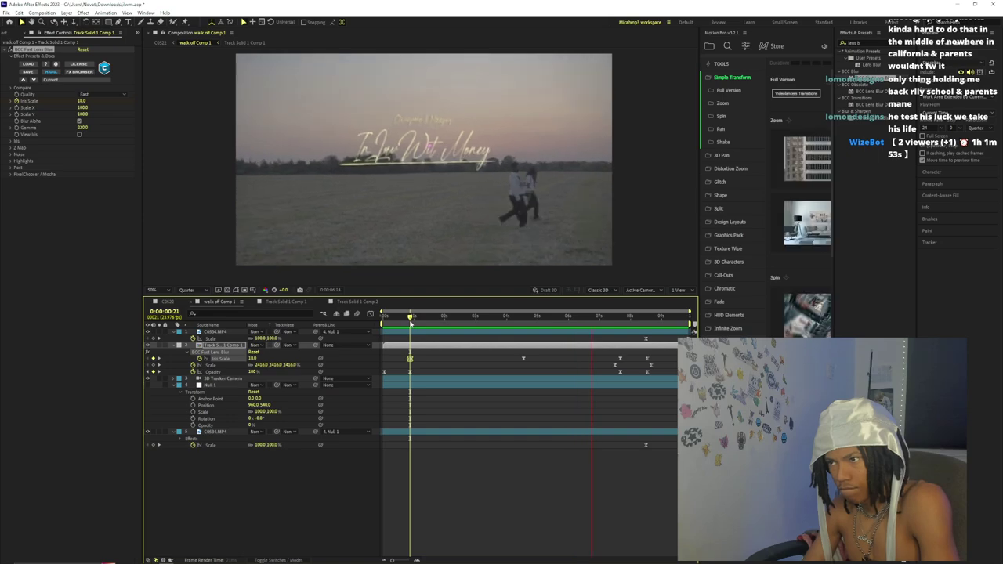
{"action": "key", "text": "space"}
{"action": "key", "text": "shift+Page_Down"}
{"action": "left_click_drag", "start_coordinate": [383, 372], "coordinate": [408, 371]}
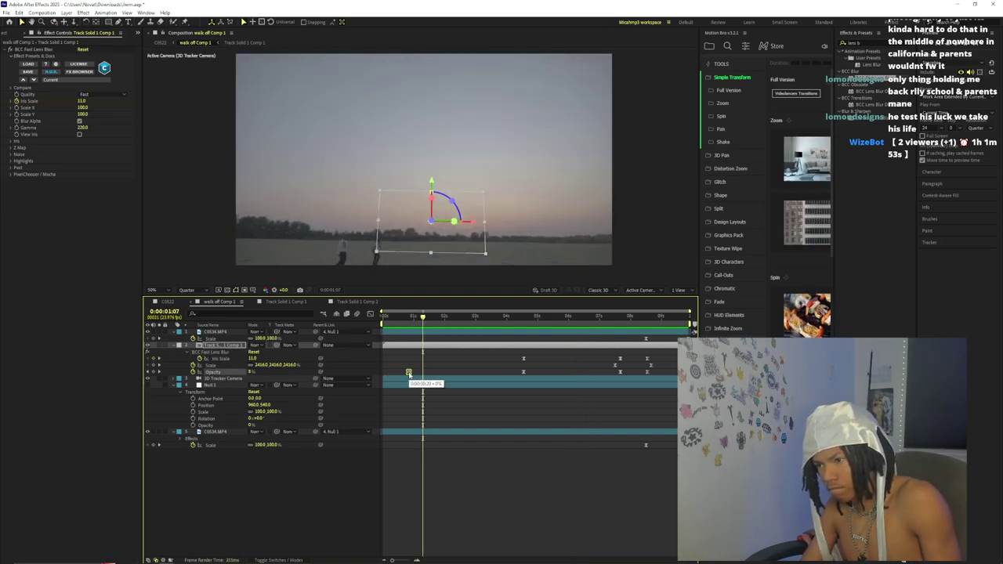
- Preview walk off Comp 1 from its first frame to check the title's opening fade
{"action": "left_click_drag", "start_coordinate": [421, 317], "coordinate": [321, 329]}
{"action": "key", "text": "space"}
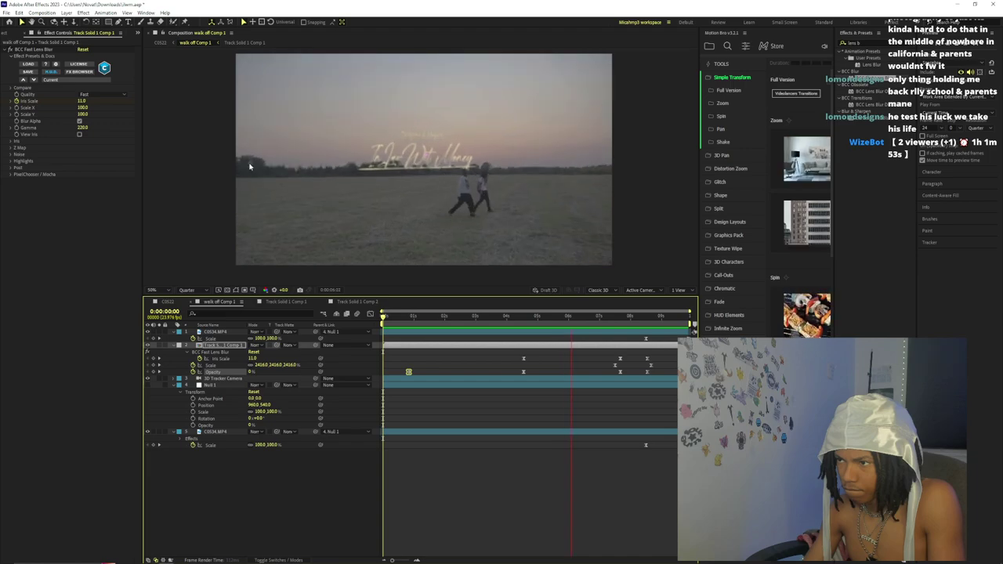
{"action": "key", "text": "space"}
- In the C0522 composition, set the walk off Comp 1 layer's Wiggle Amount to 35 pixels and preview from the first frame
{"action": "left_click", "coordinate": [160, 43]}
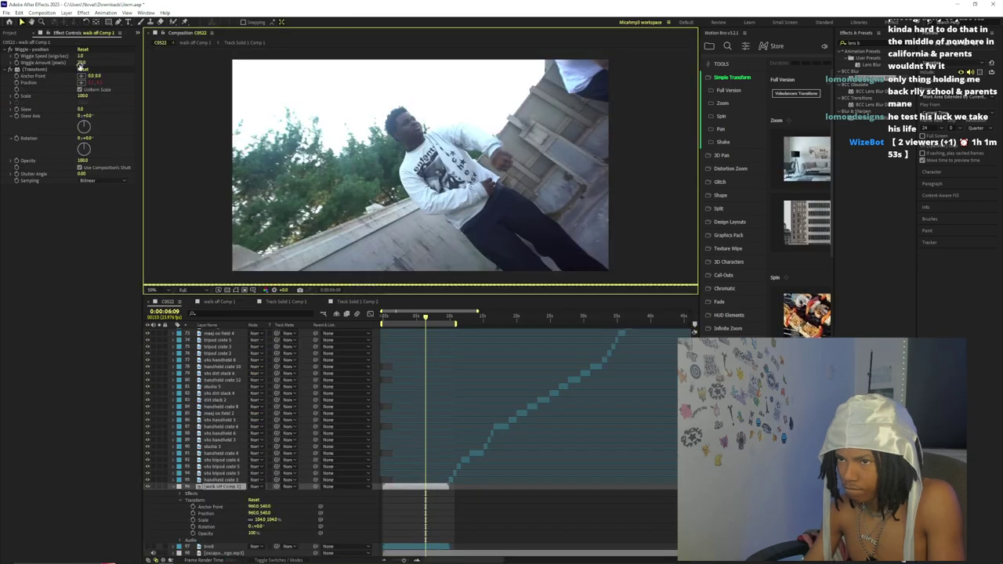
{"action": "left_click", "coordinate": [82, 63]}
{"action": "type", "text": "30"}
{"action": "key", "text": "Return"}
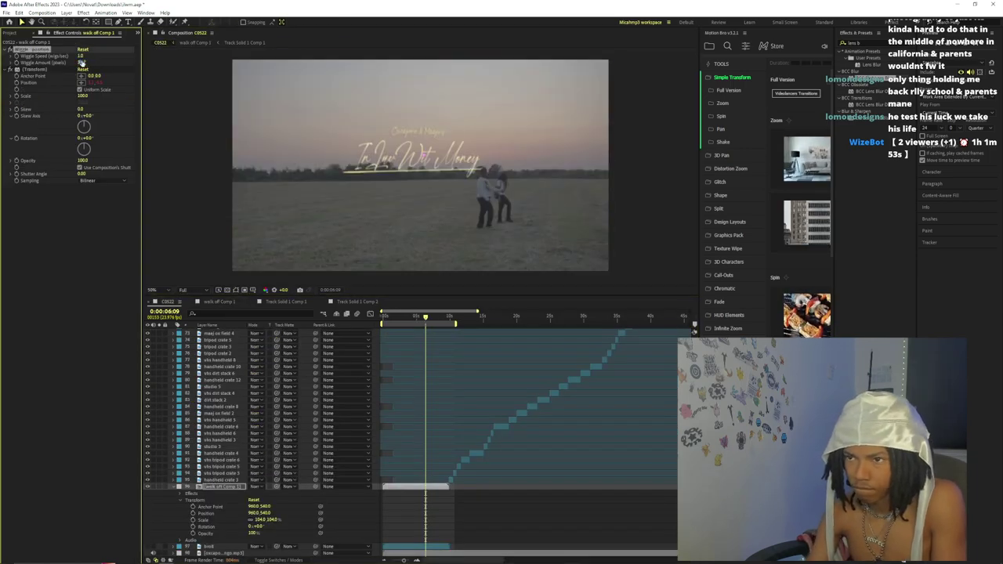
{"action": "left_click", "coordinate": [426, 319]}
{"action": "key", "text": "Home"}
{"action": "key", "text": "space"}
{"action": "key", "text": "space"}
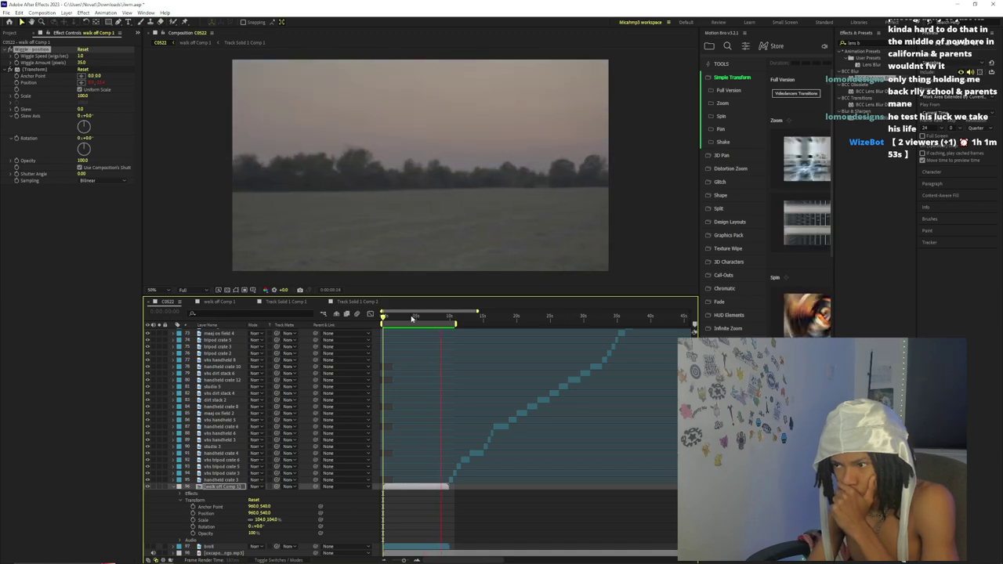
- Reopen walk off Comp 1, remove the title's scale keyframes so its scale stays at 2416%, and preview the ending
{"action": "left_click", "coordinate": [419, 318]}
{"action": "double_click", "coordinate": [425, 488]}
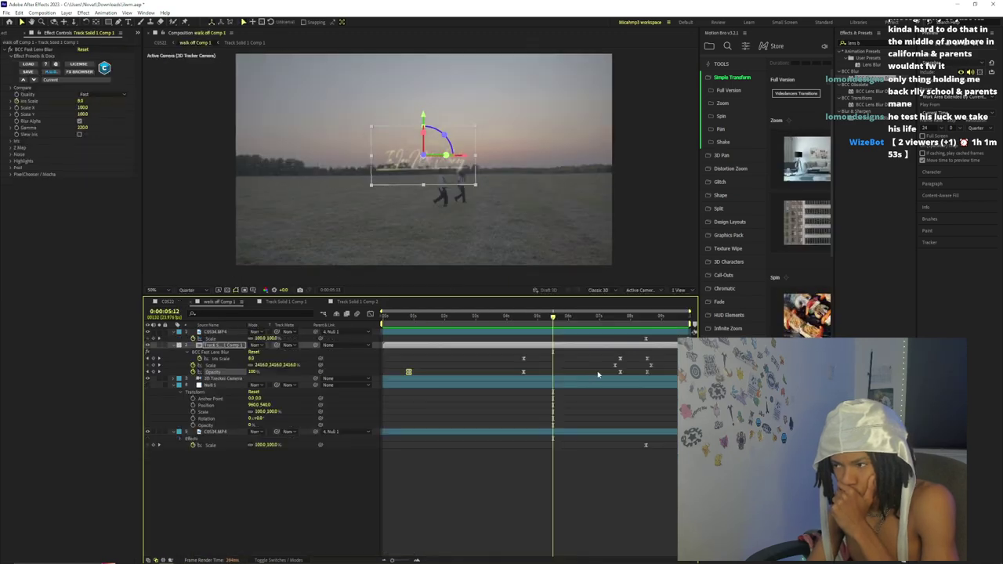
{"action": "left_click", "coordinate": [213, 365]}
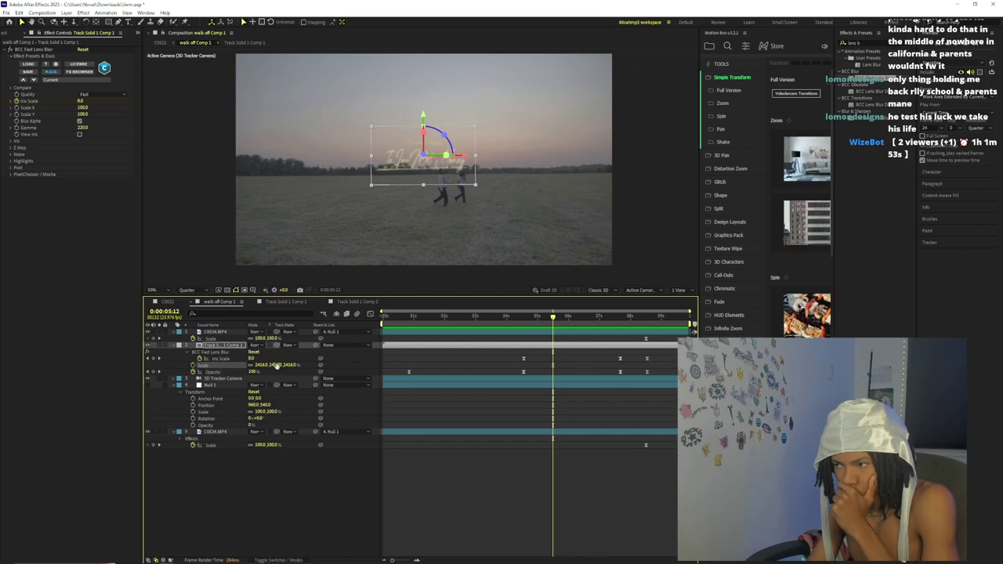
{"action": "key", "text": "space"}
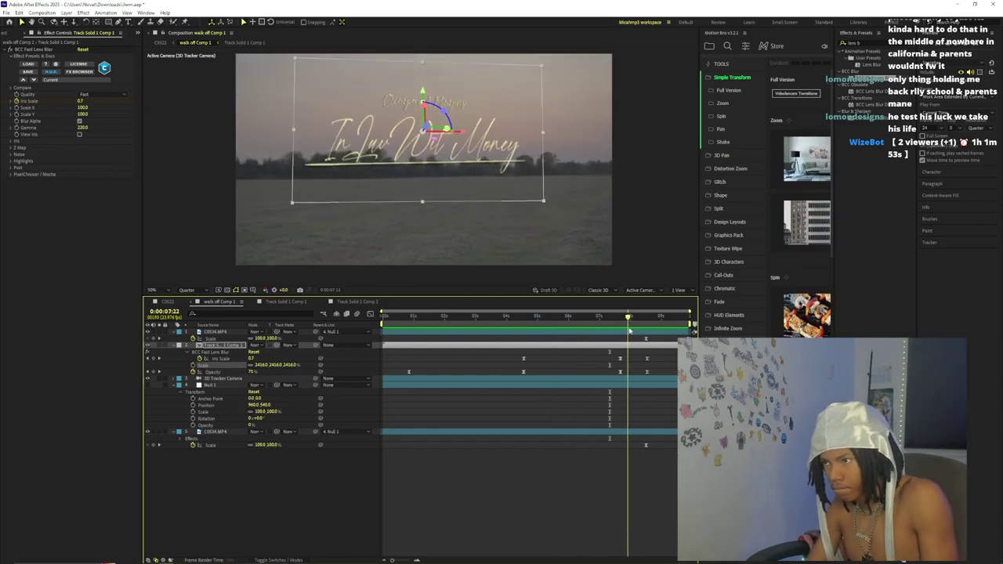
{"action": "left_click", "coordinate": [618, 329]}
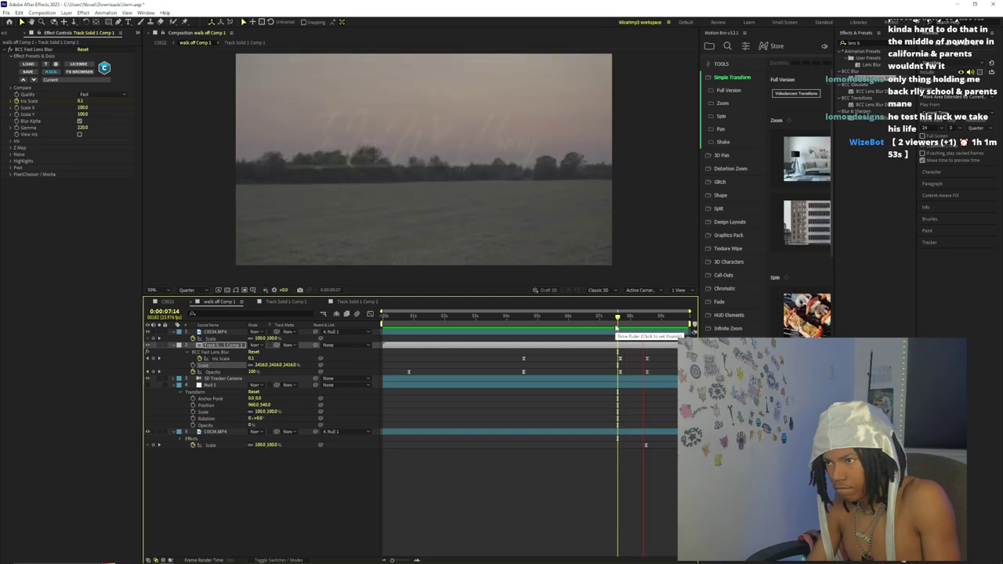
{"action": "key", "text": "space"}
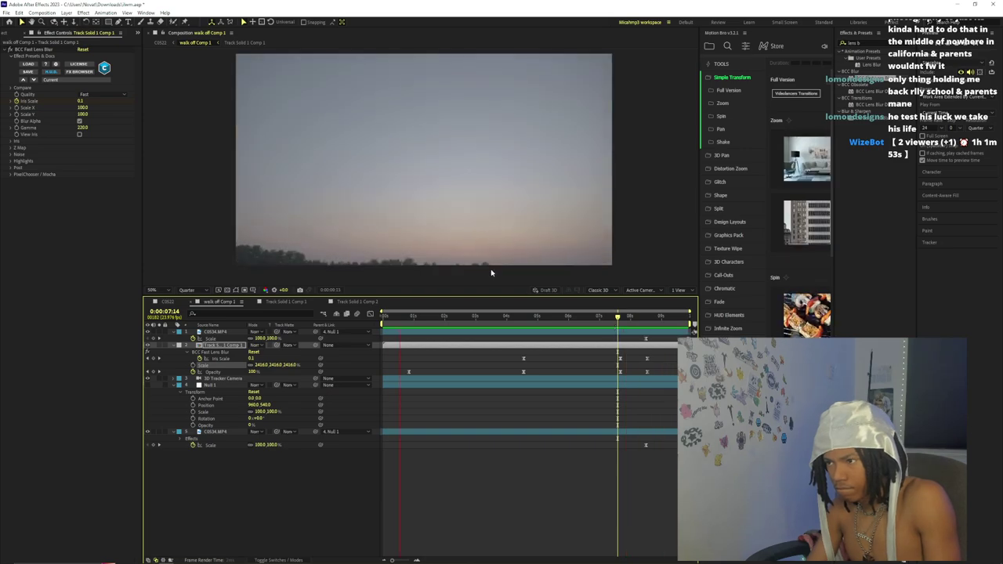
- Return to C0522 and start the work area at about 0:00:09:16, just before the walk off clip ends
{"action": "left_click", "coordinate": [160, 43]}
{"action": "left_click", "coordinate": [447, 318]}
{"action": "left_click_drag", "start_coordinate": [447, 319], "coordinate": [448, 319]}
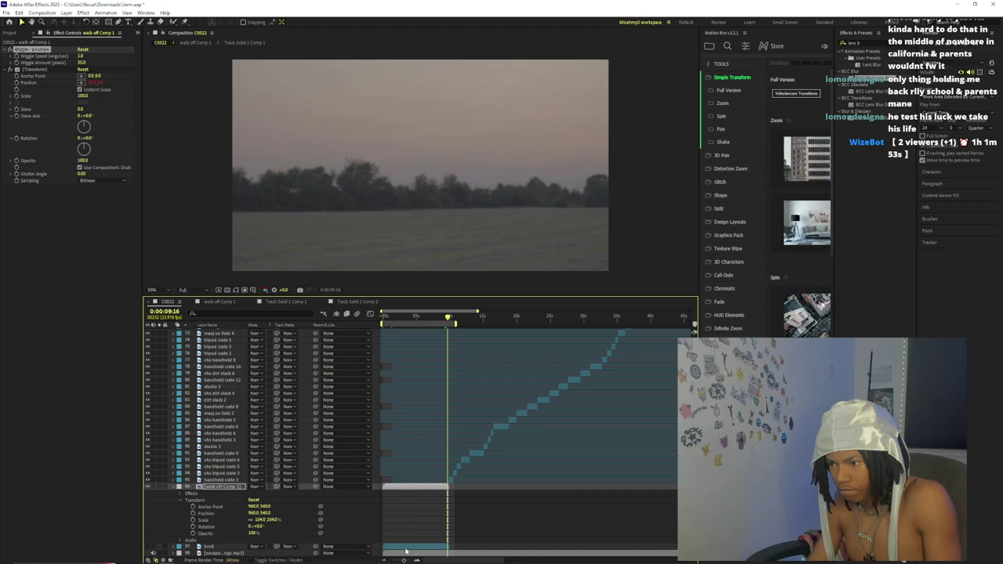
{"action": "left_click_drag", "start_coordinate": [405, 560], "coordinate": [410, 560]}
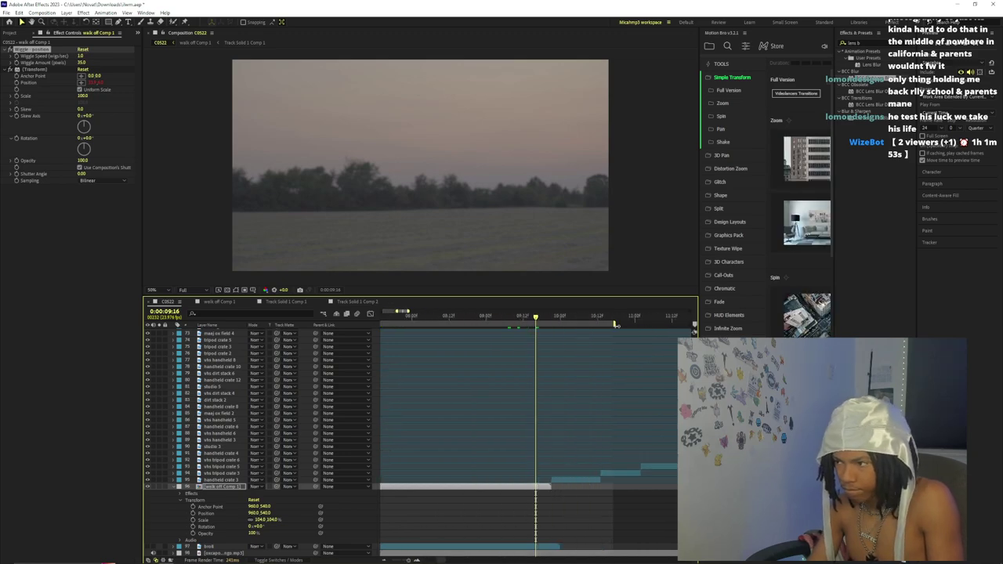
{"action": "mouse_move", "coordinate": [541, 320]}
{"action": "left_mouse_down"}
{"action": "mouse_move", "coordinate": [620, 328]}
{"action": "mouse_move", "coordinate": [541, 324]}
{"action": "left_mouse_up"}
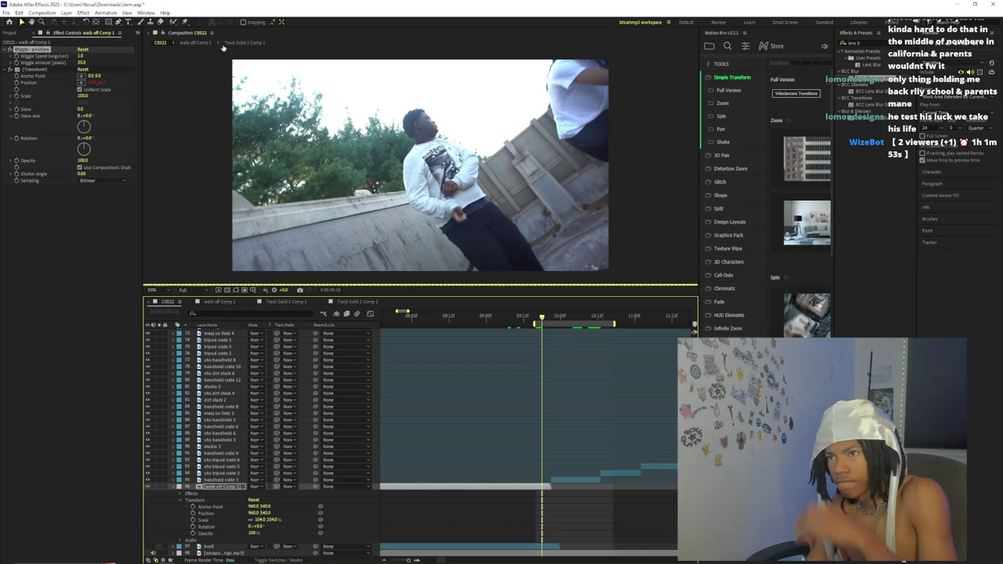
- Open the Datamosh extension and shorten the work area to finish at the end of the handheld crate 3 clip
{"action": "left_click", "coordinate": [147, 14]}
{"action": "mouse_move", "coordinate": [235, 41]}
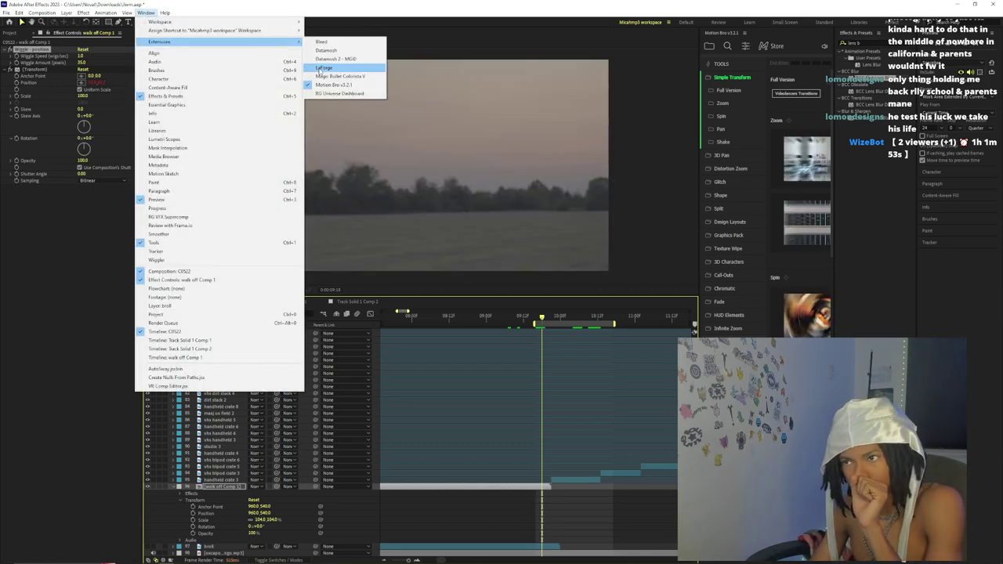
{"action": "left_click", "coordinate": [325, 52]}
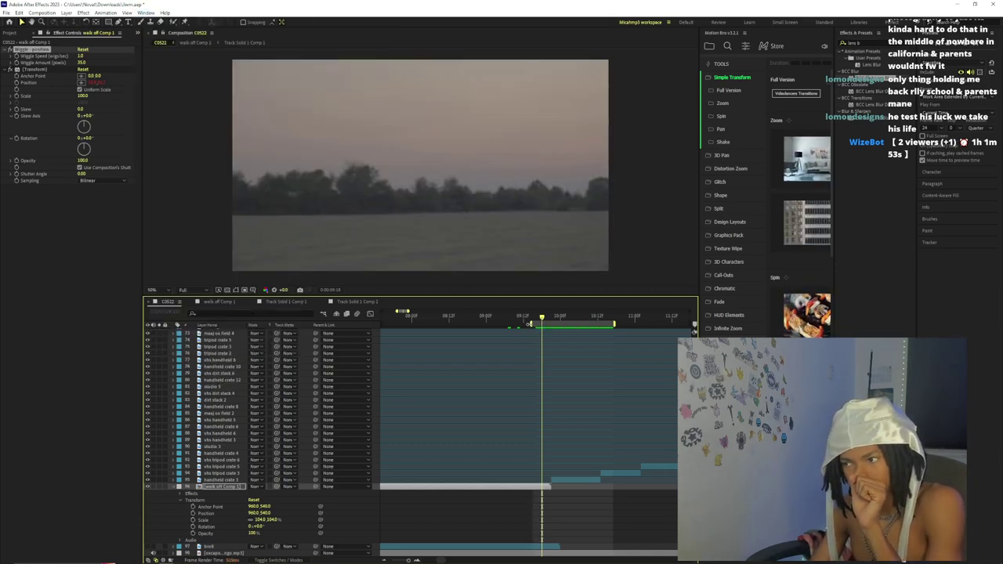
{"action": "left_click", "coordinate": [146, 14]}
{"action": "mouse_move", "coordinate": [235, 41]}
{"action": "left_click", "coordinate": [329, 52]}
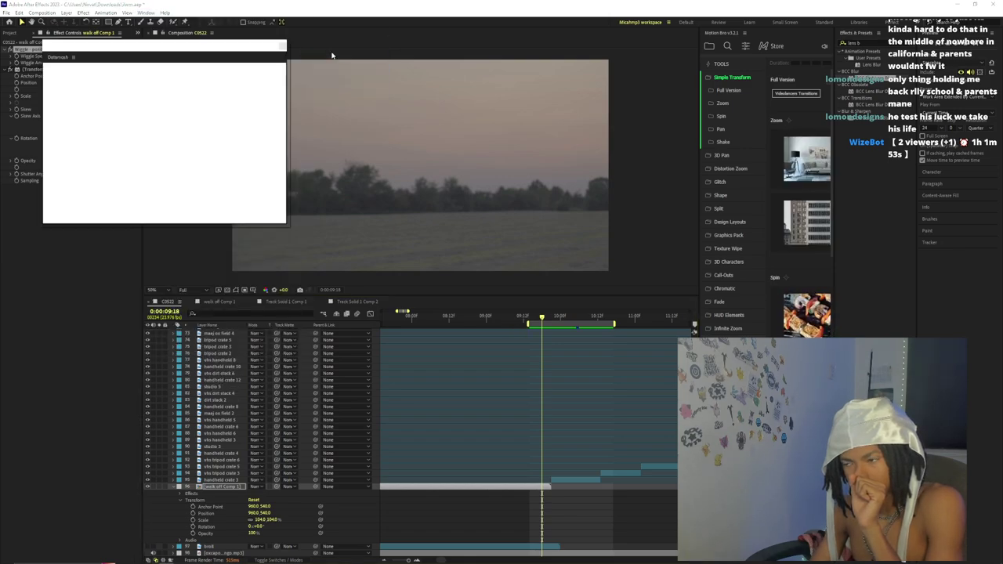
{"action": "left_click_drag", "start_coordinate": [615, 324], "coordinate": [600, 324]}
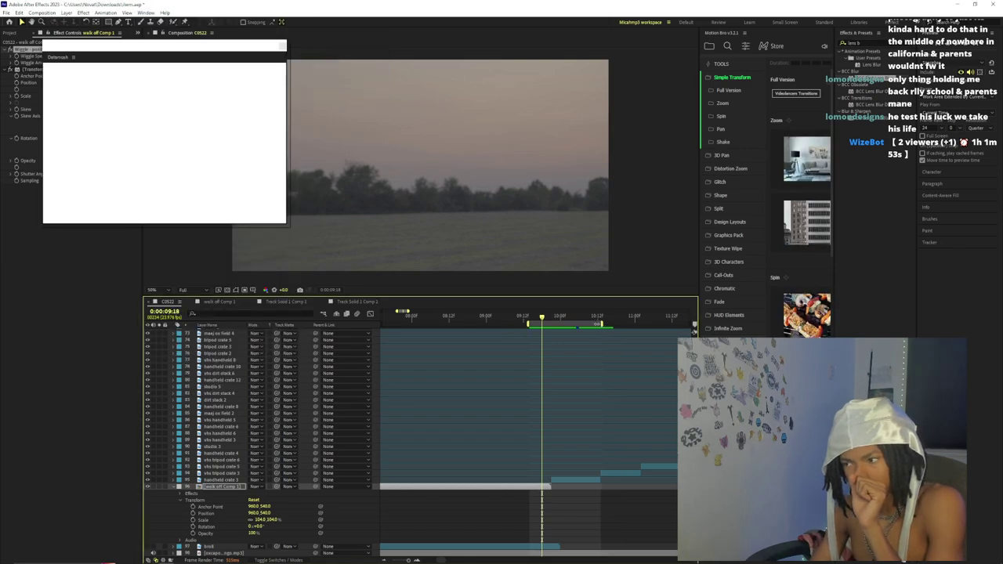
- Choose the Sour Diesel datamosh preset with Remove Frames intensity 30% and render the datamosh for the work area
{"action": "key", "text": "ctrl+m"}
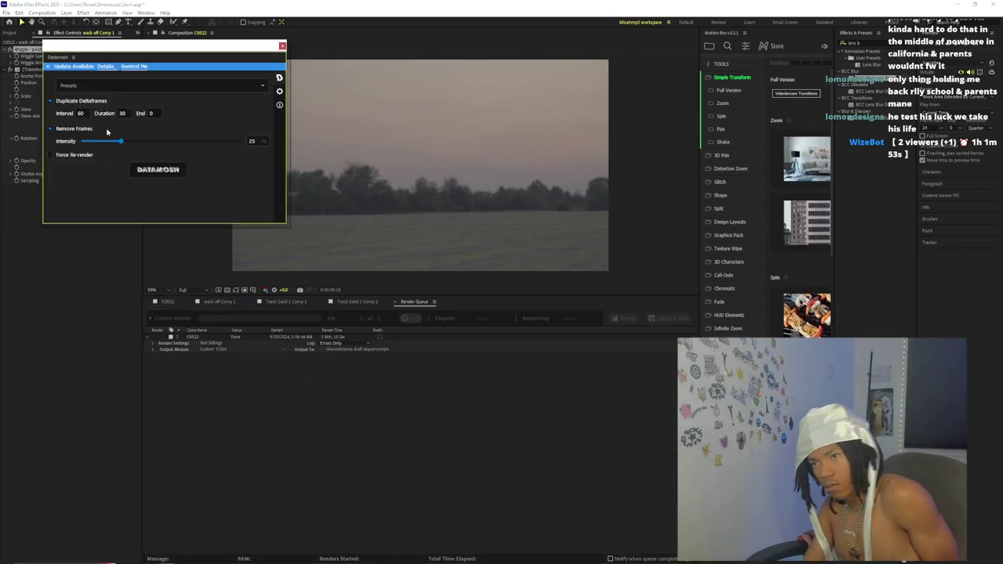
{"action": "left_click", "coordinate": [112, 86]}
{"action": "left_click", "coordinate": [101, 137]}
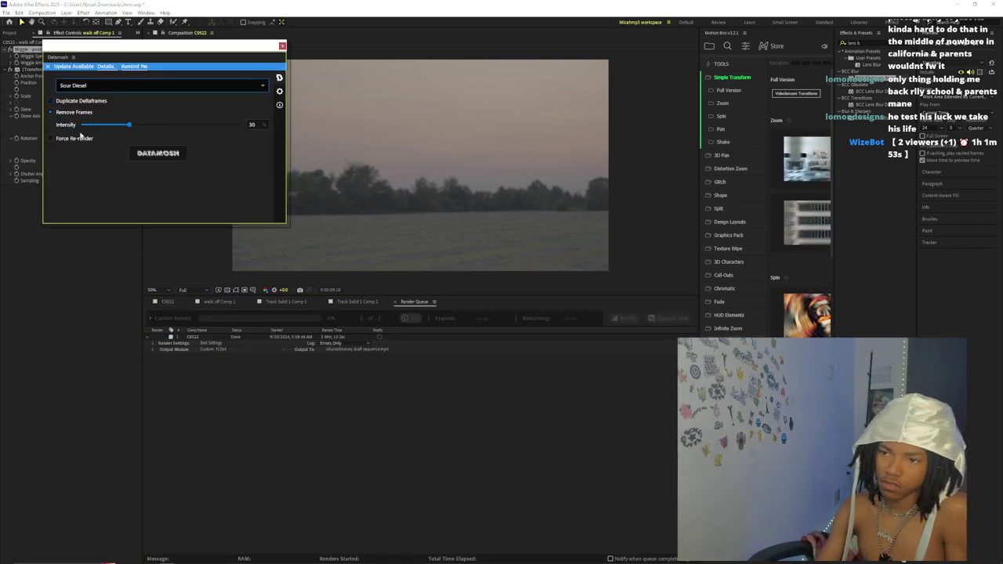
{"action": "left_click", "coordinate": [157, 152]}
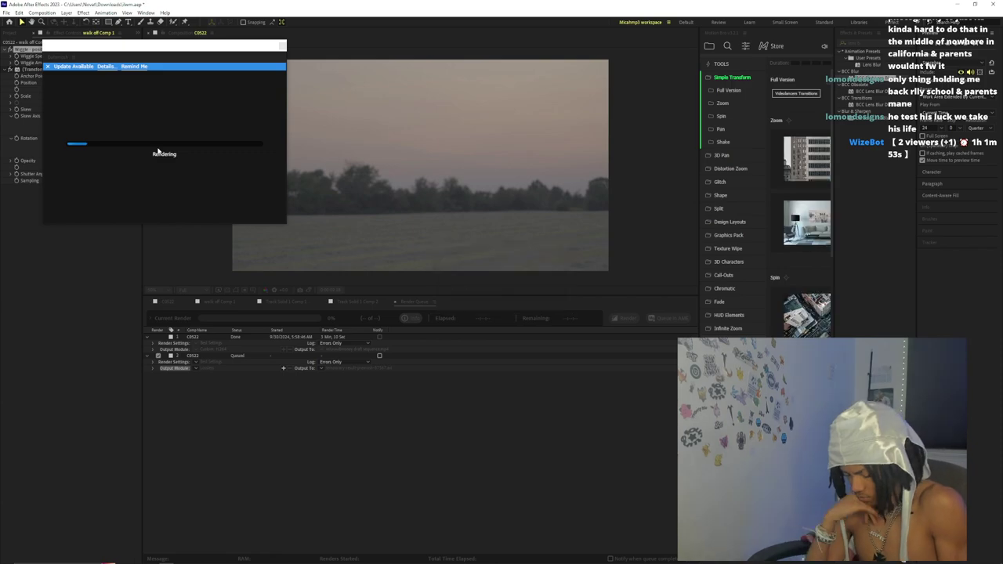
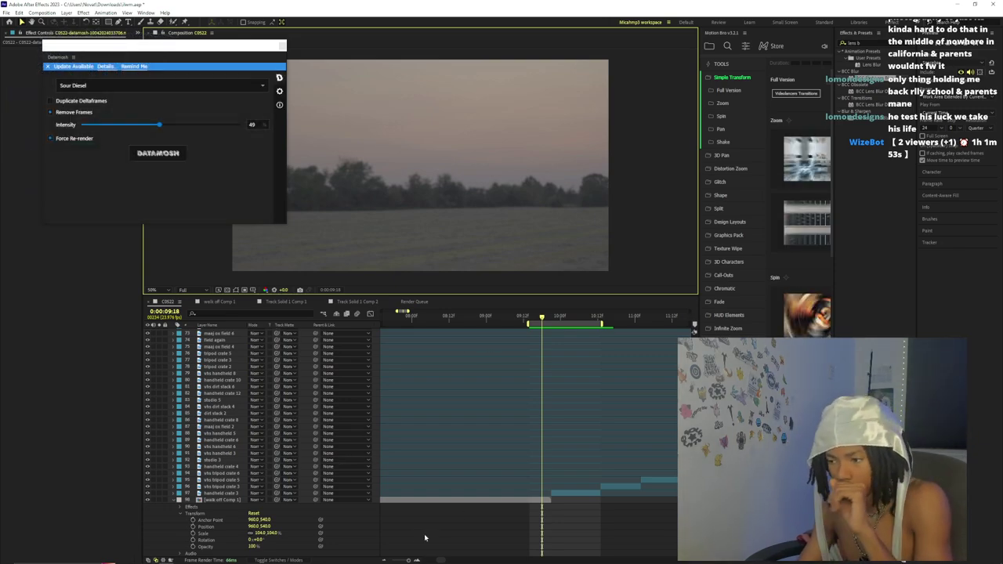
- Delete the extra datamosh render, move the remaining one to the walk off cut near 0:00:09:18, and stack it just above vhs tripod crate 3
{"action": "left_click_drag", "start_coordinate": [408, 560], "coordinate": [403, 560]}
{"action": "scroll", "coordinate": [396, 347], "scroll_direction": "up", "scroll_amount": 15}
{"action": "left_click", "coordinate": [385, 332]}
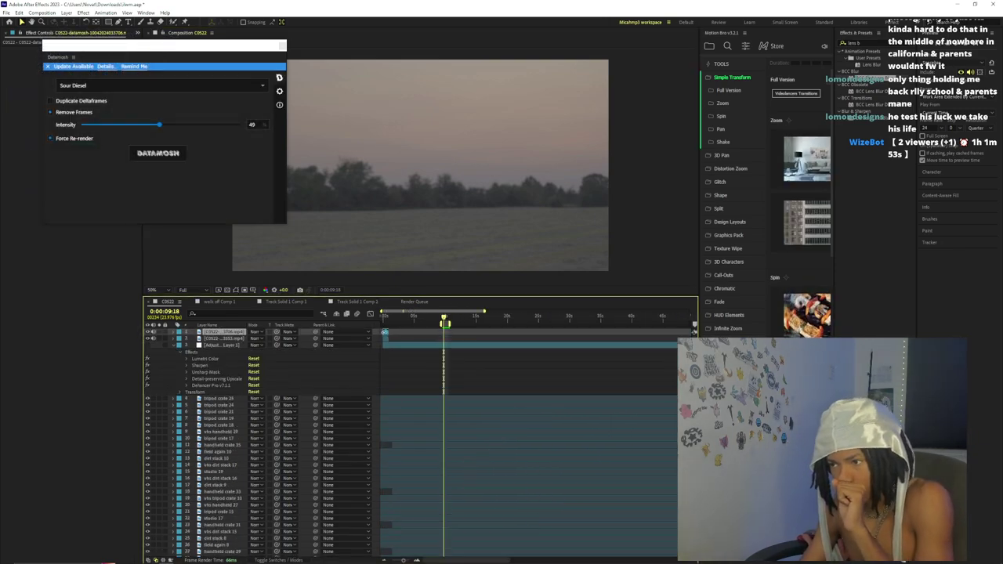
{"action": "left_click", "coordinate": [385, 332]}
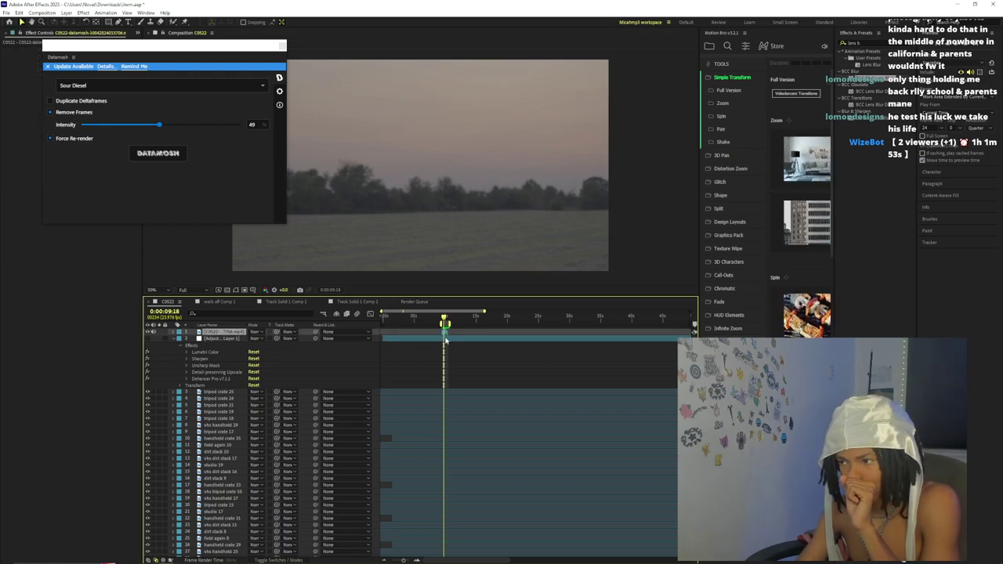
{"action": "left_click_drag", "start_coordinate": [227, 338], "coordinate": [287, 505]}
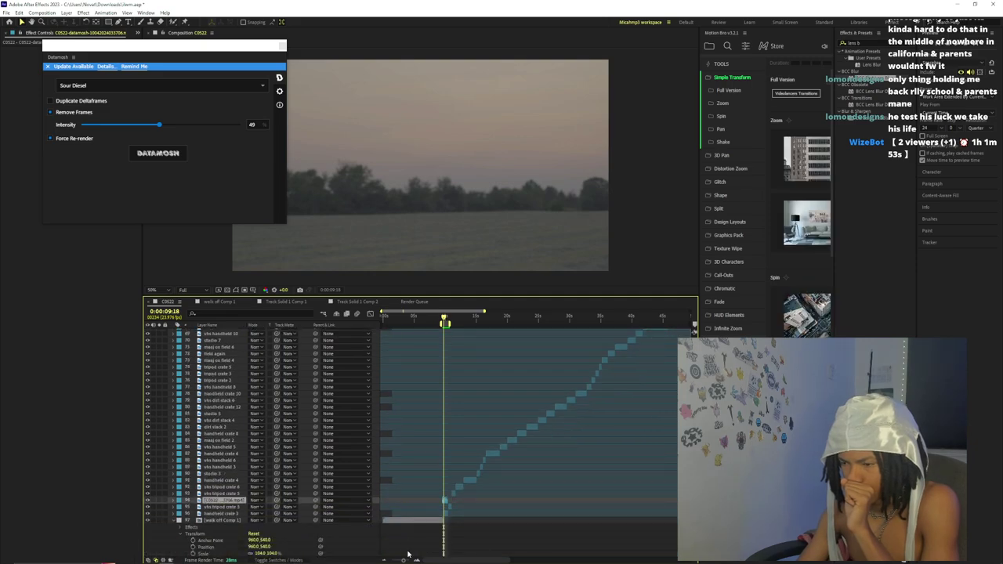
{"action": "left_click_drag", "start_coordinate": [406, 561], "coordinate": [408, 561]}
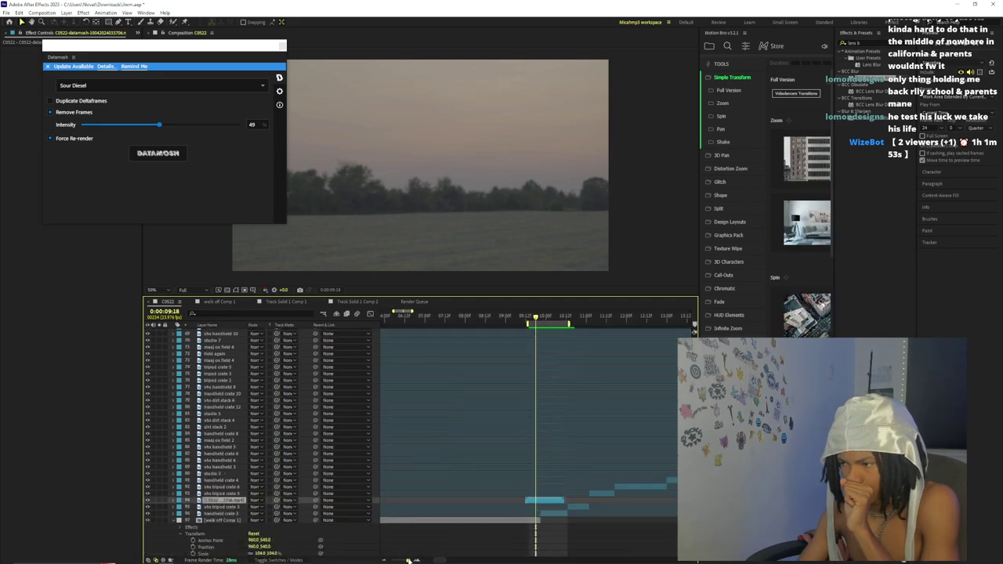
- Extend the work area to about 0:00:13:00, start the datamosh render at the walk off cut at 0:00:09:21, and play it back
{"action": "left_click", "coordinate": [406, 560]}
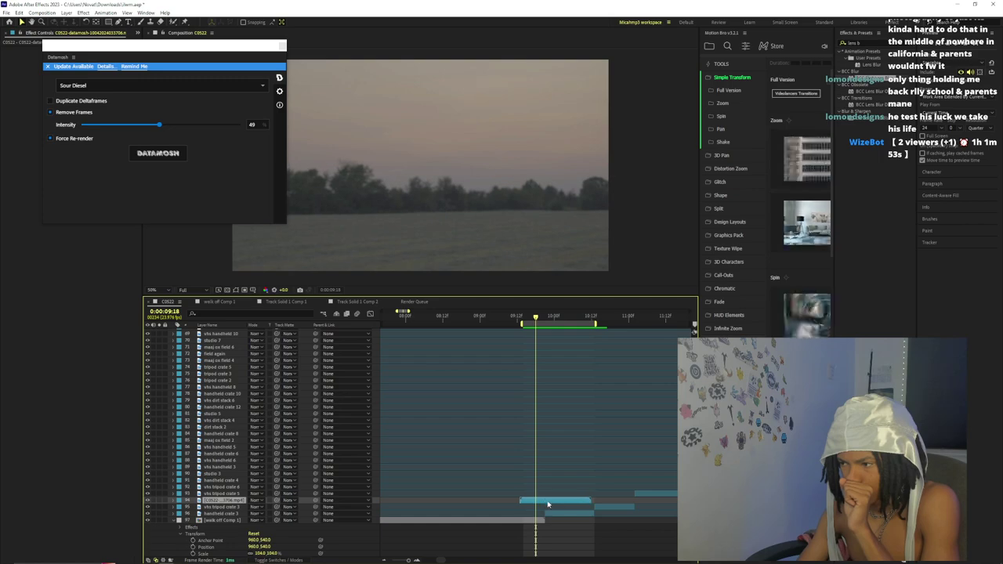
{"action": "left_click_drag", "start_coordinate": [546, 321], "coordinate": [614, 358]}
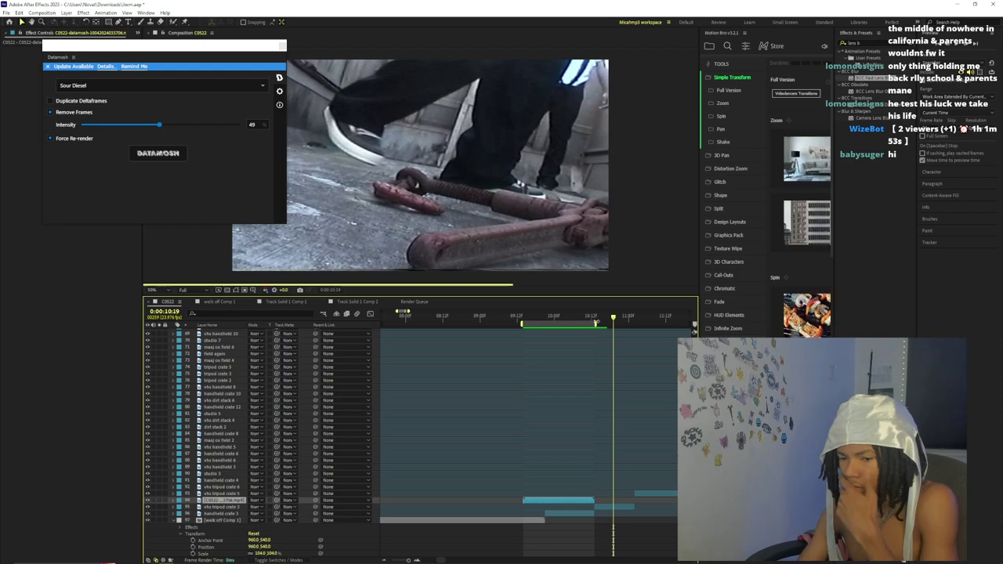
{"action": "left_click_drag", "start_coordinate": [617, 324], "coordinate": [667, 342]}
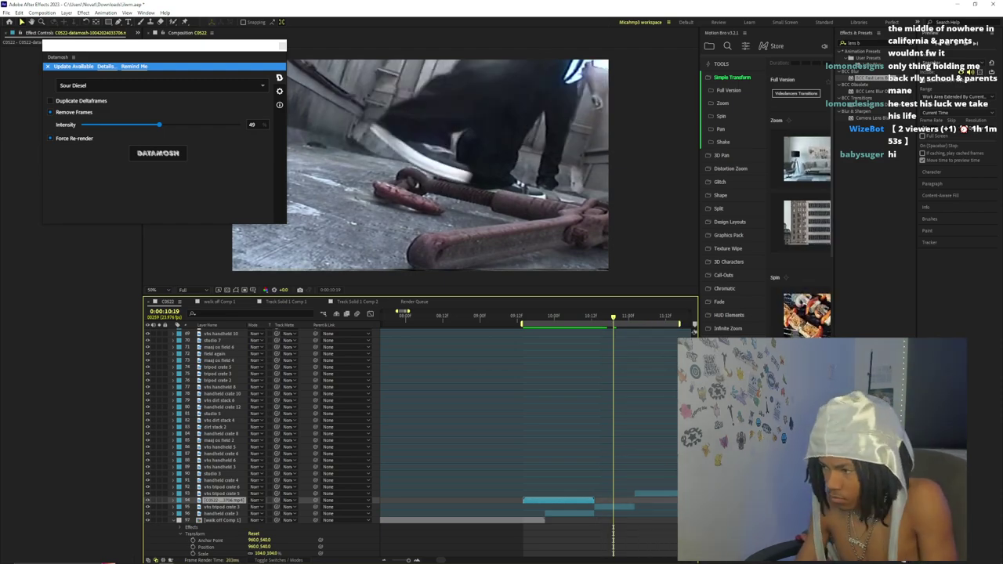
{"action": "left_click", "coordinate": [683, 320]}
{"action": "left_click_drag", "start_coordinate": [681, 324], "coordinate": [692, 327]}
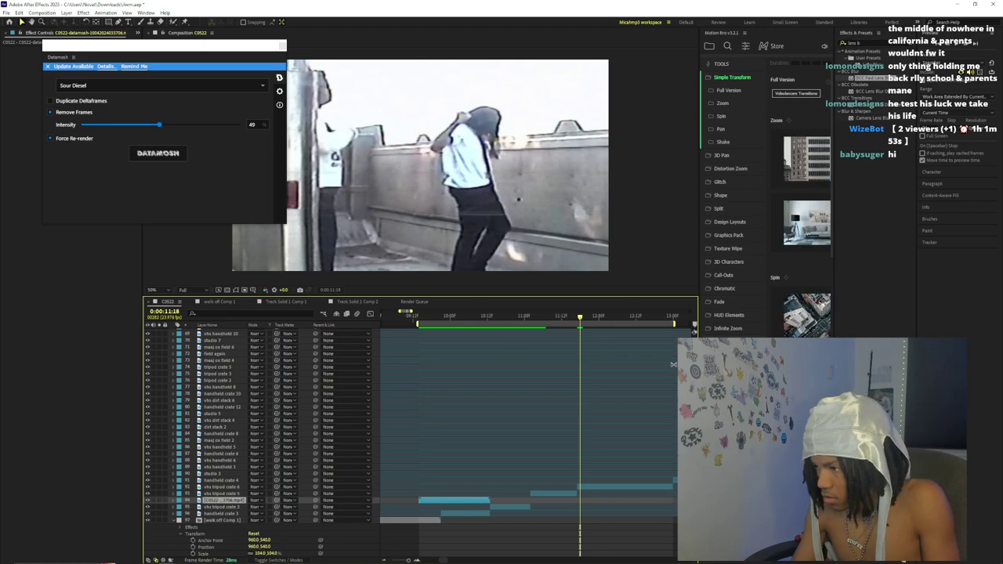
{"action": "left_click_drag", "start_coordinate": [483, 317], "coordinate": [440, 331]}
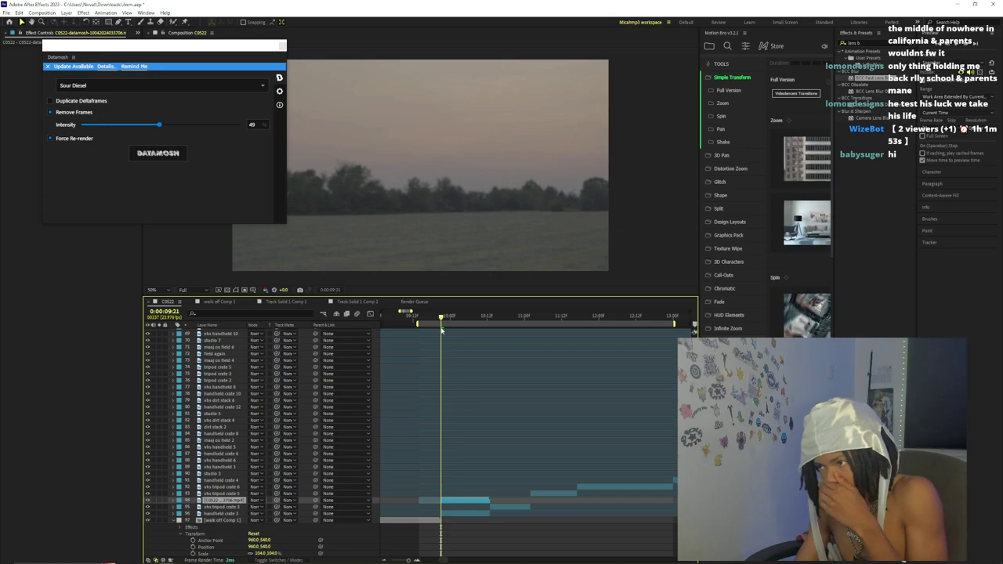
{"action": "key", "text": "space"}
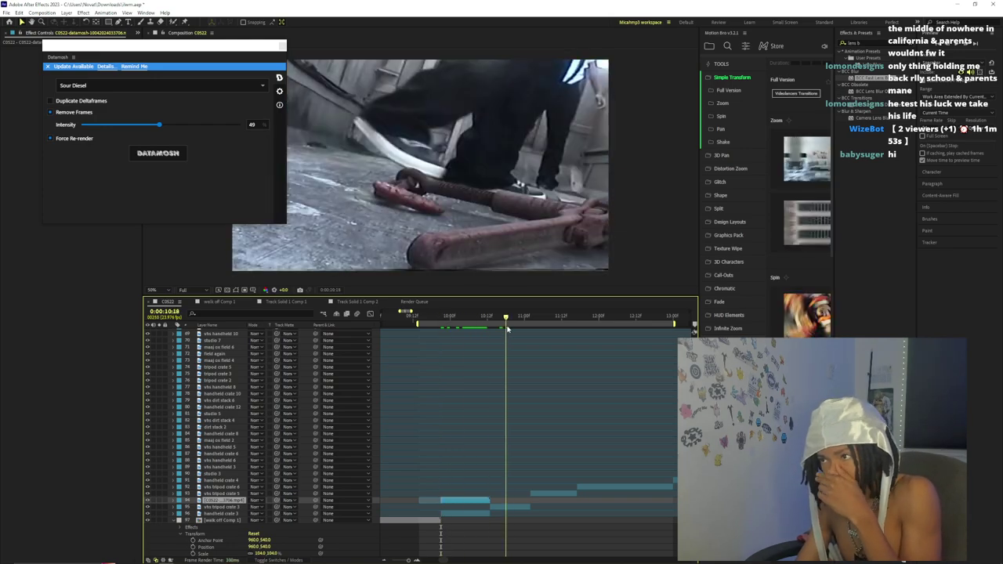
- End the work area at the end of the vhs tripod crate 5 clip and preview the transition from about 0:00:09:13
{"action": "left_click_drag", "start_coordinate": [579, 318], "coordinate": [571, 337]}
{"action": "key", "text": "n"}
{"action": "left_click_drag", "start_coordinate": [496, 319], "coordinate": [415, 319]}
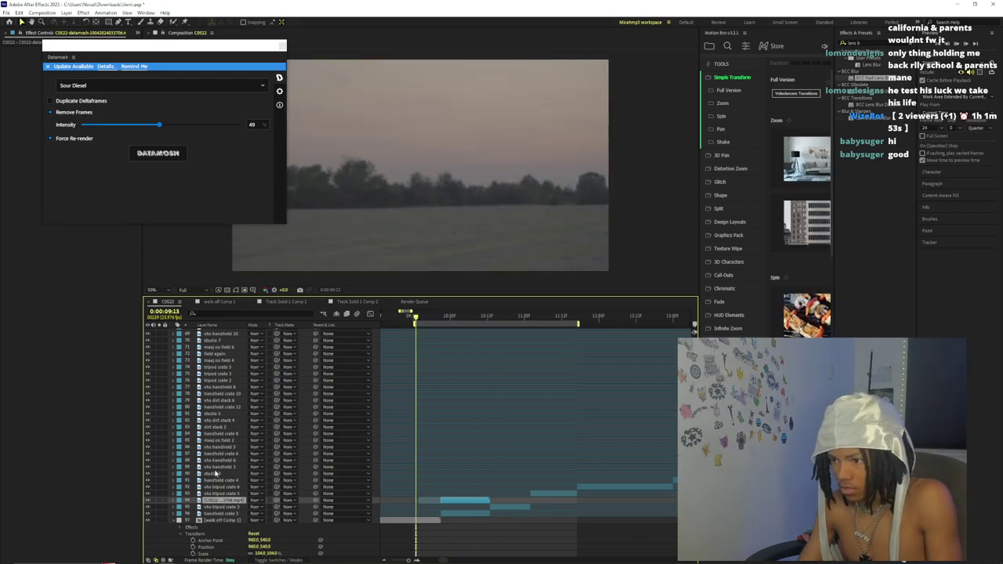
{"action": "key", "text": "space"}
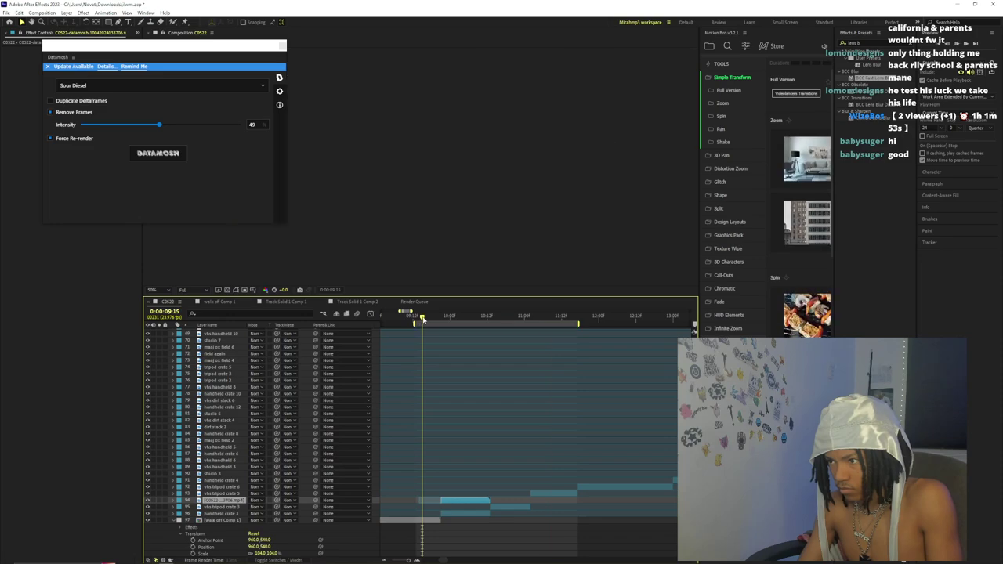
{"action": "key", "text": "space"}
- Set the work area from 0:00:10:08 to the end of the vhs tripod crate 3 clip and render a datamosh for it
{"action": "left_click", "coordinate": [498, 506]}
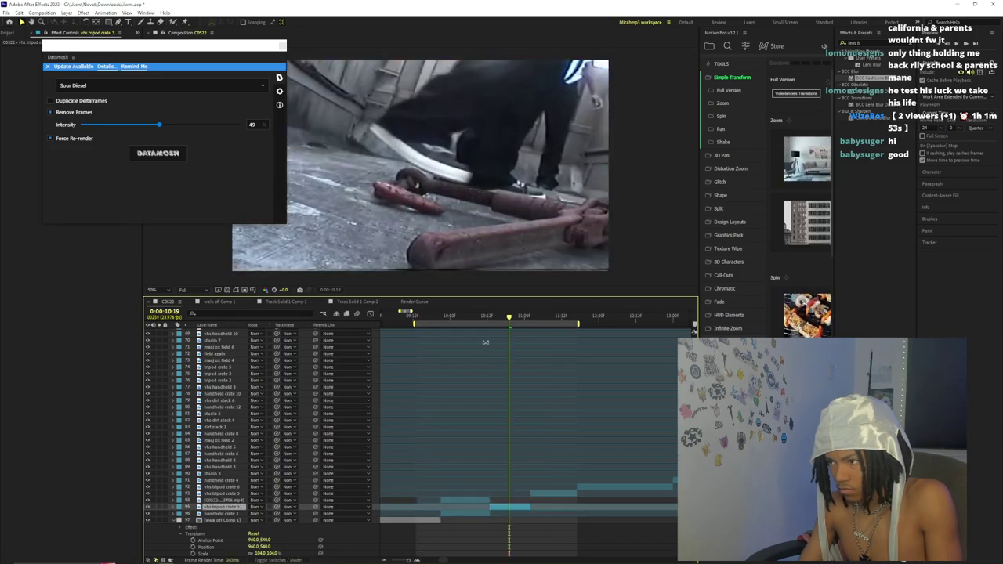
{"action": "left_click_drag", "start_coordinate": [496, 321], "coordinate": [477, 321]}
{"action": "key", "text": "space"}
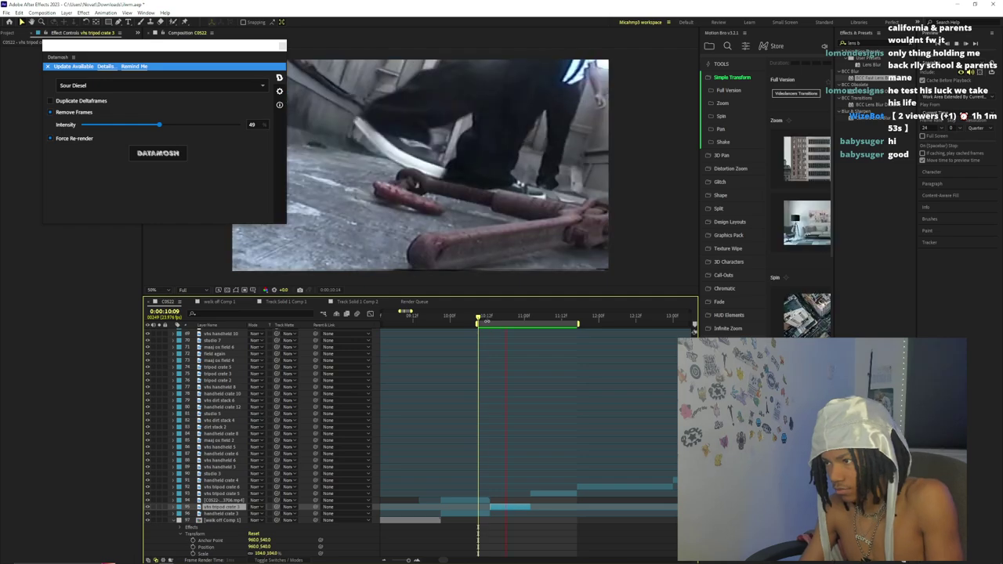
{"action": "left_click_drag", "start_coordinate": [482, 320], "coordinate": [474, 319]}
{"action": "key", "text": "space"}
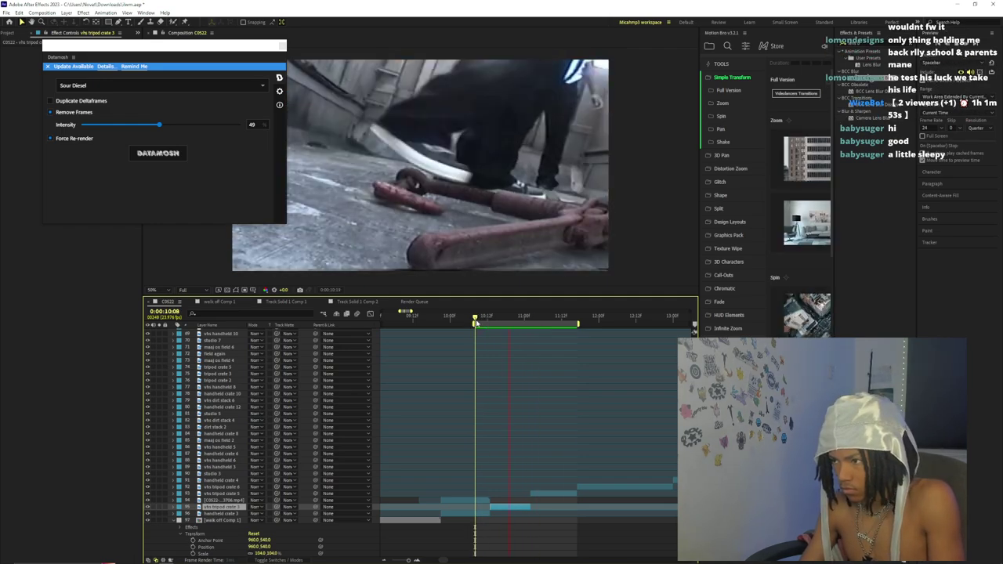
{"action": "key", "text": "space"}
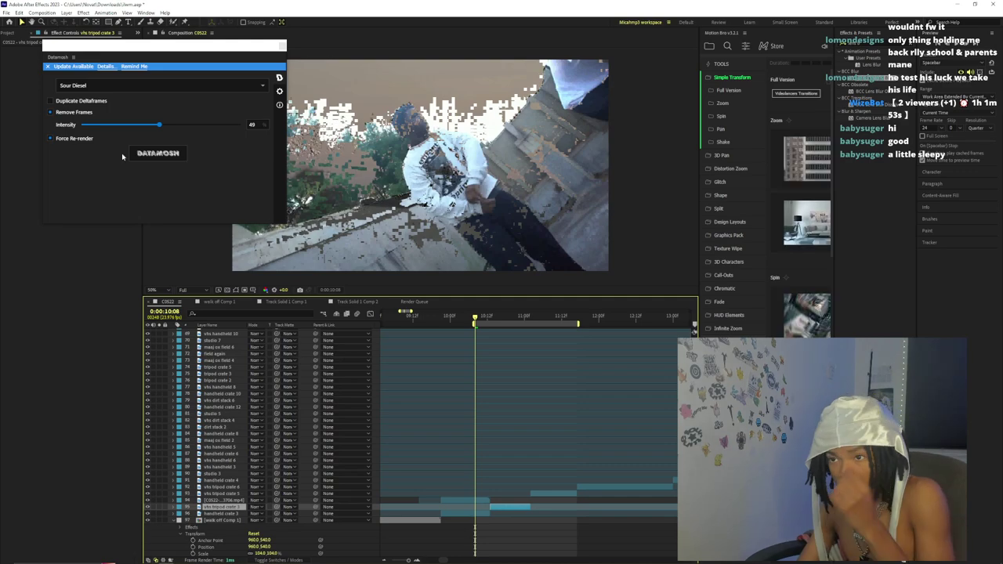
{"action": "left_click_drag", "start_coordinate": [579, 325], "coordinate": [533, 328]}
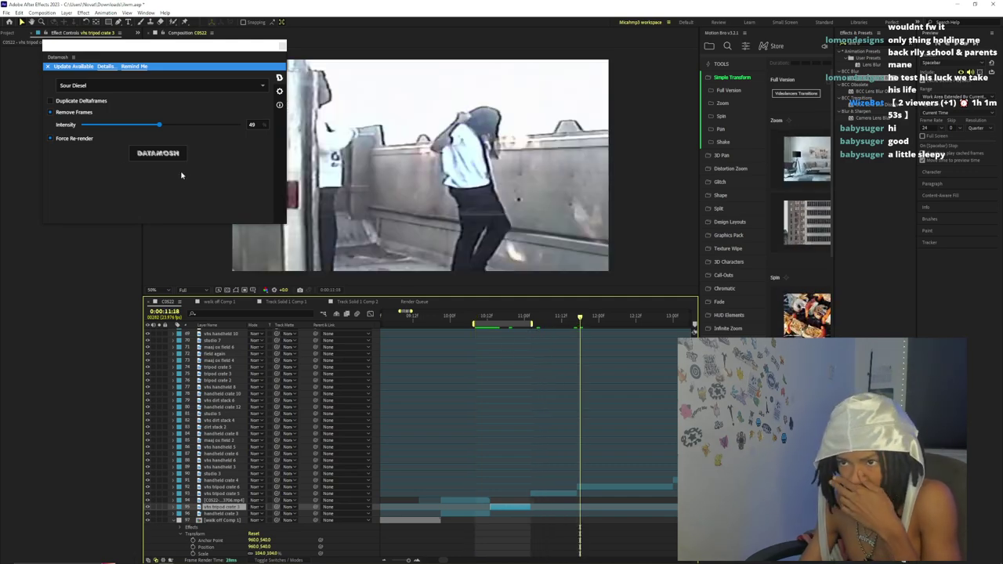
{"action": "left_click", "coordinate": [160, 152]}
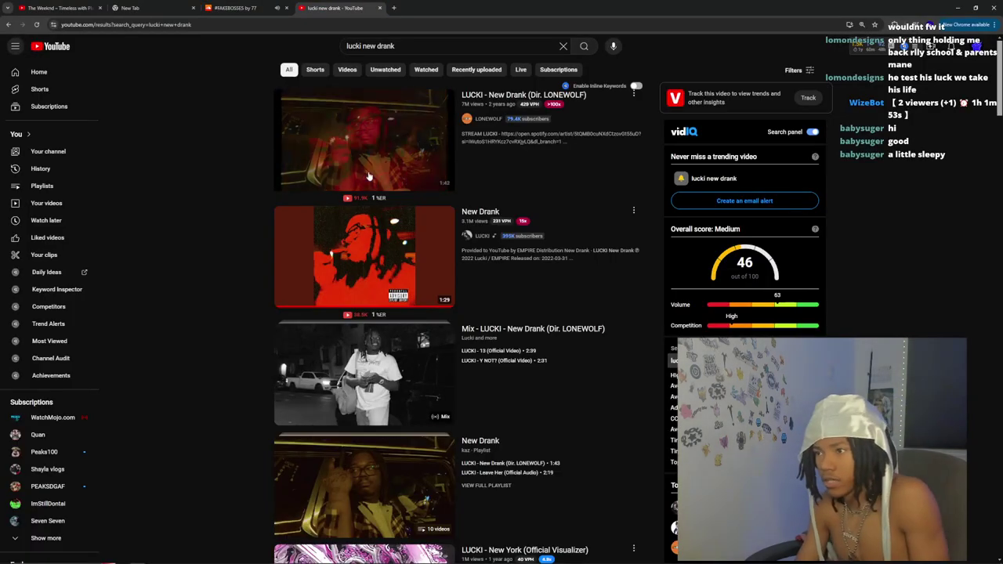
- Watch the opening of the LUCKI - New Drank video on YouTube as reference, and return to After Effects
{"action": "left_click", "coordinate": [368, 134]}
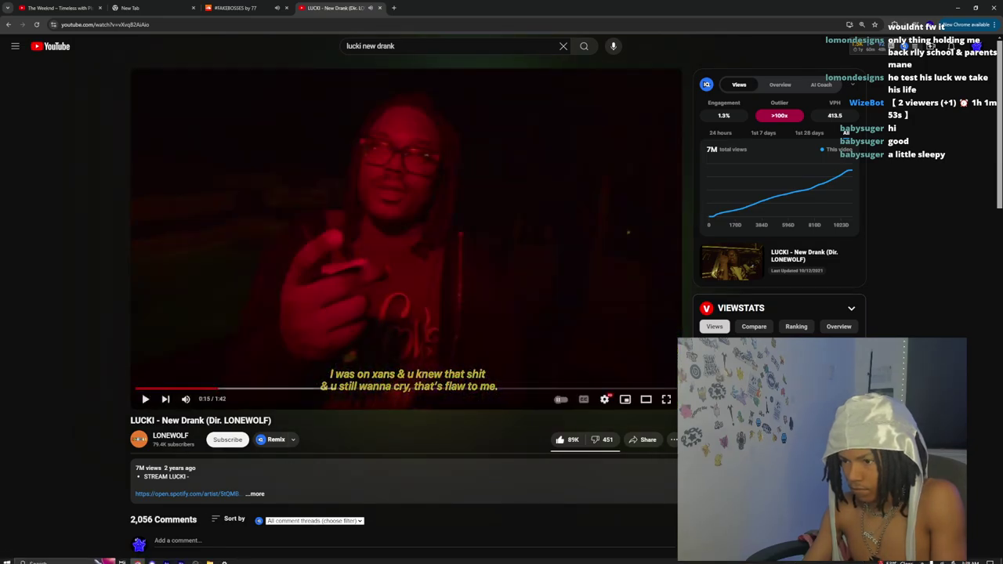
{"action": "key", "text": "alt+Tab"}
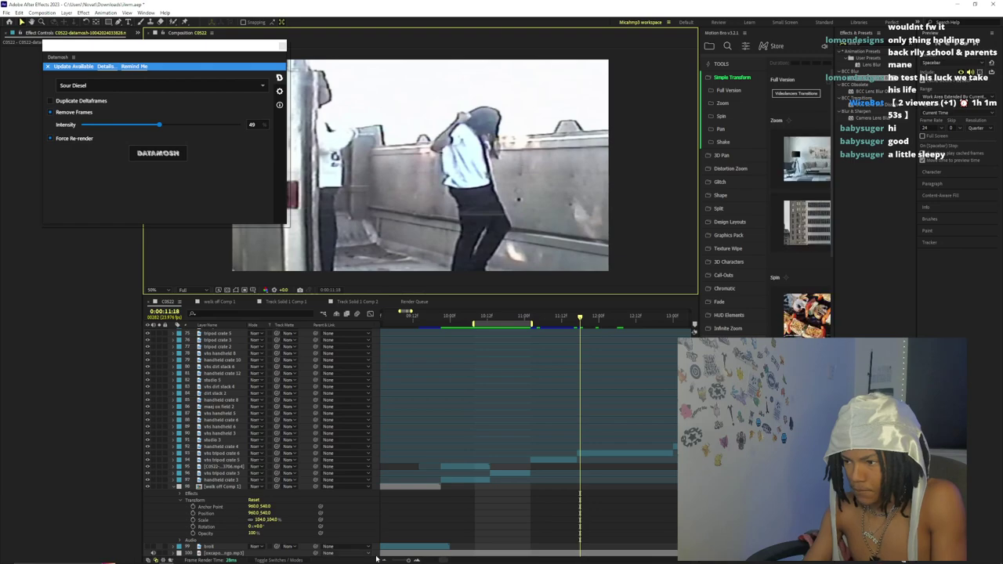
- Try splitting the first datamosh render at 0:00:10:07, shortly before the cut to vhs tripod crate 3
{"action": "left_click_drag", "start_coordinate": [408, 560], "coordinate": [408, 561]}
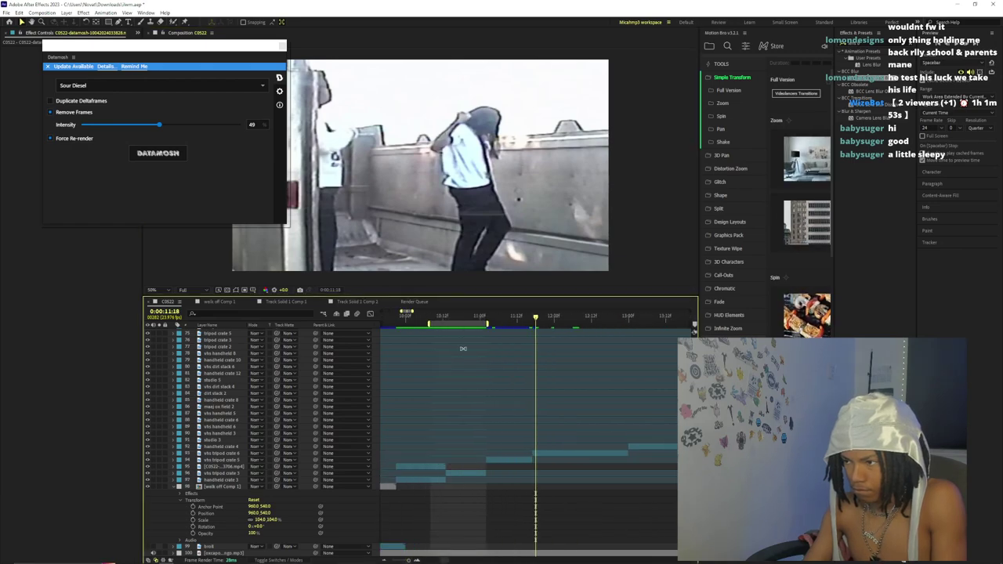
{"action": "mouse_move", "coordinate": [436, 320]}
{"action": "left_mouse_down"}
{"action": "mouse_move", "coordinate": [394, 321]}
{"action": "mouse_move", "coordinate": [427, 323]}
{"action": "left_mouse_up"}
{"action": "left_click", "coordinate": [441, 469]}
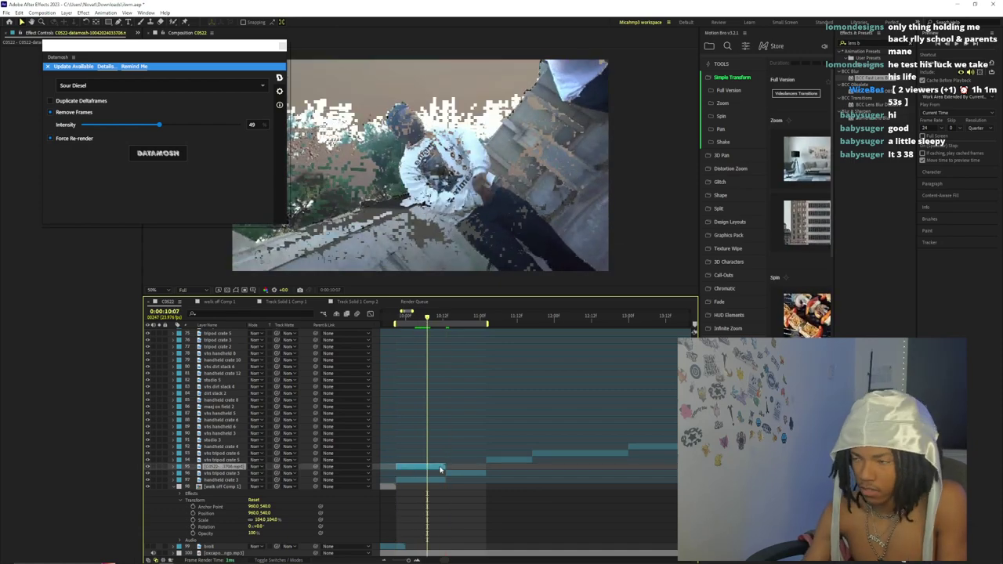
{"action": "key", "text": "ctrl+shift+d"}
{"action": "key", "text": "ctrl+z"}
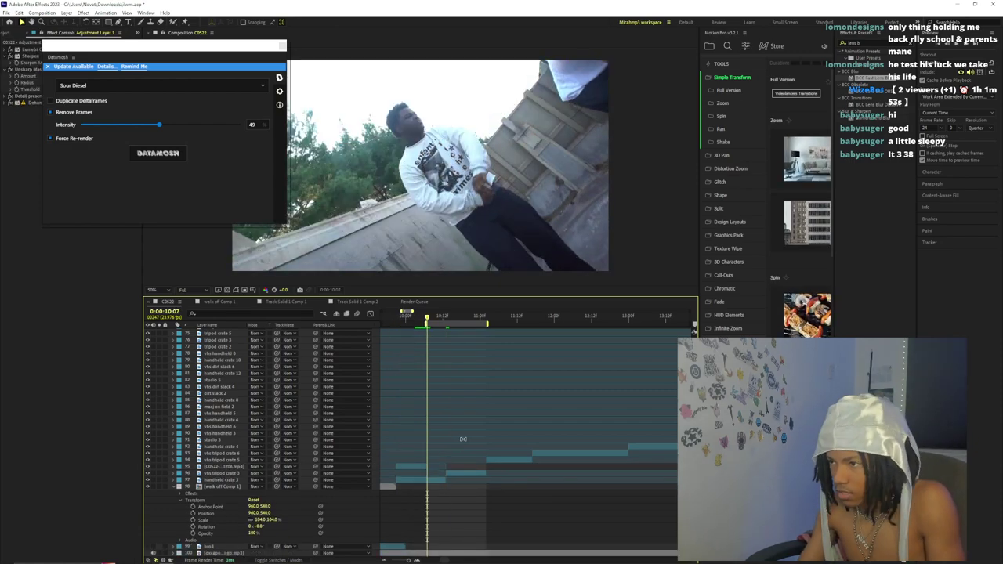
- Try splitting handheld crate 3 at 0:00:10:07 and stacking the split-off piece above the datamosh render, and remove that piece
{"action": "left_click", "coordinate": [438, 479]}
{"action": "key", "text": "ctrl+shift+d"}
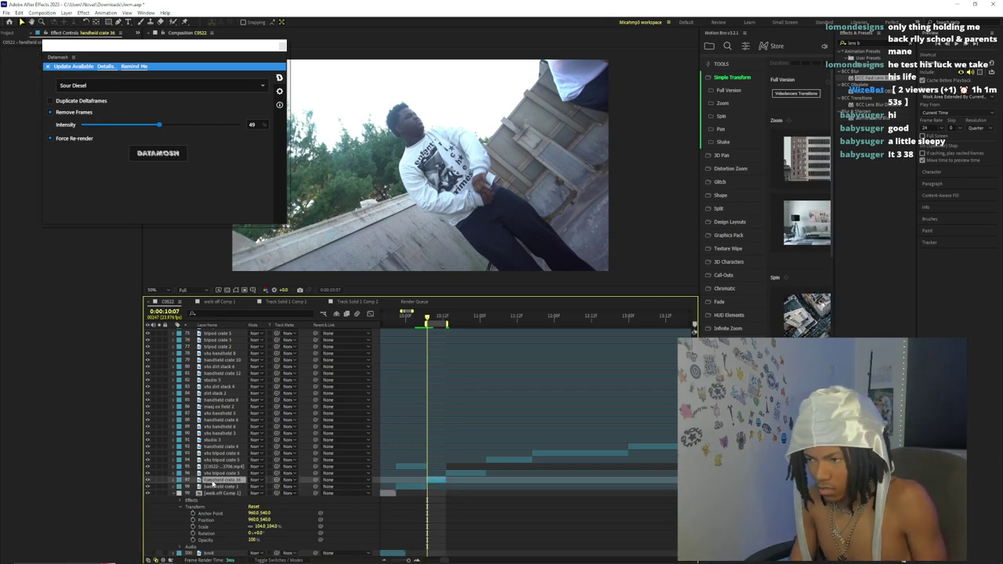
{"action": "mouse_move", "coordinate": [213, 481]}
{"action": "left_mouse_down"}
{"action": "mouse_move", "coordinate": [222, 466]}
{"action": "mouse_move", "coordinate": [222, 484]}
{"action": "left_mouse_up"}
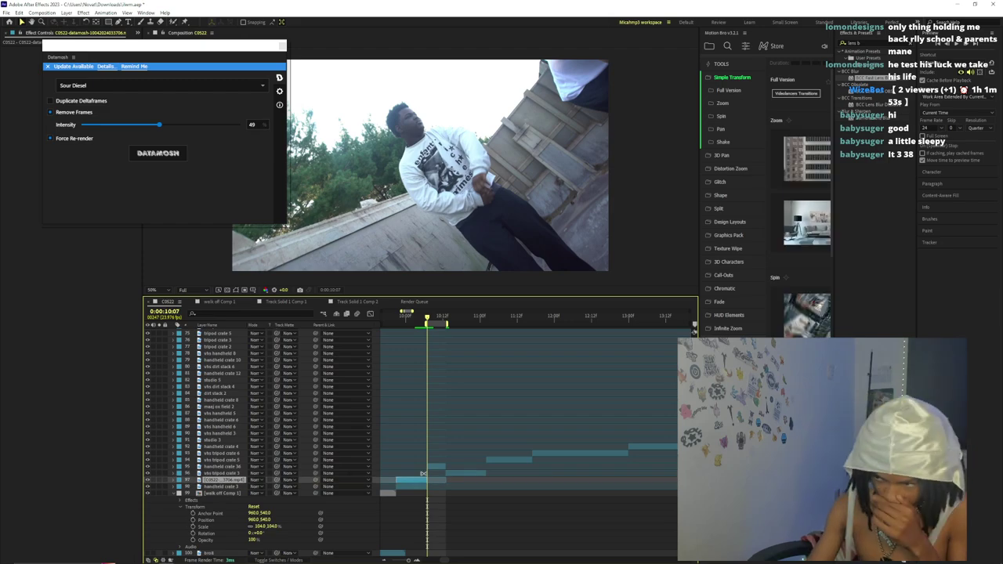
{"action": "left_click", "coordinate": [379, 468]}
{"action": "key", "text": "ctrl+bracketleft"}
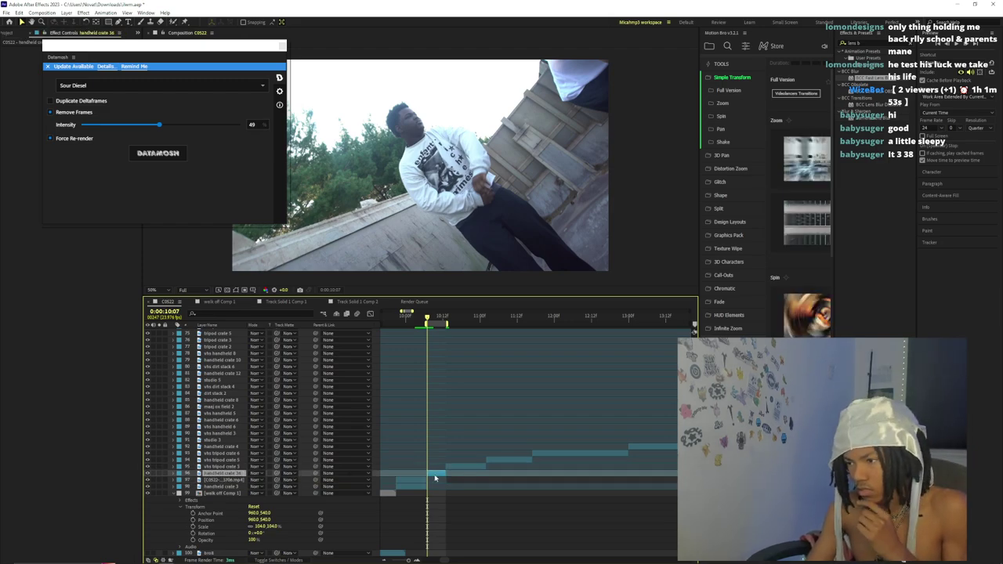
{"action": "key", "text": "Delete"}
{"action": "left_click_drag", "start_coordinate": [428, 473], "coordinate": [453, 470]}
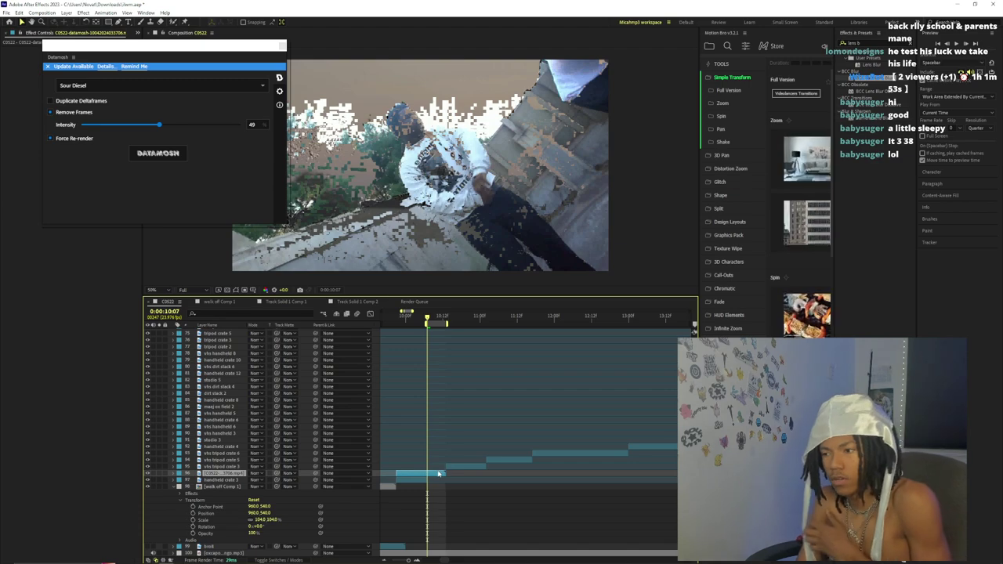
- Split the first datamosh render into two layers at 0:00:10:07
{"action": "right_click", "coordinate": [438, 473]}
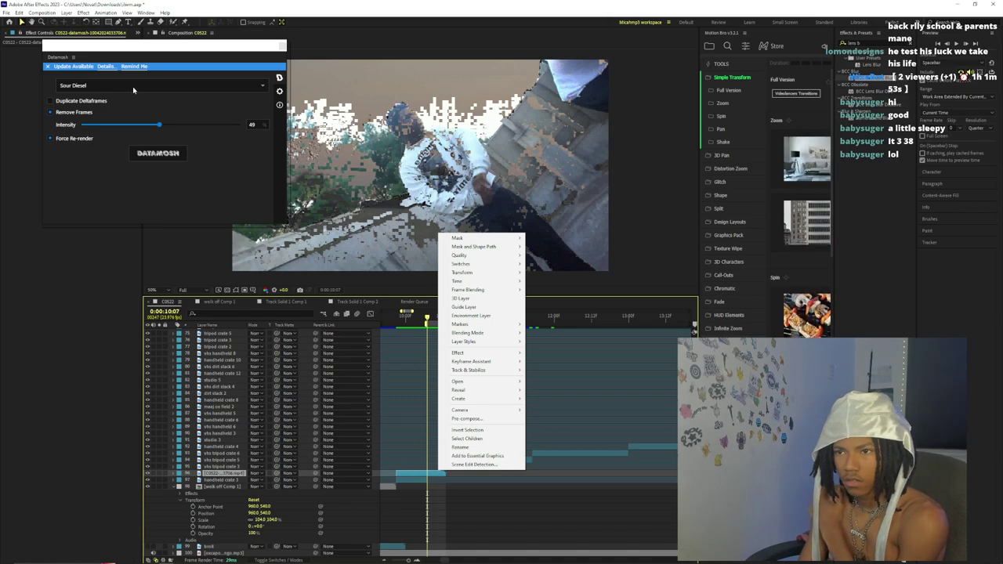
{"action": "left_click", "coordinate": [133, 91]}
{"action": "left_click", "coordinate": [435, 476]}
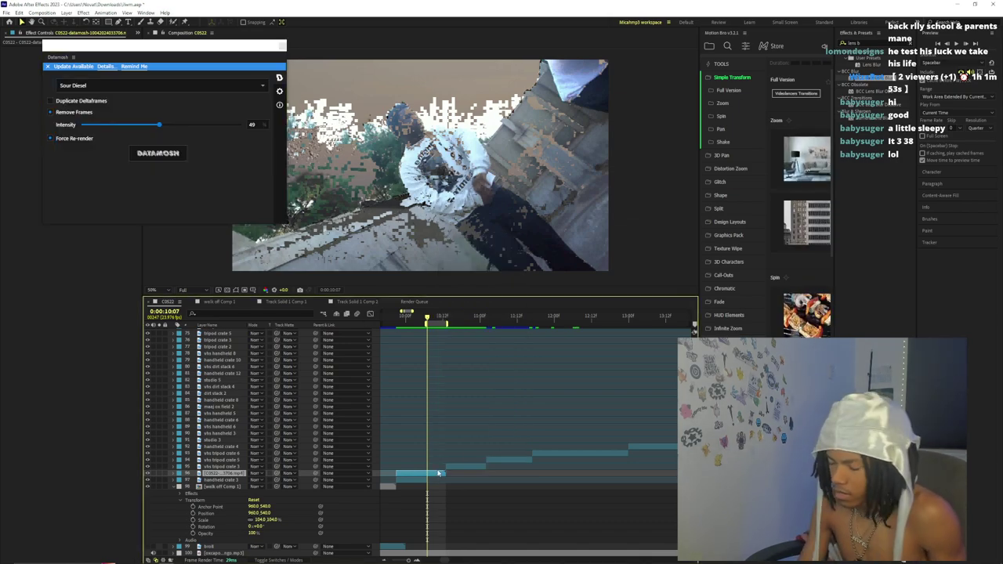
{"action": "left_click", "coordinate": [438, 472]}
{"action": "left_click", "coordinate": [436, 477]}
{"action": "left_click", "coordinate": [440, 473]}
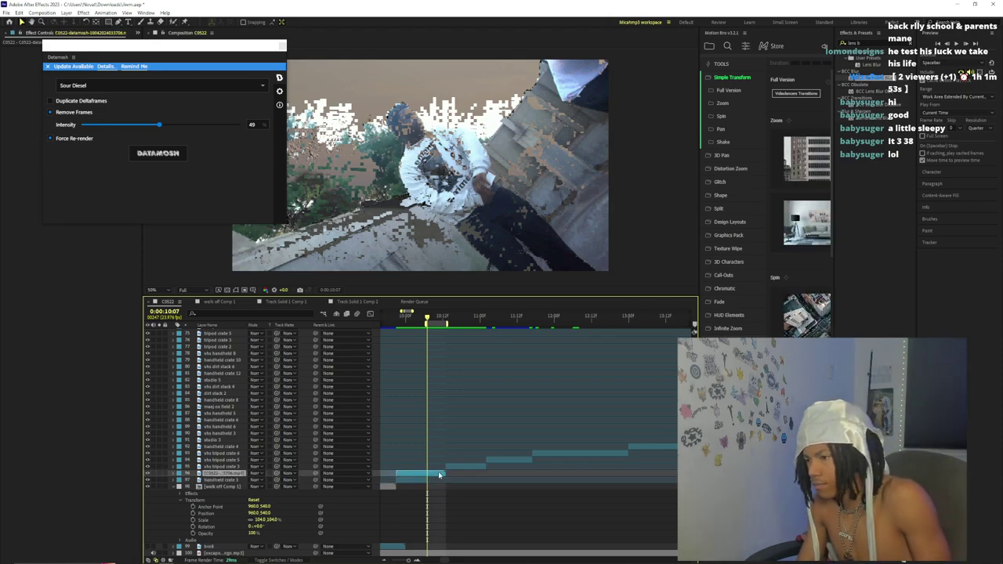
{"action": "key", "text": "ctrl+shift+d"}
- Apply the Tritone effect to the later piece of the split datamosh render and try out its Blend With Original amount
{"action": "left_click_drag", "start_coordinate": [876, 43], "coordinate": [775, 45]}
{"action": "type", "text": "tritone"}
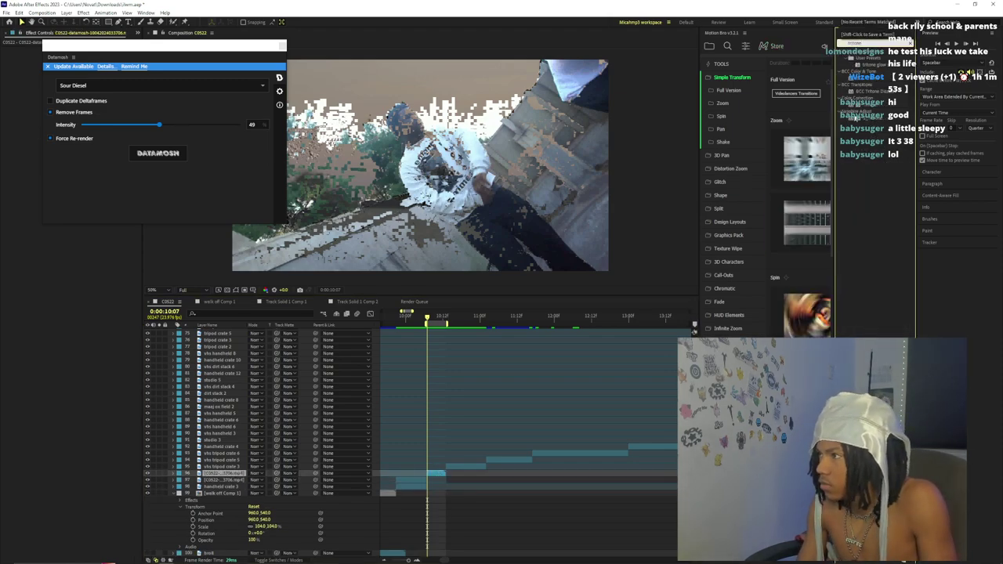
{"action": "double_click", "coordinate": [868, 105]}
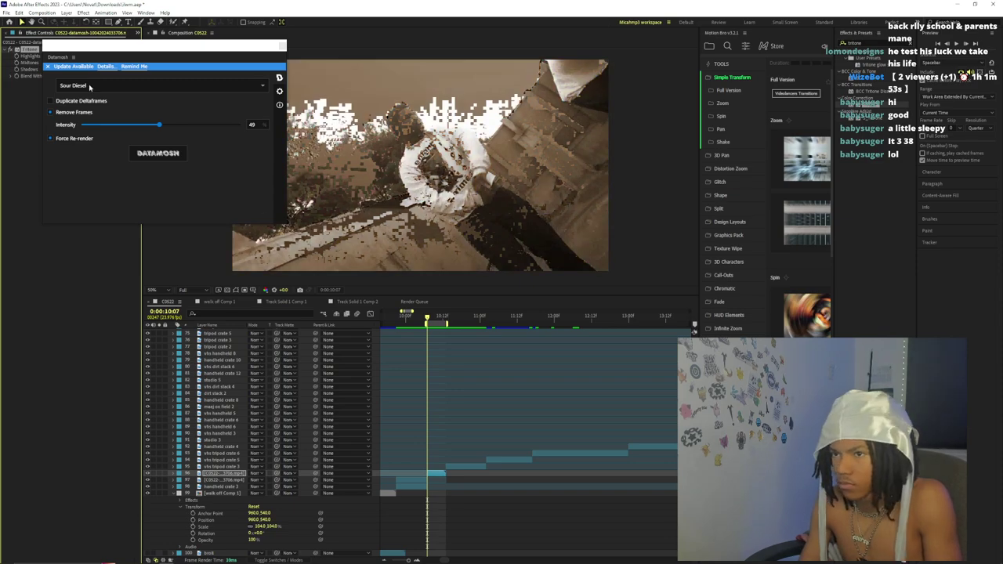
{"action": "left_click_drag", "start_coordinate": [96, 53], "coordinate": [189, 61]}
{"action": "left_click_drag", "start_coordinate": [81, 75], "coordinate": [103, 76]}
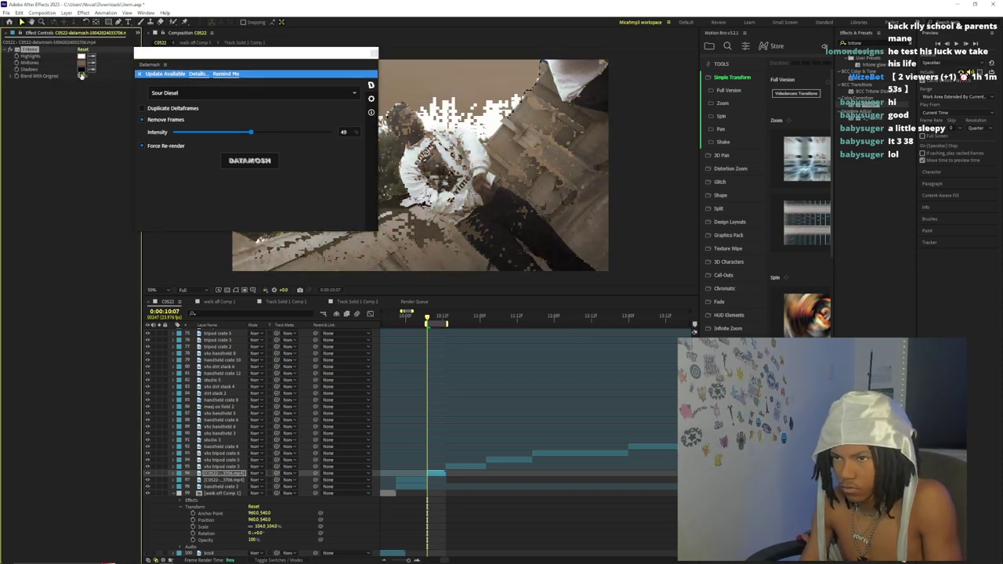
- Set the Tritone midtones to bright orange, keep the shadows black, and move the Datamosh window out of the way
{"action": "left_click", "coordinate": [83, 64]}
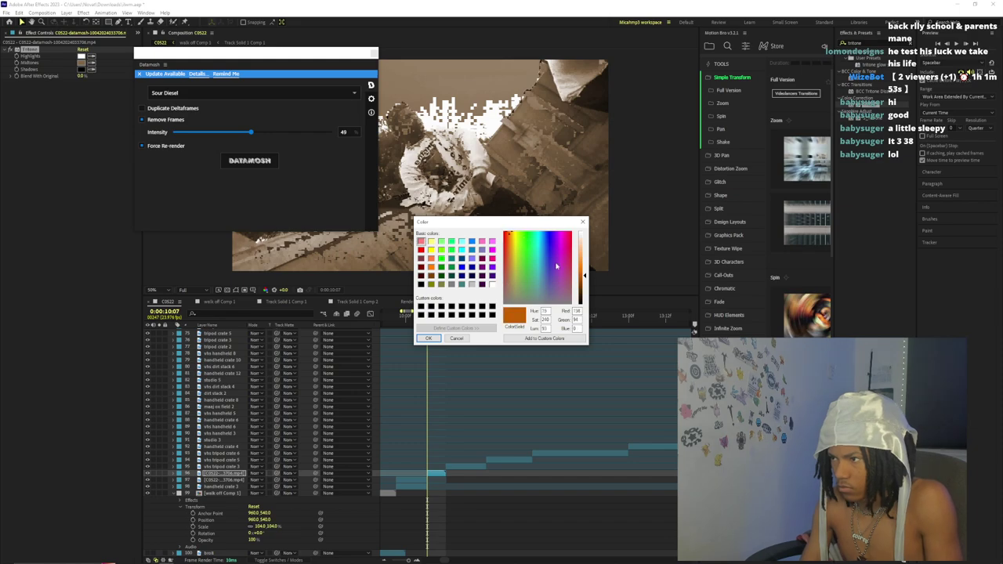
{"action": "left_click", "coordinate": [436, 337]}
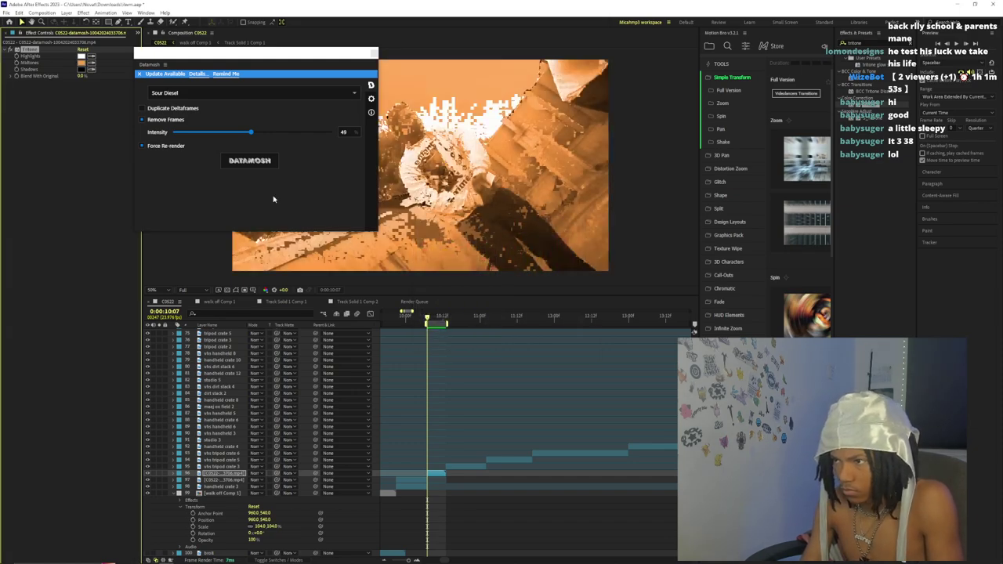
{"action": "left_click", "coordinate": [84, 56]}
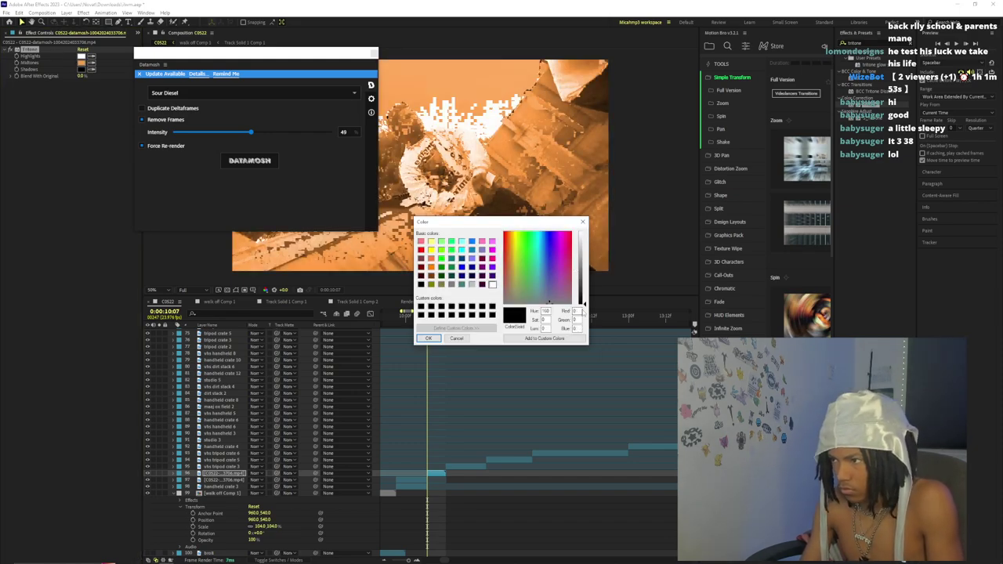
{"action": "left_click", "coordinate": [428, 337]}
{"action": "left_click_drag", "start_coordinate": [196, 66], "coordinate": [133, 189]}
- Switch to YouTube, replay the New Drank reference from about 0:14, and pause on the color-treated shot at 0:15
{"action": "left_click", "coordinate": [137, 557]}
{"action": "left_click", "coordinate": [200, 388]}
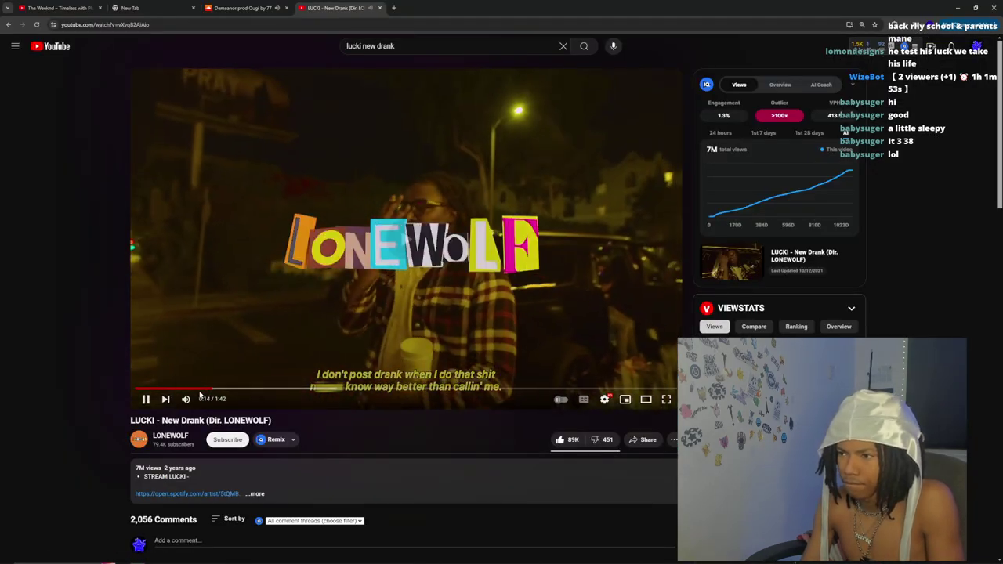
{"action": "key", "text": "space"}
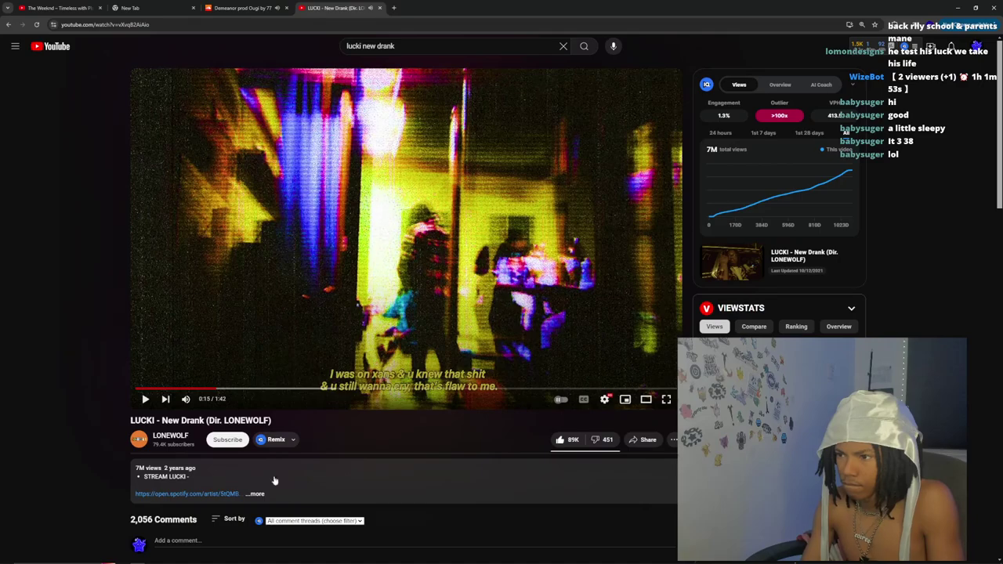
- Return to After Effects and delete the Tritone effect from the later datamosh piece
{"action": "left_click", "coordinate": [166, 557]}
{"action": "left_click", "coordinate": [56, 71]}
{"action": "key", "text": "Delete"}
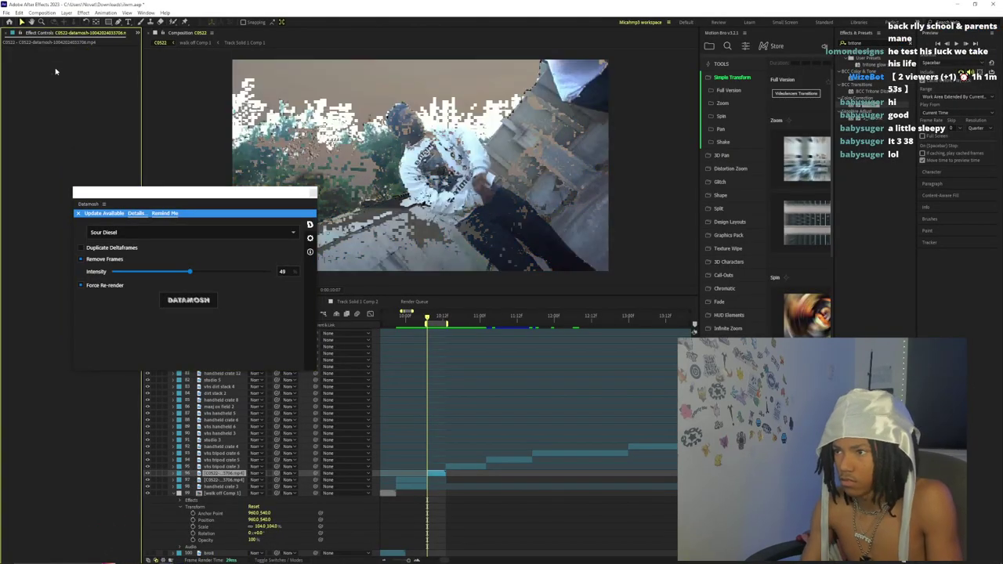
- Apply the Curves effect to the later datamosh piece, shape a contrasty S-curve on RGB, and close the Datamosh window
{"action": "left_click", "coordinate": [882, 43]}
{"action": "type", "text": "curves"}
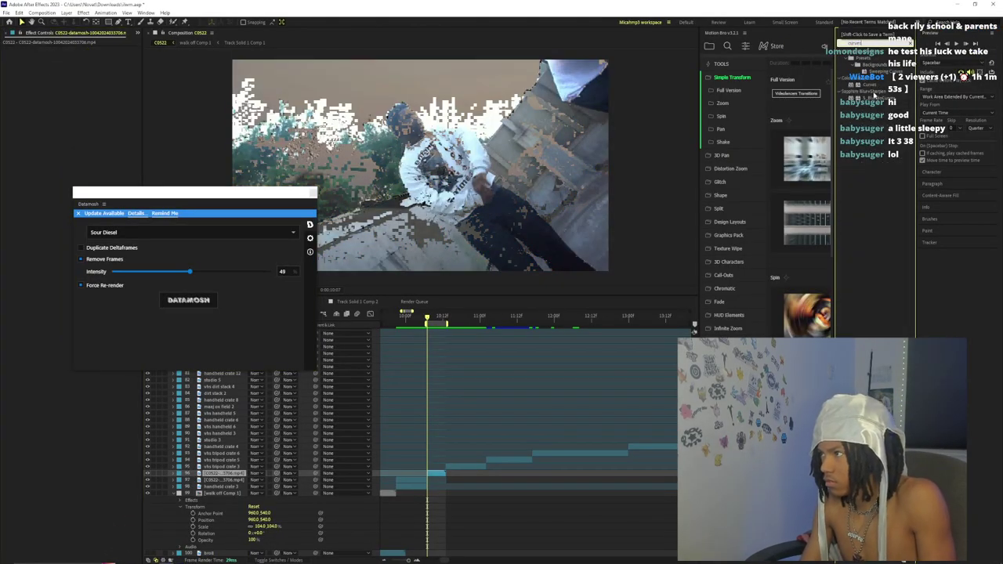
{"action": "double_click", "coordinate": [869, 84]}
{"action": "left_click_drag", "start_coordinate": [86, 130], "coordinate": [82, 97]}
{"action": "left_click_drag", "start_coordinate": [57, 167], "coordinate": [43, 166]}
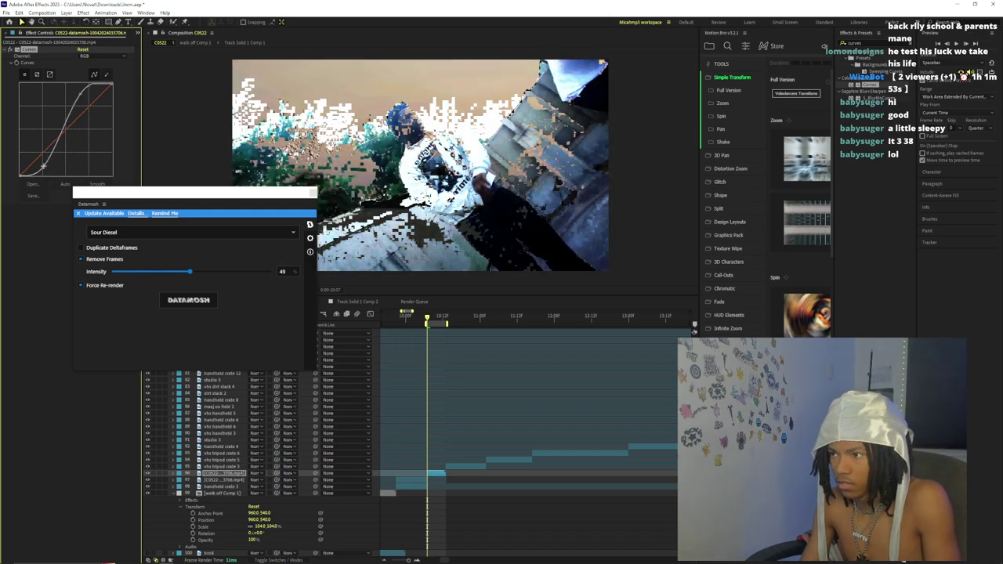
{"action": "left_click", "coordinate": [313, 192]}
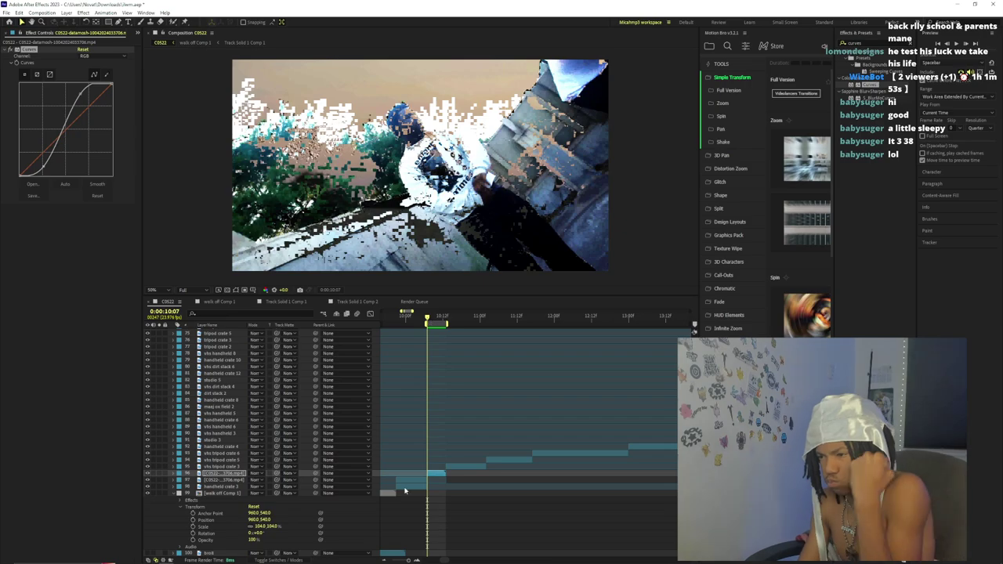
- Keyframe the opacity of the vhs tripod crate 3 clip to fade in from near zero at 0:00:10:07 to 100% at 0:00:10:13
{"action": "left_click", "coordinate": [411, 558]}
{"action": "left_click_drag", "start_coordinate": [574, 316], "coordinate": [392, 381]}
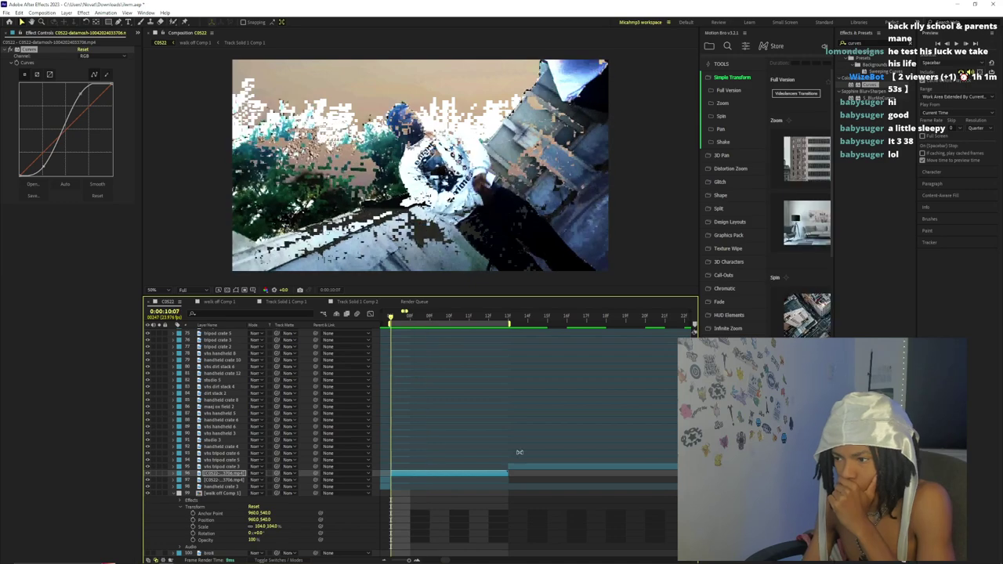
{"action": "left_click", "coordinate": [176, 467]}
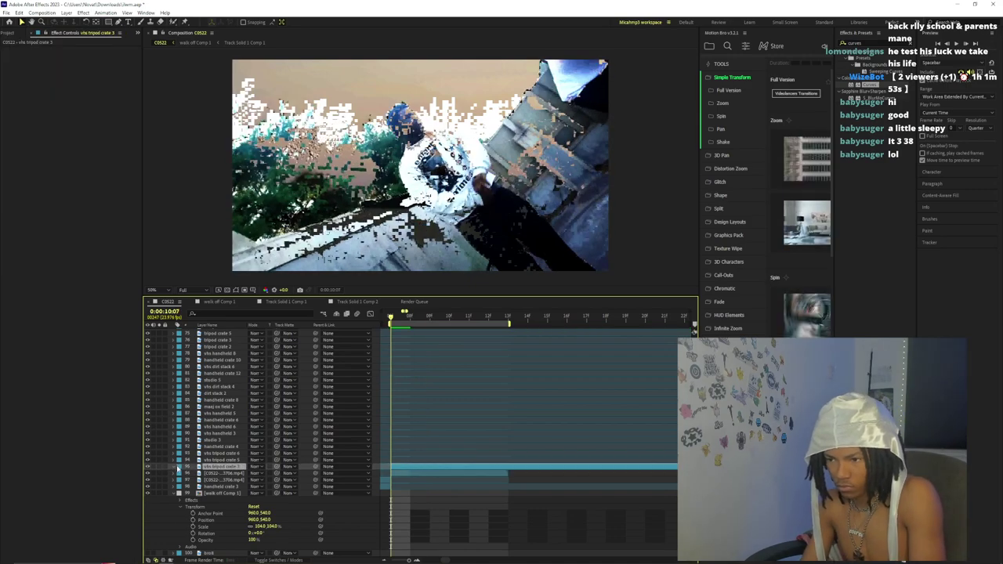
{"action": "left_click", "coordinate": [173, 467]}
{"action": "left_click", "coordinate": [180, 474]}
{"action": "left_click", "coordinate": [193, 507]}
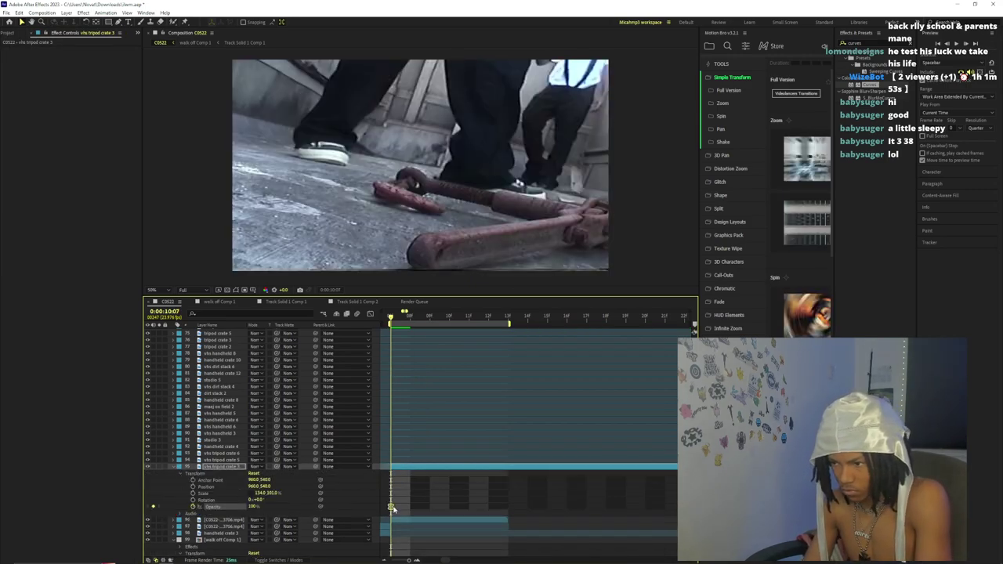
{"action": "left_click_drag", "start_coordinate": [250, 506], "coordinate": [211, 509]}
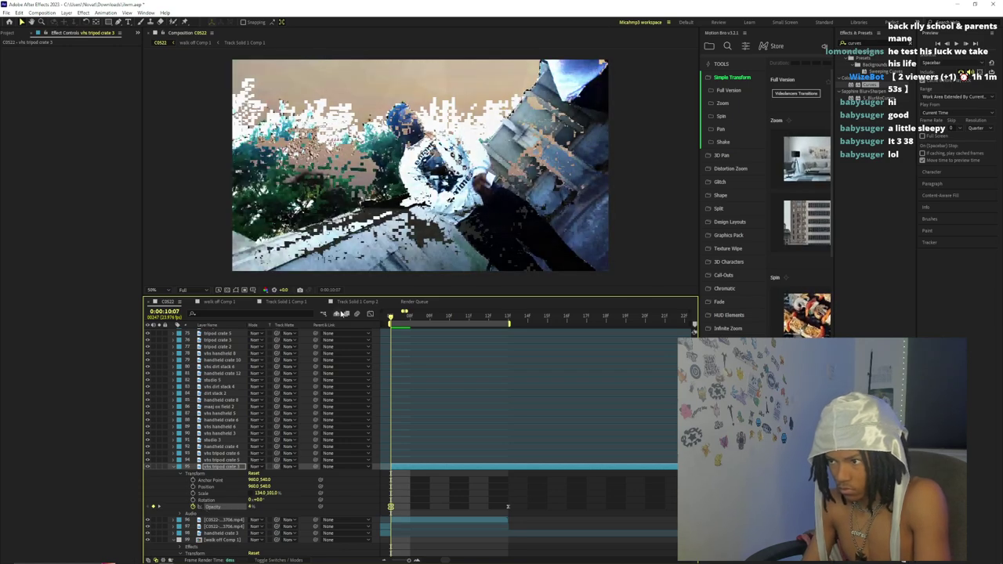
{"action": "mouse_move", "coordinate": [401, 321]}
{"action": "left_mouse_down"}
{"action": "mouse_move", "coordinate": [509, 329]}
{"action": "mouse_move", "coordinate": [396, 333]}
{"action": "left_mouse_up"}
{"action": "key", "text": "space"}
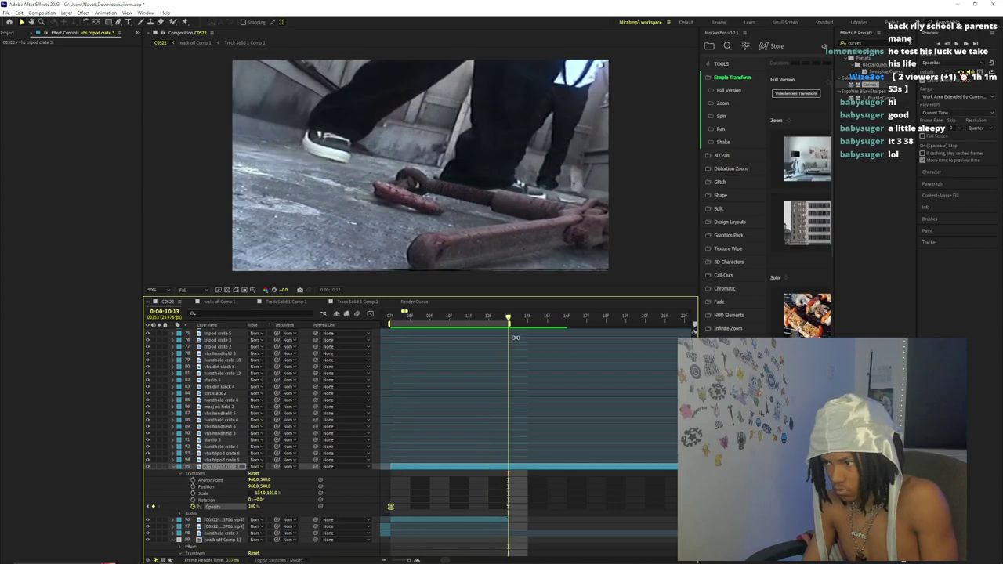
- Split the vhs tripod crate 3 clip at 0:00:10:13 and collapse the properties of its earlier piece
{"action": "key", "text": "ctrl+shift+d"}
{"action": "left_click", "coordinate": [499, 473]}
{"action": "left_click", "coordinate": [174, 474]}
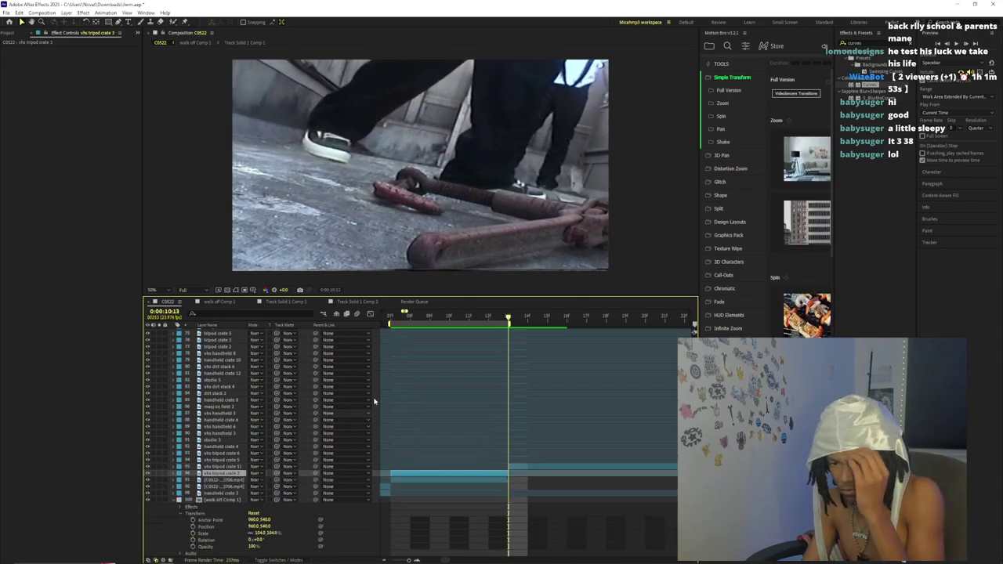
- Try pre-composing the faded tripod crate piece together with the datamosh piece, preview it, and undo the pre-compose
{"action": "left_click", "coordinate": [393, 319]}
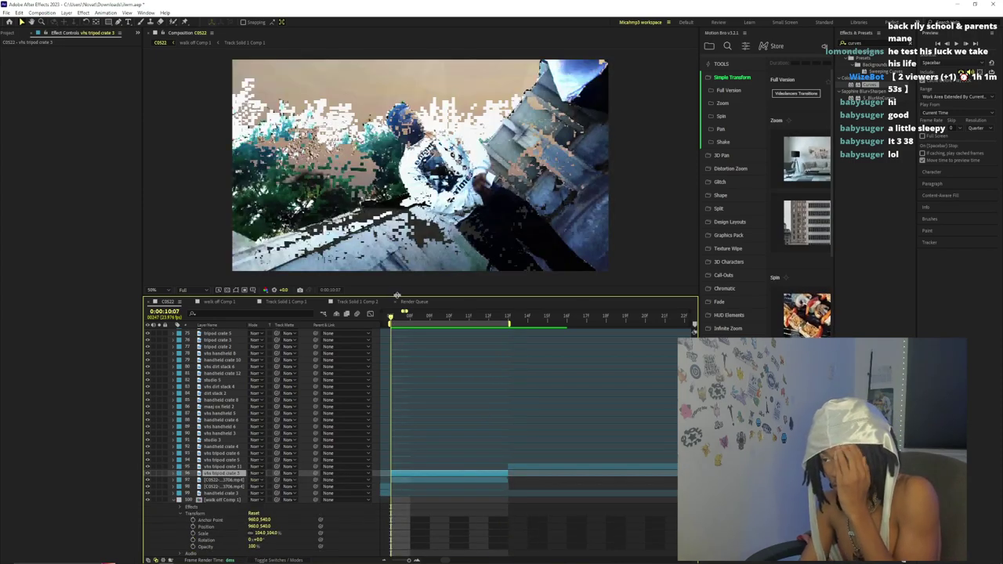
{"action": "right_click", "coordinate": [418, 483]}
{"action": "left_click", "coordinate": [470, 430]}
{"action": "left_click", "coordinate": [332, 318]}
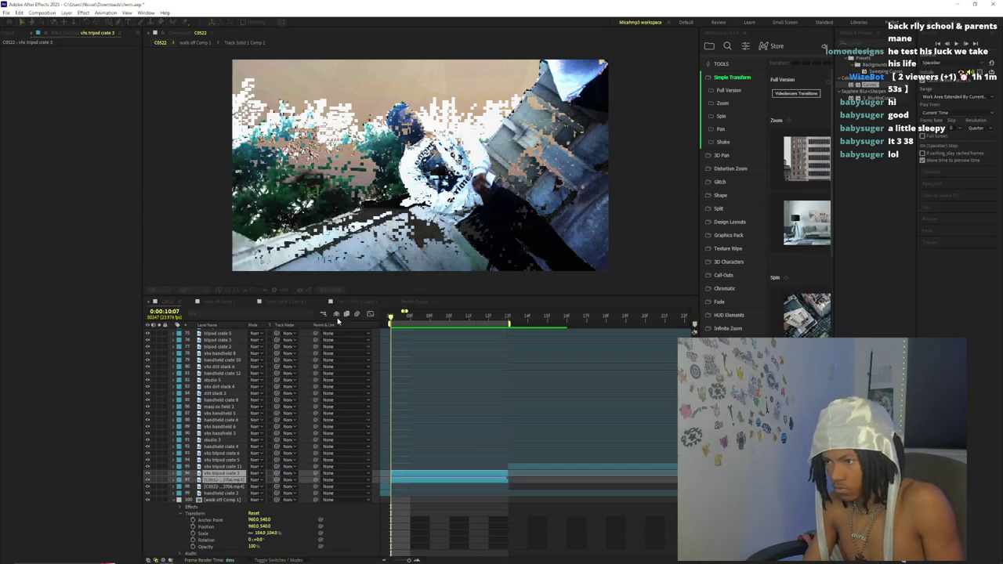
{"action": "left_click_drag", "start_coordinate": [403, 322], "coordinate": [487, 325]}
{"action": "key", "text": "space"}
{"action": "key", "text": "ctrl+z"}
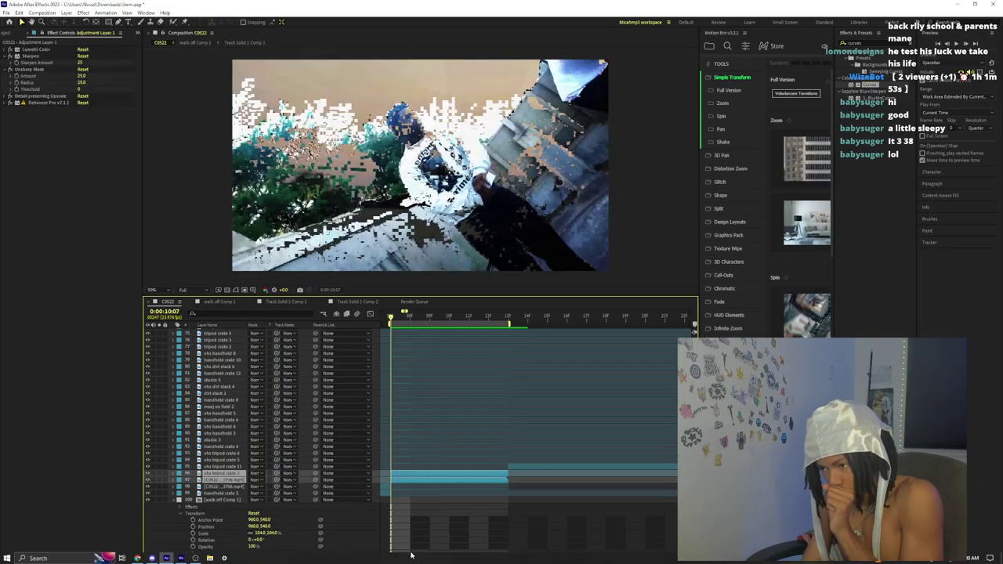
- Move the cut between the two tripod crate pieces and the closing opacity keyframe to 0:00:10:14
{"action": "left_click_drag", "start_coordinate": [509, 466], "coordinate": [543, 473]}
{"action": "left_click", "coordinate": [506, 474]}
{"action": "key", "text": "u"}
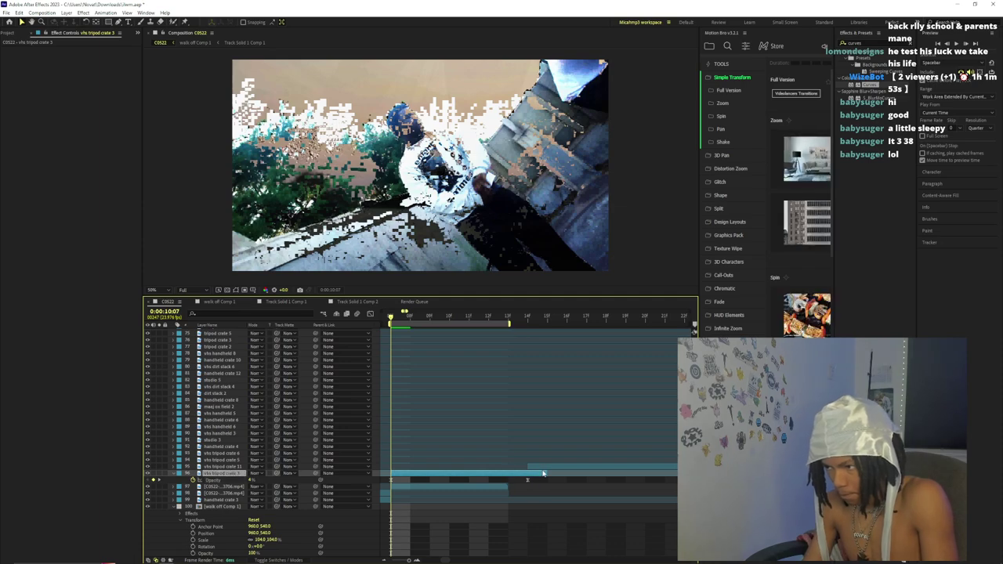
- Split the color-corrected datamosh piece at 0:00:10:12 and repeat its one-frame tail to cover the clip up to 0:00:10:14
{"action": "left_click", "coordinate": [505, 487]}
{"action": "right_click", "coordinate": [504, 487]}
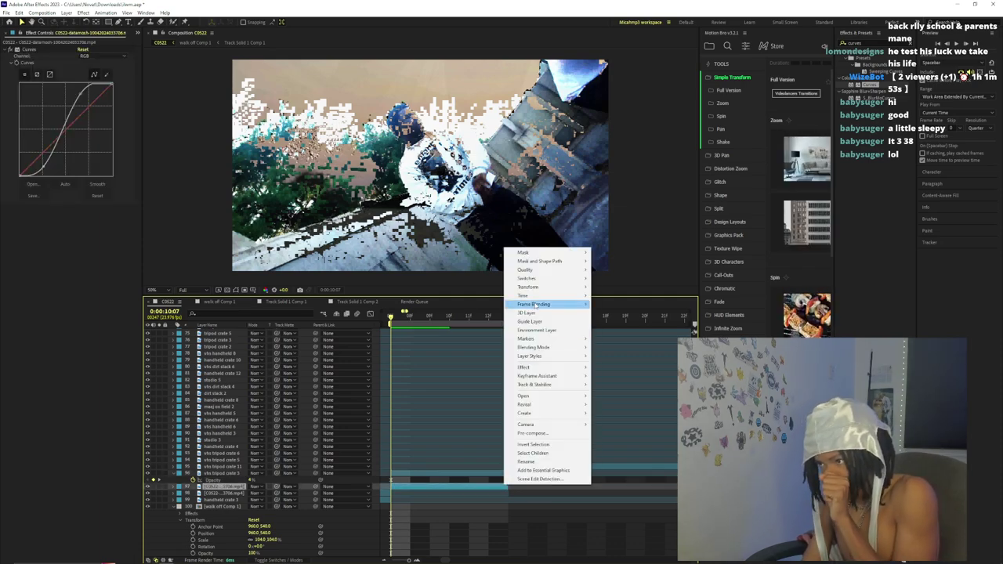
{"action": "left_click", "coordinate": [468, 316]}
{"action": "left_click_drag", "start_coordinate": [459, 319], "coordinate": [487, 387]}
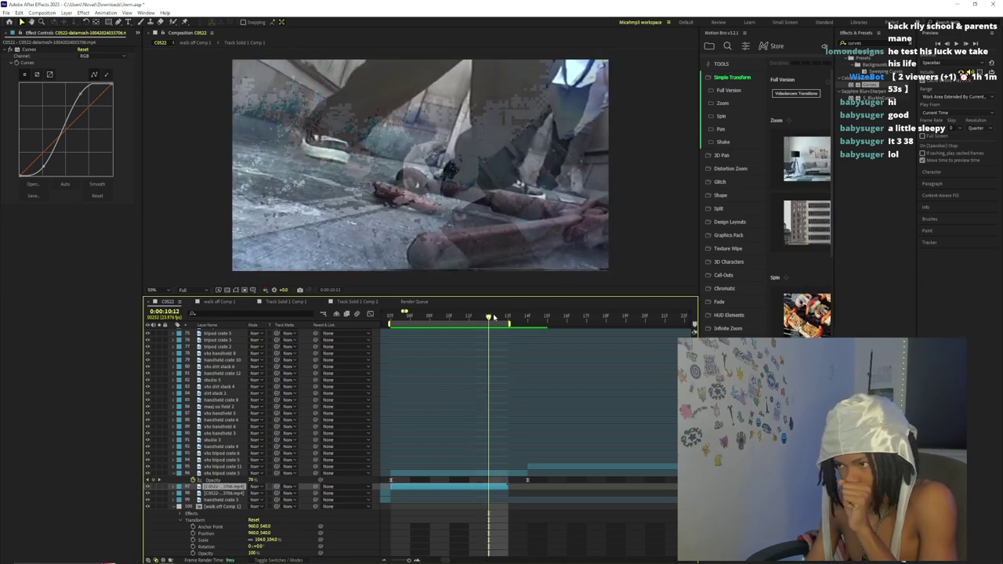
{"action": "mouse_move", "coordinate": [495, 319]}
{"action": "left_mouse_down"}
{"action": "mouse_move", "coordinate": [499, 331]}
{"action": "mouse_move", "coordinate": [488, 331]}
{"action": "left_mouse_up"}
{"action": "right_click", "coordinate": [506, 487]}
{"action": "mouse_move", "coordinate": [548, 298]}
{"action": "left_click", "coordinate": [608, 312]}
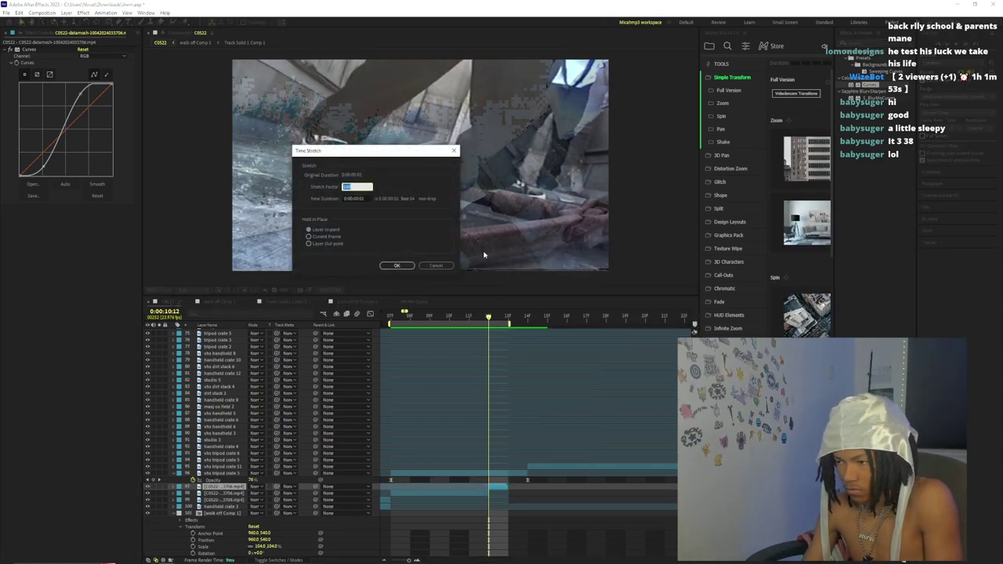
{"action": "left_click", "coordinate": [436, 265]}
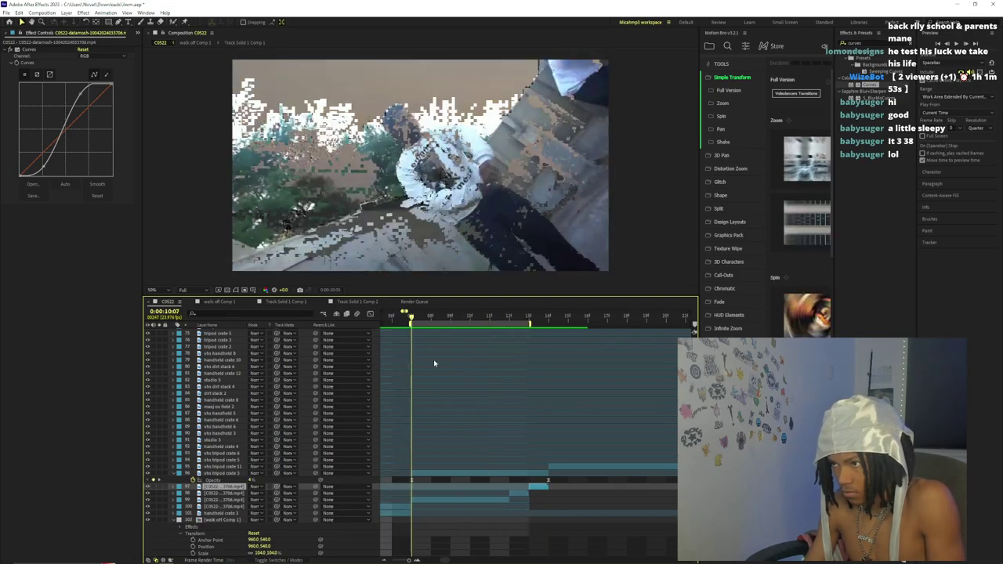
- Pre-compose the faded tripod crate piece and the three datamosh pieces beneath it into Pre-comp 1
{"action": "left_click_drag", "start_coordinate": [526, 398], "coordinate": [413, 423]}
{"action": "left_click", "coordinate": [448, 499], "text": "shift"}
{"action": "left_click", "coordinate": [476, 474], "text": "ctrl"}
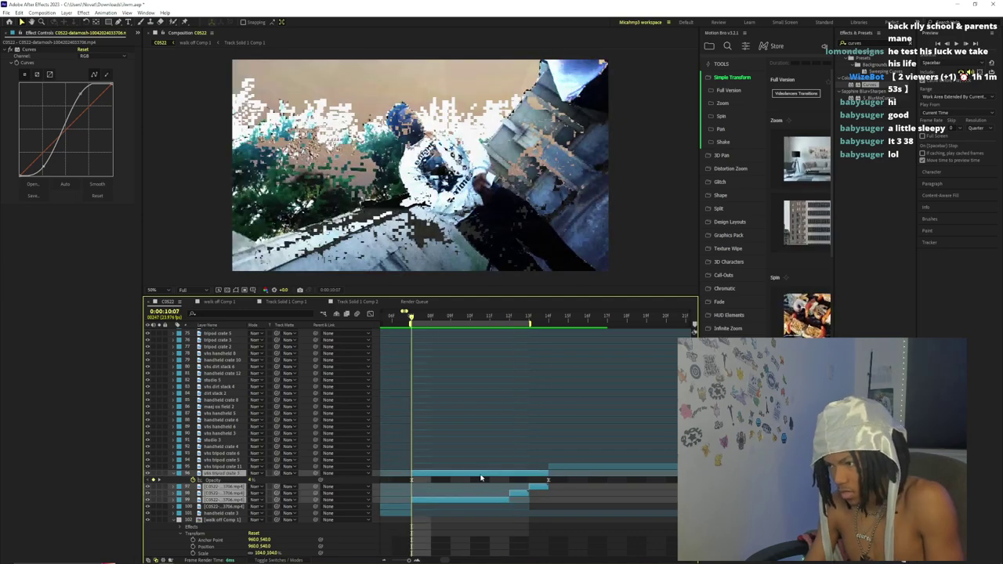
{"action": "right_click", "coordinate": [479, 475]}
{"action": "left_click", "coordinate": [517, 423]}
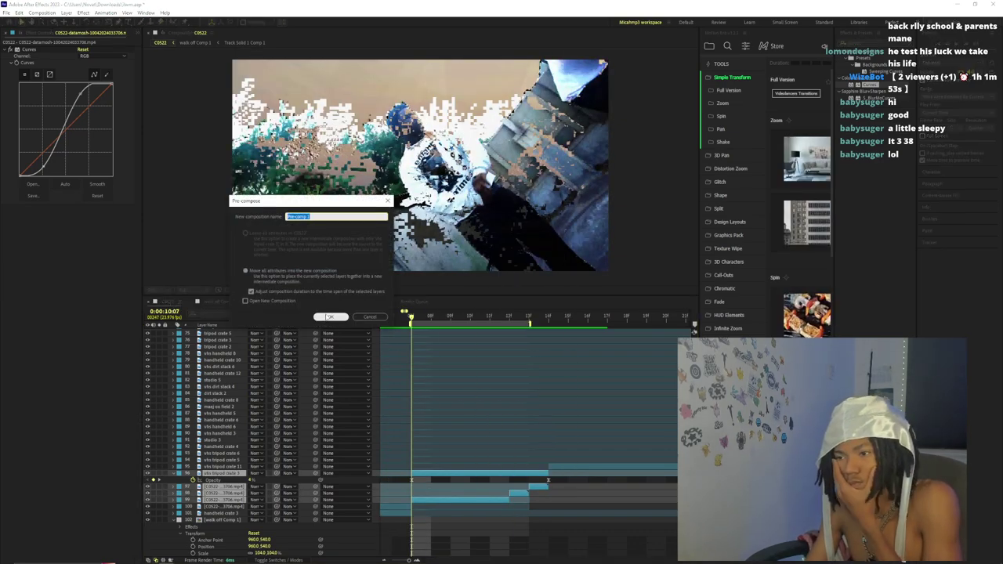
{"action": "left_click", "coordinate": [325, 317]}
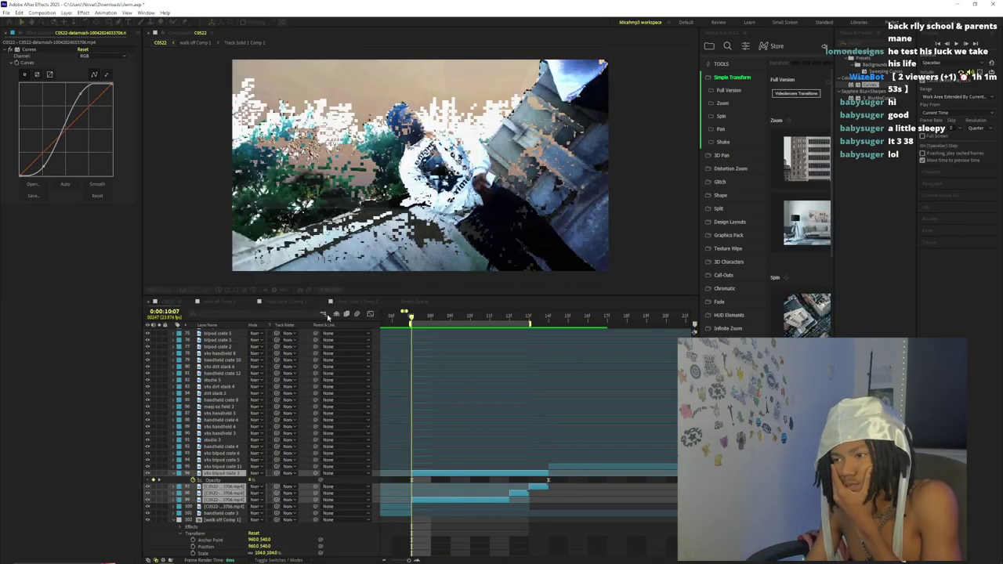
- Time-stretch Pre-comp 1 to a stretch factor of 50 and preview the faster transition
{"action": "right_click", "coordinate": [466, 476]}
{"action": "mouse_move", "coordinate": [517, 284]}
{"action": "left_click", "coordinate": [580, 302]}
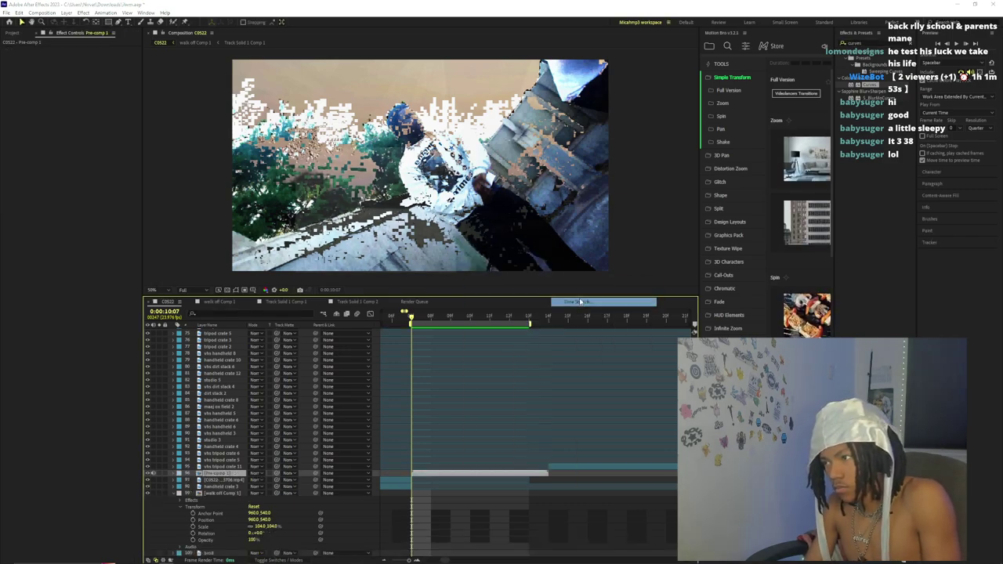
{"action": "type", "text": "50"}
{"action": "key", "text": "Return"}
{"action": "left_click_drag", "start_coordinate": [438, 316], "coordinate": [470, 316]}
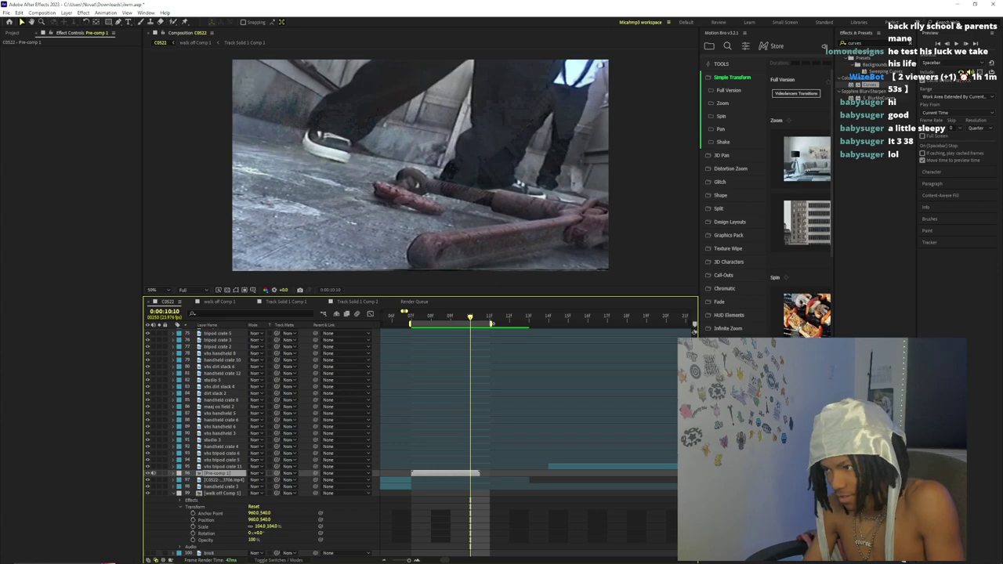
{"action": "key", "text": "space"}
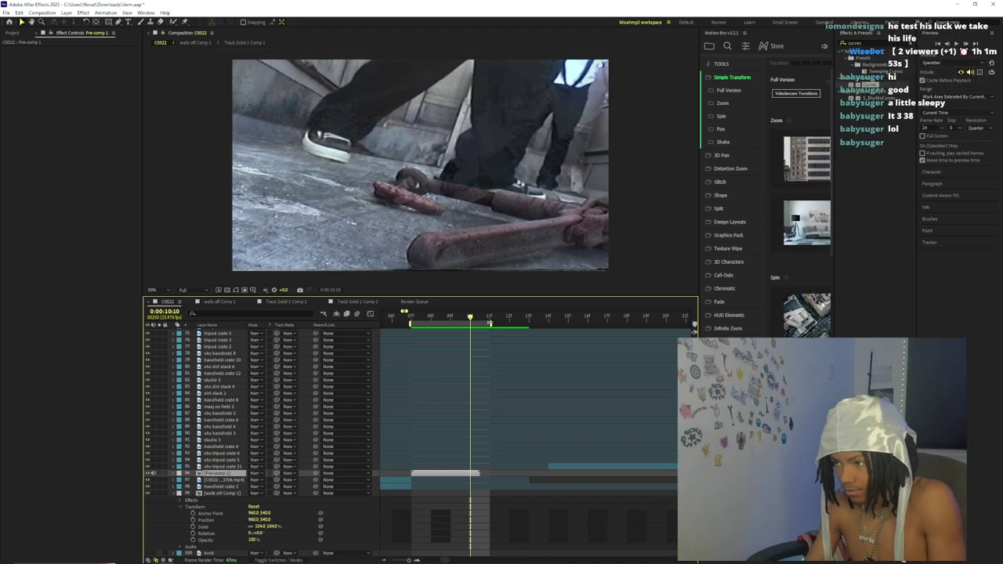
- Limit the work area to 0:00:10:07–0:00:10:10 and queue the C0522 composition for rendering as a JPEG Sequence
{"action": "left_click", "coordinate": [404, 320]}
{"action": "mouse_move", "coordinate": [402, 322]}
{"action": "left_mouse_down"}
{"action": "mouse_move", "coordinate": [393, 322]}
{"action": "mouse_move", "coordinate": [410, 318]}
{"action": "left_mouse_up"}
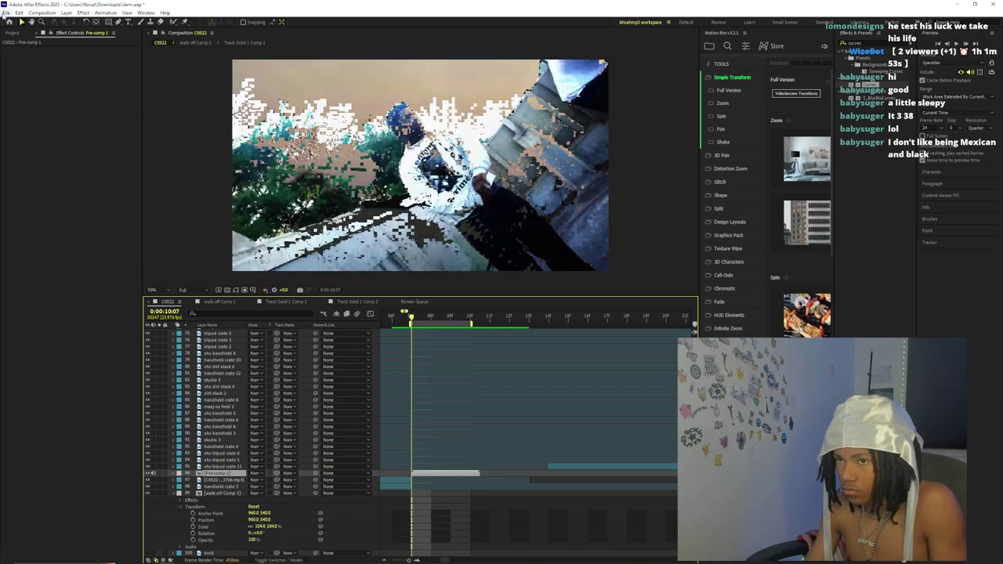
{"action": "left_click", "coordinate": [5, 13]}
{"action": "mouse_move", "coordinate": [42, 132]}
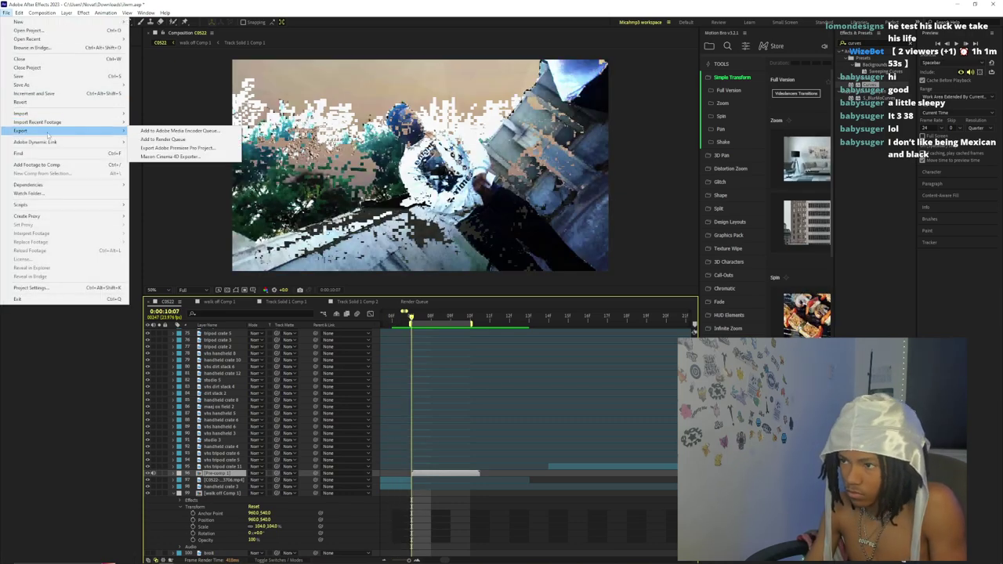
{"action": "left_click", "coordinate": [172, 140]}
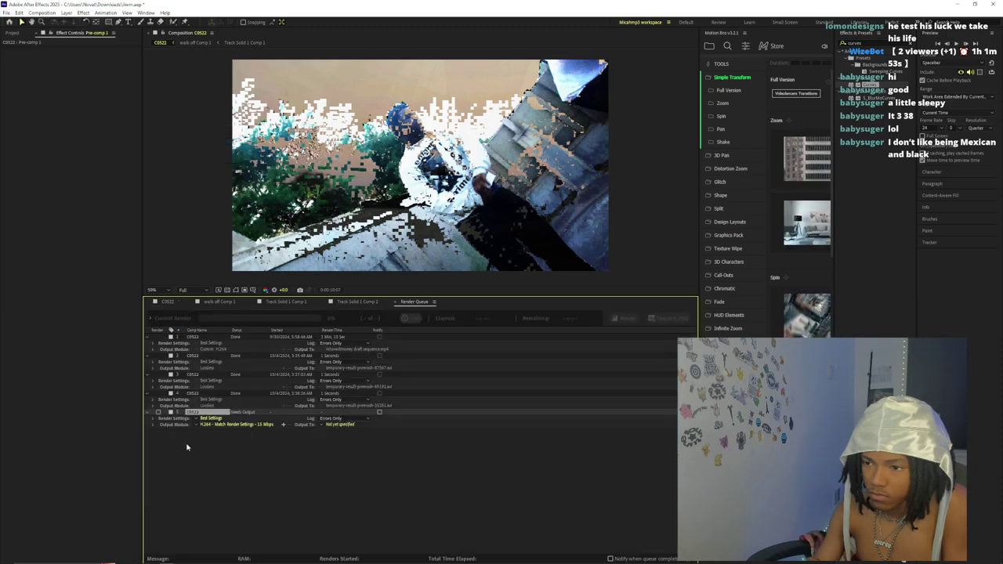
{"action": "left_click", "coordinate": [222, 425]}
{"action": "left_click", "coordinate": [356, 109]}
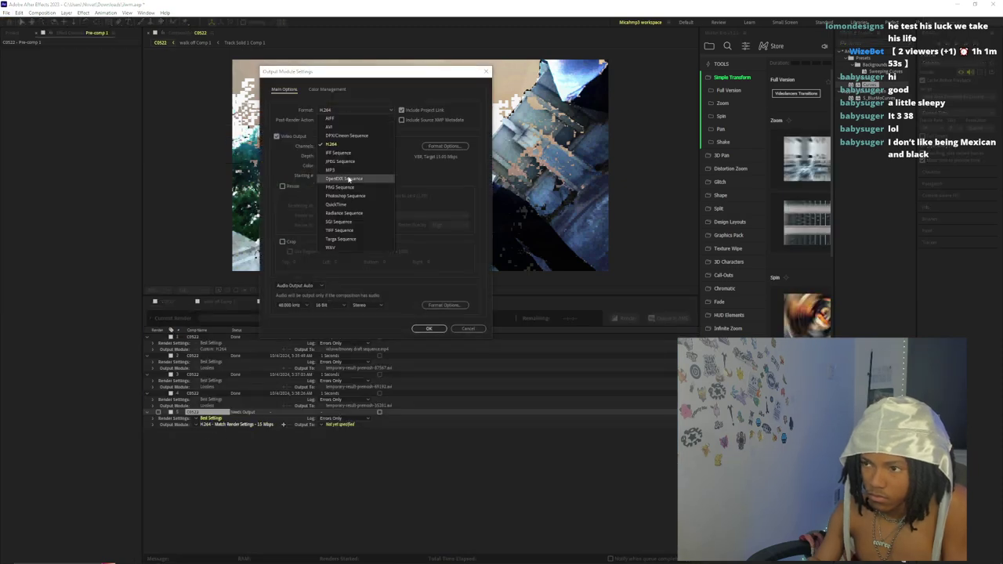
{"action": "left_click", "coordinate": [347, 162]}
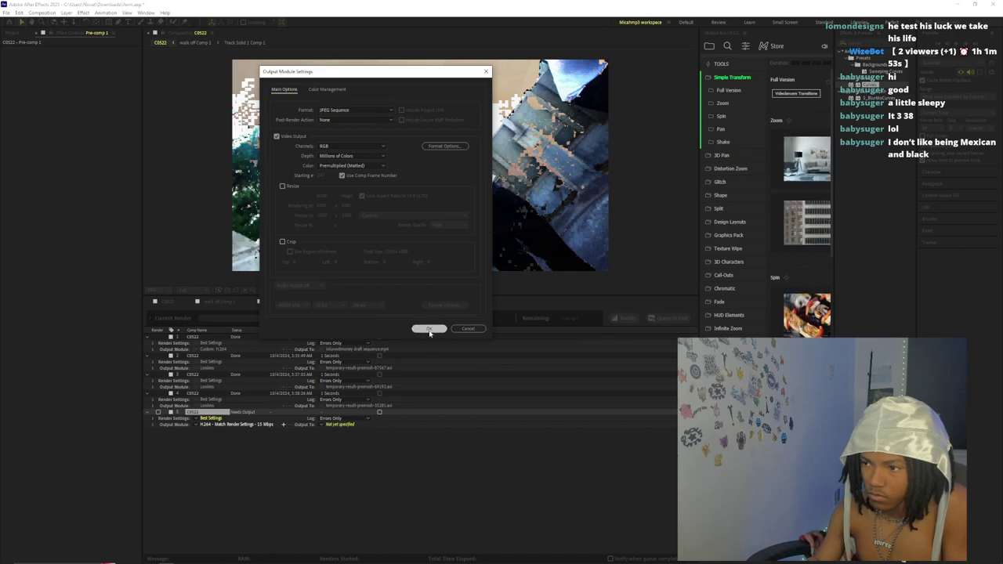
{"action": "left_click", "coordinate": [429, 328]}
- Set the render output to the Downloads folder with the file name oxcapone111 and render the JPEG sequence
{"action": "left_click", "coordinate": [345, 424]}
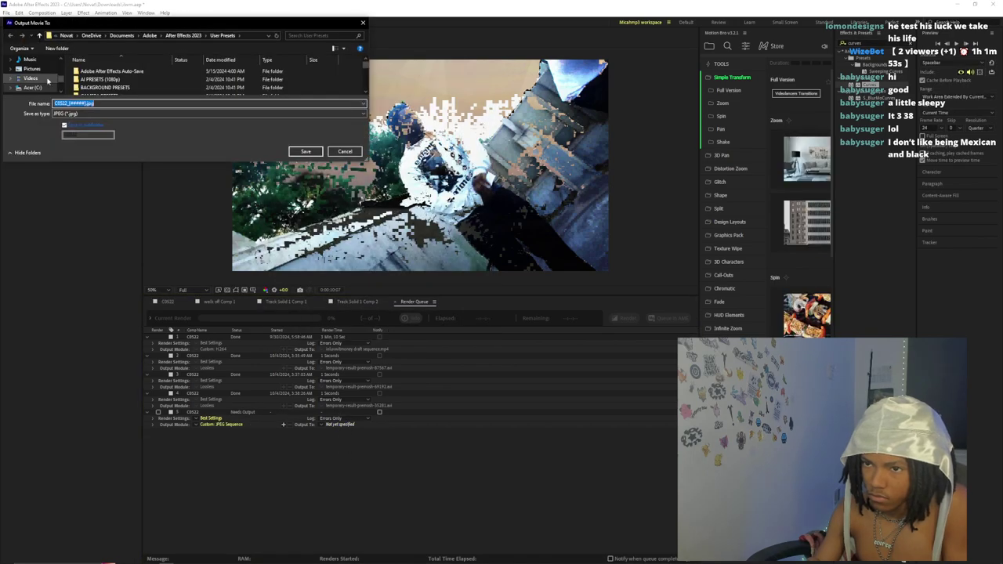
{"action": "left_click", "coordinate": [36, 88]}
{"action": "left_click", "coordinate": [102, 108]}
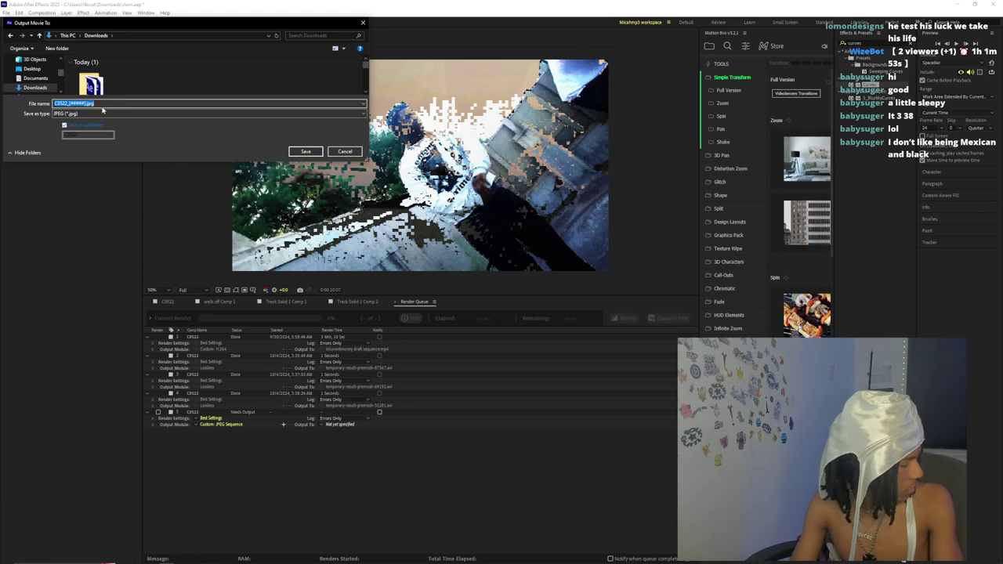
{"action": "key", "text": "BackSpace"}
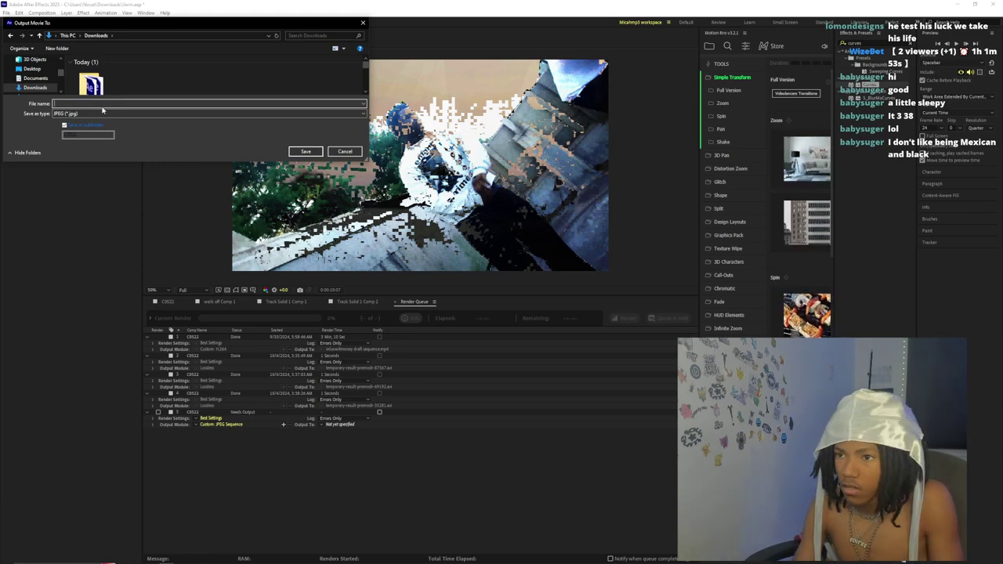
{"action": "type", "text": "oxcapone"}
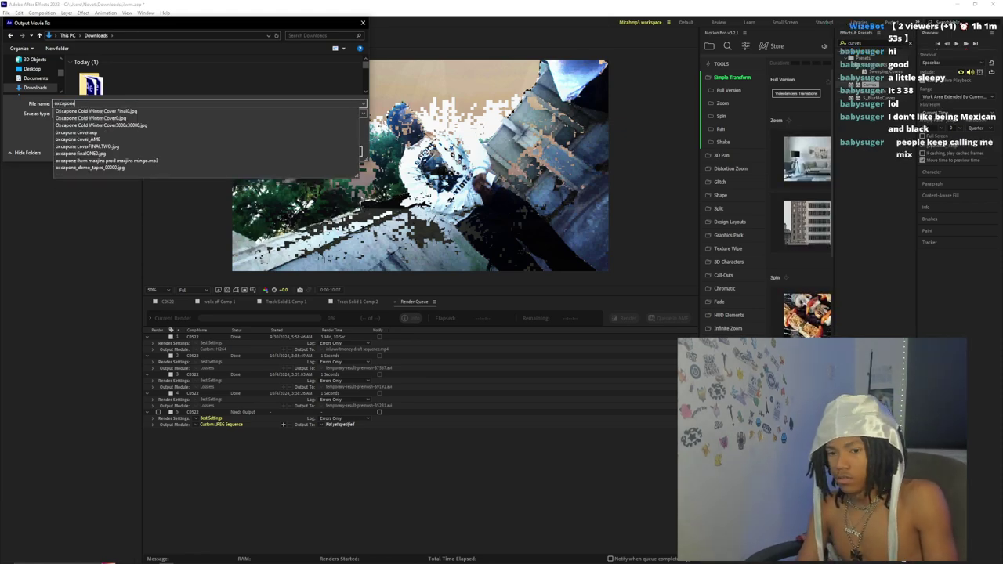
{"action": "type", "text": "111"}
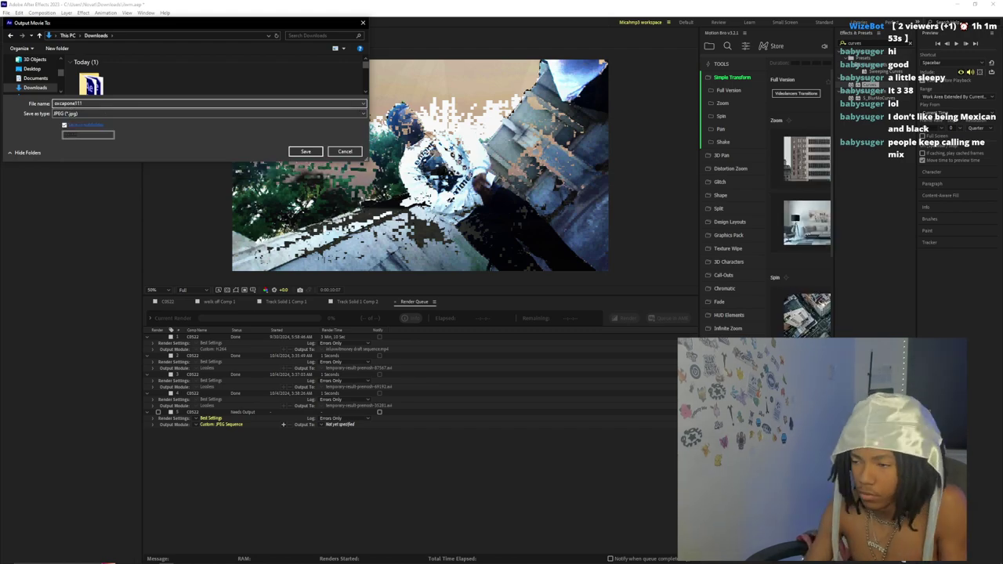
{"action": "key", "text": "Return"}
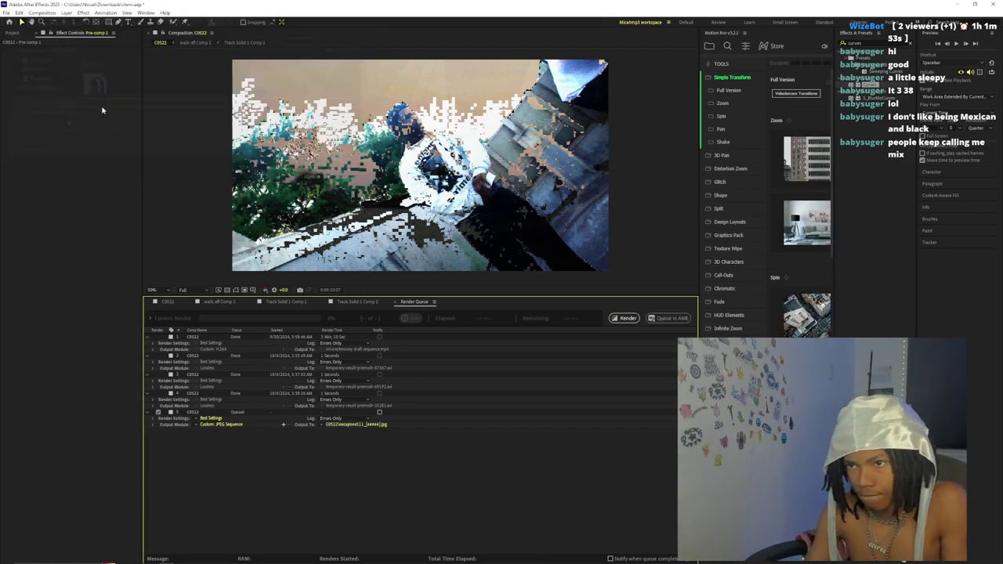
{"action": "left_click", "coordinate": [625, 318]}
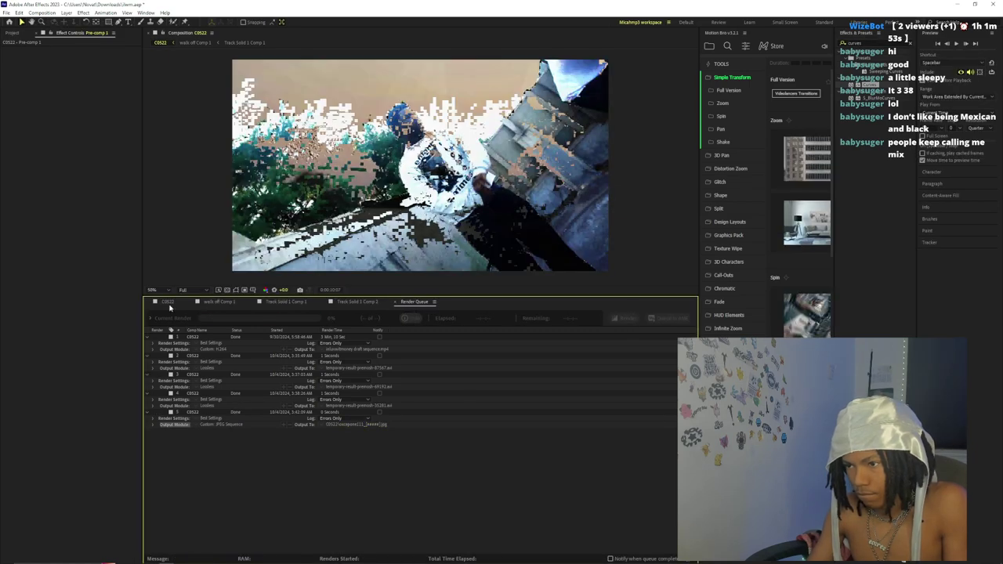
- Return to the C0522 composition, preview the cuts from 0:00:35:05 and end the work area at 0:00:41:17
{"action": "left_click", "coordinate": [167, 302]}
{"action": "left_click_drag", "start_coordinate": [406, 560], "coordinate": [397, 560]}
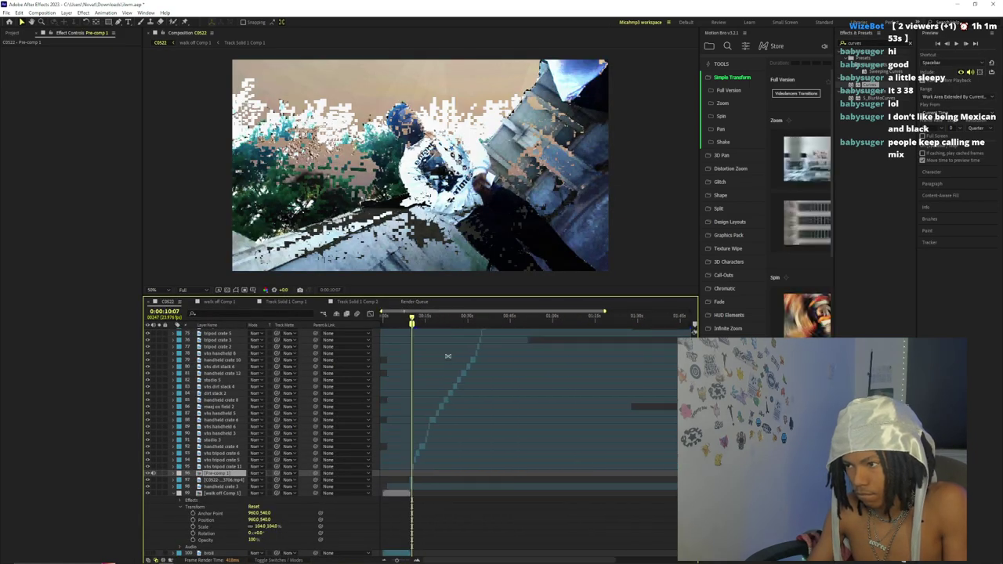
{"action": "scroll", "coordinate": [470, 343], "scroll_direction": "up", "scroll_amount": 15}
{"action": "left_click", "coordinate": [517, 318]}
{"action": "scroll", "coordinate": [549, 337], "scroll_direction": "down", "scroll_amount": 10}
{"action": "scroll", "coordinate": [573, 324], "scroll_direction": "right", "scroll_amount": 2}
{"action": "left_click", "coordinate": [418, 319]}
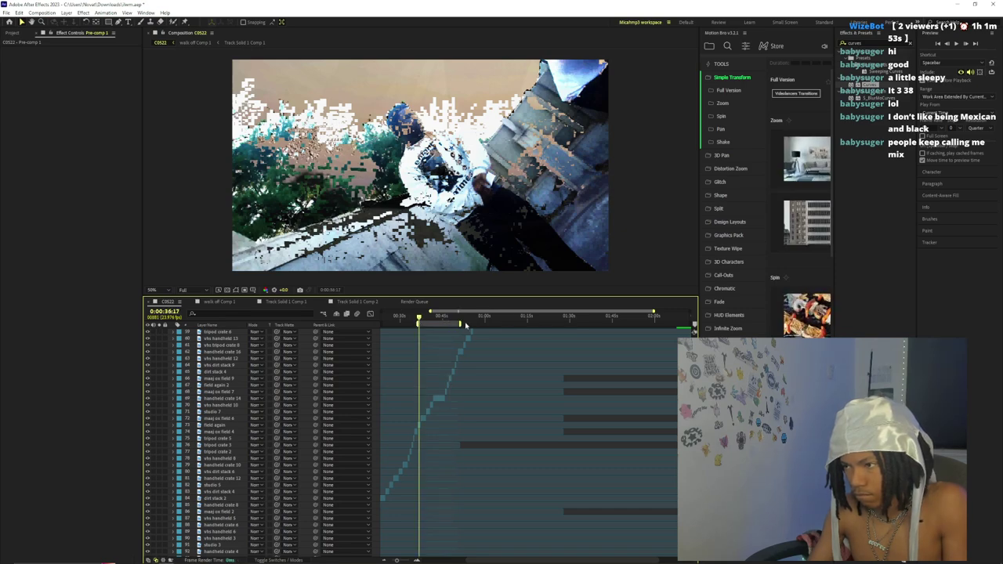
{"action": "left_click_drag", "start_coordinate": [397, 560], "coordinate": [409, 561]}
{"action": "left_click", "coordinate": [504, 317]}
{"action": "key", "text": "space"}
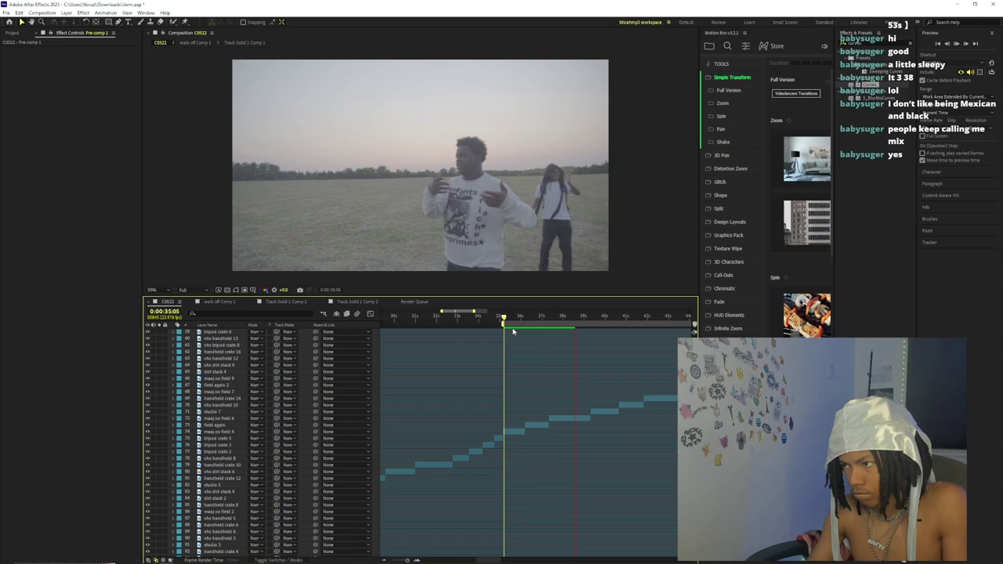
{"action": "left_click_drag", "start_coordinate": [583, 317], "coordinate": [641, 319]}
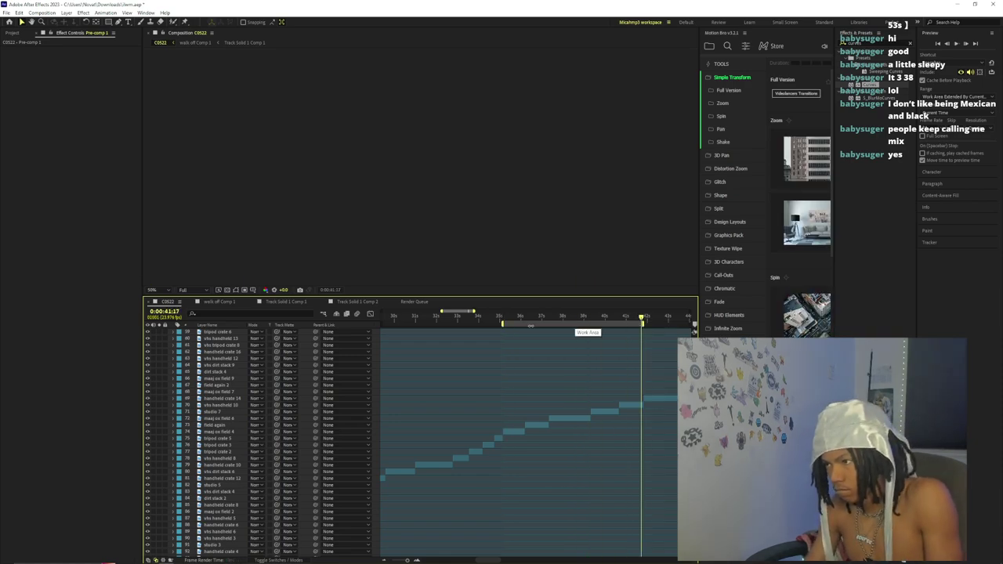
{"action": "left_click", "coordinate": [503, 320]}
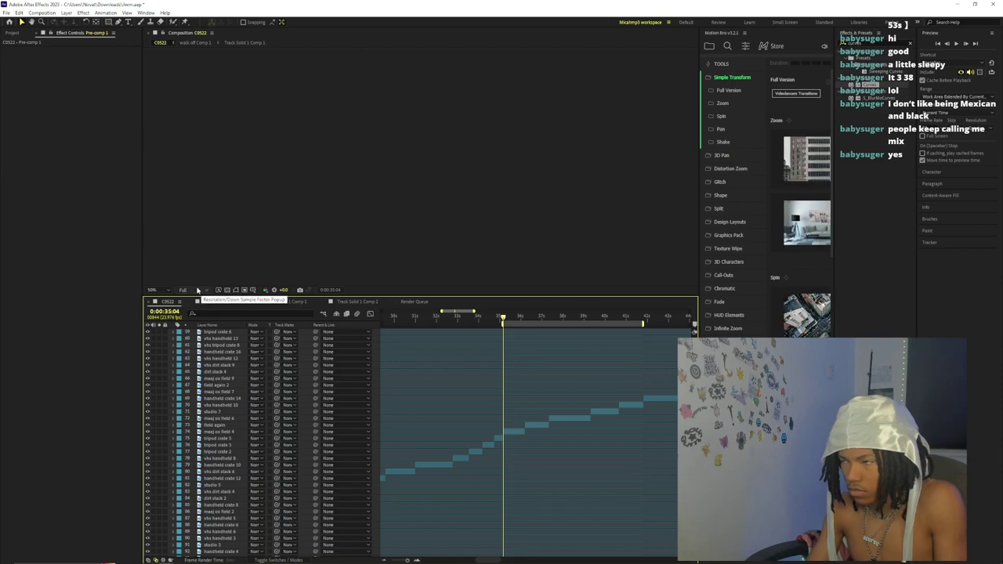
- Purge all memory and the disk cache, including the disk cache for all versions
{"action": "left_click", "coordinate": [19, 13]}
{"action": "mouse_move", "coordinate": [78, 190]}
{"action": "left_click", "coordinate": [188, 189]}
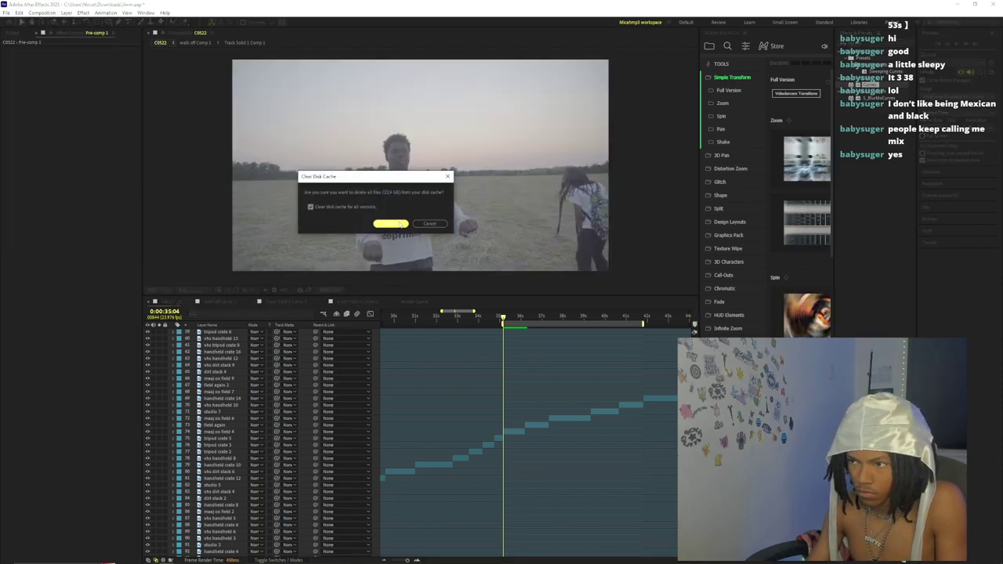
{"action": "left_click", "coordinate": [391, 223]}
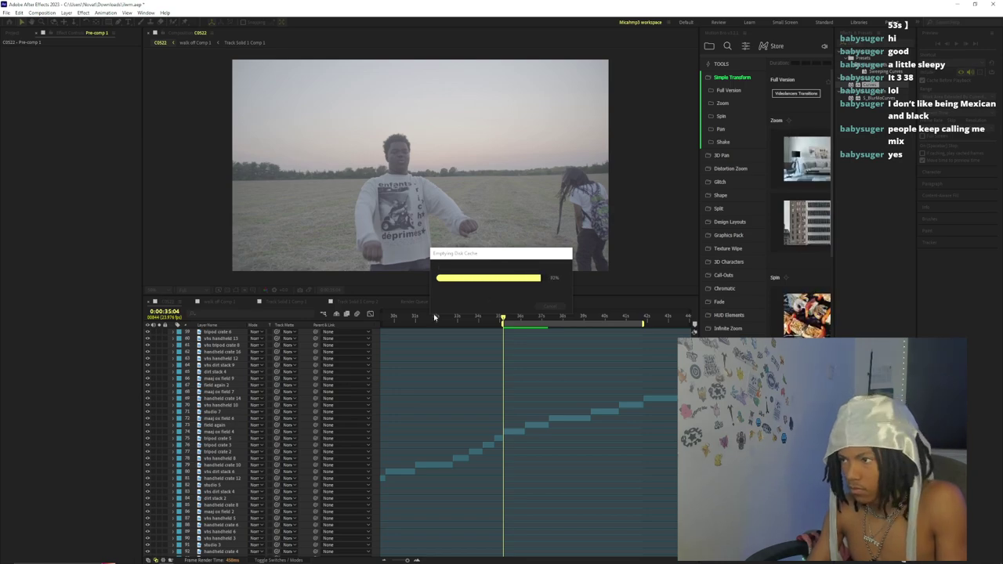
- Move the work area start back to 0:00:33:06 and preview the cuts from there
{"action": "left_click", "coordinate": [493, 318]}
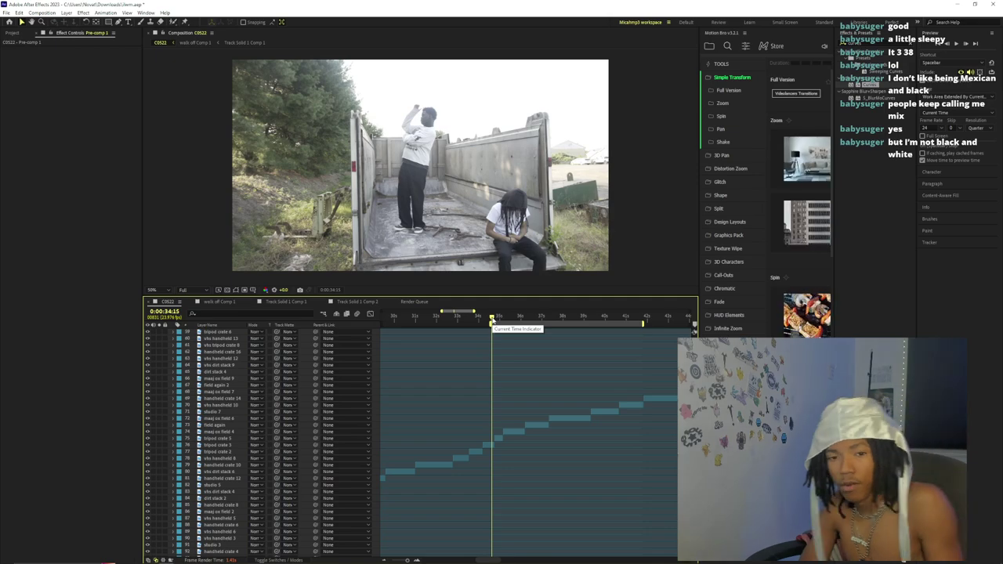
{"action": "key", "text": "space"}
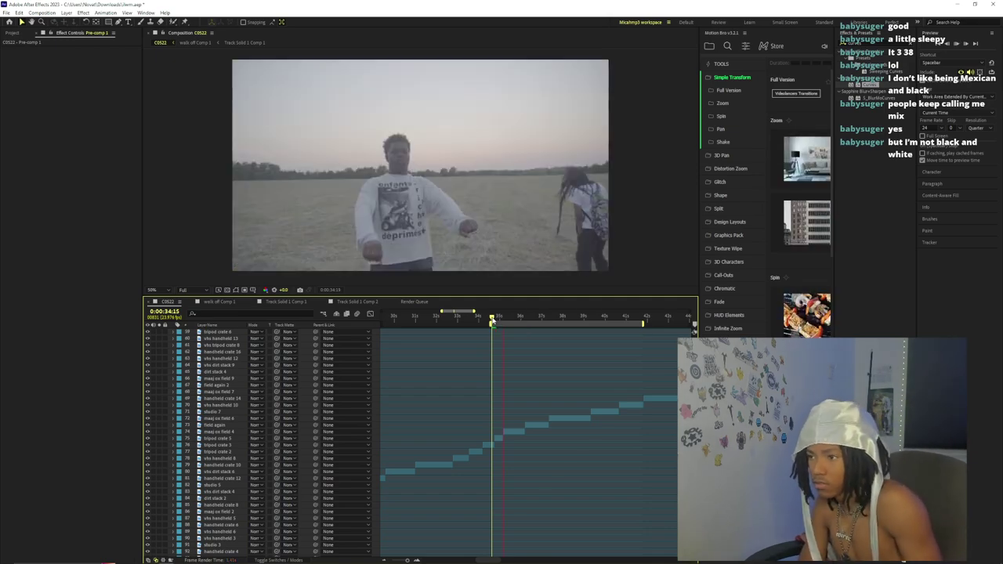
{"action": "left_click_drag", "start_coordinate": [493, 318], "coordinate": [465, 318]}
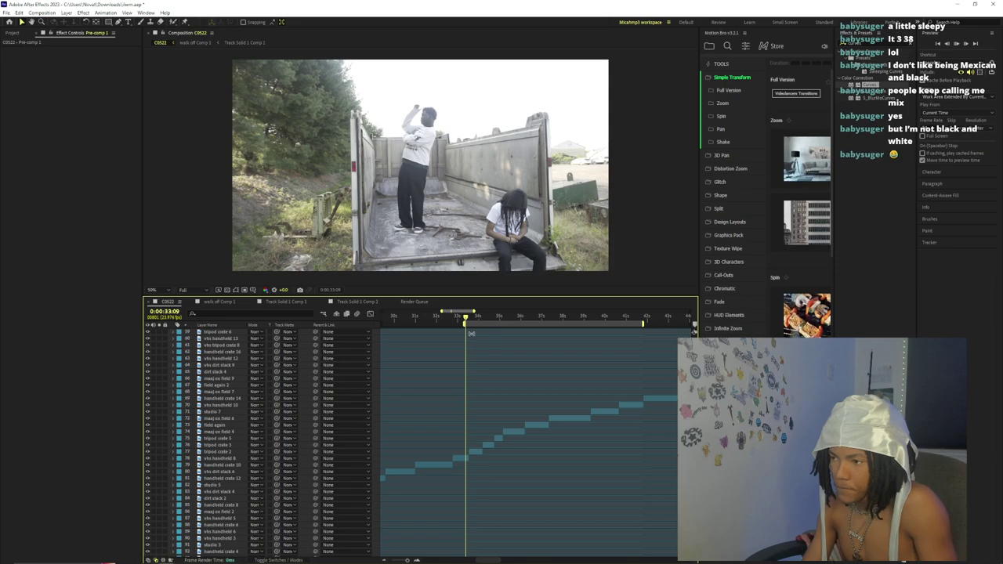
{"action": "left_click_drag", "start_coordinate": [473, 321], "coordinate": [463, 321]}
{"action": "key", "text": "space"}
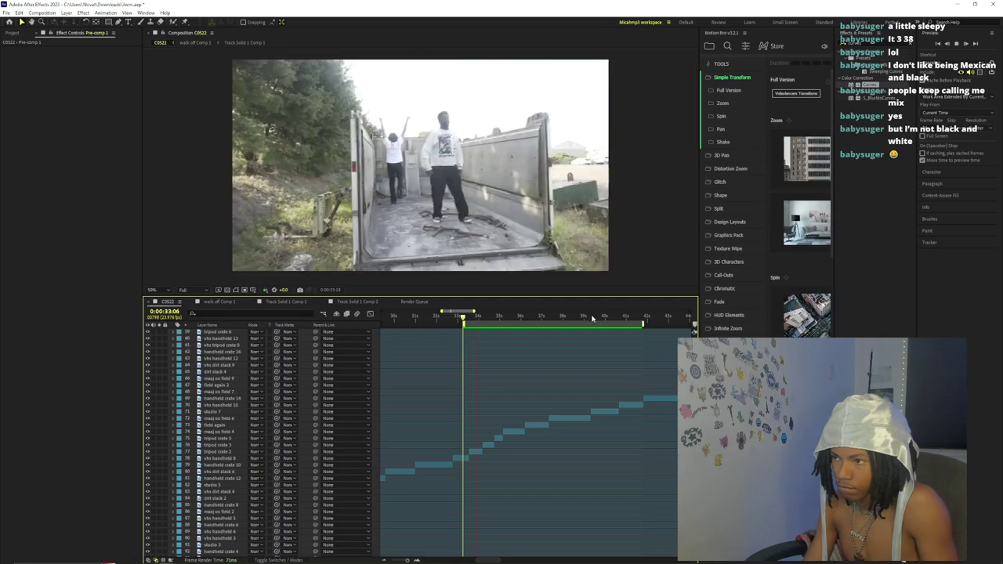
- Replay the shot change into the tripod crate clip from around 0:00:33:05
{"action": "left_click", "coordinate": [456, 319]}
{"action": "key", "text": "space"}
{"action": "left_click", "coordinate": [462, 320]}
{"action": "key", "text": "space"}
{"action": "key", "text": "space"}
{"action": "key", "text": "space"}
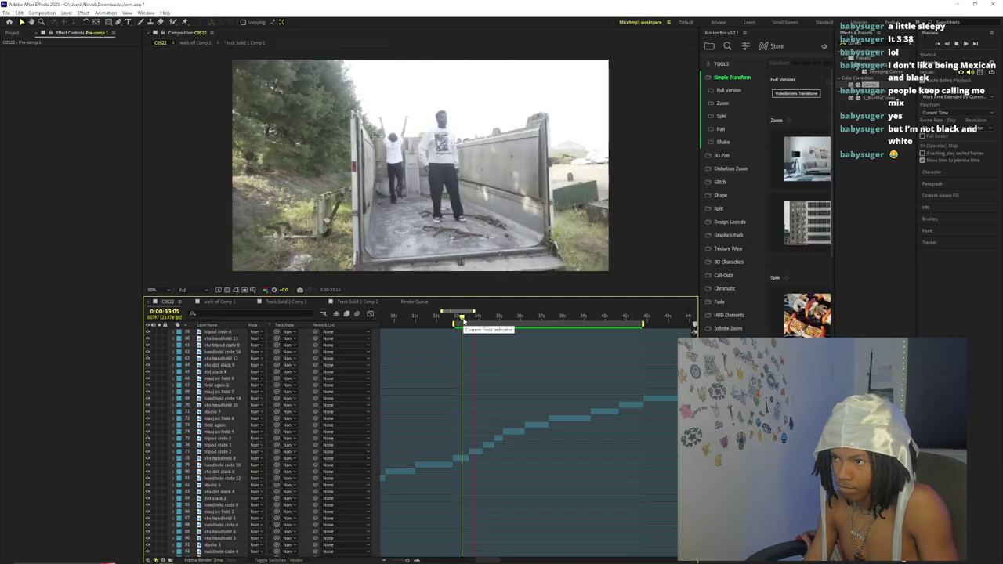
- Limit the work area to the tripod crate 2 clip starting at 0:00:33:13
{"action": "key", "text": "space"}
{"action": "left_click_drag", "start_coordinate": [406, 561], "coordinate": [408, 561]}
{"action": "left_click", "coordinate": [533, 452]}
{"action": "left_click_drag", "start_coordinate": [494, 316], "coordinate": [559, 345]}
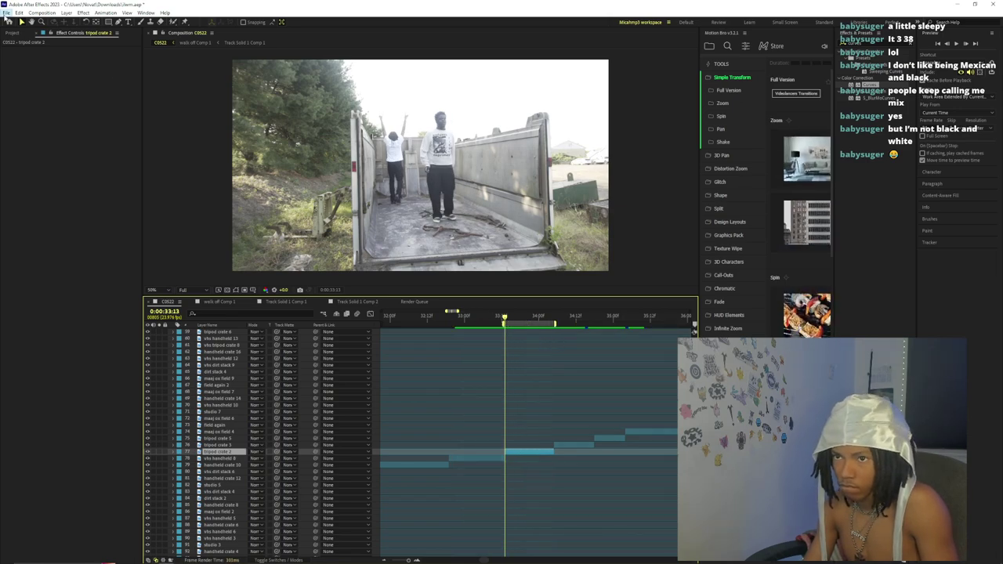
- Add the C0522 composition to the render queue and set its output format to JPEG Sequence
{"action": "left_click", "coordinate": [7, 14]}
{"action": "mouse_move", "coordinate": [39, 130]}
{"action": "left_click", "coordinate": [164, 140]}
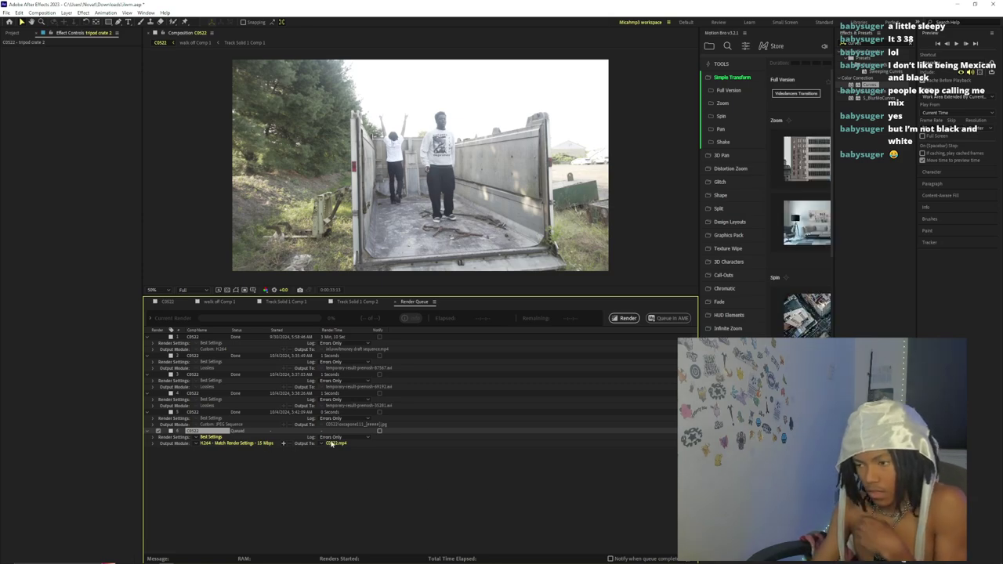
{"action": "left_click", "coordinate": [266, 443]}
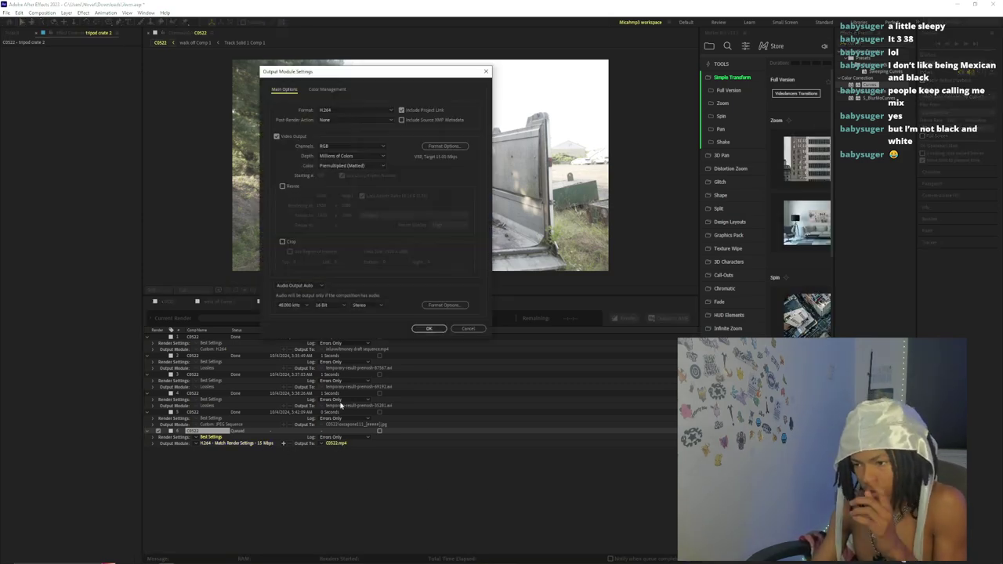
{"action": "left_click", "coordinate": [349, 110]}
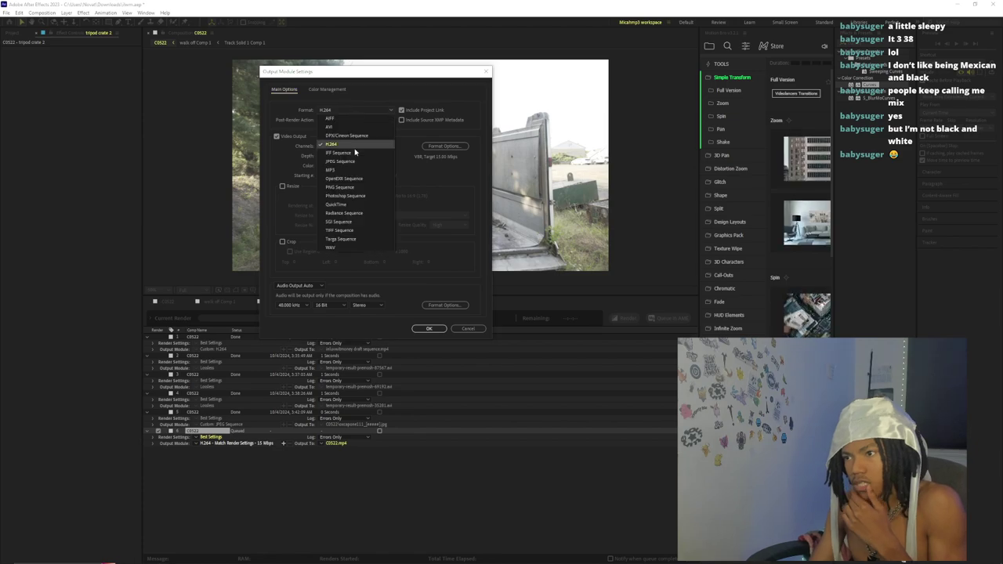
{"action": "left_click", "coordinate": [352, 164]}
{"action": "left_click", "coordinate": [428, 328]}
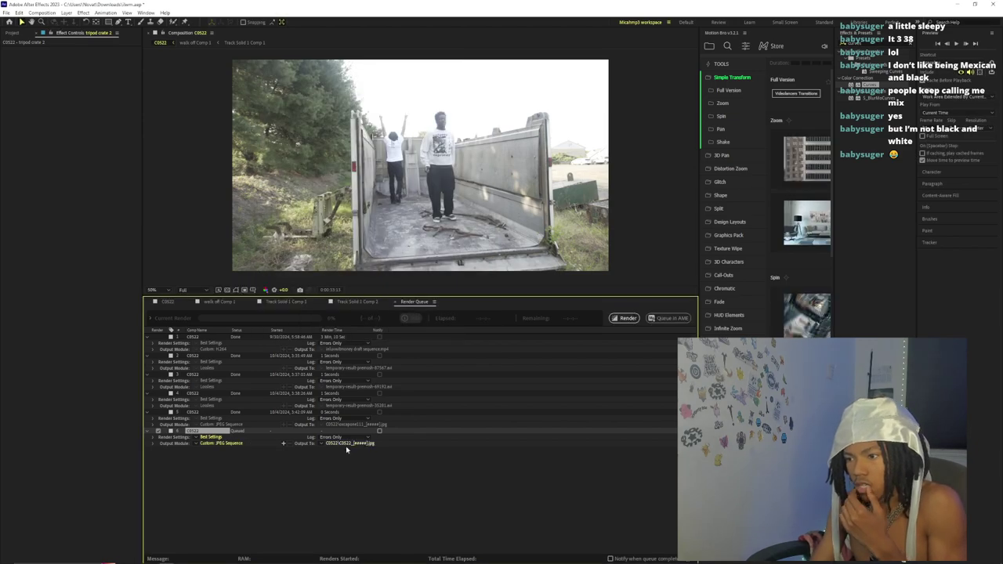
- Set the queued JPEG sequence's output to oxcaponetruck in the Downloads folder and render it
{"action": "left_click", "coordinate": [349, 444]}
{"action": "scroll", "coordinate": [31, 78], "scroll_direction": "up", "scroll_amount": 2}
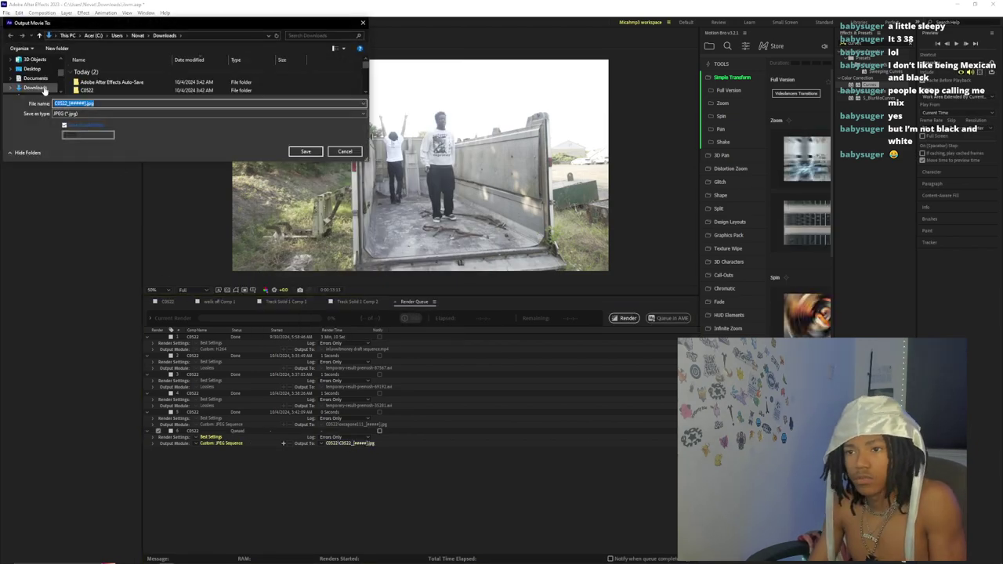
{"action": "left_click", "coordinate": [34, 87]}
{"action": "type", "text": "oscaponetruck"}
{"action": "key", "text": "Return"}
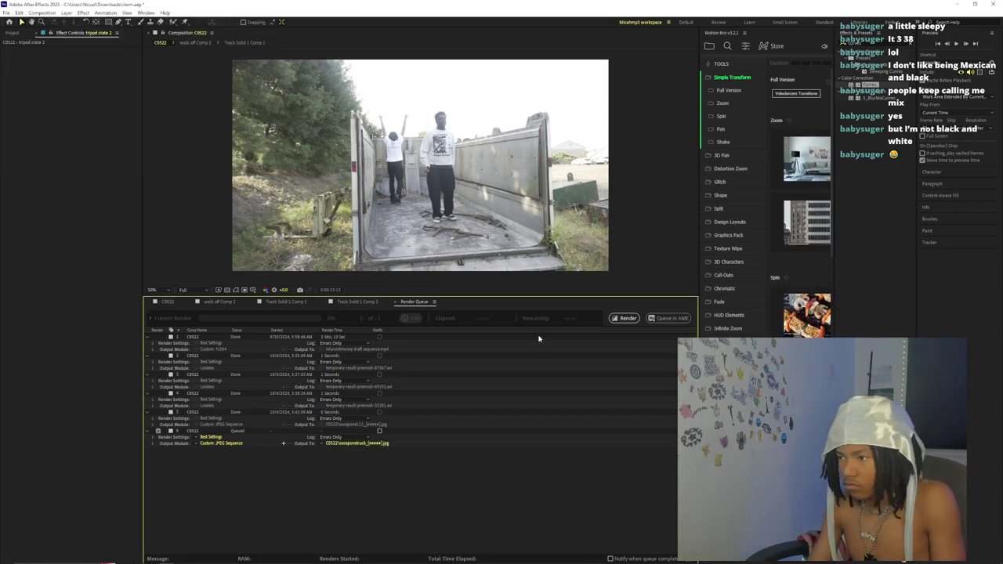
{"action": "left_click", "coordinate": [626, 318]}
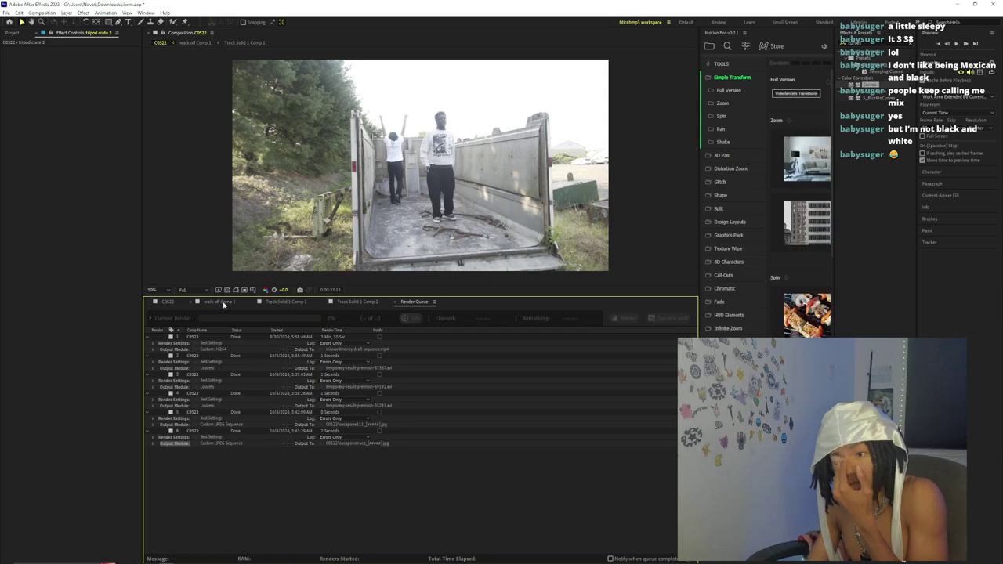
- Return to the C0522 timeline and move the work area to start at 0:00:34:05, where the tripod crate 2 clip ends
{"action": "left_click", "coordinate": [173, 302]}
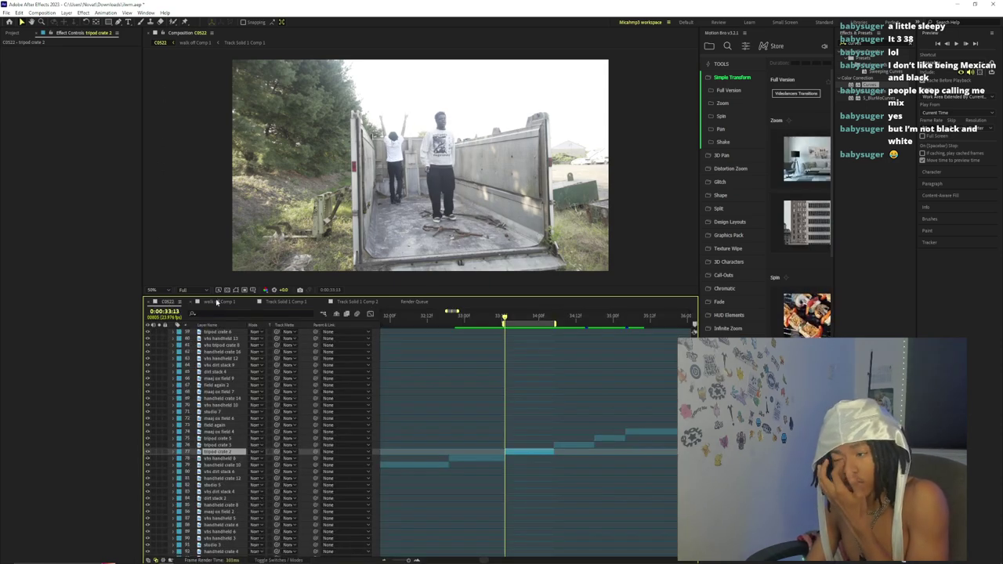
{"action": "left_click", "coordinate": [550, 330]}
{"action": "mouse_move", "coordinate": [553, 321]}
{"action": "left_mouse_down"}
{"action": "mouse_move", "coordinate": [593, 321]}
{"action": "mouse_move", "coordinate": [553, 321]}
{"action": "mouse_move", "coordinate": [626, 339]}
{"action": "mouse_move", "coordinate": [557, 341]}
{"action": "left_mouse_up"}
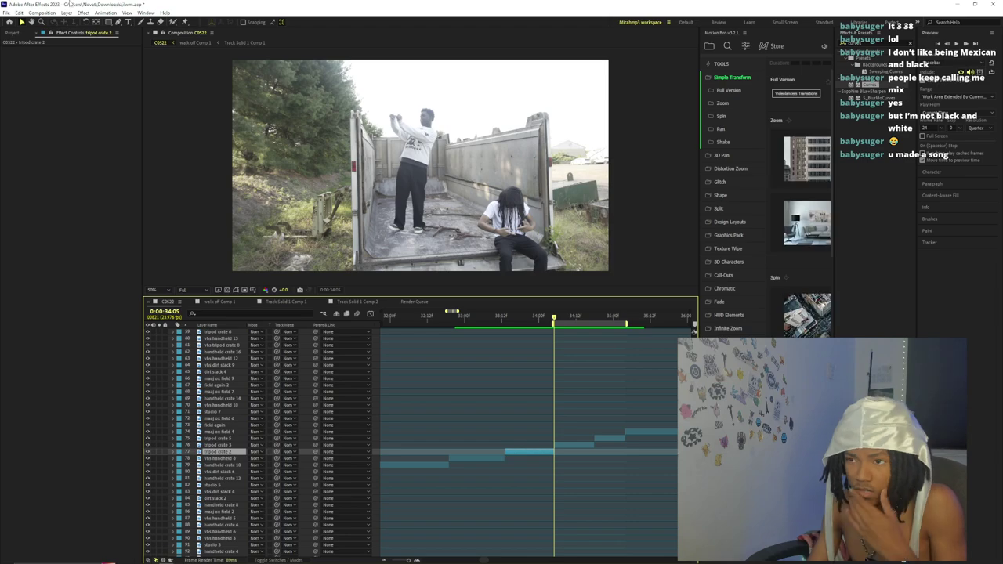
- Queue the C0522 work area from 0:00:34:05 for rendering and choose JPEG Sequence as the output format
{"action": "left_click", "coordinate": [6, 13]}
{"action": "mouse_move", "coordinate": [70, 127]}
{"action": "left_click", "coordinate": [188, 140]}
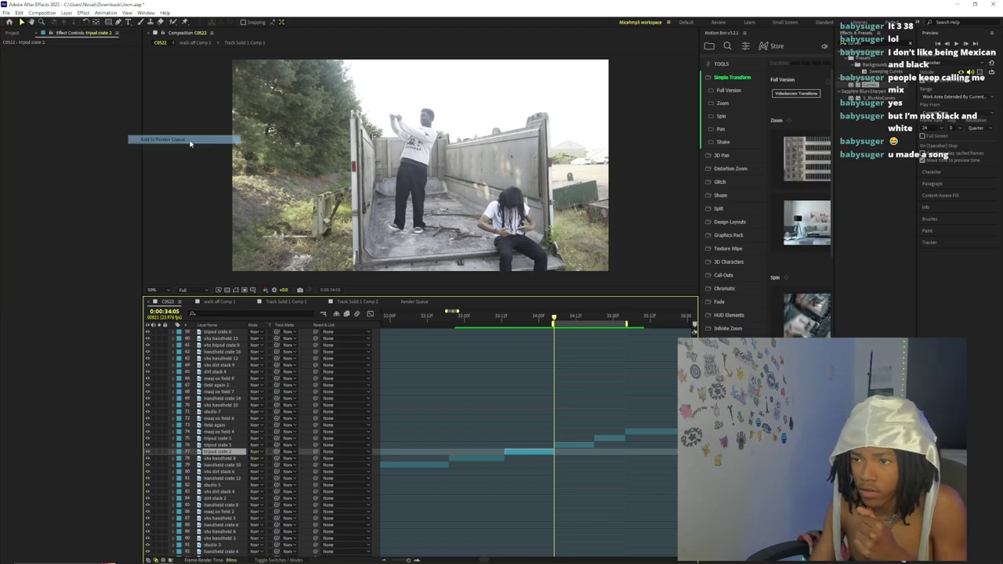
{"action": "left_click", "coordinate": [266, 462]}
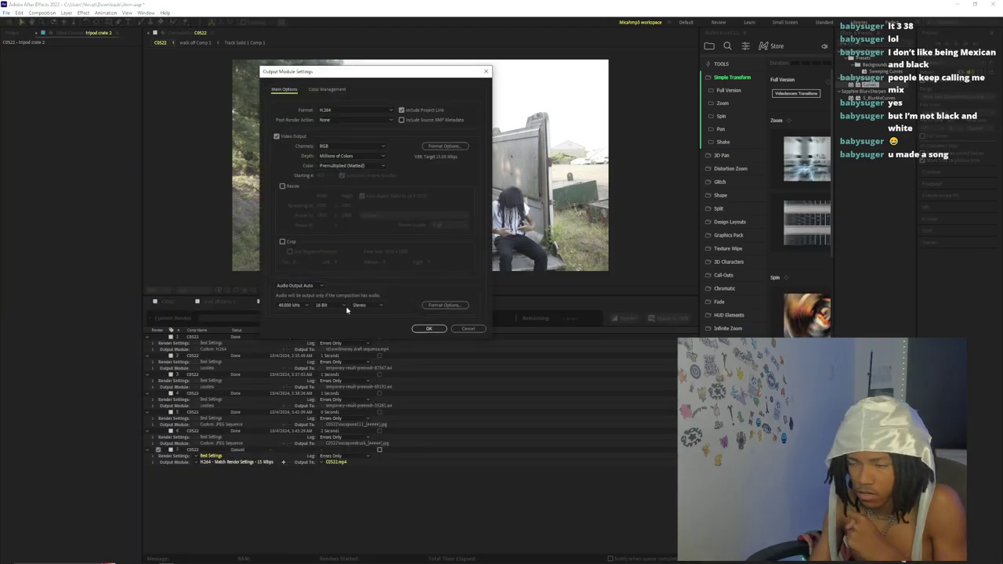
{"action": "left_click", "coordinate": [355, 109]}
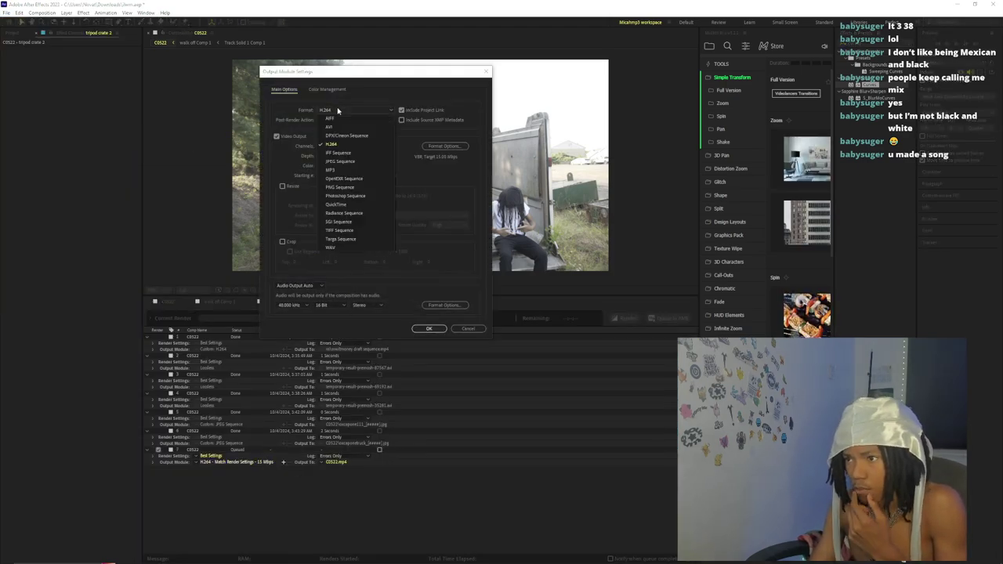
{"action": "left_click", "coordinate": [349, 162]}
{"action": "left_click", "coordinate": [430, 329]}
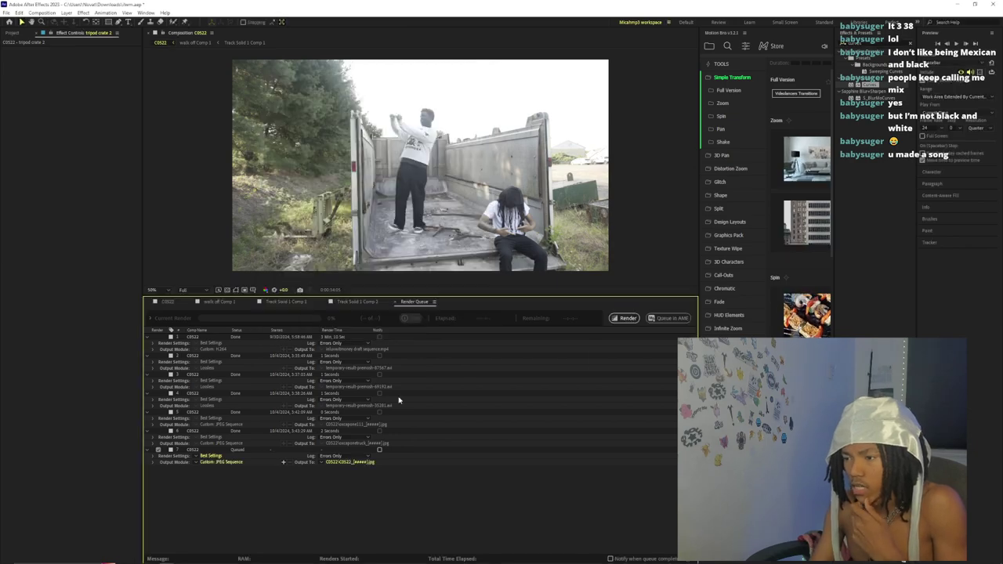
- Name the new JPEG sequence output oxcaponetruck2 in the Downloads folder and render it
{"action": "left_click", "coordinate": [349, 462]}
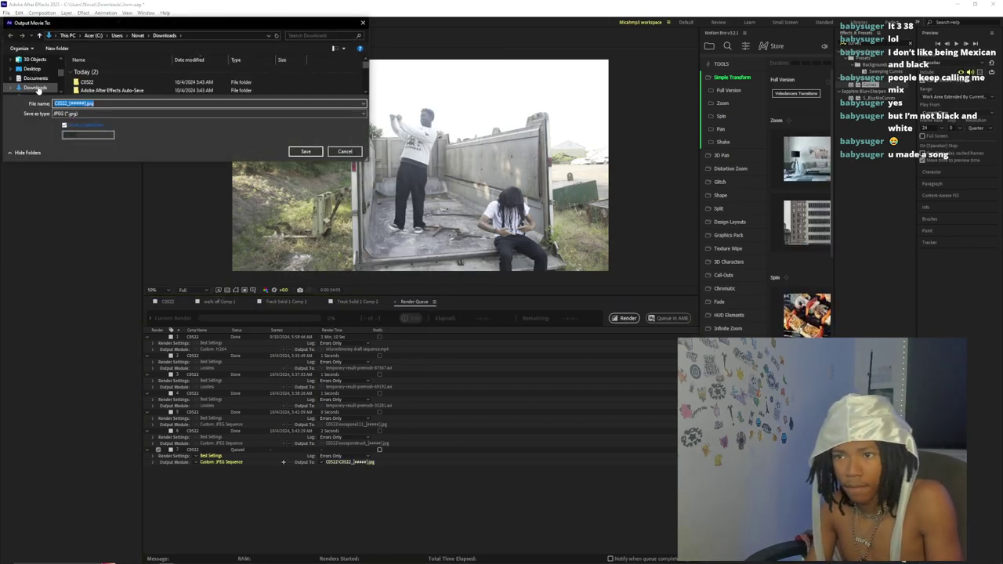
{"action": "left_click", "coordinate": [35, 87]}
{"action": "left_click", "coordinate": [74, 103]}
{"action": "type", "text": "oxcap"}
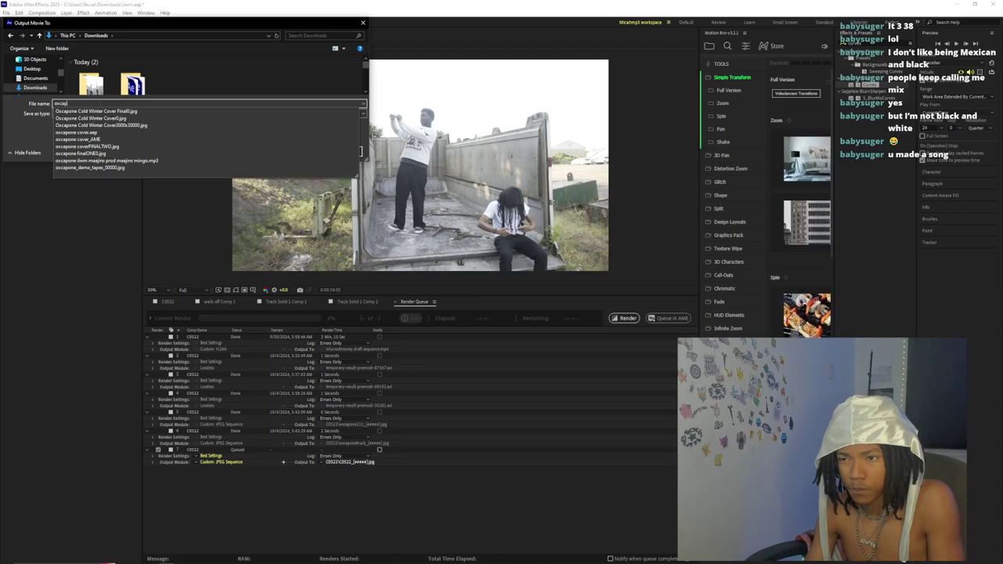
{"action": "type", "text": "onef"}
{"action": "type", "text": "ruck2"}
{"action": "key", "text": "Return"}
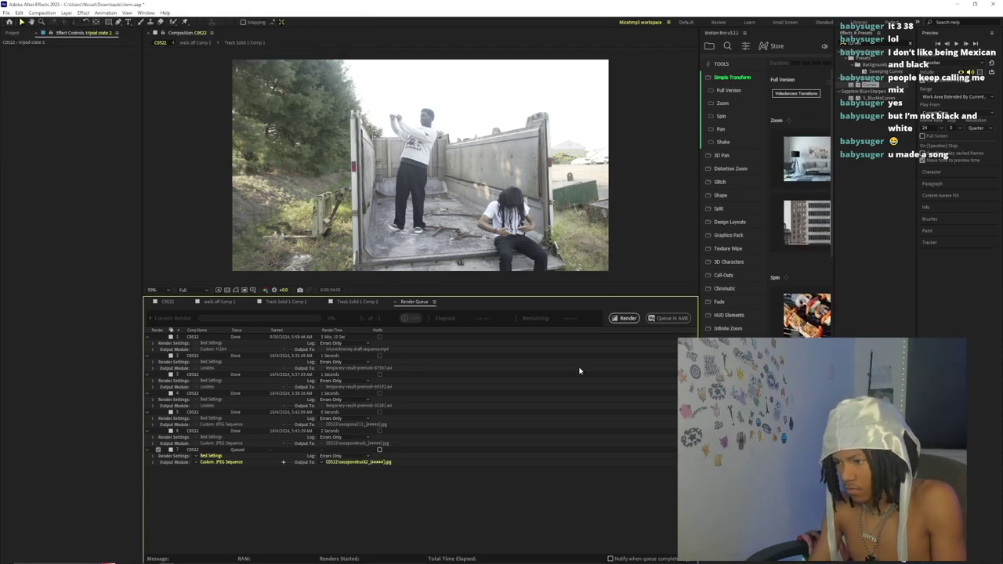
{"action": "left_click", "coordinate": [626, 318]}
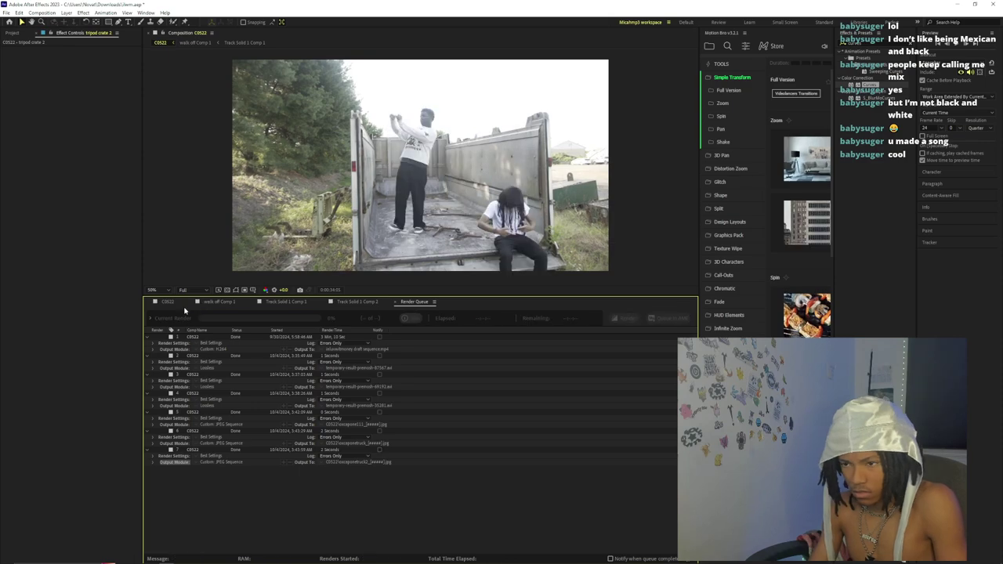
- Go back to the C0522 timeline, shift the work area to about 0:01:06:18 and preview the footage there
{"action": "left_click", "coordinate": [179, 303]}
{"action": "left_click_drag", "start_coordinate": [406, 560], "coordinate": [404, 560]}
{"action": "left_click", "coordinate": [603, 317]}
{"action": "scroll", "coordinate": [533, 345], "scroll_direction": "right", "scroll_amount": 3}
{"action": "left_click", "coordinate": [513, 317]}
{"action": "scroll", "coordinate": [512, 338], "scroll_direction": "up", "scroll_amount": 3}
{"action": "left_click_drag", "start_coordinate": [498, 329], "coordinate": [574, 338]}
{"action": "left_click_drag", "start_coordinate": [404, 559], "coordinate": [403, 560]}
{"action": "scroll", "coordinate": [580, 337], "scroll_direction": "up", "scroll_amount": 4}
{"action": "key", "text": "space"}
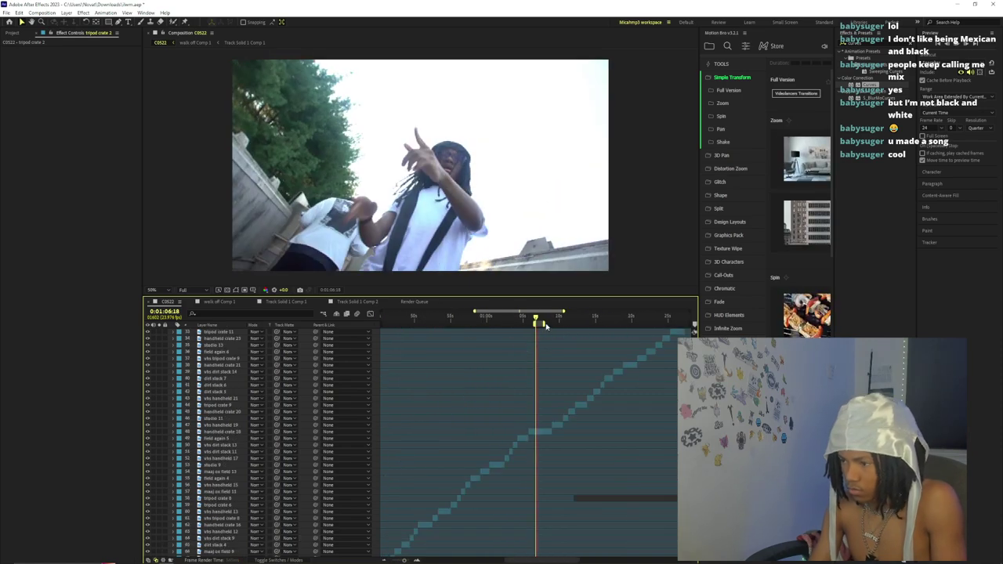
{"action": "key", "text": "space"}
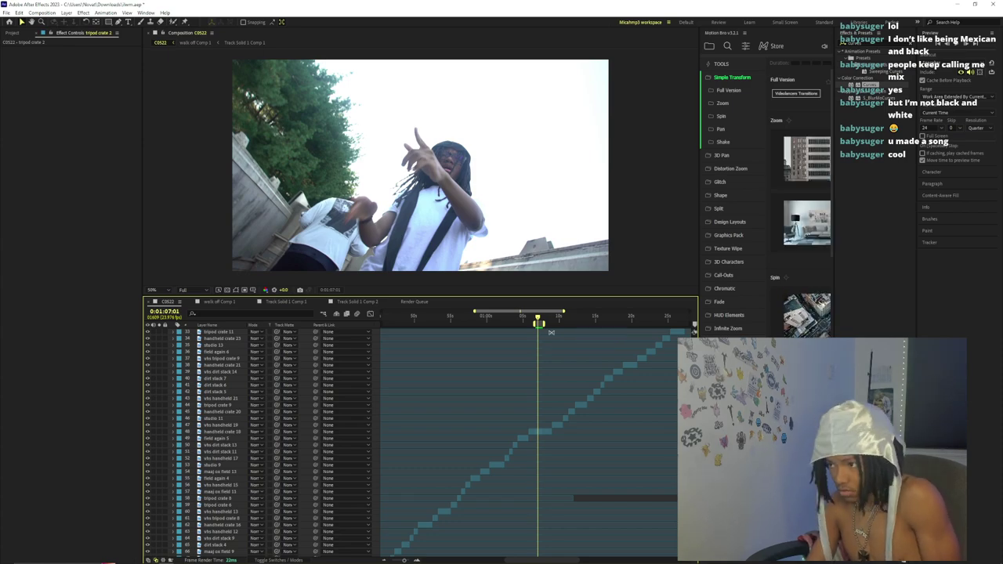
- Extend the work area past 0:01:12 and preview the clips from about 0:01:07 onward
{"action": "key", "text": "space"}
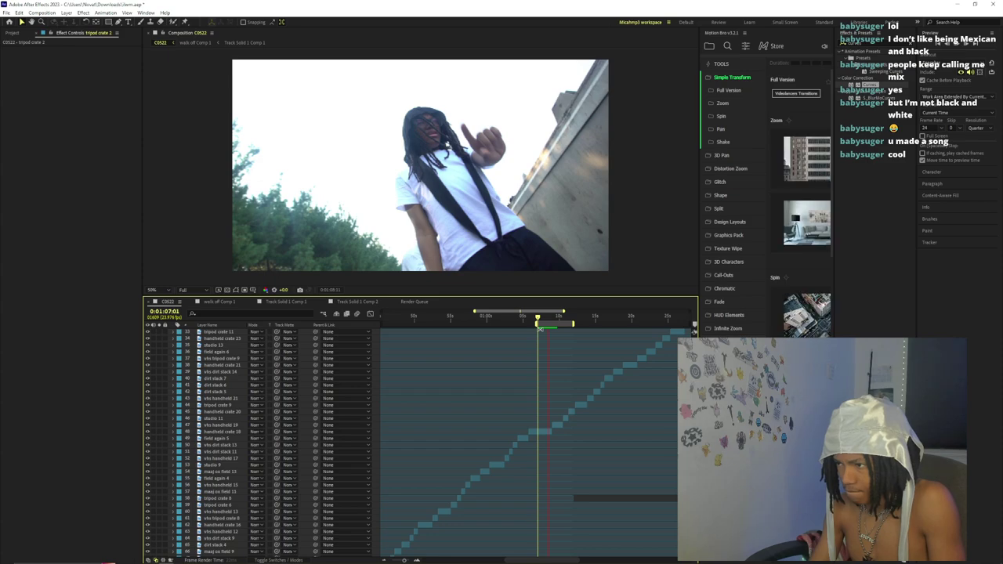
{"action": "left_click", "coordinate": [542, 318]}
{"action": "key", "text": "space"}
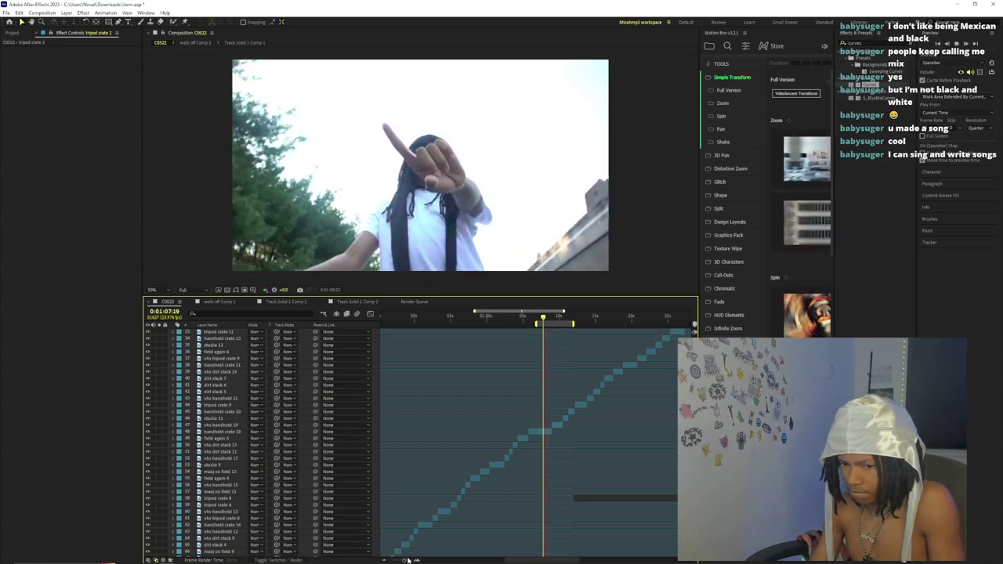
{"action": "left_click_drag", "start_coordinate": [405, 560], "coordinate": [408, 560]}
{"action": "key", "text": "space"}
{"action": "left_click_drag", "start_coordinate": [621, 323], "coordinate": [656, 323]}
{"action": "key", "text": "space"}
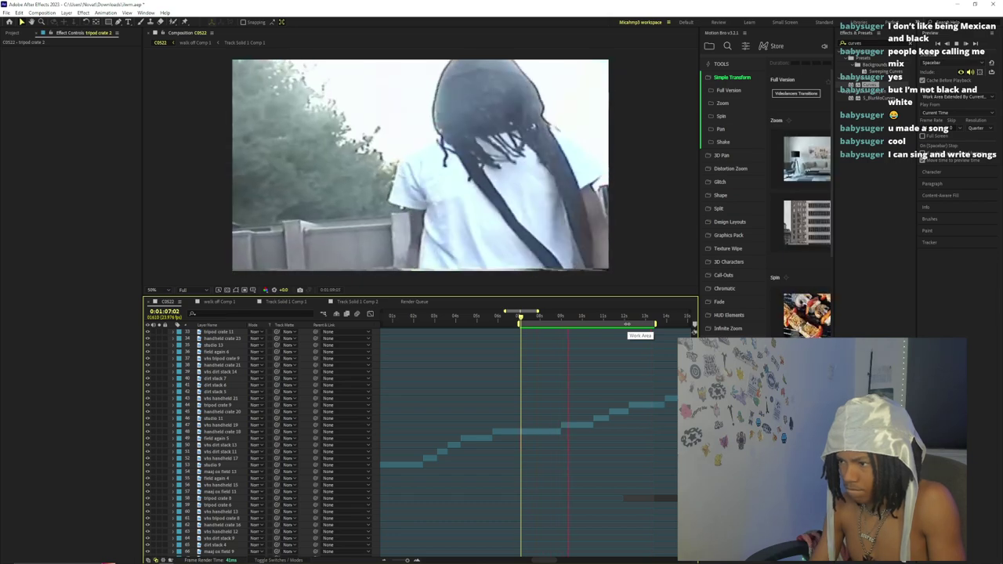
{"action": "key", "text": "space"}
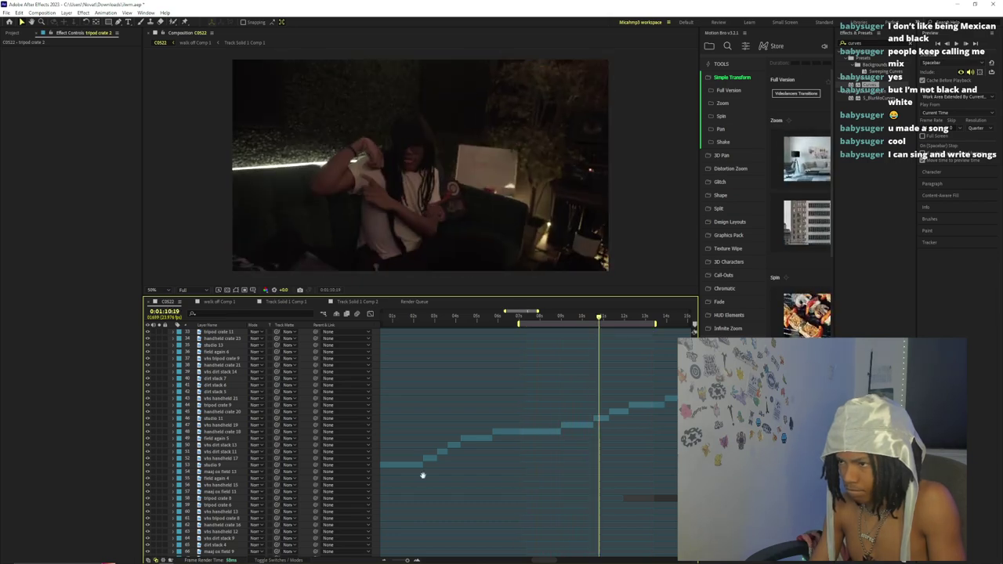
- Preview the footage around 0:01:10, and limit the work area to the handheld crate 20 clip starting at 0:01:11:07
{"action": "key", "text": "space"}
{"action": "left_click_drag", "start_coordinate": [401, 559], "coordinate": [407, 560]}
{"action": "left_click", "coordinate": [478, 317]}
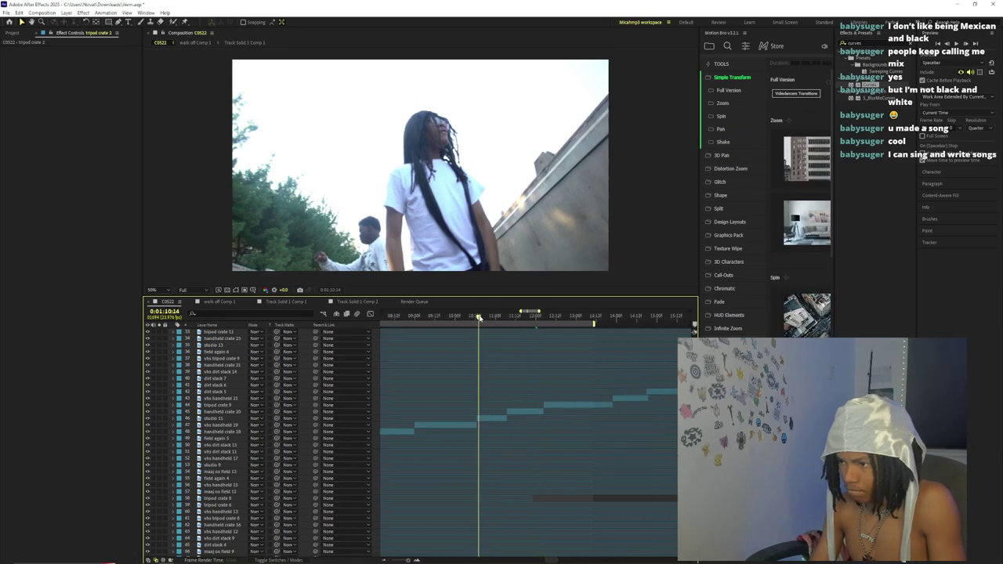
{"action": "key", "text": "space"}
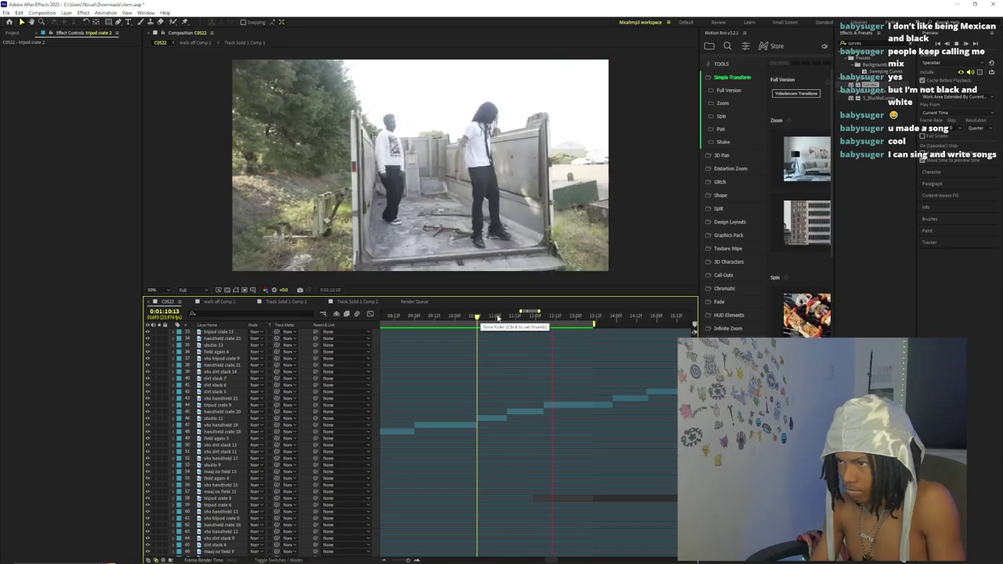
{"action": "left_click_drag", "start_coordinate": [496, 317], "coordinate": [437, 317]}
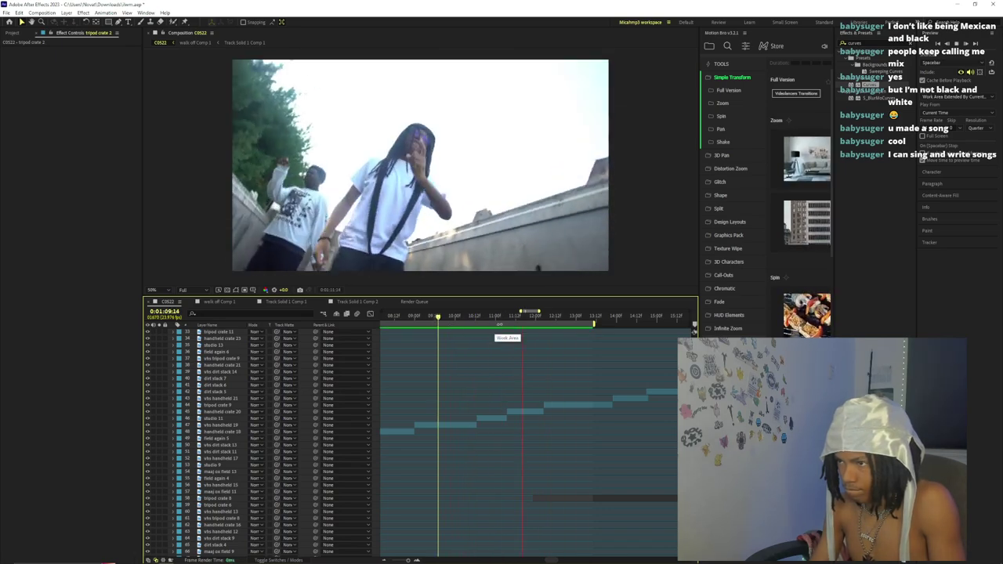
{"action": "left_click", "coordinate": [504, 317]}
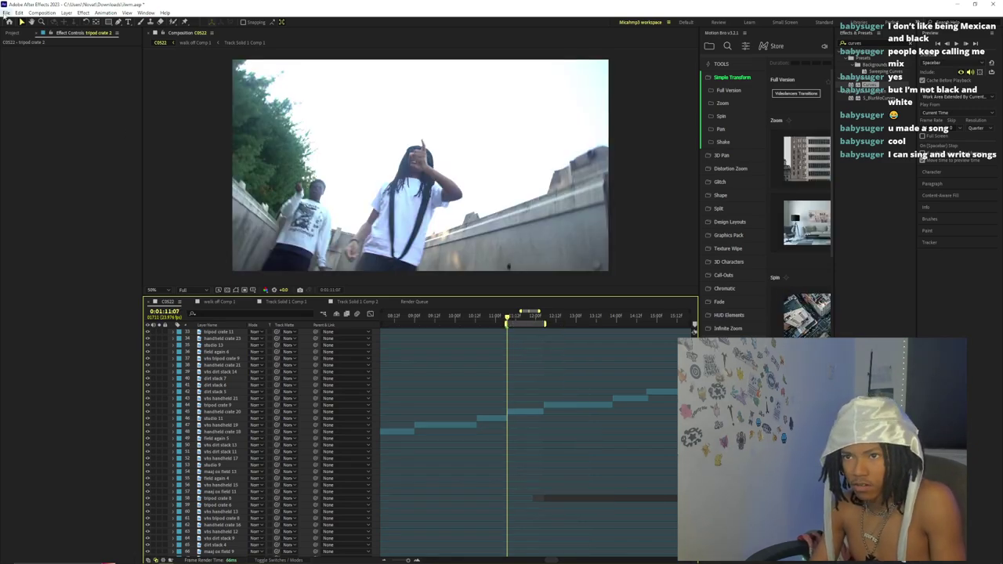
- Add the C0522 work area from 0:01:11:07 to the render queue with JPEG Sequence as its output format
{"action": "left_click", "coordinate": [6, 12]}
{"action": "mouse_move", "coordinate": [78, 128]}
{"action": "left_click", "coordinate": [194, 140]}
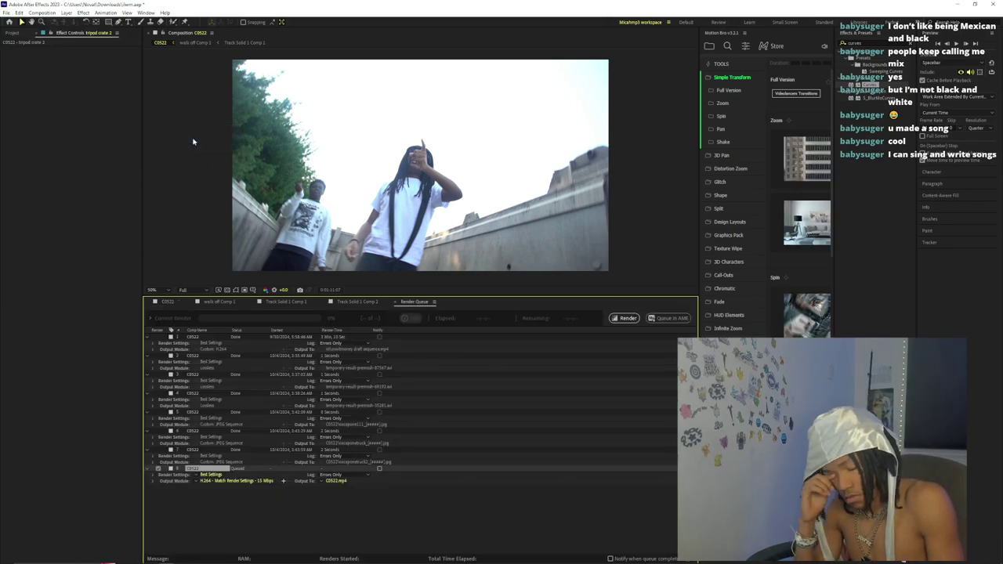
{"action": "left_click", "coordinate": [266, 480]}
{"action": "left_click", "coordinate": [351, 112]}
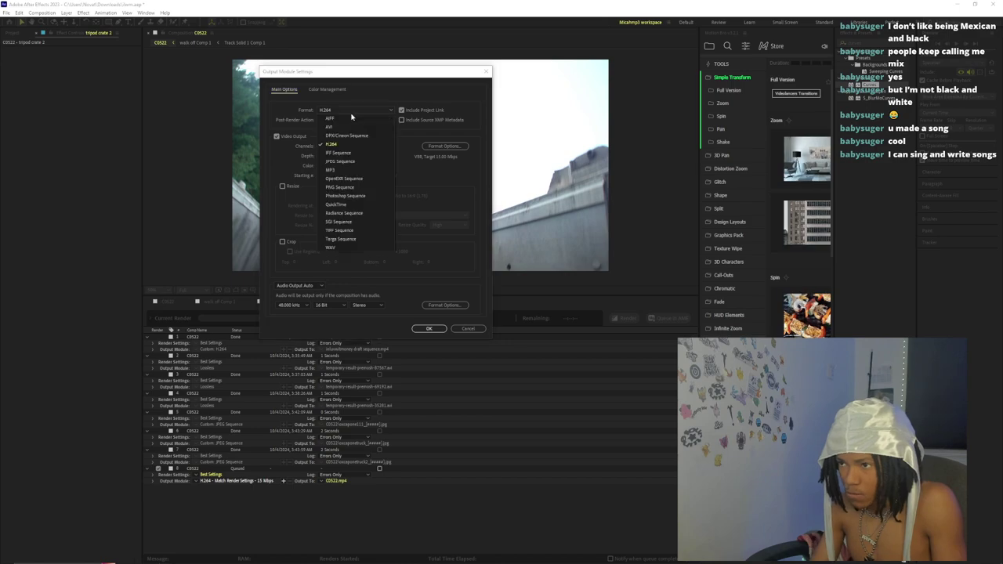
{"action": "left_click", "coordinate": [356, 161]}
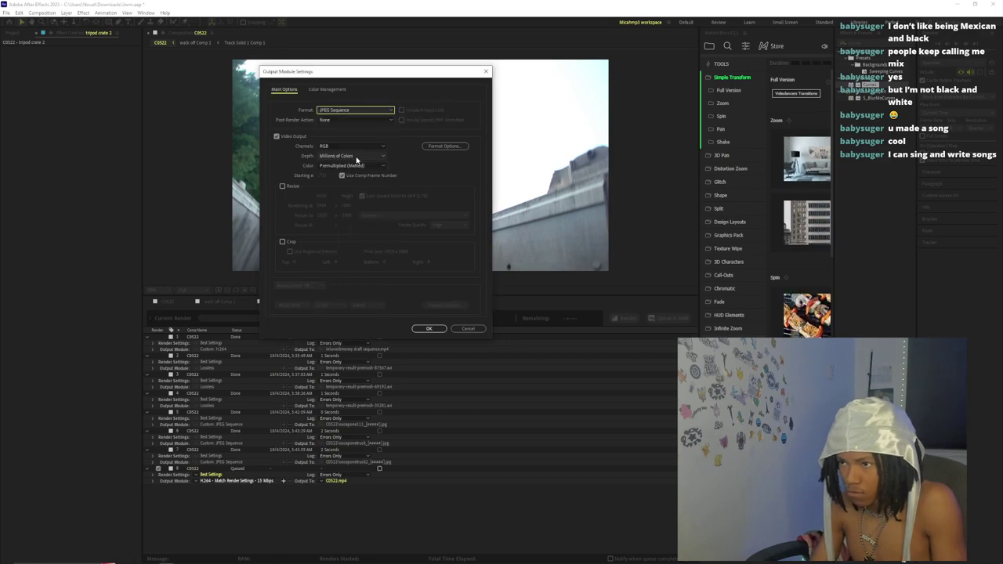
{"action": "left_click", "coordinate": [356, 114]}
{"action": "left_click", "coordinate": [372, 161]}
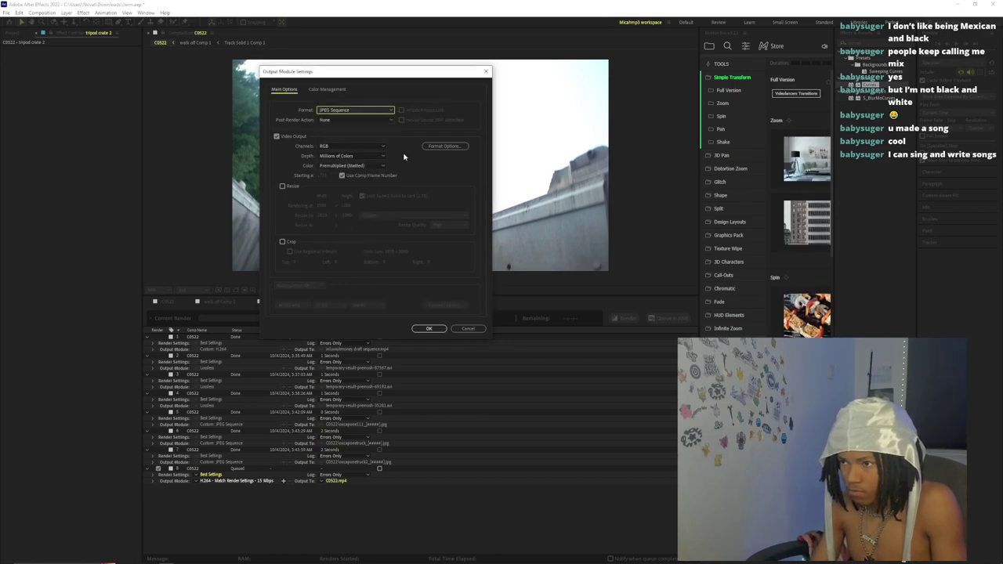
{"action": "left_click", "coordinate": [429, 329]}
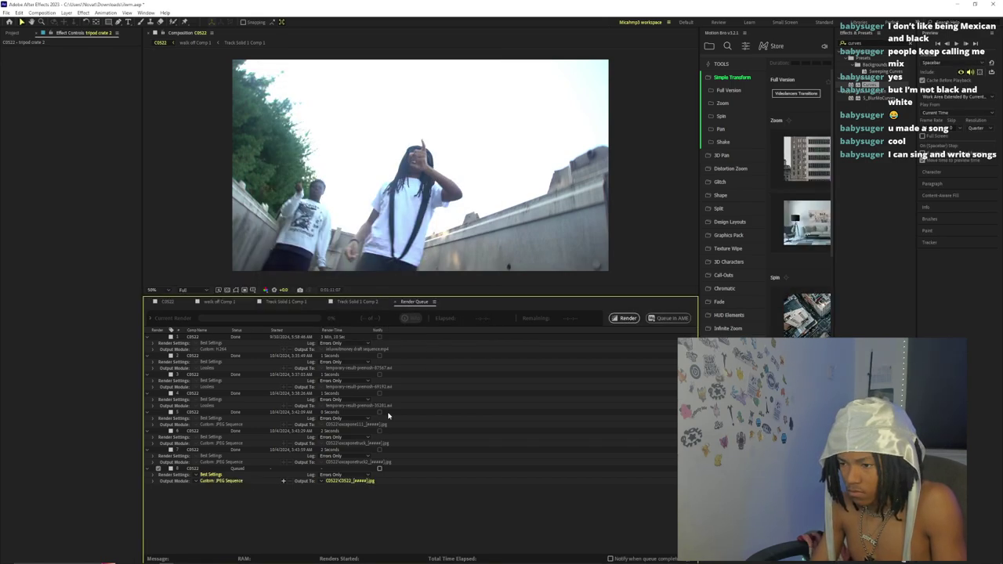
- Set the queued item's output file name to "sht aint fair" in the Downloads folder
{"action": "left_click", "coordinate": [346, 481]}
{"action": "left_click", "coordinate": [34, 87]}
{"action": "type", "text": "sht"}
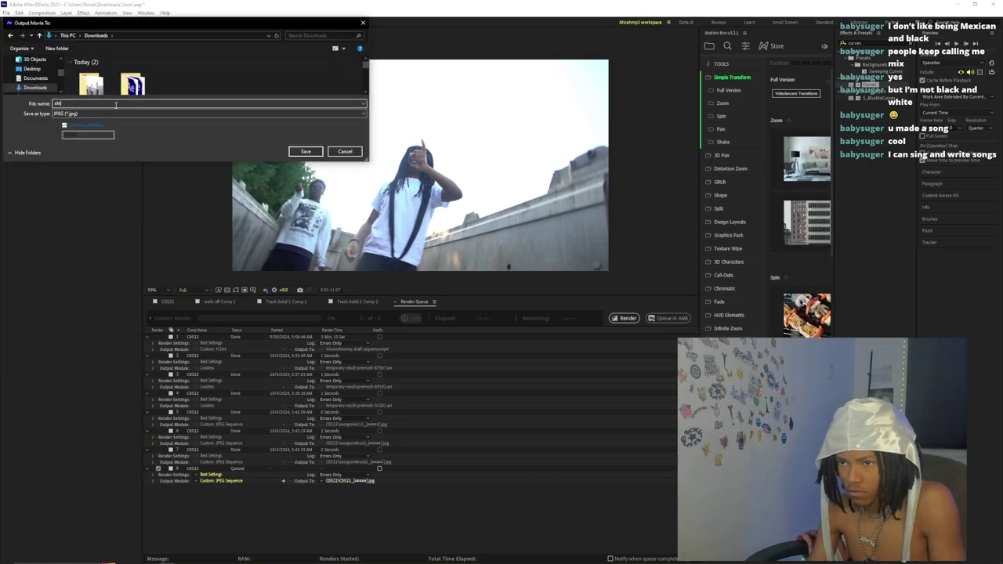
{"action": "type", "text": " aint fair"}
{"action": "key", "text": "Return"}
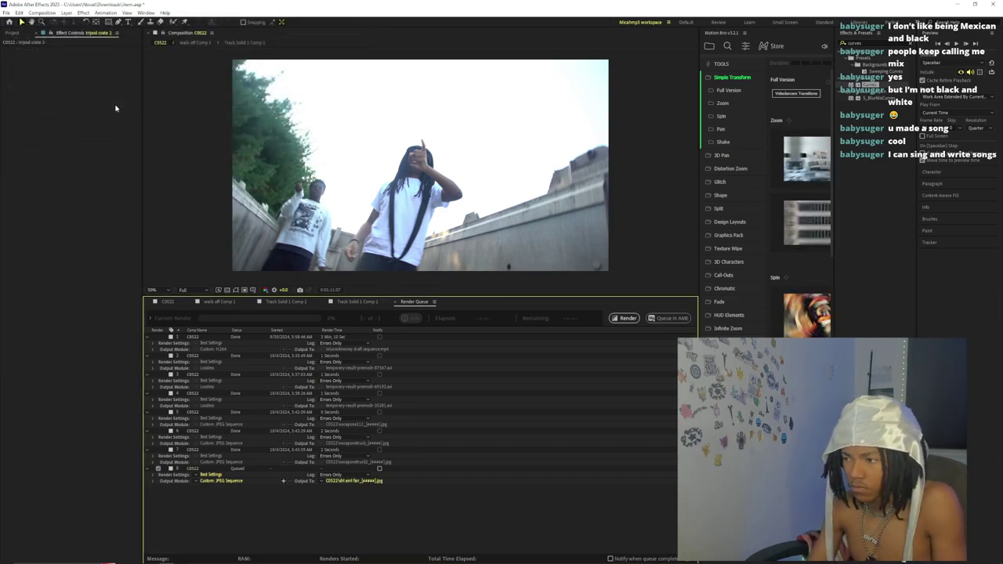
- Render the queued "sht aint fair" JPEG sequence and return to the C0522 timeline
{"action": "left_click", "coordinate": [626, 319]}
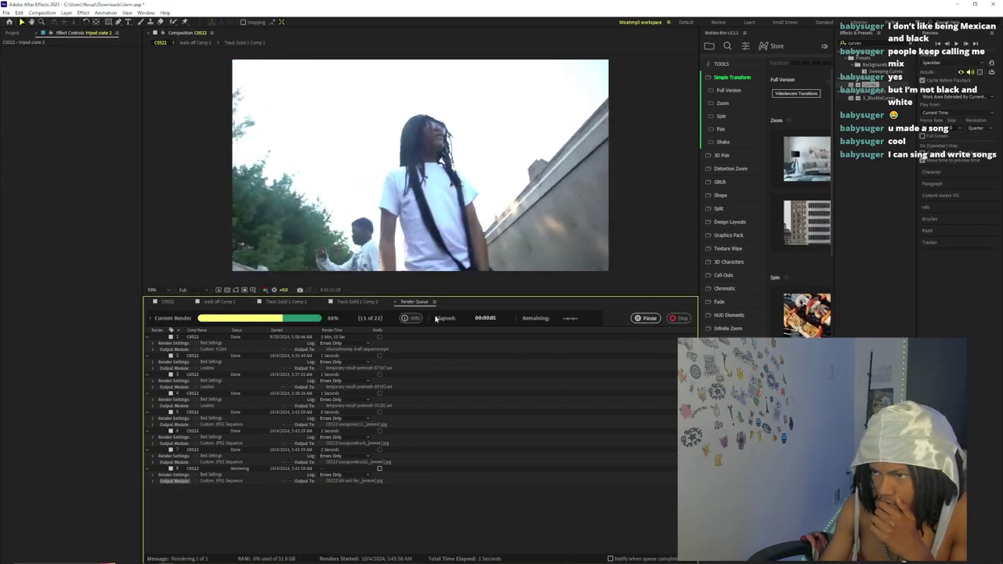
{"action": "left_click", "coordinate": [170, 303]}
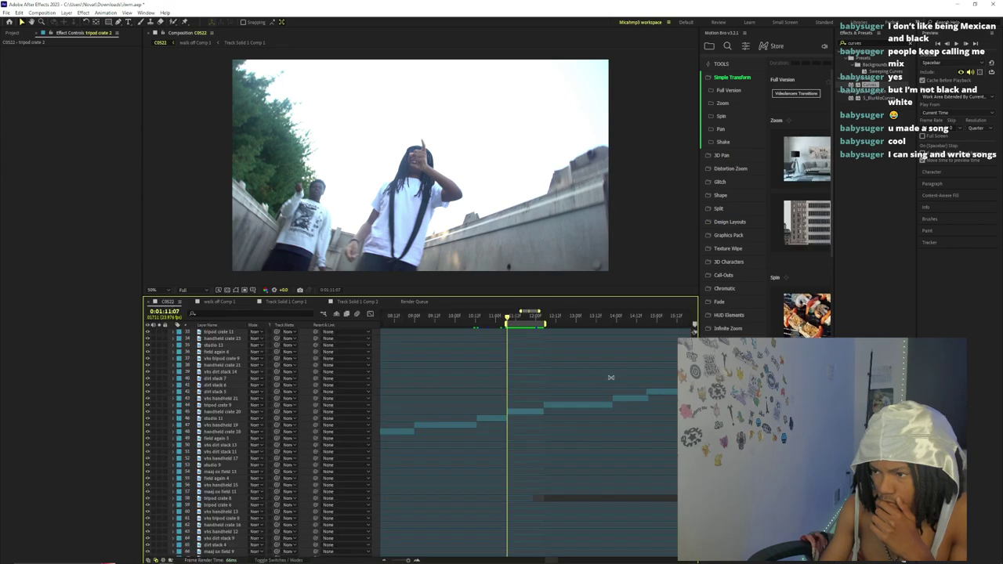
- Start the C0522 work area at 0:01:20:02 within the handheld crate 21 clip, and save the project
{"action": "left_click_drag", "start_coordinate": [570, 318], "coordinate": [663, 338]}
{"action": "left_click_drag", "start_coordinate": [407, 560], "coordinate": [392, 560]}
{"action": "scroll", "coordinate": [550, 361], "scroll_direction": "up", "scroll_amount": 4}
{"action": "scroll", "coordinate": [550, 360], "scroll_direction": "up", "scroll_amount": 8}
{"action": "scroll", "coordinate": [568, 336], "scroll_direction": "down", "scroll_amount": 4}
{"action": "left_click", "coordinate": [562, 317]}
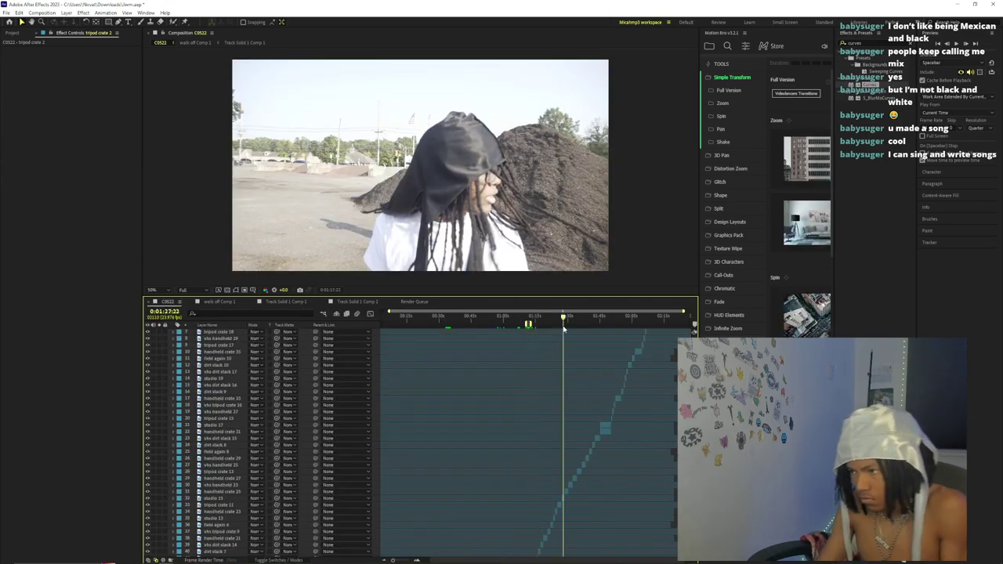
{"action": "scroll", "coordinate": [428, 455], "scroll_direction": "down", "scroll_amount": 8}
{"action": "scroll", "coordinate": [428, 454], "scroll_direction": "up", "scroll_amount": 4}
{"action": "left_click_drag", "start_coordinate": [393, 560], "coordinate": [404, 560]}
{"action": "left_click_drag", "start_coordinate": [550, 315], "coordinate": [479, 318]}
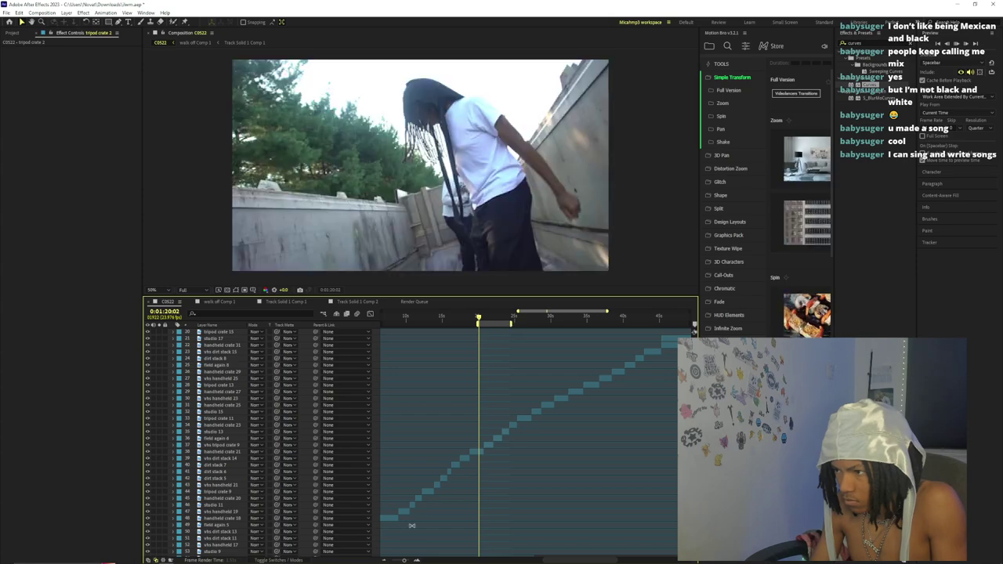
{"action": "left_click_drag", "start_coordinate": [404, 560], "coordinate": [407, 561]}
{"action": "key", "text": "ctrl+s"}
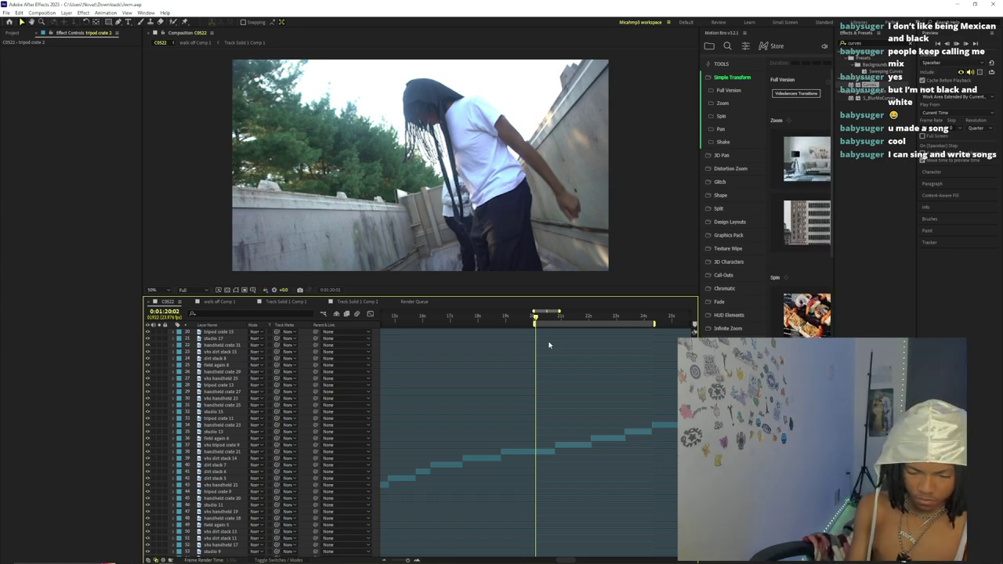
- Preview the footage from 0:01:20:02 to about 0:01:24, extending the work area past 0:01:25
{"action": "key", "text": "space"}
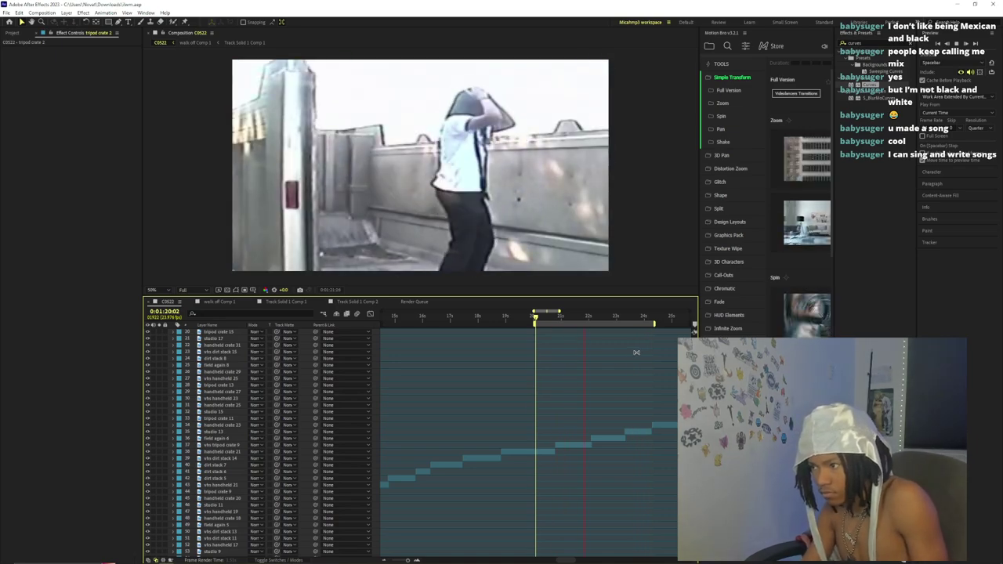
{"action": "key", "text": "space"}
{"action": "left_click", "coordinate": [591, 438]}
{"action": "key", "text": "space"}
{"action": "key", "text": "space"}
{"action": "left_click_drag", "start_coordinate": [654, 325], "coordinate": [686, 330]}
{"action": "key", "text": "space"}
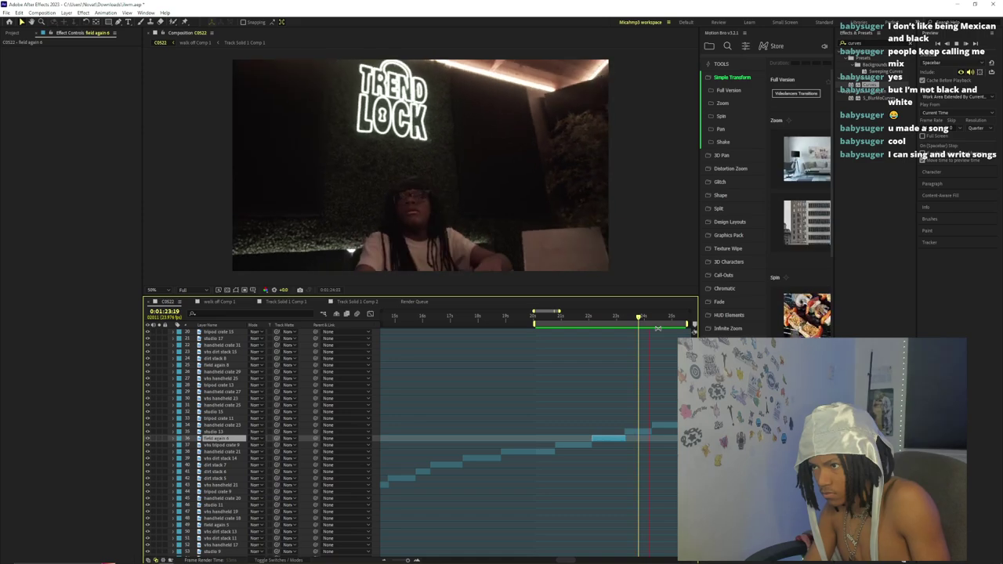
{"action": "left_click_drag", "start_coordinate": [670, 318], "coordinate": [592, 365]}
{"action": "key", "text": "space"}
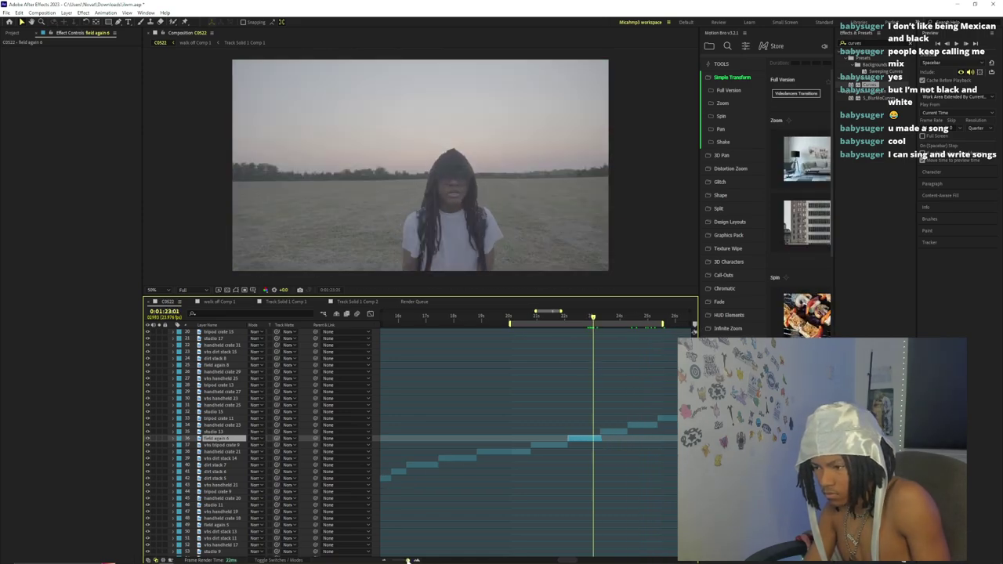
- Try to extend the start of the studio 13 clip earlier over the field again 6 clip
{"action": "left_click_drag", "start_coordinate": [407, 560], "coordinate": [408, 561]}
{"action": "left_click", "coordinate": [551, 432]}
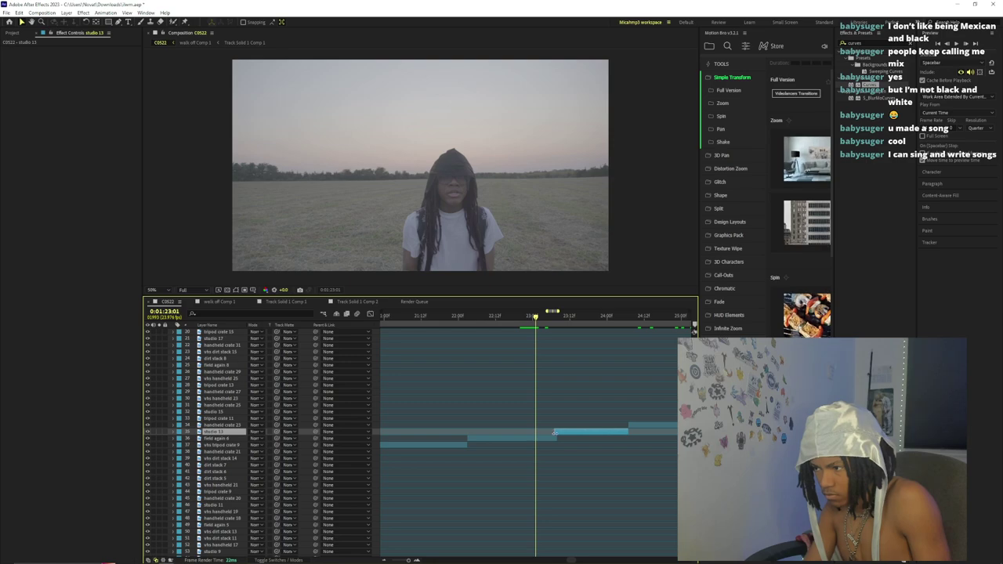
{"action": "double_click", "coordinate": [557, 432]}
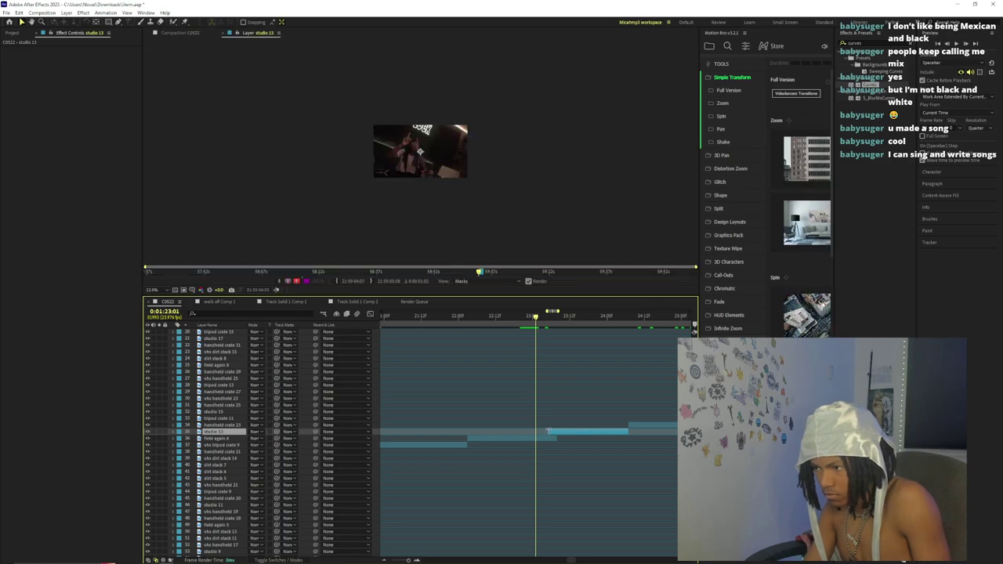
{"action": "left_click", "coordinate": [221, 33]}
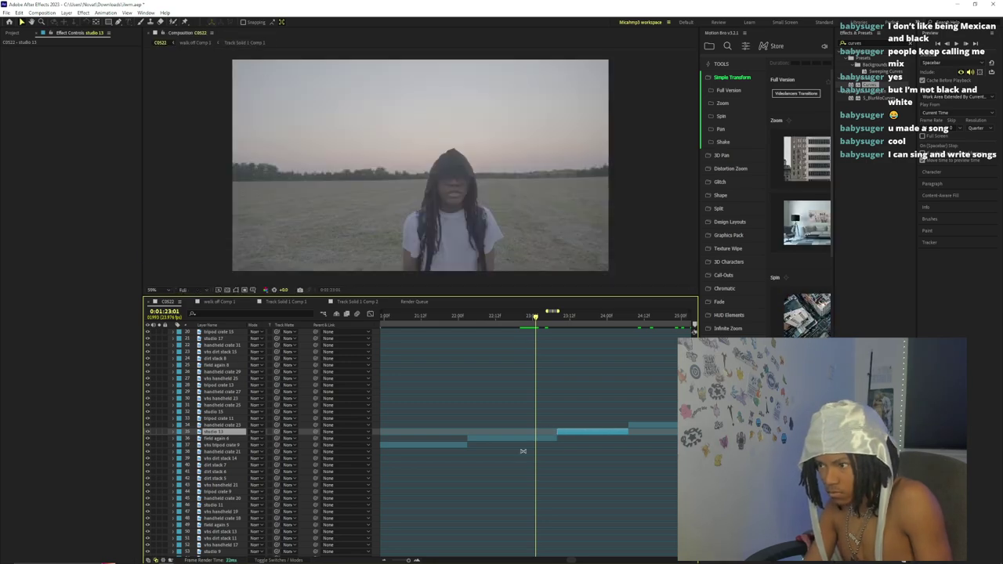
{"action": "left_click_drag", "start_coordinate": [554, 431], "coordinate": [523, 431]}
{"action": "left_click_drag", "start_coordinate": [526, 321], "coordinate": [559, 317]}
{"action": "key", "text": "ctrl+z"}
{"action": "key", "text": "ctrl+z"}
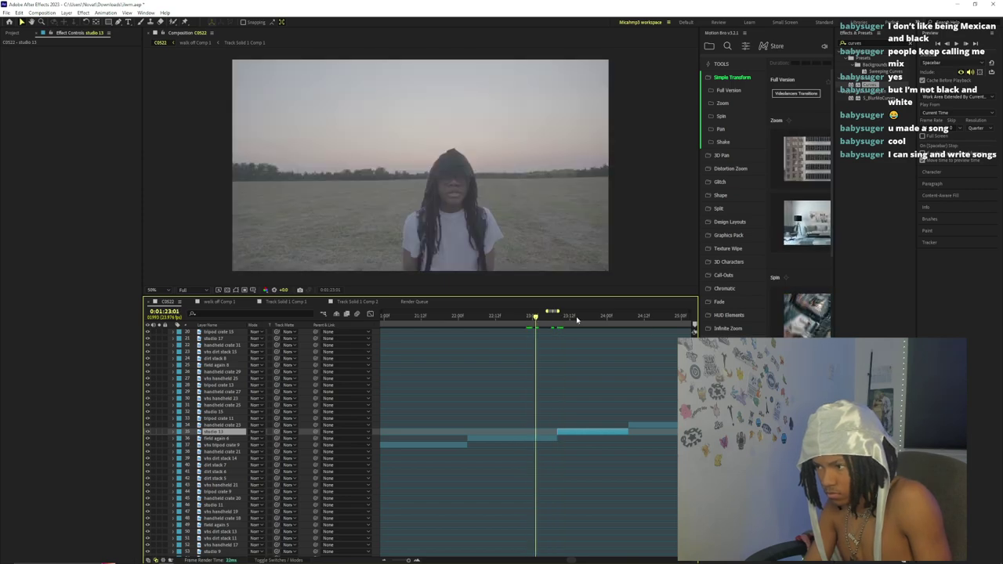
- Preview the studio 13 section, and extend the start of the handheld crate 23 clip back to 0:01:23:20
{"action": "key", "text": "space"}
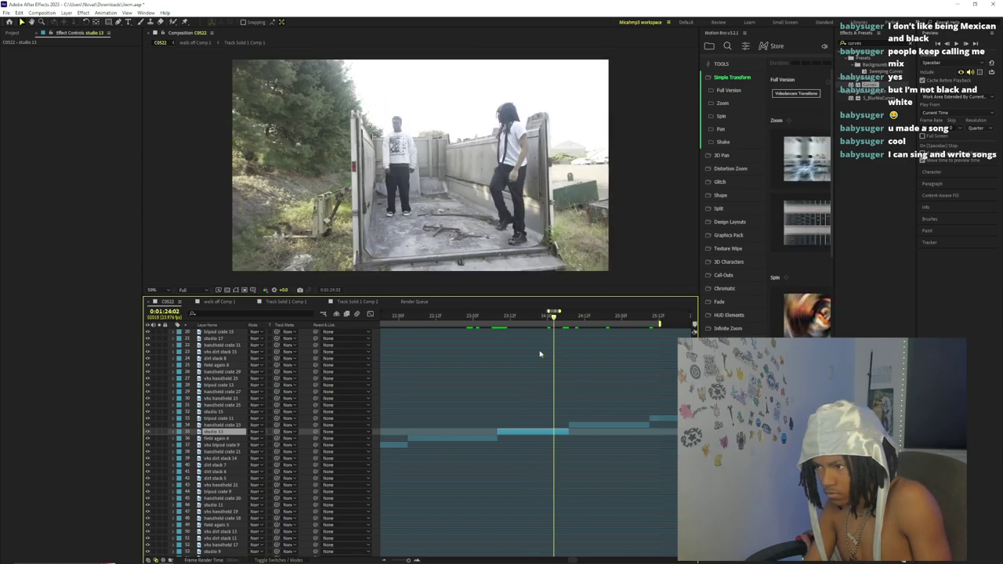
{"action": "key", "text": "space"}
{"action": "left_click_drag", "start_coordinate": [568, 425], "coordinate": [534, 427]}
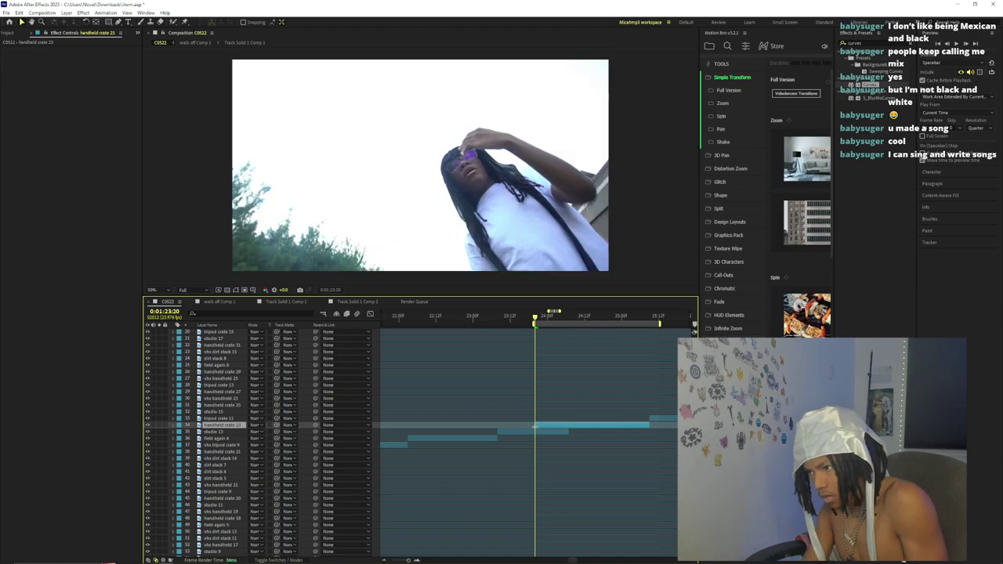
- Split the handheld crate 23 clip at 0:01:24:07 and end the work area there
{"action": "left_click_drag", "start_coordinate": [536, 316], "coordinate": [570, 329]}
{"action": "key", "text": "ctrl+shift+d"}
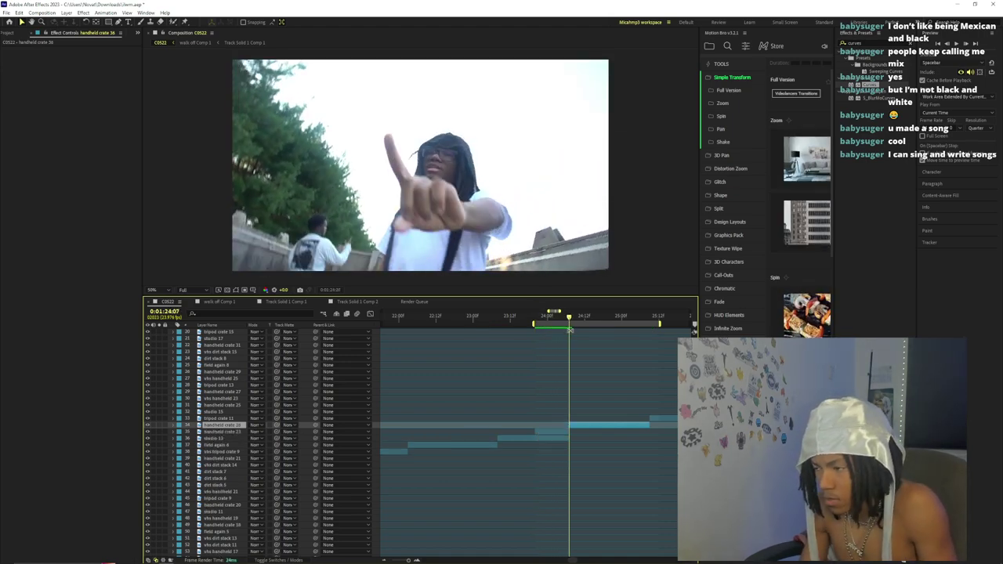
{"action": "key", "text": "n"}
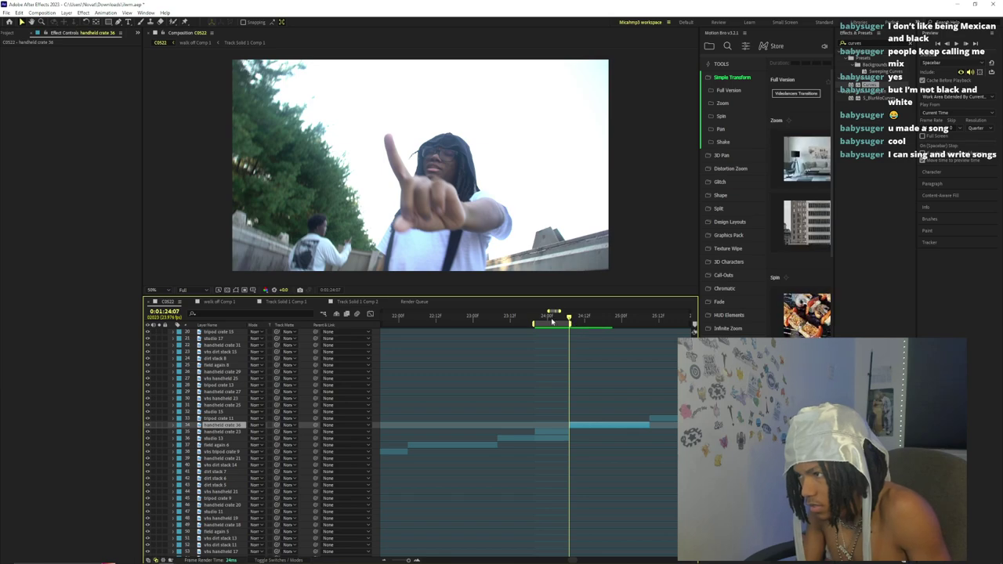
- Time-stretch the split-off first part of handheld crate 23 to 50 percent, with the current time at 0:01:23:20
{"action": "left_click", "coordinate": [536, 317]}
{"action": "right_click", "coordinate": [558, 431]}
{"action": "mouse_move", "coordinate": [589, 242]}
{"action": "left_click", "coordinate": [660, 260]}
{"action": "type", "text": "50"}
{"action": "key", "text": "Return"}
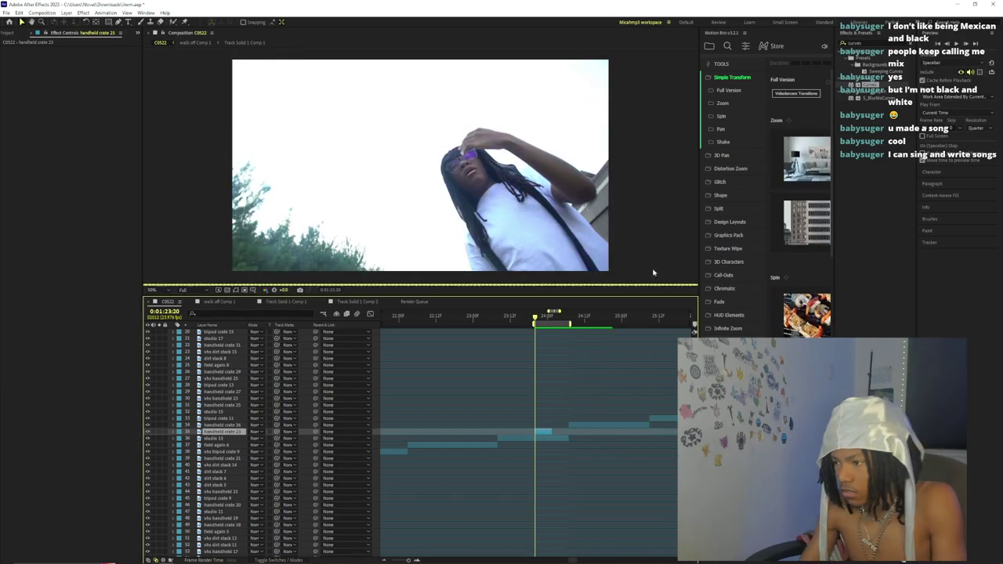
- Move the shortened handheld crate 23 clip to start at 0:01:24:01, and begin the work area at that time
{"action": "mouse_move", "coordinate": [545, 437]}
{"action": "left_mouse_down"}
{"action": "mouse_move", "coordinate": [558, 440]}
{"action": "mouse_move", "coordinate": [543, 434]}
{"action": "left_mouse_up"}
{"action": "left_click_drag", "start_coordinate": [538, 321], "coordinate": [551, 327]}
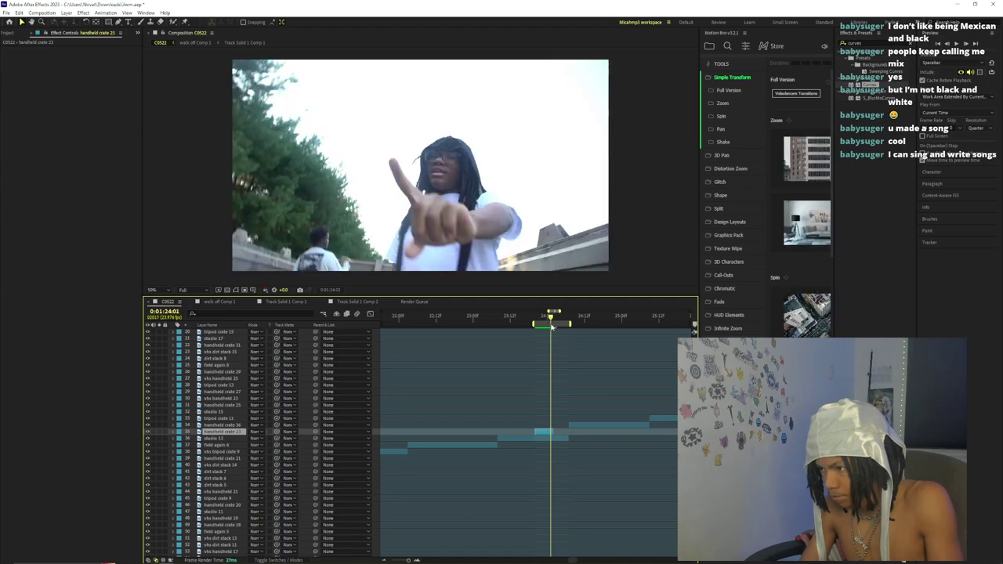
{"action": "left_click_drag", "start_coordinate": [542, 428], "coordinate": [561, 436]}
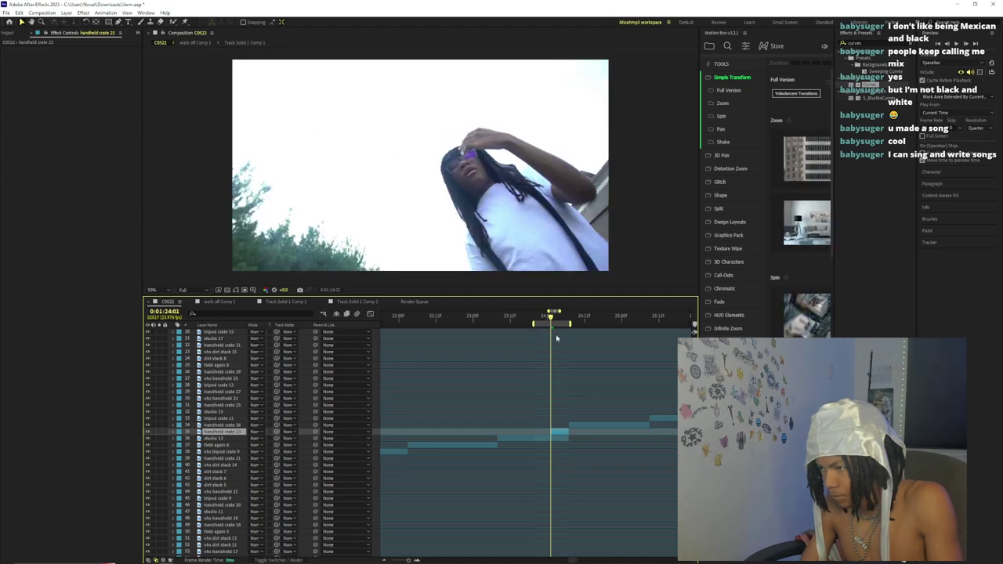
{"action": "mouse_move", "coordinate": [555, 323]}
{"action": "left_mouse_down"}
{"action": "mouse_move", "coordinate": [573, 323]}
{"action": "mouse_move", "coordinate": [574, 335]}
{"action": "left_mouse_up"}
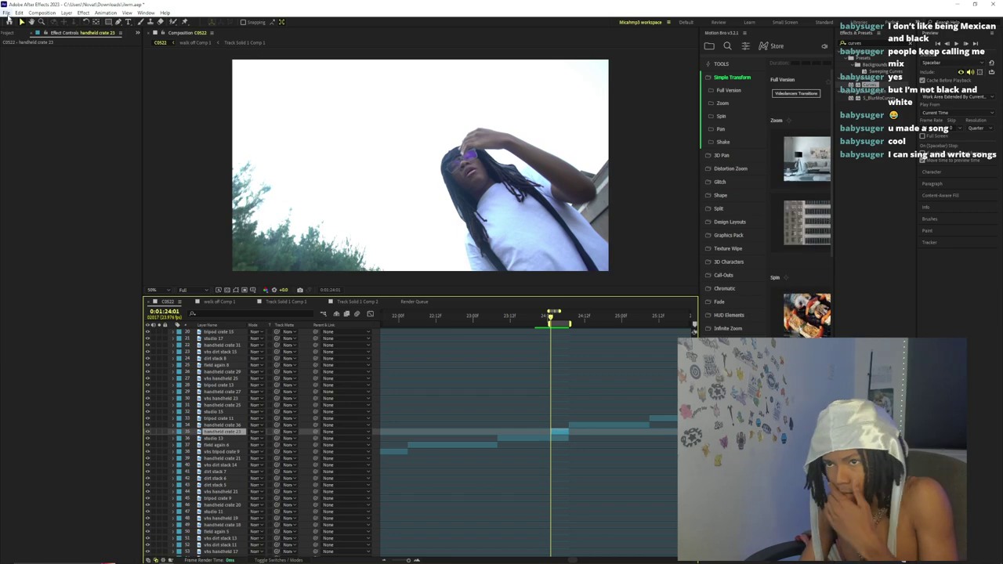
- Add the C0522 work area from 0:01:24:01 to the render queue with JPEG Sequence as its output format
{"action": "left_click", "coordinate": [6, 12]}
{"action": "mouse_move", "coordinate": [23, 131]}
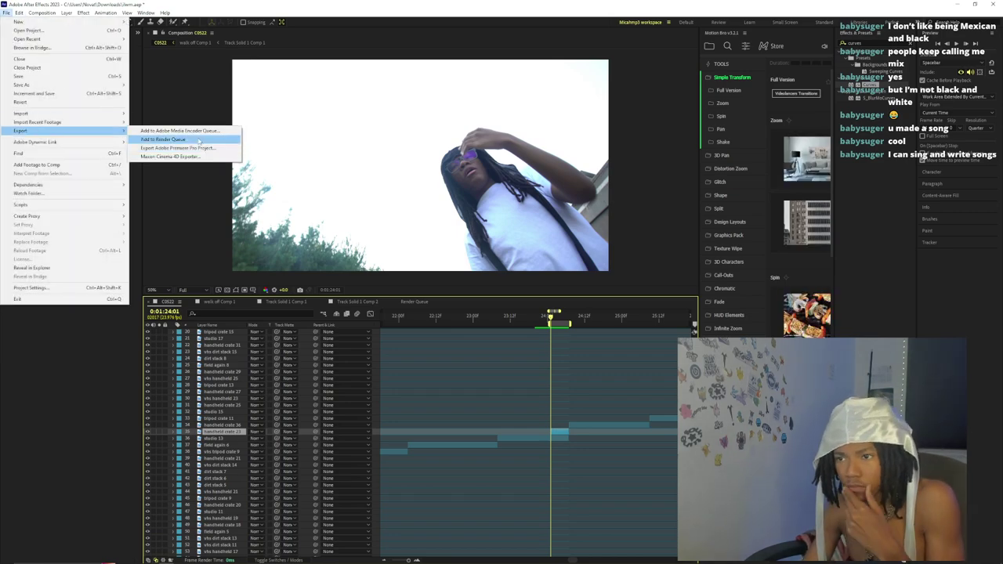
{"action": "left_click", "coordinate": [198, 140]}
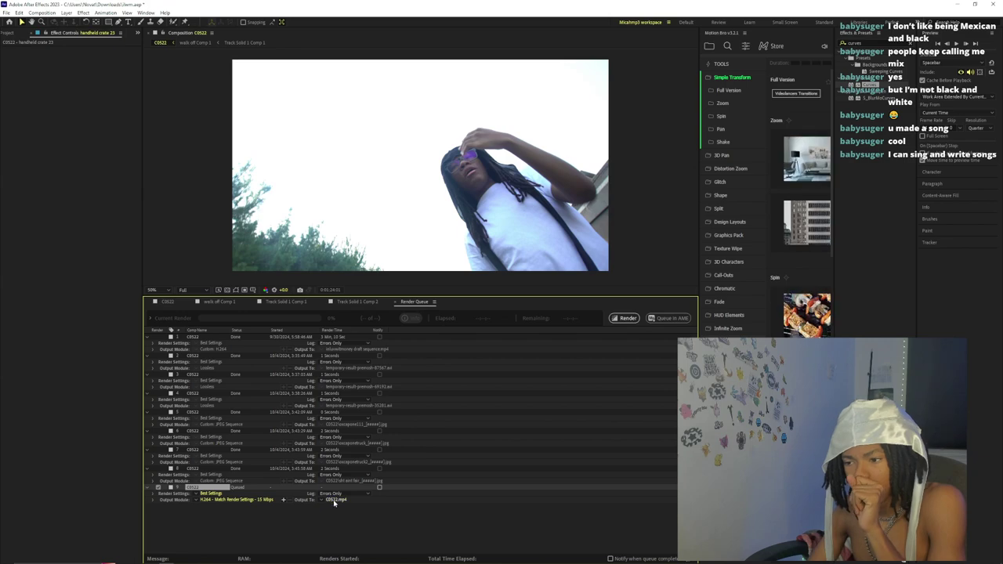
{"action": "left_click", "coordinate": [235, 499]}
{"action": "left_click", "coordinate": [342, 113]}
{"action": "left_click", "coordinate": [341, 162]}
{"action": "left_click", "coordinate": [429, 328]}
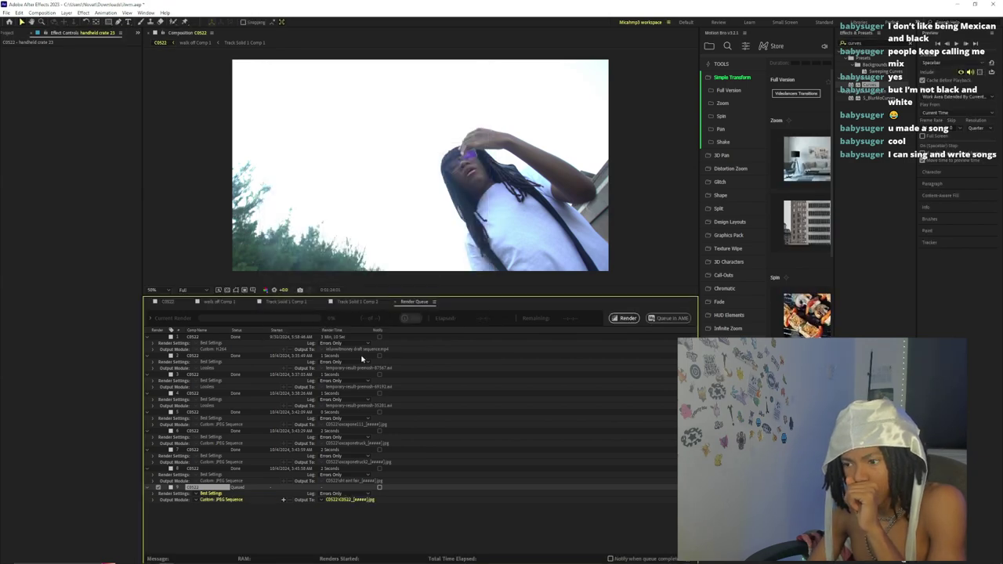
- Set the queued item's output file name to "cut in" and render it
{"action": "left_click", "coordinate": [360, 500]}
{"action": "type", "text": "cl"}
{"action": "key", "text": "BackSpace"}
{"action": "type", "text": "ut in"}
{"action": "key", "text": "Return"}
{"action": "left_click", "coordinate": [625, 318]}
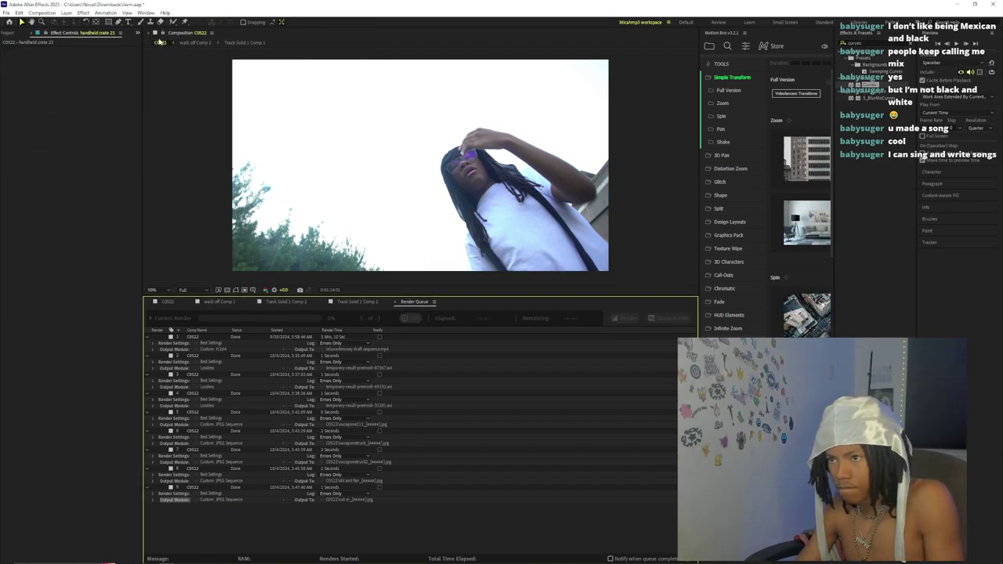
- Return to the C0522 timeline and delete the shortened handheld crate 23 clip before 0:01:24:07
{"action": "left_click", "coordinate": [167, 301]}
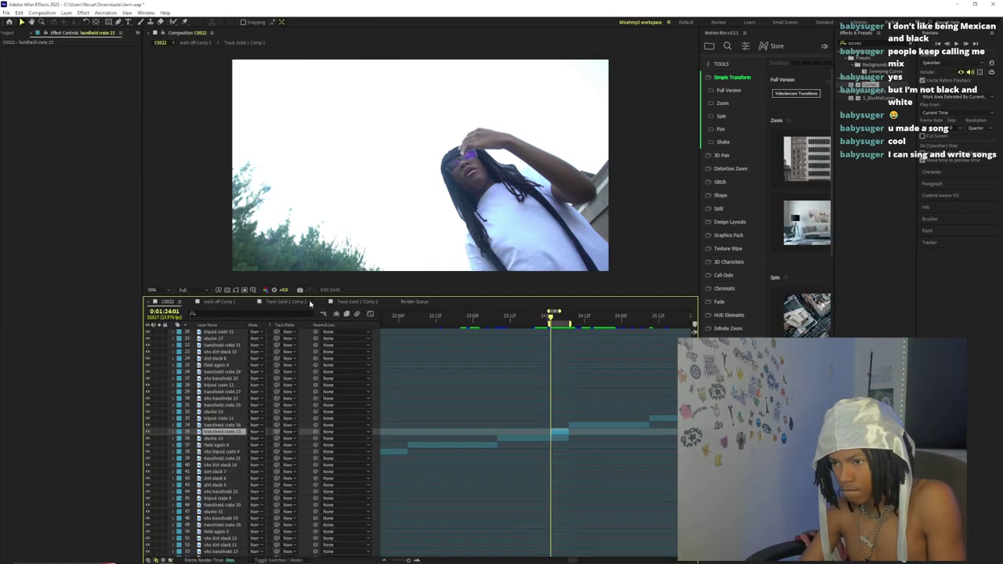
{"action": "left_click", "coordinate": [570, 318]}
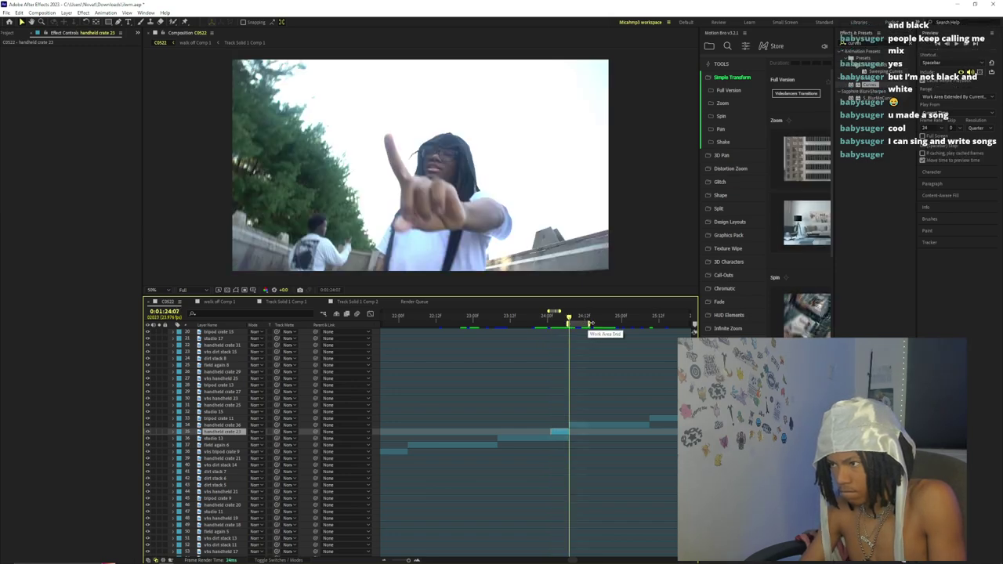
{"action": "left_click", "coordinate": [556, 320]}
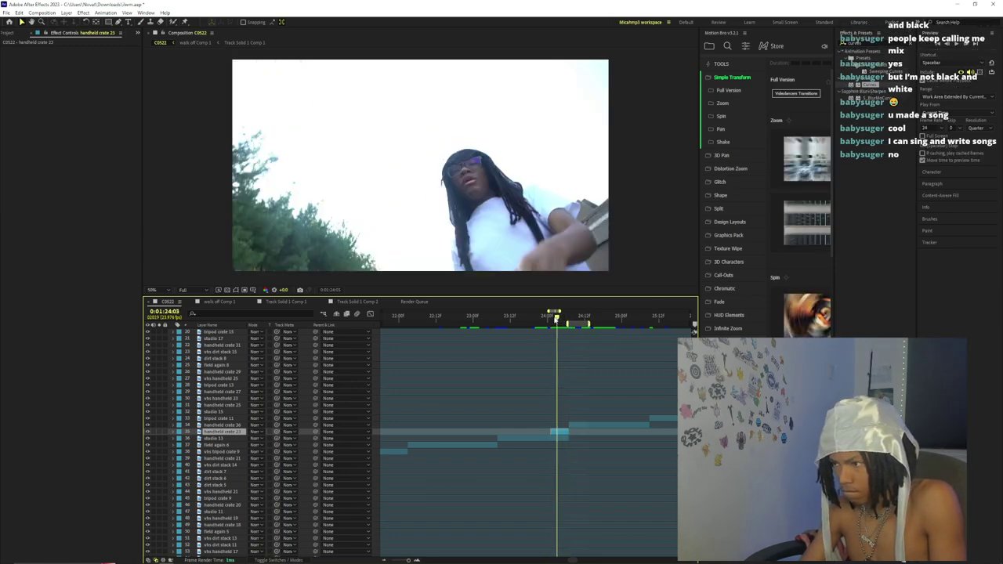
{"action": "key", "text": "Delete"}
- Reset the work area start to 0:00:00:00 and save the project
{"action": "left_click_drag", "start_coordinate": [409, 560], "coordinate": [390, 560]}
{"action": "scroll", "coordinate": [407, 320], "scroll_direction": "down", "scroll_amount": 15}
{"action": "left_click_drag", "start_coordinate": [398, 318], "coordinate": [381, 318]}
{"action": "key", "text": "b"}
{"action": "key", "text": "ctrl+s"}
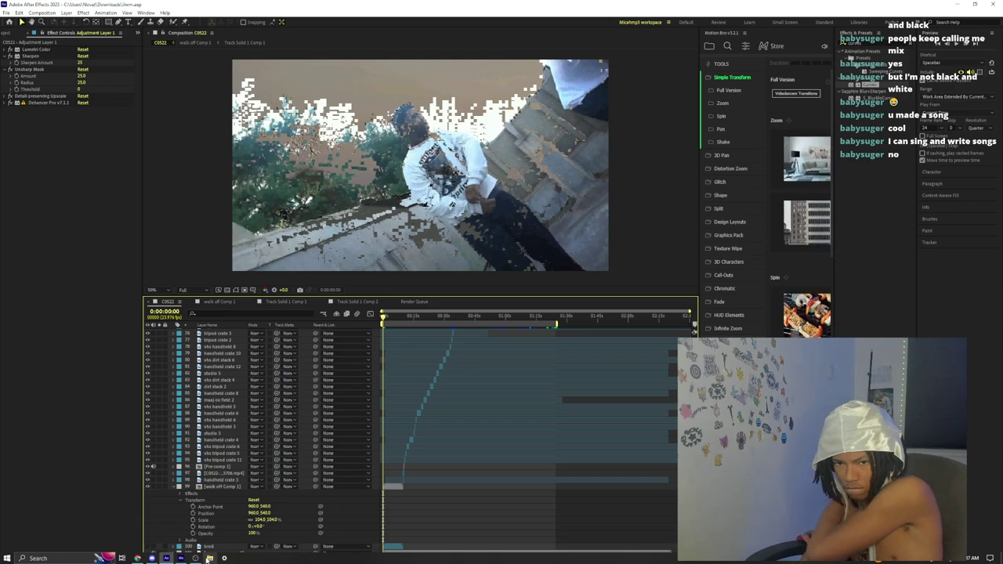
- Switch to File Explorer and examine the exported JPEG frames in the C0522 folder in Downloads, selecting the first oxcapone111 frame
{"action": "left_click", "coordinate": [208, 558]}
{"action": "left_click", "coordinate": [39, 157]}
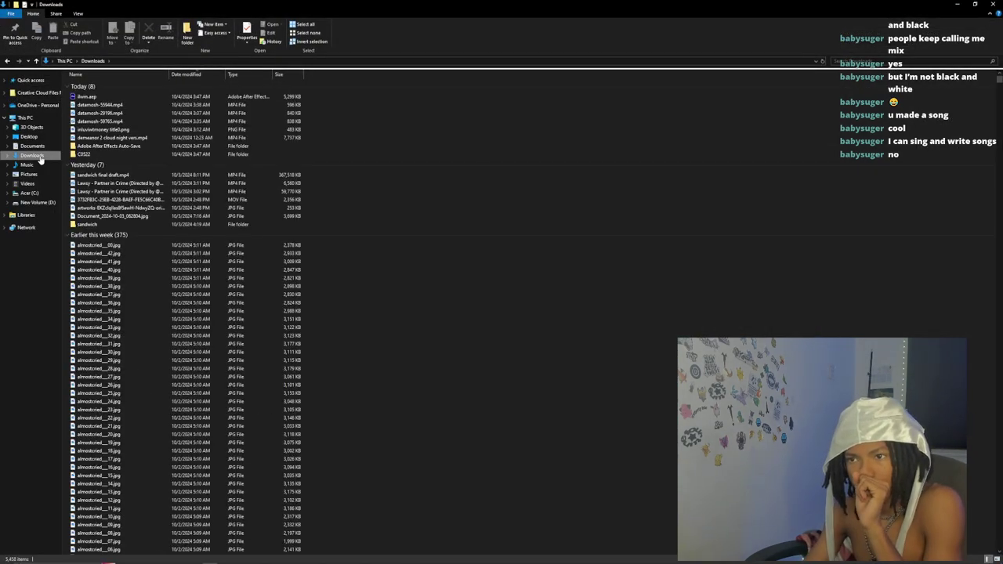
{"action": "double_click", "coordinate": [133, 155]}
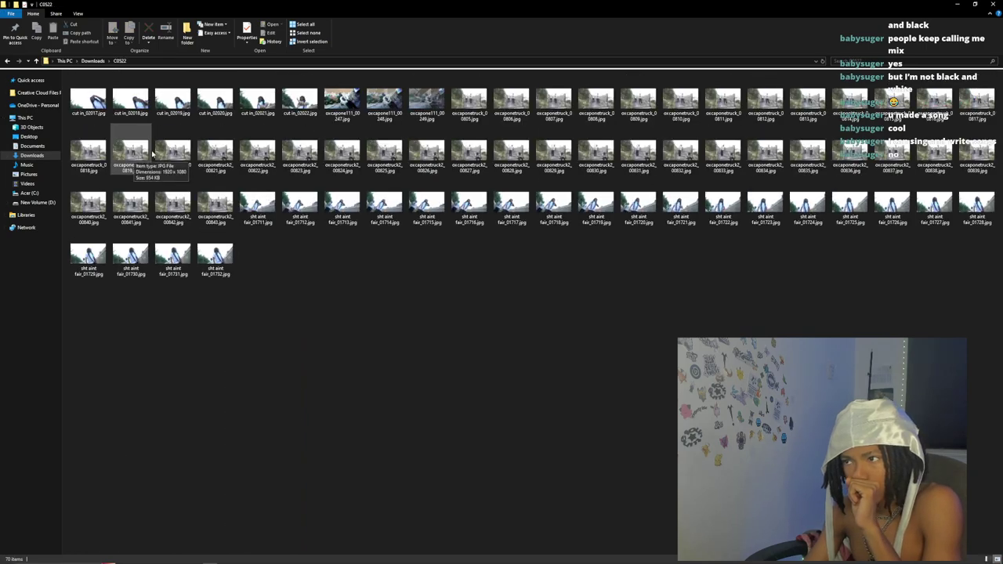
{"action": "left_click", "coordinate": [313, 112]}
{"action": "left_click", "coordinate": [346, 108]}
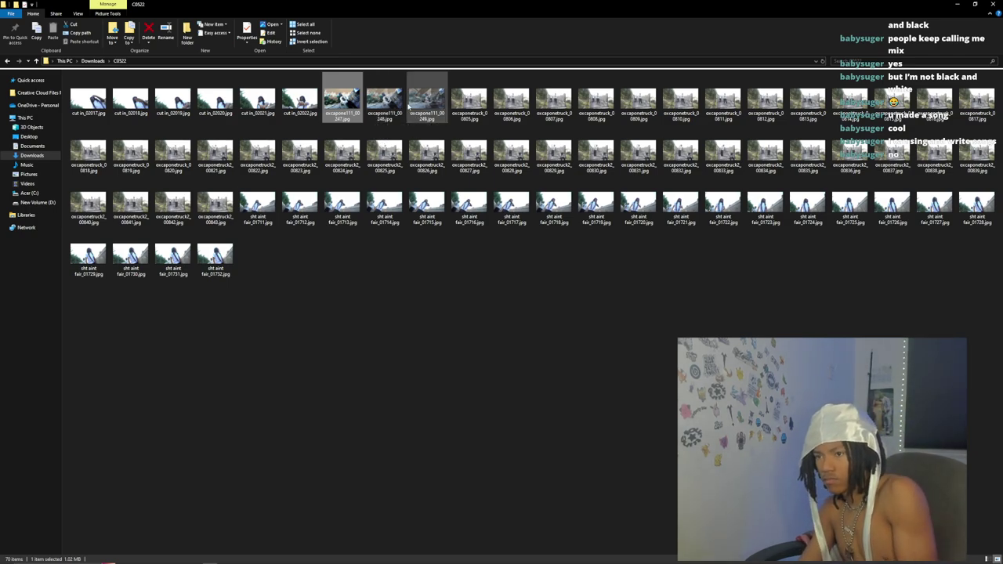
- Switch to After Effects, place the C0522 playhead at 0:00:10:06 and inspect the clips around it in a closer timeline view
{"action": "mouse_move", "coordinate": [148, 558]}
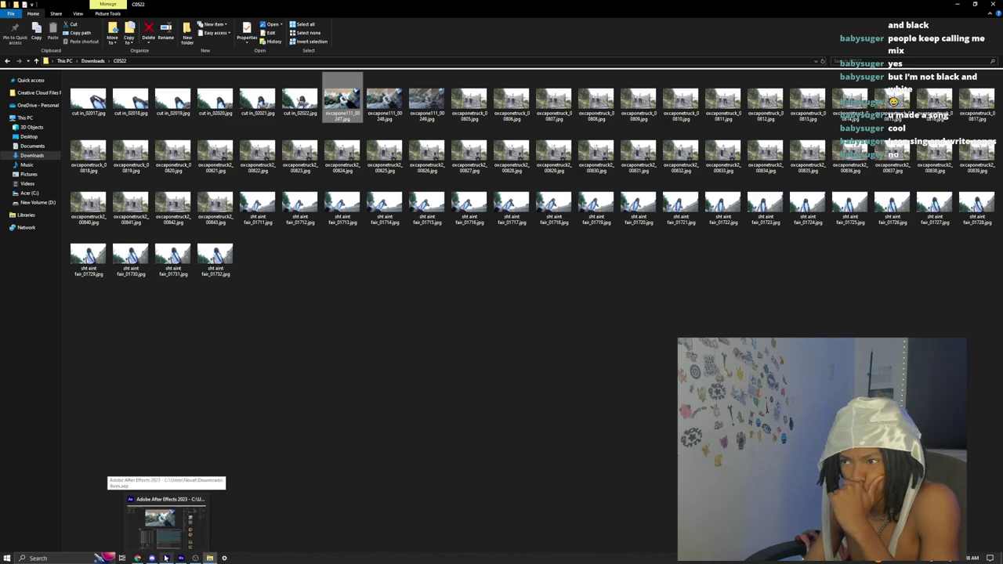
{"action": "left_click", "coordinate": [165, 558]}
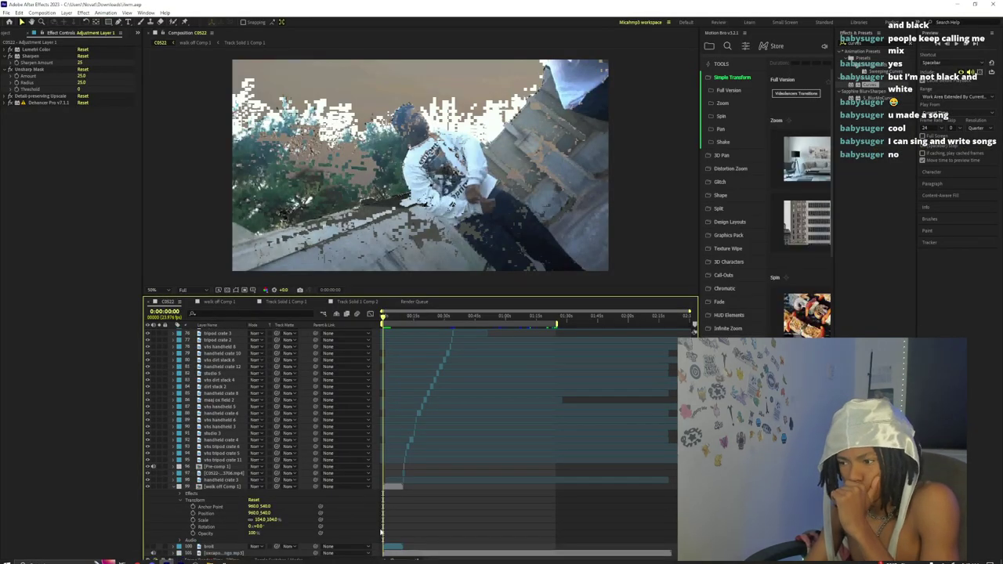
{"action": "left_click", "coordinate": [593, 317]}
{"action": "left_click_drag", "start_coordinate": [595, 323], "coordinate": [600, 323]}
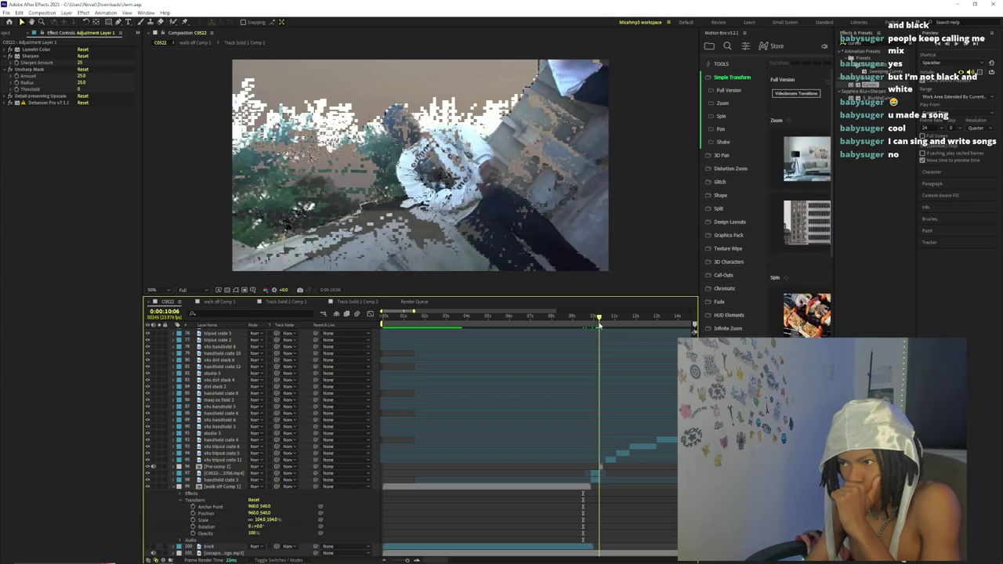
{"action": "left_click_drag", "start_coordinate": [407, 560], "coordinate": [408, 560]}
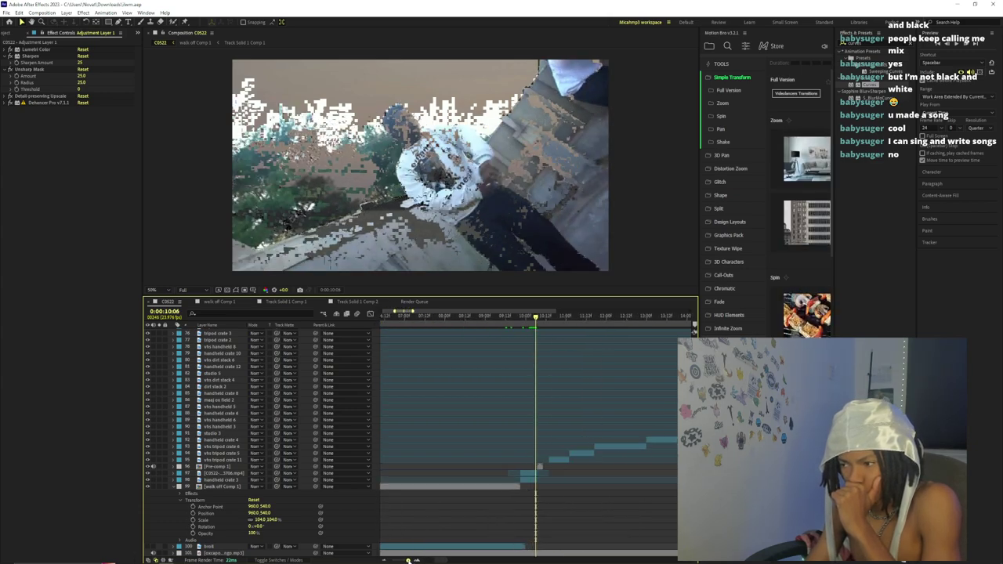
{"action": "left_click", "coordinate": [210, 556]}
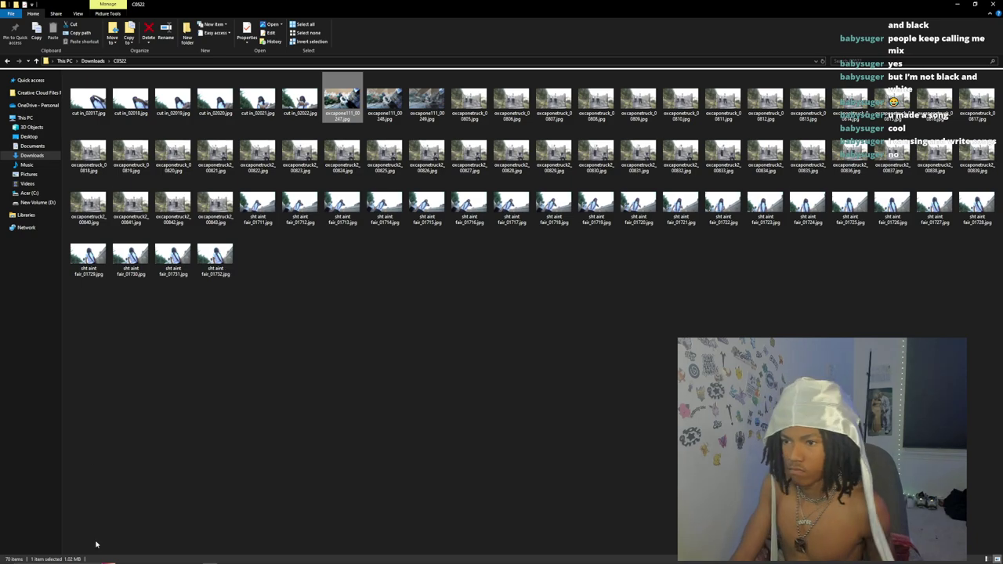
{"action": "left_click", "coordinate": [146, 559]}
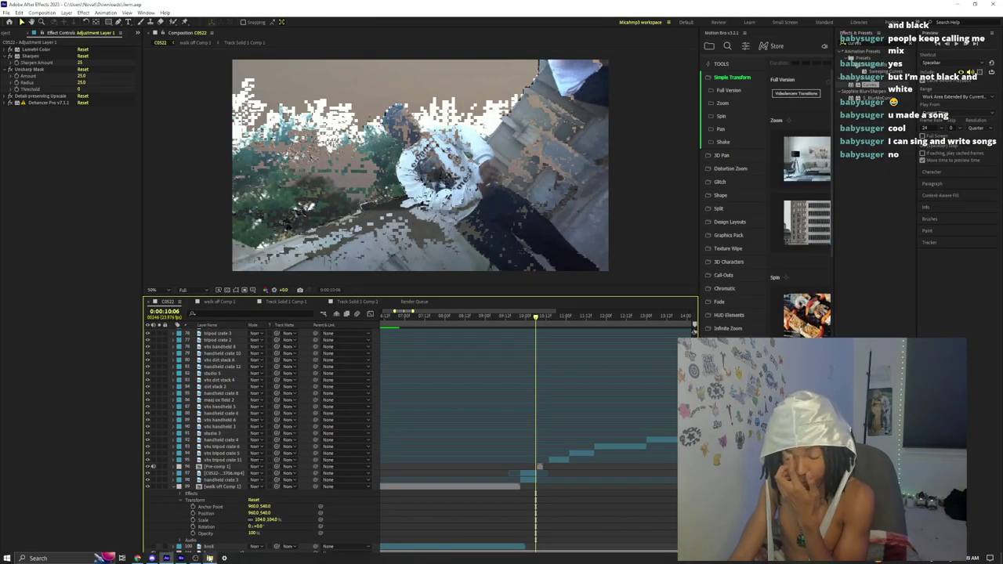
- Switch to File Explorer, select all JPEG frames in the C0522 folder and set them up for printing with the Contact sheet (35) layout
{"action": "left_click", "coordinate": [210, 558]}
{"action": "left_click", "coordinate": [87, 100]}
{"action": "key", "text": "ctrl+a"}
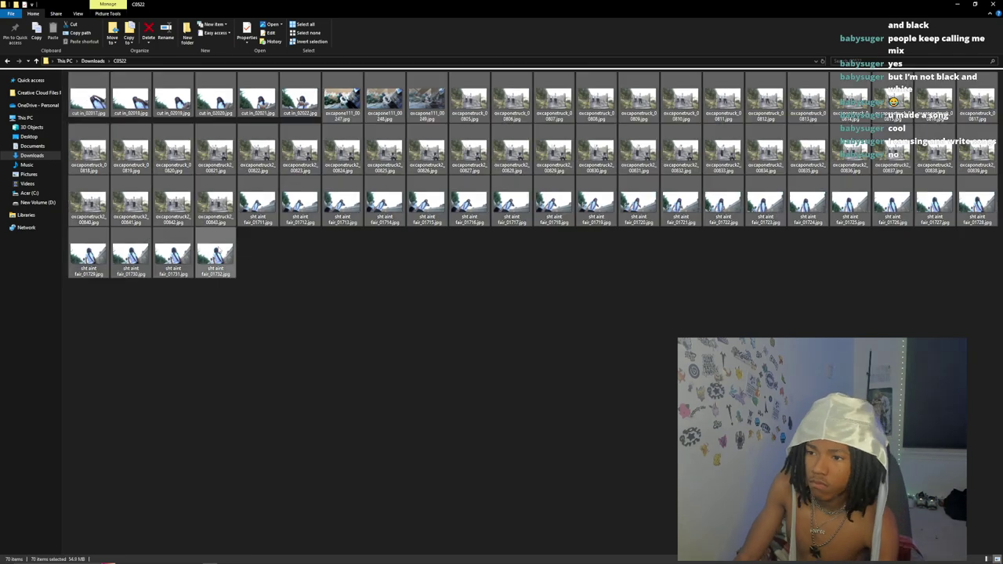
{"action": "right_click", "coordinate": [102, 96]}
{"action": "left_click", "coordinate": [129, 135]}
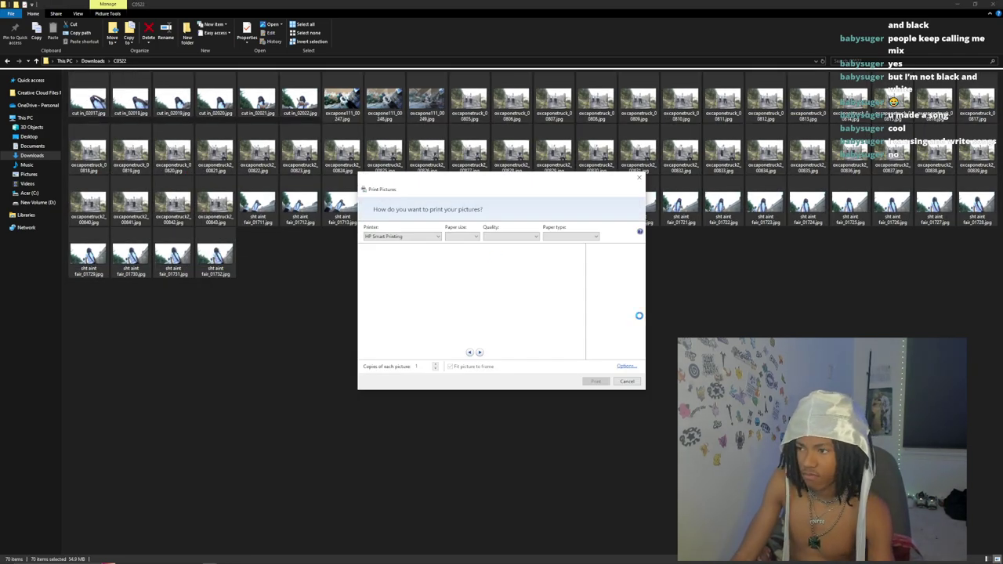
{"action": "scroll", "coordinate": [629, 316], "scroll_direction": "down", "scroll_amount": 5}
{"action": "left_click", "coordinate": [614, 347]}
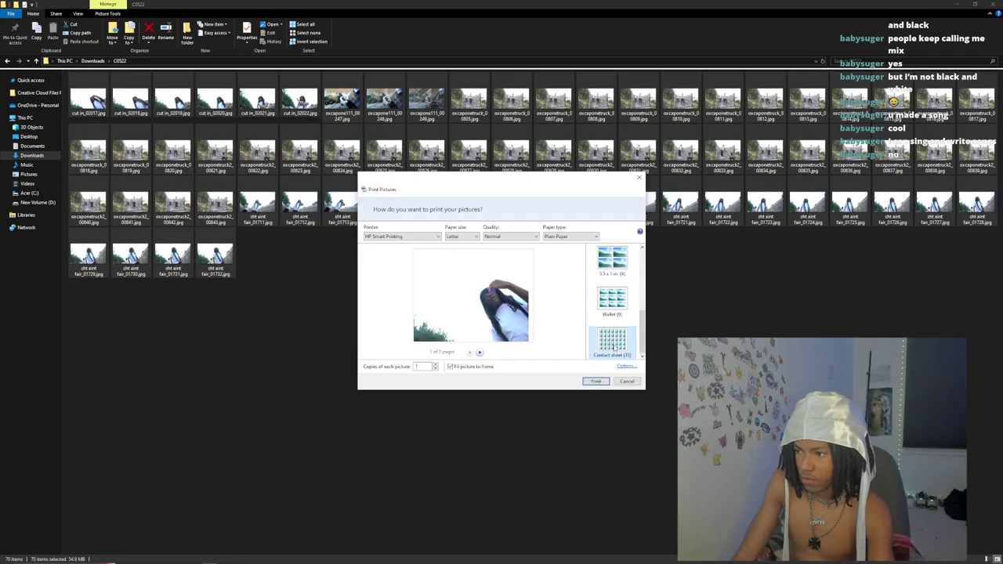
- Review both contact sheet pages in the print preview and print them with HP Smart Printing
{"action": "left_click", "coordinate": [480, 352]}
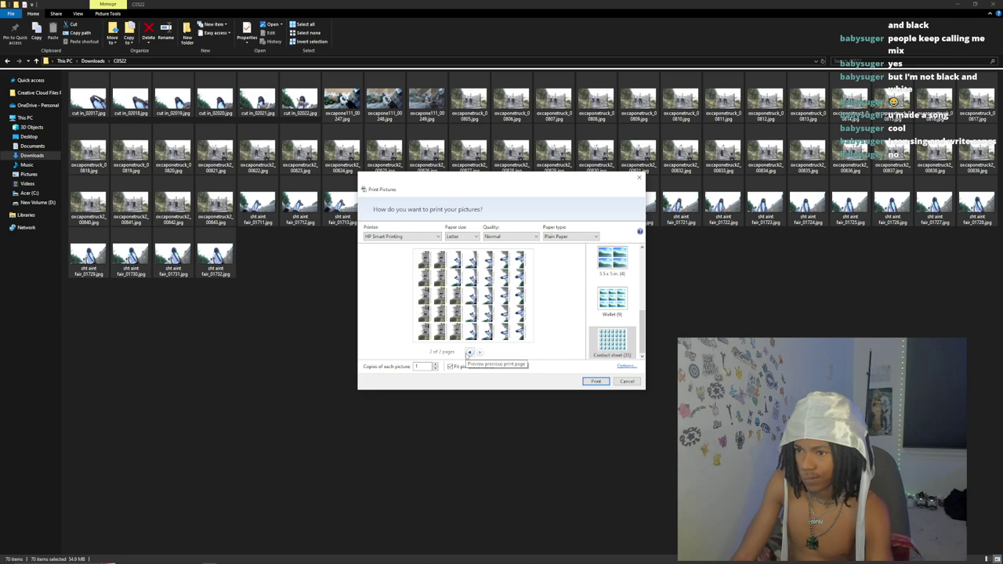
{"action": "left_click", "coordinate": [468, 353]}
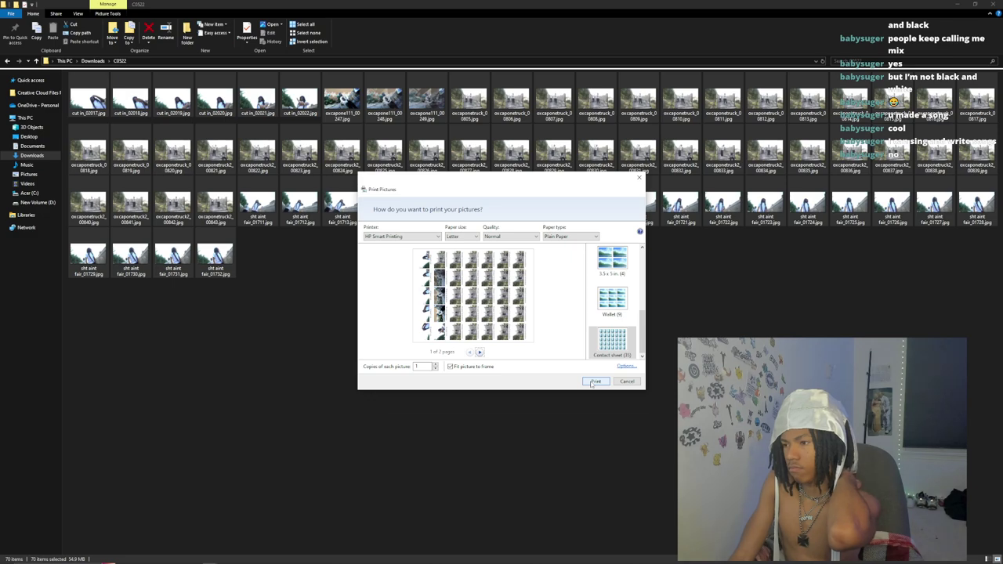
{"action": "left_click", "coordinate": [480, 352]}
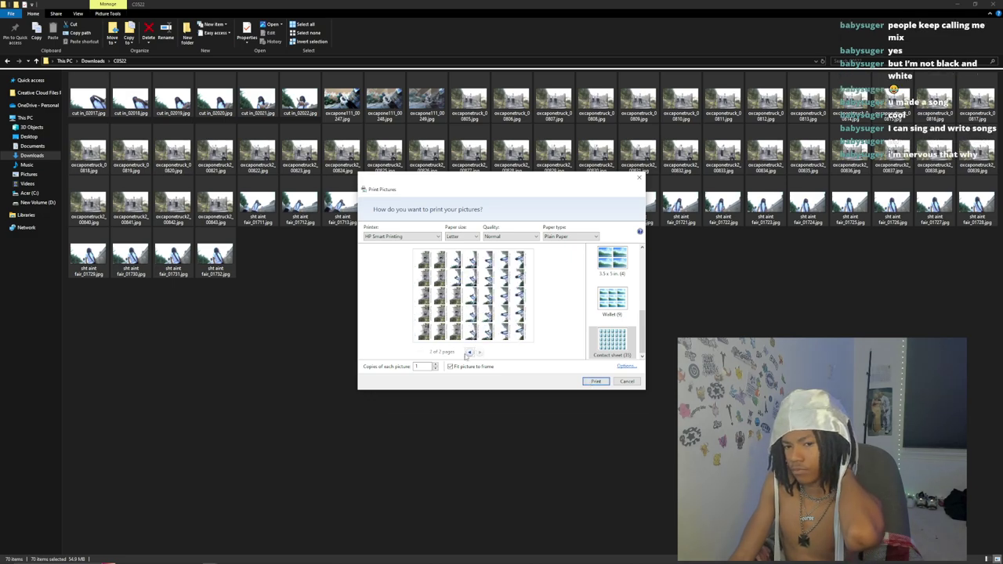
{"action": "left_click", "coordinate": [469, 352]}
{"action": "left_click", "coordinate": [478, 353]}
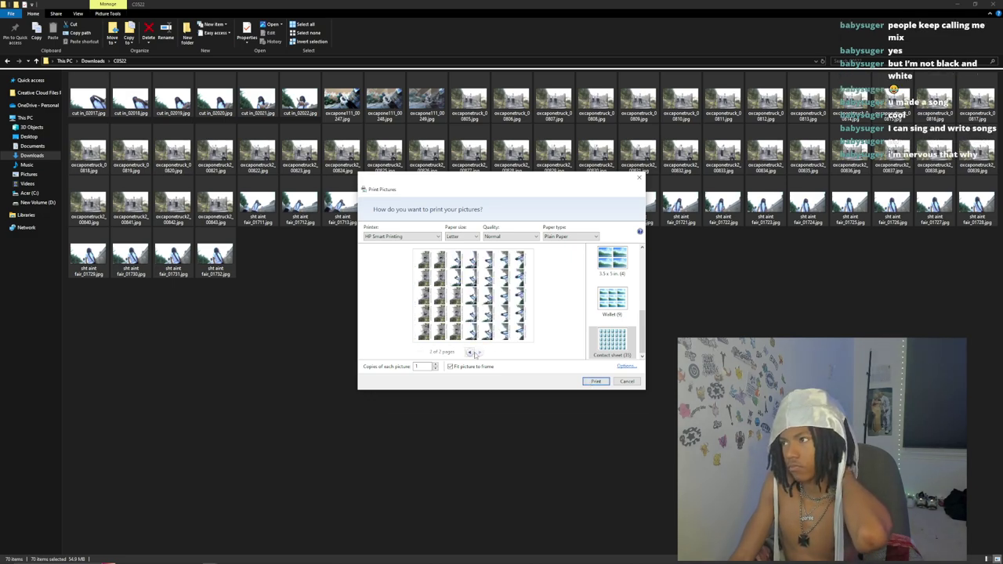
{"action": "left_click", "coordinate": [470, 352]}
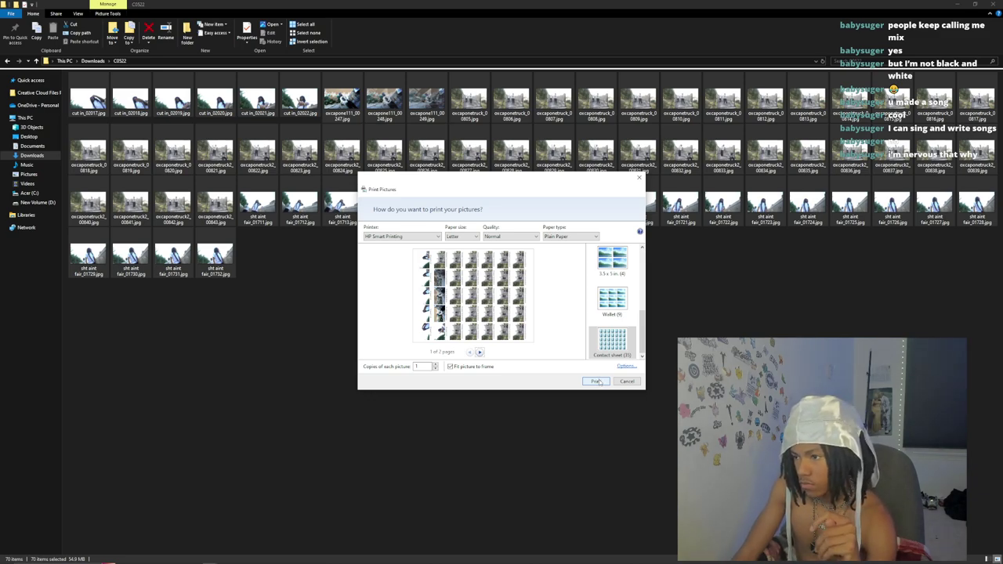
{"action": "left_click", "coordinate": [479, 352]}
{"action": "left_click", "coordinate": [470, 352]}
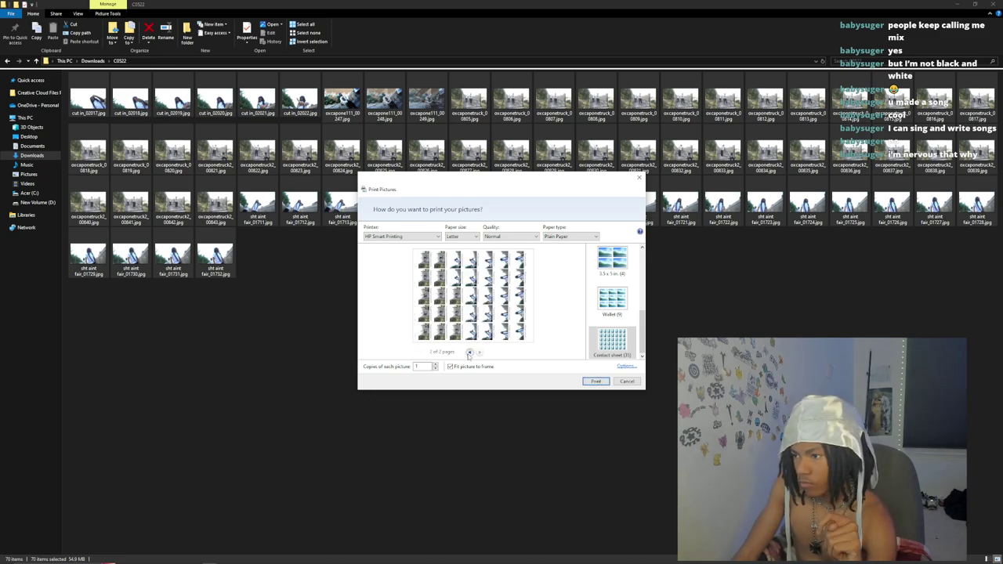
{"action": "left_click", "coordinate": [597, 382]}
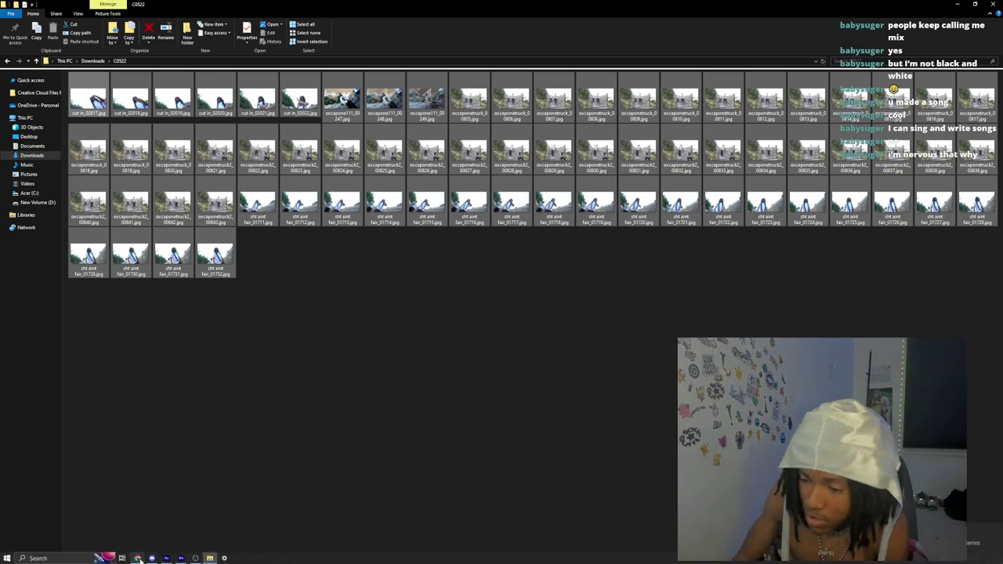
- Switch to Chrome and pause the SoundCloud track "Lil Me" by 77
{"action": "left_click", "coordinate": [152, 558]}
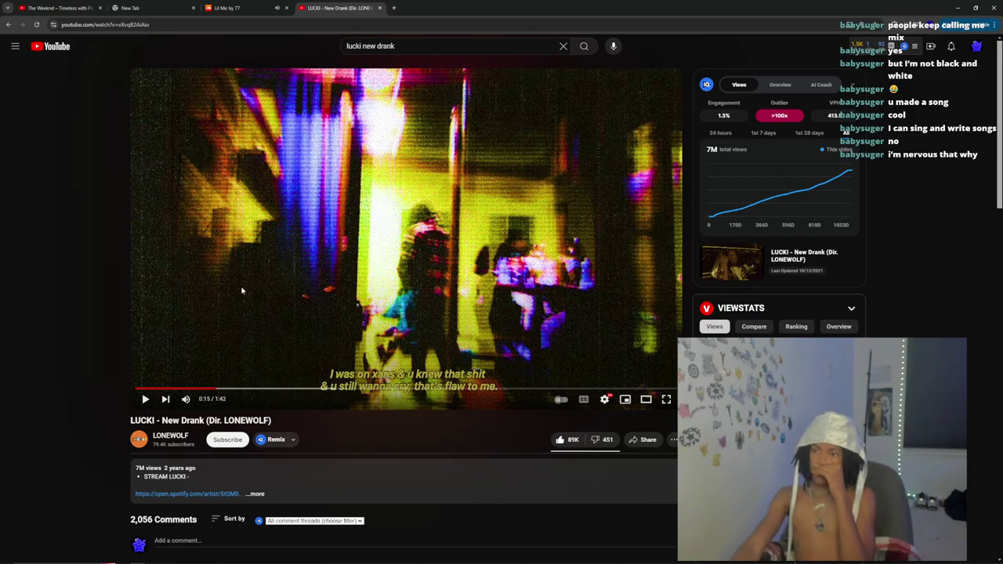
{"action": "scroll", "coordinate": [328, 319], "scroll_direction": "down", "scroll_amount": 8}
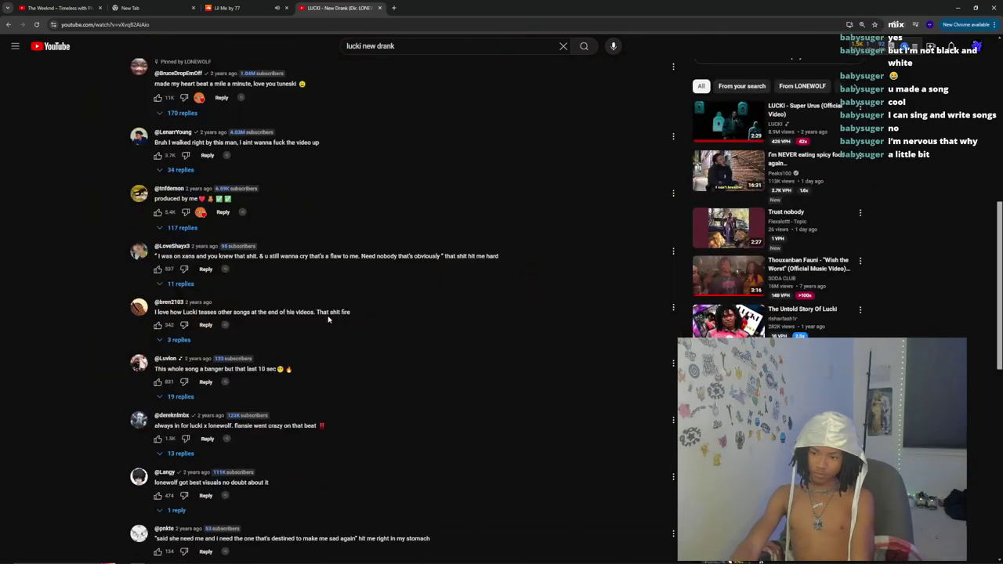
{"action": "scroll", "coordinate": [328, 320], "scroll_direction": "up", "scroll_amount": 8}
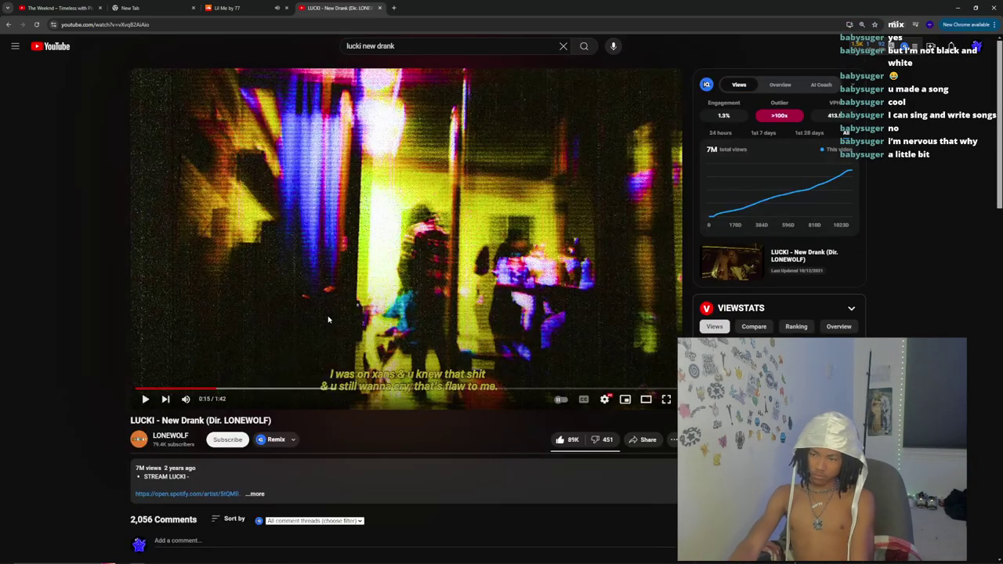
{"action": "left_click", "coordinate": [227, 7]}
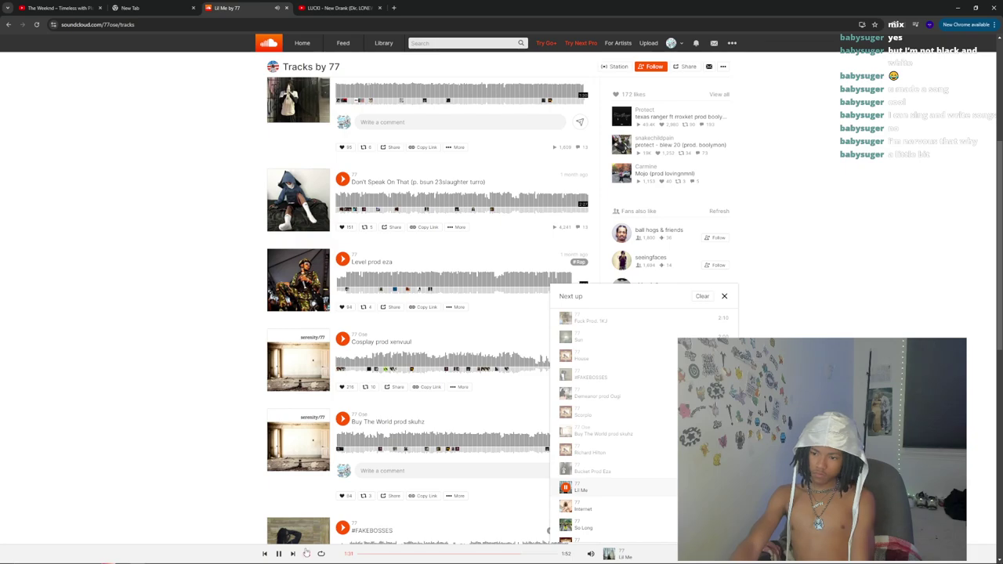
{"action": "left_click", "coordinate": [278, 553]}
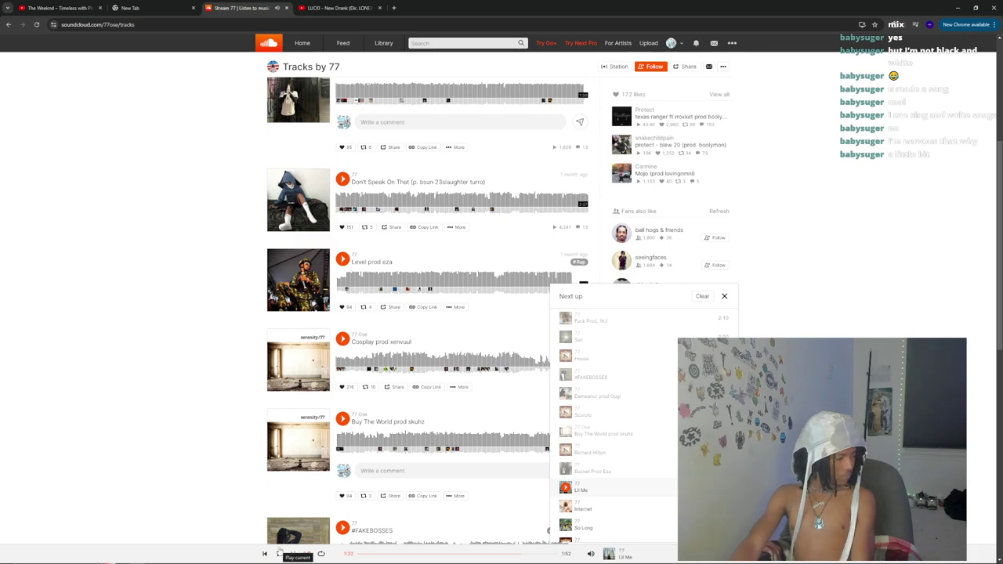
- Return to the "LUCKI - New Drank" YouTube video, watch it up to 1:27 and pause it
{"action": "left_click", "coordinate": [345, 7]}
{"action": "left_click", "coordinate": [352, 171]}
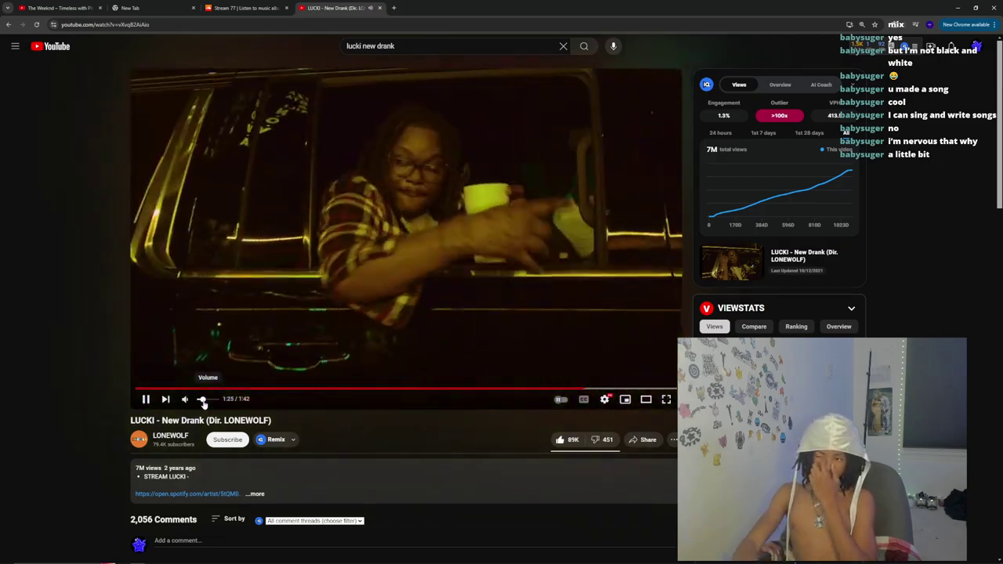
{"action": "left_click", "coordinate": [347, 319]}
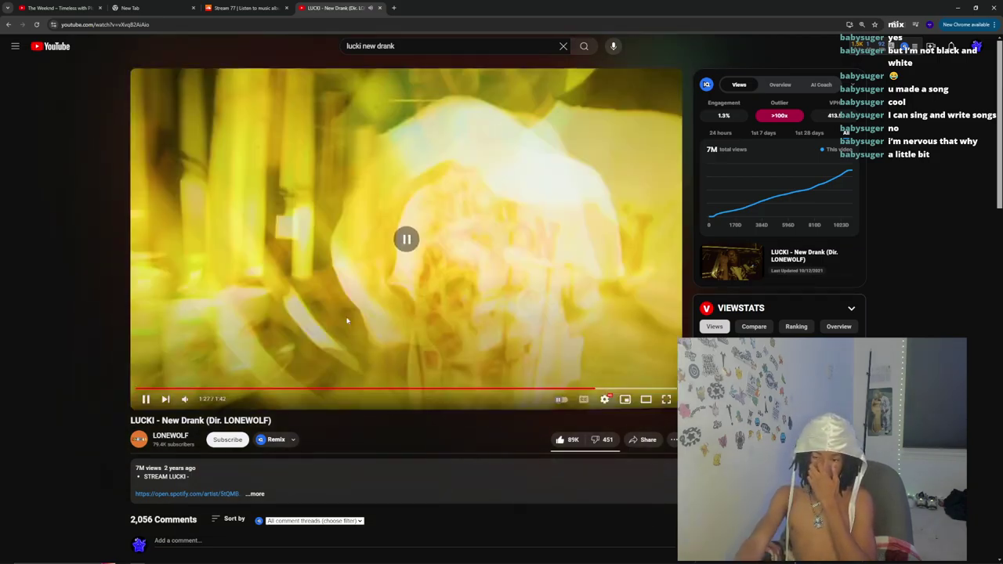
- Sort the comments under the "LUCKI - New Drank" video by newest first
{"action": "scroll", "coordinate": [347, 321], "scroll_direction": "down", "scroll_amount": 2}
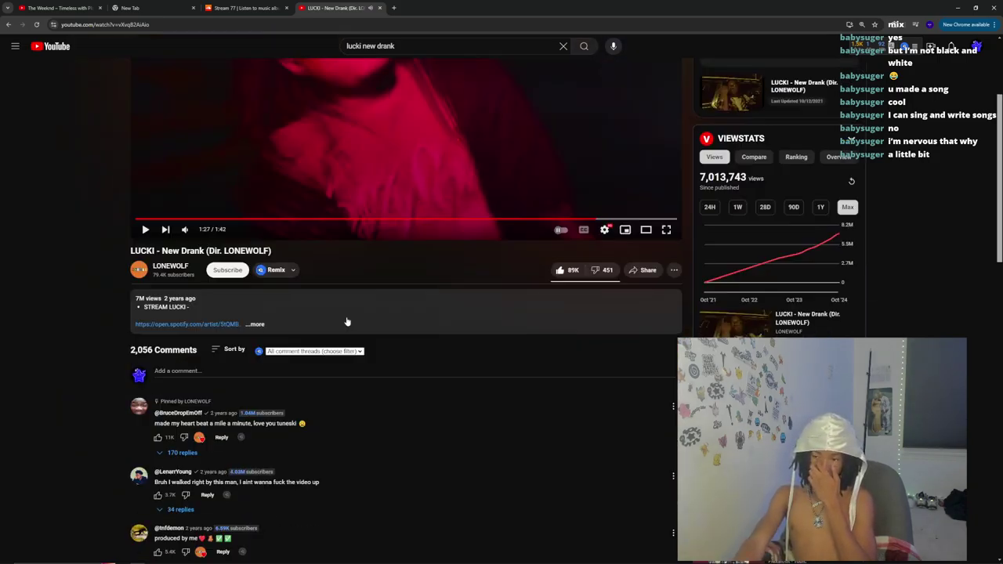
{"action": "left_click", "coordinate": [231, 349]}
{"action": "left_click", "coordinate": [228, 391]}
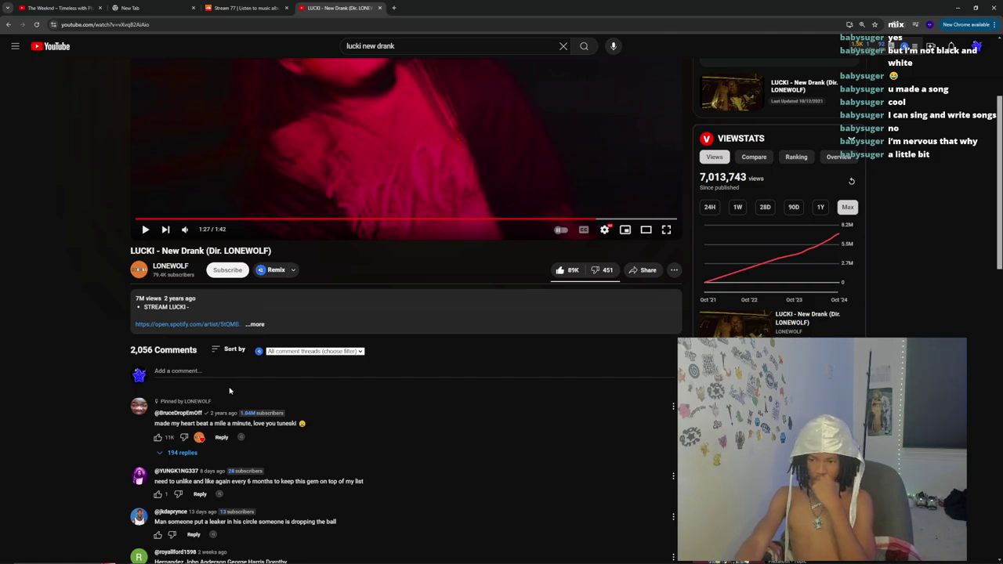
- Read through the newest comments on the video, opening a few reply threads, and return to the player
{"action": "scroll", "coordinate": [230, 390], "scroll_direction": "down", "scroll_amount": 2}
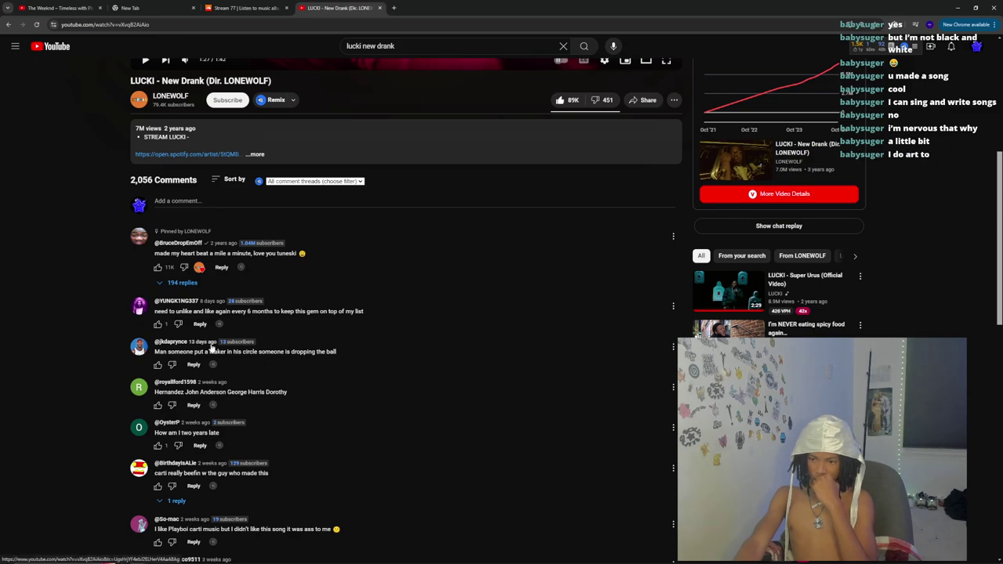
{"action": "scroll", "coordinate": [211, 347], "scroll_direction": "down", "scroll_amount": 2}
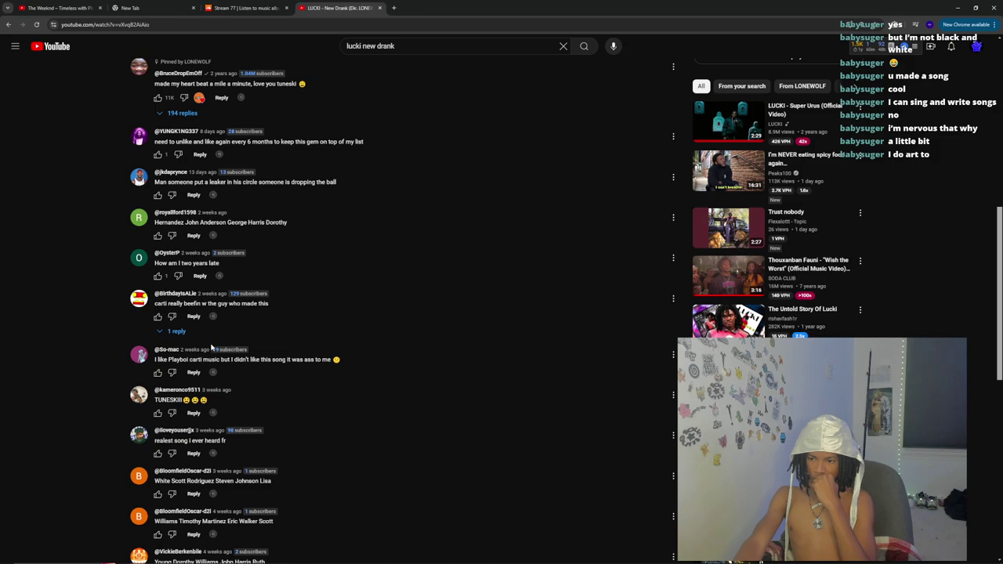
{"action": "scroll", "coordinate": [211, 347], "scroll_direction": "down", "scroll_amount": 2}
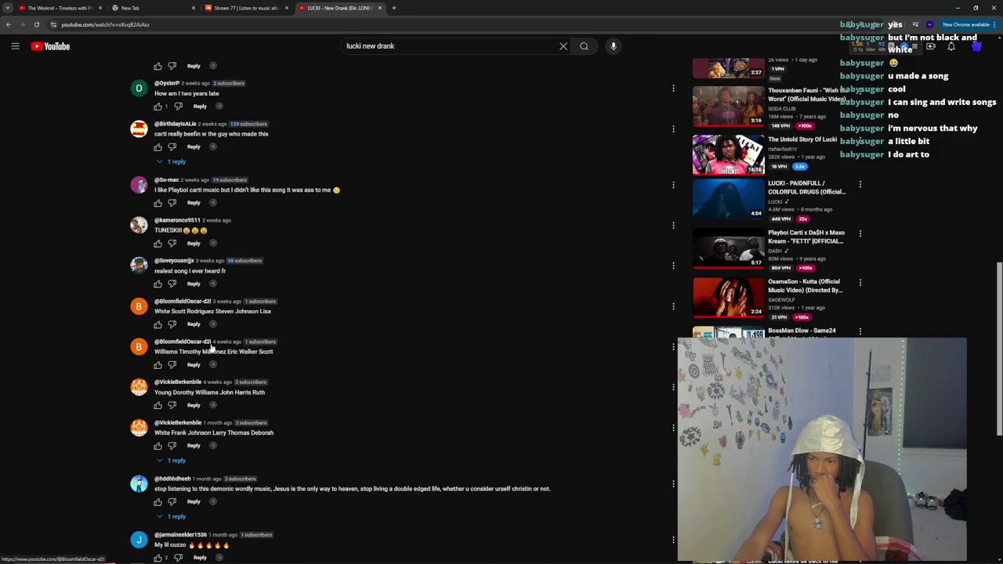
{"action": "scroll", "coordinate": [211, 347], "scroll_direction": "down", "scroll_amount": 2}
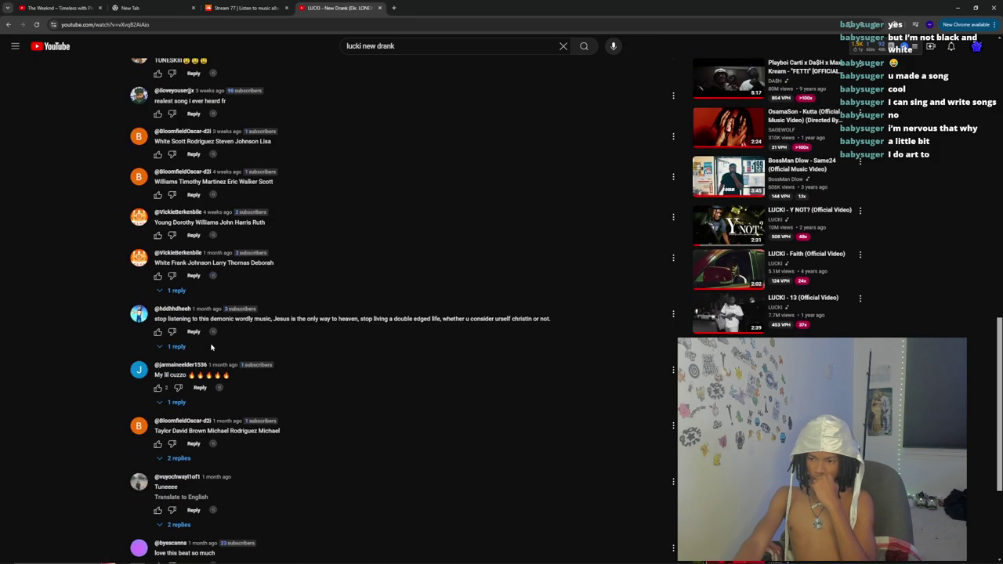
{"action": "scroll", "coordinate": [211, 347], "scroll_direction": "down", "scroll_amount": 2}
{"action": "left_click", "coordinate": [177, 234]}
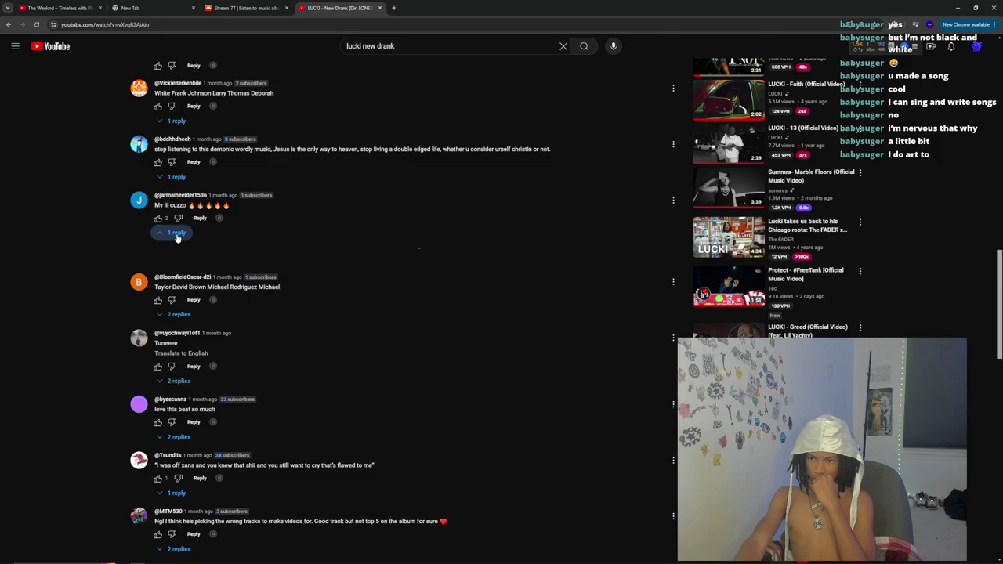
{"action": "left_click", "coordinate": [176, 234]}
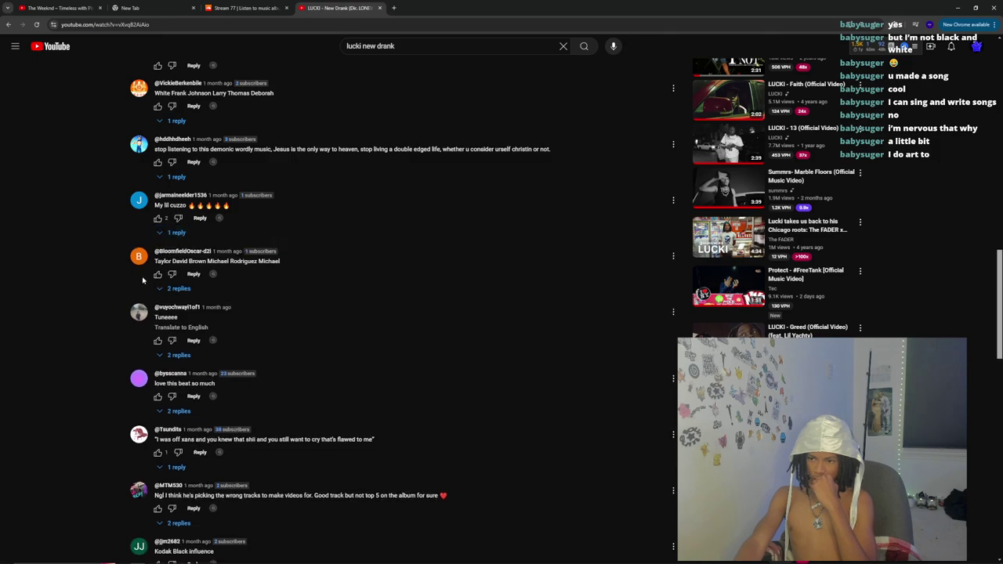
{"action": "scroll", "coordinate": [129, 300], "scroll_direction": "down", "scroll_amount": 2}
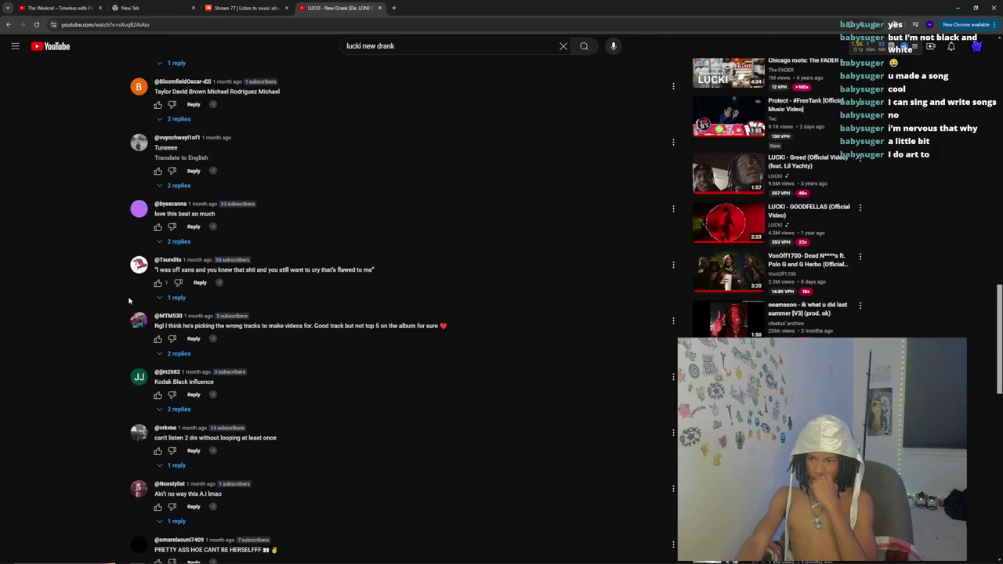
{"action": "left_click", "coordinate": [173, 299]}
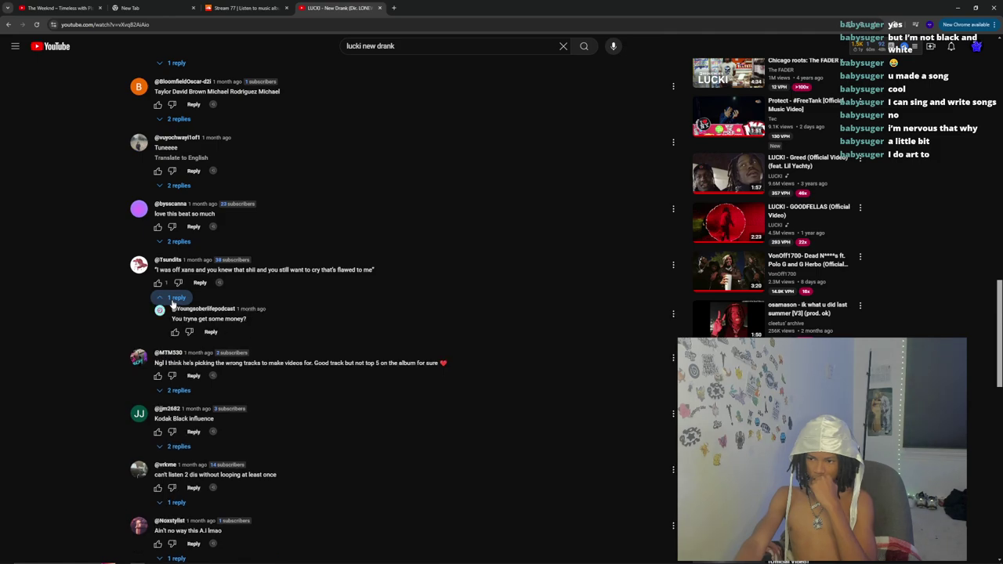
{"action": "left_click", "coordinate": [178, 390]}
{"action": "left_click", "coordinate": [177, 390]}
{"action": "scroll", "coordinate": [178, 392], "scroll_direction": "down", "scroll_amount": 5}
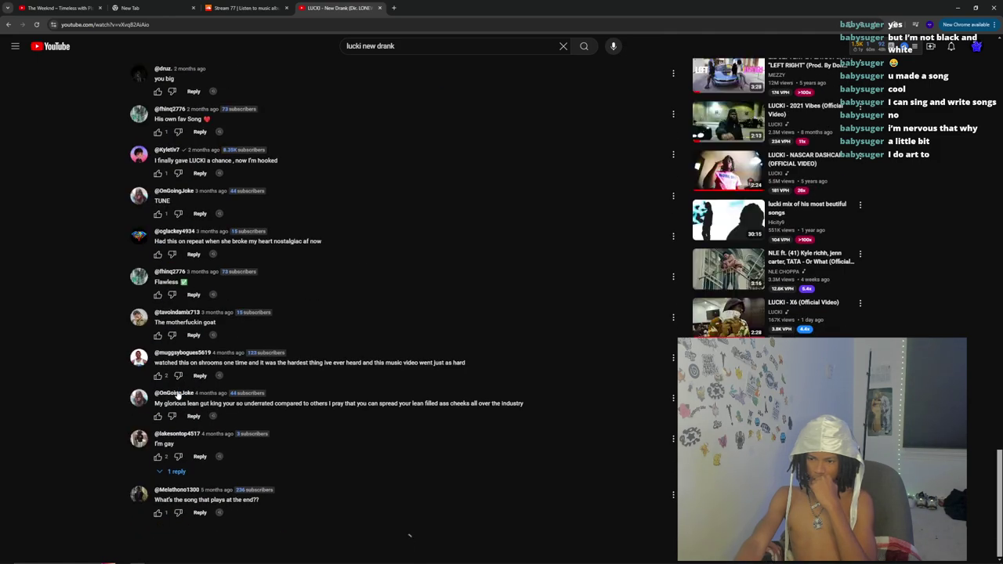
{"action": "scroll", "coordinate": [179, 391], "scroll_direction": "up", "scroll_amount": 15}
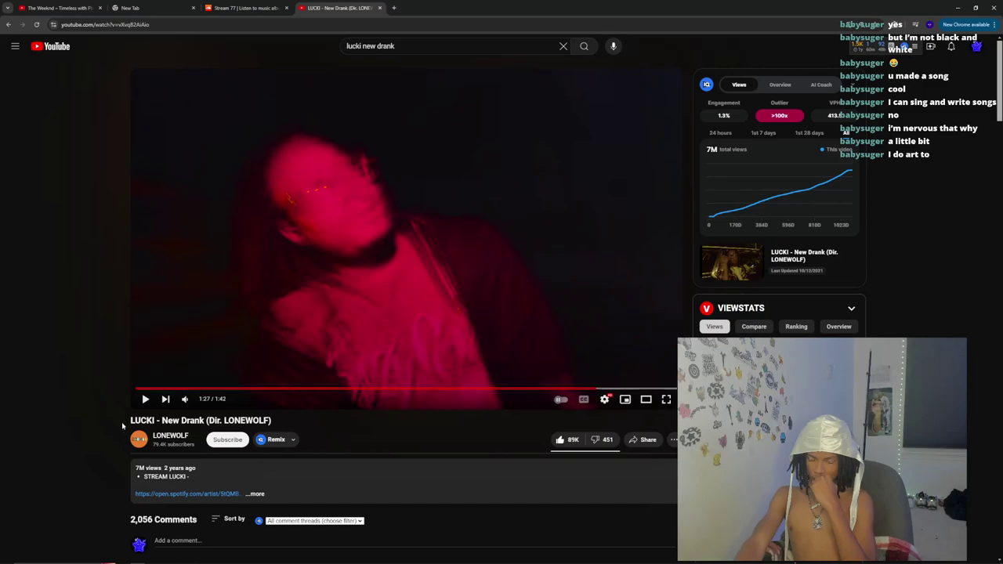
- Look over the LONEWOLF channel's uploaded videos, and browse the YouTube home feed
{"action": "left_click", "coordinate": [159, 441]}
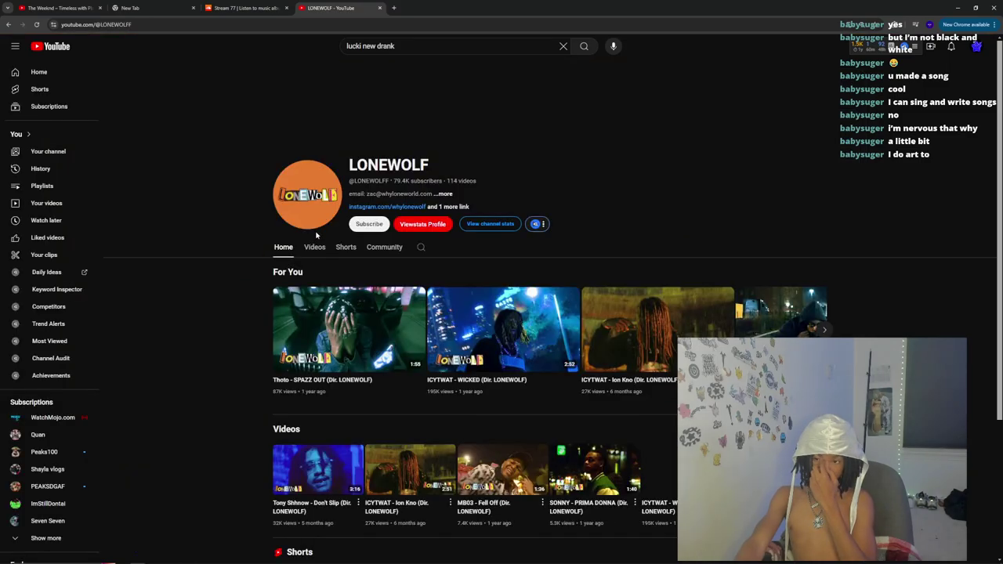
{"action": "left_click", "coordinate": [313, 246]}
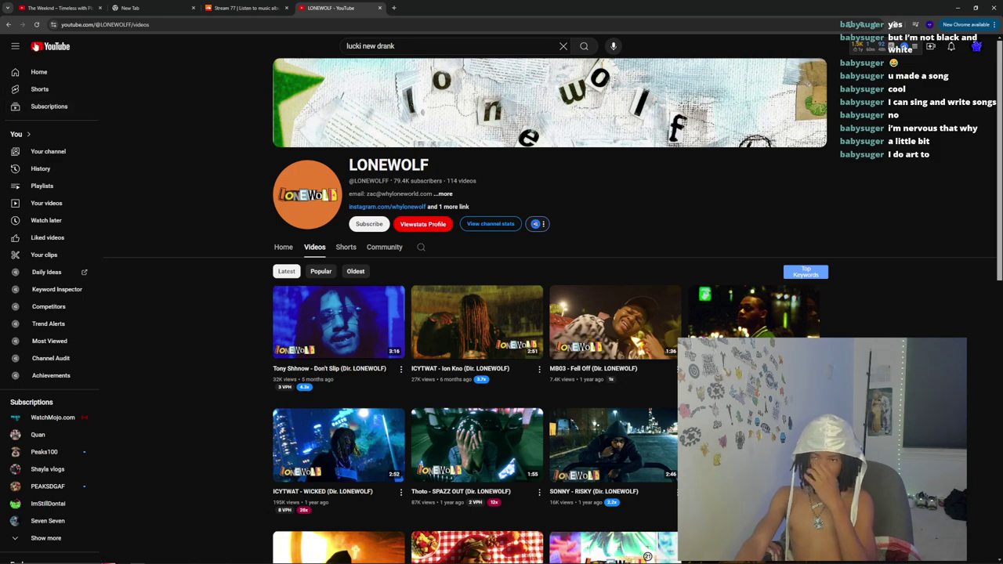
{"action": "left_click", "coordinate": [41, 72]}
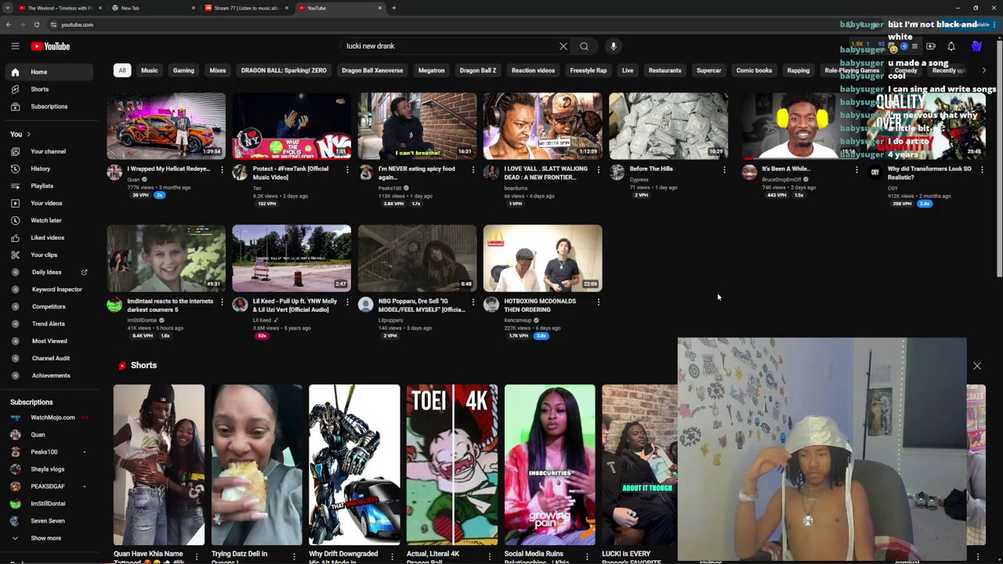
{"action": "scroll", "coordinate": [508, 385], "scroll_direction": "down", "scroll_amount": 4}
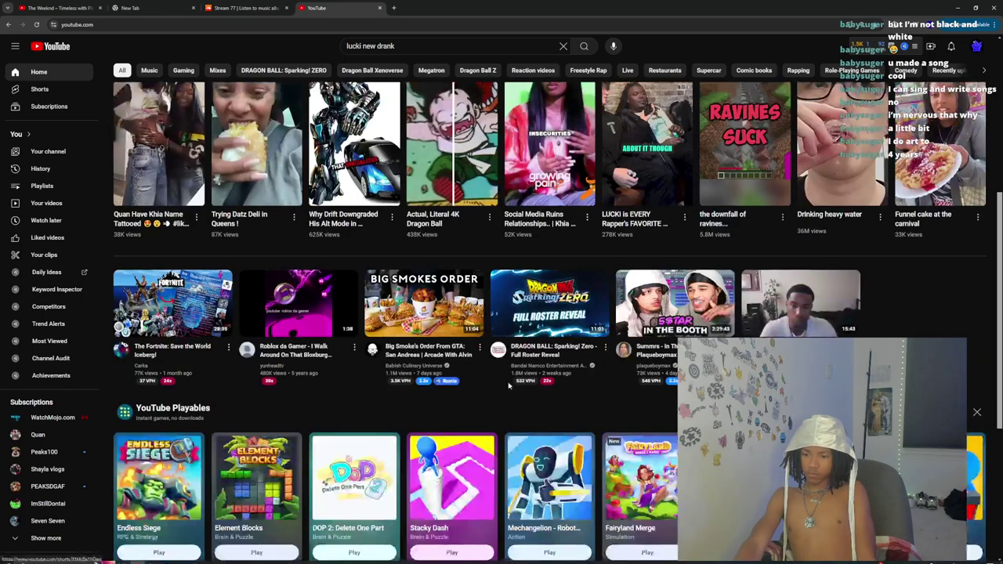
- Open "sandwich final draft.mp4" from the Downloads folder, skip ahead through it to review the footage, and close the player
{"action": "left_click", "coordinate": [167, 559]}
{"action": "left_click", "coordinate": [181, 558]}
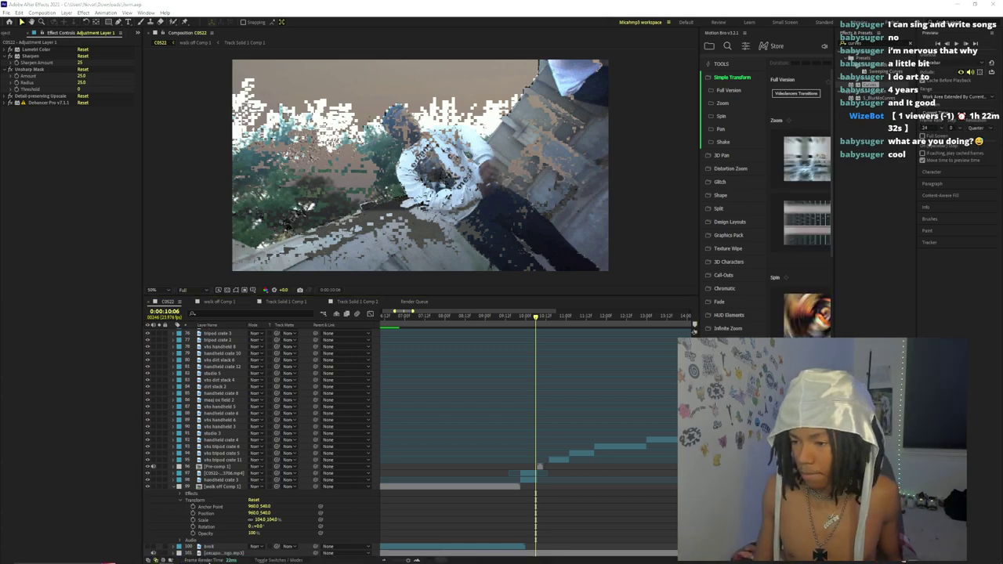
{"action": "left_click", "coordinate": [209, 561]}
{"action": "left_click", "coordinate": [35, 155]}
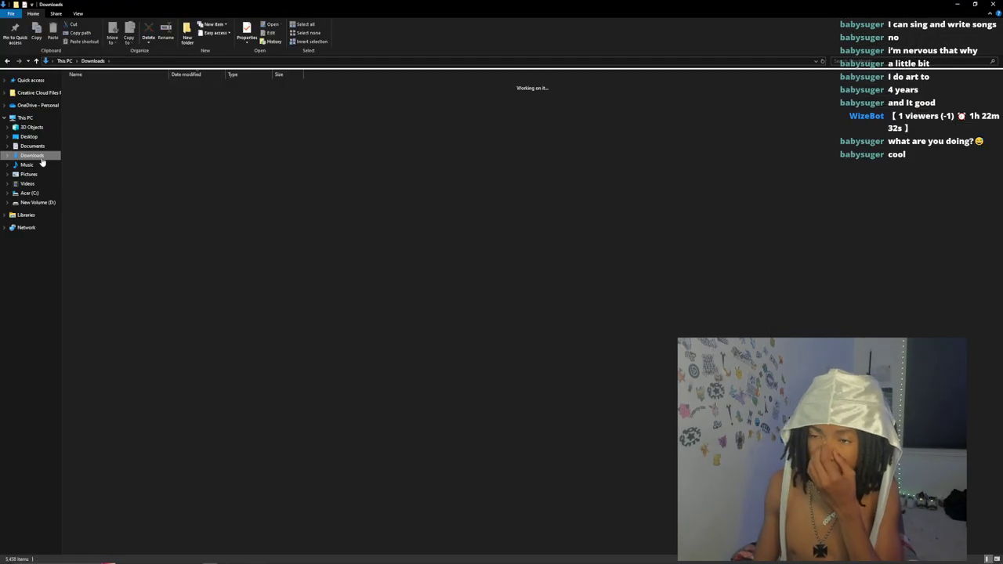
{"action": "double_click", "coordinate": [121, 175]}
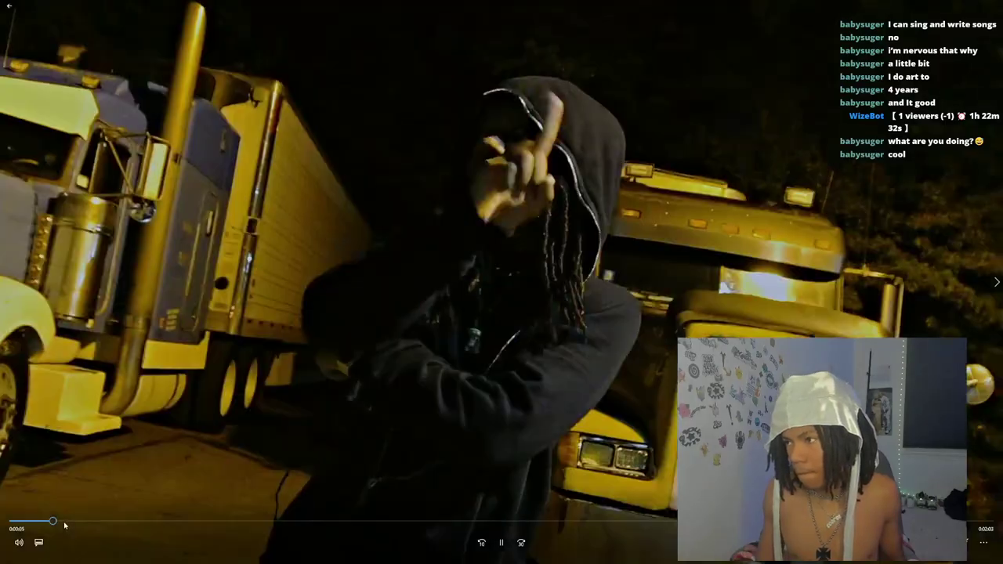
{"action": "left_click_drag", "start_coordinate": [65, 524], "coordinate": [257, 520]}
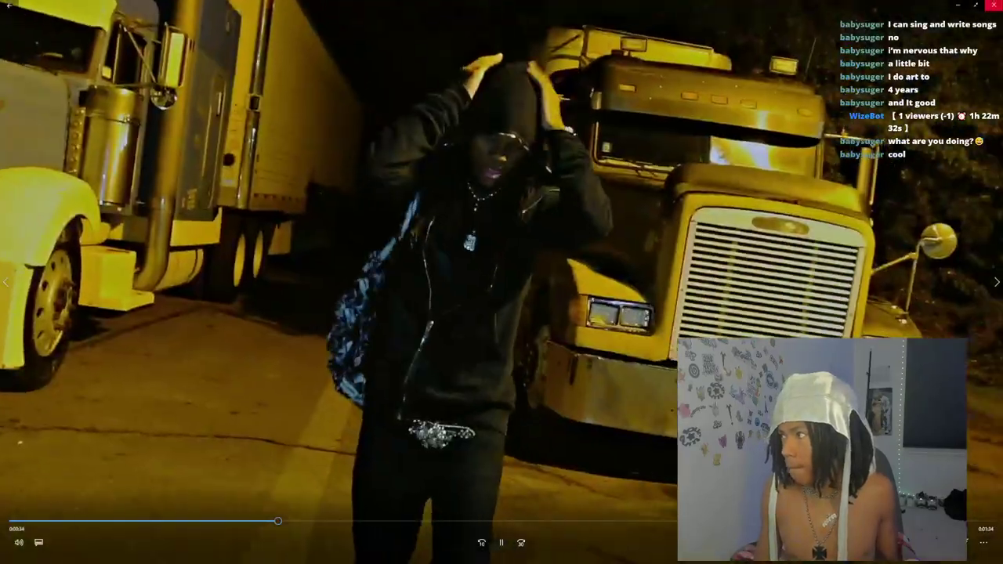
{"action": "left_click", "coordinate": [993, 4]}
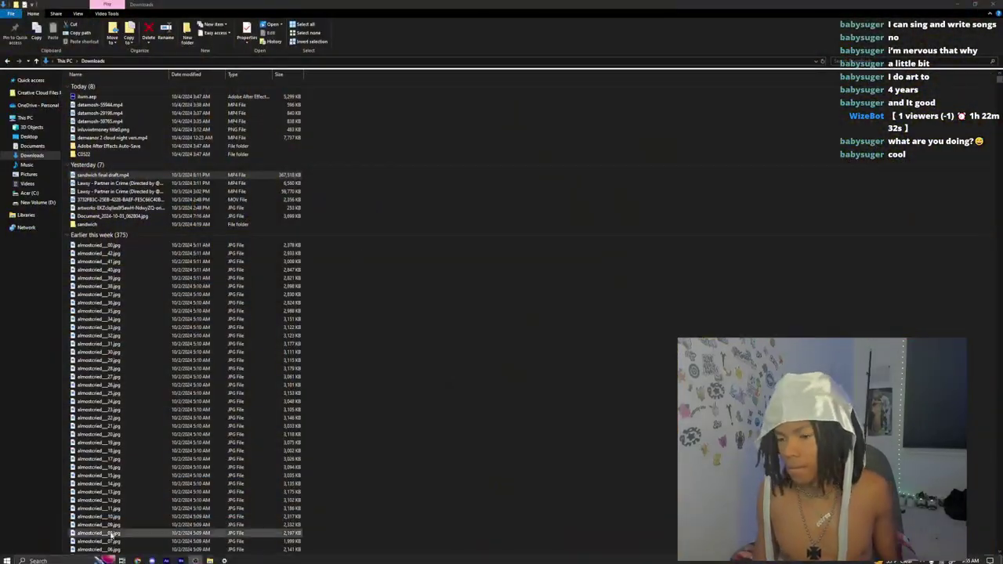
- Switch to SoundCloud in Chrome, close the play queue, resume playback and skip ahead to "So Long" by 77
{"action": "left_click", "coordinate": [137, 558]}
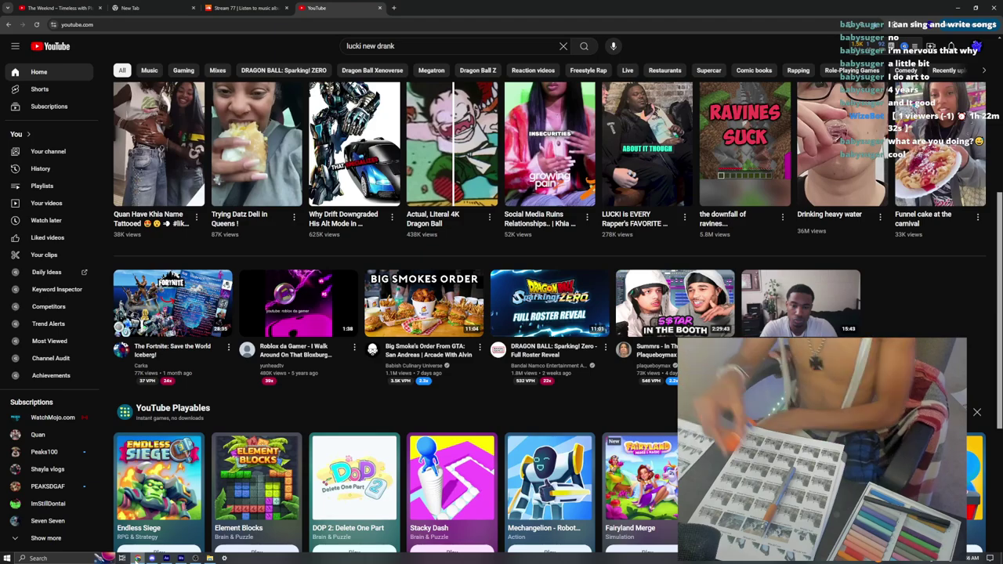
{"action": "left_click", "coordinate": [244, 8]}
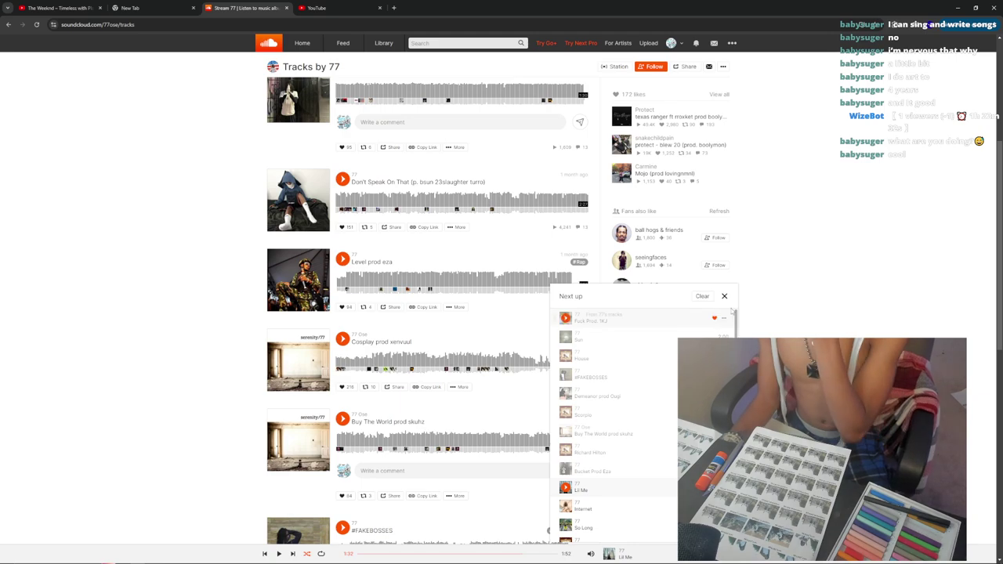
{"action": "left_click", "coordinate": [723, 296]}
{"action": "scroll", "coordinate": [439, 282], "scroll_direction": "up", "scroll_amount": 5}
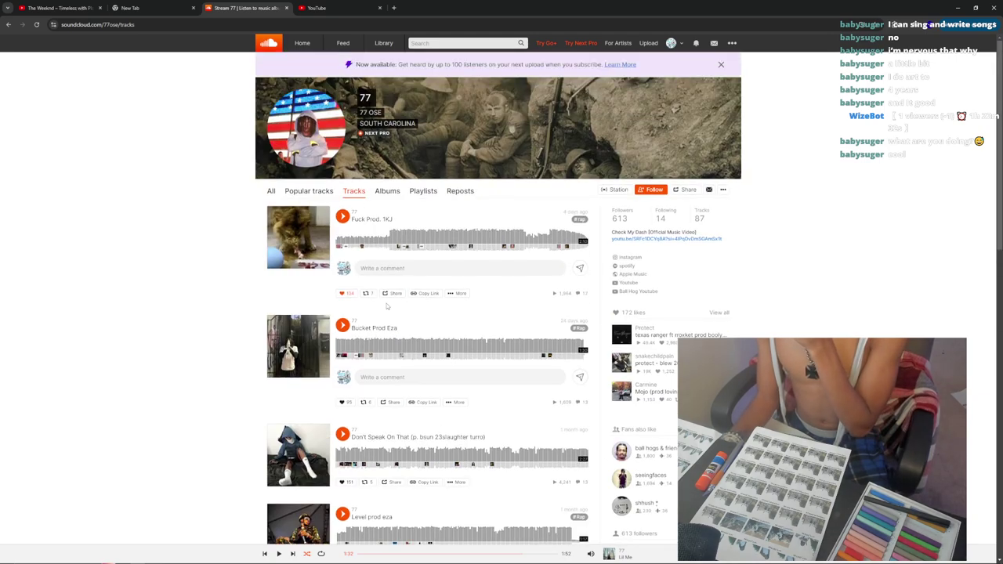
{"action": "scroll", "coordinate": [437, 281], "scroll_direction": "down", "scroll_amount": 4}
{"action": "left_click", "coordinate": [278, 553]}
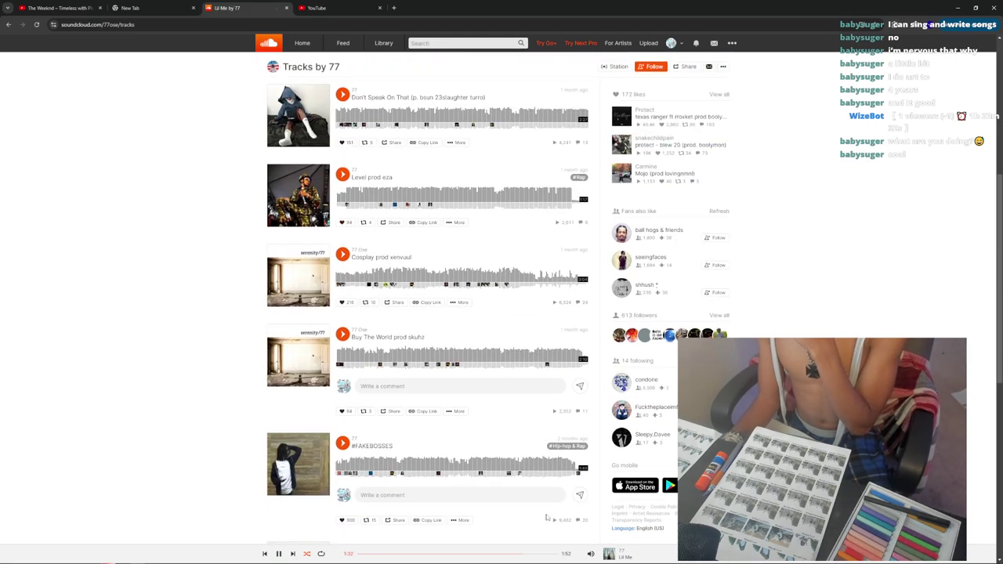
{"action": "left_click", "coordinate": [292, 553]}
{"action": "mouse_move", "coordinate": [591, 552]}
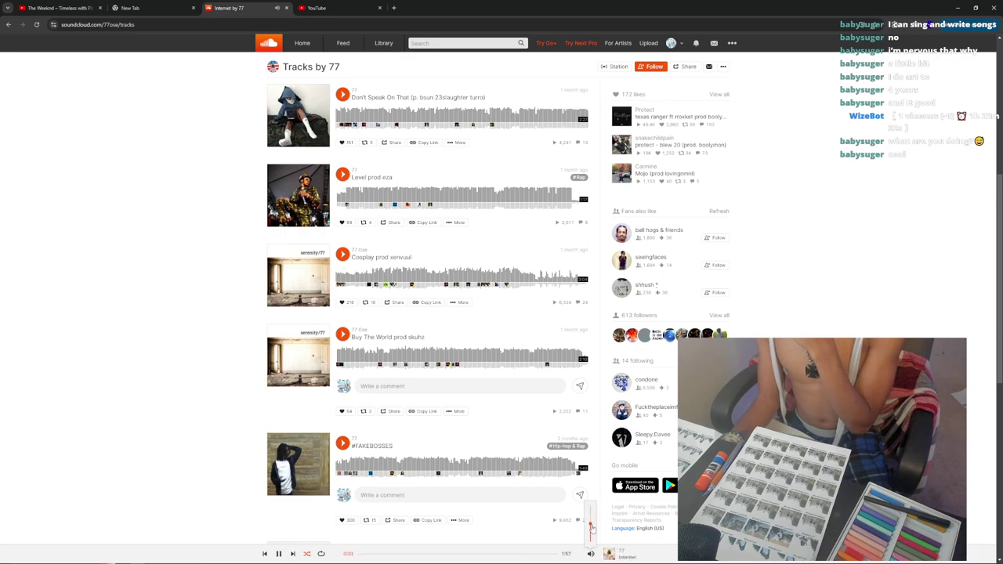
{"action": "left_click", "coordinate": [292, 553]}
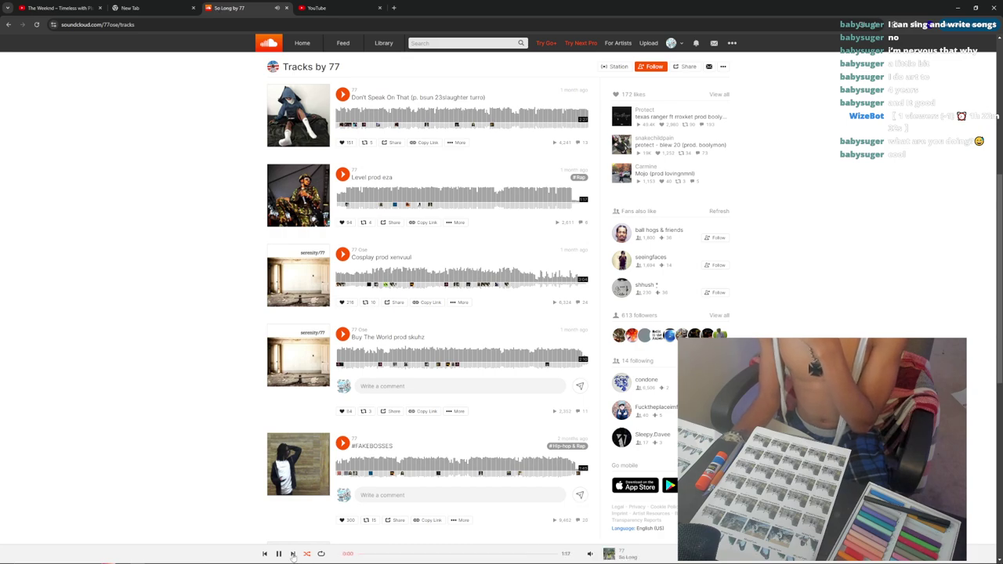
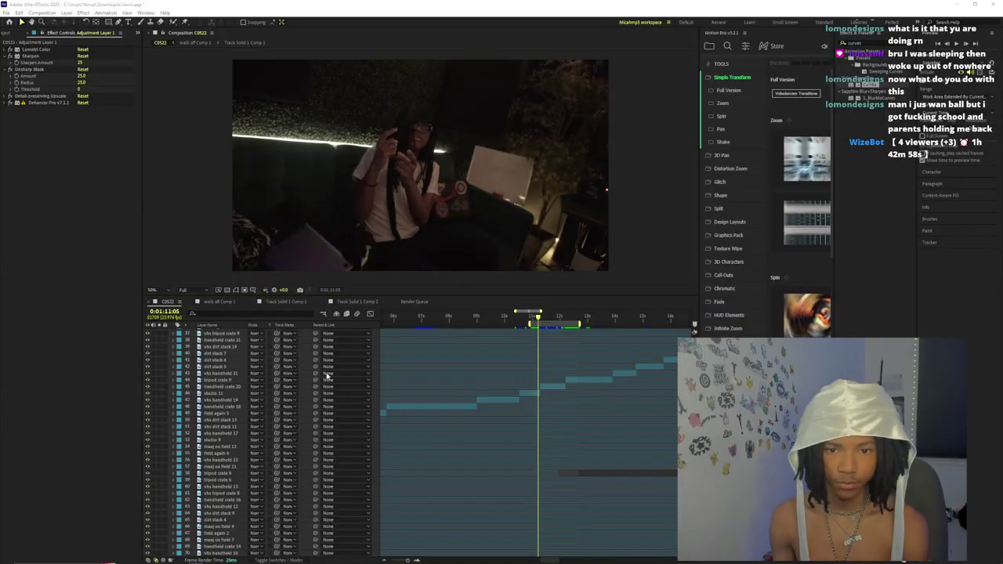
- Launch HP Smart and scan the strip of printed frames from the scanner glass
{"action": "left_click", "coordinate": [45, 558]}
{"action": "type", "text": "h"}
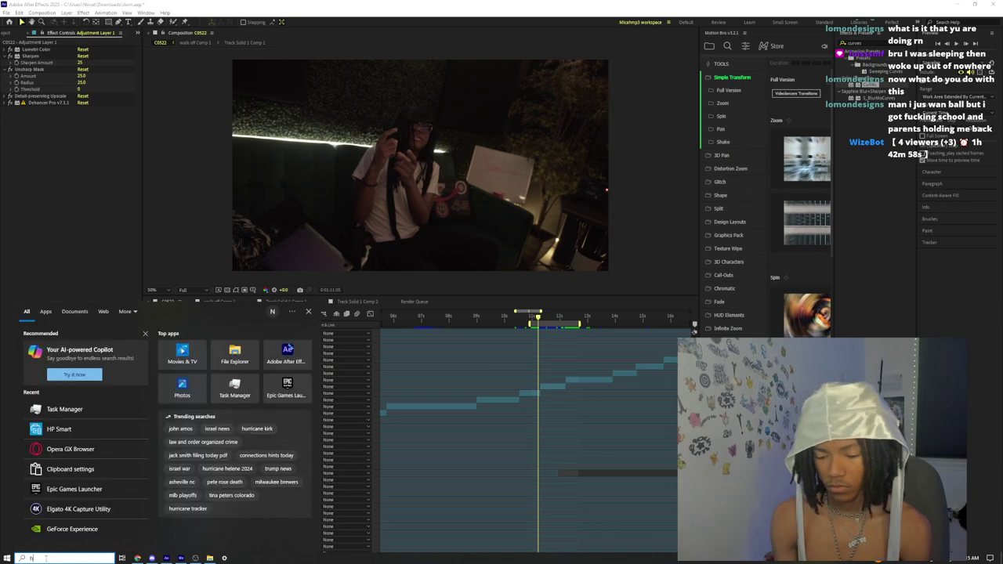
{"action": "type", "text": "p s"}
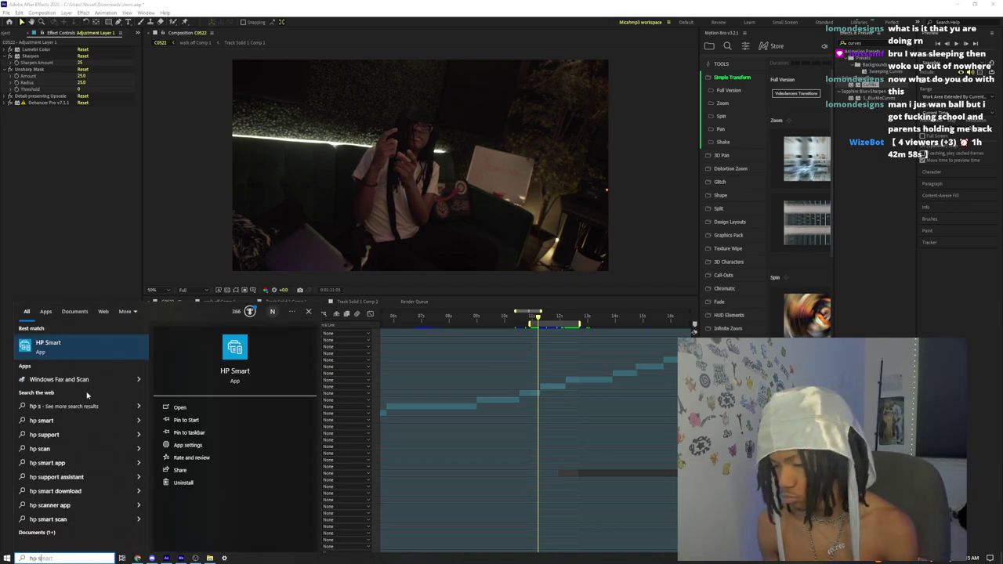
{"action": "left_click", "coordinate": [107, 345]}
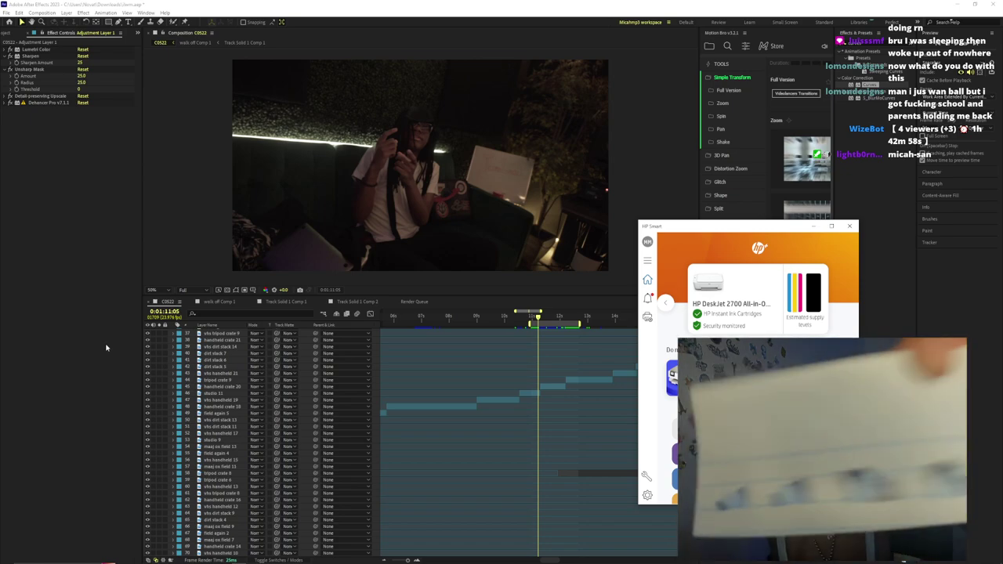
{"action": "left_click_drag", "start_coordinate": [660, 220], "coordinate": [312, 188]}
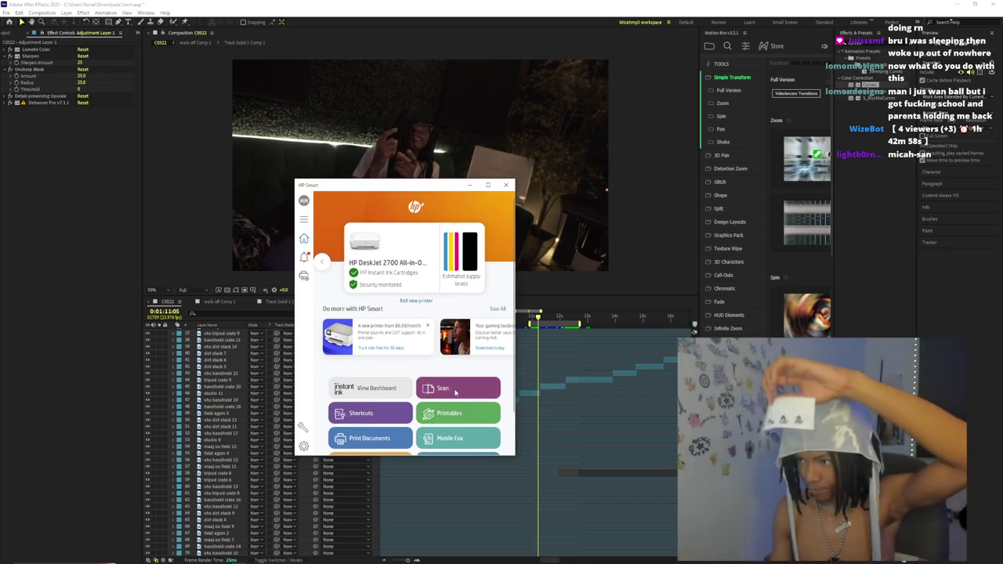
{"action": "left_click", "coordinate": [456, 392]}
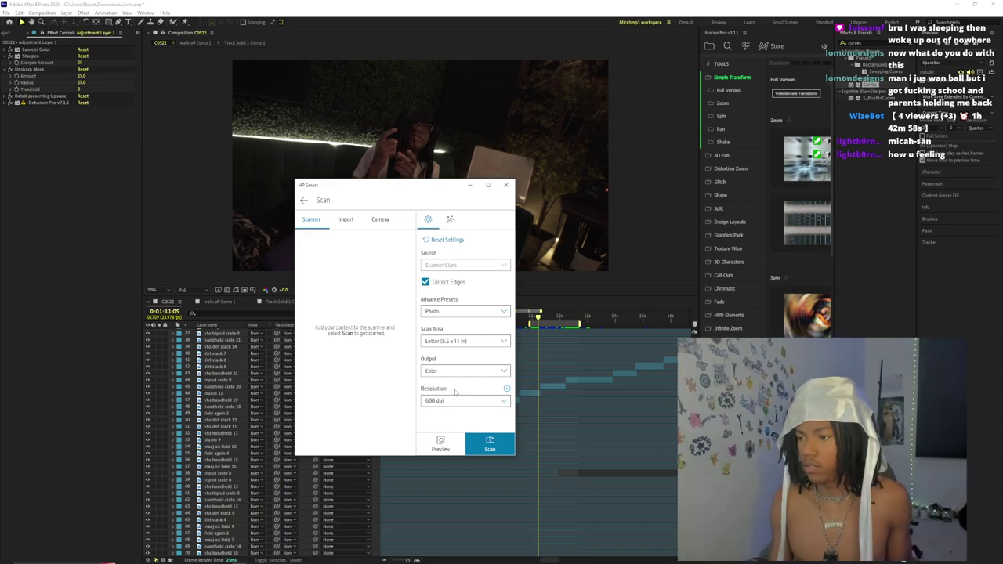
{"action": "left_click", "coordinate": [490, 443]}
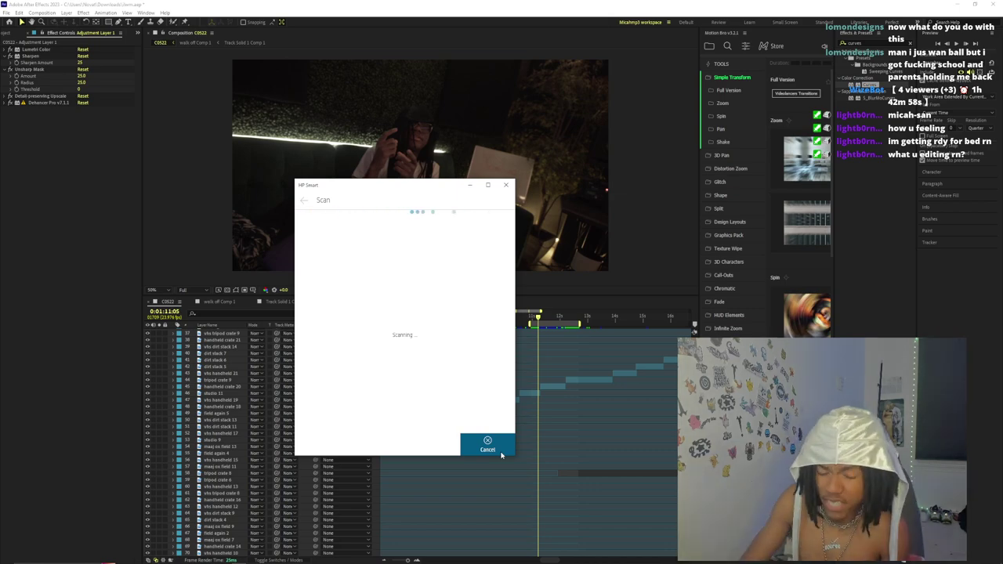
{"action": "left_click", "coordinate": [499, 450]}
- Switch to Chrome, pause the playing SoundCloud track, and search SoundCloud for "f*k swag" from the home page
{"action": "left_click", "coordinate": [137, 558]}
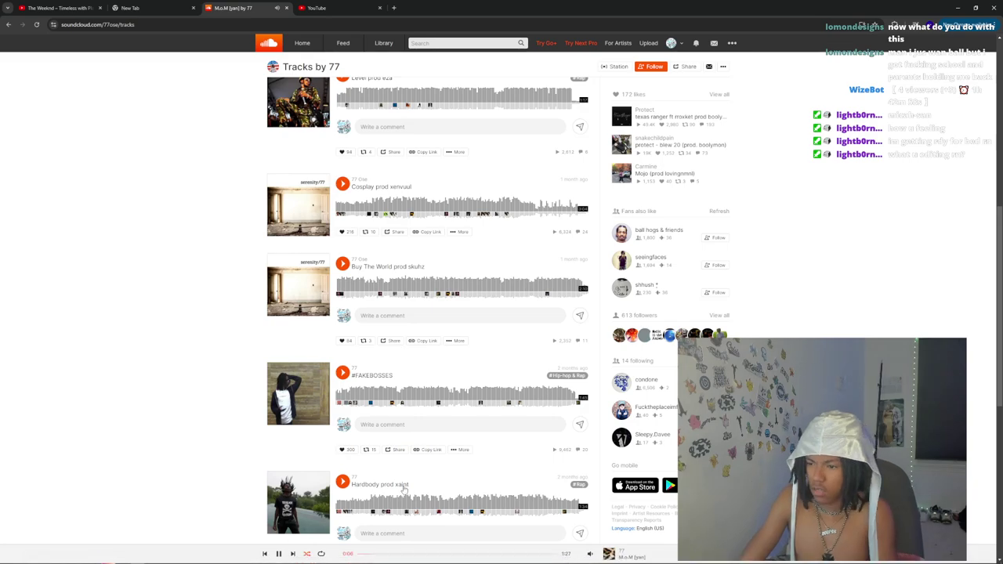
{"action": "left_click", "coordinate": [278, 555]}
{"action": "scroll", "coordinate": [301, 376], "scroll_direction": "up", "scroll_amount": 8}
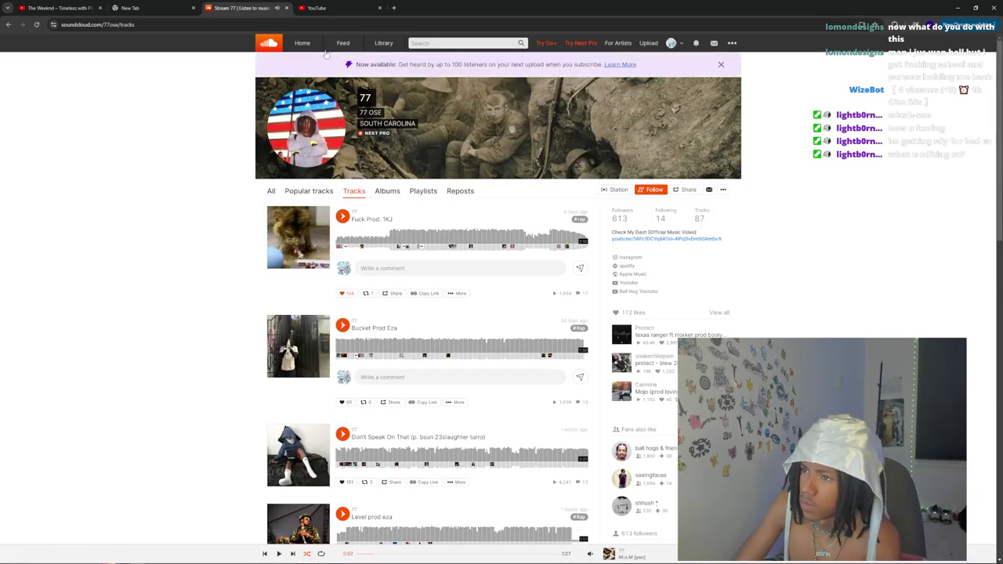
{"action": "left_click", "coordinate": [308, 47]}
{"action": "left_click", "coordinate": [671, 43]}
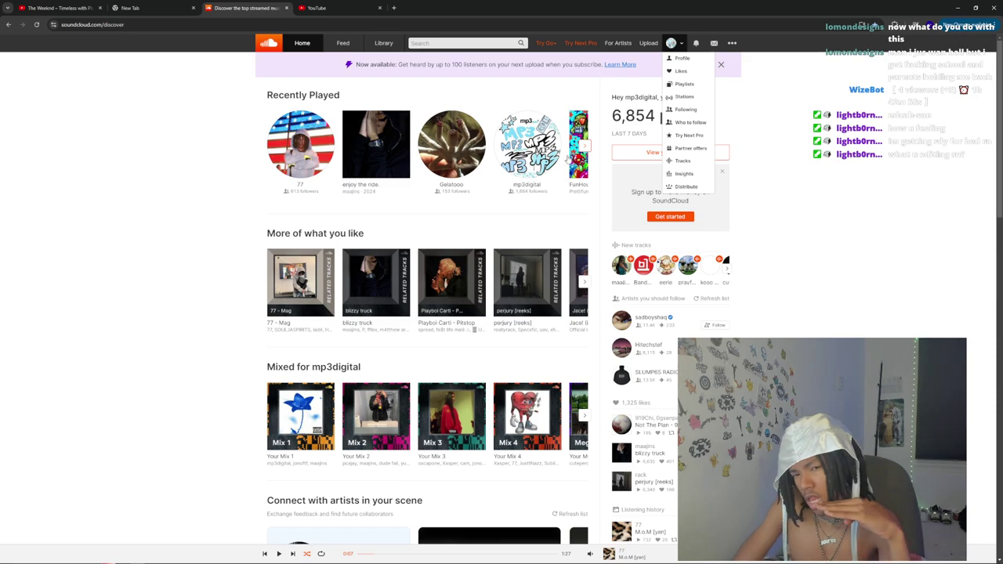
{"action": "left_click", "coordinate": [447, 43]}
{"action": "type", "text": "f"}
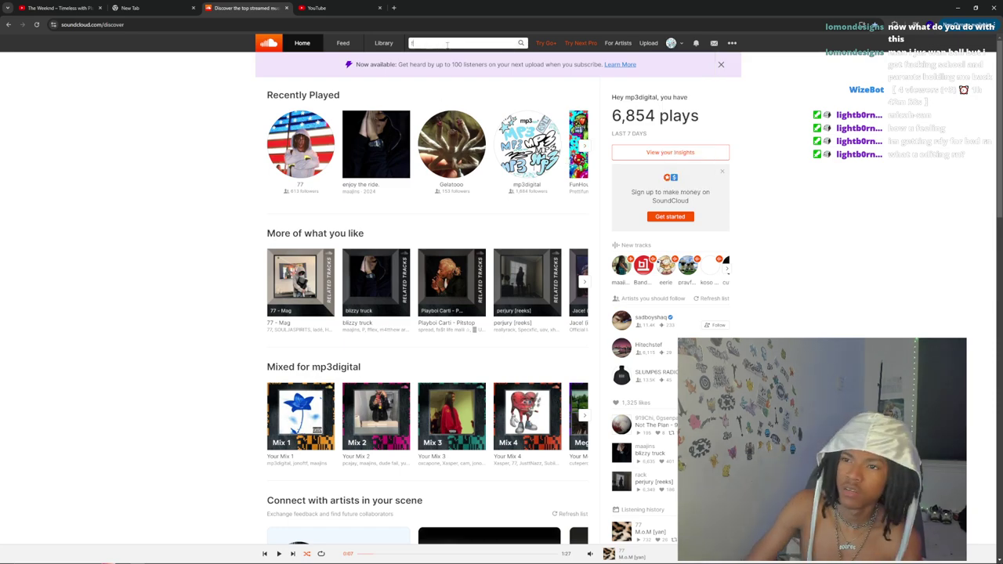
{"action": "type", "text": "*k swag"}
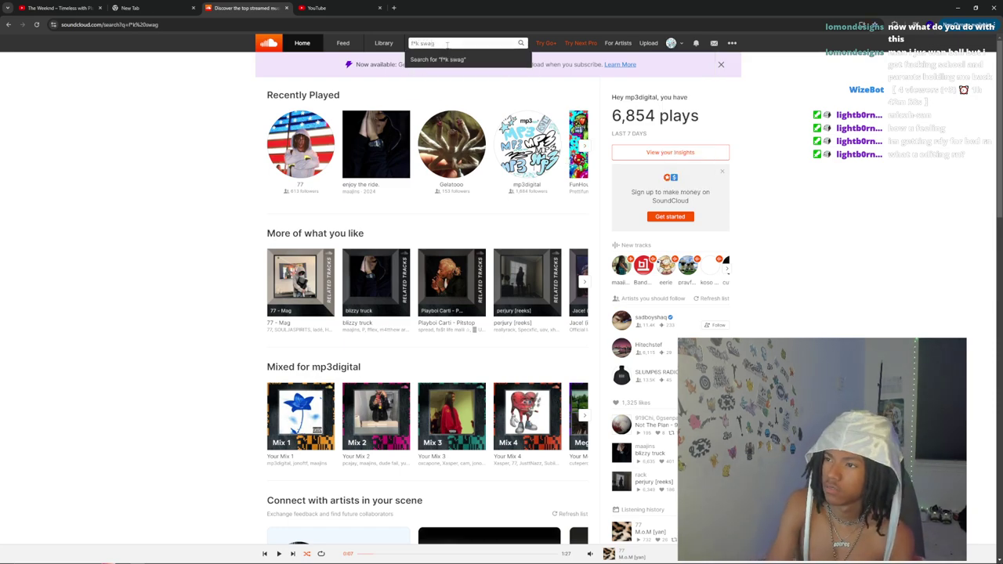
{"action": "key", "text": "Return"}
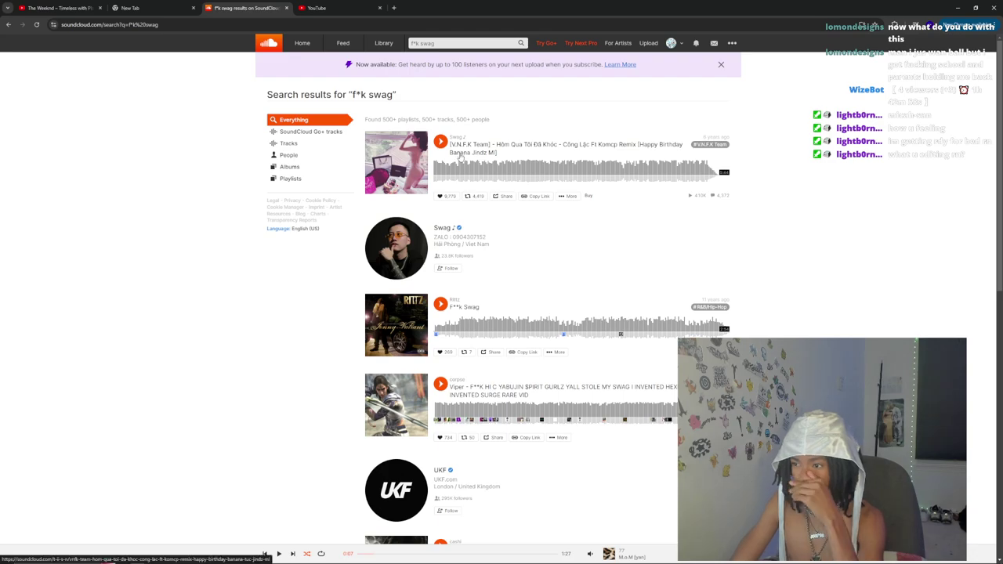
{"action": "scroll", "coordinate": [451, 117], "scroll_direction": "down", "scroll_amount": 4}
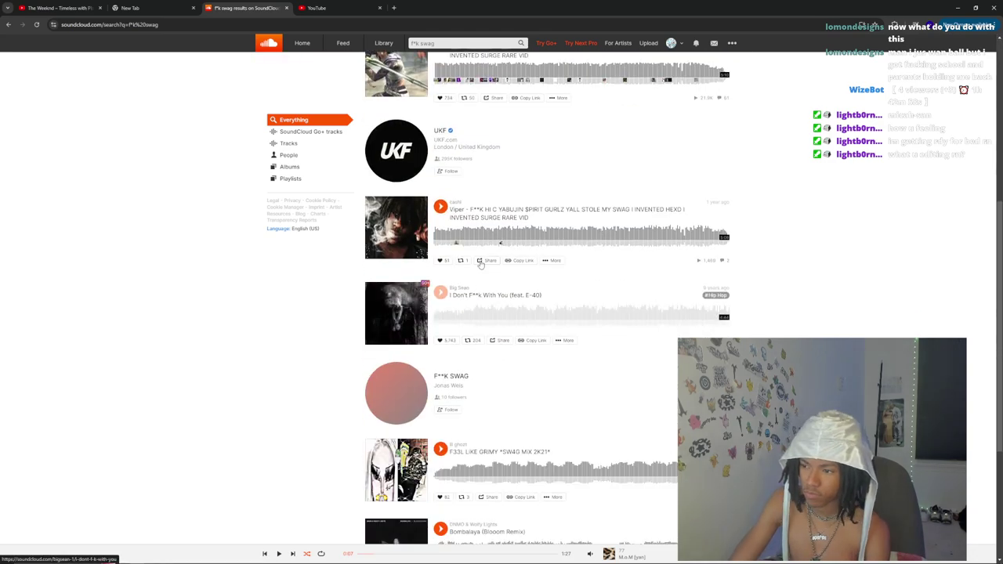
- Search SoundCloud for "nettspend", open the Nettspend artist's tracks and play "F*CK SWAG"
{"action": "triple_click", "coordinate": [462, 43]}
{"action": "type", "text": "nettspend"}
{"action": "key", "text": "Return"}
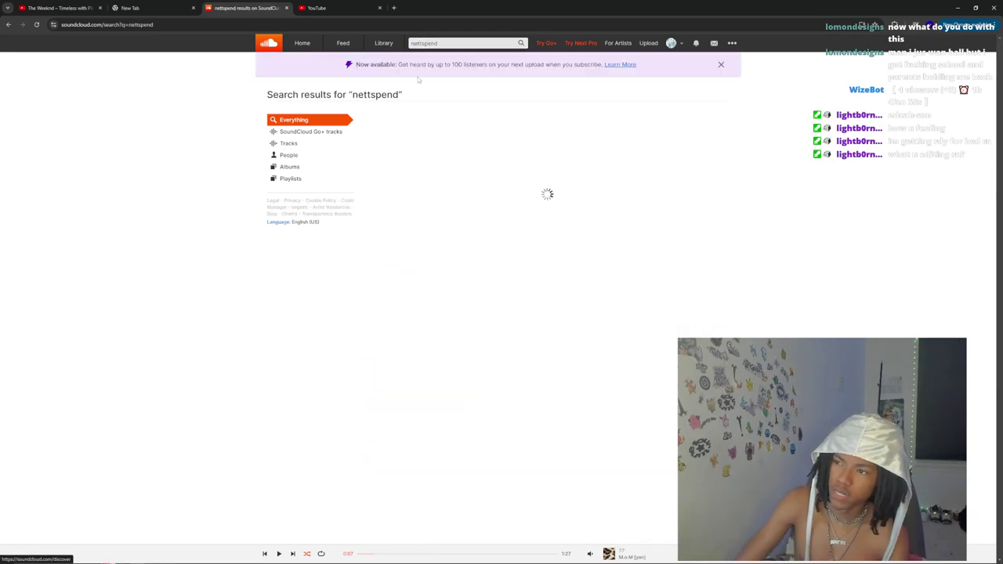
{"action": "left_click", "coordinate": [414, 176]}
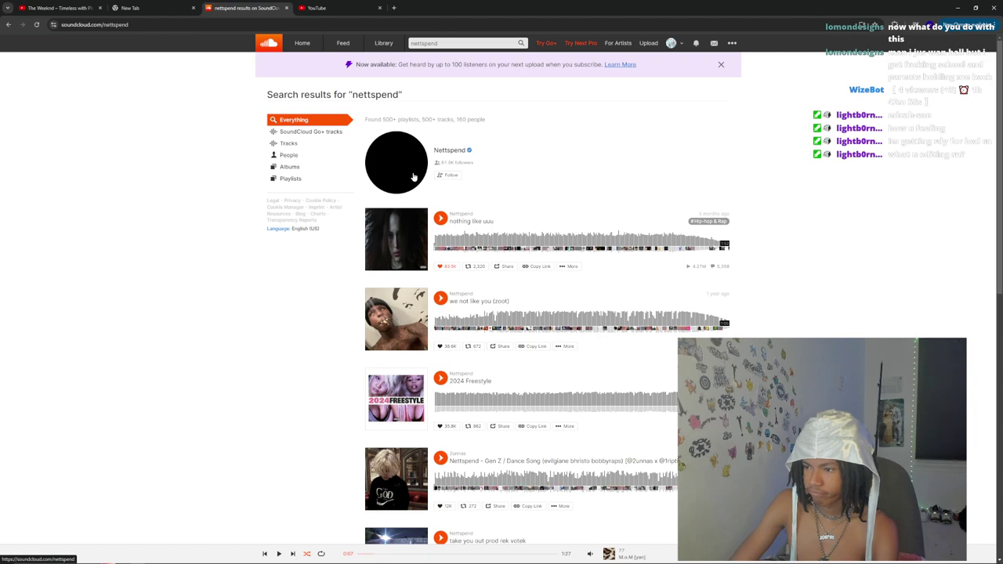
{"action": "left_click", "coordinate": [354, 190]}
{"action": "left_click", "coordinate": [343, 216]}
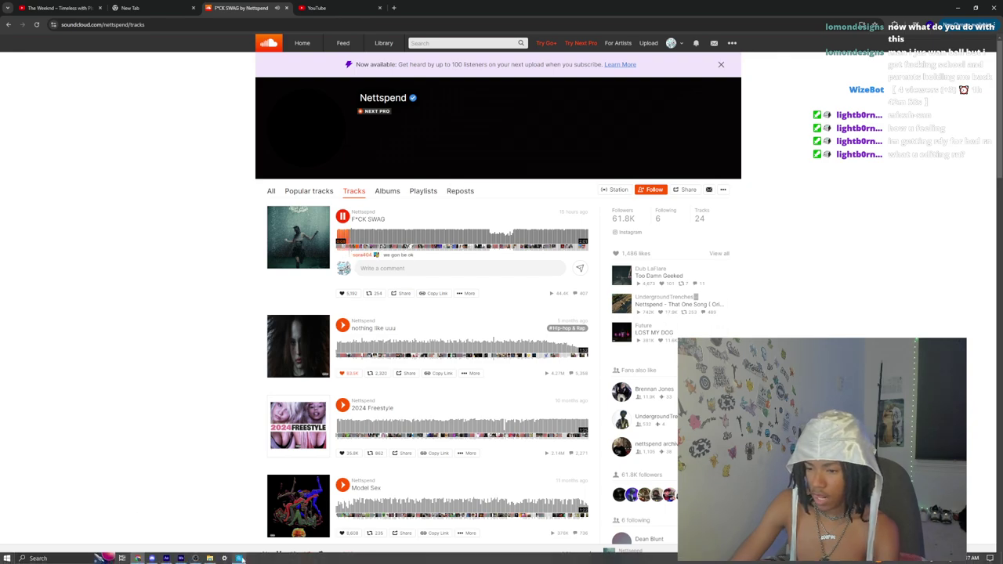
- Switch to HP Smart, fit the four crop corners tightly around the scanned strip of frames, and apply the crop
{"action": "left_click", "coordinate": [238, 560]}
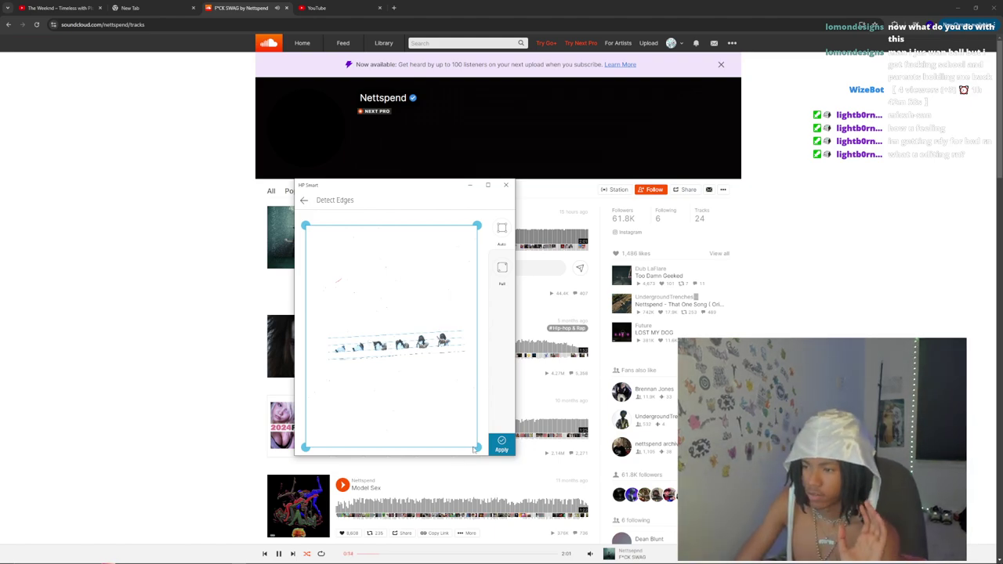
{"action": "left_click_drag", "start_coordinate": [475, 227], "coordinate": [462, 329]}
{"action": "left_click_drag", "start_coordinate": [306, 225], "coordinate": [329, 334]}
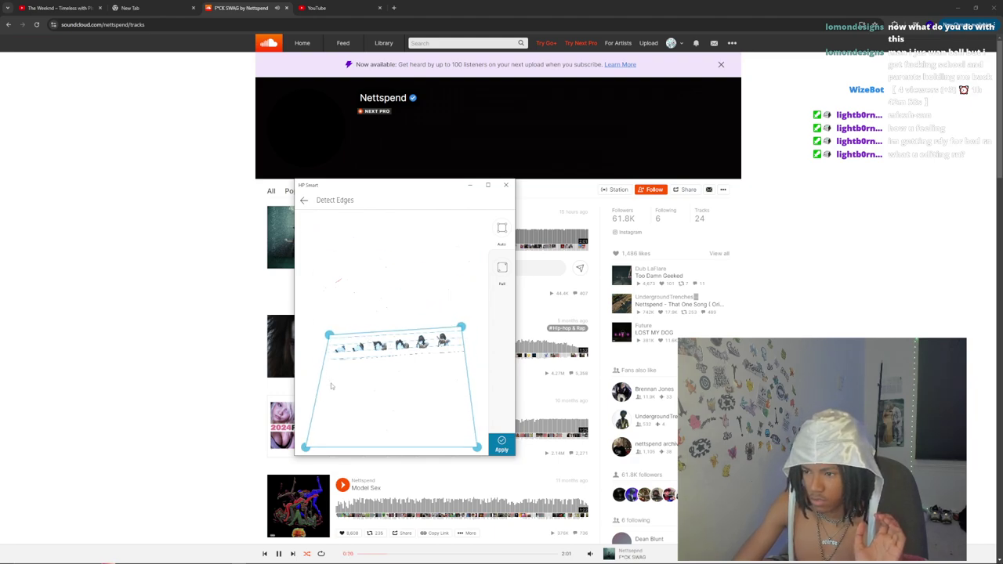
{"action": "left_click_drag", "start_coordinate": [303, 444], "coordinate": [328, 363]}
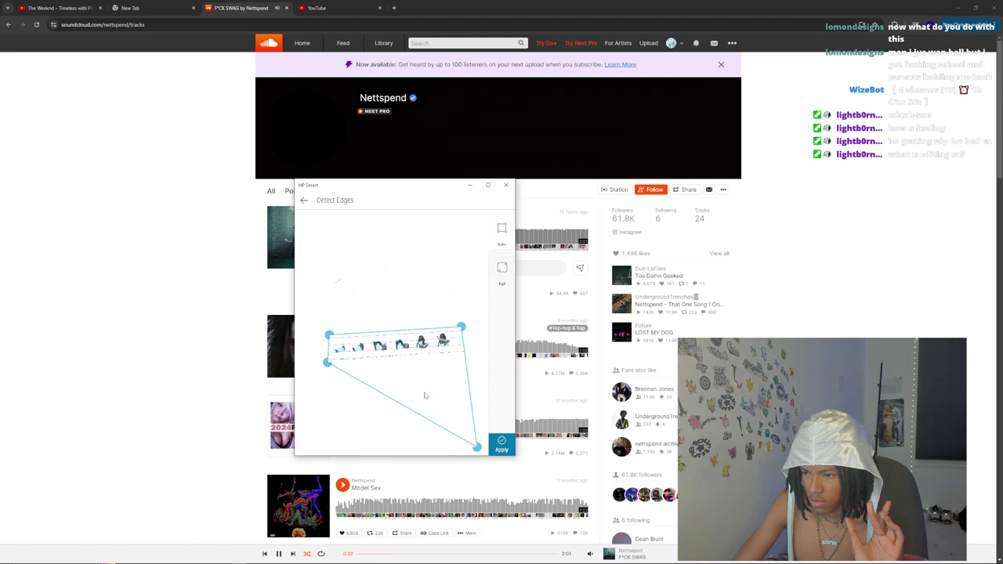
{"action": "left_click_drag", "start_coordinate": [477, 446], "coordinate": [464, 352]}
{"action": "left_click_drag", "start_coordinate": [327, 364], "coordinate": [328, 361]}
{"action": "left_click_drag", "start_coordinate": [458, 329], "coordinate": [463, 332]}
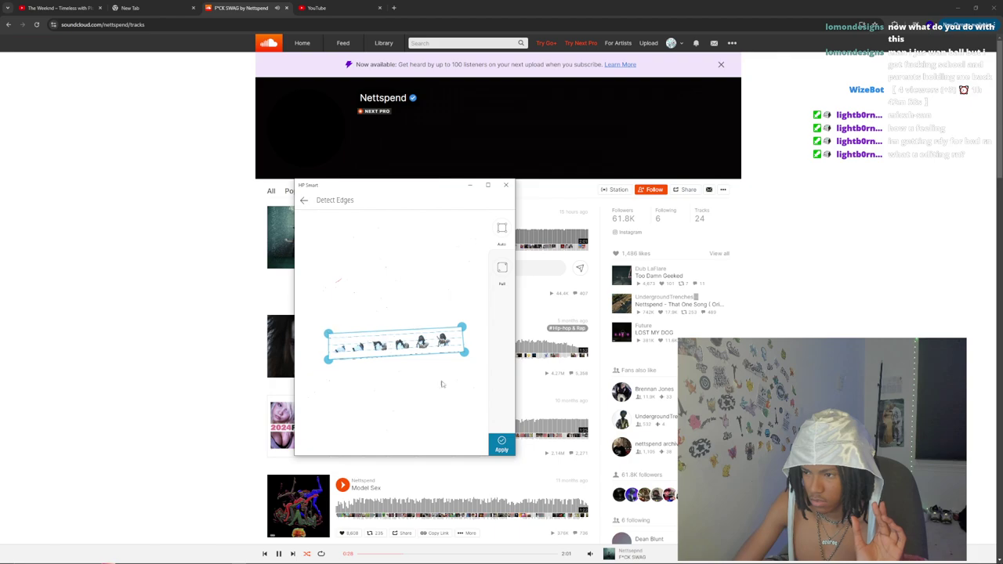
{"action": "left_click", "coordinate": [501, 444]}
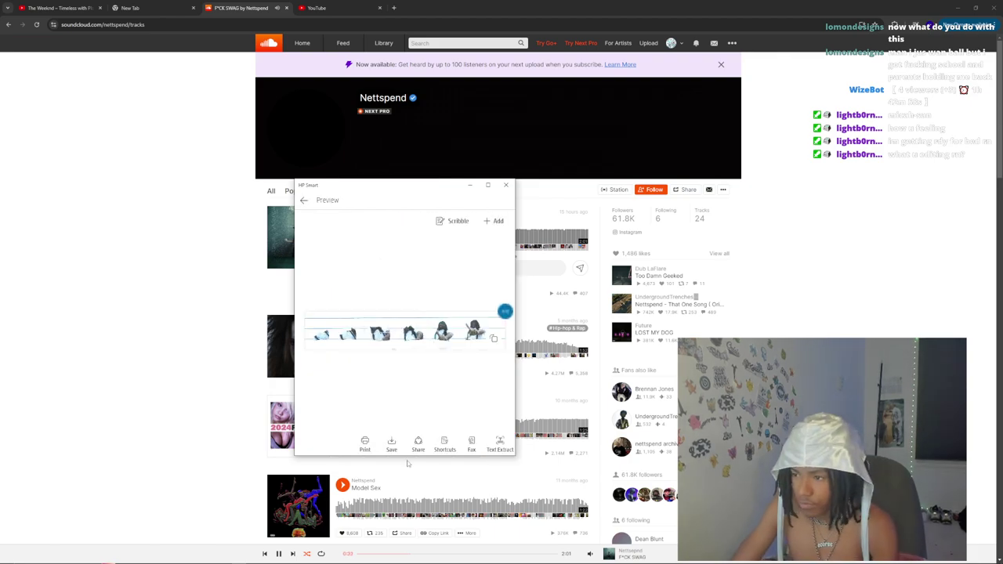
- Save the cropped scan to the Downloads folder as Photo_2024-10-04_041758.jpg with no compression
{"action": "left_click", "coordinate": [394, 445]}
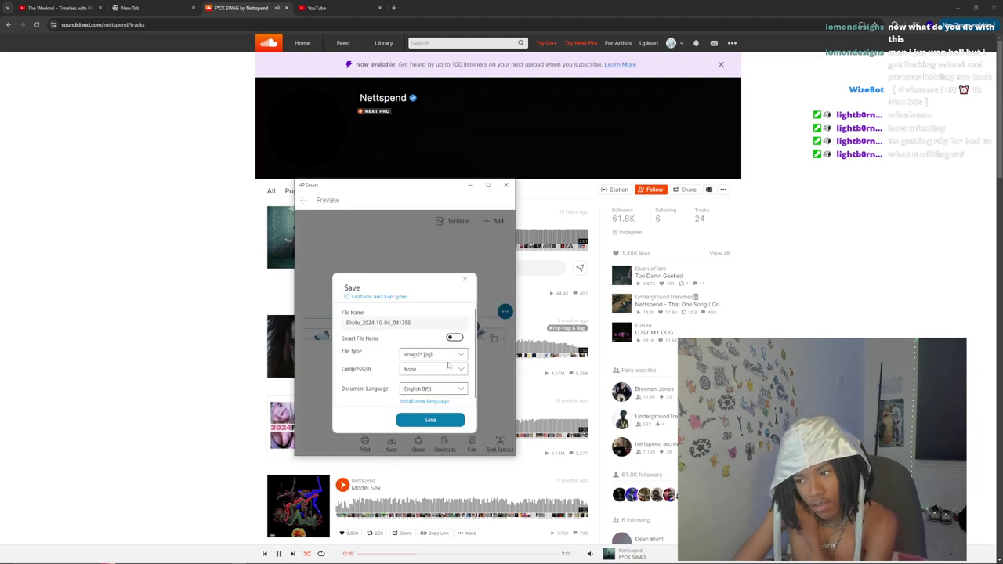
{"action": "left_click", "coordinate": [441, 370]}
{"action": "left_click", "coordinate": [424, 421]}
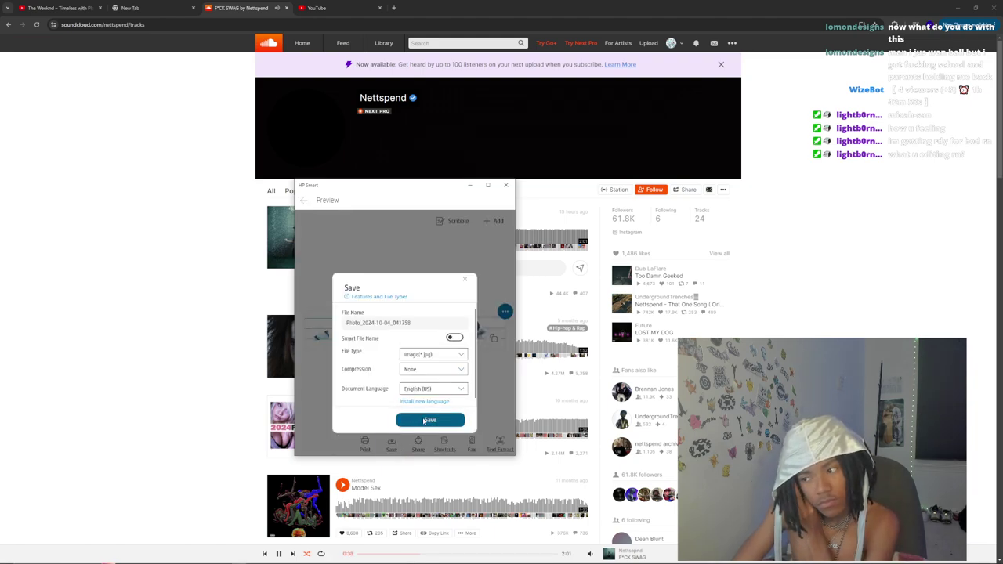
{"action": "left_click", "coordinate": [423, 420]}
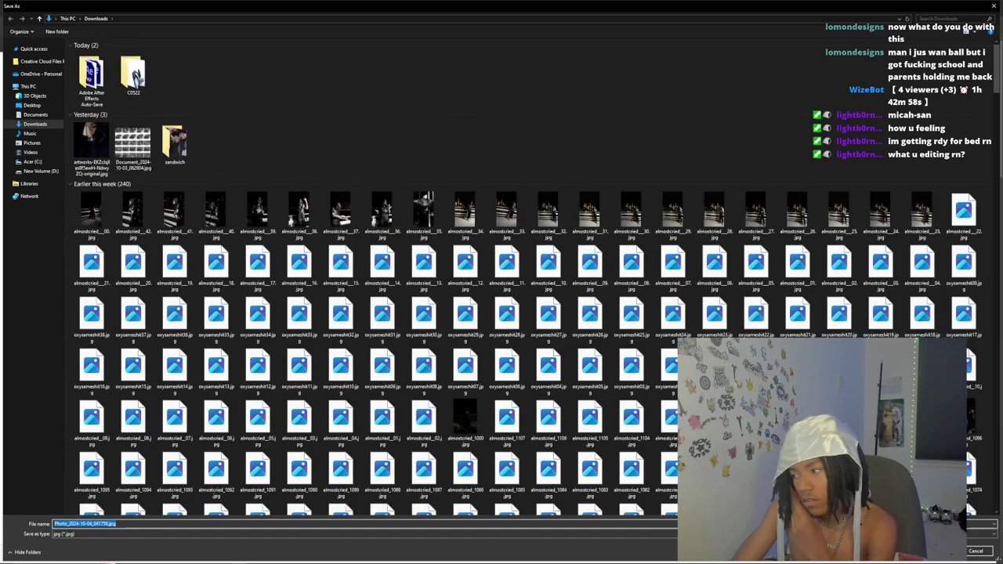
{"action": "left_click", "coordinate": [942, 551]}
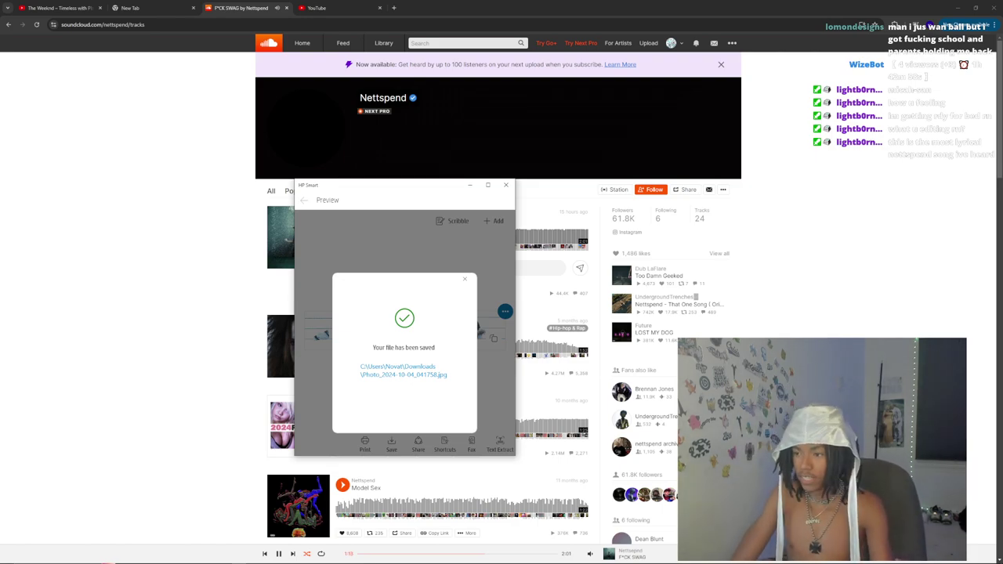
- Leave the saved scan's preview and start a new scan
{"action": "left_click", "coordinate": [464, 280]}
{"action": "left_click", "coordinate": [304, 200]}
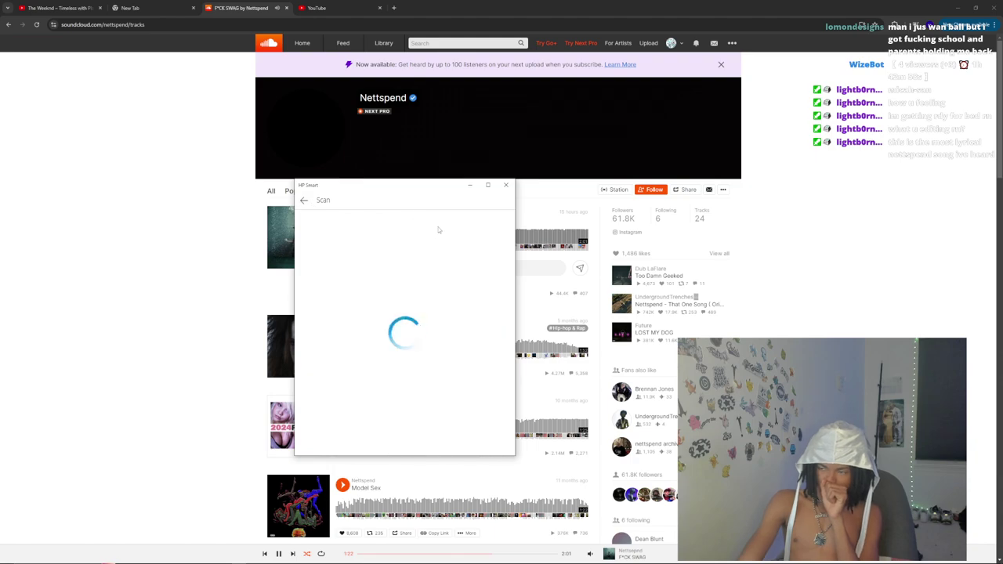
{"action": "left_click", "coordinate": [484, 443]}
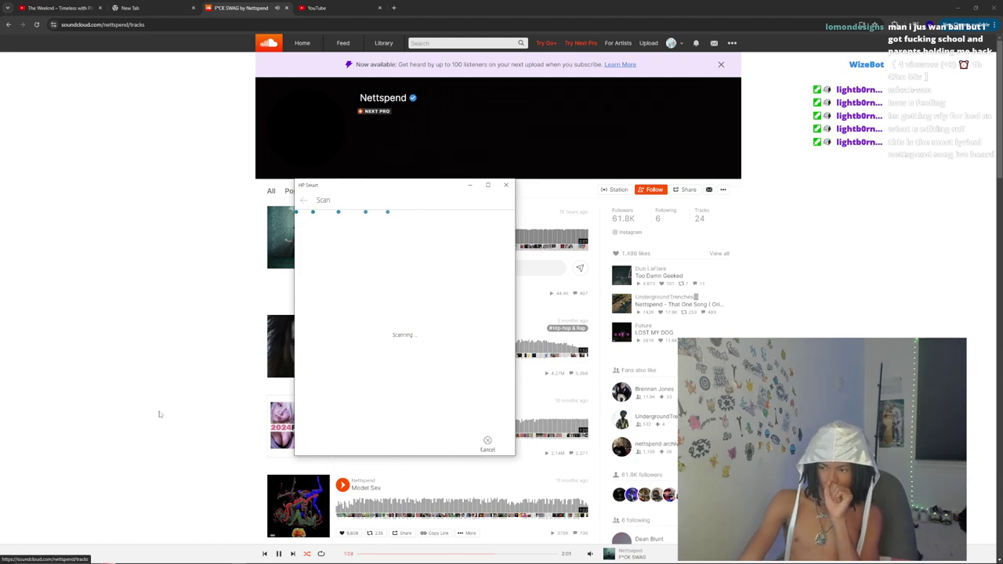
- Return to SoundCloud and add "what they say¿ (JJ1DA)" from the end of Nettspend's track list to Next up
{"action": "left_click", "coordinate": [182, 378]}
{"action": "scroll", "coordinate": [183, 374], "scroll_direction": "down", "scroll_amount": 10}
{"action": "scroll", "coordinate": [274, 324], "scroll_direction": "down", "scroll_amount": 5}
{"action": "scroll", "coordinate": [274, 324], "scroll_direction": "down", "scroll_amount": 5}
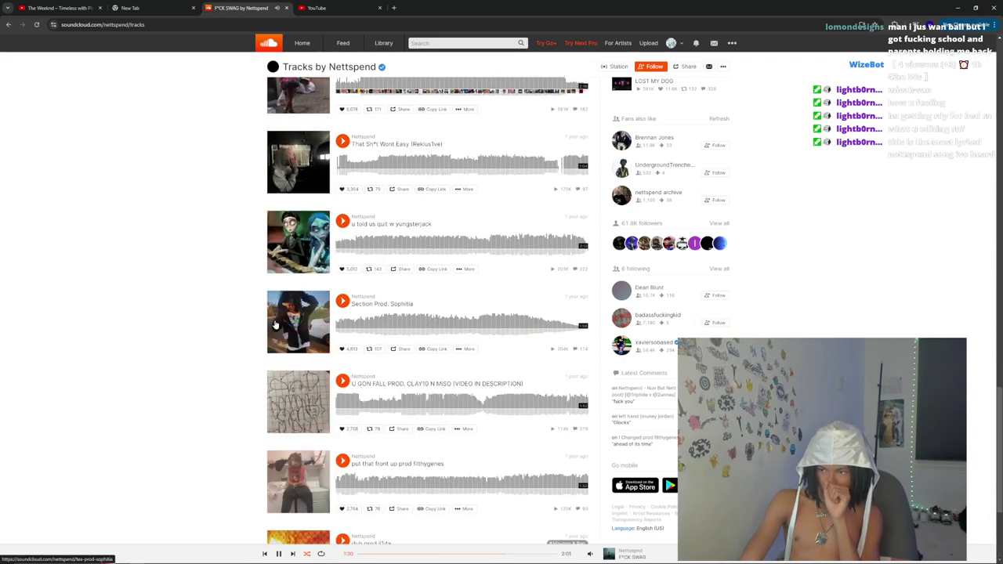
{"action": "scroll", "coordinate": [274, 325], "scroll_direction": "down", "scroll_amount": 2}
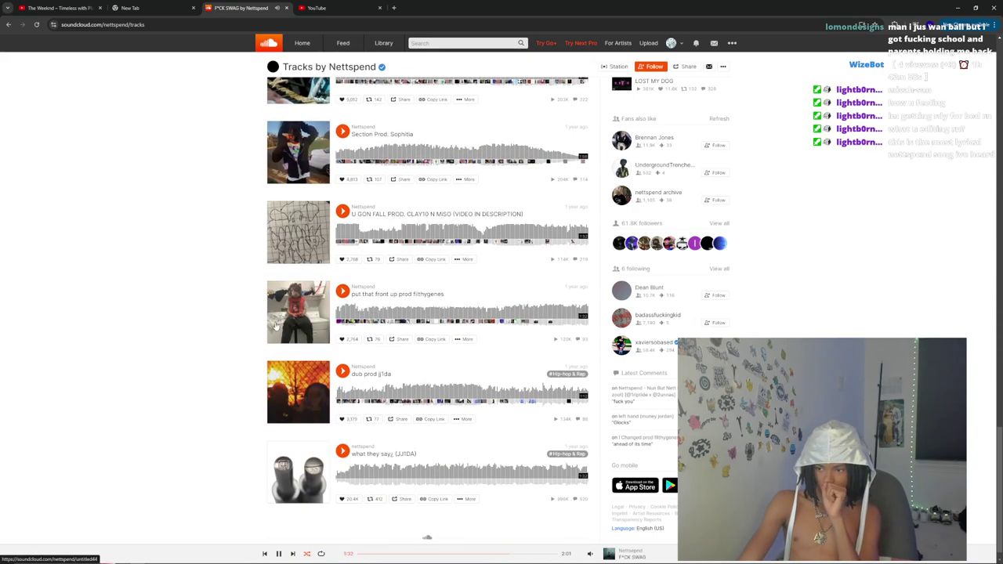
{"action": "scroll", "coordinate": [276, 326], "scroll_direction": "down", "scroll_amount": 1}
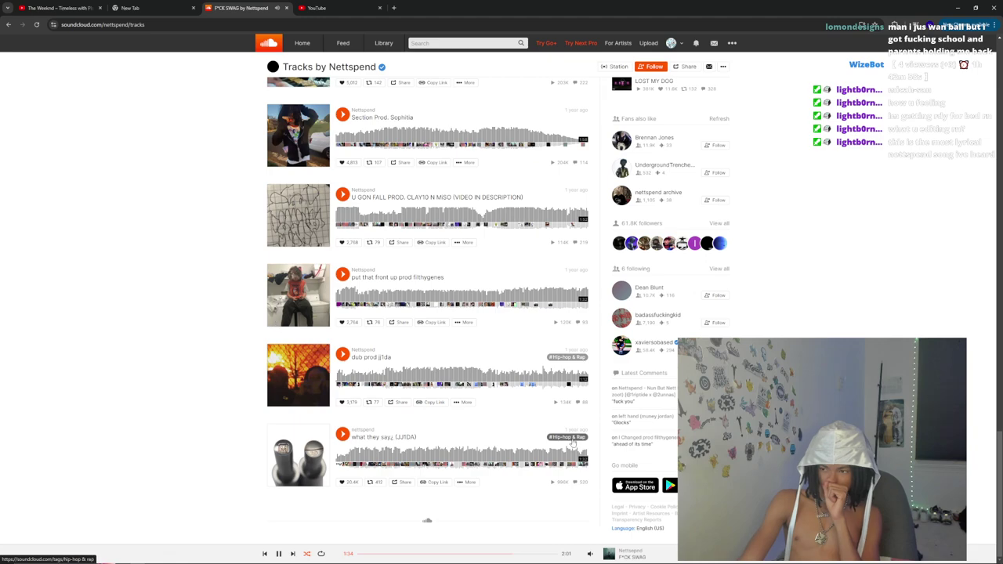
{"action": "left_click", "coordinate": [467, 482]}
{"action": "left_click", "coordinate": [478, 496]}
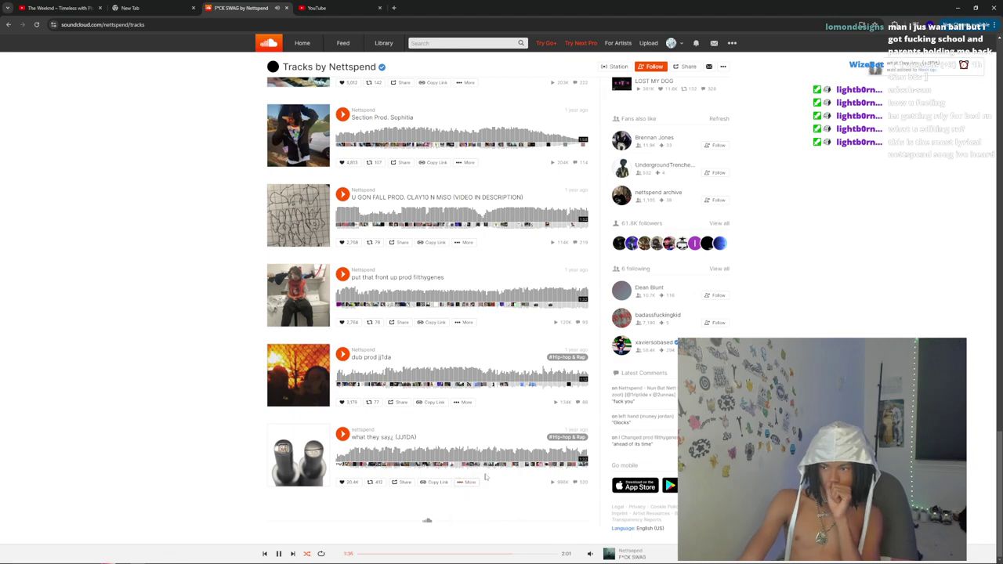
- Look through Nettspend's full track list for more songs to play
{"action": "scroll", "coordinate": [522, 370], "scroll_direction": "down", "scroll_amount": 10}
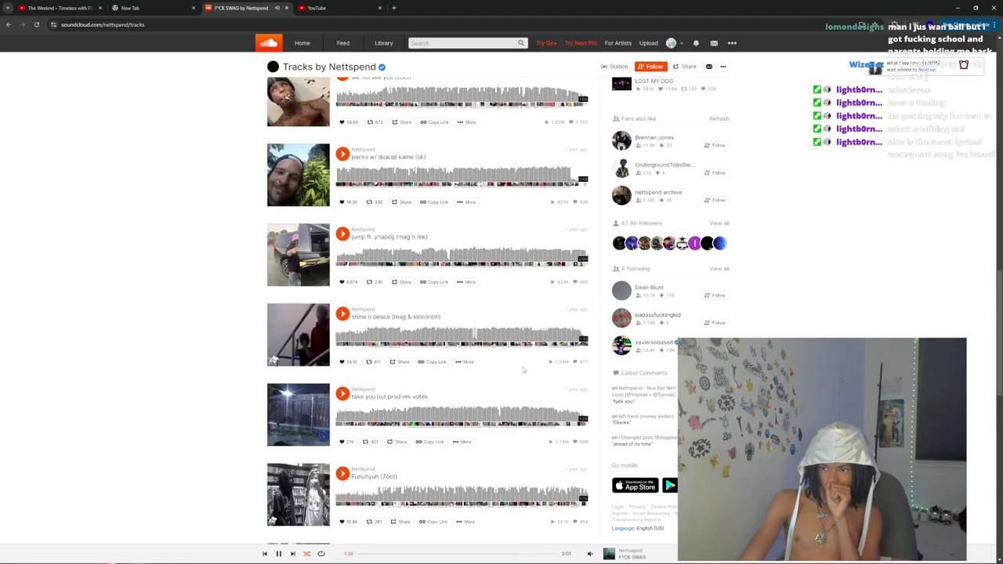
{"action": "scroll", "coordinate": [522, 370], "scroll_direction": "up", "scroll_amount": 2}
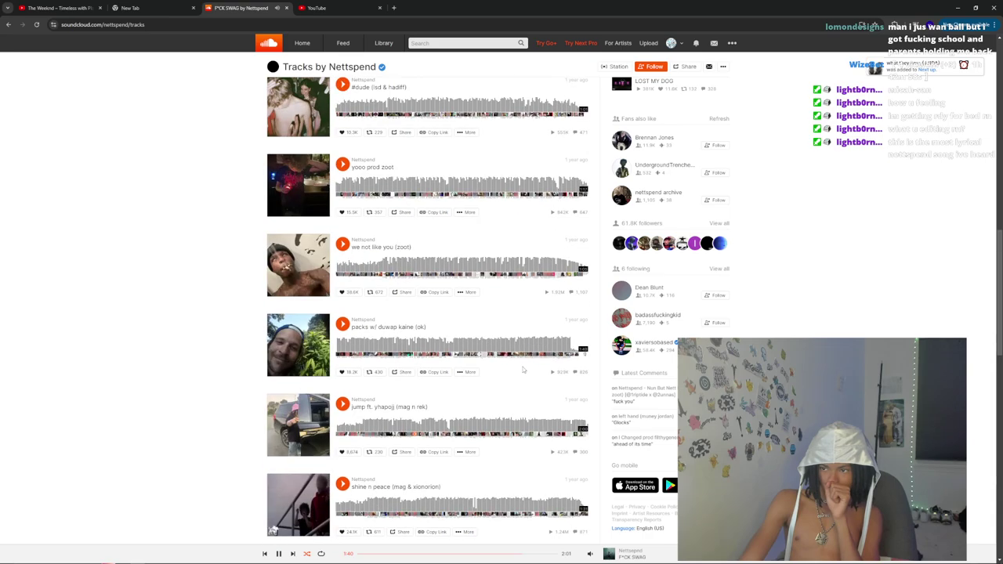
{"action": "scroll", "coordinate": [522, 370], "scroll_direction": "up", "scroll_amount": 15}
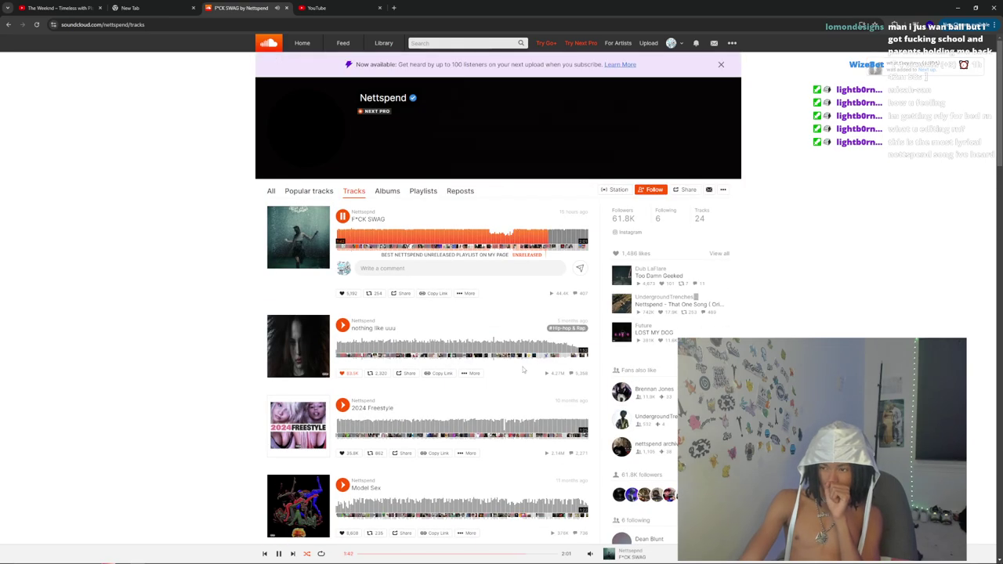
{"action": "scroll", "coordinate": [522, 370], "scroll_direction": "down", "scroll_amount": 10}
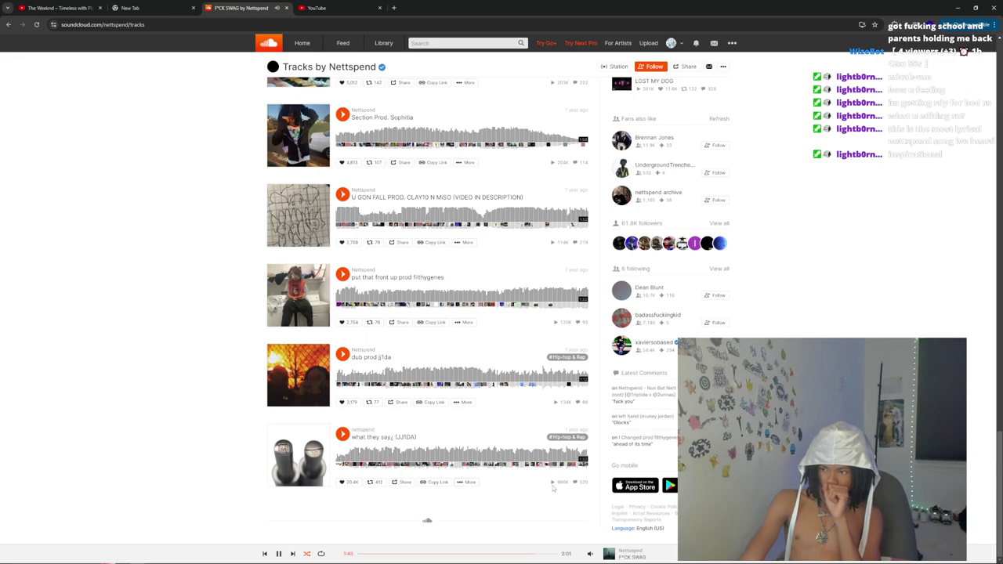
{"action": "scroll", "coordinate": [552, 488], "scroll_direction": "up", "scroll_amount": 10}
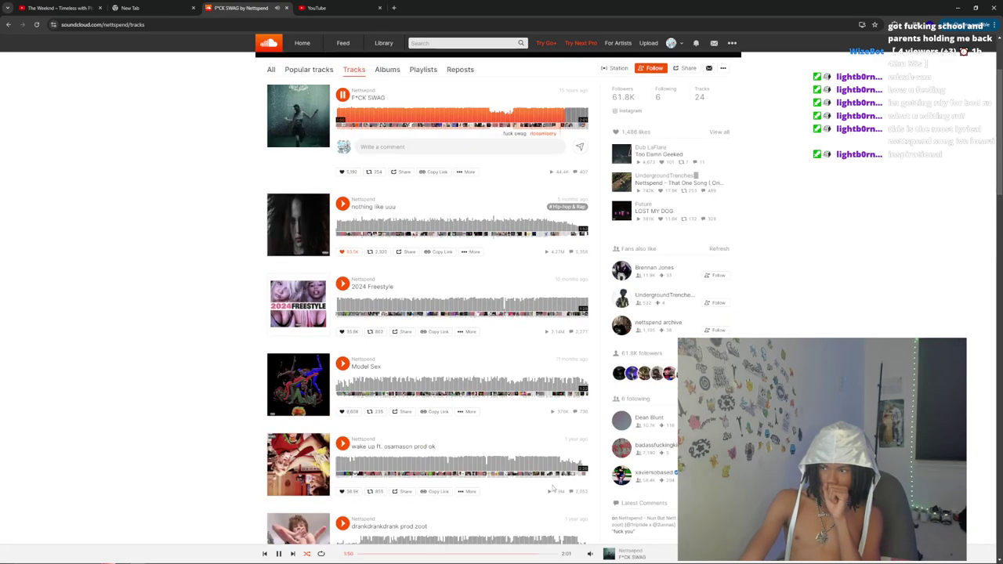
{"action": "scroll", "coordinate": [552, 487], "scroll_direction": "up", "scroll_amount": 2}
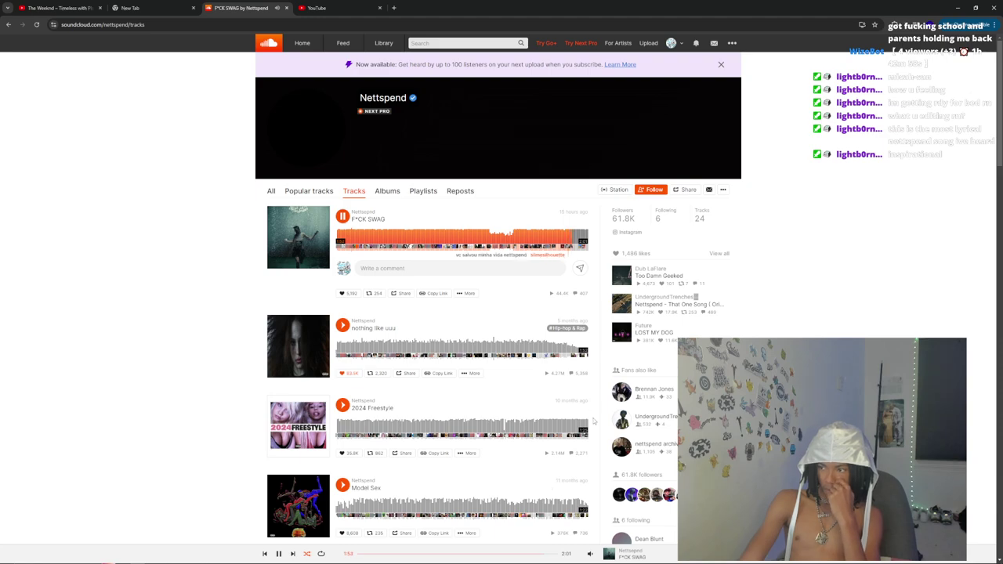
- Open Nettspend's full list of likes, look through the liked tracks, and check the scan's progress in HP Smart
{"action": "left_click", "coordinate": [714, 254]}
{"action": "scroll", "coordinate": [709, 256], "scroll_direction": "down", "scroll_amount": 3}
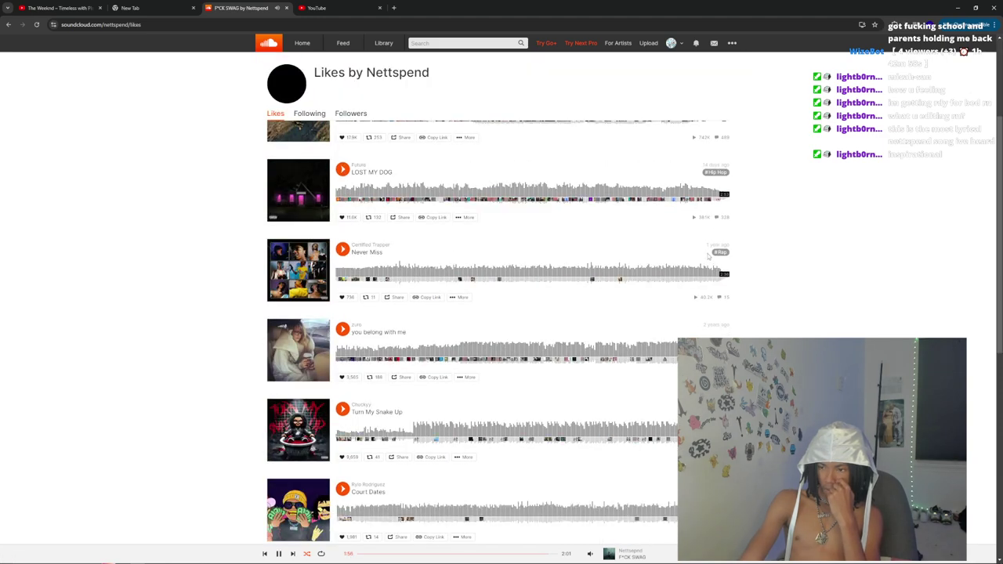
{"action": "scroll", "coordinate": [709, 256], "scroll_direction": "down", "scroll_amount": 2}
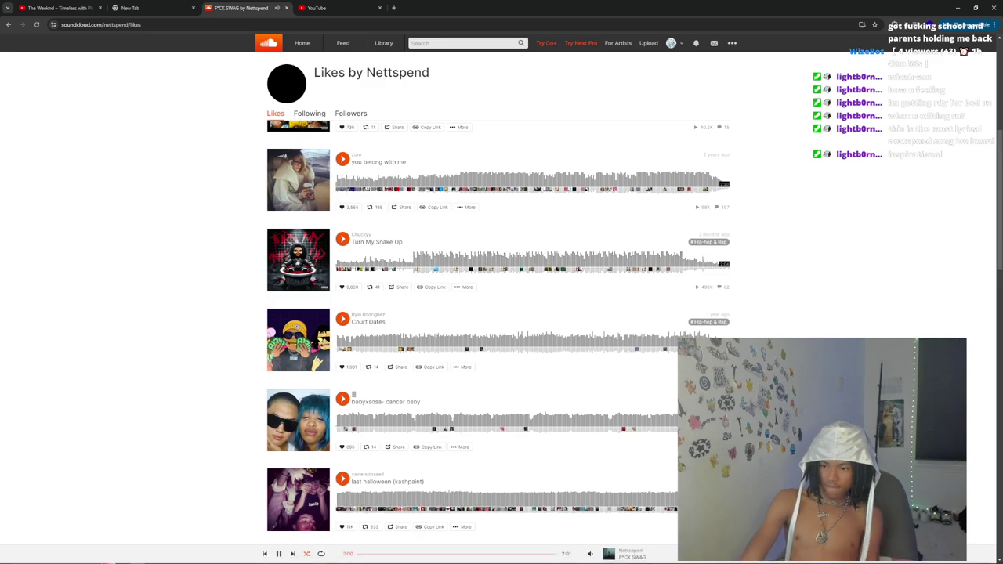
{"action": "left_click", "coordinate": [239, 558]}
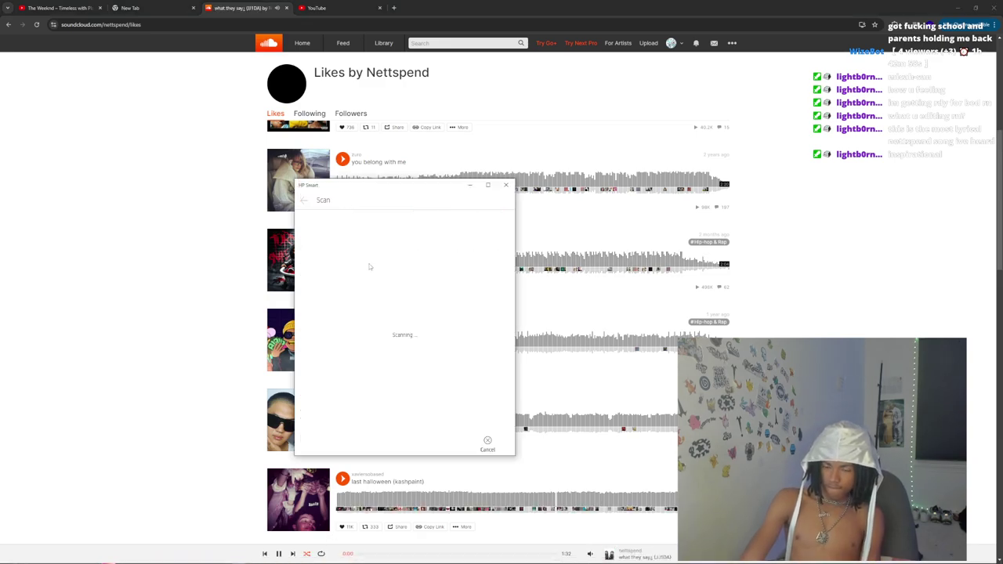
{"action": "left_click", "coordinate": [233, 330]}
- Raise the playback volume and play the liked track "(Starts @ 1:30) Supersonic - Playboi Carti FT. SahBabii" from beyond its silent intro
{"action": "scroll", "coordinate": [266, 278], "scroll_direction": "down", "scroll_amount": 2}
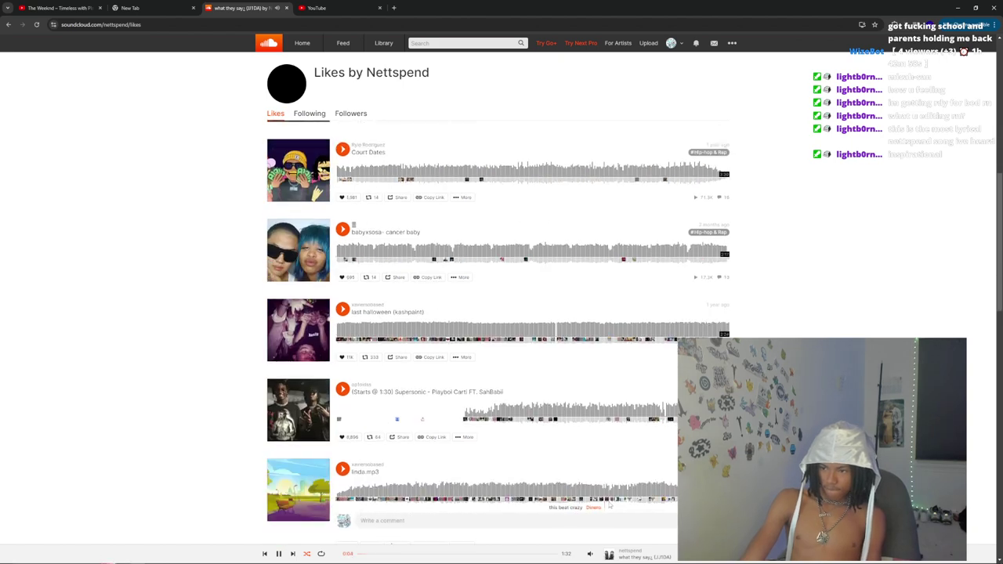
{"action": "mouse_move", "coordinate": [595, 554]}
{"action": "left_click", "coordinate": [592, 525]}
{"action": "left_click", "coordinate": [467, 412]}
{"action": "left_click", "coordinate": [496, 416]}
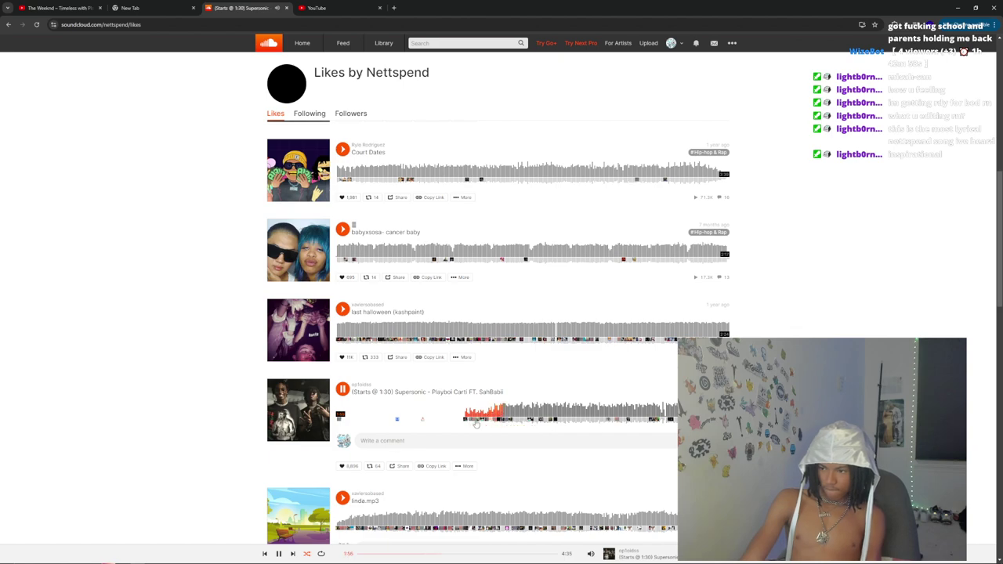
- Go to the playing track's page from the home page, open the "CARTI++**" playlist containing it, and look through its songs
{"action": "left_click", "coordinate": [301, 42]}
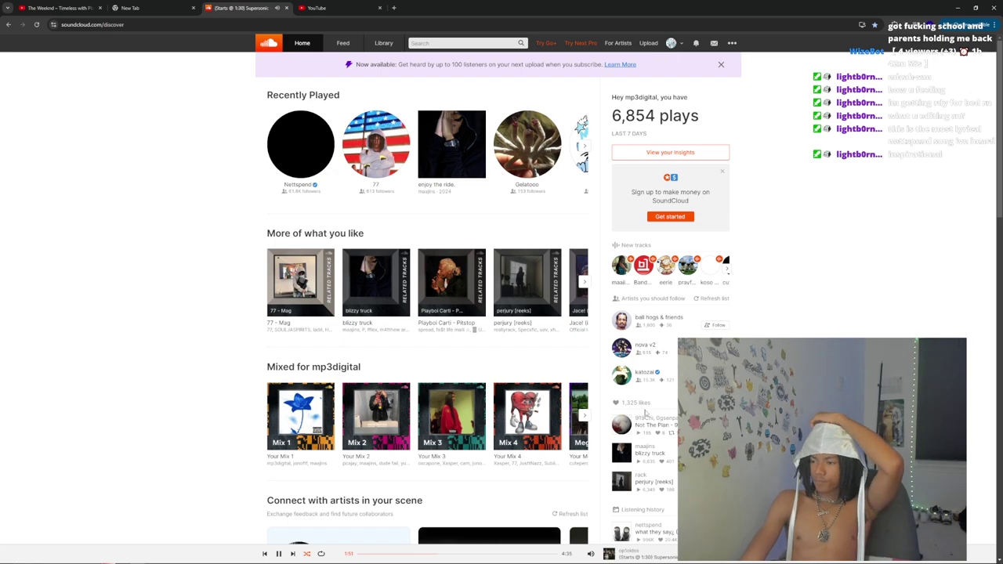
{"action": "left_click", "coordinate": [643, 557]}
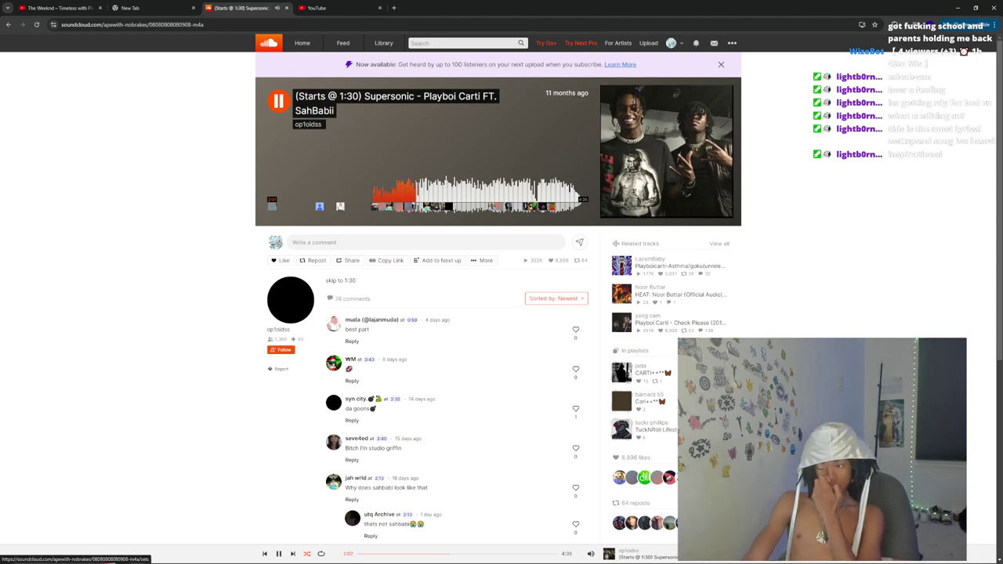
{"action": "left_click", "coordinate": [659, 370]}
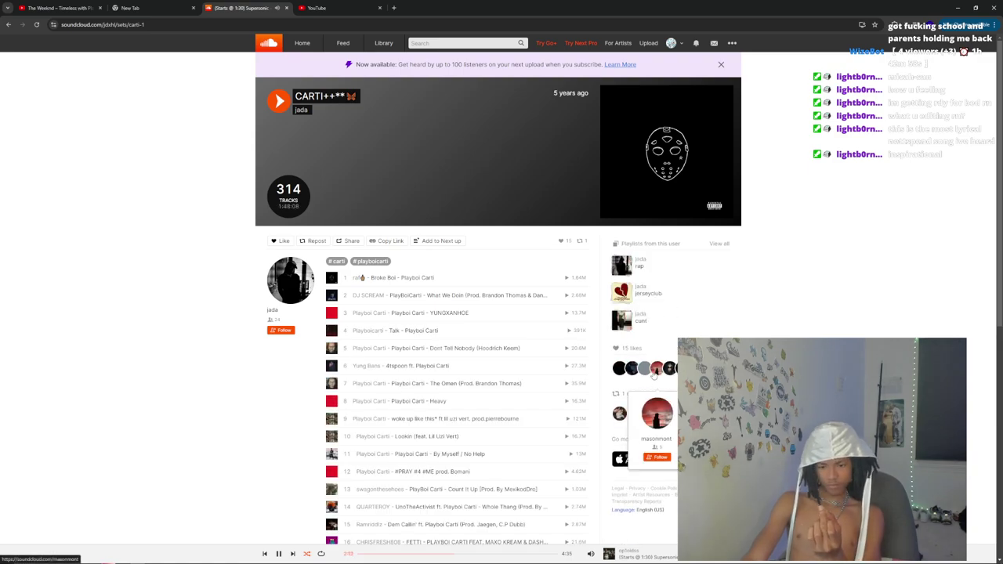
{"action": "scroll", "coordinate": [655, 374], "scroll_direction": "down", "scroll_amount": 3}
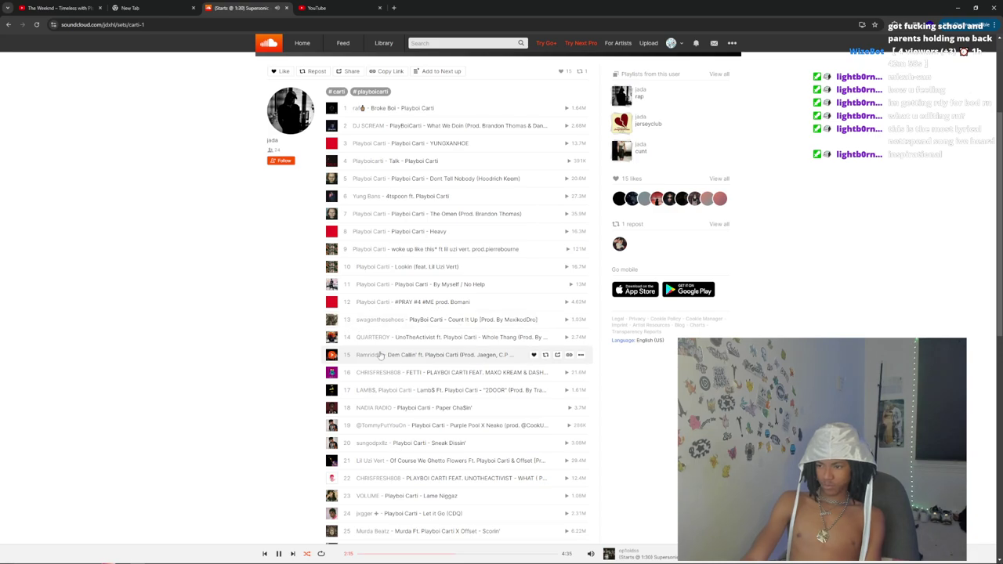
{"action": "scroll", "coordinate": [325, 345], "scroll_direction": "up", "scroll_amount": 3}
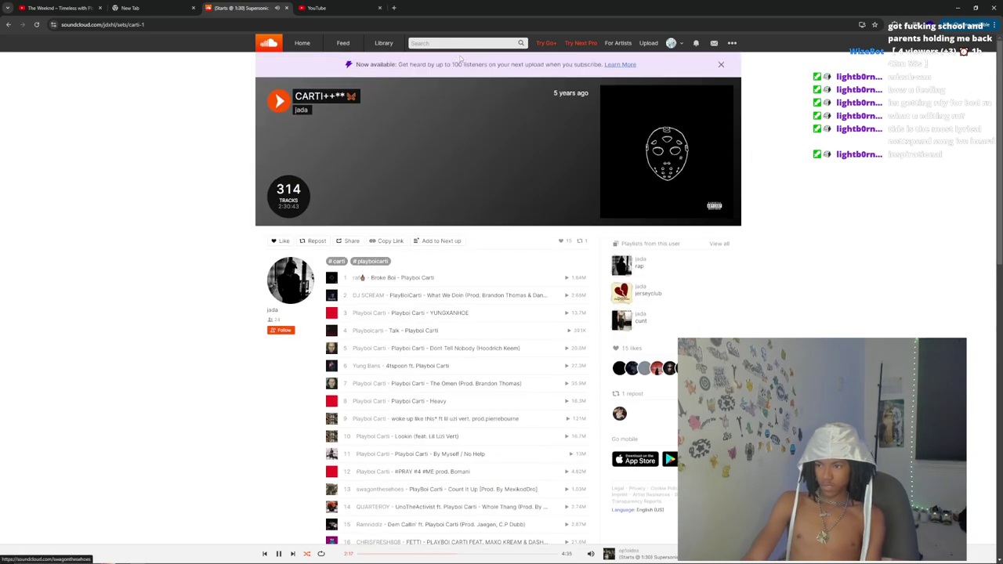
- Search SoundCloud for "by myself", refine the search to "by myself playboi carti", and play "Playboi Carti - By Myself / No Help"
{"action": "left_click", "coordinate": [456, 43]}
{"action": "type", "text": "by myself"}
{"action": "key", "text": "Return"}
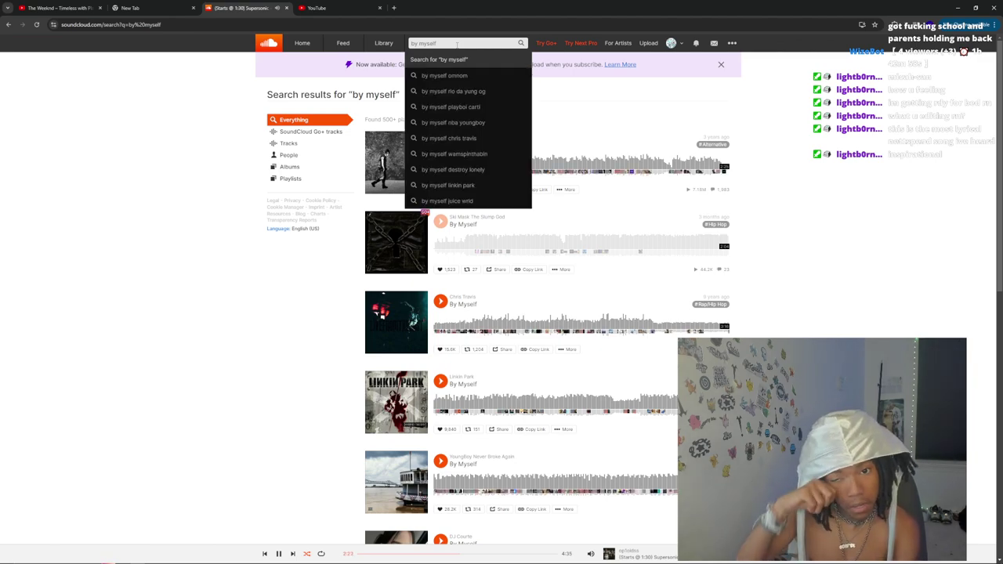
{"action": "left_click", "coordinate": [274, 323]}
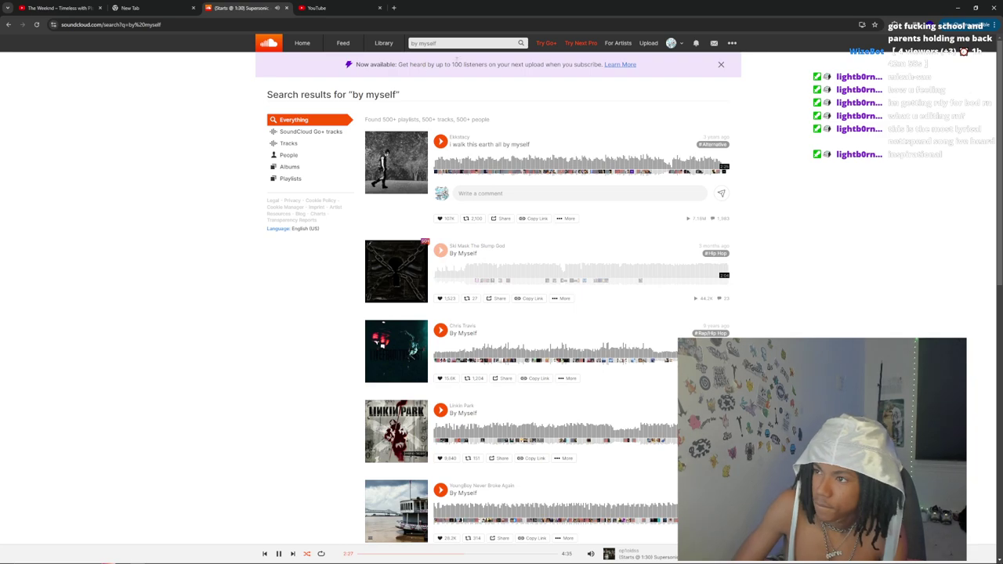
{"action": "left_click", "coordinate": [453, 44]}
{"action": "type", "text": "playboi carti"}
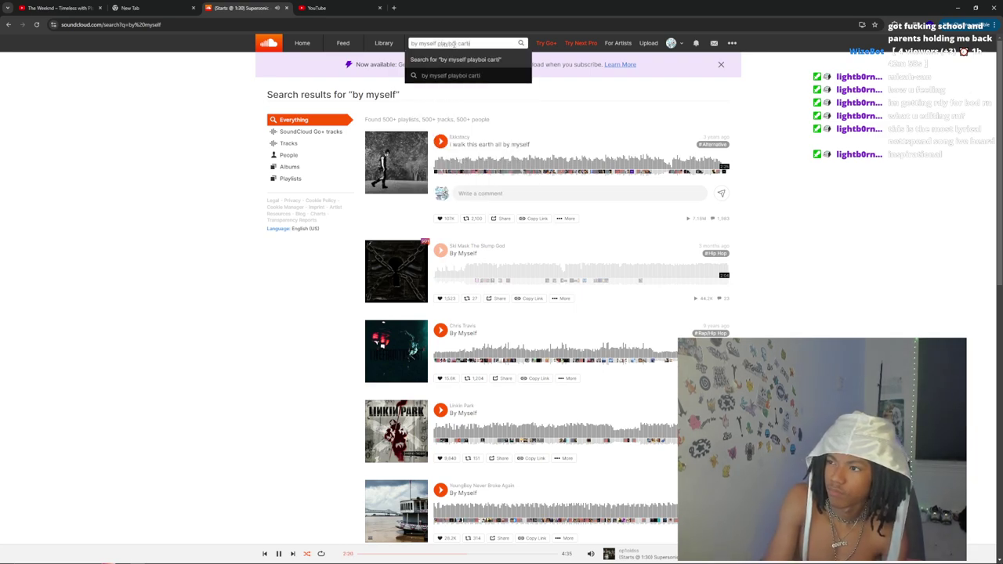
{"action": "key", "text": "Return"}
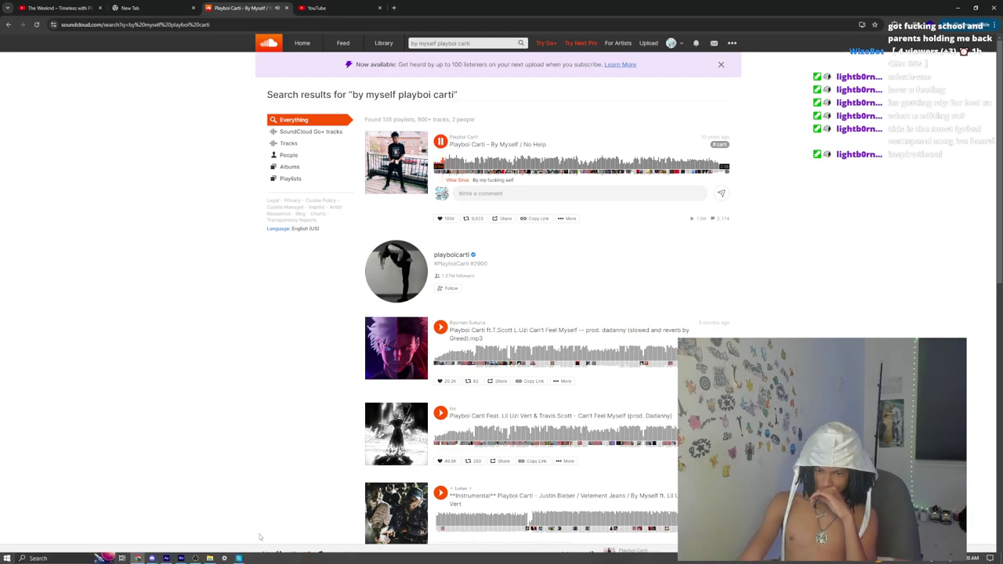
- Switch to HP Smart, set the crop to the full scan, lower both upper corners to the contact sheet's top edge, and apply it
{"action": "left_click", "coordinate": [239, 557]}
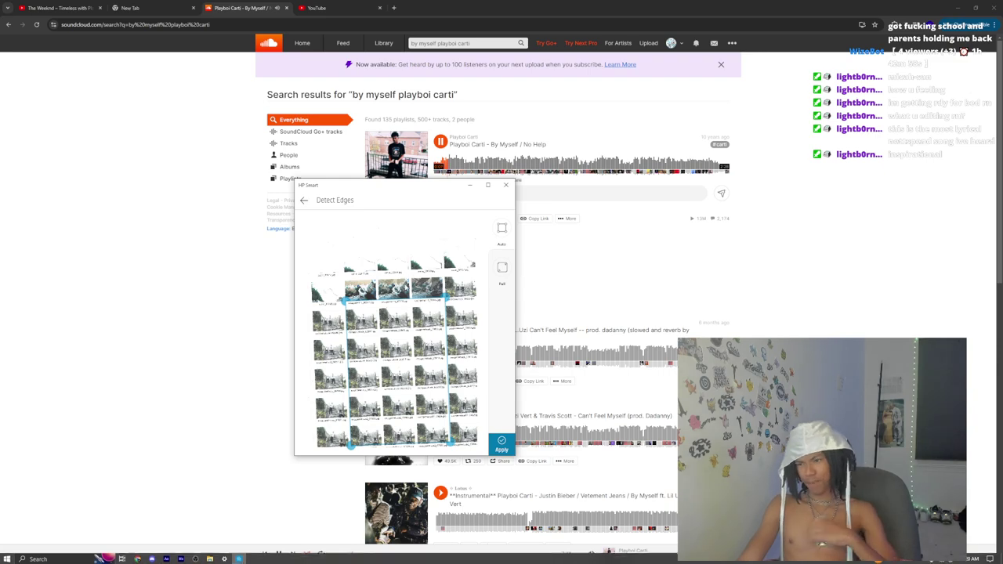
{"action": "left_click", "coordinate": [501, 271]}
{"action": "left_click_drag", "start_coordinate": [475, 225], "coordinate": [476, 274]}
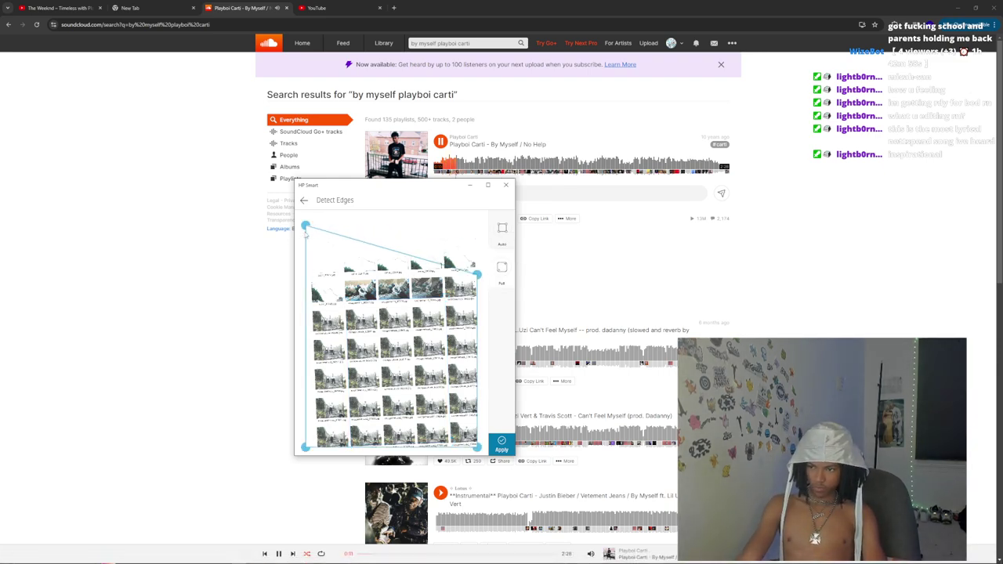
{"action": "left_click_drag", "start_coordinate": [305, 227], "coordinate": [309, 276]}
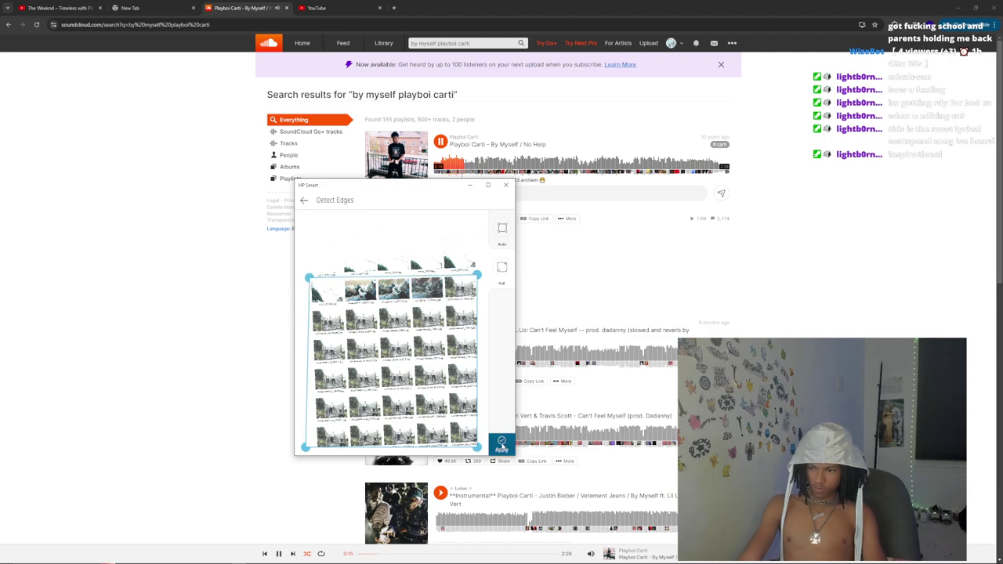
{"action": "left_click", "coordinate": [502, 444]}
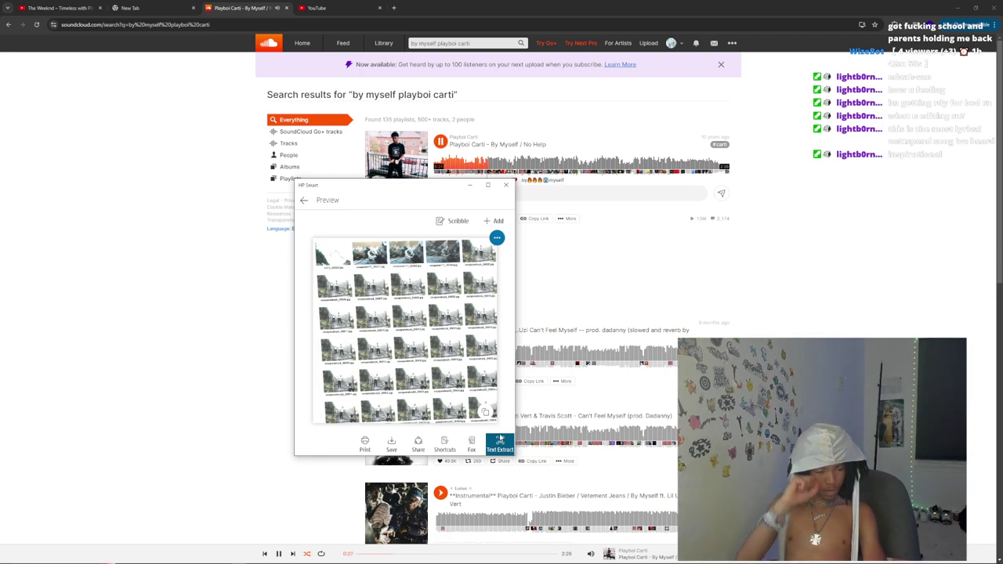
- Save the cropped scan to Downloads as the JPG image "Document_2024-10-04_042044.jpg" and close HP Smart
{"action": "left_click", "coordinate": [392, 440]}
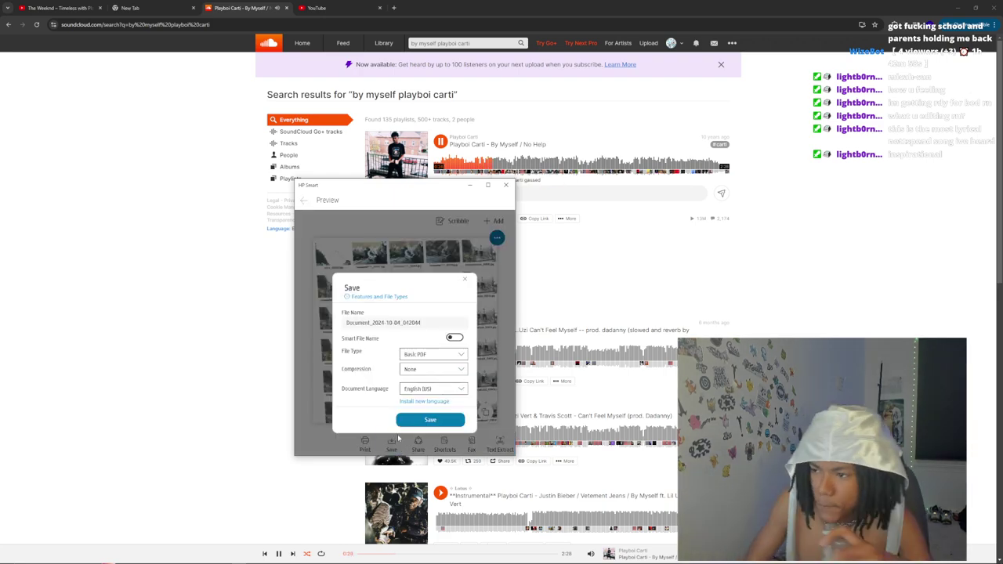
{"action": "left_click", "coordinate": [434, 354]}
{"action": "left_click", "coordinate": [433, 354]}
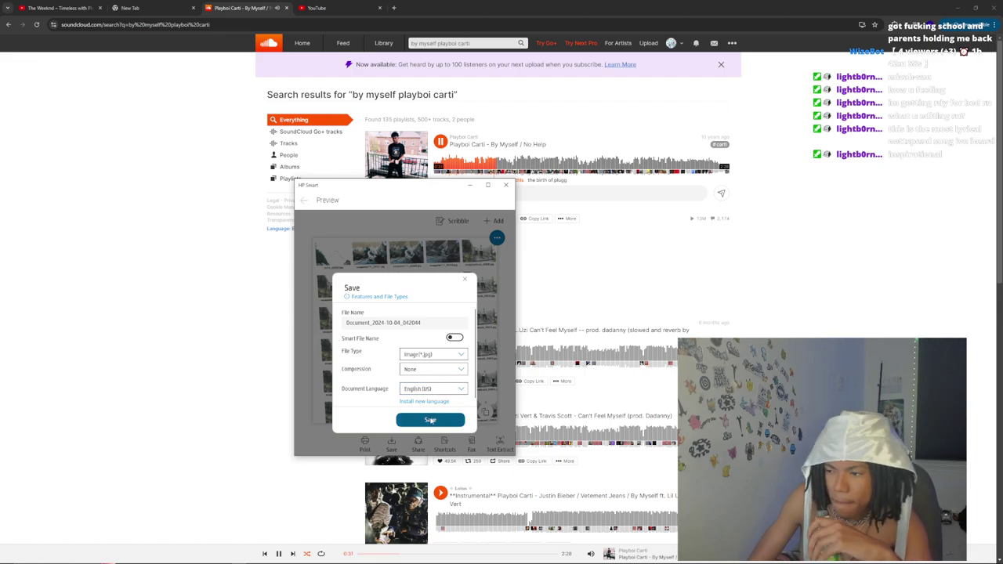
{"action": "left_click", "coordinate": [432, 420]}
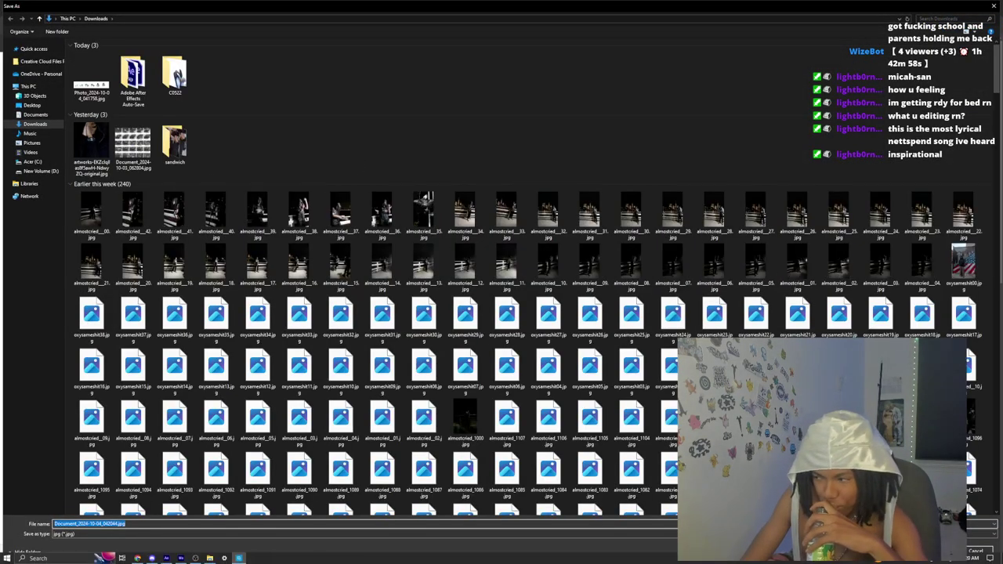
{"action": "key", "text": "Return"}
{"action": "left_click", "coordinate": [505, 184]}
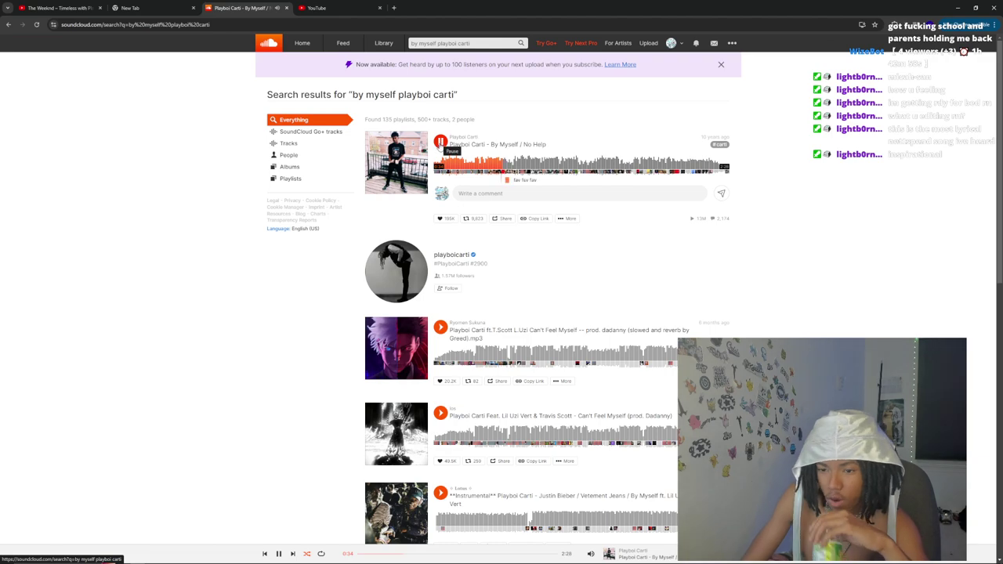
- Open the page of "Playboi Carti - By Myself / No Help", browse the playlists containing it, and open the five-track "Playboicarti" playlist
{"action": "left_click", "coordinate": [497, 144]}
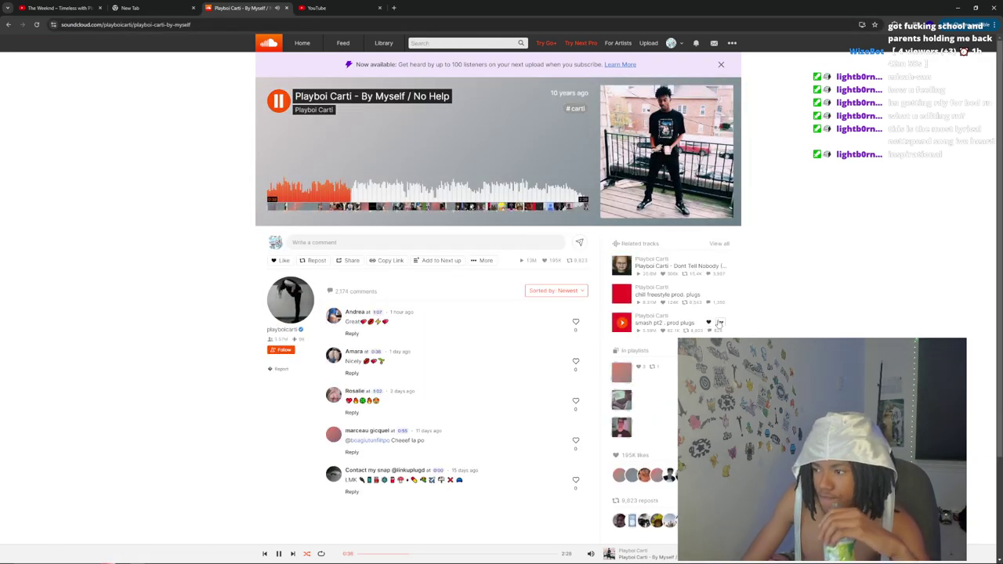
{"action": "left_click", "coordinate": [718, 348]}
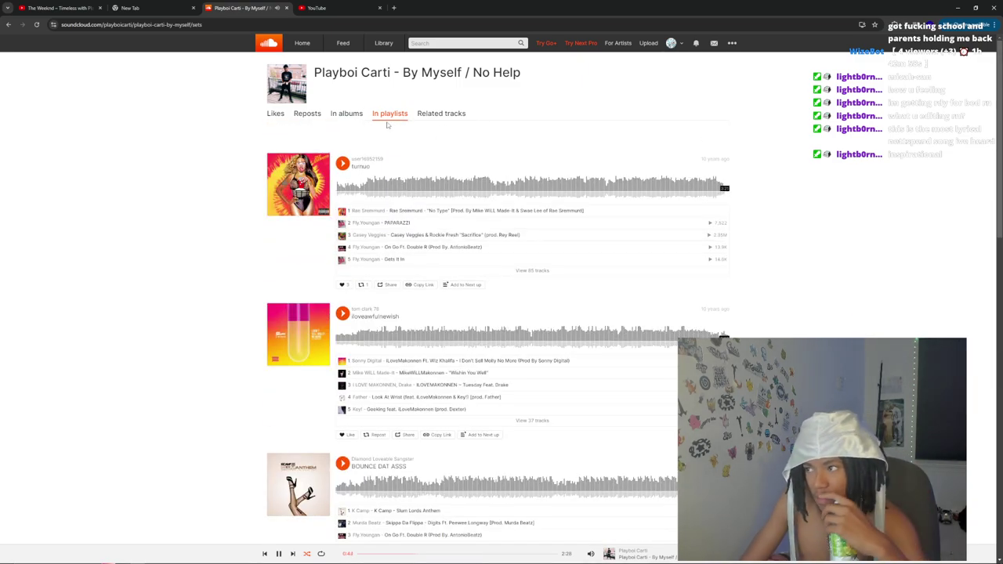
{"action": "scroll", "coordinate": [376, 126], "scroll_direction": "down", "scroll_amount": 10}
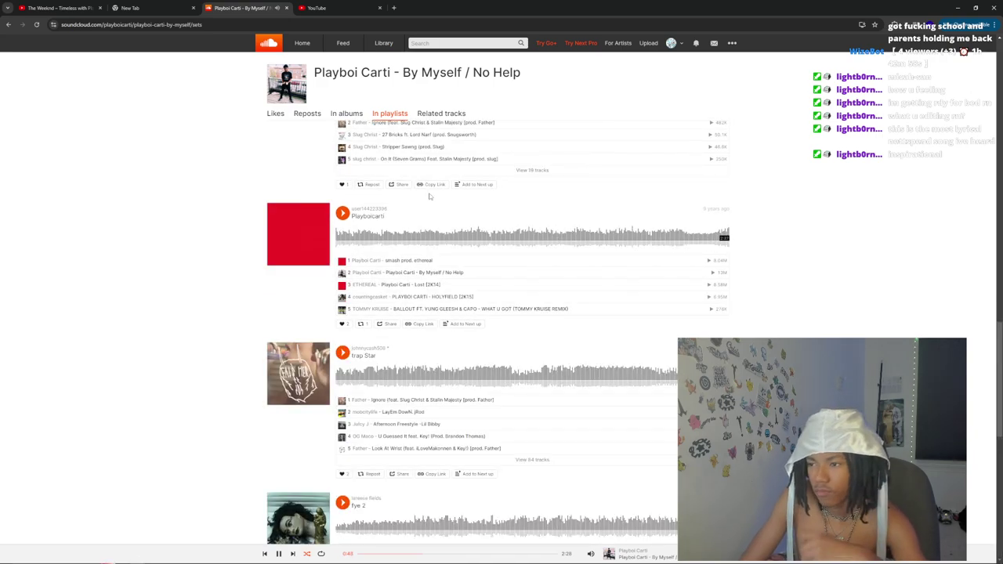
{"action": "left_click", "coordinate": [374, 223]}
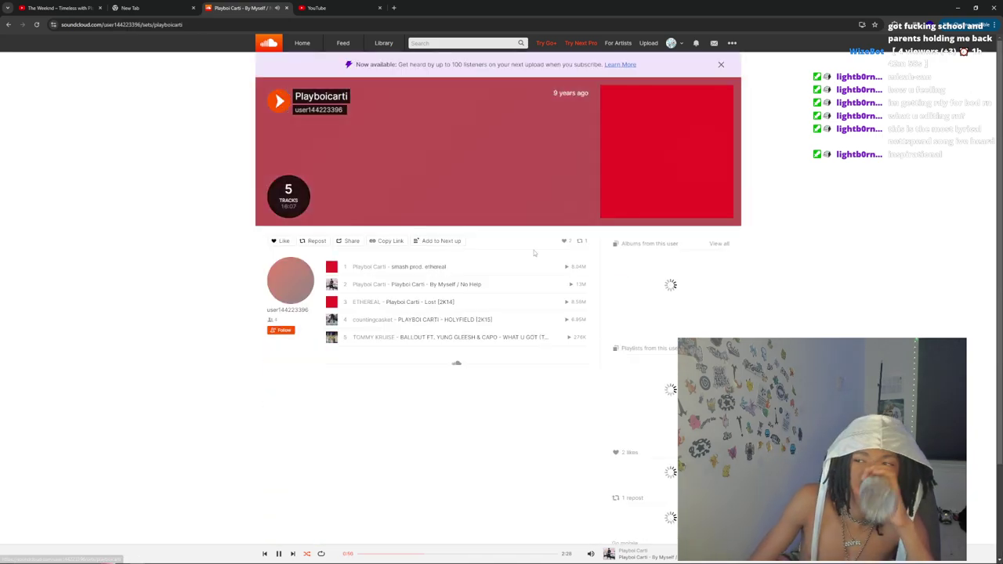
- Add "smash prod. ethereal" from the playlist to Next up, play it, and open its track page
{"action": "left_click", "coordinate": [580, 266]}
{"action": "left_click", "coordinate": [600, 278]}
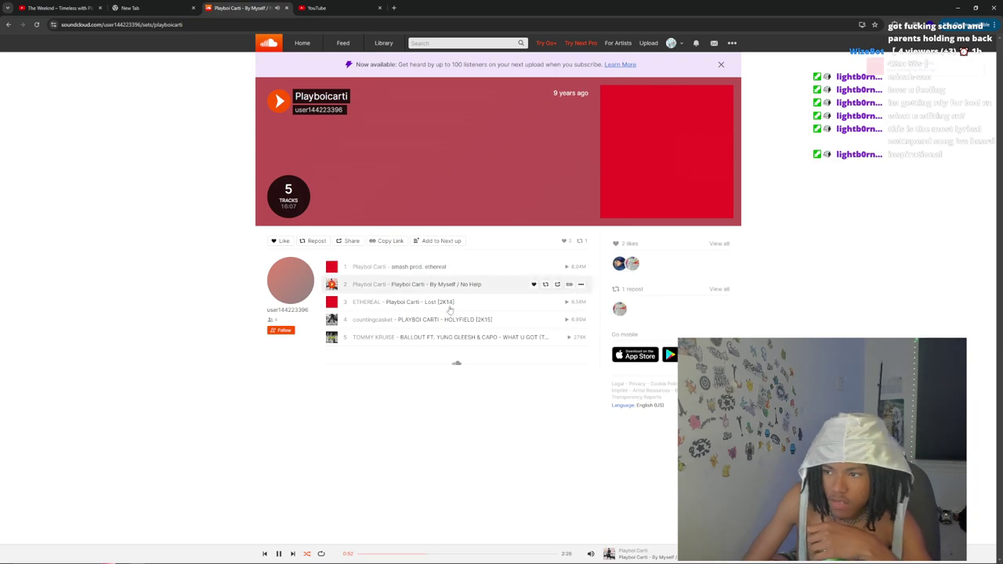
{"action": "left_click", "coordinate": [433, 266]}
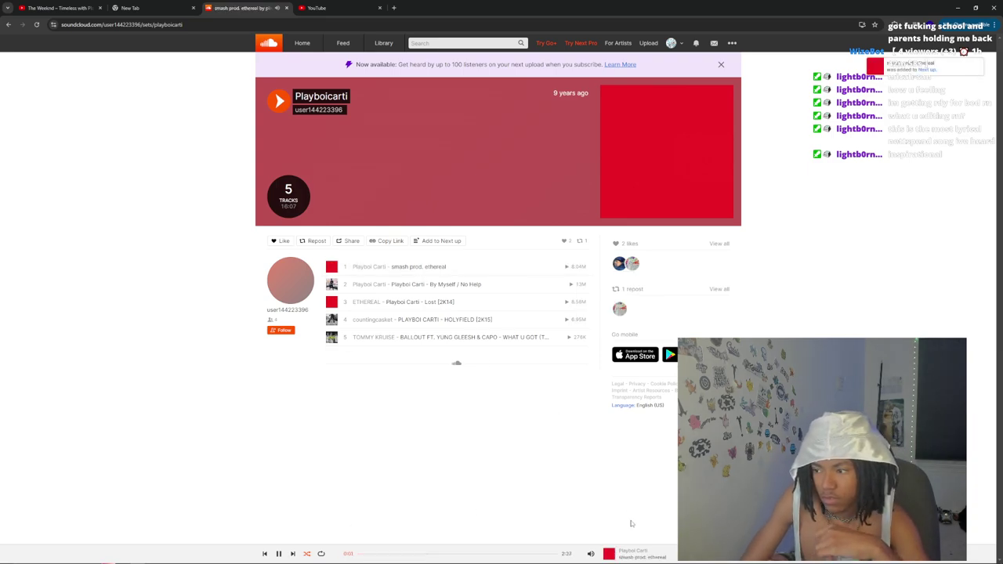
{"action": "left_click", "coordinate": [653, 554]}
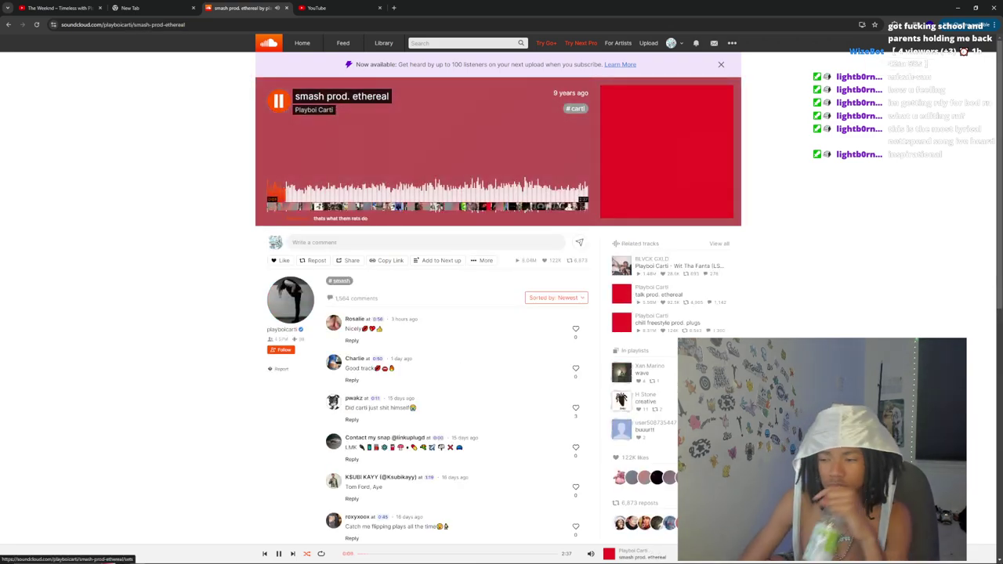
- Play "77 - Mag" from the liked tracks in the library and look further through the library overview
{"action": "left_click", "coordinate": [383, 42]}
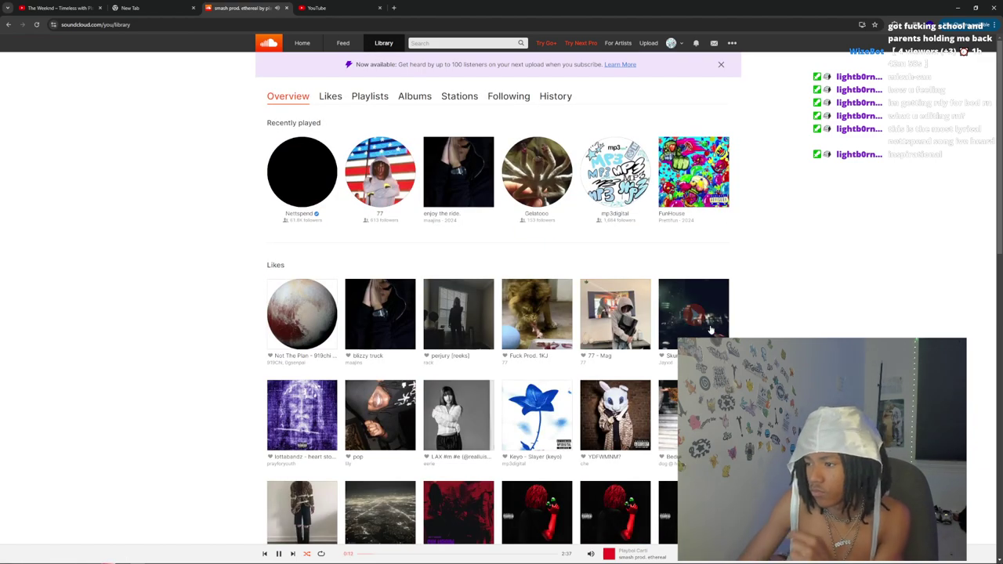
{"action": "left_click", "coordinate": [615, 313]}
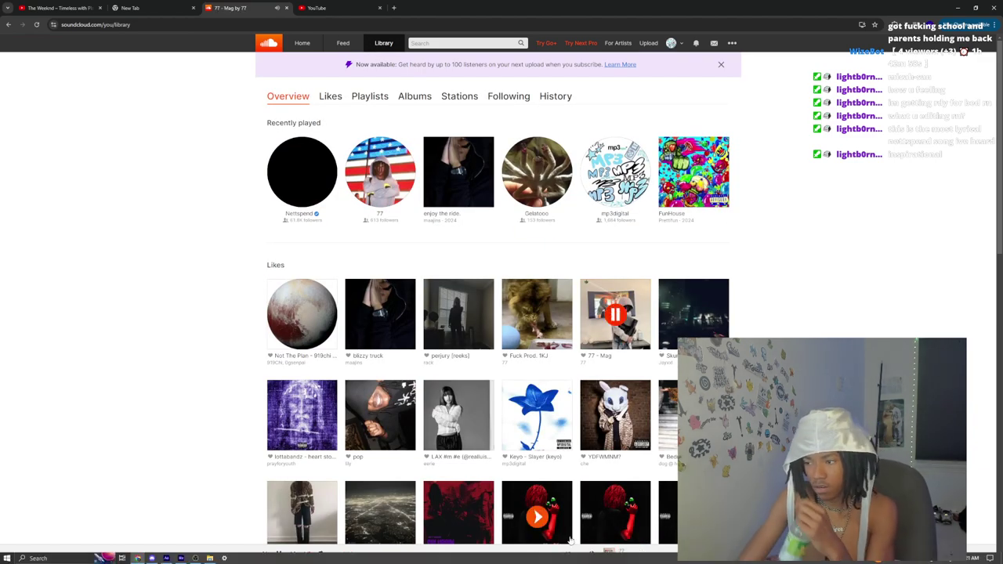
{"action": "scroll", "coordinate": [568, 540], "scroll_direction": "down", "scroll_amount": 4}
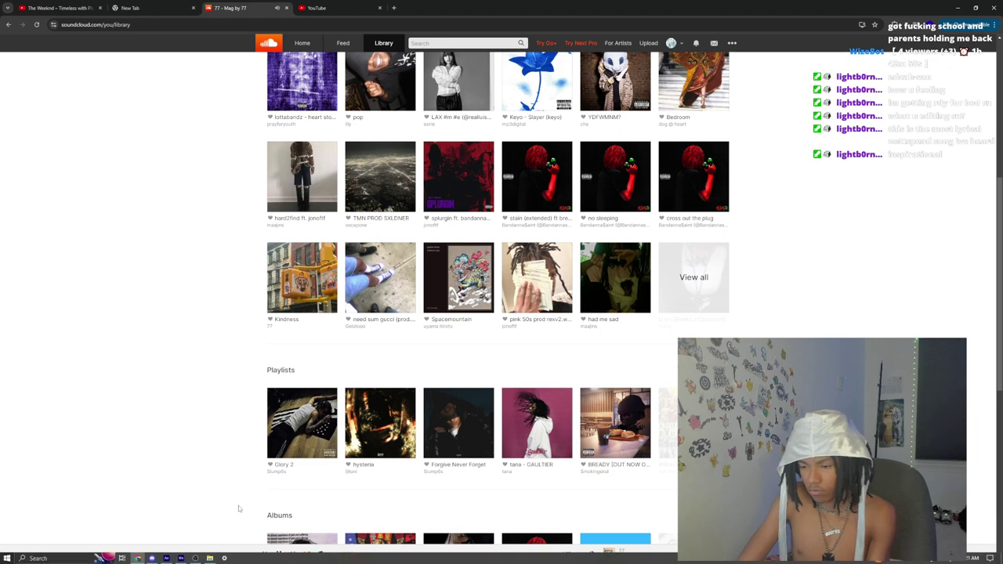
{"action": "left_click", "coordinate": [167, 558]}
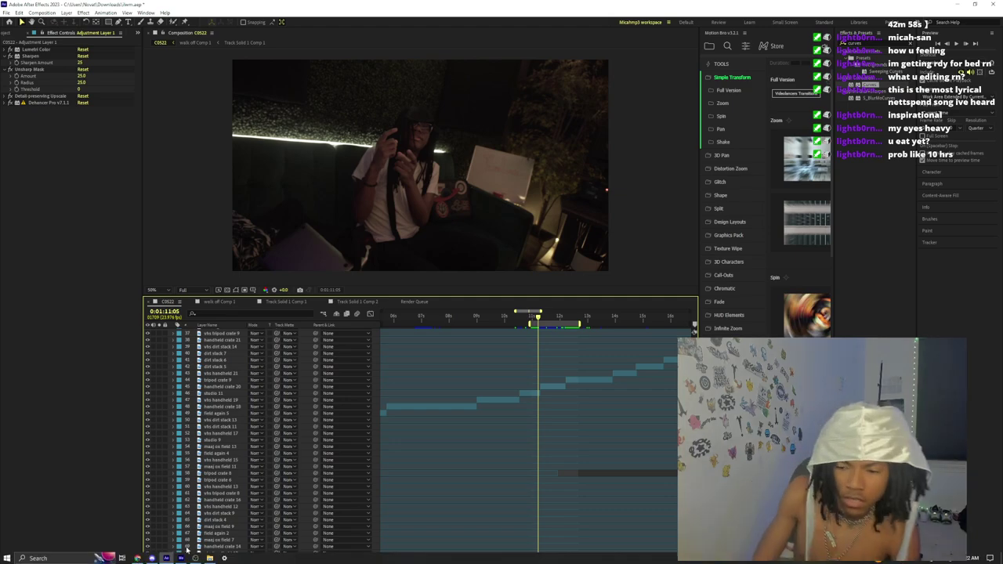
{"action": "mouse_move", "coordinate": [195, 557]}
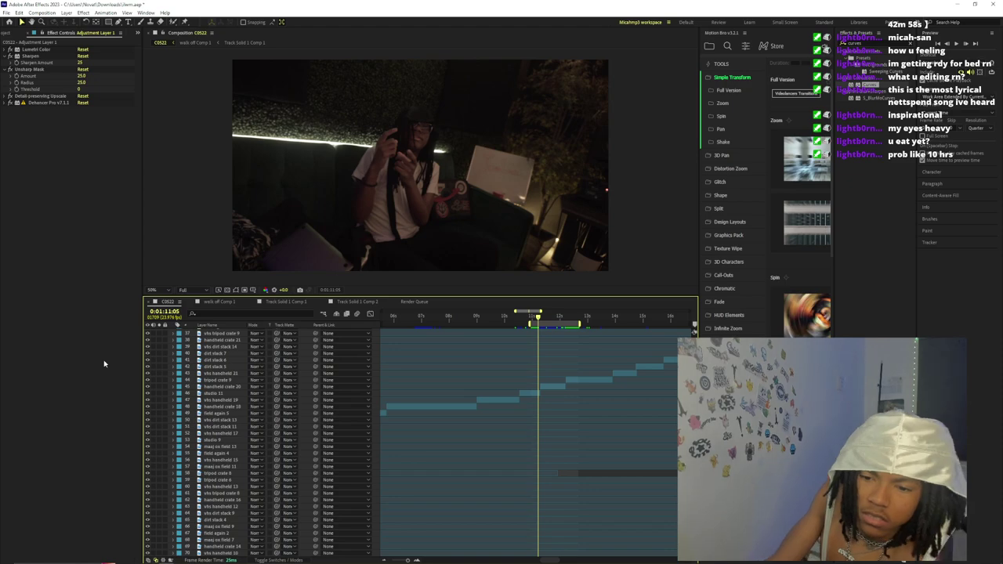
{"action": "mouse_move", "coordinate": [137, 557]}
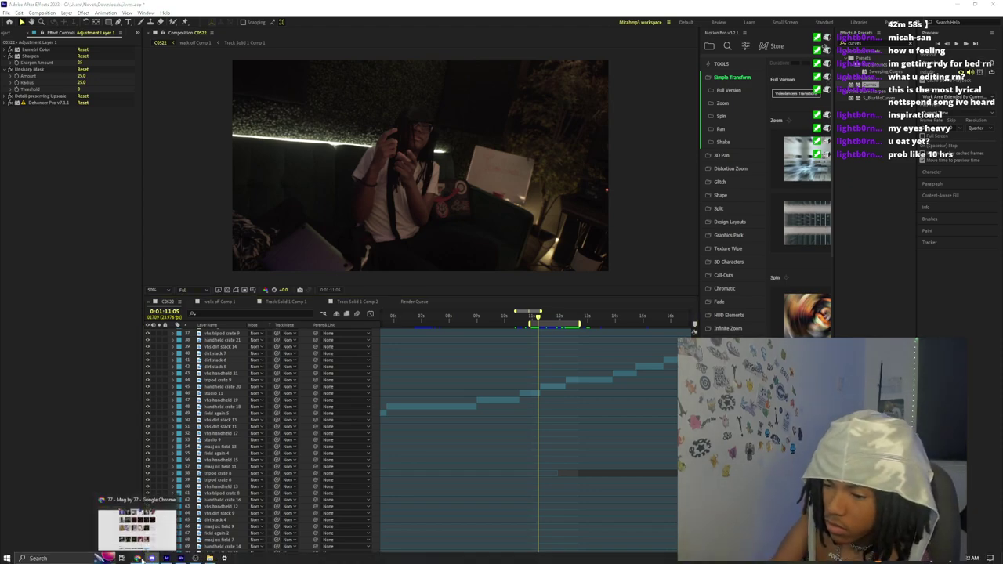
{"action": "left_click", "coordinate": [136, 529]}
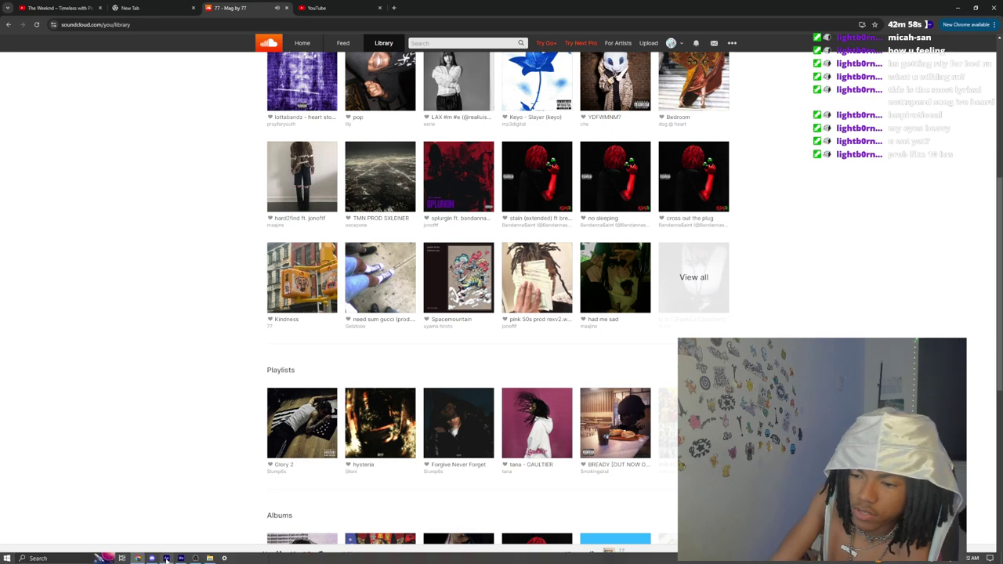
{"action": "left_click", "coordinate": [166, 559]}
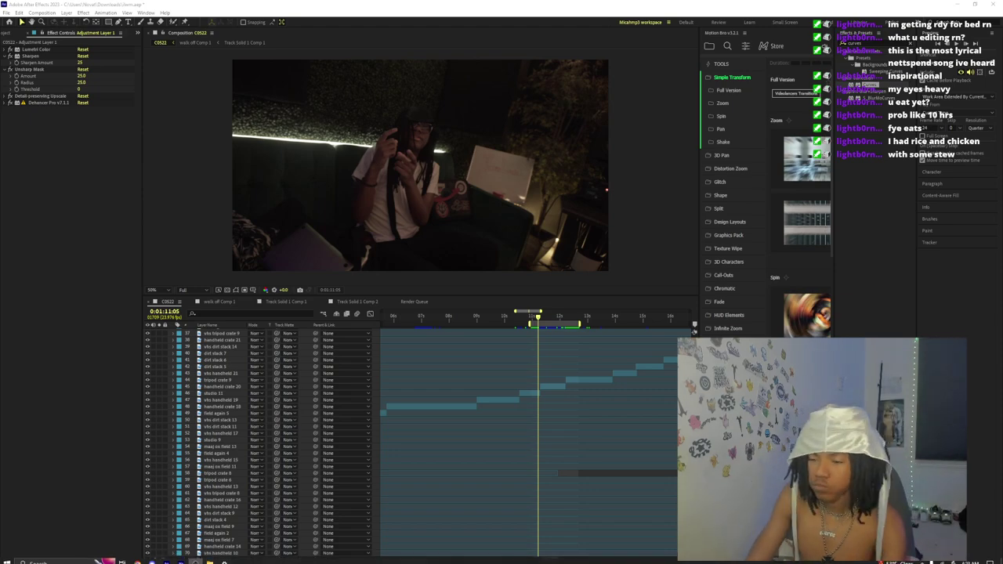
- Search Windows for "hp smart", launch HP Smart, and open its Scan function
{"action": "left_click", "coordinate": [79, 558]}
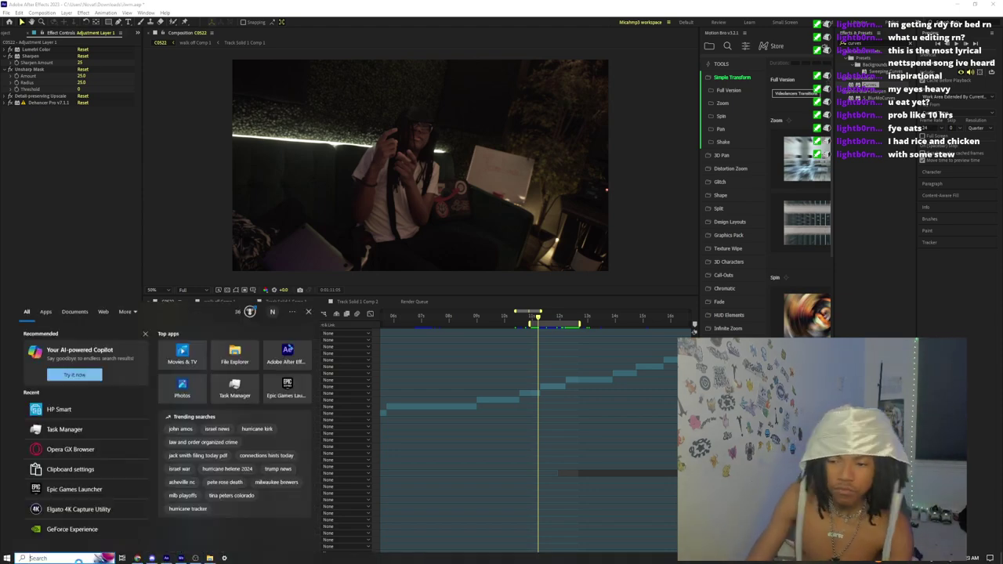
{"action": "type", "text": "hp smart"}
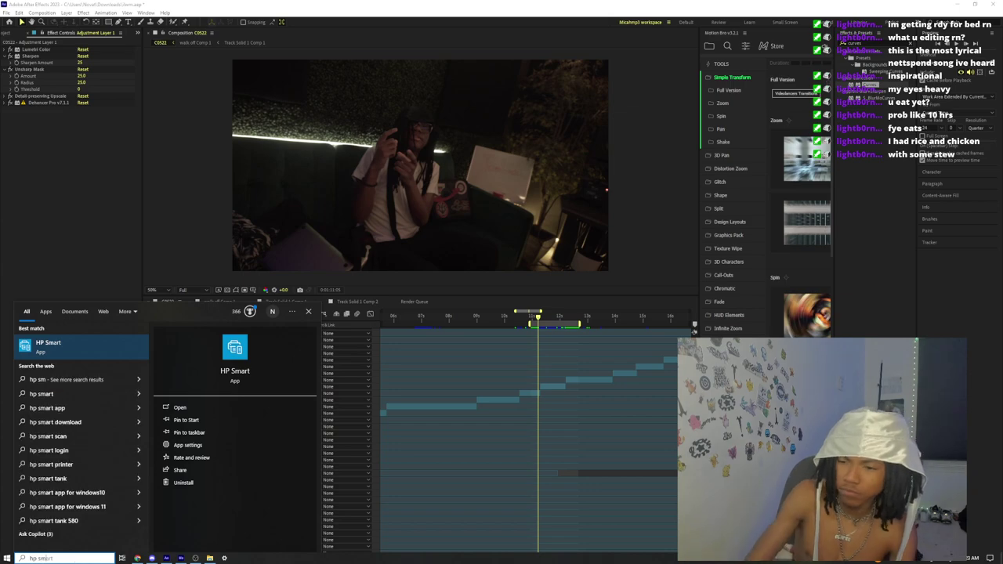
{"action": "left_click", "coordinate": [97, 341]}
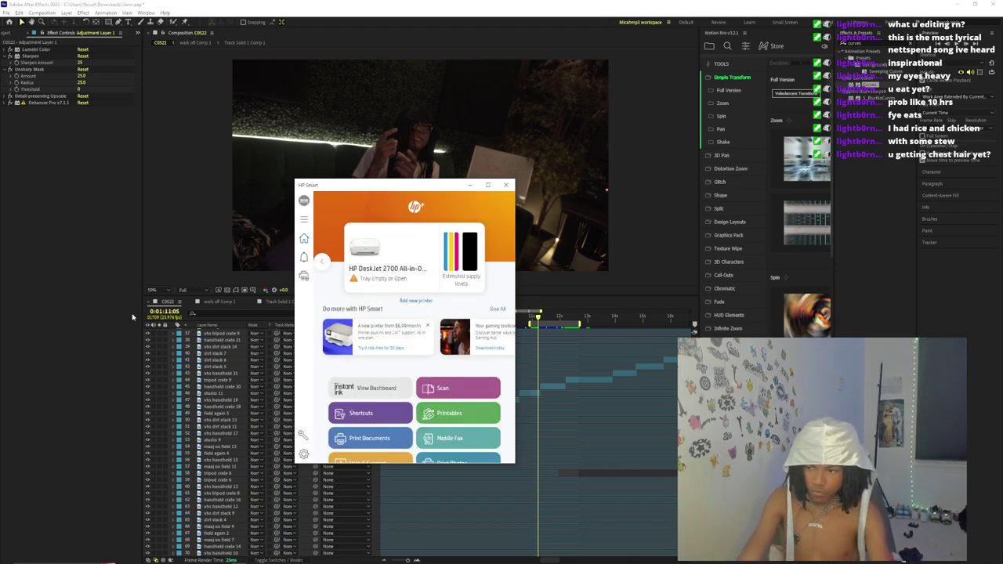
{"action": "left_click", "coordinate": [472, 387]}
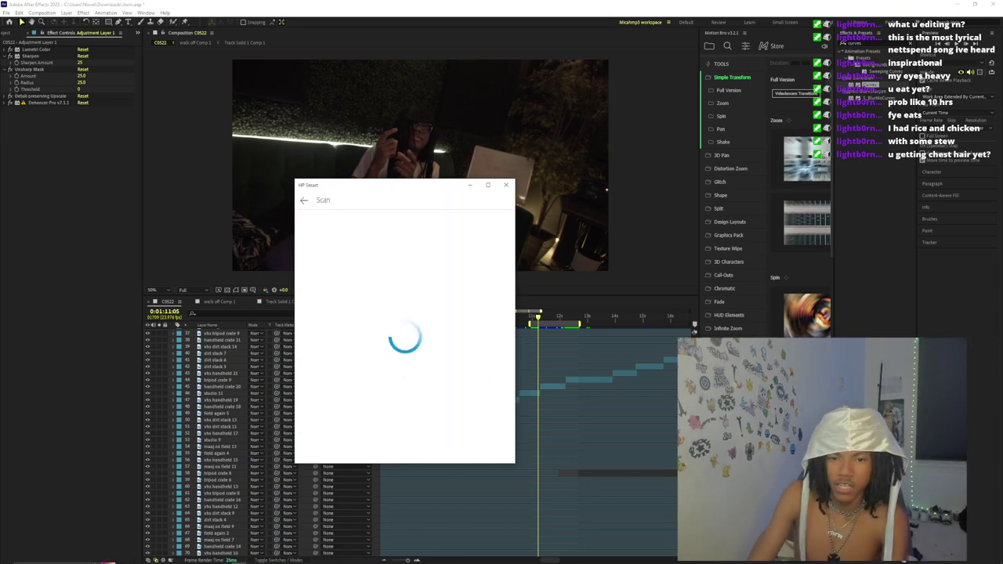
- Switch to SoundCloud in the browser, look through the library, and play "Keyo - Slayer (keyo)" from the liked tracks
{"action": "left_click", "coordinate": [150, 558]}
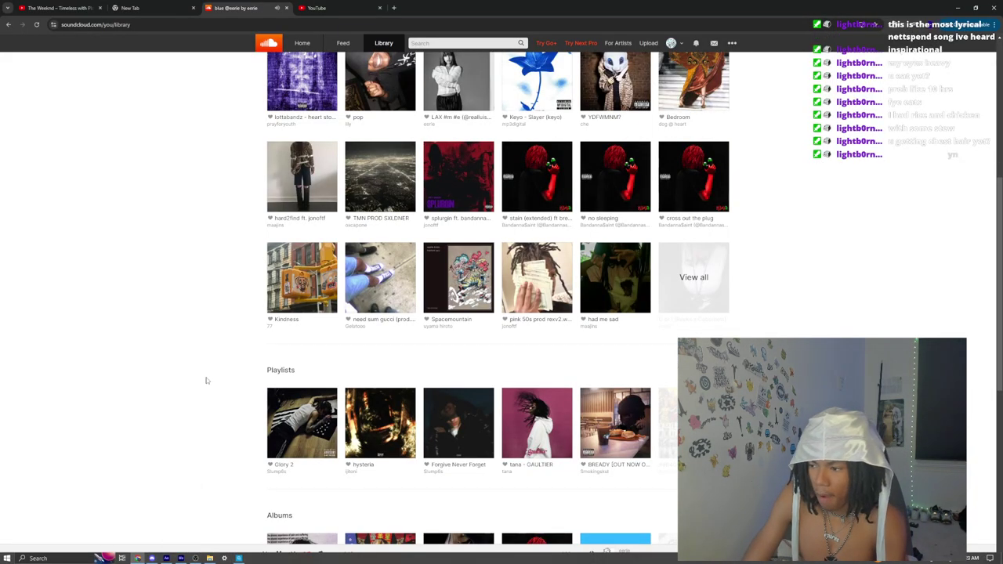
{"action": "scroll", "coordinate": [206, 380], "scroll_direction": "down", "scroll_amount": 2}
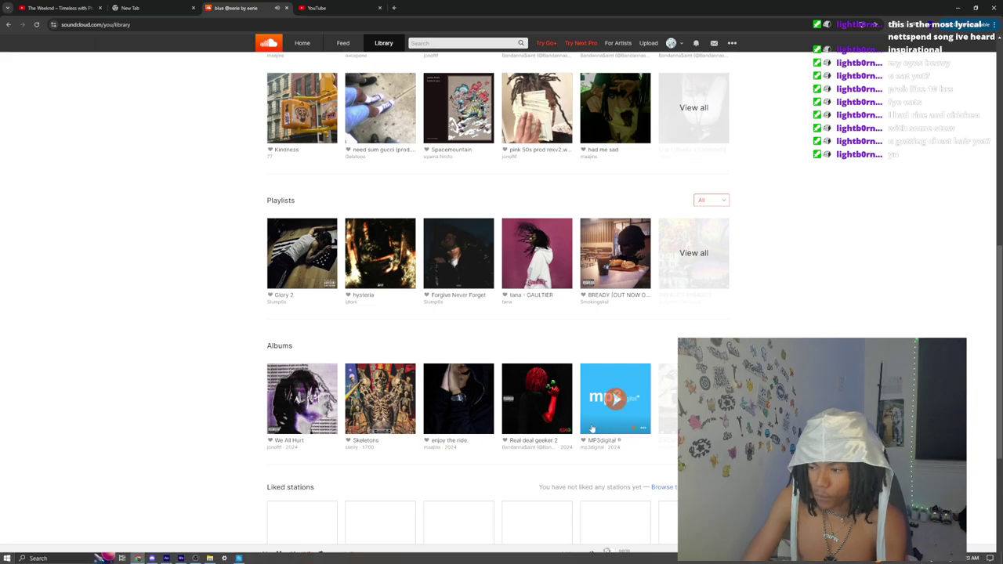
{"action": "scroll", "coordinate": [591, 427], "scroll_direction": "up", "scroll_amount": 6}
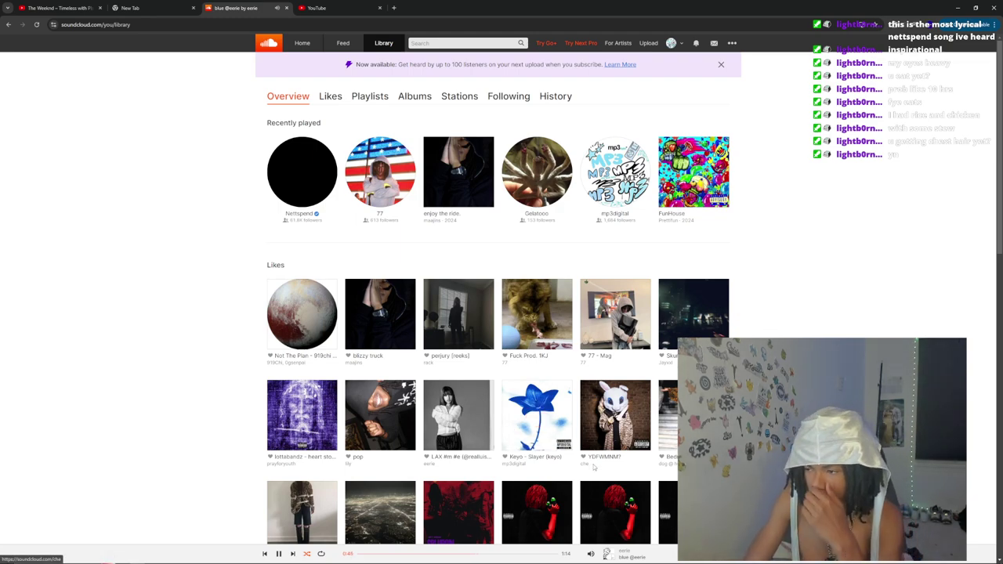
{"action": "left_click", "coordinate": [536, 415]}
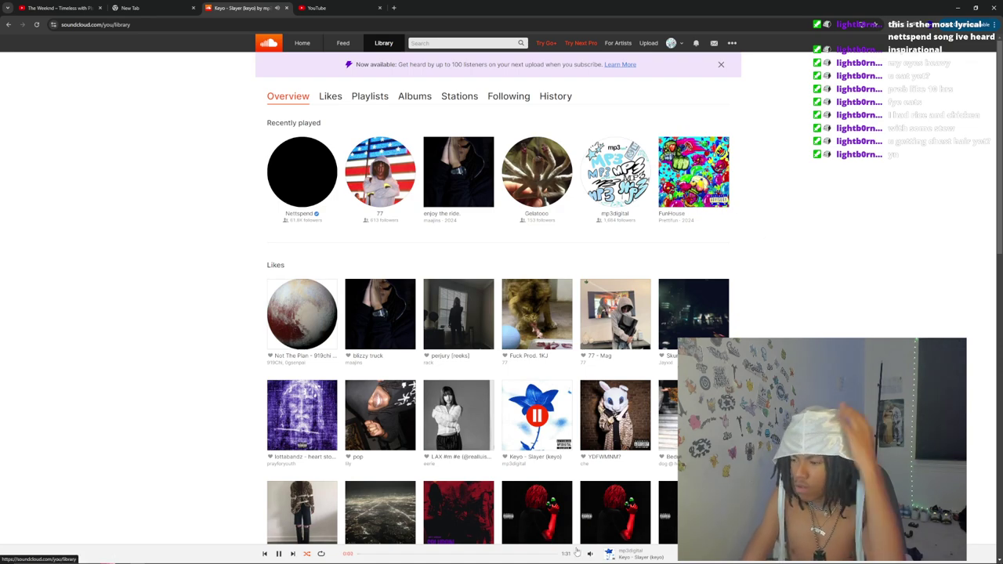
{"action": "mouse_move", "coordinate": [591, 555]}
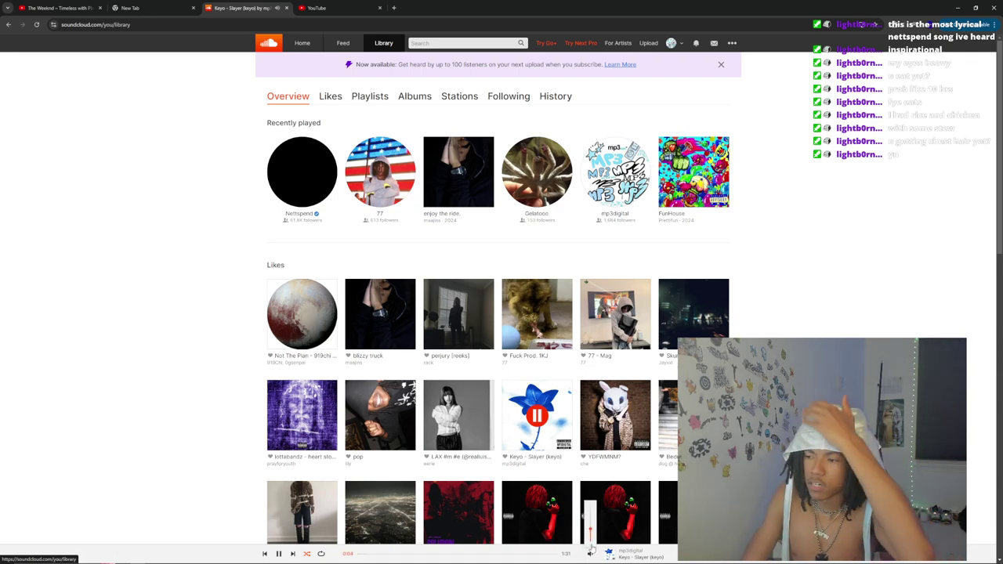
- Open the listening history in the SoundCloud library and look through the previously played tracks
{"action": "left_click", "coordinate": [556, 95]}
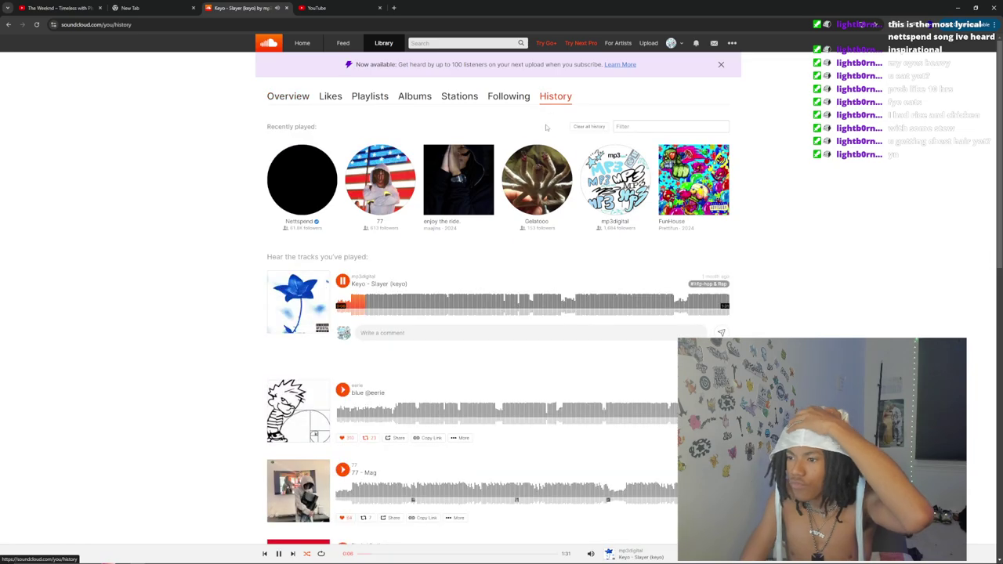
{"action": "scroll", "coordinate": [517, 270], "scroll_direction": "down", "scroll_amount": 10}
{"action": "scroll", "coordinate": [517, 270], "scroll_direction": "down", "scroll_amount": 15}
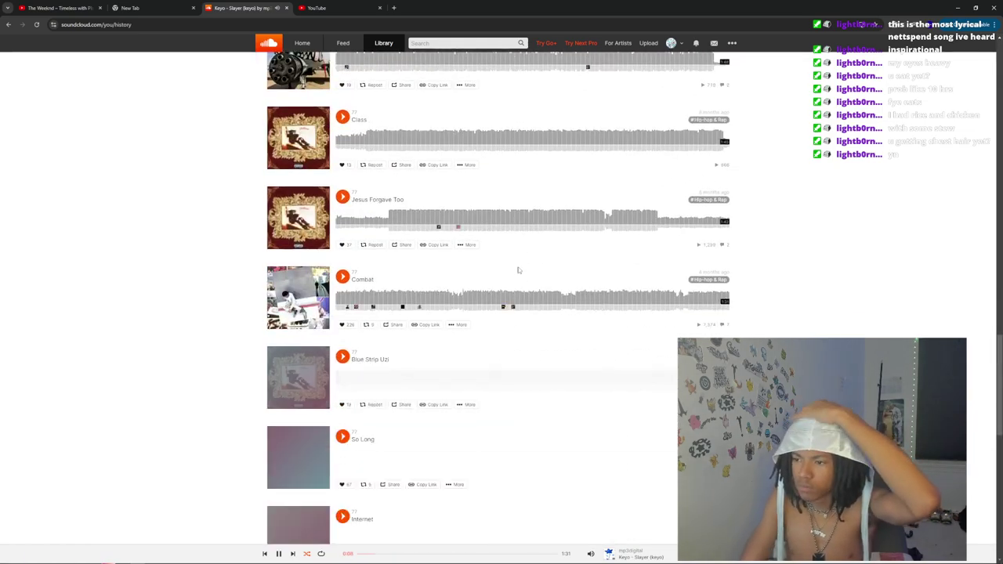
{"action": "scroll", "coordinate": [517, 270], "scroll_direction": "down", "scroll_amount": 15}
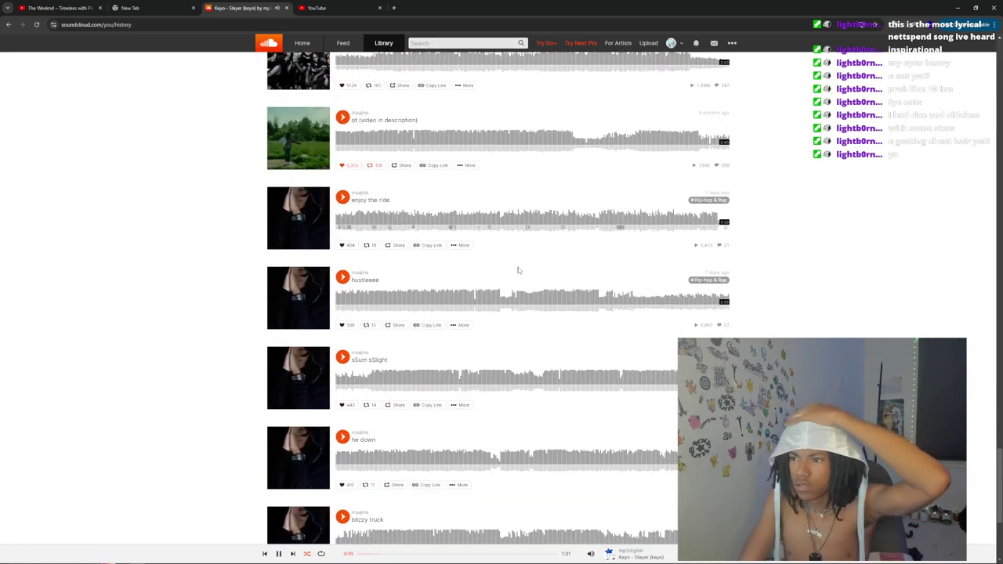
- Look further through the listening history and add "Keyomani - Metal Ft. Toni" to the Next up queue
{"action": "scroll", "coordinate": [517, 270], "scroll_direction": "down", "scroll_amount": 12}
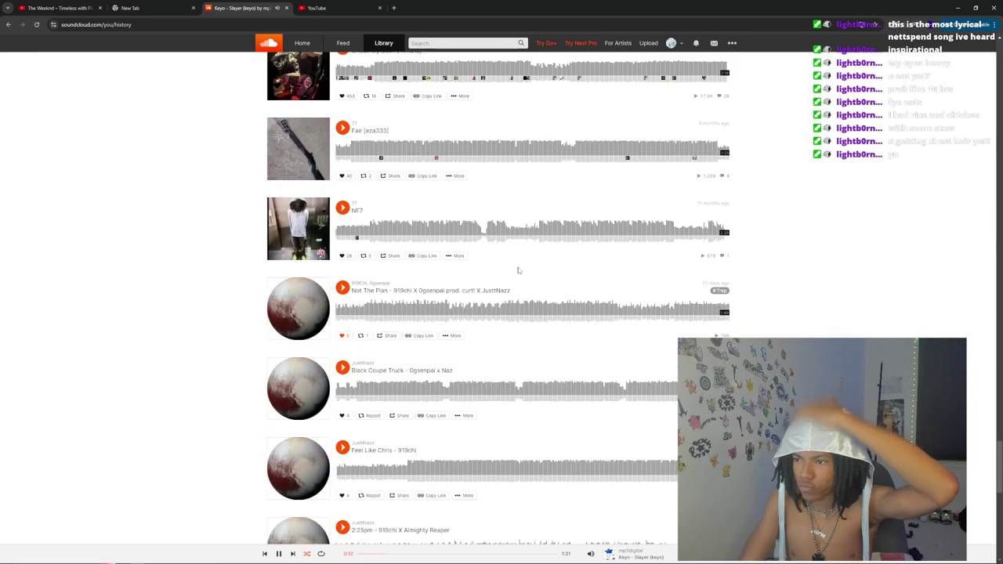
{"action": "scroll", "coordinate": [517, 270], "scroll_direction": "down", "scroll_amount": 2}
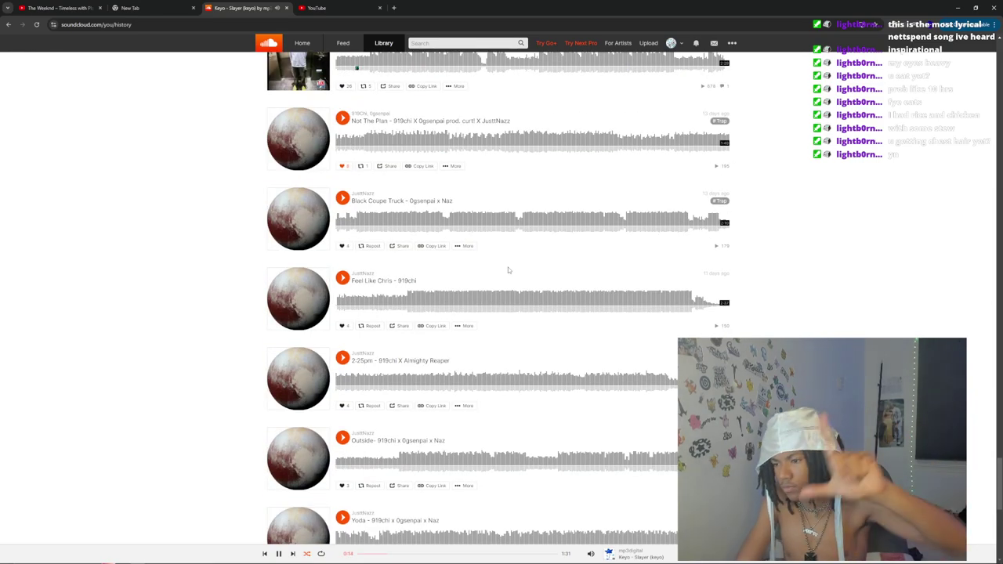
{"action": "scroll", "coordinate": [509, 281], "scroll_direction": "down", "scroll_amount": 6}
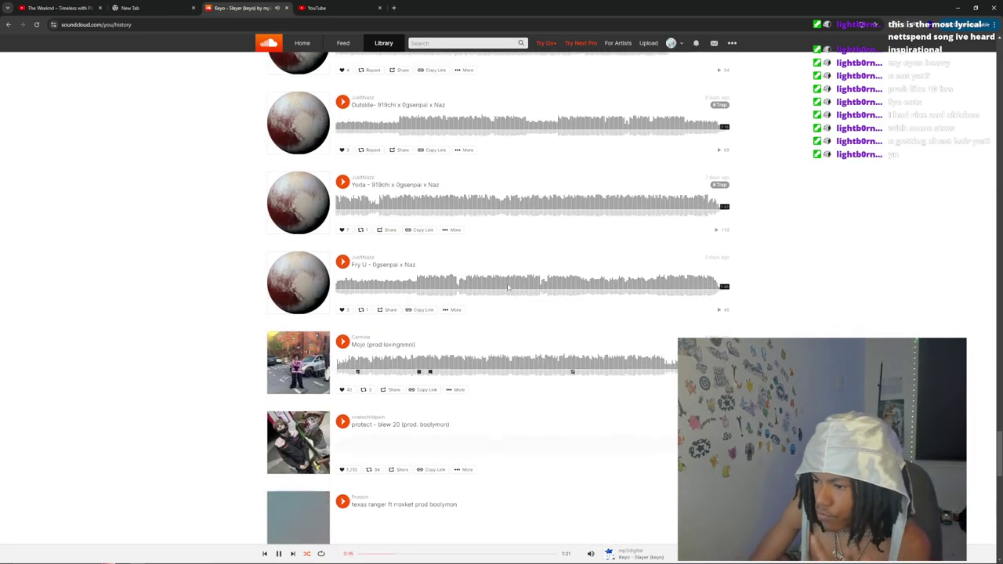
{"action": "scroll", "coordinate": [519, 304], "scroll_direction": "down", "scroll_amount": 10}
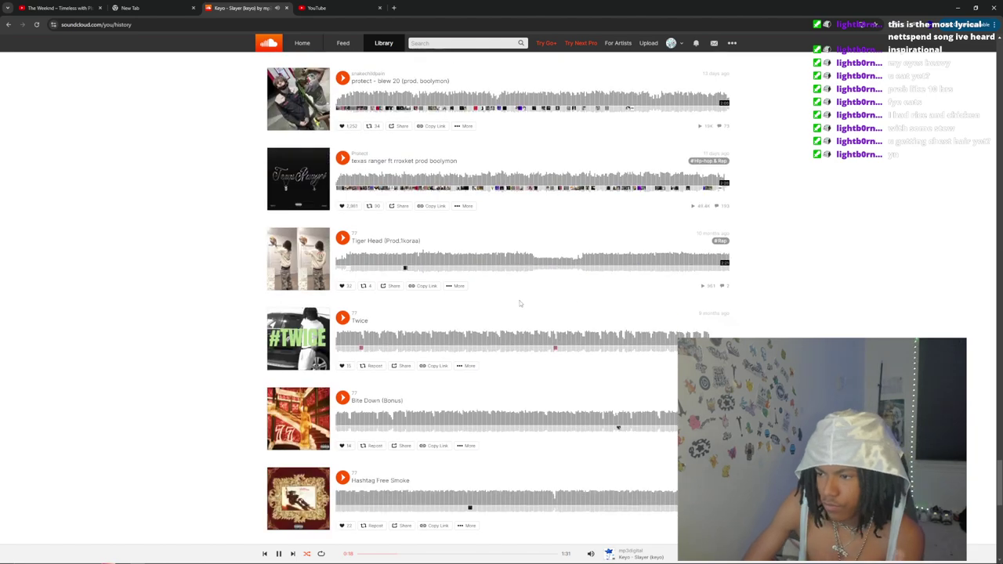
{"action": "scroll", "coordinate": [517, 305], "scroll_direction": "down", "scroll_amount": 2}
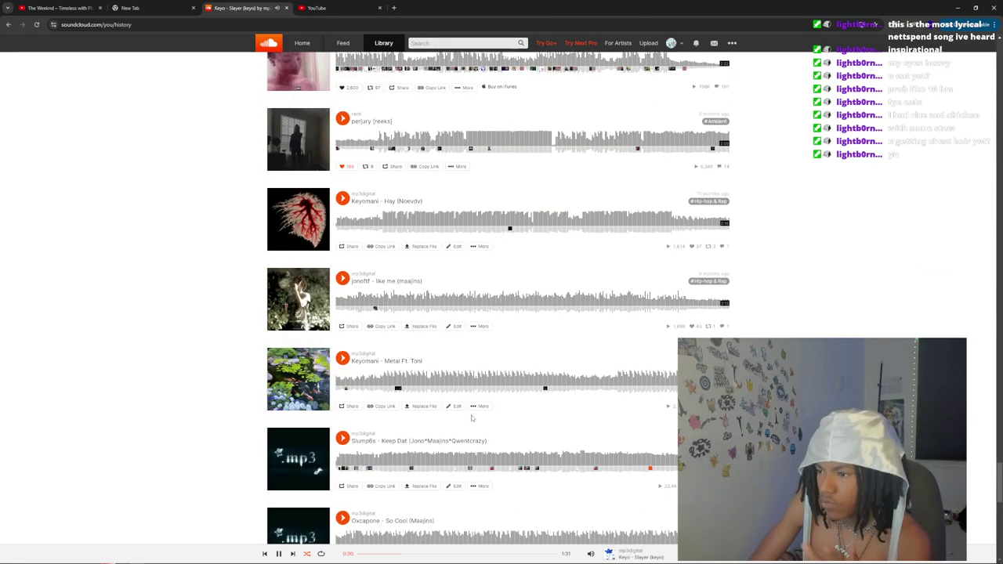
{"action": "left_click", "coordinate": [478, 406]}
{"action": "left_click", "coordinate": [501, 431]}
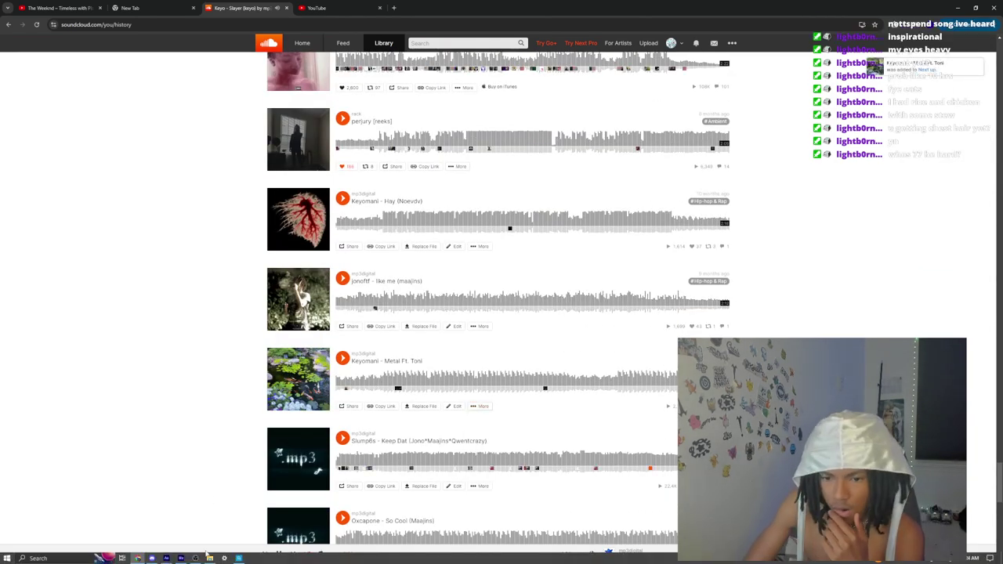
- Switch to HP Smart to scan the hand-marked contact sheet and bring up its edge detection
{"action": "mouse_move", "coordinate": [590, 552]}
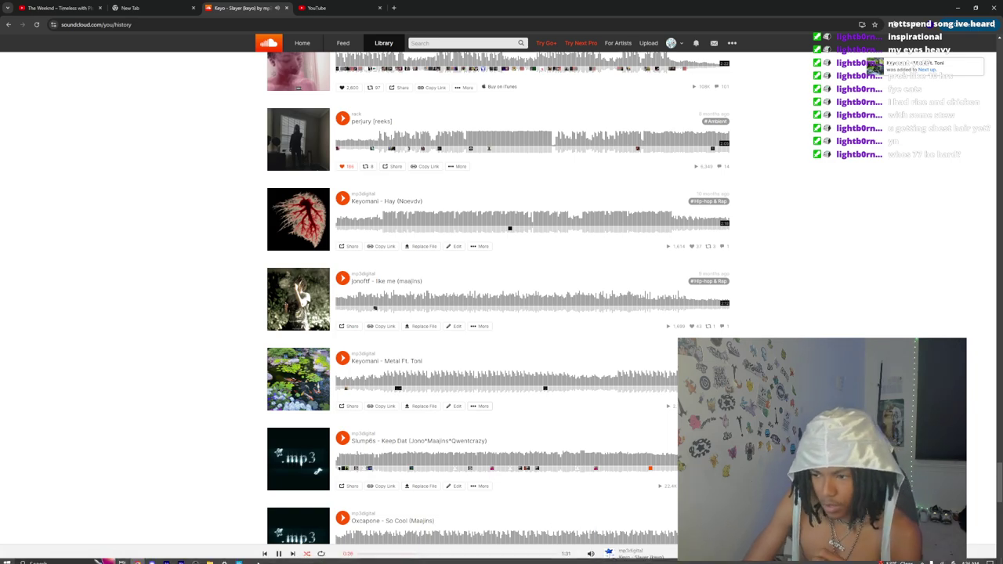
{"action": "left_click", "coordinate": [238, 557]}
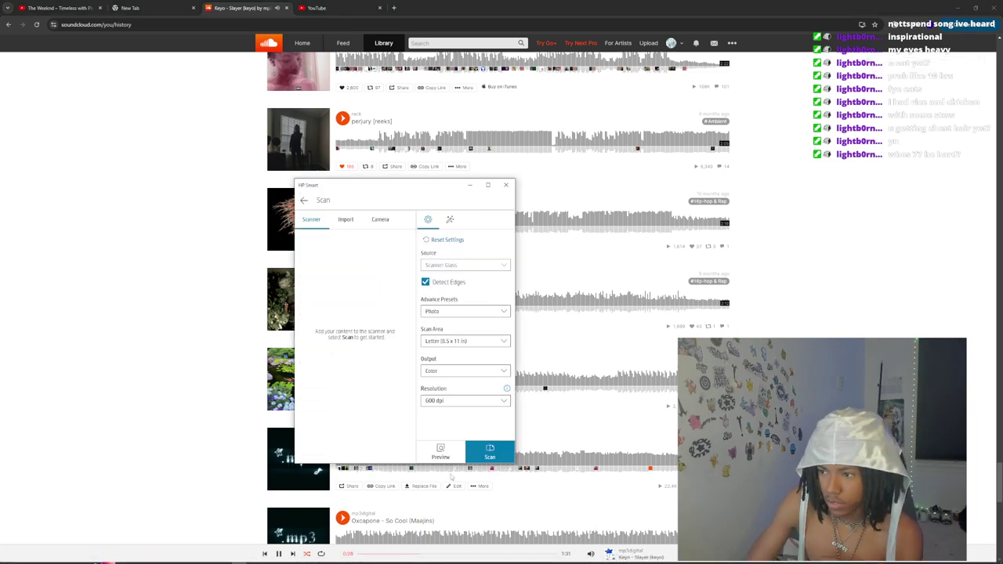
{"action": "left_click", "coordinate": [189, 379]}
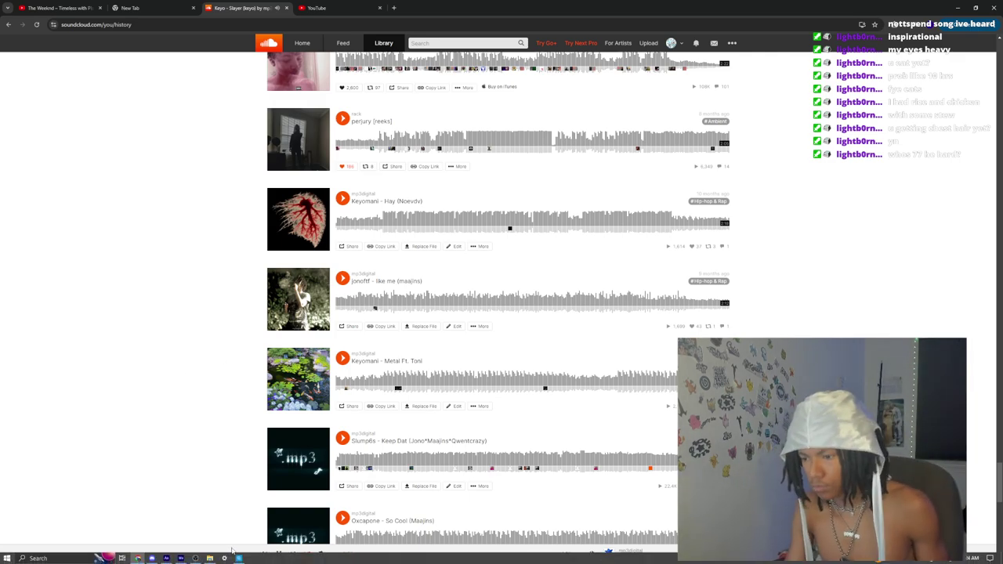
{"action": "left_click", "coordinate": [239, 559]}
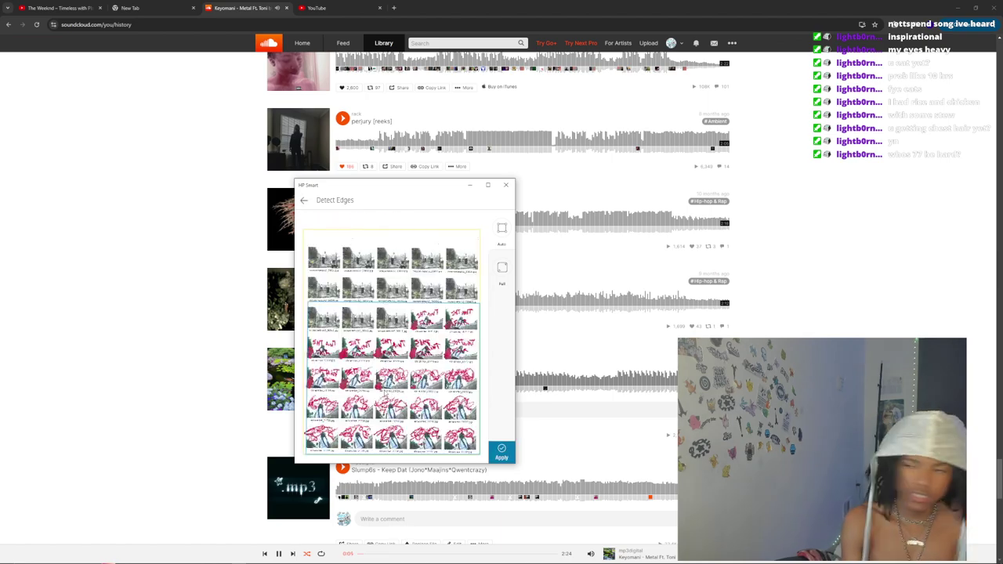
- Adjust the four crop corners to enclose all seven rows of the scanned contact sheet and apply the crop
{"action": "left_click_drag", "start_coordinate": [479, 302], "coordinate": [480, 246]}
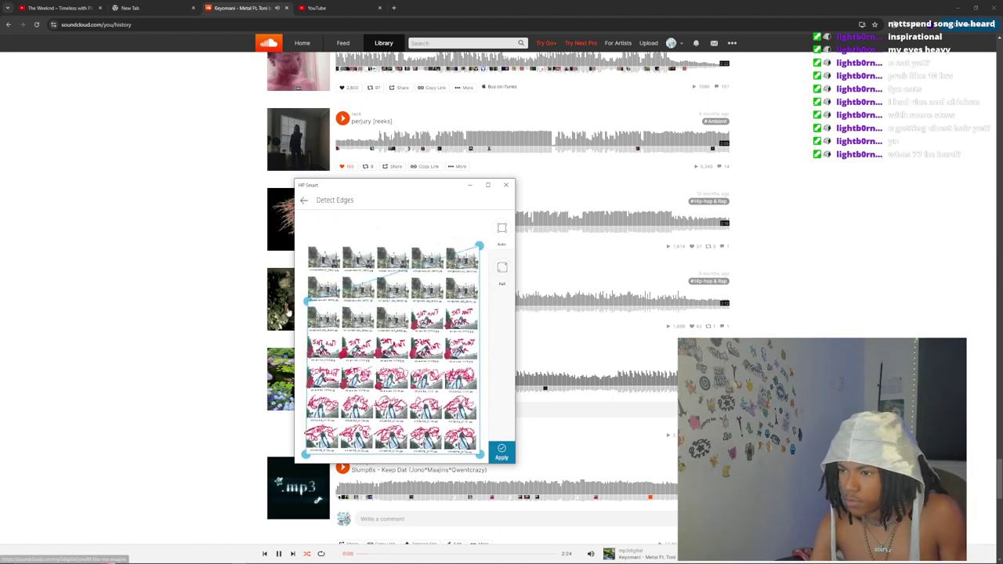
{"action": "left_click_drag", "start_coordinate": [306, 301], "coordinate": [308, 245]}
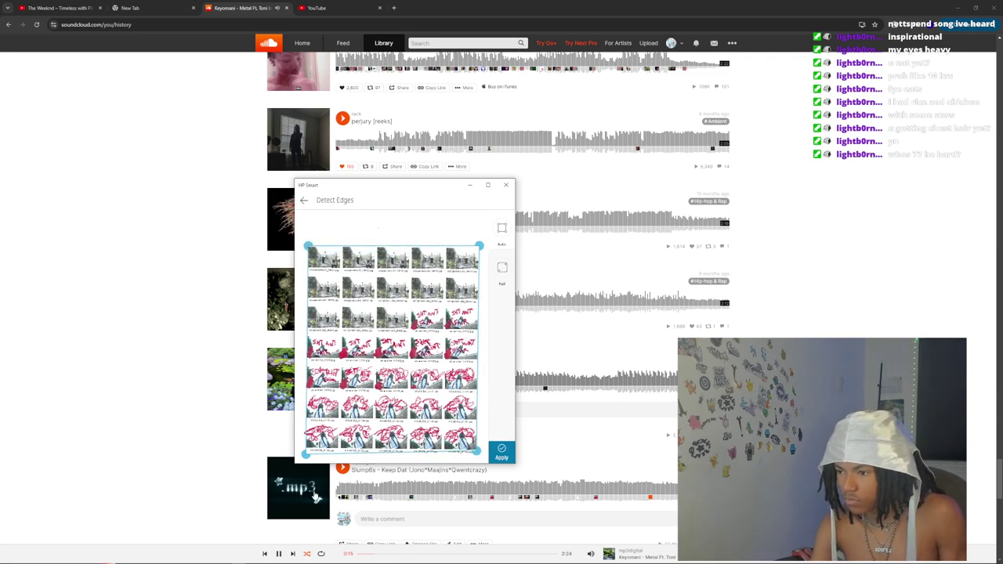
{"action": "left_click_drag", "start_coordinate": [306, 456], "coordinate": [307, 448]}
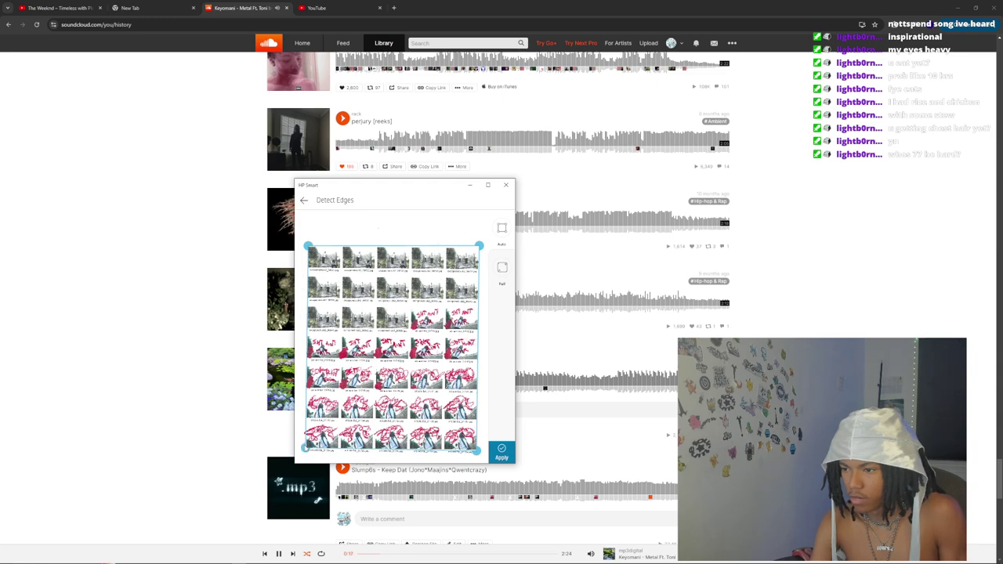
{"action": "left_click_drag", "start_coordinate": [477, 455], "coordinate": [475, 452]}
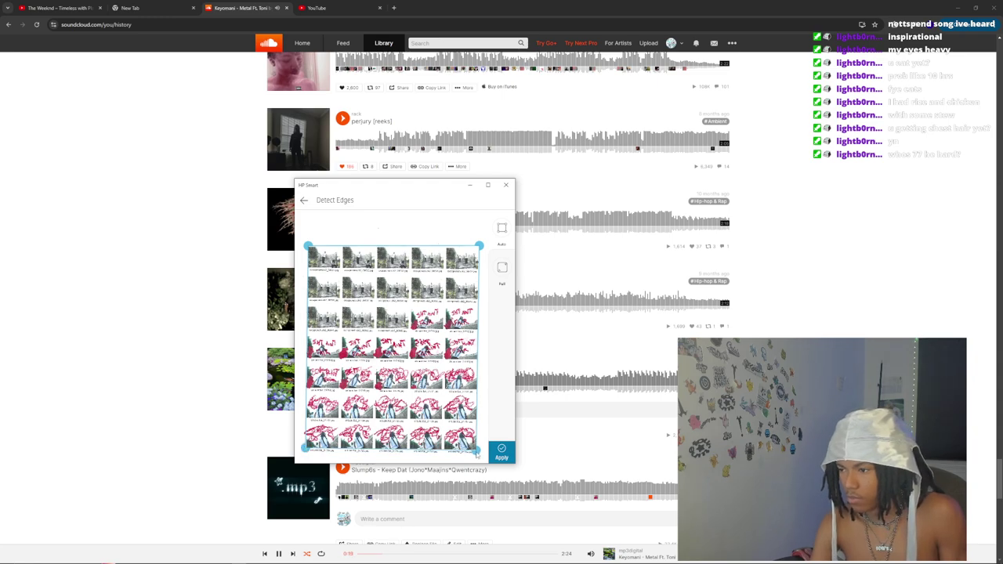
{"action": "left_click", "coordinate": [491, 454]}
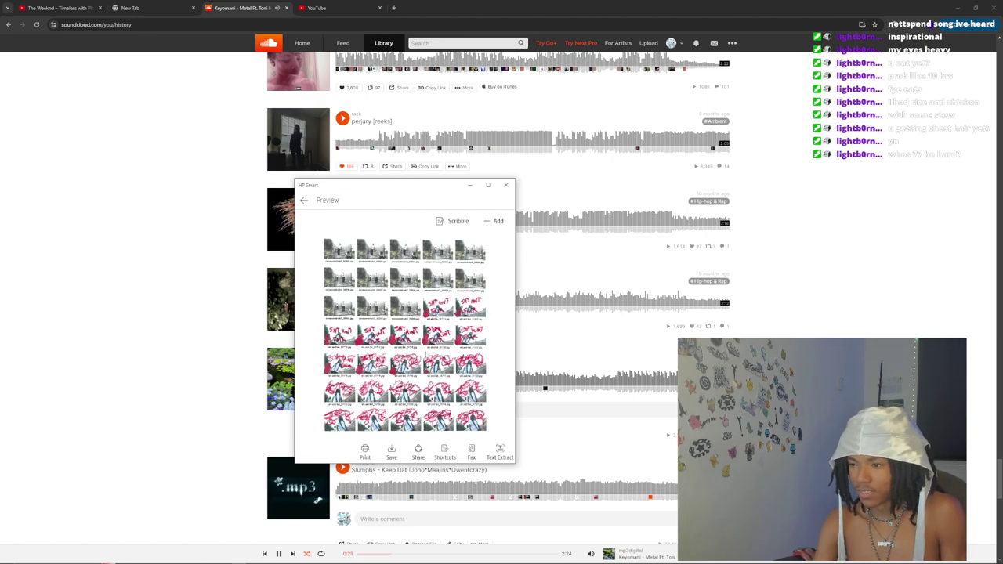
- Save the cropped scan as a JPG in the Downloads folder under its suggested file name
{"action": "left_click", "coordinate": [392, 452]}
{"action": "left_click", "coordinate": [433, 362]}
{"action": "left_click", "coordinate": [430, 365]}
{"action": "left_click", "coordinate": [419, 422]}
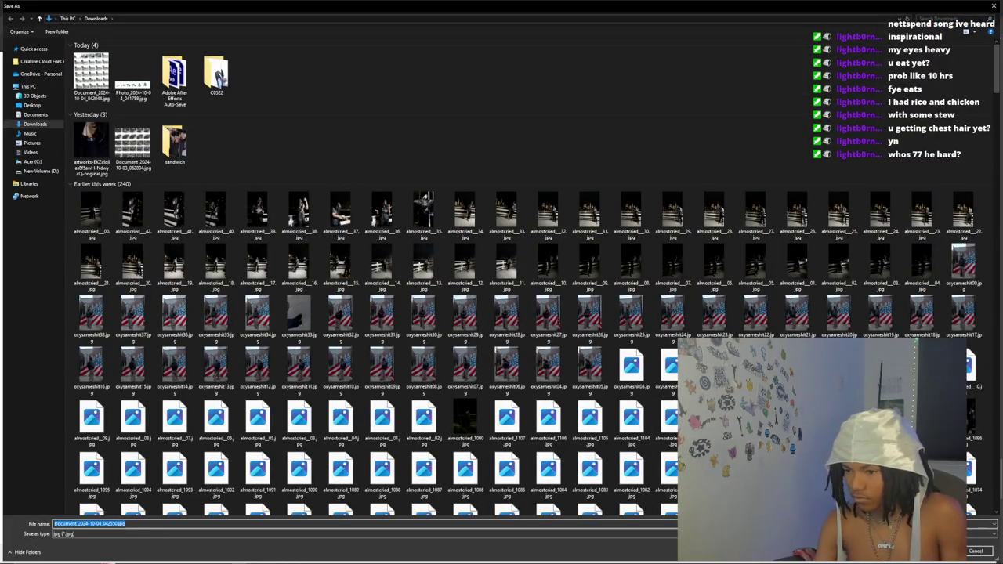
{"action": "key", "text": "Return"}
- Switch to After Effects and start the C0522 composition's work area at 0:00:10:07
{"action": "left_click", "coordinate": [166, 558]}
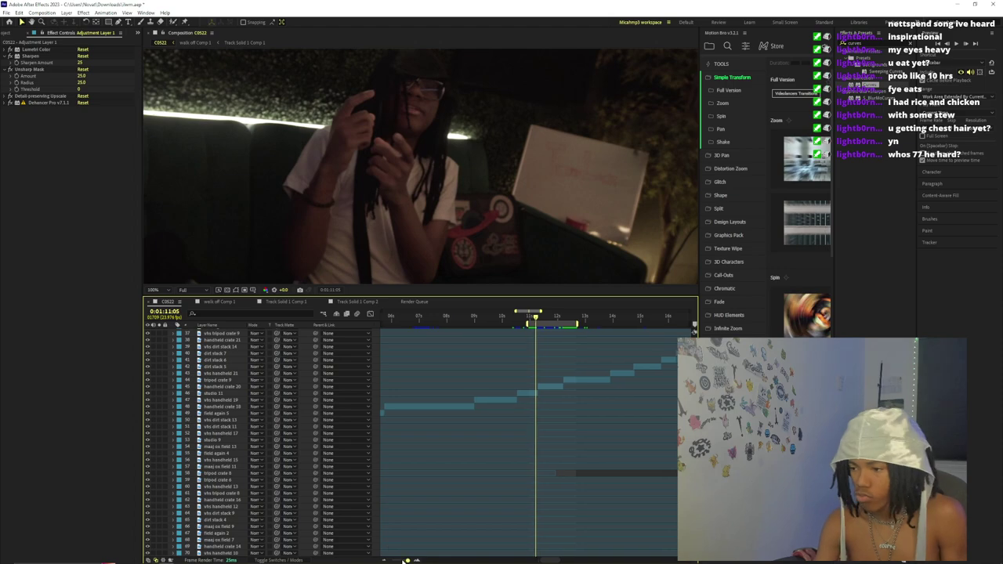
{"action": "left_click_drag", "start_coordinate": [405, 561], "coordinate": [392, 561]}
{"action": "scroll", "coordinate": [470, 438], "scroll_direction": "down", "scroll_amount": 10}
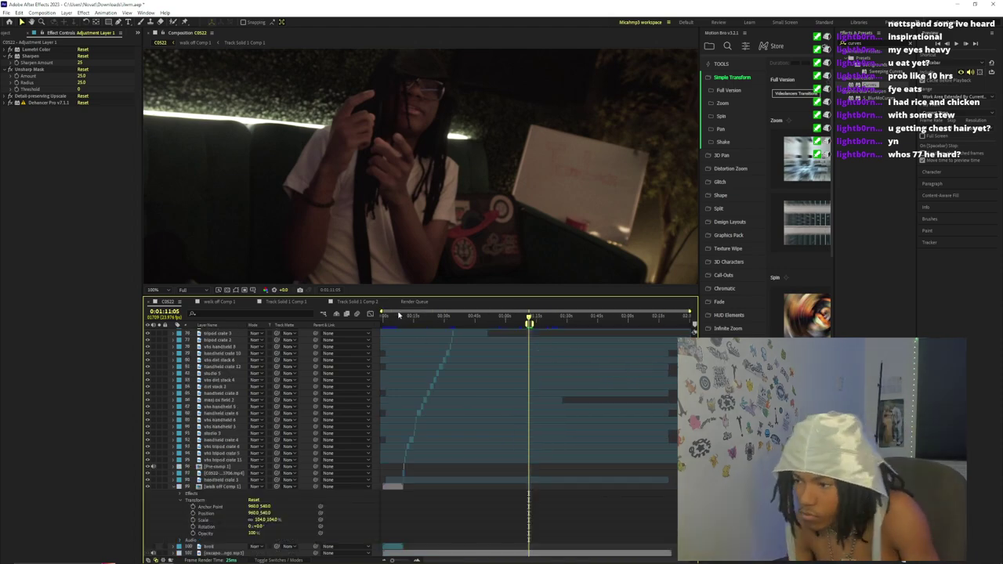
{"action": "left_click_drag", "start_coordinate": [399, 314], "coordinate": [404, 315]}
{"action": "left_click_drag", "start_coordinate": [393, 560], "coordinate": [408, 561]}
{"action": "left_click", "coordinate": [517, 317]}
{"action": "key", "text": "b"}
- Import the scanned contact sheet Document_2024-10-04_042044.jpg from the Downloads folder into the project
{"action": "left_click", "coordinate": [6, 12]}
{"action": "mouse_move", "coordinate": [47, 118]}
{"action": "left_click", "coordinate": [145, 113]}
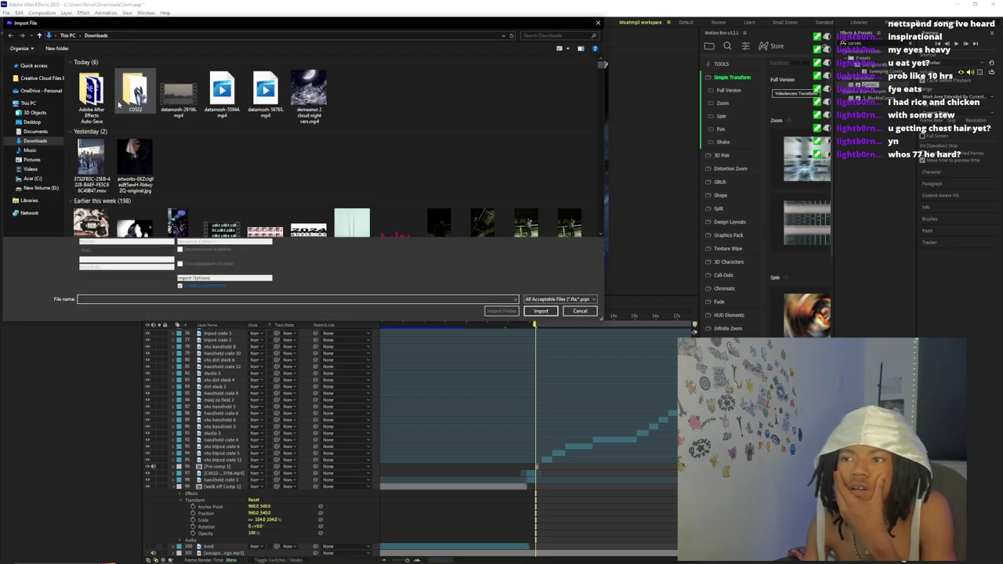
{"action": "double_click", "coordinate": [355, 105]}
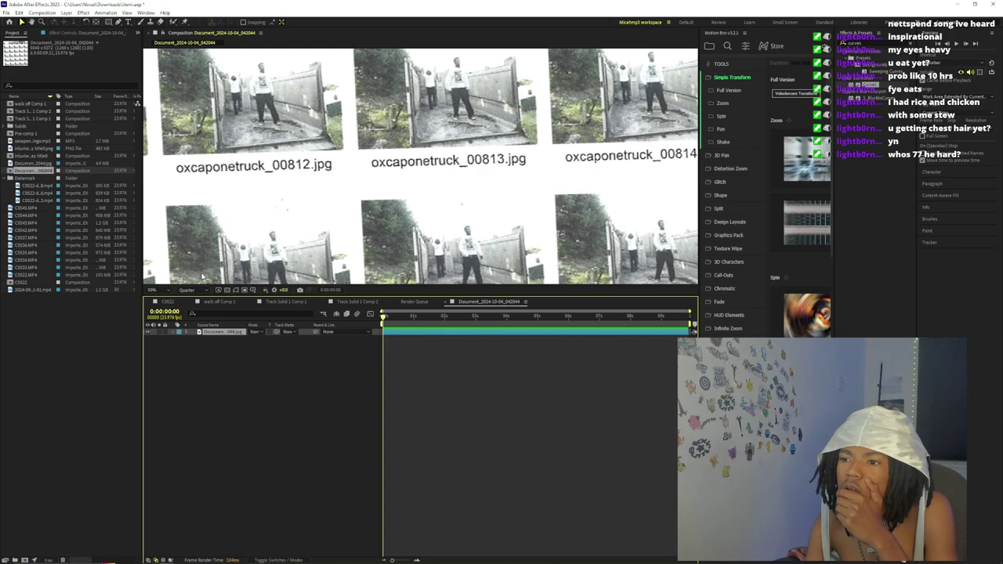
- Return to the C0522 composition and insert the scan at 0:00:10:07 as a layer directly above Pre-comp 1
{"action": "left_click", "coordinate": [167, 303]}
{"action": "left_click_drag", "start_coordinate": [34, 166], "coordinate": [536, 468]}
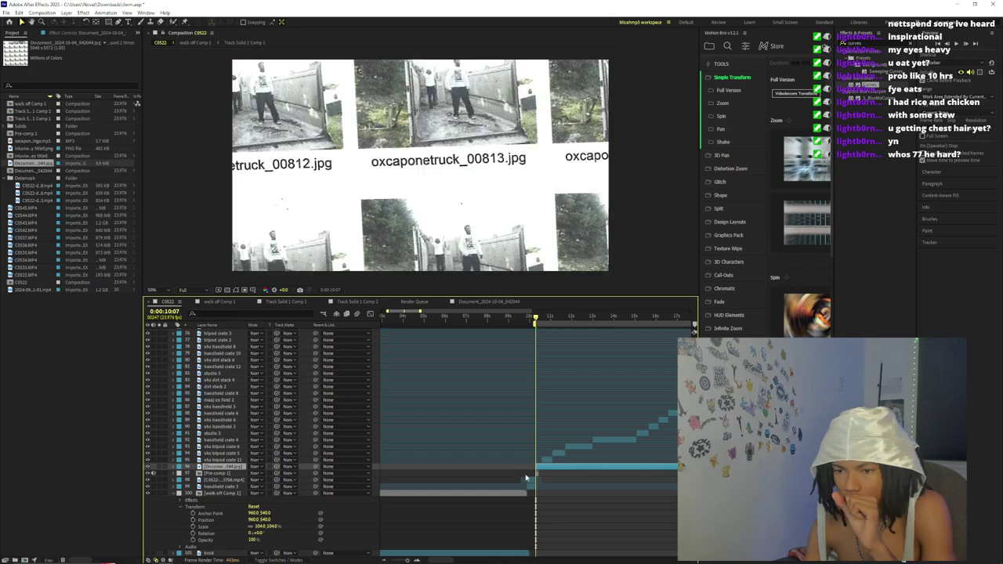
{"action": "left_click", "coordinate": [407, 561]}
{"action": "scroll", "coordinate": [534, 235], "scroll_direction": "down", "scroll_amount": 2}
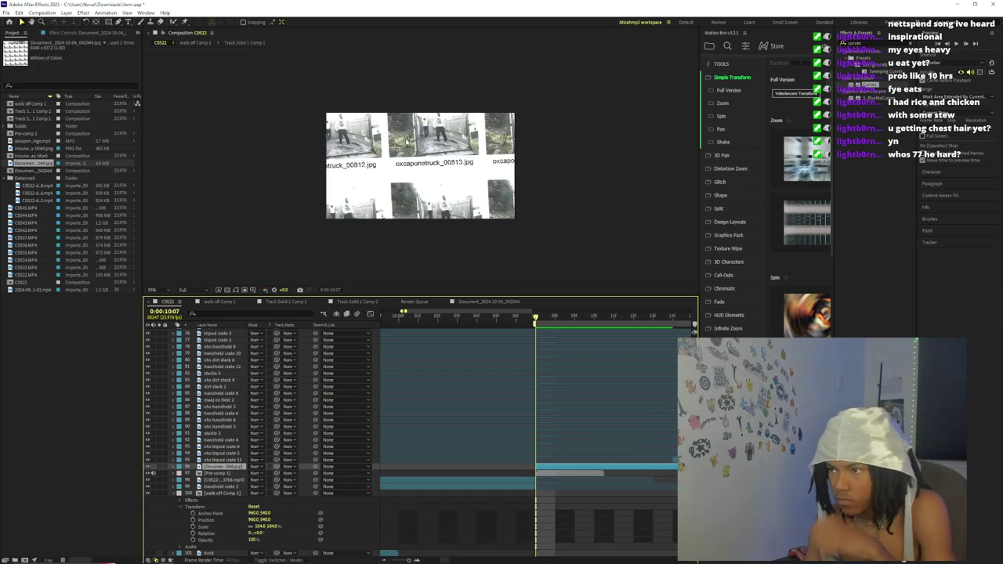
- Move the scan to the oxcapone111_00247 picture, rotate it 3°, and set its scale to 150%
{"action": "left_click", "coordinate": [533, 235]}
{"action": "left_click", "coordinate": [179, 468]}
{"action": "left_click", "coordinate": [173, 468]}
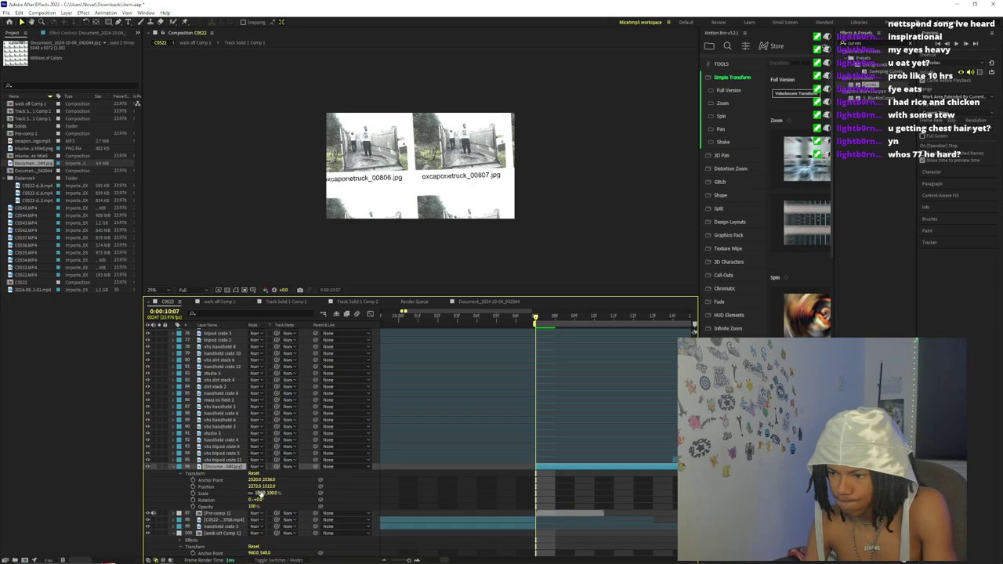
{"action": "left_click_drag", "start_coordinate": [383, 175], "coordinate": [326, 275]}
{"action": "scroll", "coordinate": [423, 148], "scroll_direction": "up", "scroll_amount": 2}
{"action": "left_click_drag", "start_coordinate": [415, 143], "coordinate": [434, 153]}
{"action": "left_click_drag", "start_coordinate": [259, 500], "coordinate": [261, 500]}
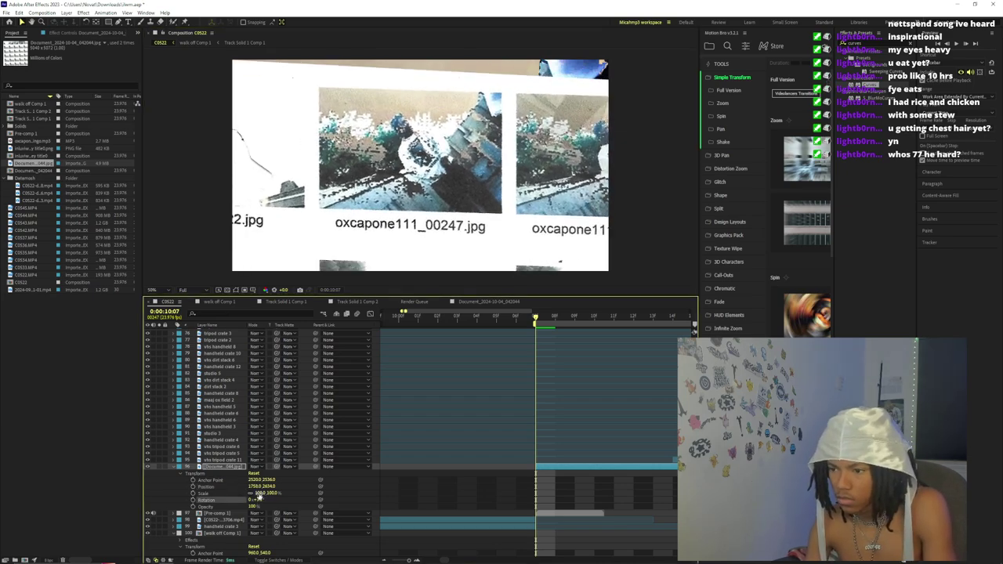
{"action": "key", "text": "Return"}
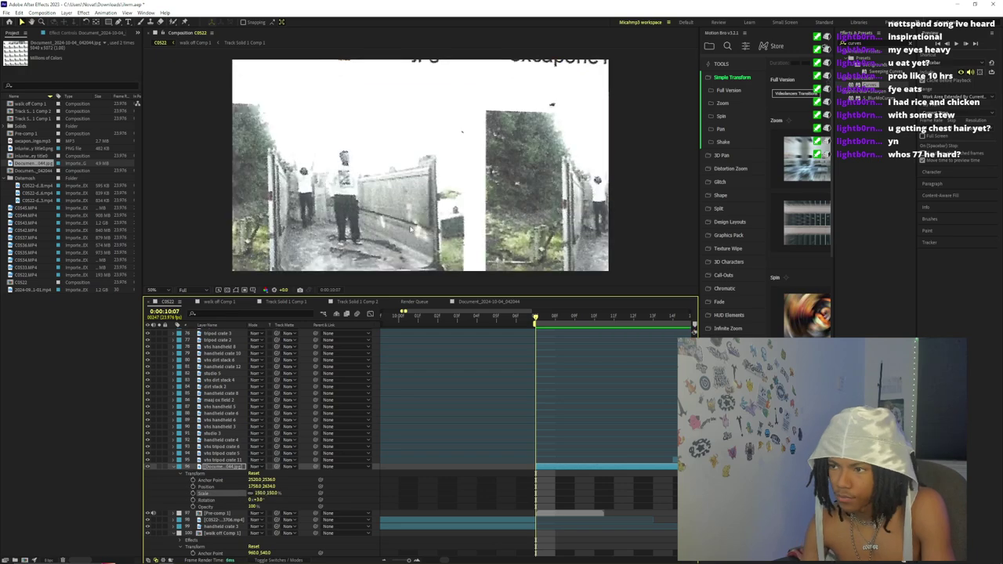
- Set the scan's scale to 213% wide and 187% high, and reposition it so the oxcapone111_00247 picture fills the composition frame
{"action": "scroll", "coordinate": [382, 162], "scroll_direction": "down", "scroll_amount": 3}
{"action": "left_click_drag", "start_coordinate": [423, 86], "coordinate": [444, 177]}
{"action": "scroll", "coordinate": [452, 159], "scroll_direction": "up", "scroll_amount": 1}
{"action": "left_click", "coordinate": [268, 493]}
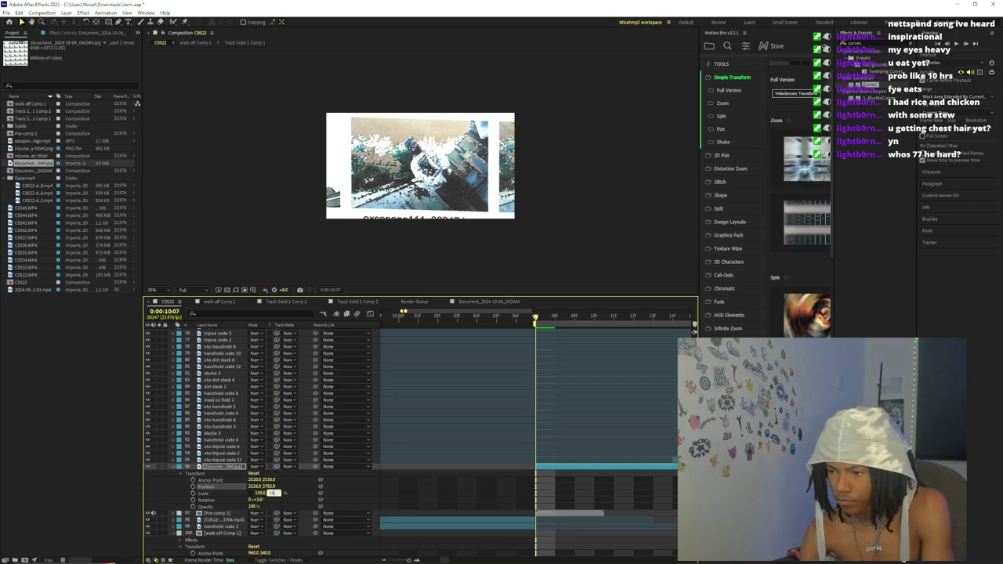
{"action": "key", "text": "Return"}
{"action": "left_click", "coordinate": [262, 493]}
{"action": "type", "text": "21"}
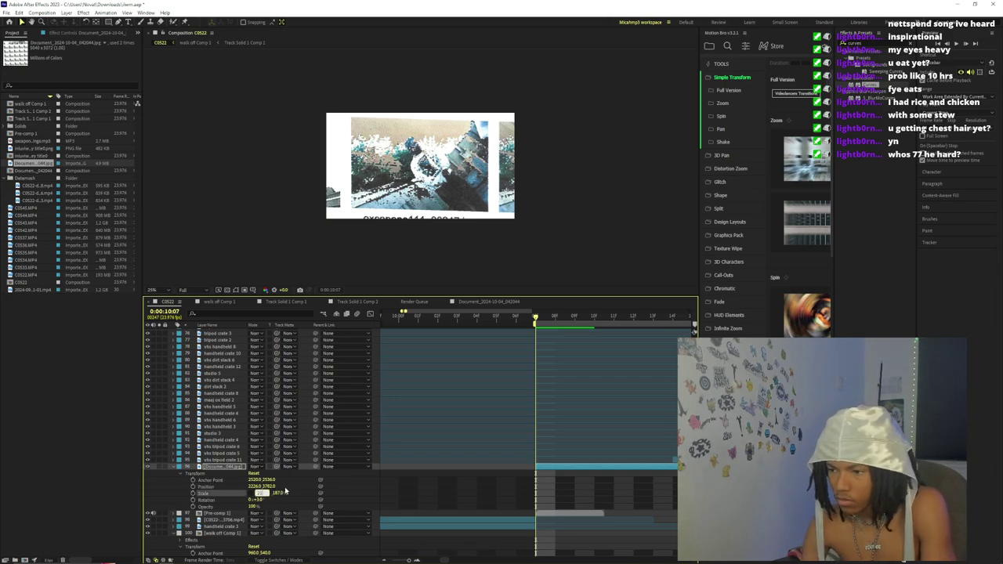
{"action": "type", "text": "3"}
{"action": "key", "text": "Return"}
{"action": "left_click_drag", "start_coordinate": [365, 61], "coordinate": [420, 141]}
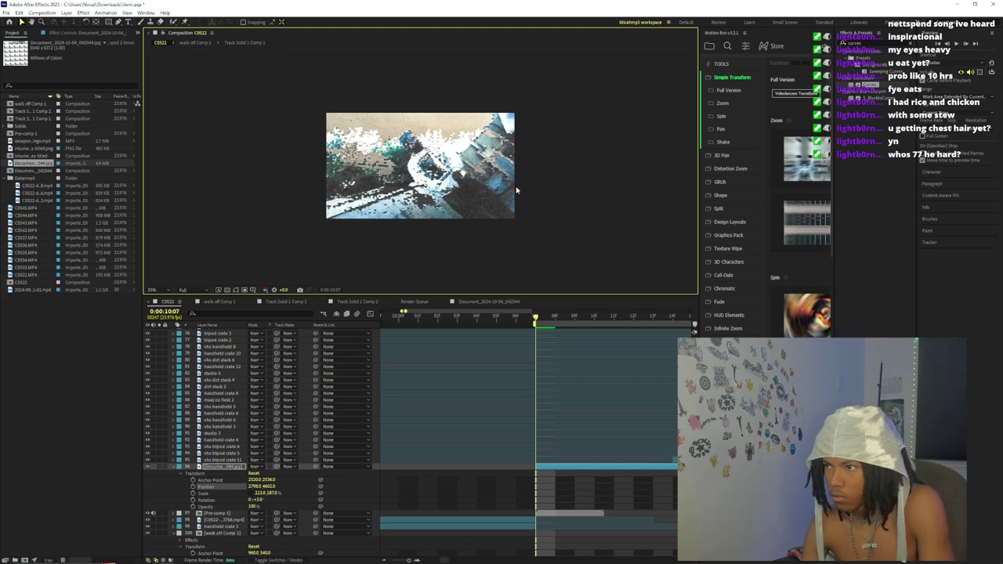
- Split the scan layer at 0:00:10:09, two frames after its start
{"action": "scroll", "coordinate": [516, 190], "scroll_direction": "up", "scroll_amount": 2}
{"action": "left_click", "coordinate": [543, 460]}
{"action": "left_click", "coordinate": [549, 467]}
{"action": "key", "text": "Page_Down"}
{"action": "key", "text": "Page_Down"}
{"action": "key", "text": "Page_Up"}
{"action": "key", "text": "Page_Down"}
{"action": "key", "text": "ctrl+shift+d"}
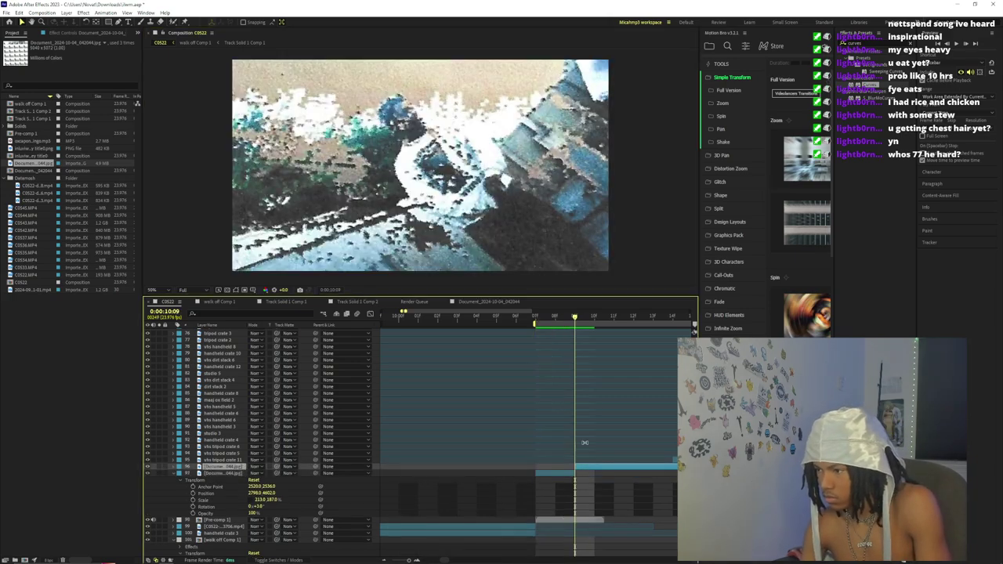
- Split the scan layer again at 0:00:10:11 and align the pieces from 0:00:10:09 and 0:00:10:11 to successive printed pictures
{"action": "key", "text": "comma"}
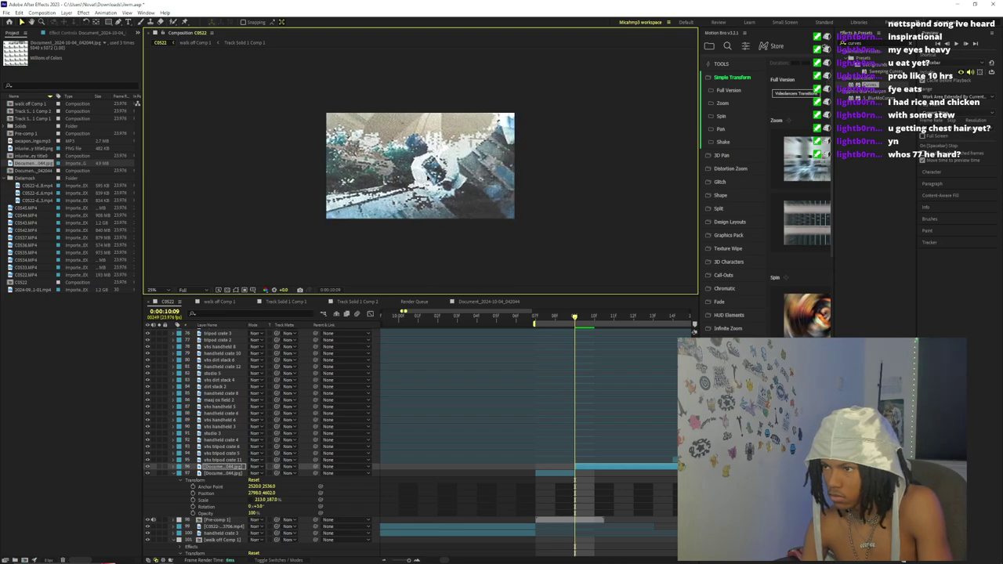
{"action": "left_click", "coordinate": [599, 318]}
{"action": "key", "text": "ctrl+shift+d"}
{"action": "left_click_drag", "start_coordinate": [428, 157], "coordinate": [406, 164]}
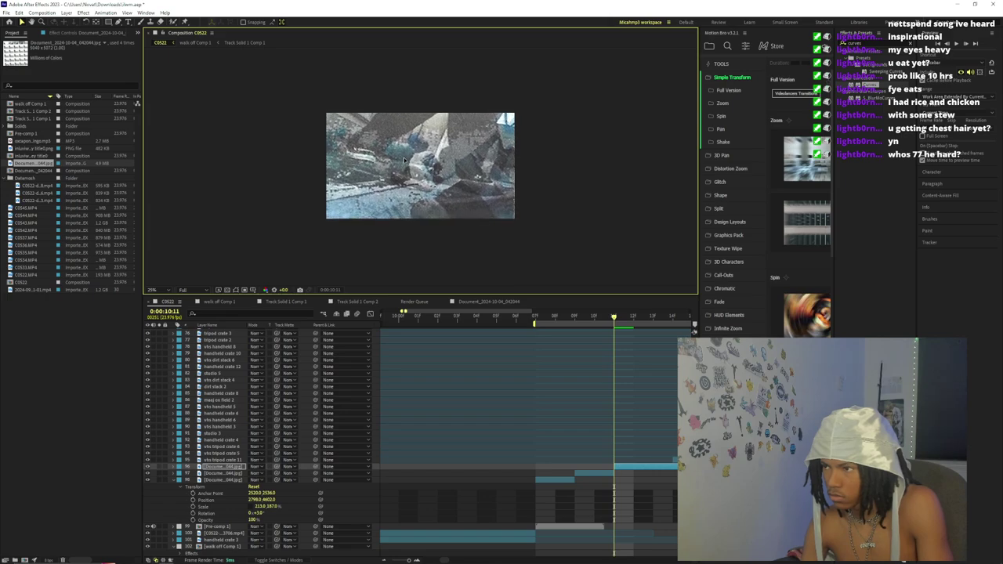
- Split the scan layer at 0:00:10:13 and delete the part after the split
{"action": "left_click_drag", "start_coordinate": [612, 313], "coordinate": [653, 317]}
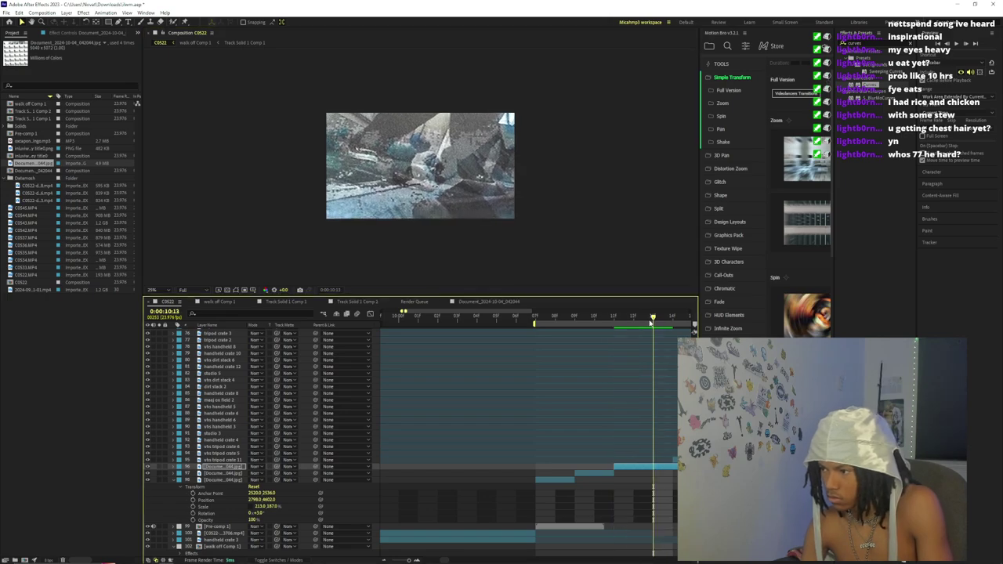
{"action": "key", "text": "ctrl+shift+d"}
{"action": "key", "text": "Delete"}
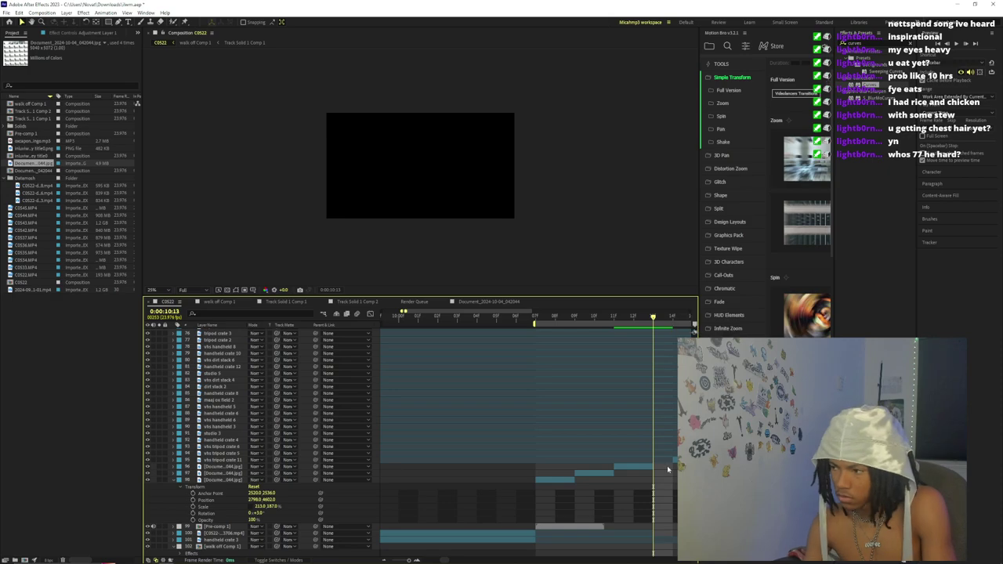
- Start the work area at 0:00:10:04 and preview the scanned-frame sequence leading into the vhs tripod crate 11 clip
{"action": "left_click", "coordinate": [668, 462]}
{"action": "key", "text": "d"}
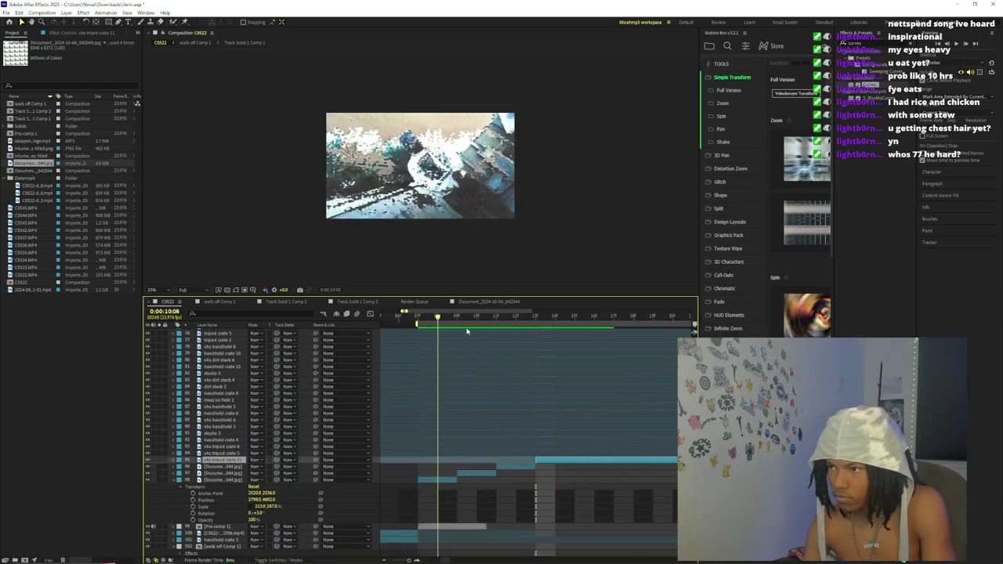
{"action": "left_click_drag", "start_coordinate": [462, 317], "coordinate": [425, 366]}
{"action": "key", "text": "b"}
{"action": "key", "text": "space"}
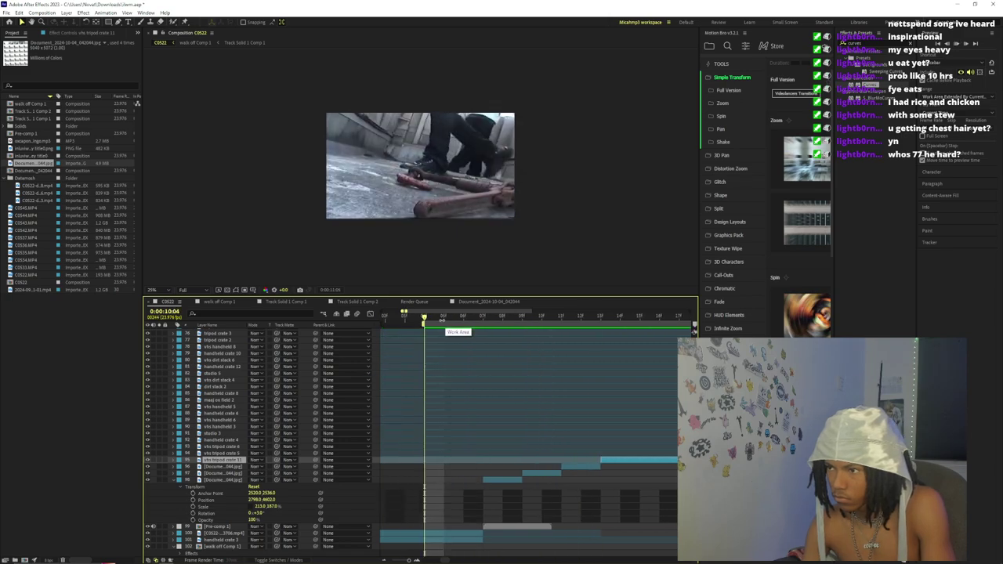
- Preview the scanned-frame sequence again from 0:00:10:04 within the work area
{"action": "mouse_move", "coordinate": [446, 319]}
{"action": "left_mouse_down"}
{"action": "mouse_move", "coordinate": [660, 322]}
{"action": "mouse_move", "coordinate": [432, 321]}
{"action": "left_mouse_up"}
{"action": "key", "text": "n"}
{"action": "key", "text": "space"}
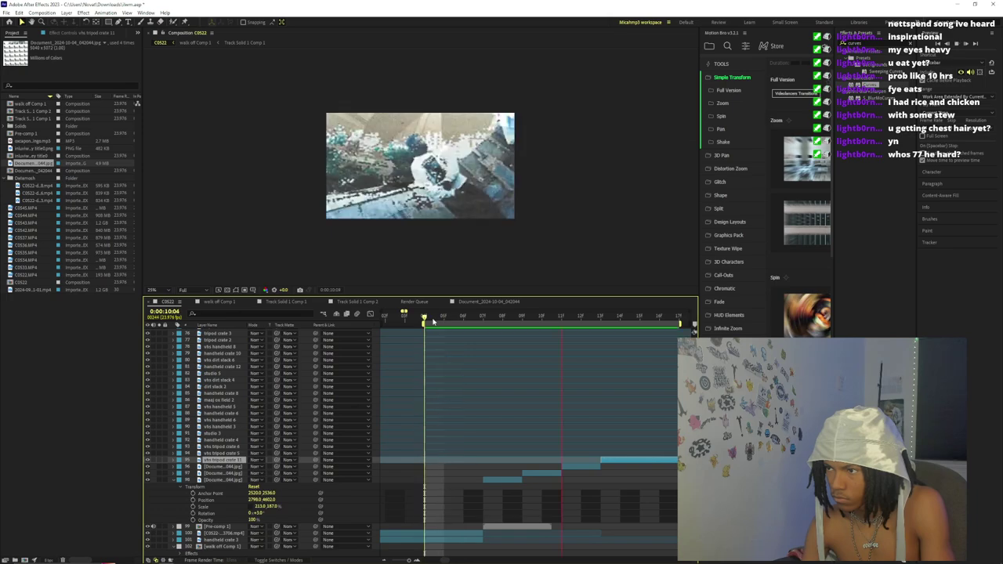
{"action": "key", "text": "space"}
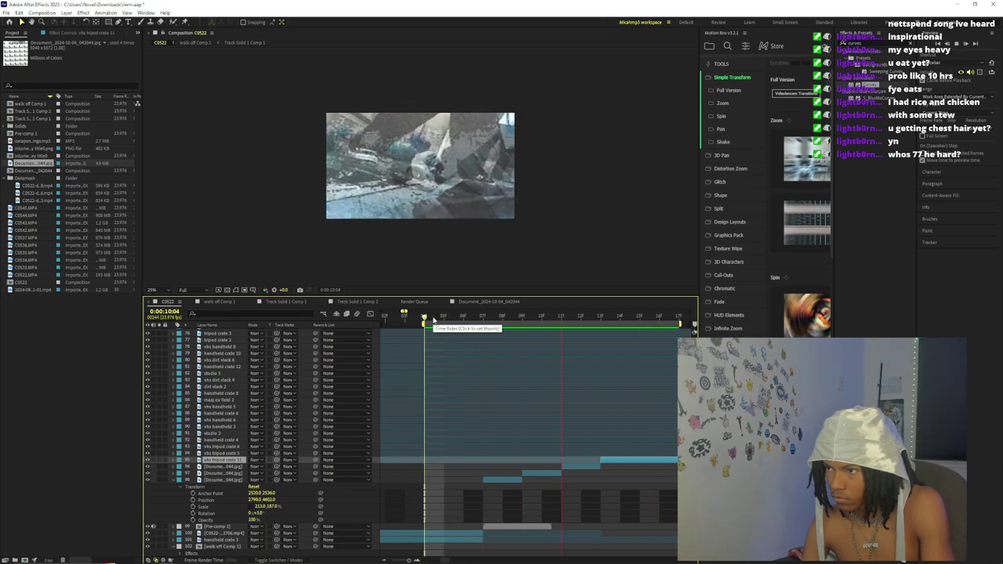
- Pre-compose the three consecutive scan layers below the vhs tripod crate 11 clip
{"action": "left_click_drag", "start_coordinate": [471, 317], "coordinate": [503, 319]}
{"action": "left_click", "coordinate": [571, 467]}
{"action": "left_click", "coordinate": [515, 478], "text": "shift"}
{"action": "right_click", "coordinate": [515, 479]}
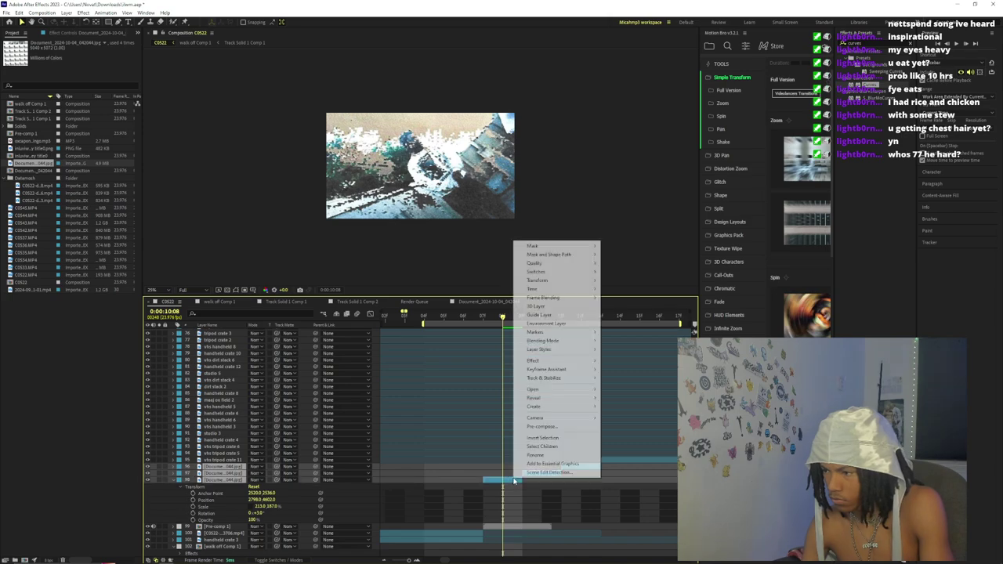
{"action": "left_click", "coordinate": [541, 426]}
{"action": "left_click", "coordinate": [344, 317]}
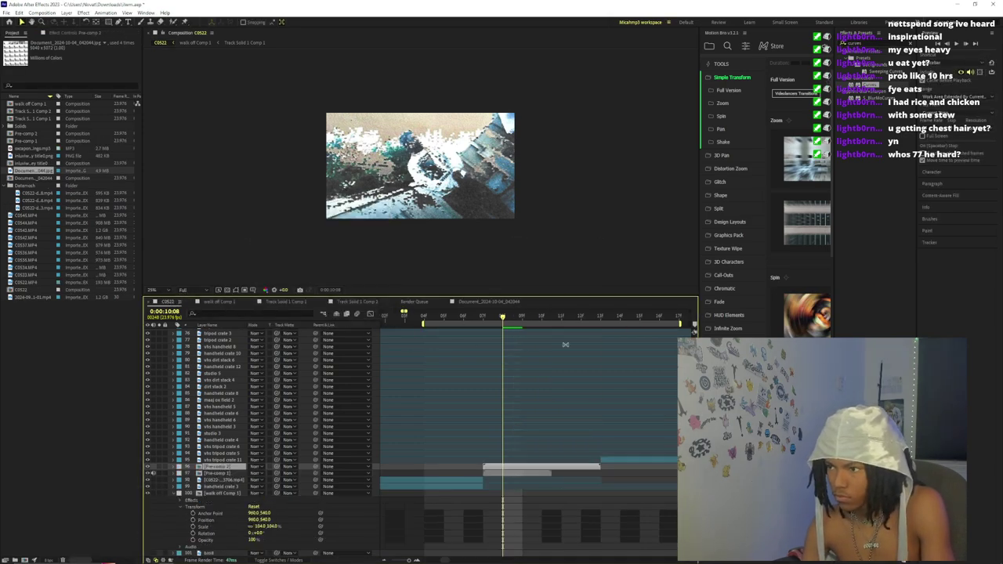
- Apply Curves to the scan pre-comp, shape a contrast-boosting S-curve, and check it across the scanned frames
{"action": "left_click", "coordinate": [852, 44]}
{"action": "type", "text": "c"}
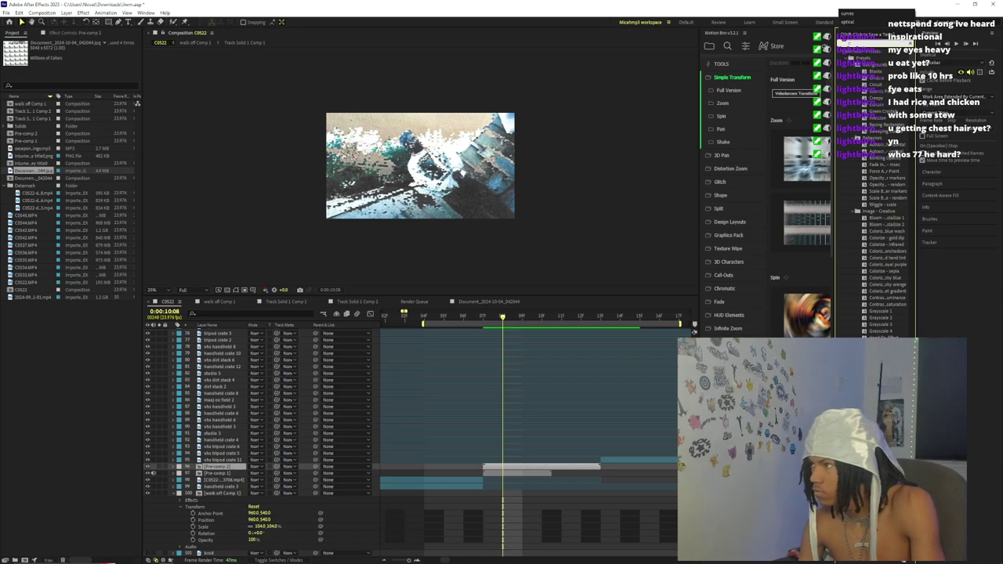
{"action": "type", "text": "urves"}
{"action": "double_click", "coordinate": [870, 86]}
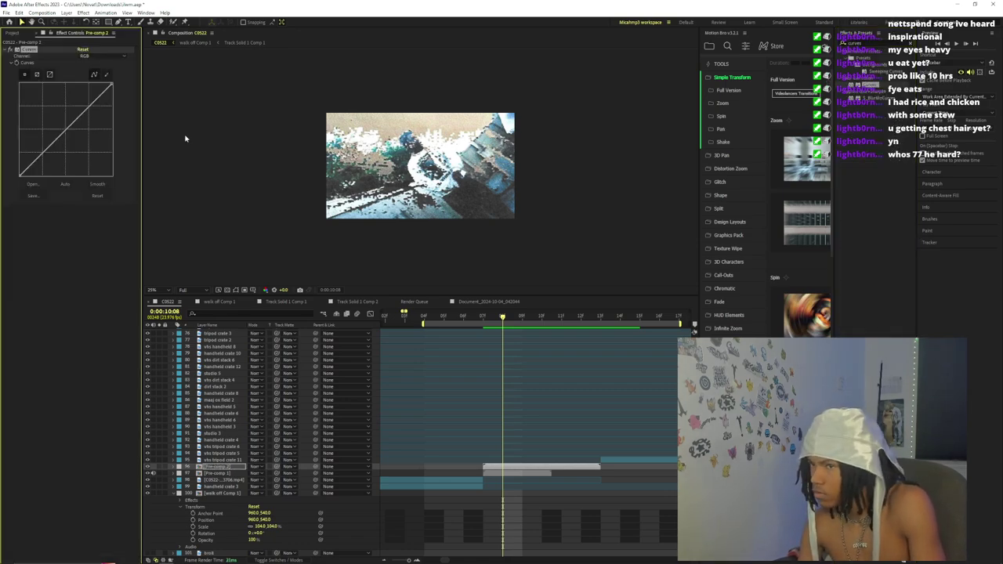
{"action": "mouse_move", "coordinate": [45, 152]}
{"action": "left_mouse_down"}
{"action": "mouse_move", "coordinate": [52, 174]}
{"action": "mouse_move", "coordinate": [46, 168]}
{"action": "left_mouse_up"}
{"action": "left_click_drag", "start_coordinate": [89, 127], "coordinate": [86, 97]}
{"action": "left_click_drag", "start_coordinate": [46, 167], "coordinate": [41, 166]}
{"action": "left_click_drag", "start_coordinate": [540, 319], "coordinate": [446, 355]}
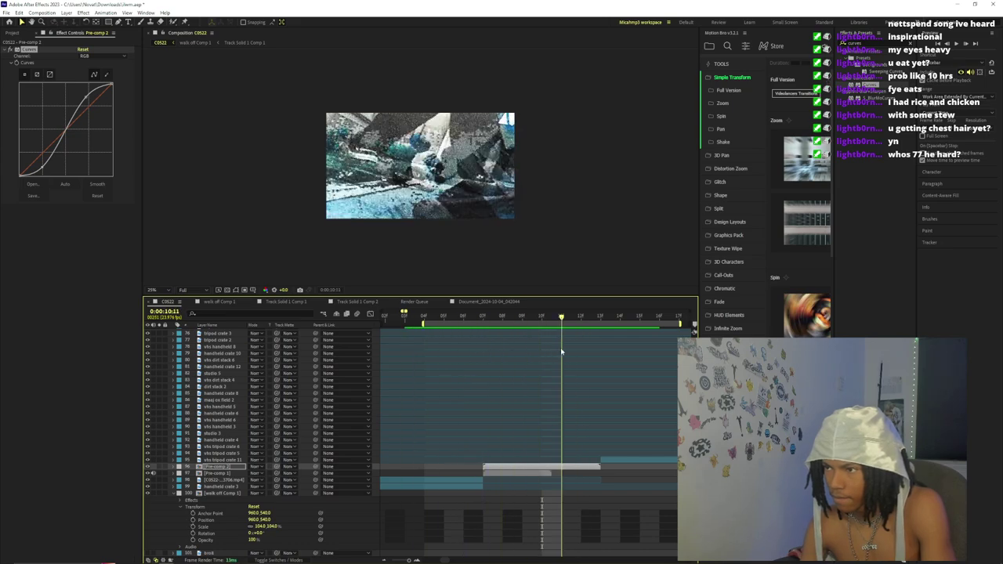
- Search the effects for scanlines and add S_ScanLines to the scan pre-comp
{"action": "left_click", "coordinate": [845, 43]}
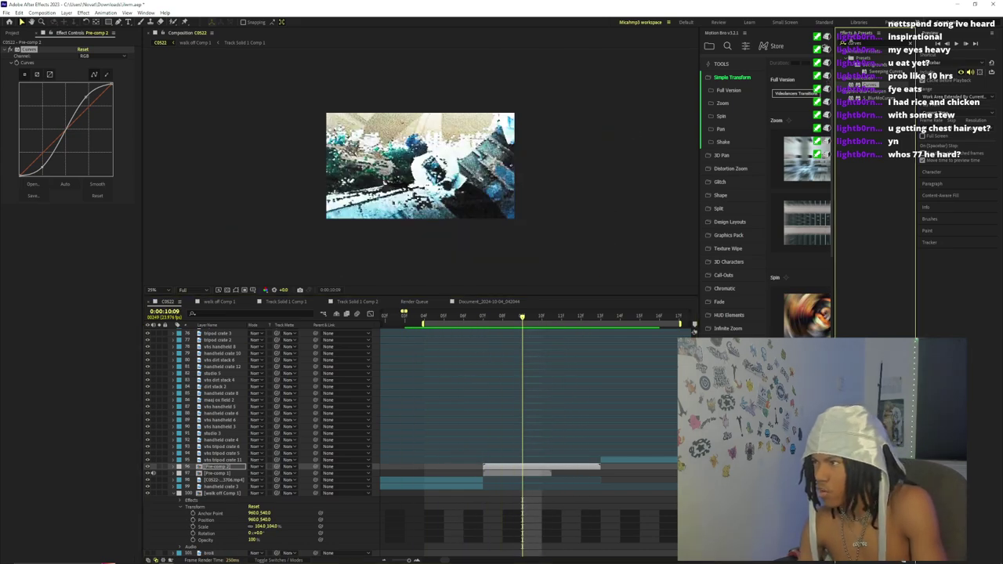
{"action": "key", "text": "BackSpace"}
{"action": "key", "text": "BackSpace"}
{"action": "type", "text": "scanli"}
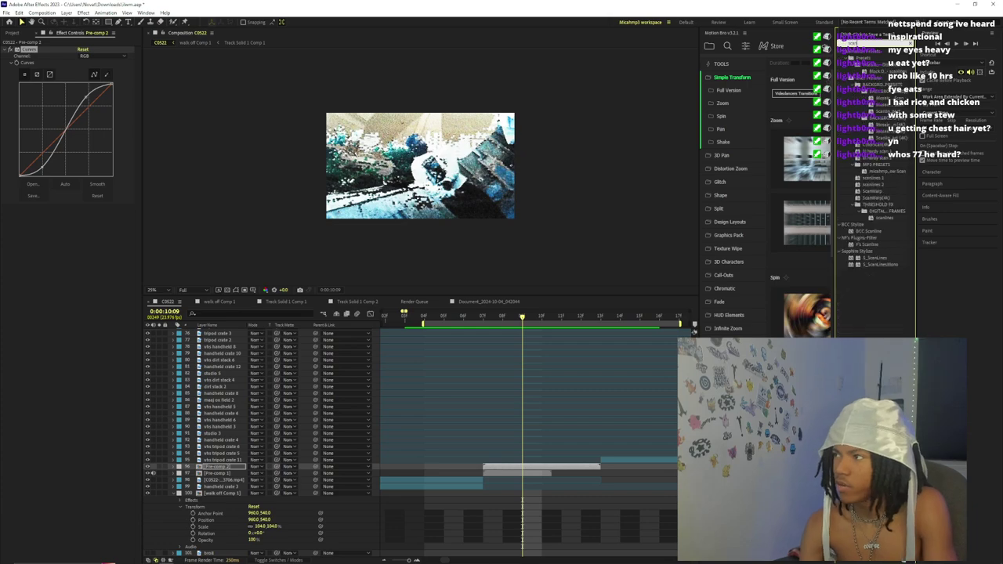
{"action": "type", "text": "nes"}
{"action": "left_click_drag", "start_coordinate": [871, 125], "coordinate": [97, 240]}
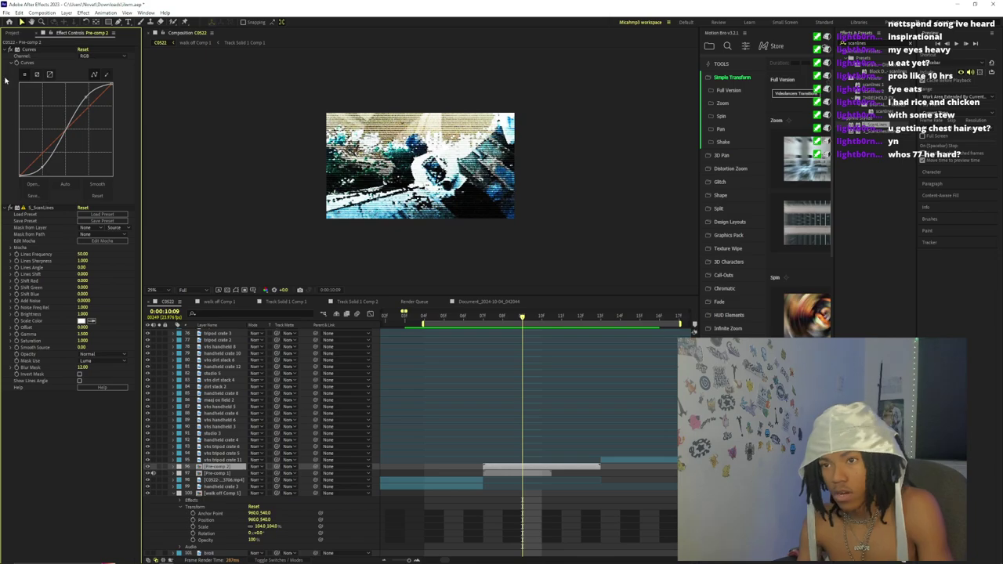
- Raise the S_ScanLines Lines Sharpness and set its Lines Frequency to 137
{"action": "left_click", "coordinate": [5, 50]}
{"action": "scroll", "coordinate": [237, 118], "scroll_direction": "up", "scroll_amount": 2}
{"action": "left_click_drag", "start_coordinate": [82, 103], "coordinate": [184, 107]}
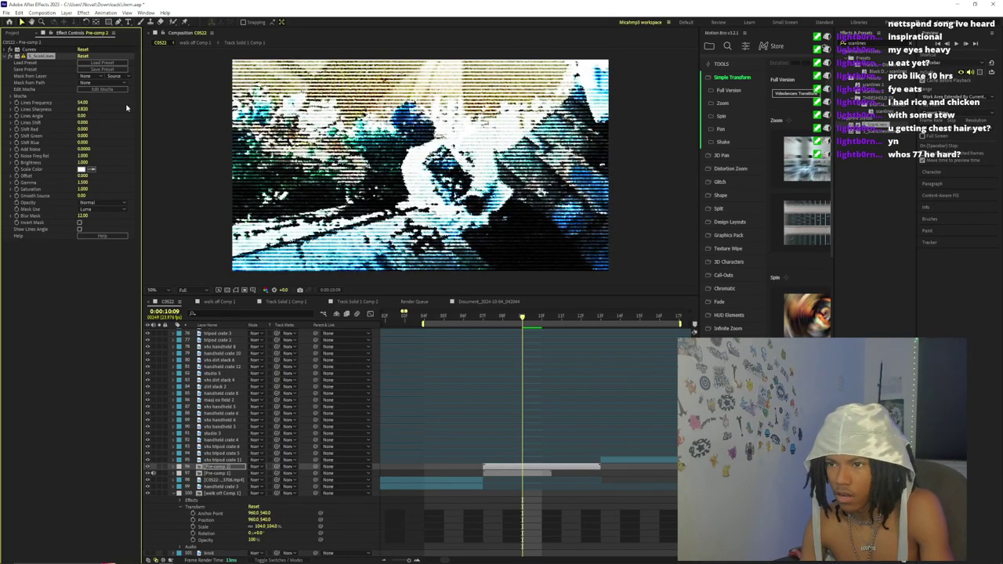
{"action": "mouse_move", "coordinate": [83, 103]}
{"action": "left_mouse_down"}
{"action": "mouse_move", "coordinate": [120, 104]}
{"action": "mouse_move", "coordinate": [73, 103]}
{"action": "left_mouse_up"}
- Switch to HP Smart, dismiss the saved-file notice, and leave the finished contact-sheet scan
{"action": "left_click", "coordinate": [242, 562]}
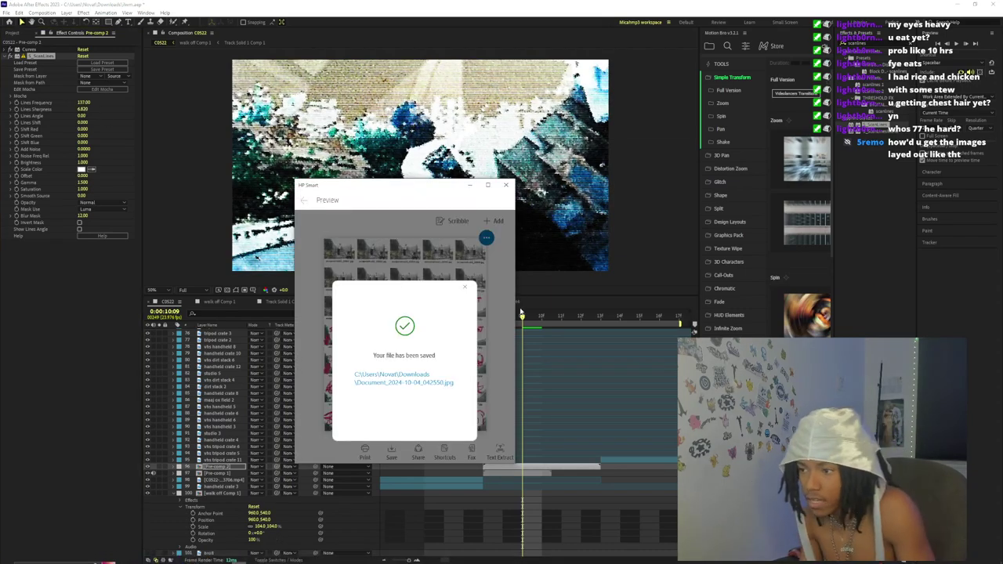
{"action": "left_click", "coordinate": [464, 289]}
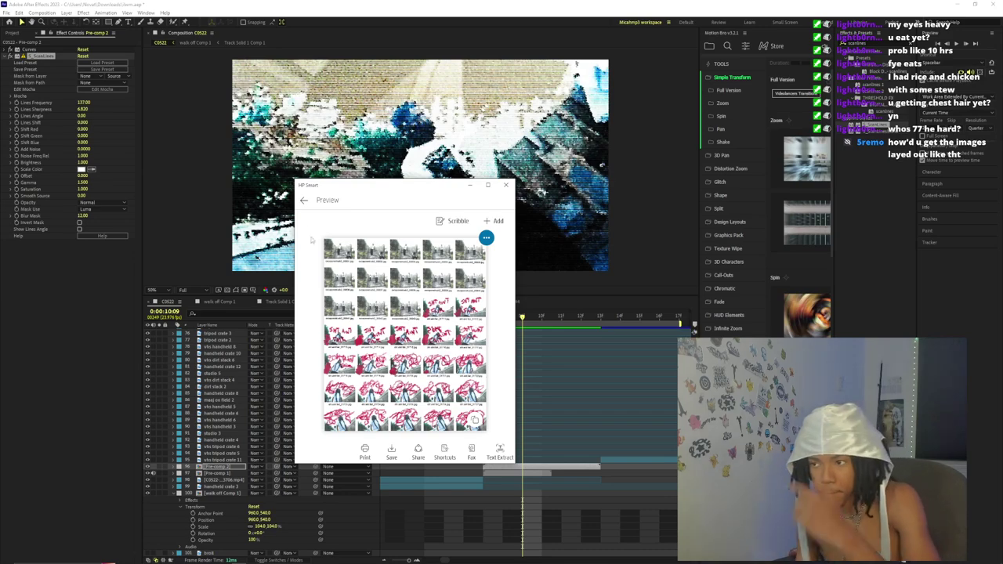
{"action": "left_click", "coordinate": [303, 201]}
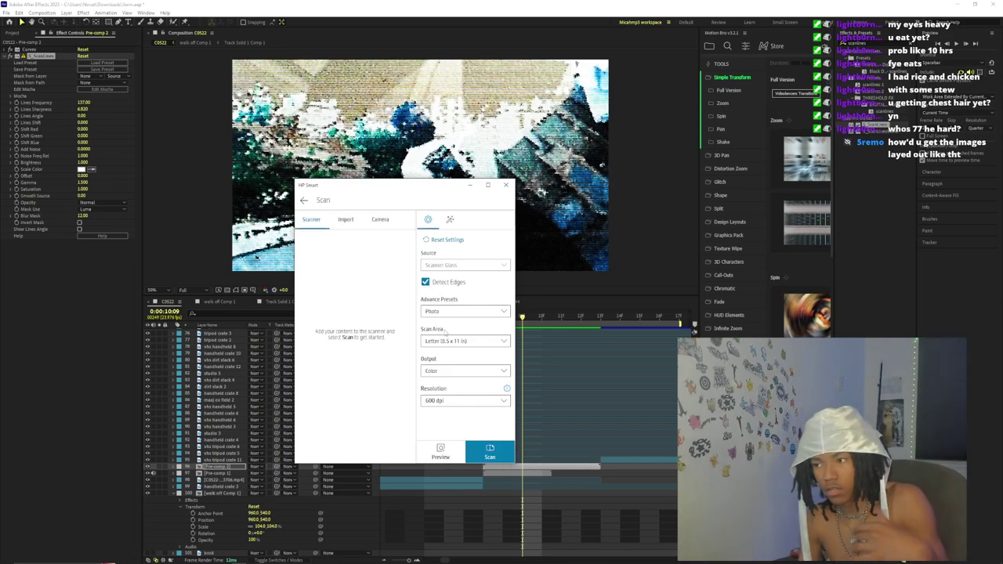
{"action": "left_click", "coordinate": [303, 200]}
{"action": "left_click", "coordinate": [439, 387]}
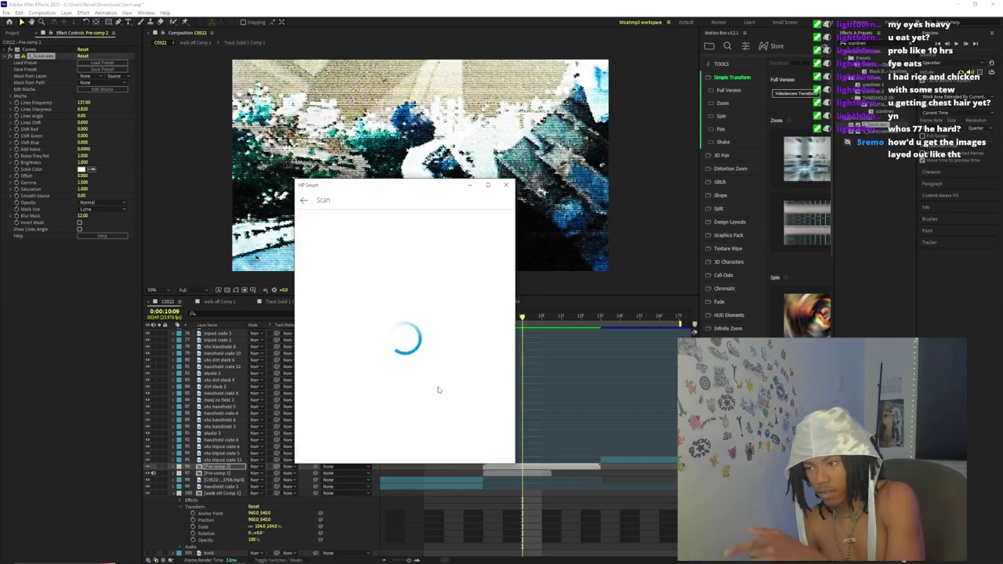
- Back in After Effects, duplicate the scan pre-comp, remove S_ScanLines from the lower copy, and try Color Dodge and Overlay on the upper copy
{"action": "left_click", "coordinate": [492, 470]}
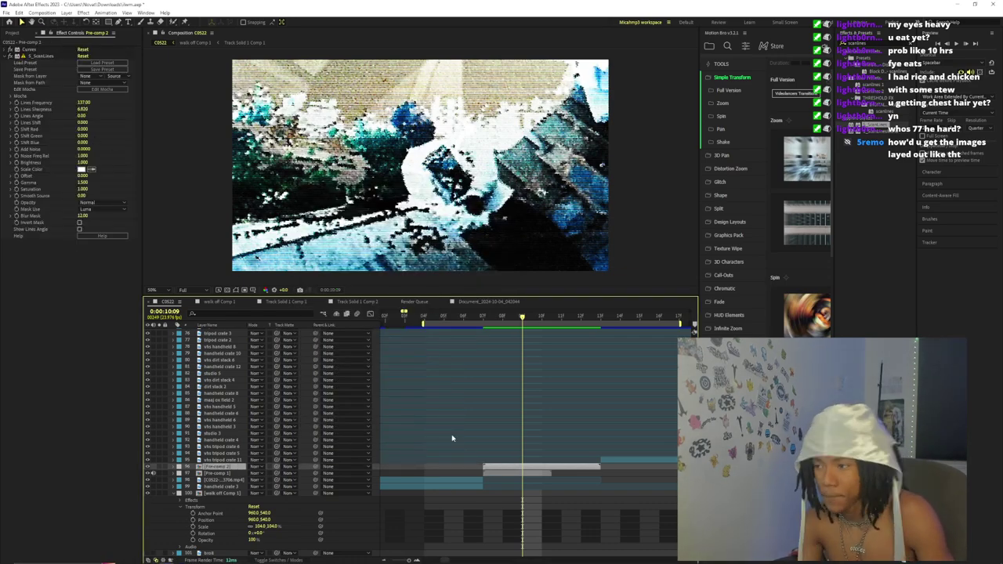
{"action": "key", "text": "ctrl+d"}
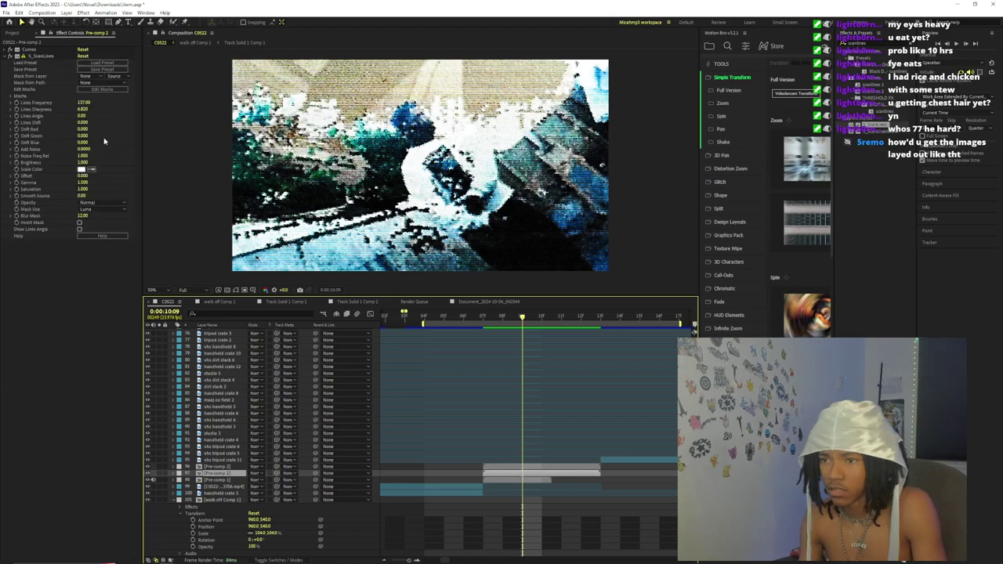
{"action": "key", "text": "Delete"}
{"action": "left_click", "coordinate": [538, 467]}
{"action": "left_click", "coordinate": [256, 466]}
{"action": "left_click", "coordinate": [285, 246]}
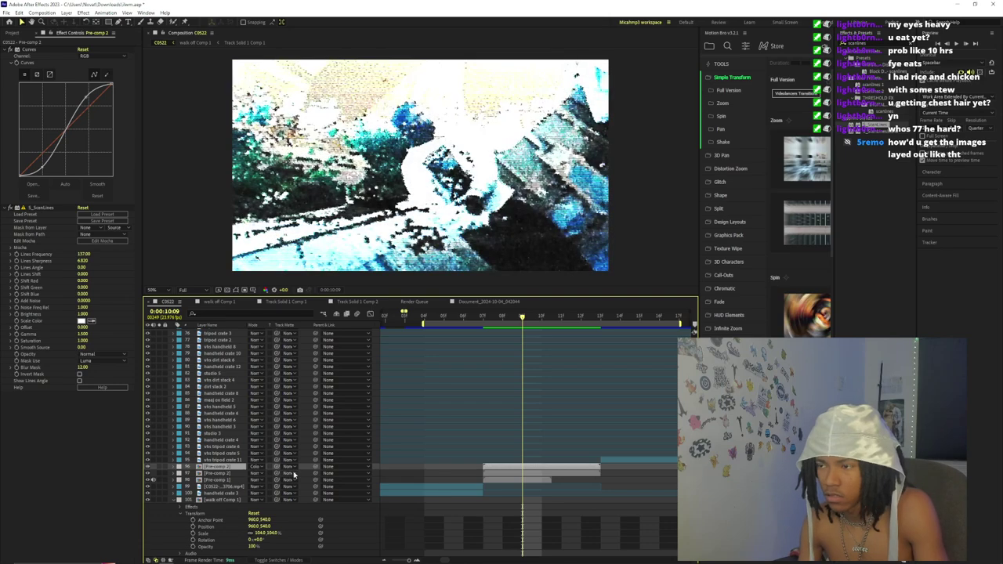
{"action": "left_click", "coordinate": [256, 467]}
{"action": "left_click", "coordinate": [286, 274]}
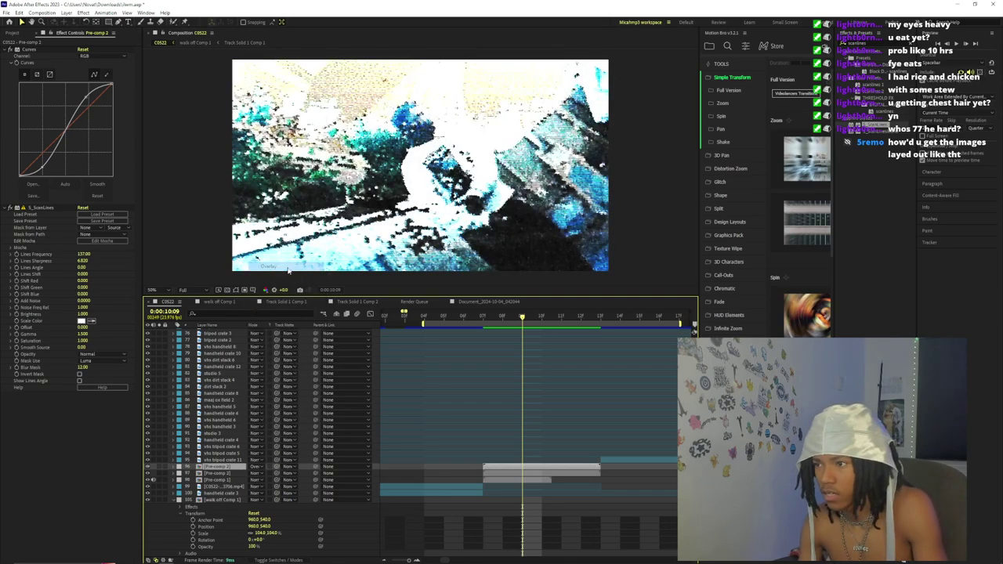
{"action": "left_click", "coordinate": [5, 50]}
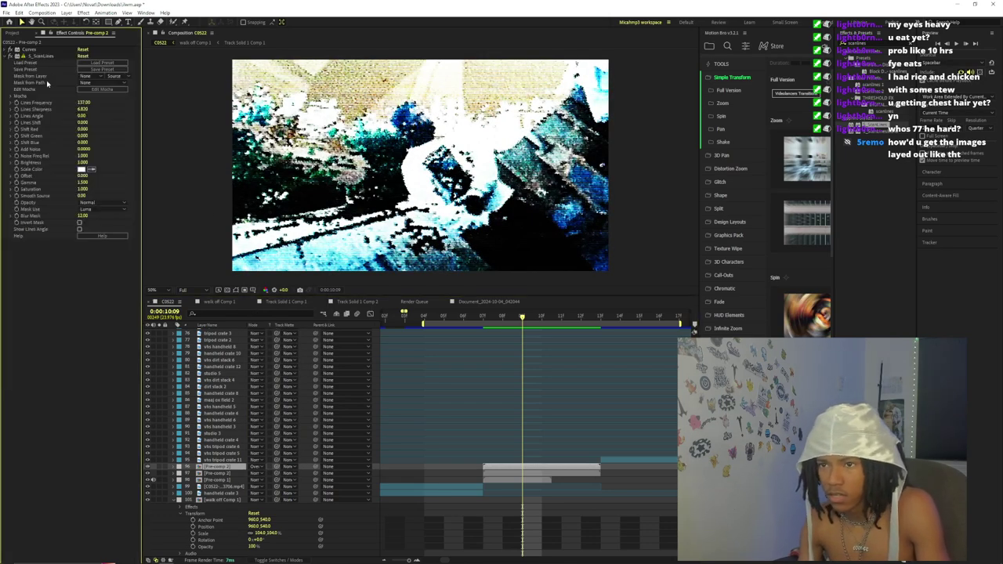
- Delete the upper duplicate of the scan pre-comp and select the remaining copy
{"action": "left_click", "coordinate": [511, 462]}
{"action": "left_click", "coordinate": [512, 468]}
{"action": "key", "text": "Delete"}
{"action": "left_click", "coordinate": [520, 467]}
{"action": "left_click", "coordinate": [520, 462]}
{"action": "left_click", "coordinate": [520, 469]}
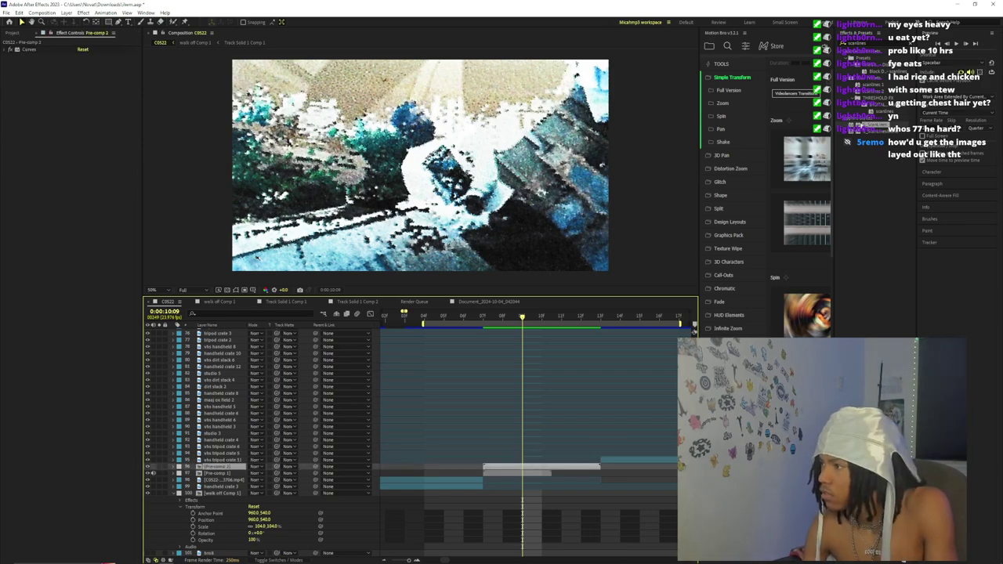
- Deepen the shadows in the scan pre-comp's Curves and preview the transition around 0:00:10:07
{"action": "left_click", "coordinate": [9, 50]}
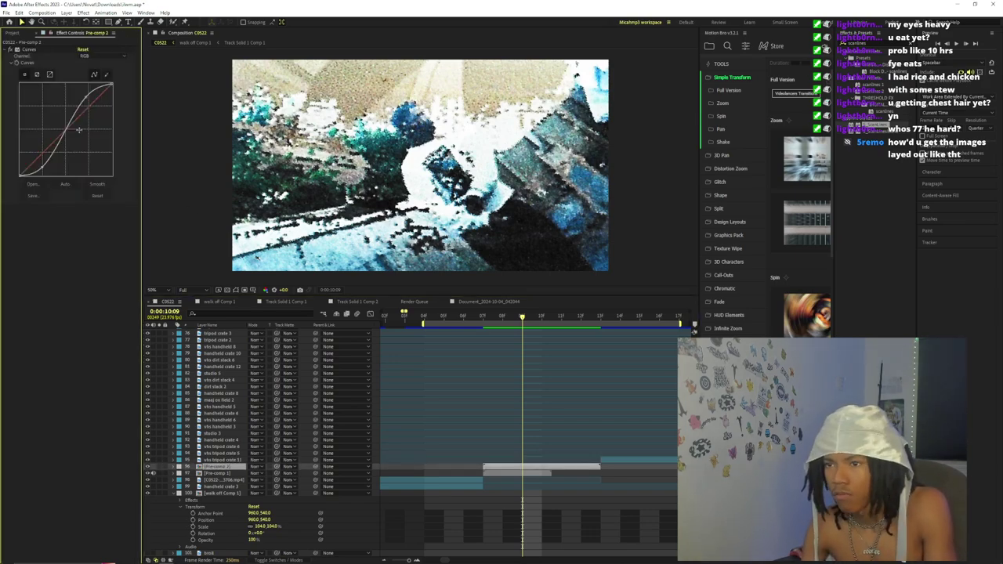
{"action": "left_click_drag", "start_coordinate": [39, 167], "coordinate": [47, 174]}
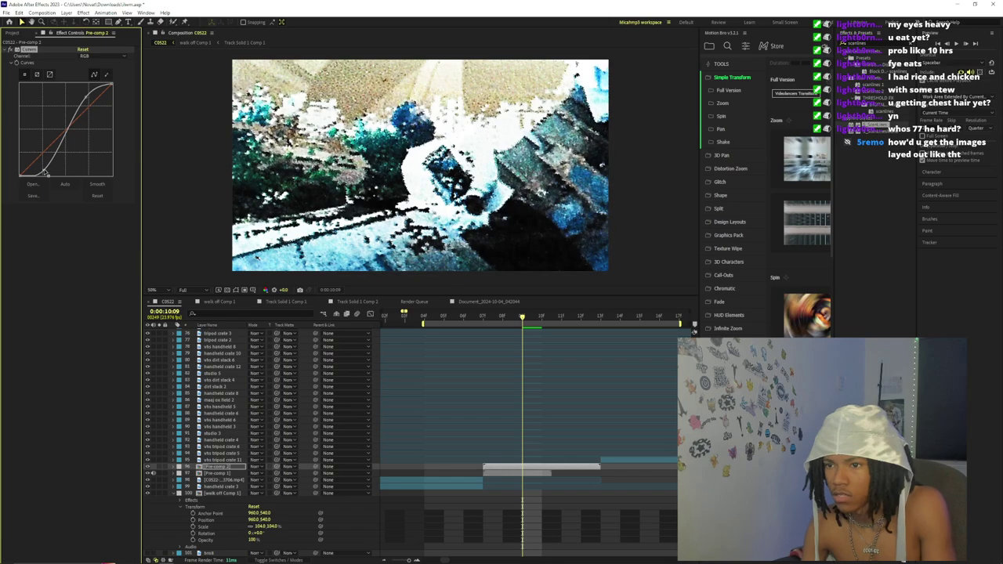
{"action": "left_click", "coordinate": [471, 319]}
{"action": "key", "text": "space"}
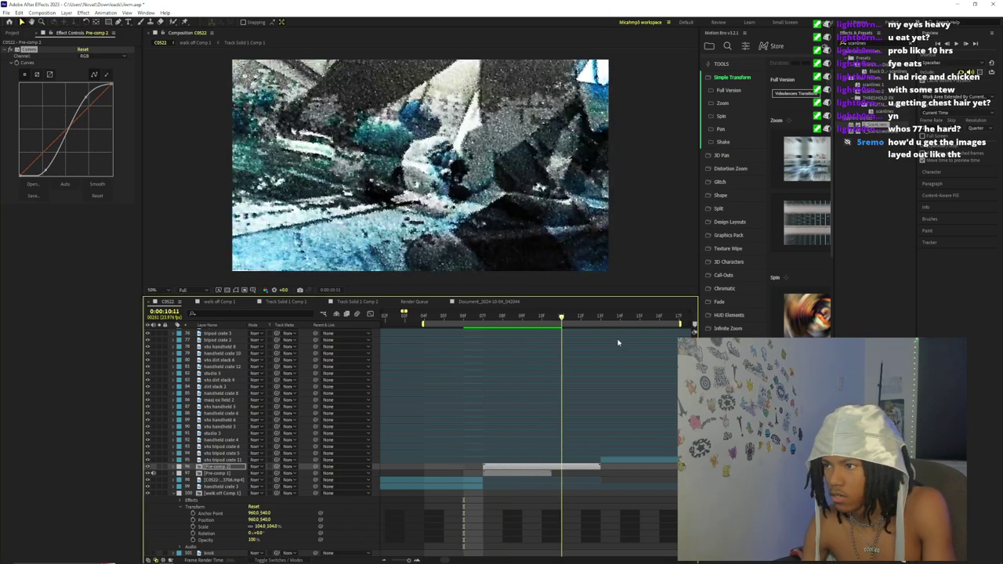
{"action": "left_click_drag", "start_coordinate": [513, 348], "coordinate": [713, 349]}
{"action": "key", "text": "space"}
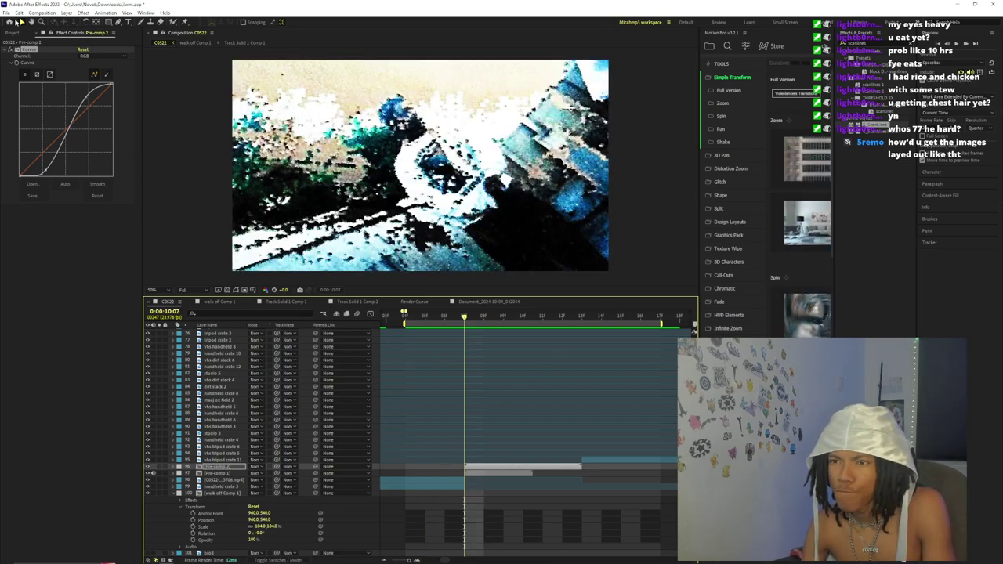
- Import film burn 2.mp4 and place it in the C0522 composition directly above the scan pre-comp
{"action": "left_click", "coordinate": [8, 13]}
{"action": "mouse_move", "coordinate": [50, 114]}
{"action": "left_click", "coordinate": [142, 114]}
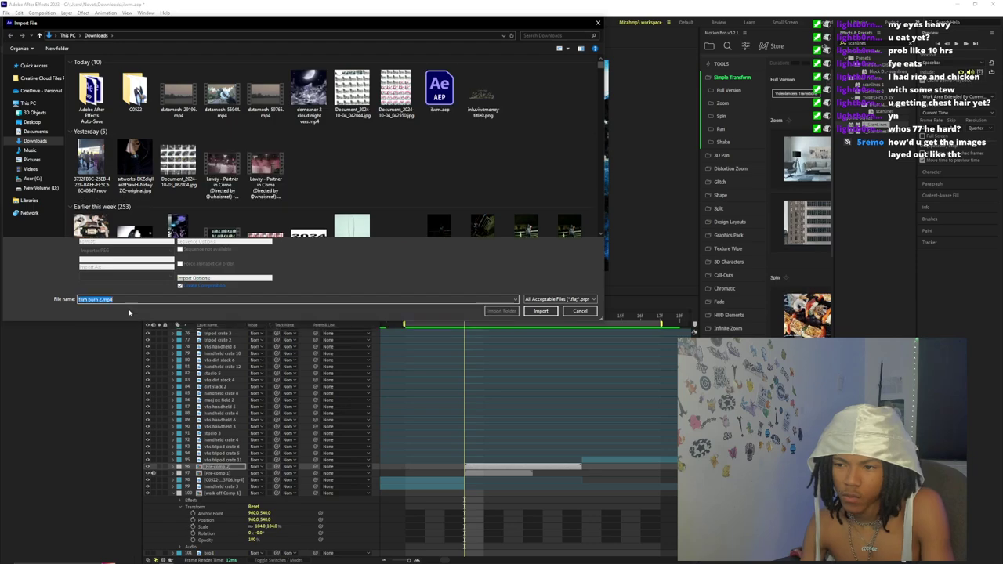
{"action": "left_click", "coordinate": [540, 311]}
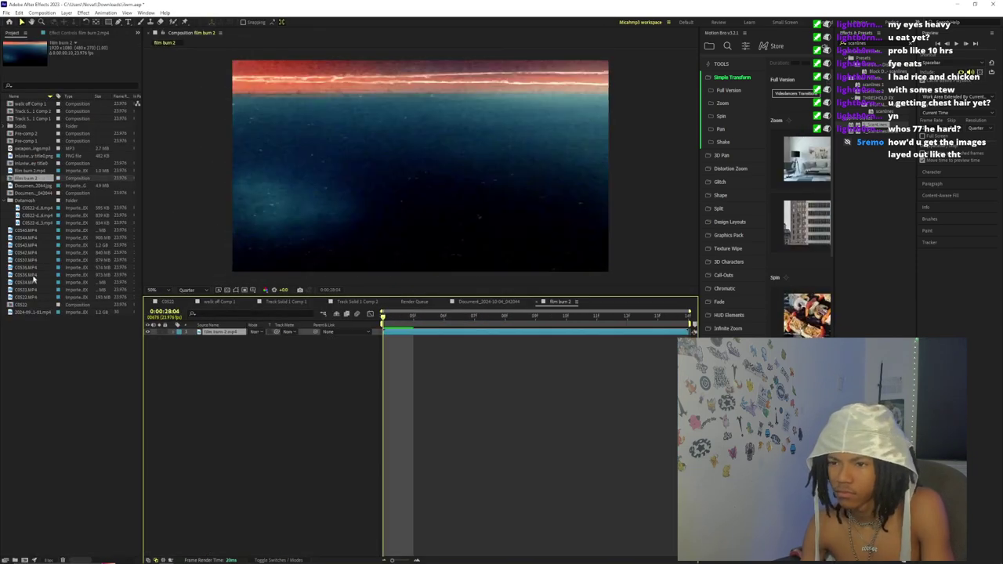
{"action": "left_click", "coordinate": [28, 170]}
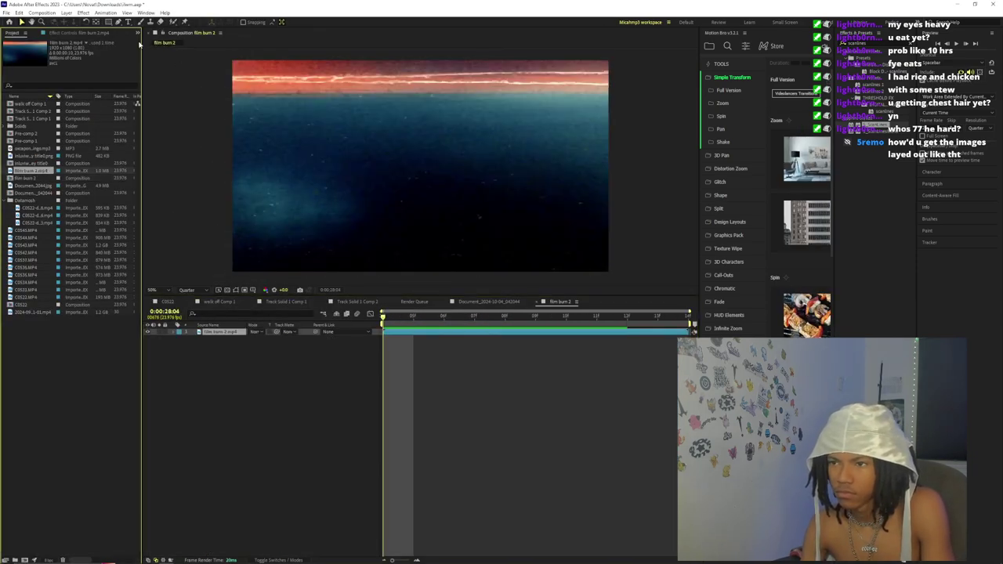
{"action": "left_click", "coordinate": [160, 303]}
{"action": "left_click_drag", "start_coordinate": [32, 171], "coordinate": [436, 467]}
- Time-stretch the film burn layer to 50% and shift it one frame later
{"action": "right_click", "coordinate": [468, 468]}
{"action": "mouse_move", "coordinate": [541, 278]}
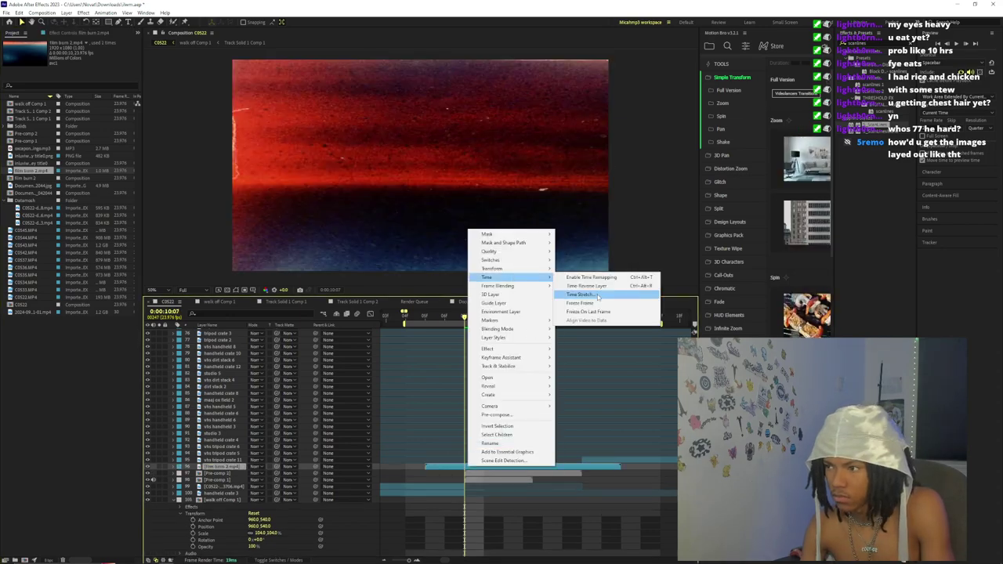
{"action": "left_click", "coordinate": [601, 296]}
{"action": "type", "text": "50"}
{"action": "key", "text": "Return"}
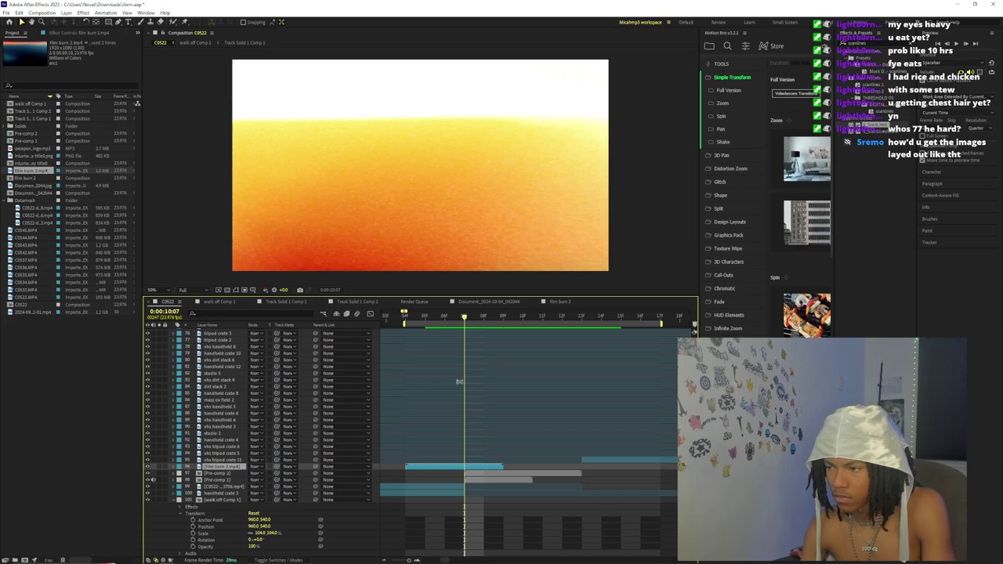
{"action": "left_click_drag", "start_coordinate": [457, 468], "coordinate": [475, 471]}
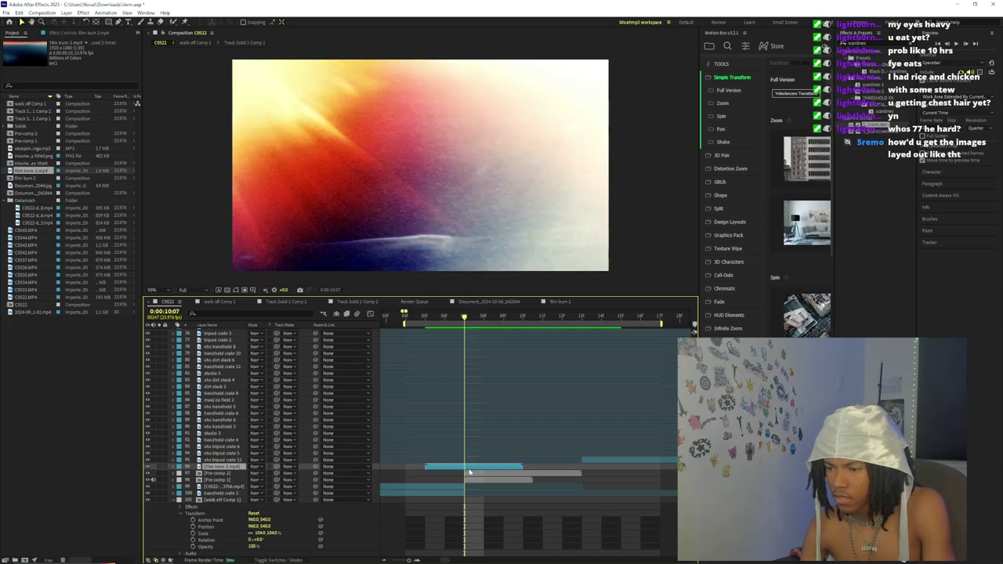
- Set the film burn layer's blending mode to Color Dodge and move it one frame earlier to start at 0:00:10:04
{"action": "left_click", "coordinate": [259, 467]}
{"action": "left_click", "coordinate": [275, 235]}
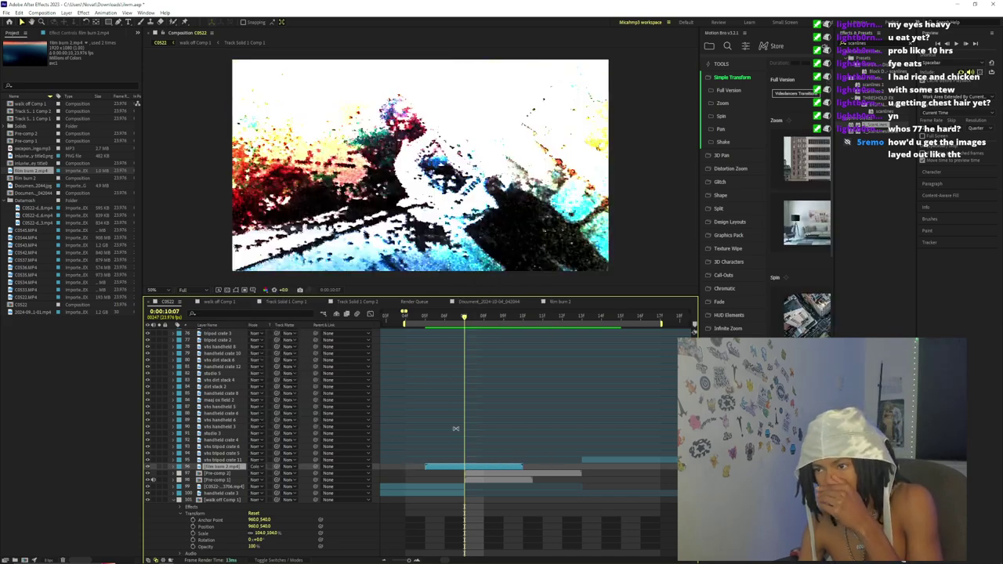
{"action": "left_click_drag", "start_coordinate": [464, 470], "coordinate": [444, 470]}
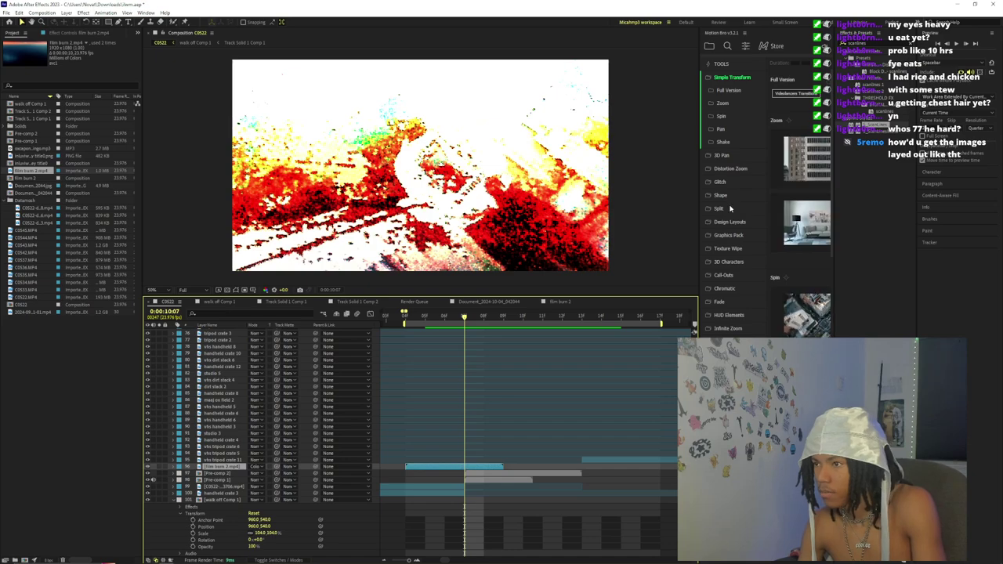
- Find the Tritone effect and apply it to the film burn layer
{"action": "left_click", "coordinate": [859, 44]}
{"action": "type", "text": "tritone"}
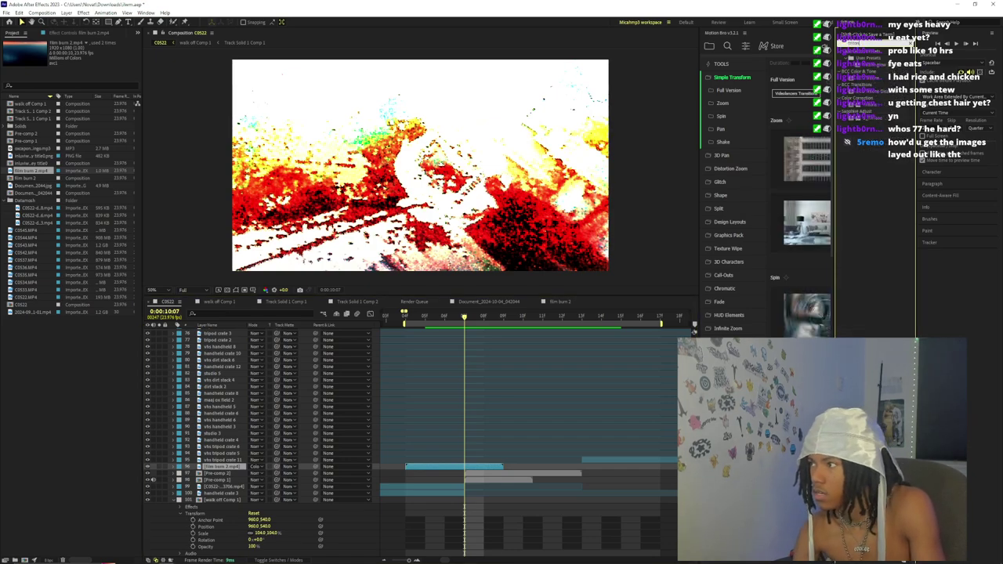
{"action": "double_click", "coordinate": [882, 110]}
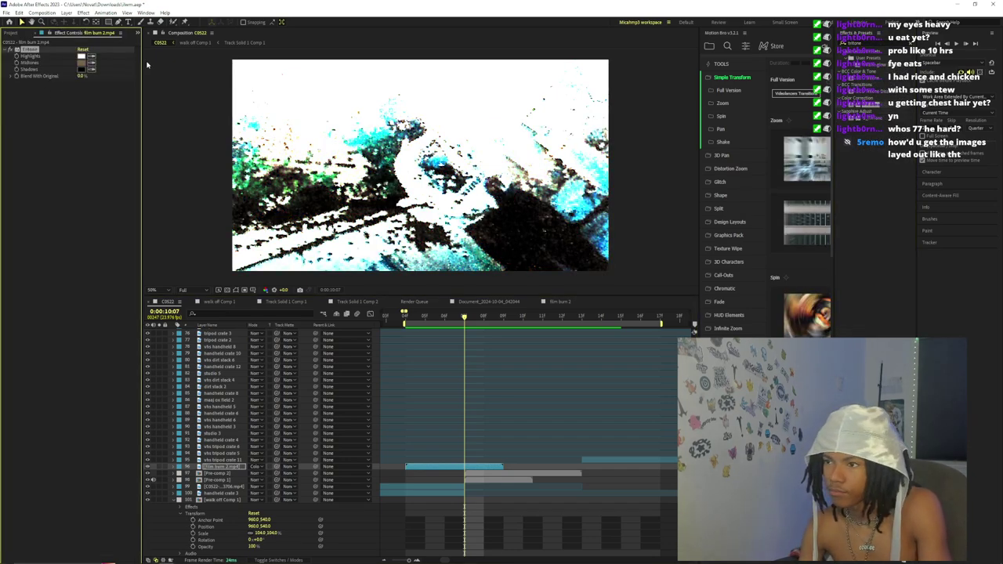
- Switch to SoundCloud in the browser, pause the current track and play "sSum sSlight" from the listening history
{"action": "left_click", "coordinate": [146, 558]}
{"action": "scroll", "coordinate": [237, 509], "scroll_direction": "down", "scroll_amount": 15}
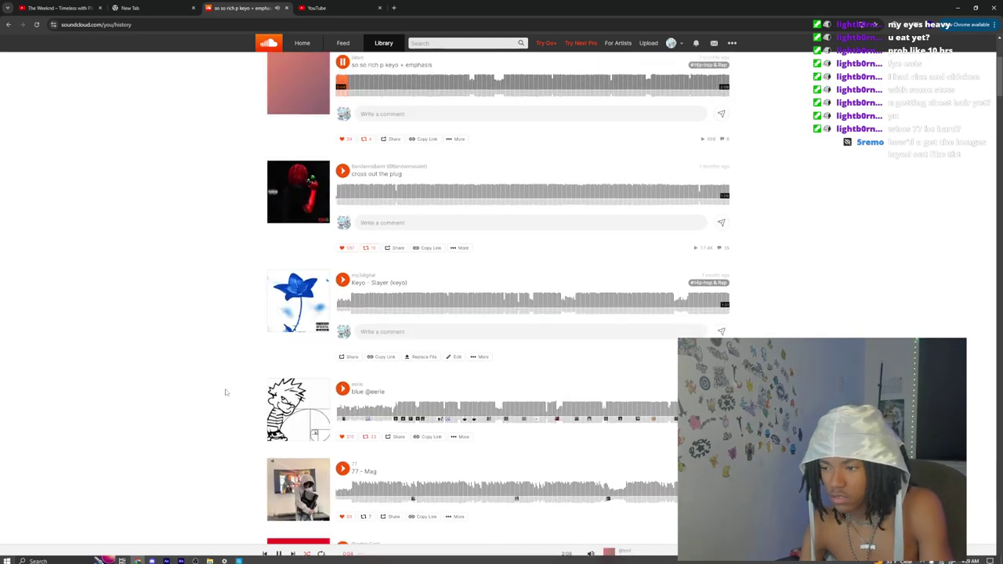
{"action": "left_click", "coordinate": [280, 553]}
{"action": "scroll", "coordinate": [489, 285], "scroll_direction": "down", "scroll_amount": 2}
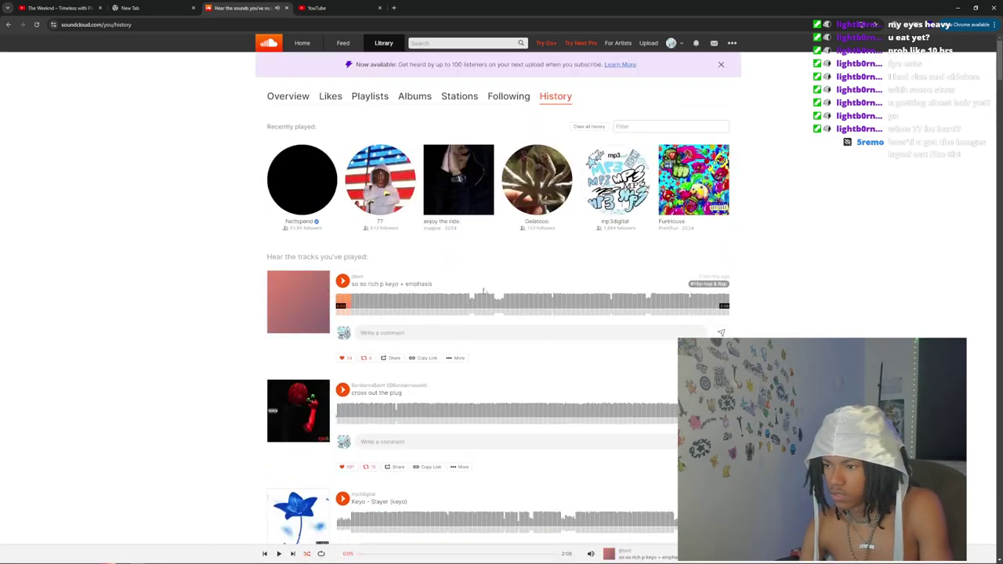
{"action": "scroll", "coordinate": [489, 285], "scroll_direction": "down", "scroll_amount": 15}
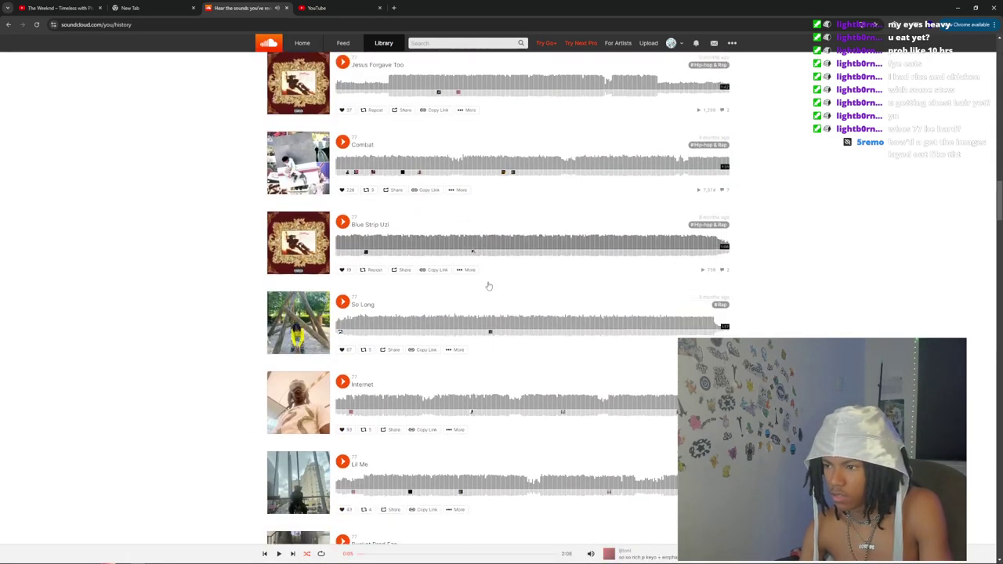
{"action": "scroll", "coordinate": [488, 286], "scroll_direction": "down", "scroll_amount": 10}
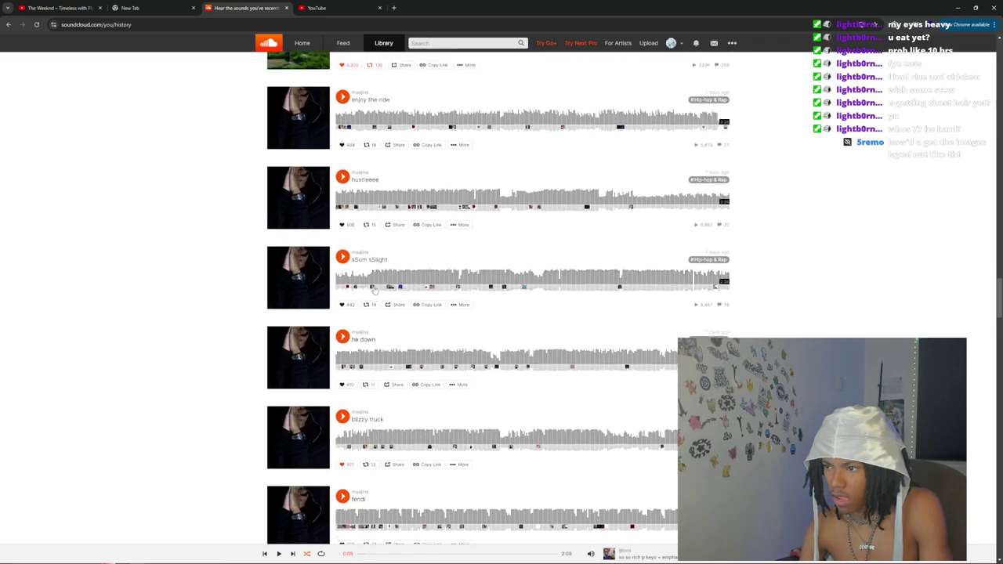
{"action": "scroll", "coordinate": [406, 398], "scroll_direction": "down", "scroll_amount": 10}
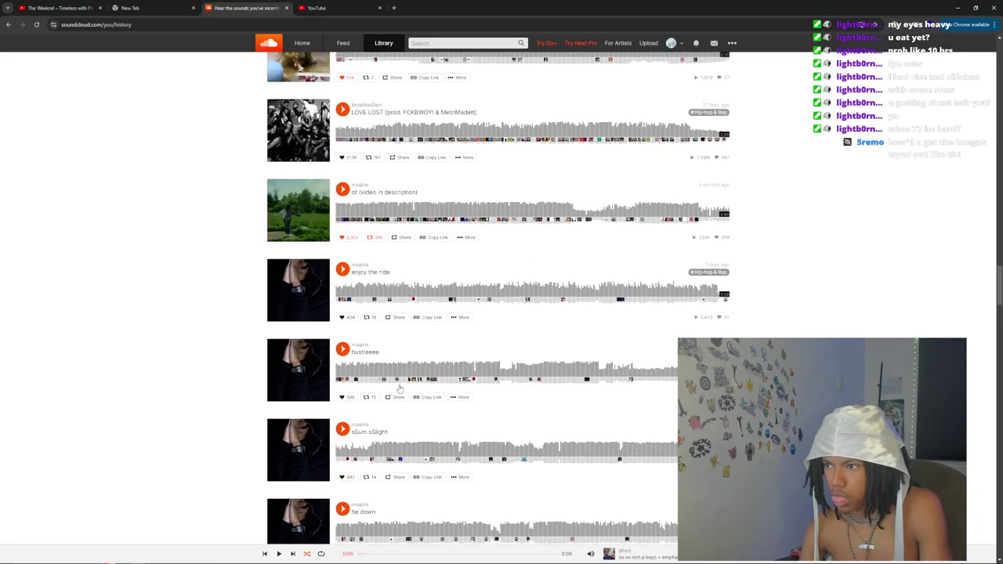
{"action": "scroll", "coordinate": [398, 387], "scroll_direction": "up", "scroll_amount": 10}
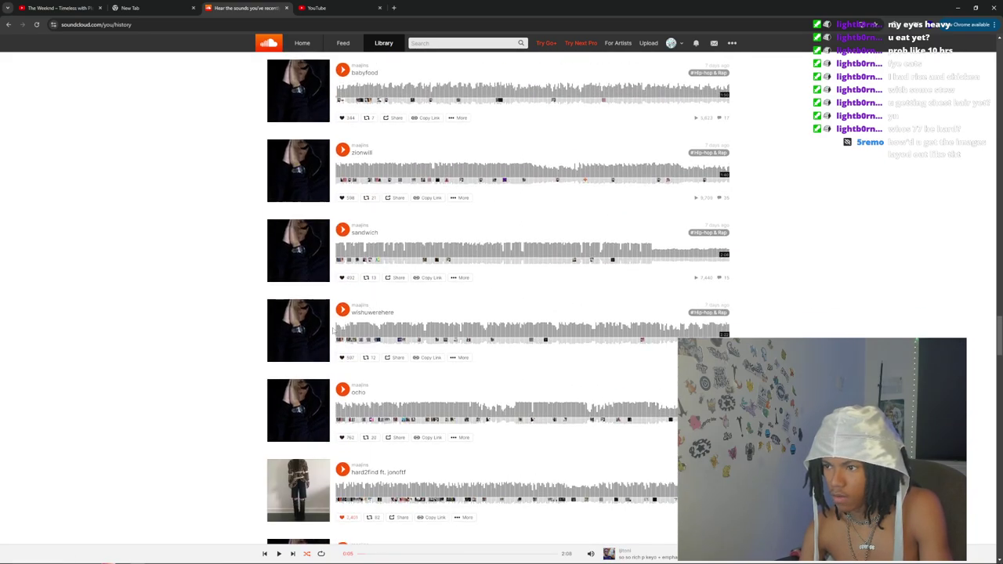
{"action": "scroll", "coordinate": [369, 421], "scroll_direction": "up", "scroll_amount": 3}
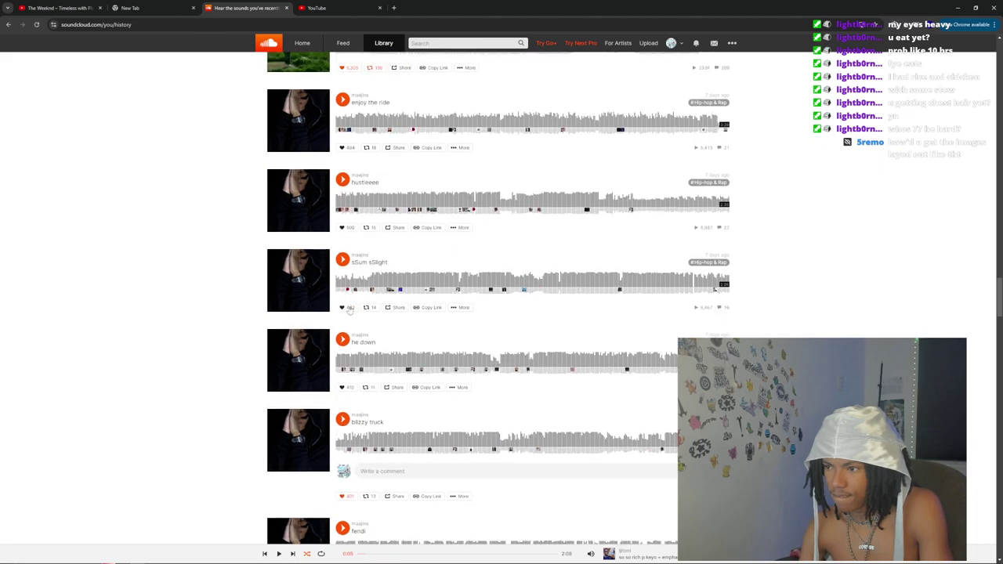
{"action": "left_click", "coordinate": [341, 261]}
{"action": "scroll", "coordinate": [383, 335], "scroll_direction": "up", "scroll_amount": 6}
{"action": "scroll", "coordinate": [394, 493], "scroll_direction": "up", "scroll_amount": 2}
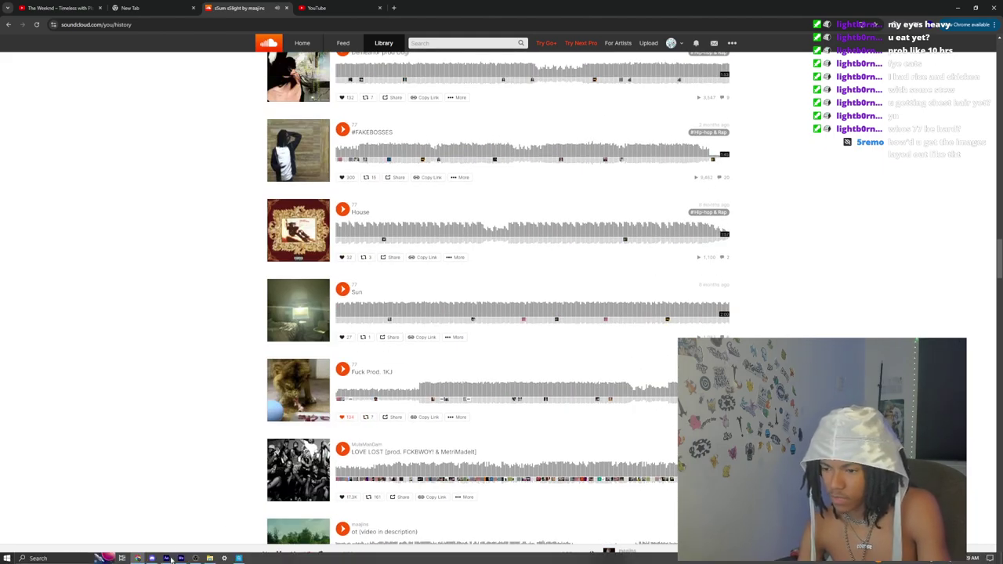
- Return to After Effects, move the playhead to 0:00:10:13 and import film burn 6.mp4 from the Downloads folder
{"action": "left_click", "coordinate": [167, 557]}
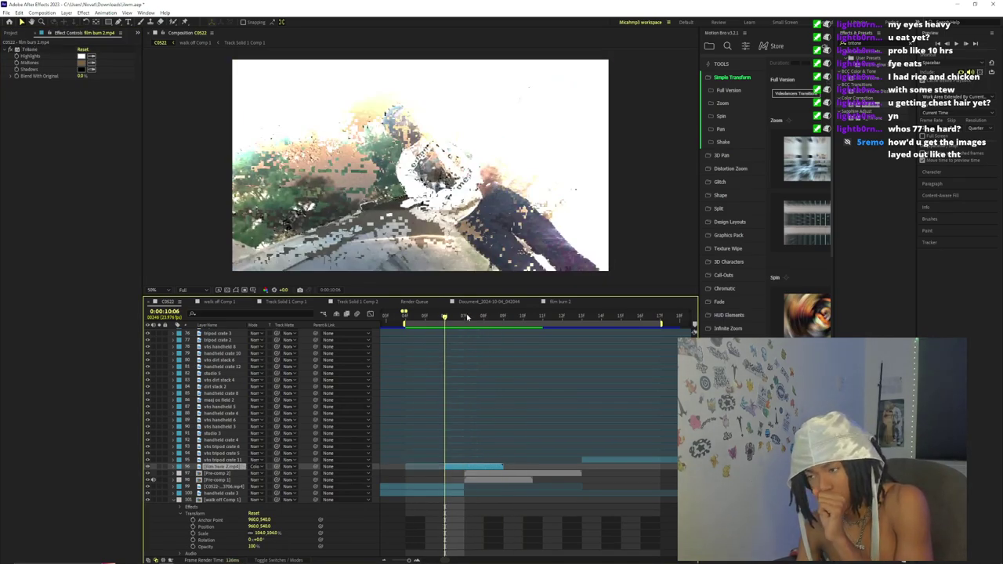
{"action": "left_click_drag", "start_coordinate": [473, 320], "coordinate": [550, 380]}
{"action": "left_click", "coordinate": [10, 33]}
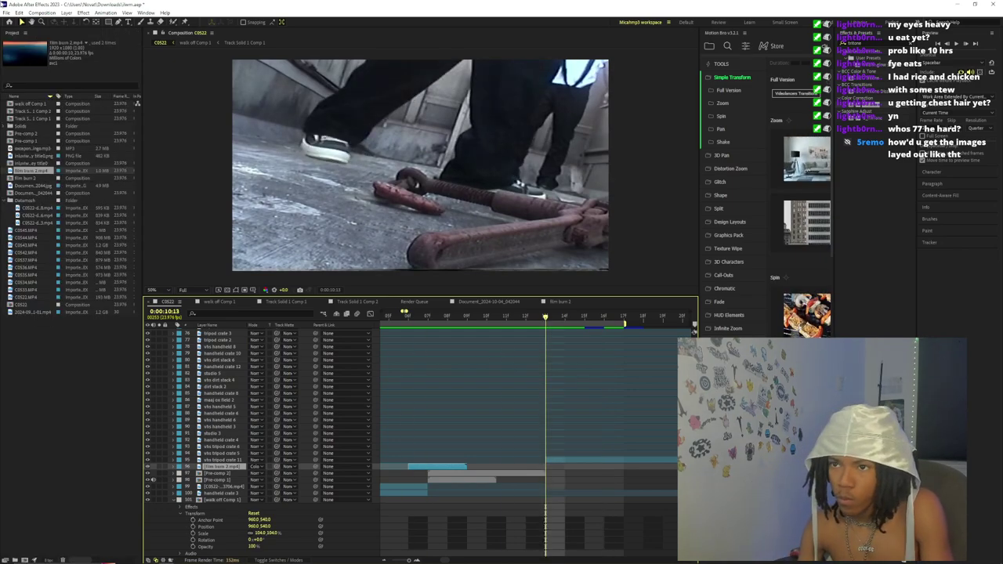
{"action": "left_click", "coordinate": [6, 13]}
{"action": "mouse_move", "coordinate": [78, 114]}
{"action": "left_click", "coordinate": [156, 117]}
{"action": "type", "text": "fi"}
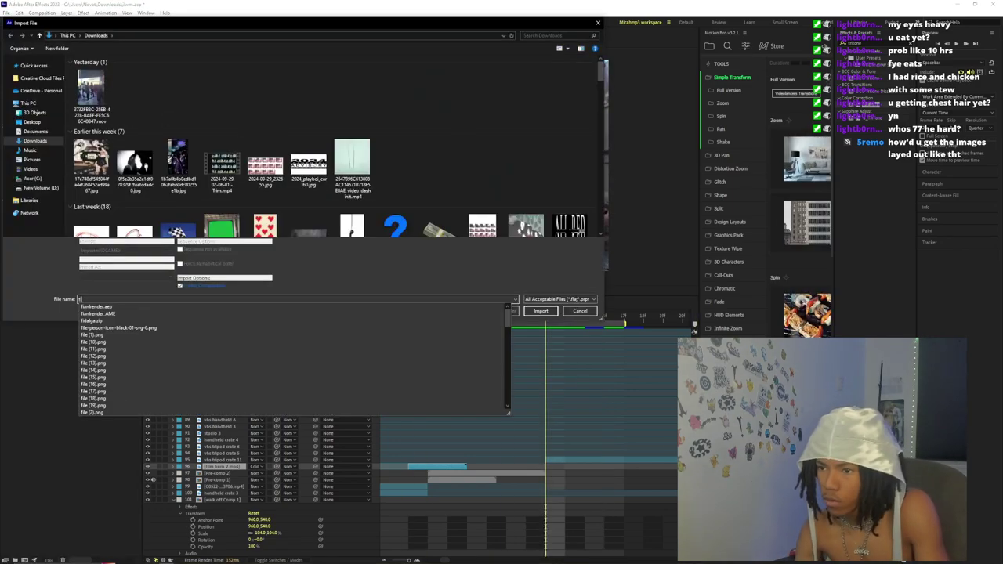
{"action": "type", "text": "lm burn"}
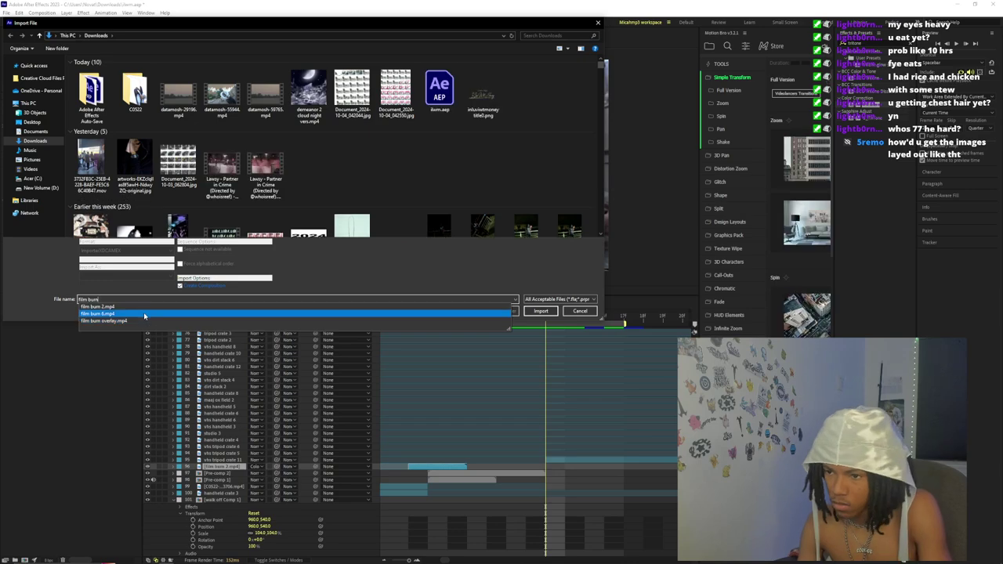
{"action": "left_click", "coordinate": [102, 314]}
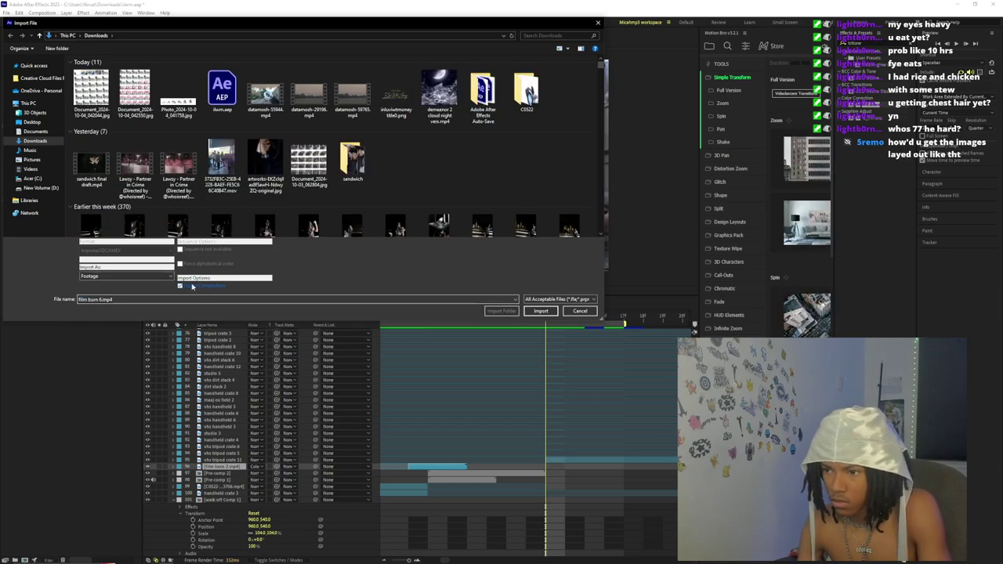
{"action": "left_click", "coordinate": [539, 310]}
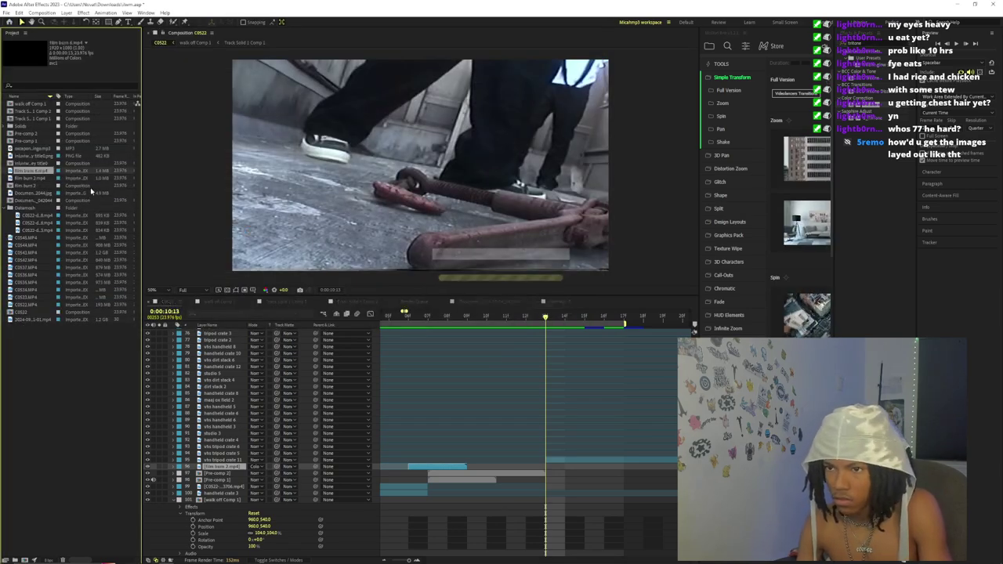
- Place film burn 6.mp4 directly above the vhs tripod crate 11 layer, time-stretched to 50% and starting at 0:00:10:10
{"action": "mouse_move", "coordinate": [35, 174]}
{"action": "left_mouse_down"}
{"action": "mouse_move", "coordinate": [548, 457]}
{"action": "mouse_move", "coordinate": [460, 463]}
{"action": "left_mouse_up"}
{"action": "right_click", "coordinate": [541, 462]}
{"action": "mouse_move", "coordinate": [572, 270]}
{"action": "left_click", "coordinate": [631, 287]}
{"action": "type", "text": "50"}
{"action": "key", "text": "Return"}
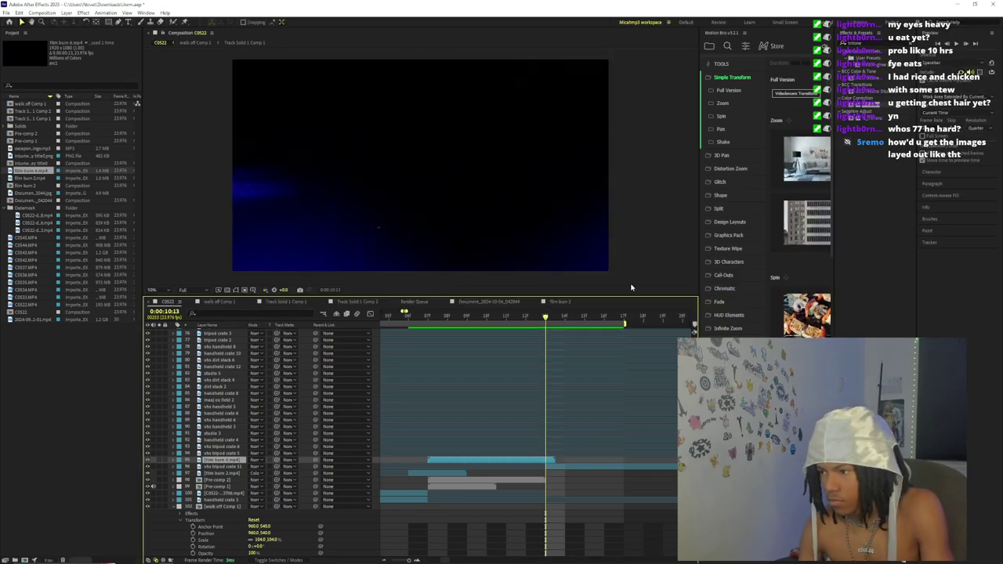
{"action": "mouse_move", "coordinate": [506, 462]}
{"action": "left_mouse_down"}
{"action": "mouse_move", "coordinate": [581, 461]}
{"action": "mouse_move", "coordinate": [536, 461]}
{"action": "mouse_move", "coordinate": [555, 462]}
{"action": "left_mouse_up"}
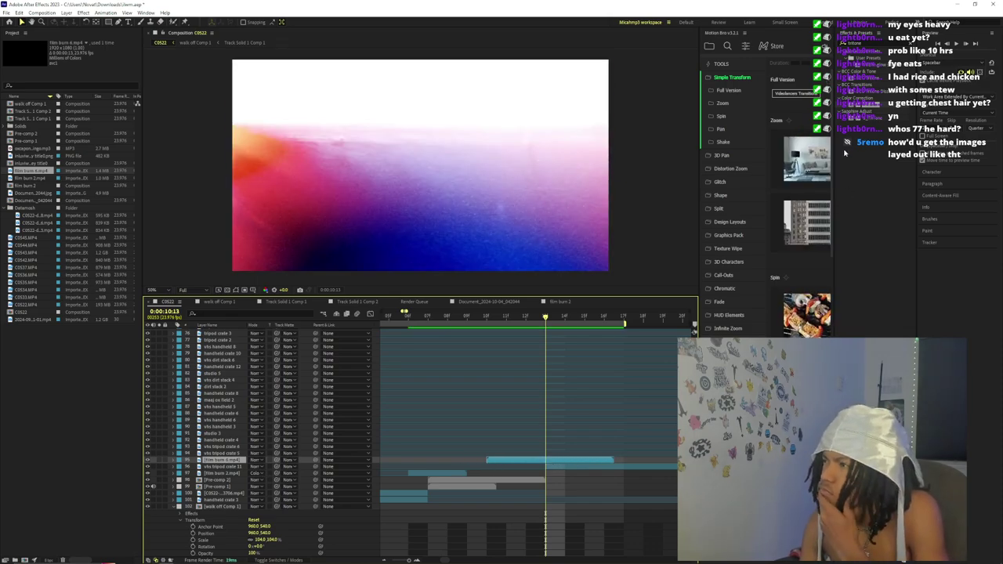
- Apply the Tritone effect to the film burn 6.mp4 layer and set its blending mode to Overlay
{"action": "left_click", "coordinate": [827, 168]}
{"action": "left_click", "coordinate": [261, 460]}
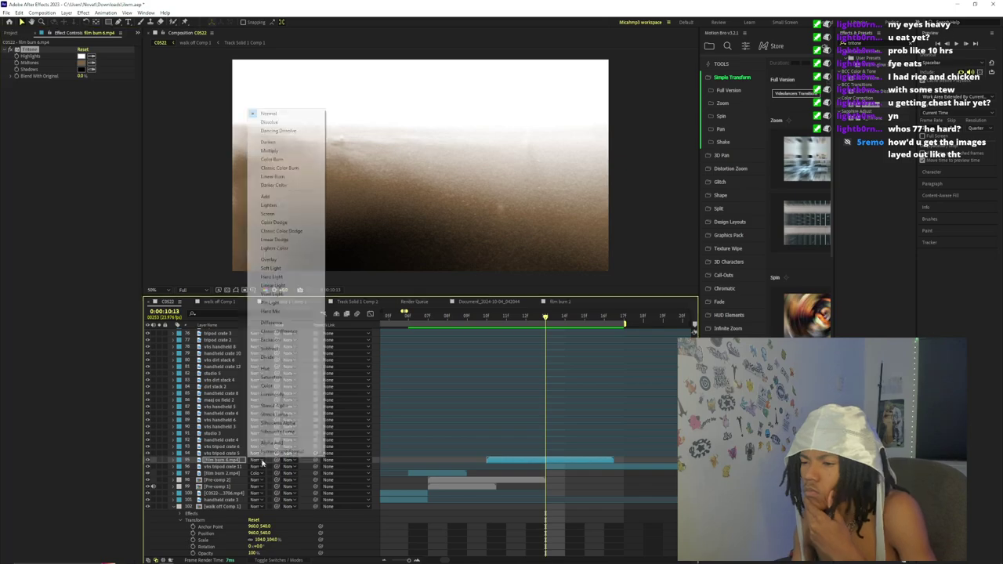
{"action": "left_click", "coordinate": [282, 260]}
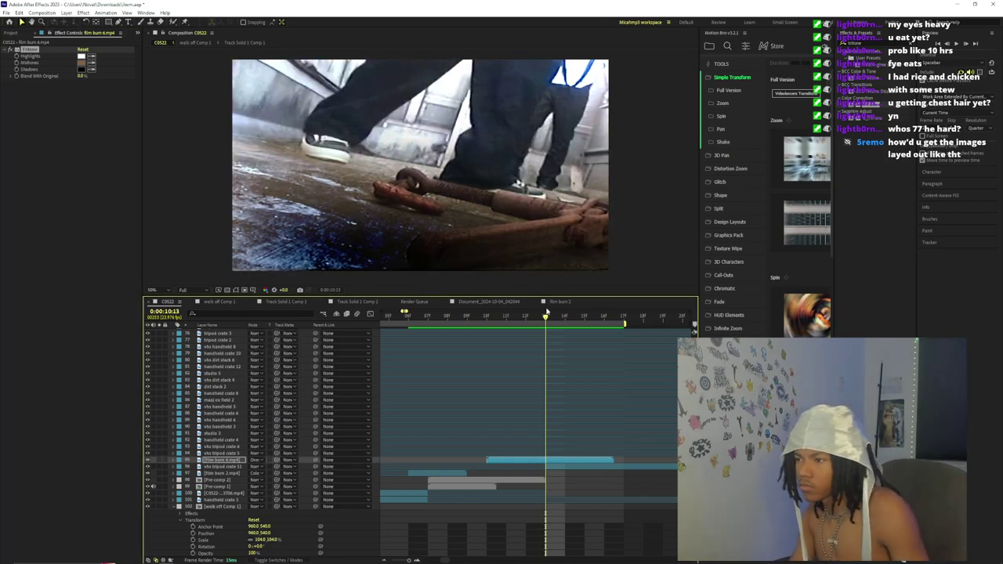
- Preview the transition from 0:00:10:05 and trim the end of the film burn 6.mp4 layer to 0:00:10:15
{"action": "left_click_drag", "start_coordinate": [526, 316], "coordinate": [411, 384]}
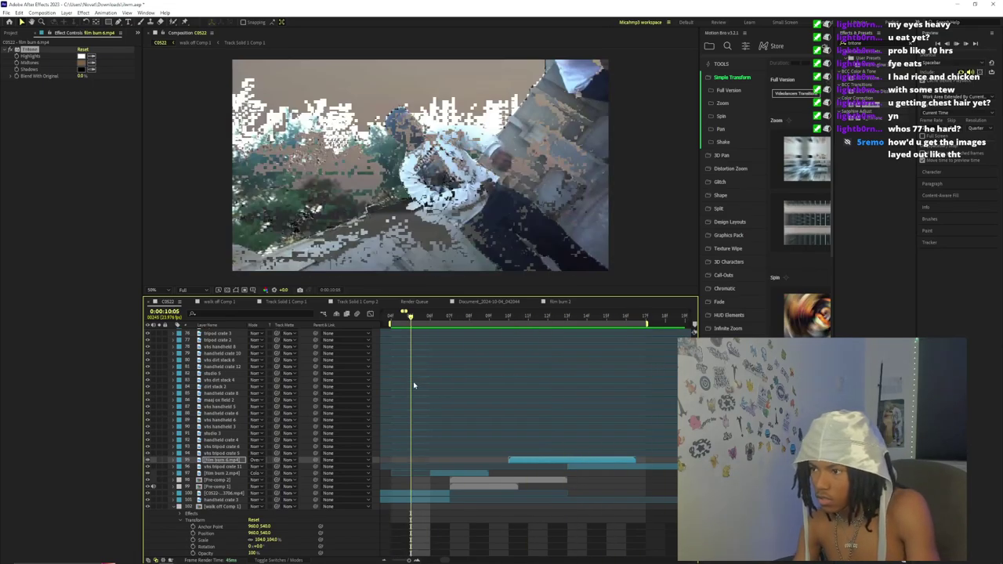
{"action": "key", "text": "space"}
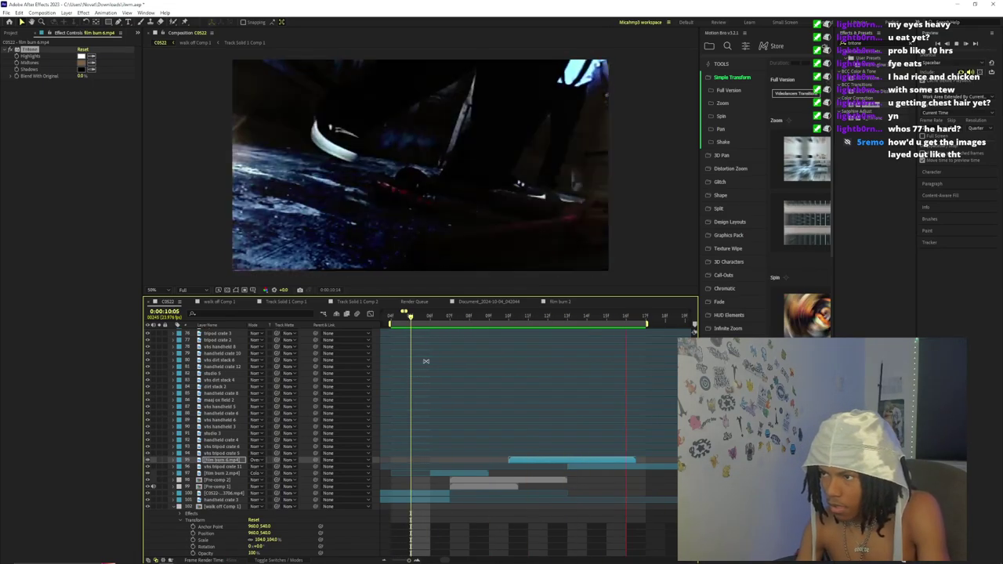
{"action": "left_click_drag", "start_coordinate": [430, 360], "coordinate": [468, 346]}
{"action": "key", "text": "space"}
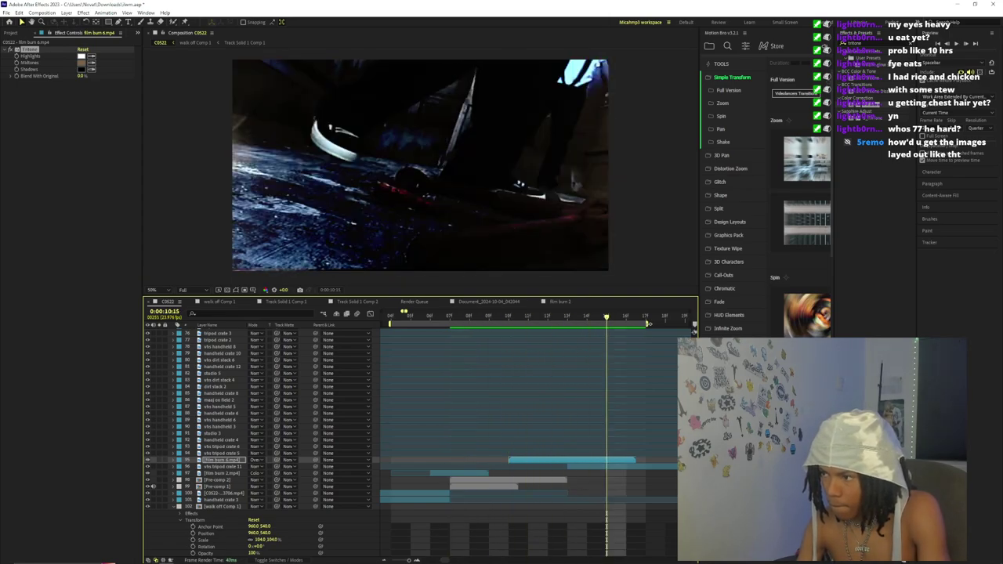
{"action": "left_click_drag", "start_coordinate": [649, 325], "coordinate": [807, 235]}
{"action": "left_click_drag", "start_coordinate": [487, 460], "coordinate": [464, 460]}
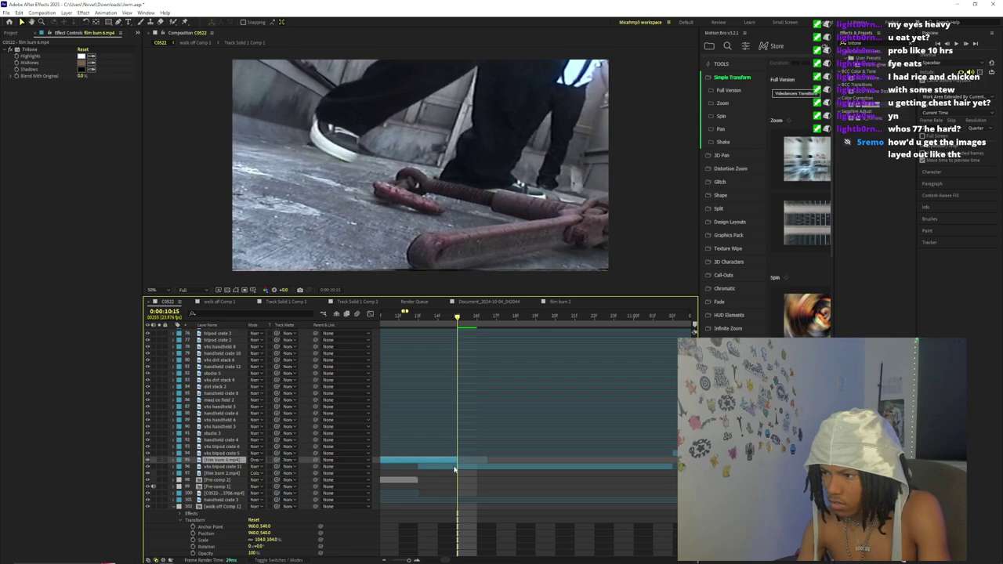
- Set the work area to run from 0:00:10:03 to about 0:00:13:00 and preview the transition within it
{"action": "key", "text": "Page_Up"}
{"action": "key", "text": "Page_Up"}
{"action": "key", "text": "shift+Page_Up"}
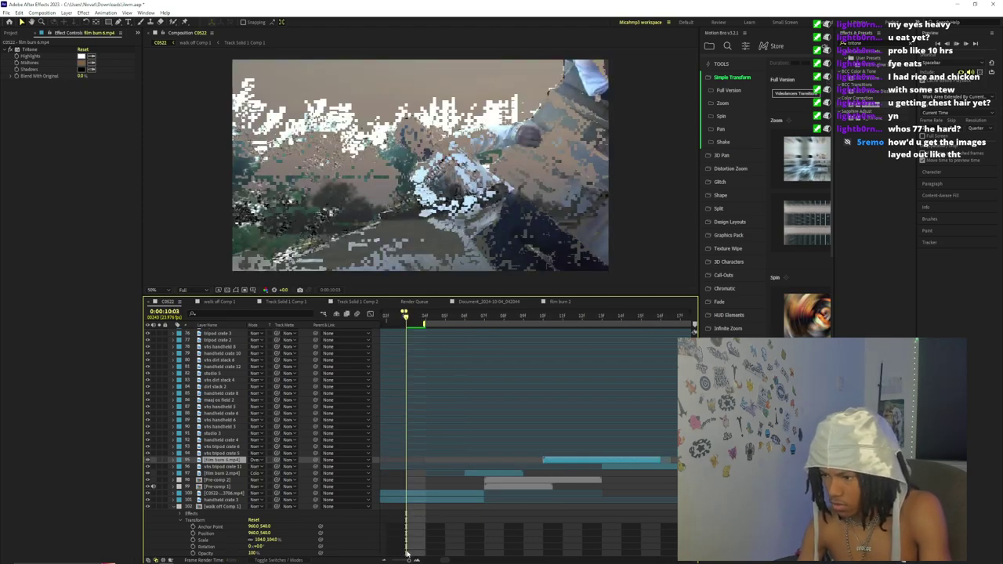
{"action": "left_click_drag", "start_coordinate": [408, 561], "coordinate": [407, 560]}
{"action": "key", "text": "space"}
{"action": "left_click", "coordinate": [569, 324]}
{"action": "left_click_drag", "start_coordinate": [567, 324], "coordinate": [616, 328]}
{"action": "key", "text": "space"}
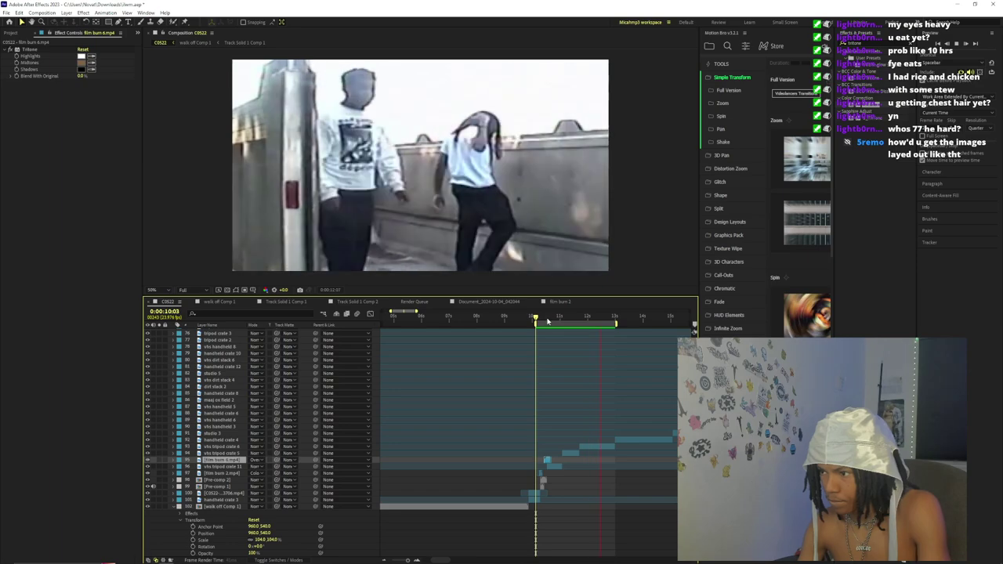
{"action": "left_click", "coordinate": [537, 319]}
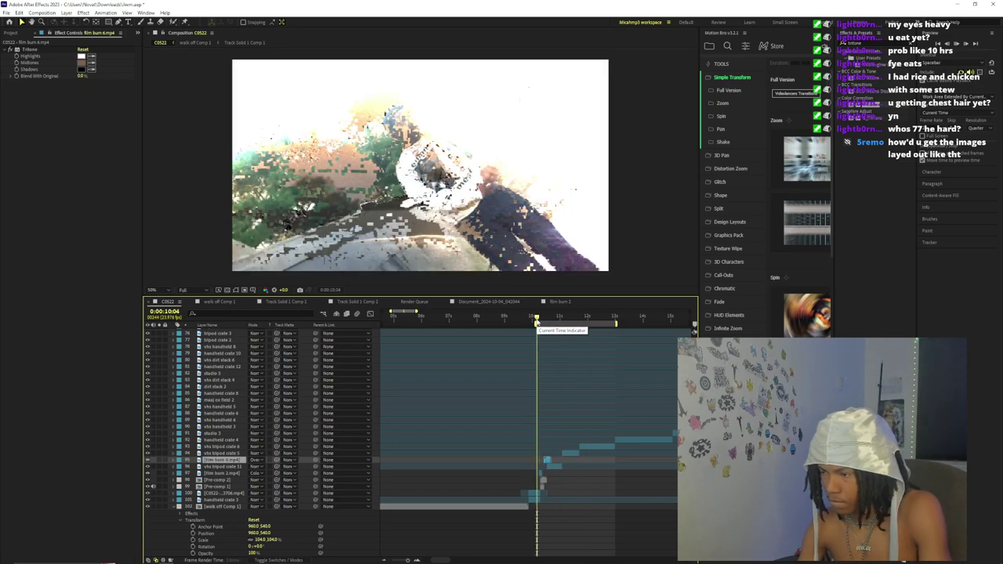
- Play the composition from its beginning through the title shot to check the lead-in to the transition
{"action": "key", "text": "Home"}
{"action": "left_click_drag", "start_coordinate": [407, 561], "coordinate": [404, 560]}
{"action": "key", "text": "space"}
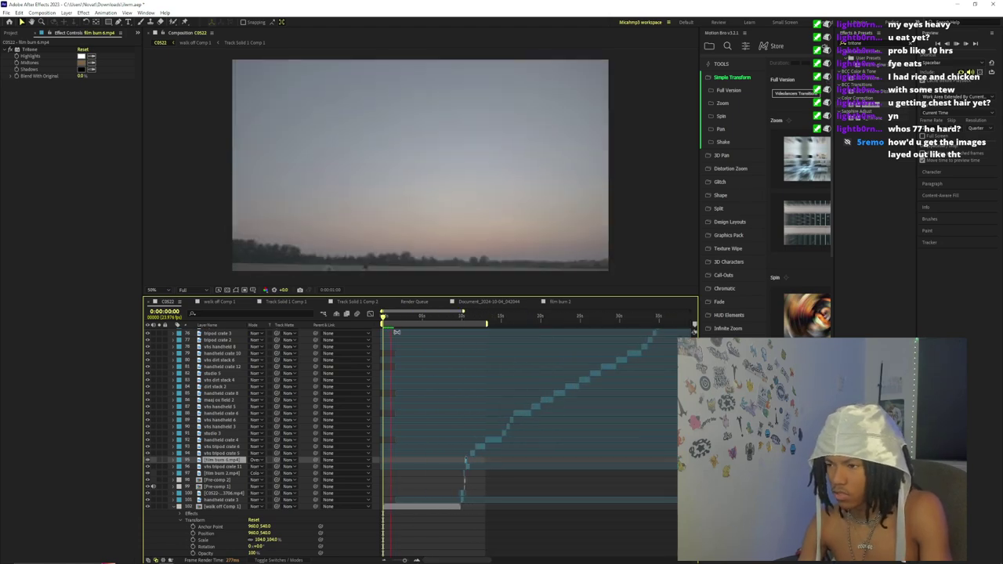
{"action": "key", "text": "space"}
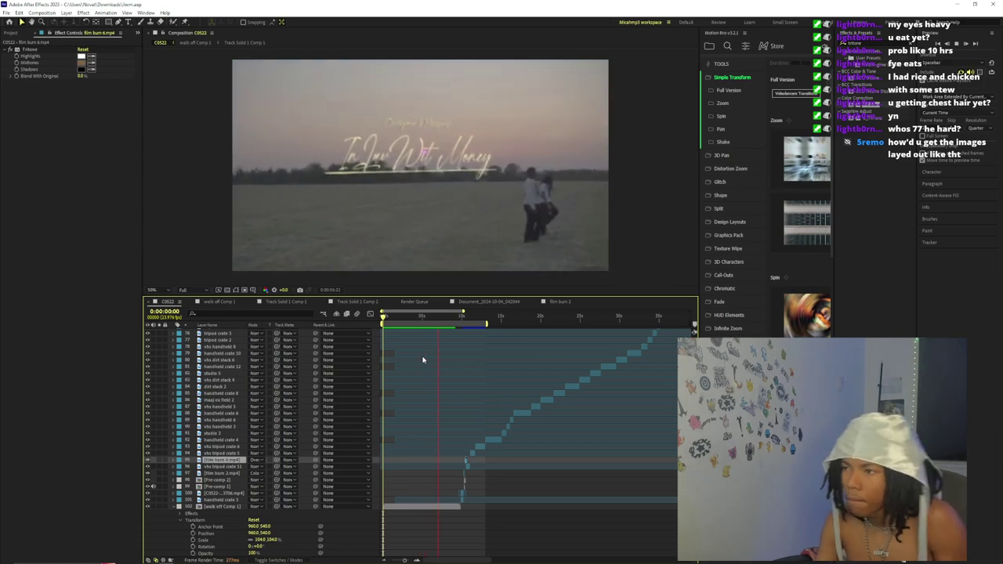
{"action": "key", "text": "space"}
{"action": "key", "text": "space"}
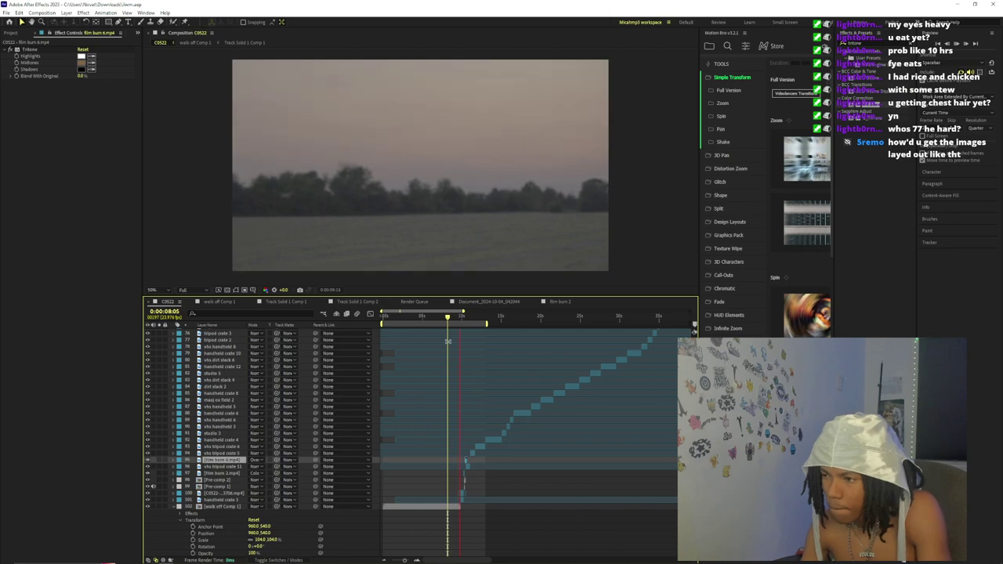
{"action": "left_click", "coordinate": [449, 317]}
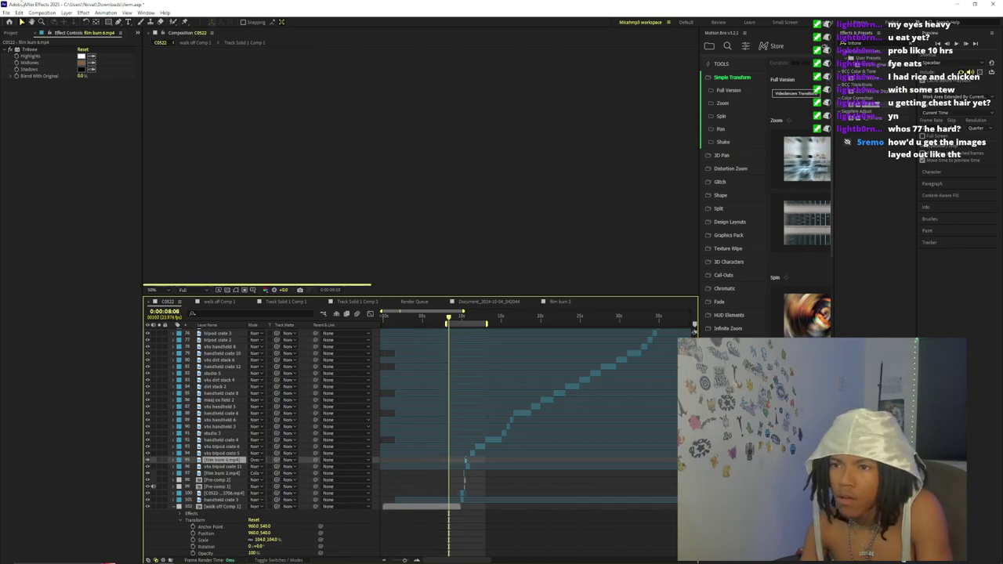
- Purge the disk cache and confirm deleting all of its files
{"action": "left_click", "coordinate": [20, 13]}
{"action": "mouse_move", "coordinate": [39, 188]}
{"action": "left_click", "coordinate": [186, 189]}
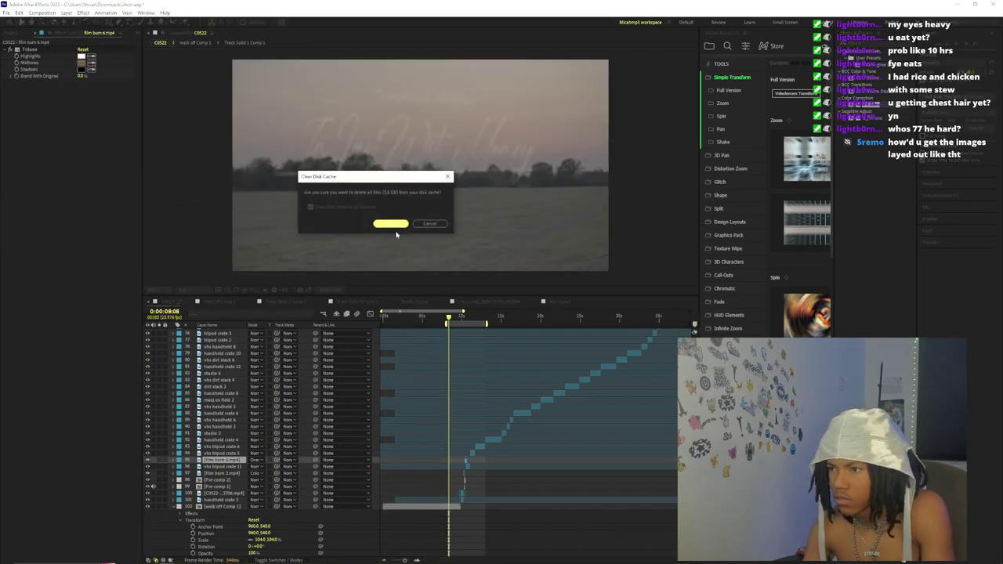
{"action": "left_click", "coordinate": [390, 224]}
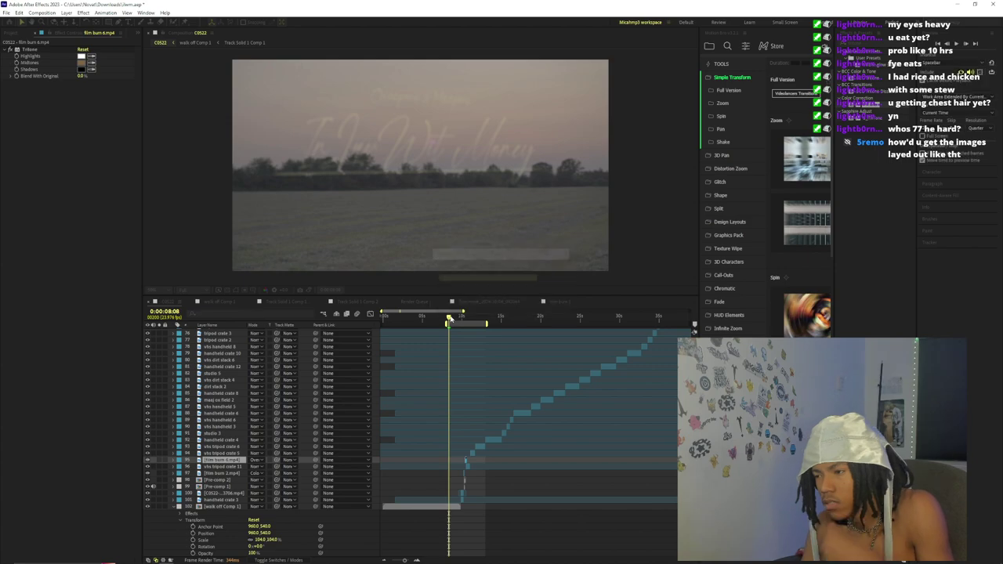
- Test playback from 0:00:05:03 and lower the composition's preview resolution to Quarter
{"action": "left_click", "coordinate": [423, 319]}
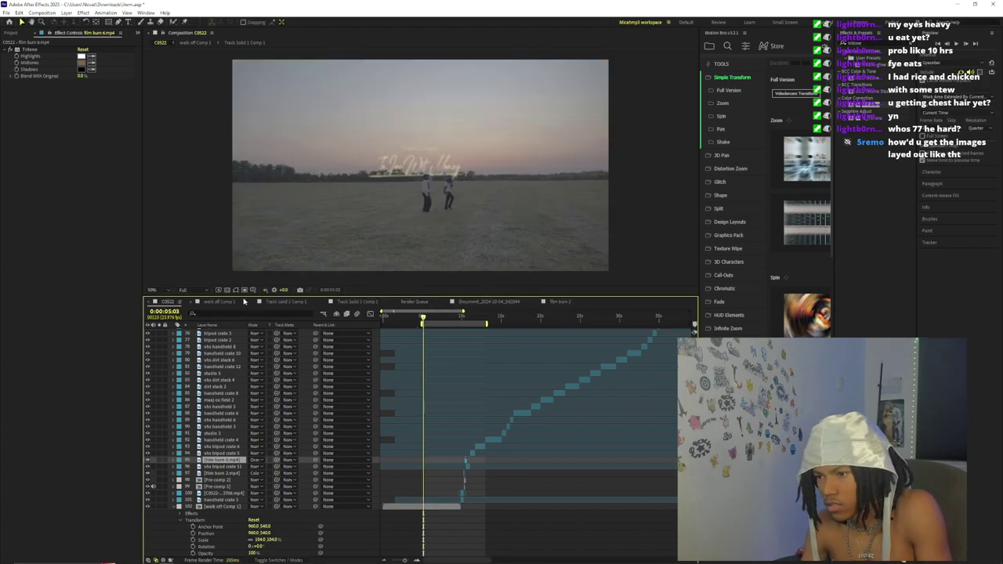
{"action": "key", "text": "space"}
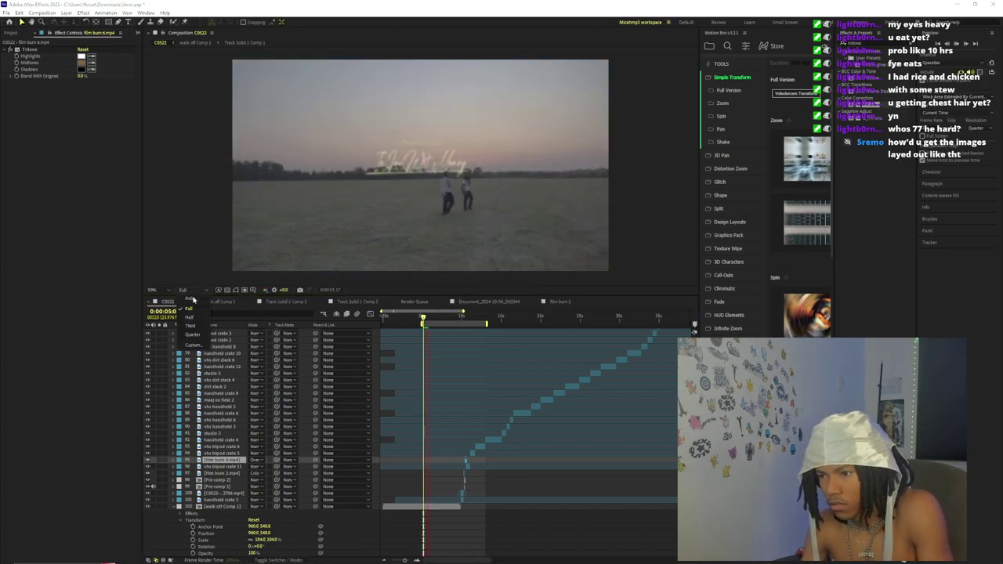
{"action": "left_click", "coordinate": [202, 340]}
- Start the work area at 0:00:00:00, preview the composition from there and save the project
{"action": "left_click_drag", "start_coordinate": [422, 318], "coordinate": [333, 324]}
{"action": "key", "text": "b"}
{"action": "key", "text": "space"}
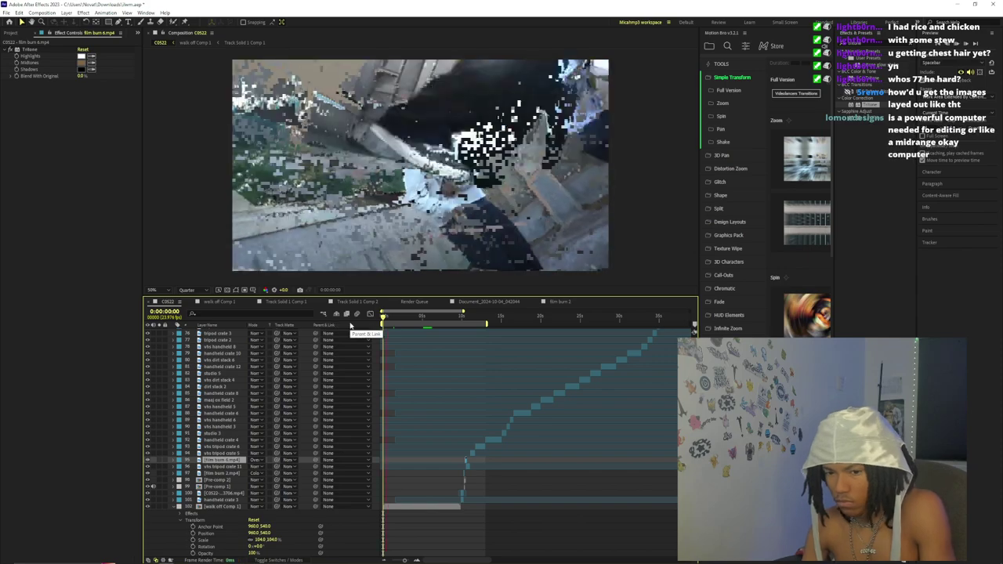
{"action": "key", "text": "ctrl+s"}
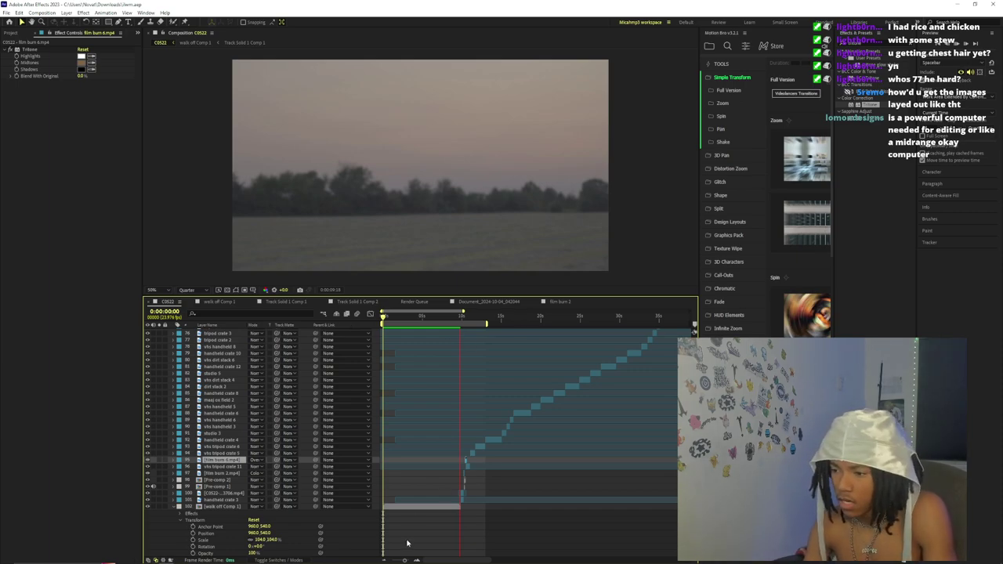
- Test playback of the C0522 composition from the film-burn transition at 0:00:10:05
{"action": "left_click_drag", "start_coordinate": [405, 560], "coordinate": [407, 561]}
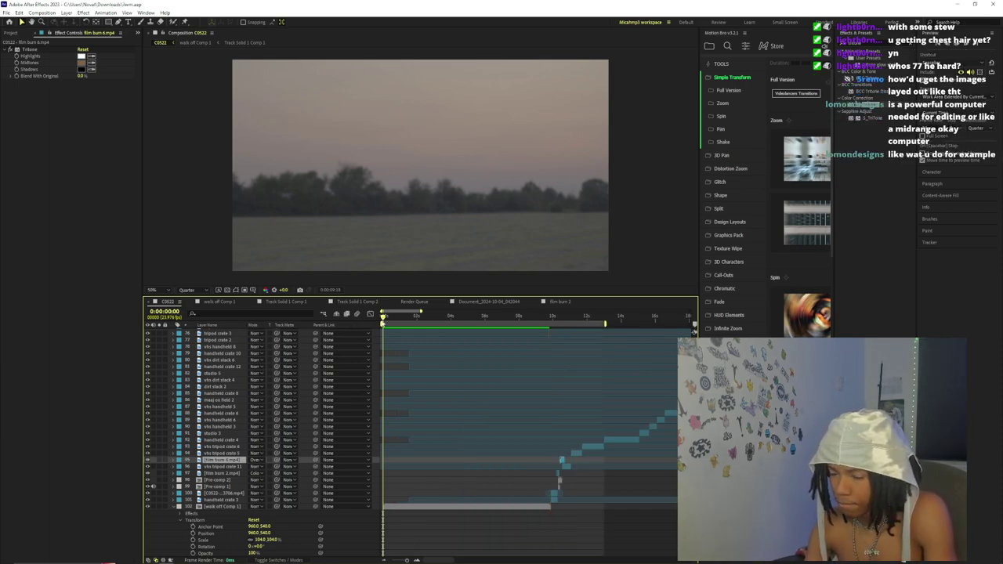
{"action": "left_click", "coordinate": [387, 317]}
{"action": "left_click_drag", "start_coordinate": [394, 321], "coordinate": [479, 323]}
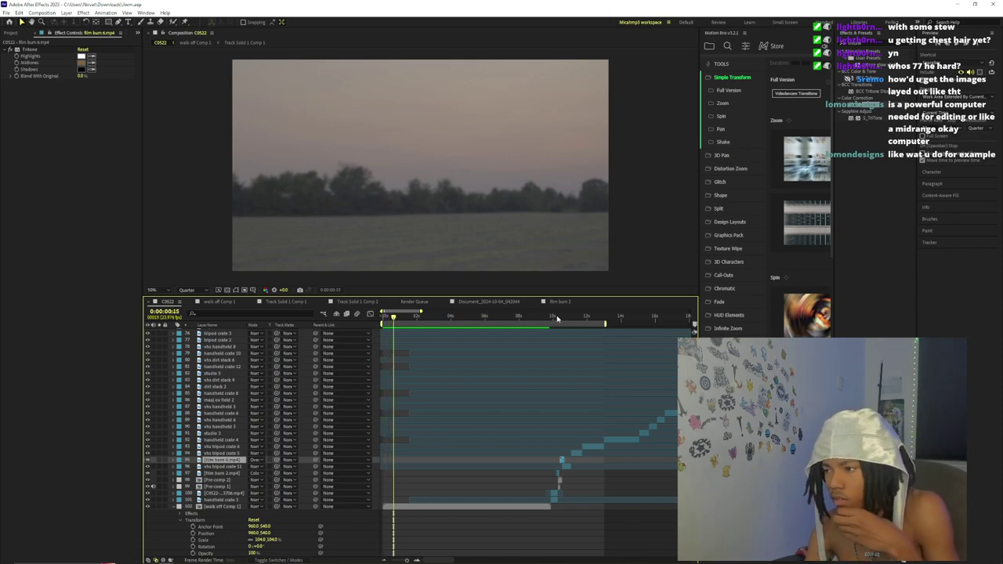
{"action": "left_click", "coordinate": [557, 317]}
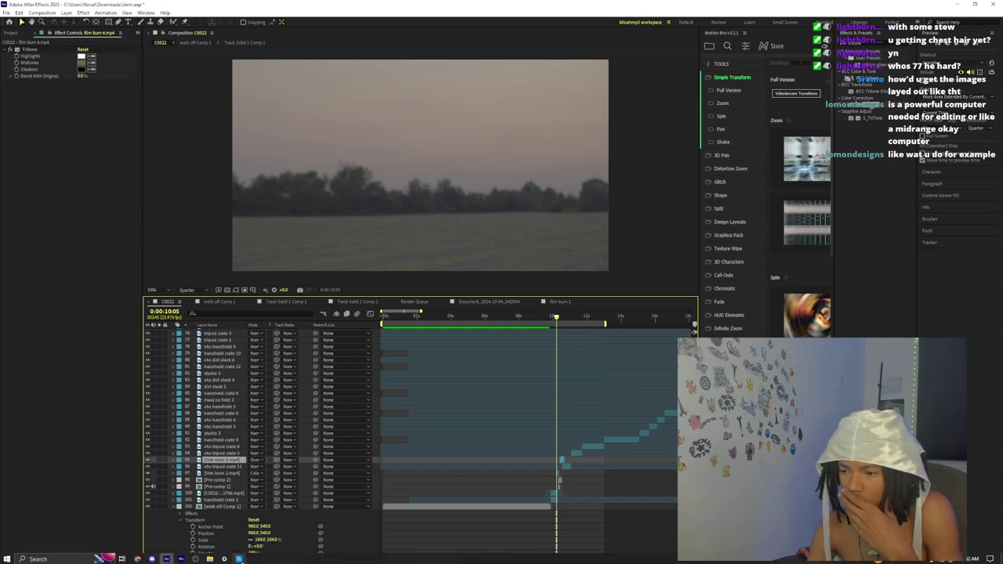
{"action": "key", "text": "space"}
{"action": "key", "text": "space"}
- End the work area at 0:00:03:03, return to 0:00:00:00 and save the project
{"action": "left_click", "coordinate": [467, 318]}
{"action": "left_click", "coordinate": [436, 316]}
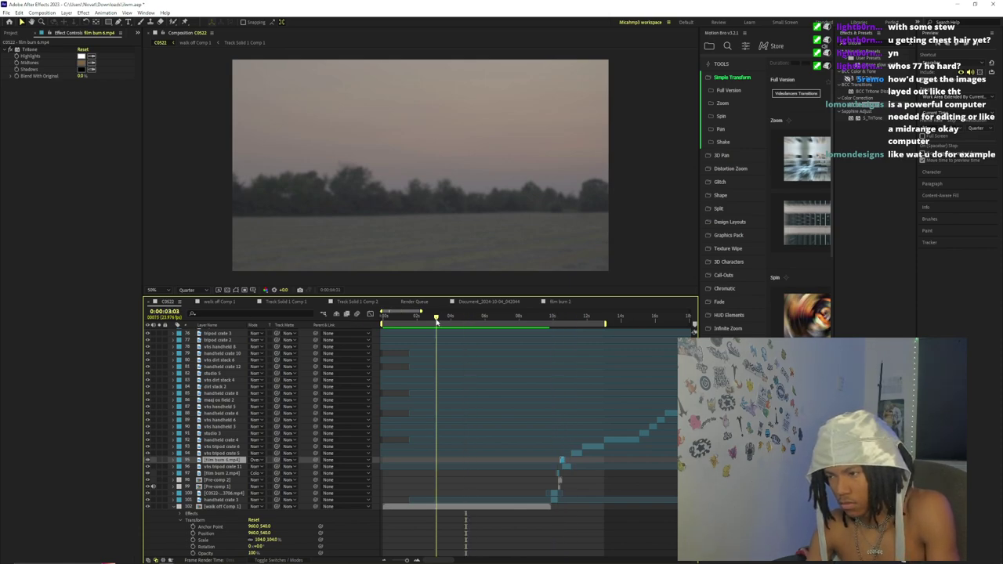
{"action": "key", "text": "n"}
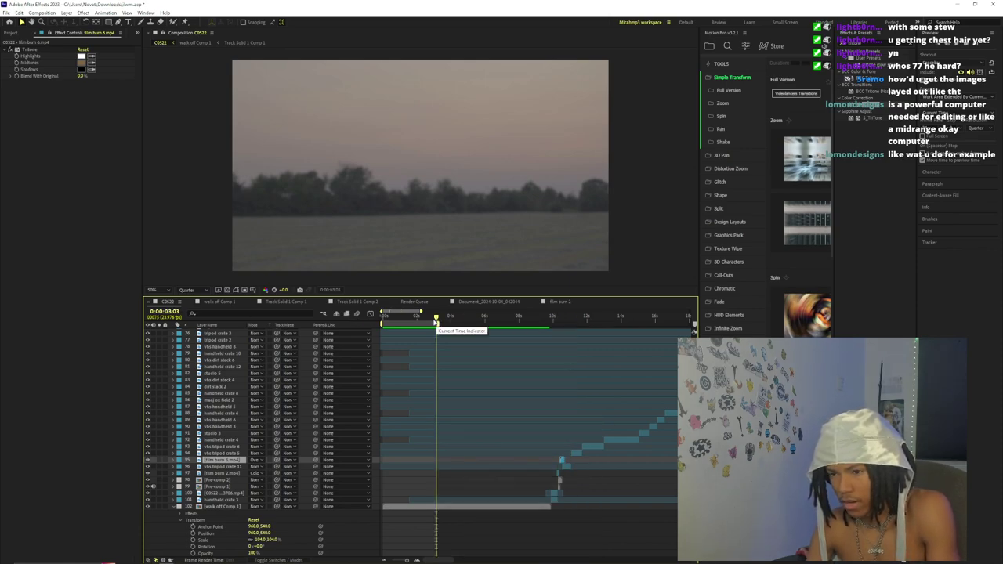
{"action": "left_click_drag", "start_coordinate": [436, 316], "coordinate": [355, 322]}
{"action": "key", "text": "ctrl+s"}
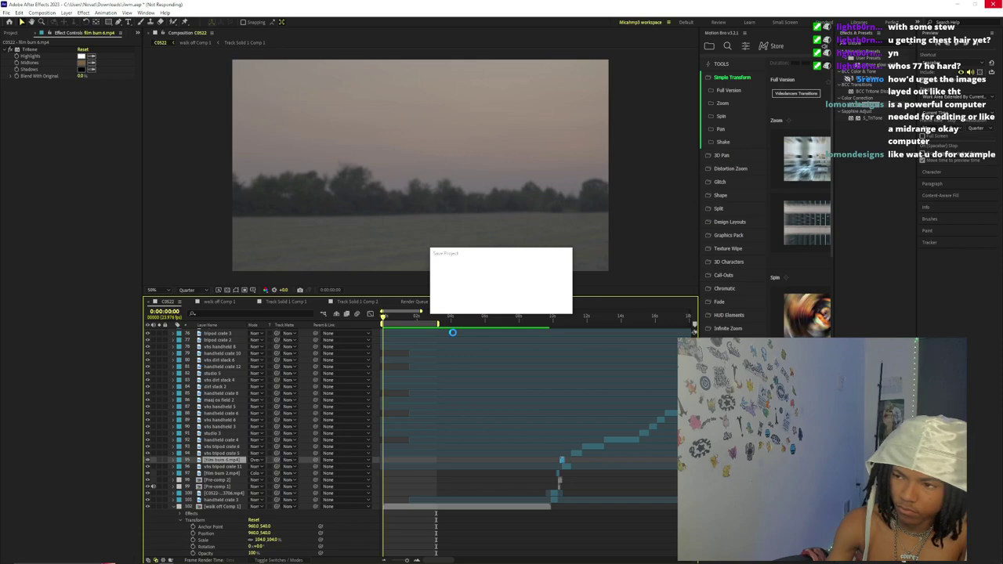
- Switch to SoundCloud in the browser, look through the listening history and open the account options
{"action": "mouse_move", "coordinate": [355, 560]}
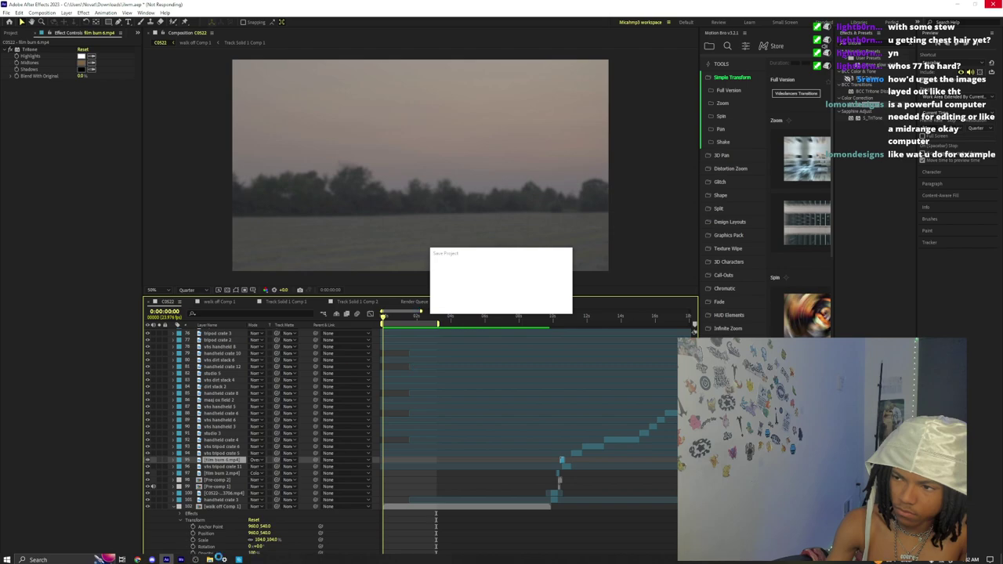
{"action": "left_click", "coordinate": [152, 558]}
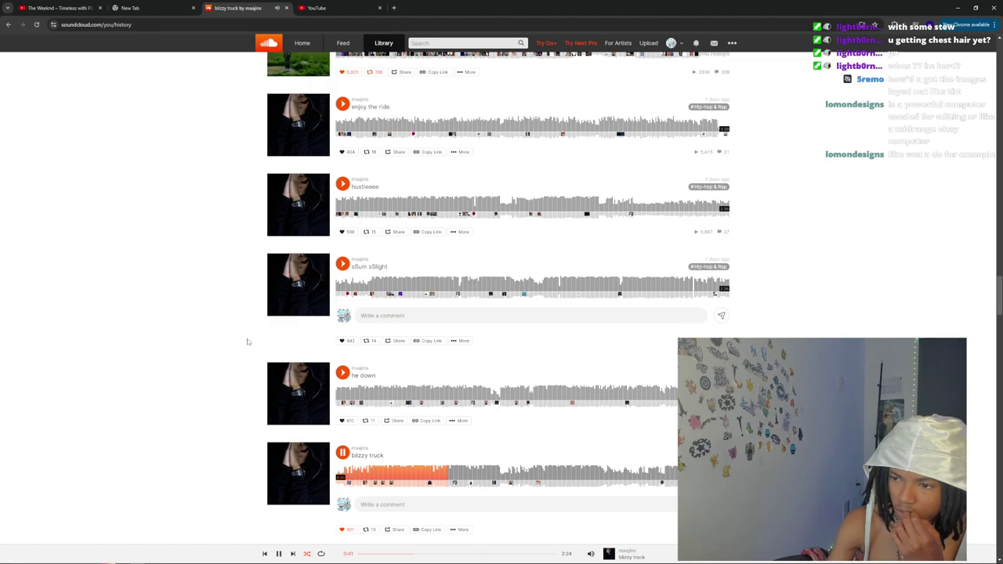
{"action": "scroll", "coordinate": [212, 334], "scroll_direction": "up", "scroll_amount": 15}
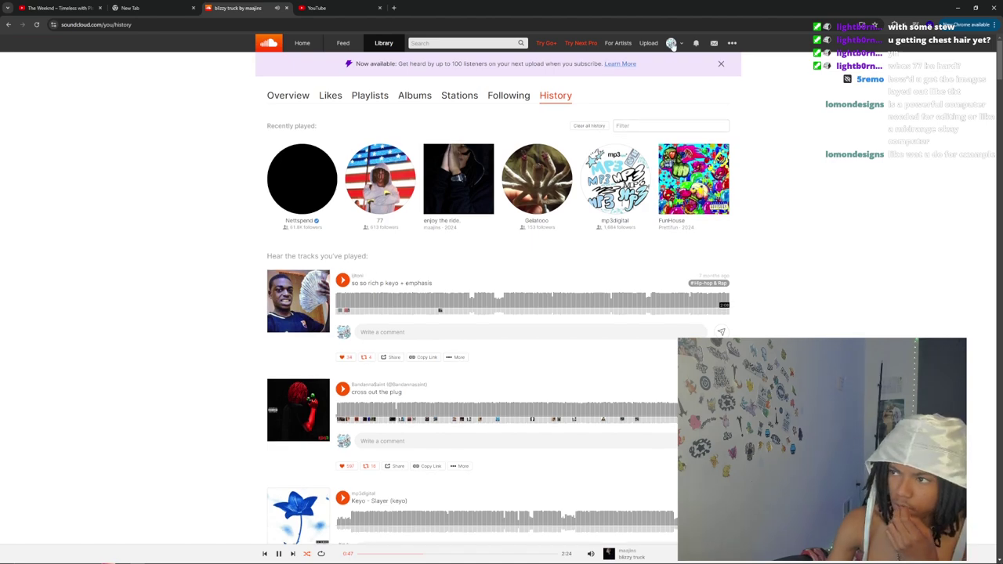
{"action": "scroll", "coordinate": [671, 45], "scroll_direction": "down", "scroll_amount": 2}
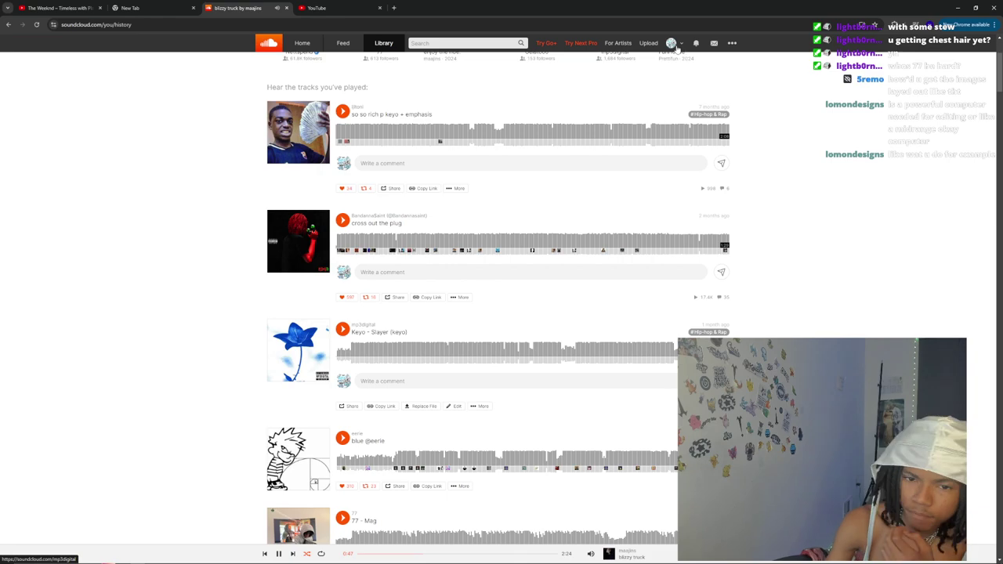
{"action": "scroll", "coordinate": [329, 529], "scroll_direction": "up", "scroll_amount": 2}
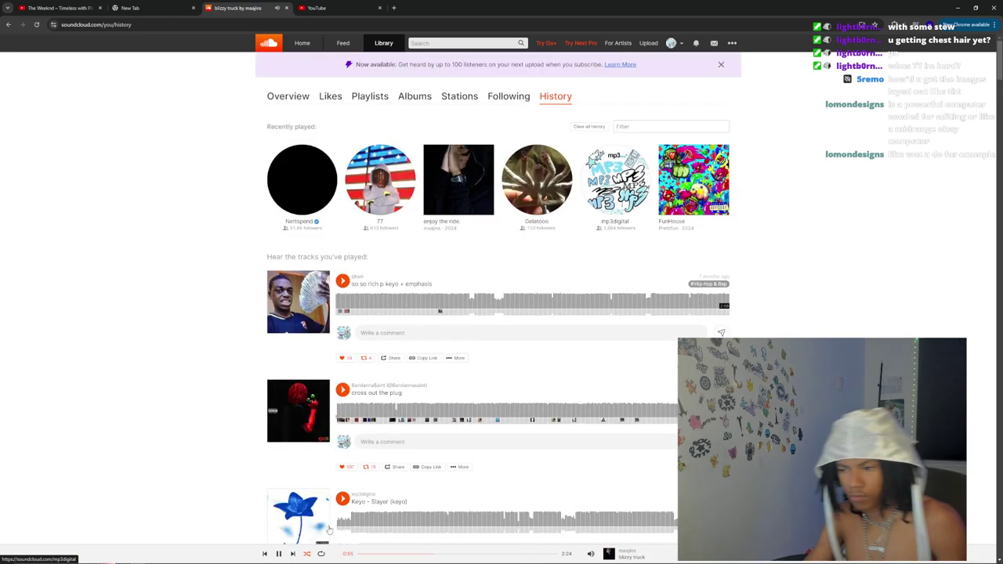
{"action": "left_click", "coordinate": [670, 43]}
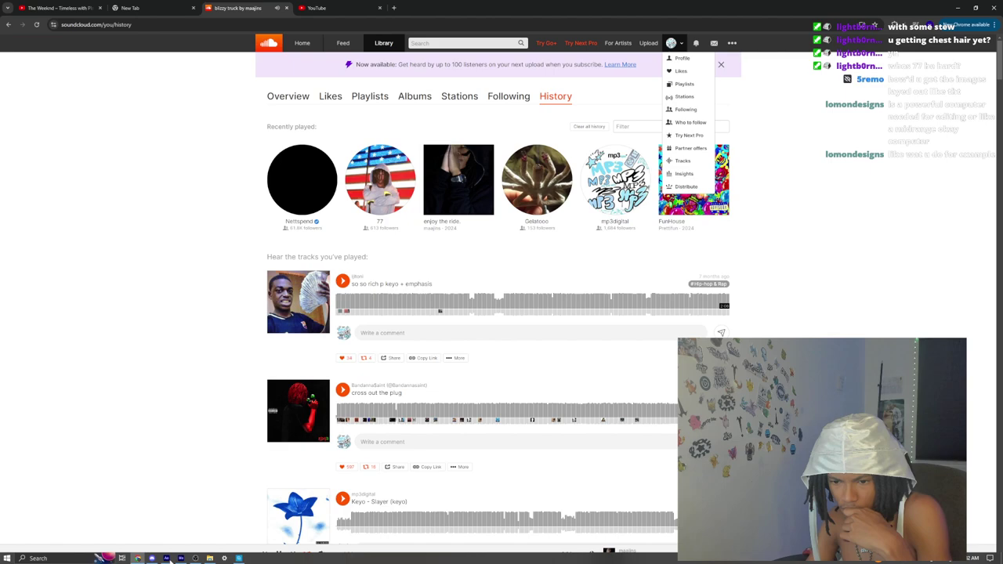
- Return to After Effects and open Task Manager to examine its running process
{"action": "left_click", "coordinate": [167, 557]}
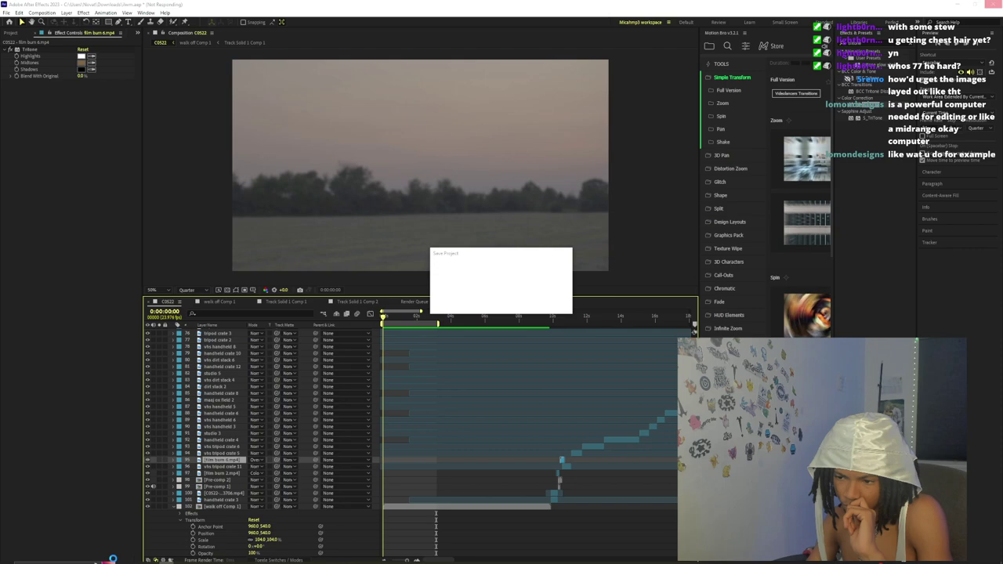
{"action": "key", "text": "ctrl+shift+Escape"}
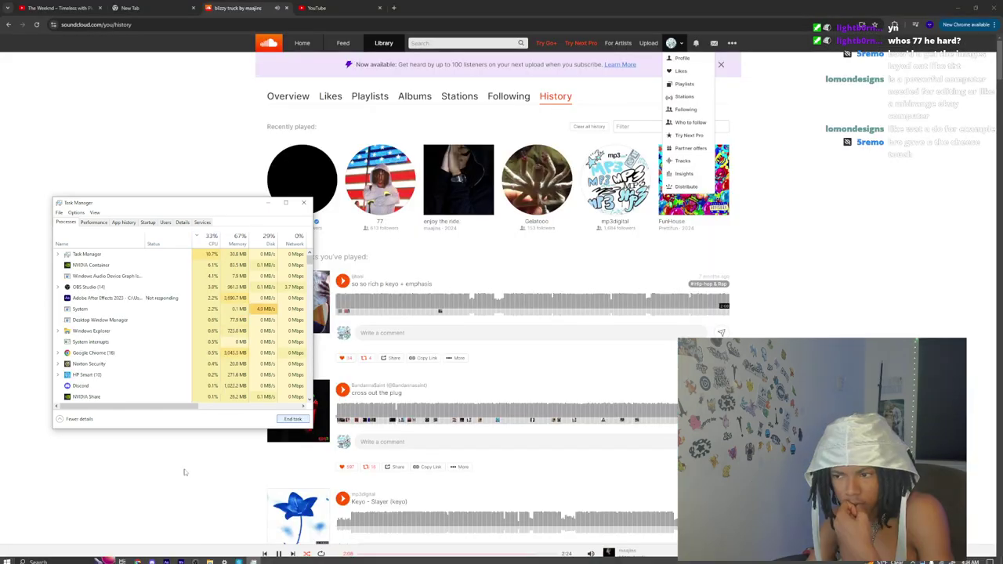
{"action": "left_click", "coordinate": [185, 471]}
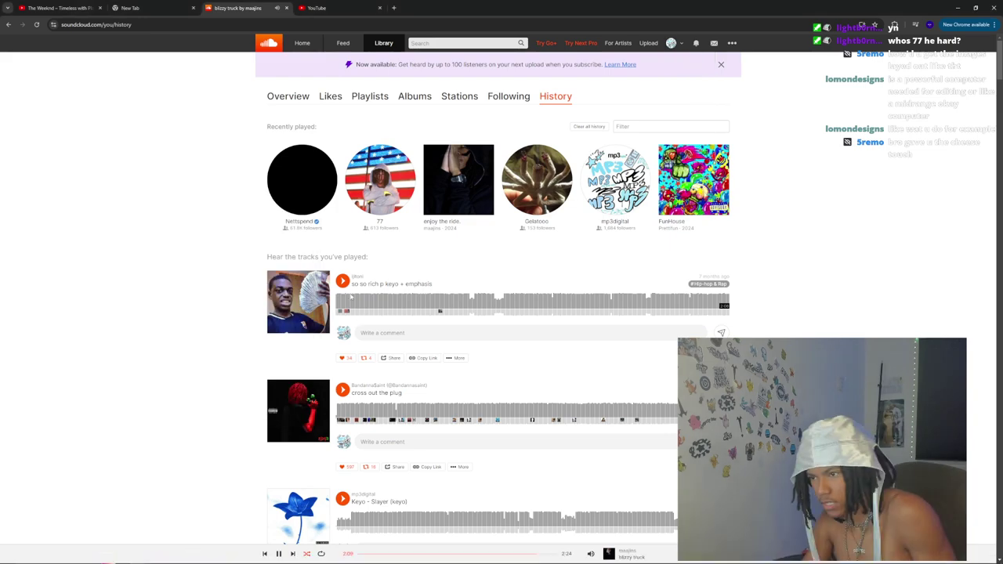
- Pause the playing SoundCloud track and open the account's own profile page
{"action": "key", "text": "space"}
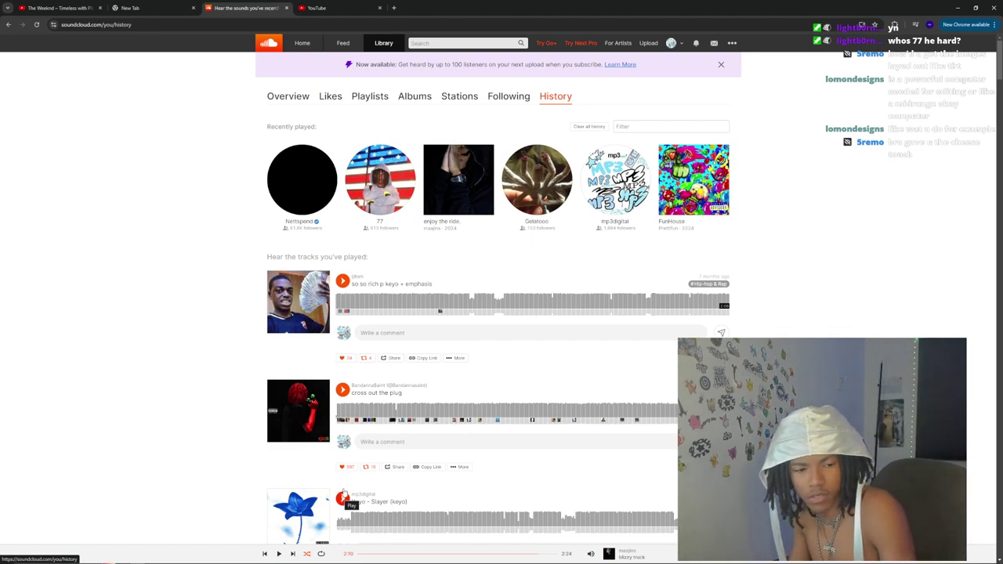
{"action": "key", "text": "alt+Tab"}
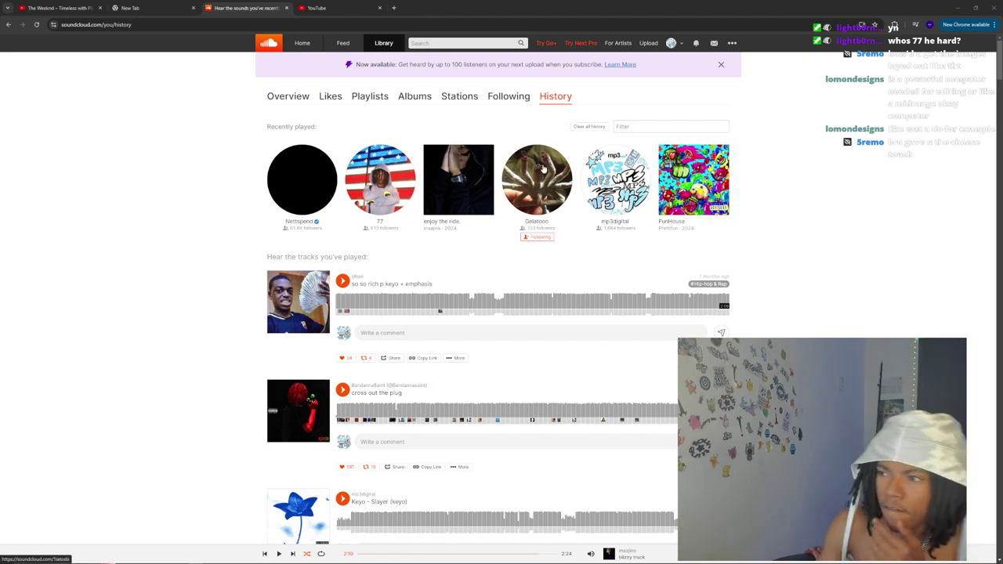
{"action": "left_click", "coordinate": [668, 44]}
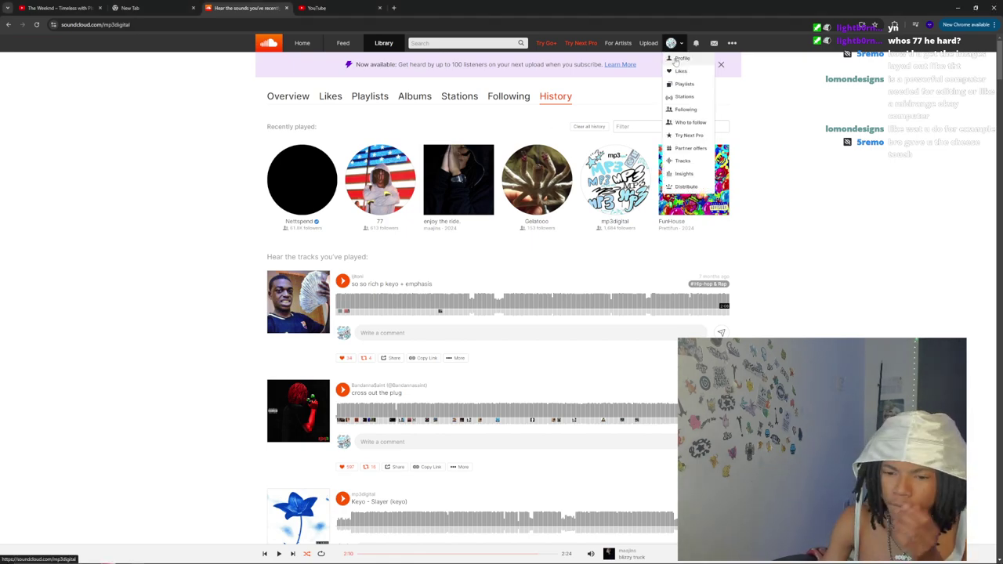
{"action": "left_click", "coordinate": [683, 59]}
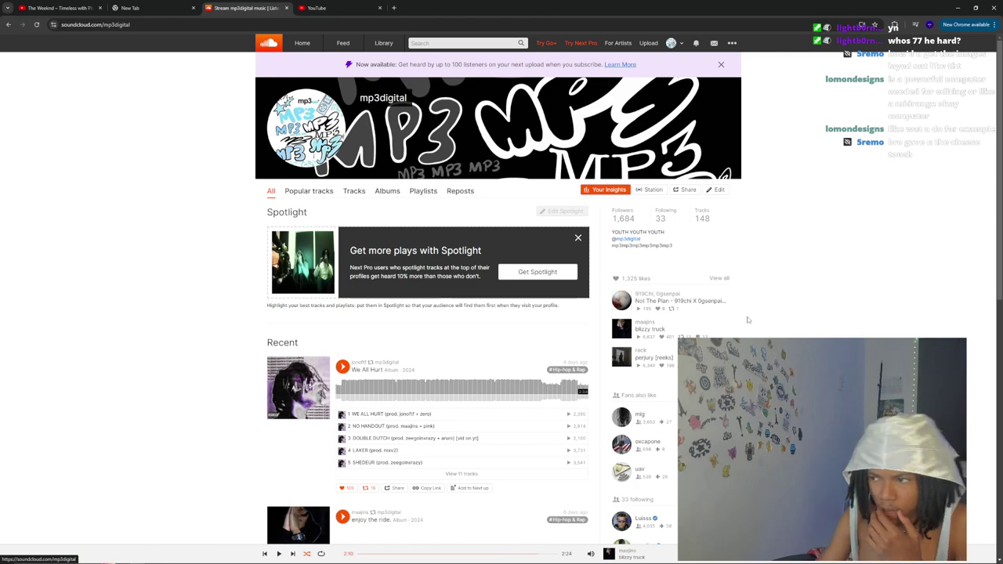
- Open the profile of the second artist suggested under Fans also like in a new tab and switch to it
{"action": "scroll", "coordinate": [715, 326], "scroll_direction": "down", "scroll_amount": 4}
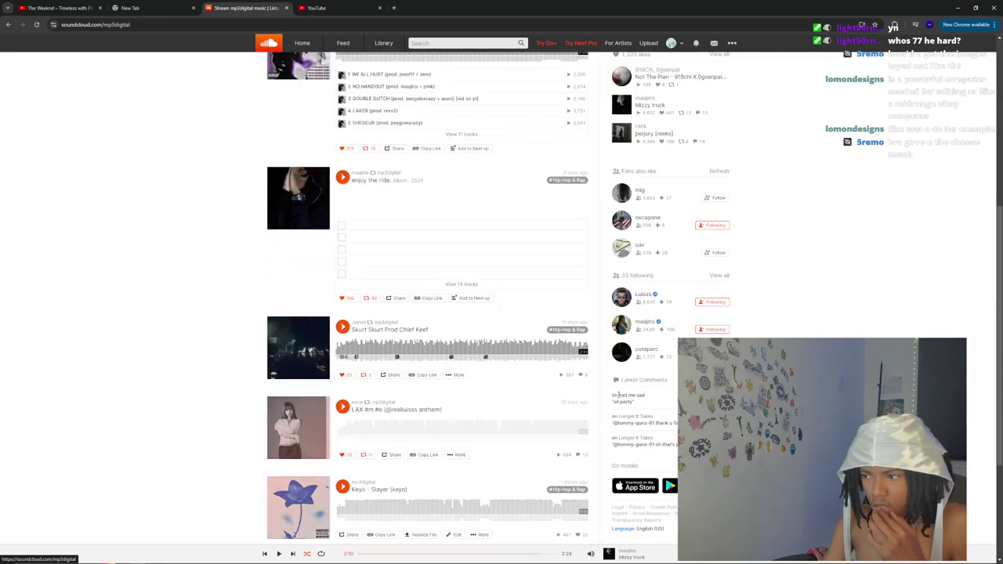
{"action": "scroll", "coordinate": [650, 297], "scroll_direction": "up", "scroll_amount": 3}
{"action": "scroll", "coordinate": [640, 278], "scroll_direction": "down", "scroll_amount": 1}
{"action": "right_click", "coordinate": [640, 278]}
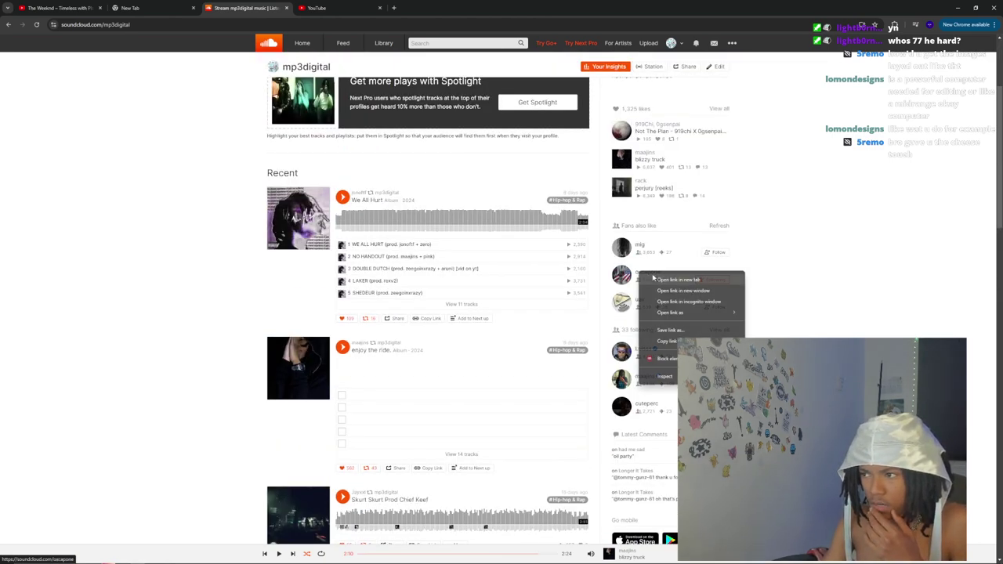
{"action": "left_click", "coordinate": [665, 287]}
{"action": "left_click", "coordinate": [333, 9]}
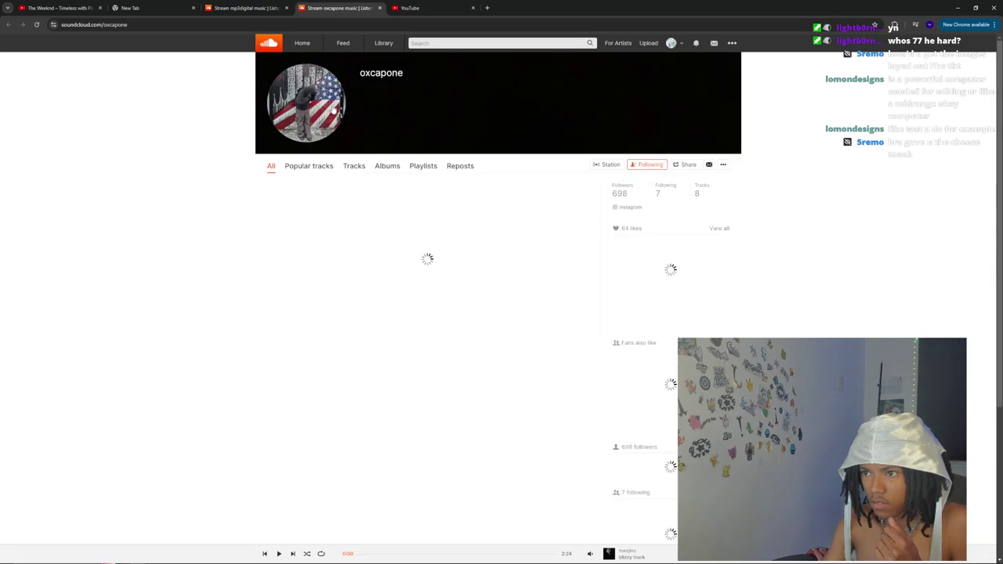
- View the artist's profile picture at full size and close the enlarged image
{"action": "left_click", "coordinate": [308, 103]}
{"action": "left_click", "coordinate": [213, 201]}
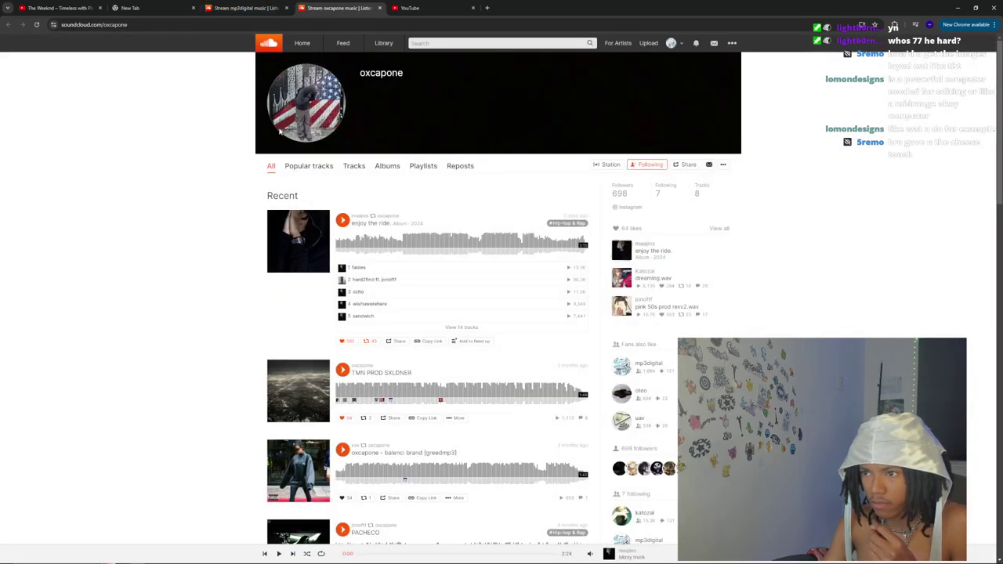
{"action": "left_click", "coordinate": [286, 121]}
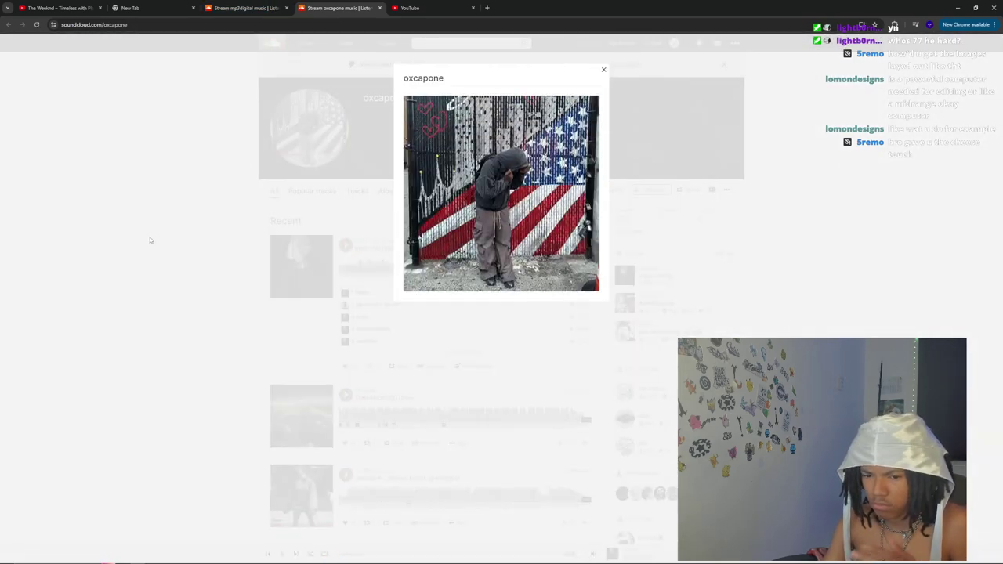
{"action": "left_click", "coordinate": [161, 228]}
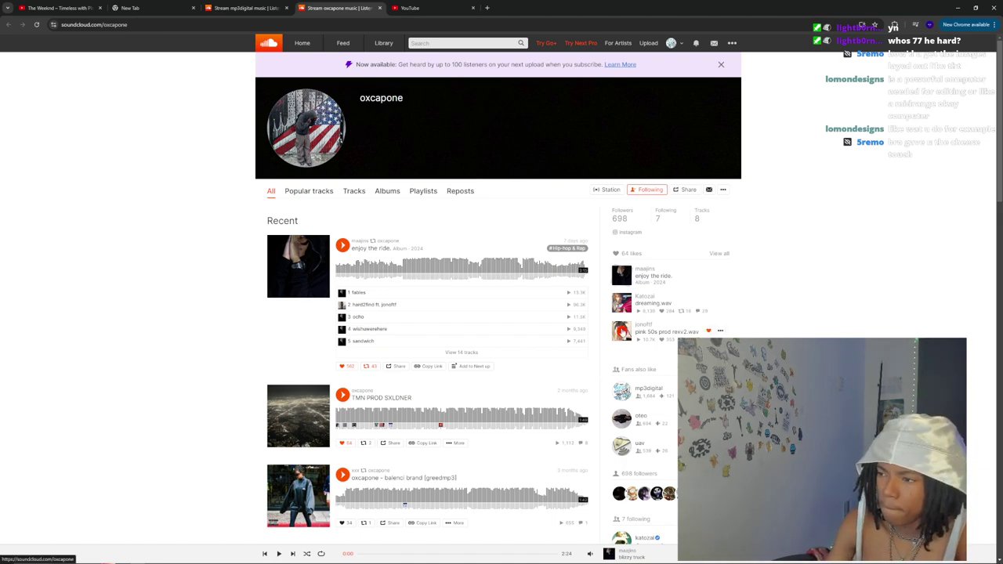
- Play "pink 50s prod rexv2.wav" from the artist's likes, then lower the player volume on the mp3digital profile page
{"action": "left_click", "coordinate": [621, 331]}
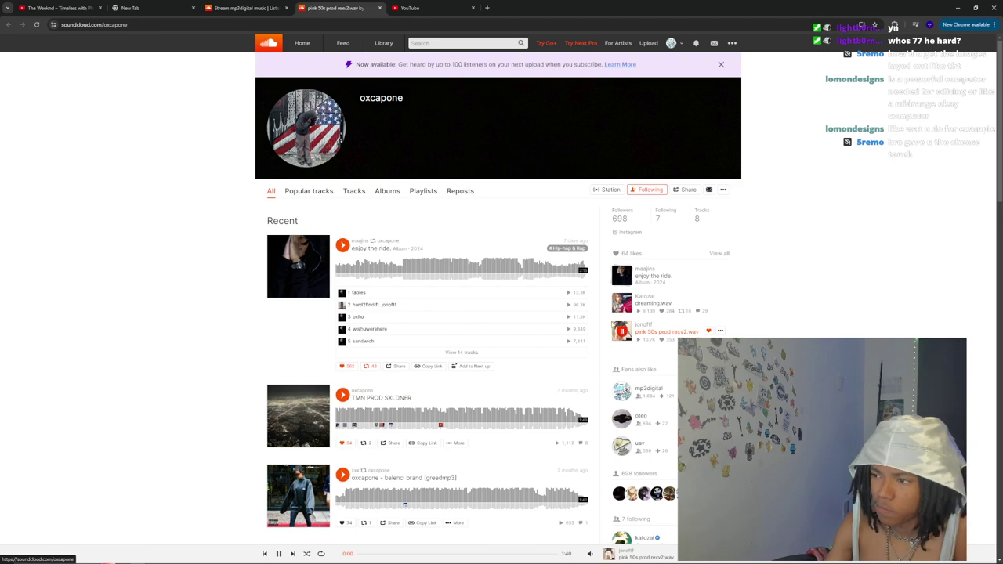
{"action": "left_click", "coordinate": [219, 6]}
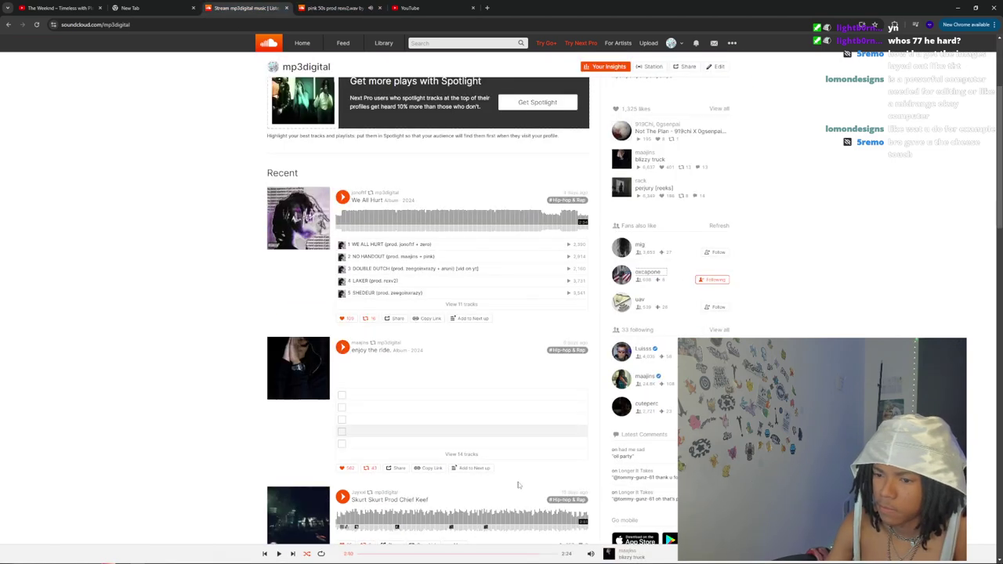
{"action": "mouse_move", "coordinate": [593, 554]}
{"action": "left_click_drag", "start_coordinate": [592, 527], "coordinate": [593, 540]}
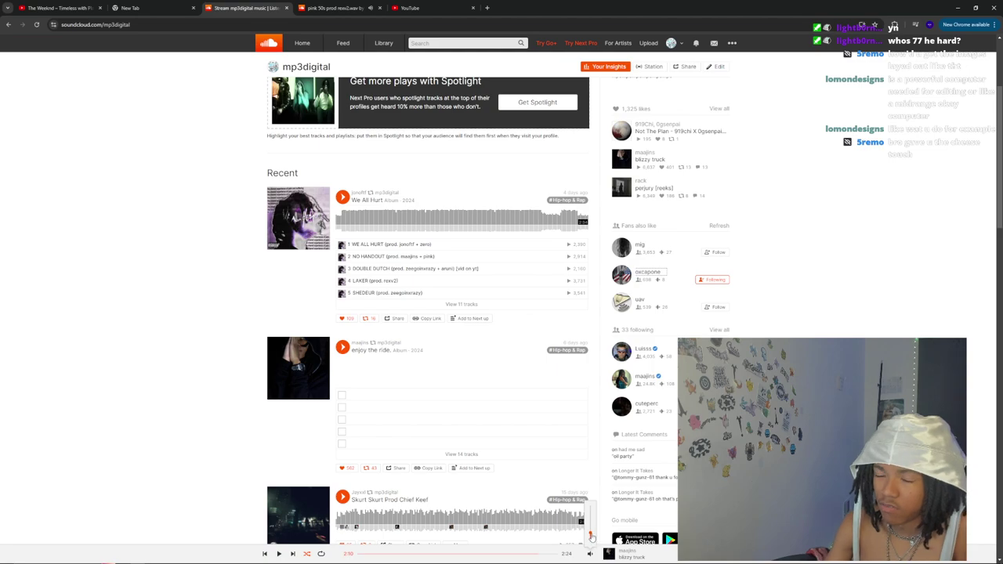
{"action": "scroll", "coordinate": [210, 291], "scroll_direction": "up", "scroll_amount": 2}
{"action": "scroll", "coordinate": [211, 291], "scroll_direction": "up", "scroll_amount": 1}
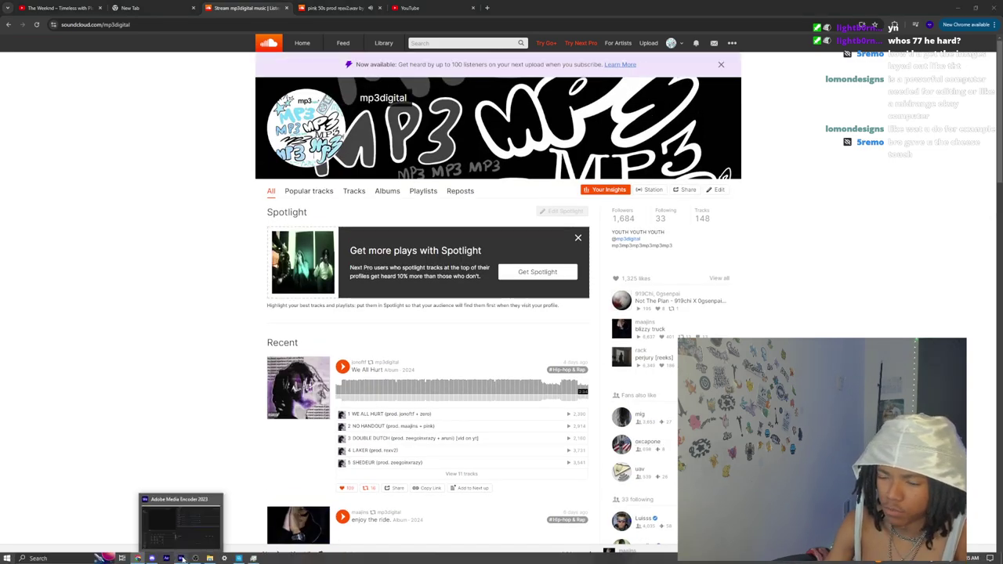
- Close Adobe Media Encoder and open the recent project ilwm in After Effects
{"action": "left_click", "coordinate": [182, 558]}
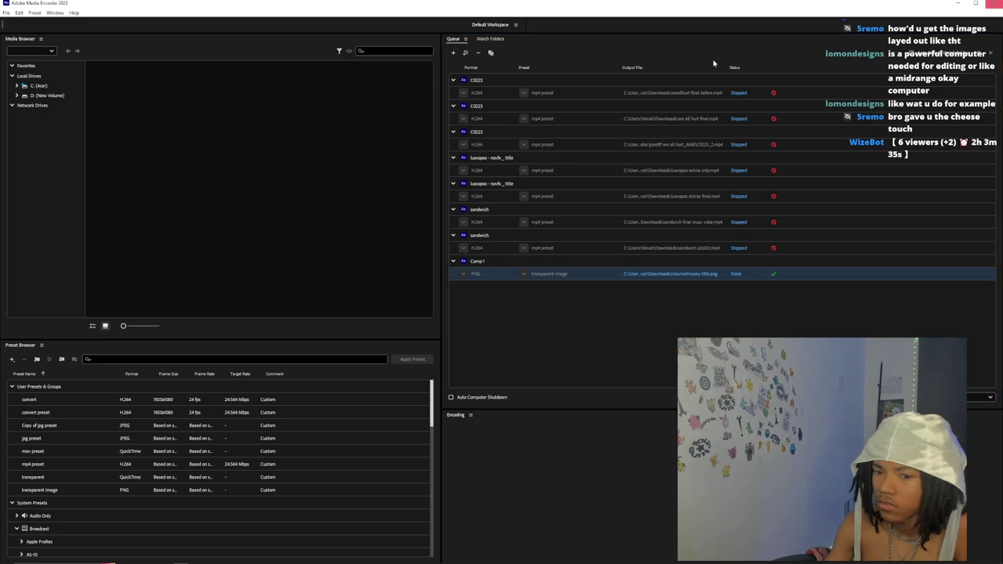
{"action": "left_click", "coordinate": [995, 3]}
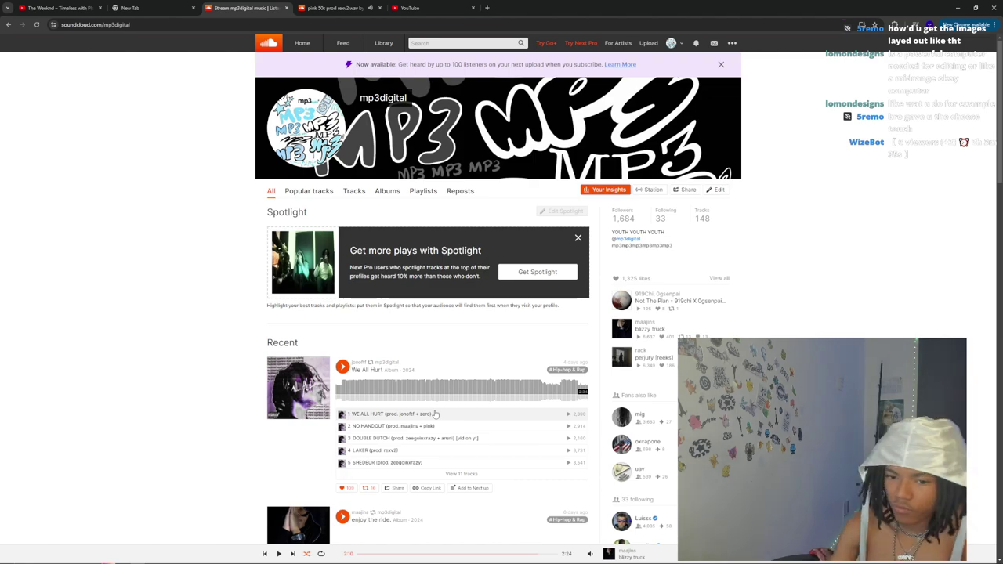
{"action": "left_click", "coordinate": [166, 558]}
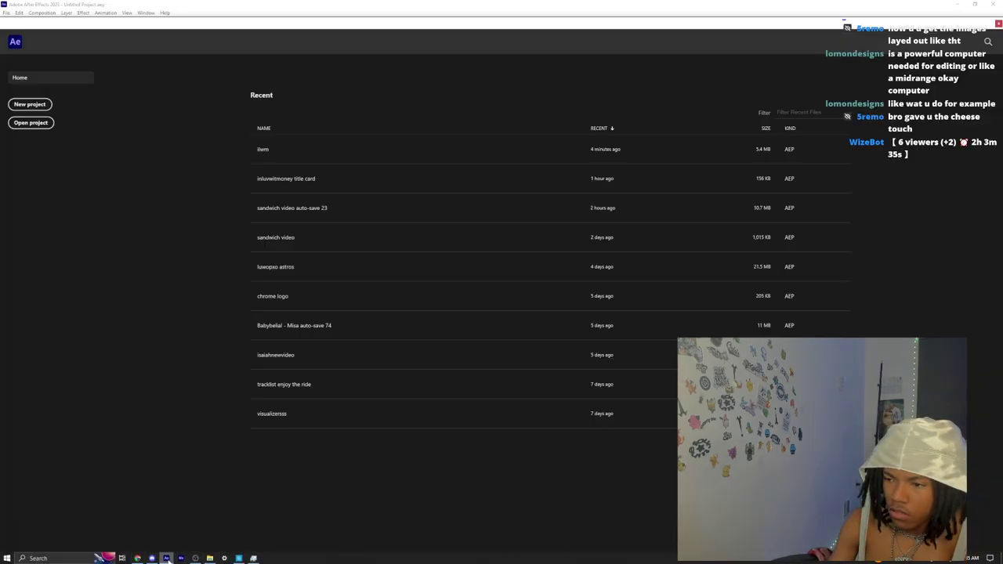
{"action": "left_click", "coordinate": [281, 149]}
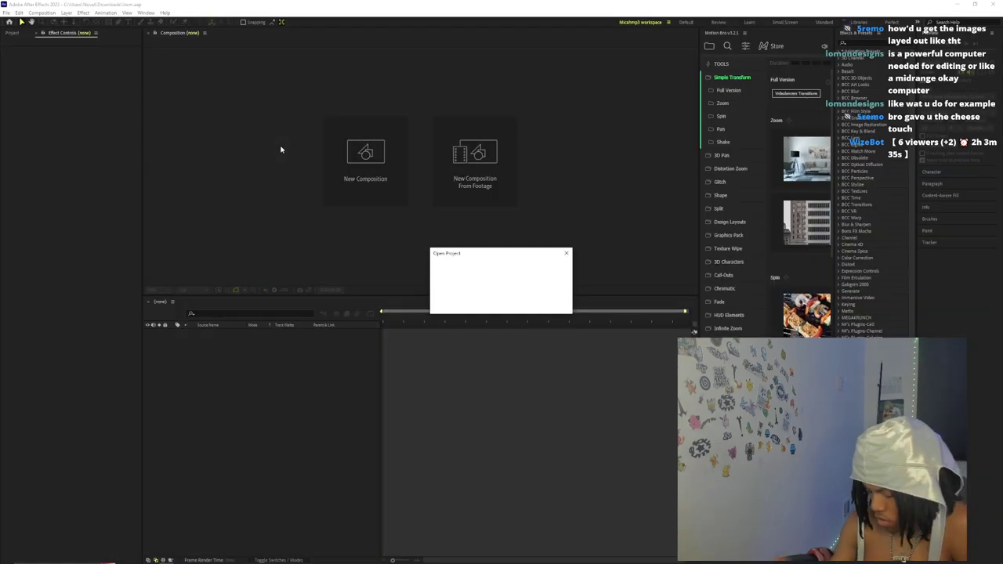
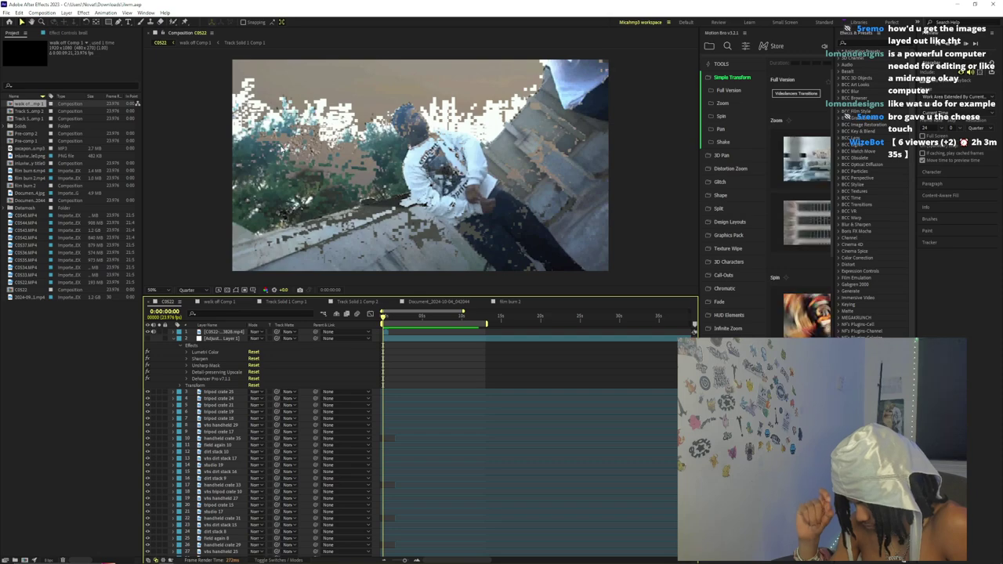
- Delete the video clip in layer 1 of the C0522 composition
{"action": "scroll", "coordinate": [417, 354], "scroll_direction": "down", "scroll_amount": 15}
{"action": "scroll", "coordinate": [415, 392], "scroll_direction": "up", "scroll_amount": 15}
{"action": "left_click", "coordinate": [387, 333]}
{"action": "key", "text": "Delete"}
- Move the playhead to the transition at about 10 seconds and set the composition preview resolution to Full
{"action": "scroll", "coordinate": [387, 335], "scroll_direction": "down", "scroll_amount": 15}
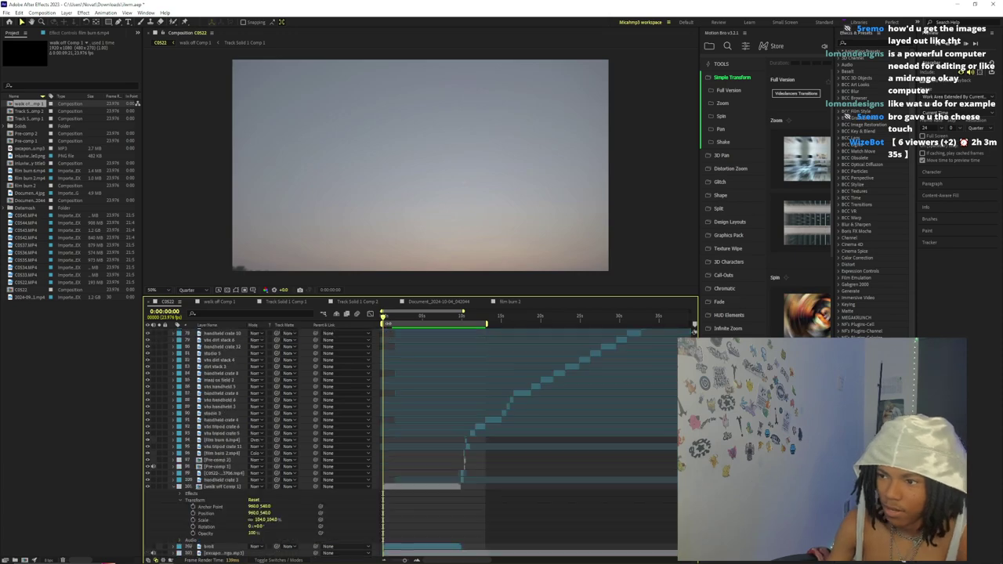
{"action": "left_click_drag", "start_coordinate": [389, 318], "coordinate": [468, 333]}
{"action": "left_click", "coordinate": [463, 317]}
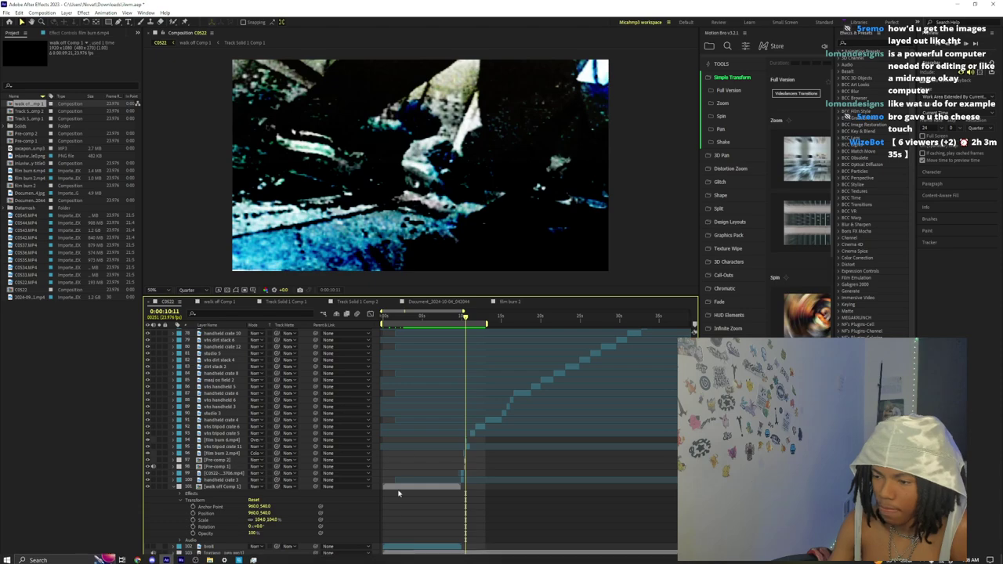
{"action": "left_click_drag", "start_coordinate": [405, 560], "coordinate": [410, 561]}
{"action": "left_click", "coordinate": [500, 319]}
{"action": "left_click", "coordinate": [507, 320]}
{"action": "left_click", "coordinate": [188, 290]}
{"action": "left_click", "coordinate": [194, 312]}
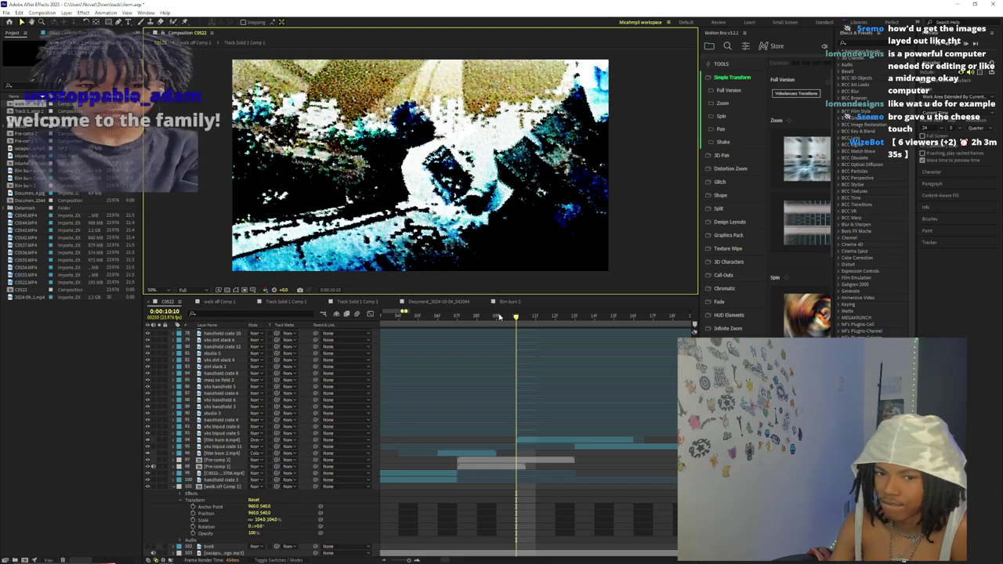
- Preview the C0522 composition from the beginning and set the scale of walk off Comp 1 to 106%
{"action": "left_click_drag", "start_coordinate": [405, 561], "coordinate": [399, 560]}
{"action": "left_click", "coordinate": [383, 318]}
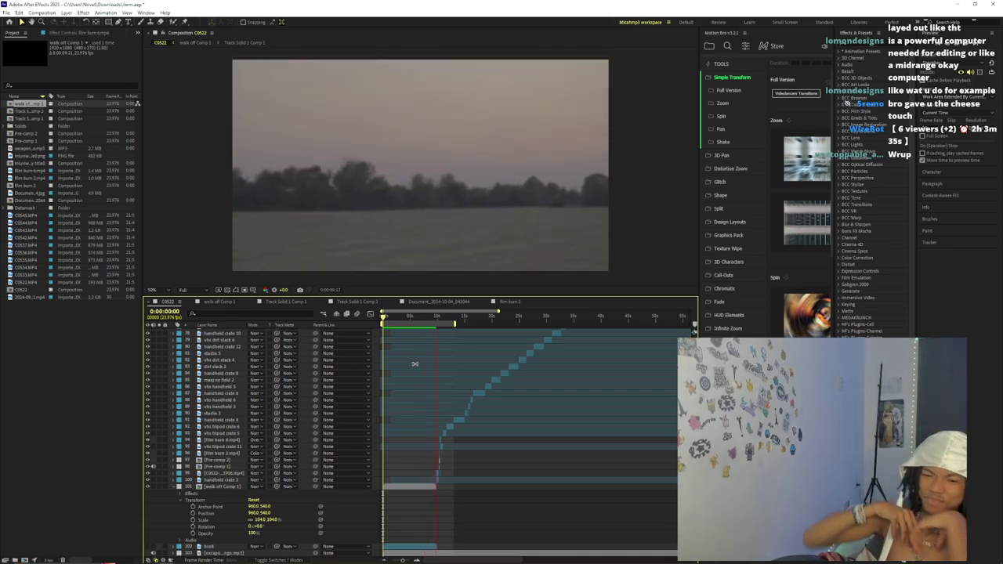
{"action": "key", "text": "space"}
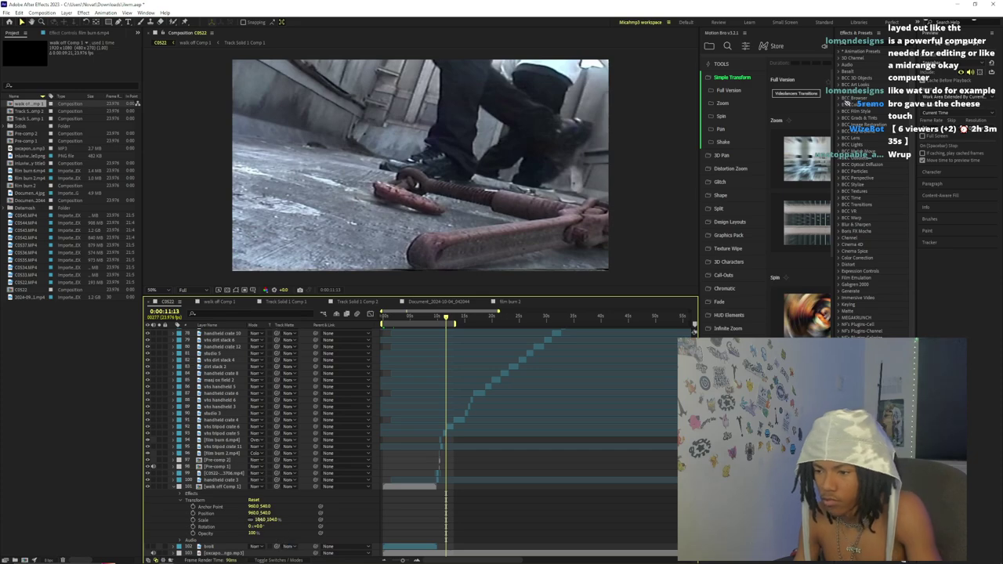
{"action": "key", "text": "Return"}
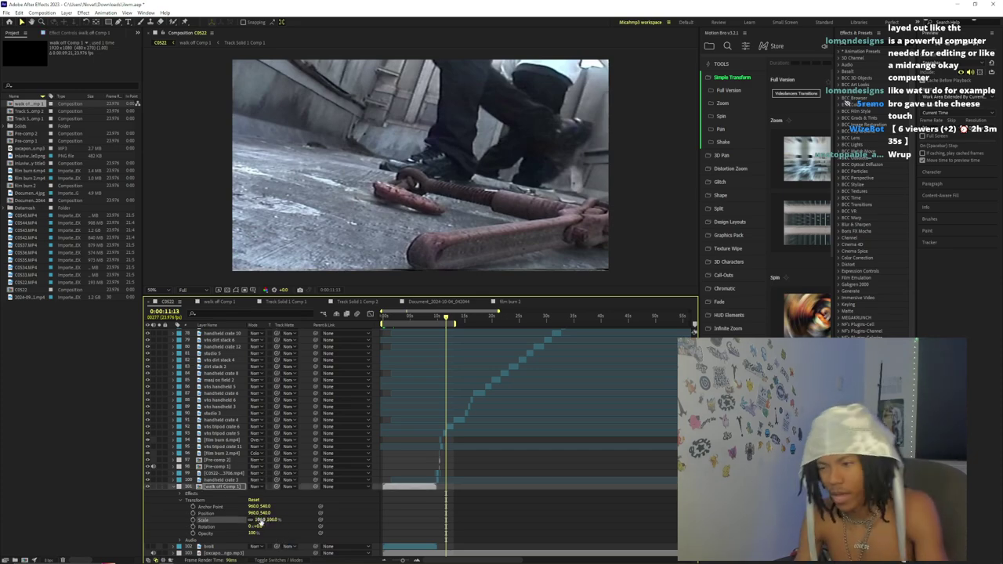
- Start the work area at about 8 seconds and preview the edit through the transition that follows
{"action": "left_click", "coordinate": [431, 321]}
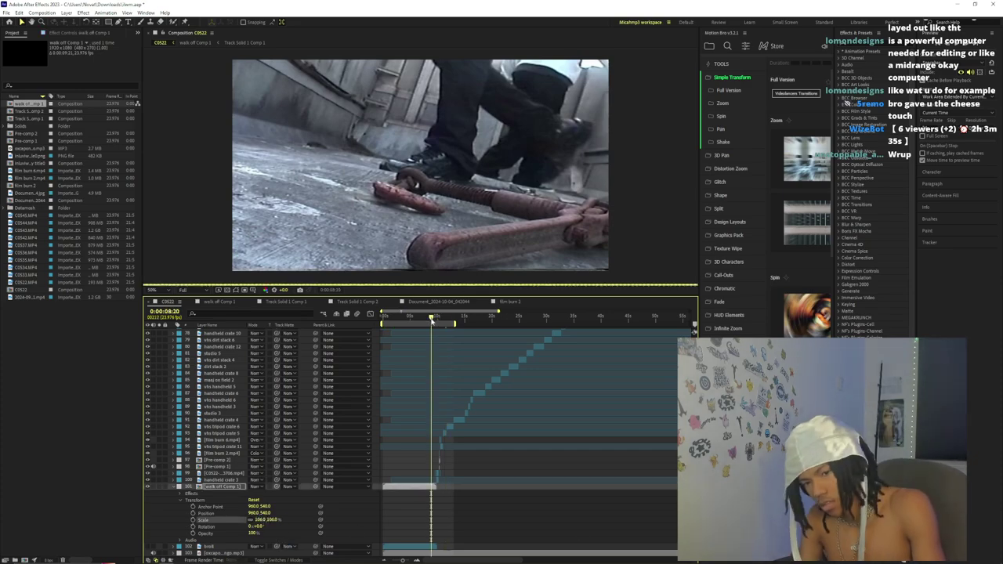
{"action": "left_click", "coordinate": [437, 323]}
{"action": "left_click_drag", "start_coordinate": [438, 322], "coordinate": [427, 319]}
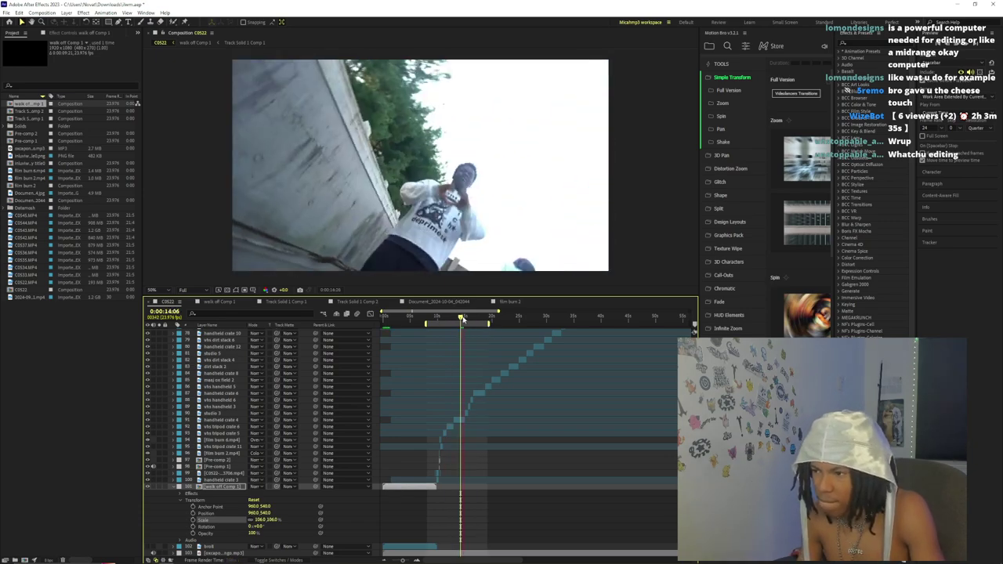
{"action": "key", "text": "space"}
- Move the playhead to 0:00:33:13 and limit the work area to about four seconds from there
{"action": "left_click_drag", "start_coordinate": [469, 322], "coordinate": [569, 327]}
{"action": "scroll", "coordinate": [549, 328], "scroll_direction": "up", "scroll_amount": 3}
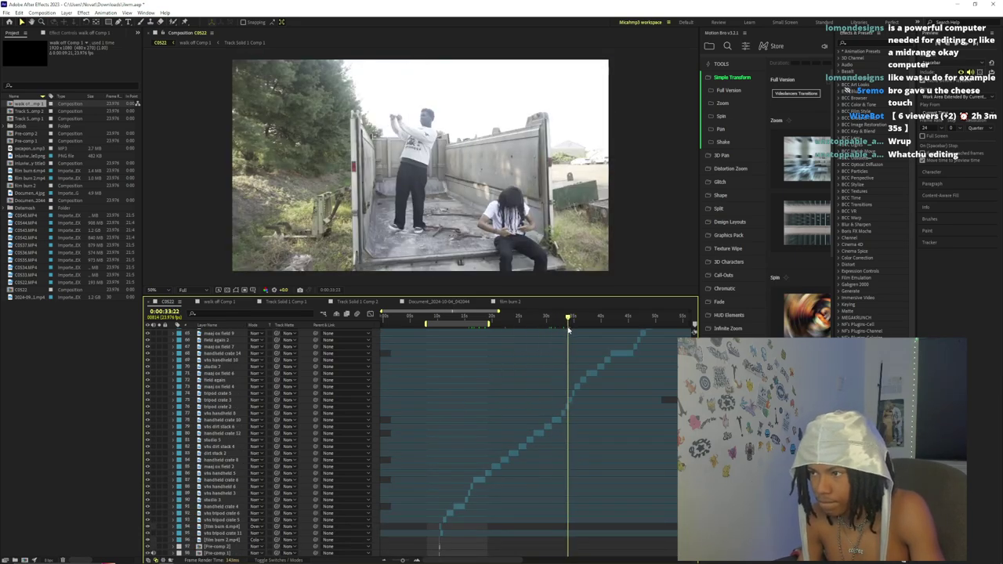
{"action": "left_click_drag", "start_coordinate": [402, 560], "coordinate": [407, 561]}
{"action": "key", "text": "b"}
{"action": "left_click_drag", "start_coordinate": [535, 319], "coordinate": [531, 319]}
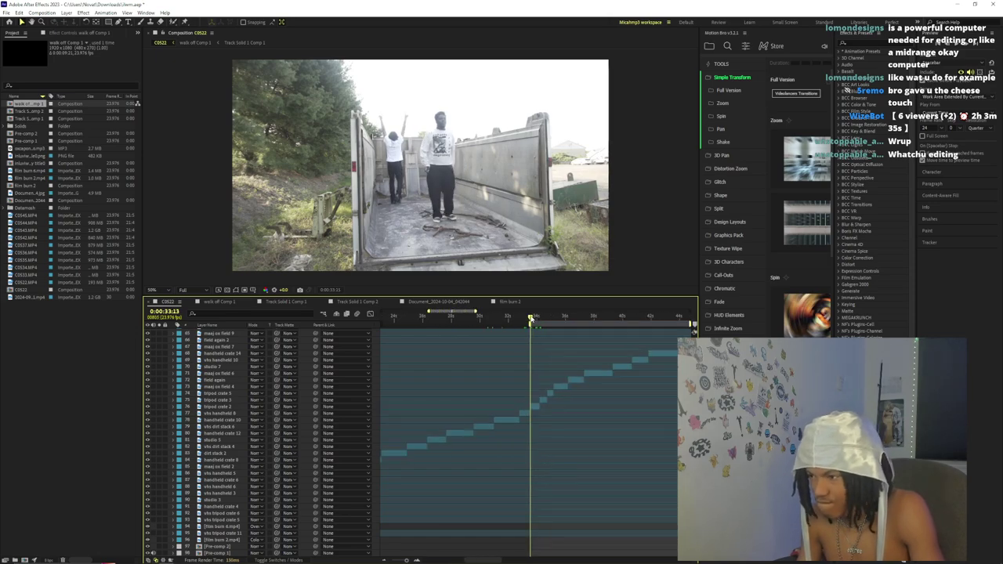
{"action": "left_click_drag", "start_coordinate": [405, 560], "coordinate": [406, 560]}
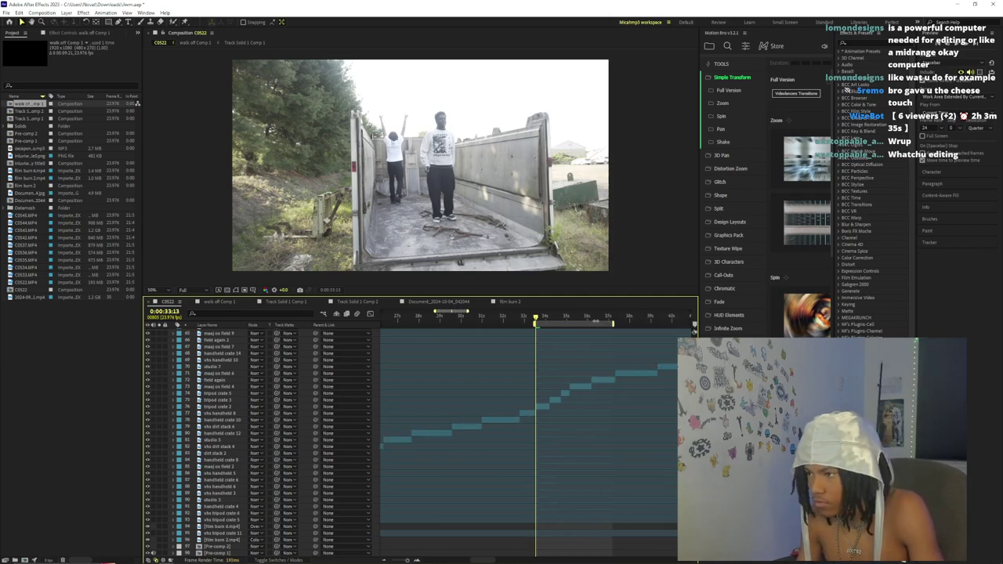
{"action": "left_click", "coordinate": [7, 12]}
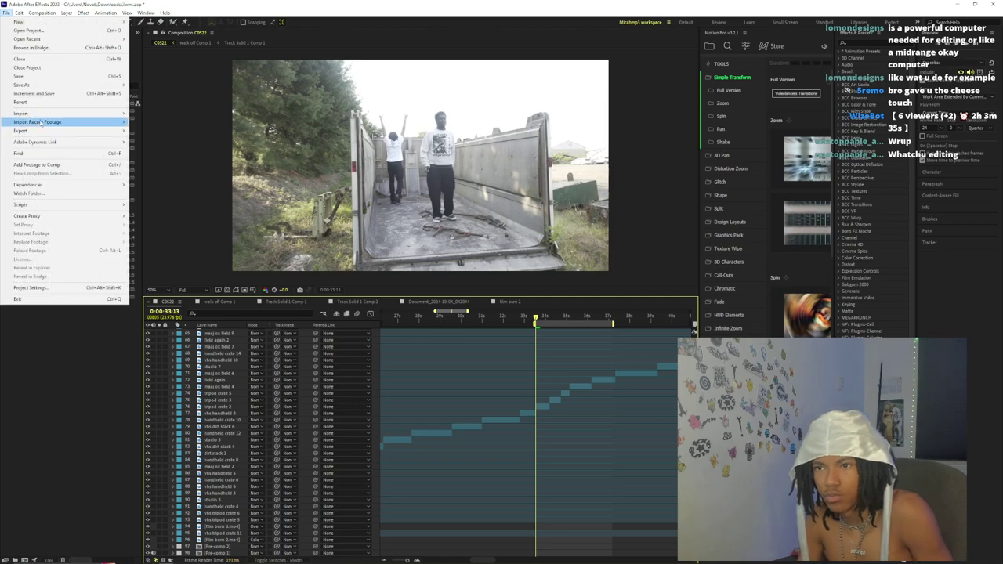
{"action": "mouse_move", "coordinate": [71, 118]}
{"action": "left_click", "coordinate": [182, 114]}
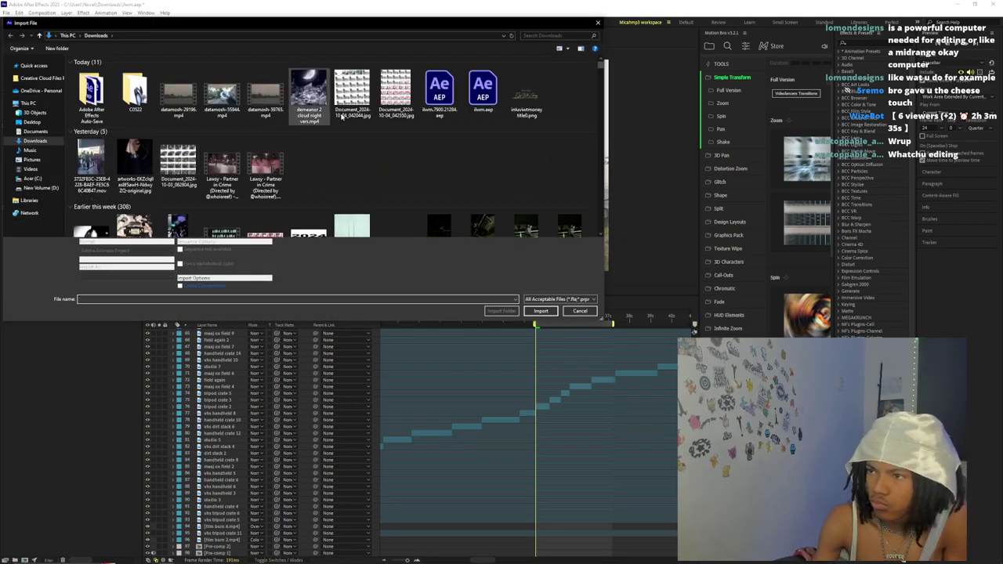
{"action": "left_click", "coordinate": [347, 119]}
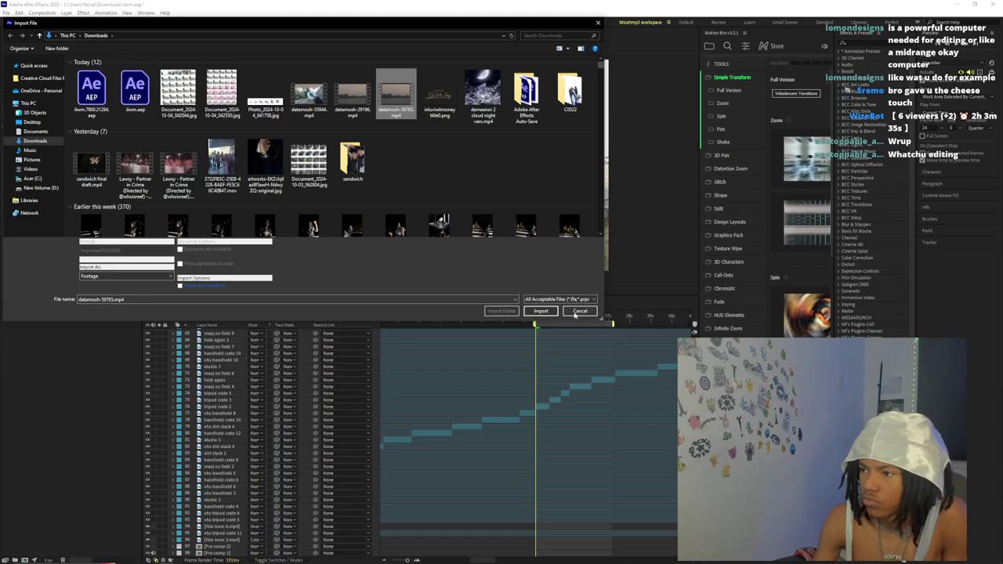
{"action": "left_click", "coordinate": [576, 312]}
- Open Pre-comp 1 from the C0522 timeline, check its bottom clip and return to C0522
{"action": "left_click_drag", "start_coordinate": [406, 561], "coordinate": [392, 560]}
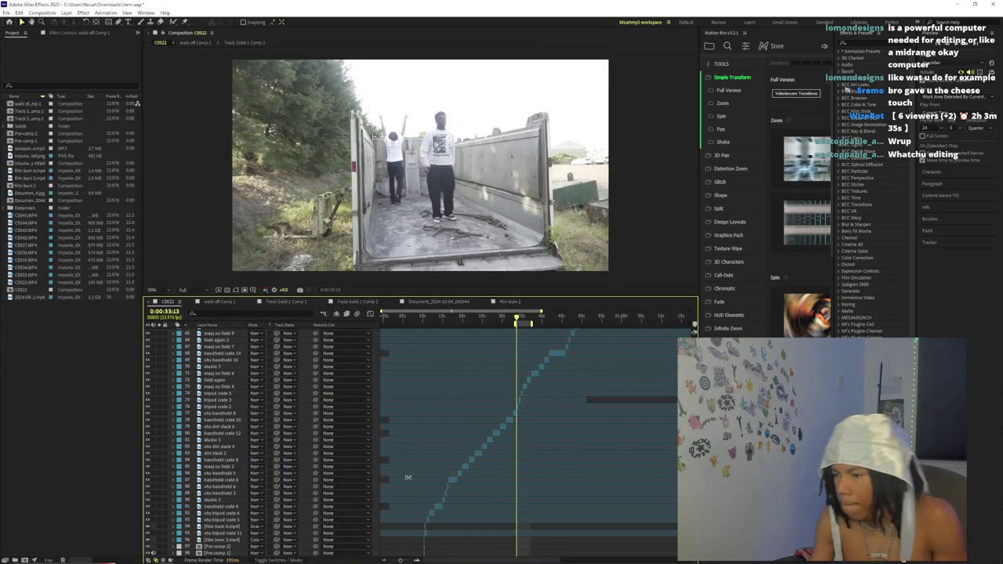
{"action": "scroll", "coordinate": [408, 477], "scroll_direction": "down", "scroll_amount": 5}
{"action": "double_click", "coordinate": [428, 469]}
{"action": "left_click", "coordinate": [425, 352]}
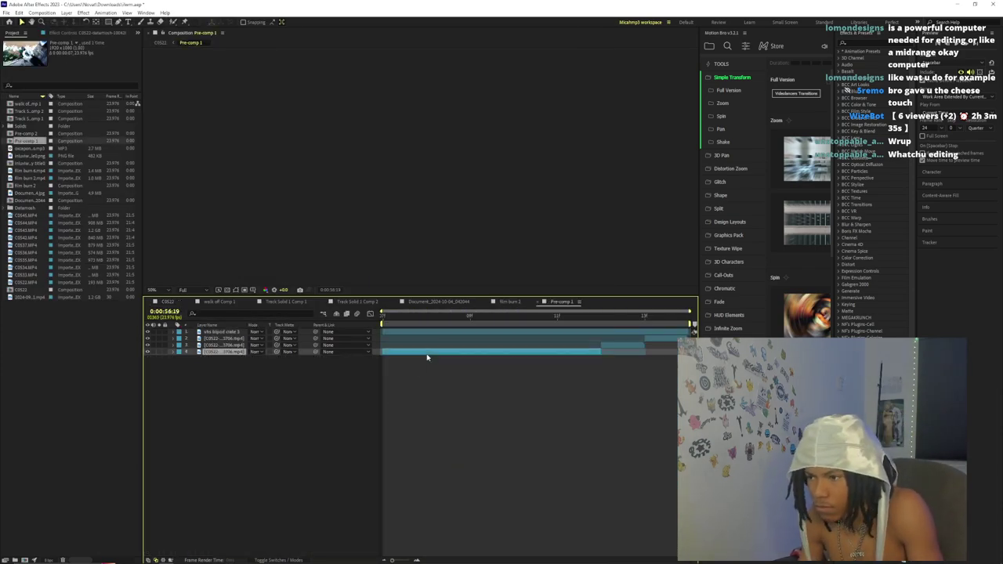
{"action": "left_click", "coordinate": [160, 42]}
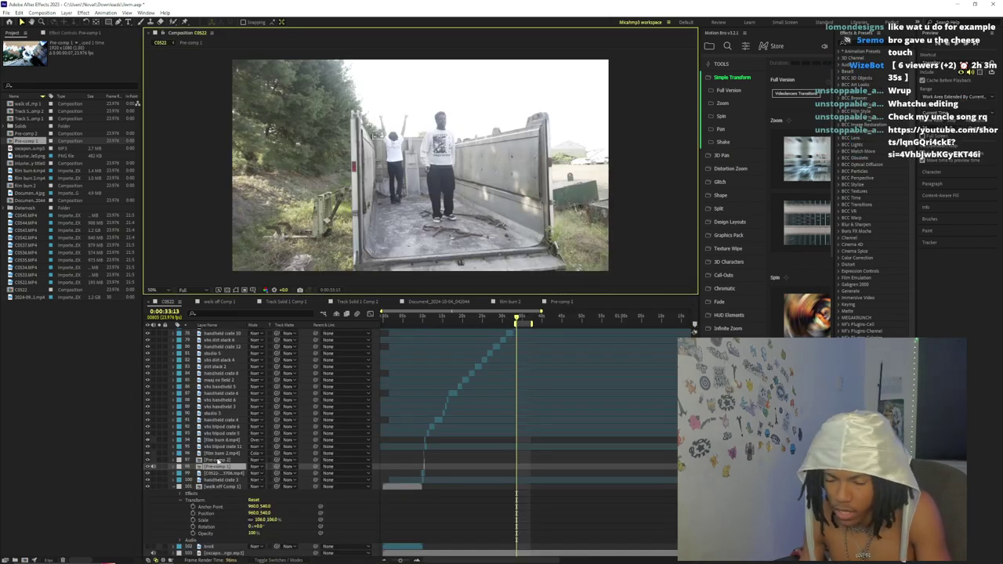
- Examine the layers around the 10-second transition and the clips inside Pre-comp 1, returning to C0522
{"action": "left_click", "coordinate": [423, 479]}
{"action": "left_click", "coordinate": [423, 473]}
{"action": "left_click", "coordinate": [424, 461]}
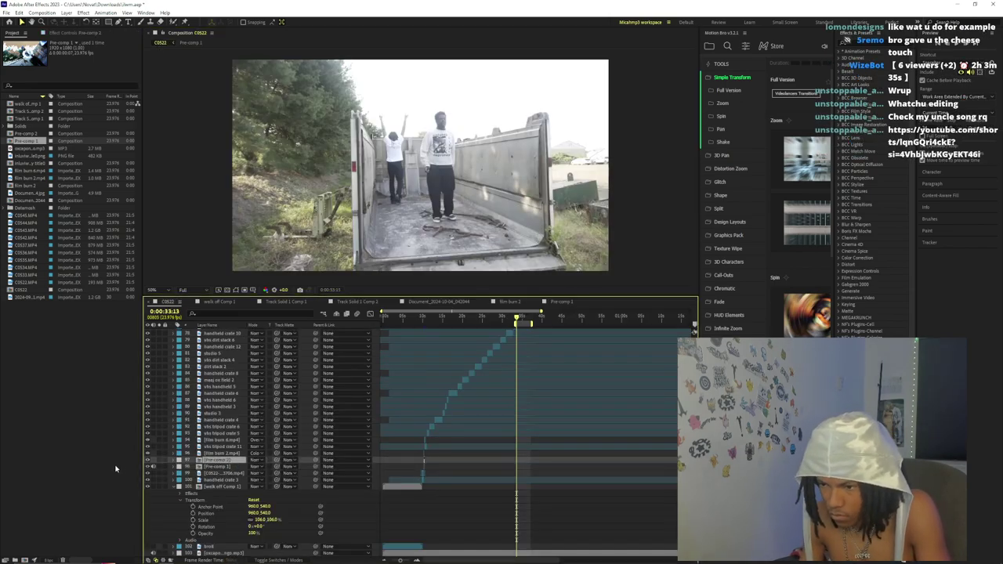
{"action": "left_click", "coordinate": [226, 468]}
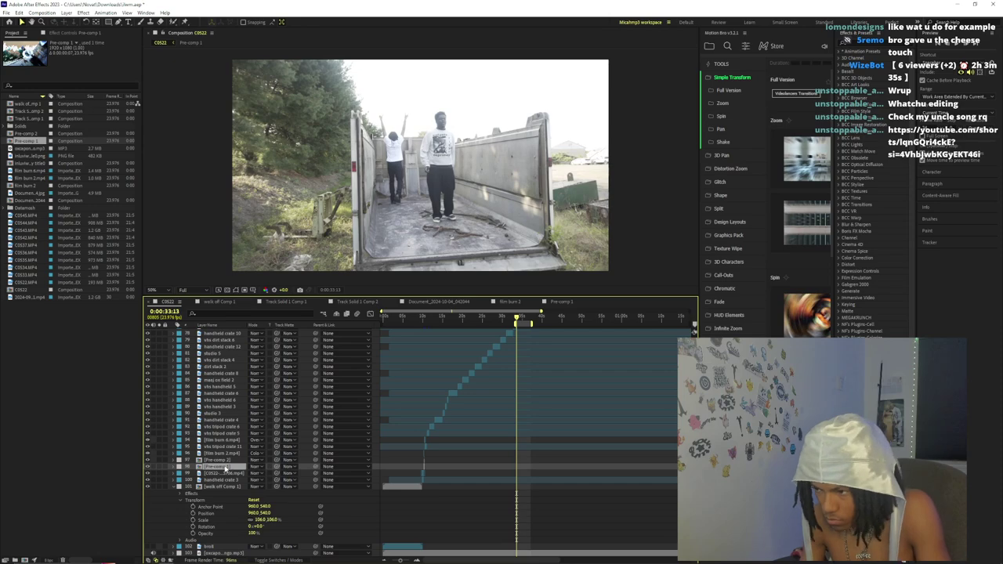
{"action": "double_click", "coordinate": [226, 467]}
{"action": "left_click", "coordinate": [222, 339]}
{"action": "left_click", "coordinate": [222, 353]}
{"action": "left_click", "coordinate": [159, 43]}
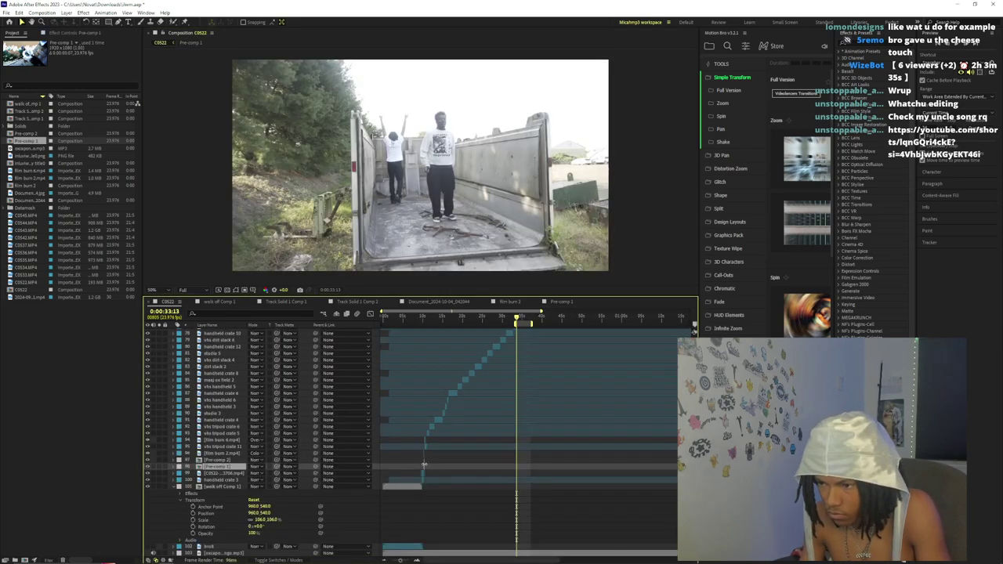
- Check the clips inside Pre-comp 1 and the film burn 2 layer, returning to the C0522 composition
{"action": "left_click", "coordinate": [220, 468]}
{"action": "double_click", "coordinate": [220, 469]}
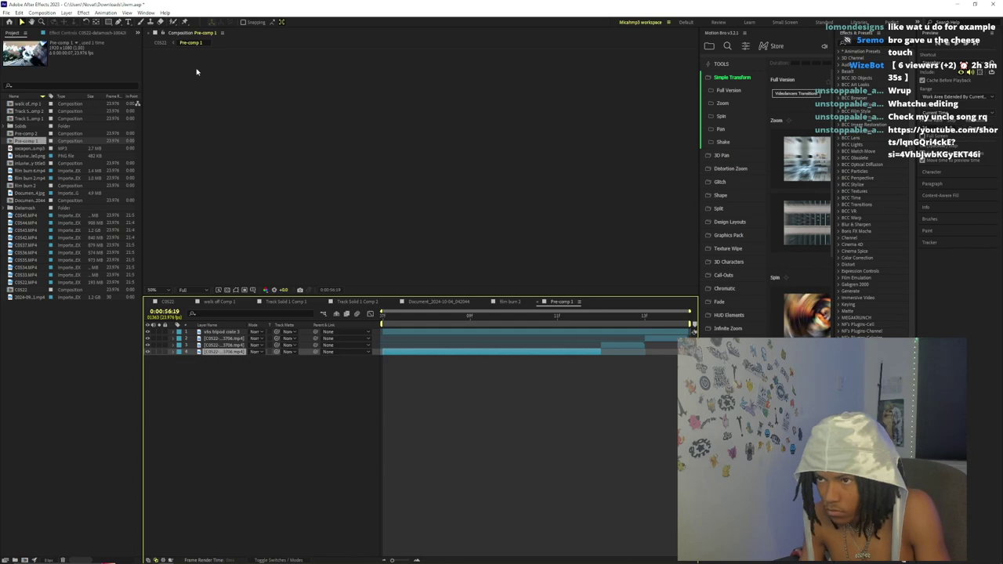
{"action": "left_click", "coordinate": [159, 43]}
{"action": "double_click", "coordinate": [424, 460]}
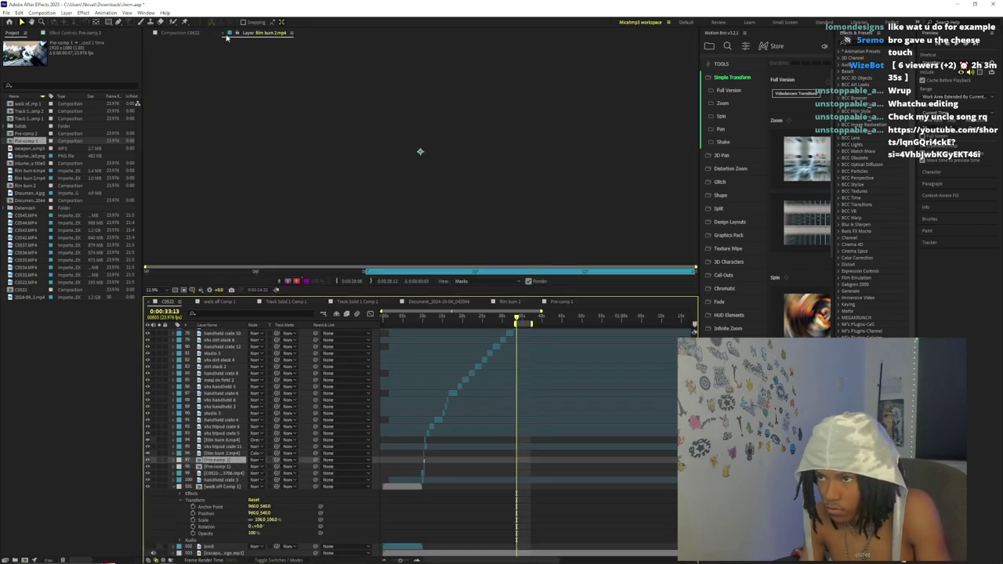
{"action": "left_click", "coordinate": [223, 34]}
- Copy the Document image from Pre-comp 2 into C0522 and place it directly above the tripod crate 2 layer
{"action": "double_click", "coordinate": [219, 459]}
{"action": "left_click", "coordinate": [232, 346]}
{"action": "left_click", "coordinate": [160, 42]}
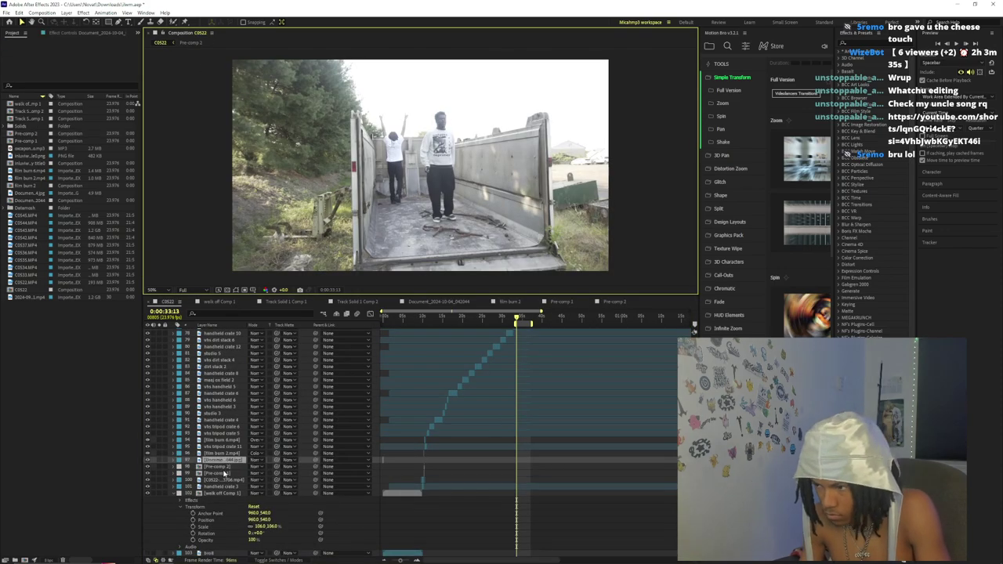
{"action": "left_click_drag", "start_coordinate": [217, 464], "coordinate": [269, 359]}
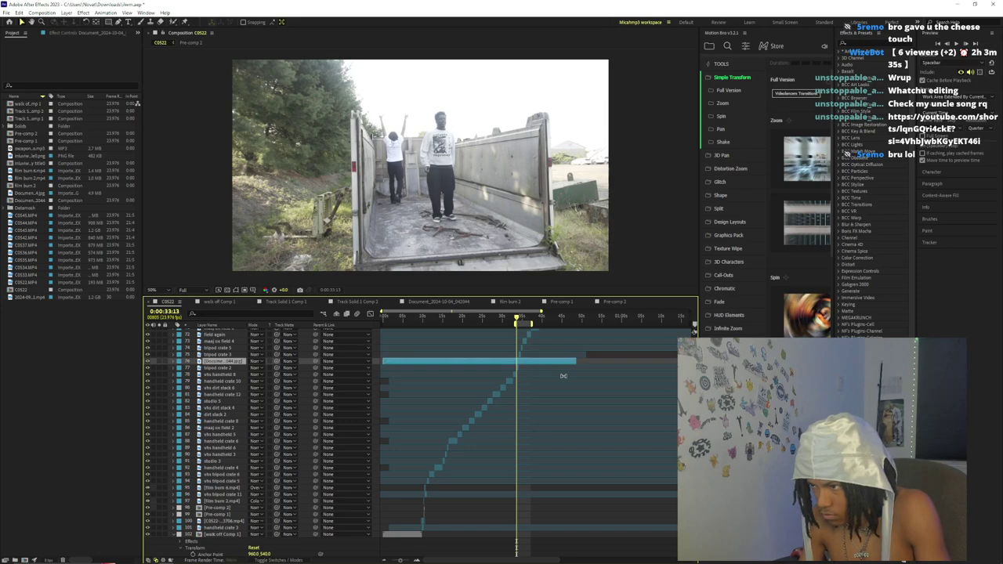
- Cut away the Document image before 0:00:33:13 and trim its end to match the tripod crate 2 clip
{"action": "key", "text": "ctrl+shift+d"}
{"action": "left_click", "coordinate": [515, 366]}
{"action": "key", "text": "Delete"}
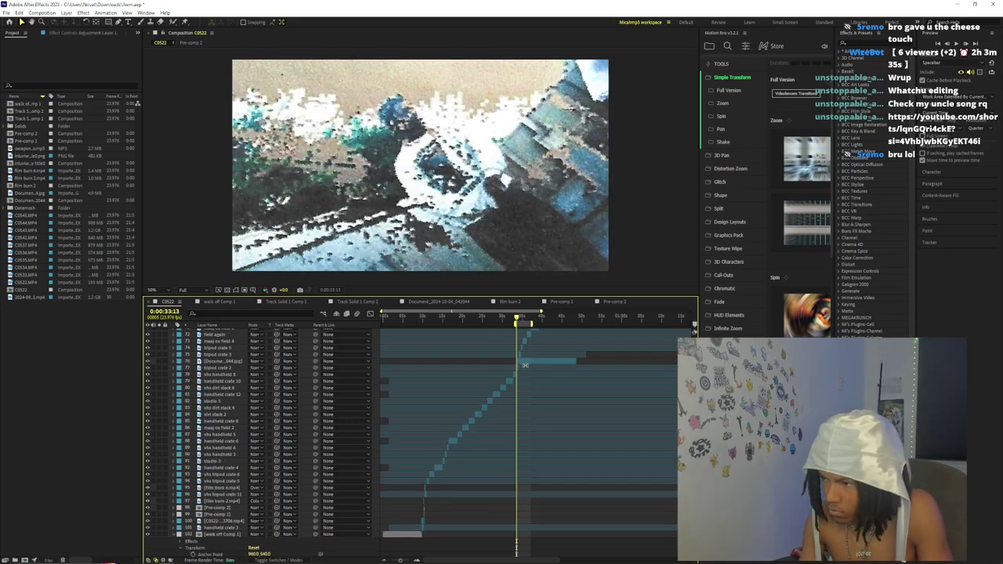
{"action": "left_click", "coordinate": [521, 363]}
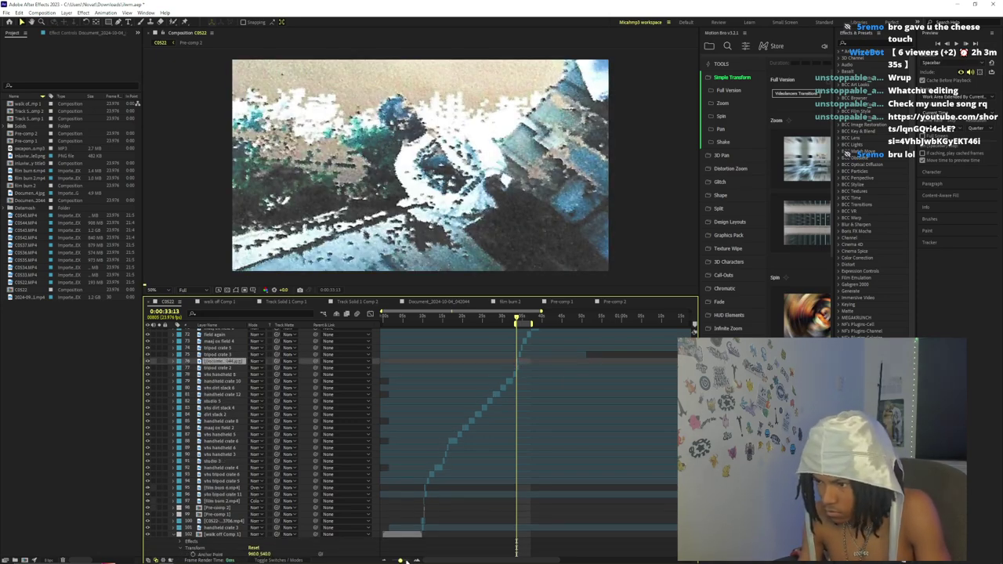
{"action": "left_click_drag", "start_coordinate": [404, 560], "coordinate": [407, 560]}
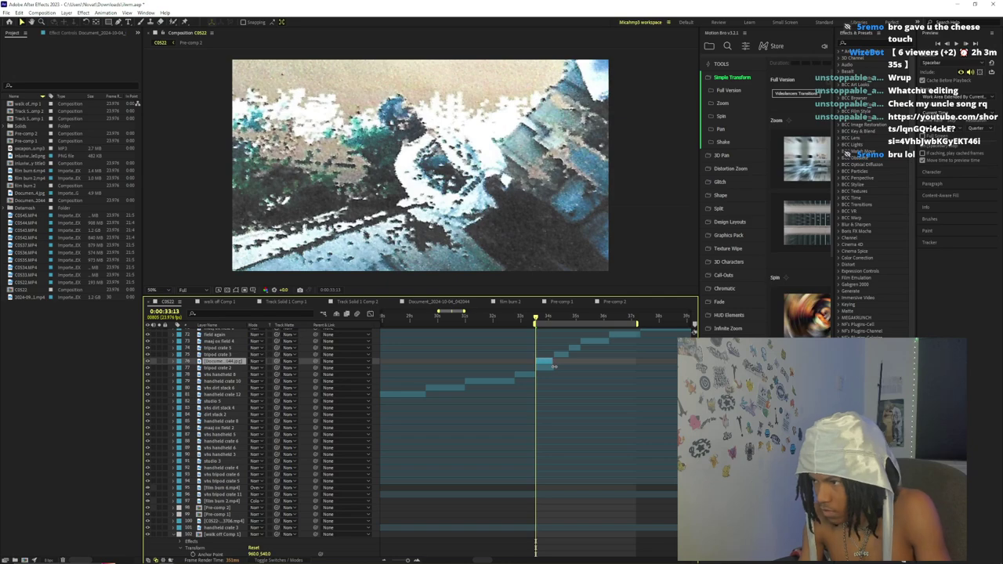
- Reposition the Document image within the frame at 0:00:33:13
{"action": "scroll", "coordinate": [445, 197], "scroll_direction": "down", "scroll_amount": 2}
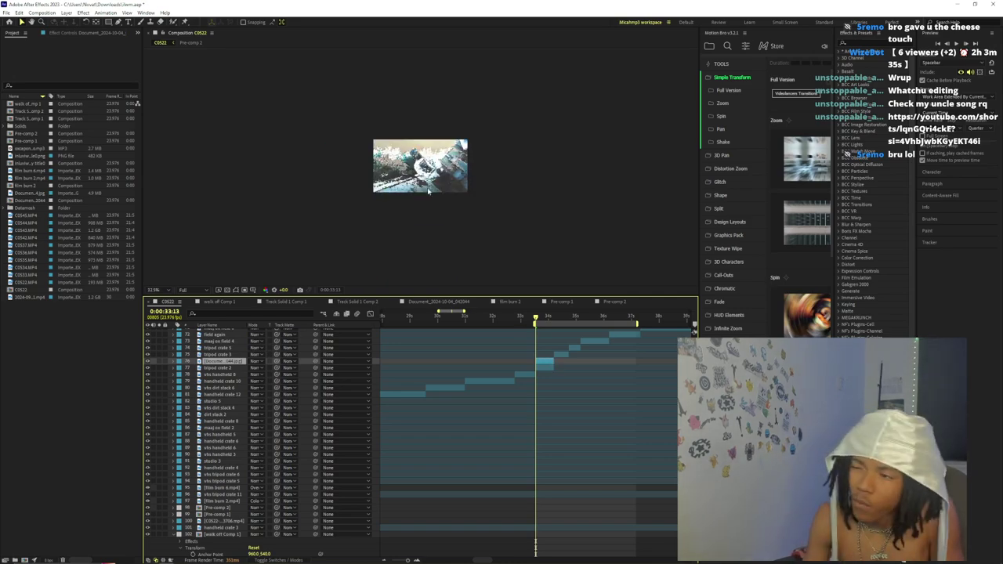
{"action": "scroll", "coordinate": [407, 164], "scroll_direction": "up", "scroll_amount": 1}
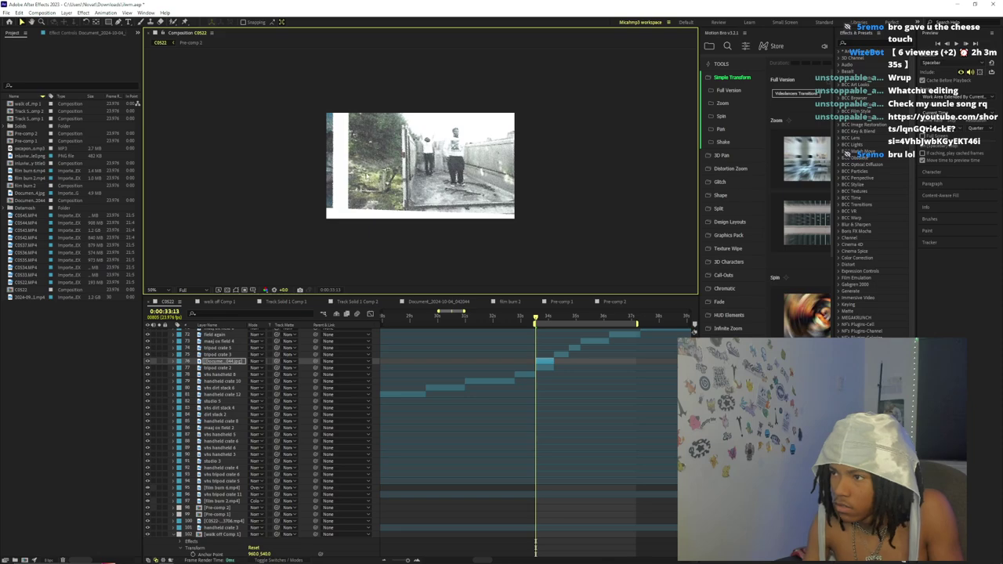
{"action": "scroll", "coordinate": [397, 177], "scroll_direction": "up", "scroll_amount": 2}
{"action": "scroll", "coordinate": [405, 177], "scroll_direction": "down", "scroll_amount": 2}
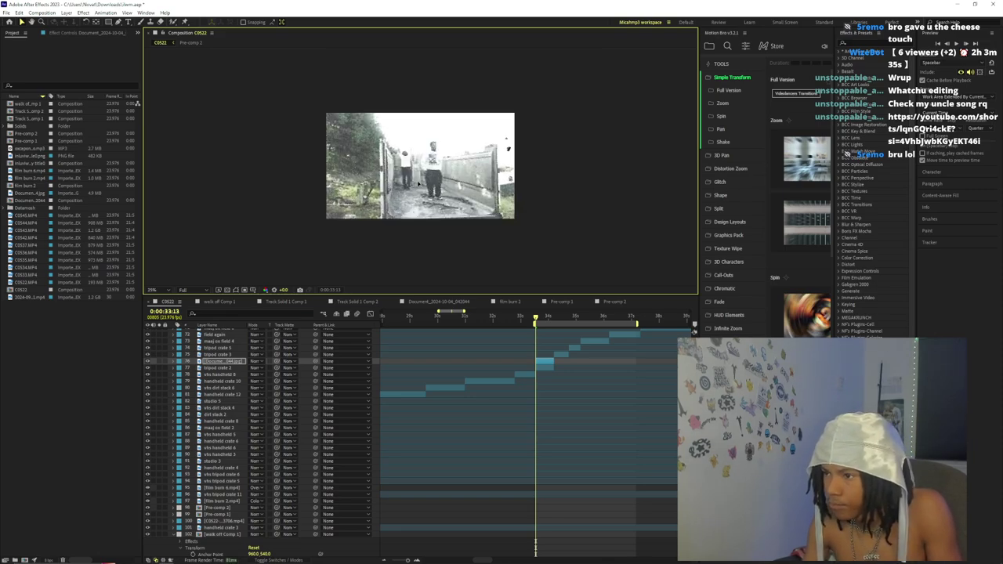
{"action": "scroll", "coordinate": [419, 183], "scroll_direction": "up", "scroll_amount": 2}
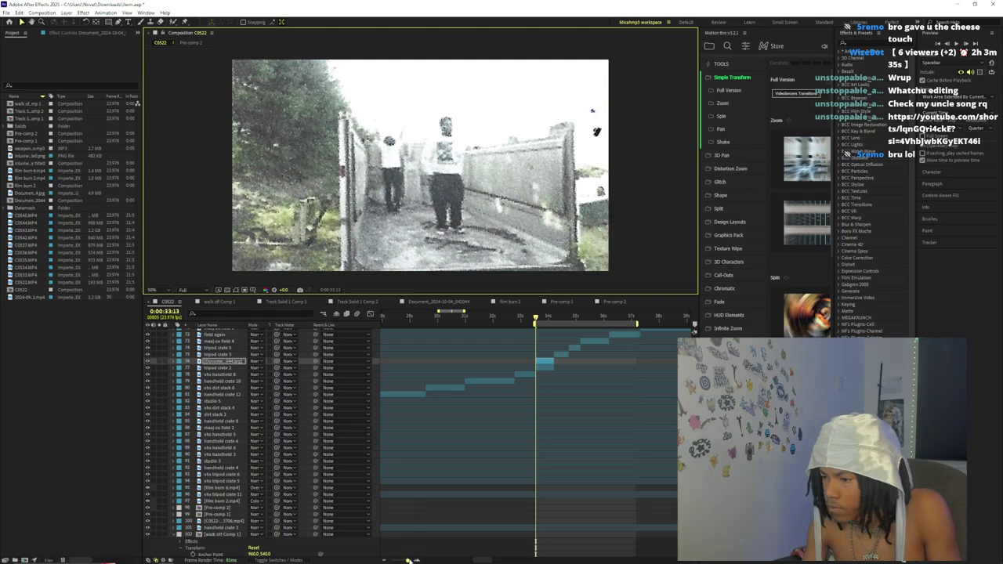
- Split the Document image at 0:00:33:14 and move the new segment to a different position in the frame
{"action": "left_click_drag", "start_coordinate": [407, 560], "coordinate": [417, 560]}
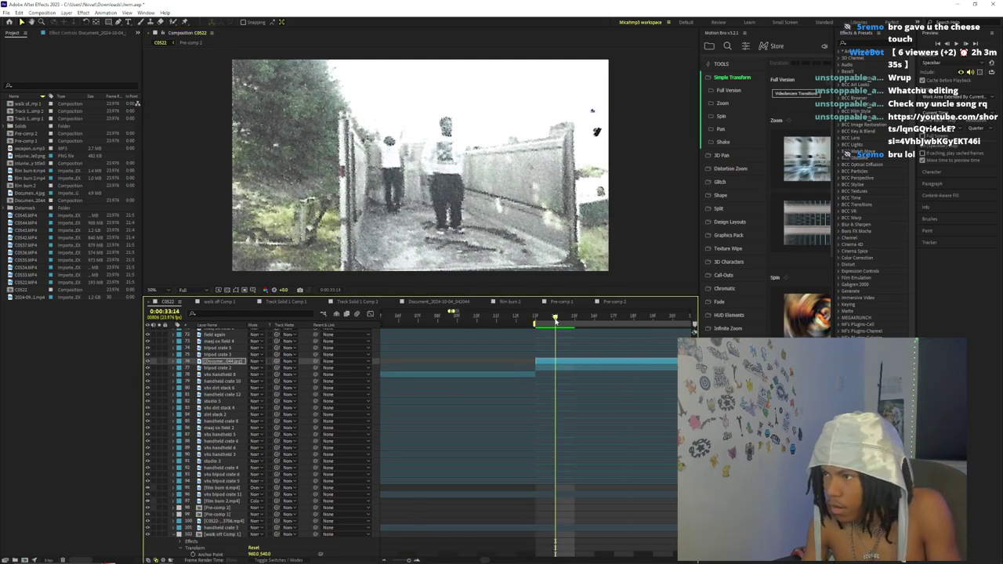
{"action": "key", "text": "ctrl+shift+d"}
{"action": "scroll", "coordinate": [491, 216], "scroll_direction": "down", "scroll_amount": 2}
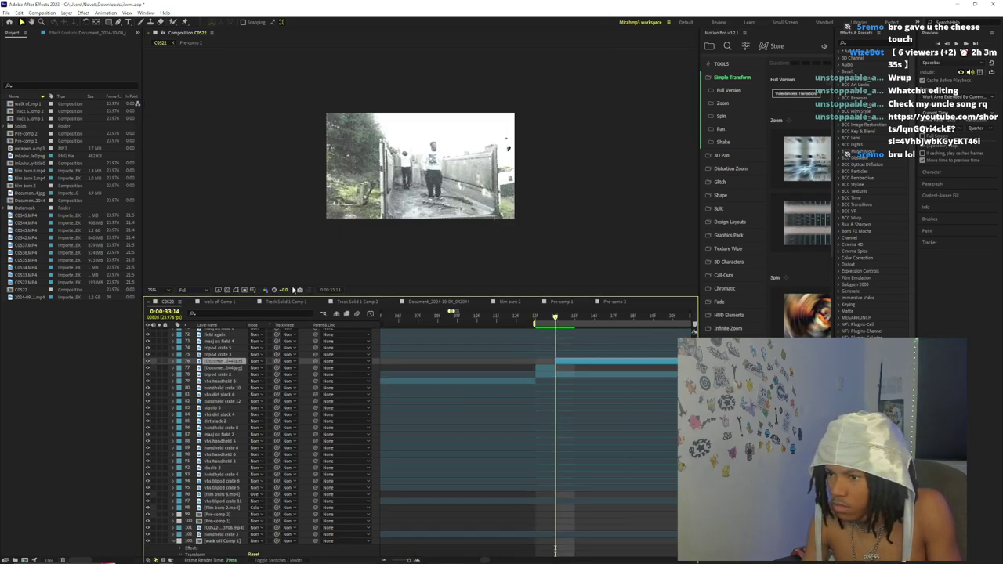
{"action": "left_click_drag", "start_coordinate": [415, 185], "coordinate": [482, 158]}
{"action": "key", "text": "ctrl+z"}
{"action": "left_click", "coordinate": [560, 361]}
{"action": "left_click_drag", "start_coordinate": [583, 143], "coordinate": [913, 41]}
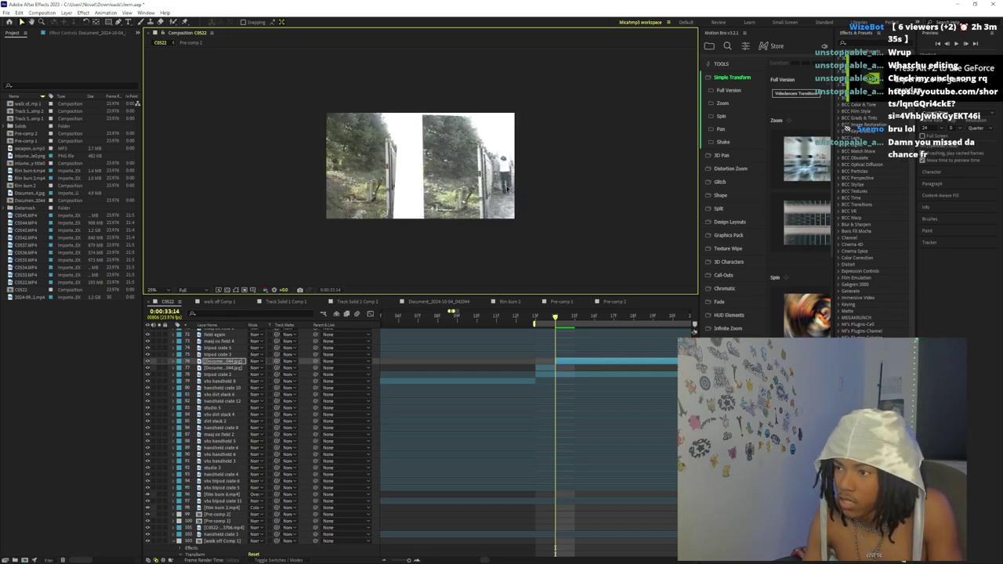
{"action": "left_click", "coordinate": [345, 170]}
{"action": "left_click_drag", "start_coordinate": [346, 170], "coordinate": [227, 170]}
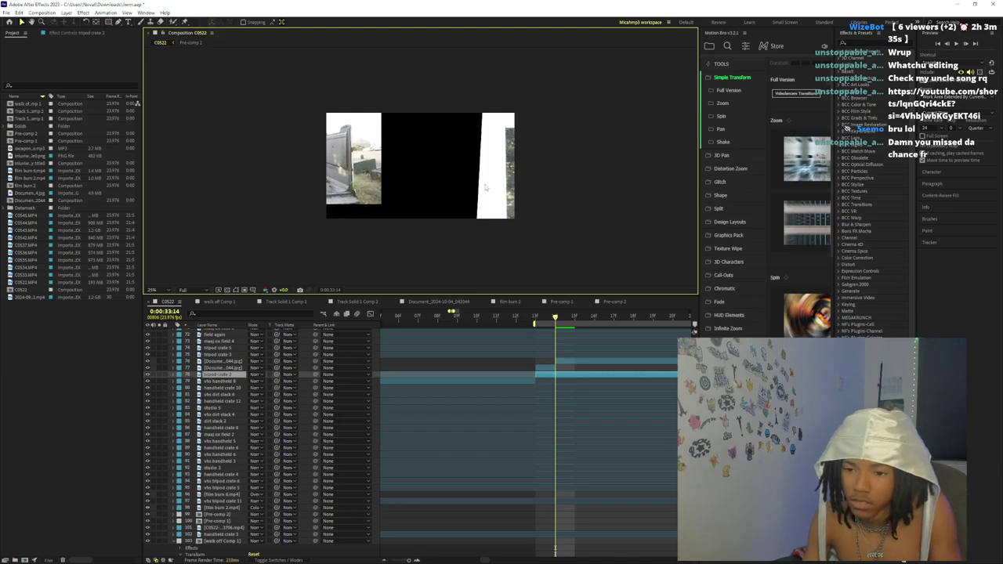
{"action": "key", "text": "ctrl+z"}
- Reposition the Document image segment that starts at 0:00:33:14 so its texture covers the whole frame
{"action": "left_click", "coordinate": [565, 362]}
{"action": "left_click_drag", "start_coordinate": [504, 201], "coordinate": [346, 185]}
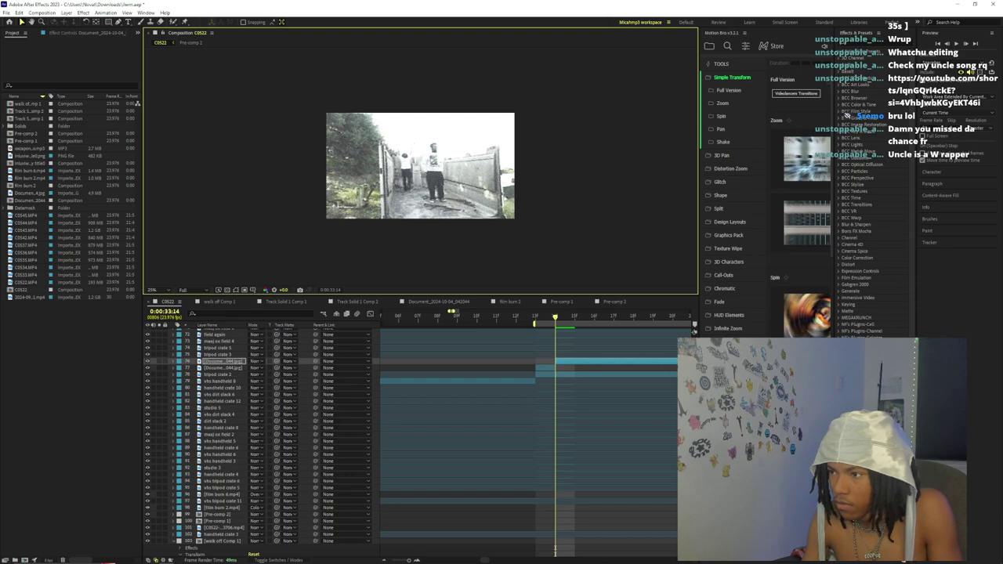
{"action": "mouse_move", "coordinate": [557, 320]}
{"action": "left_mouse_down"}
{"action": "mouse_move", "coordinate": [533, 320]}
{"action": "mouse_move", "coordinate": [557, 319]}
{"action": "left_mouse_up"}
{"action": "left_click", "coordinate": [419, 162]}
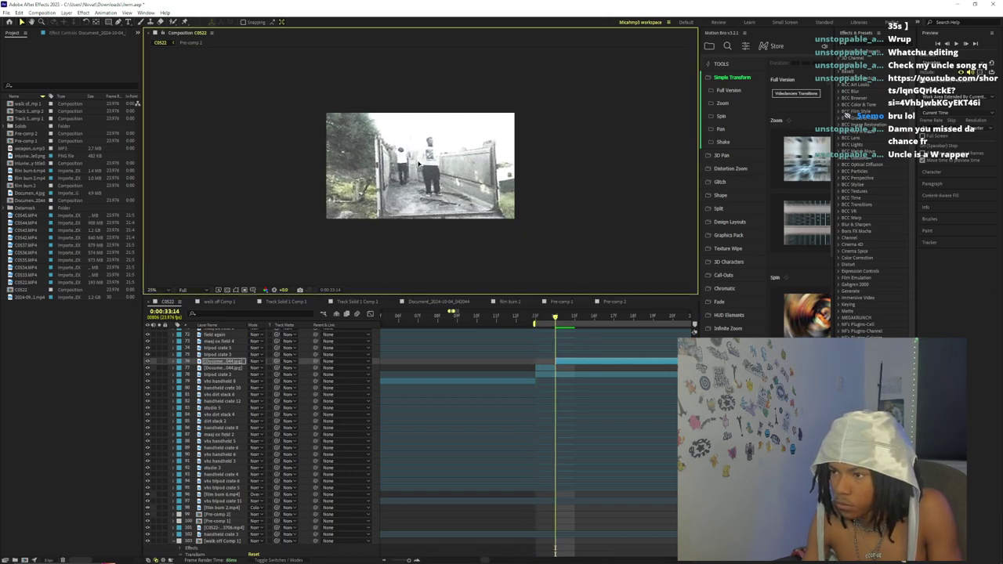
- Nudge the first Document image segment at 0:00:33:13 and compare it with the frame at 0:00:33:14
{"action": "left_click", "coordinate": [552, 368]}
{"action": "left_click_drag", "start_coordinate": [452, 214], "coordinate": [450, 210]}
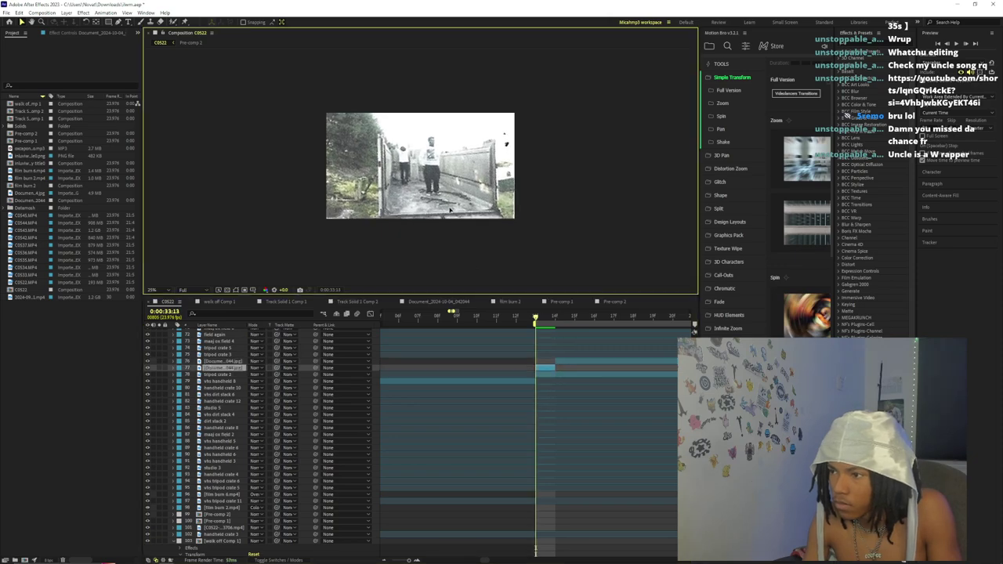
{"action": "key", "text": "period"}
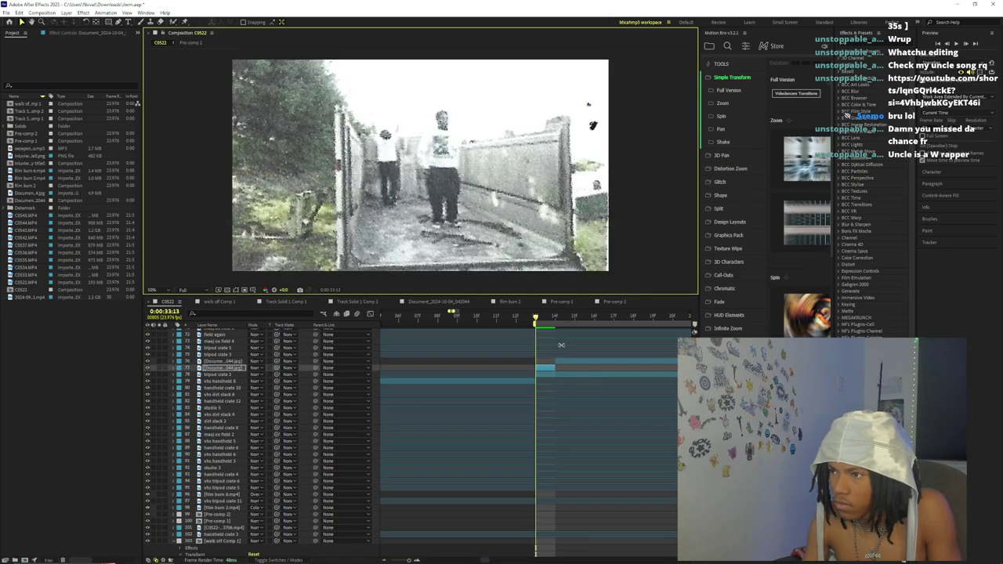
{"action": "left_click", "coordinate": [554, 317]}
{"action": "key", "text": "comma"}
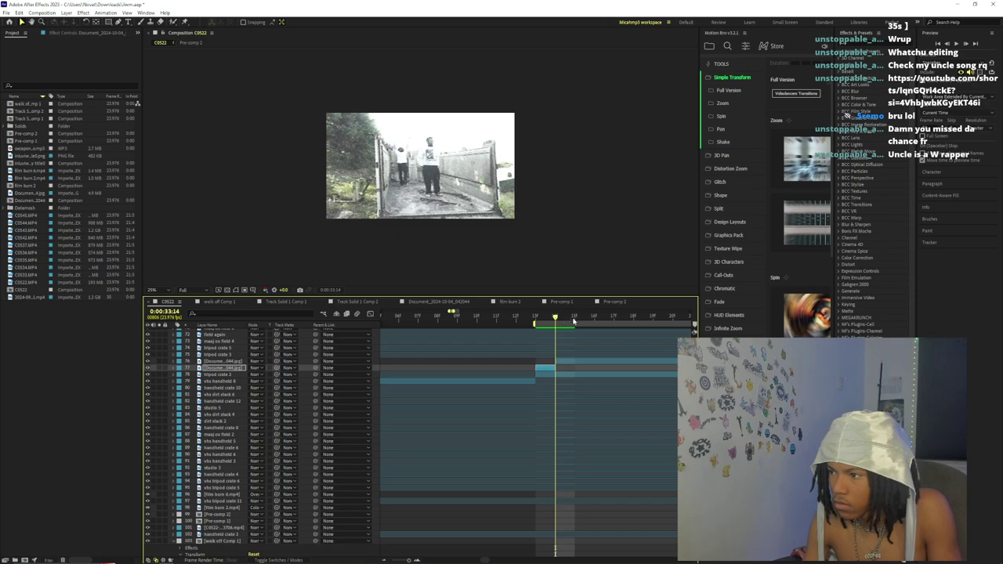
- Split the Document image at 0:00:33:15 and shift the new segment sideways in the frame
{"action": "left_click", "coordinate": [574, 317]}
{"action": "left_click", "coordinate": [580, 362]}
{"action": "key", "text": "ctrl+shift+d"}
{"action": "left_click_drag", "start_coordinate": [450, 197], "coordinate": [366, 176]}
{"action": "left_click_drag", "start_coordinate": [447, 176], "coordinate": [418, 176]}
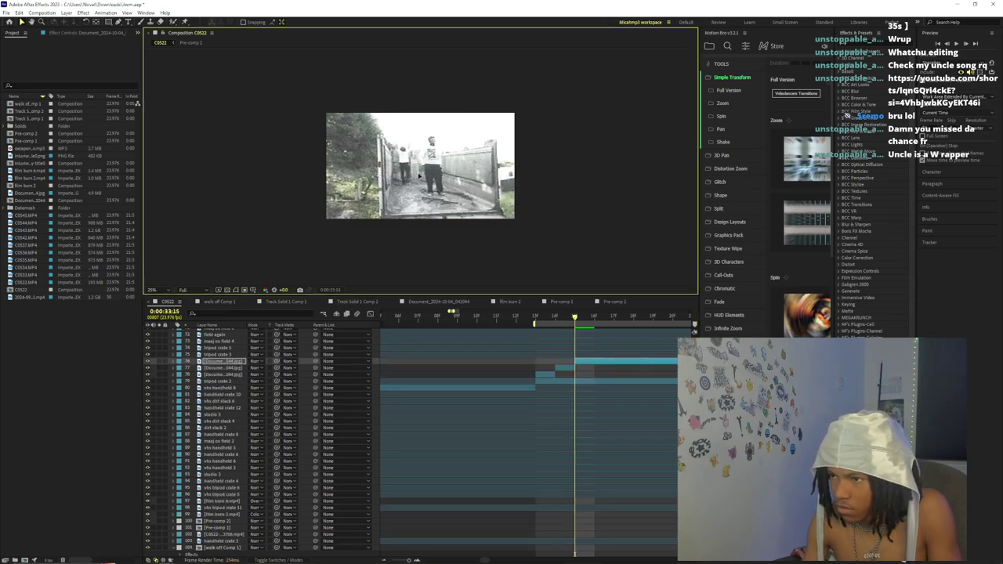
- Split the Document image at 0:00:33:16 and offset the new segment while keeping the frame covered
{"action": "left_click", "coordinate": [585, 320]}
{"action": "left_click_drag", "start_coordinate": [595, 336], "coordinate": [503, 337]}
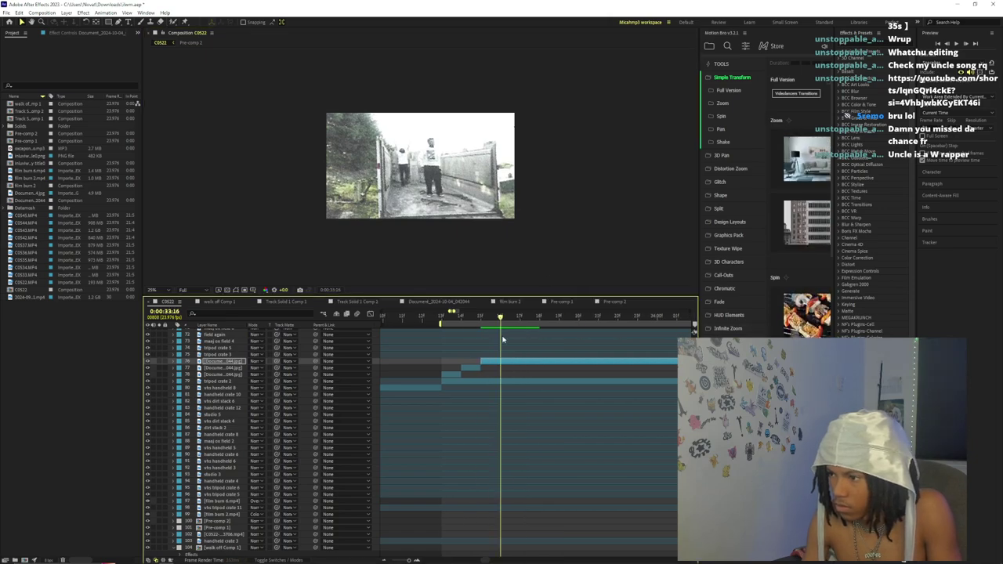
{"action": "key", "text": "ctrl+shift+d"}
{"action": "key", "text": "Page_Up"}
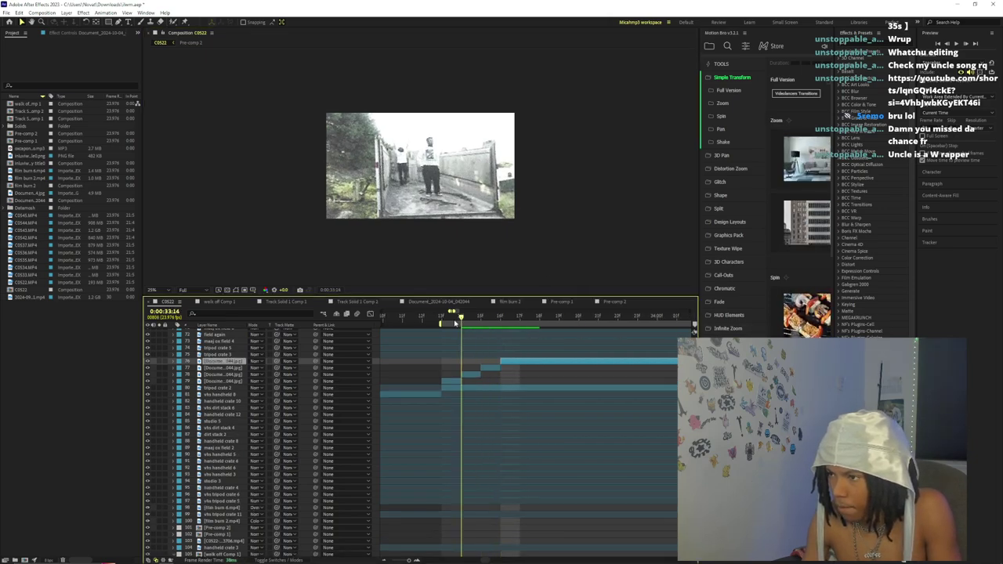
{"action": "left_click_drag", "start_coordinate": [444, 195], "coordinate": [295, 184]}
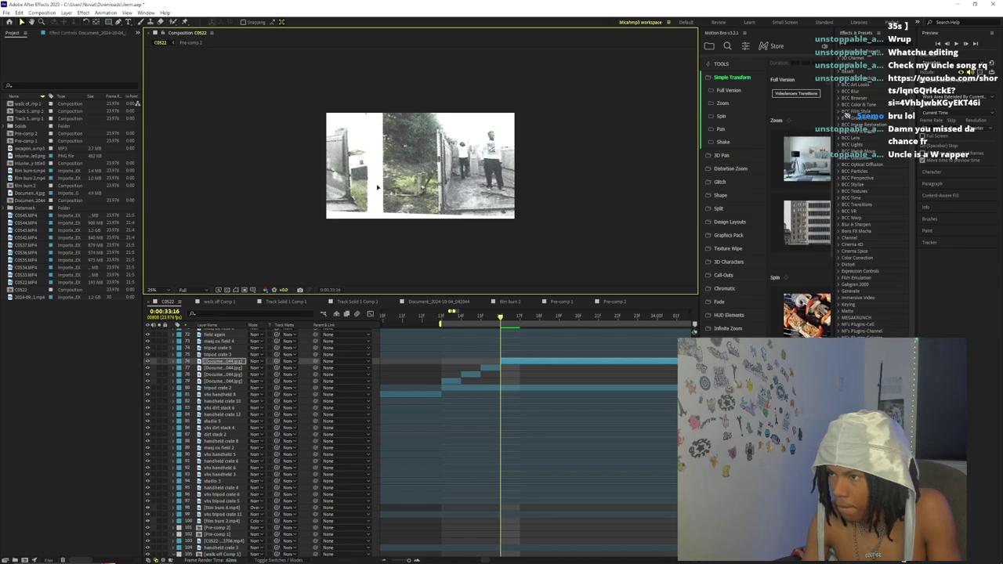
{"action": "left_click_drag", "start_coordinate": [390, 185], "coordinate": [371, 192]}
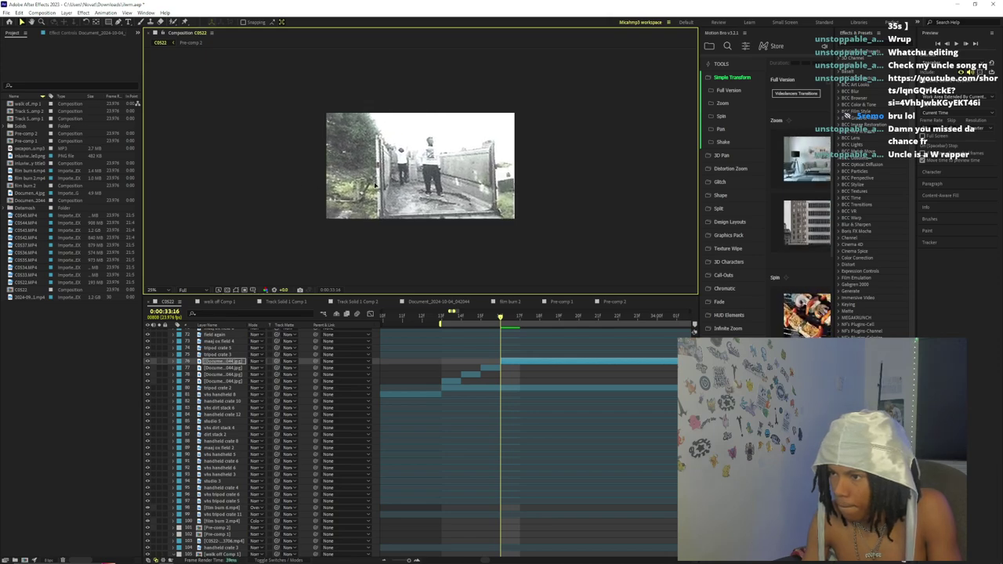
- Split the Document image at 0:00:33:17 and 0:00:33:18, shifting each new segment to its own position
{"action": "left_click", "coordinate": [520, 318]}
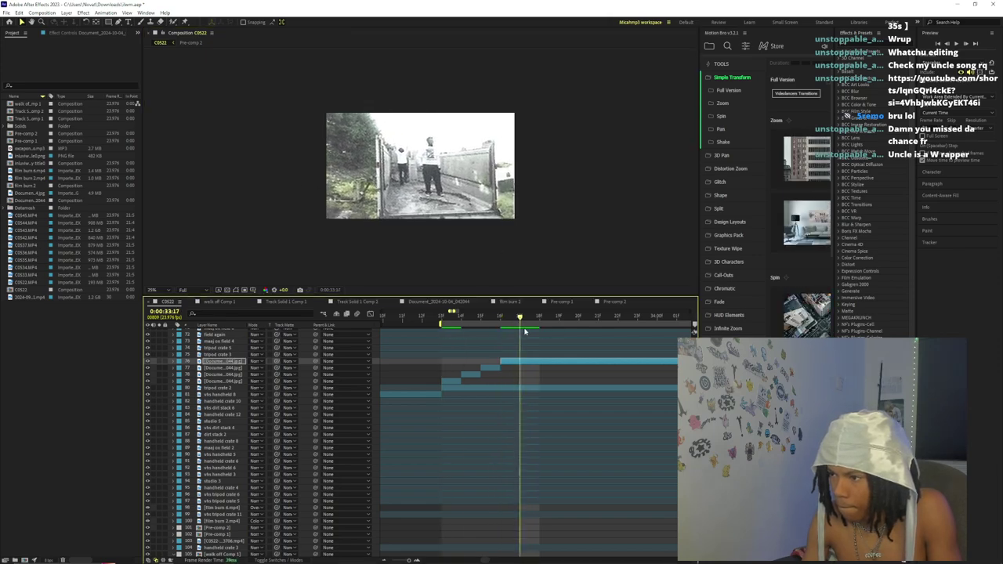
{"action": "key", "text": "ctrl+shift+d"}
{"action": "left_click_drag", "start_coordinate": [473, 186], "coordinate": [414, 185]}
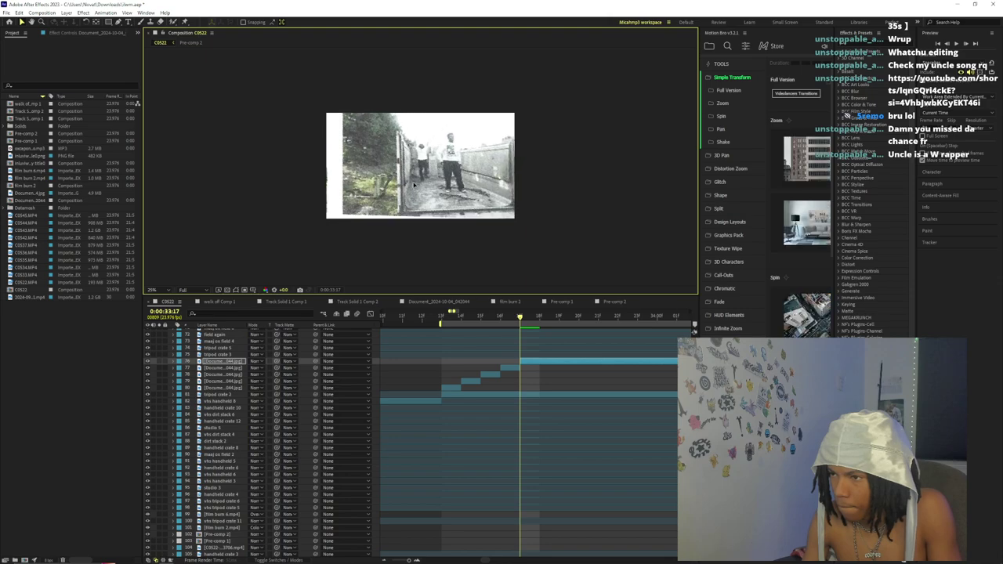
{"action": "mouse_move", "coordinate": [532, 320]}
{"action": "left_mouse_down"}
{"action": "mouse_move", "coordinate": [475, 326]}
{"action": "mouse_move", "coordinate": [541, 326]}
{"action": "left_mouse_up"}
{"action": "key", "text": "ctrl+shift+d"}
{"action": "left_click_drag", "start_coordinate": [402, 181], "coordinate": [305, 180]}
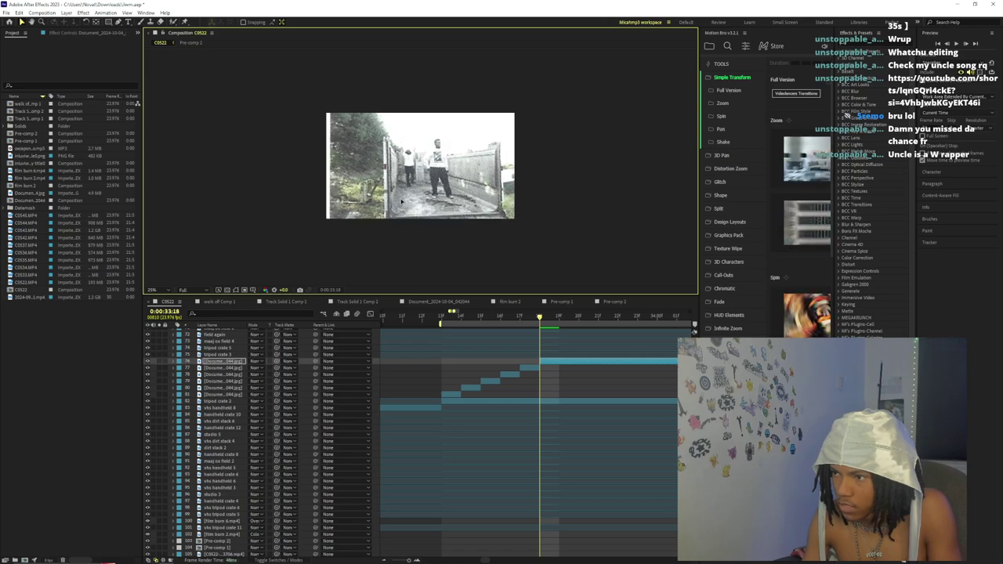
- Split the Document image at 0:00:33:19 and try moving the new segment, undoing the last move
{"action": "mouse_move", "coordinate": [554, 320]}
{"action": "left_mouse_down"}
{"action": "mouse_move", "coordinate": [459, 321]}
{"action": "mouse_move", "coordinate": [577, 322]}
{"action": "mouse_move", "coordinate": [483, 332]}
{"action": "mouse_move", "coordinate": [543, 332]}
{"action": "left_mouse_up"}
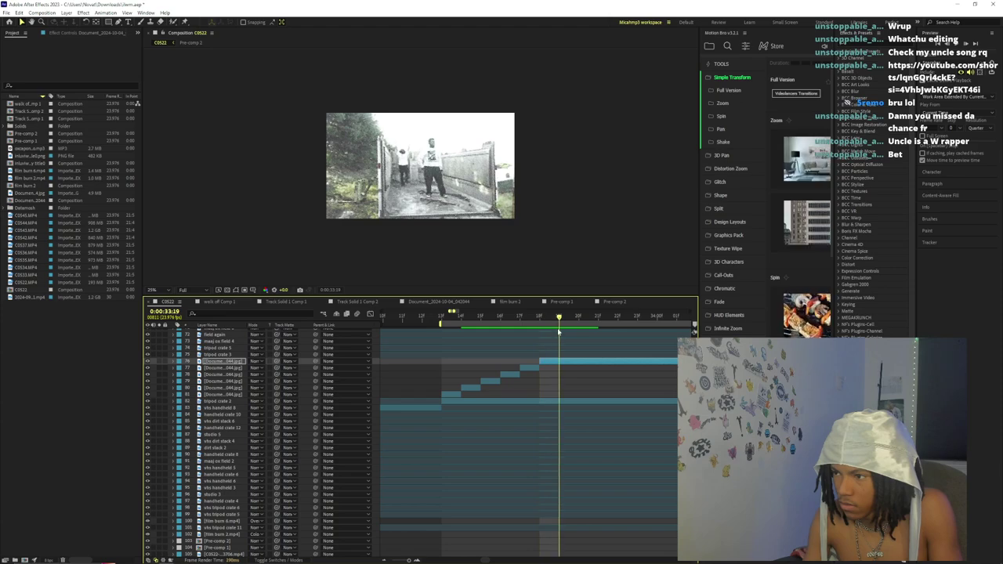
{"action": "key", "text": "ctrl+shift+d"}
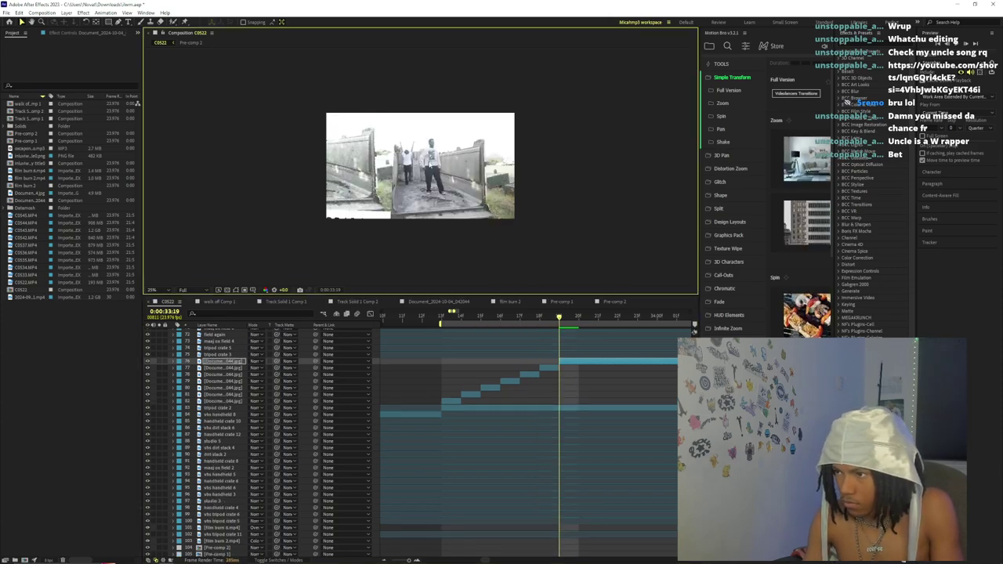
{"action": "left_click", "coordinate": [381, 156]}
{"action": "key", "text": "ctrl+z"}
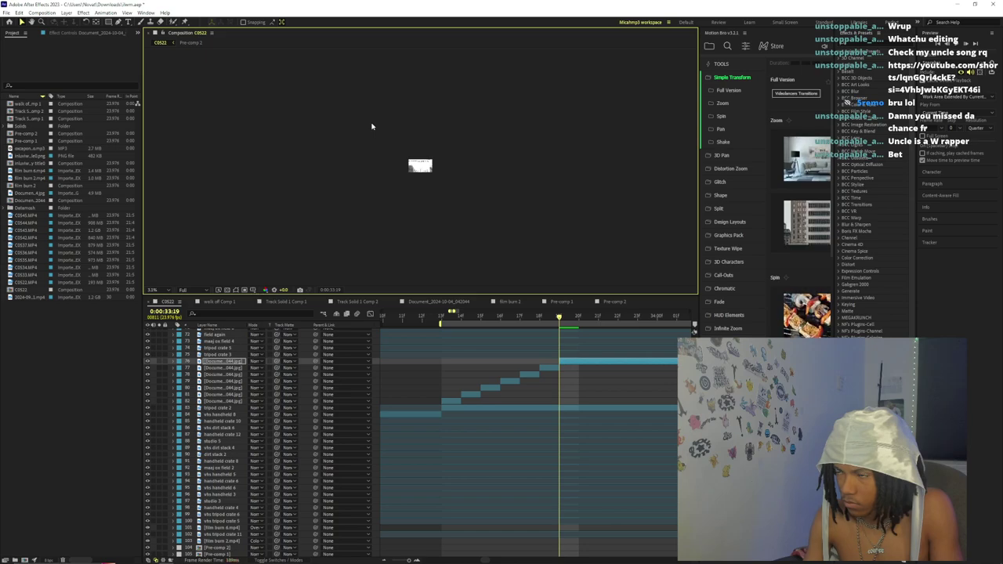
- Turn on layer controls in the composition's view options and fit the 0:00:33:19 segment over the frame
{"action": "left_click", "coordinate": [213, 34]}
{"action": "left_click", "coordinate": [251, 72]}
{"action": "left_click", "coordinate": [328, 158]}
{"action": "left_click", "coordinate": [385, 259]}
{"action": "scroll", "coordinate": [435, 185], "scroll_direction": "up", "scroll_amount": 2}
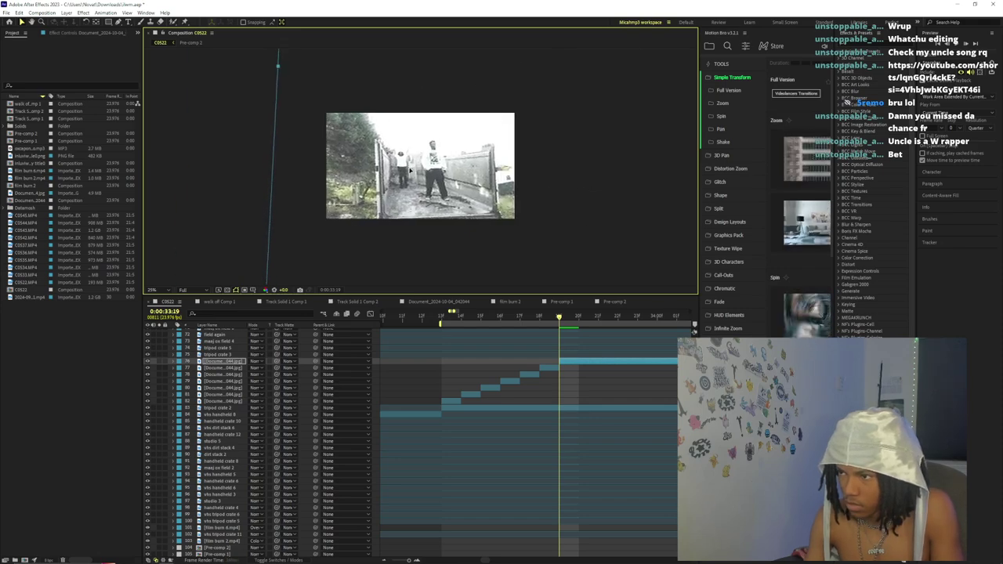
- Split the Document image at 0:00:33:20 and shift the new segment within the frame
{"action": "left_click_drag", "start_coordinate": [556, 318], "coordinate": [571, 321]}
{"action": "key", "text": "ctrl+shift+d"}
{"action": "left_click_drag", "start_coordinate": [454, 226], "coordinate": [259, 223]}
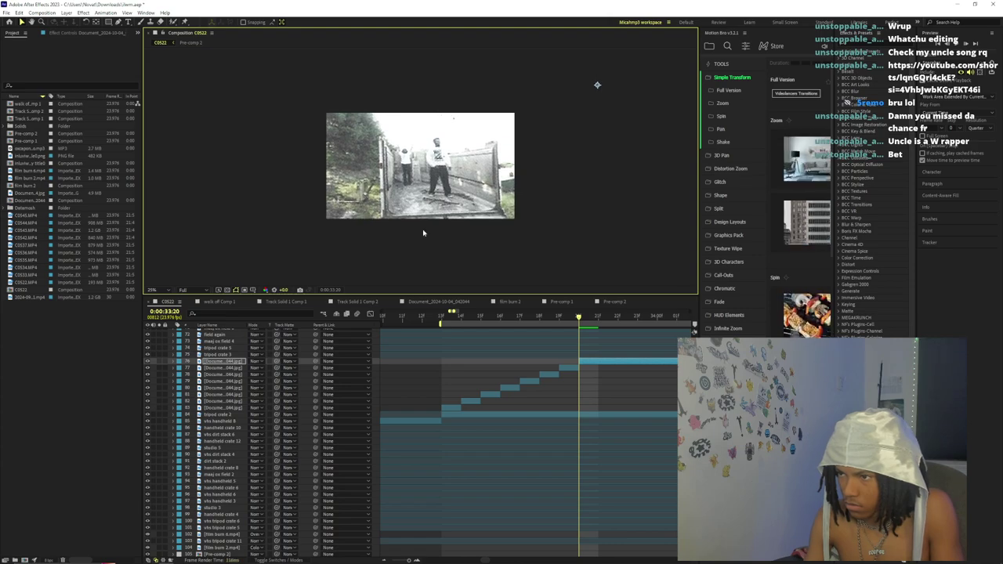
- Split the Document image at 0:00:33:21 and 0:00:33:22, shifting each new segment to its own position over the frame
{"action": "left_click", "coordinate": [597, 322]}
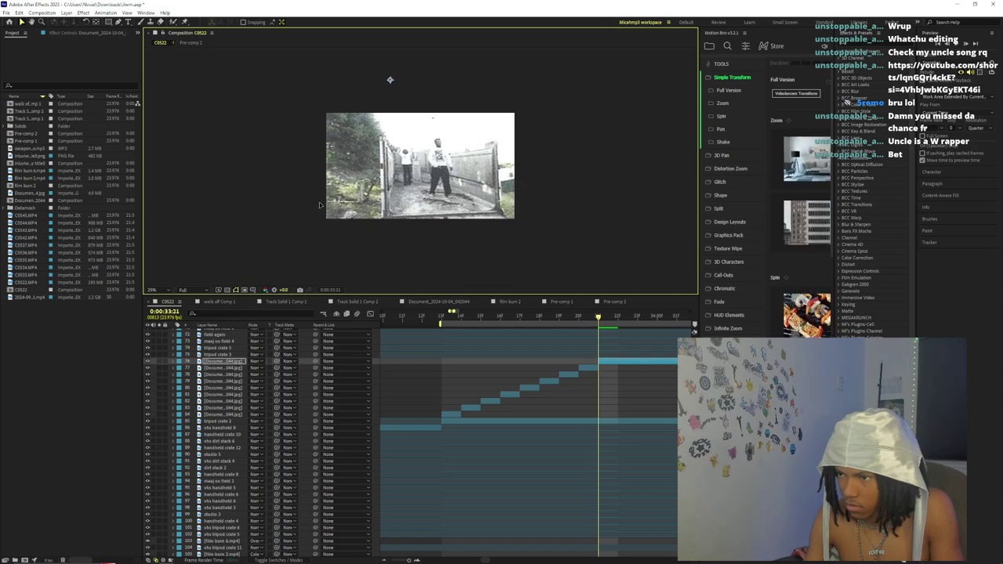
{"action": "key", "text": "Page_Down"}
{"action": "key", "text": "ctrl+shift+d"}
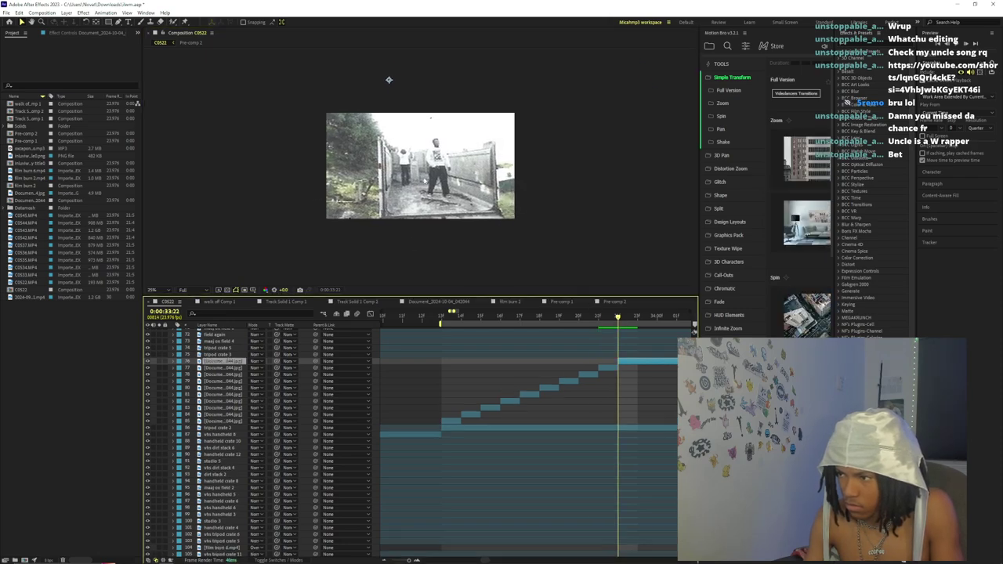
{"action": "left_click", "coordinate": [281, 74]}
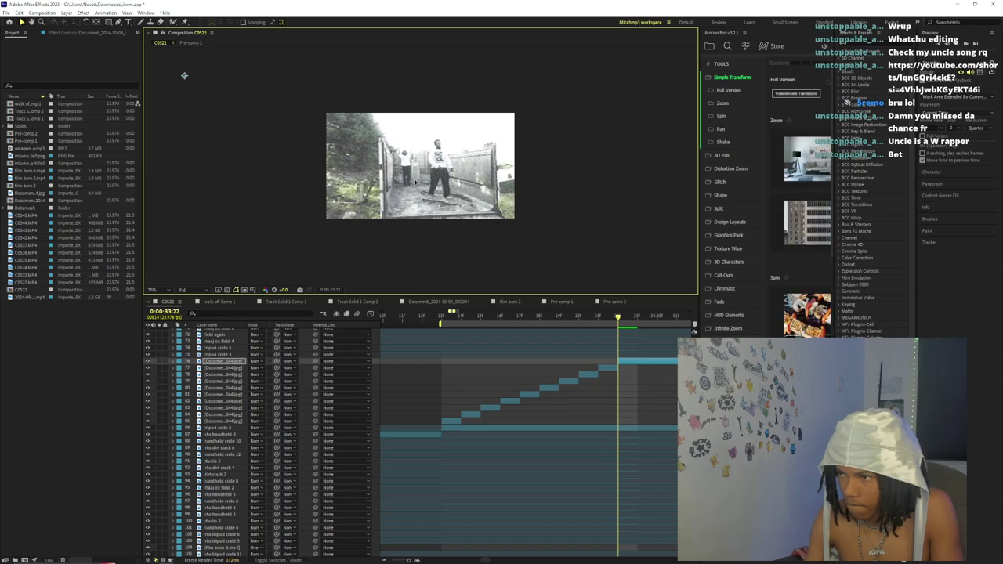
- Split the Document image at 0:00:33:23 and shift the new segment within the frame
{"action": "left_click", "coordinate": [645, 361]}
{"action": "key", "text": "Page_Down"}
{"action": "key", "text": "ctrl+shift+d"}
{"action": "scroll", "coordinate": [531, 195], "scroll_direction": "down", "scroll_amount": 2}
{"action": "scroll", "coordinate": [529, 199], "scroll_direction": "up", "scroll_amount": 1}
{"action": "scroll", "coordinate": [529, 199], "scroll_direction": "up", "scroll_amount": 2}
{"action": "scroll", "coordinate": [526, 198], "scroll_direction": "down", "scroll_amount": 2}
{"action": "left_click_drag", "start_coordinate": [453, 189], "coordinate": [410, 182]}
{"action": "key", "text": "period"}
- Enlarge the 0:00:33:23 Document segment to about 233% wide and 196.7% high, repositioning it to cover the whole frame
{"action": "left_click", "coordinate": [173, 361]}
{"action": "left_click", "coordinate": [181, 369]}
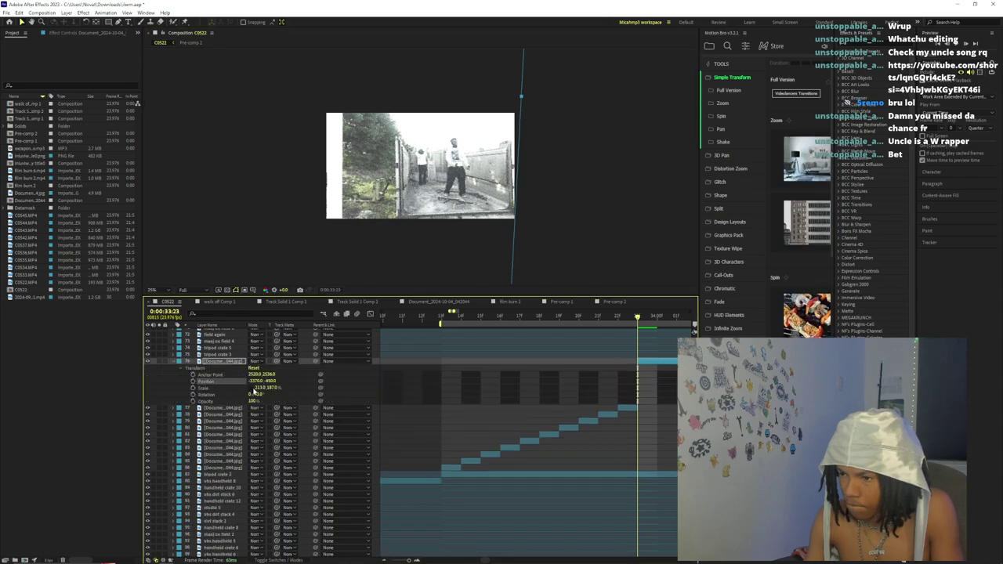
{"action": "left_click", "coordinate": [254, 390]}
{"action": "left_click_drag", "start_coordinate": [257, 389], "coordinate": [262, 389]}
{"action": "left_click_drag", "start_coordinate": [422, 178], "coordinate": [394, 176]}
{"action": "left_click_drag", "start_coordinate": [262, 381], "coordinate": [260, 390]}
{"action": "left_click_drag", "start_coordinate": [444, 166], "coordinate": [427, 167]}
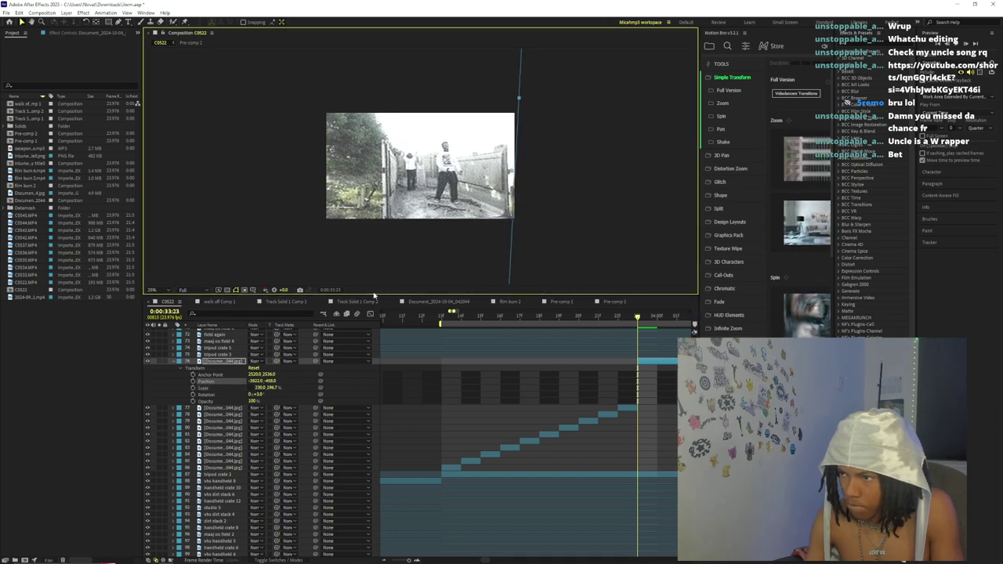
{"action": "left_click_drag", "start_coordinate": [260, 389], "coordinate": [262, 388]}
{"action": "left_click_drag", "start_coordinate": [401, 151], "coordinate": [394, 153]}
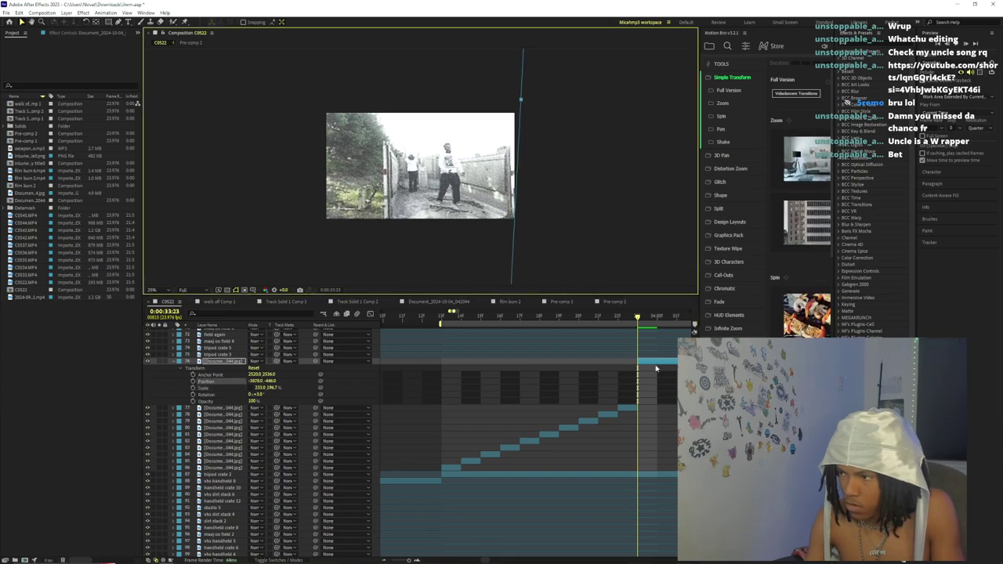
- Split the Document image at 0:00:34:00 and move the new segment so another picture on the sheet fills the frame
{"action": "left_click", "coordinate": [656, 317]}
{"action": "key", "text": "ctrl+shift+d"}
{"action": "scroll", "coordinate": [322, 248], "scroll_direction": "down", "scroll_amount": 1}
{"action": "left_click_drag", "start_coordinate": [321, 251], "coordinate": [646, 142]}
{"action": "left_click_drag", "start_coordinate": [478, 175], "coordinate": [595, 201]}
{"action": "scroll", "coordinate": [432, 165], "scroll_direction": "up", "scroll_amount": 1}
{"action": "left_click_drag", "start_coordinate": [432, 166], "coordinate": [412, 185]}
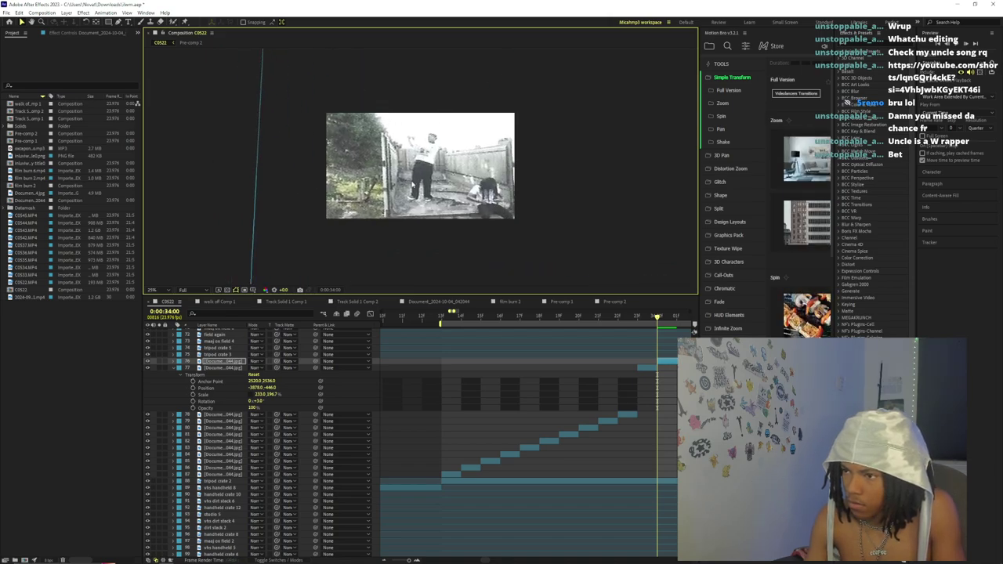
- Toggle the visibility of the last two Document segments and compare them with the tripod crate footage around 0:00:34:00
{"action": "left_click", "coordinate": [148, 361]}
{"action": "left_click", "coordinate": [147, 362]}
{"action": "left_click", "coordinate": [147, 361]}
{"action": "left_click", "coordinate": [147, 361]}
{"action": "left_click", "coordinate": [148, 369]}
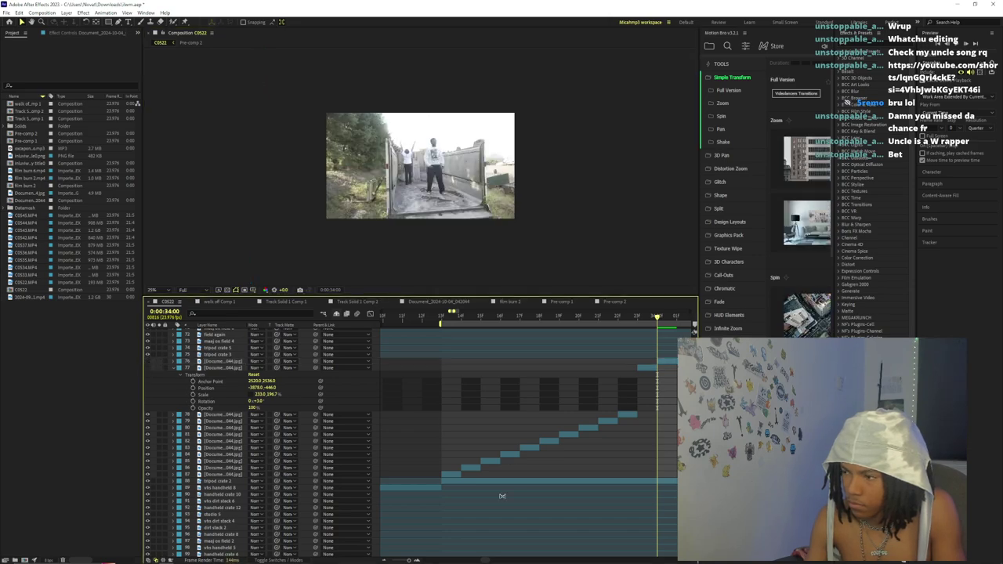
{"action": "left_click_drag", "start_coordinate": [408, 561], "coordinate": [408, 561]}
{"action": "key", "text": "equal"}
{"action": "key", "text": "minus"}
{"action": "key", "text": "equal"}
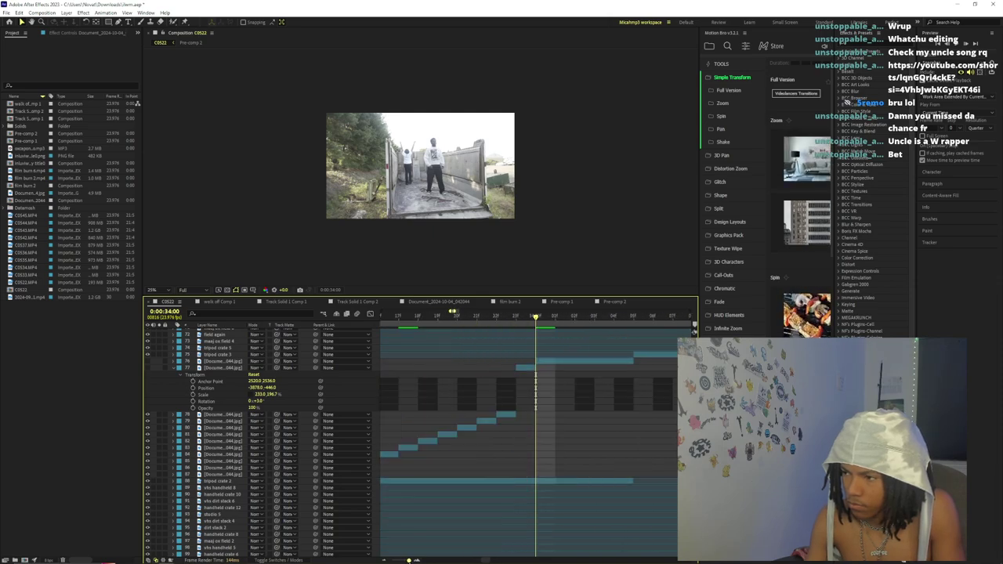
{"action": "left_click", "coordinate": [147, 367]}
{"action": "left_click", "coordinate": [634, 317]}
{"action": "left_click_drag", "start_coordinate": [589, 321], "coordinate": [514, 337]}
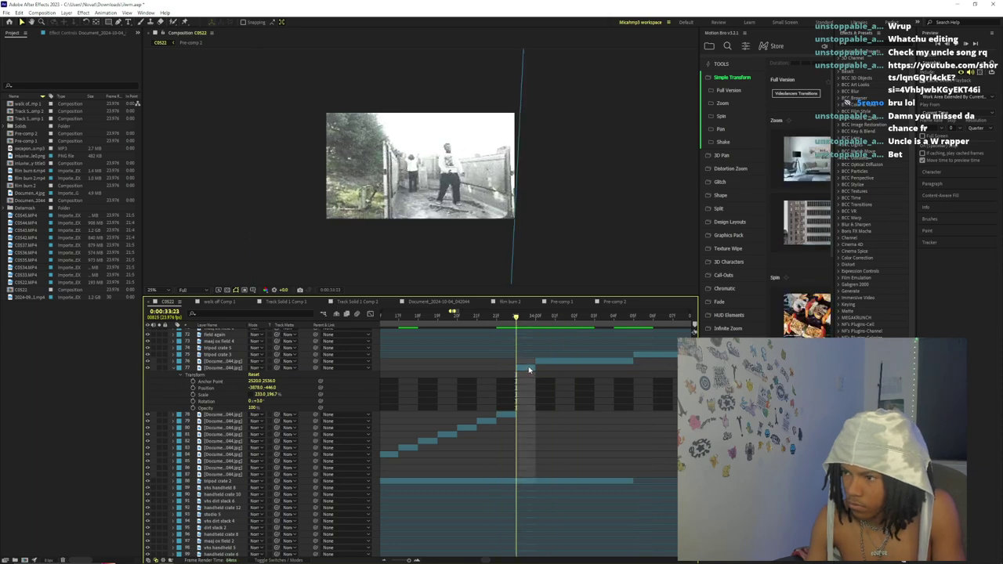
- Try moving the 0:00:34:00 Document segment to a different part of the sheet
{"action": "left_click", "coordinate": [529, 369]}
{"action": "left_click", "coordinate": [532, 320]}
{"action": "left_click", "coordinate": [542, 361]}
{"action": "scroll", "coordinate": [448, 213], "scroll_direction": "down", "scroll_amount": 1}
{"action": "left_click", "coordinate": [431, 205]}
{"action": "left_click_drag", "start_coordinate": [430, 206], "coordinate": [300, 207]}
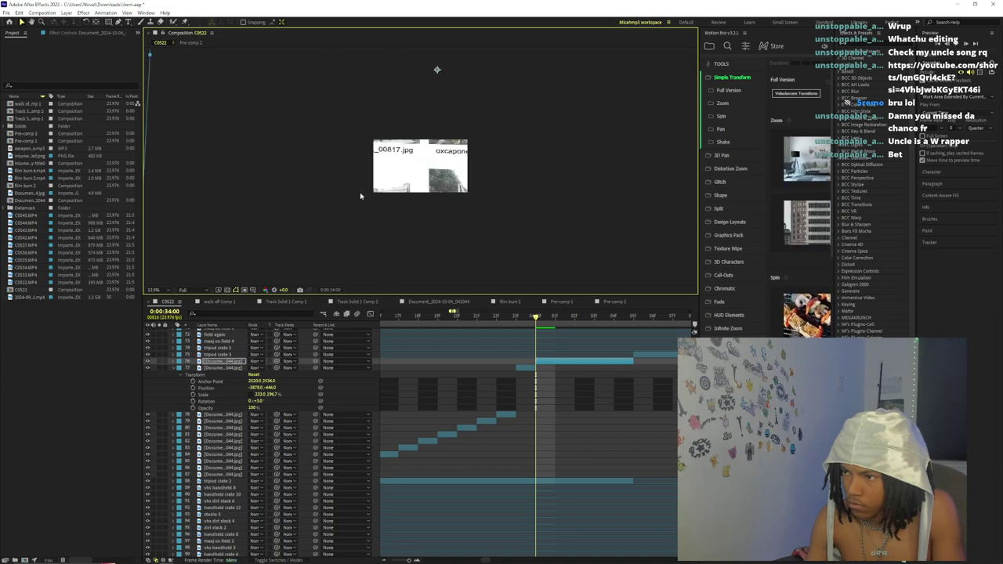
{"action": "key", "text": "ctrl+space"}
{"action": "key", "text": "Escape"}
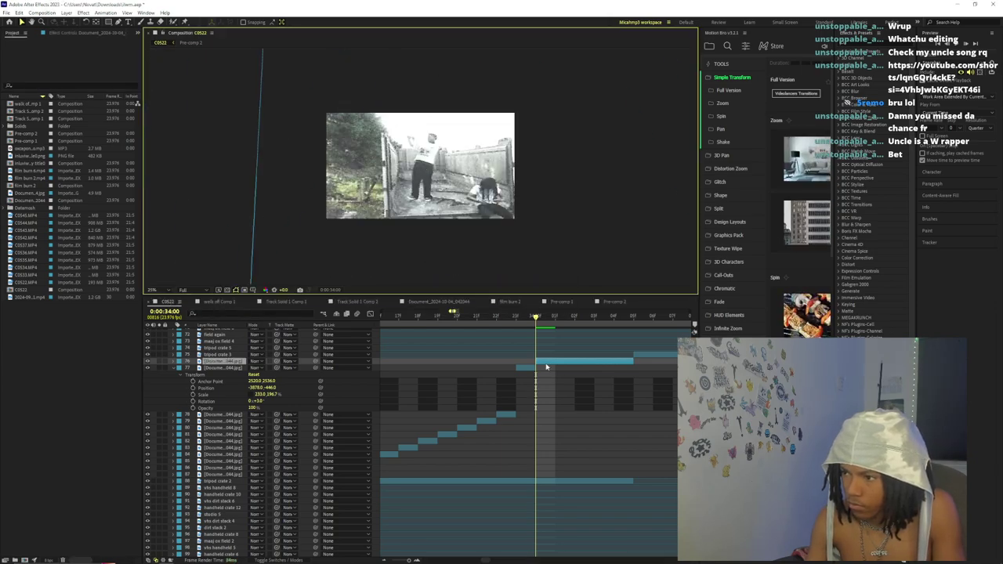
- Try shifting the 0:00:34:00 Document segment in time to 0:00:34:05 and deleting the 0:00:33:23 segment
{"action": "left_click_drag", "start_coordinate": [546, 366], "coordinate": [654, 358]}
{"action": "left_click_drag", "start_coordinate": [529, 319], "coordinate": [554, 318]}
{"action": "key", "text": "Page_Down"}
{"action": "key", "text": "Page_Up"}
{"action": "key", "text": "Page_Down"}
{"action": "left_click", "coordinate": [584, 368]}
{"action": "key", "text": "Delete"}
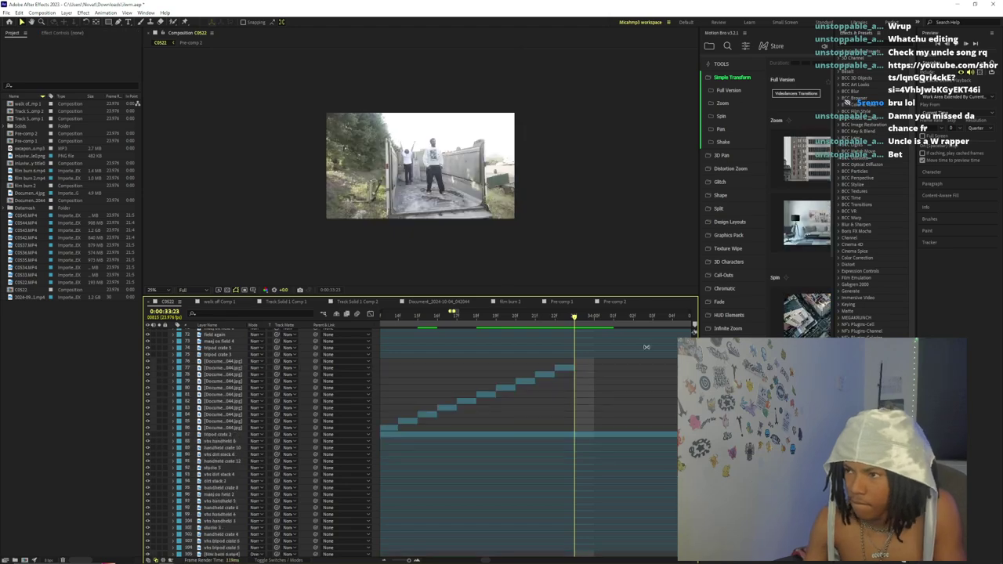
- Try extending the Document segments to two frames each and arranging them end to end up to 0:00:34:05
{"action": "left_click_drag", "start_coordinate": [611, 318], "coordinate": [546, 406]}
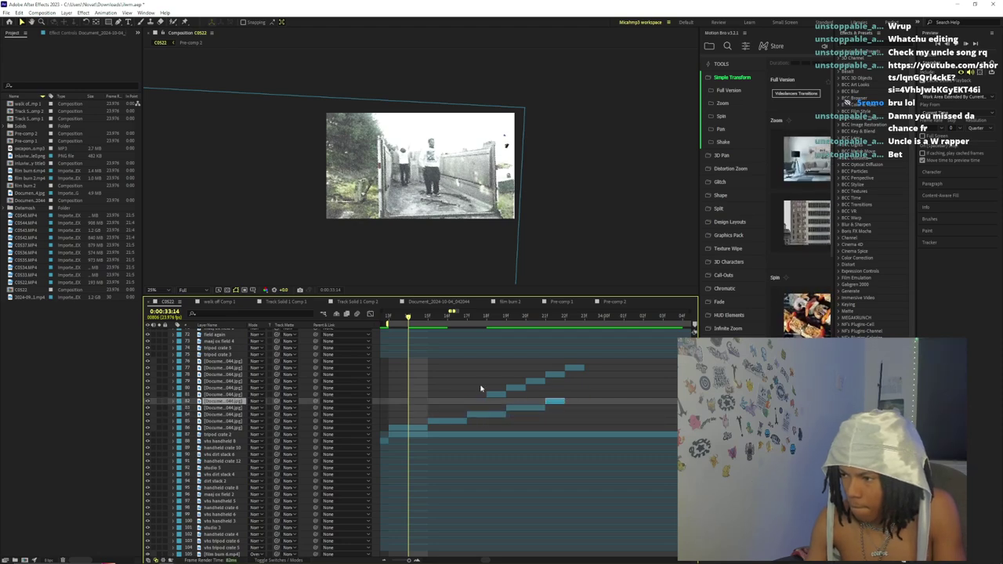
{"action": "left_click_drag", "start_coordinate": [501, 395], "coordinate": [599, 411]}
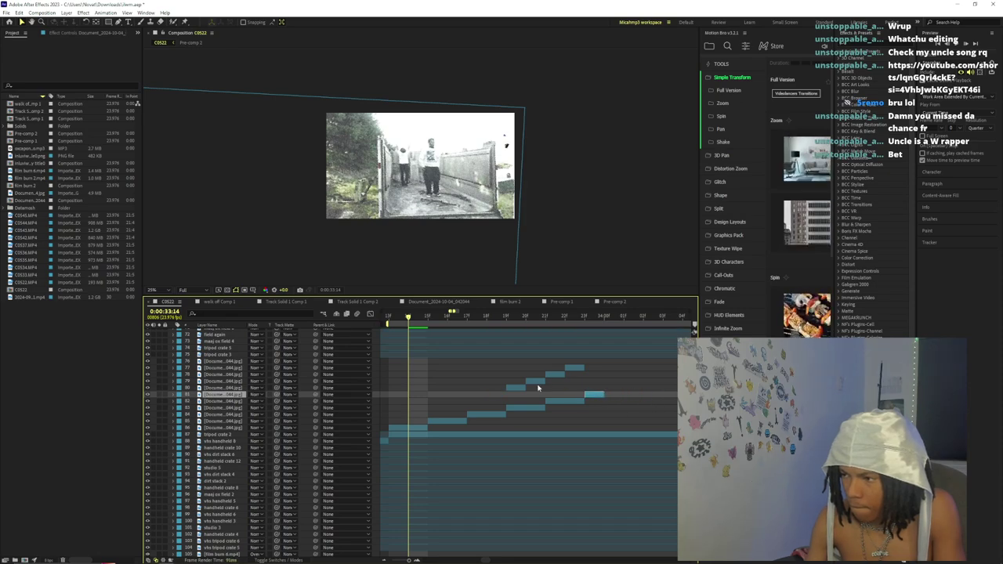
{"action": "left_click_drag", "start_coordinate": [517, 387], "coordinate": [663, 388]}
{"action": "left_click", "coordinate": [600, 394]}
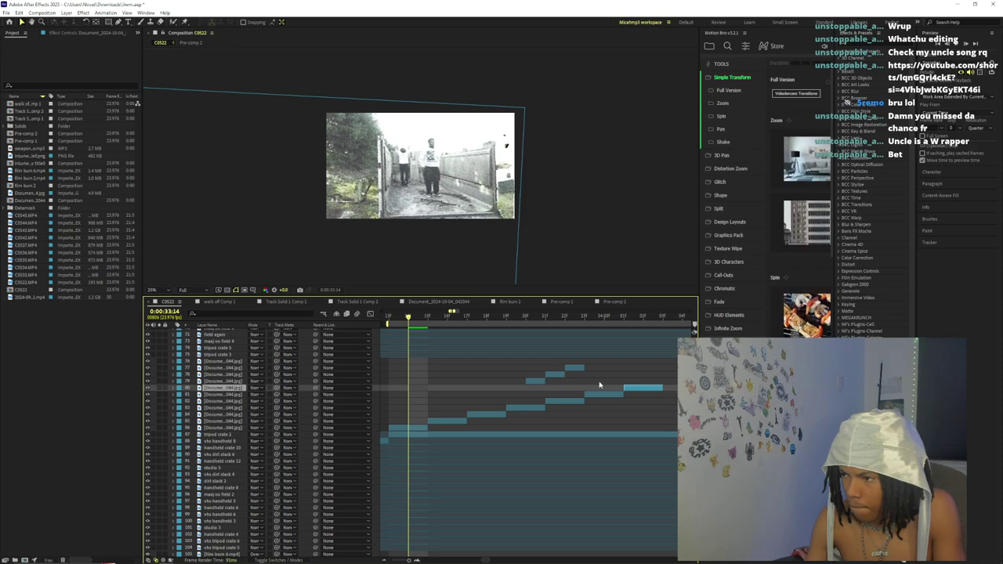
{"action": "left_click_drag", "start_coordinate": [536, 381], "coordinate": [653, 380]}
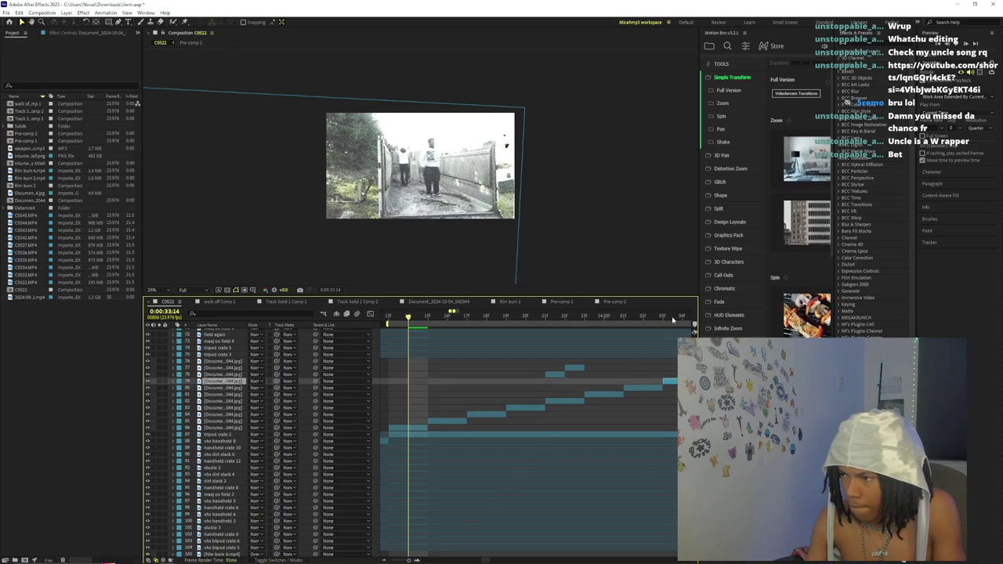
{"action": "left_click", "coordinate": [671, 319]}
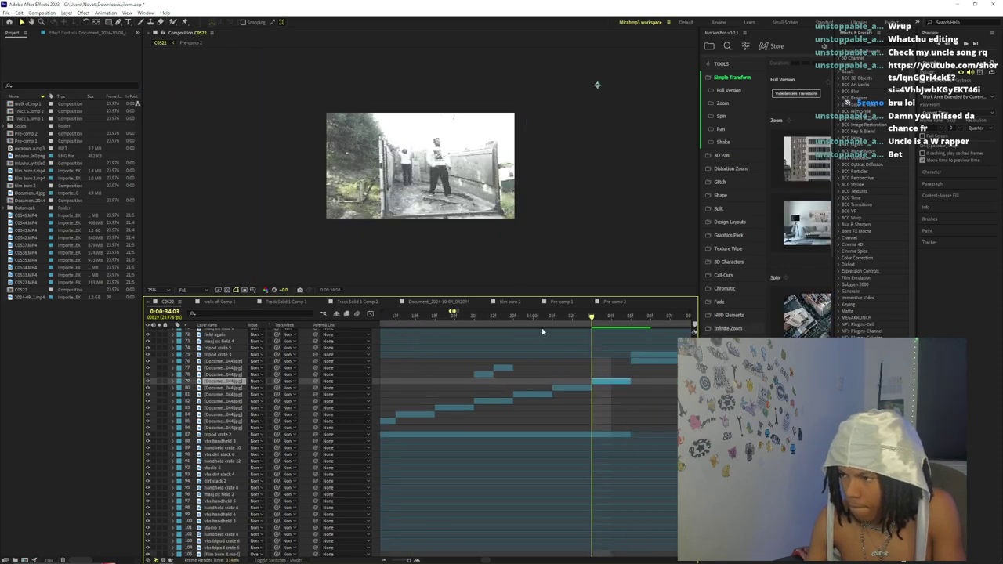
- Delete the two leftover one-frame Document segments and play back the retimed sequence
{"action": "left_click", "coordinate": [497, 368]}
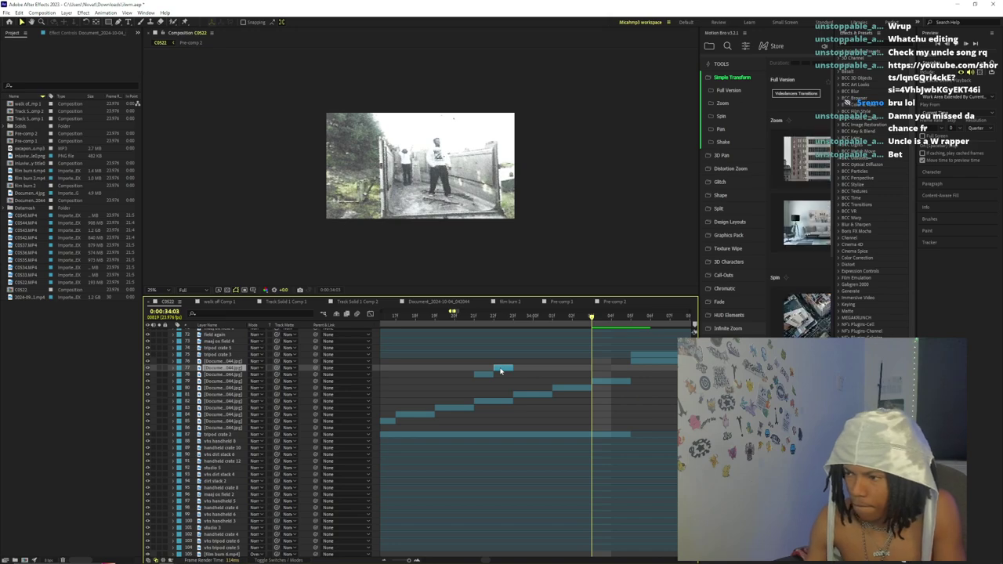
{"action": "left_click", "coordinate": [490, 374], "text": "shift"}
{"action": "key", "text": "Delete"}
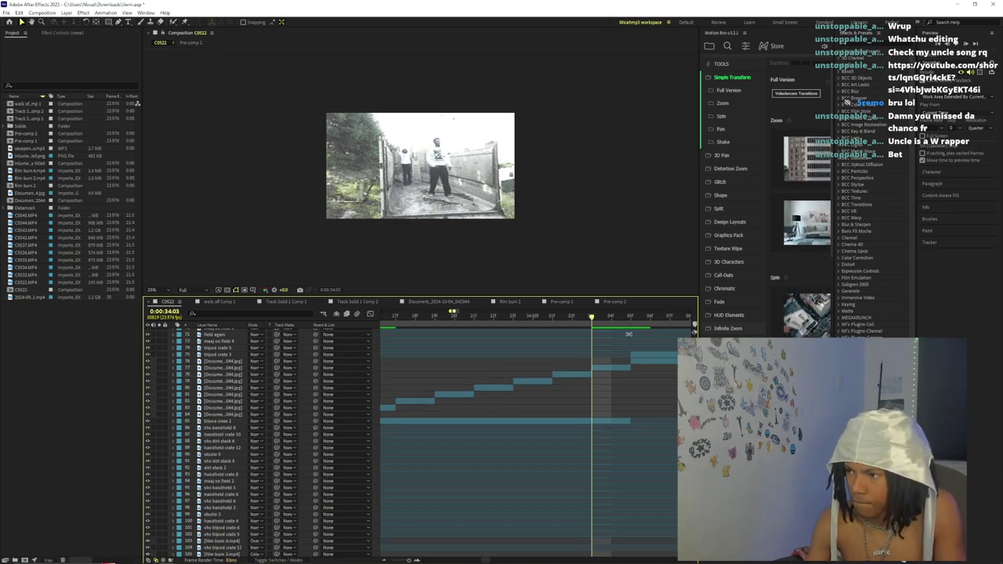
{"action": "left_click_drag", "start_coordinate": [458, 320], "coordinate": [382, 322]}
{"action": "key", "text": "space"}
{"action": "left_click_drag", "start_coordinate": [410, 561], "coordinate": [409, 560]}
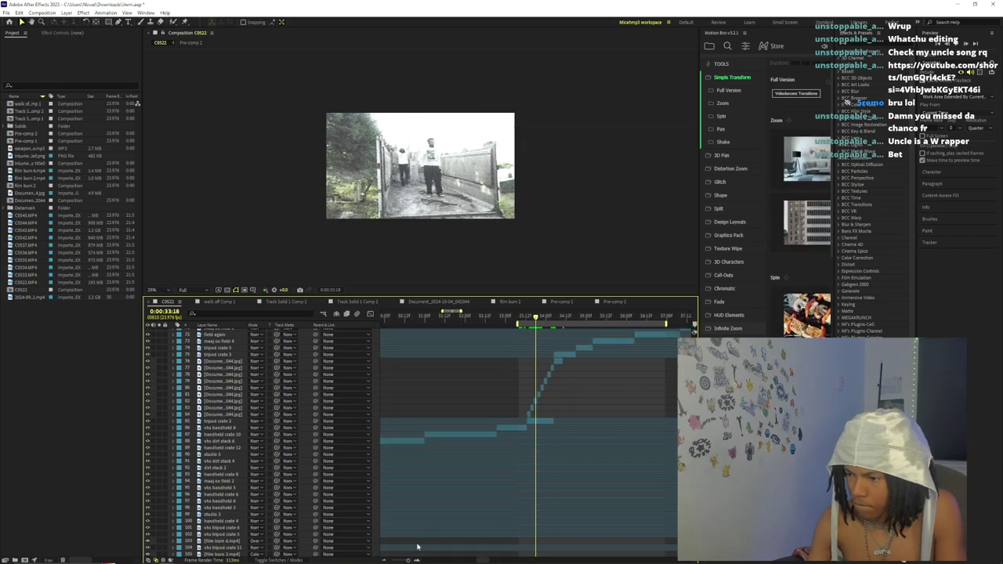
- Undo the Document segments' retiming and deletions, back to the one-frame cuts
{"action": "key", "text": "ctrl+z"}
{"action": "key", "text": "ctrl+z"}
{"action": "key", "text": "ctrl+z"}
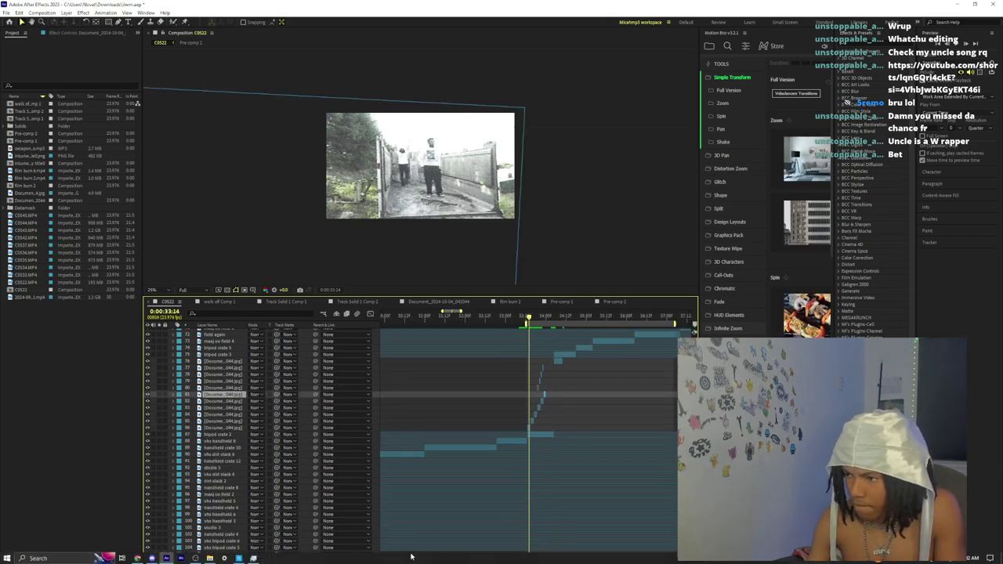
{"action": "key", "text": "ctrl+Down"}
{"action": "key", "text": "ctrl+Down"}
{"action": "key", "text": "ctrl+Down"}
{"action": "key", "text": "ctrl+Down"}
{"action": "key", "text": "ctrl+Down"}
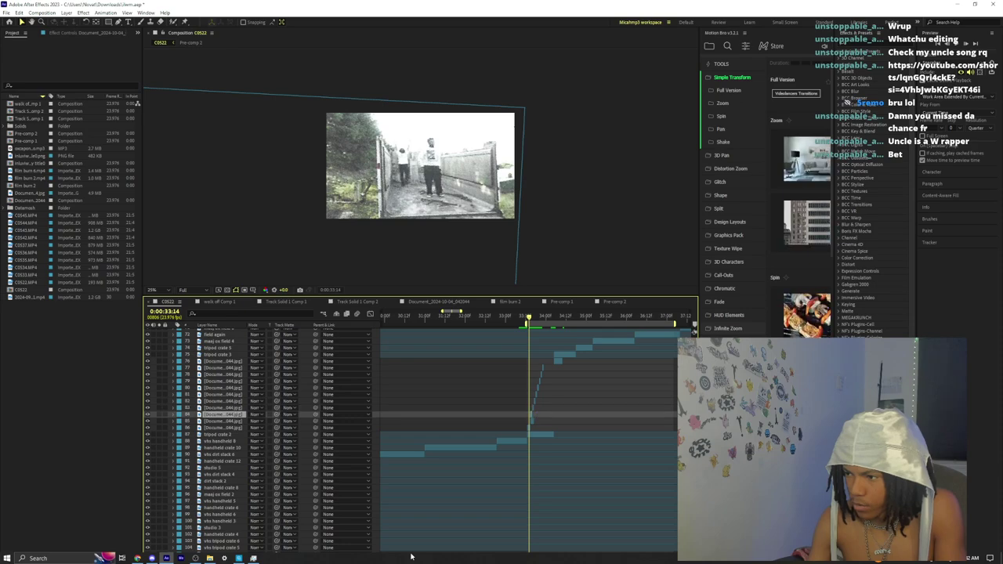
{"action": "key", "text": "ctrl+z"}
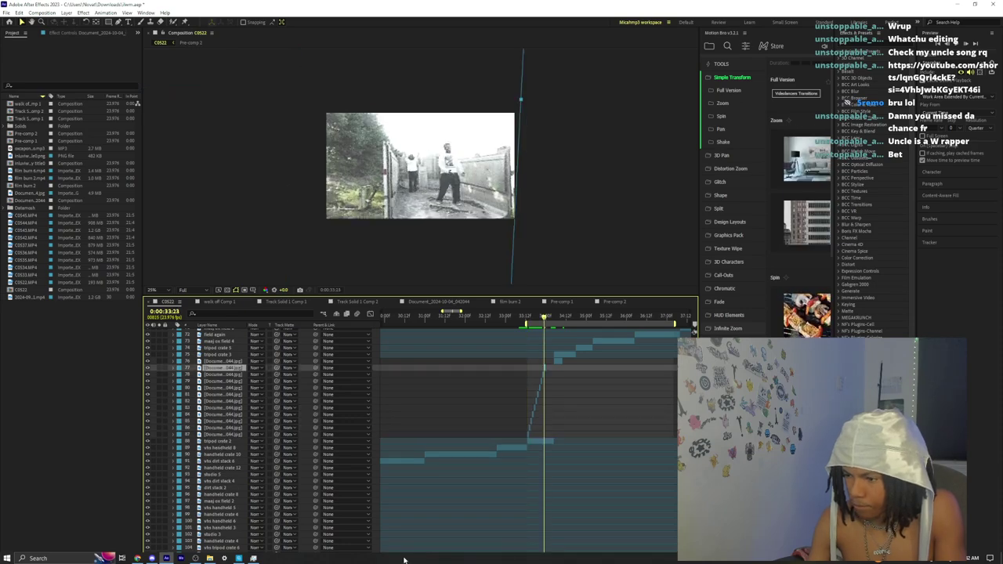
{"action": "key", "text": "ctrl+z"}
{"action": "key", "text": "ctrl+z"}
- Delete the Document segment that starts at 0:00:34:00
{"action": "scroll", "coordinate": [436, 461], "scroll_direction": "down", "scroll_amount": 3}
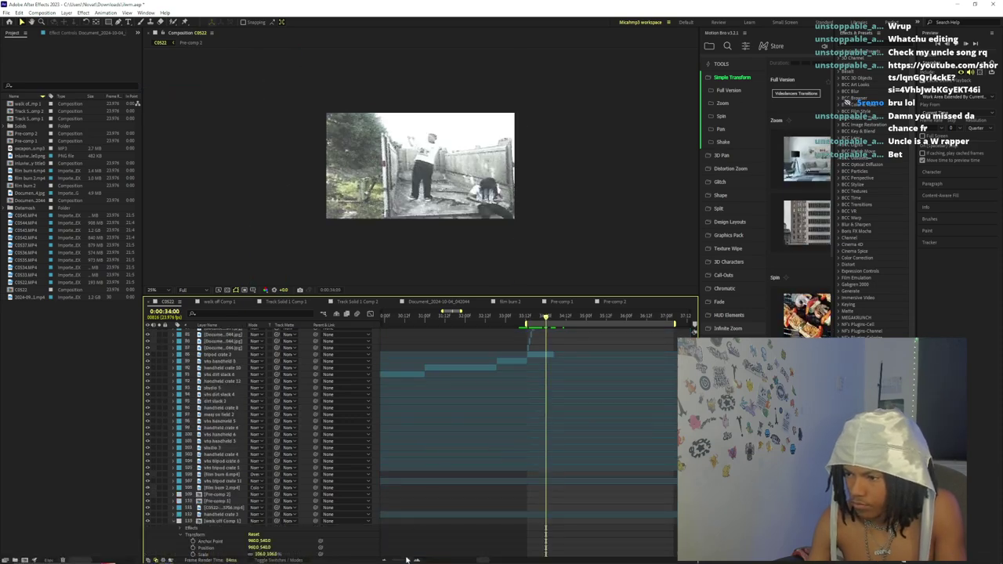
{"action": "scroll", "coordinate": [429, 505], "scroll_direction": "up", "scroll_amount": 3}
{"action": "scroll", "coordinate": [429, 509], "scroll_direction": "down", "scroll_amount": 4}
{"action": "left_click_drag", "start_coordinate": [408, 560], "coordinate": [409, 560]}
{"action": "scroll", "coordinate": [553, 381], "scroll_direction": "up", "scroll_amount": 4}
{"action": "left_click", "coordinate": [544, 361]}
{"action": "key", "text": "Delete"}
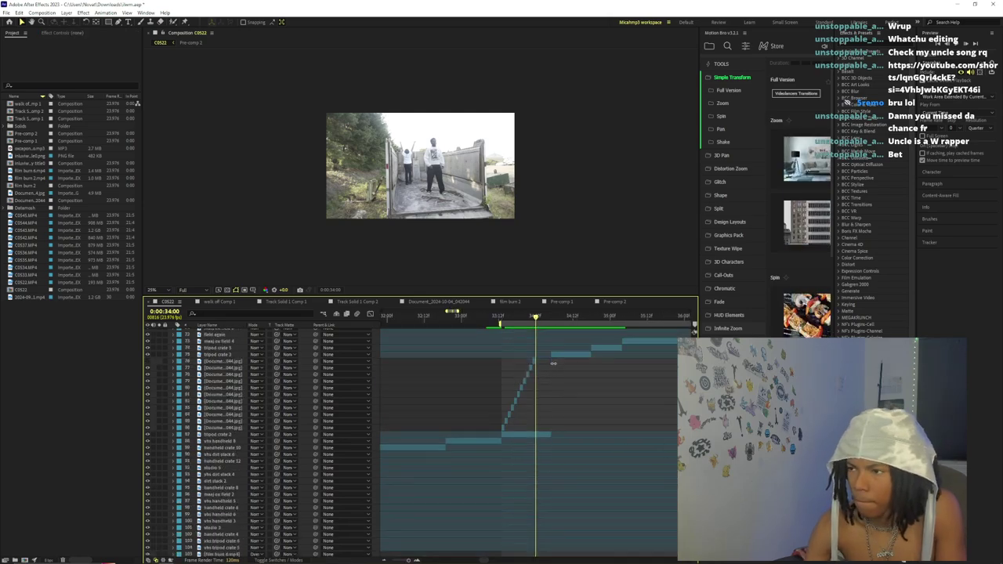
- Duplicate the tripod crate 2 layer and place the copy above the Document segments
{"action": "left_click_drag", "start_coordinate": [413, 561], "coordinate": [407, 560]}
{"action": "left_click_drag", "start_coordinate": [535, 317], "coordinate": [508, 345]}
{"action": "left_click", "coordinate": [533, 433]}
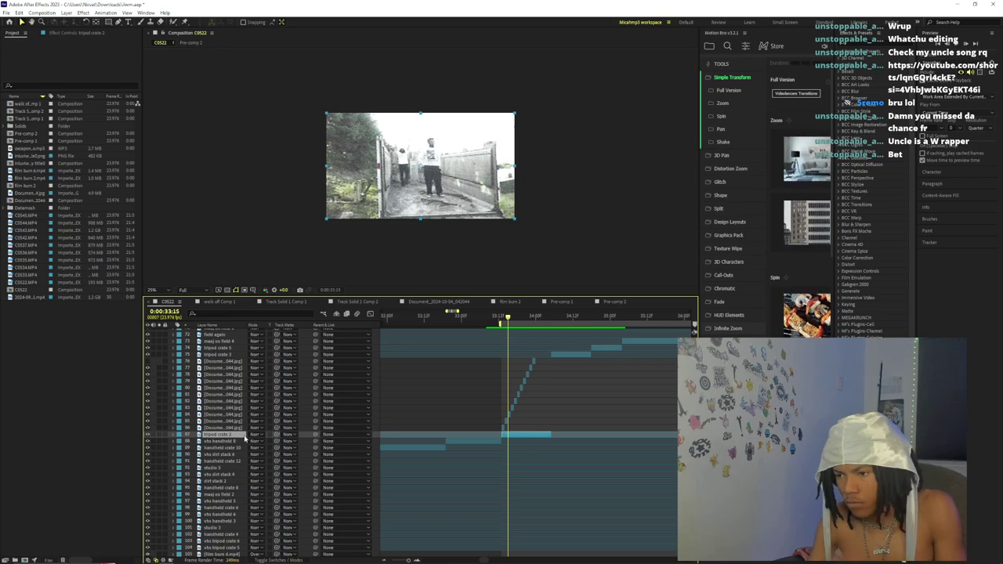
{"action": "left_click_drag", "start_coordinate": [247, 435], "coordinate": [235, 360]}
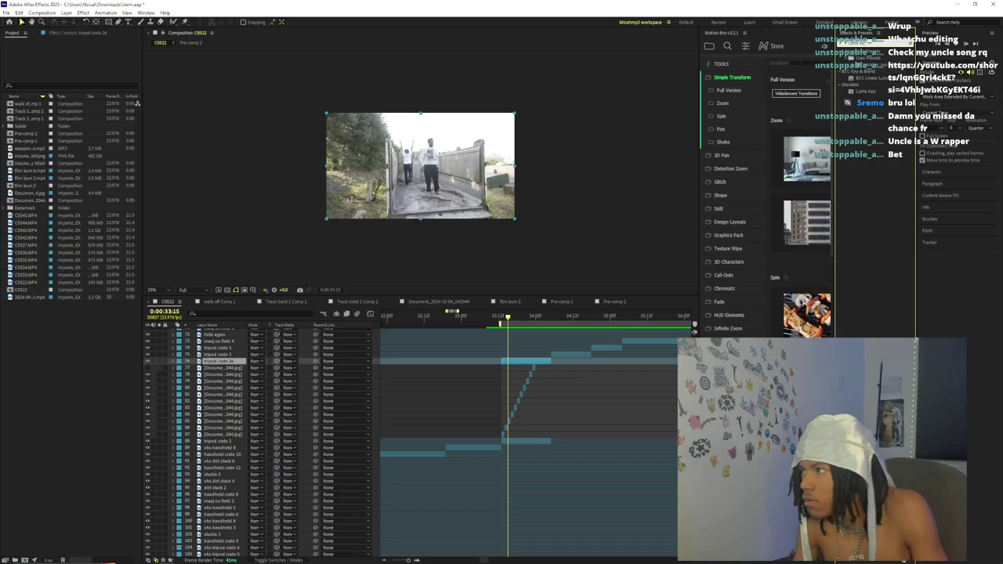
- Try Luma Key on the tripod crate copy, setting the threshold to 147 and raising the edge feather
{"action": "double_click", "coordinate": [866, 91]}
{"action": "scroll", "coordinate": [407, 141], "scroll_direction": "up", "scroll_amount": 2}
{"action": "scroll", "coordinate": [314, 110], "scroll_direction": "down", "scroll_amount": 1}
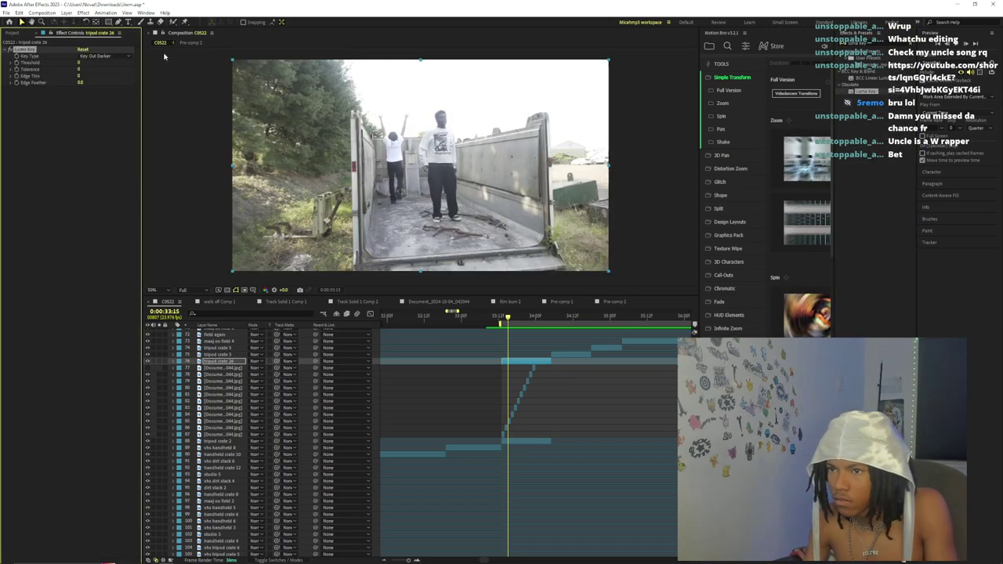
{"action": "left_click_drag", "start_coordinate": [78, 63], "coordinate": [409, 89]}
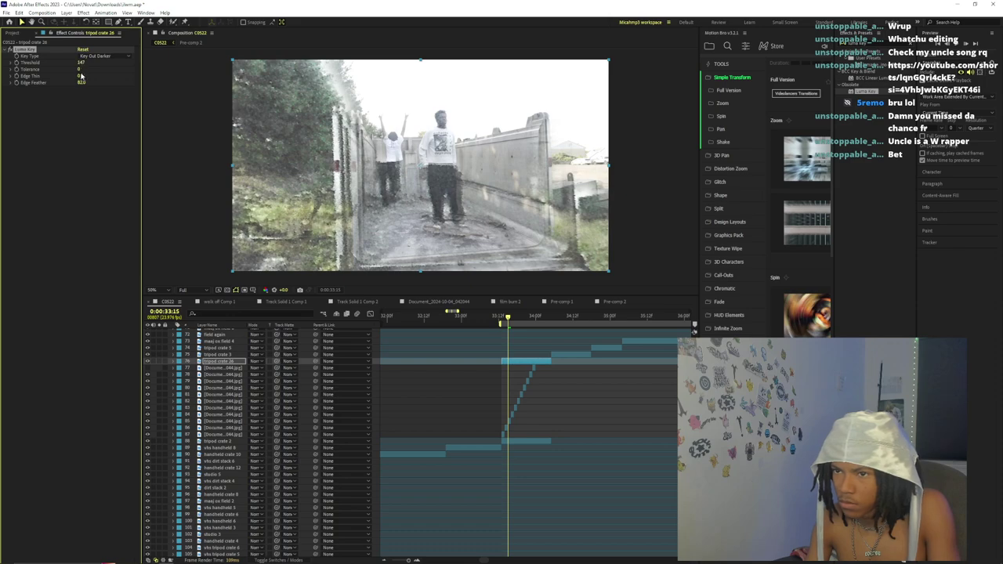
{"action": "left_click_drag", "start_coordinate": [91, 75], "coordinate": [115, 77]}
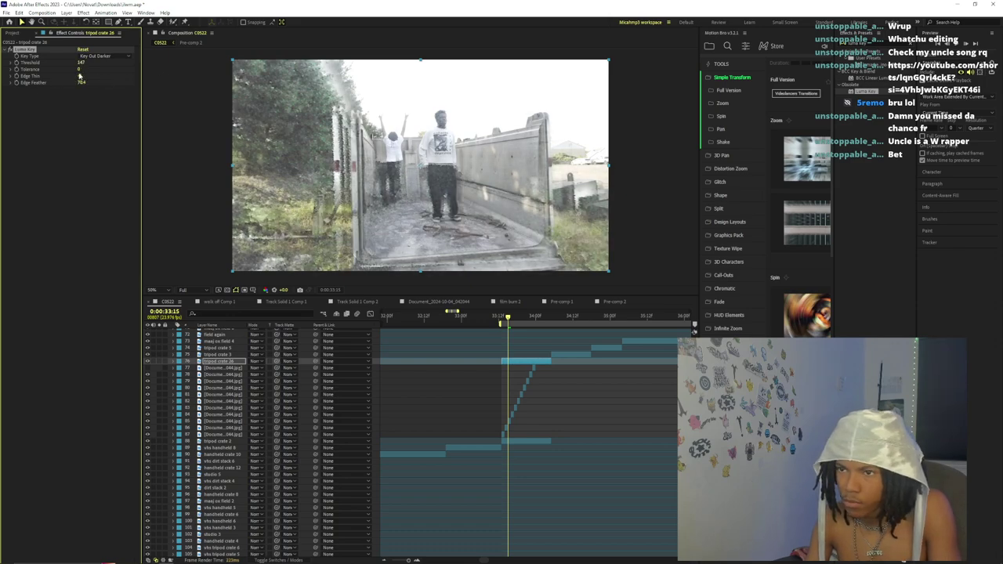
- Set the Luma Key's edge thin to 0 and lower its edge feather to about 1.7
{"action": "left_click", "coordinate": [78, 75]}
{"action": "type", "text": "0"}
{"action": "key", "text": "Return"}
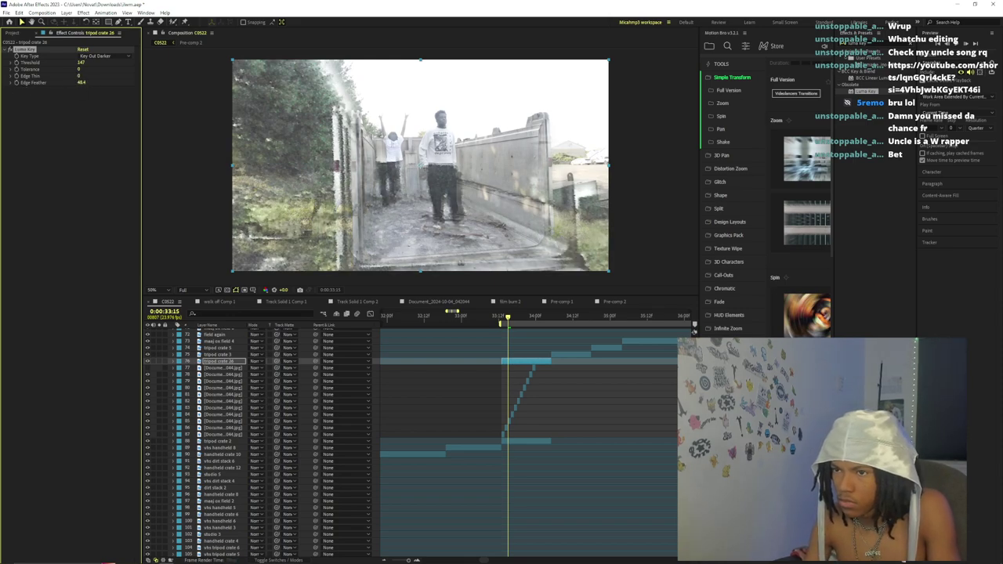
{"action": "left_click_drag", "start_coordinate": [461, 263], "coordinate": [169, 172]}
{"action": "left_click_drag", "start_coordinate": [80, 84], "coordinate": [50, 82]}
- Try the Luma Key as Key Out Brighter with a threshold of 84, and remove the effect from the tripod crate copy
{"action": "left_click", "coordinate": [94, 56]}
{"action": "left_click", "coordinate": [110, 66]}
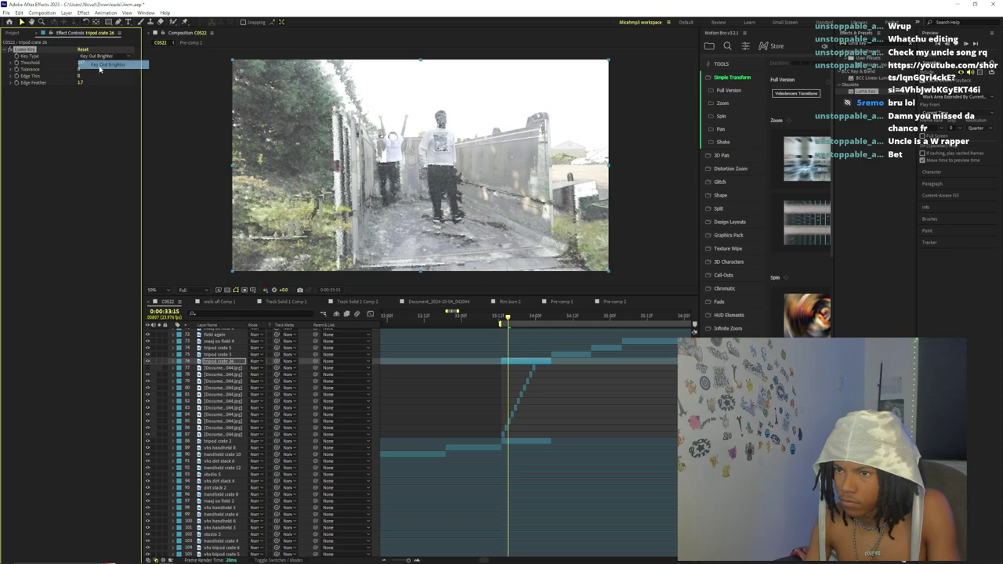
{"action": "mouse_move", "coordinate": [105, 61]}
{"action": "left_mouse_down"}
{"action": "mouse_move", "coordinate": [115, 62]}
{"action": "mouse_move", "coordinate": [75, 70]}
{"action": "mouse_move", "coordinate": [116, 70]}
{"action": "left_mouse_up"}
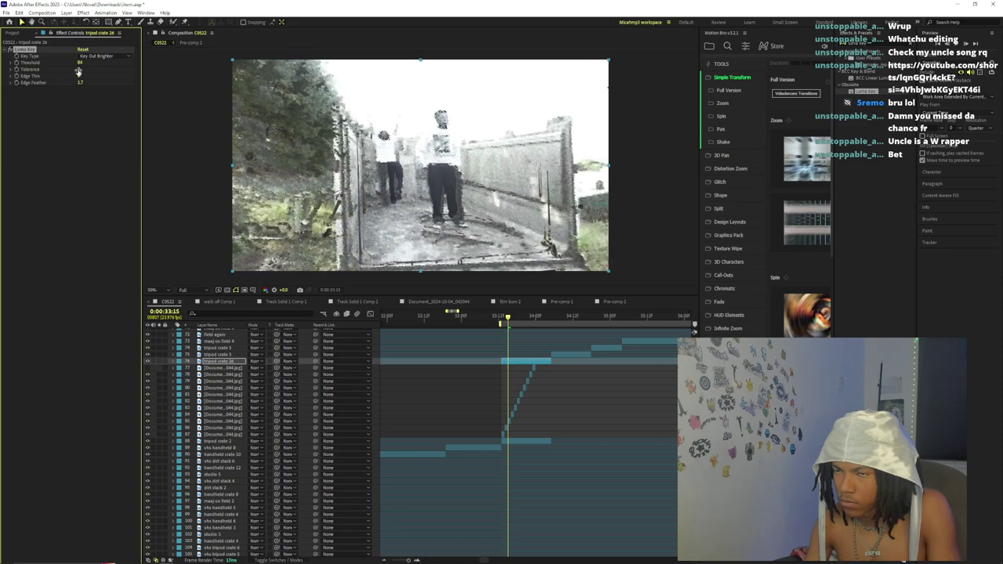
{"action": "key", "text": "Delete"}
{"action": "mouse_move", "coordinate": [501, 322]}
{"action": "left_mouse_down"}
{"action": "mouse_move", "coordinate": [547, 327]}
{"action": "mouse_move", "coordinate": [504, 329]}
{"action": "left_mouse_up"}
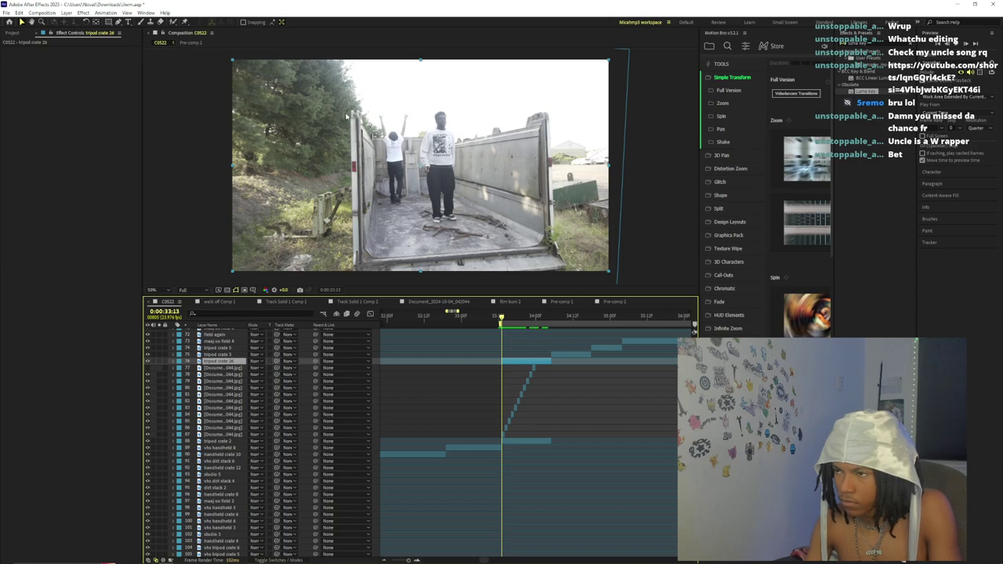
- Draw a closed Pen mask around the trees and grass beside the dumpster on the tripod crate copy
{"action": "left_click", "coordinate": [346, 66]}
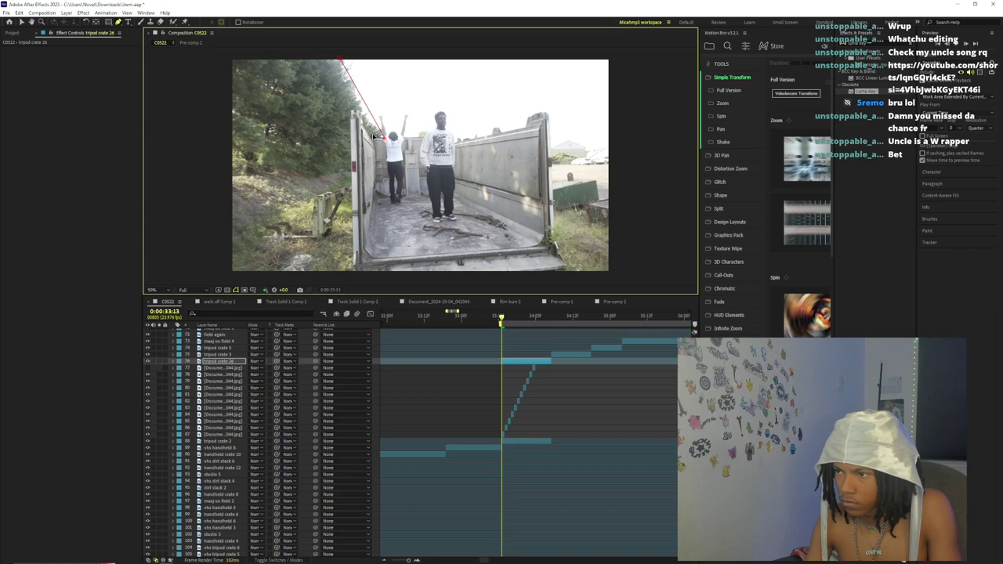
{"action": "key", "text": "period"}
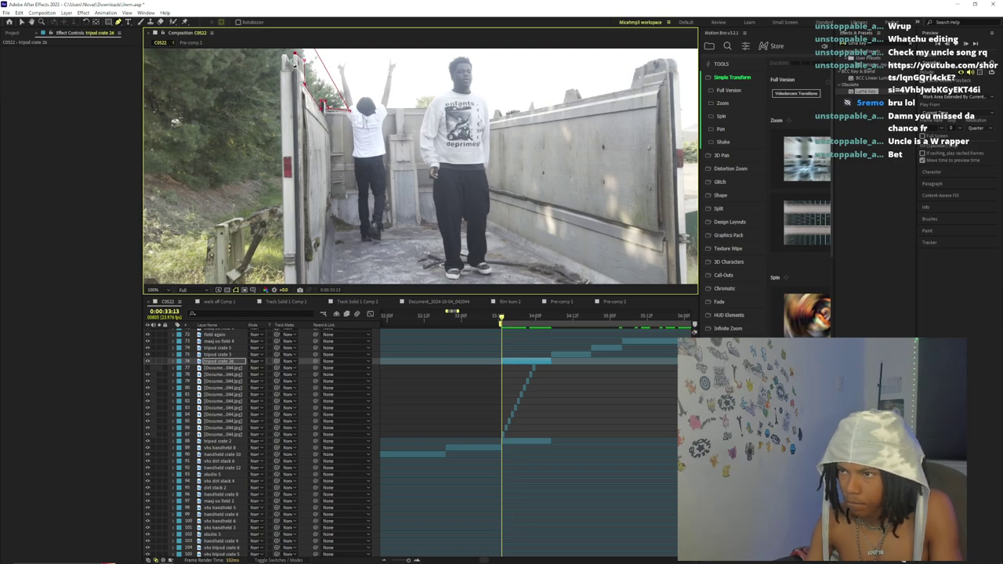
{"action": "scroll", "coordinate": [372, 219], "scroll_direction": "down", "scroll_amount": 1}
{"action": "scroll", "coordinate": [372, 220], "scroll_direction": "up", "scroll_amount": 1}
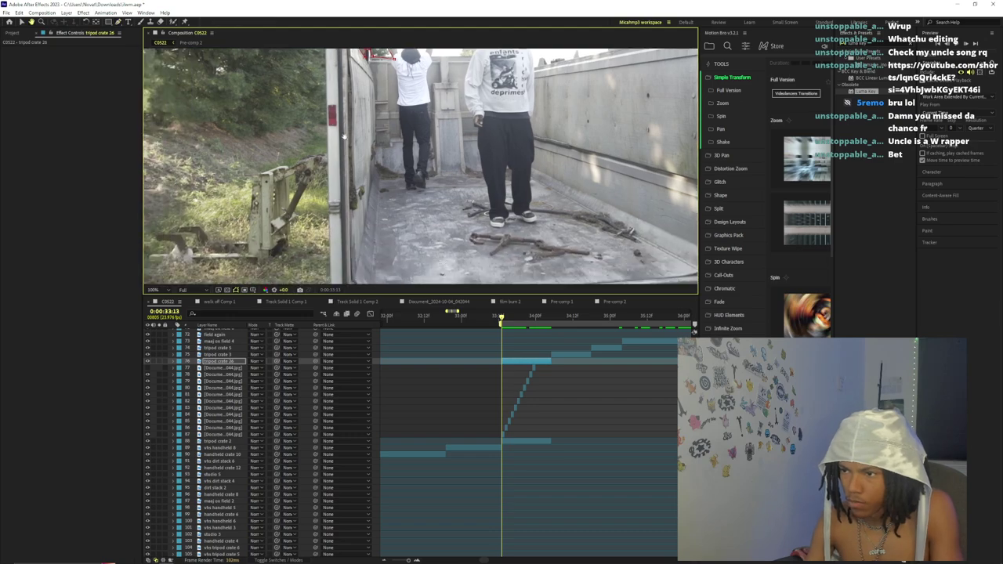
{"action": "scroll", "coordinate": [392, 215], "scroll_direction": "down", "scroll_amount": 3}
{"action": "scroll", "coordinate": [378, 241], "scroll_direction": "up", "scroll_amount": 2}
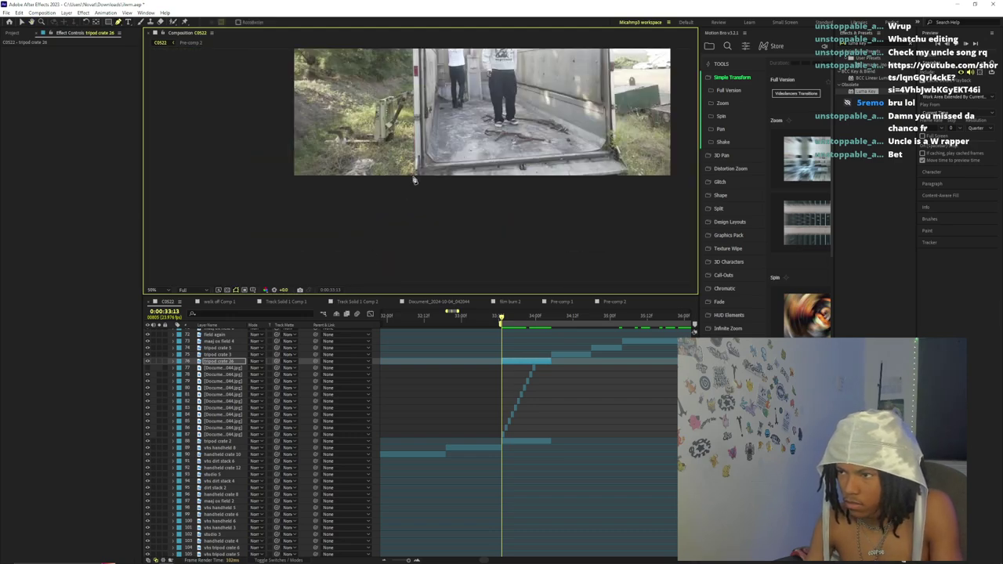
{"action": "scroll", "coordinate": [348, 241], "scroll_direction": "up", "scroll_amount": 1}
{"action": "scroll", "coordinate": [319, 97], "scroll_direction": "up", "scroll_amount": 2}
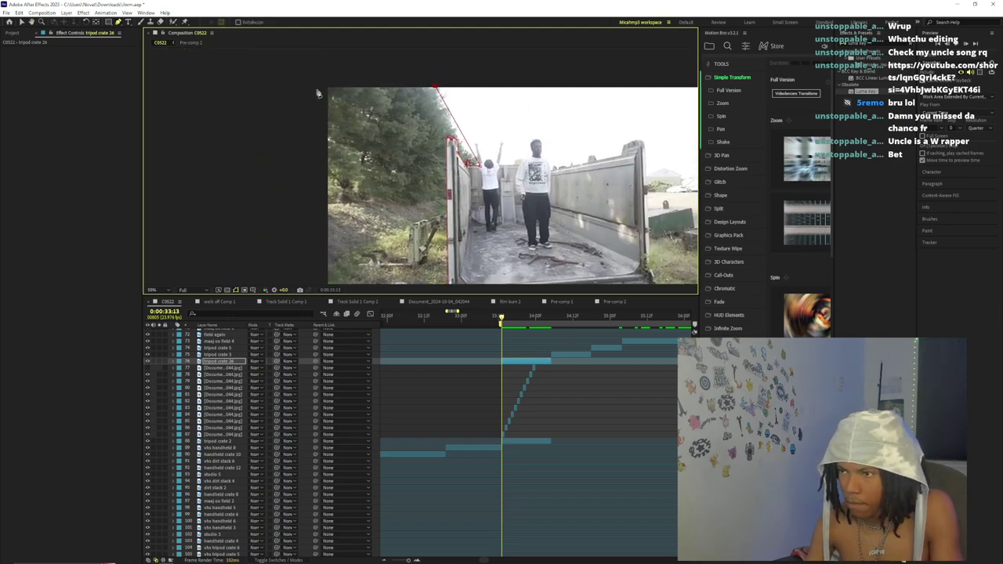
{"action": "left_click", "coordinate": [438, 87]}
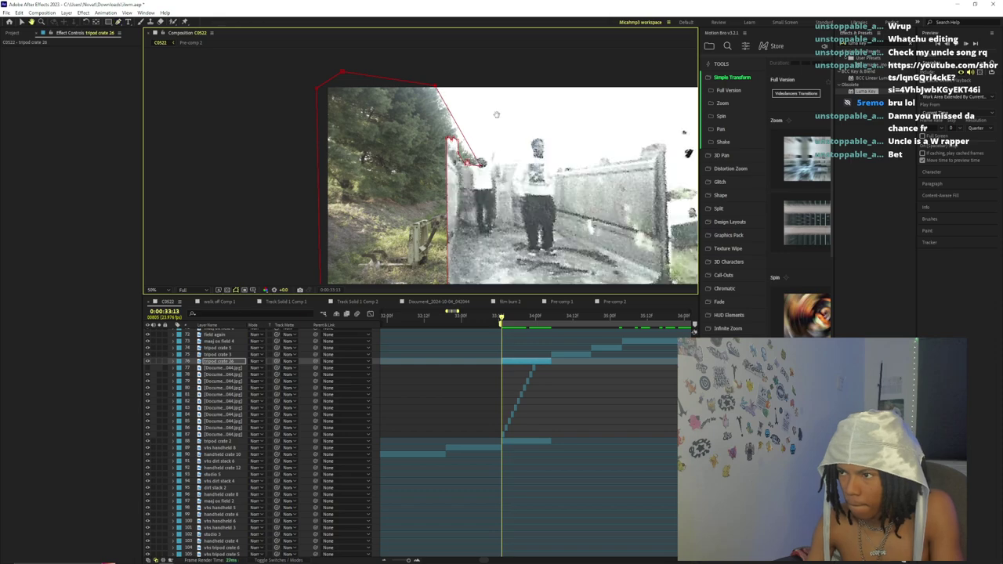
- Try Mask 1 on the tripod crate copy in Subtract mode
{"action": "left_click_drag", "start_coordinate": [522, 134], "coordinate": [479, 62]}
{"action": "left_click", "coordinate": [167, 360]}
{"action": "left_click", "coordinate": [186, 368]}
{"action": "left_click", "coordinate": [256, 376]}
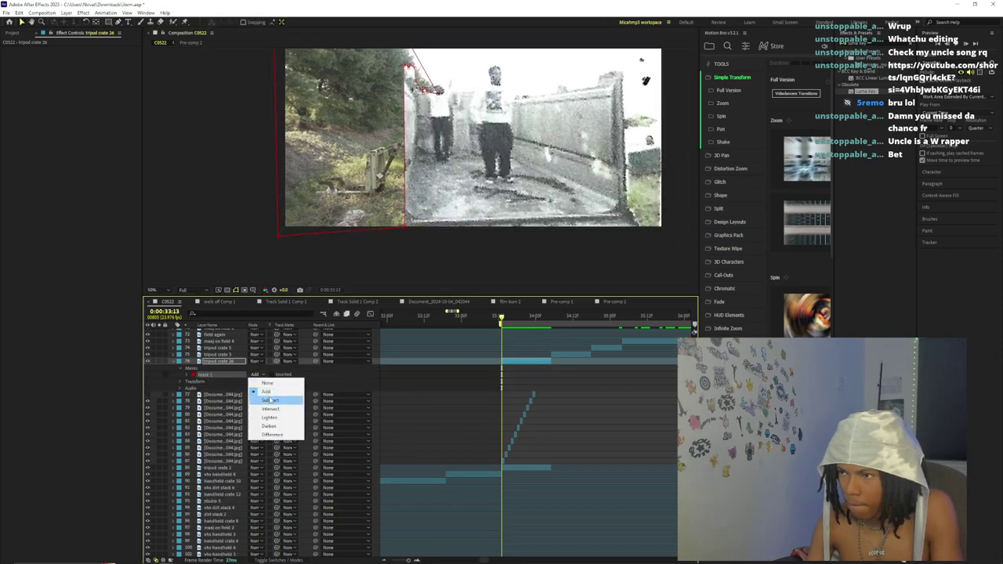
{"action": "left_click", "coordinate": [269, 401]}
{"action": "left_click", "coordinate": [542, 401]}
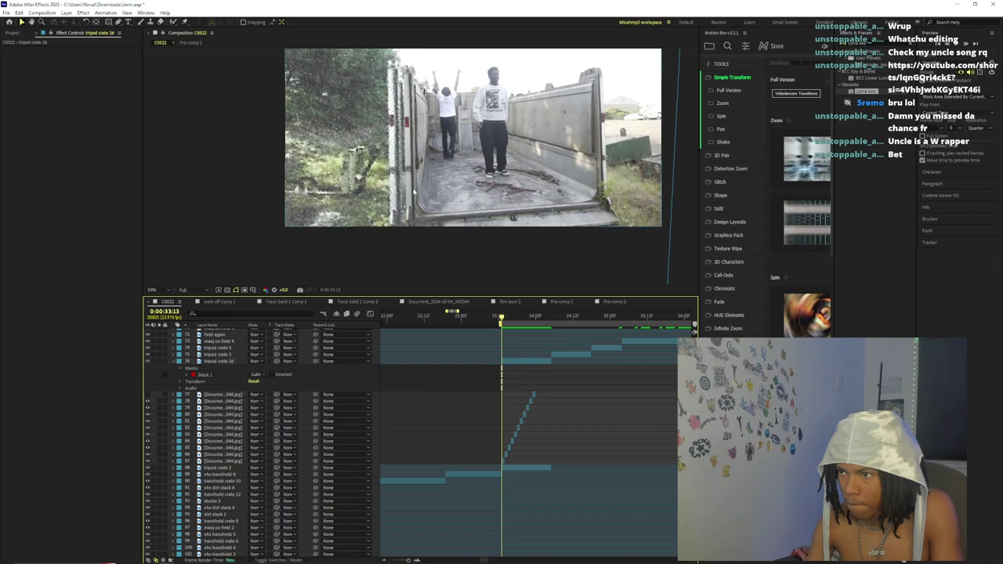
- Undo the mask mode change on the tripod crate copy and set Mask 1 to Subtract again
{"action": "left_click", "coordinate": [516, 361]}
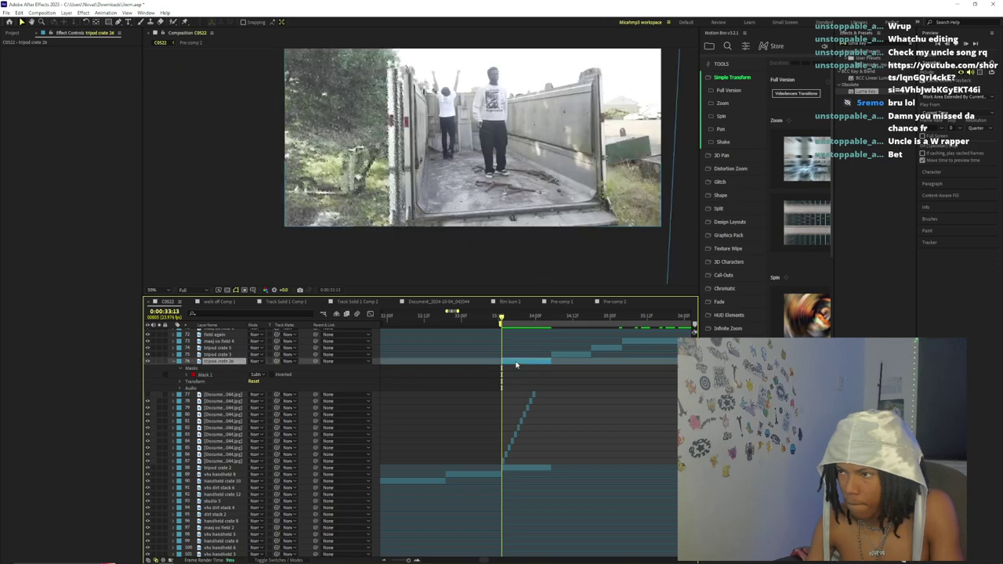
{"action": "key", "text": "ctrl+z"}
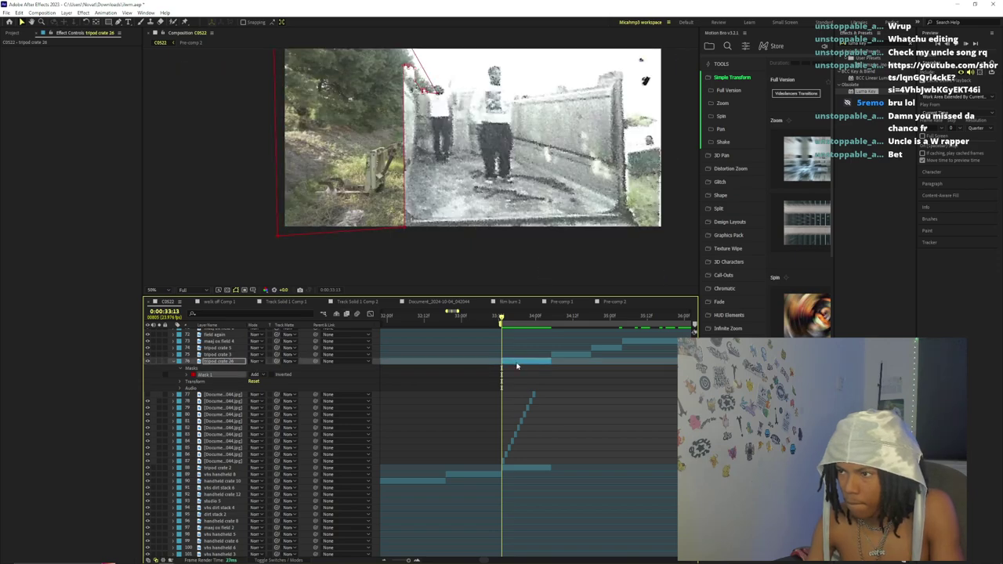
{"action": "left_click", "coordinate": [518, 368]}
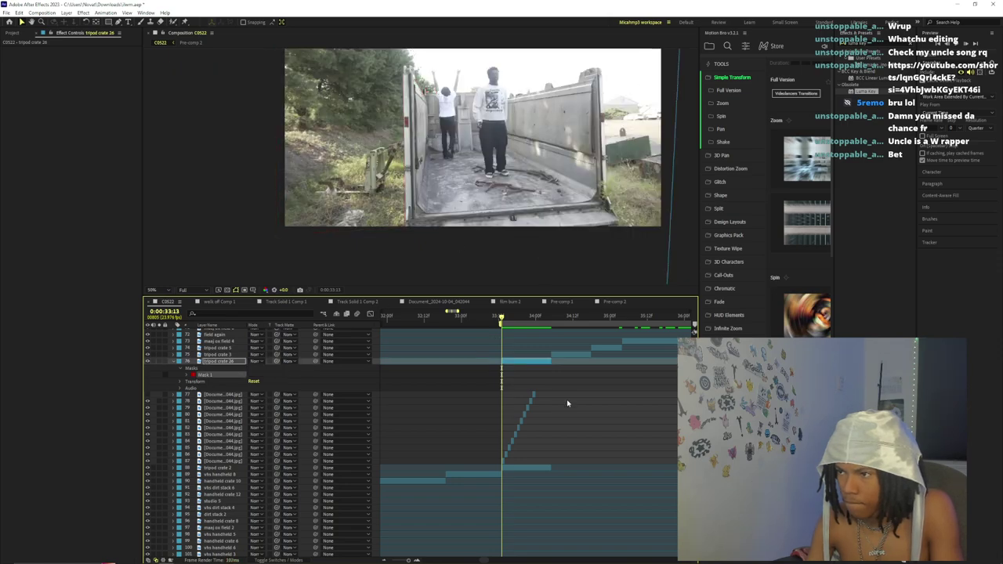
{"action": "left_click", "coordinate": [514, 362]}
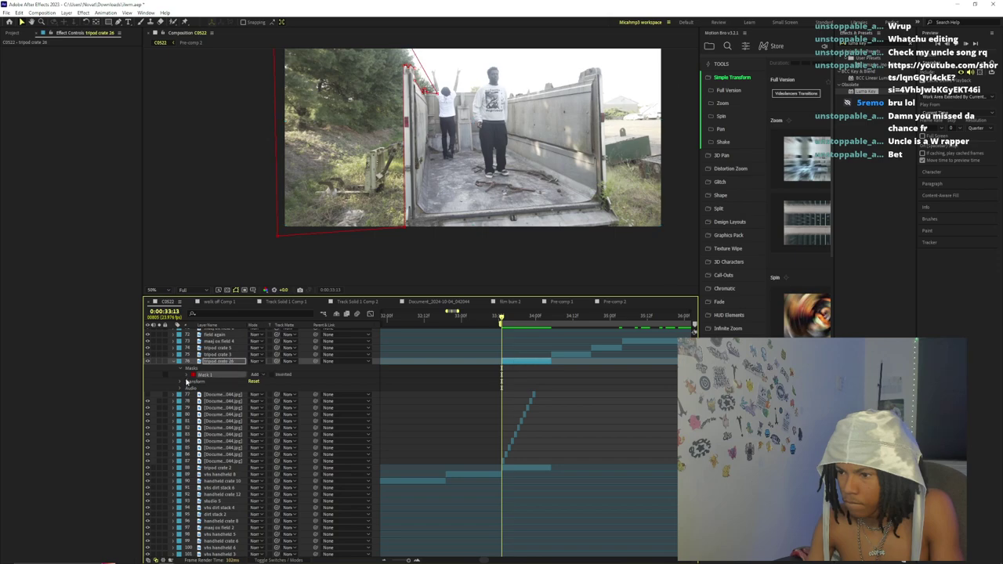
{"action": "left_click", "coordinate": [254, 374]}
{"action": "left_click", "coordinate": [270, 399]}
{"action": "mouse_move", "coordinate": [507, 322]}
{"action": "left_mouse_down"}
{"action": "mouse_move", "coordinate": [524, 328]}
{"action": "mouse_move", "coordinate": [501, 324]}
{"action": "left_mouse_up"}
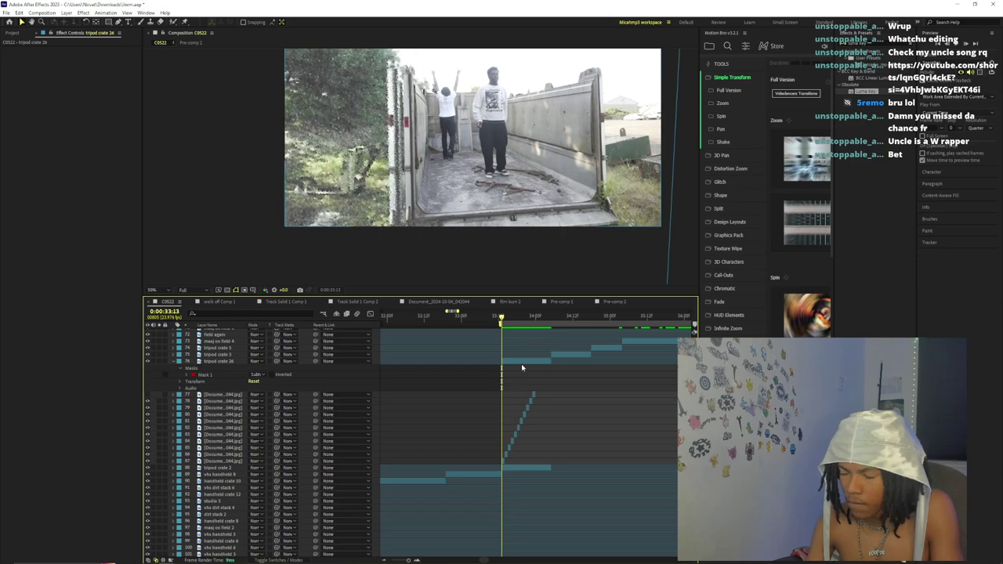
- Delete the tripod crate copy and the last three Document segments from 0:00:33:21 onward
{"action": "left_click", "coordinate": [527, 361]}
{"action": "key", "text": "Delete"}
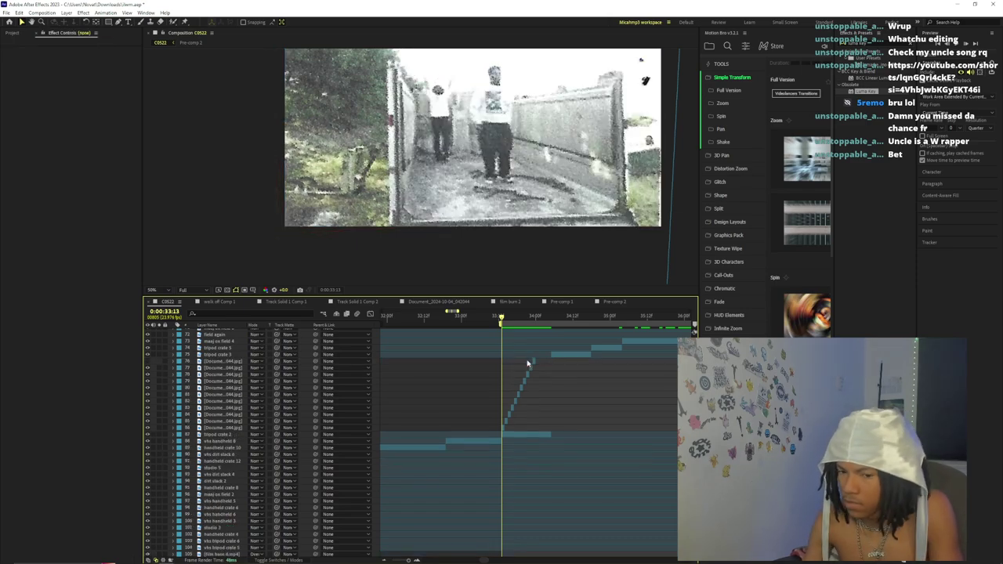
{"action": "left_click_drag", "start_coordinate": [408, 560], "coordinate": [409, 560]}
{"action": "left_click_drag", "start_coordinate": [537, 321], "coordinate": [562, 327]}
{"action": "left_click", "coordinate": [562, 373]}
{"action": "left_click", "coordinate": [569, 361], "text": "shift"}
{"action": "left_click", "coordinate": [571, 361]}
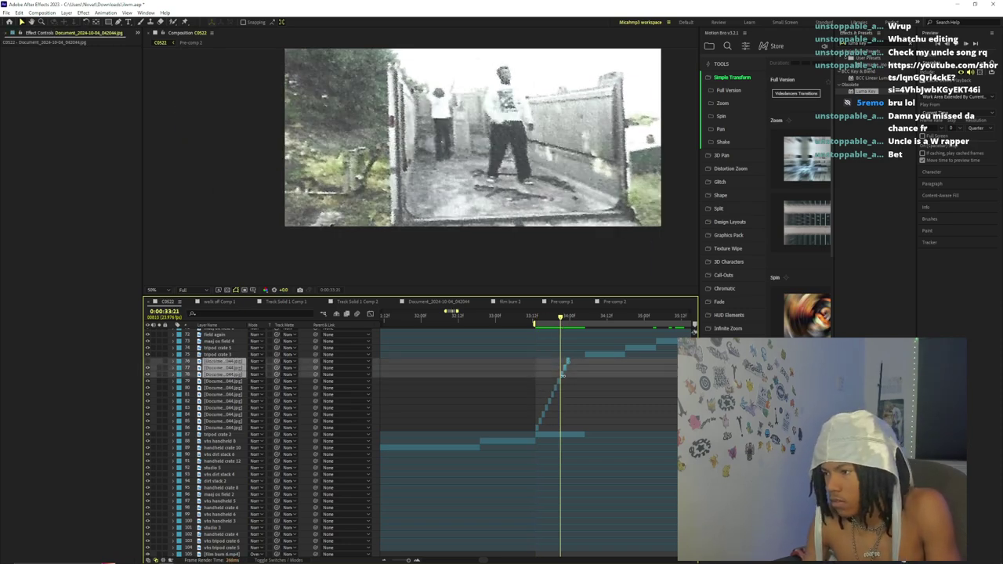
{"action": "key", "text": "Delete"}
- Pre-compose the remaining Document segments as Pre-comp 3, adjusting the composition duration to the layers' time span
{"action": "left_click_drag", "start_coordinate": [410, 560], "coordinate": [409, 560]}
{"action": "left_click_drag", "start_coordinate": [537, 411], "coordinate": [535, 364]}
{"action": "right_click", "coordinate": [536, 362]}
{"action": "left_click", "coordinate": [570, 314]}
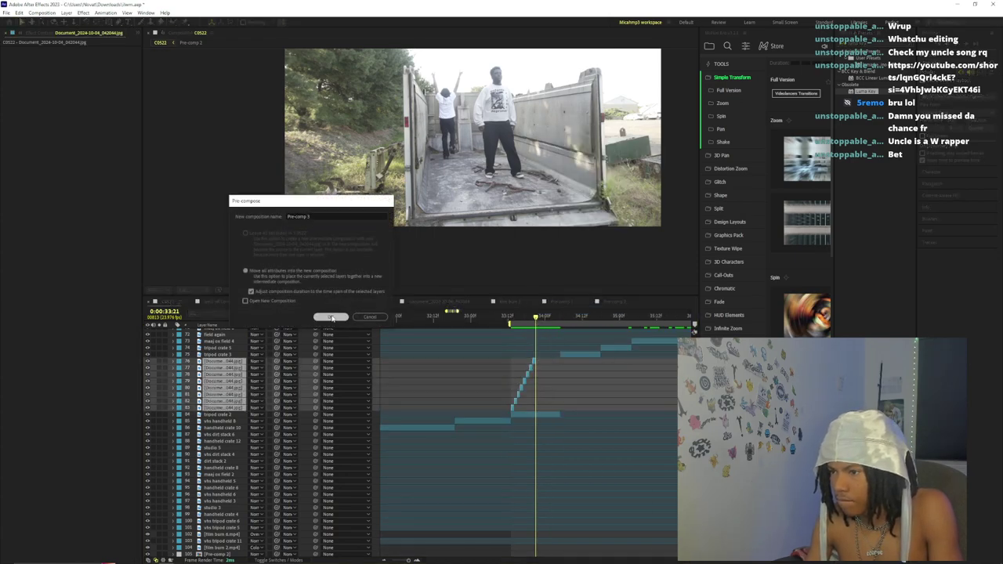
{"action": "left_click", "coordinate": [331, 317]}
- Apply Hue/Saturation to Pre-comp 3 and raise its master saturation to 65
{"action": "left_click", "coordinate": [517, 316]}
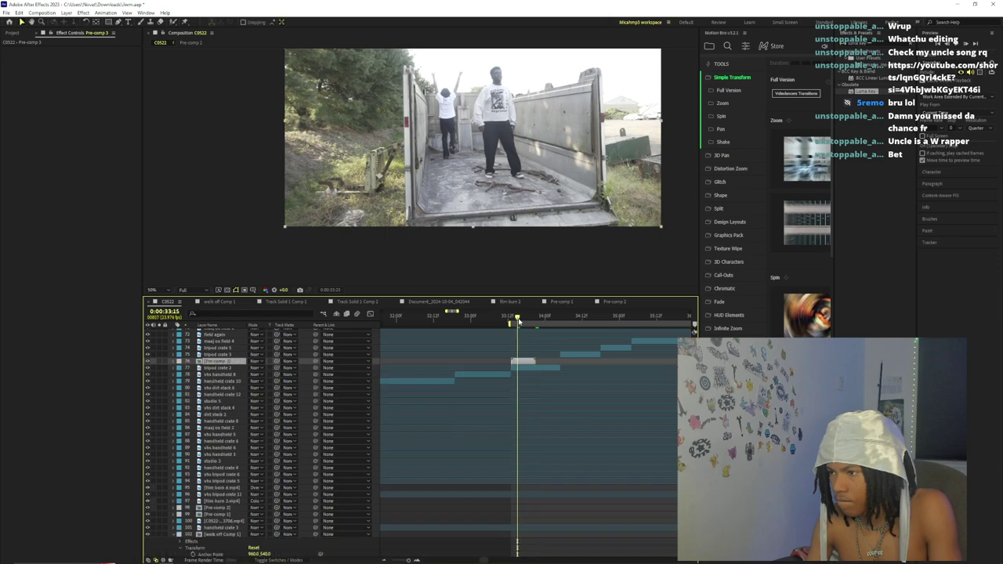
{"action": "left_click", "coordinate": [862, 43]}
{"action": "type", "text": "hue"}
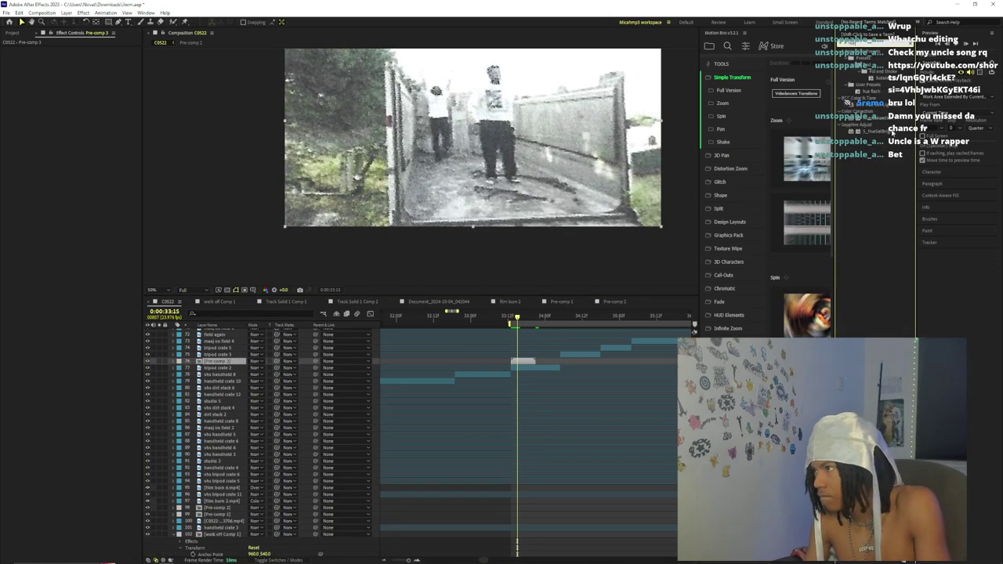
{"action": "double_click", "coordinate": [889, 120]}
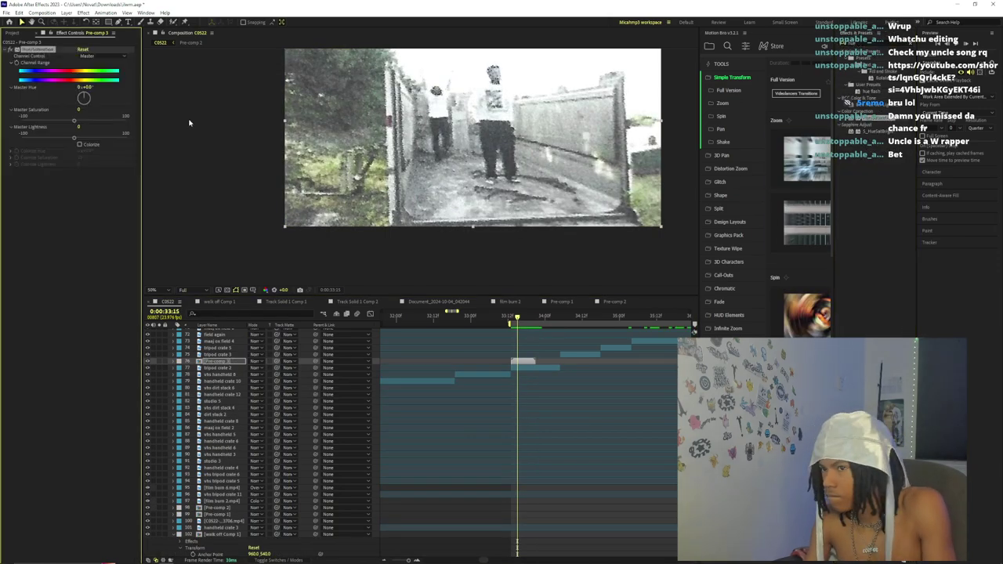
{"action": "left_click", "coordinate": [108, 121]}
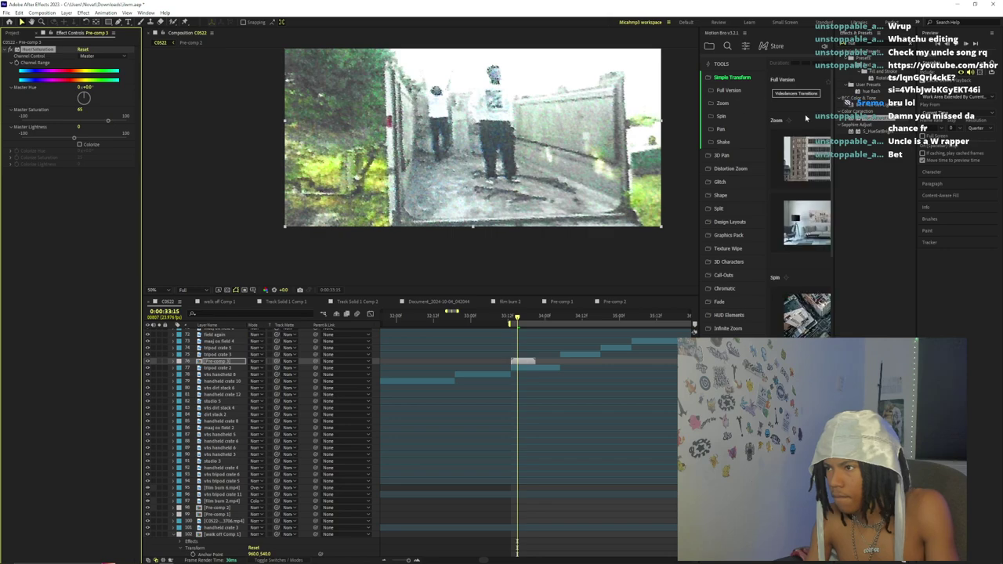
- Apply Curves to Pre-comp 3 and shape a gentle S-curve with darker shadows and brighter highlights
{"action": "type", "text": "curv"}
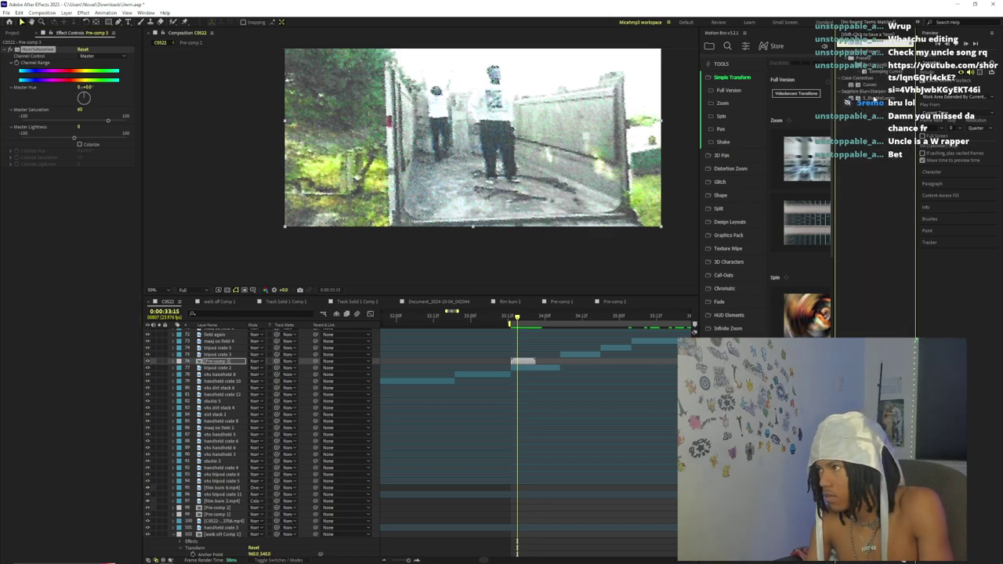
{"action": "double_click", "coordinate": [871, 85]}
{"action": "left_click_drag", "start_coordinate": [55, 262], "coordinate": [55, 286]}
{"action": "left_click_drag", "start_coordinate": [79, 249], "coordinate": [91, 224]}
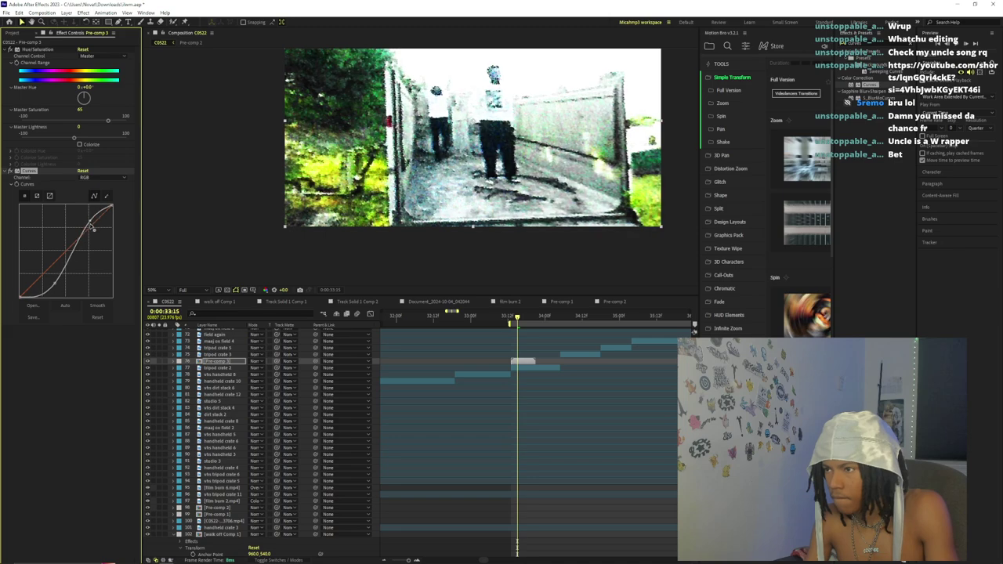
{"action": "left_click_drag", "start_coordinate": [51, 283], "coordinate": [47, 279]}
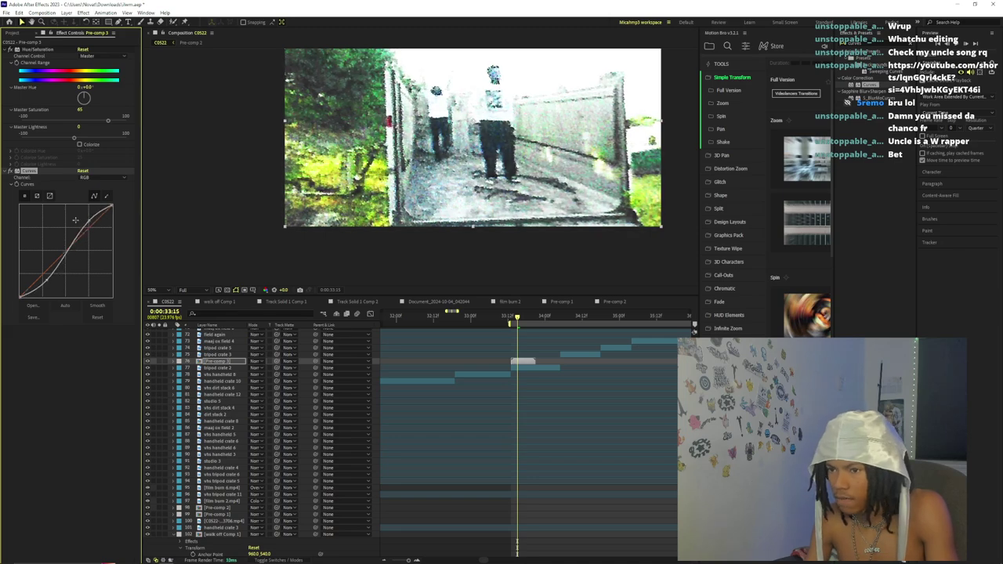
- Set the scale of Pre-comp 3 to 101%
{"action": "mouse_move", "coordinate": [518, 320]}
{"action": "left_mouse_down"}
{"action": "mouse_move", "coordinate": [531, 324]}
{"action": "mouse_move", "coordinate": [505, 326]}
{"action": "mouse_move", "coordinate": [522, 327]}
{"action": "left_mouse_up"}
{"action": "left_click", "coordinate": [173, 362]}
{"action": "left_click", "coordinate": [180, 369]}
{"action": "left_click", "coordinate": [181, 369]}
{"action": "left_click", "coordinate": [180, 375]}
{"action": "left_click", "coordinate": [261, 399]}
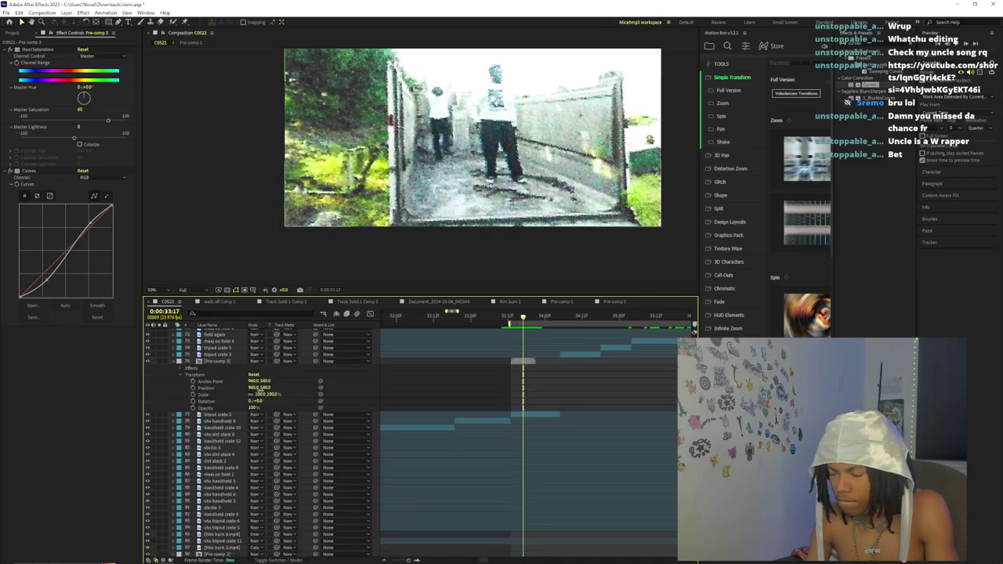
{"action": "type", "text": "101"}
{"action": "key", "text": "Return"}
- Time-stretch Pre-comp 3 to 200%
{"action": "mouse_move", "coordinate": [534, 322]}
{"action": "left_mouse_down"}
{"action": "mouse_move", "coordinate": [481, 328]}
{"action": "mouse_move", "coordinate": [539, 338]}
{"action": "left_mouse_up"}
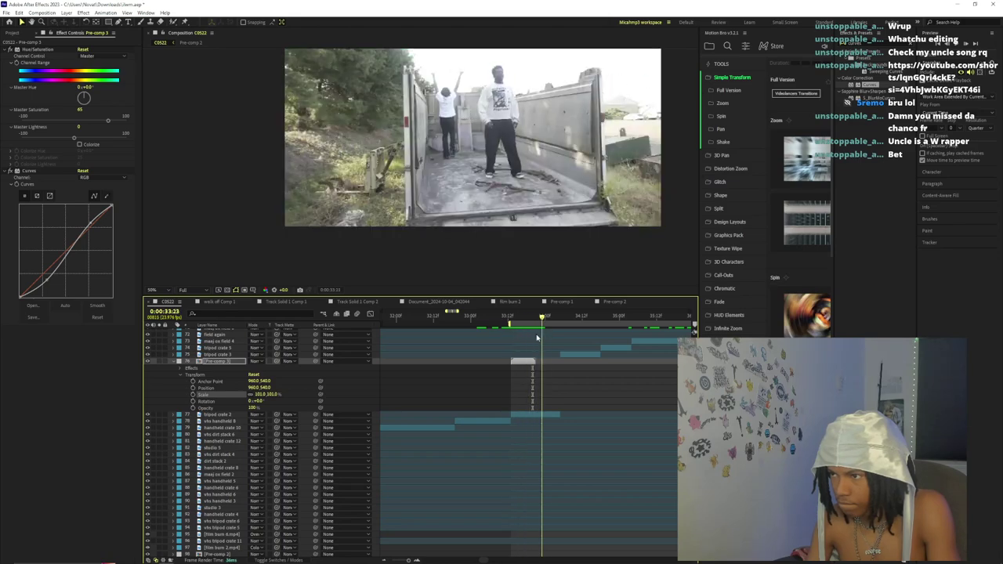
{"action": "right_click", "coordinate": [527, 127]}
{"action": "mouse_move", "coordinate": [569, 177]}
{"action": "left_click", "coordinate": [636, 192]}
{"action": "type", "text": "200"}
{"action": "key", "text": "Return"}
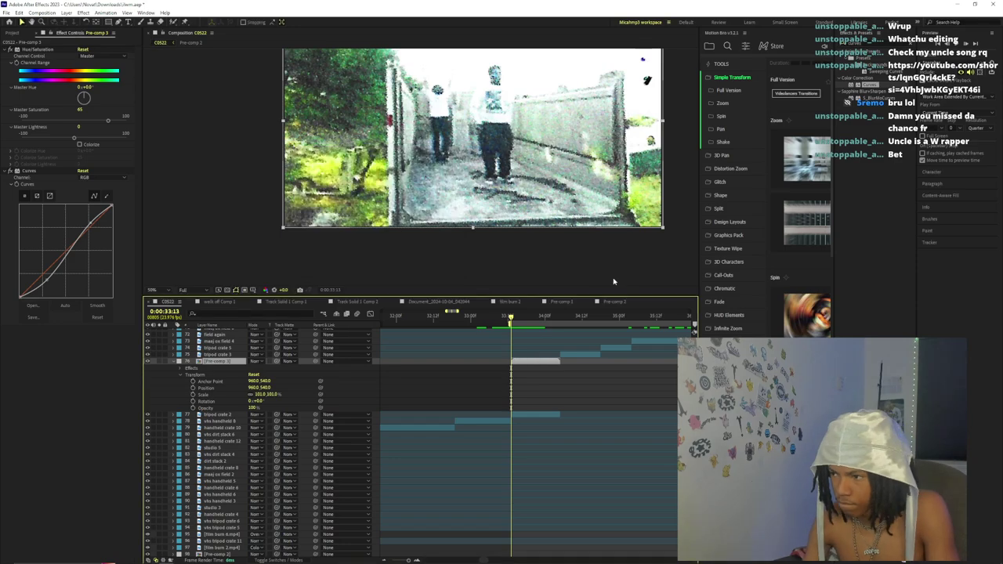
- Split Pre-comp 3 at 0:00:33:20 and delete the part after the cut
{"action": "mouse_move", "coordinate": [518, 321]}
{"action": "left_mouse_down"}
{"action": "mouse_move", "coordinate": [545, 325]}
{"action": "mouse_move", "coordinate": [533, 329]}
{"action": "left_mouse_up"}
{"action": "key", "text": "ctrl+shift+d"}
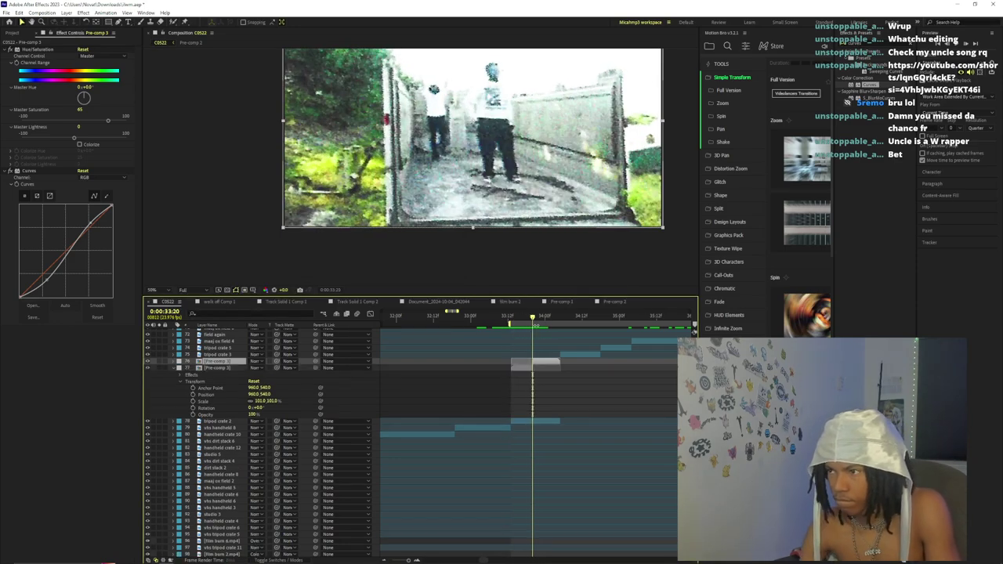
{"action": "key", "text": "Delete"}
- Add the Motion Bro Fade Exposure - Light 2 transition over the end of Pre-comp 3 and scrub through it
{"action": "left_click", "coordinate": [524, 361]}
{"action": "left_click", "coordinate": [718, 301]}
{"action": "scroll", "coordinate": [782, 296], "scroll_direction": "down", "scroll_amount": 12}
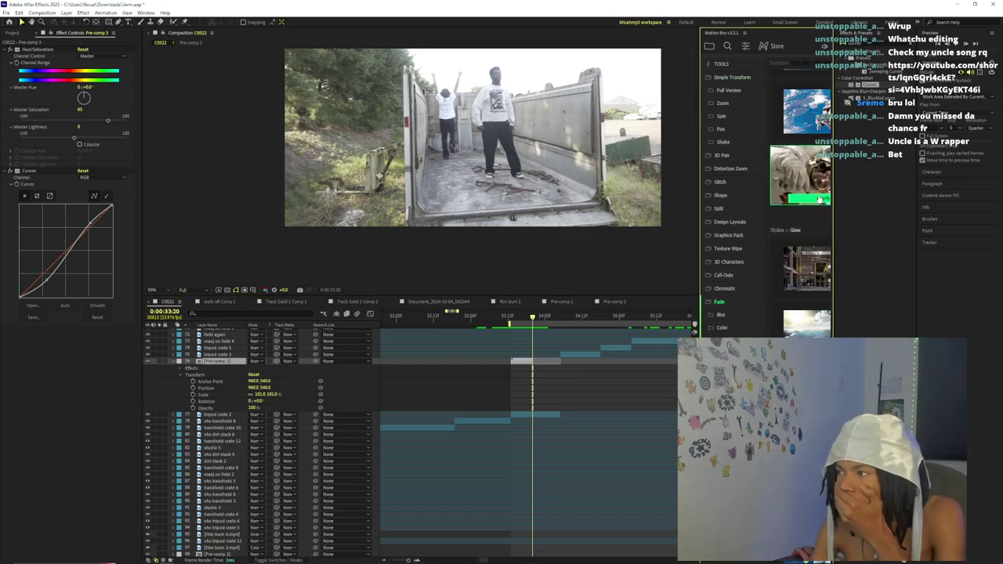
{"action": "left_click", "coordinate": [821, 197]}
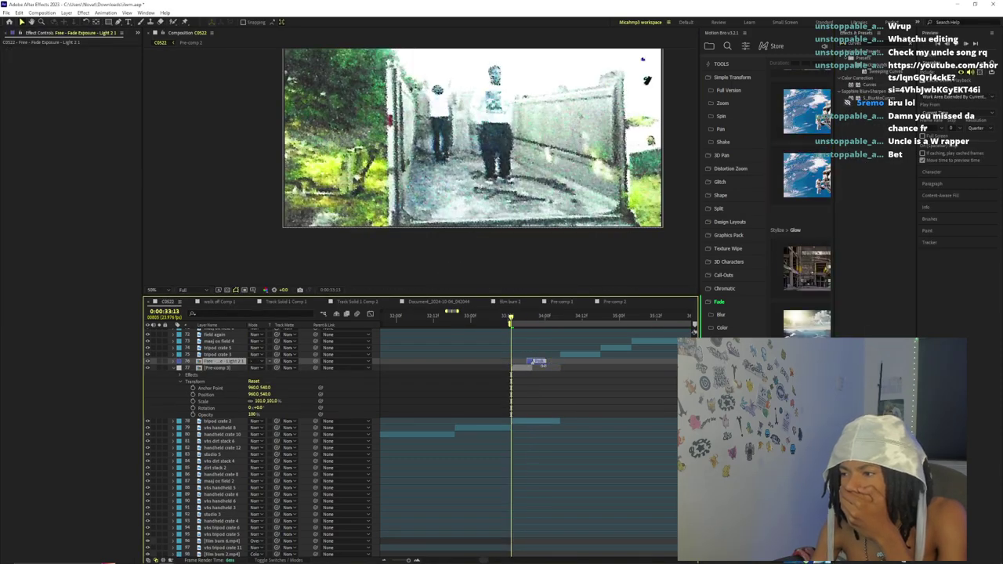
{"action": "left_click", "coordinate": [527, 318]}
{"action": "mouse_move", "coordinate": [527, 321]}
{"action": "left_mouse_down"}
{"action": "mouse_move", "coordinate": [545, 328]}
{"action": "mouse_move", "coordinate": [534, 330]}
{"action": "left_mouse_up"}
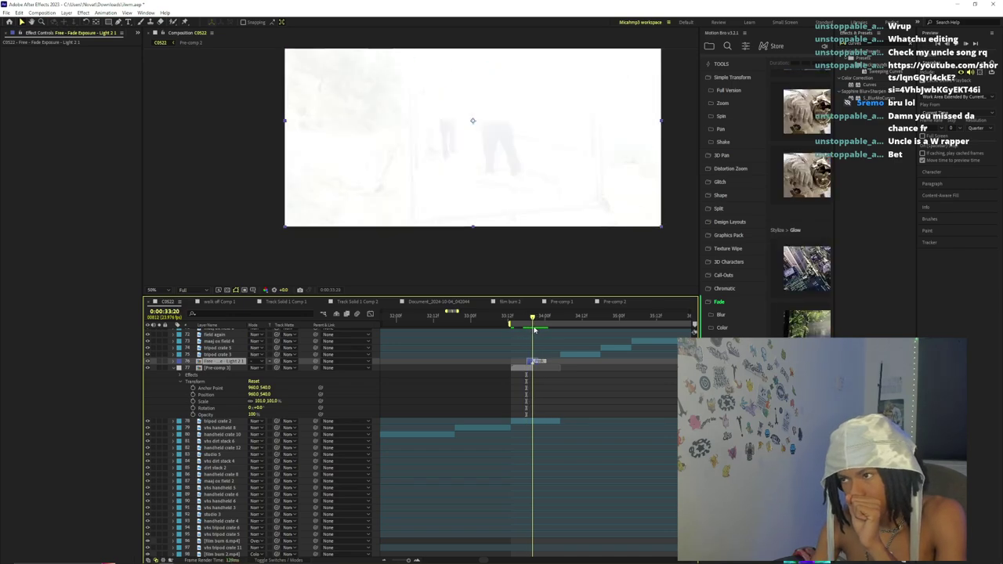
- Shift the Fade Exposure - Light 2 transition slightly earlier in the timeline
{"action": "left_click", "coordinate": [408, 560]}
{"action": "left_click_drag", "start_coordinate": [532, 319], "coordinate": [457, 329]}
{"action": "left_click_drag", "start_coordinate": [506, 361], "coordinate": [496, 360]}
- Play back the textured tripod crate section from 0:00:33:12 to check the fade transition
{"action": "key", "text": "space"}
{"action": "left_click_drag", "start_coordinate": [409, 560], "coordinate": [408, 561]}
{"action": "key", "text": "space"}
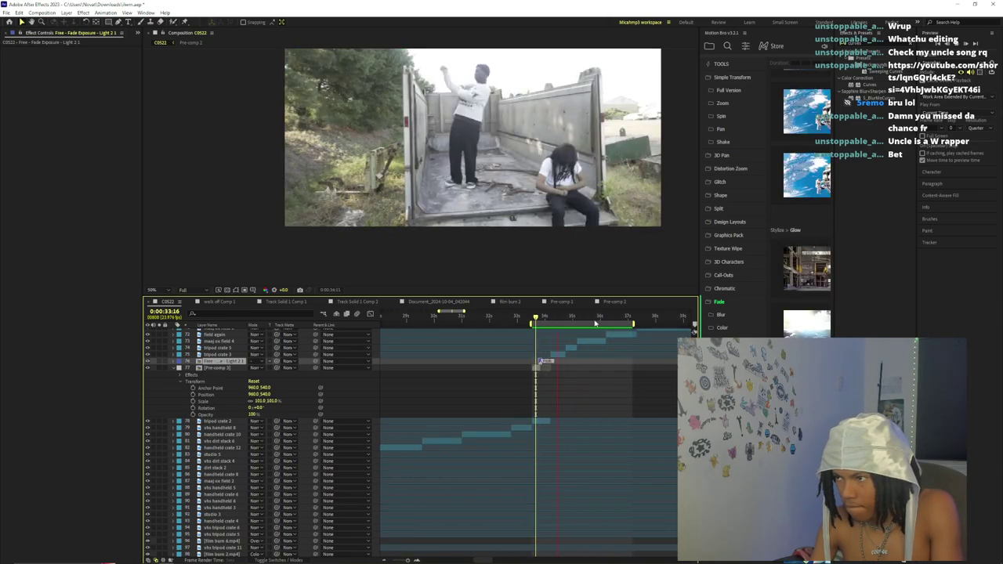
{"action": "left_click", "coordinate": [530, 323]}
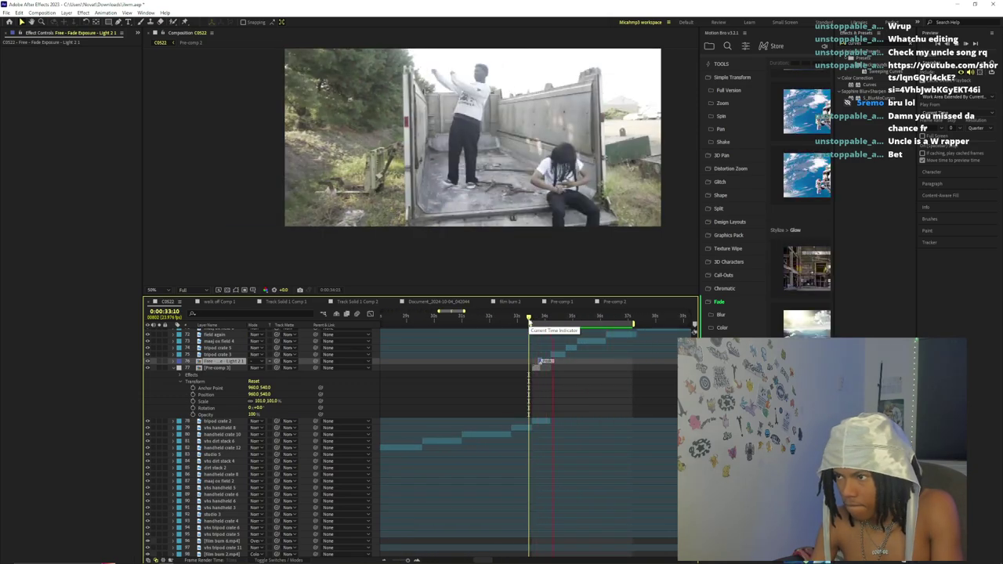
{"action": "left_click", "coordinate": [531, 323]}
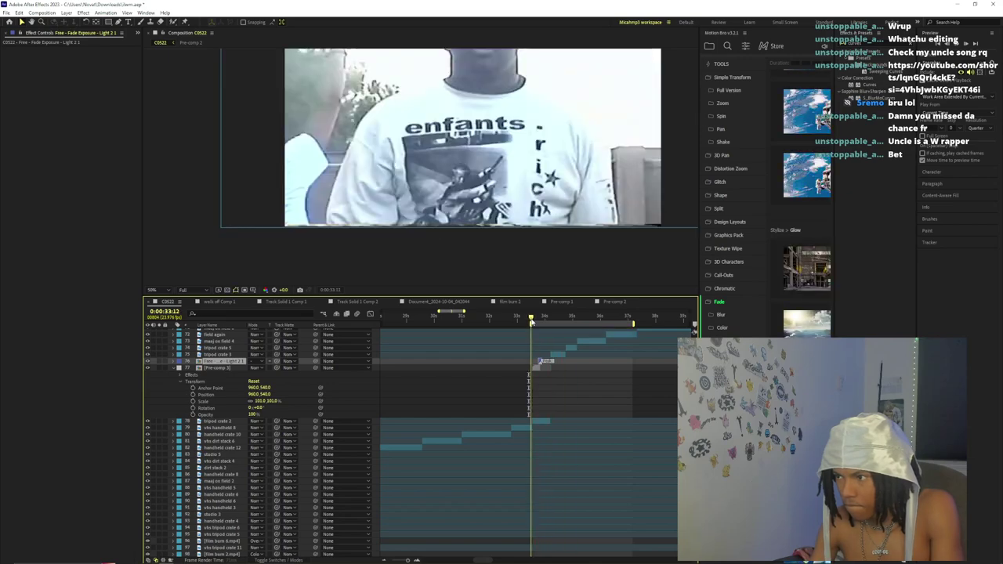
{"action": "key", "text": "space"}
{"action": "left_click_drag", "start_coordinate": [537, 323], "coordinate": [548, 323]}
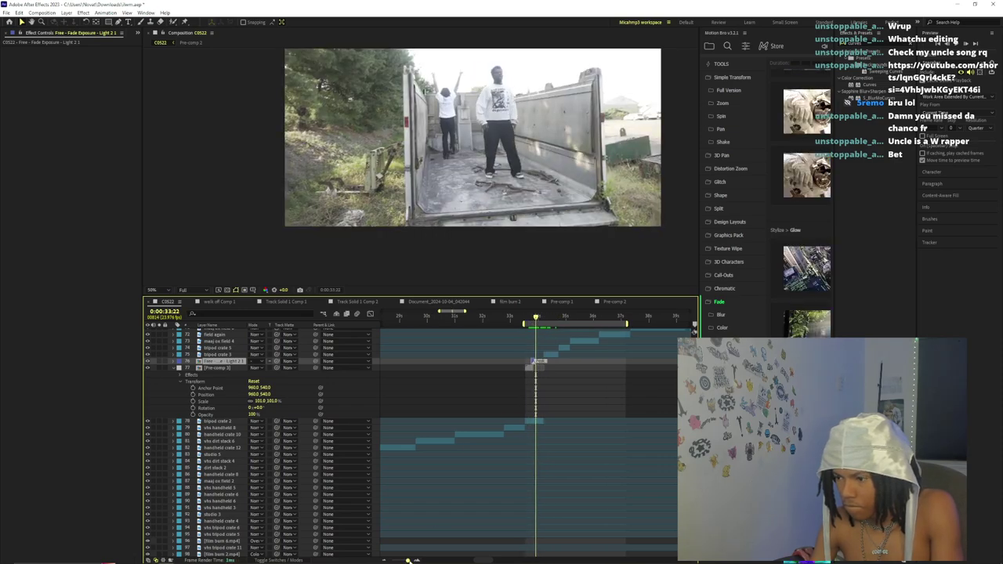
- Adjust the Fade Exposure - Light 2 layer to start at 0:00:33:17 and return to 0:00:33:13
{"action": "left_click_drag", "start_coordinate": [408, 561], "coordinate": [410, 561]}
{"action": "mouse_move", "coordinate": [480, 320]}
{"action": "left_mouse_down"}
{"action": "mouse_move", "coordinate": [510, 323]}
{"action": "mouse_move", "coordinate": [492, 324]}
{"action": "left_mouse_up"}
{"action": "left_click_drag", "start_coordinate": [466, 363], "coordinate": [446, 363]}
{"action": "left_click_drag", "start_coordinate": [473, 321], "coordinate": [371, 333]}
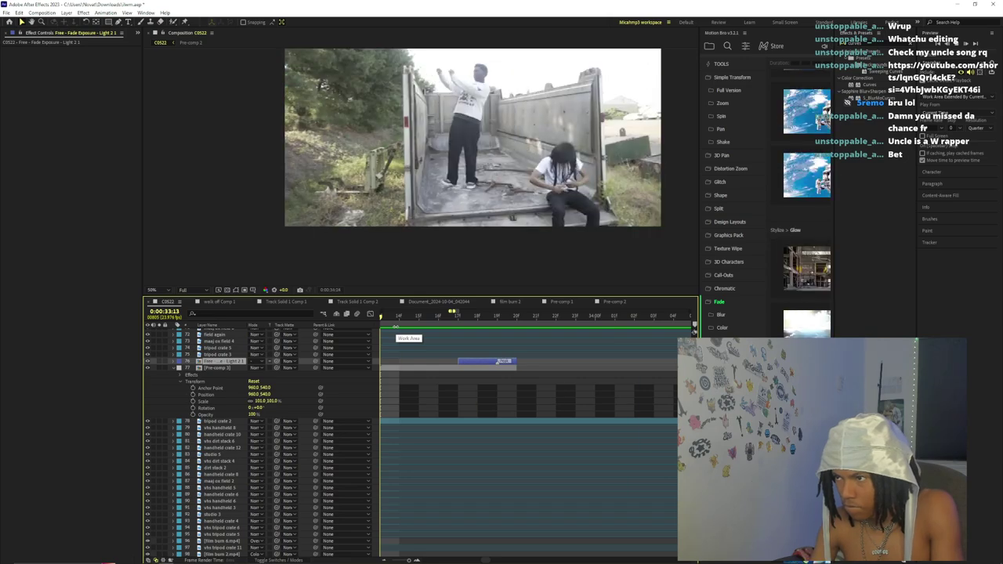
- Delete the Fade Exposure - Light 2 layer above Pre-comp 3 and play back the section from 0:00:33:15
{"action": "left_click", "coordinate": [419, 317]}
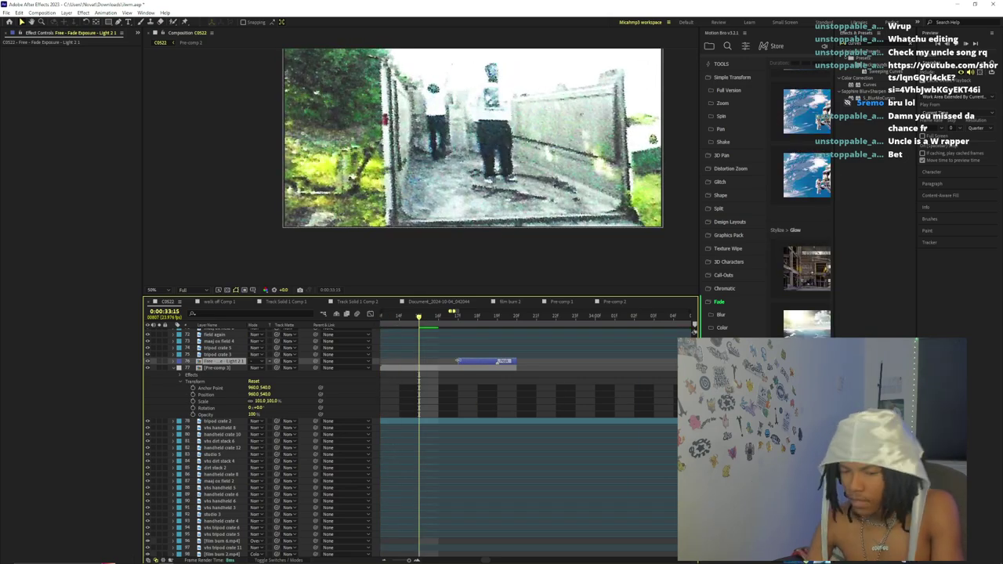
{"action": "key", "text": "Delete"}
{"action": "key", "text": "space"}
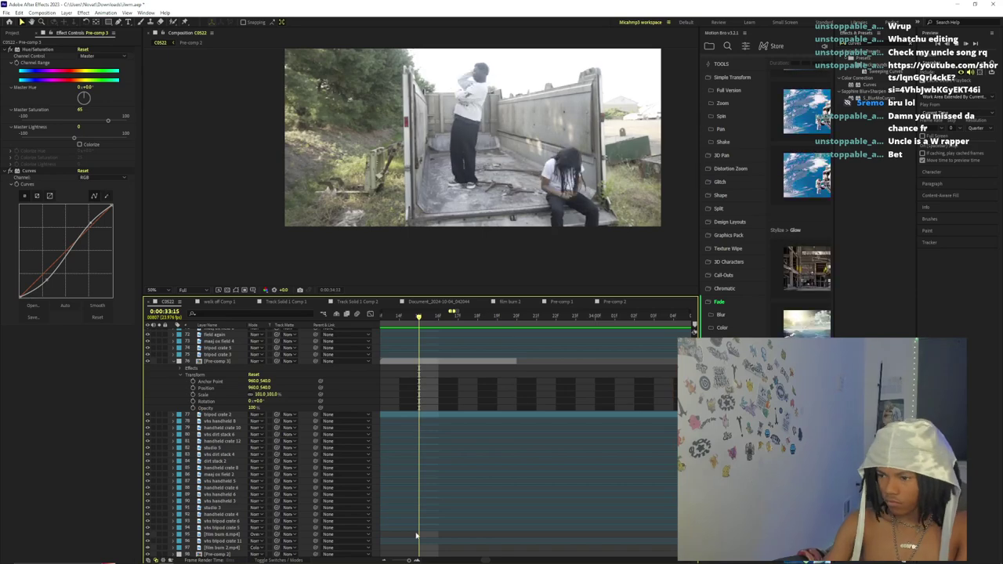
- Delete the Pre-comp 3 layer above tripod crate 2 and play back the tripod crate section
{"action": "left_click_drag", "start_coordinate": [409, 560], "coordinate": [408, 559]}
{"action": "left_click", "coordinate": [534, 317]}
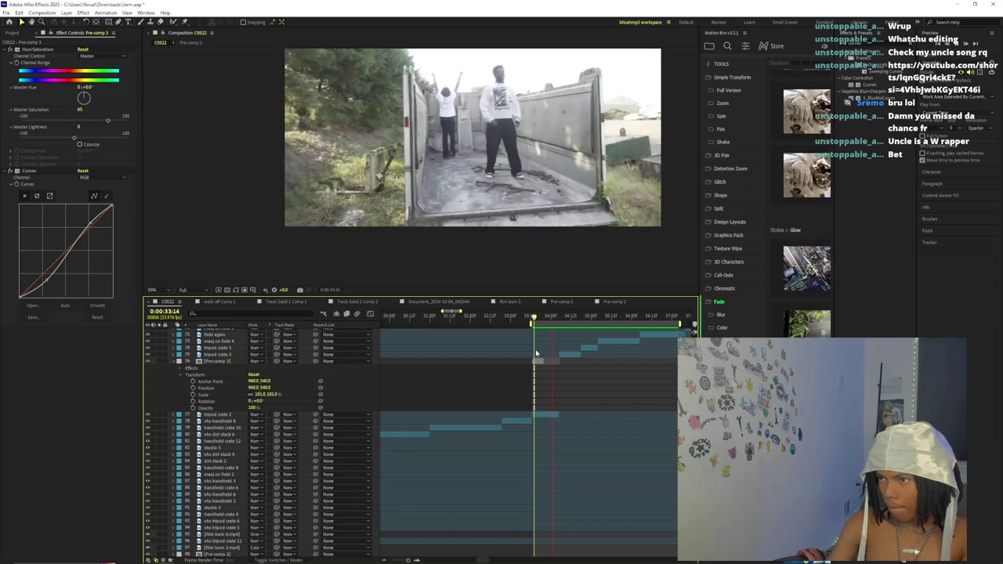
{"action": "left_click", "coordinate": [539, 361]}
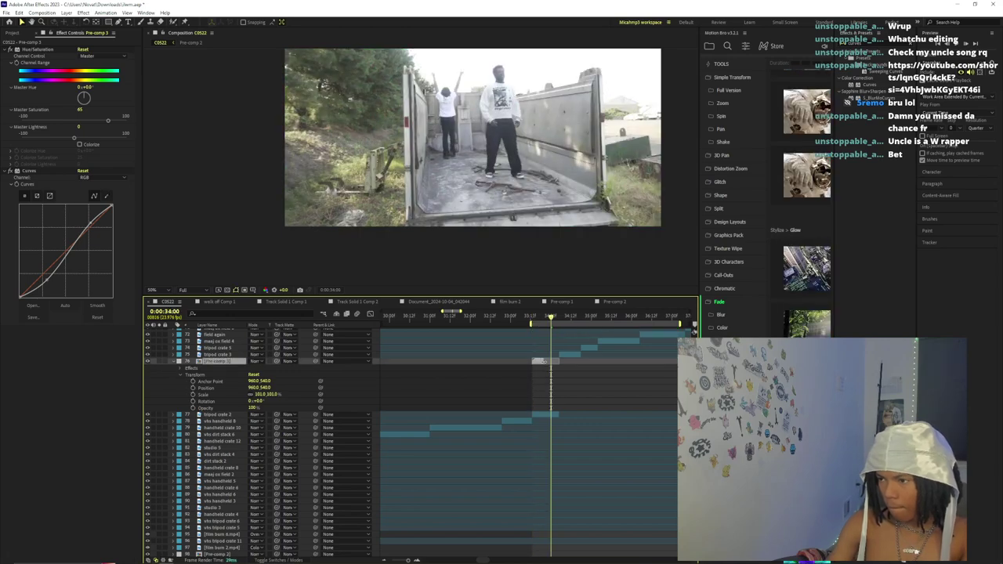
{"action": "key", "text": "Delete"}
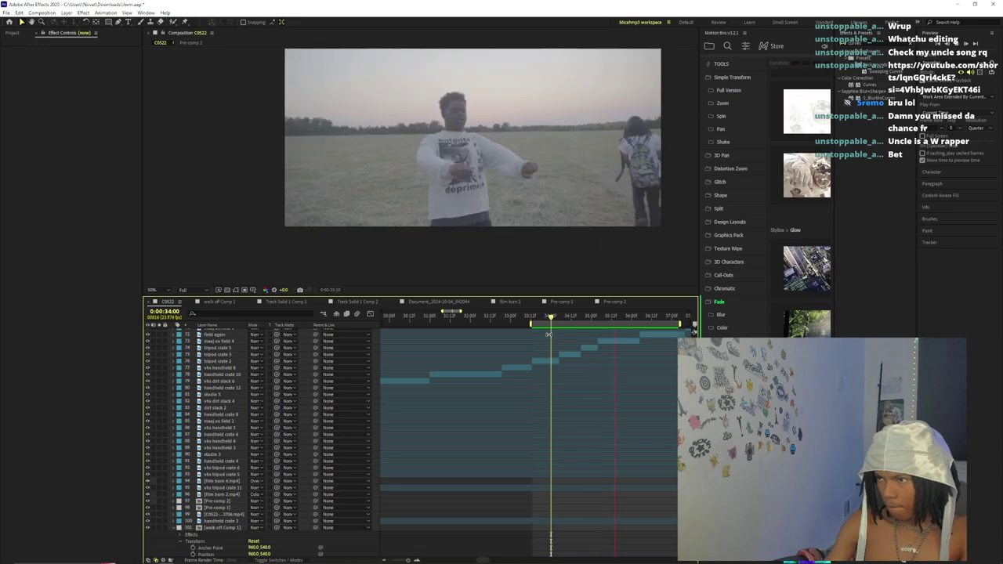
{"action": "key", "text": "space"}
{"action": "left_click_drag", "start_coordinate": [407, 560], "coordinate": [407, 560]}
{"action": "scroll", "coordinate": [527, 353], "scroll_direction": "up", "scroll_amount": 10}
{"action": "key", "text": "space"}
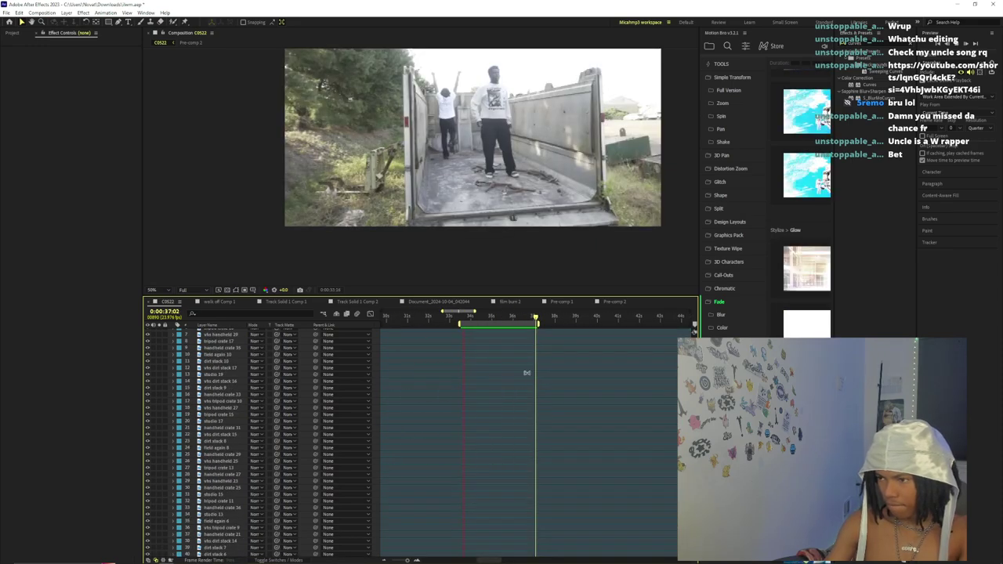
- Extend the work area end over the rest of the clips and move the playhead to 0:01:10:17
{"action": "scroll", "coordinate": [524, 363], "scroll_direction": "down", "scroll_amount": 15}
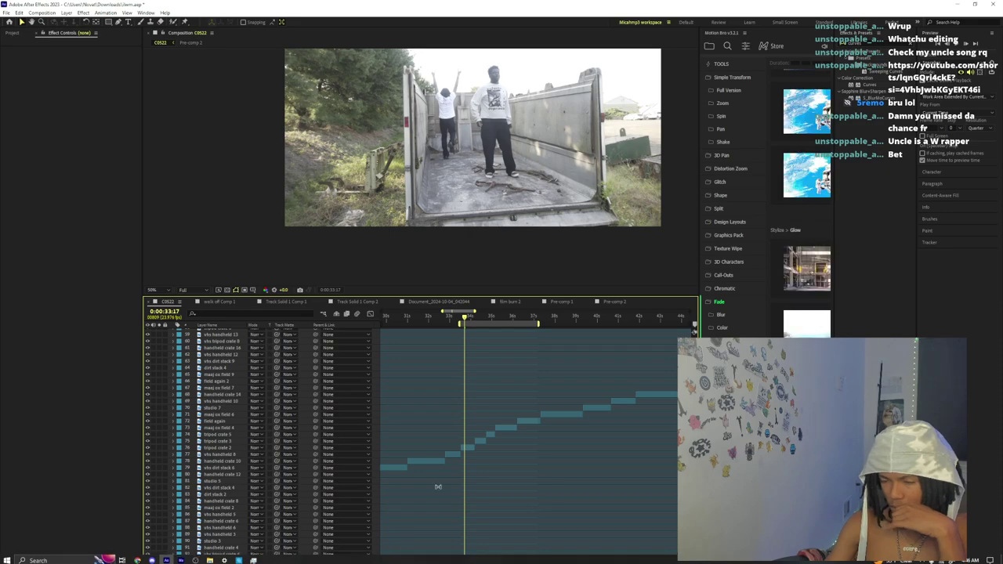
{"action": "left_click_drag", "start_coordinate": [407, 560], "coordinate": [398, 560]}
{"action": "scroll", "coordinate": [537, 332], "scroll_direction": "up", "scroll_amount": 8}
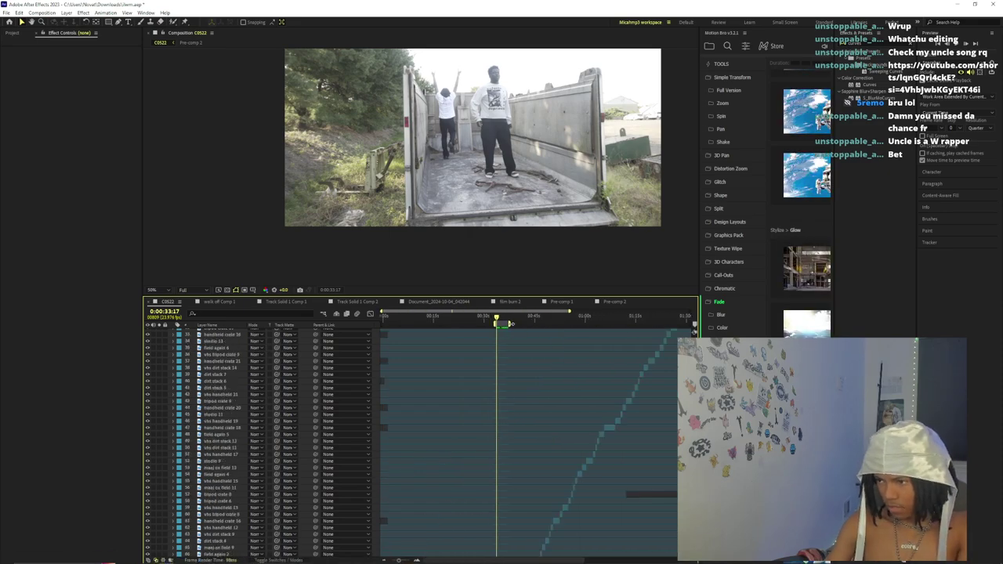
{"action": "left_click_drag", "start_coordinate": [511, 323], "coordinate": [691, 324]}
{"action": "scroll", "coordinate": [452, 344], "scroll_direction": "up", "scroll_amount": 9}
{"action": "left_click", "coordinate": [438, 319]}
{"action": "scroll", "coordinate": [439, 319], "scroll_direction": "down", "scroll_amount": 3}
{"action": "scroll", "coordinate": [440, 328], "scroll_direction": "down", "scroll_amount": 4}
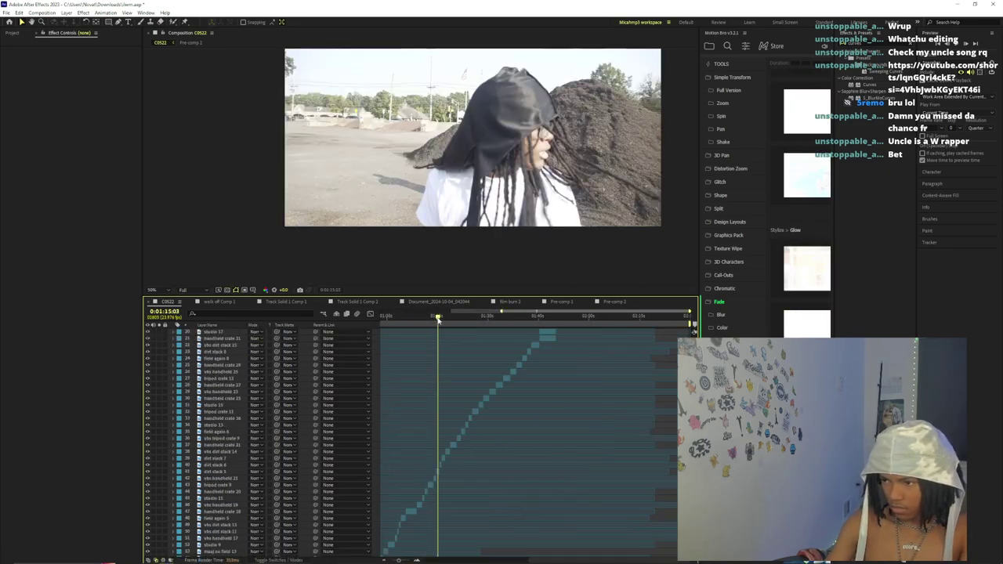
{"action": "left_click_drag", "start_coordinate": [438, 319], "coordinate": [450, 350]}
{"action": "scroll", "coordinate": [444, 318], "scroll_direction": "down", "scroll_amount": 4}
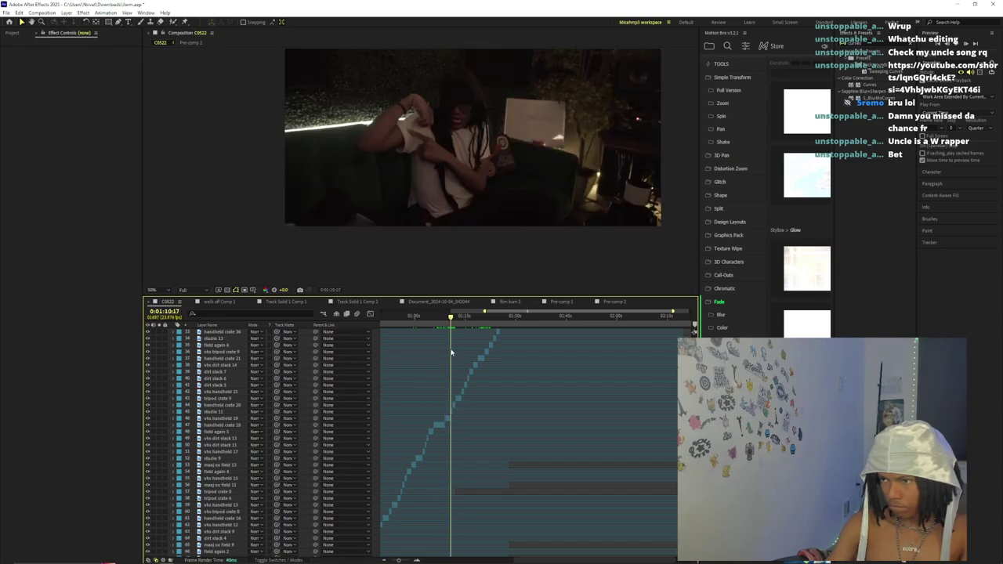
- Play back the clips and set the work area around the handheld crate 20 clip, starting at 0:01:11:07
{"action": "left_click_drag", "start_coordinate": [399, 561], "coordinate": [408, 561]}
{"action": "key", "text": "space"}
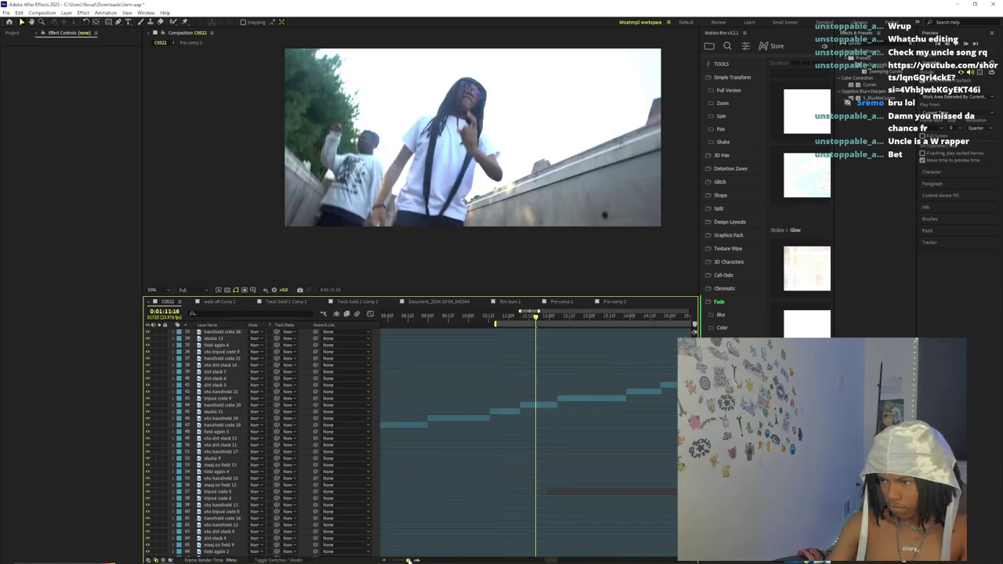
{"action": "left_click_drag", "start_coordinate": [520, 315], "coordinate": [538, 328]}
{"action": "key", "text": "n"}
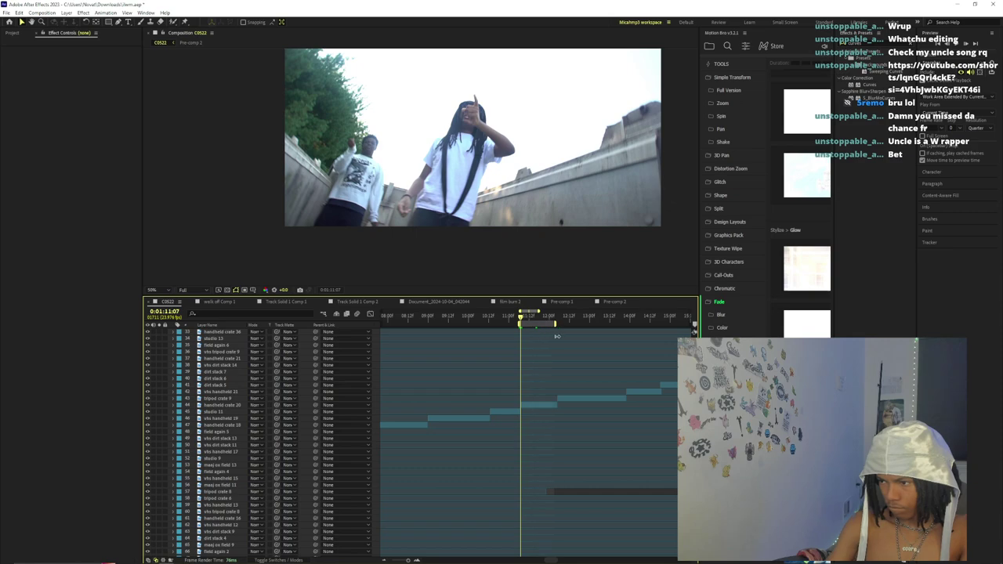
- Import Document_2024-10-04_042550.jpg from Downloads and add it as the topmost layer of the C0522 composition
{"action": "left_click", "coordinate": [6, 13]}
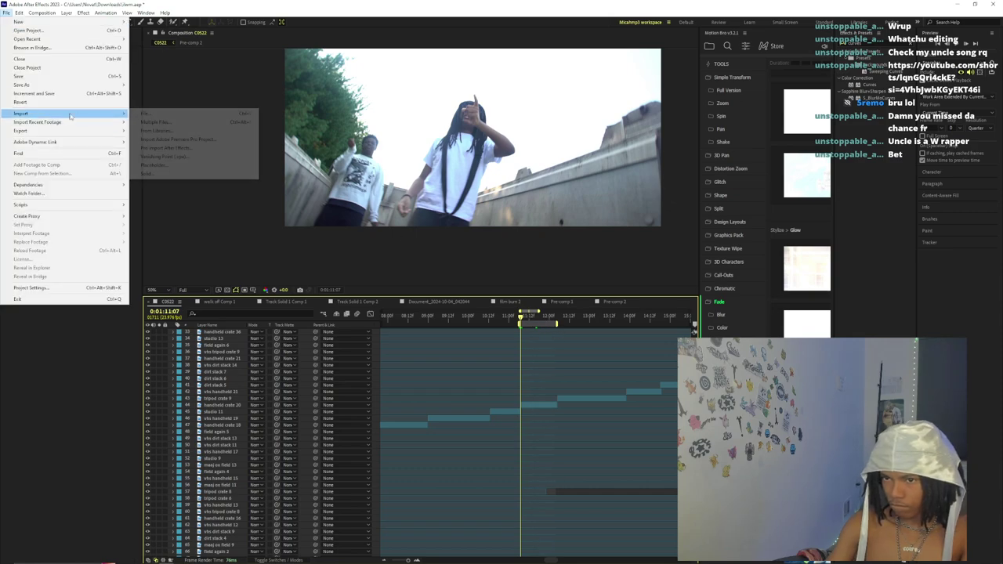
{"action": "mouse_move", "coordinate": [71, 112]}
{"action": "left_click", "coordinate": [156, 112]}
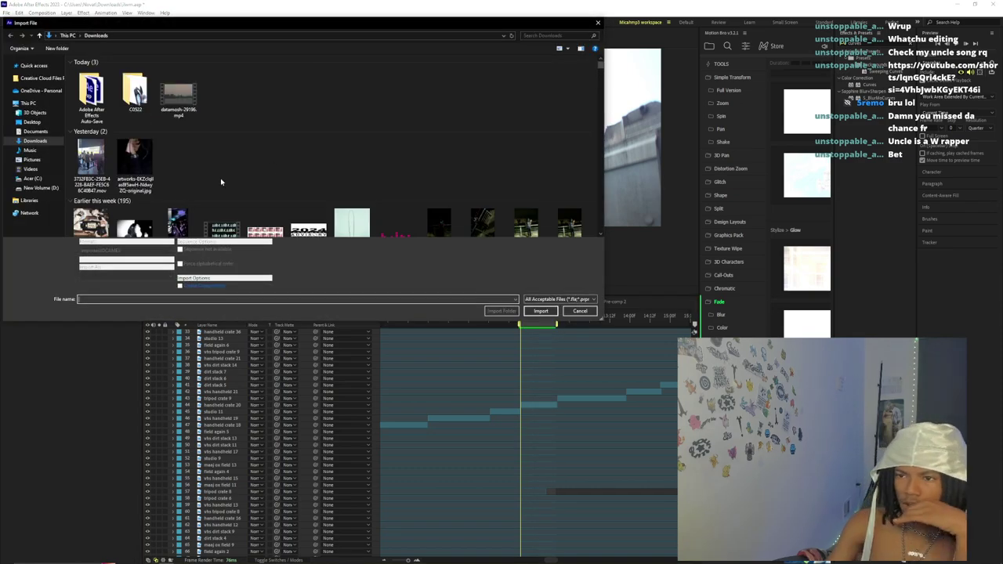
{"action": "double_click", "coordinate": [396, 90]}
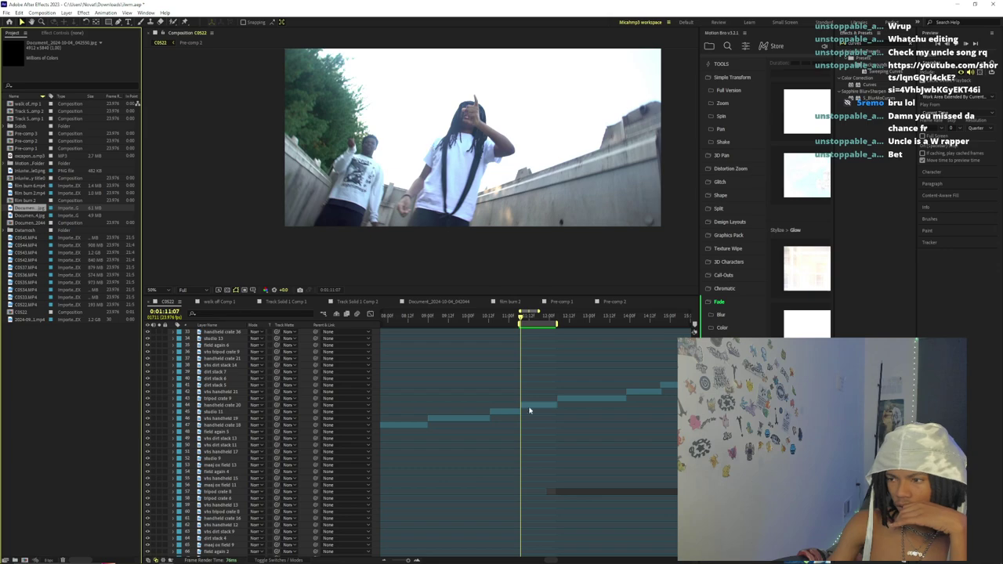
{"action": "scroll", "coordinate": [528, 407], "scroll_direction": "up", "scroll_amount": 10}
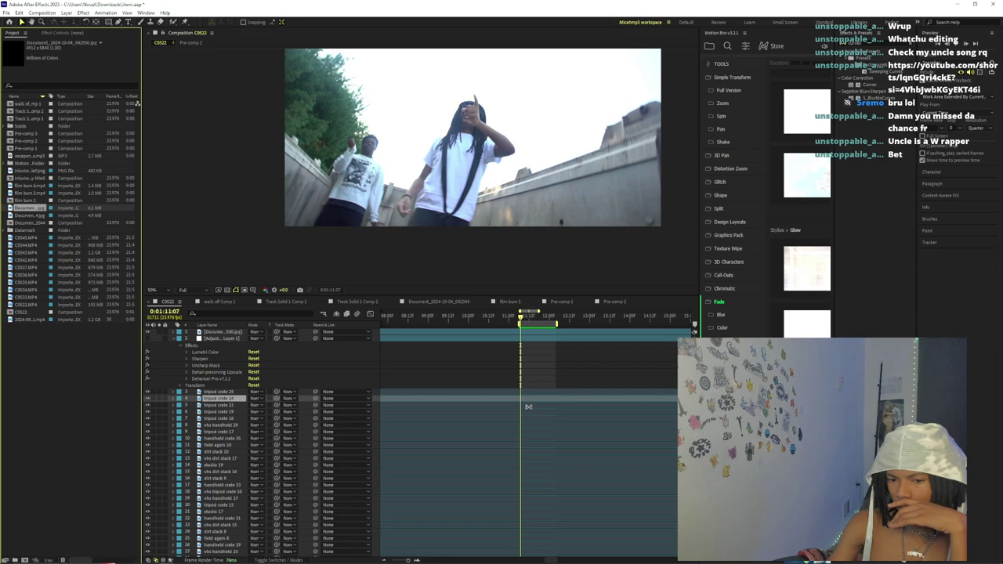
- Hide the imported document image and the adjustment layer, and set the preview resolution to Quarter
{"action": "left_click", "coordinate": [528, 407]}
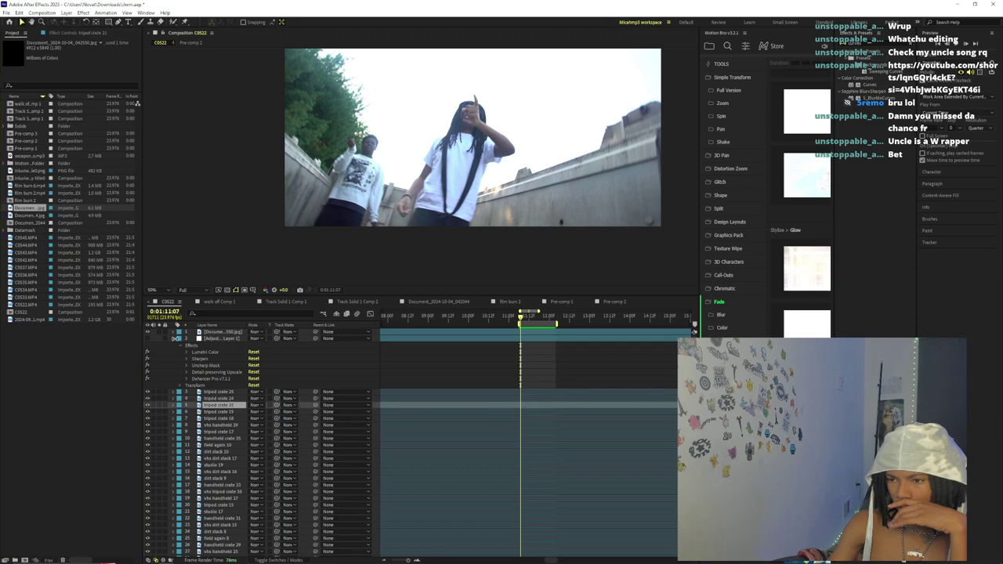
{"action": "left_click", "coordinate": [173, 338]}
{"action": "left_click", "coordinate": [147, 333]}
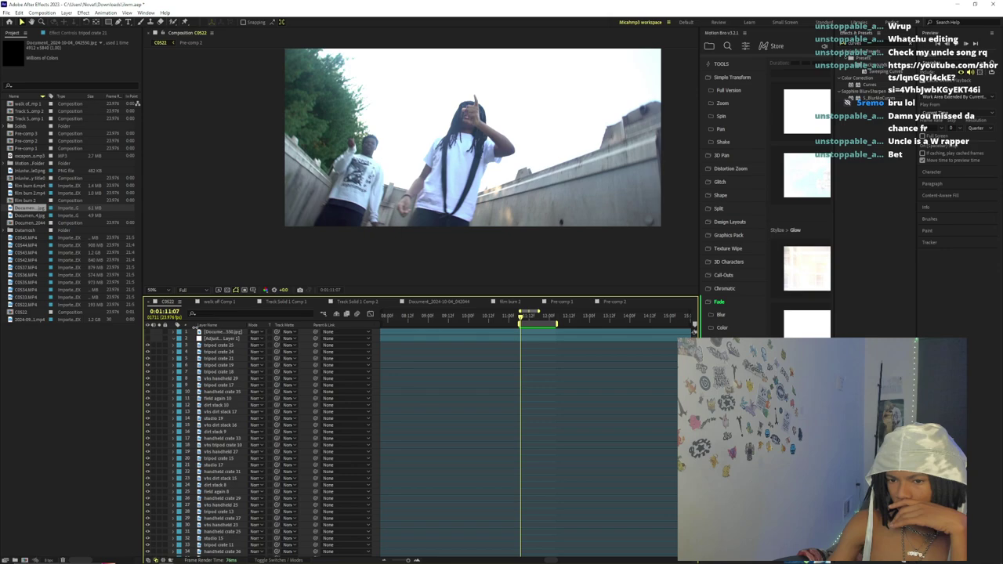
{"action": "key", "text": "e"}
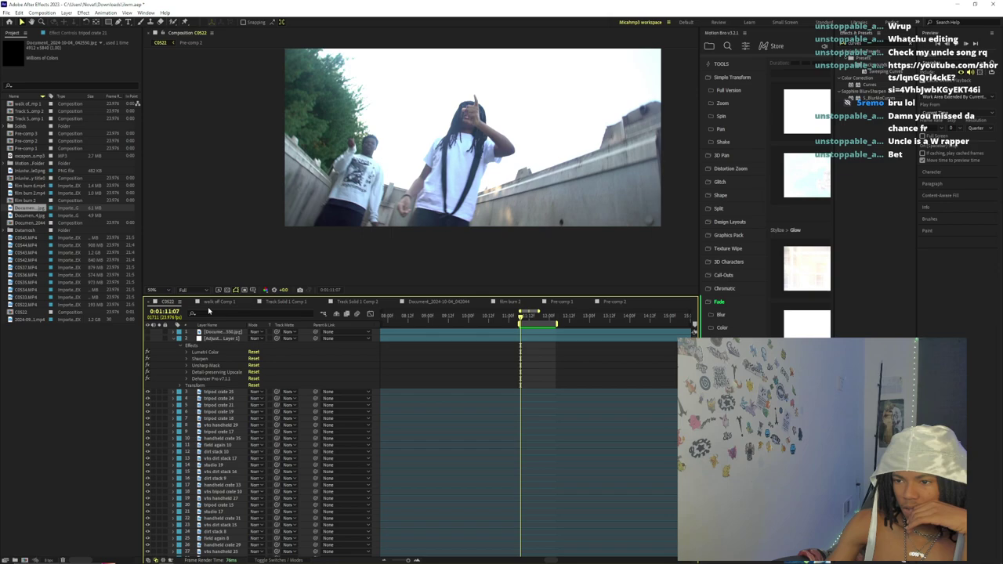
{"action": "key", "text": "e"}
{"action": "left_click", "coordinate": [199, 291]}
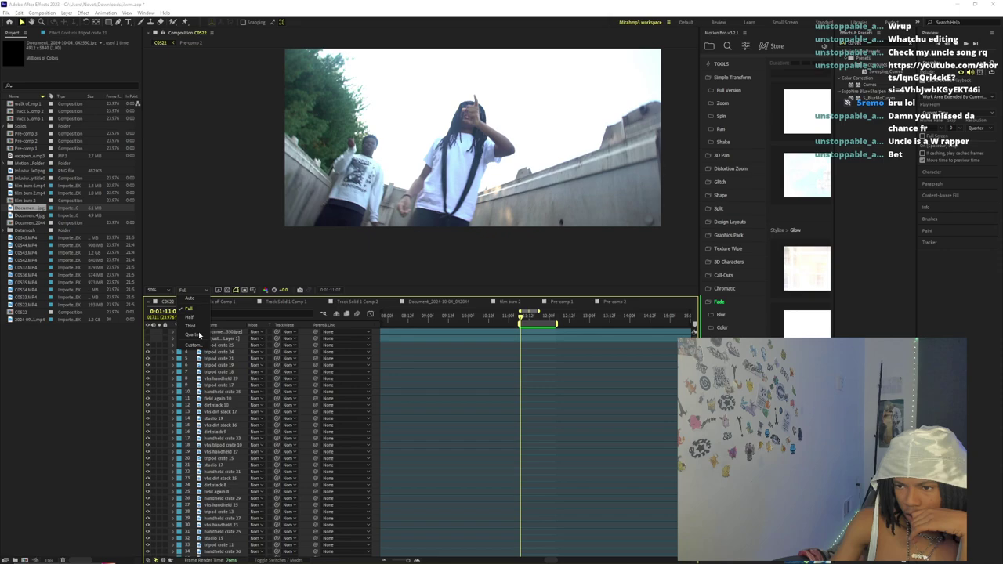
{"action": "left_click", "coordinate": [198, 332]}
{"action": "left_click", "coordinate": [208, 324]}
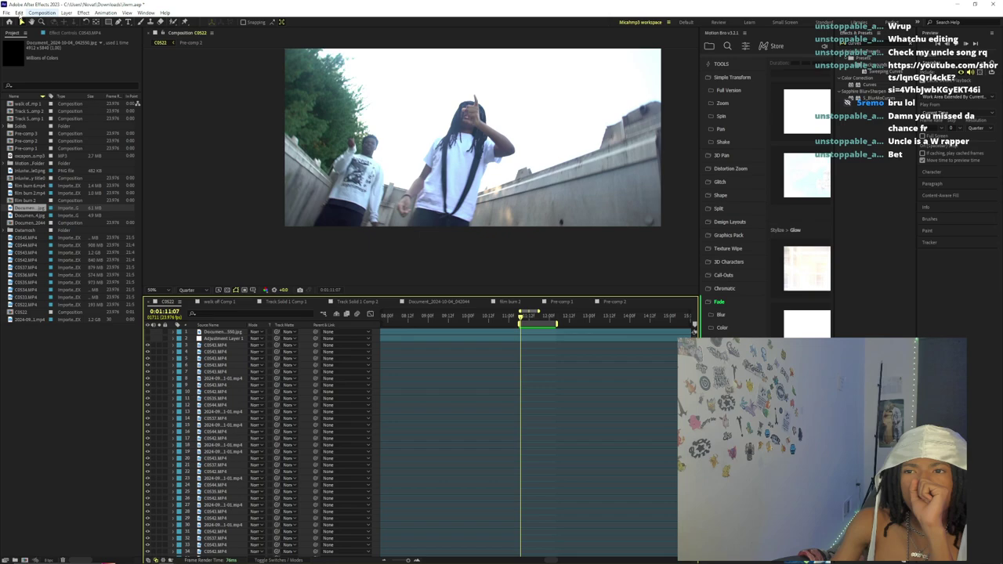
- Purge all memory and the disk cache
{"action": "left_click", "coordinate": [19, 12]}
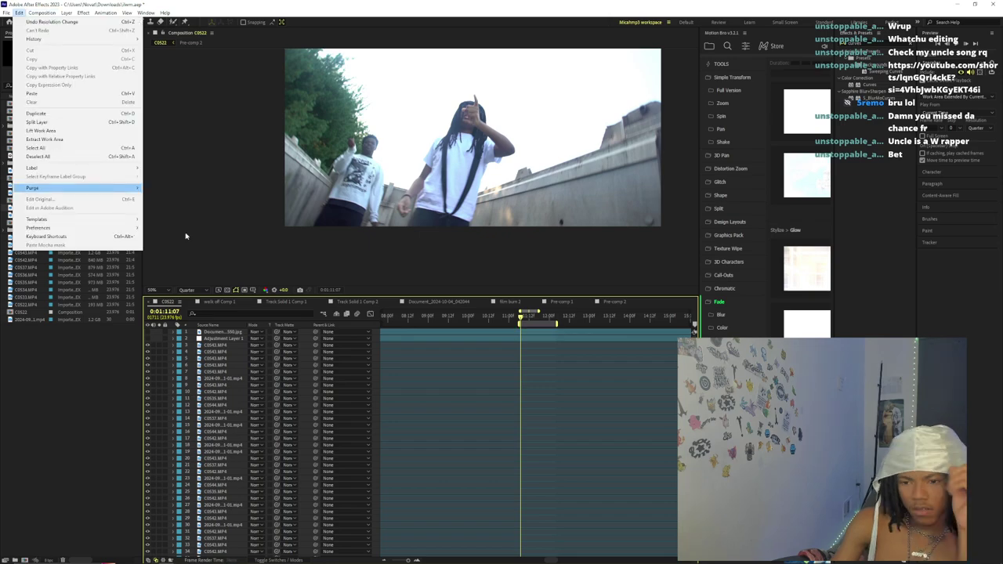
{"action": "mouse_move", "coordinate": [68, 188]}
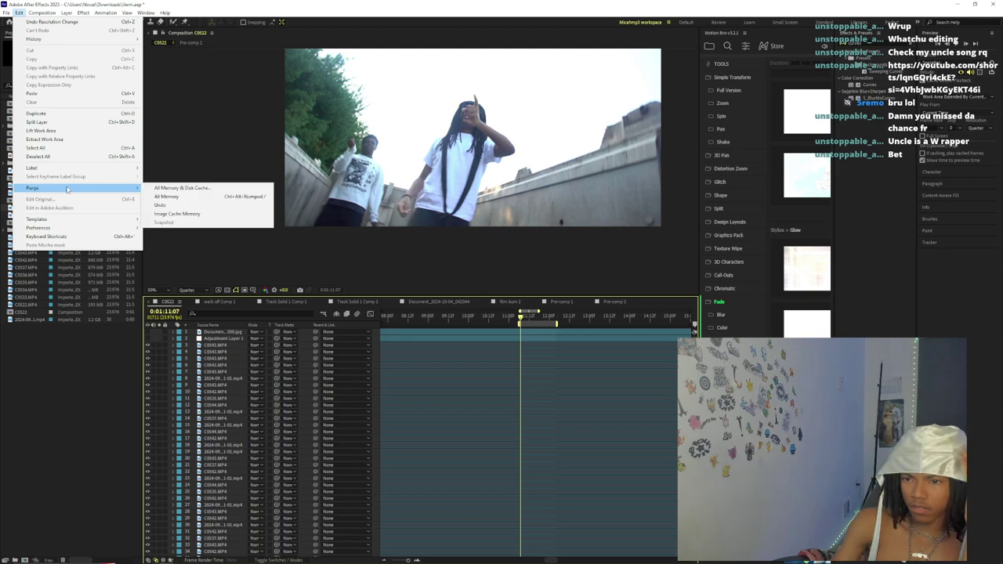
{"action": "left_click", "coordinate": [164, 189]}
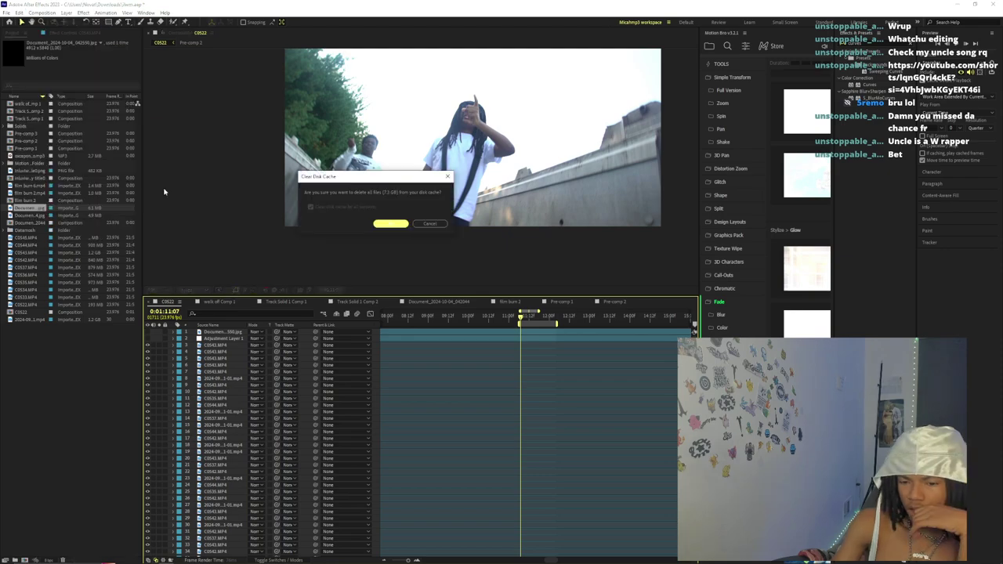
{"action": "left_click", "coordinate": [391, 223]}
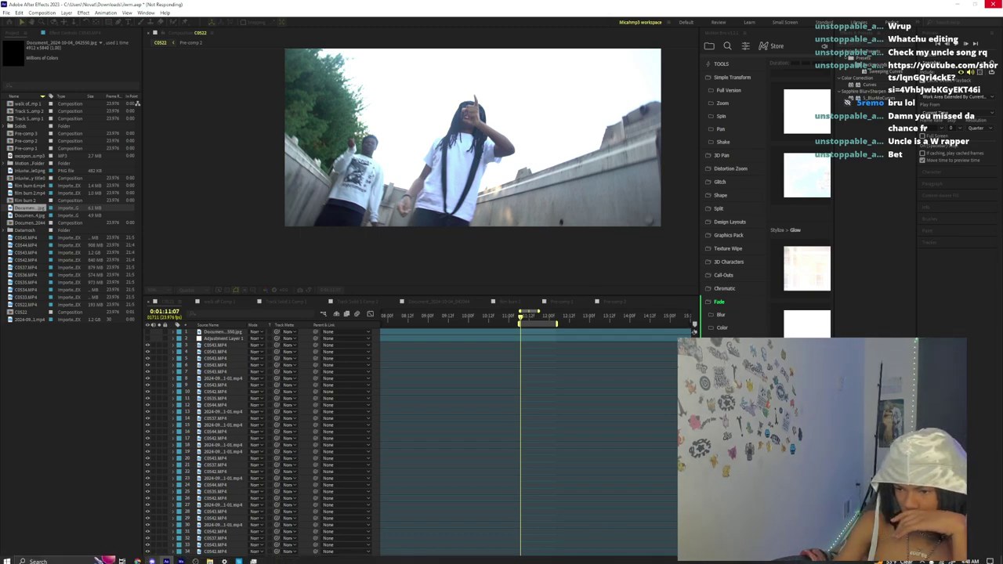
- Switch to Task Manager, sort the processes by memory and end the frozen After Effects task
{"action": "mouse_move", "coordinate": [166, 559]}
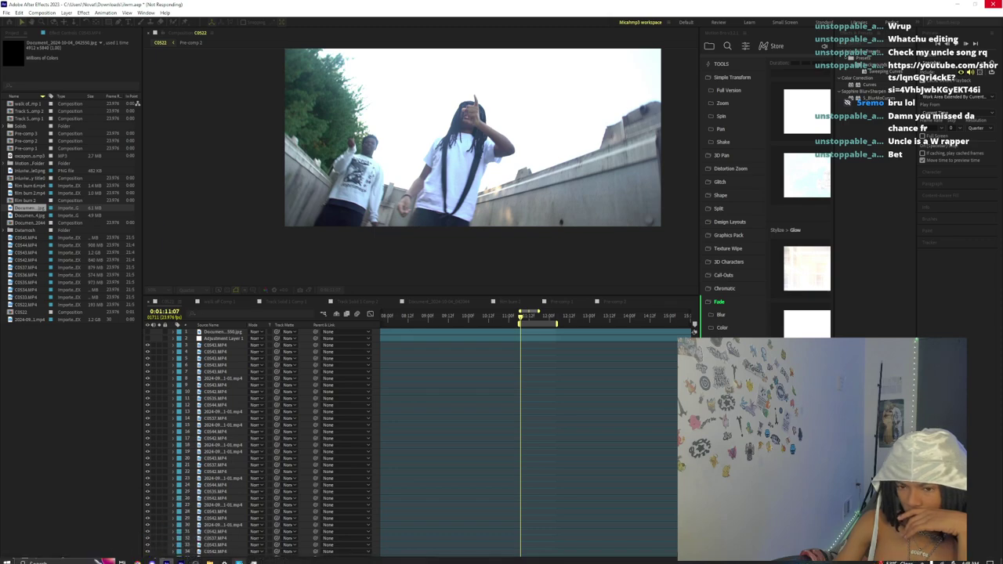
{"action": "mouse_move", "coordinate": [238, 558]}
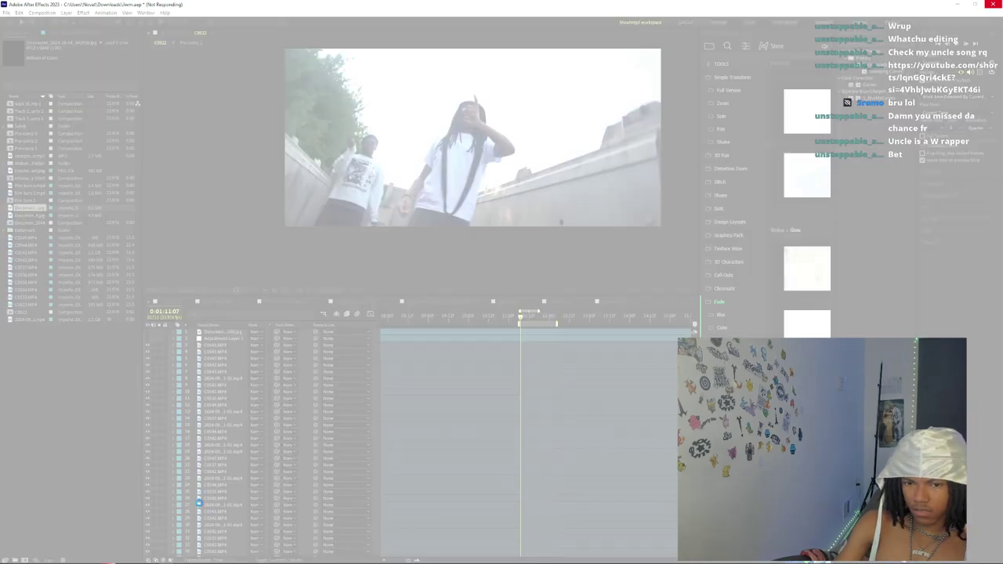
{"action": "left_click", "coordinate": [253, 559]}
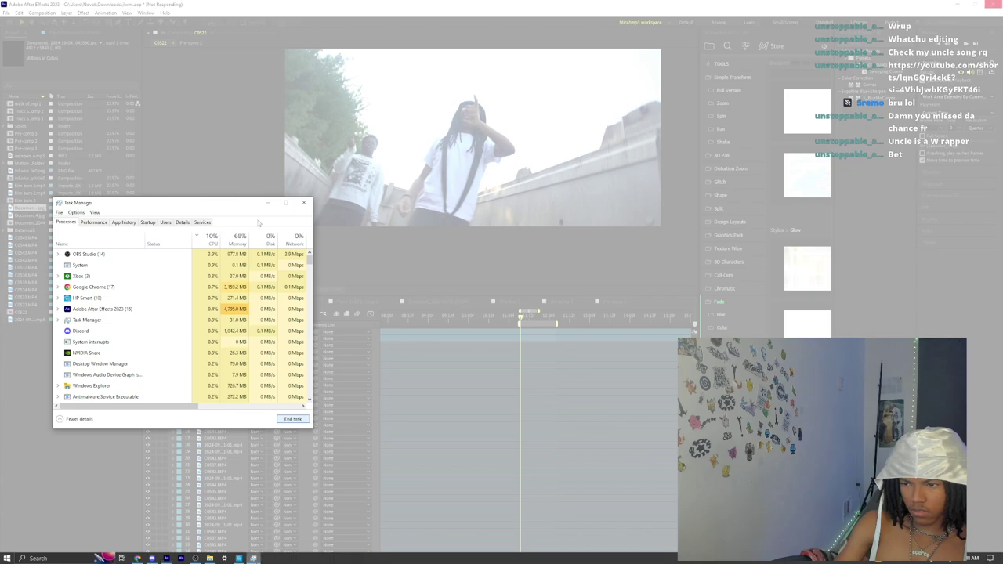
{"action": "left_click", "coordinate": [240, 253]}
{"action": "left_click", "coordinate": [231, 243]}
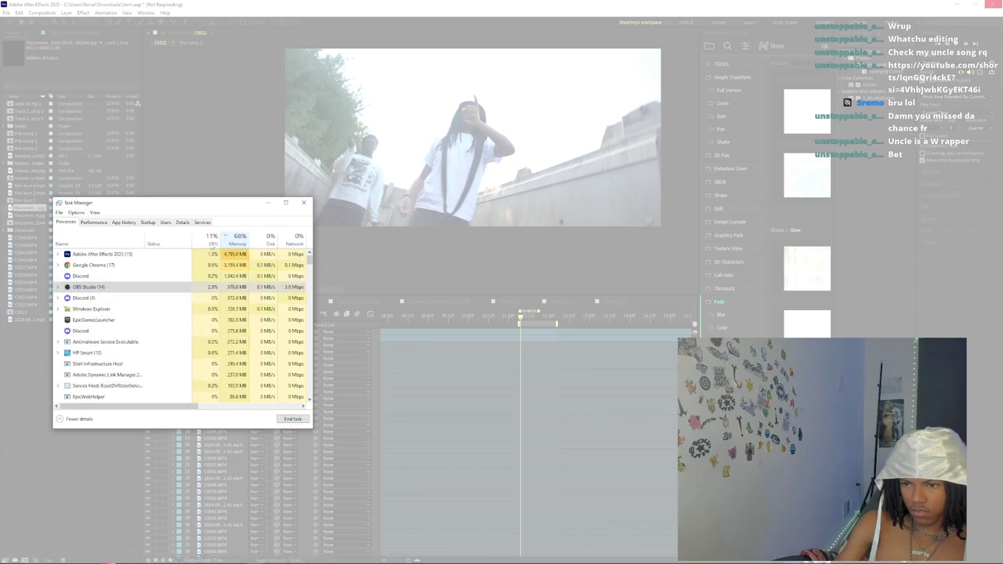
{"action": "left_click", "coordinate": [227, 255]}
{"action": "left_click", "coordinate": [292, 419]}
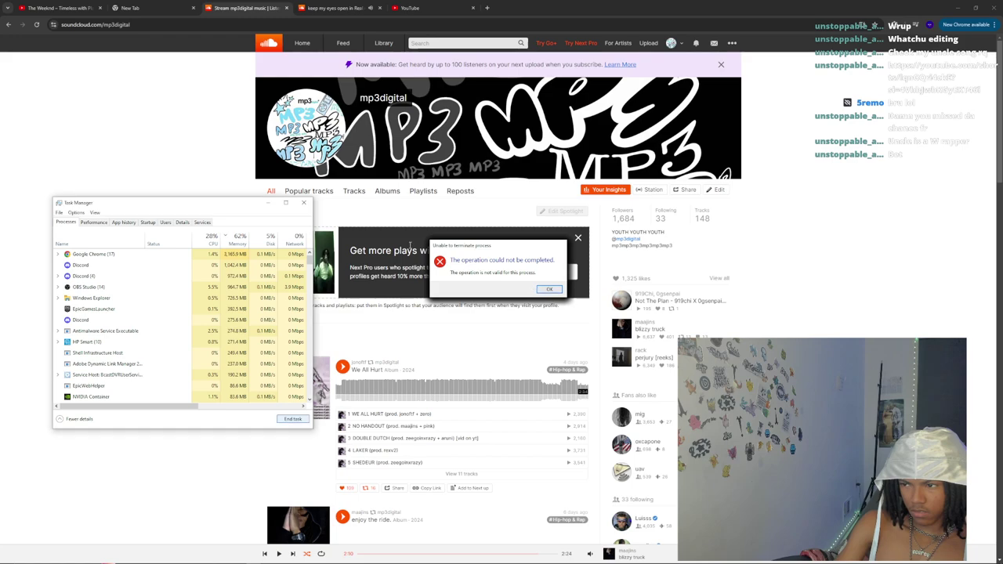
- Dismiss the termination error, relaunch After Effects and open the recent project ilwm
{"action": "left_click", "coordinate": [549, 289]}
{"action": "left_click", "coordinate": [168, 561]}
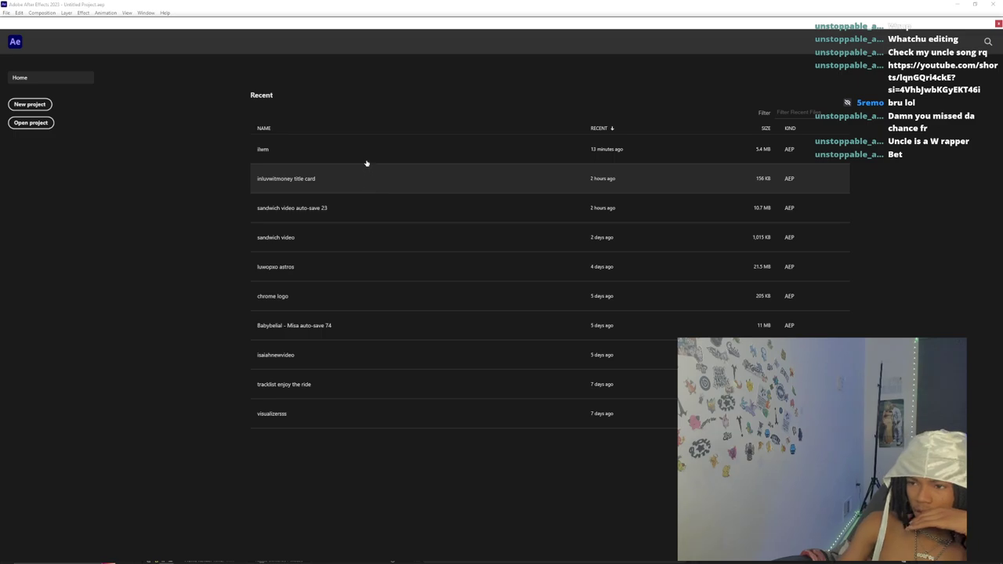
{"action": "left_click", "coordinate": [366, 166]}
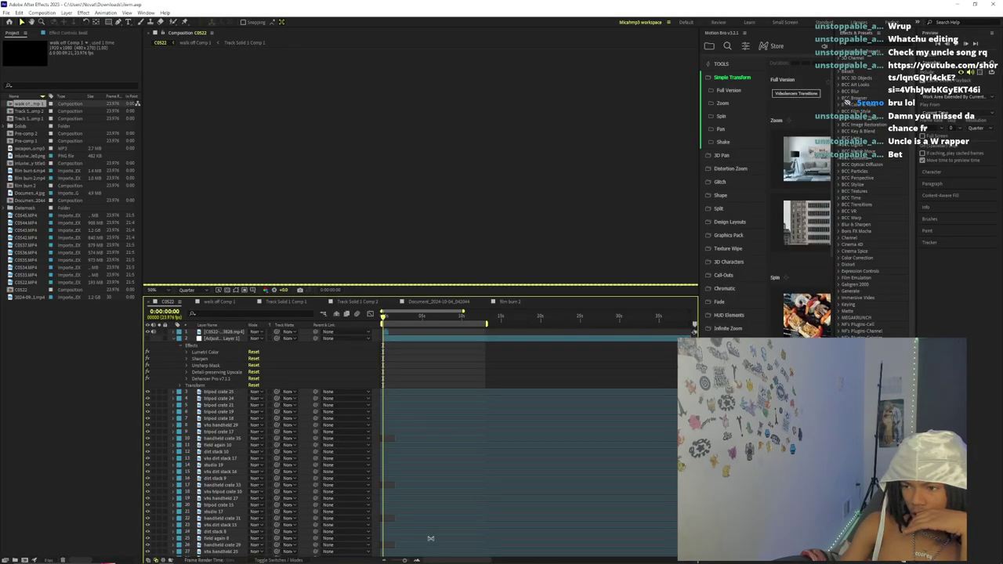
- Delete the short C0522 mp4 layer above the adjustment layer at the start of the timeline
{"action": "scroll", "coordinate": [420, 496], "scroll_direction": "down", "scroll_amount": 3}
{"action": "scroll", "coordinate": [414, 465], "scroll_direction": "up", "scroll_amount": 15}
{"action": "left_click", "coordinate": [387, 331]}
{"action": "key", "text": "Delete"}
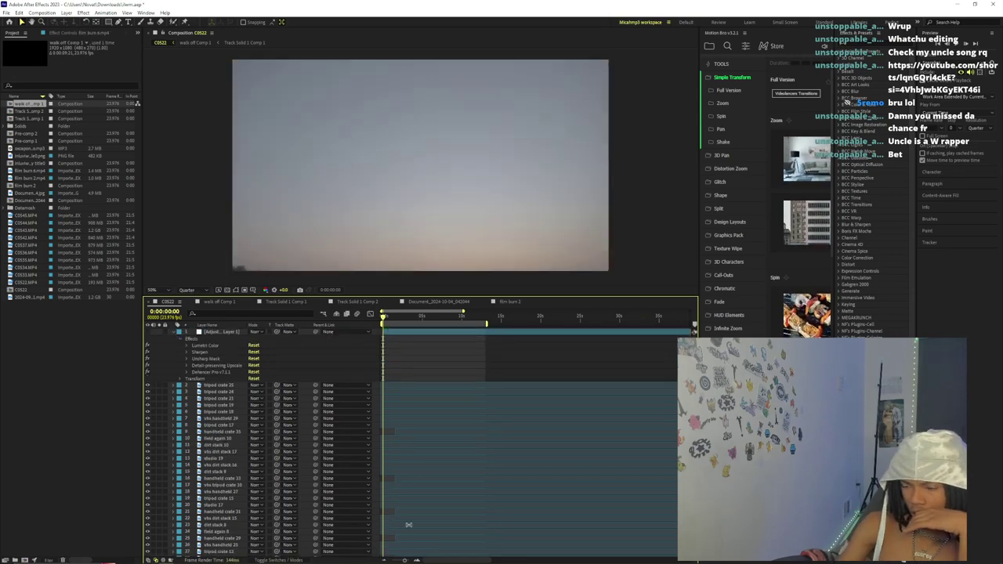
- Move the playhead to 0:01:25:12, select the studio 17 layer and examine the clips around that time
{"action": "left_click_drag", "start_coordinate": [406, 560], "coordinate": [392, 560]}
{"action": "scroll", "coordinate": [439, 421], "scroll_direction": "down", "scroll_amount": 3}
{"action": "left_click_drag", "start_coordinate": [582, 320], "coordinate": [557, 318]}
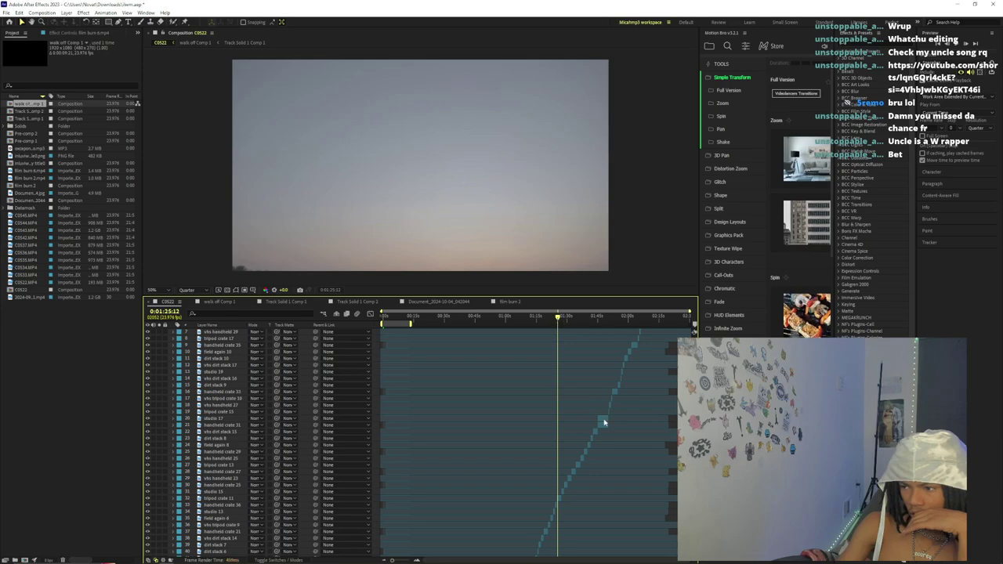
{"action": "left_click", "coordinate": [602, 416]}
{"action": "left_click_drag", "start_coordinate": [393, 560], "coordinate": [402, 561]}
{"action": "scroll", "coordinate": [462, 350], "scroll_direction": "down", "scroll_amount": 6}
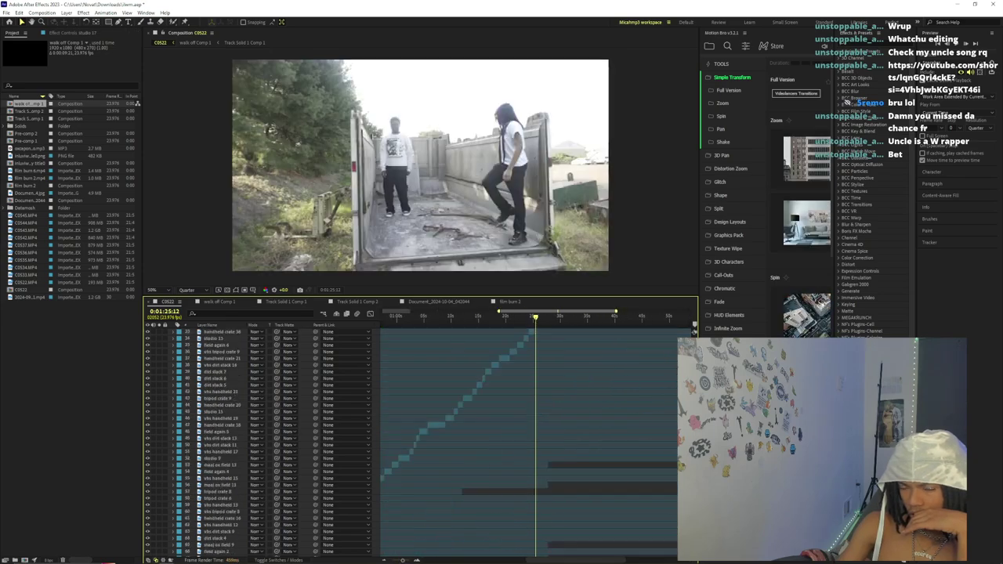
- Switch to SoundCloud in Chrome, pause the music and browse the liked tracks of the artist in the second SoundCloud tab
{"action": "left_click", "coordinate": [185, 556]}
{"action": "scroll", "coordinate": [385, 369], "scroll_direction": "down", "scroll_amount": 6}
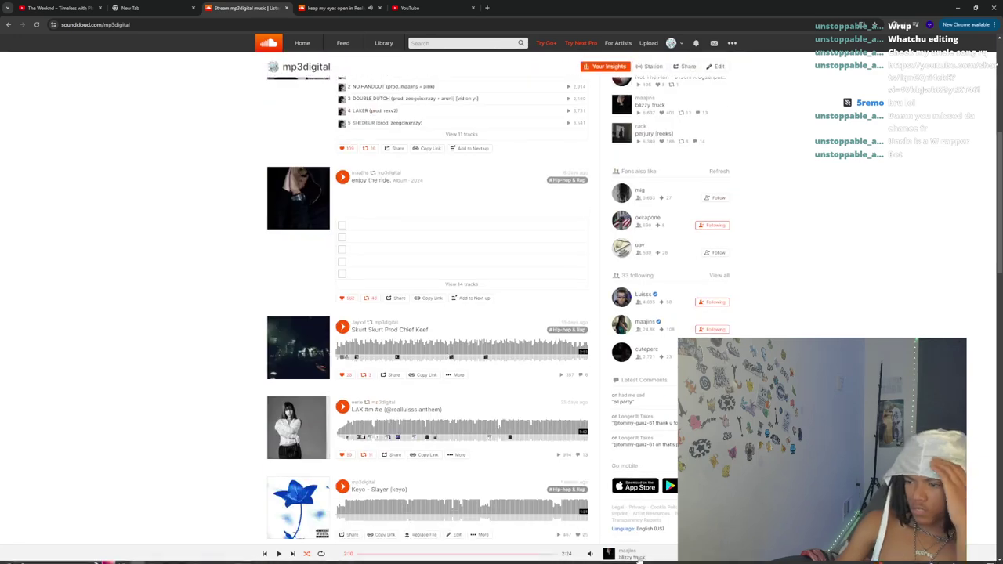
{"action": "key", "text": "ctrl+Tab"}
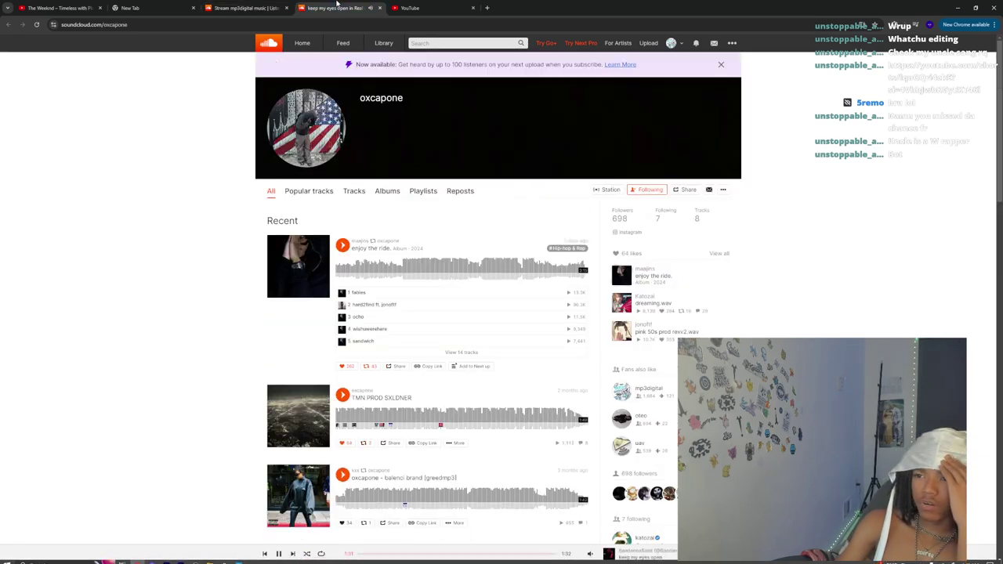
{"action": "left_click", "coordinate": [644, 558]}
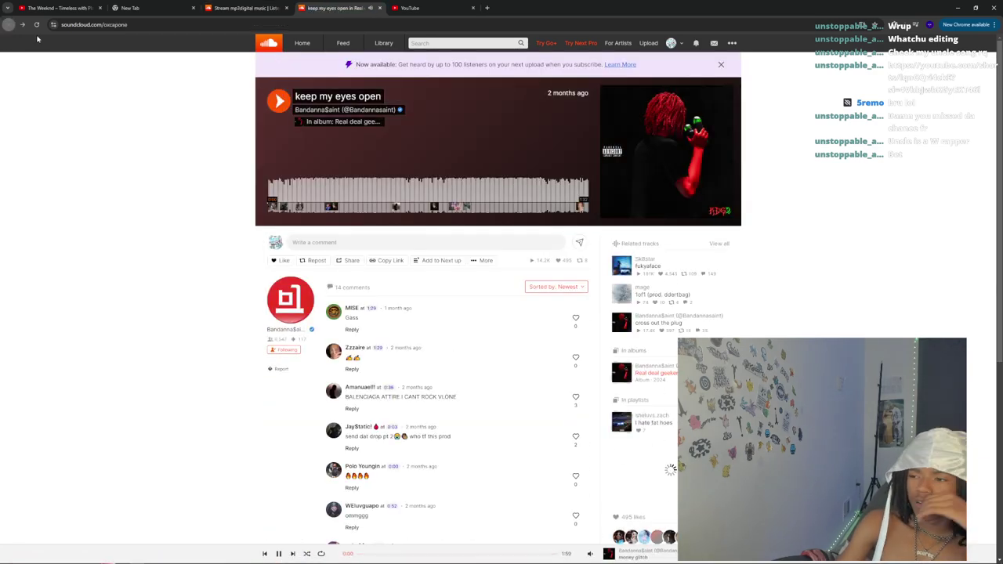
{"action": "left_click", "coordinate": [9, 25]}
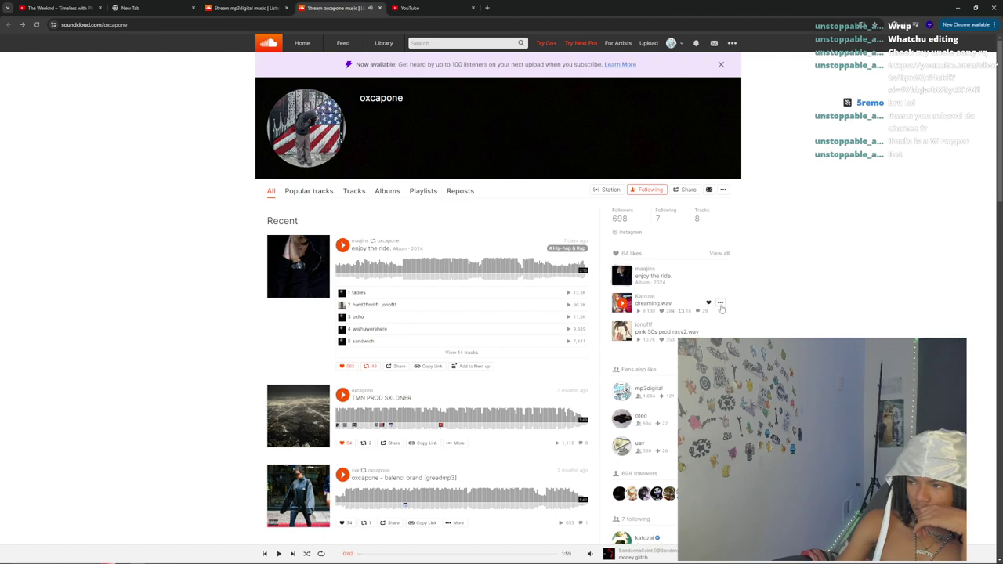
{"action": "left_click", "coordinate": [720, 253]}
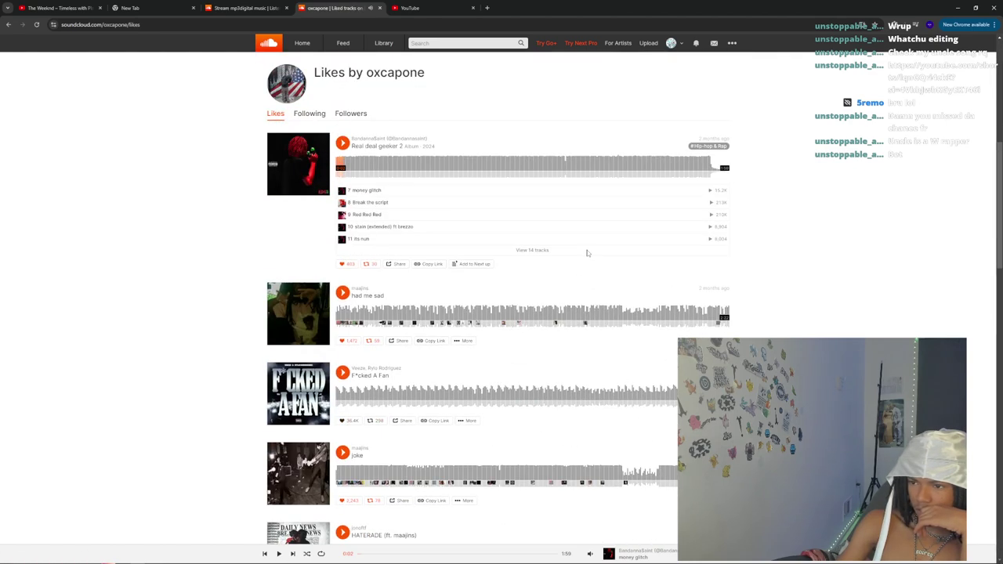
{"action": "scroll", "coordinate": [321, 374], "scroll_direction": "down", "scroll_amount": 2}
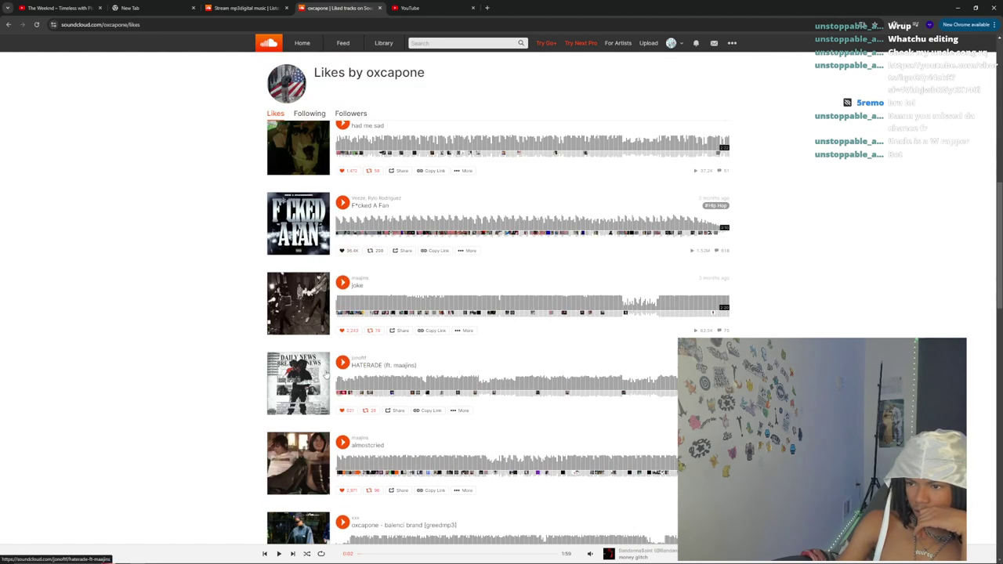
{"action": "scroll", "coordinate": [224, 321], "scroll_direction": "up", "scroll_amount": 5}
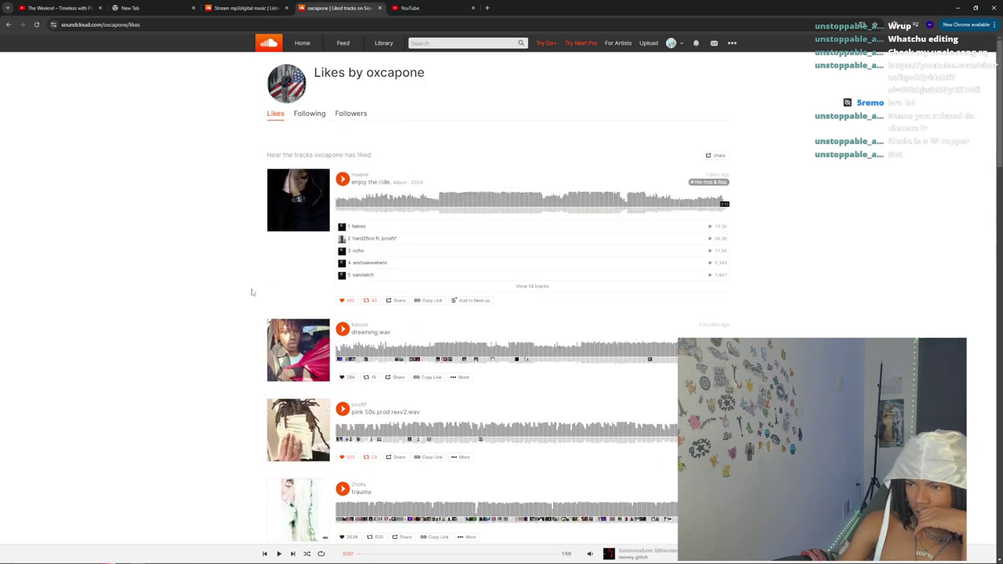
- Look through Your Mix 1 from the SoundCloud home page, then play the Related tracks: Playboi Carti - Pitstop playlist
{"action": "left_click", "coordinate": [301, 43]}
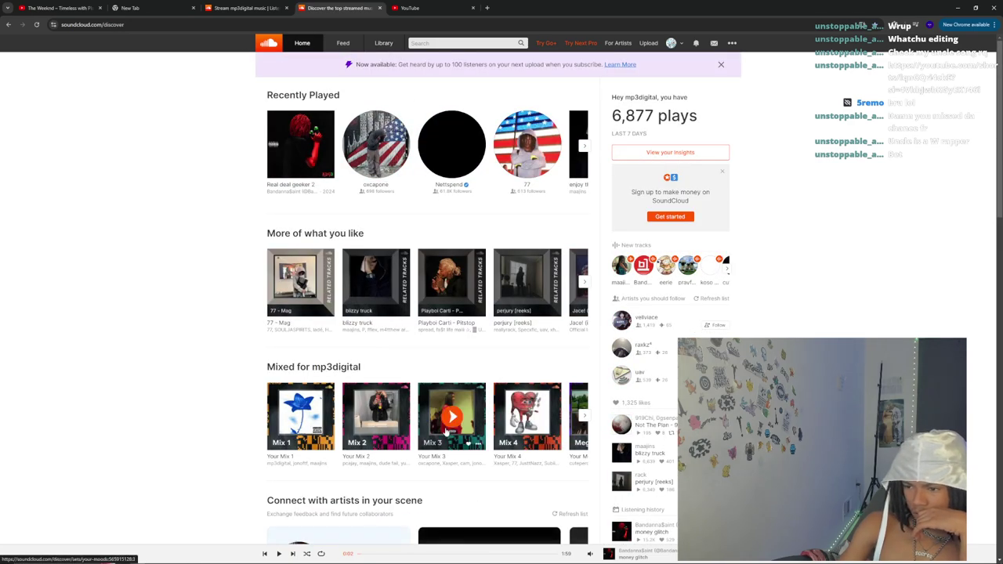
{"action": "left_click", "coordinate": [324, 415]}
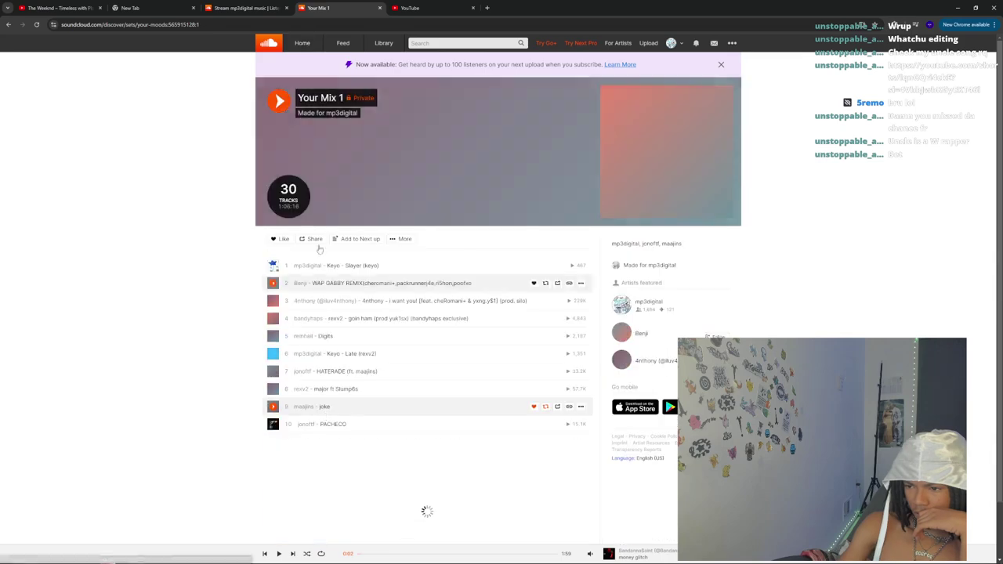
{"action": "scroll", "coordinate": [210, 280], "scroll_direction": "down", "scroll_amount": 3}
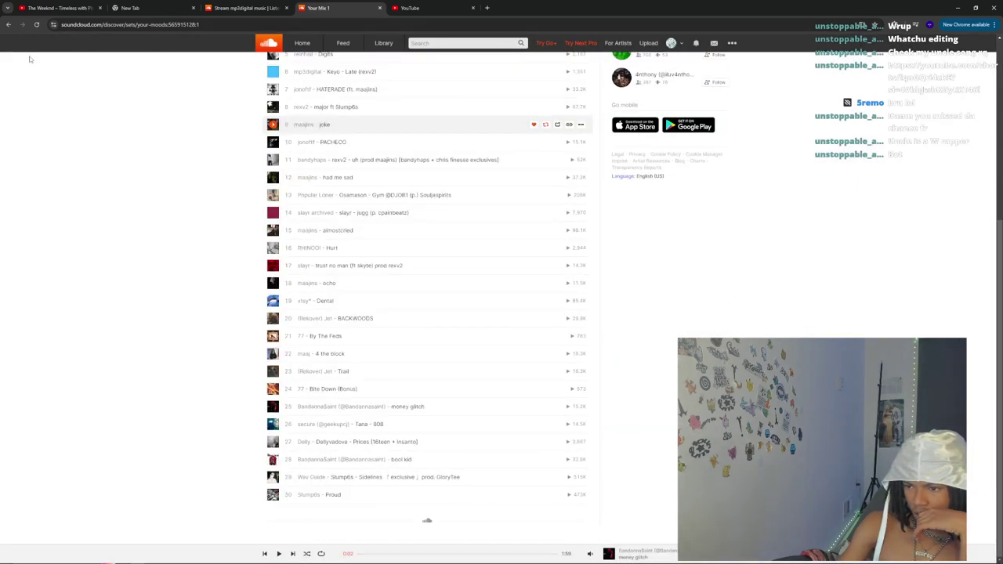
{"action": "left_click", "coordinate": [7, 24]}
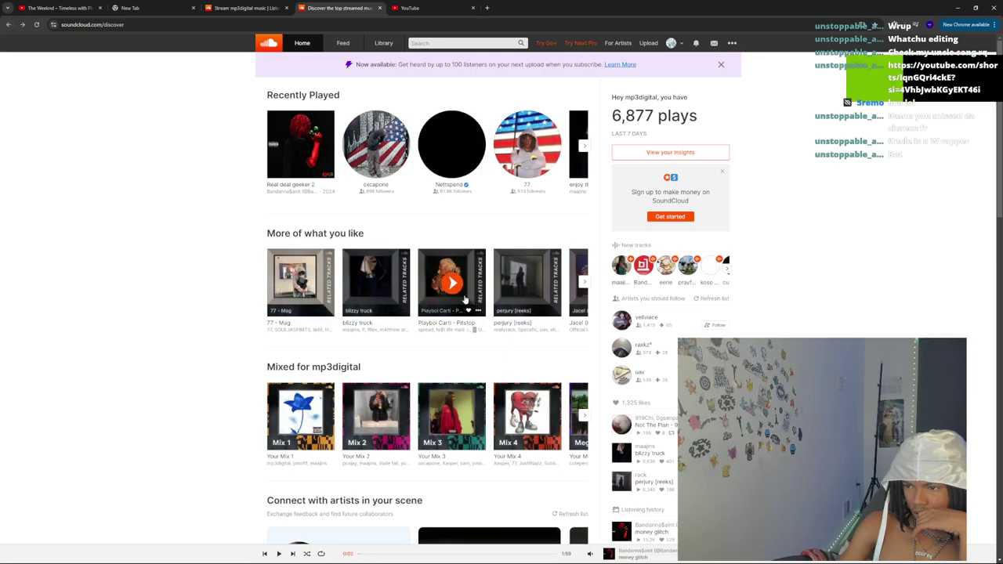
{"action": "left_click", "coordinate": [472, 291]}
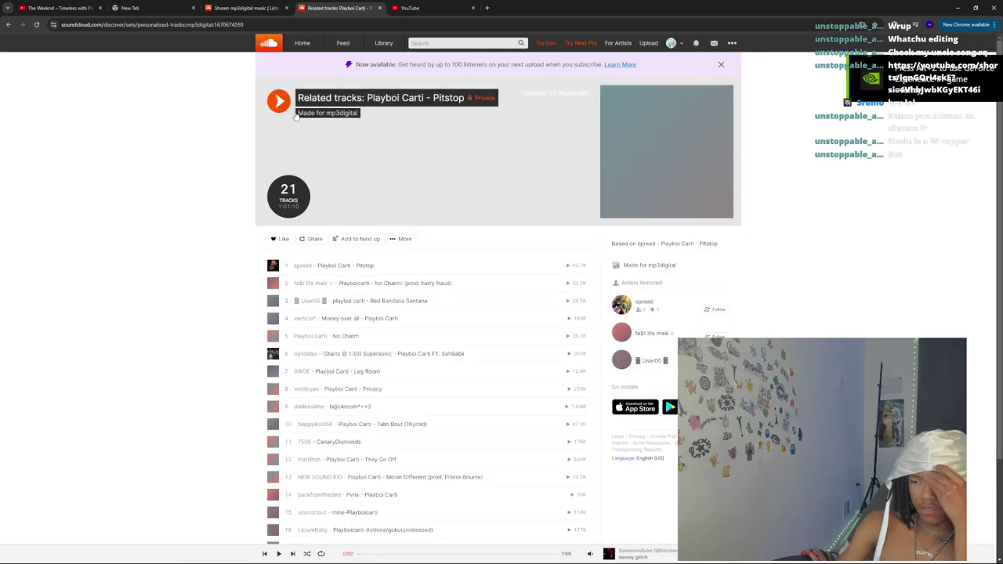
{"action": "left_click", "coordinate": [278, 100]}
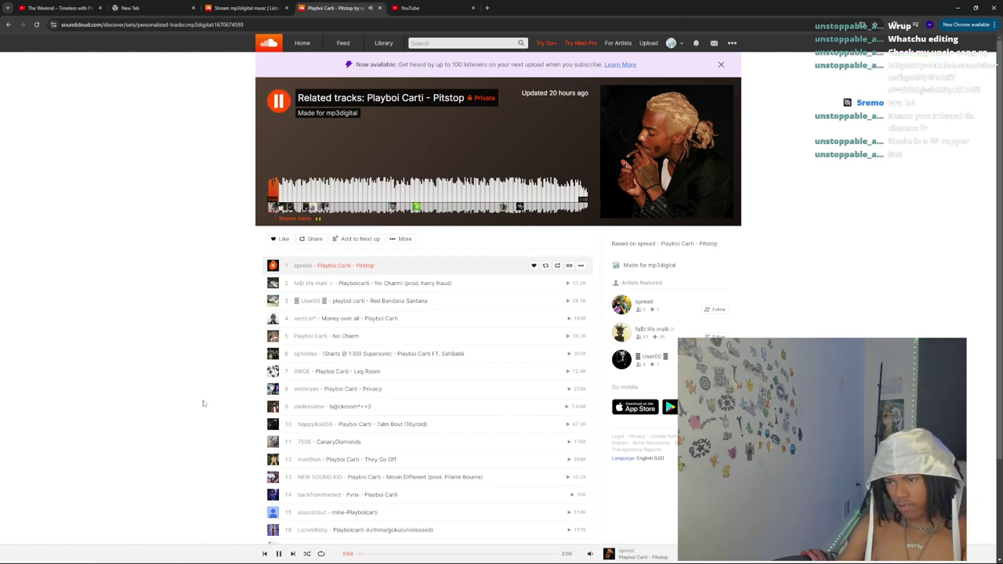
- Switch back to After Effects and move the playhead to 0:01:11:08
{"action": "key", "text": "super"}
{"action": "left_click", "coordinate": [153, 557]}
{"action": "left_click_drag", "start_coordinate": [537, 328], "coordinate": [459, 350]}
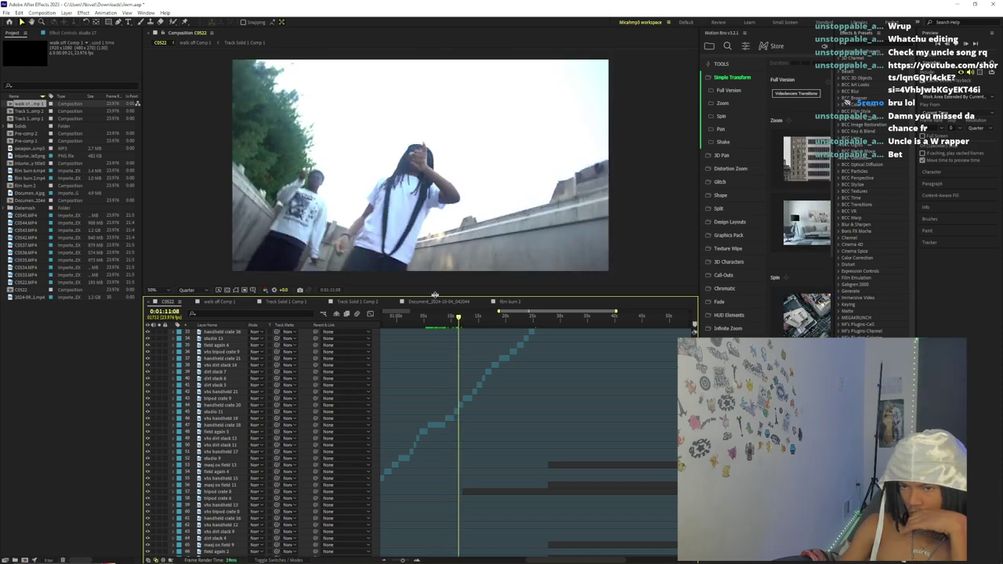
- Import another document texture JPG from Downloads and check it against the existing document items in the project
{"action": "left_click", "coordinate": [6, 13]}
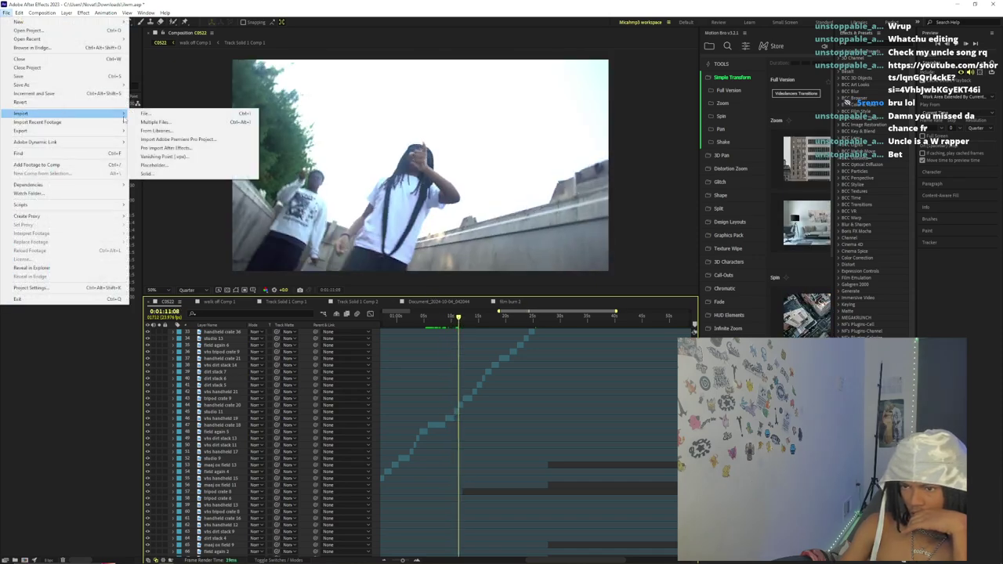
{"action": "left_click", "coordinate": [147, 114]}
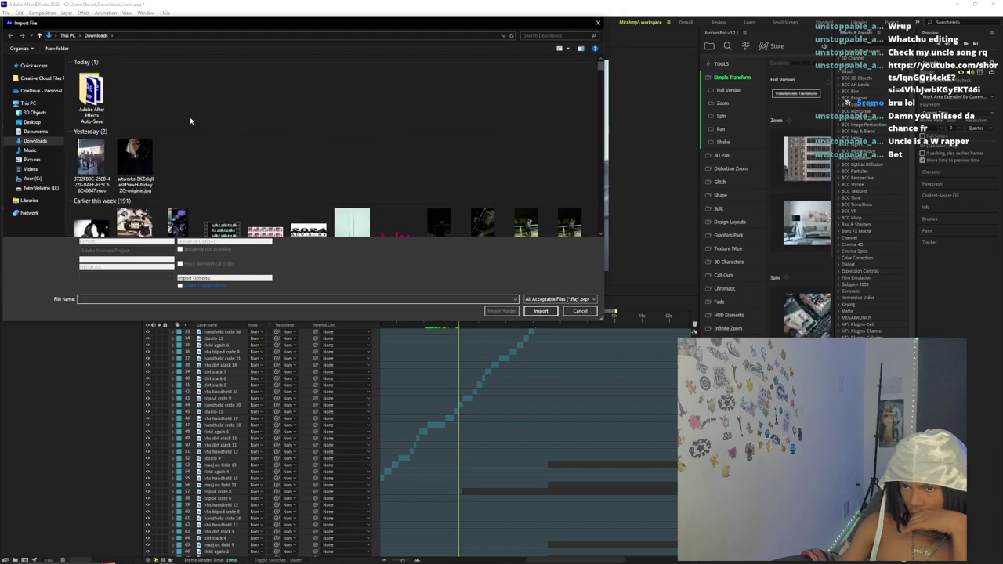
{"action": "double_click", "coordinate": [395, 94]}
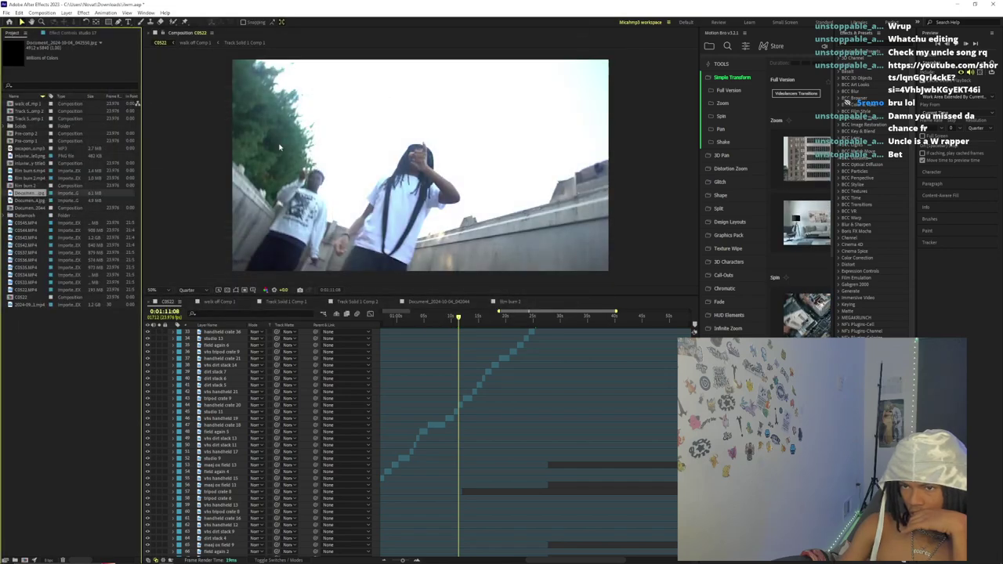
{"action": "mouse_move", "coordinate": [42, 196]}
{"action": "left_mouse_down"}
{"action": "mouse_move", "coordinate": [453, 401]}
{"action": "mouse_move", "coordinate": [444, 405]}
{"action": "mouse_move", "coordinate": [245, 232]}
{"action": "mouse_move", "coordinate": [38, 197]}
{"action": "left_mouse_up"}
{"action": "left_click", "coordinate": [39, 209]}
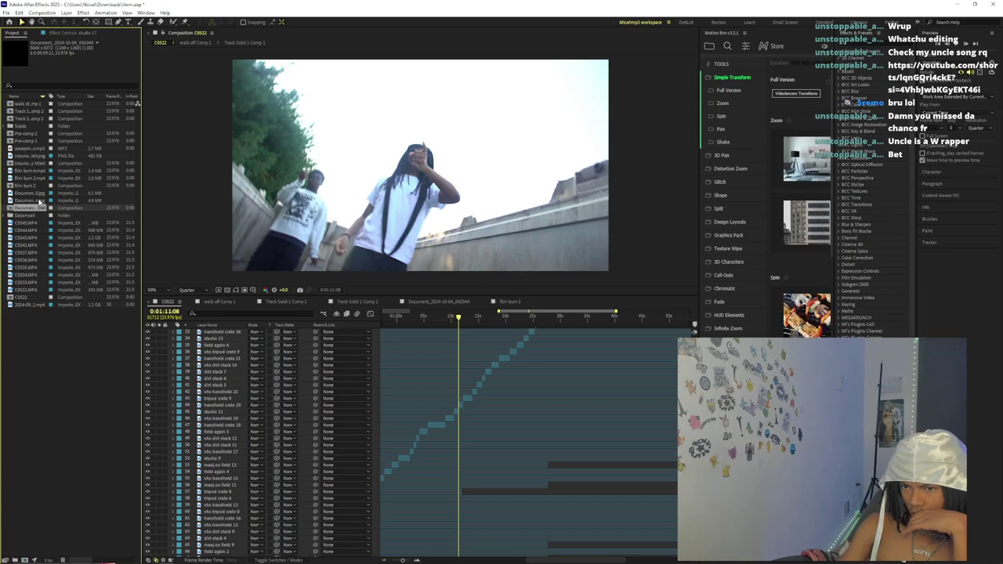
{"action": "left_click", "coordinate": [39, 201]}
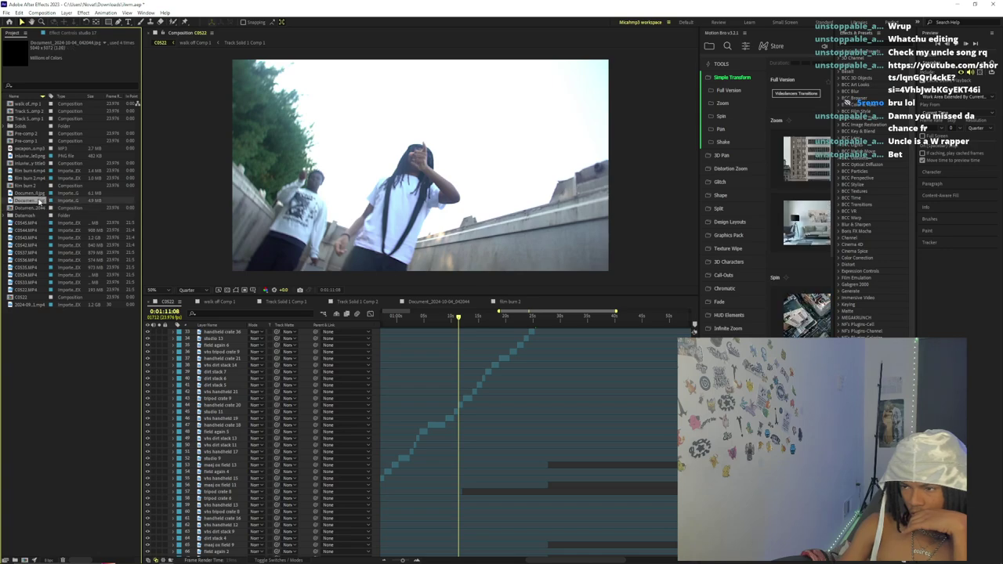
- Purge all memory and the disk cache, confirming the deletion of the cached files
{"action": "left_click", "coordinate": [19, 13]}
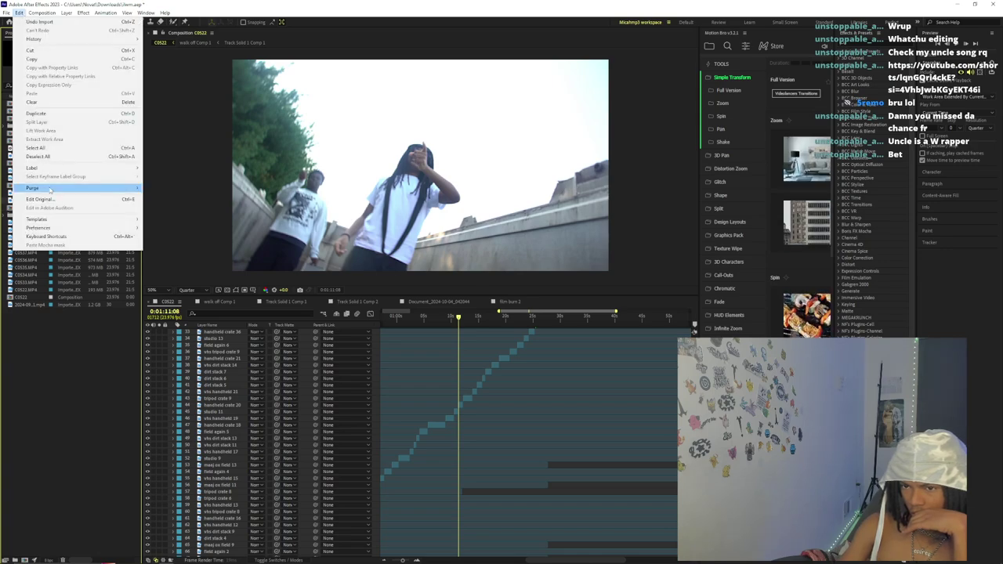
{"action": "mouse_move", "coordinate": [70, 188]}
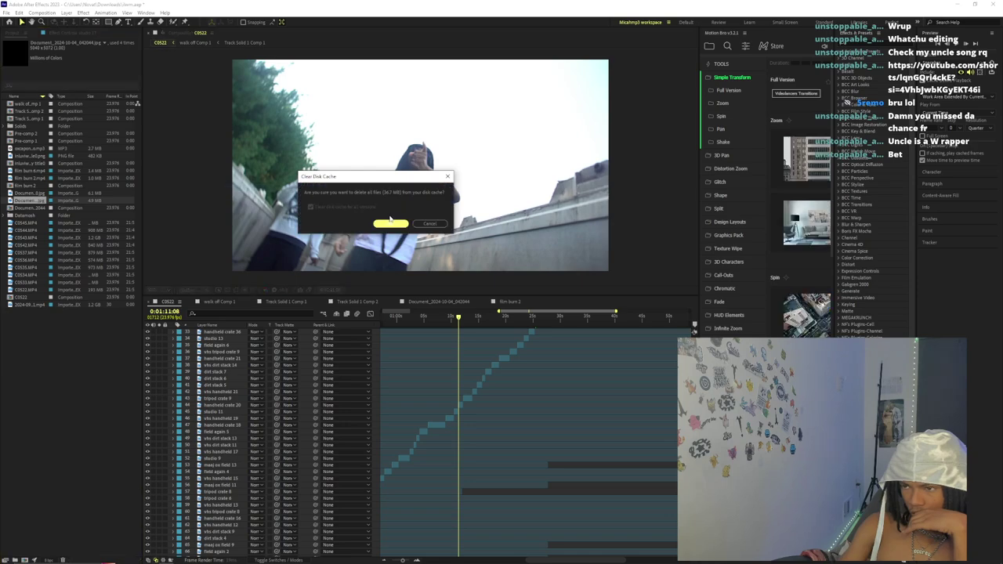
{"action": "left_click", "coordinate": [392, 221]}
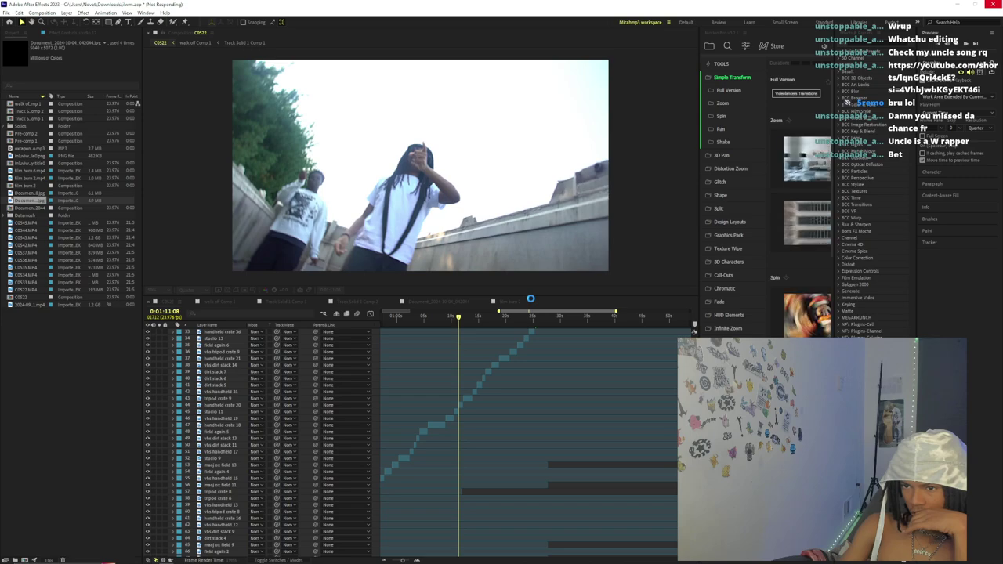
- Open Task Manager, end the frozen After Effects task and dismiss the termination error
{"action": "mouse_move", "coordinate": [129, 558]}
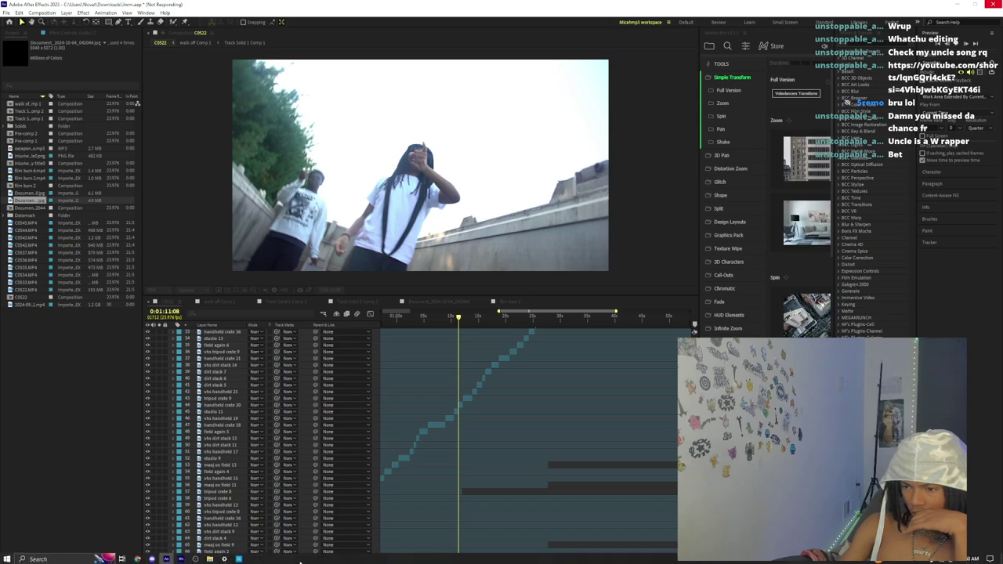
{"action": "left_click", "coordinate": [78, 558]}
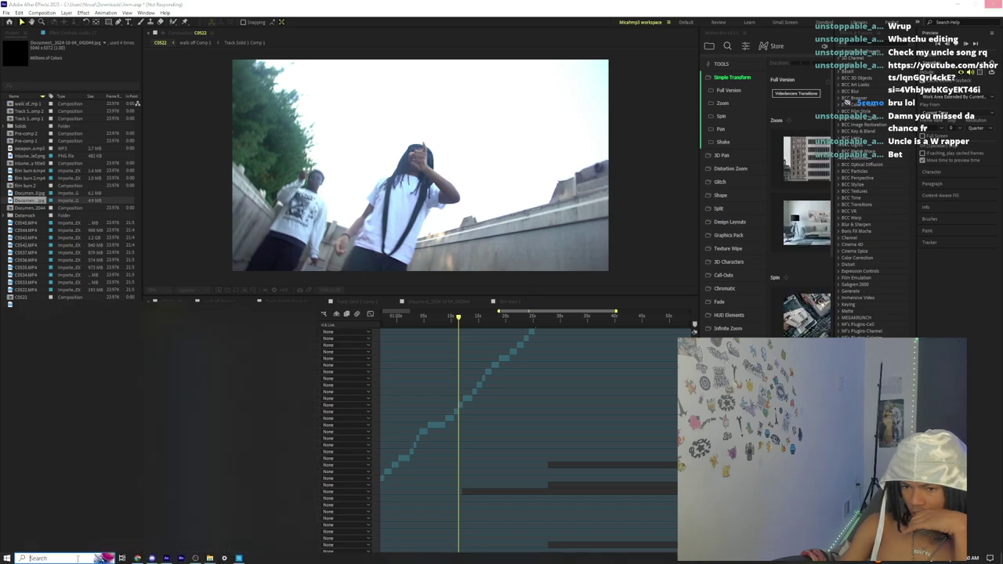
{"action": "left_click", "coordinate": [234, 387]}
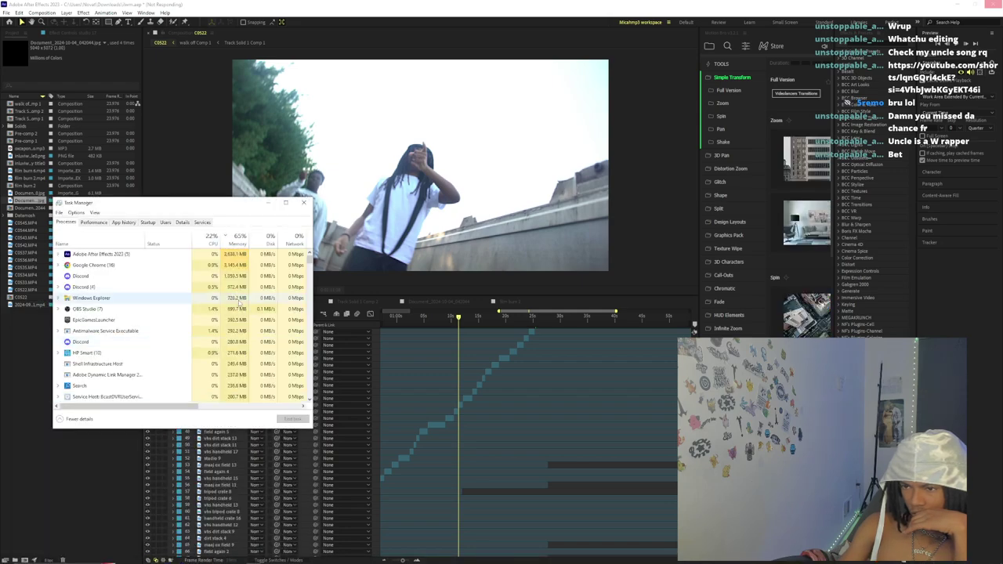
{"action": "left_click", "coordinate": [219, 255]}
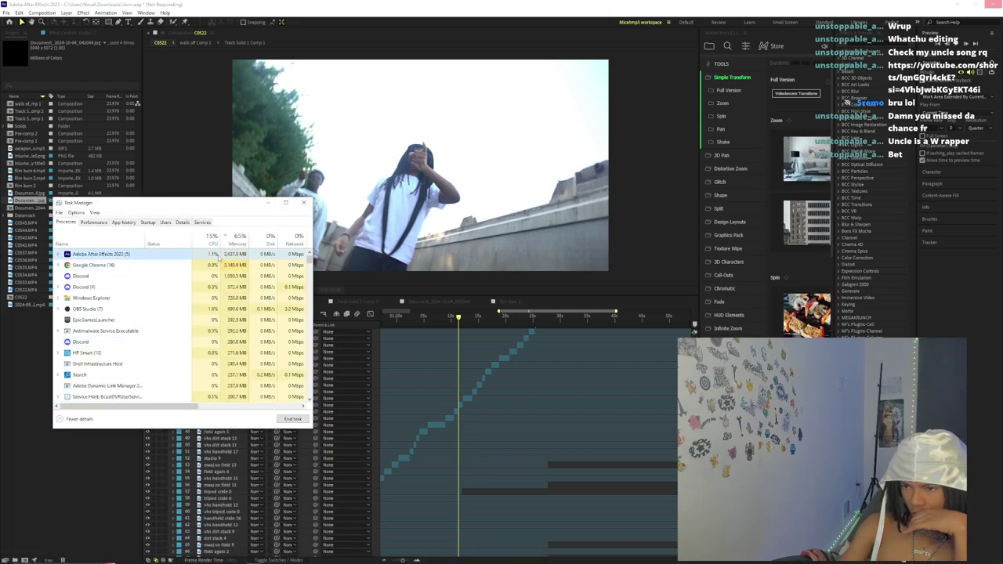
{"action": "left_click", "coordinate": [292, 418]}
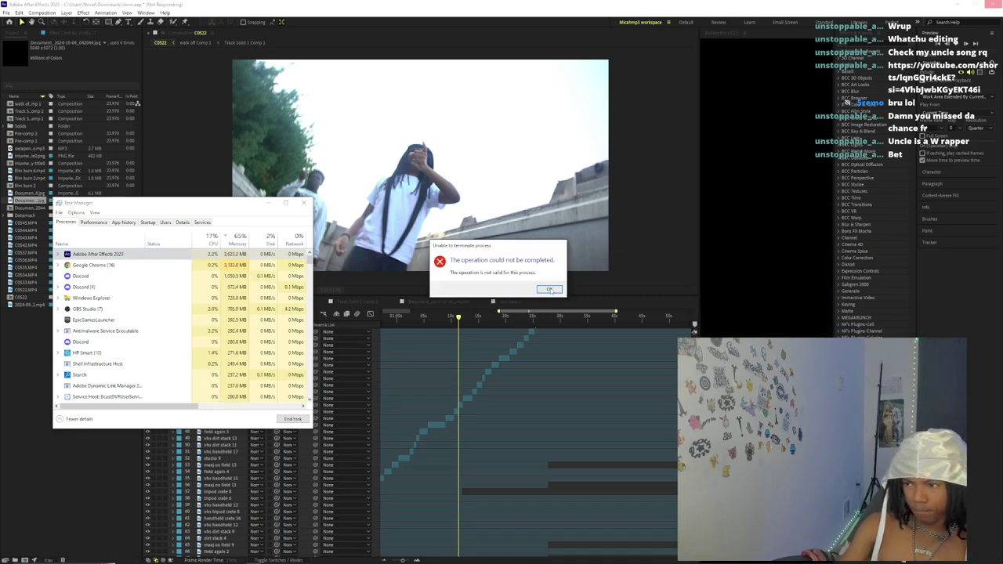
{"action": "left_click", "coordinate": [549, 289]}
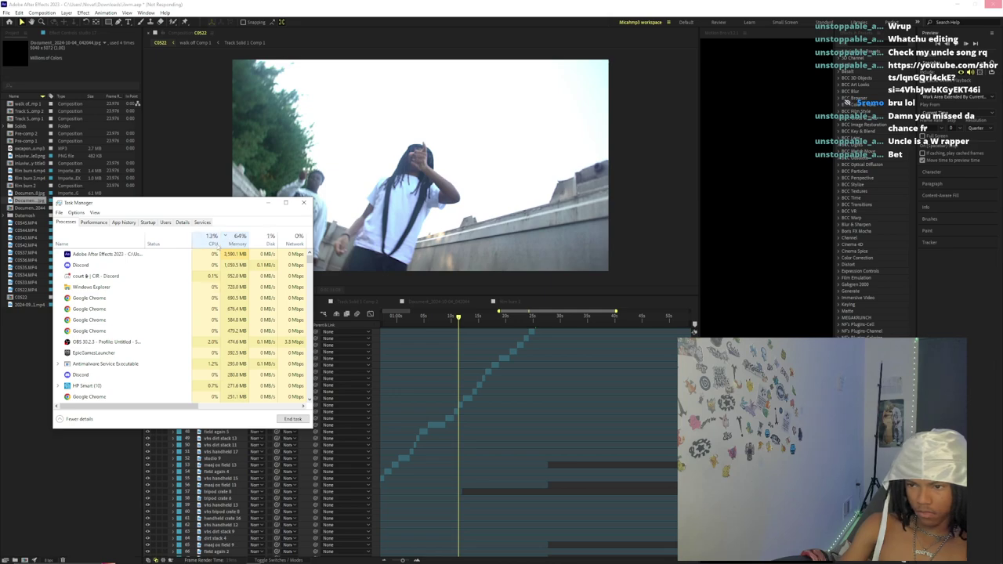
- Sort the processes by memory, try again to end the remaining After Effects process and close Task Manager
{"action": "left_click", "coordinate": [219, 245]}
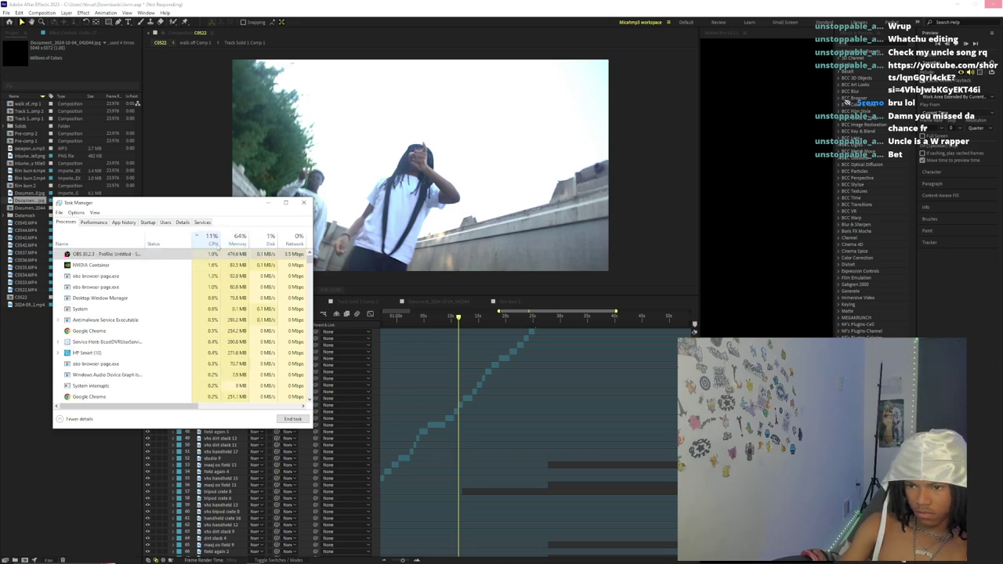
{"action": "left_click", "coordinate": [233, 244]}
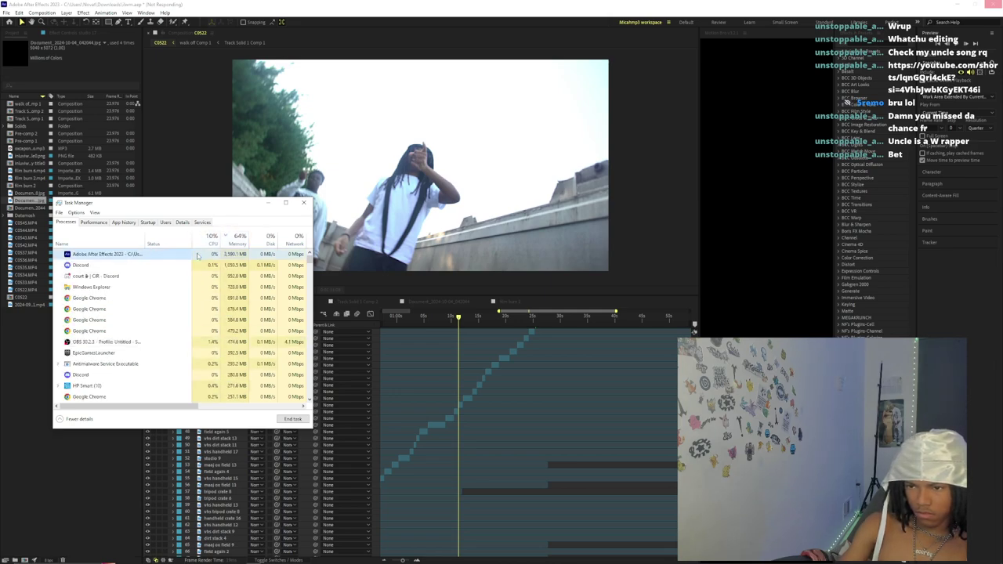
{"action": "left_click", "coordinate": [294, 421]}
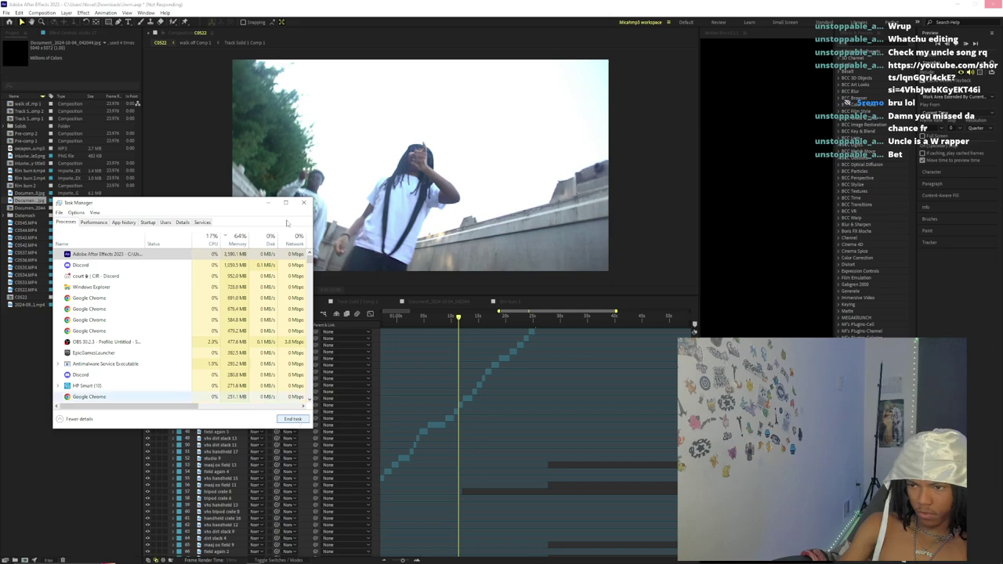
{"action": "left_click", "coordinate": [303, 203]}
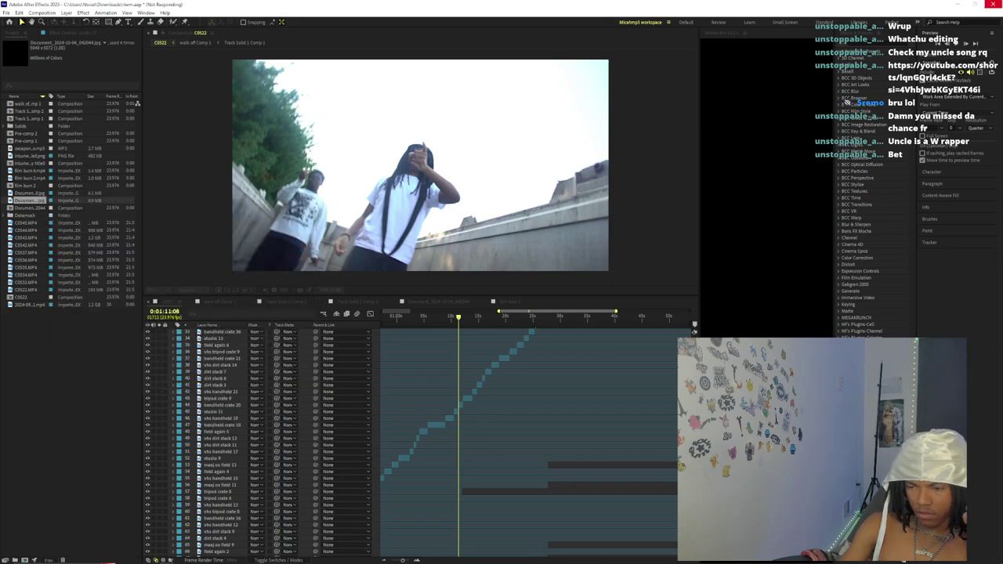
- Open Task Manager, sort the processes by memory and try to end the unresponsive After Effects task
{"action": "left_click", "coordinate": [64, 558]}
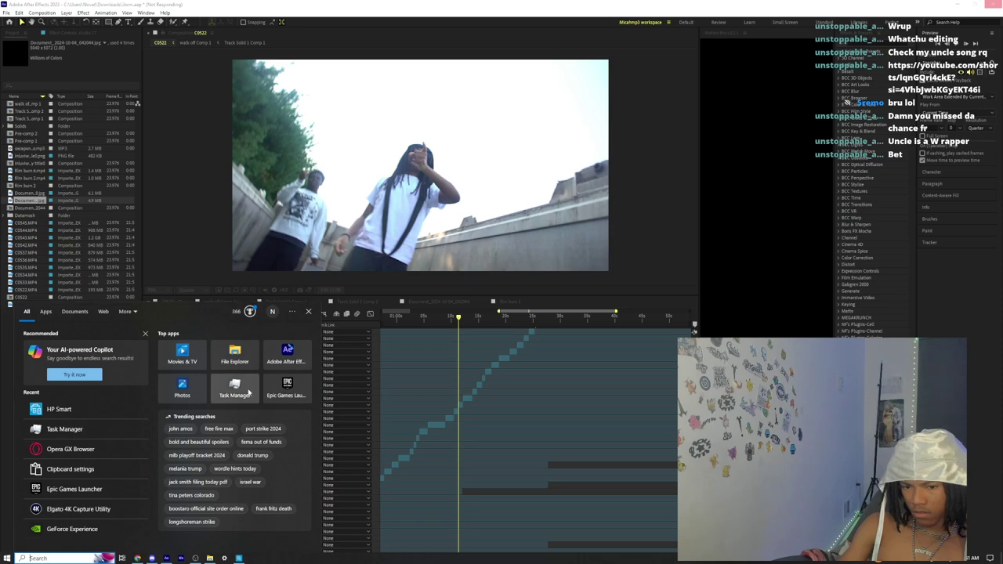
{"action": "left_click", "coordinate": [250, 390]}
{"action": "left_click", "coordinate": [212, 238]}
{"action": "scroll", "coordinate": [209, 314], "scroll_direction": "down", "scroll_amount": 5}
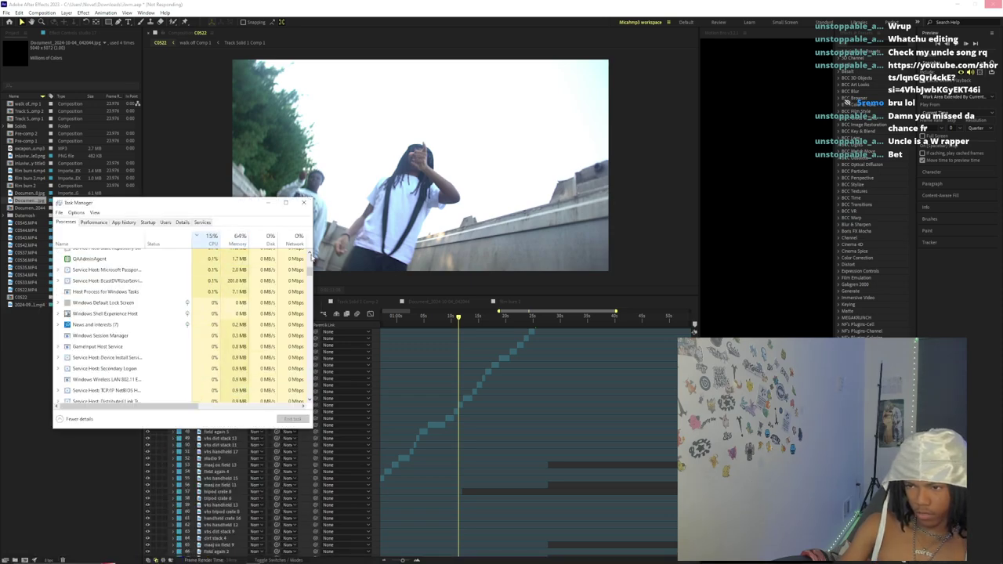
{"action": "left_click_drag", "start_coordinate": [313, 281], "coordinate": [315, 257]}
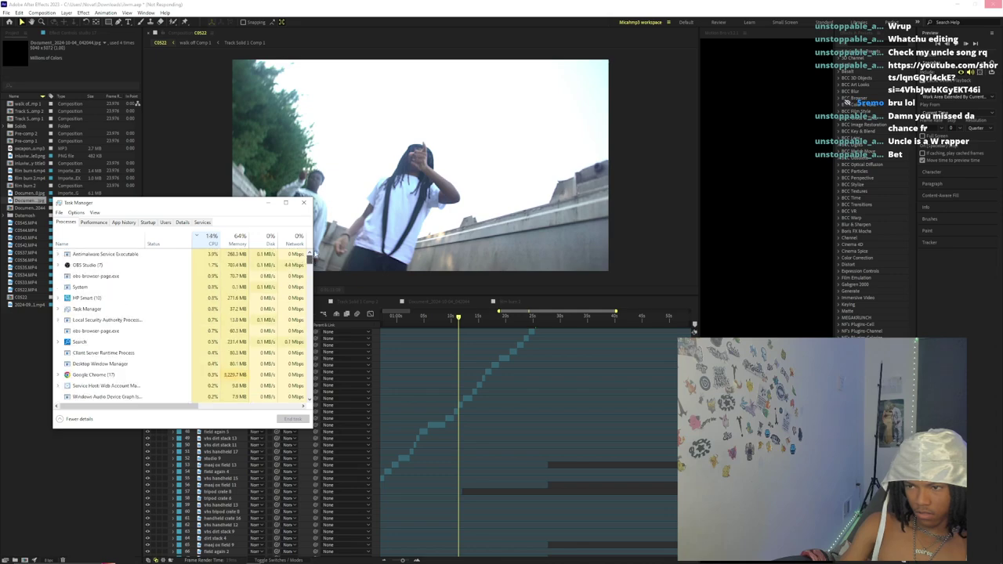
{"action": "left_click", "coordinate": [230, 254]}
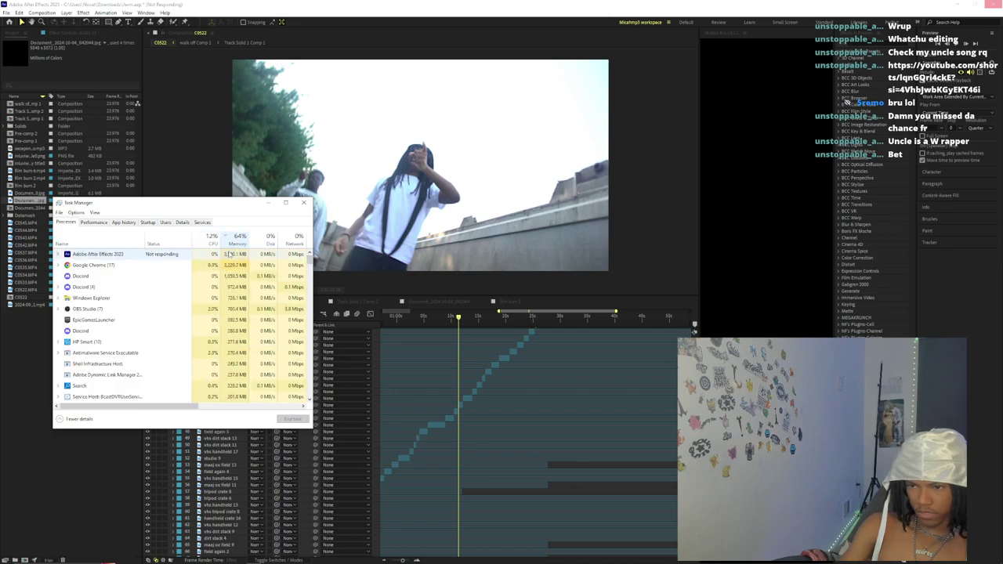
{"action": "left_click", "coordinate": [294, 419]}
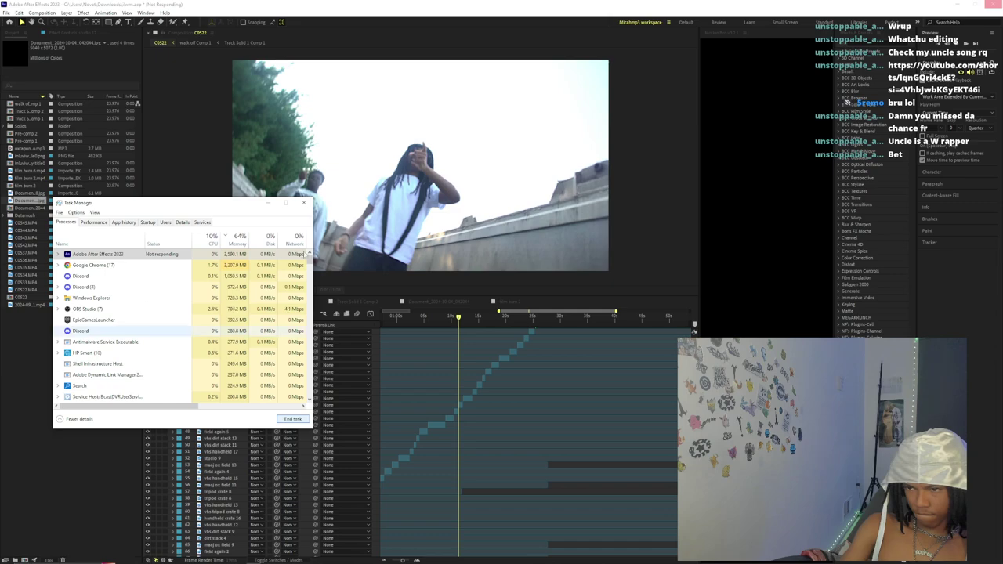
- Look through the running processes, expand the After Effects entry, try again to end its task and close Task Manager
{"action": "scroll", "coordinate": [311, 293], "scroll_direction": "down", "scroll_amount": 10}
{"action": "scroll", "coordinate": [311, 293], "scroll_direction": "down", "scroll_amount": 5}
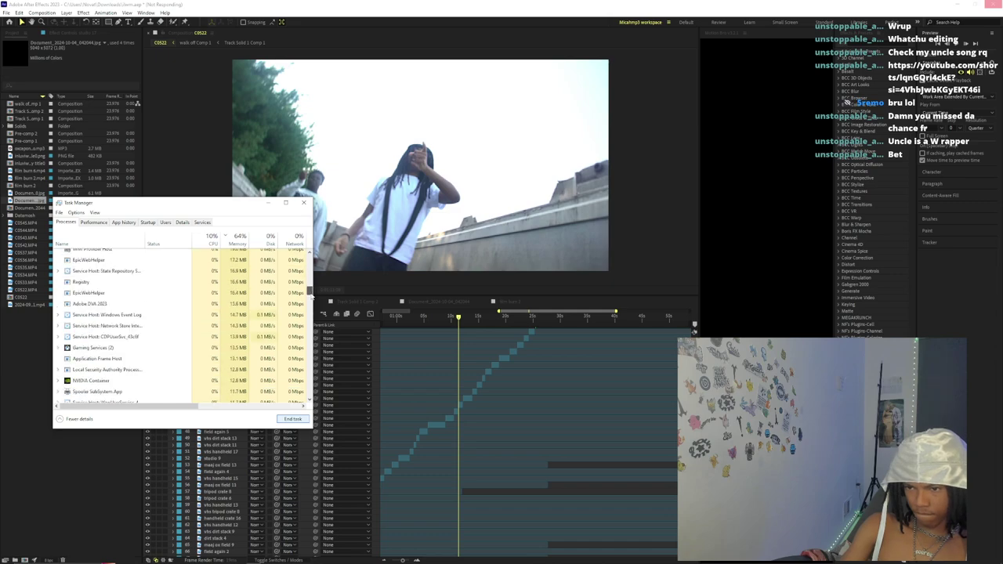
{"action": "left_click_drag", "start_coordinate": [310, 291], "coordinate": [307, 210]}
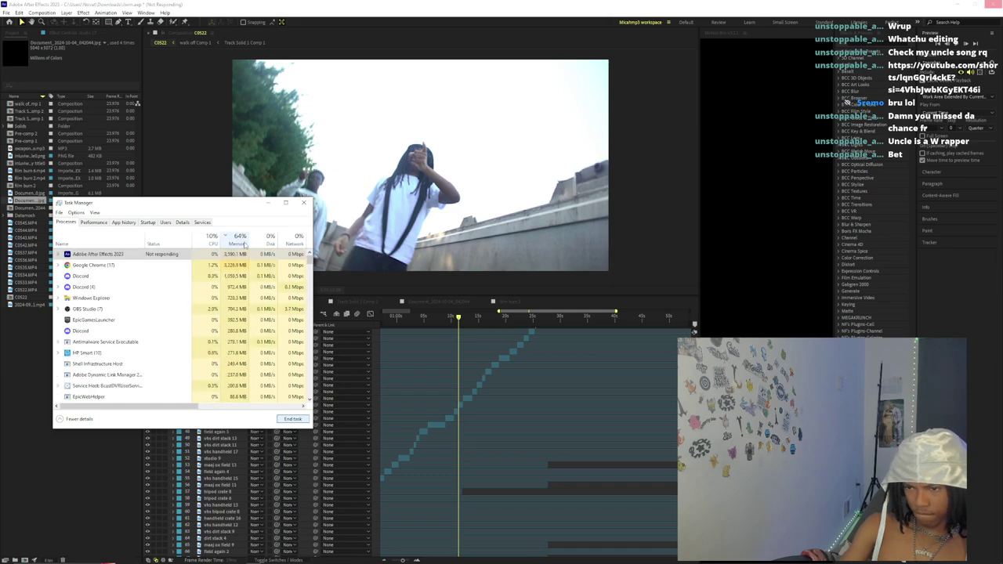
{"action": "left_click", "coordinate": [210, 238]}
{"action": "left_click", "coordinate": [236, 243]}
{"action": "double_click", "coordinate": [217, 254]}
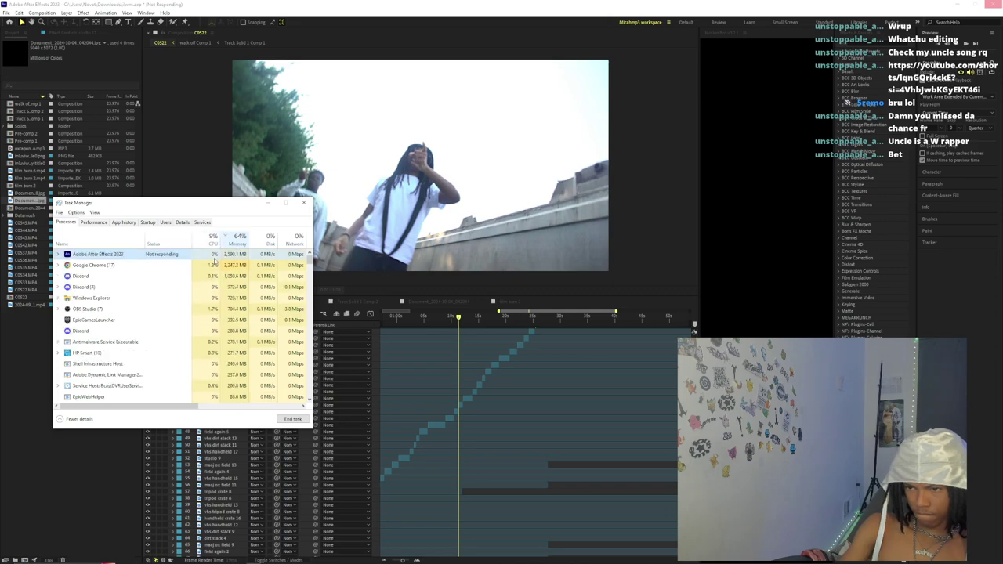
{"action": "left_click", "coordinate": [295, 419]}
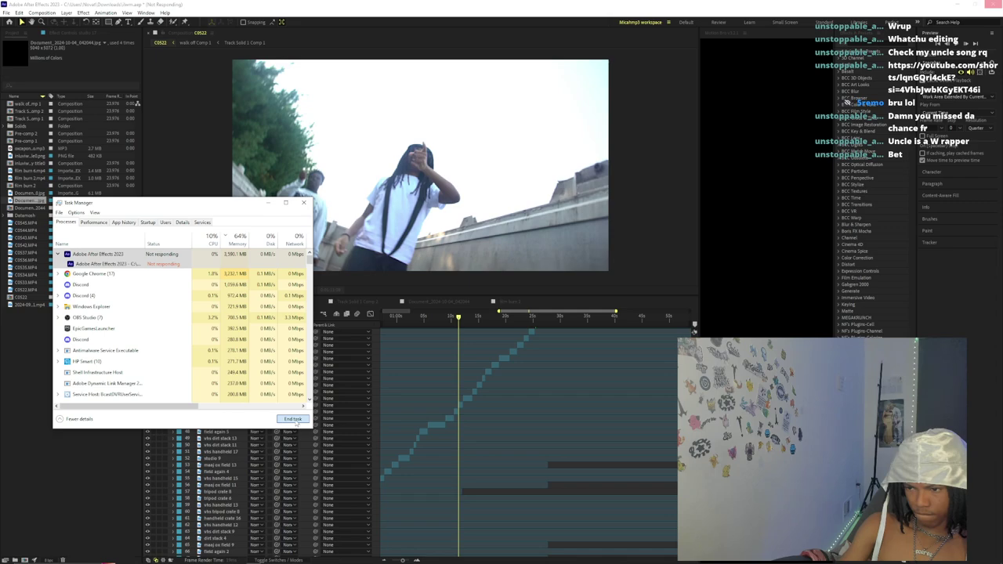
{"action": "left_click", "coordinate": [304, 204]}
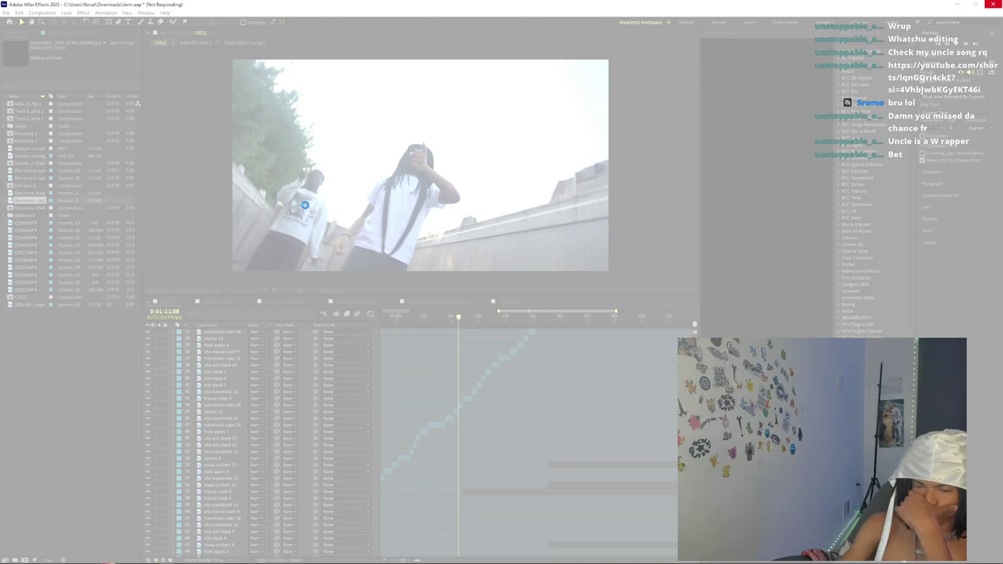
- Switch to Chrome, check the frozen After Effects window and launch After Effects again
{"action": "mouse_move", "coordinate": [275, 563]}
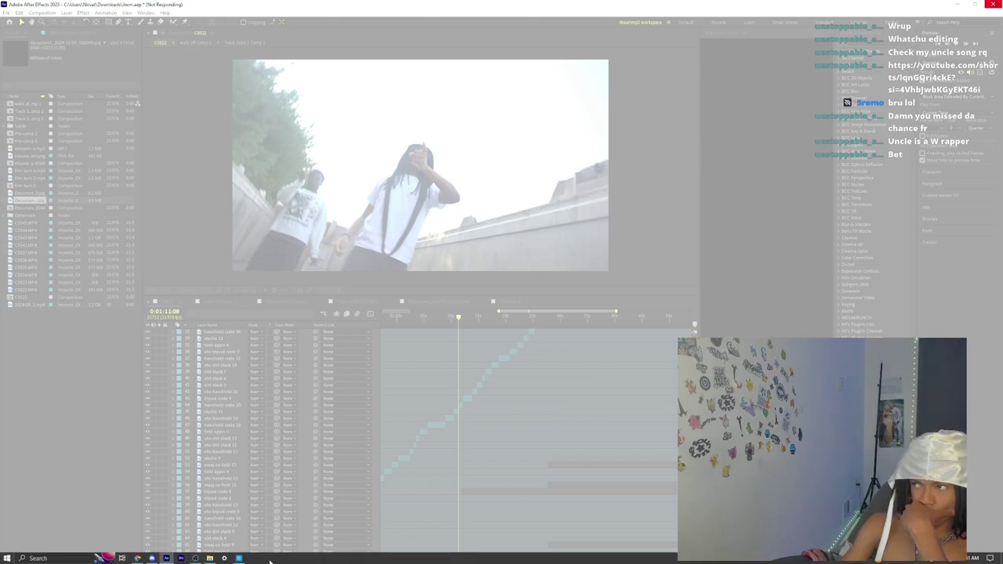
{"action": "left_click", "coordinate": [137, 558]}
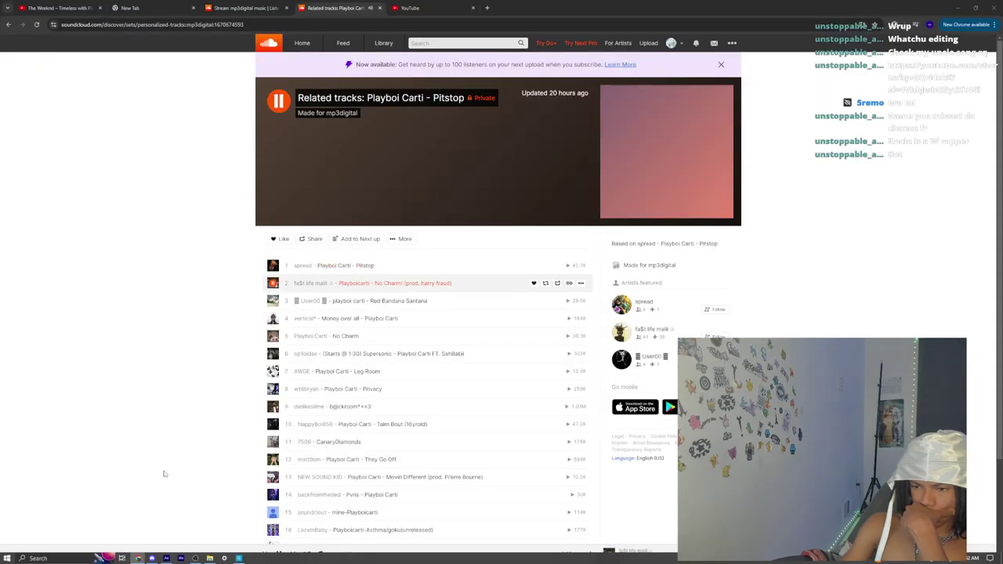
{"action": "mouse_move", "coordinate": [174, 561]}
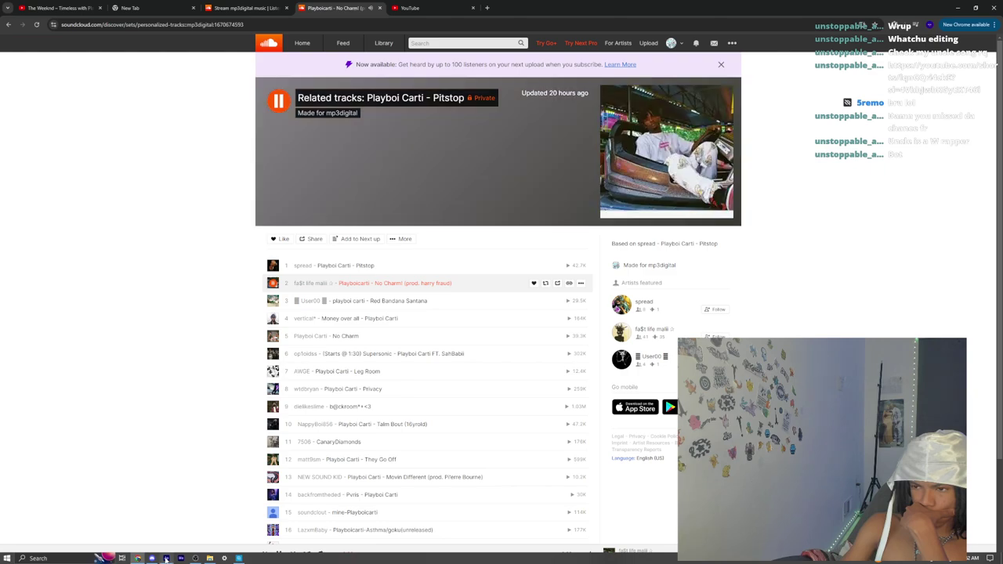
{"action": "right_click", "coordinate": [165, 559]}
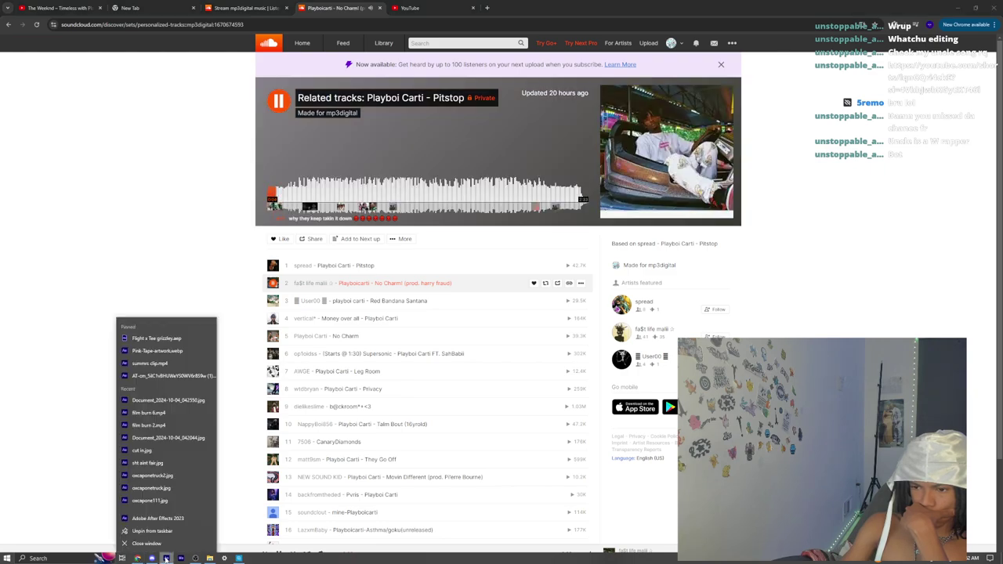
{"action": "left_click", "coordinate": [166, 558]}
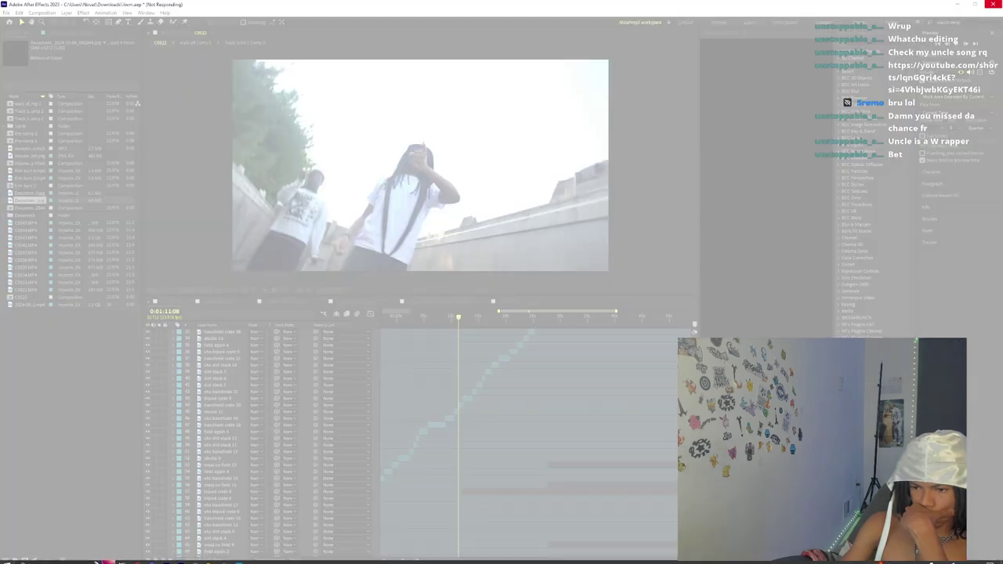
{"action": "left_click", "coordinate": [79, 561]}
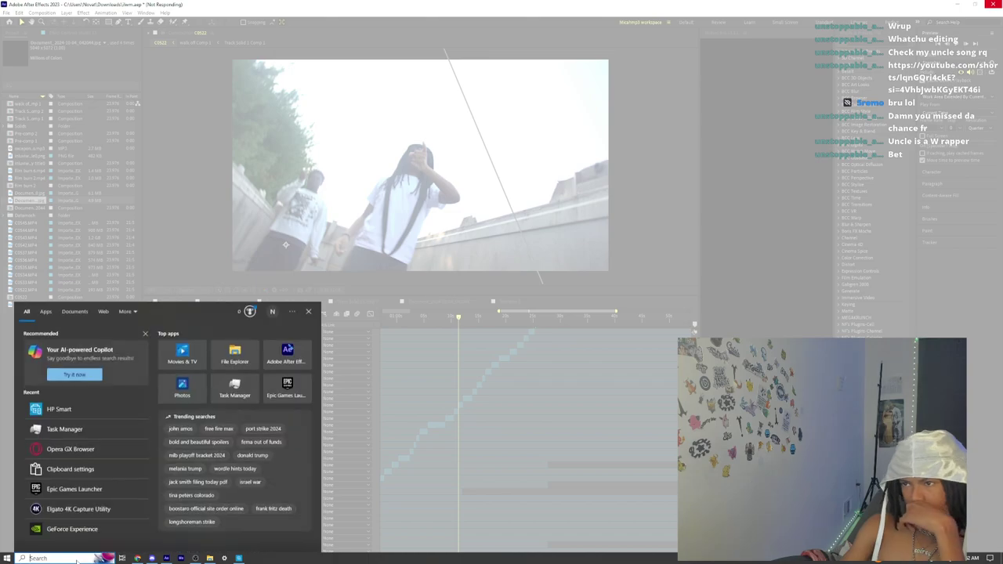
{"action": "left_click", "coordinate": [170, 558]}
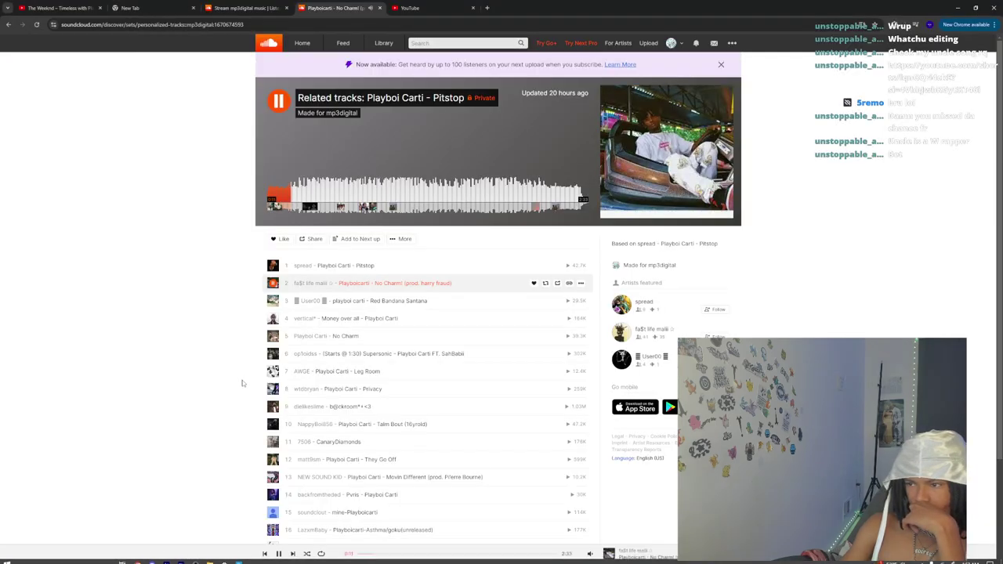
{"action": "left_click", "coordinate": [167, 558]}
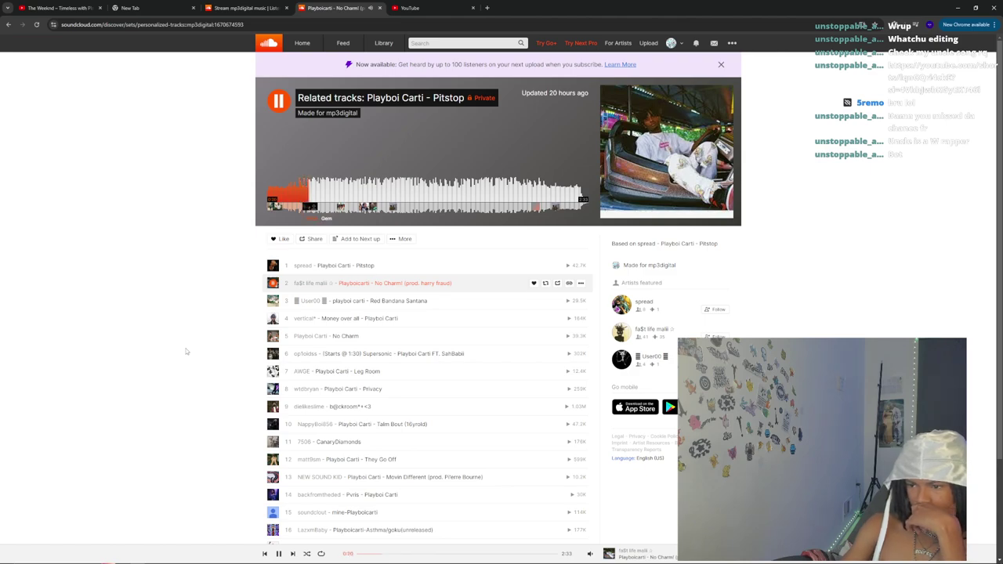
- Play the track "Playboi Carti - Leg Room" in the SoundCloud playlist and switch to the After Effects window
{"action": "left_click", "coordinate": [272, 371]}
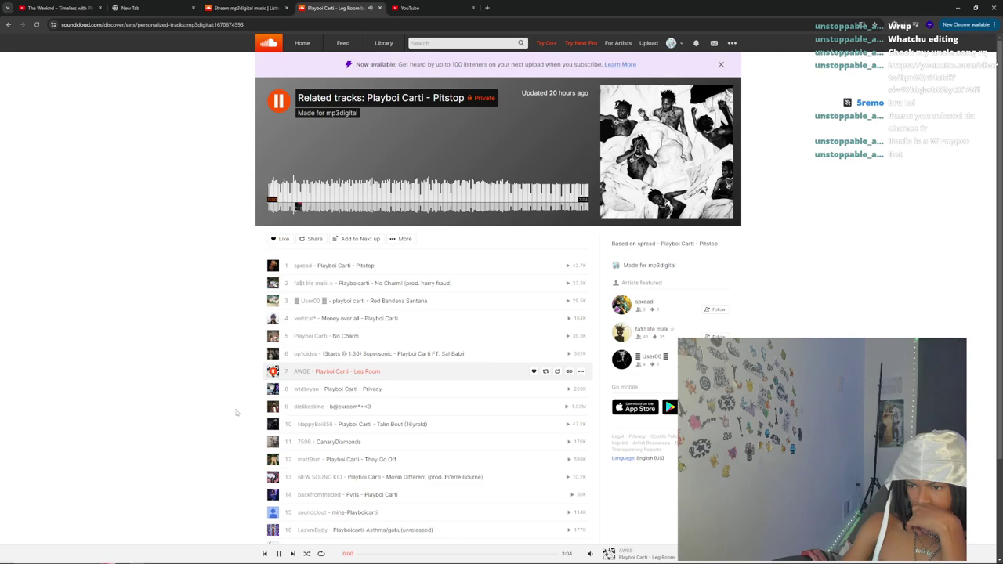
{"action": "mouse_move", "coordinate": [592, 554]}
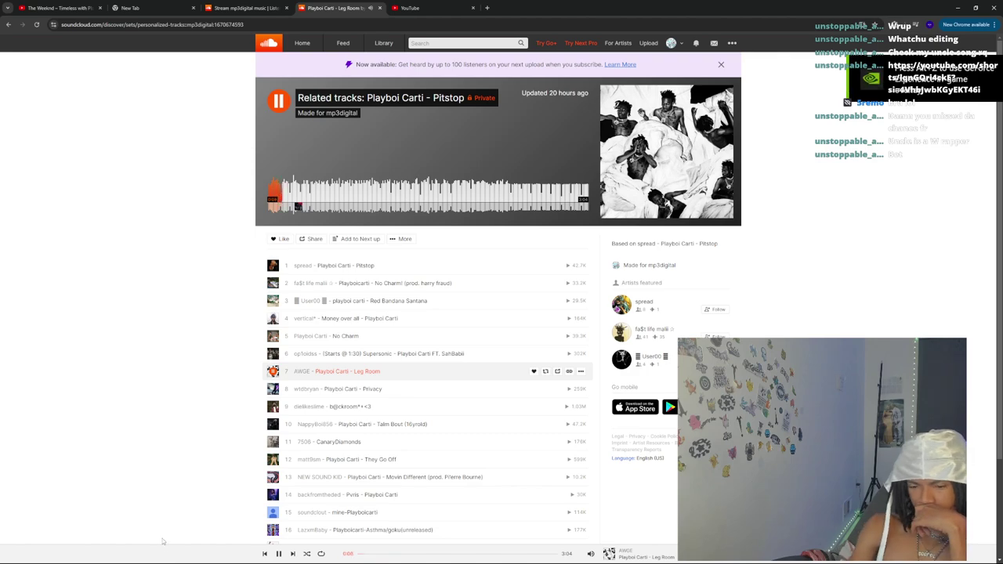
{"action": "key", "text": "super"}
{"action": "left_click", "coordinate": [166, 558]}
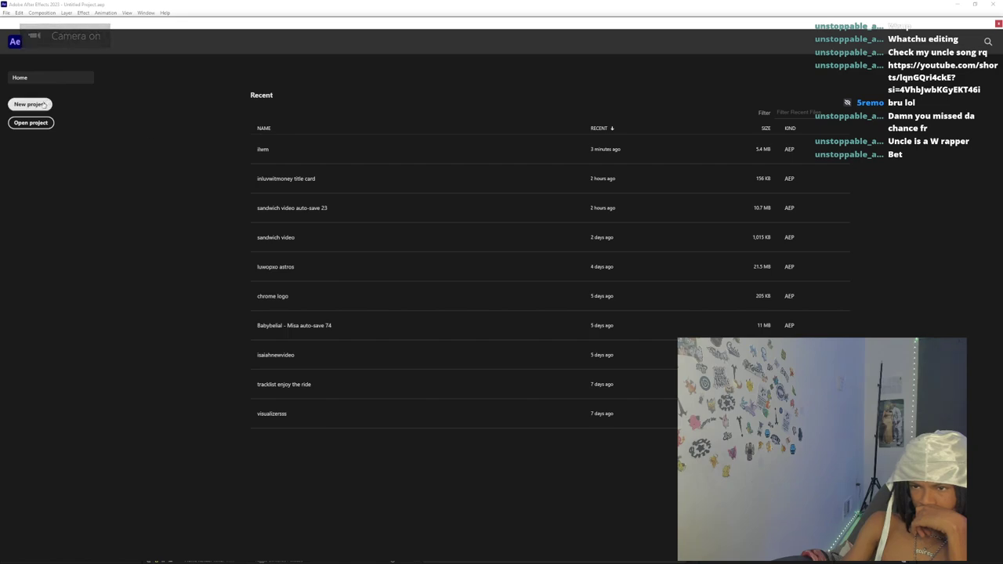
- Start a new project and import the 2024-09 JPG contact sheet from the Downloads folder
{"action": "left_click", "coordinate": [29, 105]}
{"action": "left_click", "coordinate": [6, 12]}
{"action": "mouse_move", "coordinate": [47, 112]}
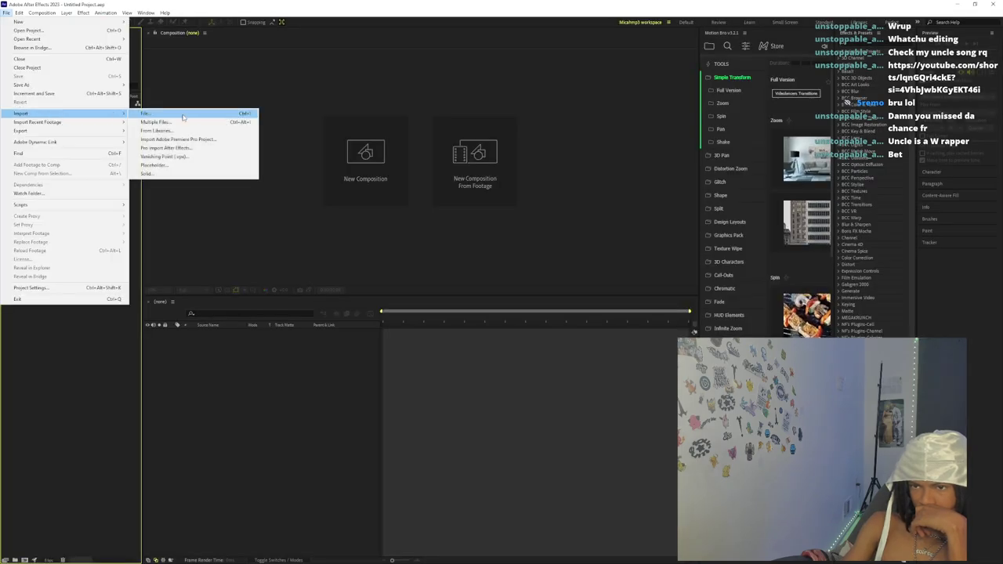
{"action": "left_click", "coordinate": [156, 112]}
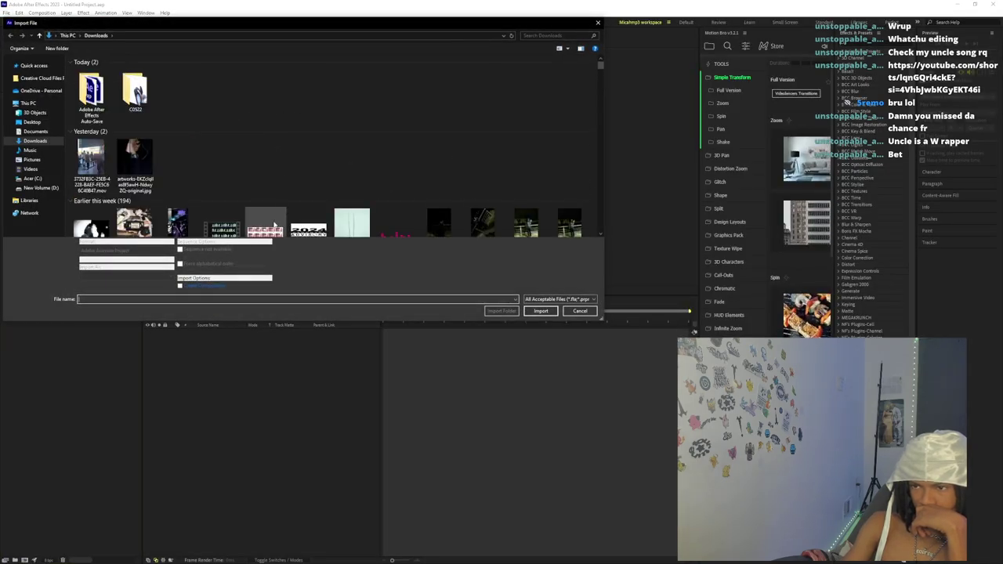
{"action": "double_click", "coordinate": [270, 222]}
- Import Document_2024-10-04_042550.jpg from Downloads and create a composition from it
{"action": "left_click", "coordinate": [6, 12]}
{"action": "mouse_move", "coordinate": [47, 114]}
{"action": "left_click", "coordinate": [159, 114]}
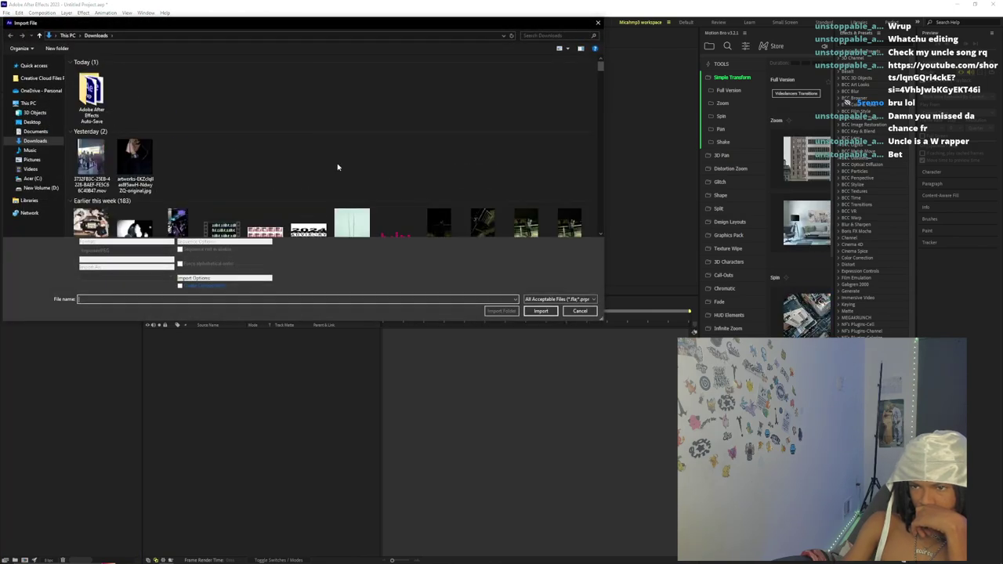
{"action": "double_click", "coordinate": [396, 90]}
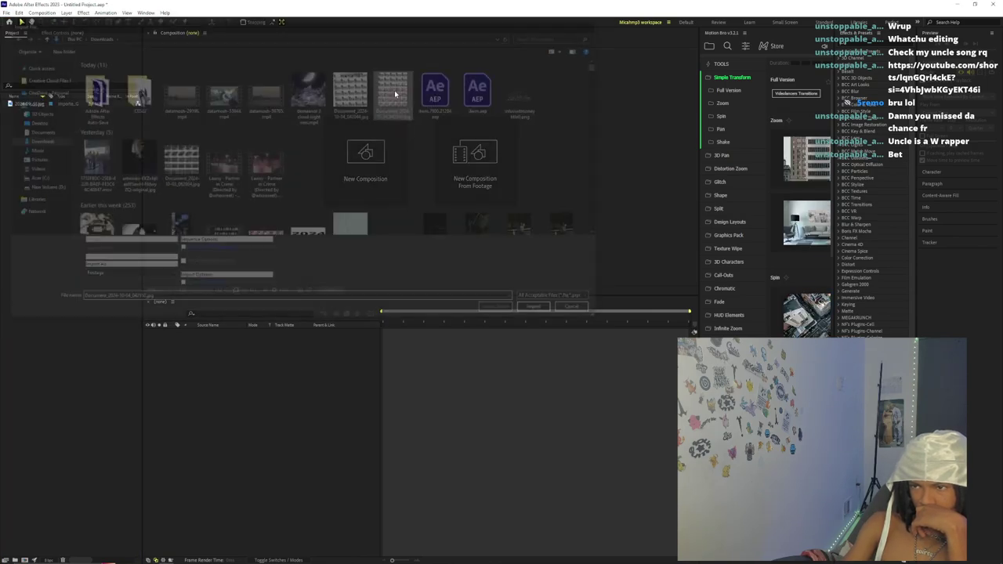
{"action": "left_click_drag", "start_coordinate": [37, 107], "coordinate": [263, 447]}
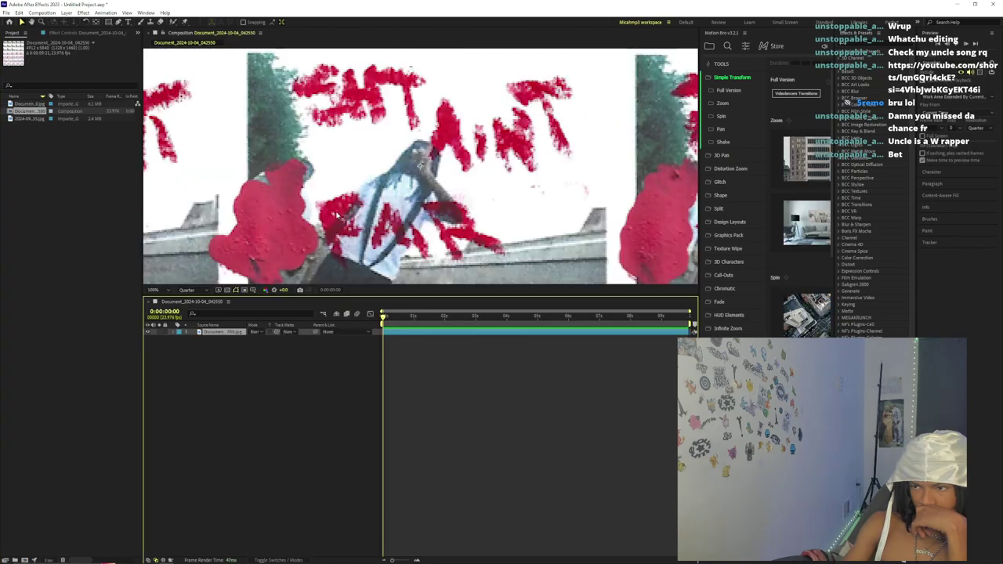
- Set the new document composition's width to 1920 px and its height to 1080 px
{"action": "right_click", "coordinate": [238, 193]}
{"action": "left_click", "coordinate": [267, 210]}
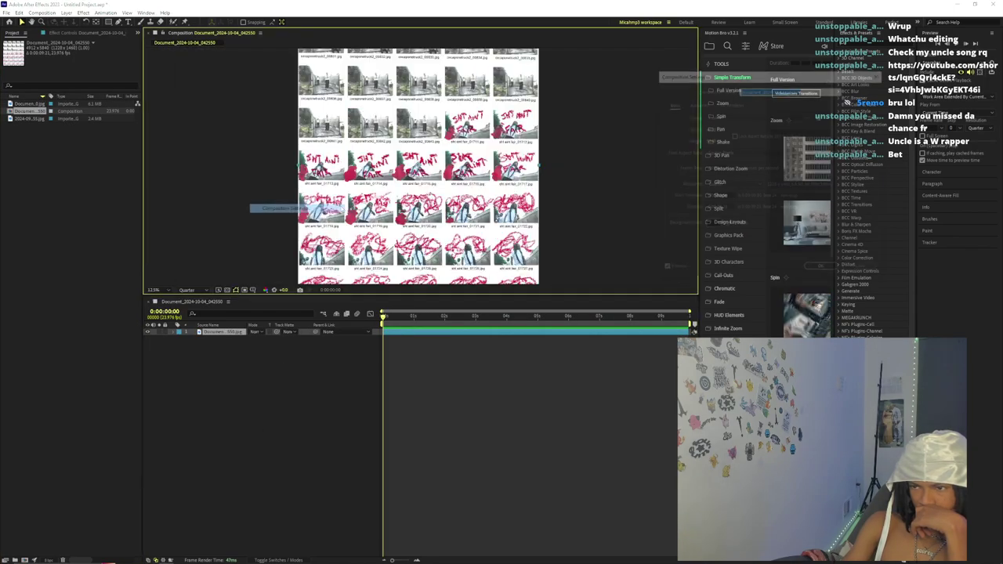
{"action": "left_click", "coordinate": [710, 129]}
{"action": "type", "text": "19"}
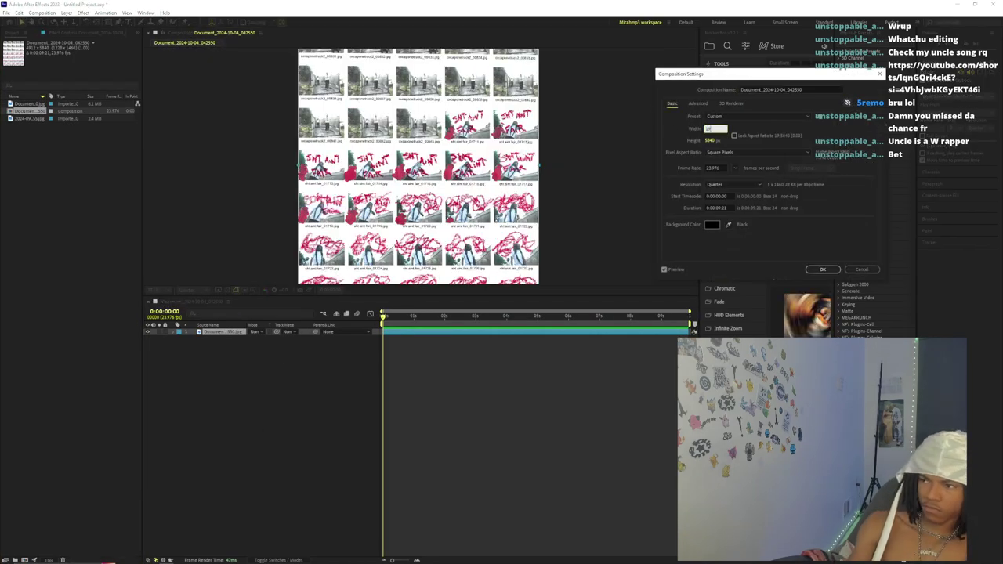
{"action": "type", "text": "20"}
{"action": "key", "text": "Tab"}
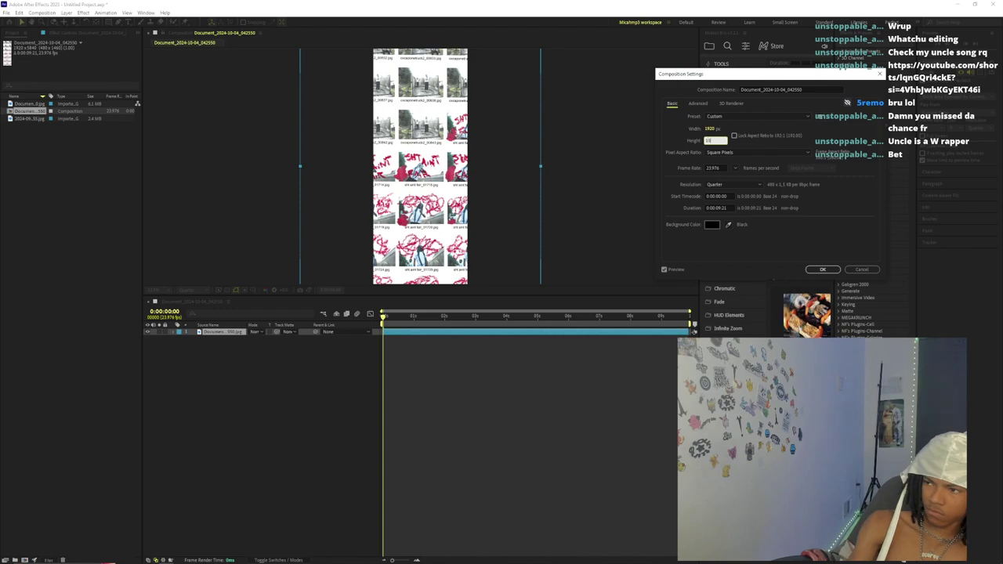
{"action": "key", "text": "Return"}
{"action": "key", "text": "ctrl+k"}
{"action": "left_click", "coordinate": [823, 268]}
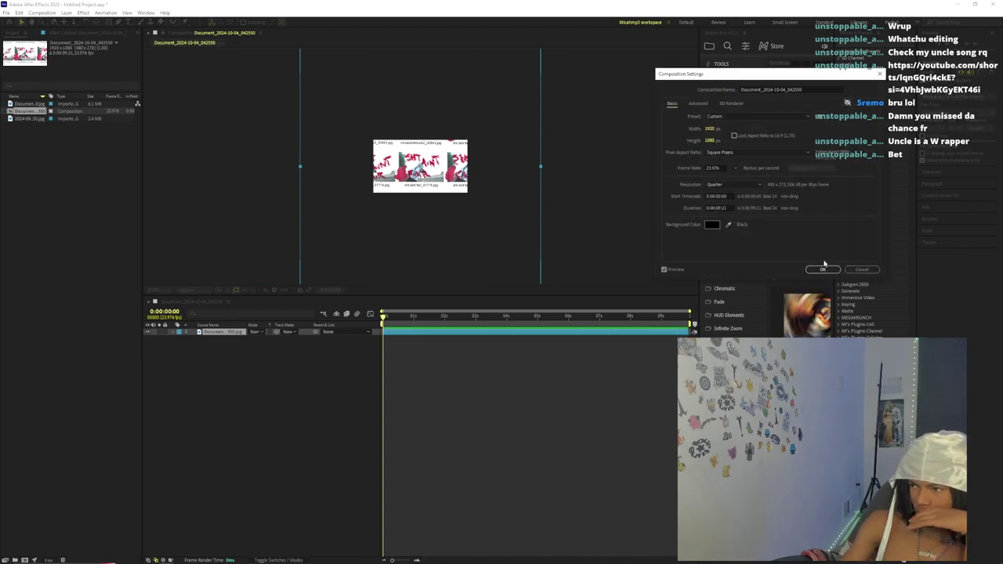
- Set the preview resolution to Full and move the scan layer so the sht aint fair_01711 picture sits mid-frame
{"action": "key", "text": "period"}
{"action": "left_click", "coordinate": [187, 290]}
{"action": "left_click", "coordinate": [188, 303]}
{"action": "key", "text": "period"}
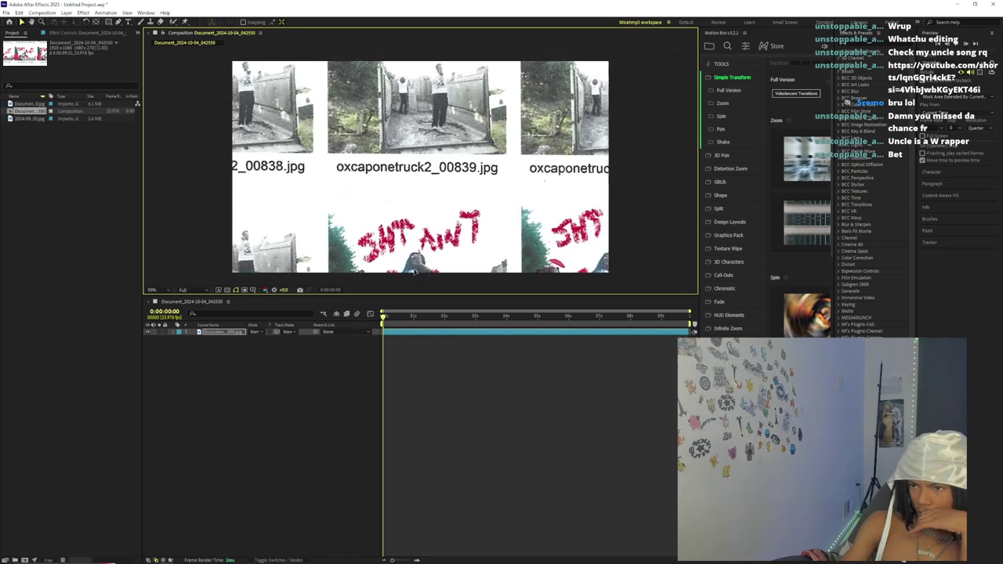
{"action": "left_click_drag", "start_coordinate": [392, 199], "coordinate": [385, 194]}
{"action": "scroll", "coordinate": [395, 196], "scroll_direction": "down", "scroll_amount": 6}
{"action": "scroll", "coordinate": [400, 197], "scroll_direction": "up", "scroll_amount": 8}
{"action": "scroll", "coordinate": [455, 198], "scroll_direction": "down", "scroll_amount": 1}
{"action": "left_click_drag", "start_coordinate": [451, 197], "coordinate": [489, 191]}
{"action": "scroll", "coordinate": [439, 188], "scroll_direction": "down", "scroll_amount": 2}
{"action": "left_click_drag", "start_coordinate": [383, 179], "coordinate": [485, 275]}
{"action": "scroll", "coordinate": [423, 228], "scroll_direction": "up", "scroll_amount": 1}
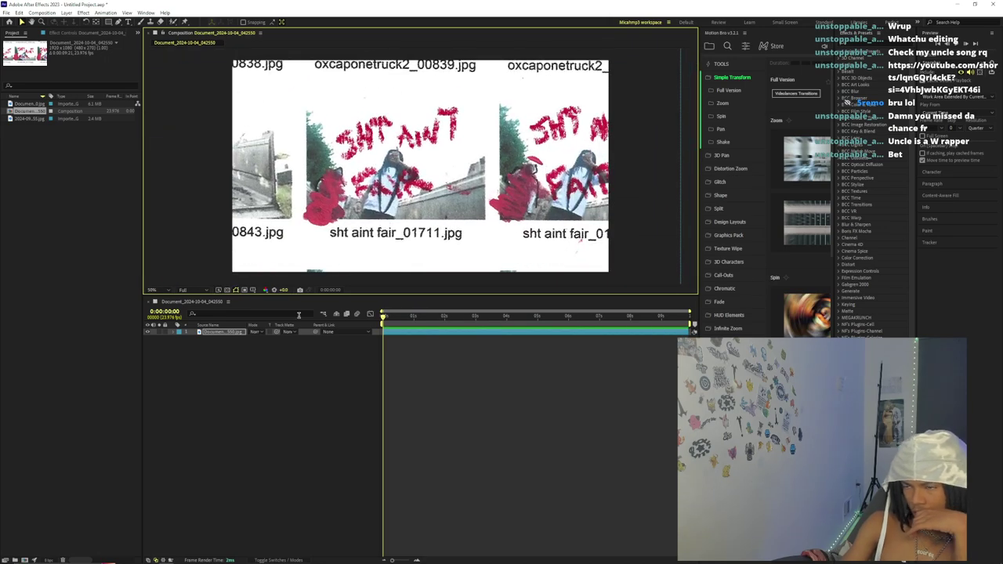
- Reveal the scan layer's Transform group and move its anchor point onto the sht aint fair_01711 picture with the Pan Behind tool
{"action": "left_click", "coordinate": [175, 333]}
{"action": "scroll", "coordinate": [284, 219], "scroll_direction": "down", "scroll_amount": 1}
{"action": "left_click_drag", "start_coordinate": [284, 219], "coordinate": [416, 179]}
{"action": "left_click", "coordinate": [96, 23]}
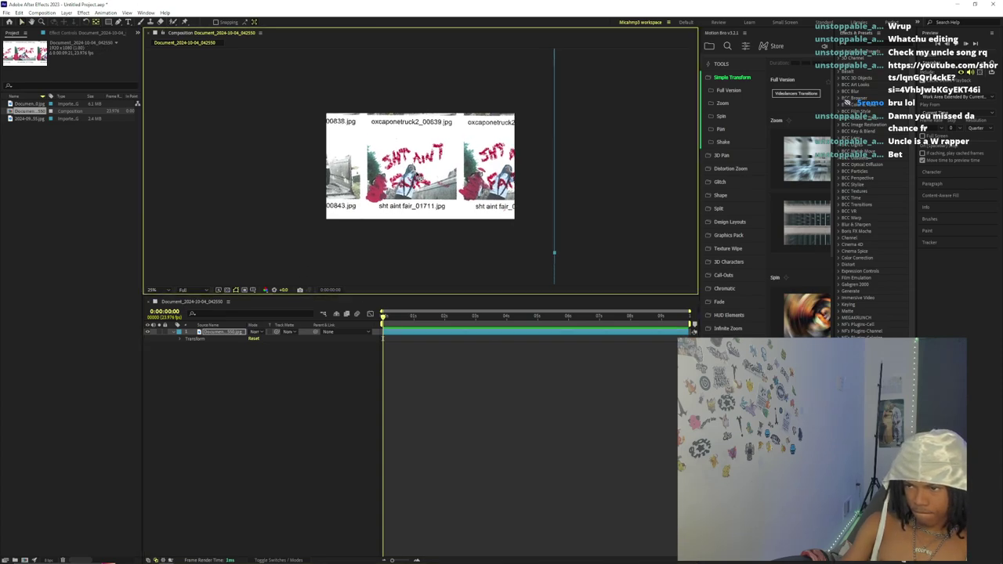
{"action": "key", "text": "period"}
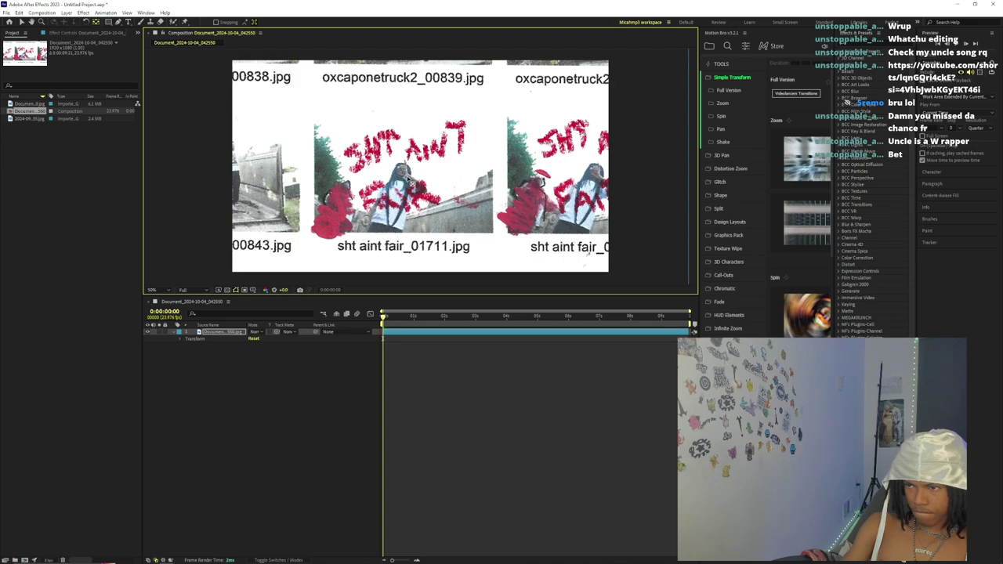
- Scale the scan layer to 193% and reposition it so the sht aint fair_01711 picture fills the composition
{"action": "left_click", "coordinate": [180, 339]}
{"action": "left_click_drag", "start_coordinate": [257, 359], "coordinate": [285, 352]}
{"action": "scroll", "coordinate": [381, 139], "scroll_direction": "down", "scroll_amount": 2}
{"action": "left_click_drag", "start_coordinate": [382, 140], "coordinate": [394, 135]}
{"action": "left_click_drag", "start_coordinate": [432, 170], "coordinate": [432, 162]}
{"action": "key", "text": "period"}
{"action": "left_click_drag", "start_coordinate": [261, 358], "coordinate": [276, 358]}
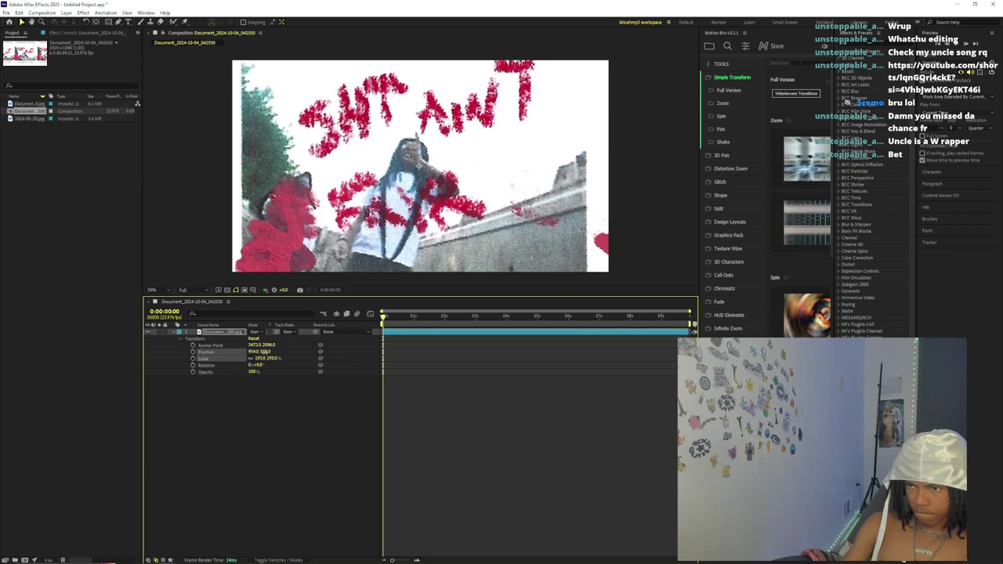
- Stretch the scan layer to 213% width at 193% height and set its position to 997, 540 so the picture fills the frame
{"action": "left_click_drag", "start_coordinate": [263, 352], "coordinate": [264, 351]}
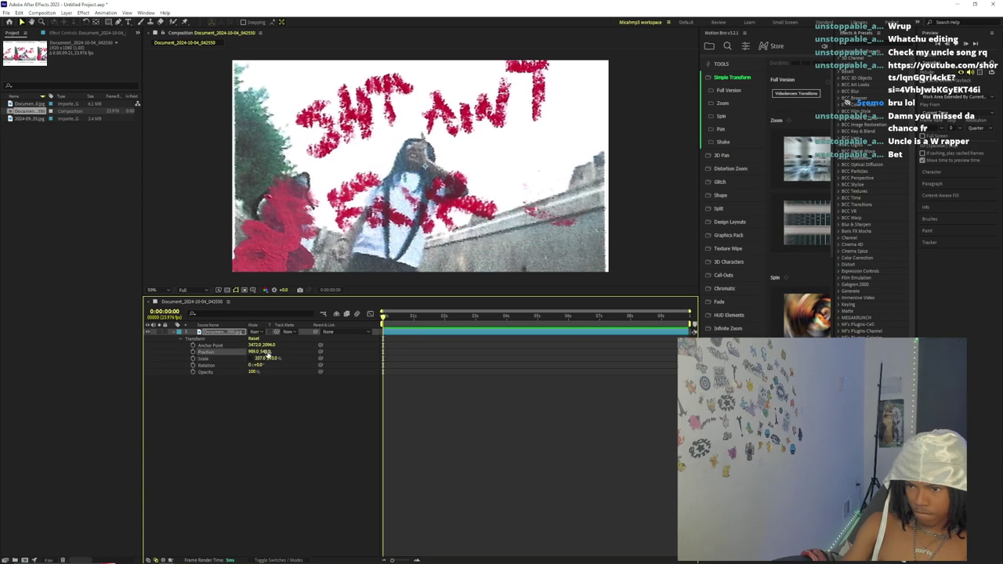
{"action": "mouse_move", "coordinate": [257, 358]}
{"action": "left_mouse_down"}
{"action": "mouse_move", "coordinate": [251, 352]}
{"action": "mouse_move", "coordinate": [262, 351]}
{"action": "left_mouse_up"}
{"action": "left_click_drag", "start_coordinate": [267, 352], "coordinate": [262, 352]}
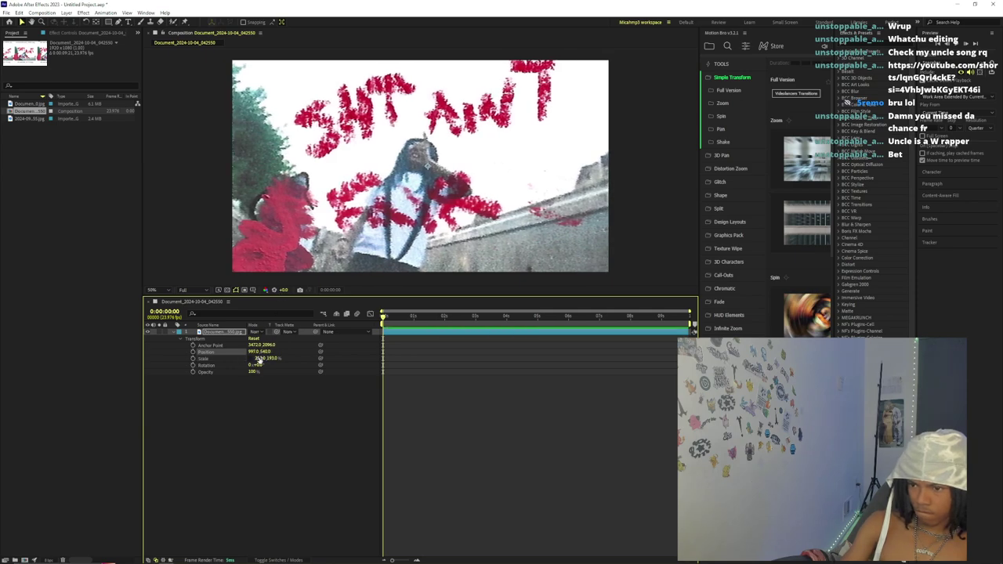
- Split the scan layer at frame 1 and shift the new piece to position -1108, 540 to frame the next picture
{"action": "left_click", "coordinate": [407, 558]}
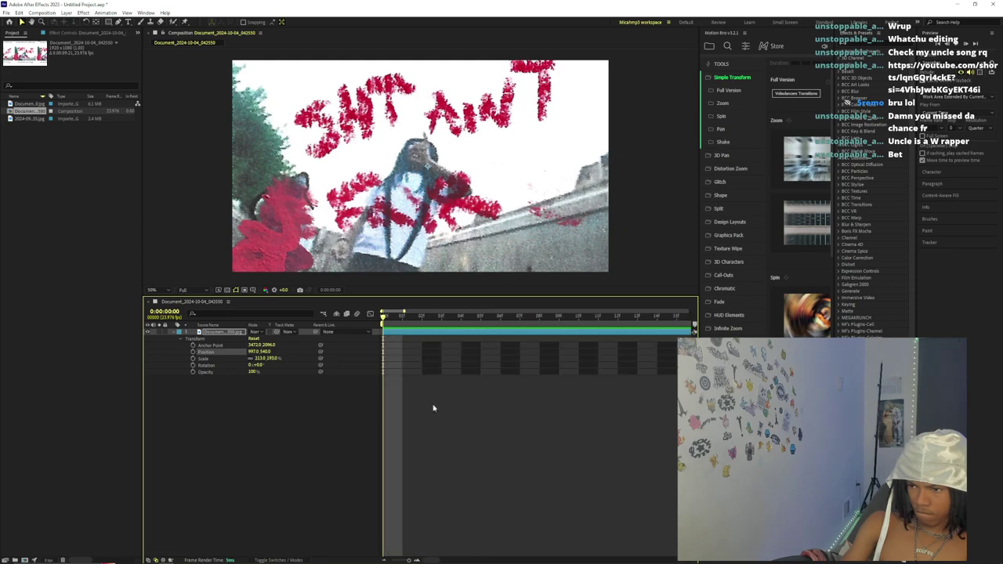
{"action": "left_click", "coordinate": [397, 318]}
{"action": "key", "text": "ctrl+d"}
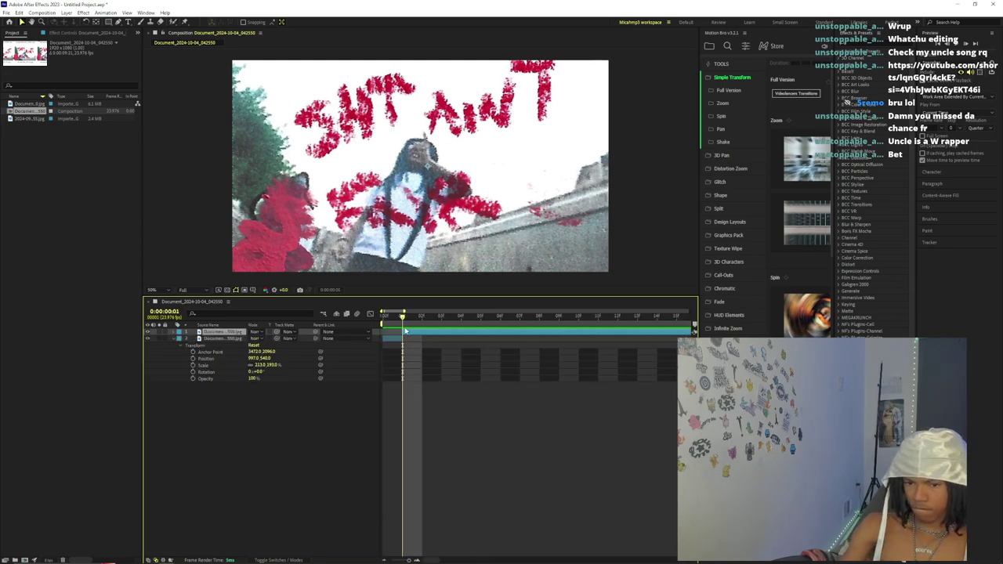
{"action": "left_click_drag", "start_coordinate": [261, 341], "coordinate": [172, 333]}
- Split the scan layer at frame 2 and move the new piece to about 7338, -1104, framing the second row's first picture
{"action": "left_click", "coordinate": [422, 318]}
{"action": "key", "text": "ctrl+d"}
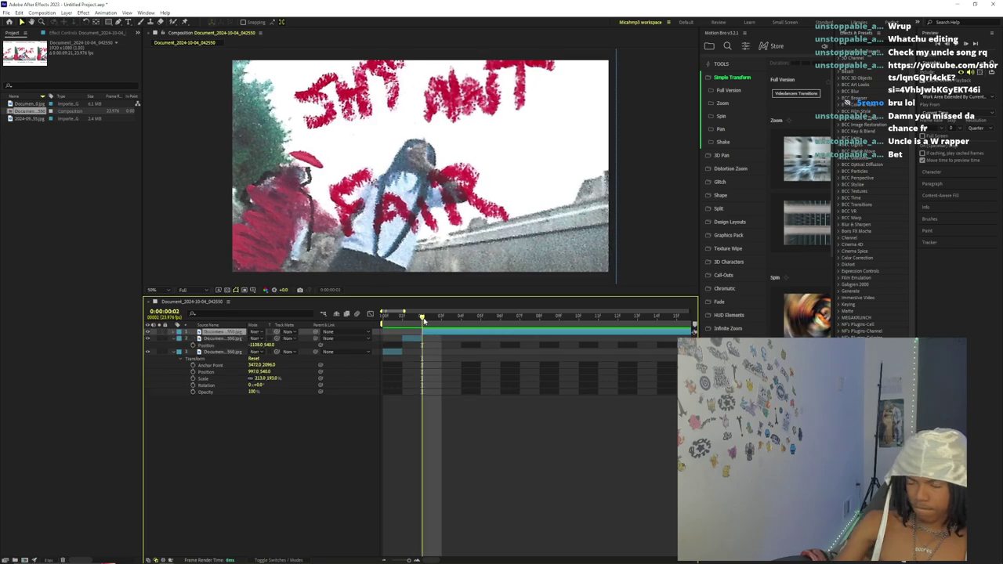
{"action": "scroll", "coordinate": [368, 210], "scroll_direction": "down", "scroll_amount": 2}
{"action": "left_click_drag", "start_coordinate": [366, 213], "coordinate": [966, 29]}
{"action": "left_click_drag", "start_coordinate": [267, 154], "coordinate": [491, 179]}
{"action": "scroll", "coordinate": [493, 178], "scroll_direction": "up", "scroll_amount": 2}
{"action": "key", "text": "comma"}
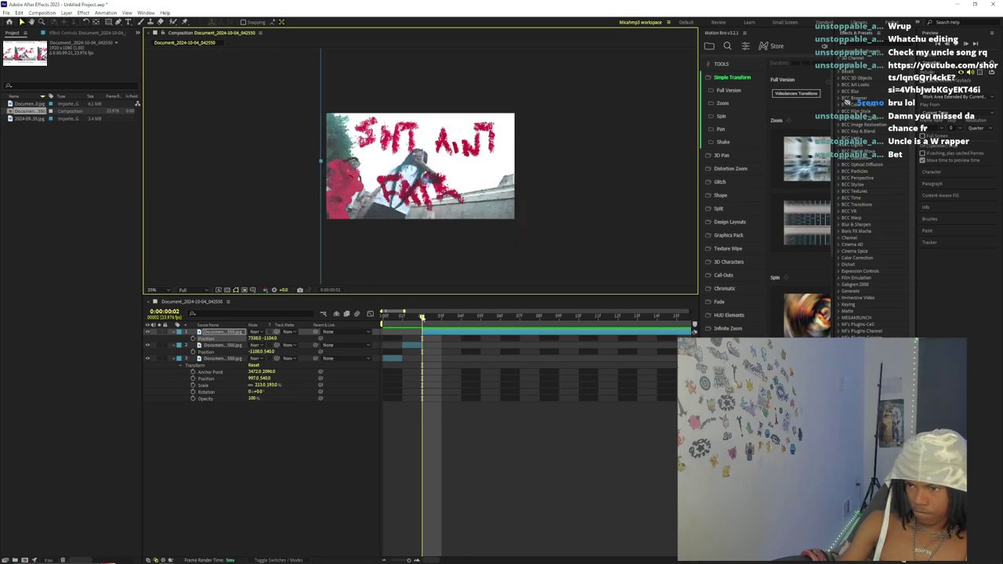
- Compare the frame 2 picture with the preceding frame and nudge its layer to about 7342, -1108 to align them
{"action": "left_click_drag", "start_coordinate": [423, 318], "coordinate": [411, 322]}
{"action": "left_click", "coordinate": [429, 155]}
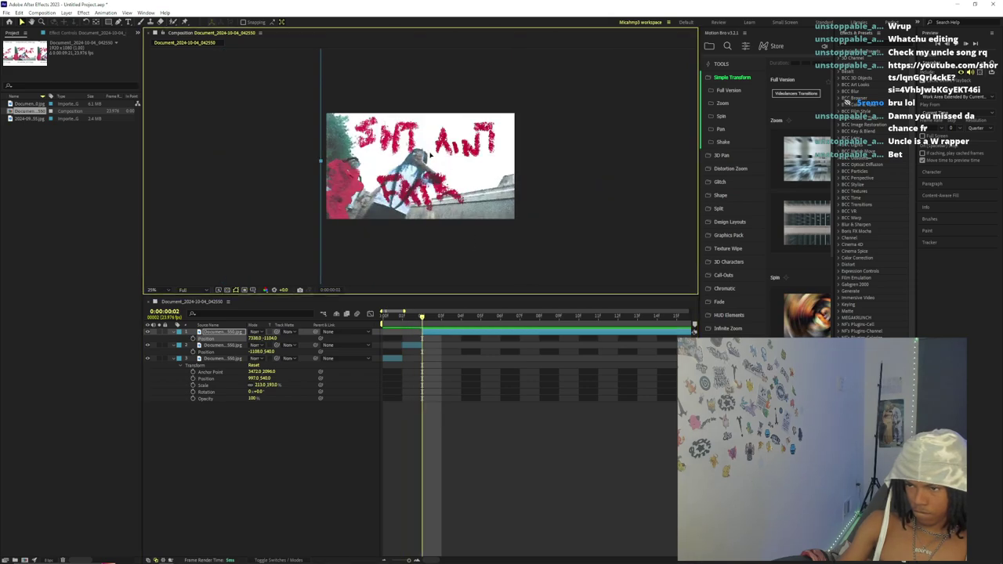
{"action": "left_click", "coordinate": [390, 323]}
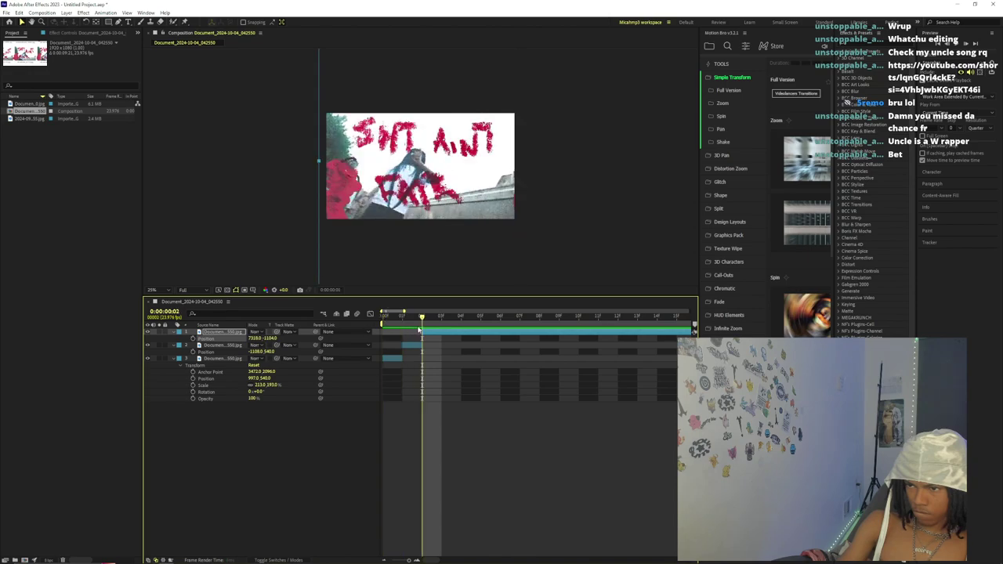
{"action": "left_click", "coordinate": [383, 246]}
{"action": "key", "text": "Page_Down"}
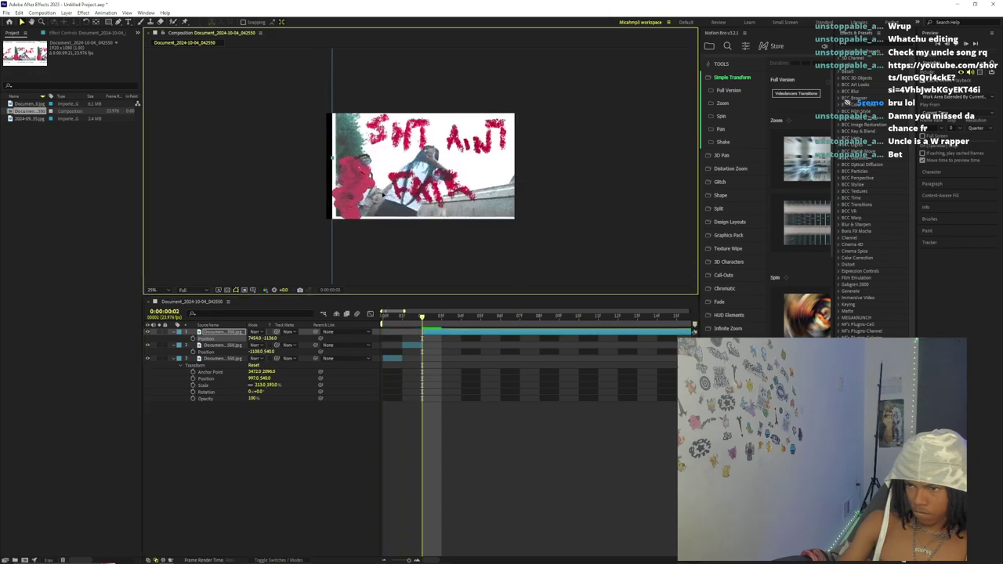
{"action": "left_click_drag", "start_coordinate": [374, 198], "coordinate": [373, 198]}
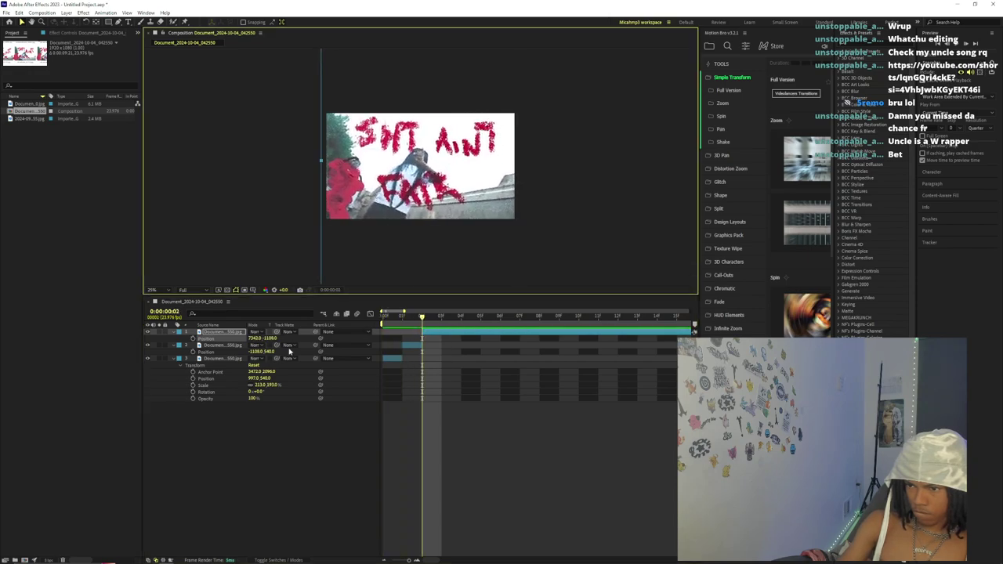
- Scale the frame 2 piece to 210% by 190.3% and nudge it so the picture still fills the composition
{"action": "key", "text": "s"}
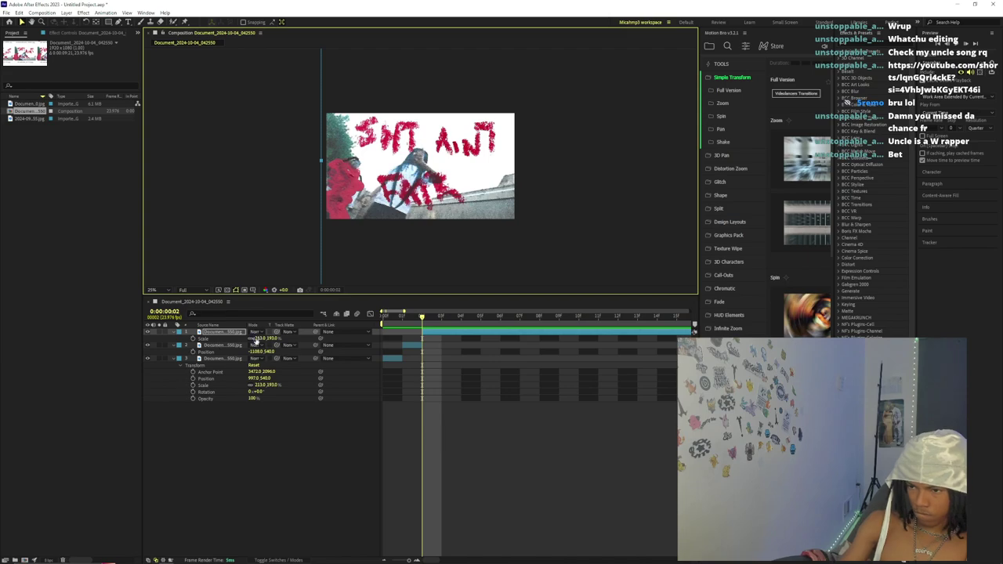
{"action": "left_click_drag", "start_coordinate": [259, 338], "coordinate": [252, 338]}
{"action": "left_click_drag", "start_coordinate": [416, 173], "coordinate": [407, 177]}
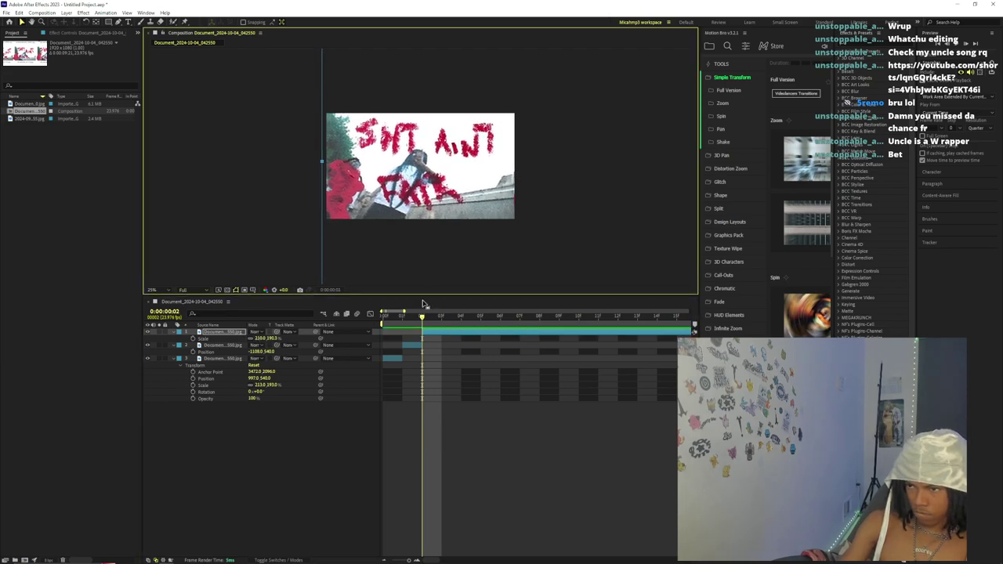
- Split the scan layer at frame 3 and shift the new piece to position 5145, -1076 to frame the next picture
{"action": "scroll", "coordinate": [424, 283], "scroll_direction": "up", "scroll_amount": 2}
{"action": "mouse_move", "coordinate": [421, 318]}
{"action": "left_mouse_down"}
{"action": "mouse_move", "coordinate": [403, 335]}
{"action": "mouse_move", "coordinate": [435, 332]}
{"action": "left_mouse_up"}
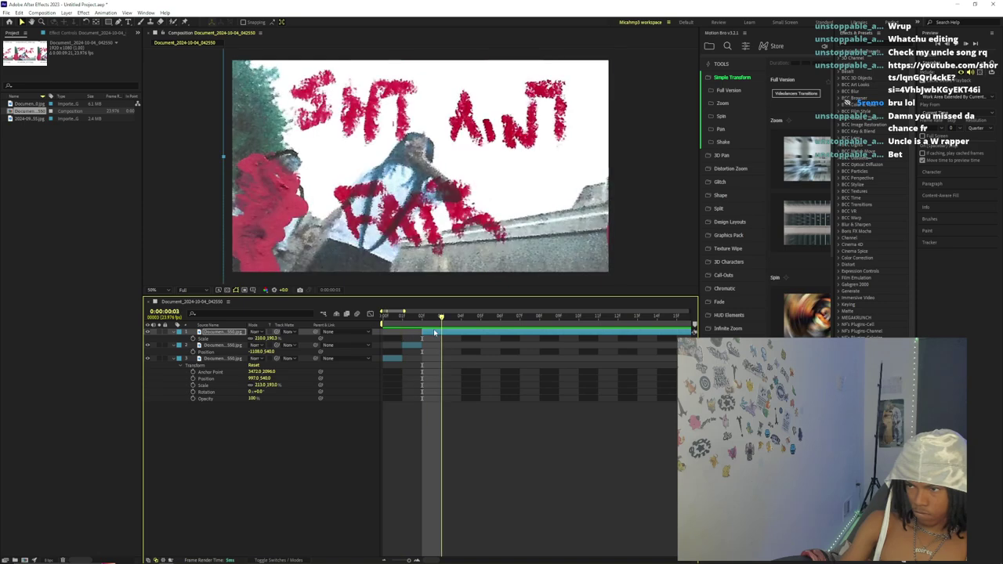
{"action": "key", "text": "ctrl+shift+d"}
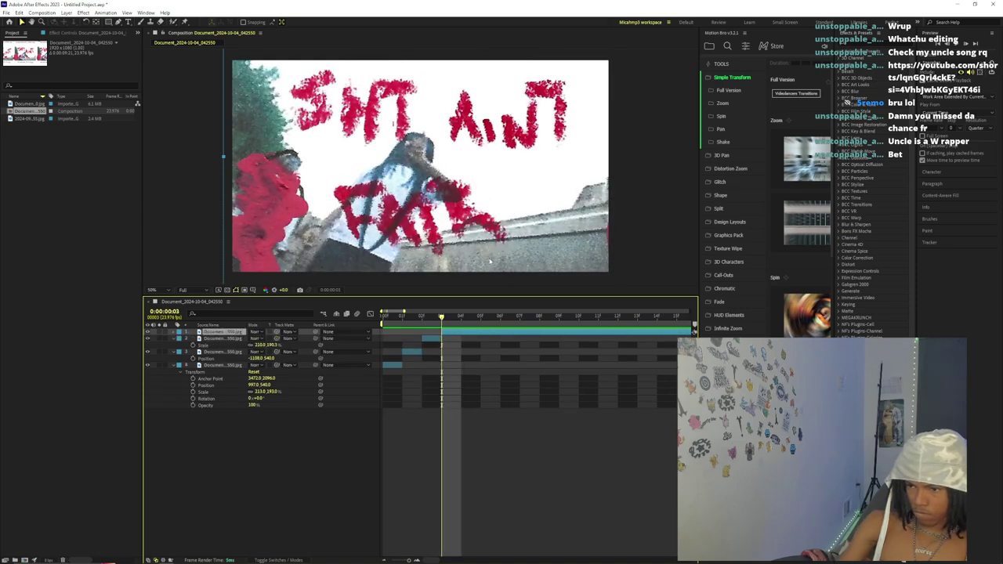
{"action": "key", "text": "p"}
{"action": "left_click_drag", "start_coordinate": [255, 339], "coordinate": [170, 339]}
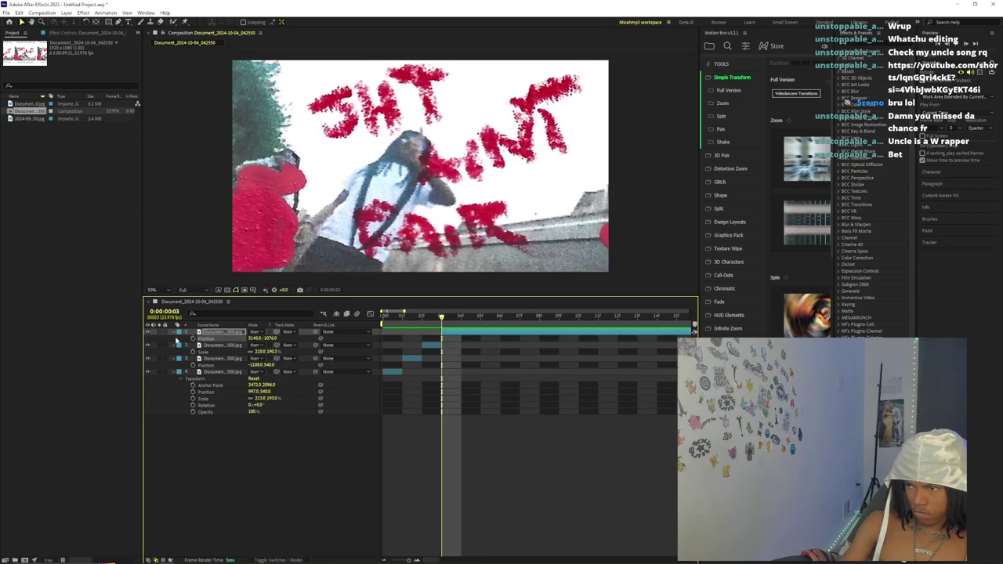
- Split the scan layer at frame 4 and shift the new piece's X position to about 3055 to frame the next picture
{"action": "left_click", "coordinate": [239, 333]}
{"action": "key", "text": "ctrl+d"}
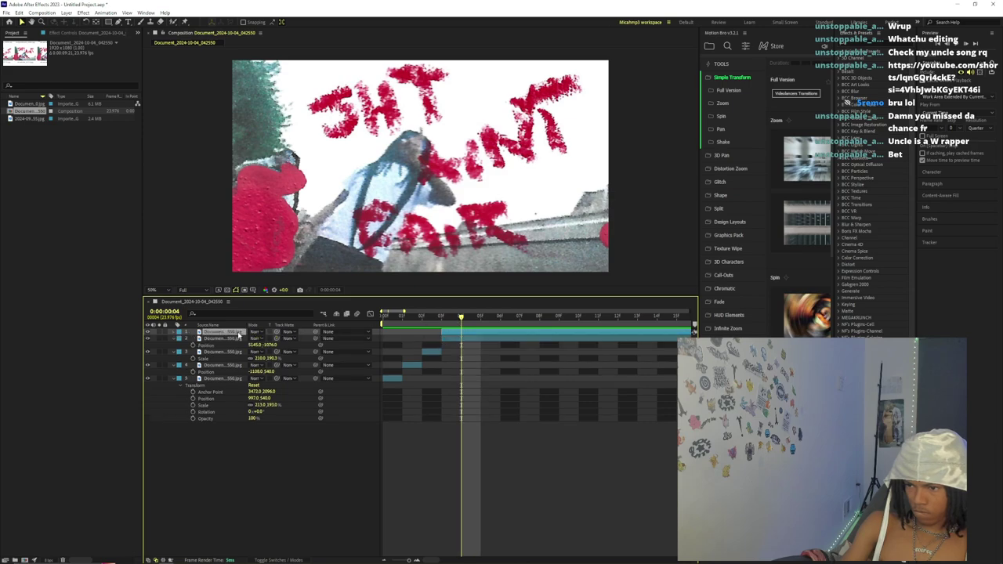
{"action": "key", "text": "ctrl+z"}
{"action": "key", "text": "ctrl+shift+d"}
{"action": "left_click", "coordinate": [174, 332]}
{"action": "left_click", "coordinate": [180, 338]}
{"action": "left_click_drag", "start_coordinate": [258, 352], "coordinate": [177, 352]}
- Set the frame 4 piece's scale to 211% and its X position to 3066
{"action": "type", "text": "s"}
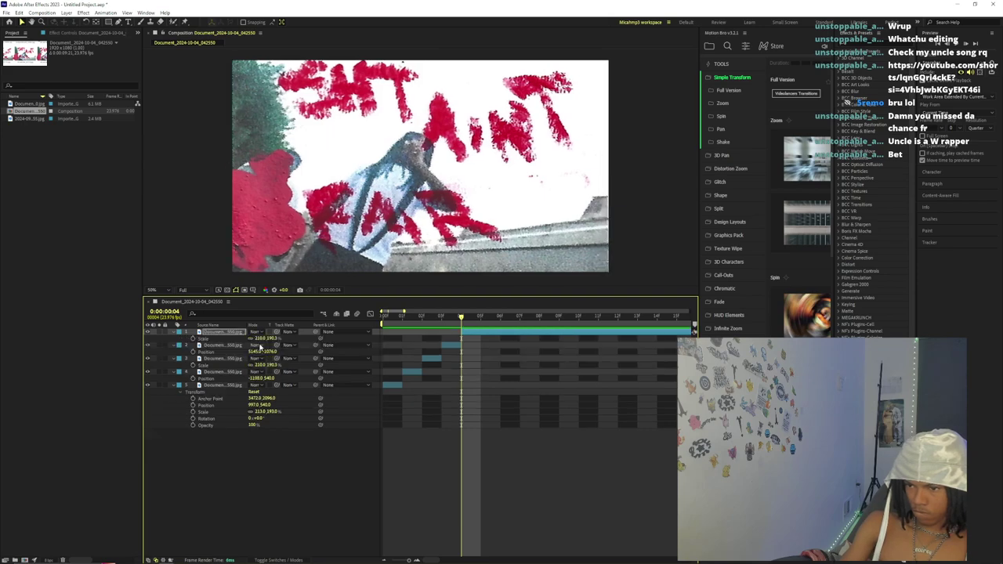
{"action": "type", "text": "211"}
{"action": "key", "text": "Return"}
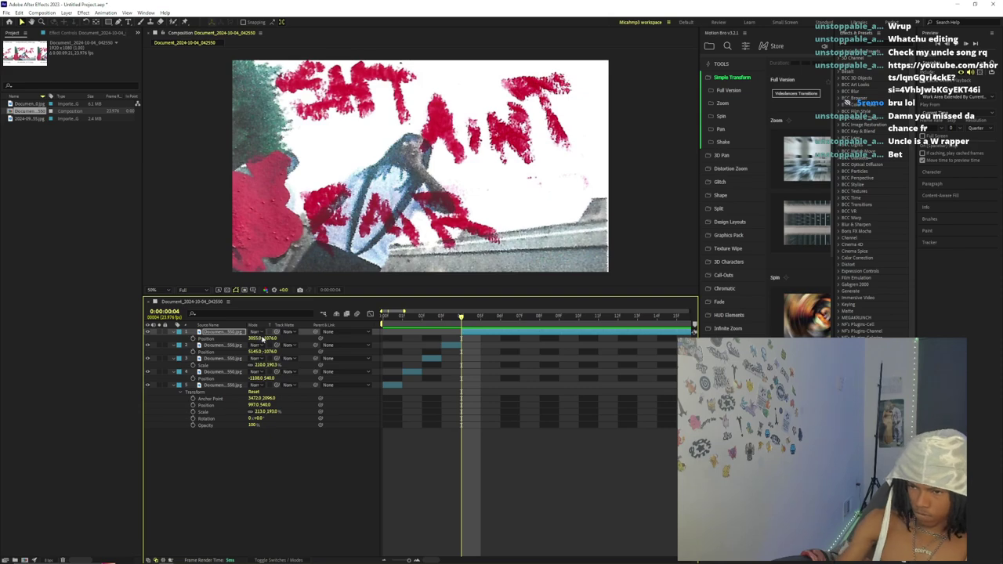
{"action": "left_click_drag", "start_coordinate": [260, 338], "coordinate": [262, 338]}
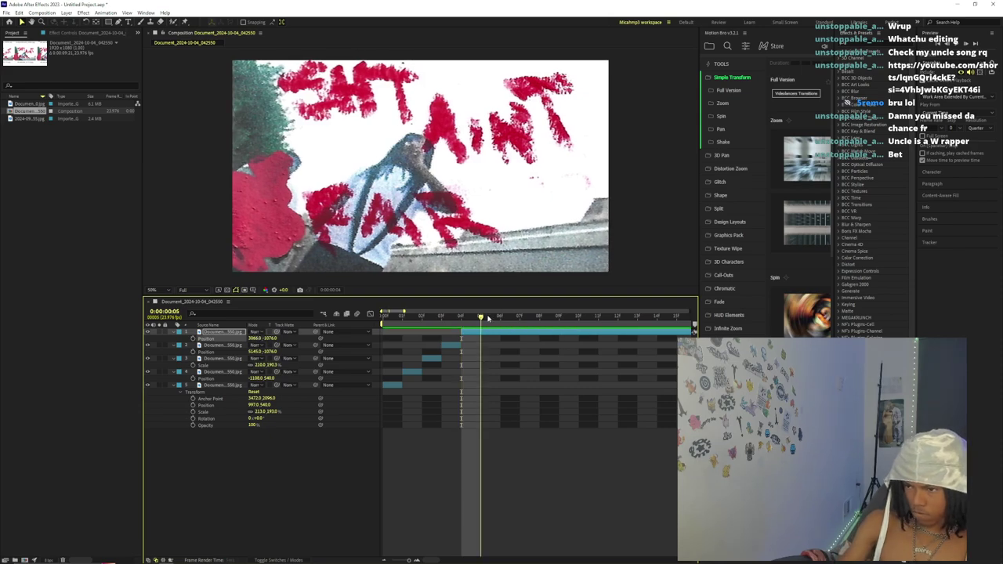
- Split the scan layer at frame 5, move the new piece to position 983, -1092, and preview the sequence
{"action": "left_click", "coordinate": [487, 317]}
{"action": "key", "text": "ctrl+shift+d"}
{"action": "key", "text": "p"}
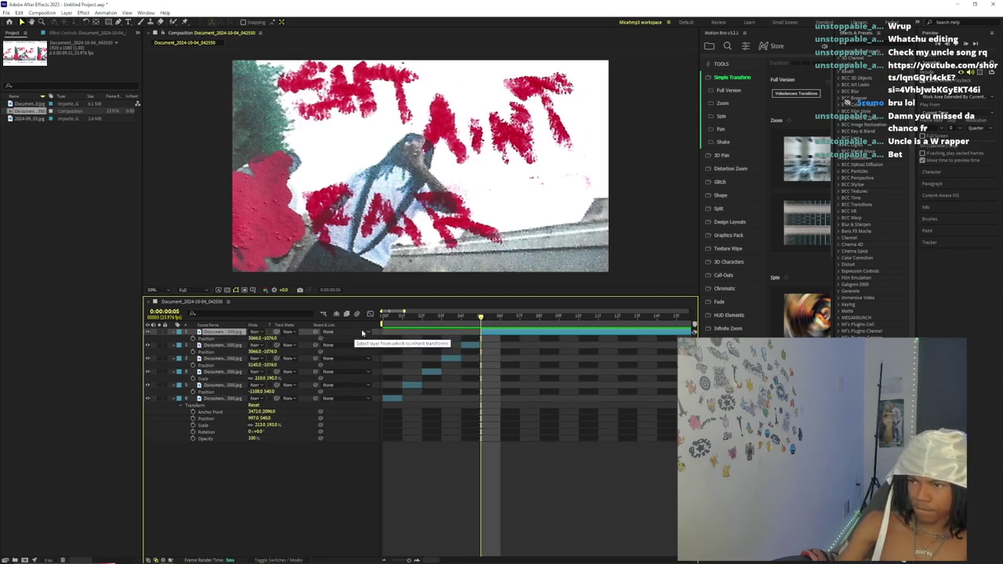
{"action": "left_click_drag", "start_coordinate": [254, 338], "coordinate": [164, 337]}
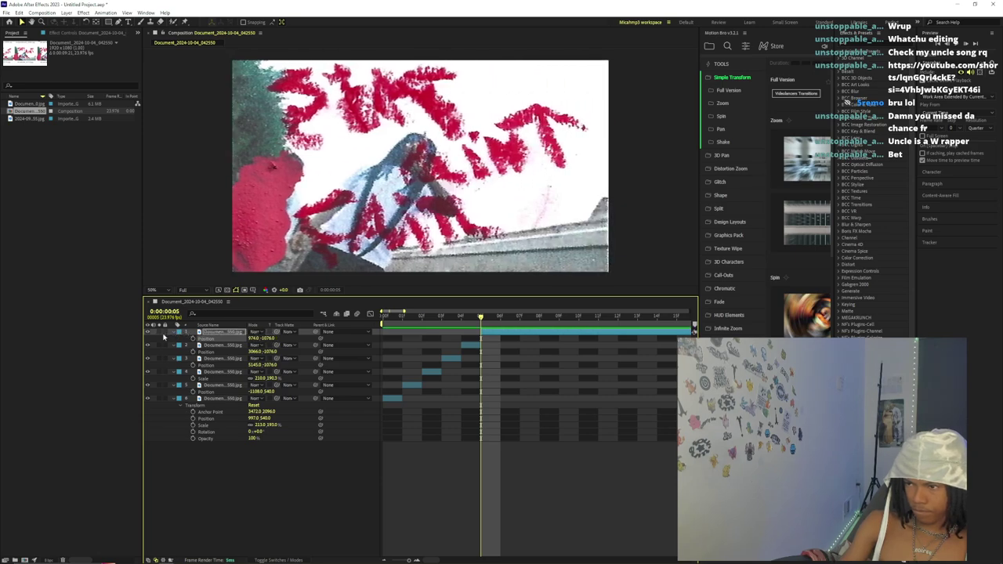
{"action": "left_click_drag", "start_coordinate": [257, 338], "coordinate": [261, 338]}
{"action": "key", "text": "s"}
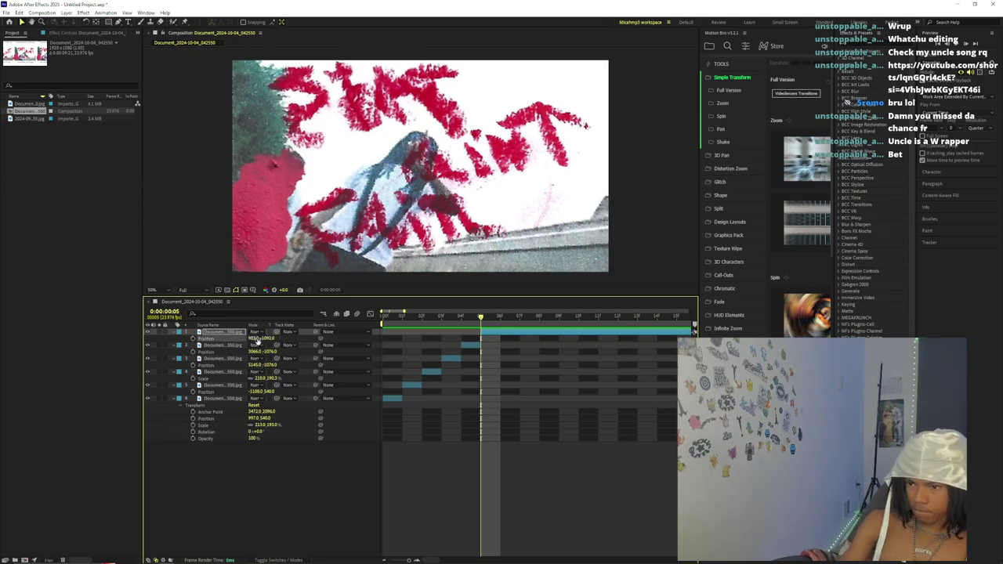
{"action": "left_click_drag", "start_coordinate": [489, 322], "coordinate": [337, 351]}
{"action": "key", "text": "space"}
- Split the scan layer at frame 6 and shift the new piece to position -1109, -1092 to frame the row's last picture
{"action": "left_click_drag", "start_coordinate": [481, 320], "coordinate": [500, 318]}
{"action": "key", "text": "ctrl+shift+d"}
{"action": "left_click", "coordinate": [175, 332]}
{"action": "left_click", "coordinate": [181, 339]}
{"action": "left_click_drag", "start_coordinate": [252, 352], "coordinate": [181, 354]}
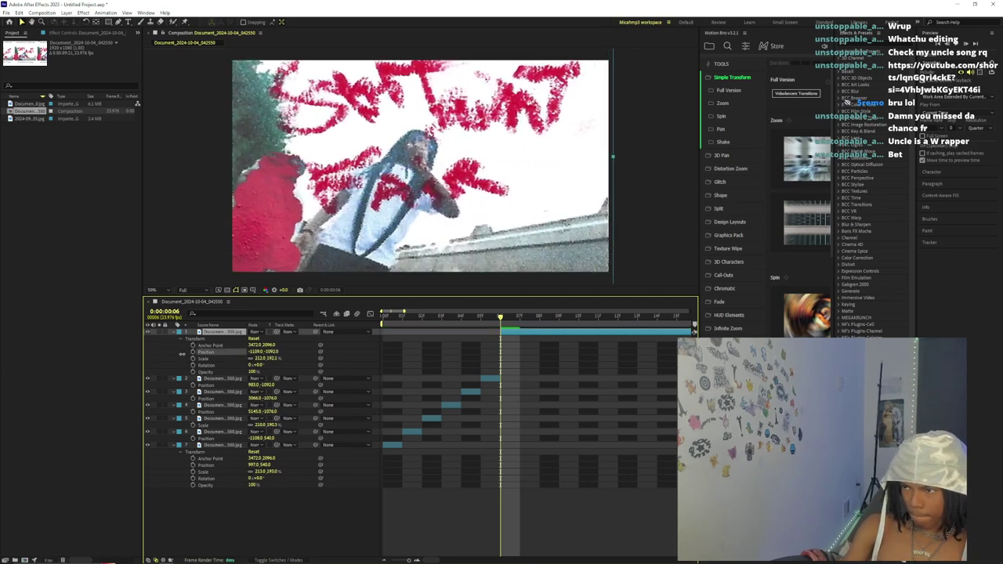
- Split the scan layer at frame 7 and move the new piece until the third row's first picture fills the composition
{"action": "left_click", "coordinate": [517, 317]}
{"action": "key", "text": "ctrl+shift+d"}
{"action": "scroll", "coordinate": [456, 205], "scroll_direction": "down", "scroll_amount": 2}
{"action": "left_click_drag", "start_coordinate": [453, 177], "coordinate": [491, 101]}
{"action": "left_click_drag", "start_coordinate": [546, 248], "coordinate": [553, 140]}
{"action": "left_click_drag", "start_coordinate": [345, 161], "coordinate": [646, 146]}
{"action": "left_click_drag", "start_coordinate": [313, 152], "coordinate": [697, 172]}
{"action": "left_click_drag", "start_coordinate": [387, 188], "coordinate": [475, 196]}
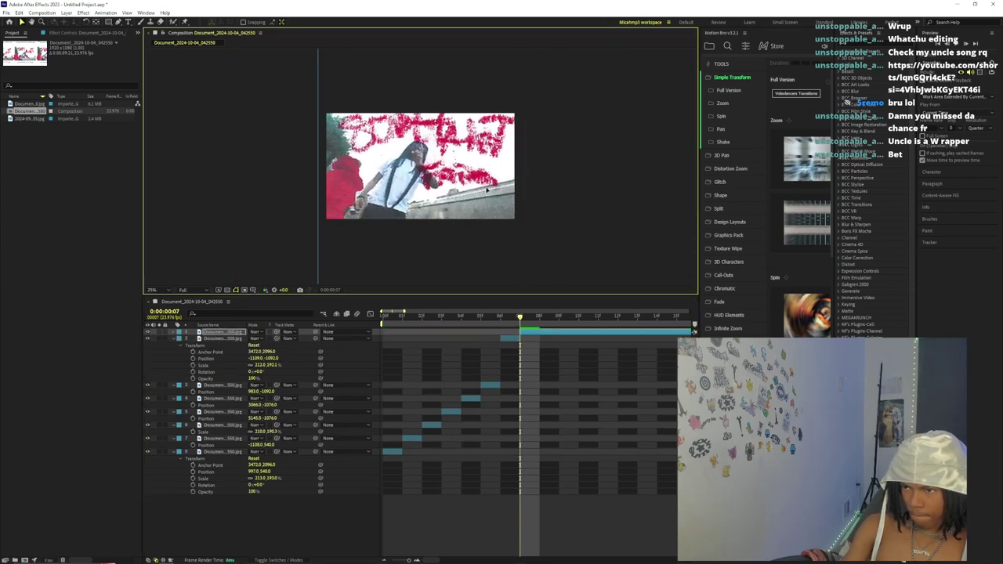
- Set the frame 7 piece's scale to 210% and nudge its picture into alignment within the composition
{"action": "key", "text": "period"}
{"action": "key", "text": "s"}
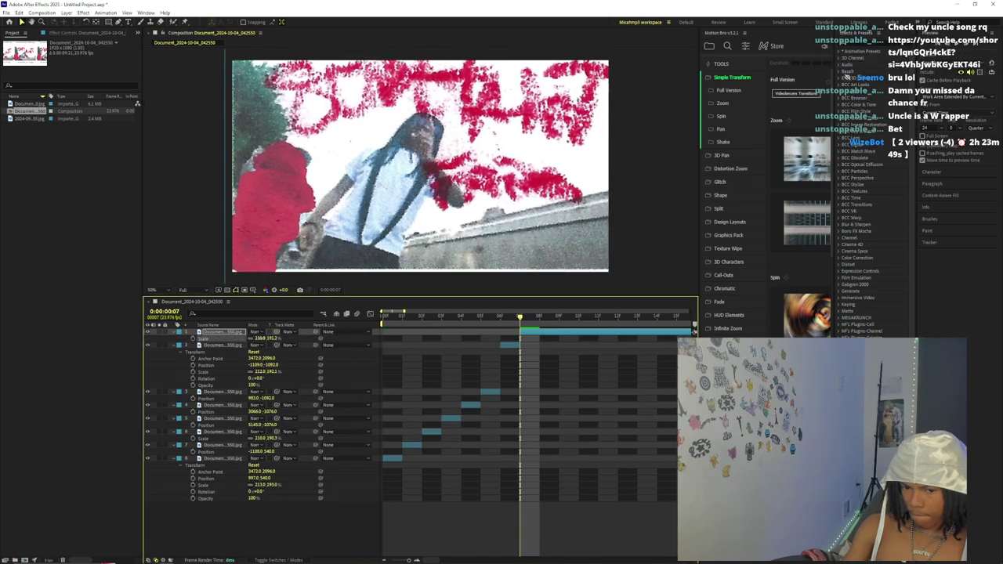
{"action": "left_click_drag", "start_coordinate": [345, 206], "coordinate": [343, 212]}
{"action": "left_click", "coordinate": [264, 338]}
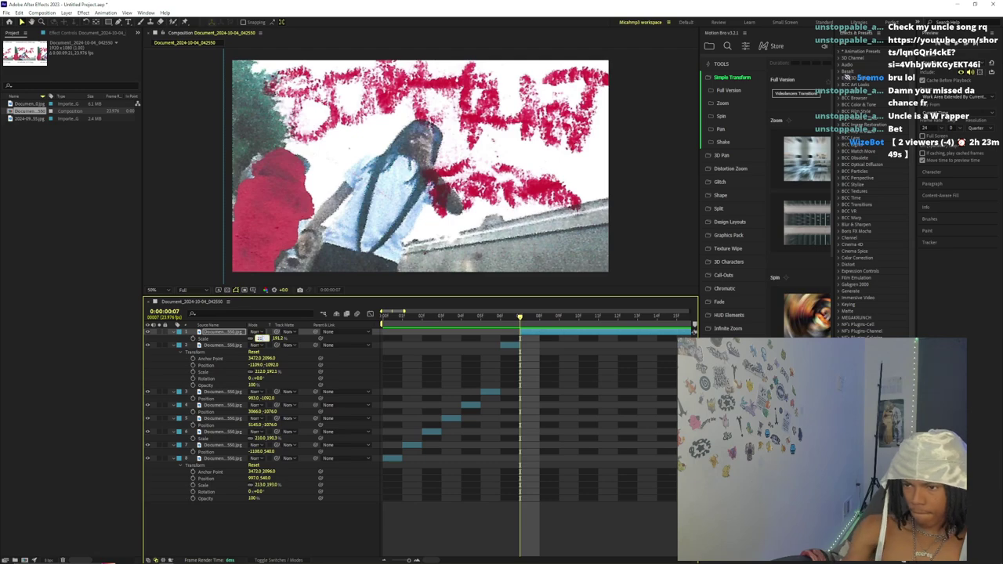
{"action": "type", "text": "210"}
{"action": "key", "text": "Return"}
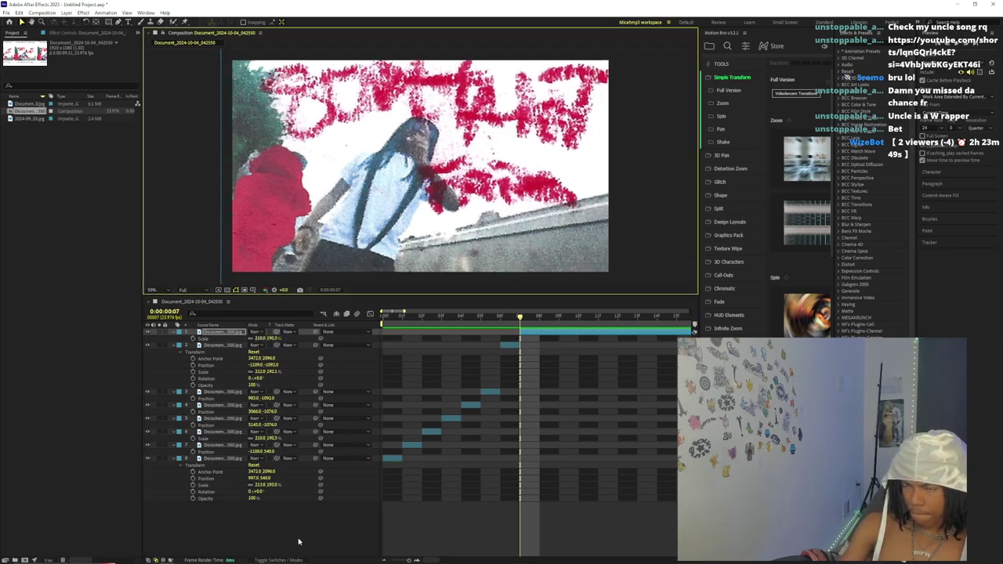
- Switch to SoundCloud in the browser and play the track Playboi Carti - Movin Different (prod. Pi'erre Bourne)
{"action": "left_click", "coordinate": [132, 559]}
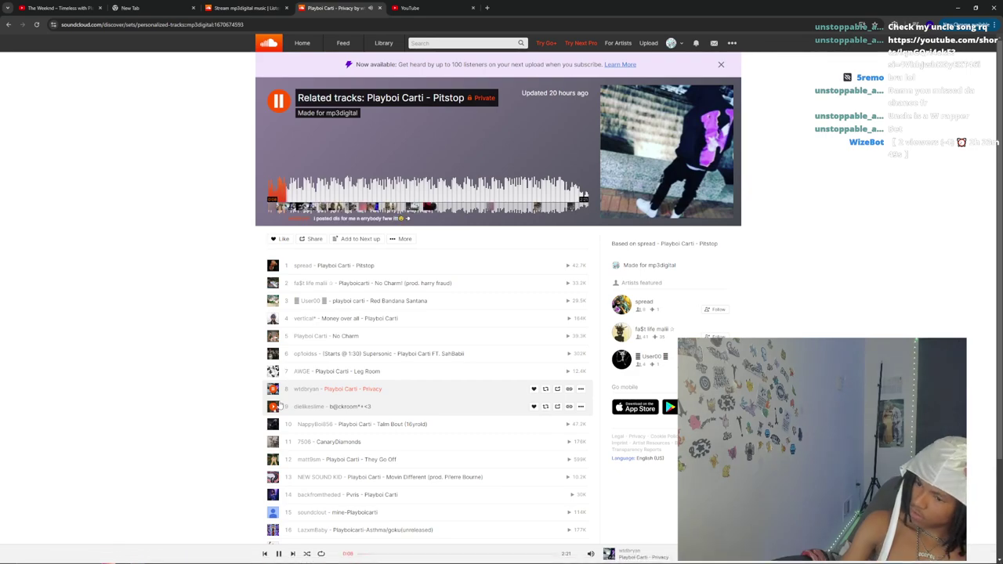
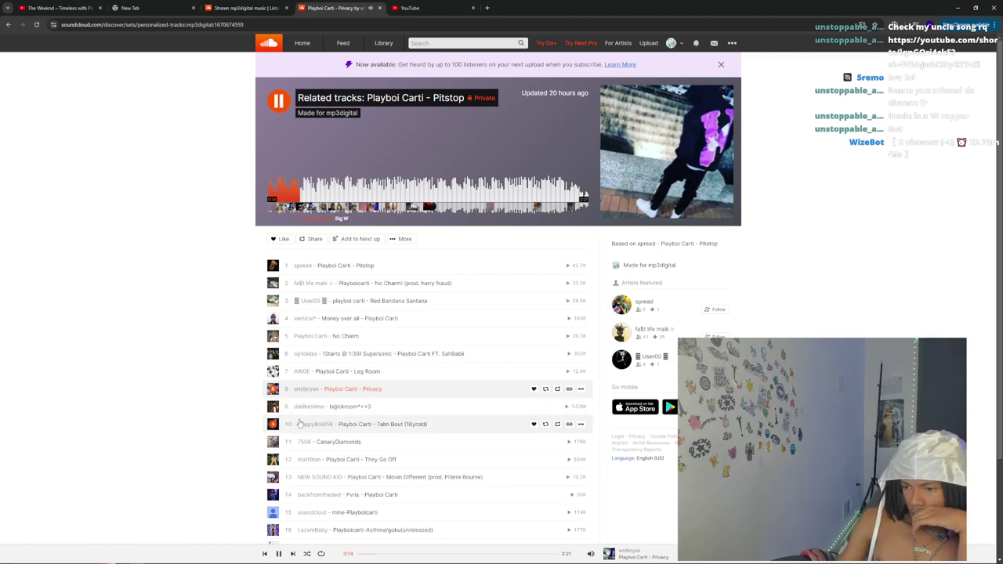
{"action": "left_click", "coordinate": [274, 512]}
{"action": "scroll", "coordinate": [275, 405], "scroll_direction": "down", "scroll_amount": 1}
{"action": "scroll", "coordinate": [275, 405], "scroll_direction": "down", "scroll_amount": 2}
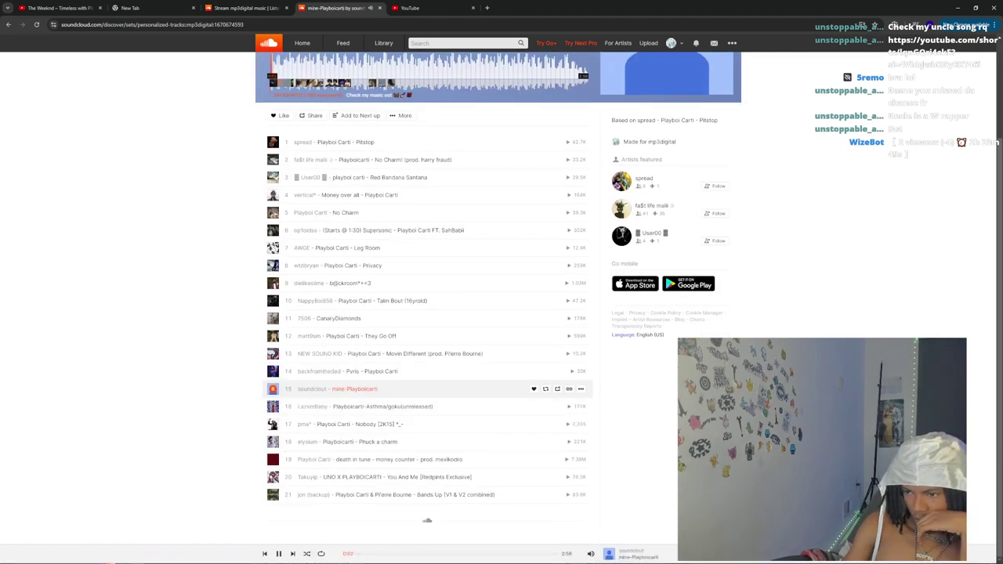
{"action": "left_click", "coordinate": [274, 354]}
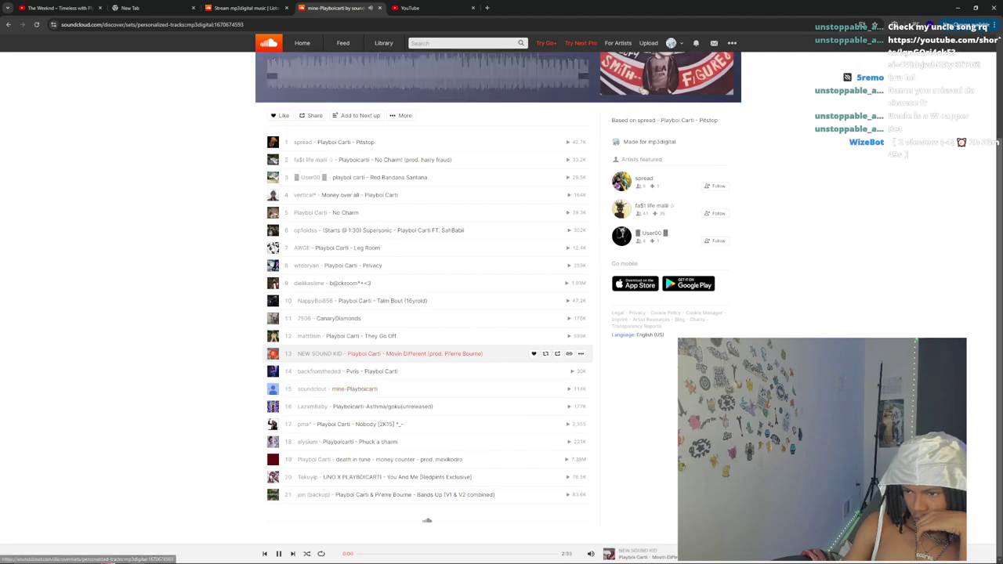
- Return to After Effects, split the scan layer at frame 8 and shift the new piece to position 5136, -2734
{"action": "left_click", "coordinate": [166, 560]}
{"action": "left_click", "coordinate": [538, 319]}
{"action": "key", "text": "ctrl+shift+d"}
{"action": "key", "text": "p"}
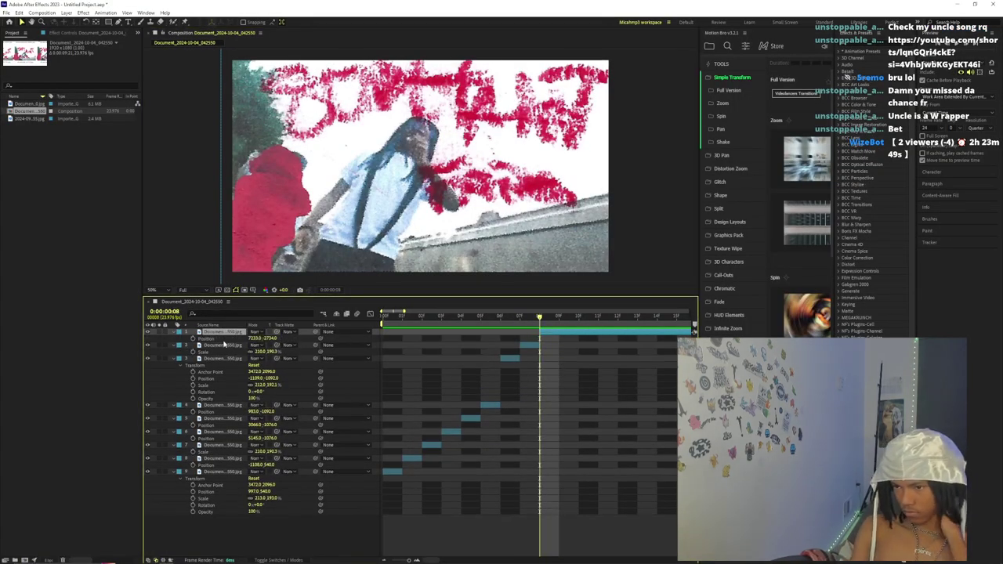
{"action": "left_click_drag", "start_coordinate": [253, 340], "coordinate": [197, 344]}
- Split the scan layer at frame 9 and shift the new piece horizontally to frame the third row's next picture
{"action": "left_click", "coordinate": [556, 317]}
{"action": "key", "text": "ctrl+shift+d"}
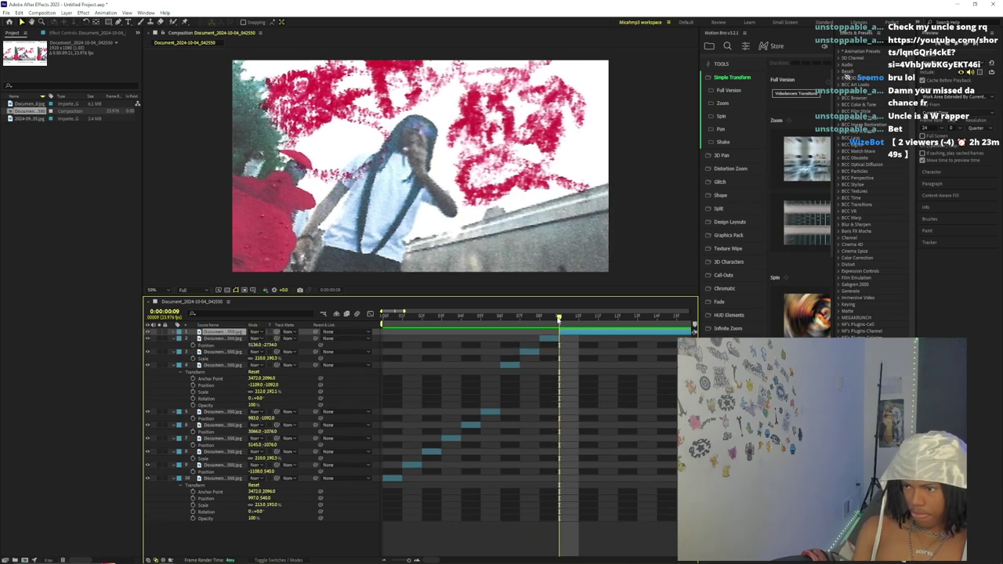
{"action": "key", "text": "s"}
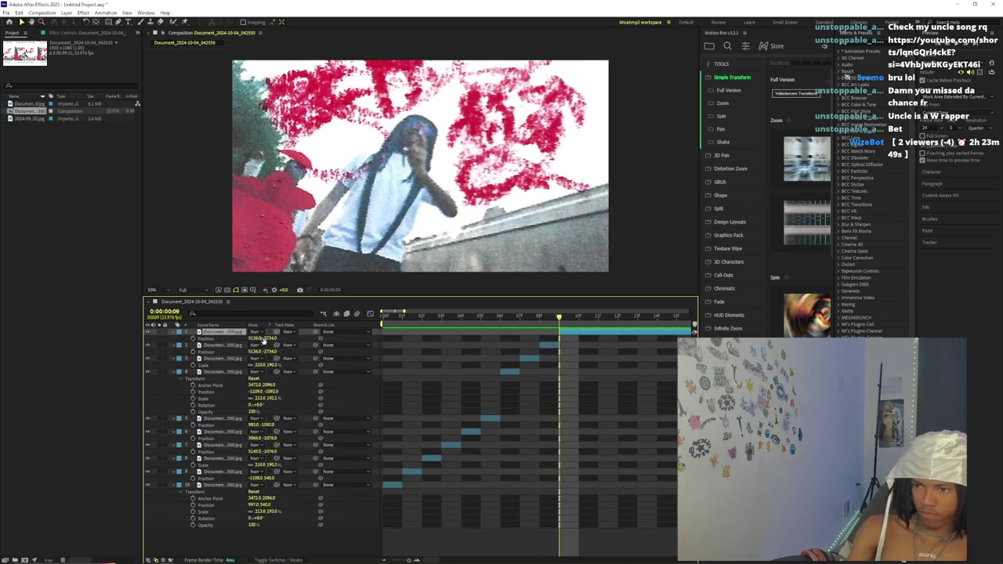
{"action": "left_click_drag", "start_coordinate": [264, 338], "coordinate": [175, 336]}
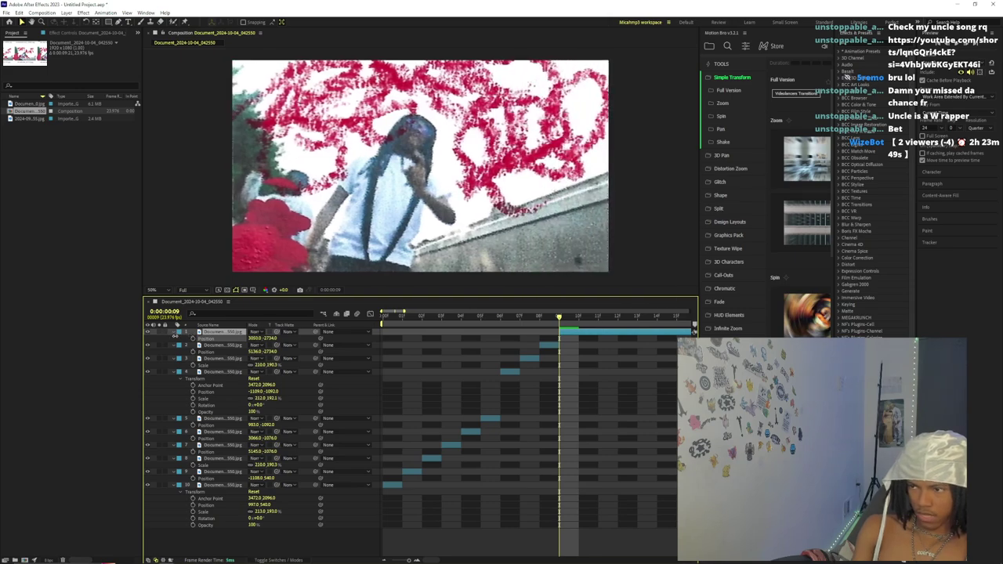
- Split the scan layer at frame 10, scale the new piece to 212% and shift it to position 972, -2768
{"action": "left_click", "coordinate": [582, 317]}
{"action": "key", "text": "ctrl+shift+d"}
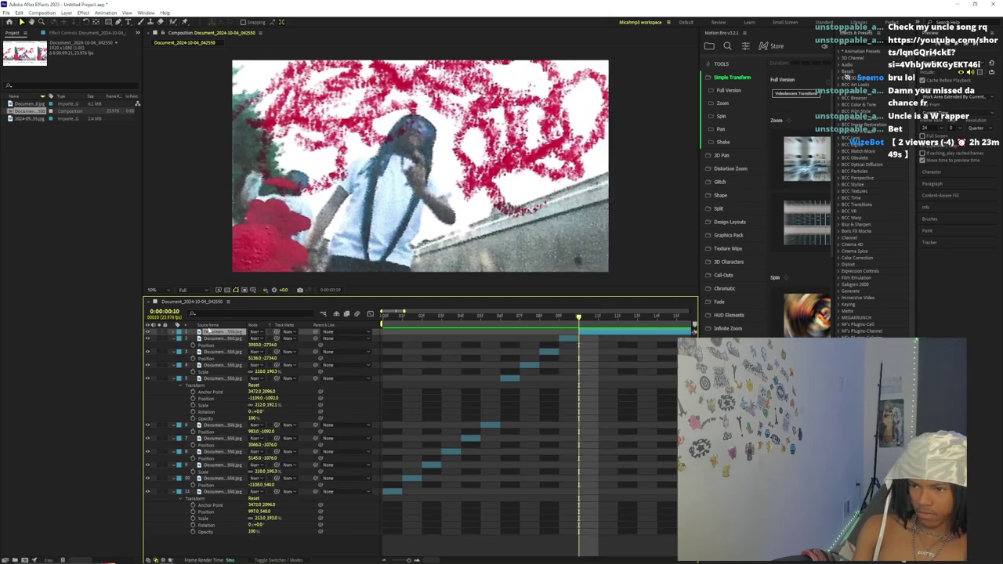
{"action": "key", "text": "p"}
{"action": "mouse_move", "coordinate": [255, 338]}
{"action": "left_mouse_down"}
{"action": "mouse_move", "coordinate": [170, 334]}
{"action": "mouse_move", "coordinate": [261, 351]}
{"action": "mouse_move", "coordinate": [256, 341]}
{"action": "left_mouse_up"}
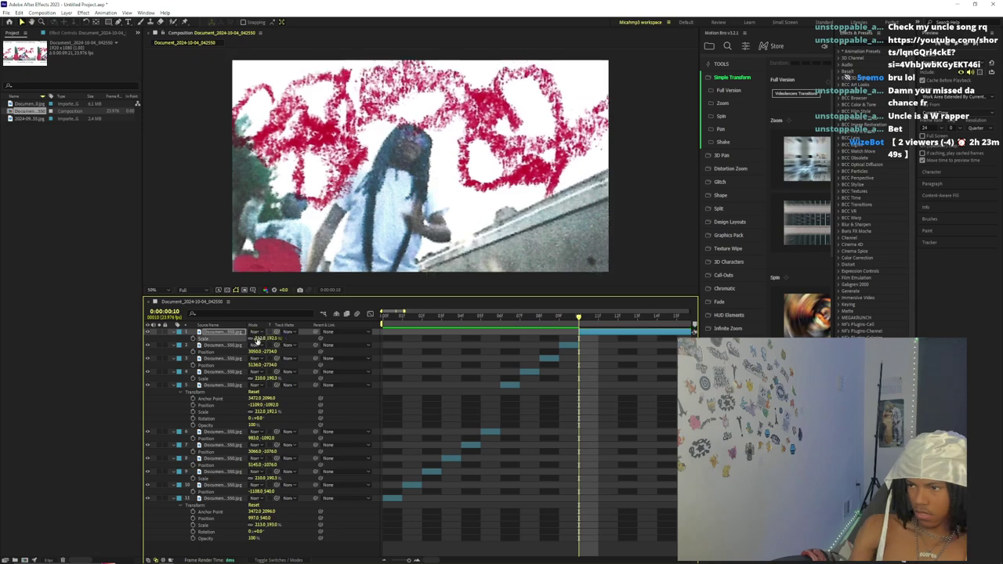
{"action": "key", "text": "p"}
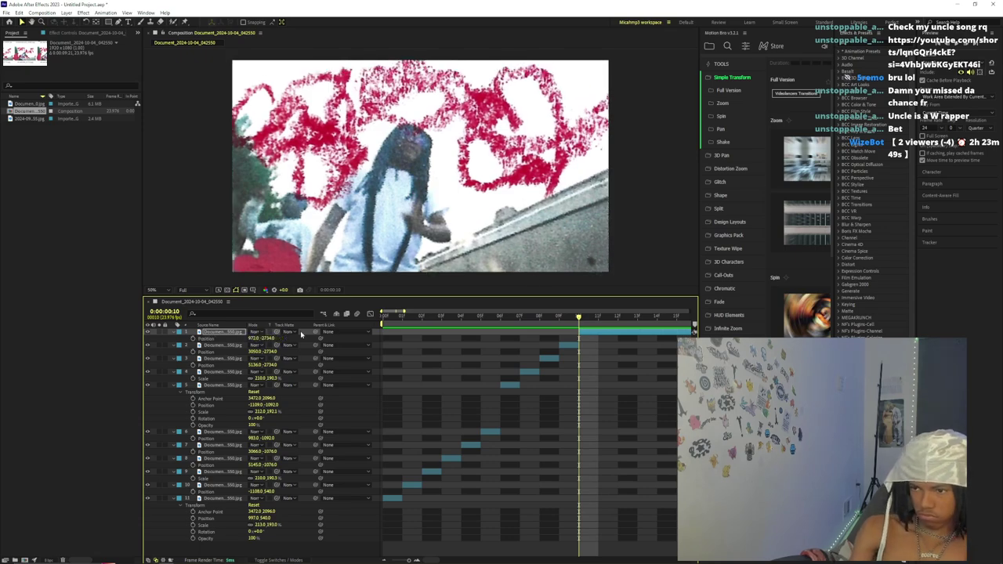
{"action": "left_click_drag", "start_coordinate": [251, 338], "coordinate": [259, 338]}
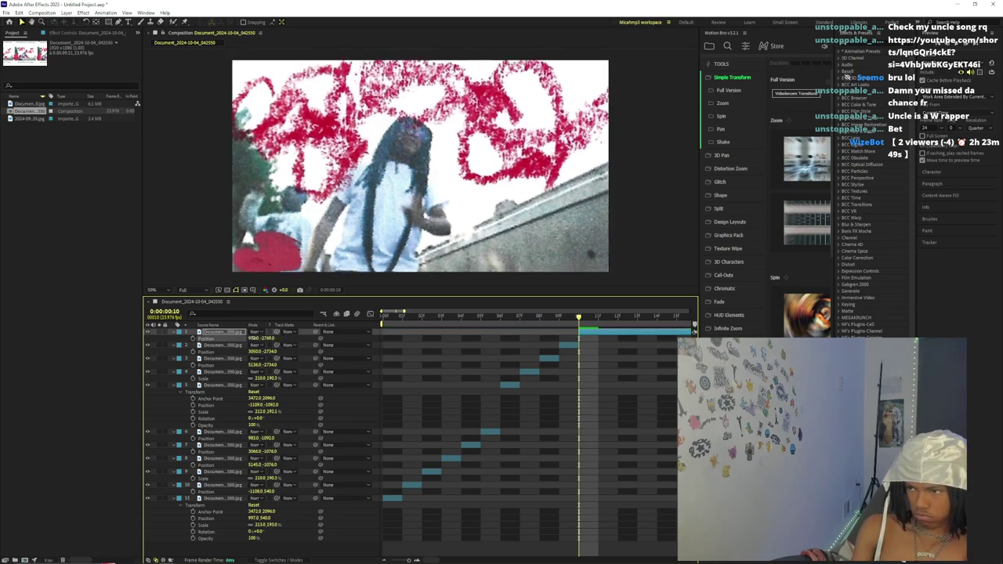
- Split the scan layer at frame 11 and shift the new piece to position -1117, -2768 to frame the third row's last picture
{"action": "left_click_drag", "start_coordinate": [581, 317], "coordinate": [266, 342]}
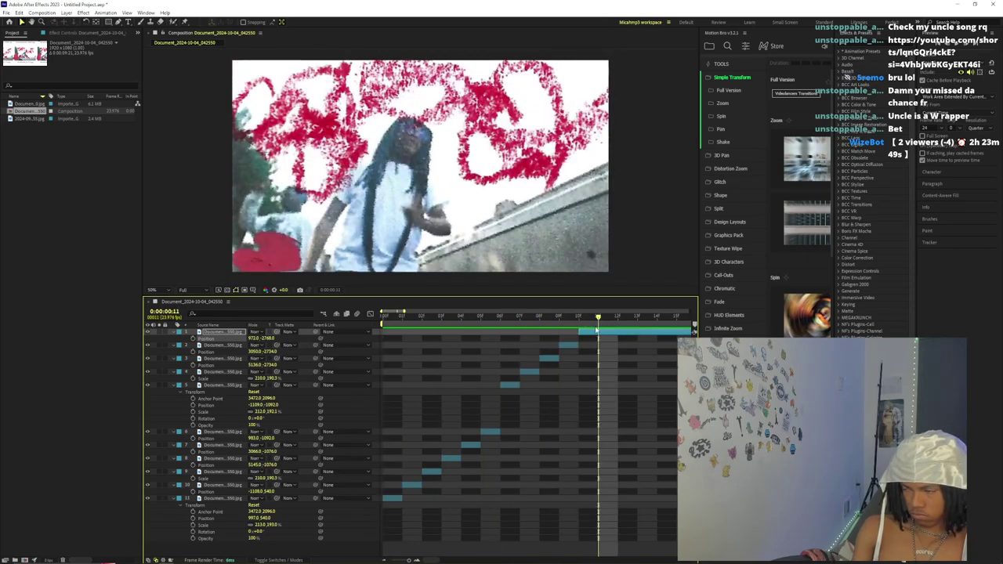
{"action": "key", "text": "ctrl+shift+d"}
{"action": "left_click", "coordinate": [174, 332]}
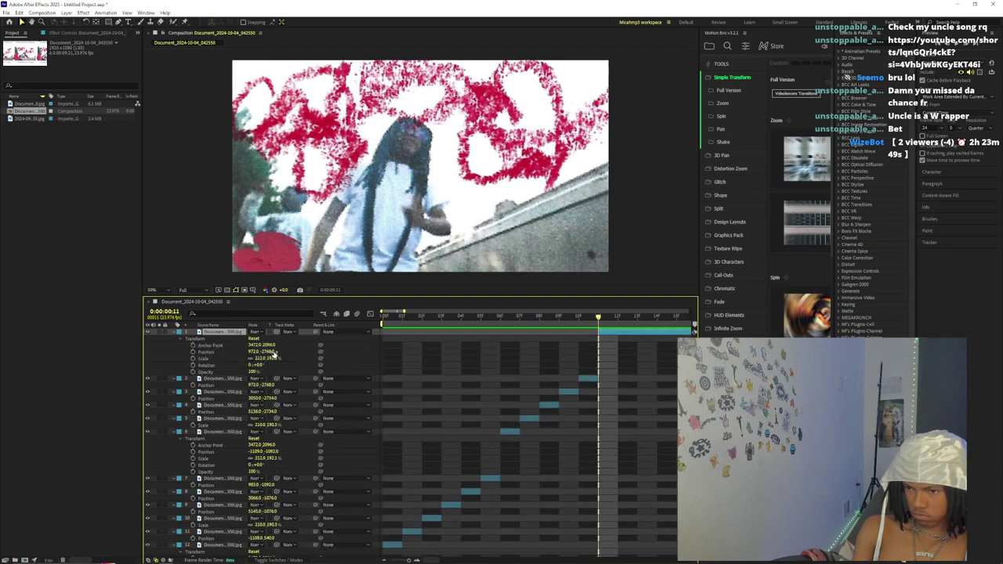
{"action": "left_click_drag", "start_coordinate": [252, 352], "coordinate": [106, 343]}
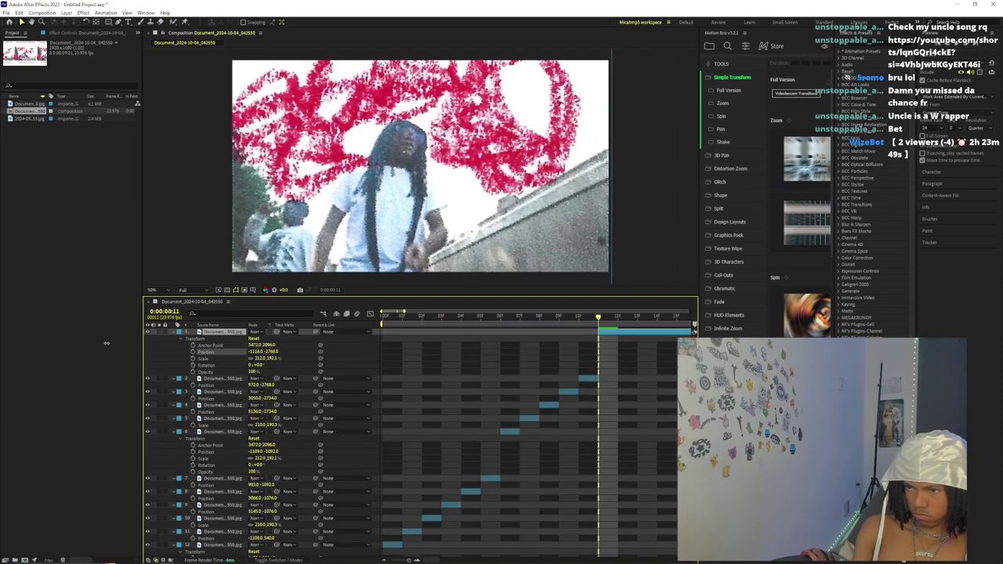
- Split the scan layer at frame 12 and move the new piece so the fourth row's first picture fills the composition
{"action": "left_click", "coordinate": [615, 316]}
{"action": "key", "text": "ctrl+shift+d"}
{"action": "scroll", "coordinate": [544, 68], "scroll_direction": "down", "scroll_amount": 2}
{"action": "left_click_drag", "start_coordinate": [362, 231], "coordinate": [621, 112]}
{"action": "left_click_drag", "start_coordinate": [176, 166], "coordinate": [470, 166]}
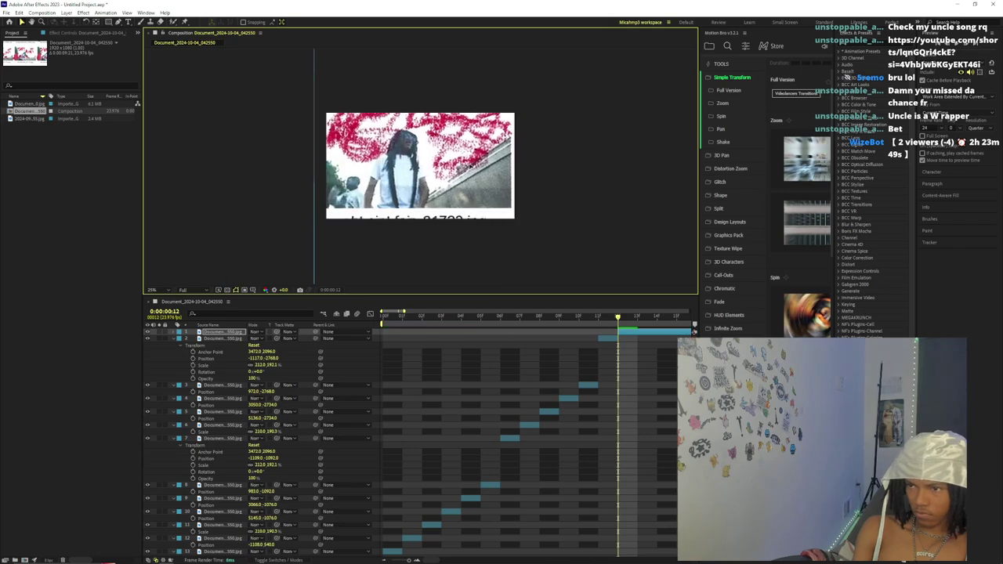
{"action": "scroll", "coordinate": [472, 176], "scroll_direction": "up", "scroll_amount": 2}
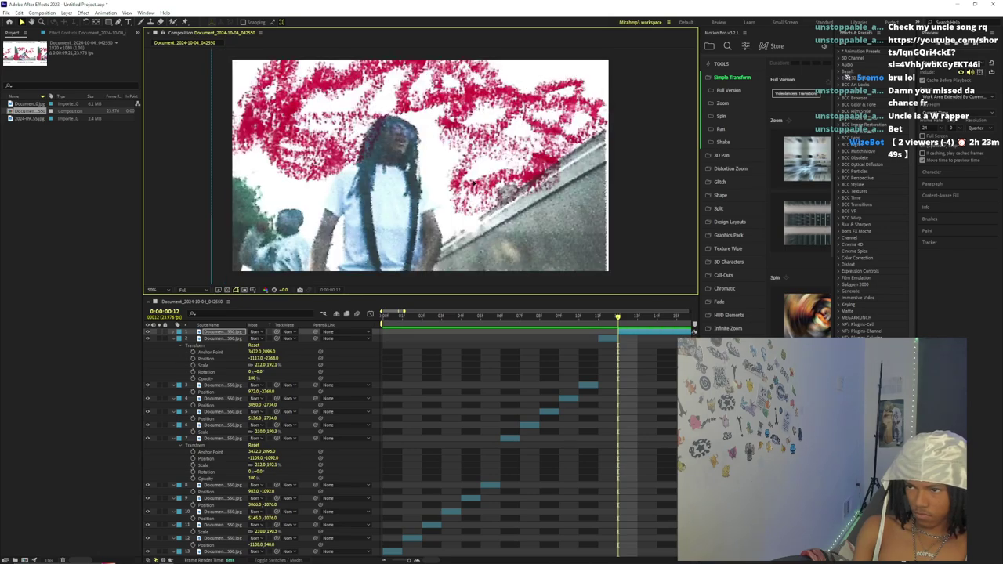
- Split the scan layer again at frame 13
{"action": "left_click", "coordinate": [637, 318]}
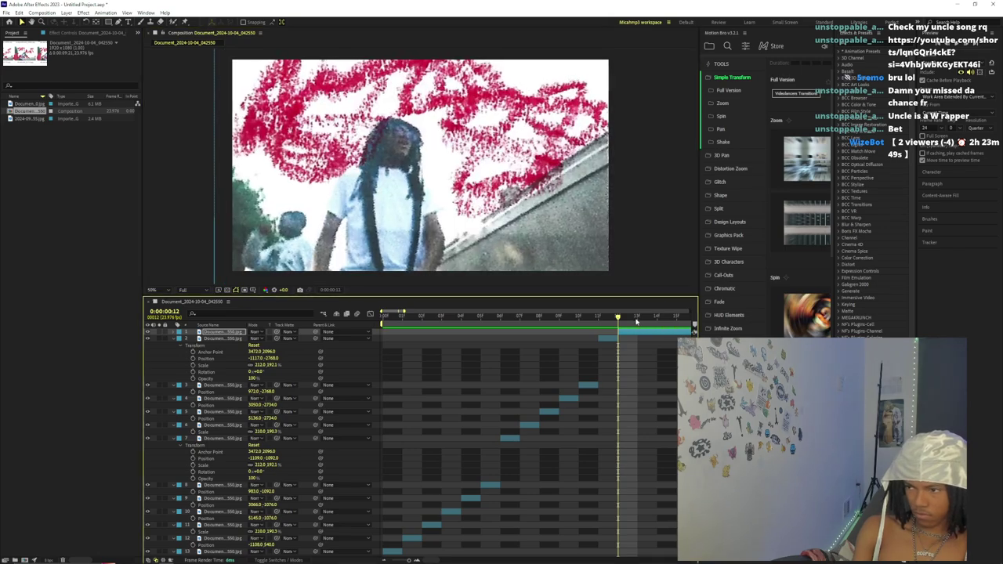
{"action": "key", "text": "ctrl+shift+d"}
{"action": "scroll", "coordinate": [507, 224], "scroll_direction": "down", "scroll_amount": 2}
- Extend the composition's duration to 0:00:19:21 in the composition settings
{"action": "right_click", "coordinate": [632, 219]}
{"action": "right_click", "coordinate": [255, 182]}
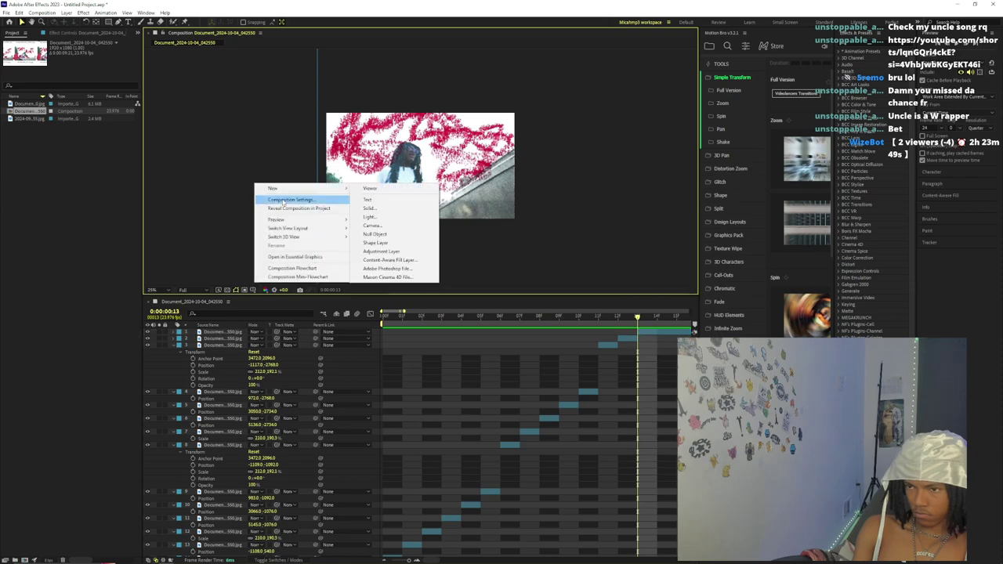
{"action": "left_click", "coordinate": [293, 200]}
{"action": "type", "text": "1"}
{"action": "key", "text": "Return"}
{"action": "key", "text": "ctrl+k"}
{"action": "left_click", "coordinate": [817, 268]}
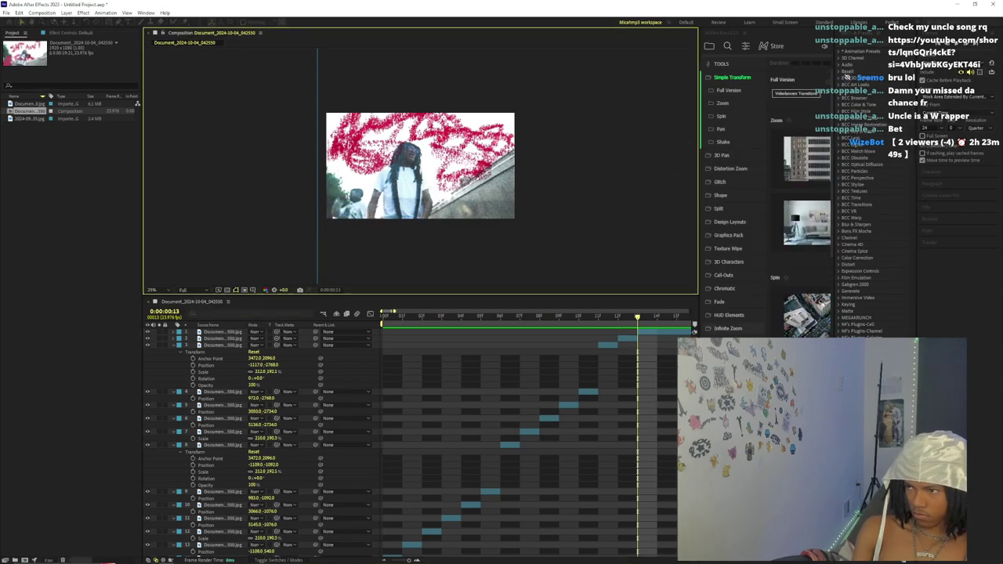
- Scale the frame 13 piece to 209% and align its picture in the composition at position 7199, -4353
{"action": "left_click_drag", "start_coordinate": [406, 559], "coordinate": [414, 561]}
{"action": "left_click", "coordinate": [548, 319]}
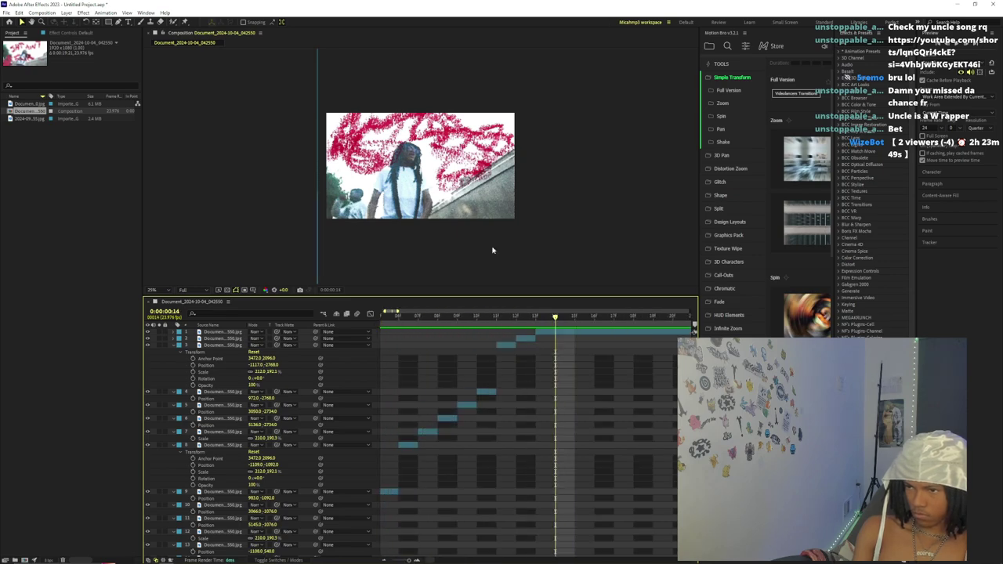
{"action": "key", "text": "period"}
{"action": "left_click", "coordinate": [539, 331]}
{"action": "left_click", "coordinate": [537, 317]}
{"action": "key", "text": "s"}
{"action": "key", "text": "p"}
{"action": "mouse_move", "coordinate": [255, 338]}
{"action": "left_mouse_down"}
{"action": "mouse_move", "coordinate": [273, 337]}
{"action": "mouse_move", "coordinate": [261, 338]}
{"action": "left_mouse_up"}
{"action": "key", "text": "comma"}
{"action": "mouse_move", "coordinate": [259, 342]}
{"action": "left_mouse_down"}
{"action": "mouse_move", "coordinate": [271, 346]}
{"action": "mouse_move", "coordinate": [257, 337]}
{"action": "left_mouse_up"}
{"action": "key", "text": "s"}
{"action": "left_click_drag", "start_coordinate": [406, 176], "coordinate": [395, 182]}
{"action": "scroll", "coordinate": [399, 185], "scroll_direction": "up", "scroll_amount": 1}
{"action": "scroll", "coordinate": [427, 204], "scroll_direction": "down", "scroll_amount": 1}
{"action": "scroll", "coordinate": [432, 205], "scroll_direction": "up", "scroll_amount": 1}
- Split the scan layer at frame 14 and shift the new piece horizontally to position 5108, -4353
{"action": "left_click", "coordinate": [559, 319]}
{"action": "key", "text": "ctrl+shift+d"}
{"action": "key", "text": "p"}
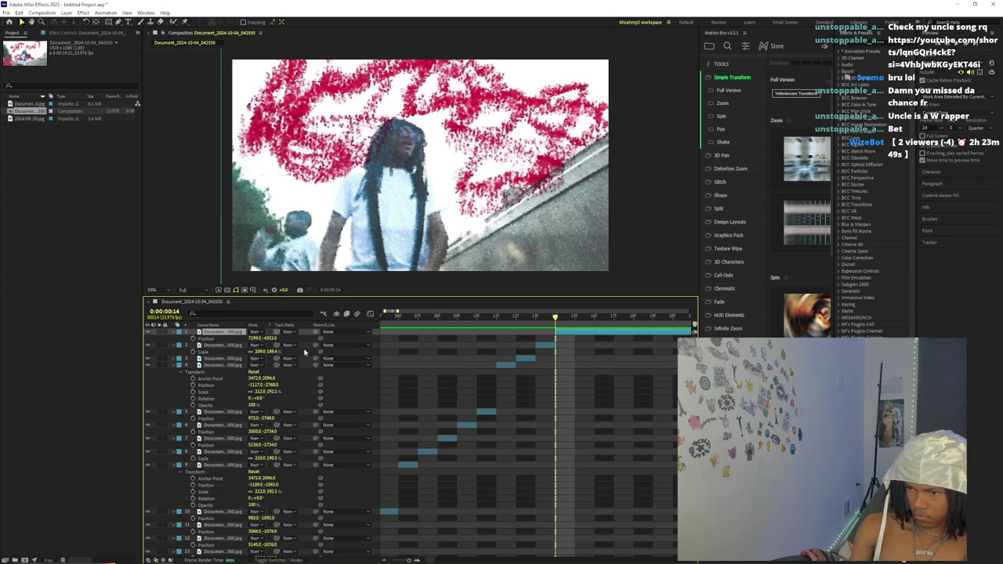
{"action": "left_click_drag", "start_coordinate": [257, 339], "coordinate": [174, 331]}
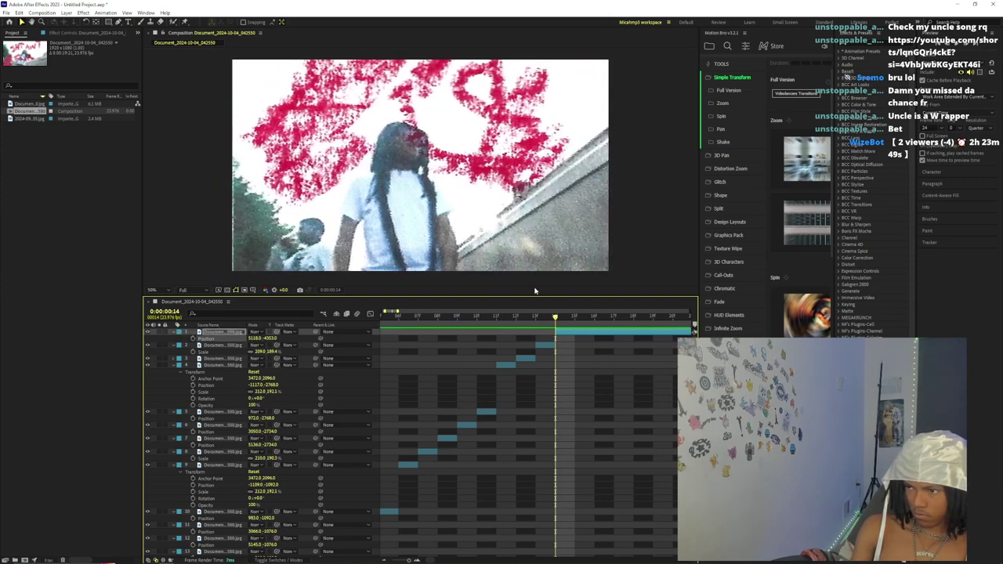
{"action": "left_click_drag", "start_coordinate": [256, 340], "coordinate": [251, 338]}
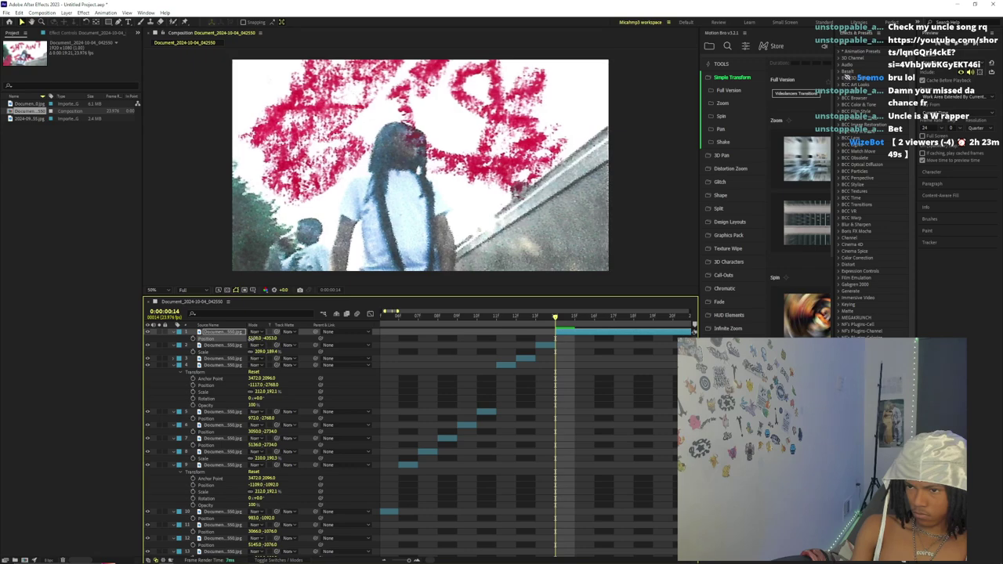
- Split the scan layer at frame 15 and shift the new piece to position 3042, -4367
{"action": "left_click_drag", "start_coordinate": [591, 318], "coordinate": [575, 319]}
{"action": "key", "text": "ctrl+shift+d"}
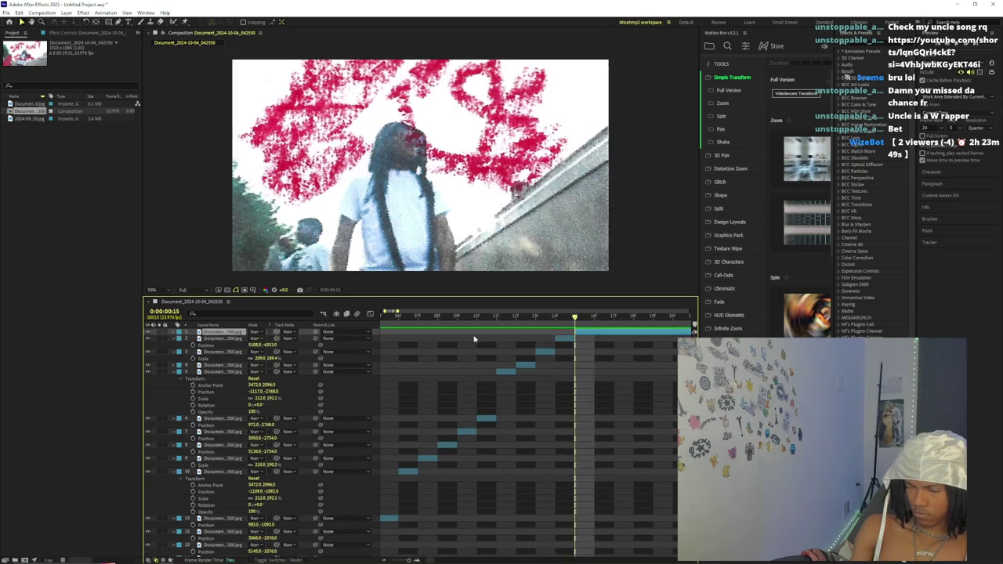
{"action": "key", "text": "p"}
{"action": "key", "text": "comma"}
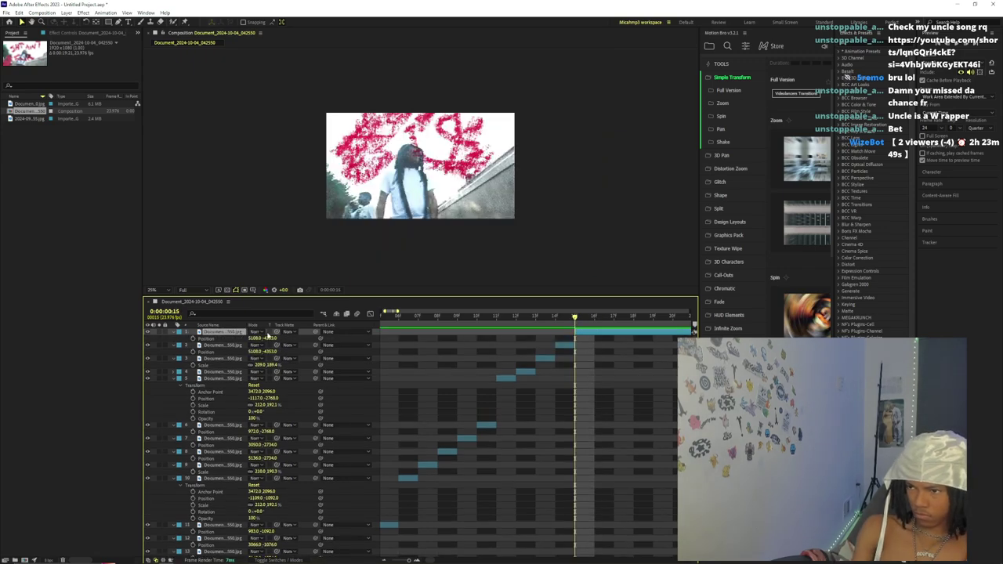
{"action": "left_click_drag", "start_coordinate": [252, 339], "coordinate": [182, 339]}
{"action": "key", "text": "s"}
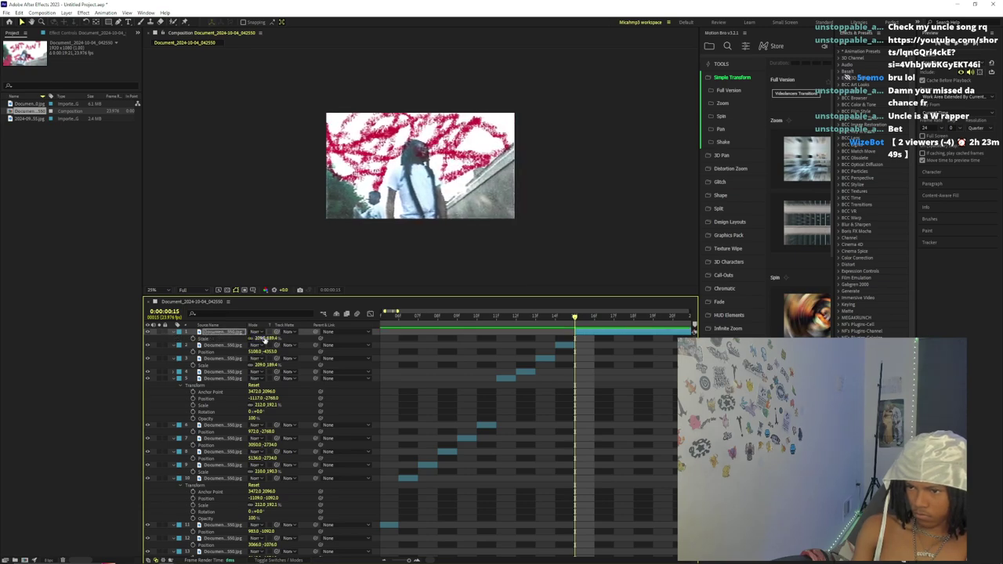
{"action": "left_click_drag", "start_coordinate": [263, 338], "coordinate": [263, 337]}
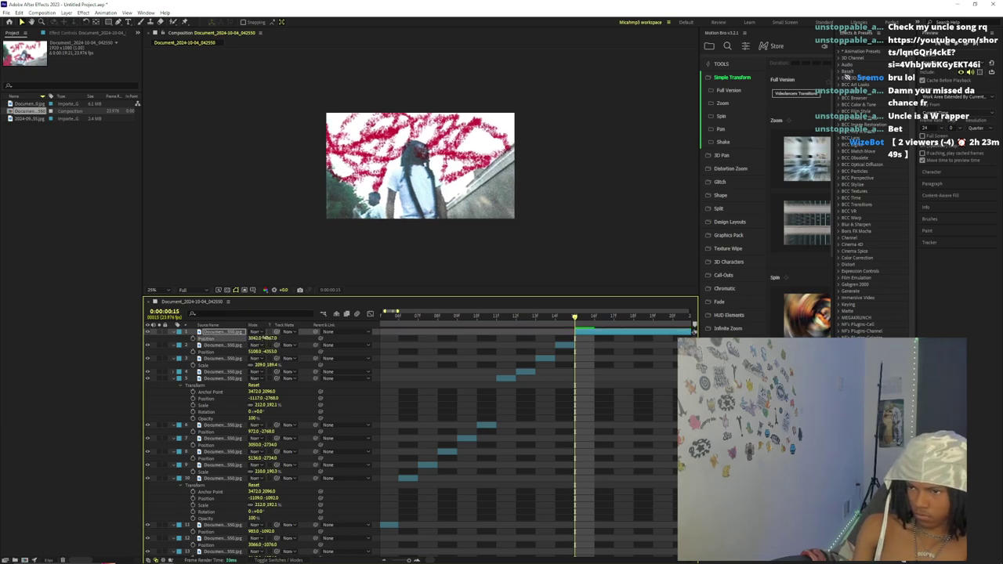
- Split the scan layer at frame 16, scale the new piece to 211% and shift it to position 963, -4400
{"action": "key", "text": "Page_Down"}
{"action": "key", "text": "ctrl+shift+d"}
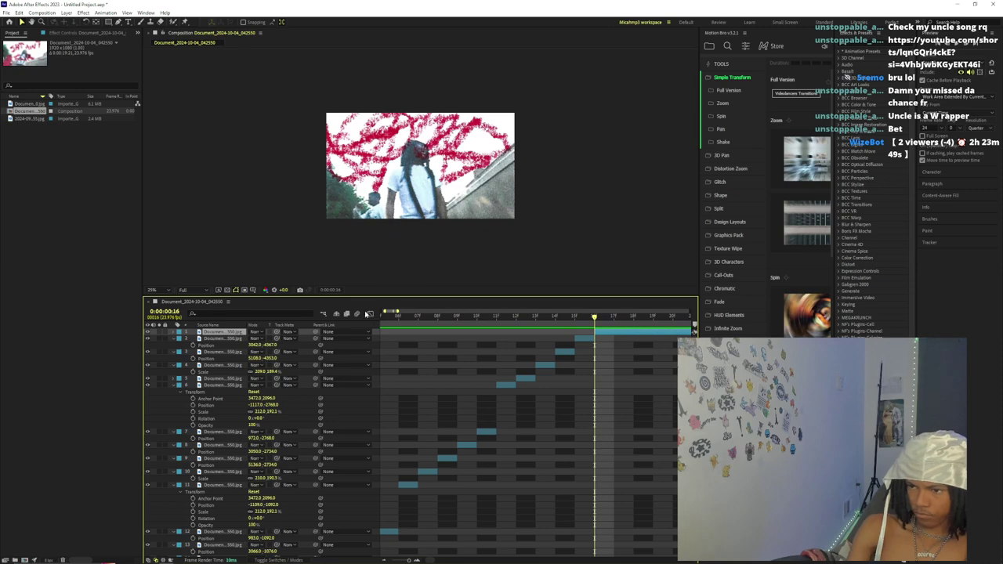
{"action": "key", "text": "p"}
{"action": "left_click_drag", "start_coordinate": [249, 337], "coordinate": [169, 338]}
{"action": "left_click", "coordinate": [238, 357]}
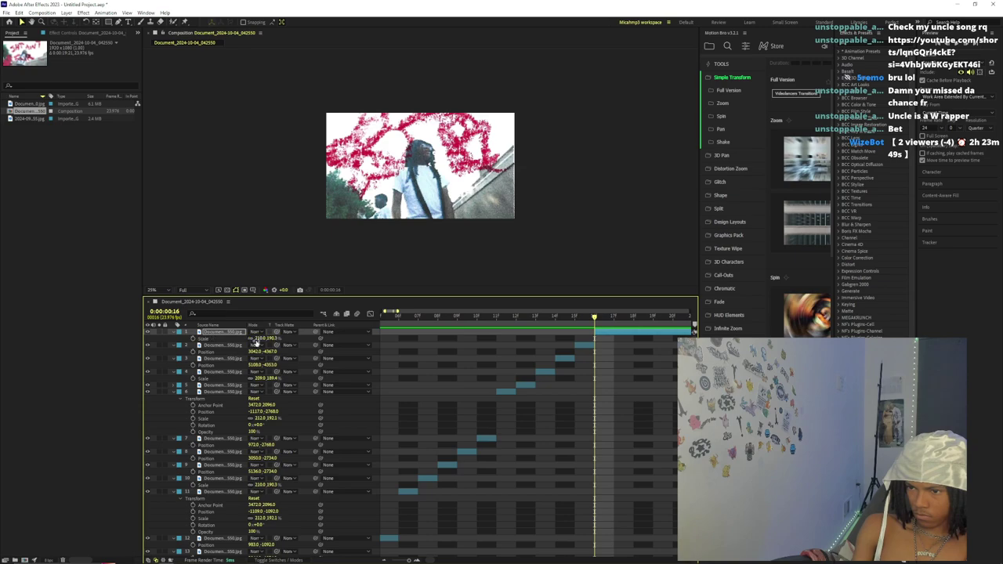
{"action": "type", "text": "211"}
{"action": "key", "text": "Return"}
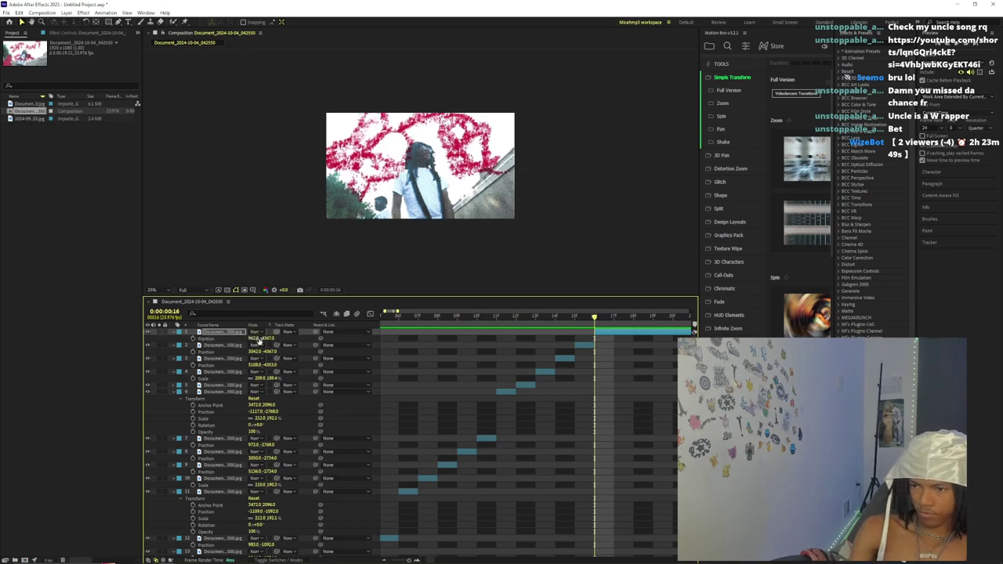
{"action": "left_click_drag", "start_coordinate": [260, 342], "coordinate": [248, 341]}
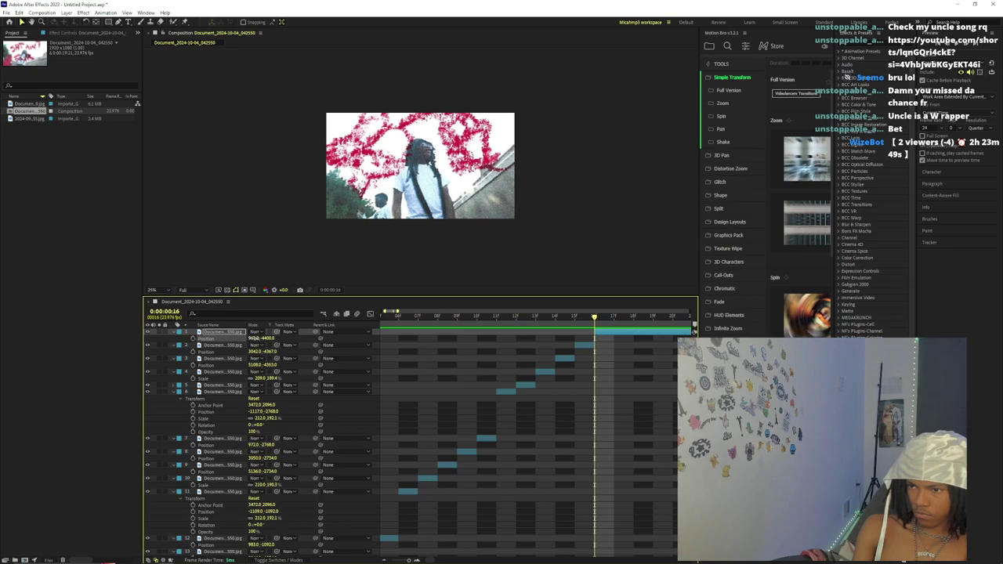
- Split the scan layer at frame 17 and shift the new piece horizontally to frame the fourth row's last picture
{"action": "left_click", "coordinate": [613, 317]}
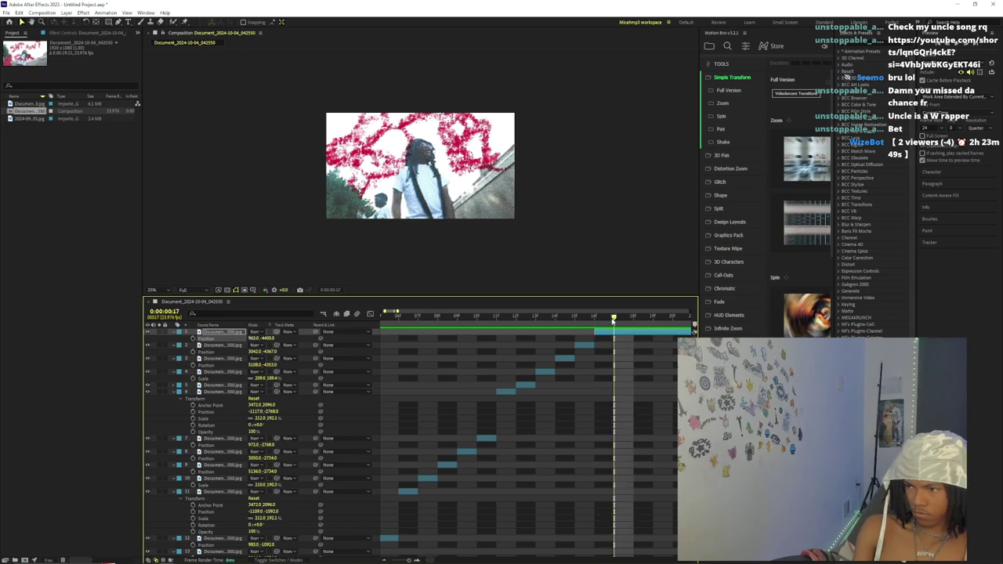
{"action": "key", "text": "ctrl+shift+d"}
{"action": "key", "text": "p"}
{"action": "left_click_drag", "start_coordinate": [254, 337], "coordinate": [176, 342]}
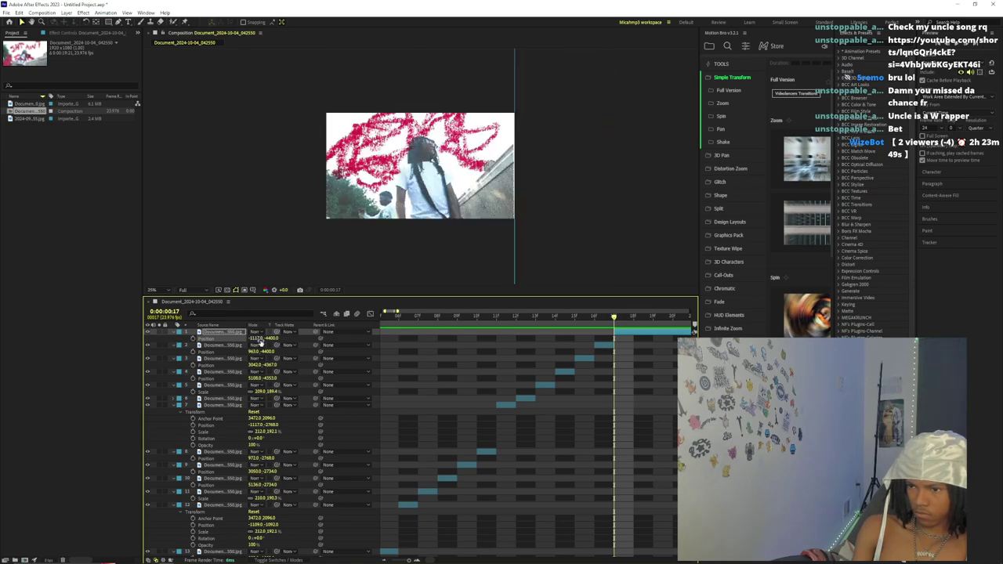
- Scale the frame 17 piece to 212% and nudge it to position -1131, -4429
{"action": "left_click_drag", "start_coordinate": [260, 338], "coordinate": [260, 340]}
{"action": "type", "text": "s"}
{"action": "type", "text": "212"}
{"action": "key", "text": "Return"}
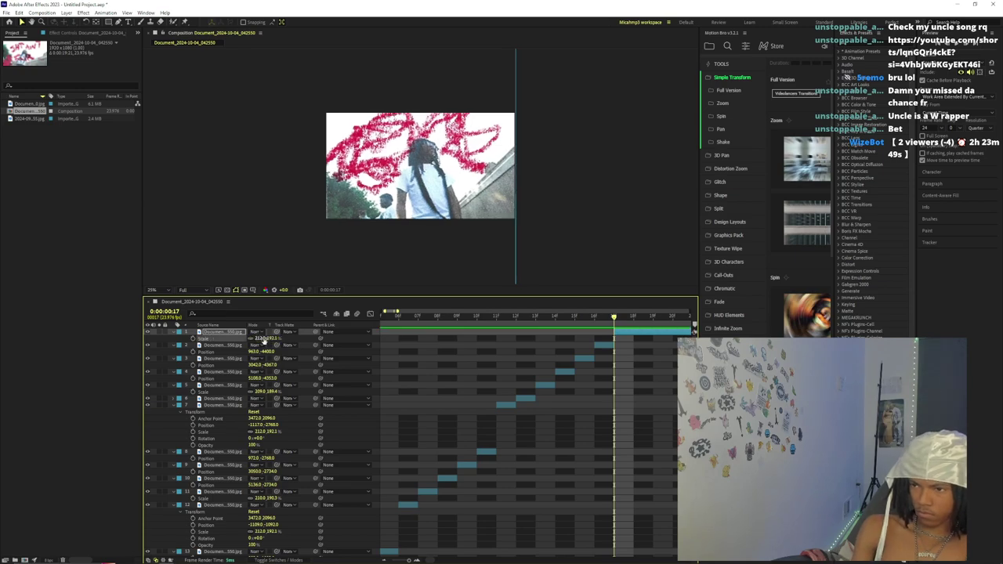
{"action": "key", "text": "p"}
{"action": "left_click_drag", "start_coordinate": [268, 340], "coordinate": [253, 338]}
- Split the scan layer at frame 18 and move the new piece so the fifth row's first picture fills the composition
{"action": "left_click", "coordinate": [627, 318]}
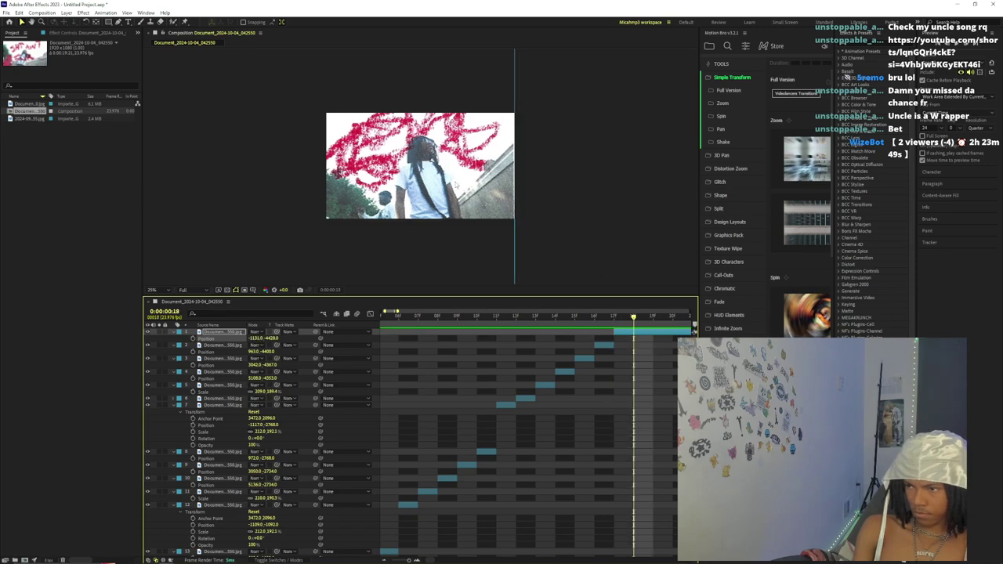
{"action": "key", "text": "ctrl+shift+d"}
{"action": "left_click_drag", "start_coordinate": [428, 185], "coordinate": [626, 137]}
{"action": "scroll", "coordinate": [470, 168], "scroll_direction": "up", "scroll_amount": 2}
{"action": "left_click_drag", "start_coordinate": [347, 208], "coordinate": [443, 150]}
{"action": "scroll", "coordinate": [332, 185], "scroll_direction": "down", "scroll_amount": 2}
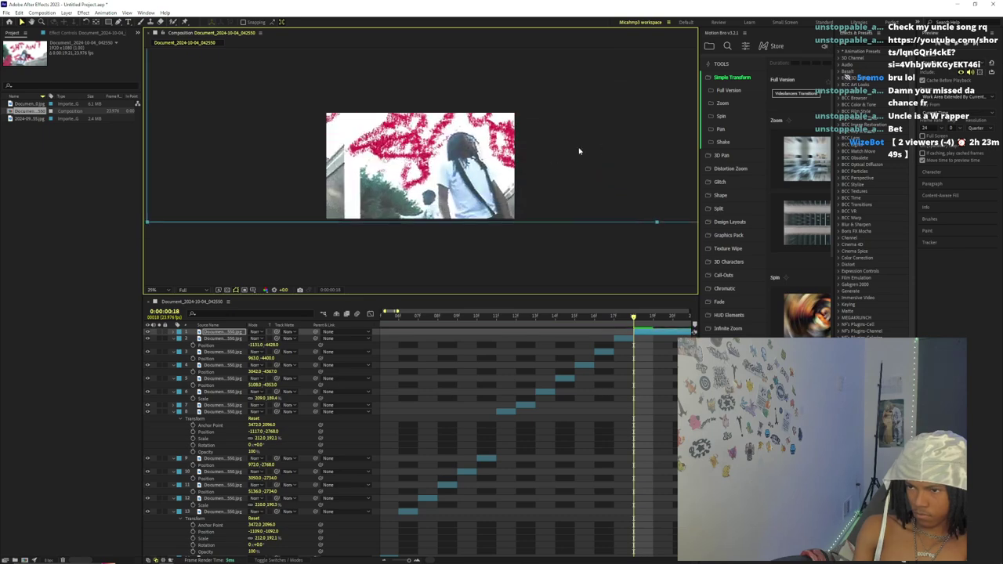
{"action": "left_click_drag", "start_coordinate": [332, 184], "coordinate": [322, 190]}
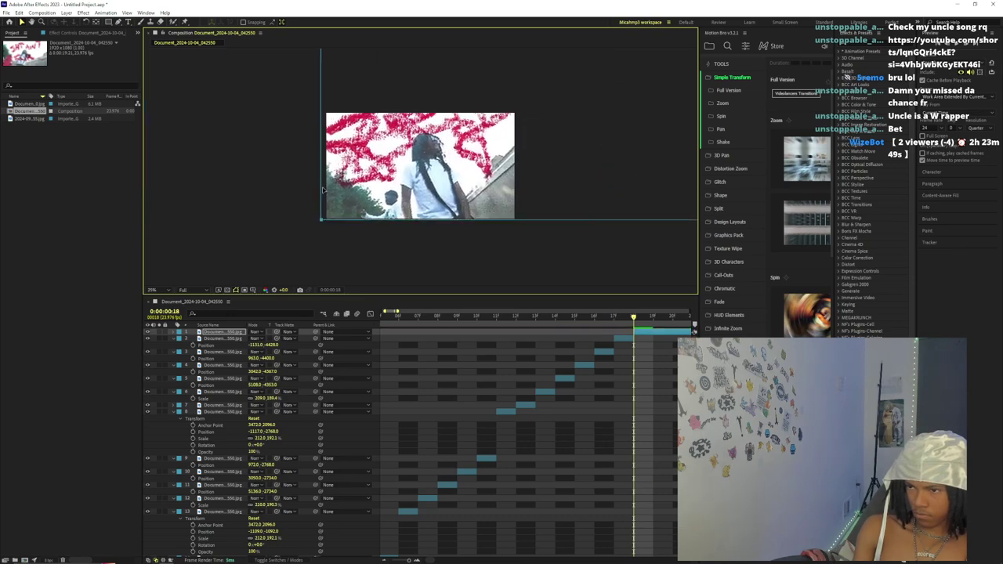
- Split the scan layer at frame 19 and again at frame 20 to create a one-frame piece
{"action": "left_click", "coordinate": [647, 321]}
{"action": "key", "text": "ctrl+shift+d"}
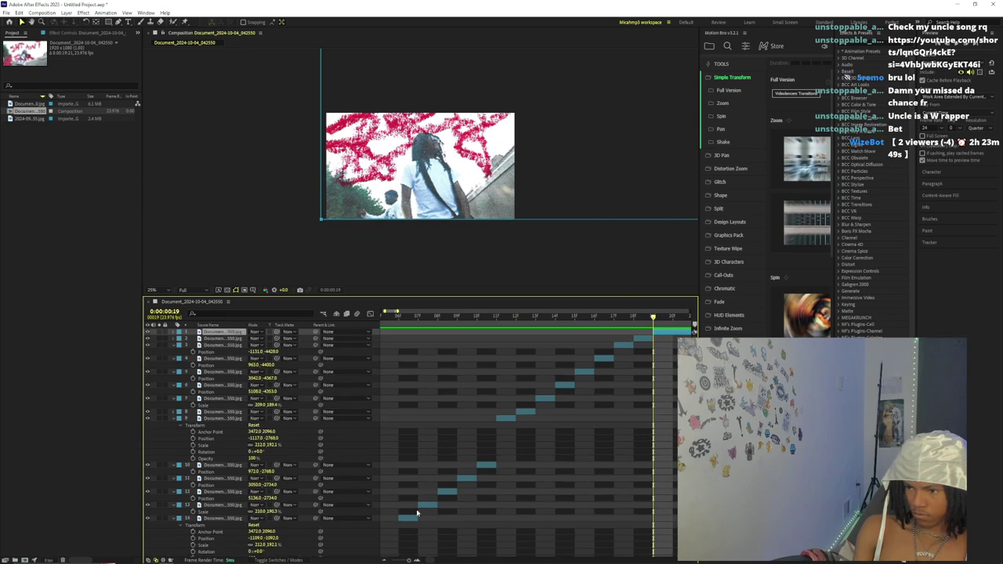
{"action": "scroll", "coordinate": [413, 558], "scroll_direction": "right", "scroll_amount": 4}
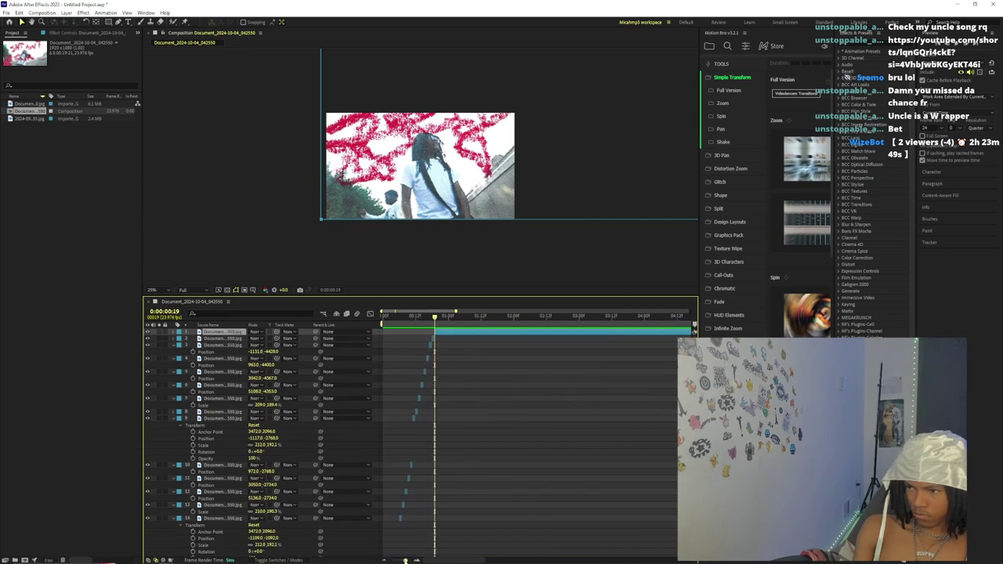
{"action": "left_click", "coordinate": [555, 315]}
{"action": "key", "text": "alt+bracketleft"}
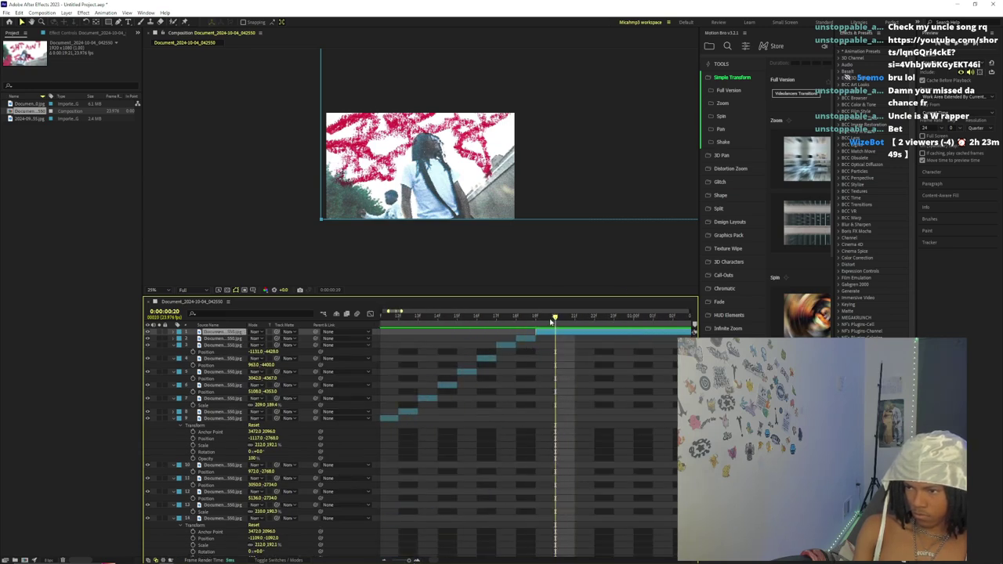
{"action": "key", "text": "ctrl+shift+d"}
{"action": "left_click_drag", "start_coordinate": [536, 317], "coordinate": [523, 324]}
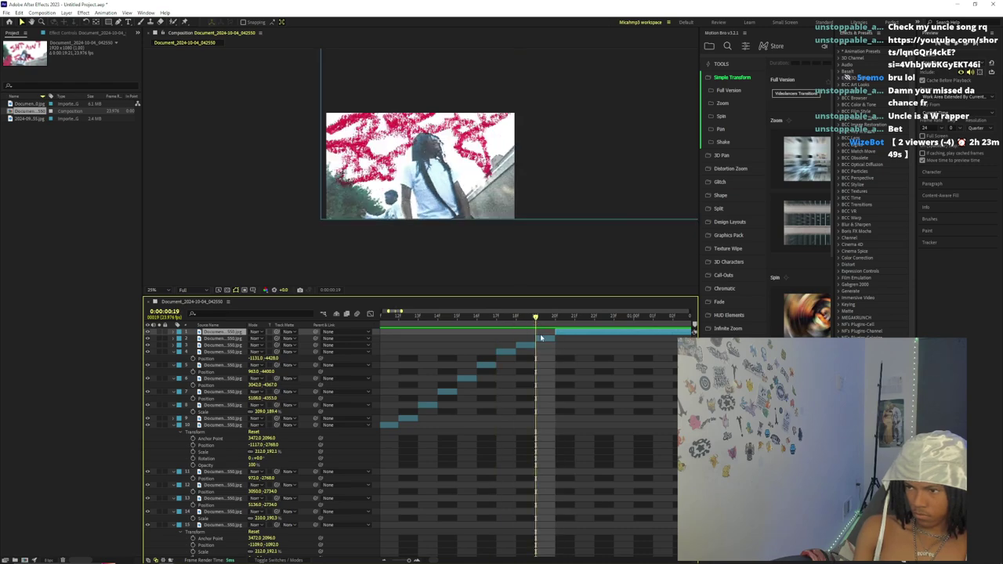
- Shift the frame 19 piece horizontally to frame the fifth row's second picture
{"action": "left_click", "coordinate": [540, 338]}
{"action": "left_click_drag", "start_coordinate": [505, 182], "coordinate": [389, 182]}
{"action": "left_click_drag", "start_coordinate": [680, 178], "coordinate": [431, 179]}
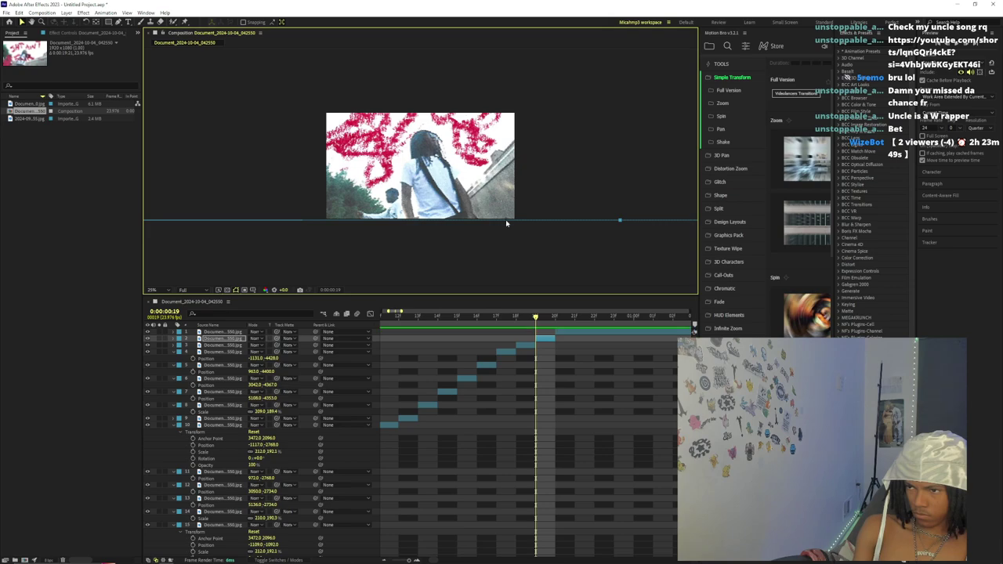
- Go to frame 20 and shift the last scan piece horizontally so the fifth row's third picture fills the composition
{"action": "left_click_drag", "start_coordinate": [536, 317], "coordinate": [516, 318]}
{"action": "left_click", "coordinate": [560, 336]}
{"action": "left_click_drag", "start_coordinate": [665, 191], "coordinate": [358, 189]}
{"action": "left_click_drag", "start_coordinate": [529, 191], "coordinate": [454, 201]}
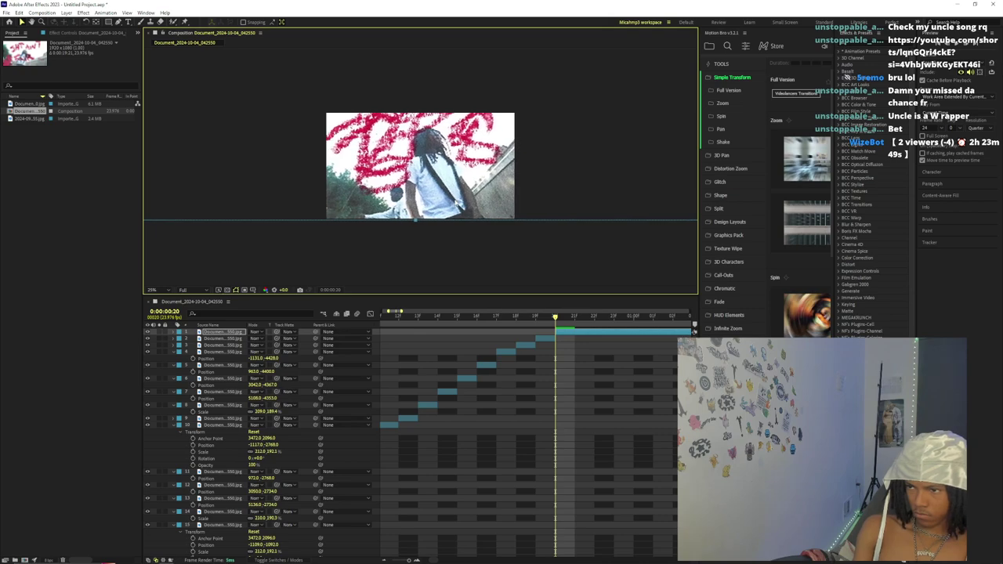
- Split the scan layer at frame 21 and move the new piece horizontally to frame the fifth row's fourth picture
{"action": "mouse_move", "coordinate": [554, 317]}
{"action": "left_mouse_down"}
{"action": "mouse_move", "coordinate": [537, 320]}
{"action": "mouse_move", "coordinate": [568, 327]}
{"action": "left_mouse_up"}
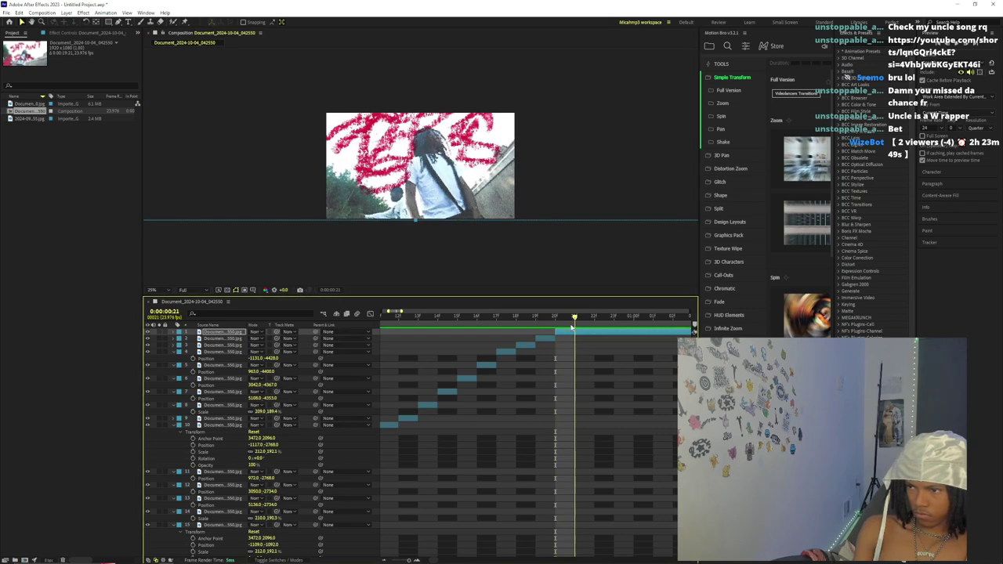
{"action": "key", "text": "ctrl+shift+d"}
{"action": "left_click", "coordinate": [417, 199]}
{"action": "left_click_drag", "start_coordinate": [416, 199], "coordinate": [416, 197]}
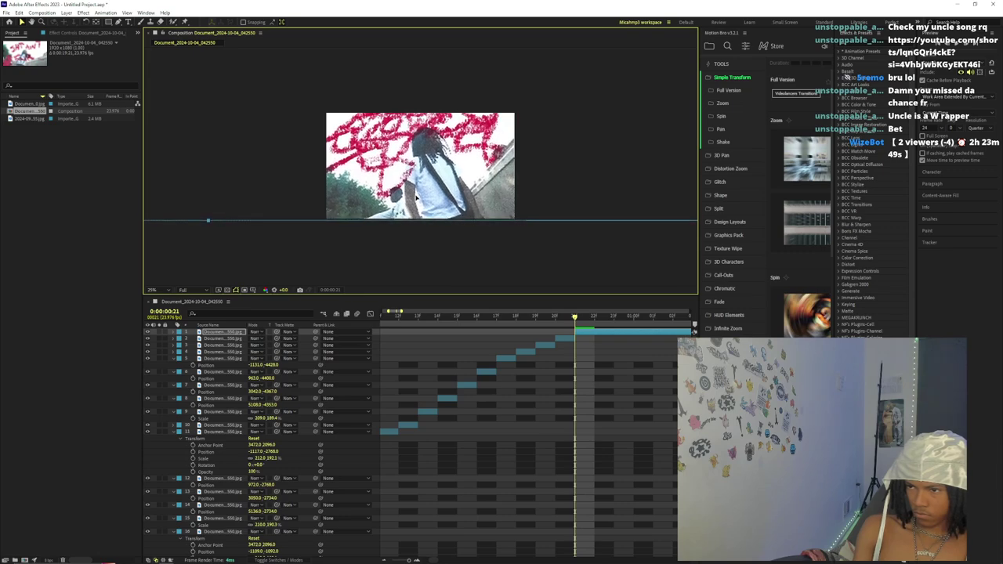
{"action": "left_click_drag", "start_coordinate": [435, 201], "coordinate": [435, 201]}
- Split the scan layer at frame 22 and move the new piece horizontally to frame the fifth row's last picture
{"action": "left_click", "coordinate": [592, 317]}
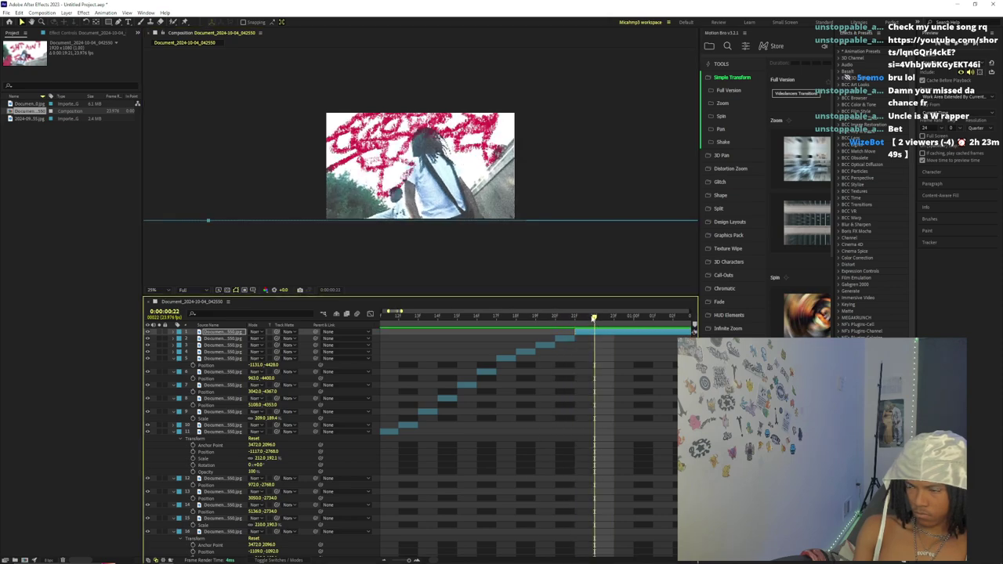
{"action": "key", "text": "ctrl+shift+d"}
{"action": "left_click", "coordinate": [581, 318]}
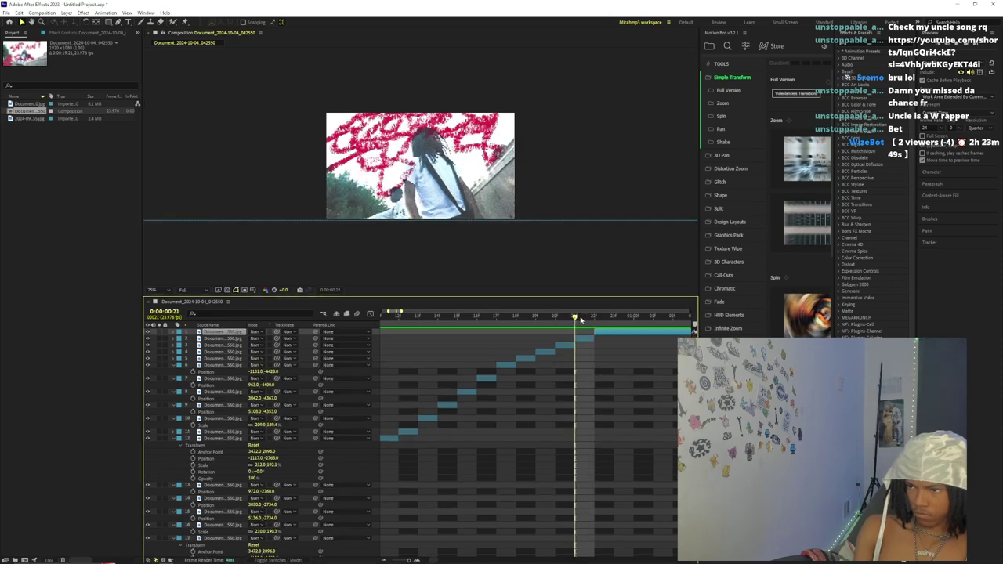
{"action": "left_click_drag", "start_coordinate": [567, 322], "coordinate": [596, 332]}
{"action": "left_click_drag", "start_coordinate": [640, 195], "coordinate": [438, 196]}
- Scale the frame 22 piece to 213% and nudge it so the picture covers the composition
{"action": "key", "text": "s"}
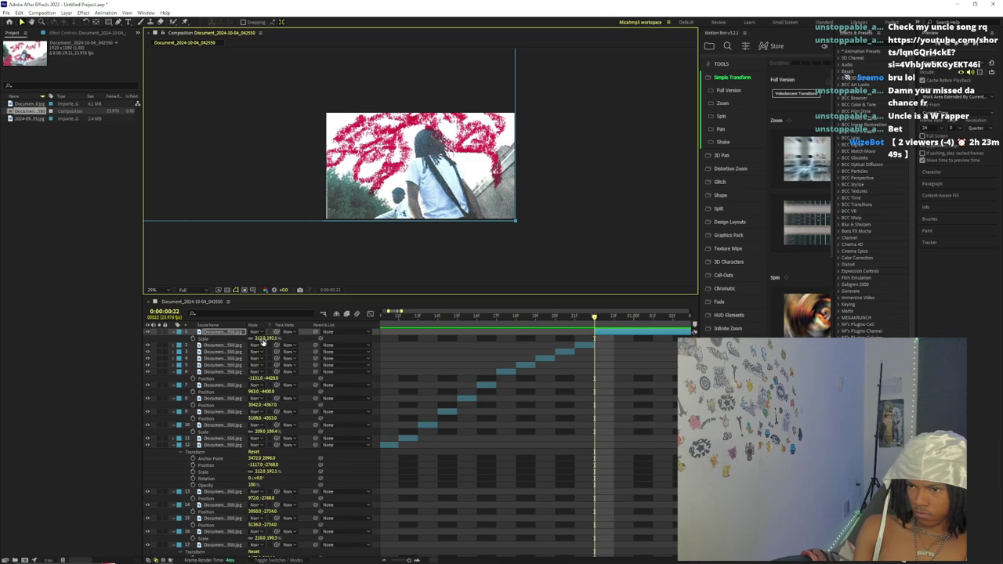
{"action": "left_click", "coordinate": [257, 341]}
{"action": "type", "text": "213"}
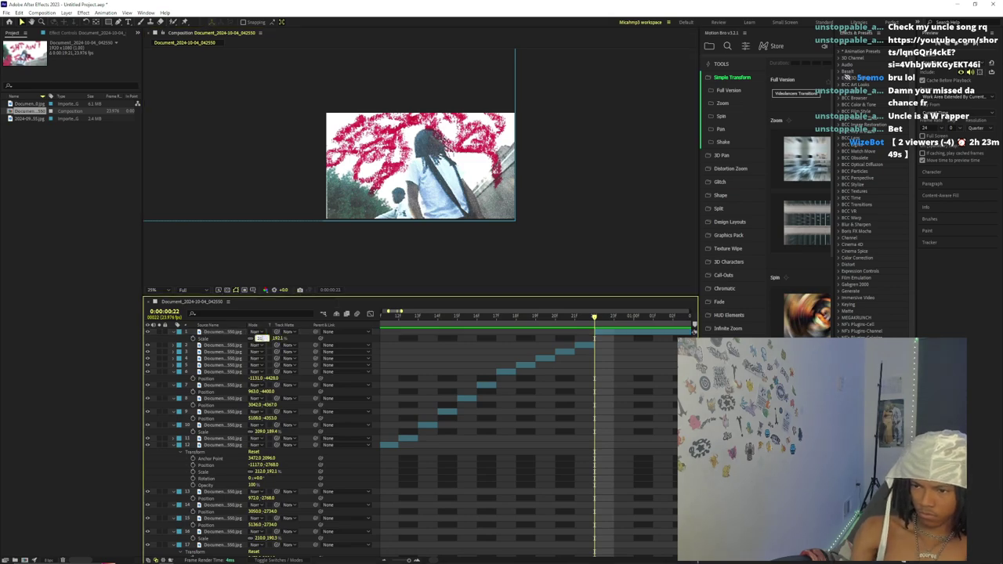
{"action": "key", "text": "Return"}
{"action": "left_click_drag", "start_coordinate": [417, 154], "coordinate": [416, 150]}
- Split the scan layer at frame 23, delete the remainder, and end the work area at frame 22
{"action": "left_click_drag", "start_coordinate": [598, 317], "coordinate": [605, 320]}
{"action": "key", "text": "Page_Down"}
{"action": "key", "text": "ctrl+shift+d"}
{"action": "key", "text": "Delete"}
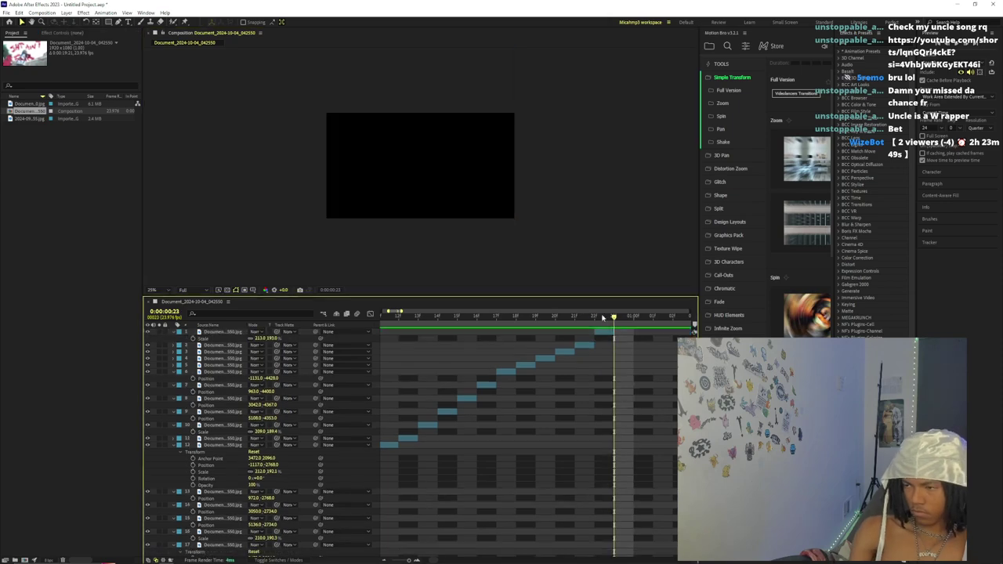
{"action": "key", "text": "Page_Up"}
{"action": "key", "text": "n"}
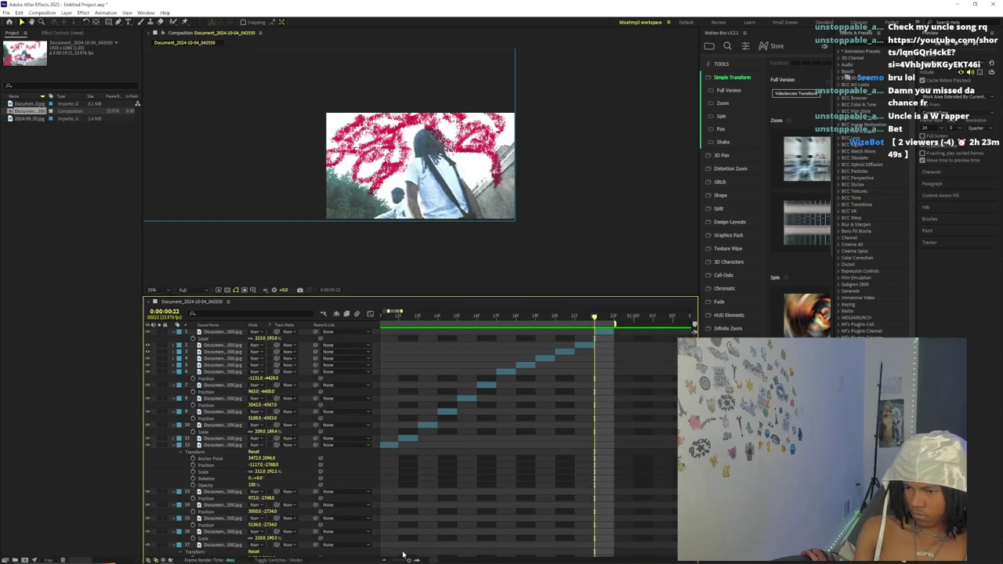
- Deselect the layers and play back the frame-by-frame sequence to check the picture alignment
{"action": "left_click", "coordinate": [401, 560]}
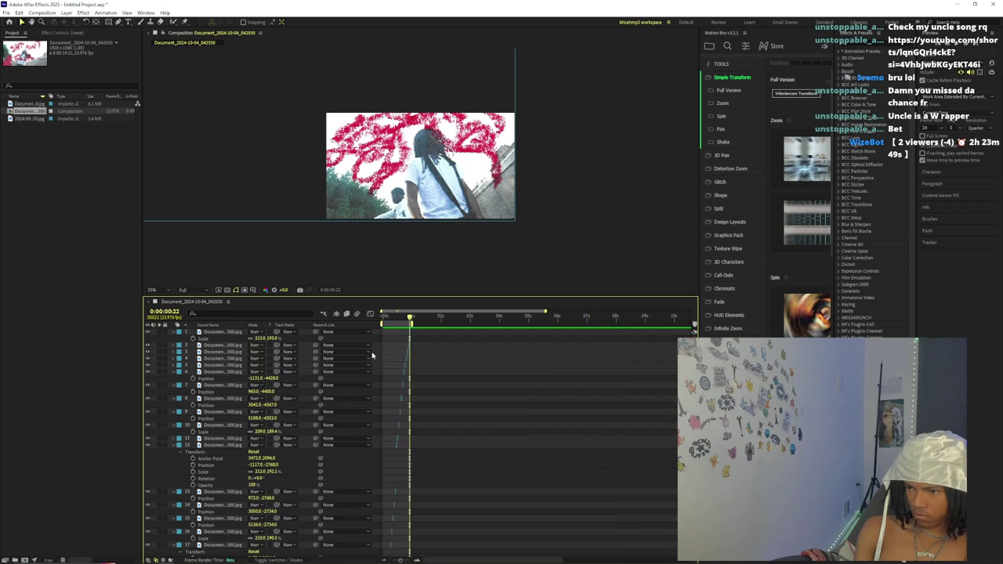
{"action": "right_click", "coordinate": [249, 205]}
{"action": "left_click", "coordinate": [221, 182]}
{"action": "key", "text": "space"}
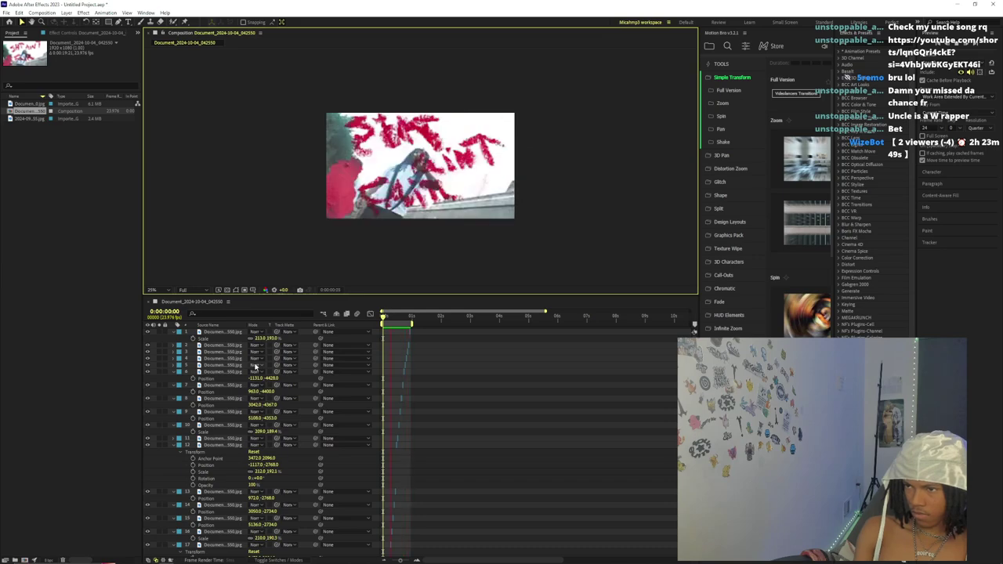
{"action": "key", "text": "space"}
{"action": "left_click_drag", "start_coordinate": [406, 559], "coordinate": [411, 559]}
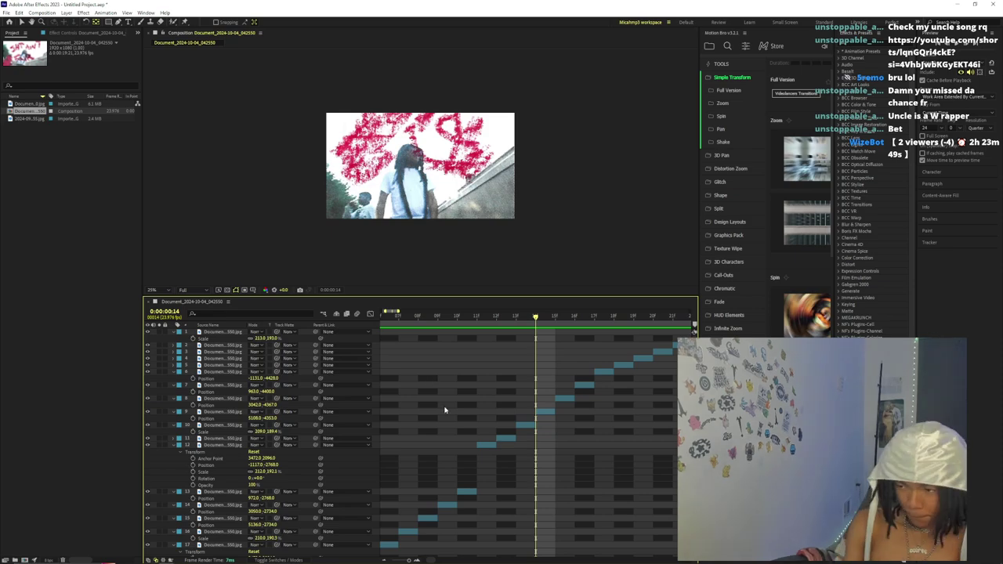
{"action": "left_click_drag", "start_coordinate": [407, 561], "coordinate": [400, 561]}
- Collapse the properties of all scan layers and replay the sequence from frame 0
{"action": "scroll", "coordinate": [177, 400], "scroll_direction": "down", "scroll_amount": 3}
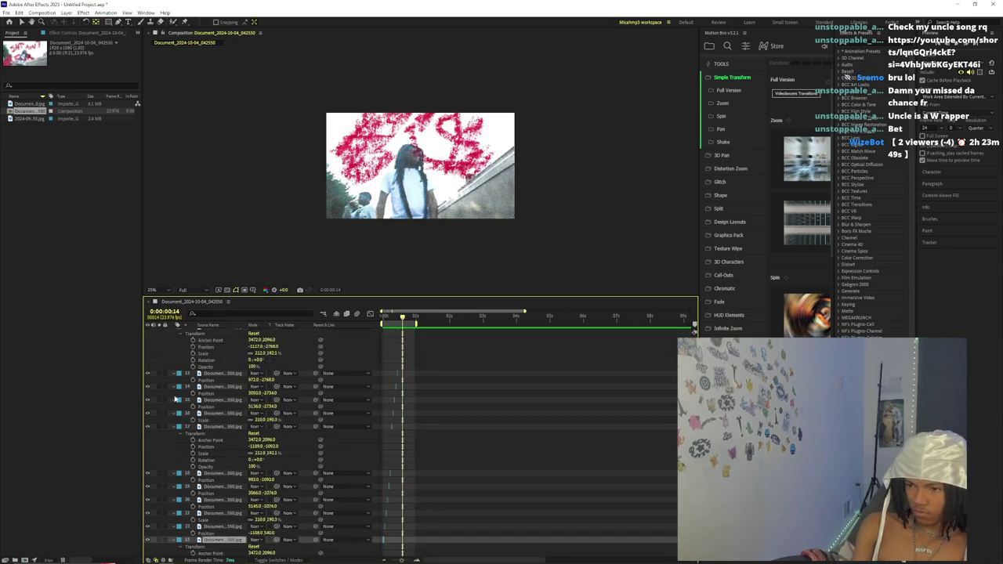
{"action": "left_click", "coordinate": [174, 425]}
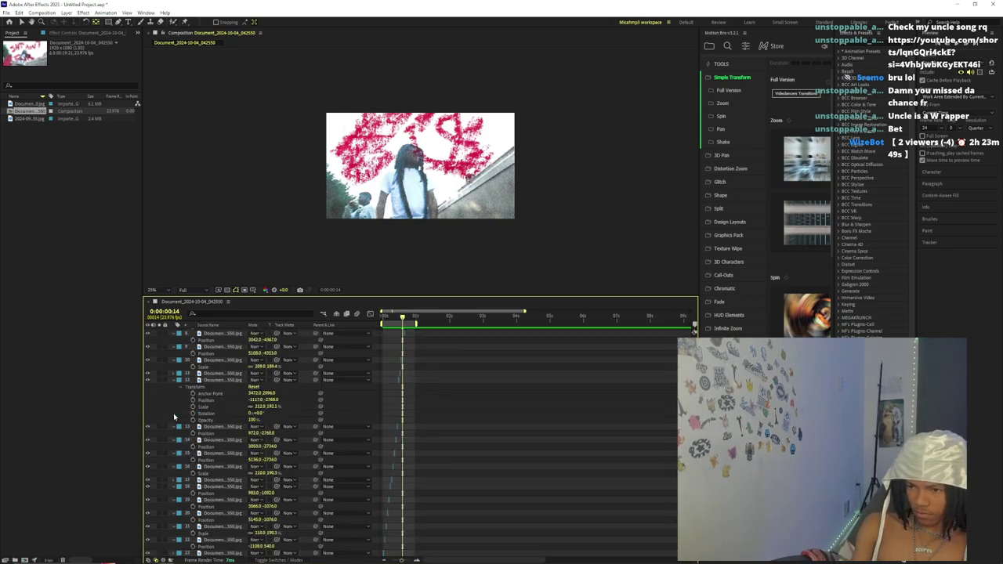
{"action": "key", "text": "u"}
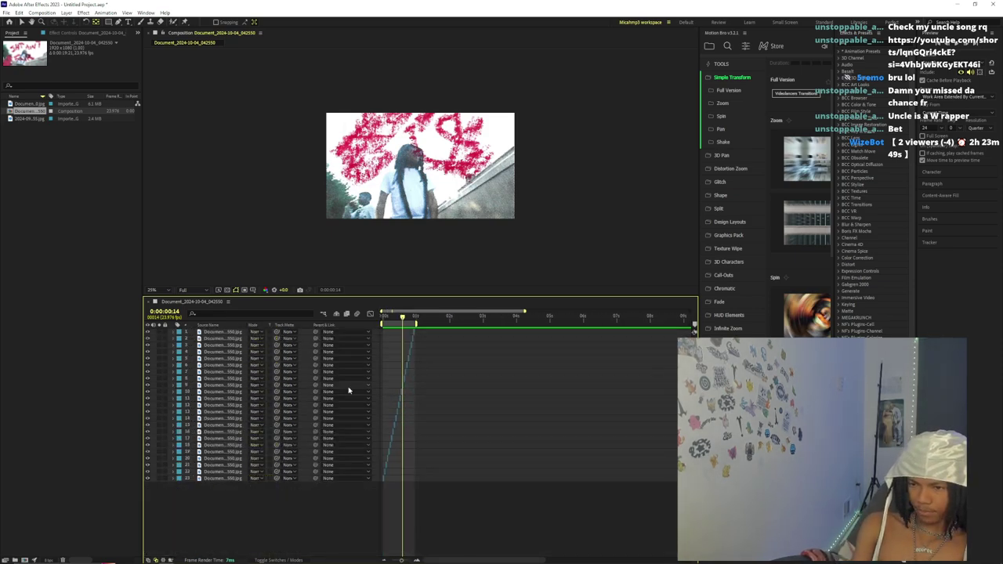
{"action": "left_click", "coordinate": [382, 318]}
{"action": "key", "text": "space"}
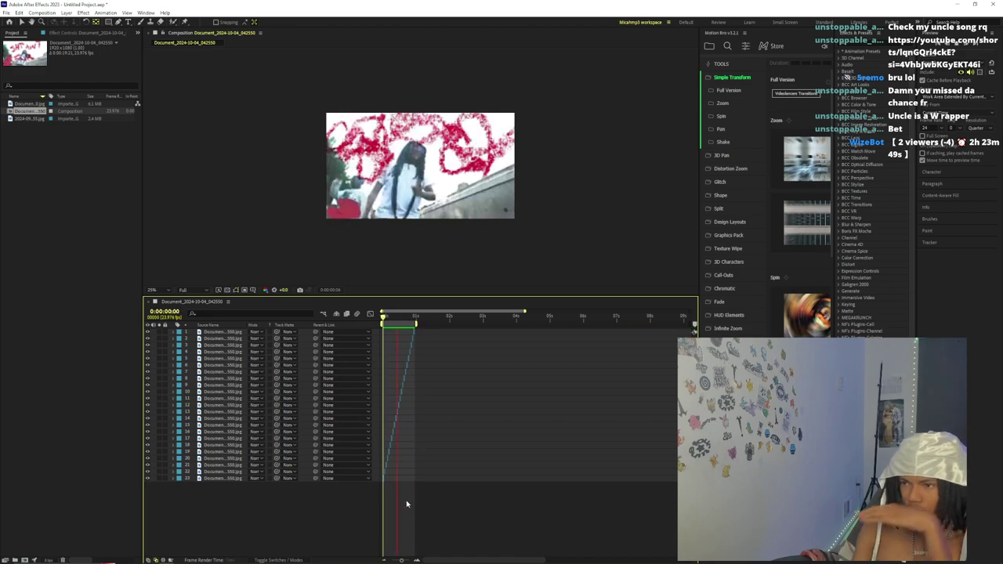
- Play the image-sequence composition from its first frame to review the frame-by-frame animation
{"action": "left_click_drag", "start_coordinate": [401, 560], "coordinate": [408, 560]}
{"action": "scroll", "coordinate": [318, 237], "scroll_direction": "up", "scroll_amount": 2}
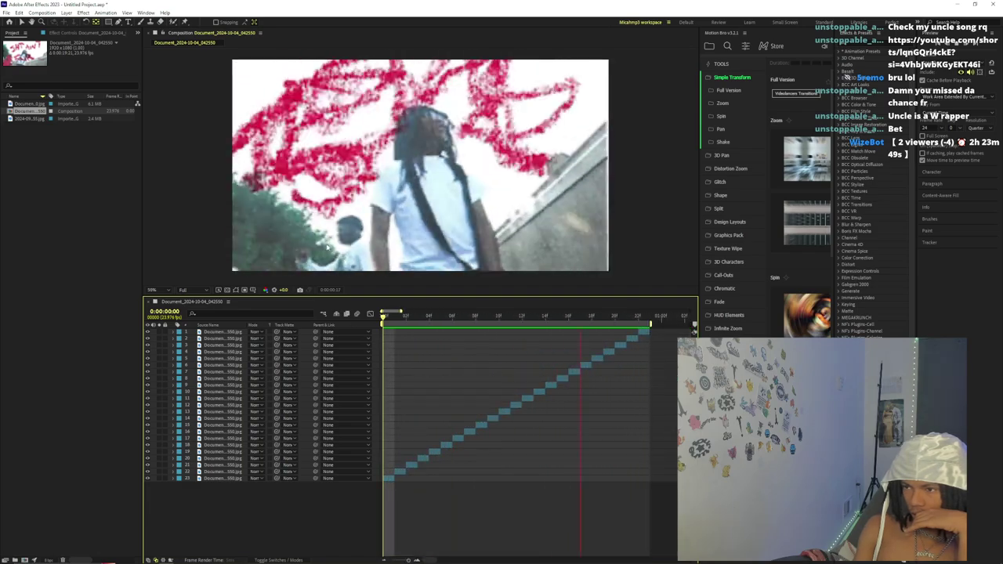
{"action": "mouse_move", "coordinate": [384, 317]}
{"action": "left_mouse_down"}
{"action": "mouse_move", "coordinate": [404, 319]}
{"action": "mouse_move", "coordinate": [382, 319]}
{"action": "left_mouse_up"}
{"action": "key", "text": "space"}
{"action": "key", "text": "space"}
- Pre-compose all the image layers into Pre-comp 1, moving all attributes into the new composition
{"action": "left_click", "coordinate": [390, 478]}
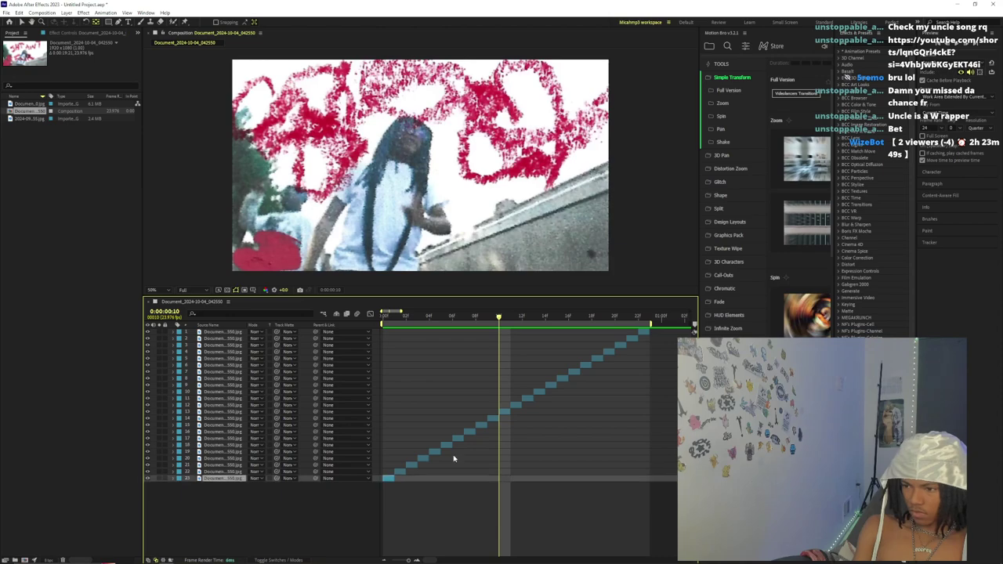
{"action": "key", "text": "ctrl+a"}
{"action": "right_click", "coordinate": [644, 334]}
{"action": "left_click", "coordinate": [667, 283]}
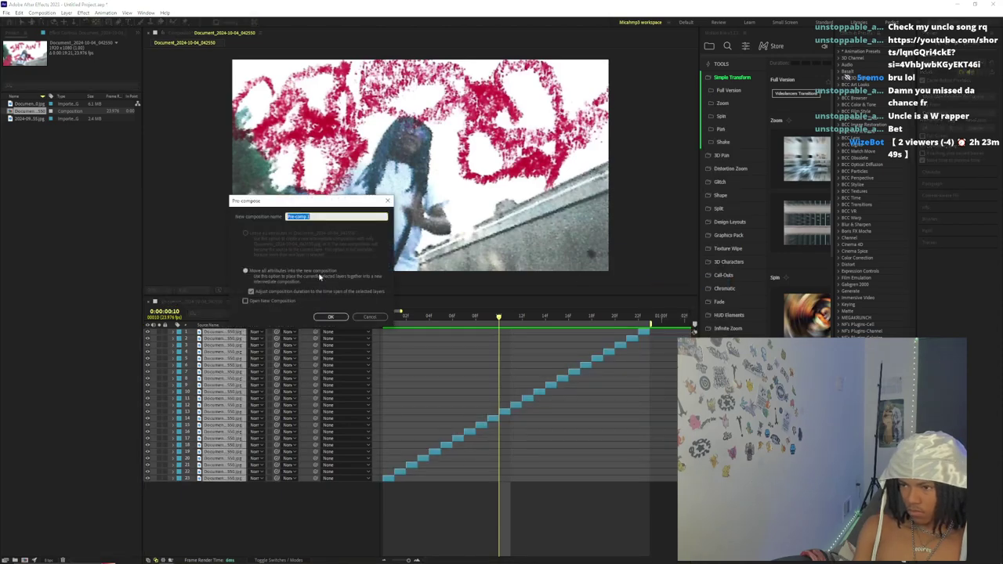
{"action": "key", "text": "Return"}
- Time-stretch Pre-comp 1 to 200% and extend the work area to the end of the stretched layer
{"action": "right_click", "coordinate": [402, 332]}
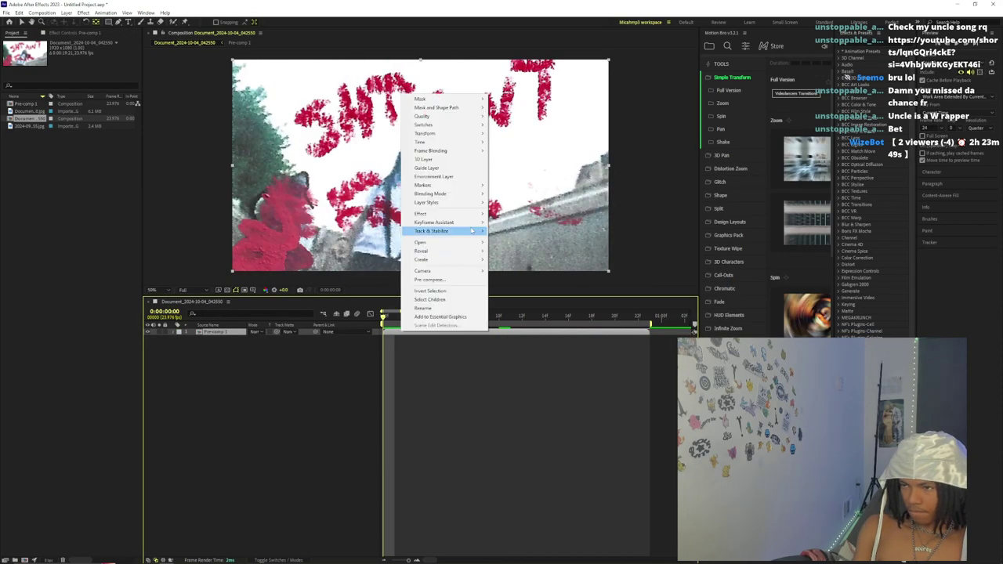
{"action": "mouse_move", "coordinate": [449, 145]}
{"action": "left_click", "coordinate": [517, 159]}
{"action": "type", "text": "200"}
{"action": "key", "text": "Return"}
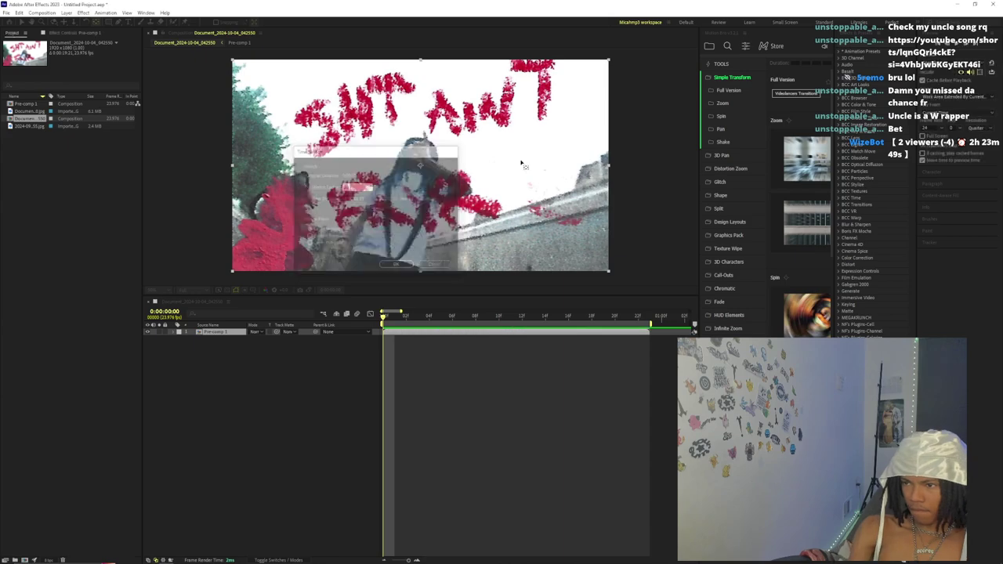
{"action": "left_click_drag", "start_coordinate": [408, 559], "coordinate": [408, 559]}
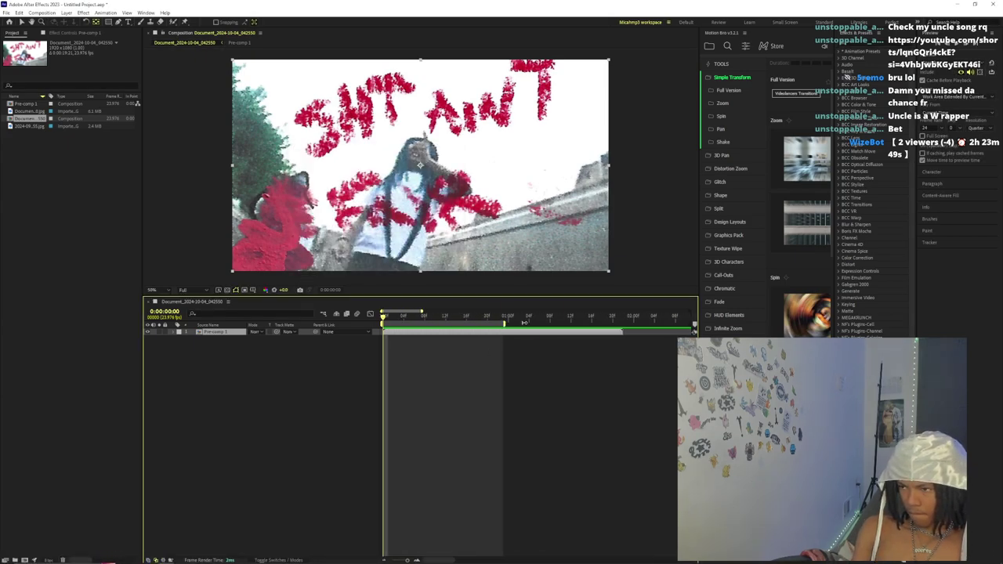
{"action": "left_click_drag", "start_coordinate": [505, 321], "coordinate": [624, 330]}
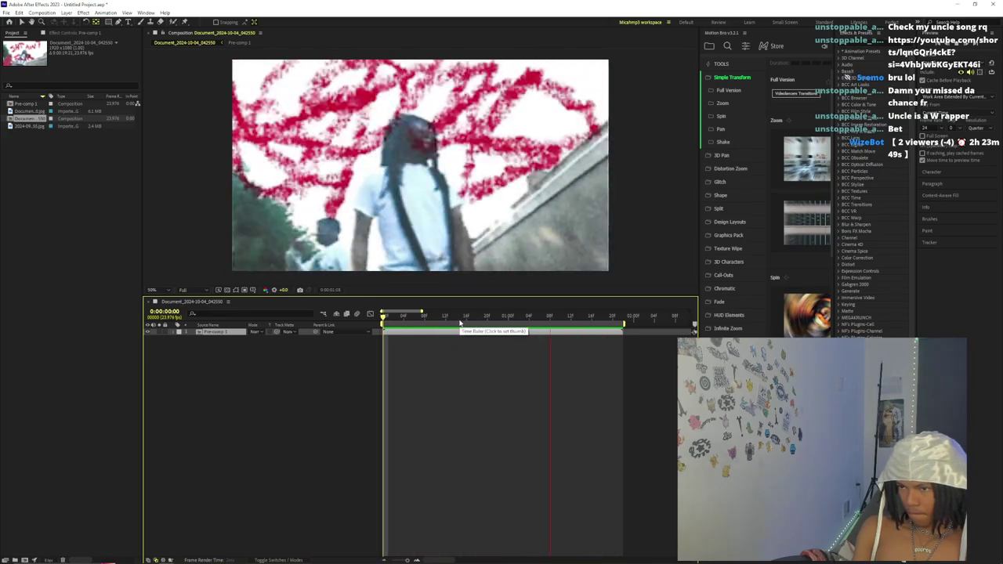
- Try a different time stretch on the Pre-comp 1 layer and preview its playback
{"action": "right_click", "coordinate": [464, 315]}
{"action": "mouse_move", "coordinate": [479, 145]}
{"action": "left_click", "coordinate": [593, 163]}
{"action": "key", "text": "Return"}
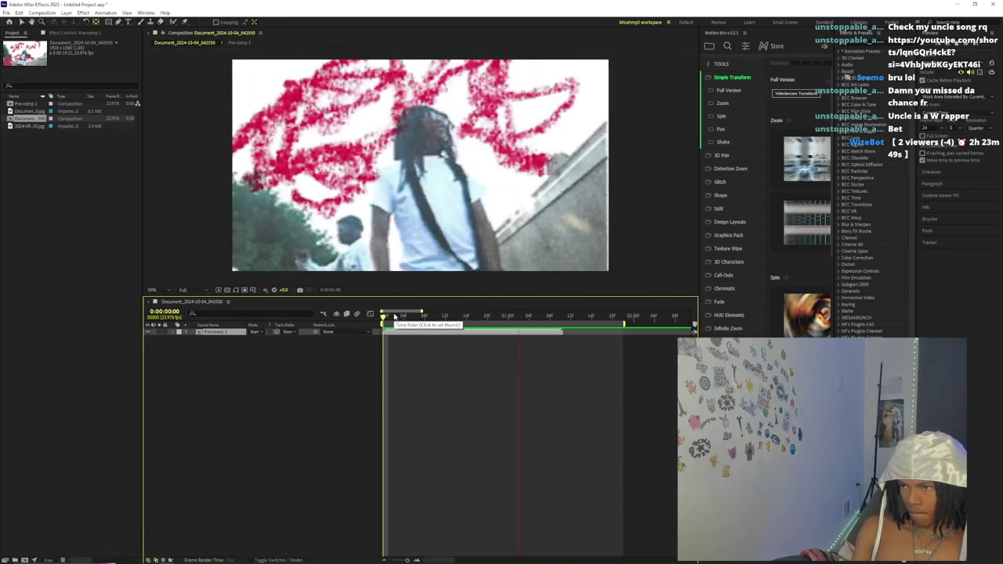
{"action": "left_click", "coordinate": [618, 321]}
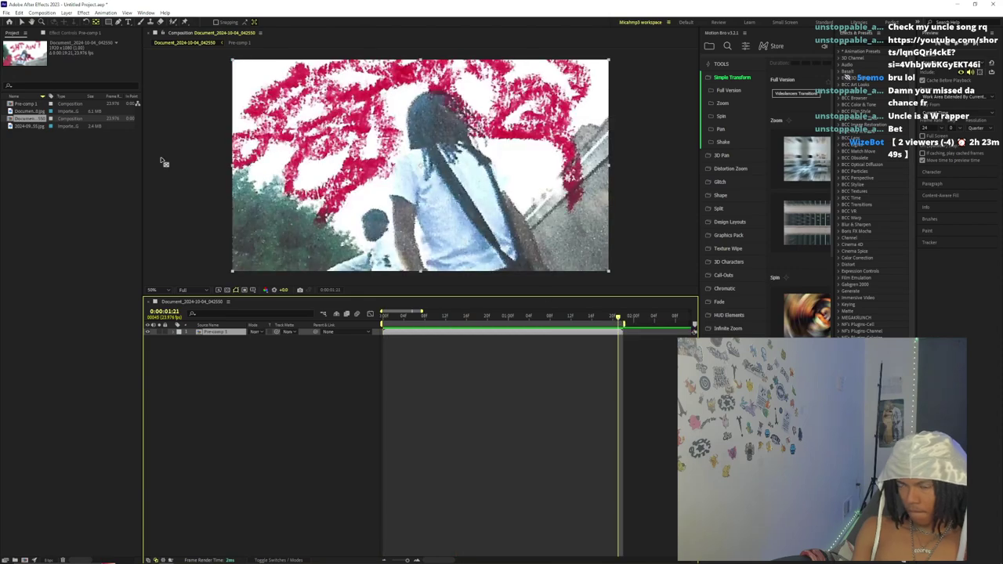
- Send the Document_2024-10-04_042550 composition to the Adobe Media Encoder queue
{"action": "left_click", "coordinate": [6, 13]}
{"action": "mouse_move", "coordinate": [52, 132]}
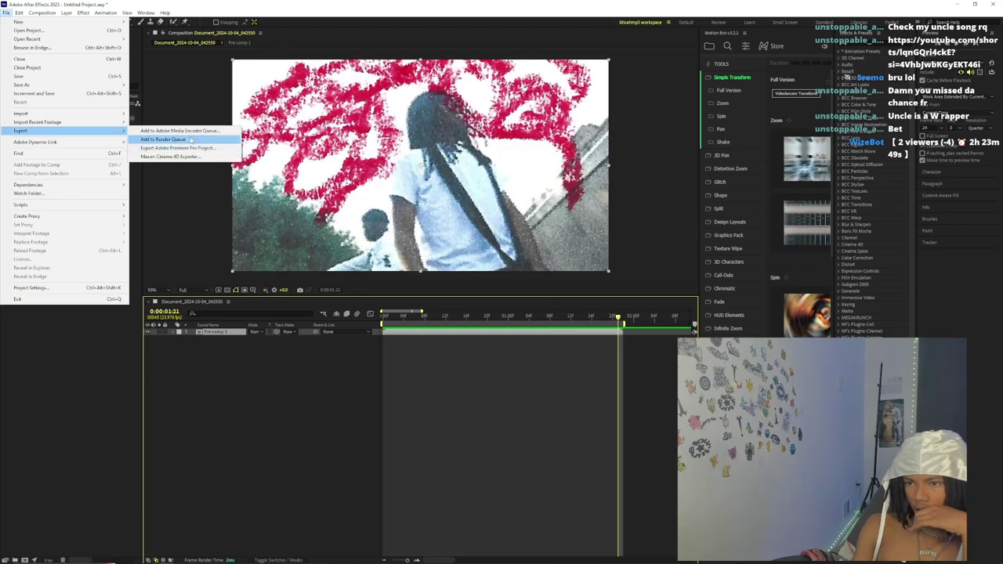
{"action": "left_click", "coordinate": [192, 131]}
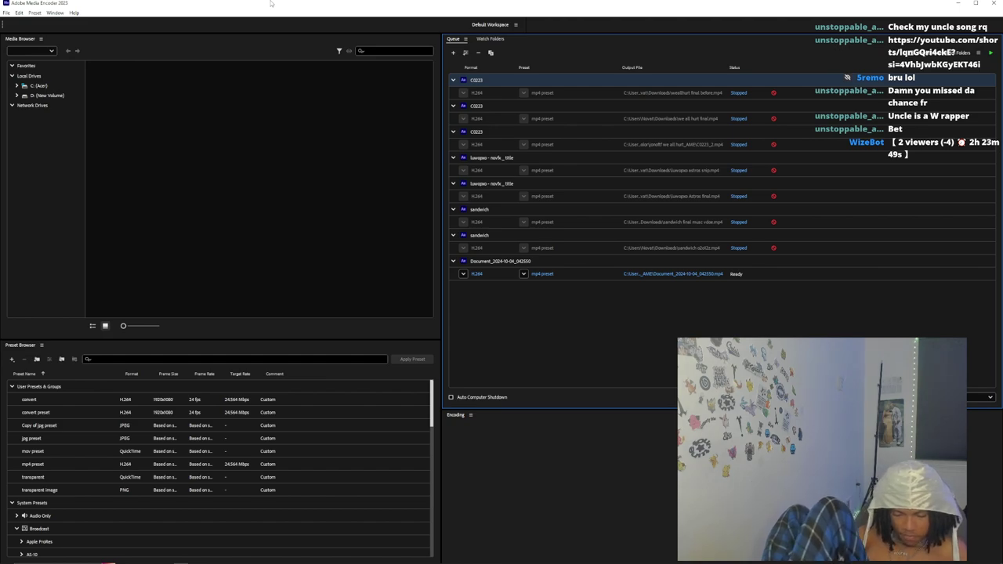
- Set the output location of the queued Document_2024-10-04_042550.mp4 to the Downloads folder and render it
{"action": "left_click", "coordinate": [699, 273]}
{"action": "left_click", "coordinate": [37, 112]}
{"action": "left_click", "coordinate": [309, 215]}
{"action": "key", "text": "Return"}
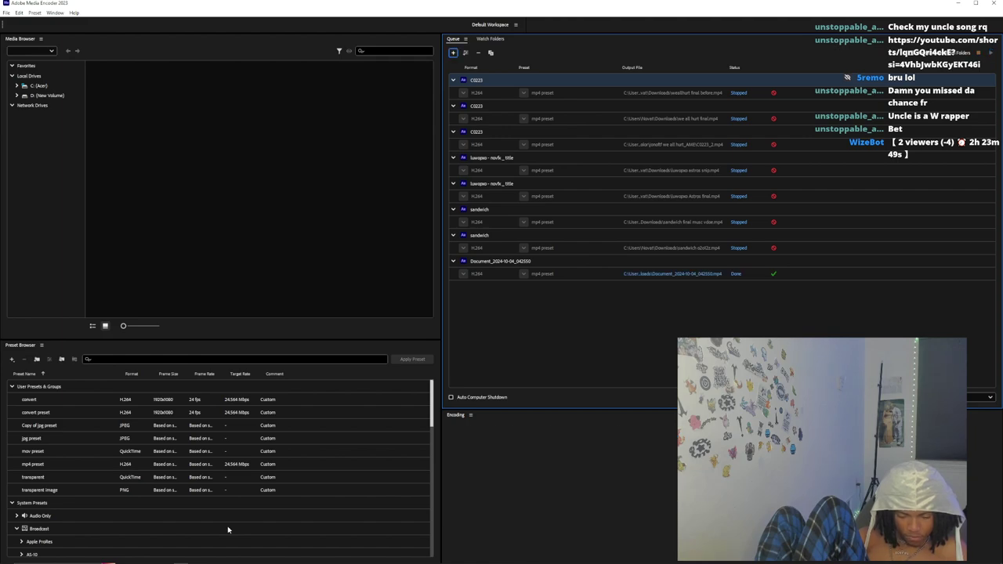
- Switch back to After Effects and open the recent project ilwm, discarding the changes to the untitled project
{"action": "left_click", "coordinate": [168, 557]}
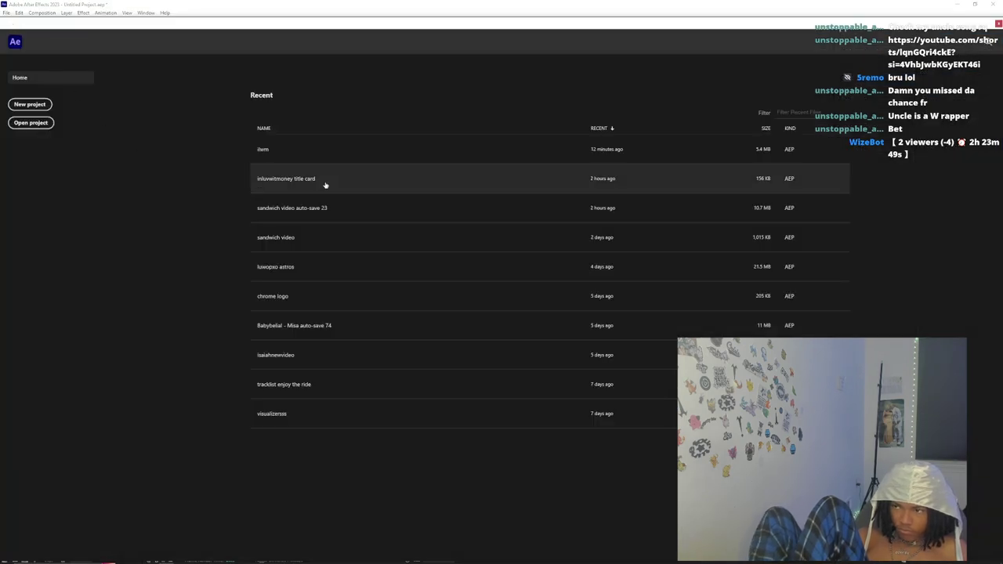
{"action": "left_click", "coordinate": [322, 148]}
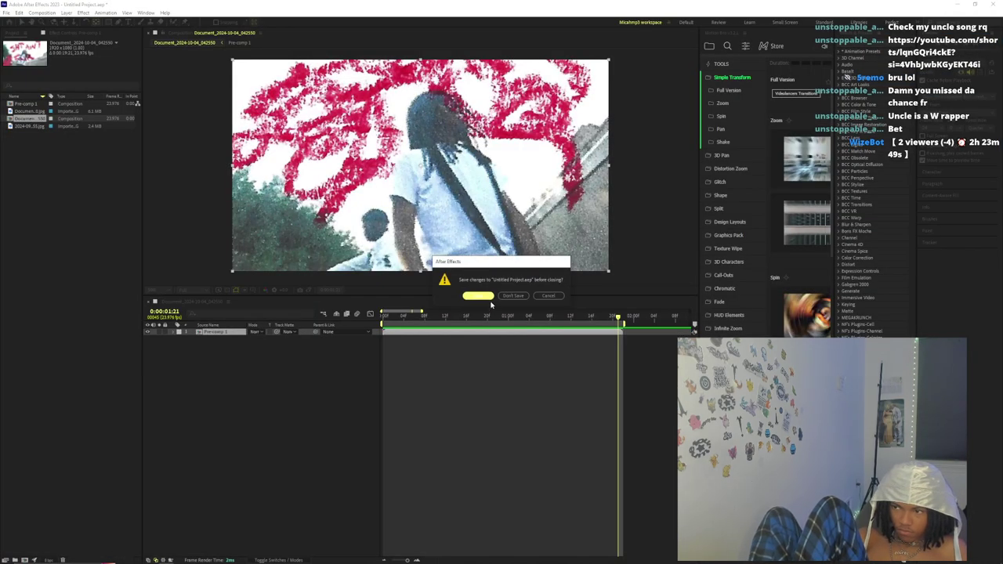
{"action": "left_click", "coordinate": [513, 296]}
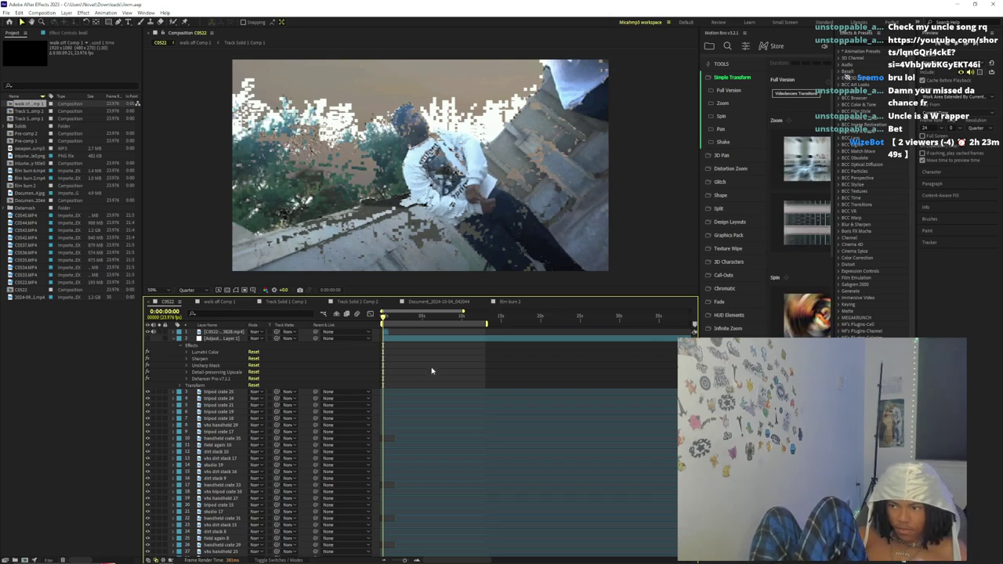
- Delete the datamosh video on layer 1 of the C0522 composition and save the project
{"action": "left_click", "coordinate": [216, 330]}
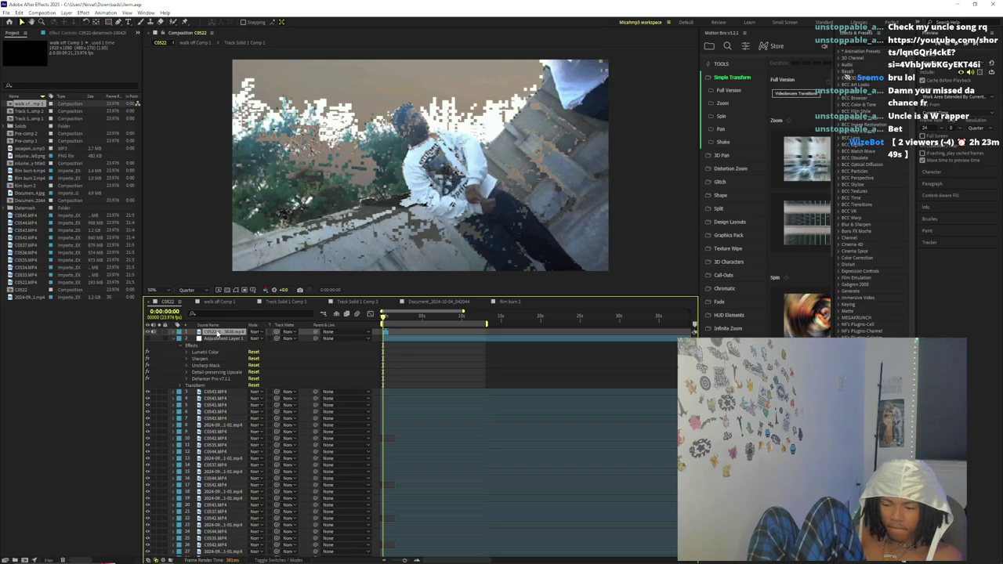
{"action": "key", "text": "Delete"}
{"action": "scroll", "coordinate": [450, 345], "scroll_direction": "down", "scroll_amount": 15}
{"action": "key", "text": "ctrl+s"}
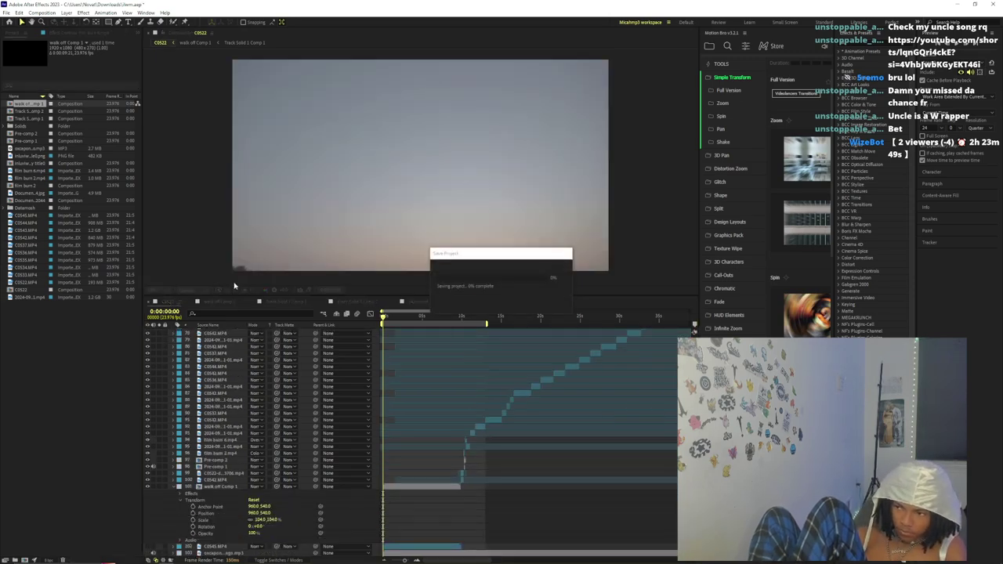
- Import Document_2024-10-04_042550.mp4 from the Downloads folder as footage
{"action": "left_click", "coordinate": [6, 13]}
{"action": "mouse_move", "coordinate": [63, 116]}
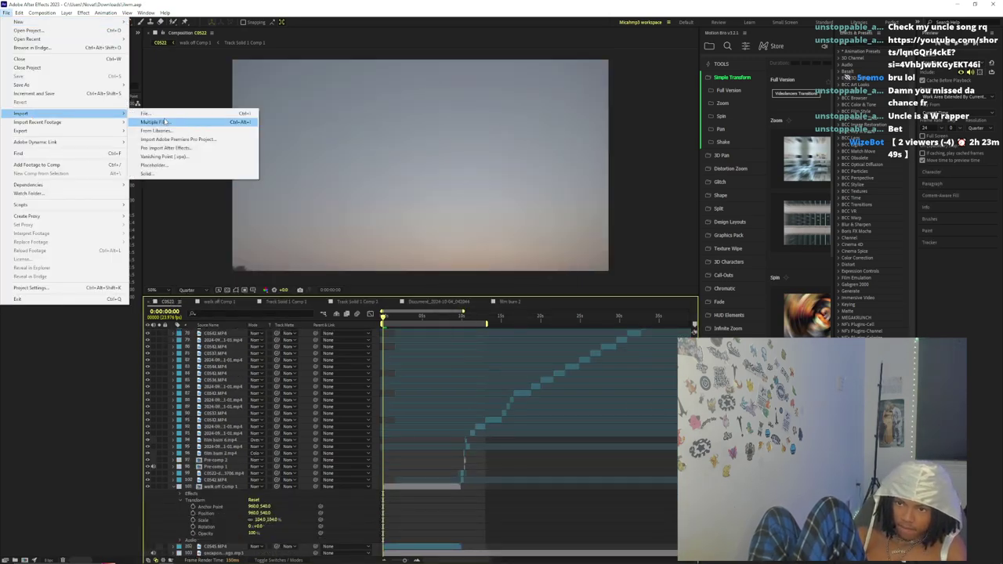
{"action": "left_click", "coordinate": [166, 111]}
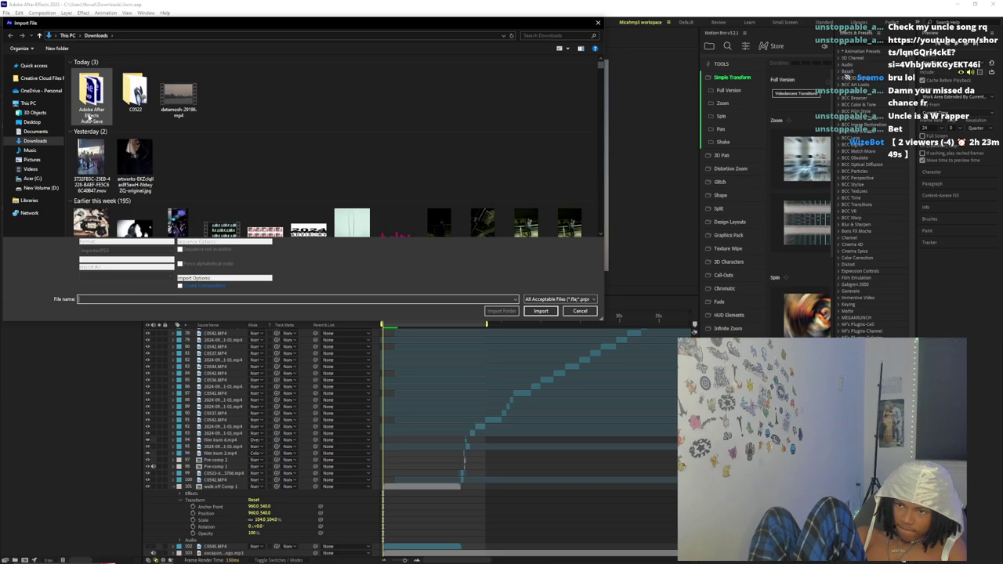
{"action": "left_click", "coordinate": [440, 96]}
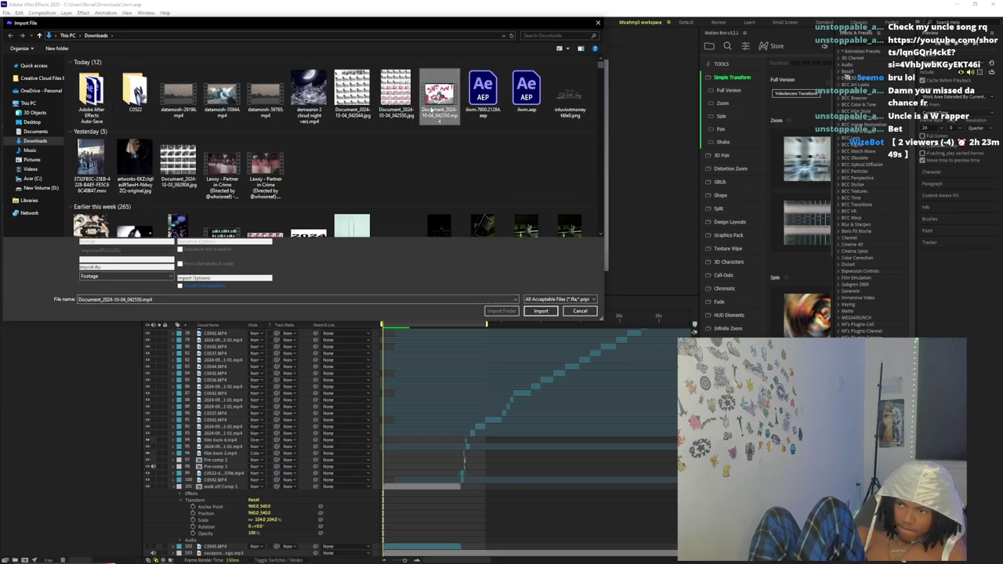
{"action": "left_click", "coordinate": [541, 312]}
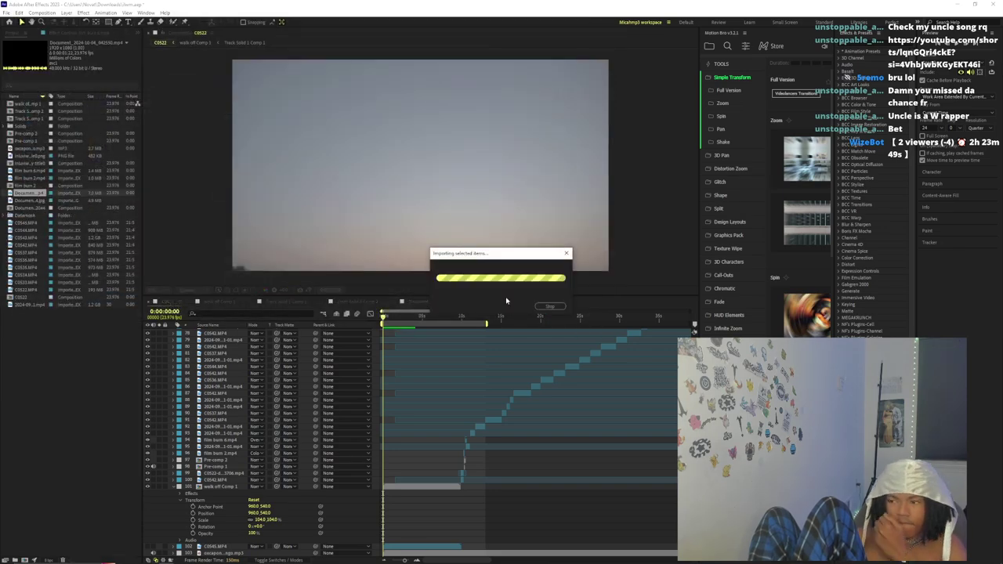
- Move the current time to 0:01:11:07 in C0522, at the low-angle wall shot that matches the imported animation
{"action": "left_click", "coordinate": [574, 324]}
{"action": "scroll", "coordinate": [419, 510], "scroll_direction": "down", "scroll_amount": 5}
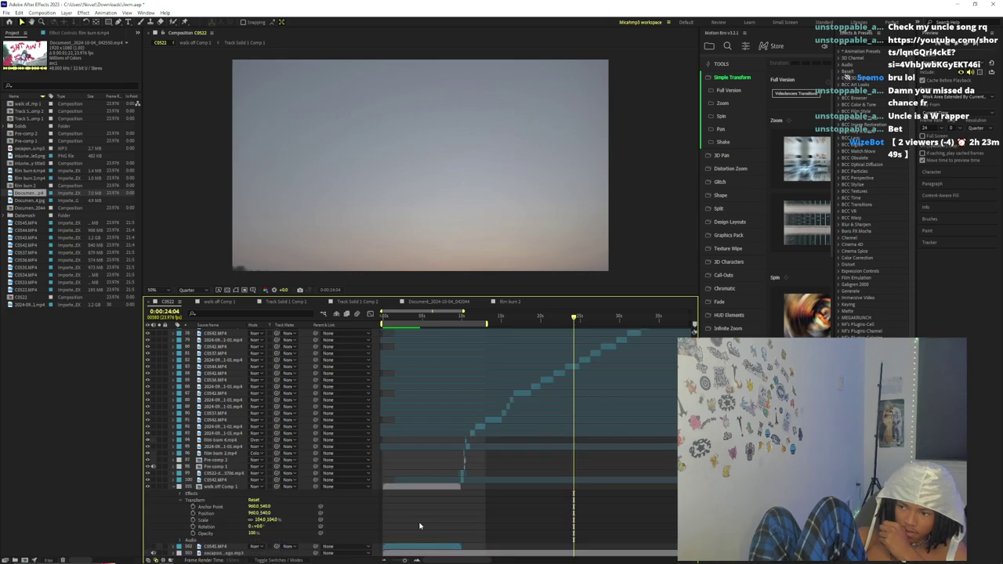
{"action": "left_click_drag", "start_coordinate": [404, 559], "coordinate": [394, 559]}
{"action": "scroll", "coordinate": [481, 370], "scroll_direction": "up", "scroll_amount": 7}
{"action": "left_click", "coordinate": [508, 317]}
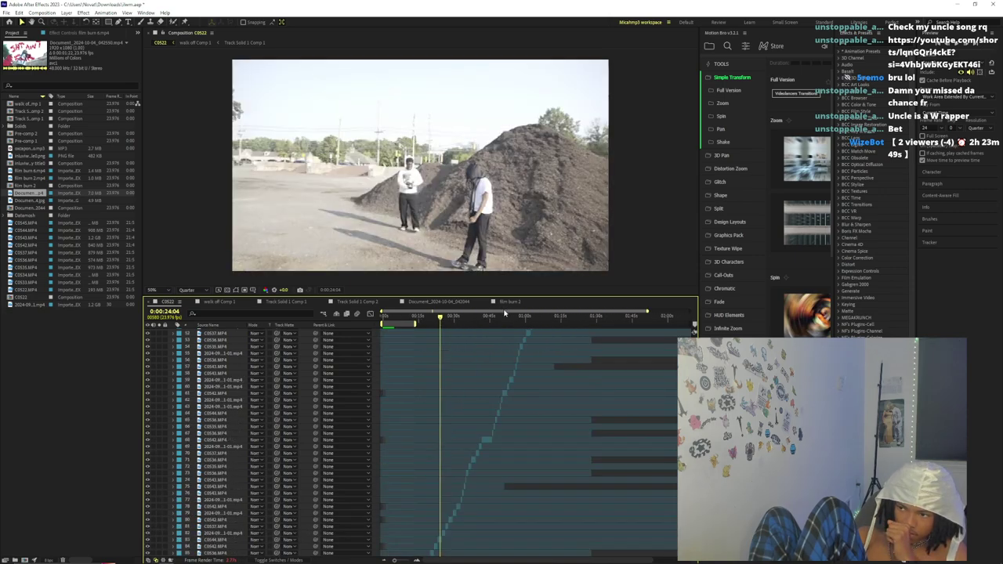
{"action": "scroll", "coordinate": [508, 317], "scroll_direction": "up", "scroll_amount": 3}
{"action": "left_click_drag", "start_coordinate": [510, 317], "coordinate": [540, 322]}
{"action": "left_click_drag", "start_coordinate": [394, 559], "coordinate": [405, 559]}
{"action": "scroll", "coordinate": [546, 355], "scroll_direction": "down", "scroll_amount": 3}
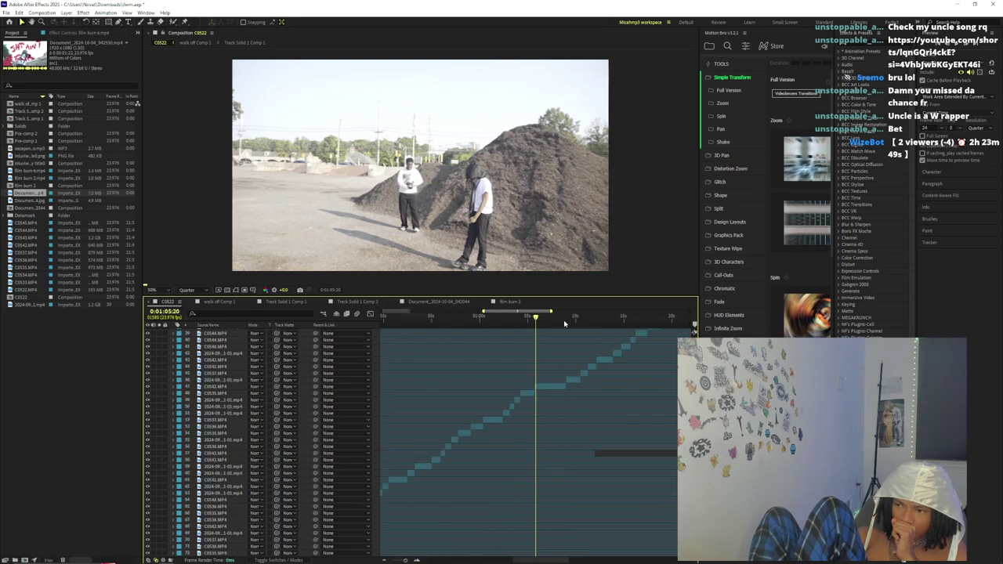
{"action": "left_click_drag", "start_coordinate": [569, 321], "coordinate": [596, 321]}
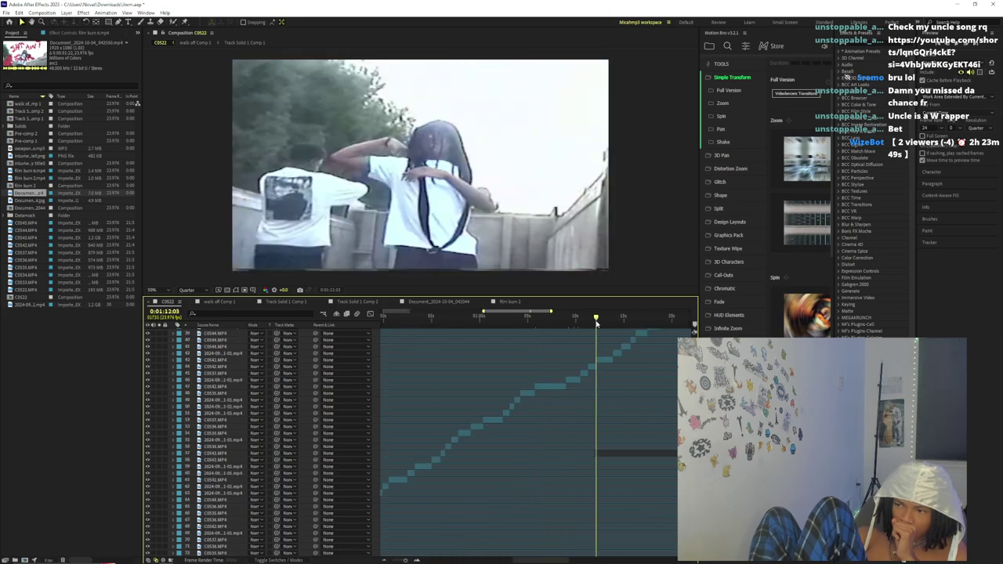
{"action": "left_click_drag", "start_coordinate": [405, 559], "coordinate": [407, 559]}
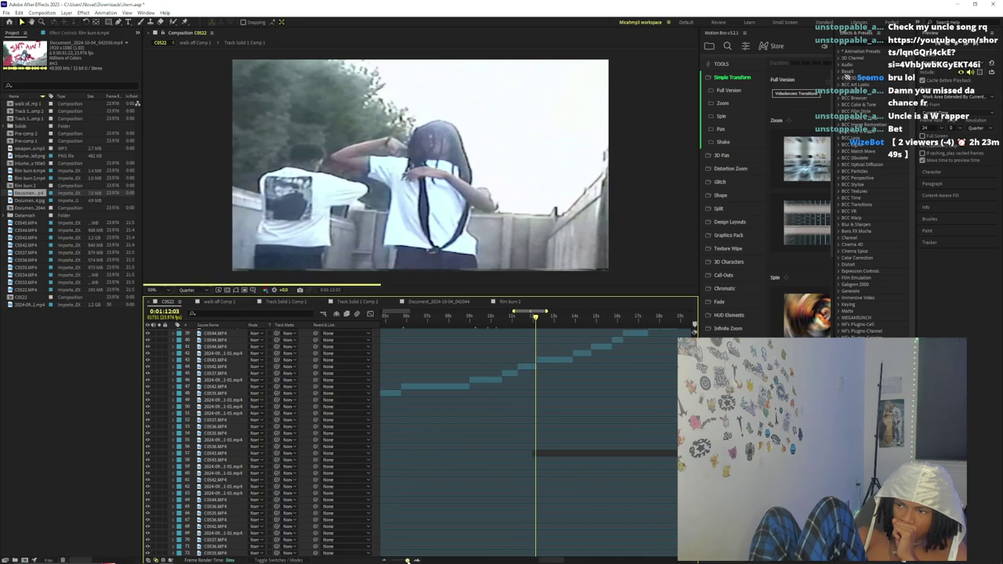
{"action": "left_click_drag", "start_coordinate": [525, 324], "coordinate": [518, 323]}
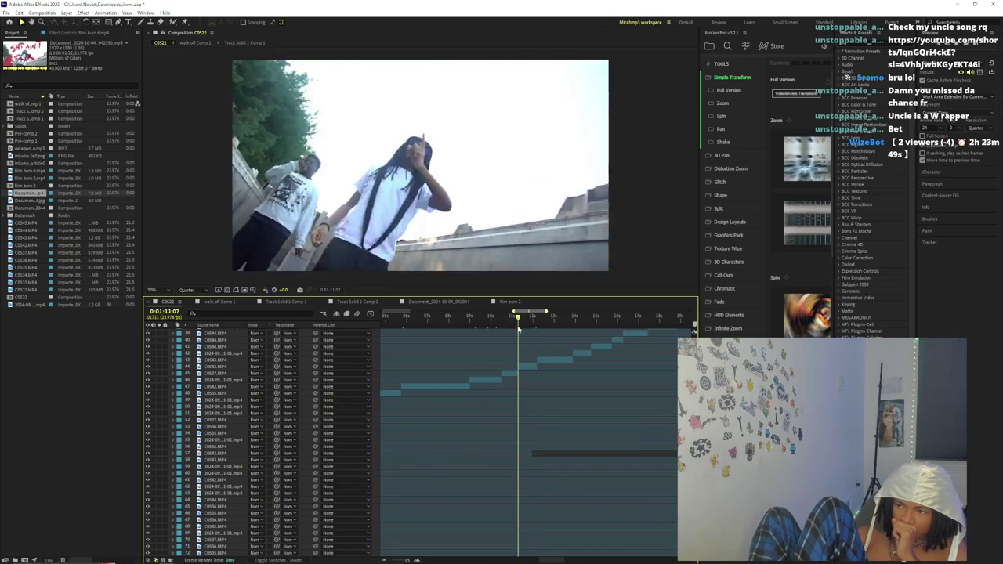
- Set the work area to start at 0:01:11:07 and end with the low-angle wall clip
{"action": "left_click_drag", "start_coordinate": [408, 560], "coordinate": [408, 560]}
{"action": "key", "text": "b"}
{"action": "key", "text": "n"}
{"action": "left_click_drag", "start_coordinate": [537, 324], "coordinate": [563, 335]}
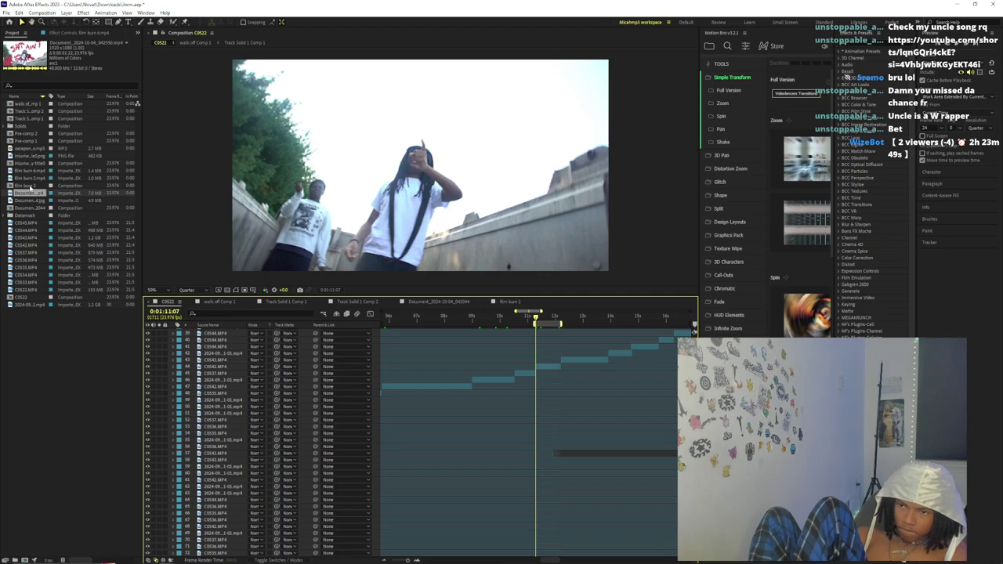
- Place Document_2024-10-04_042550.mp4 directly above the low-angle wall clip, aligned with its start, and preview the result
{"action": "left_click_drag", "start_coordinate": [29, 193], "coordinate": [549, 370]}
{"action": "left_click", "coordinate": [554, 362]}
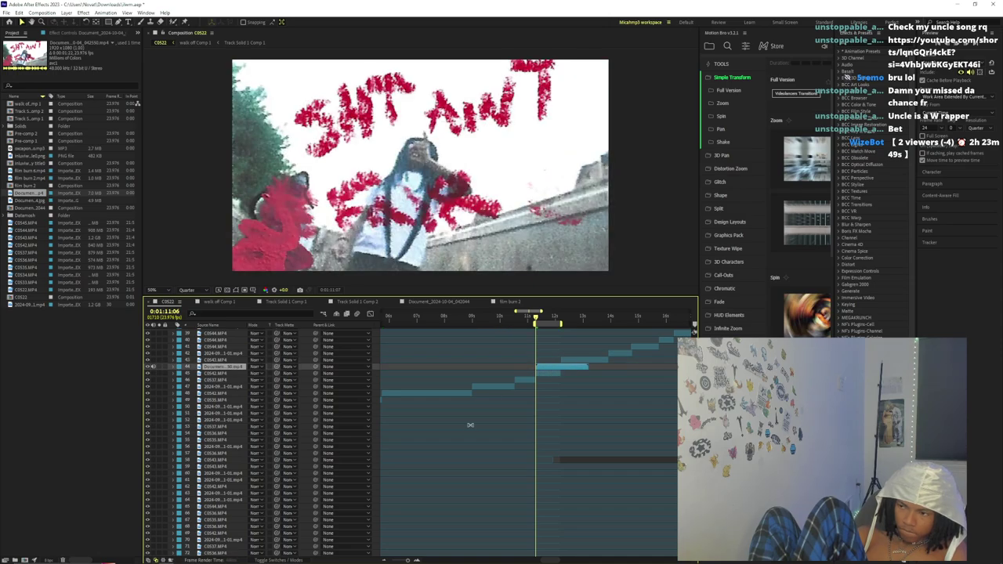
{"action": "key", "text": "space"}
{"action": "left_click_drag", "start_coordinate": [537, 321], "coordinate": [558, 323]}
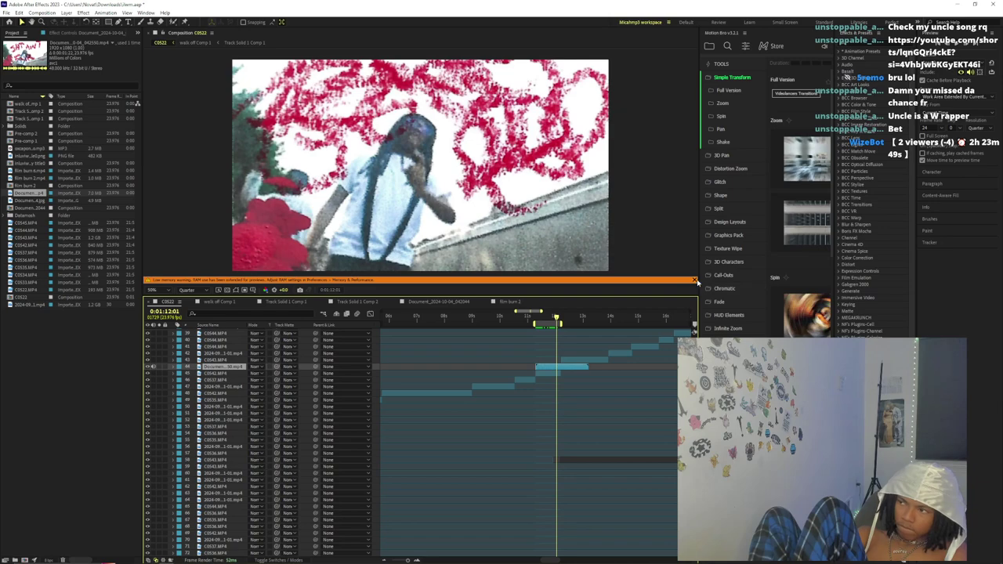
- Dismiss the memory warning and empty the disk cache through the Media & Disk Cache preferences
{"action": "left_click", "coordinate": [694, 280]}
{"action": "left_click", "coordinate": [18, 13]}
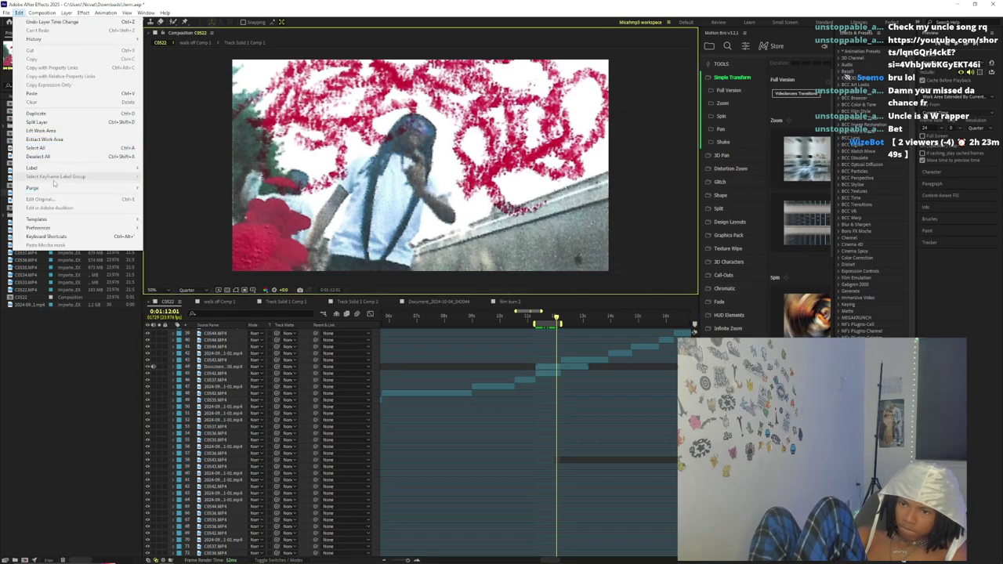
{"action": "mouse_move", "coordinate": [61, 227]}
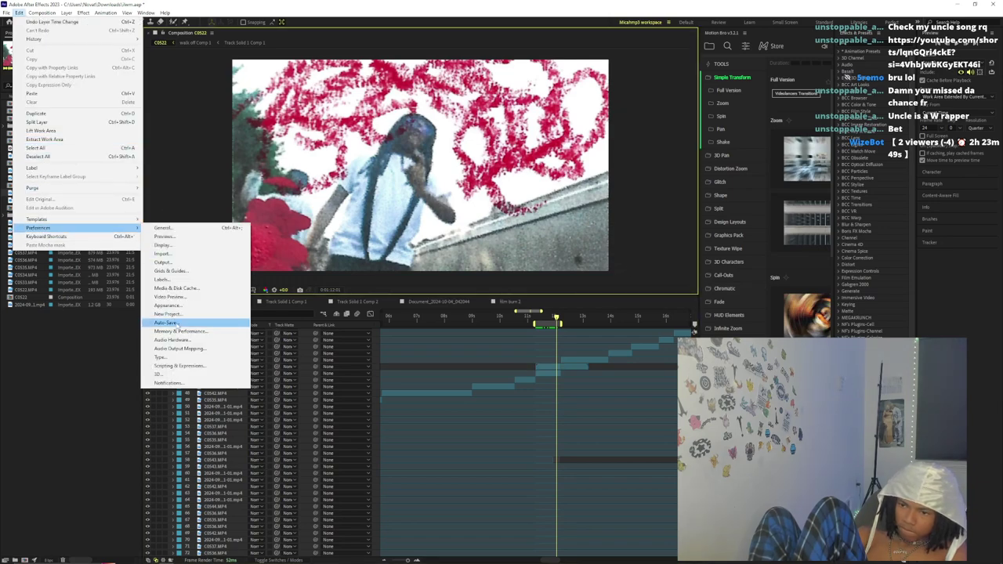
{"action": "left_click", "coordinate": [183, 289]}
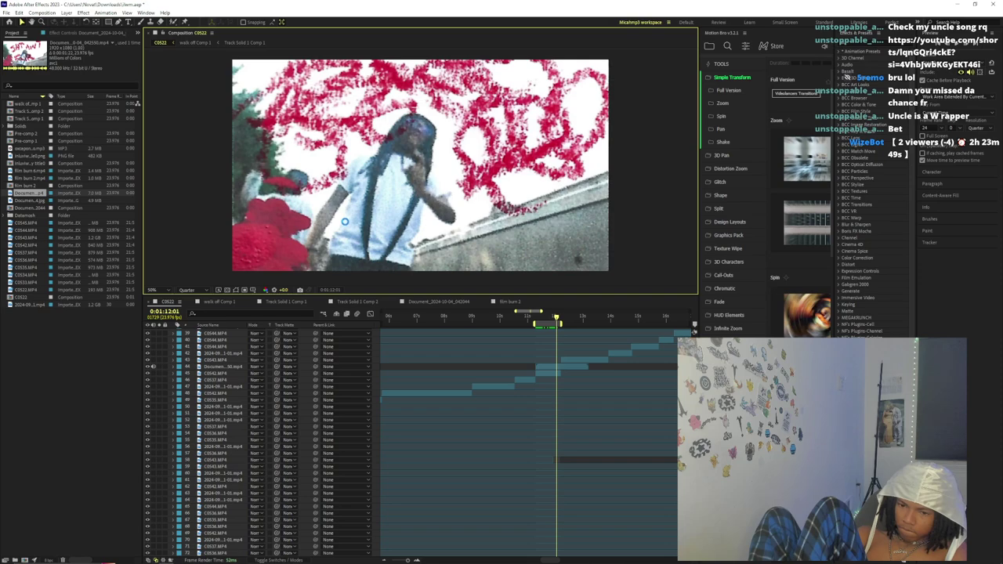
{"action": "left_click", "coordinate": [205, 149]}
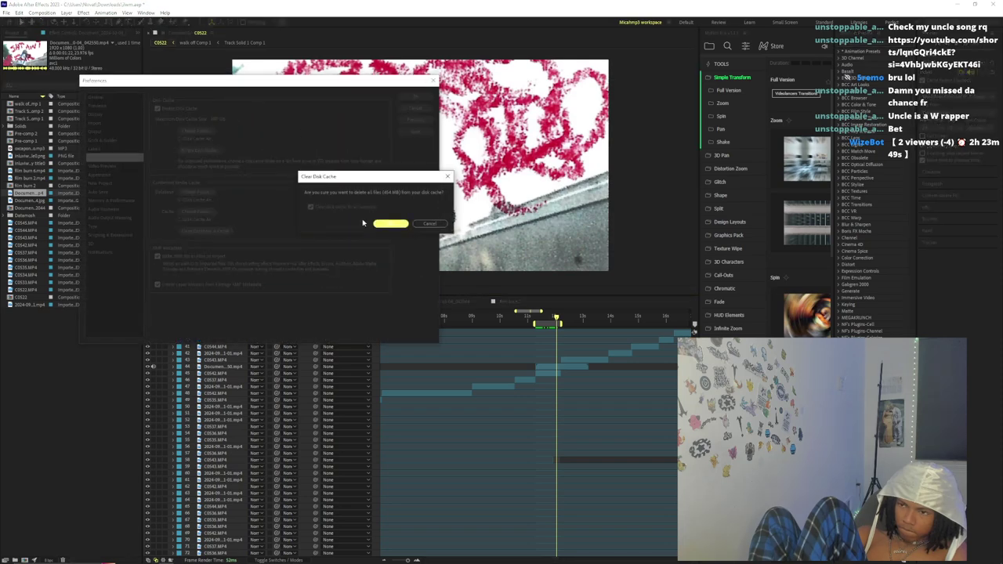
{"action": "left_click", "coordinate": [377, 223]}
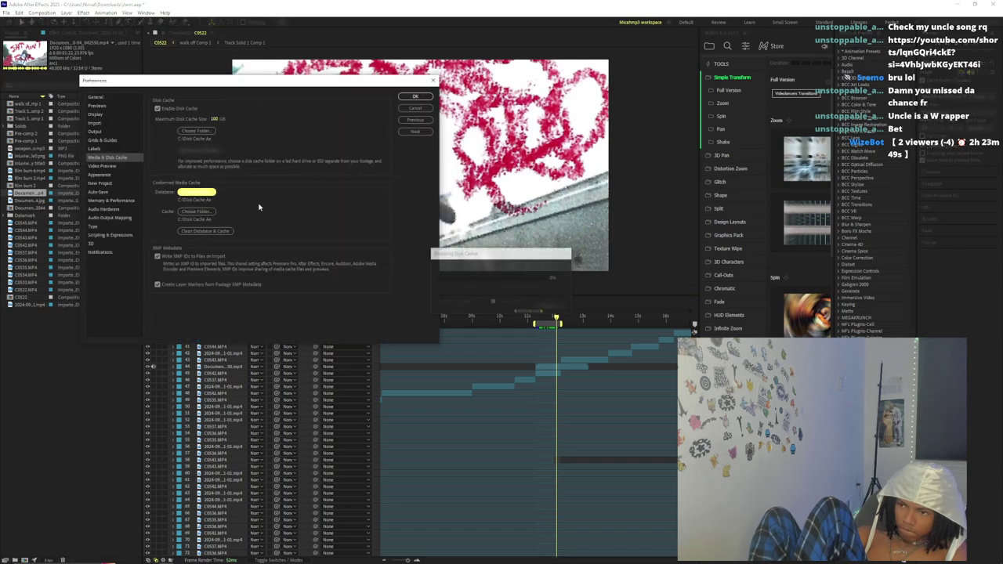
- Clean the conformed media database and cache, and review the Memory & Performance preferences
{"action": "left_click", "coordinate": [198, 233]}
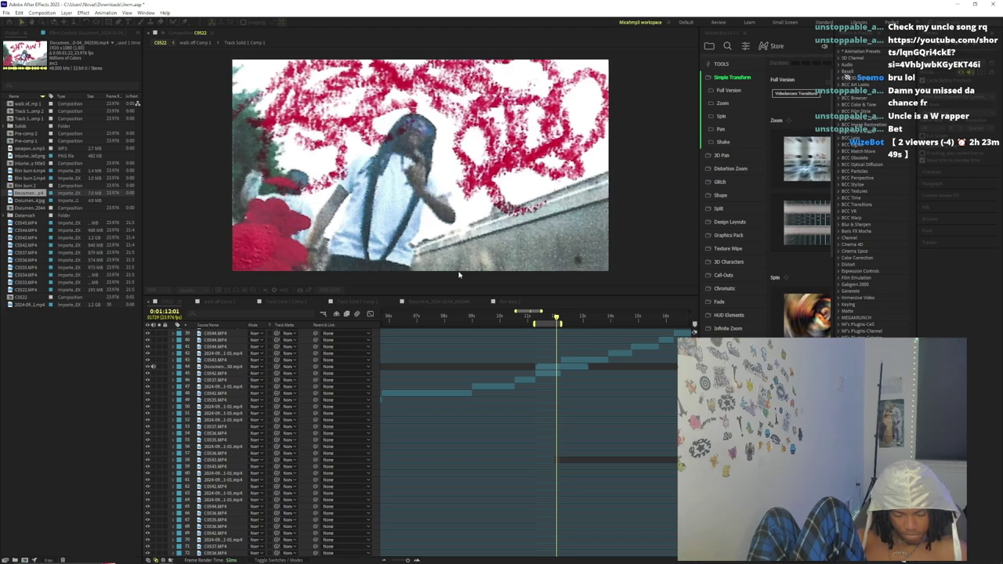
{"action": "key", "text": "ctrl+alt+semicolon"}
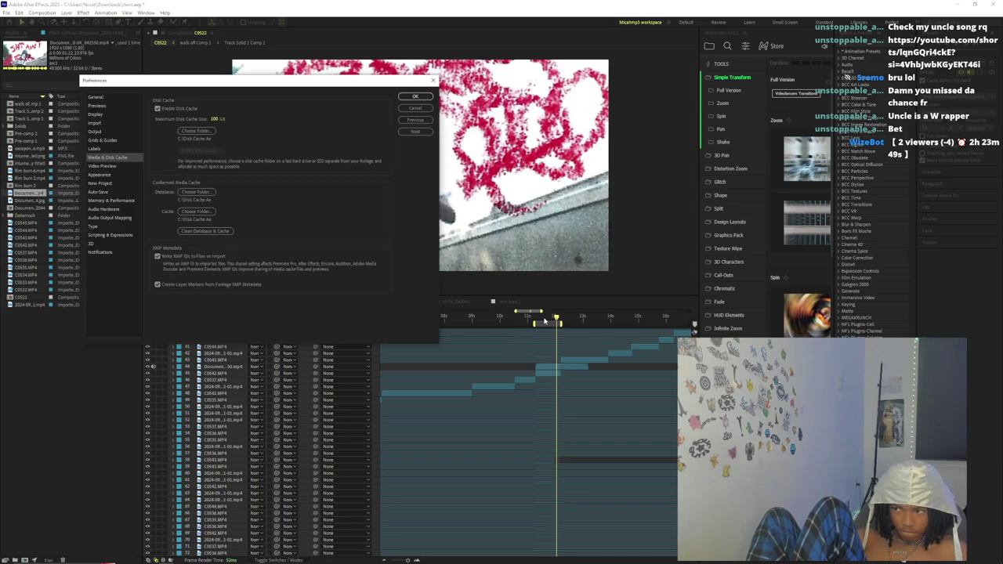
{"action": "left_click", "coordinate": [113, 164]}
{"action": "left_click", "coordinate": [112, 159]}
{"action": "left_click", "coordinate": [111, 147]}
{"action": "left_click", "coordinate": [108, 217]}
{"action": "left_click", "coordinate": [110, 191]}
{"action": "left_click", "coordinate": [112, 166]}
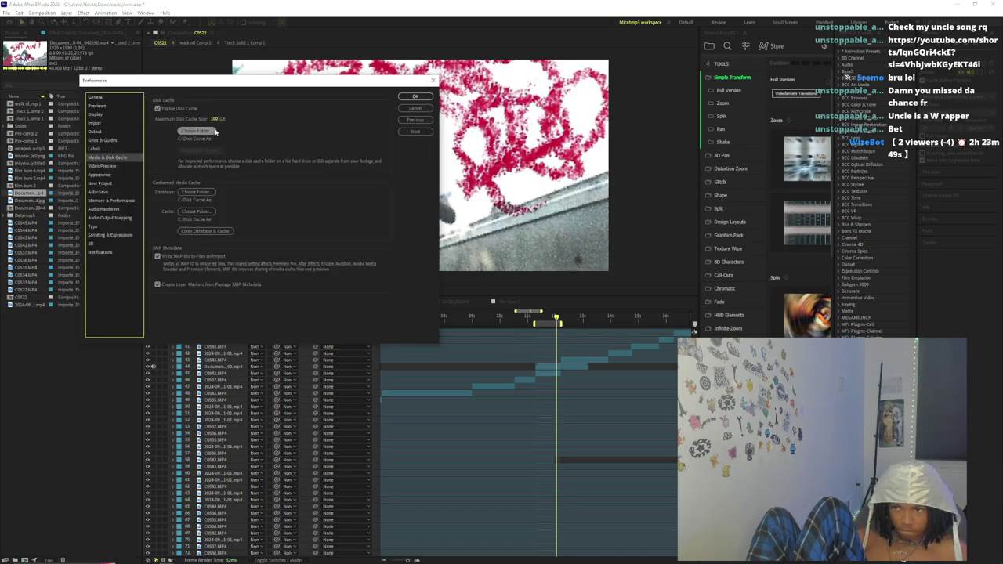
{"action": "left_click", "coordinate": [112, 175]}
{"action": "left_click", "coordinate": [112, 207]}
{"action": "left_click", "coordinate": [113, 201]}
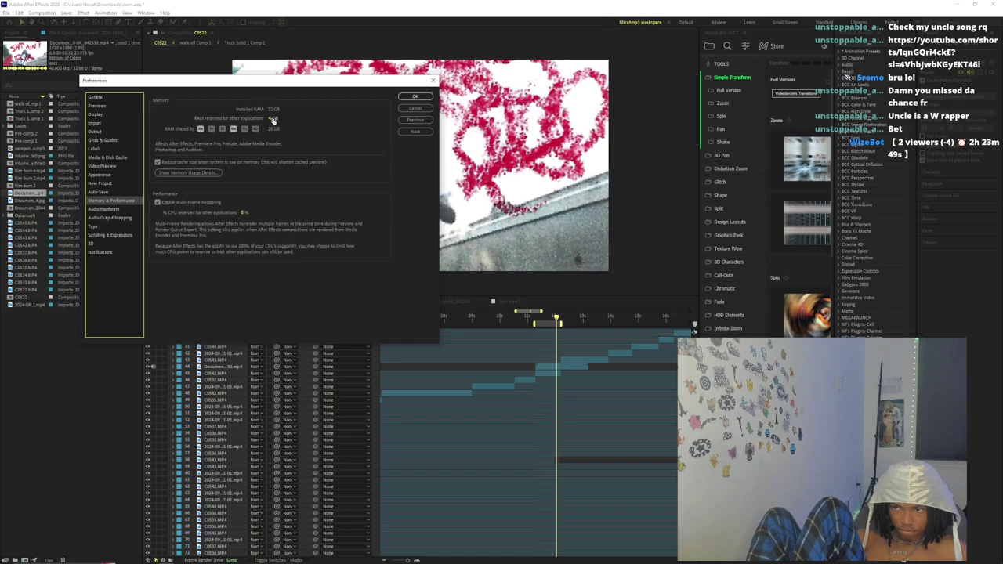
{"action": "left_click", "coordinate": [415, 96]}
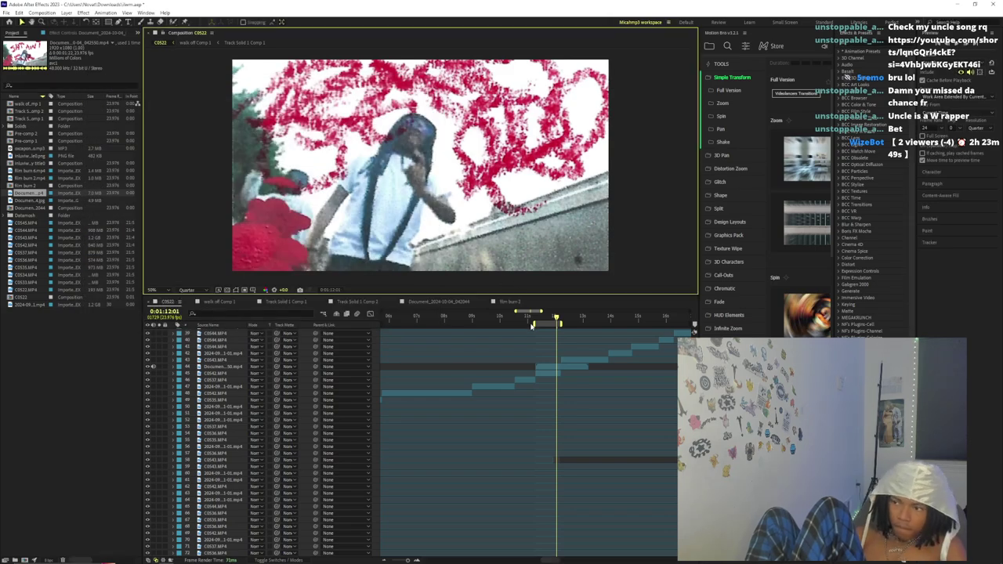
- Set the C0522 preview resolution to Half and preview the animation from its start
{"action": "left_click", "coordinate": [539, 316]}
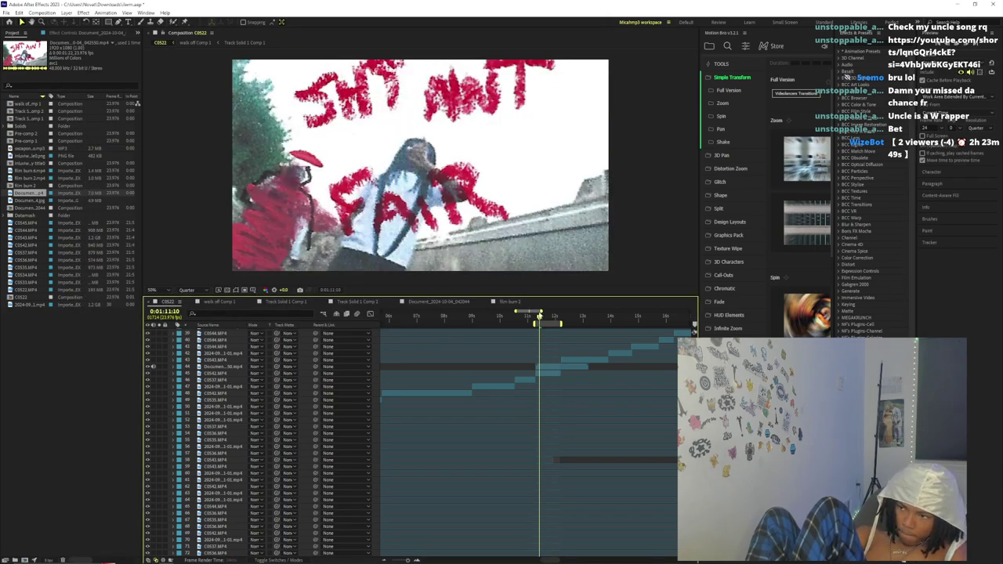
{"action": "left_click_drag", "start_coordinate": [407, 560], "coordinate": [408, 560]}
{"action": "key", "text": "space"}
{"action": "left_click", "coordinate": [538, 321]}
{"action": "left_click_drag", "start_coordinate": [538, 322], "coordinate": [529, 321]}
{"action": "left_click", "coordinate": [195, 290]}
{"action": "left_click", "coordinate": [197, 309]}
{"action": "left_click", "coordinate": [195, 290]}
{"action": "left_click", "coordinate": [197, 317]}
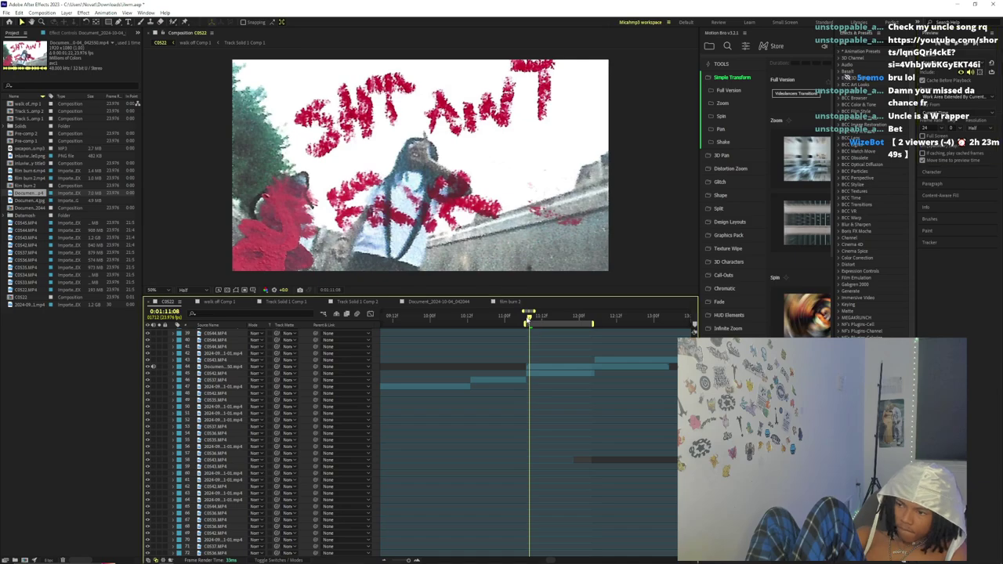
{"action": "key", "text": "space"}
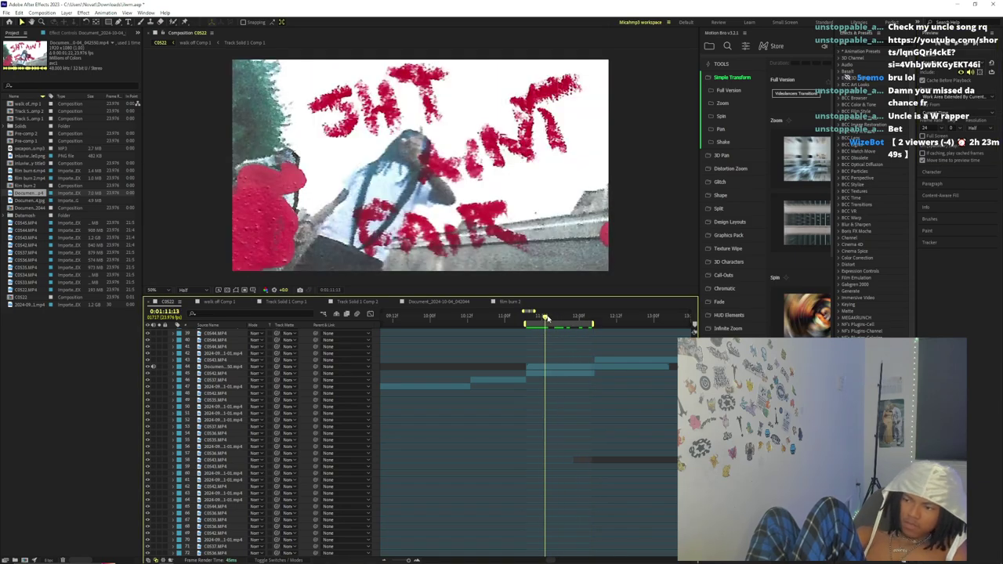
- Replay the animated wall shot from 0:01:11:06 and scrub to 0:01:11:16
{"action": "left_click_drag", "start_coordinate": [568, 355], "coordinate": [527, 347]}
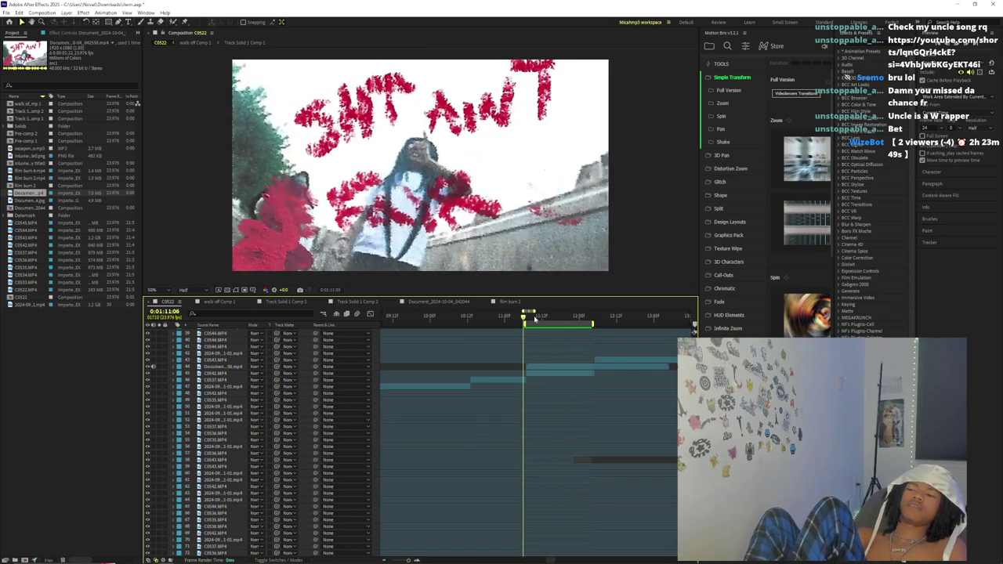
{"action": "key", "text": "space"}
{"action": "key", "text": "space"}
{"action": "key", "text": "space"}
{"action": "left_click_drag", "start_coordinate": [539, 319], "coordinate": [555, 317]}
- Save the project, quit and relaunch After Effects, and reopen the most recent project
{"action": "key", "text": "ctrl+s"}
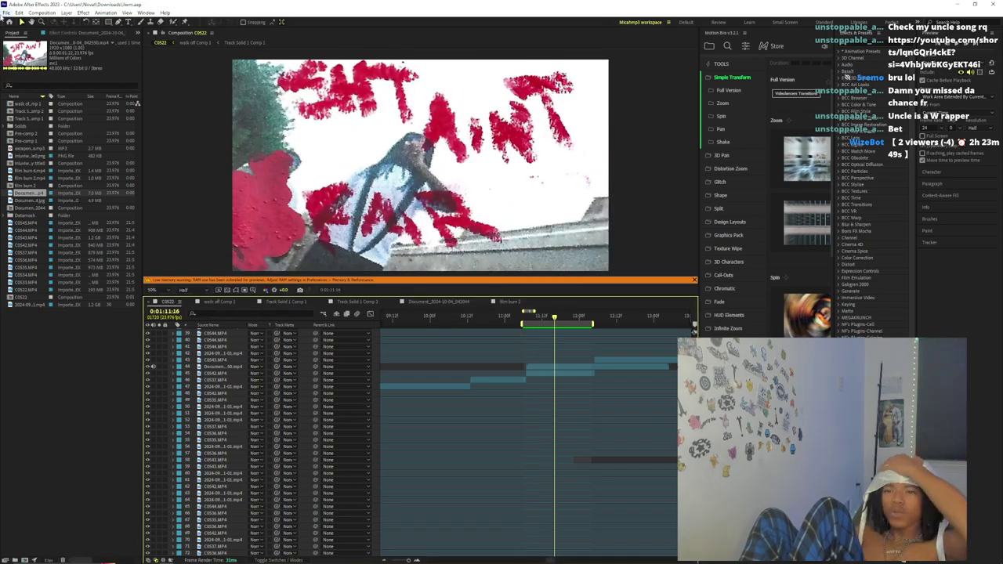
{"action": "left_click", "coordinate": [7, 12]}
{"action": "left_click", "coordinate": [66, 300]}
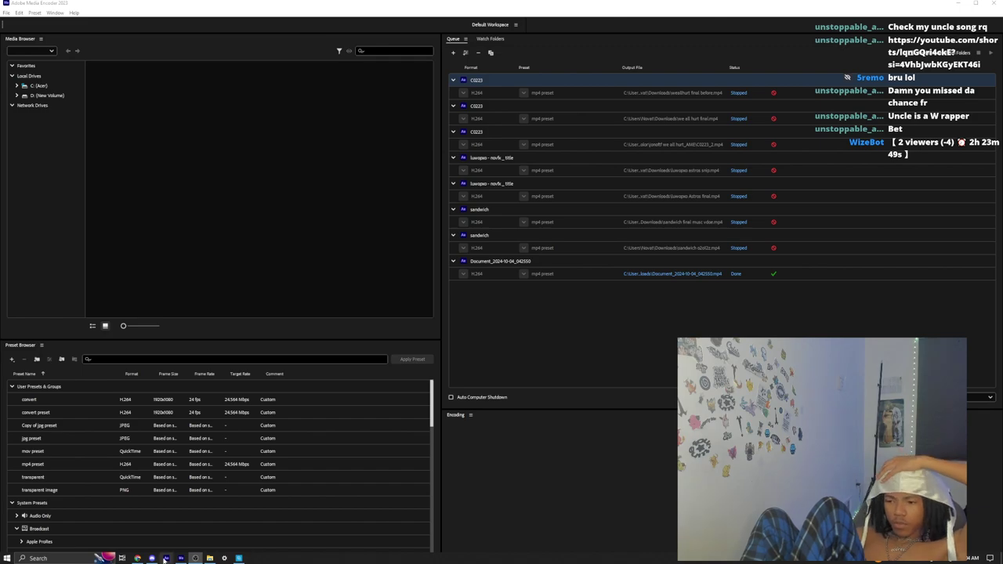
{"action": "left_click", "coordinate": [168, 557]}
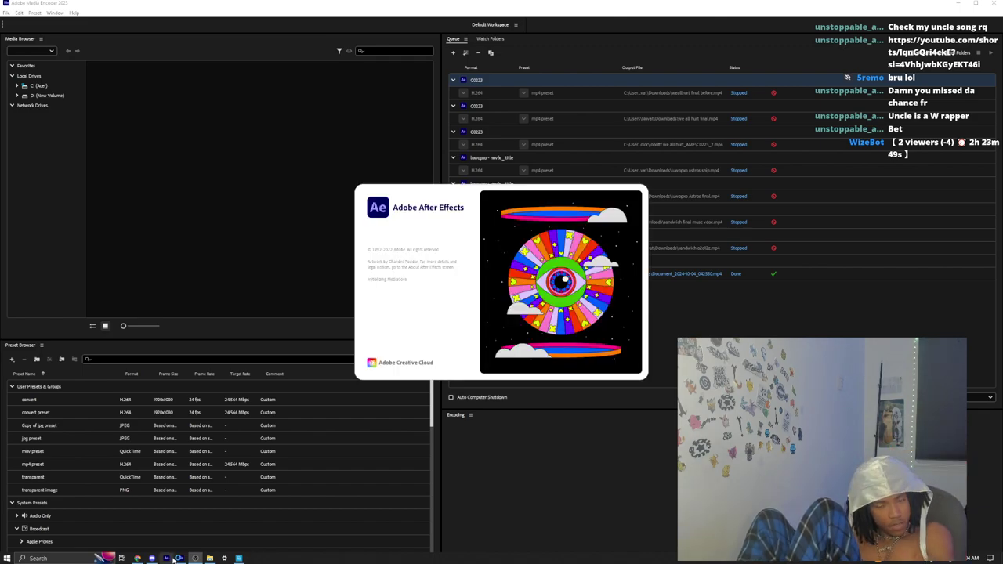
{"action": "mouse_move", "coordinate": [195, 558]}
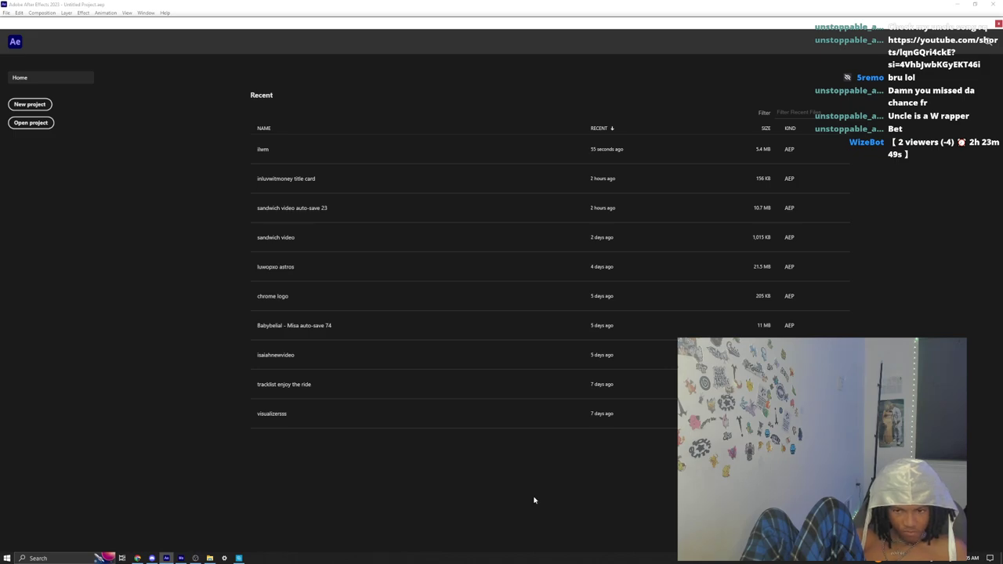
{"action": "left_click", "coordinate": [392, 151]}
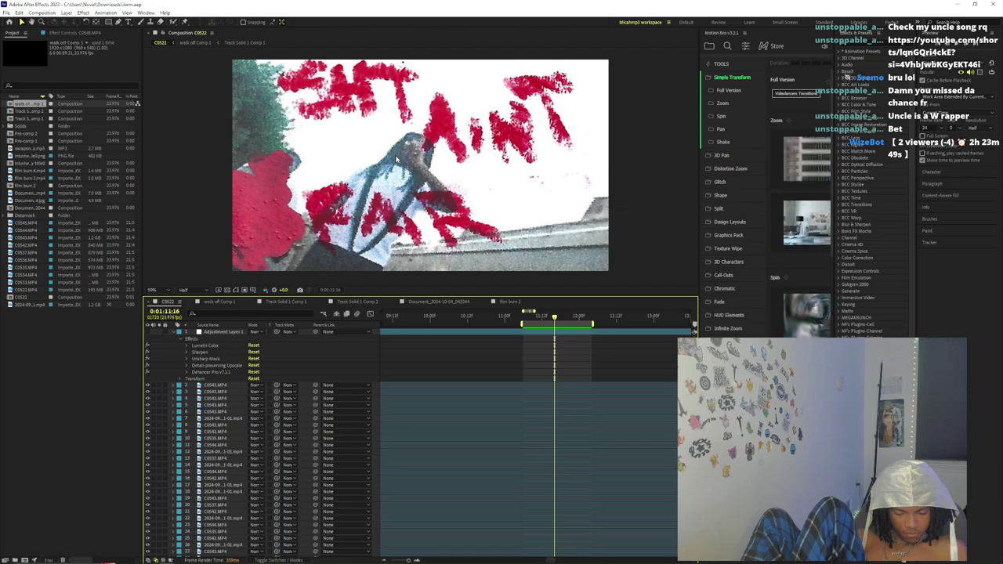
- Extend the work area to the end of the Document_2024-10-04_042550.mp4 layer and preview from 0:01:11:06
{"action": "scroll", "coordinate": [540, 357], "scroll_direction": "down", "scroll_amount": 10}
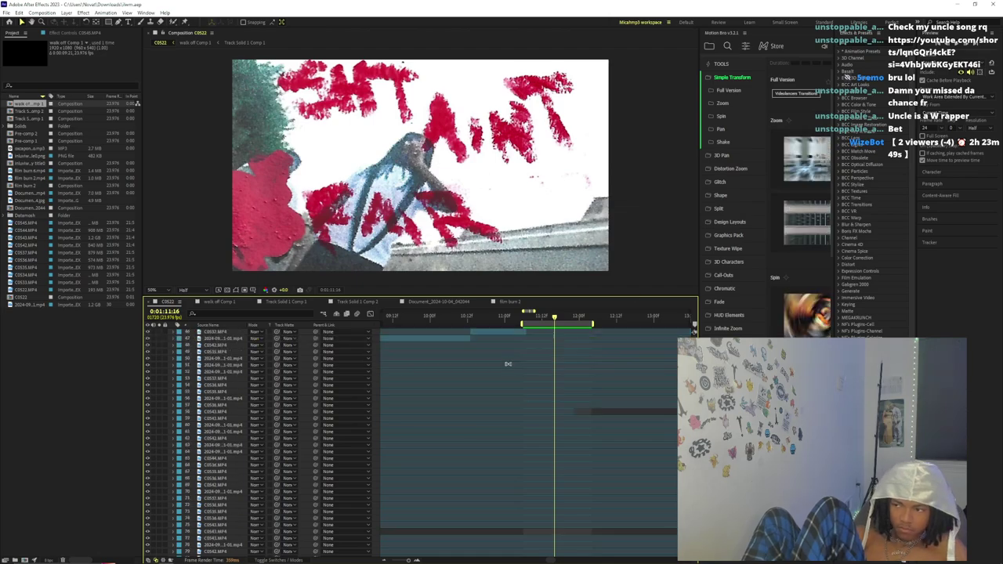
{"action": "scroll", "coordinate": [548, 354], "scroll_direction": "up", "scroll_amount": 3}
{"action": "key", "text": "space"}
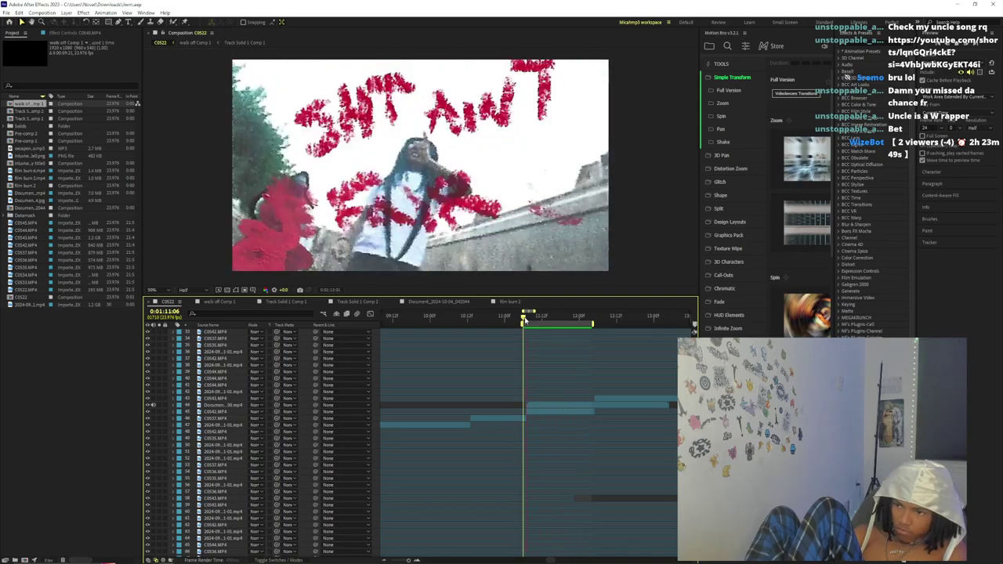
{"action": "key", "text": "space"}
{"action": "left_click_drag", "start_coordinate": [594, 325], "coordinate": [664, 334]}
{"action": "key", "text": "space"}
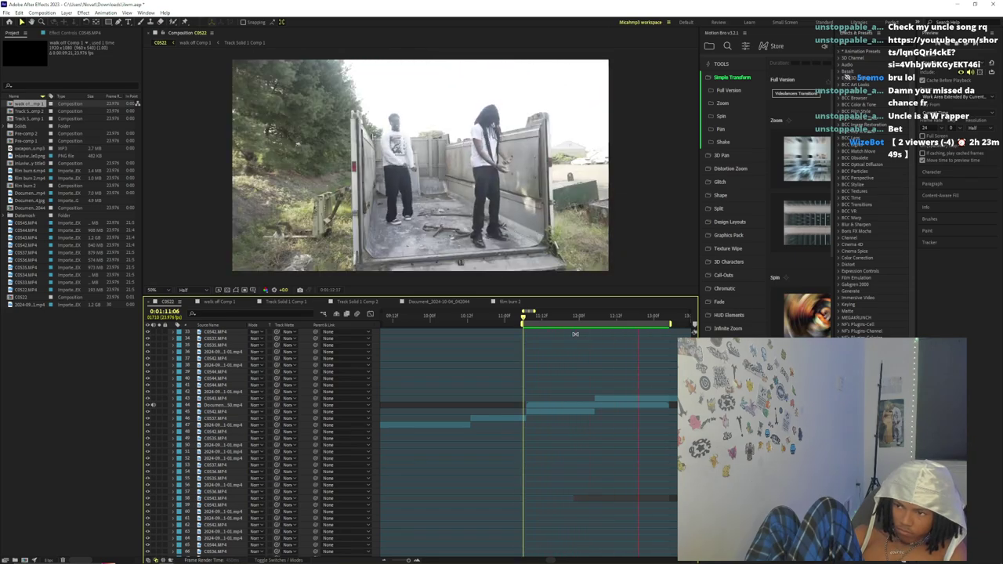
- Move the start of the C0543.MP4 clip to the end of the animation layer and preview the section
{"action": "left_click", "coordinate": [660, 405]}
{"action": "left_click_drag", "start_coordinate": [661, 406], "coordinate": [667, 407]}
{"action": "left_click", "coordinate": [670, 411]}
{"action": "key", "text": "space"}
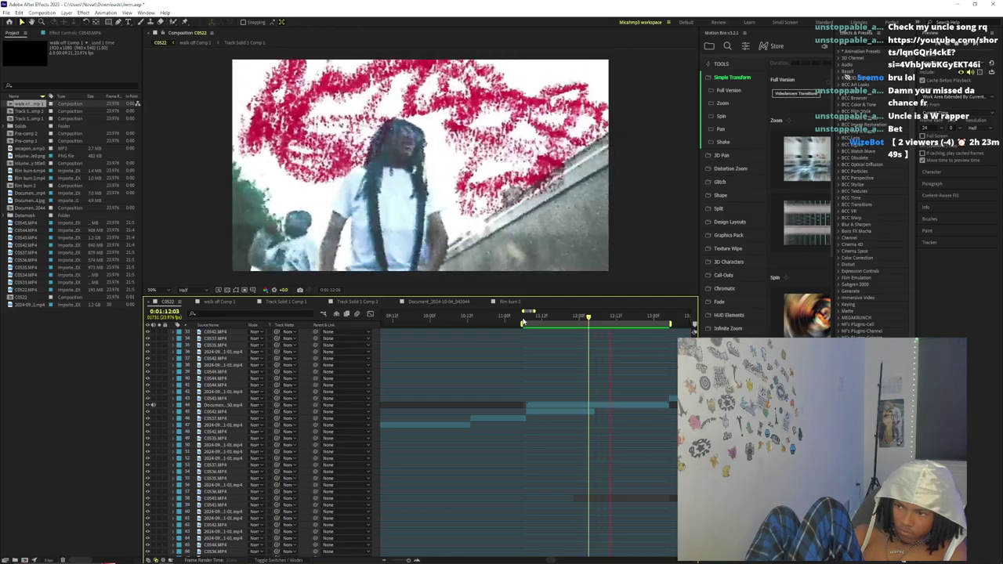
{"action": "left_click", "coordinate": [520, 318]}
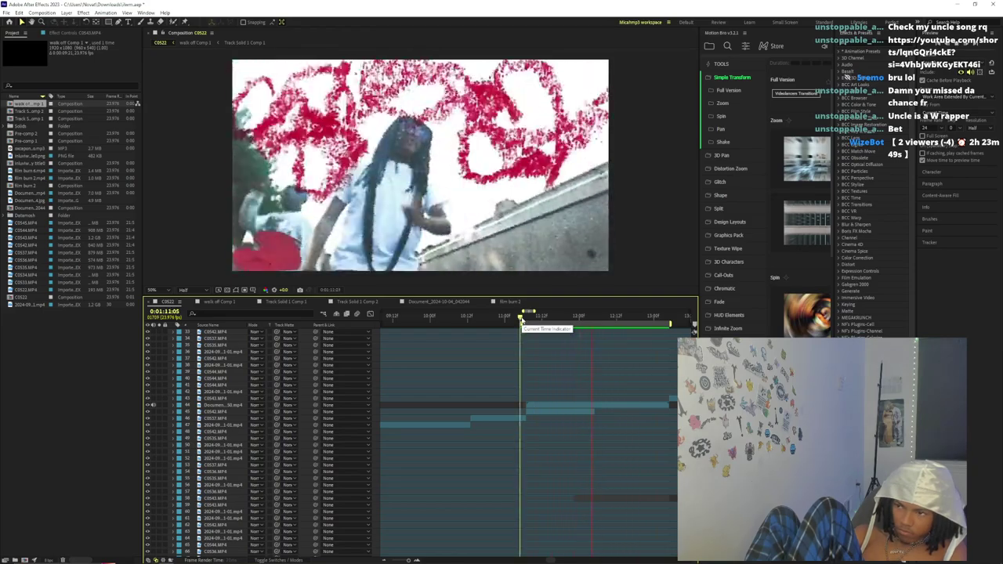
{"action": "key", "text": "space"}
- Split the animation layer at 0:01:12:09 and delete the part after the split
{"action": "left_click", "coordinate": [614, 405]}
{"action": "key", "text": "space"}
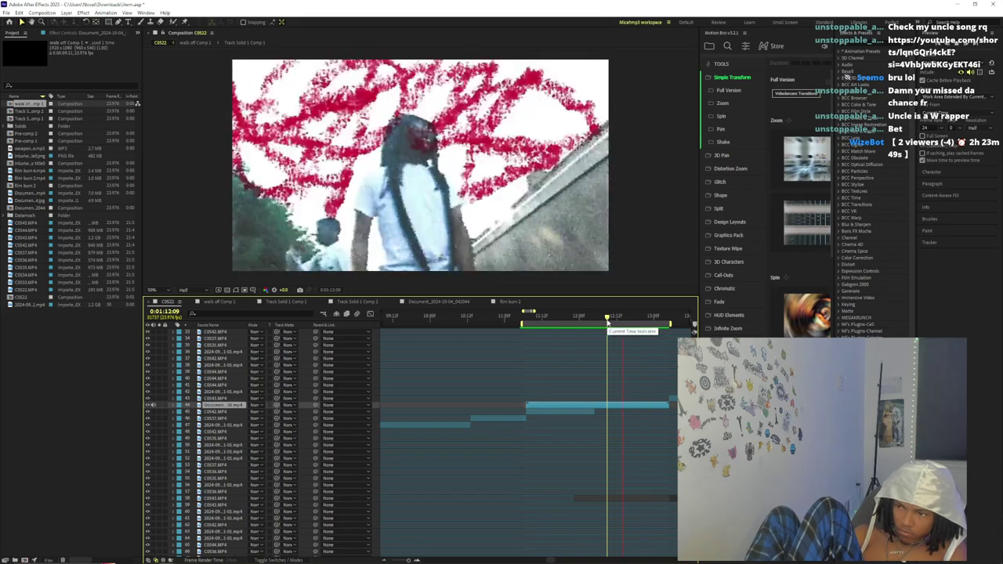
{"action": "key", "text": "ctrl+shift+d"}
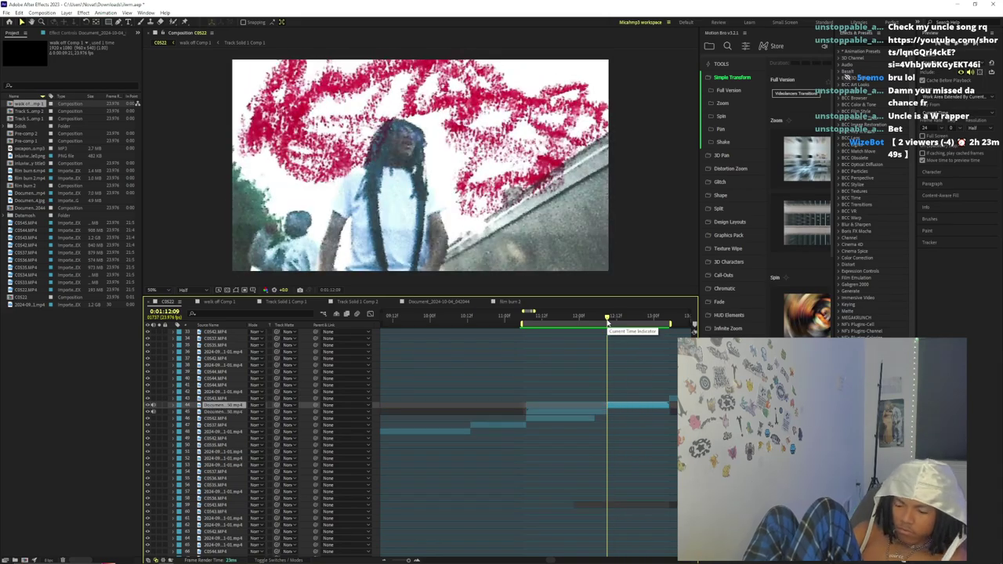
{"action": "key", "text": "Delete"}
- Extend the C0542.MP4 wall clip to the start of C0543.MP4, split it at 0:01:12:09, and delete the earlier part
{"action": "left_click_drag", "start_coordinate": [593, 411], "coordinate": [669, 412]}
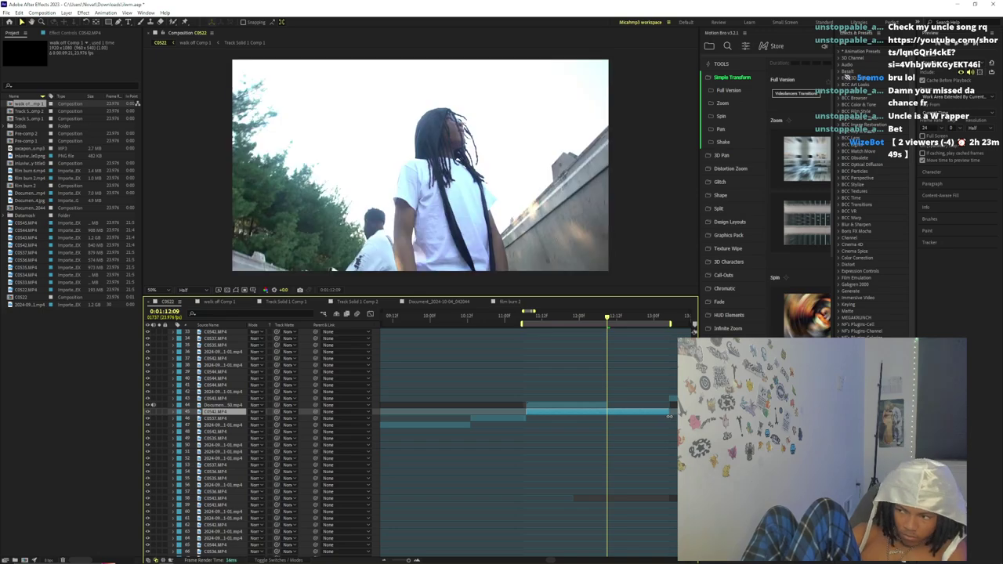
{"action": "key", "text": "ctrl+shift+d"}
{"action": "left_click", "coordinate": [604, 419]}
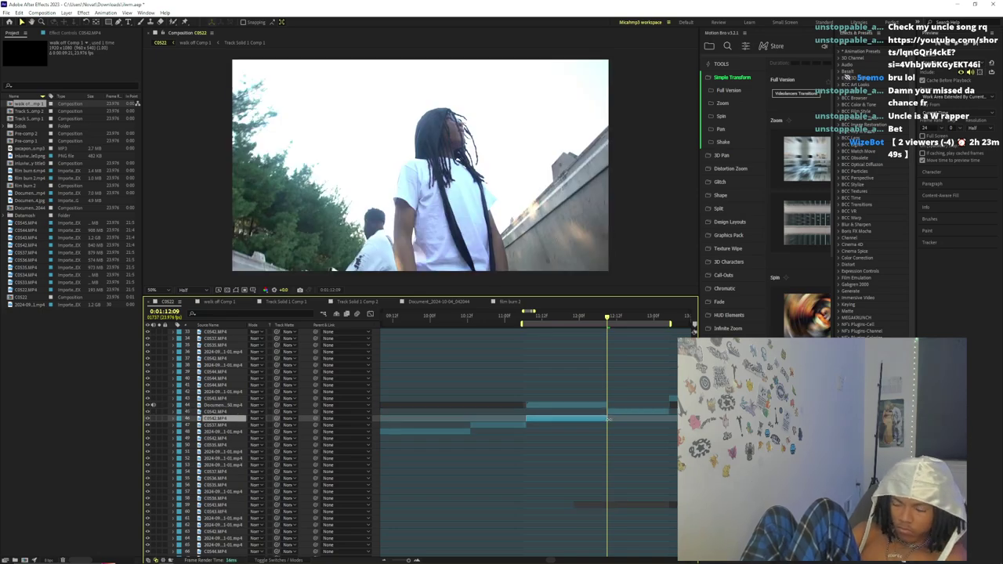
{"action": "key", "text": "Delete"}
- Move the remaining C0542.MP4 part directly above the animation layer in the layer stack
{"action": "left_click", "coordinate": [222, 413]}
{"action": "left_click_drag", "start_coordinate": [222, 413], "coordinate": [223, 403]}
{"action": "left_click", "coordinate": [153, 413]}
{"action": "left_click_drag", "start_coordinate": [589, 324], "coordinate": [518, 323]}
{"action": "key", "text": "ctrl+z"}
- Widen the work area from 0:01:10:20 to the end of the clip following C0543.MP4, and preview the sequence
{"action": "left_click", "coordinate": [492, 318]}
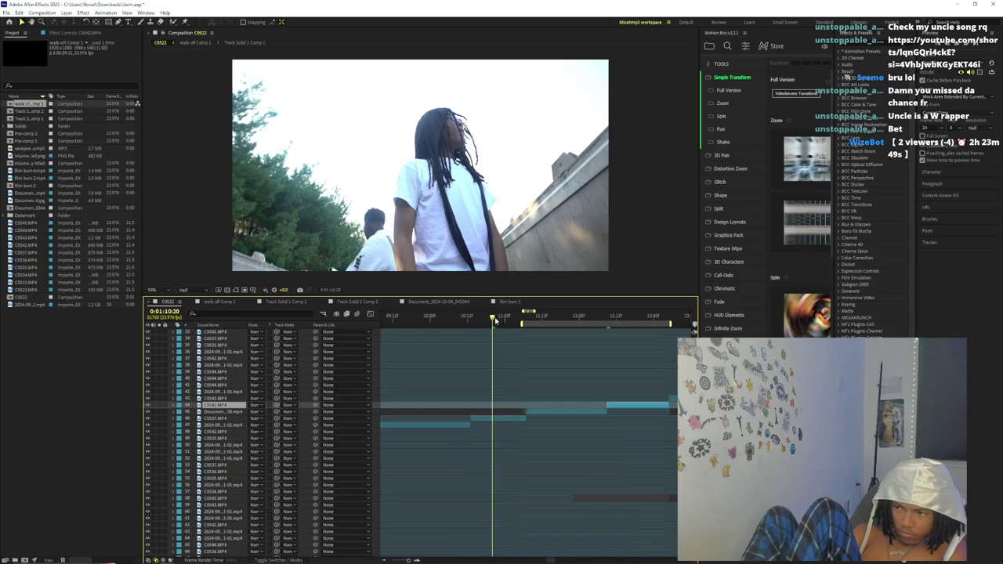
{"action": "key", "text": "space"}
{"action": "key", "text": "space"}
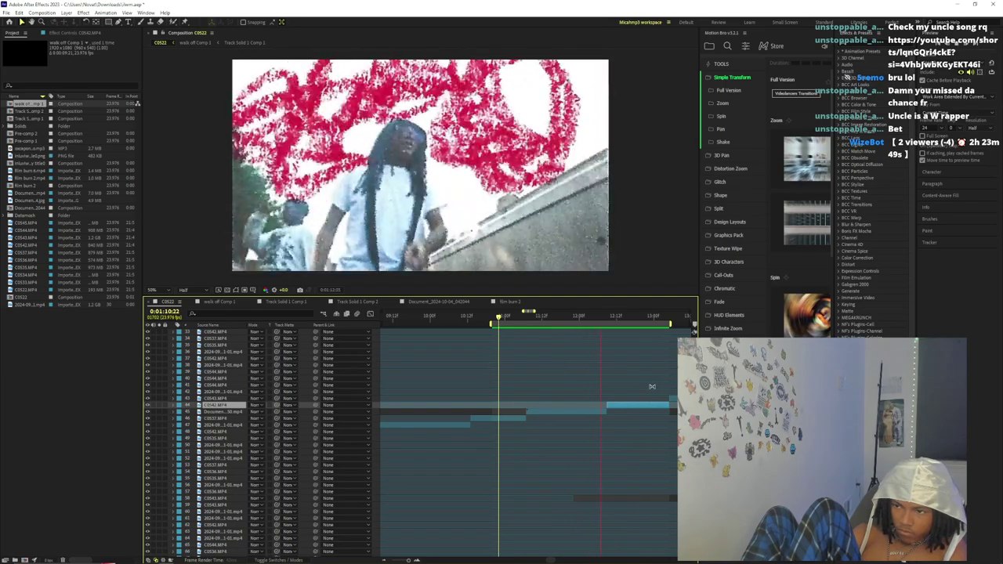
{"action": "left_click_drag", "start_coordinate": [671, 325], "coordinate": [593, 337]}
{"action": "left_click", "coordinate": [591, 392]}
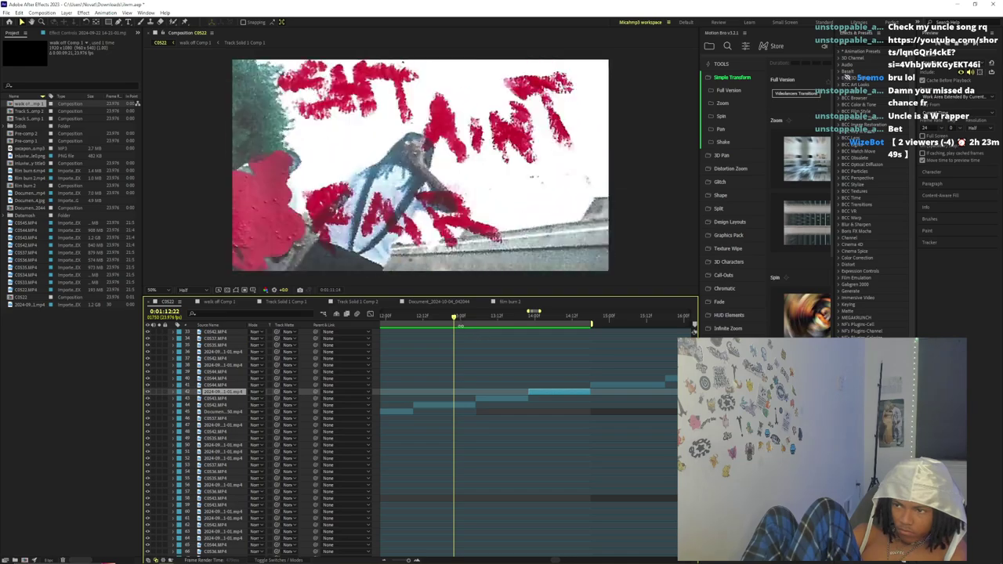
{"action": "left_click", "coordinate": [405, 317]}
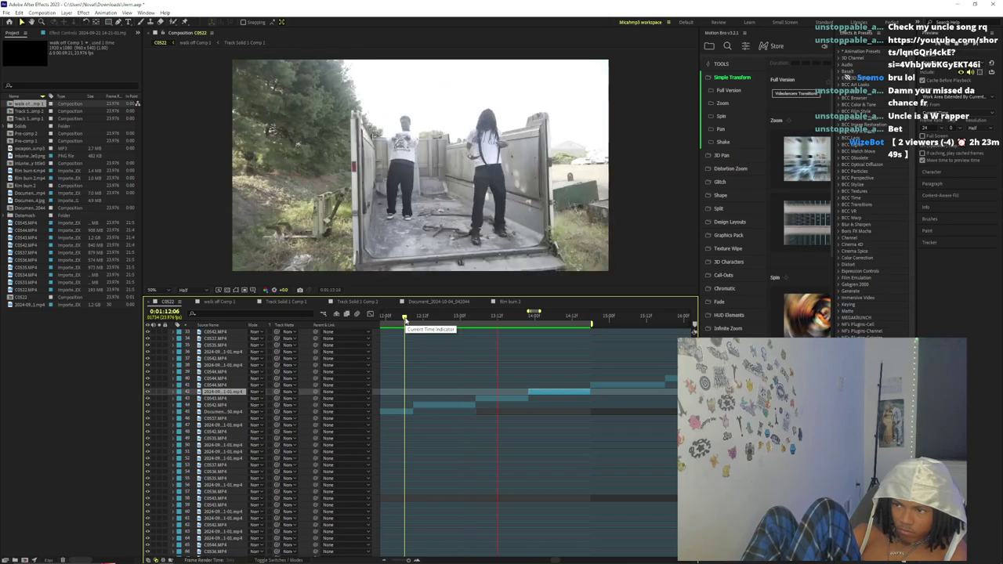
- Delete the C0543.MP4 clip that follows the remaining C0542.MP4 part
{"action": "left_click", "coordinate": [479, 400]}
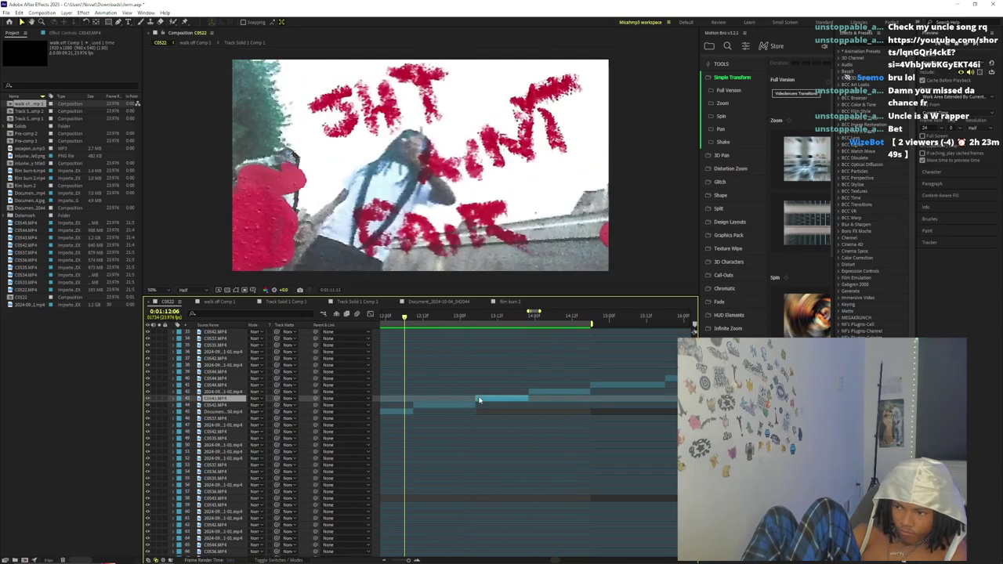
{"action": "key", "text": "space"}
{"action": "key", "text": "Delete"}
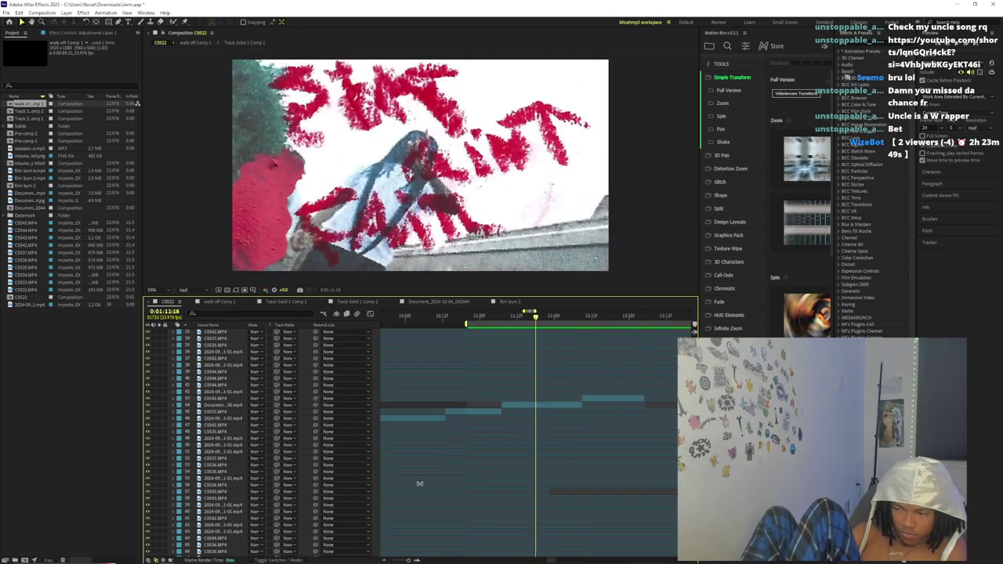
- Extend the C0542.MP4 clip after the animation to the start of the next clip and preview the sequence
{"action": "scroll", "coordinate": [527, 451], "scroll_direction": "down", "scroll_amount": 5}
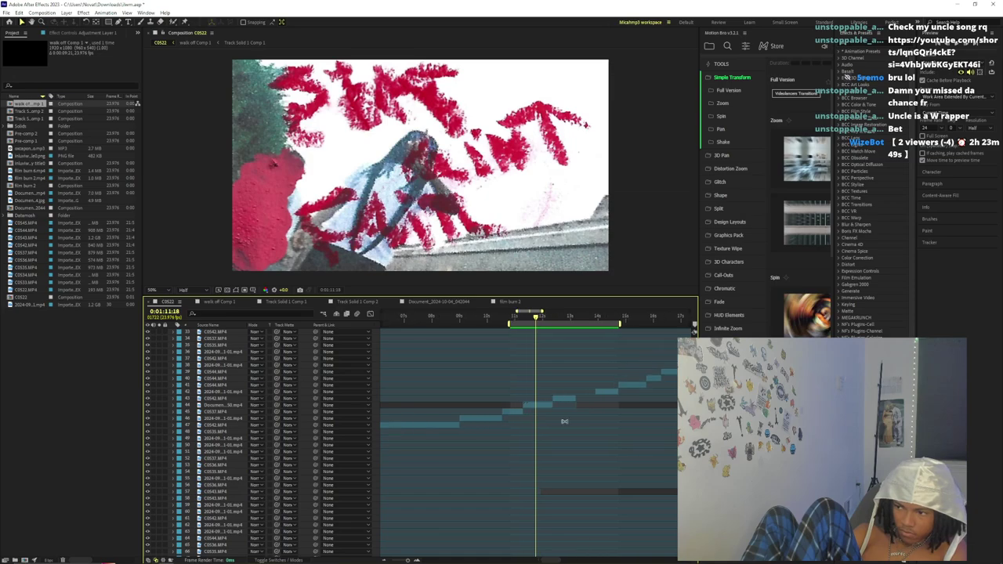
{"action": "left_click", "coordinate": [579, 402]}
{"action": "key", "text": "Delete"}
{"action": "left_click", "coordinate": [595, 400]}
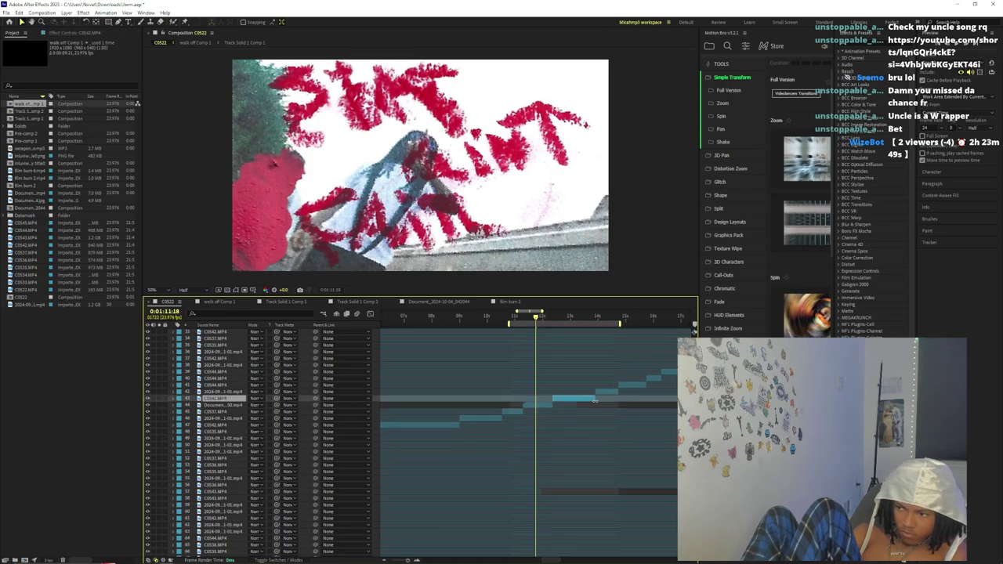
{"action": "key", "text": "space"}
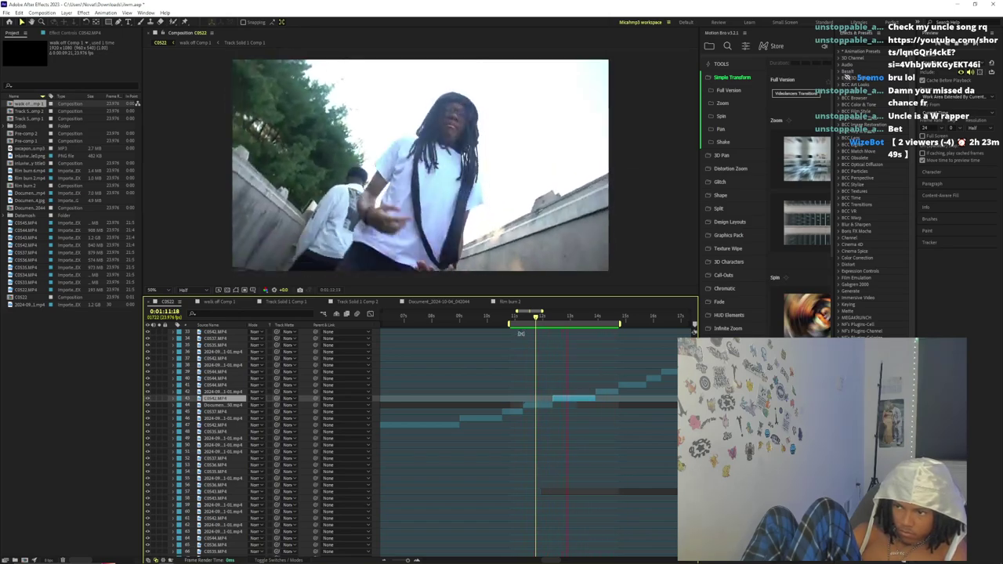
{"action": "left_click", "coordinate": [516, 319]}
{"action": "key", "text": "space"}
{"action": "key", "text": "space"}
- Apply the Curves effect to the animation layer and shape its RGB curve into an S for stronger contrast
{"action": "left_click", "coordinate": [539, 405]}
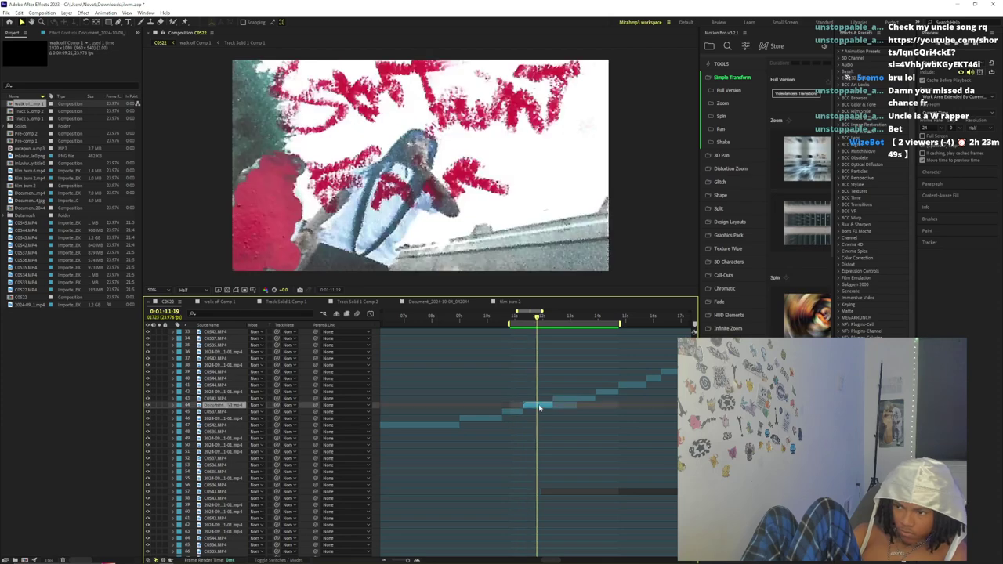
{"action": "left_click", "coordinate": [866, 44]}
{"action": "type", "text": "curve"}
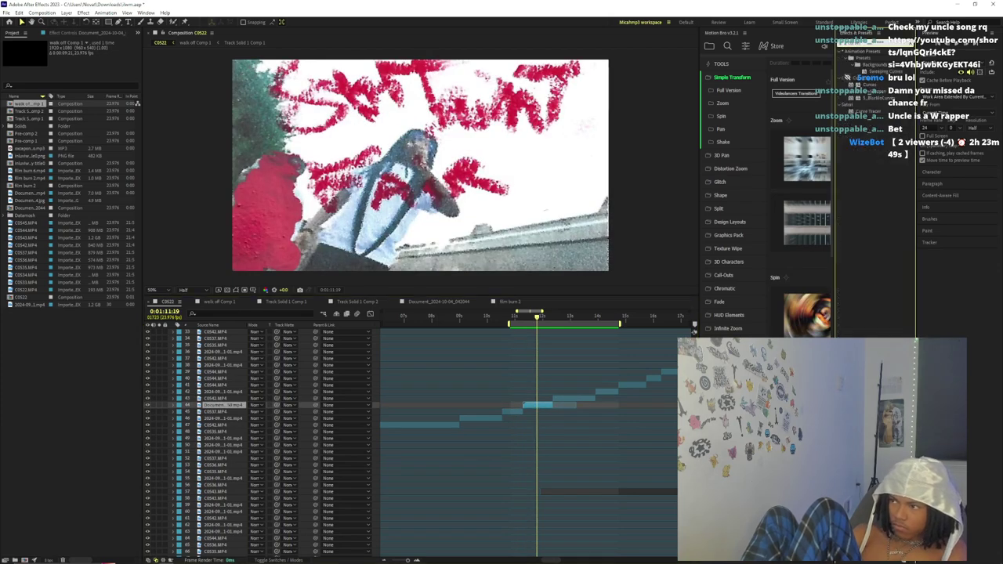
{"action": "double_click", "coordinate": [868, 85]}
{"action": "left_click", "coordinate": [50, 168]}
{"action": "left_click_drag", "start_coordinate": [87, 116], "coordinate": [88, 105]}
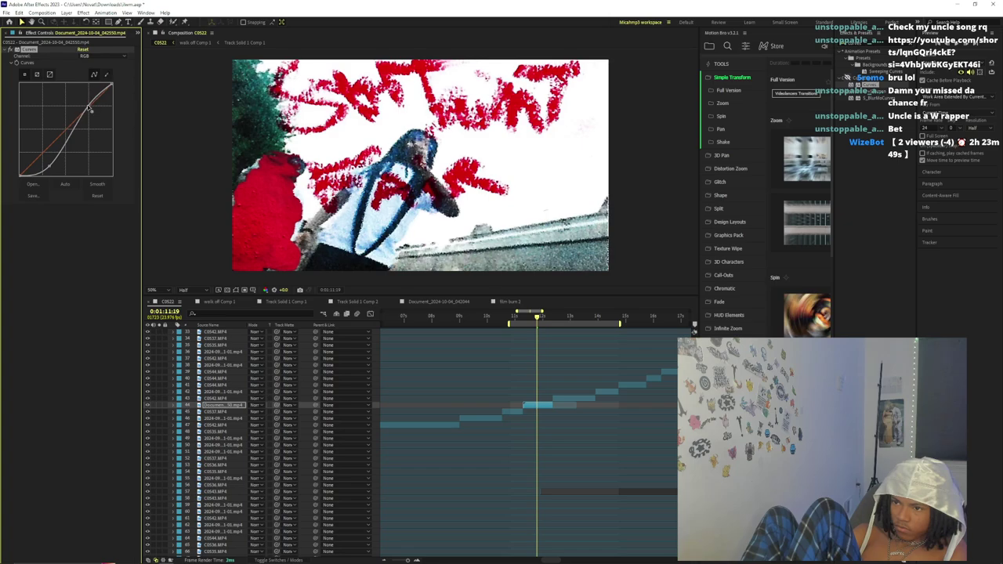
- Soften the shadow end of the animation layer's RGB curve and check the picture up to 0:01:12:04
{"action": "left_click_drag", "start_coordinate": [49, 167], "coordinate": [171, 199]}
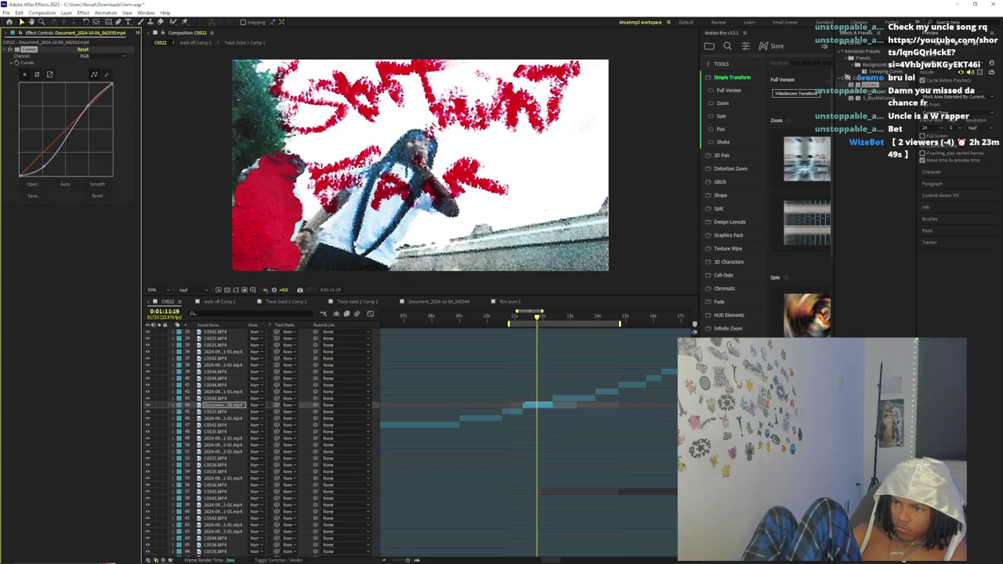
{"action": "left_click_drag", "start_coordinate": [517, 310], "coordinate": [547, 333]}
- Add the Fade Exposure - Light 2 transition at the cut from the animation to the following C0542.MP4 clip
{"action": "left_click", "coordinate": [568, 399]}
{"action": "left_click", "coordinate": [729, 315]}
{"action": "left_click", "coordinate": [737, 302]}
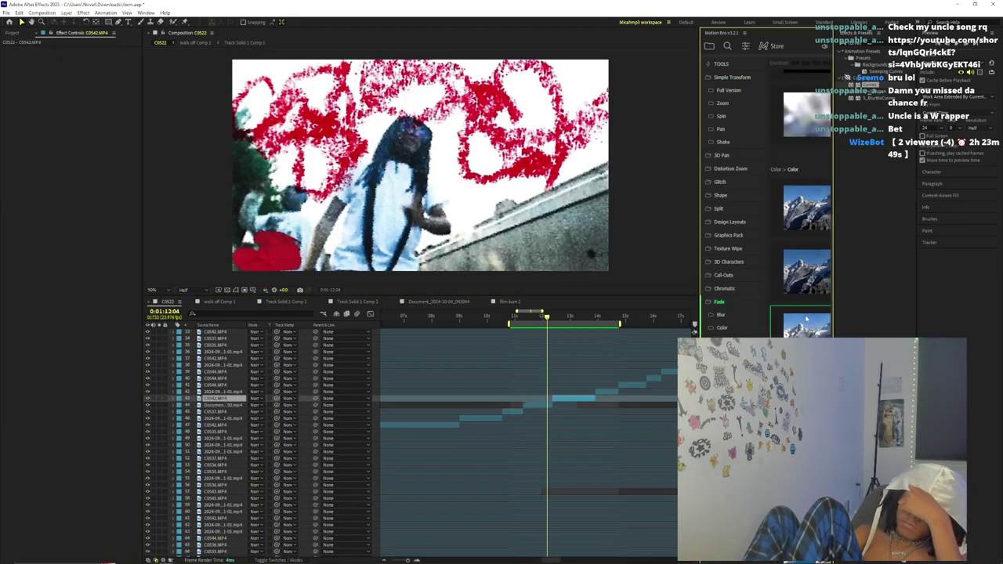
{"action": "scroll", "coordinate": [807, 204], "scroll_direction": "down", "scroll_amount": 10}
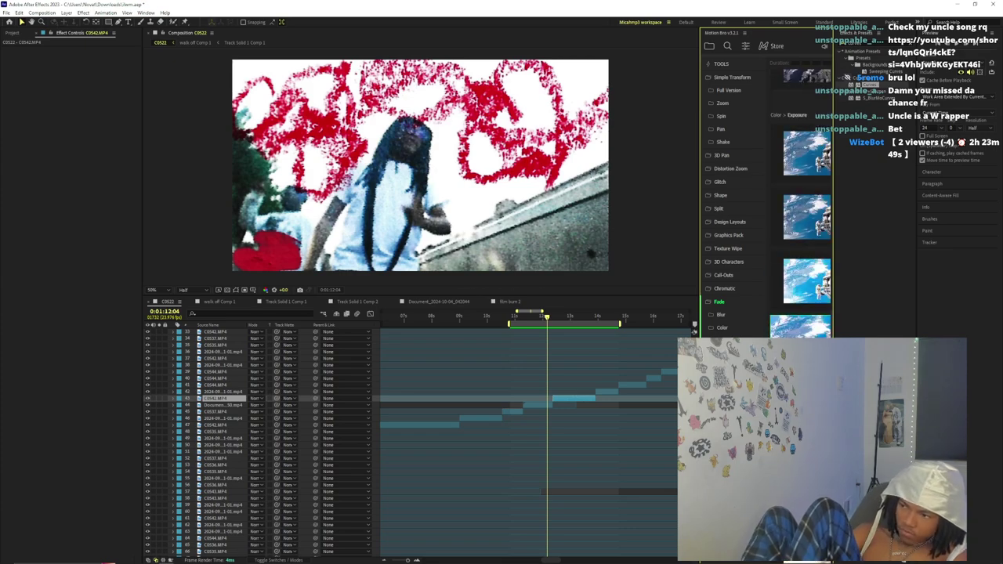
{"action": "double_click", "coordinate": [801, 345]}
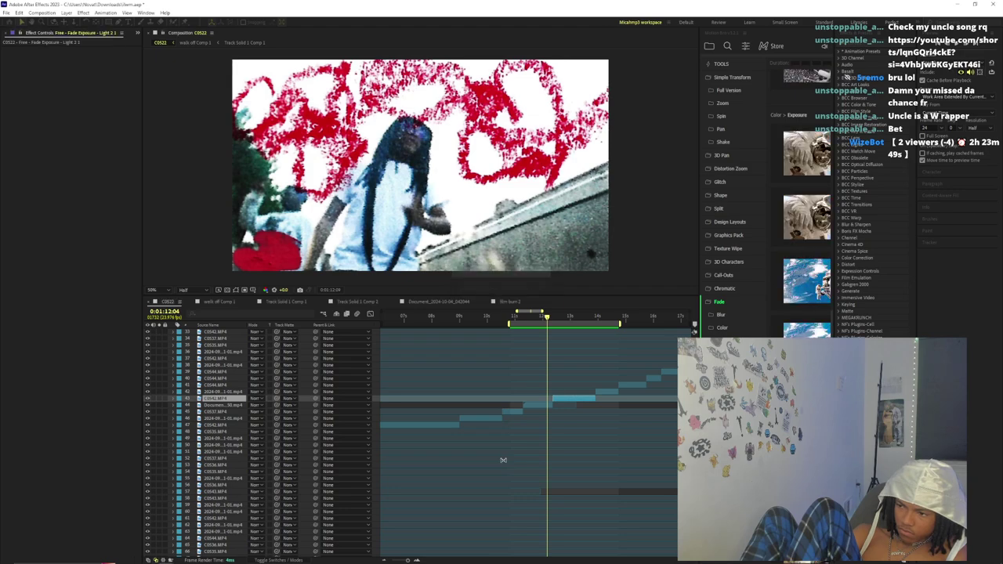
{"action": "scroll", "coordinate": [555, 399], "scroll_direction": "up", "scroll_amount": 5}
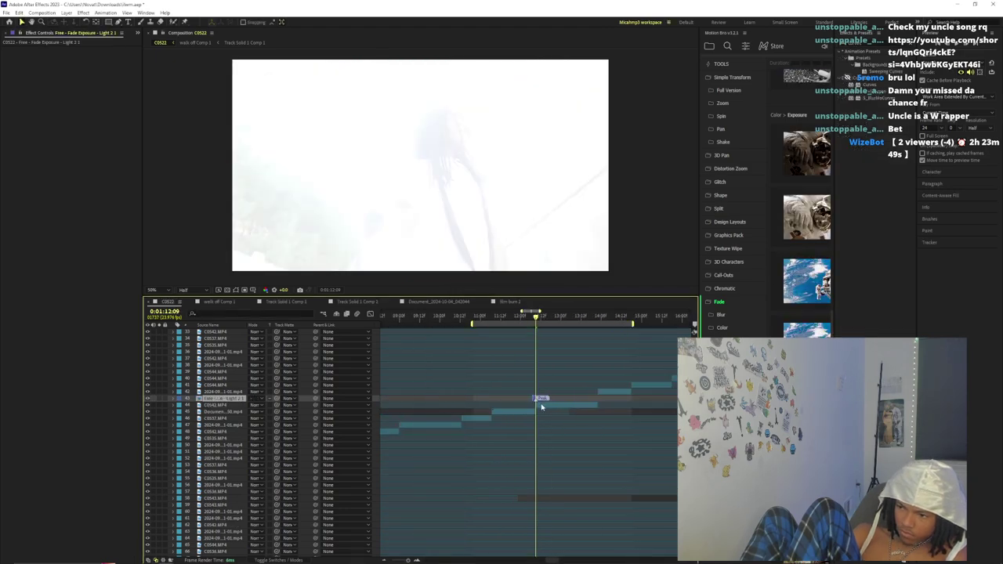
- Duplicate the light transition, align the copy with the cut at the animation's start, and order it below the C0542.MP4 layer
{"action": "key", "text": "ctrl+d"}
{"action": "left_click_drag", "start_coordinate": [541, 405], "coordinate": [495, 418]}
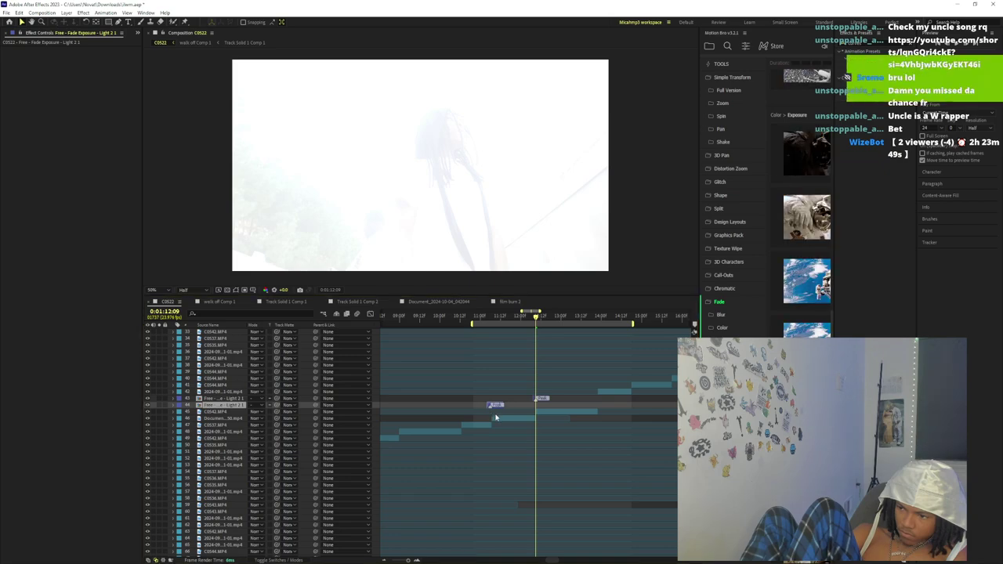
{"action": "left_click", "coordinate": [492, 323]}
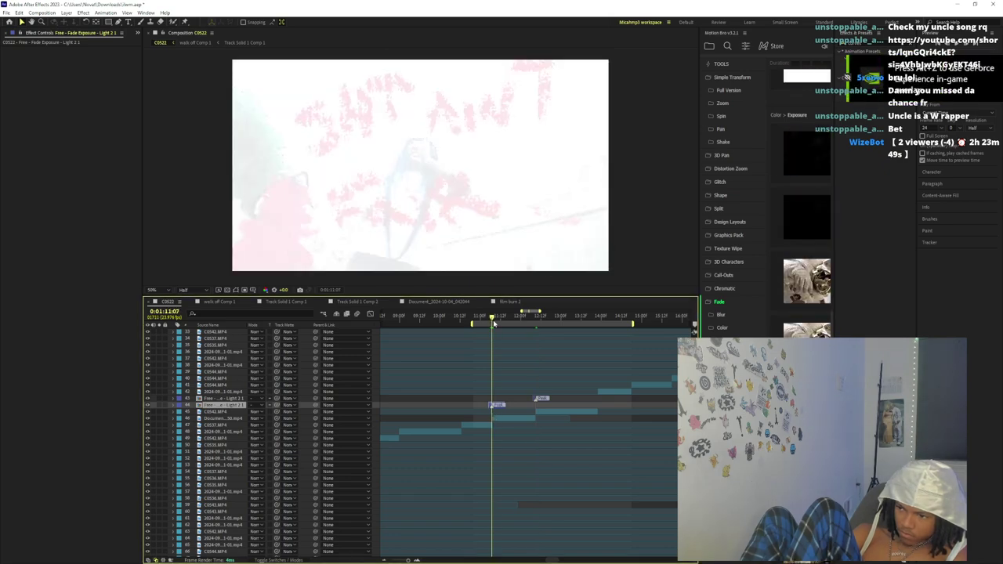
{"action": "mouse_move", "coordinate": [407, 560]}
{"action": "left_mouse_down"}
{"action": "mouse_move", "coordinate": [418, 549]}
{"action": "mouse_move", "coordinate": [408, 559]}
{"action": "left_mouse_up"}
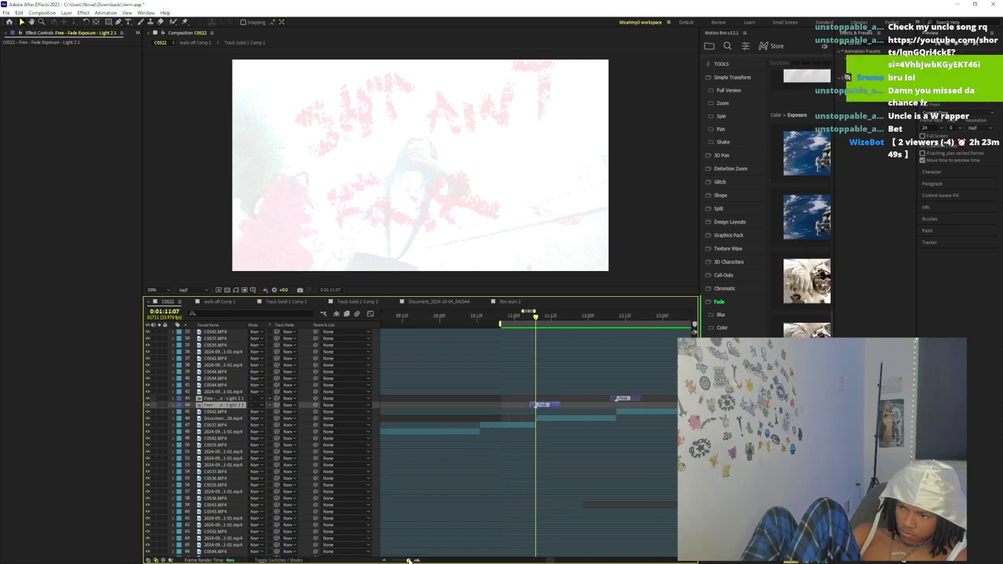
{"action": "left_click_drag", "start_coordinate": [555, 406], "coordinate": [550, 407]}
{"action": "left_click_drag", "start_coordinate": [231, 405], "coordinate": [234, 412]}
- Start the work area at 0:01:11:00 and preview both light transitions
{"action": "left_click", "coordinate": [522, 317]}
{"action": "mouse_move", "coordinate": [526, 320]}
{"action": "left_mouse_down"}
{"action": "mouse_move", "coordinate": [539, 320]}
{"action": "mouse_move", "coordinate": [514, 320]}
{"action": "left_mouse_up"}
{"action": "key", "text": "b"}
{"action": "key", "text": "space"}
{"action": "key", "text": "space"}
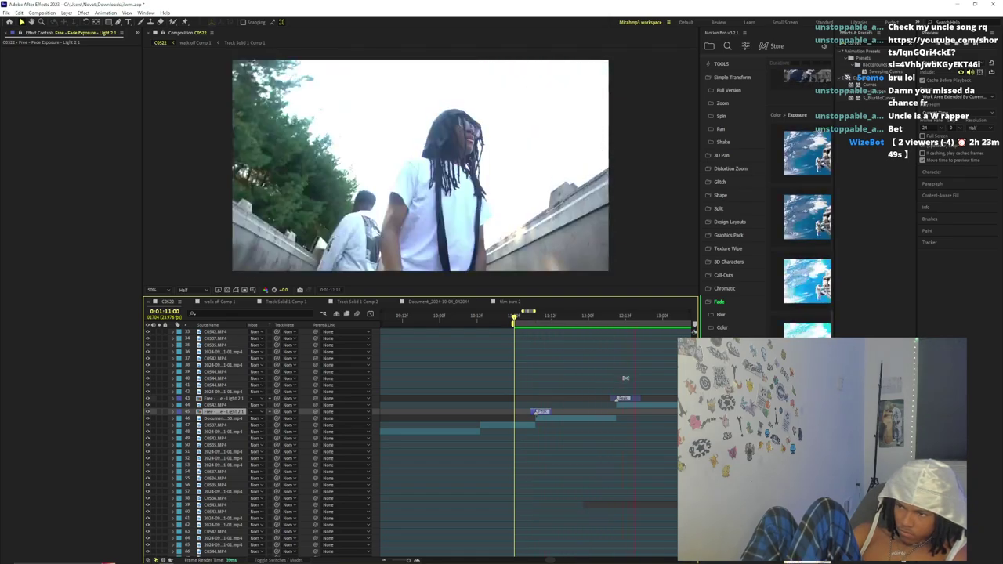
{"action": "left_click", "coordinate": [483, 399]}
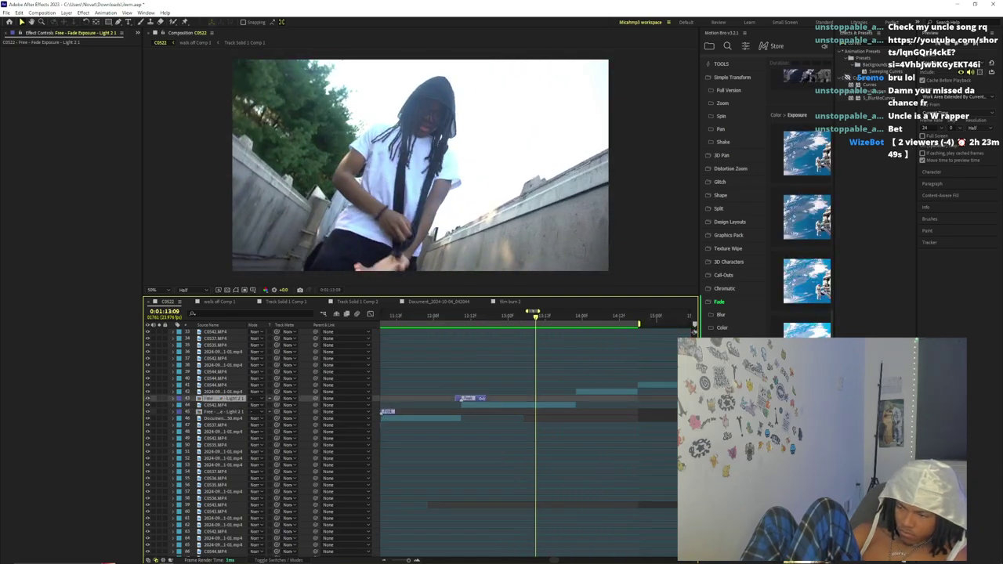
- Move the work area start to 0:01:18:06 and review the following clips to find the neon-sign shot near 0:01:24:03
{"action": "left_click_drag", "start_coordinate": [406, 560], "coordinate": [403, 560]}
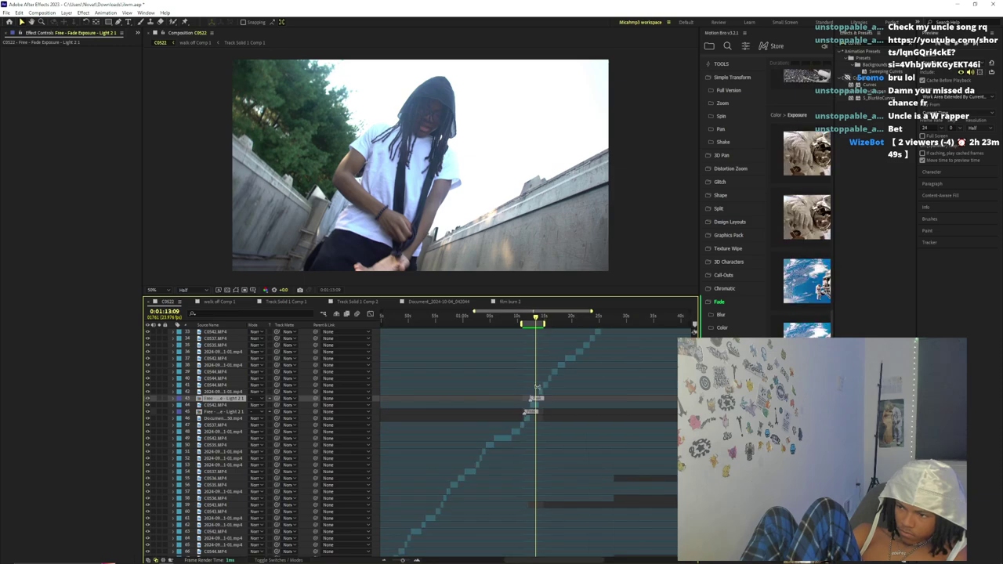
{"action": "scroll", "coordinate": [513, 396], "scroll_direction": "up", "scroll_amount": 4}
{"action": "left_click_drag", "start_coordinate": [543, 324], "coordinate": [561, 338]}
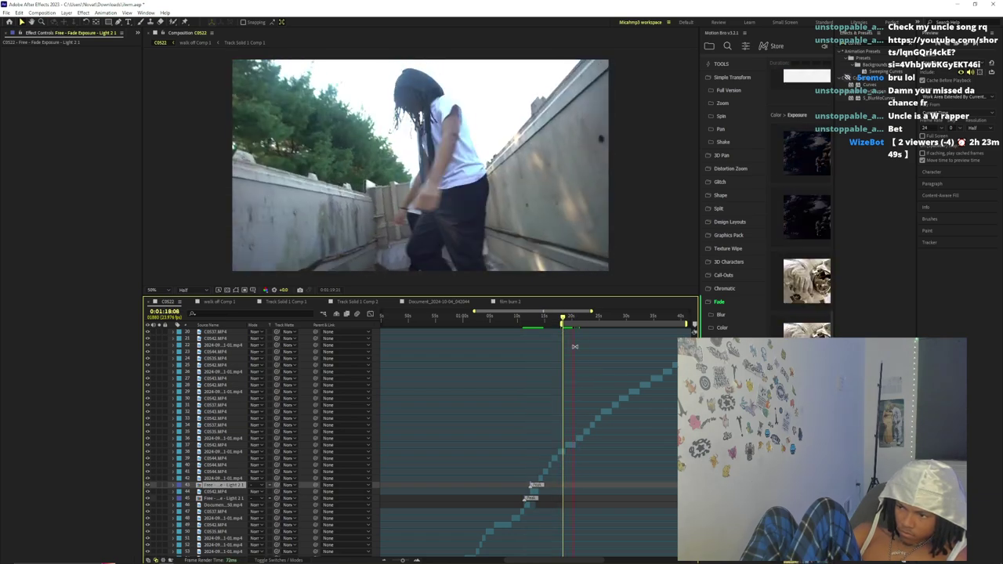
{"action": "left_click_drag", "start_coordinate": [597, 320], "coordinate": [602, 323]}
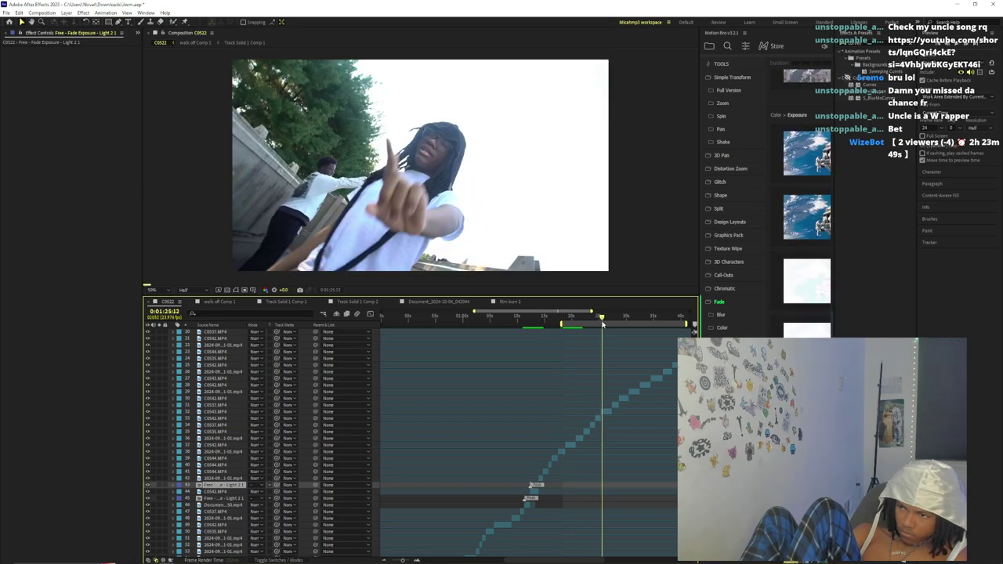
{"action": "left_click_drag", "start_coordinate": [403, 560], "coordinate": [408, 561]}
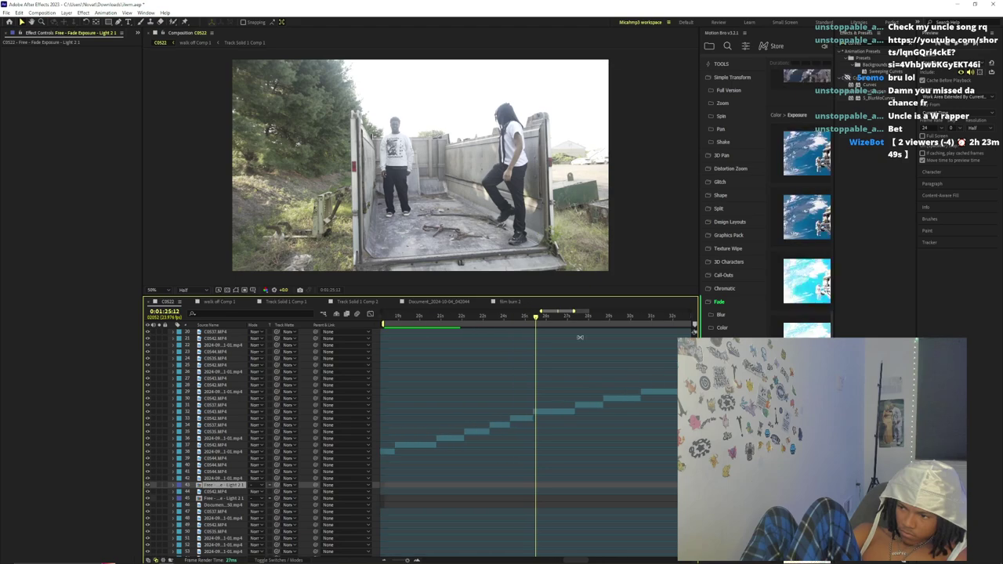
{"action": "left_click_drag", "start_coordinate": [536, 319], "coordinate": [506, 322]}
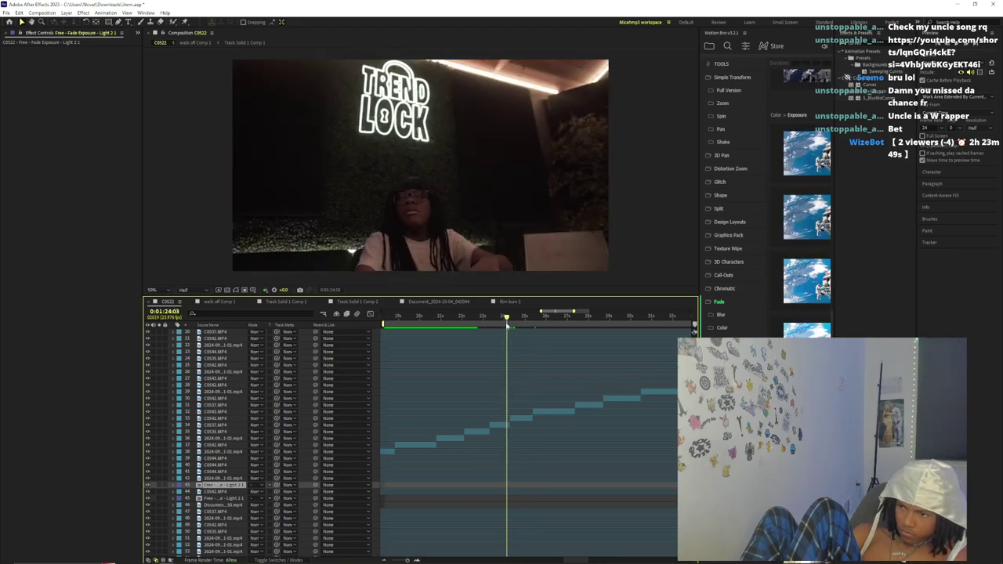
- Import Photo_2024-10-04_041758.jpg and place it above the neon-sign clip, starting at 0:01:23:10
{"action": "left_click", "coordinate": [16, 32]}
{"action": "left_click", "coordinate": [7, 13]}
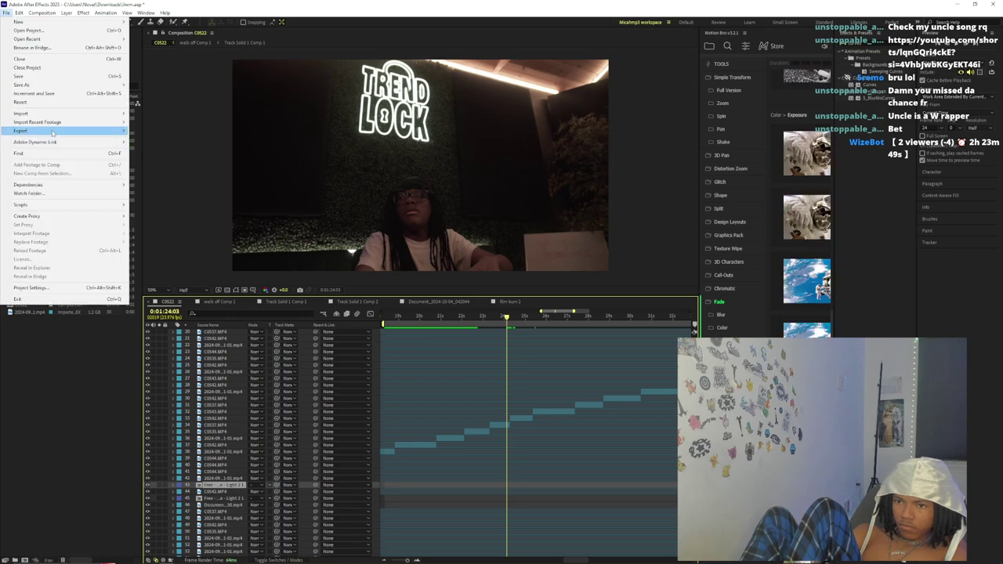
{"action": "left_click", "coordinate": [144, 115]}
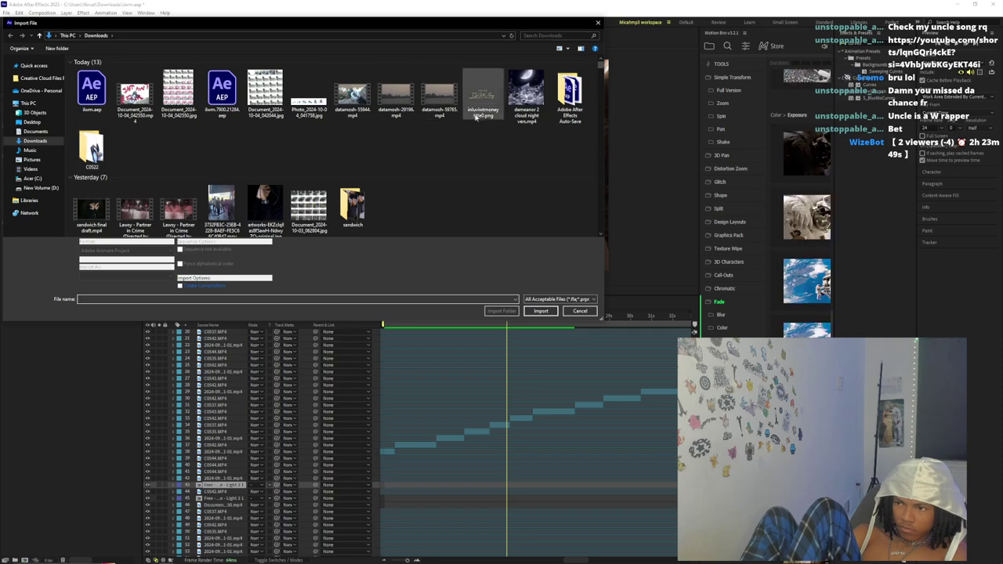
{"action": "double_click", "coordinate": [300, 97]}
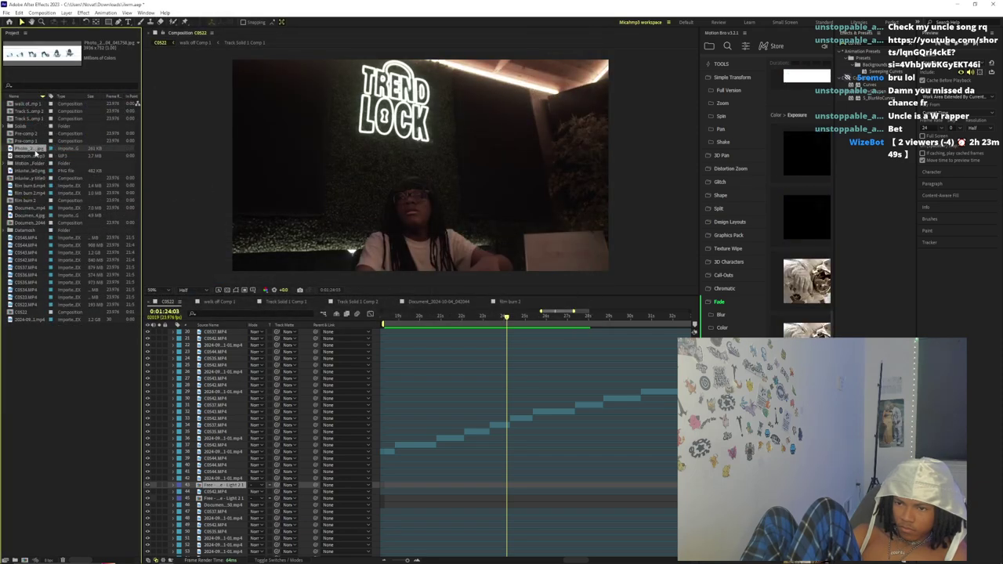
{"action": "left_click_drag", "start_coordinate": [513, 388], "coordinate": [500, 421]}
{"action": "left_click", "coordinate": [493, 318]}
- Shift the photo right in the frame so its first torn piece is visible, and set the preview resolution to Full
{"action": "left_click_drag", "start_coordinate": [322, 166], "coordinate": [468, 170]}
{"action": "scroll", "coordinate": [368, 176], "scroll_direction": "up", "scroll_amount": 2}
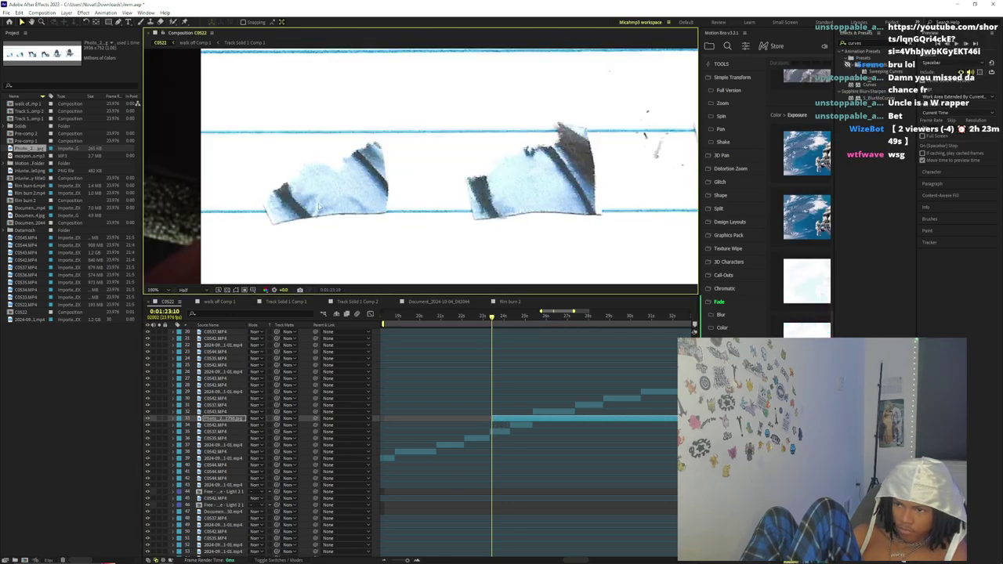
{"action": "left_click", "coordinate": [183, 290]}
{"action": "left_click", "coordinate": [192, 309]}
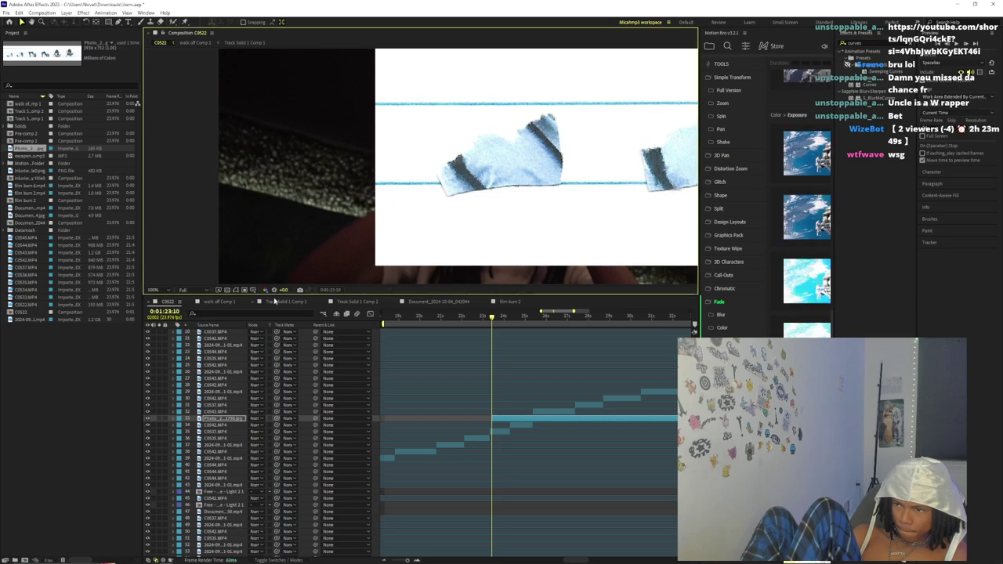
- Draw a closed Pen mask around the first torn paper piece on the photo layer
{"action": "scroll", "coordinate": [377, 237], "scroll_direction": "up", "scroll_amount": 2}
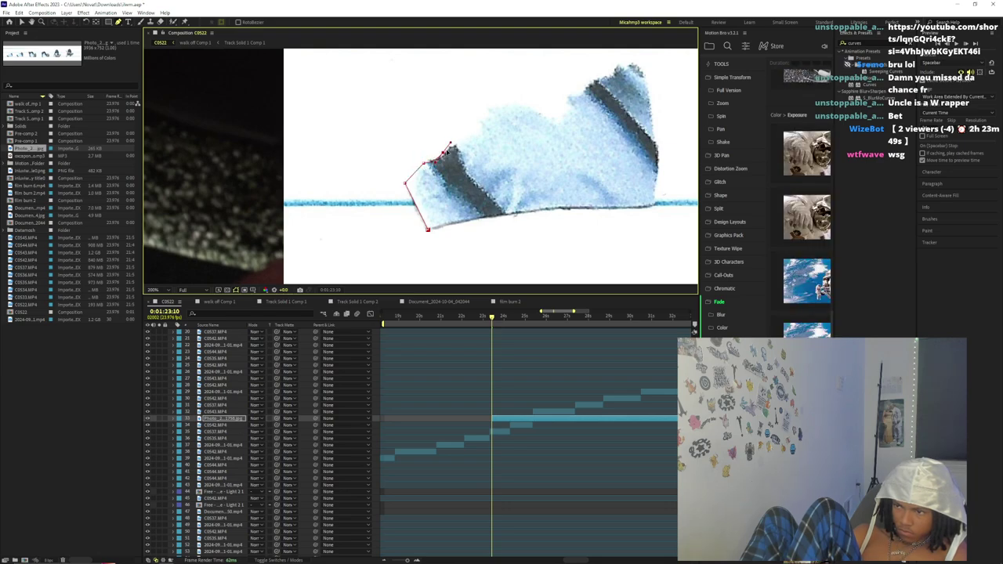
{"action": "left_click", "coordinate": [514, 105]}
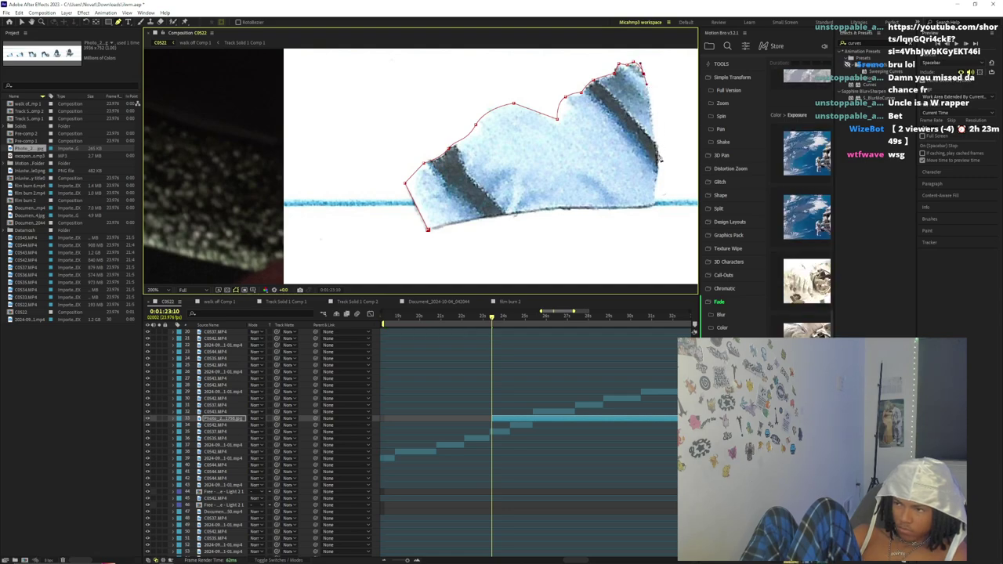
{"action": "left_click_drag", "start_coordinate": [653, 204], "coordinate": [649, 210]}
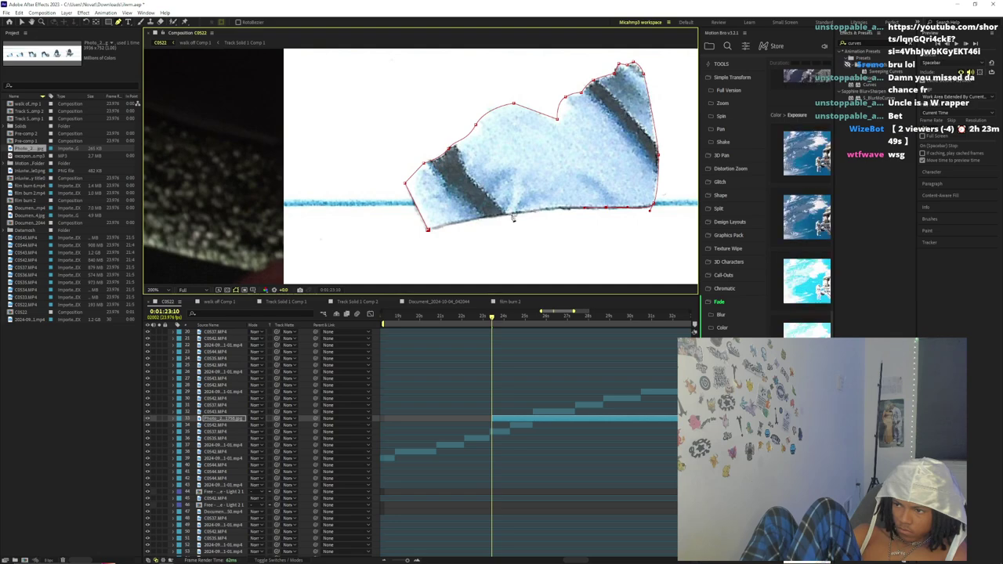
{"action": "left_click", "coordinate": [427, 230]}
{"action": "key", "text": "comma"}
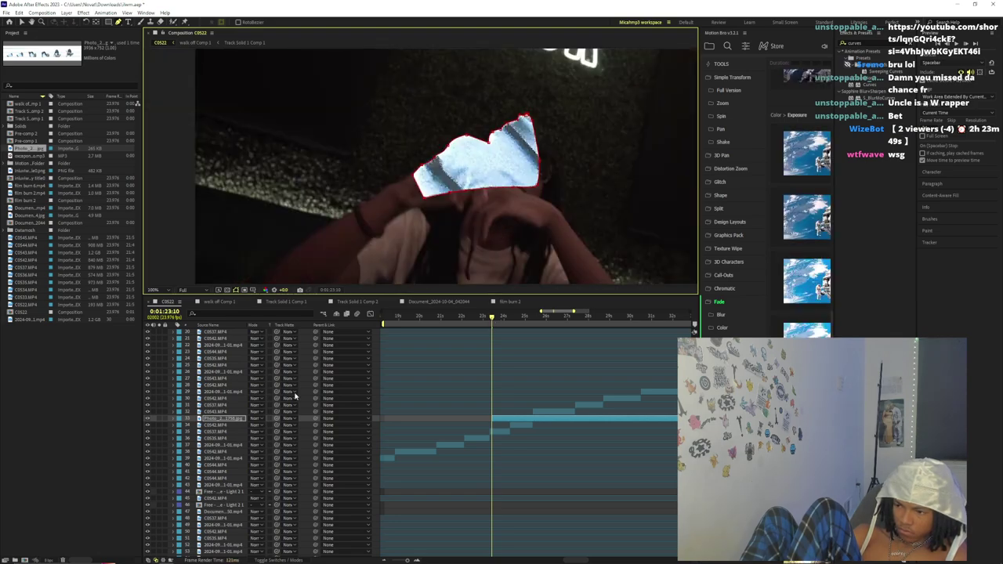
- Try the Subtract mode on the photo layer's Mask 1 and return the mask to Add
{"action": "left_click", "coordinate": [173, 419]}
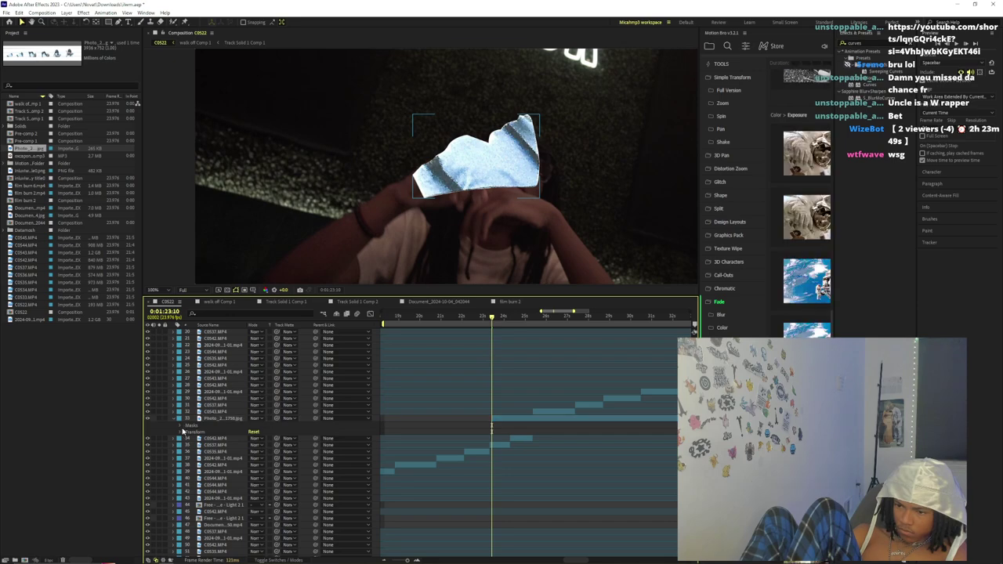
{"action": "left_click", "coordinate": [182, 426]}
{"action": "left_click", "coordinate": [206, 432]}
{"action": "left_click", "coordinate": [256, 431]}
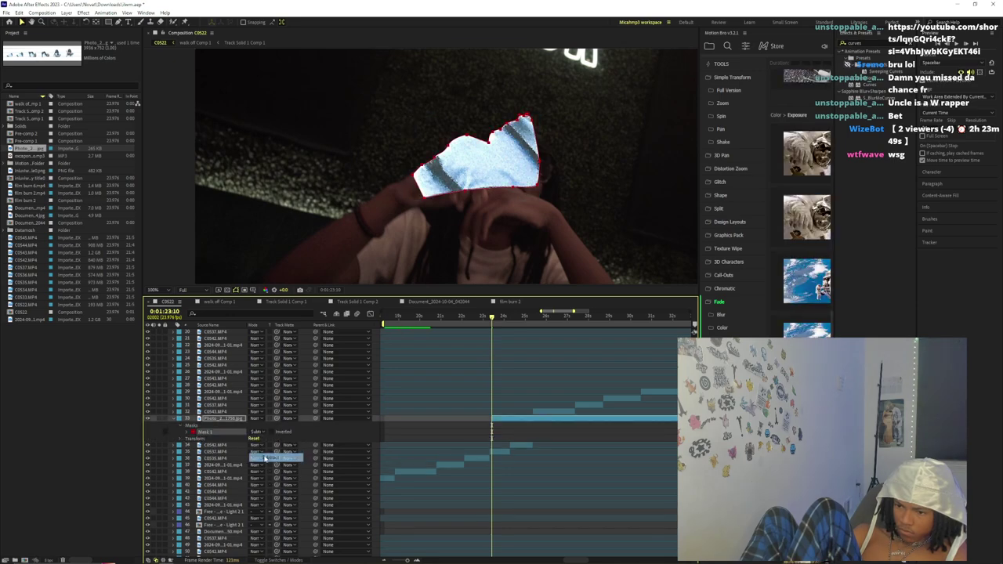
{"action": "left_click", "coordinate": [270, 458]}
{"action": "left_click_drag", "start_coordinate": [566, 197], "coordinate": [408, 210]}
{"action": "left_click", "coordinate": [256, 419]}
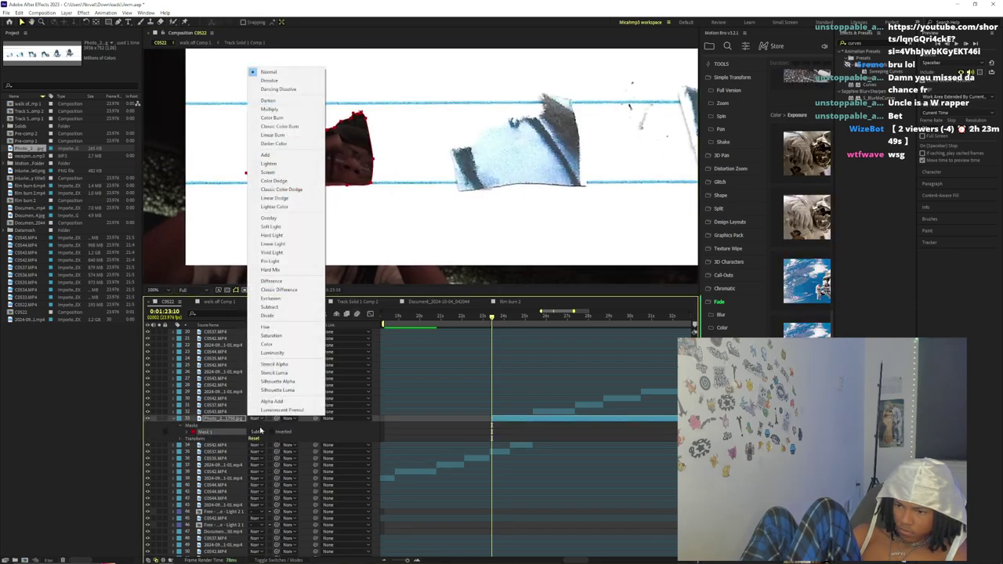
{"action": "left_click", "coordinate": [261, 428]}
{"action": "left_click", "coordinate": [259, 432]}
{"action": "left_click", "coordinate": [266, 448]}
- Duplicate the masked photo layer and delete Mask 1 from the copy
{"action": "left_click", "coordinate": [515, 423]}
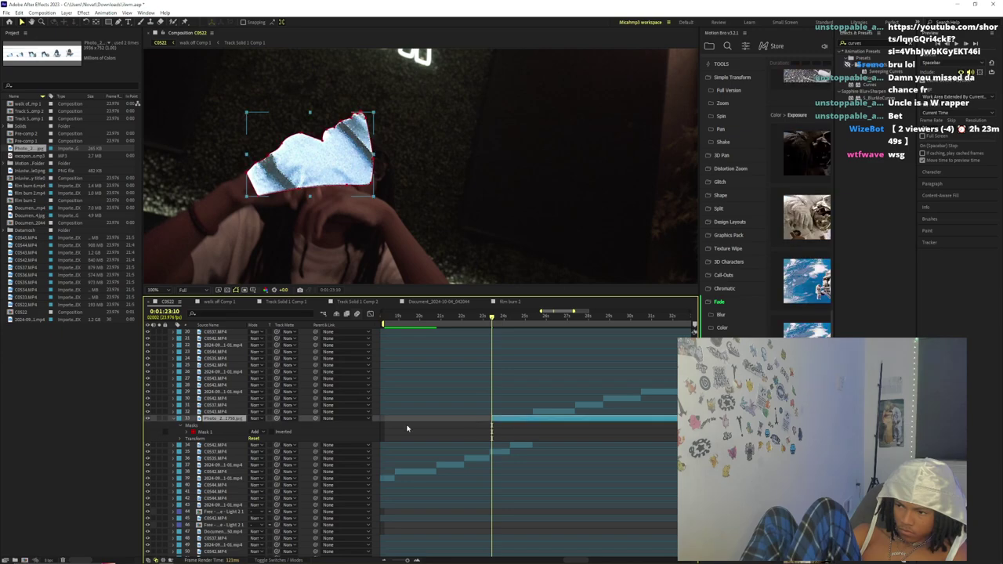
{"action": "key", "text": "ctrl+d"}
{"action": "left_click", "coordinate": [174, 419]}
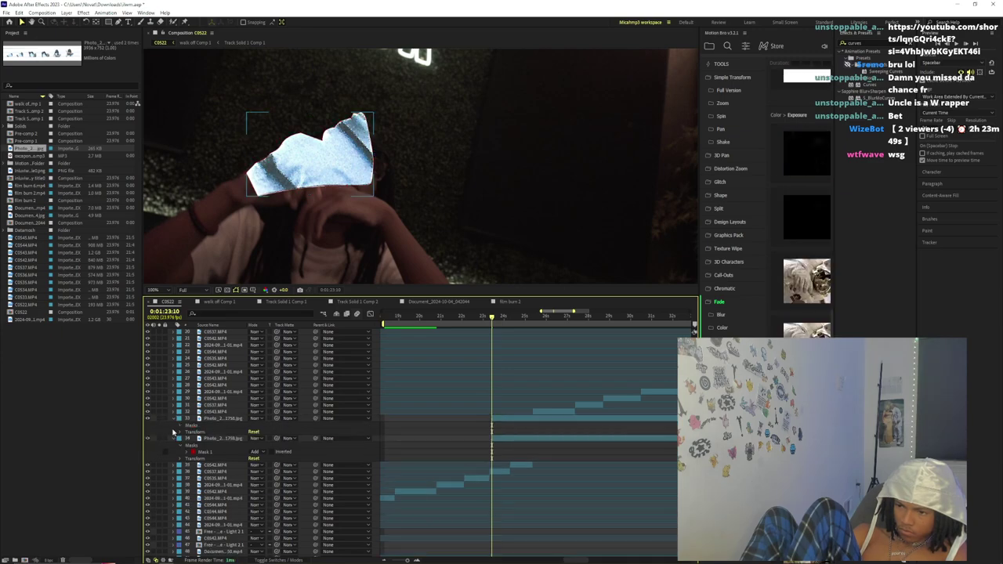
{"action": "left_click", "coordinate": [175, 427]}
{"action": "left_click", "coordinate": [210, 432]}
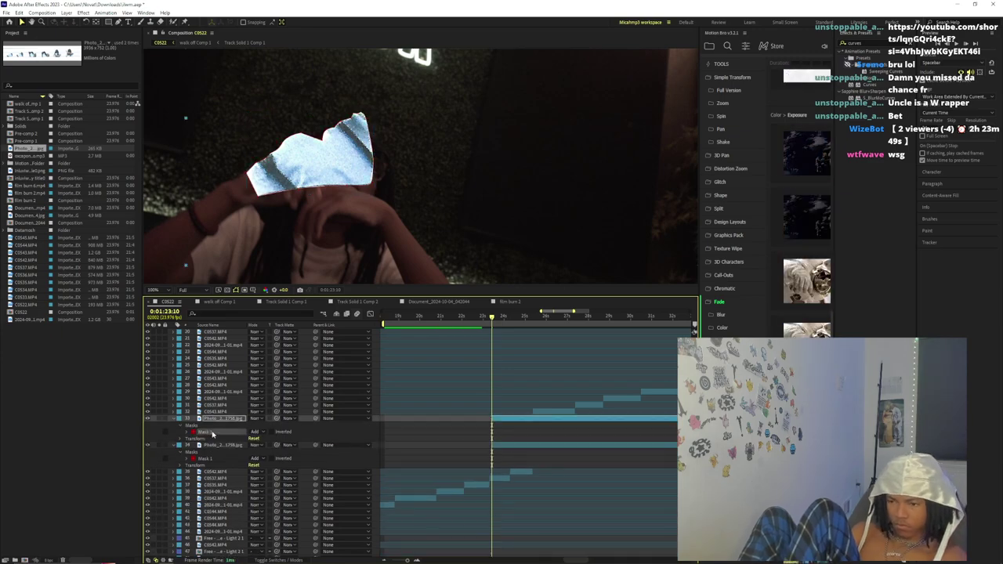
{"action": "key", "text": "Delete"}
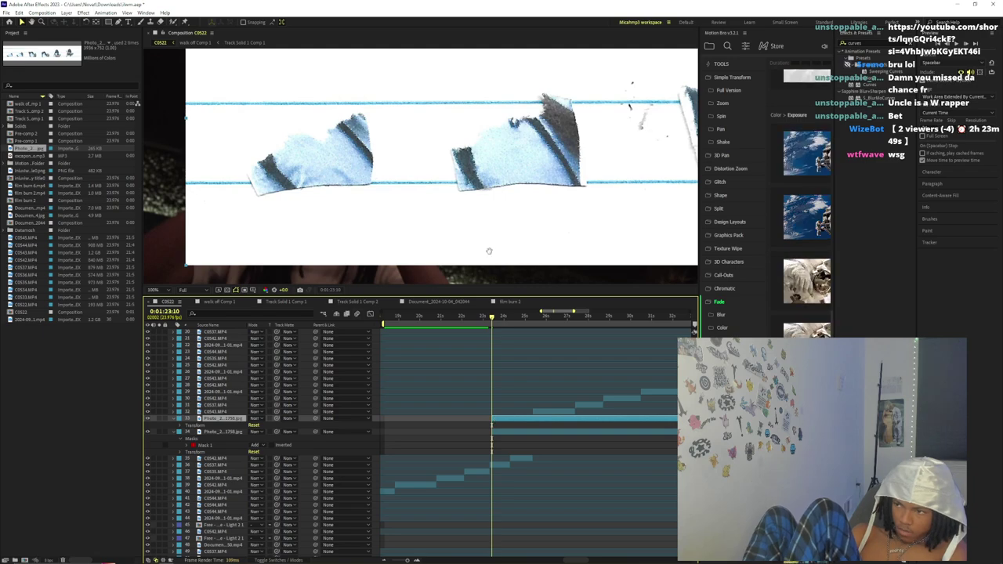
- Duplicate the unmasked photo layer twice for the remaining torn pieces
{"action": "scroll", "coordinate": [511, 138], "scroll_direction": "down", "scroll_amount": 2}
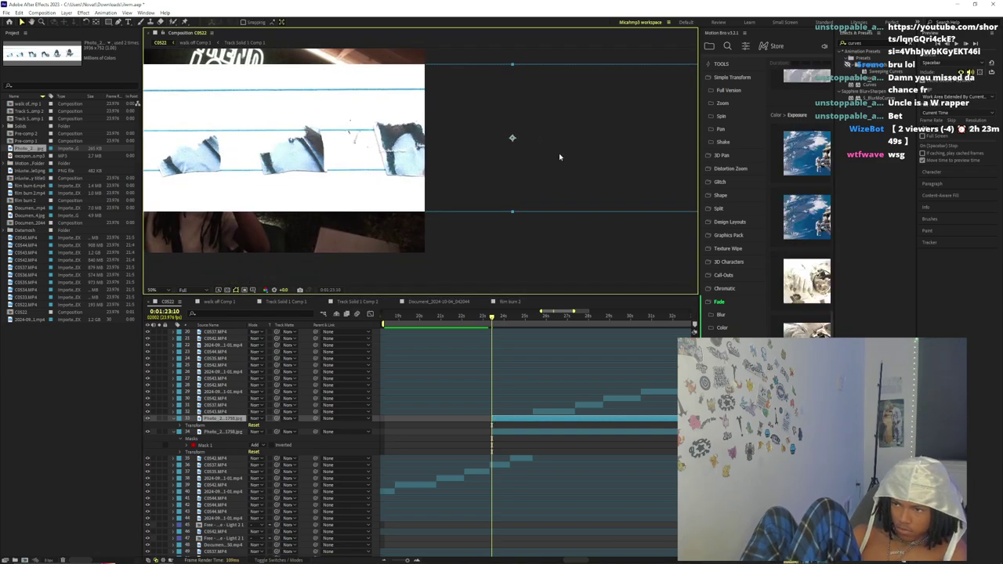
{"action": "key", "text": "ctrl+d"}
{"action": "key", "text": "ctrl+d"}
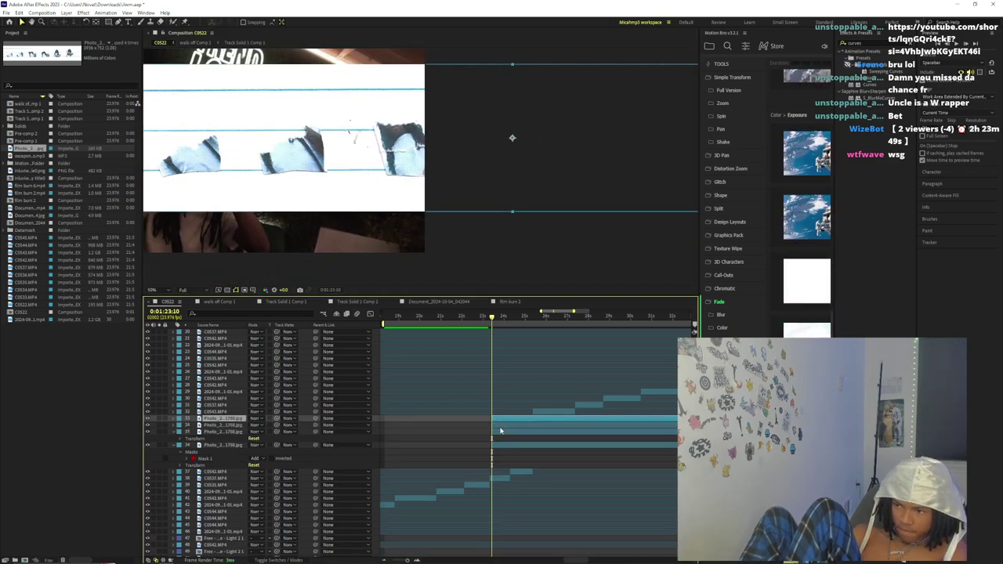
- Draw a closed Pen mask around the second torn paper piece on the top photo layer
{"action": "scroll", "coordinate": [511, 234], "scroll_direction": "up", "scroll_amount": 4}
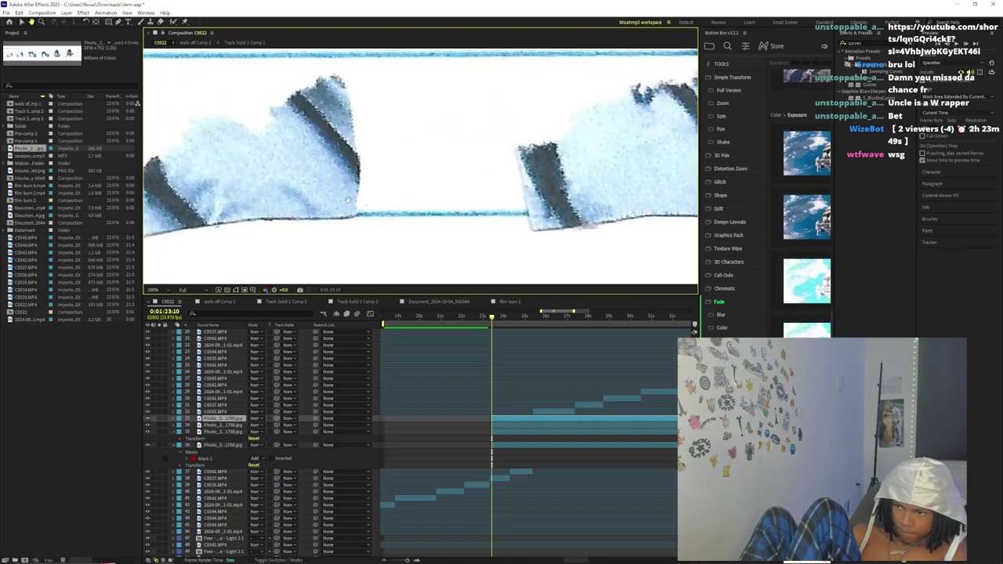
{"action": "left_click", "coordinate": [510, 230]}
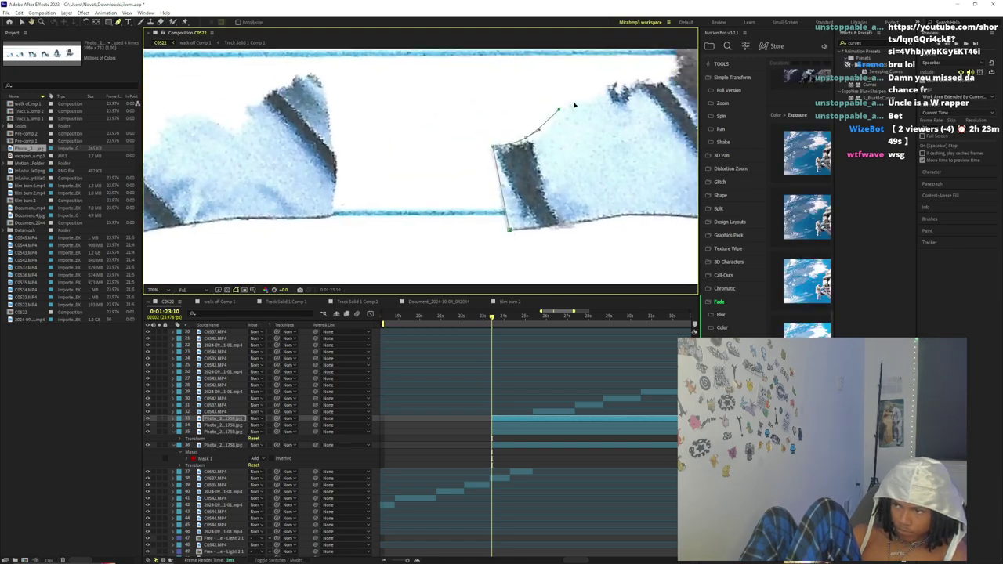
{"action": "left_click_drag", "start_coordinate": [603, 103], "coordinate": [488, 146]}
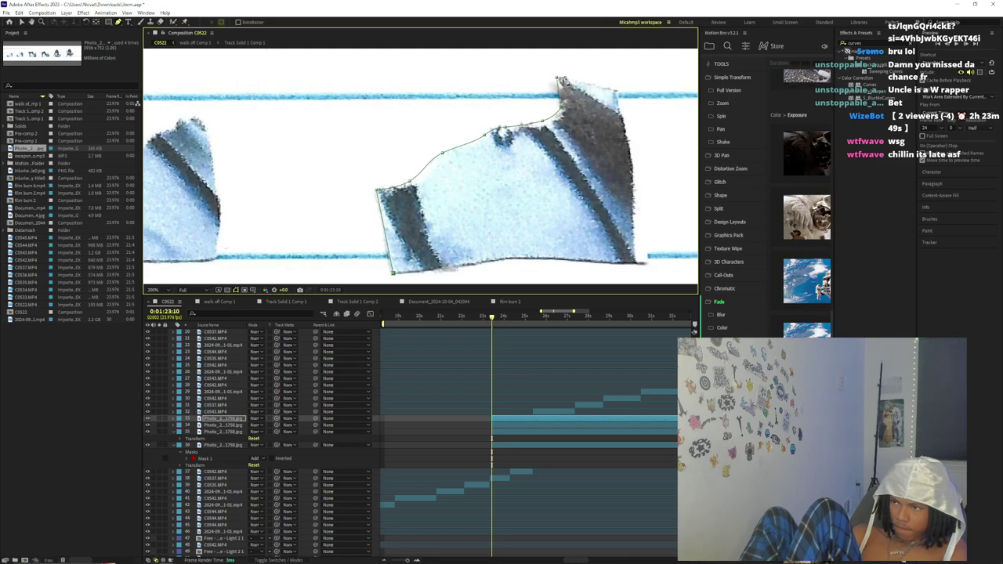
{"action": "left_click", "coordinate": [617, 92]}
{"action": "left_click_drag", "start_coordinate": [623, 132], "coordinate": [588, 105]}
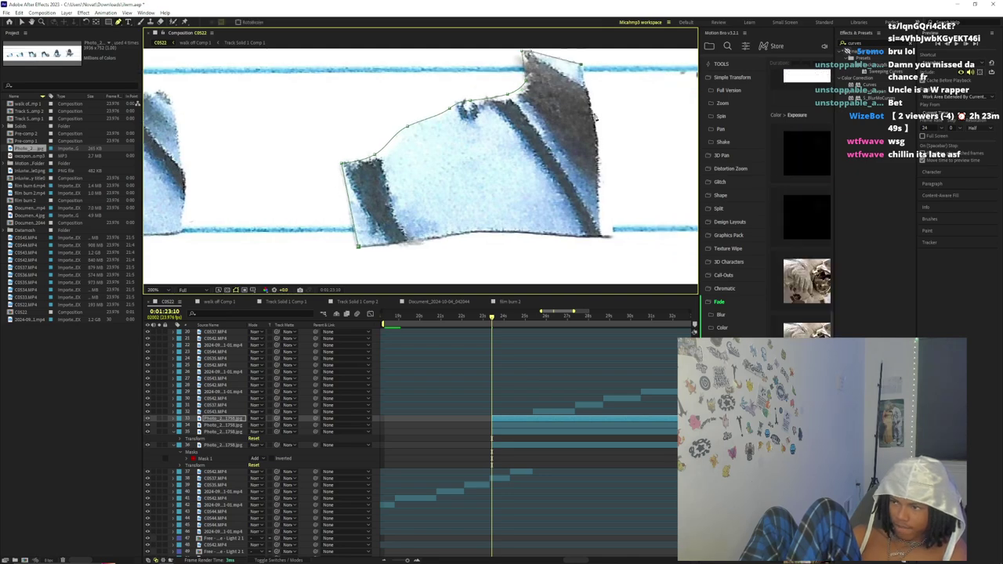
{"action": "scroll", "coordinate": [587, 126], "scroll_direction": "down", "scroll_amount": 2}
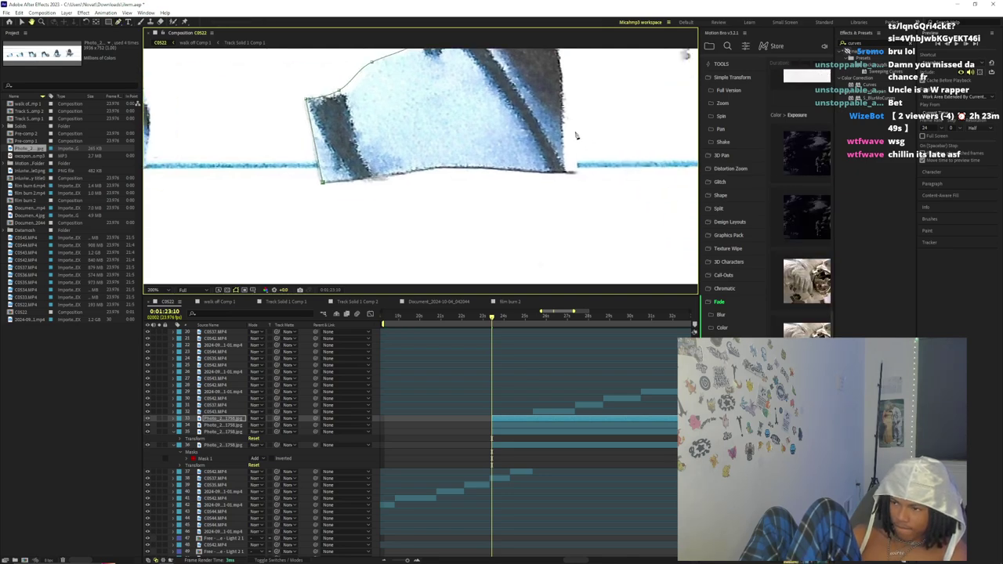
{"action": "left_click_drag", "start_coordinate": [582, 159], "coordinate": [531, 177]}
{"action": "key", "text": "ctrl+z"}
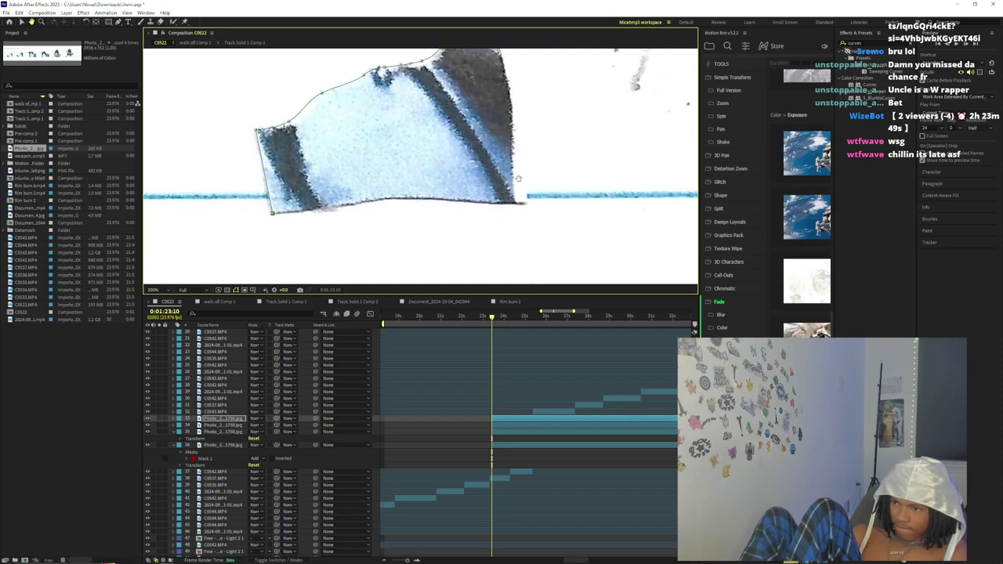
{"action": "left_click", "coordinate": [528, 205]}
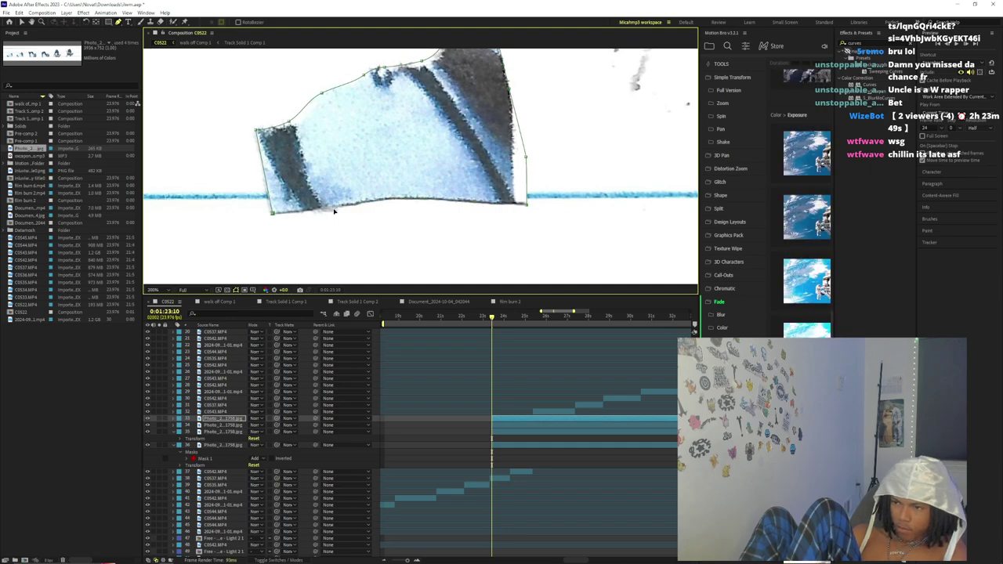
{"action": "left_click", "coordinate": [272, 213]}
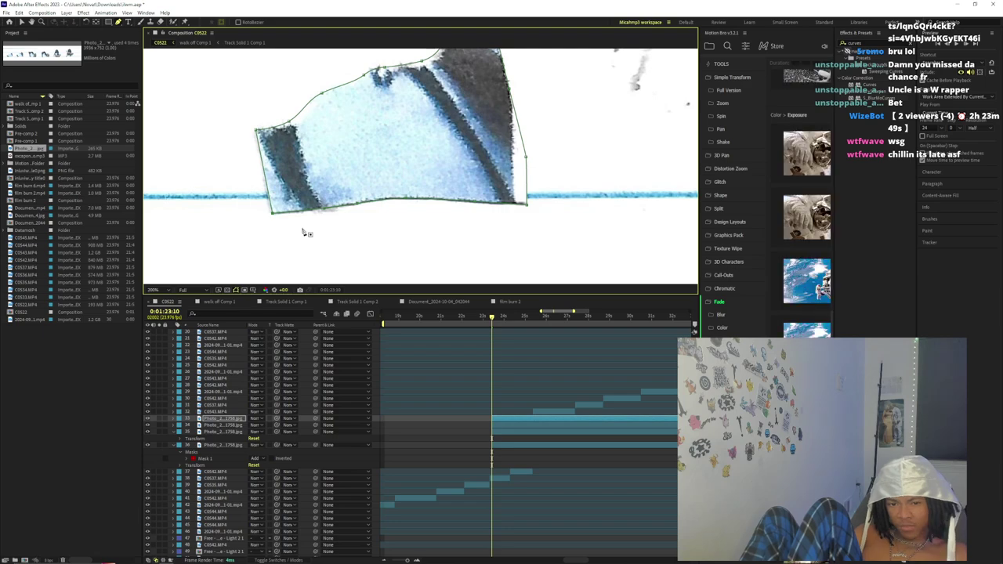
- On the second photo layer, trace a Pen path along the lower and right edges of the third torn piece
{"action": "scroll", "coordinate": [464, 187], "scroll_direction": "down", "scroll_amount": 1}
{"action": "left_click_drag", "start_coordinate": [472, 174], "coordinate": [345, 158]}
{"action": "key", "text": "v"}
{"action": "left_click", "coordinate": [497, 425]}
{"action": "left_click_drag", "start_coordinate": [500, 188], "coordinate": [313, 267]}
{"action": "scroll", "coordinate": [420, 191], "scroll_direction": "up", "scroll_amount": 3}
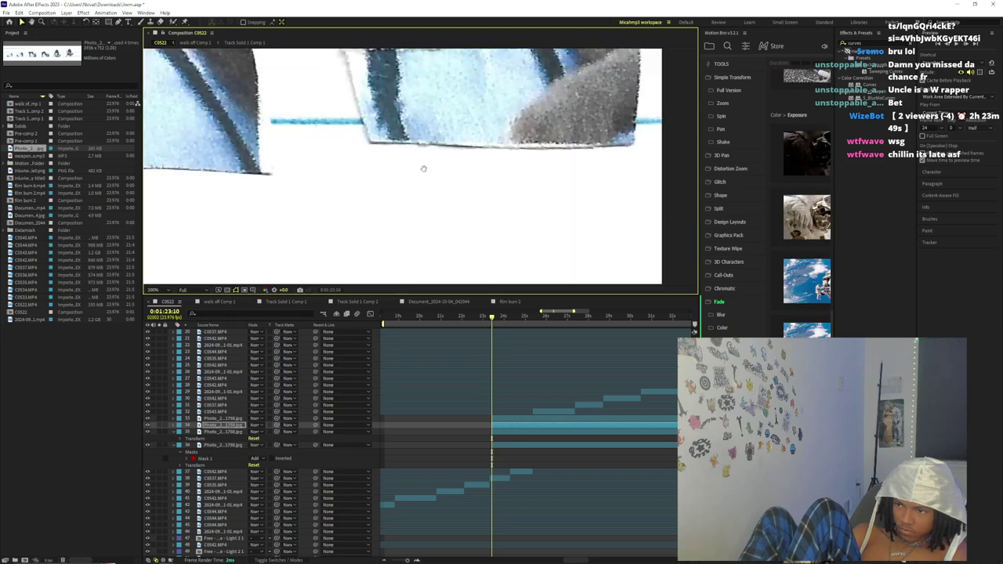
{"action": "scroll", "coordinate": [426, 174], "scroll_direction": "down", "scroll_amount": 1}
{"action": "key", "text": "g"}
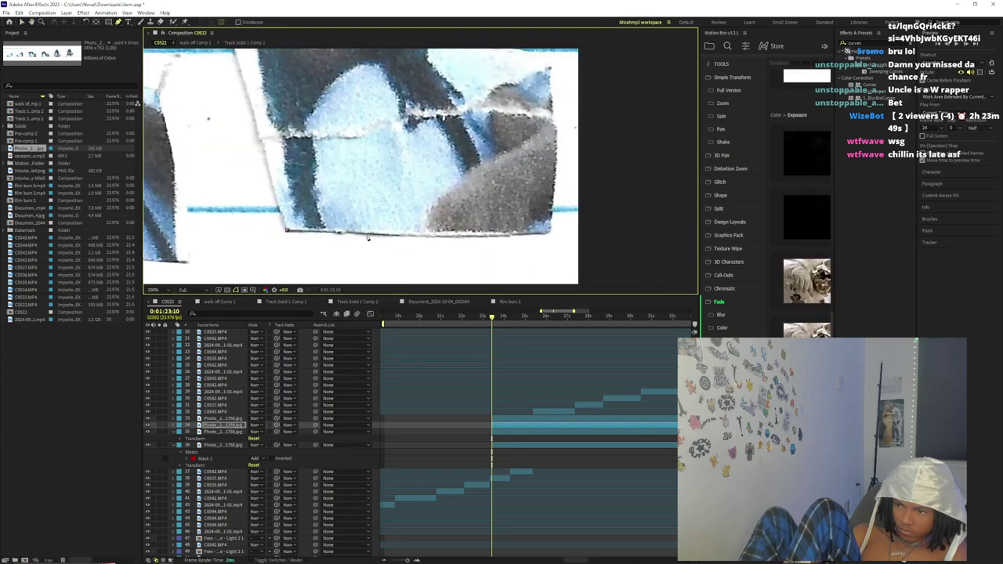
{"action": "left_click_drag", "start_coordinate": [483, 237], "coordinate": [493, 237]}
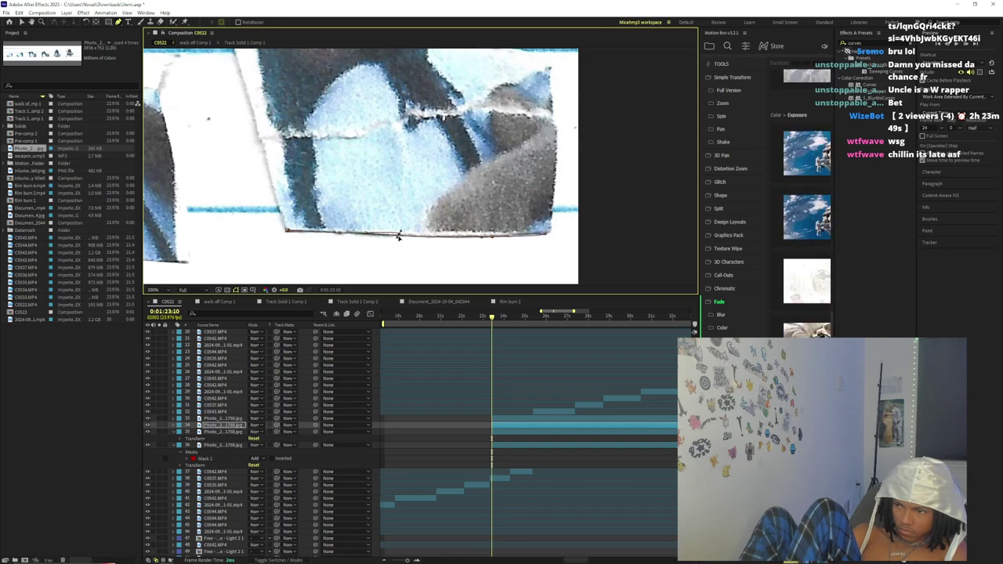
{"action": "left_click", "coordinate": [553, 219]}
{"action": "left_click_drag", "start_coordinate": [551, 188], "coordinate": [545, 255]}
{"action": "left_click", "coordinate": [552, 203]}
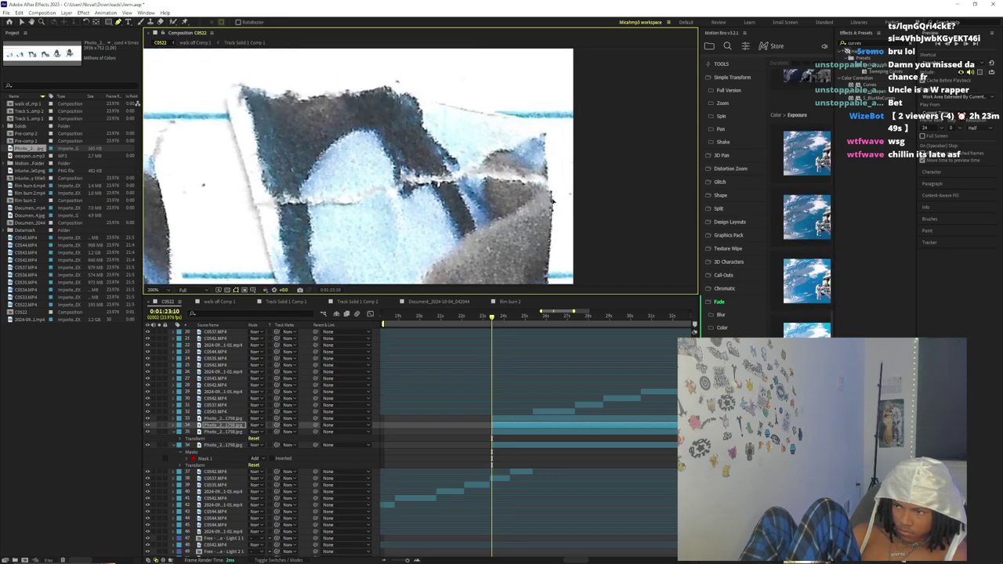
- Continue the Pen path over the third piece's torn upper edge and down its left side, closing the mask
{"action": "left_click", "coordinate": [427, 100]}
{"action": "left_click", "coordinate": [392, 82]}
{"action": "left_click", "coordinate": [349, 92]}
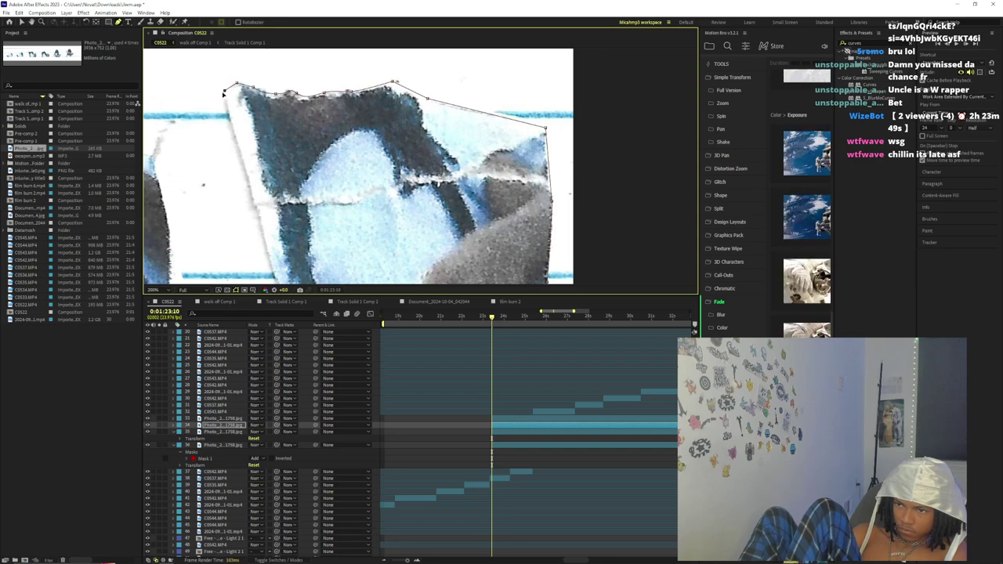
{"action": "left_click_drag", "start_coordinate": [247, 186], "coordinate": [228, 99]}
{"action": "left_click", "coordinate": [234, 119]}
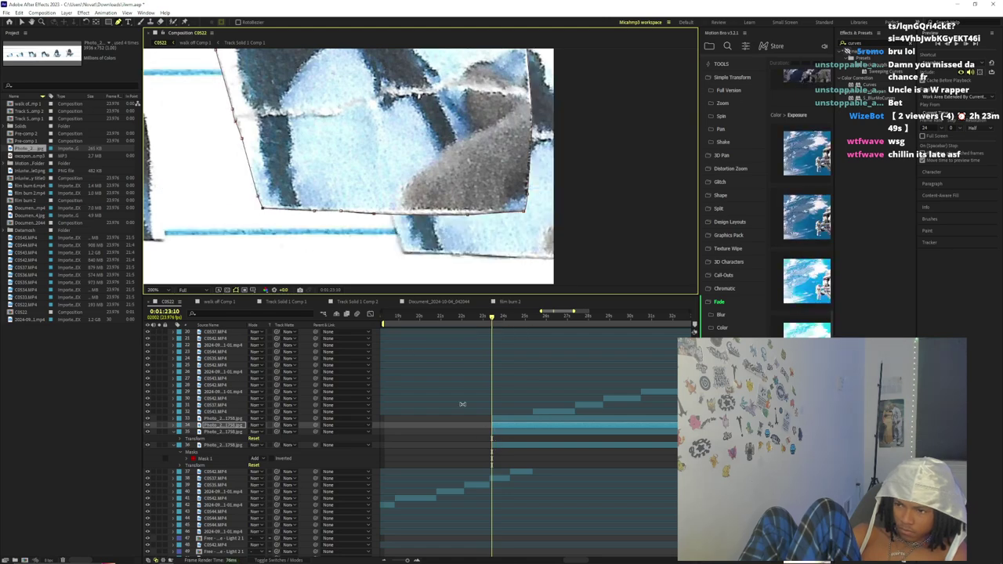
- Duplicate the third photo layer, which has no mask, for another torn piece
{"action": "scroll", "coordinate": [389, 237], "scroll_direction": "down", "scroll_amount": 2}
{"action": "key", "text": "space"}
{"action": "left_click", "coordinate": [525, 431]}
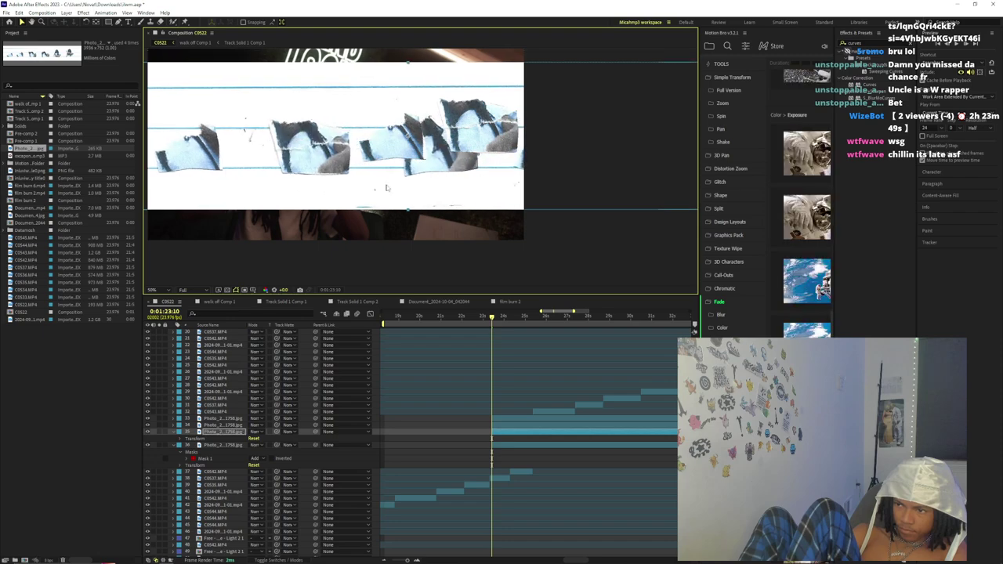
{"action": "scroll", "coordinate": [312, 200], "scroll_direction": "up", "scroll_amount": 2}
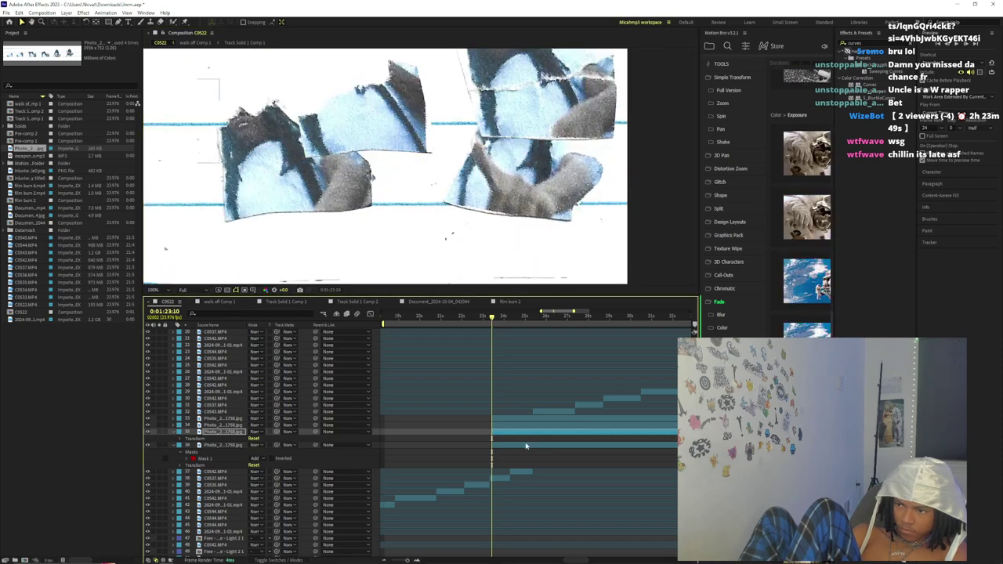
{"action": "key", "text": "ctrl+d"}
{"action": "scroll", "coordinate": [441, 221], "scroll_direction": "down", "scroll_amount": 2}
{"action": "scroll", "coordinate": [309, 249], "scroll_direction": "up", "scroll_amount": 3}
{"action": "scroll", "coordinate": [310, 249], "scroll_direction": "down", "scroll_amount": 4}
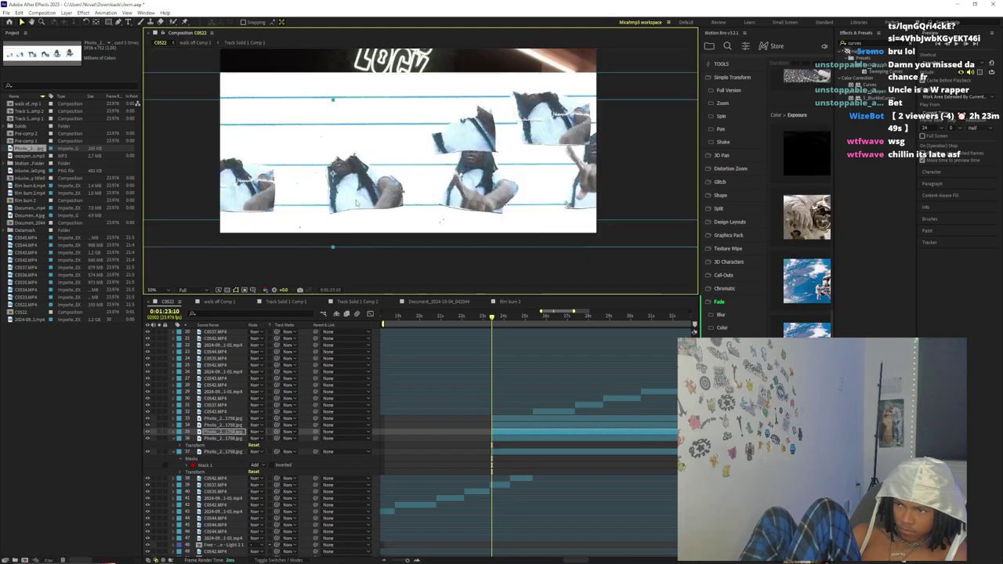
{"action": "scroll", "coordinate": [357, 194], "scroll_direction": "up", "scroll_amount": 4}
{"action": "scroll", "coordinate": [253, 274], "scroll_direction": "down", "scroll_amount": 2}
{"action": "scroll", "coordinate": [313, 235], "scroll_direction": "up", "scroll_amount": 3}
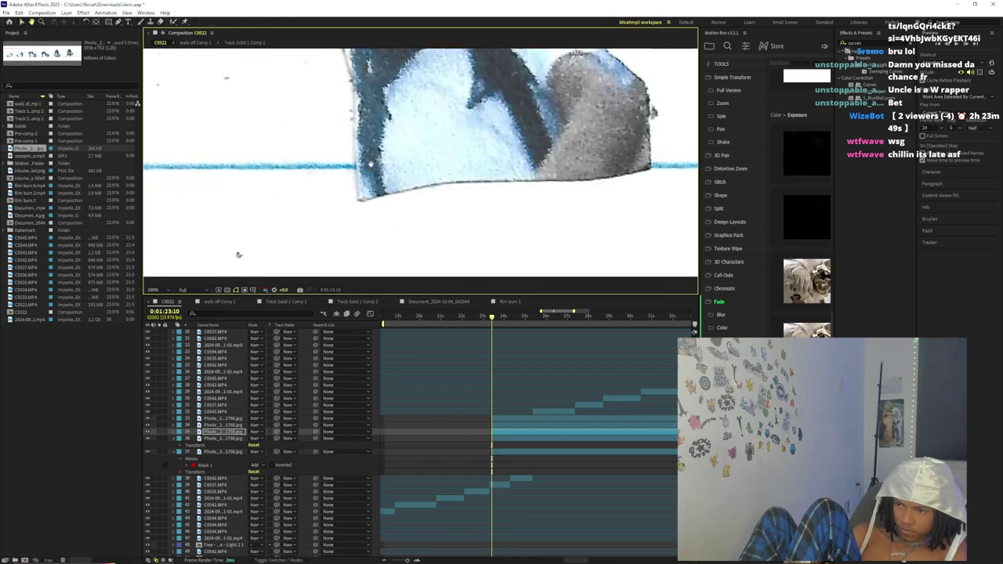
{"action": "scroll", "coordinate": [321, 180], "scroll_direction": "down", "scroll_amount": 4}
{"action": "mouse_move", "coordinate": [330, 168]}
{"action": "left_mouse_down"}
{"action": "mouse_move", "coordinate": [309, 170]}
{"action": "mouse_move", "coordinate": [330, 171]}
{"action": "mouse_move", "coordinate": [317, 179]}
{"action": "left_mouse_up"}
{"action": "scroll", "coordinate": [317, 169], "scroll_direction": "down", "scroll_amount": 2}
{"action": "scroll", "coordinate": [317, 179], "scroll_direction": "up", "scroll_amount": 2}
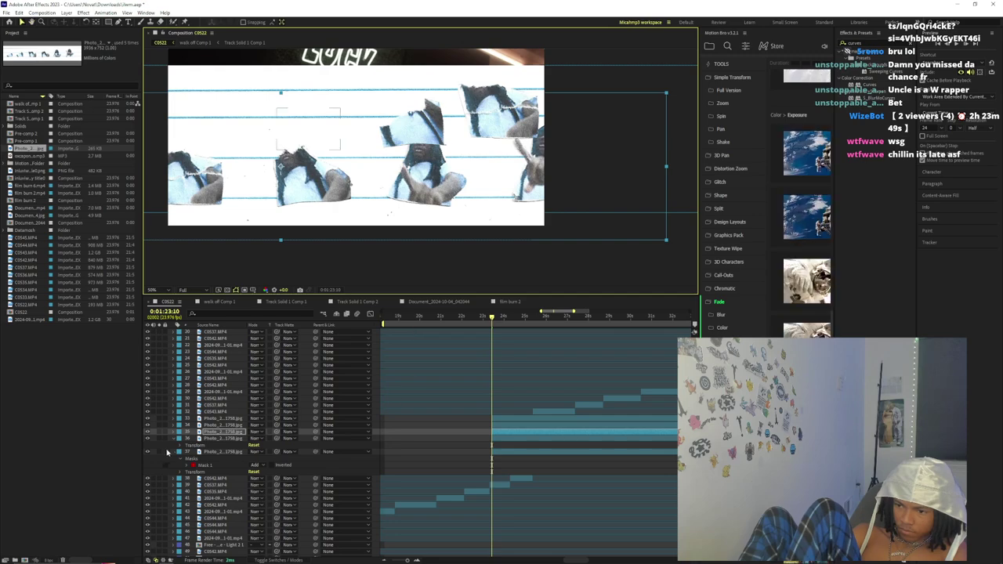
- Hide photo layer 35 and keep photo layer 36 visible
{"action": "left_click", "coordinate": [147, 432]}
{"action": "left_click", "coordinate": [148, 429]}
{"action": "left_click", "coordinate": [147, 429]}
{"action": "left_click", "coordinate": [147, 429]}
{"action": "left_click", "coordinate": [148, 429]}
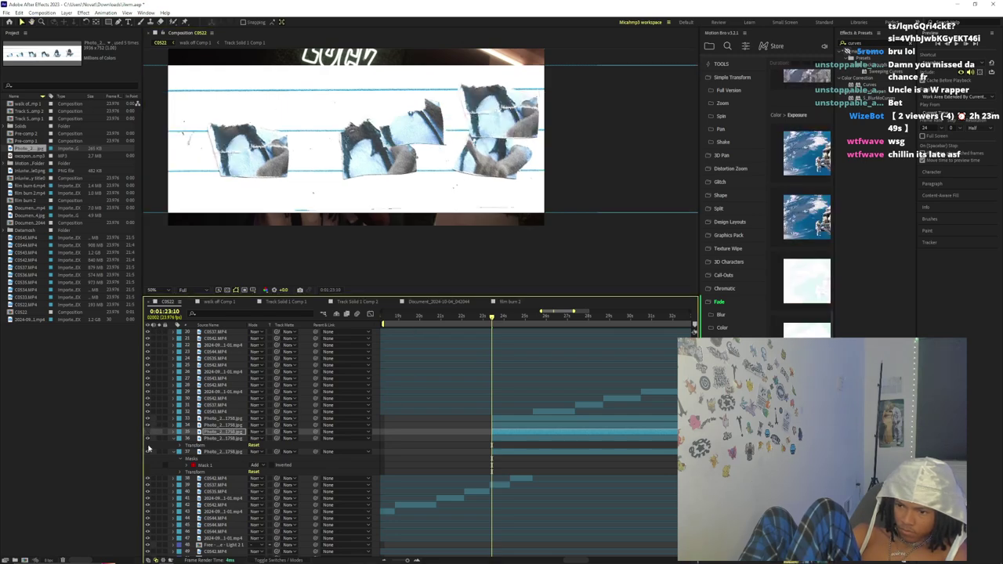
{"action": "left_click", "coordinate": [147, 439]}
{"action": "left_click", "coordinate": [147, 440]}
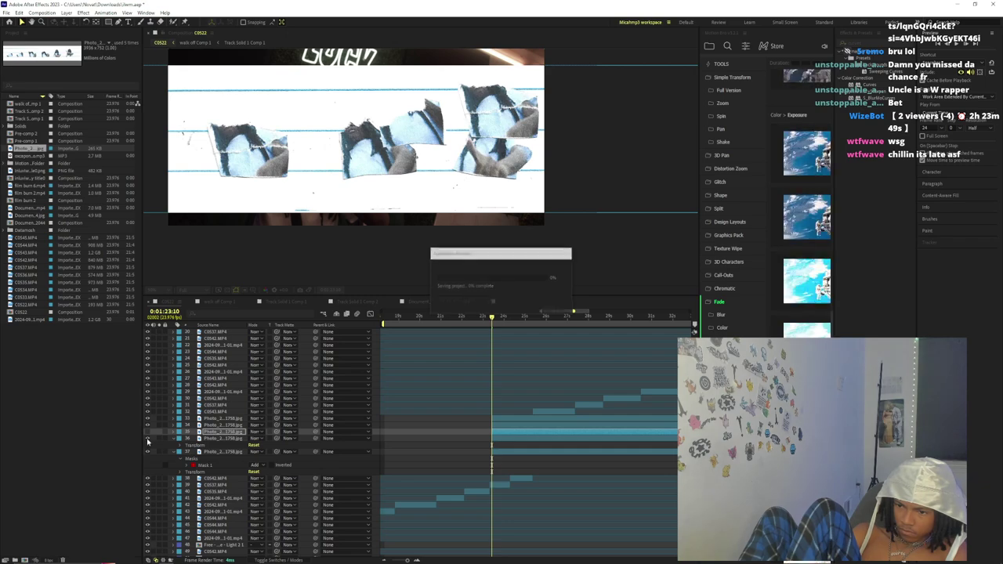
{"action": "left_click", "coordinate": [147, 440]}
{"action": "left_click", "coordinate": [148, 439]}
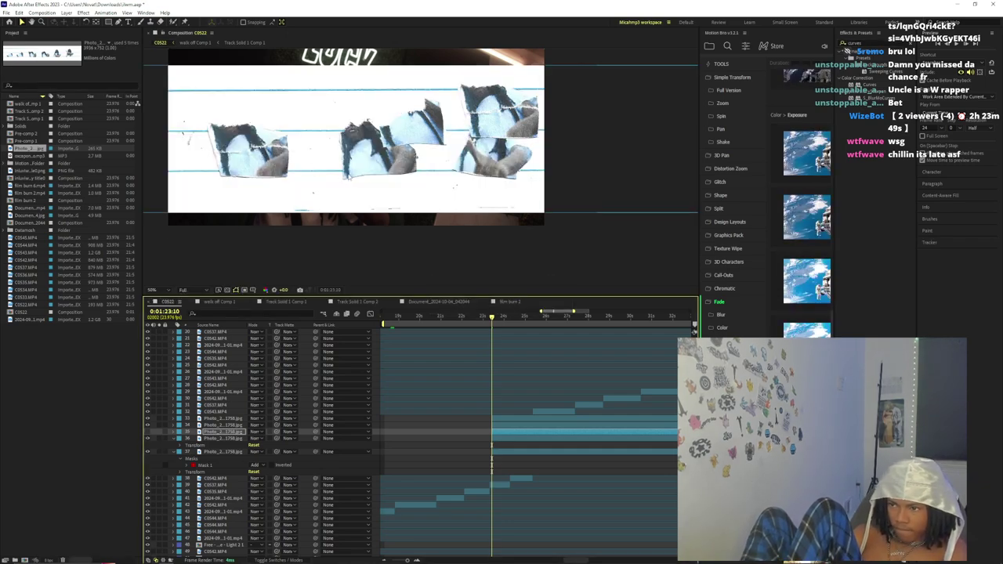
- Duplicate photo layer 36 and trace a Pen path up the left edge of the fourth torn piece
{"action": "left_click", "coordinate": [510, 436]}
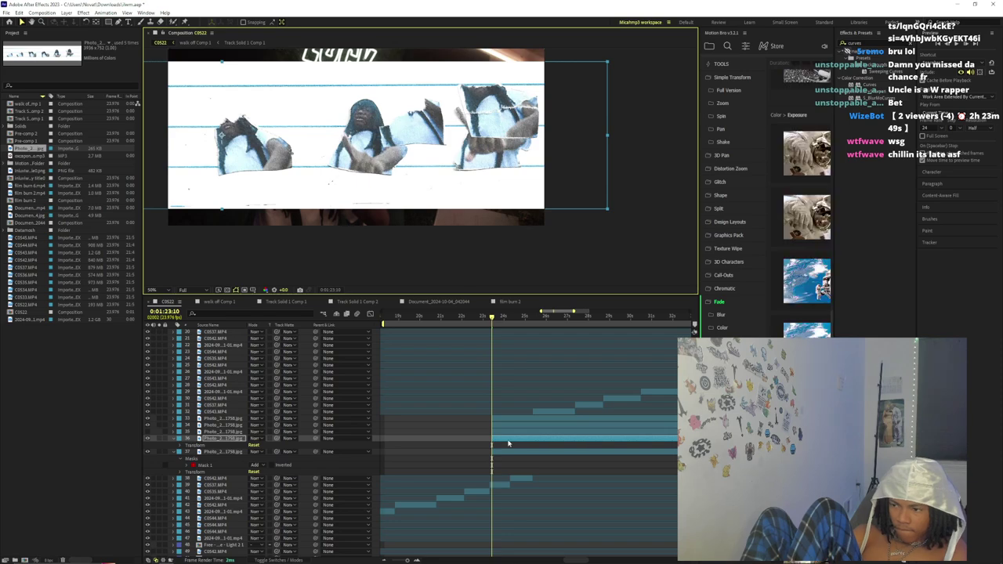
{"action": "key", "text": "ctrl+d"}
{"action": "scroll", "coordinate": [301, 190], "scroll_direction": "up", "scroll_amount": 4}
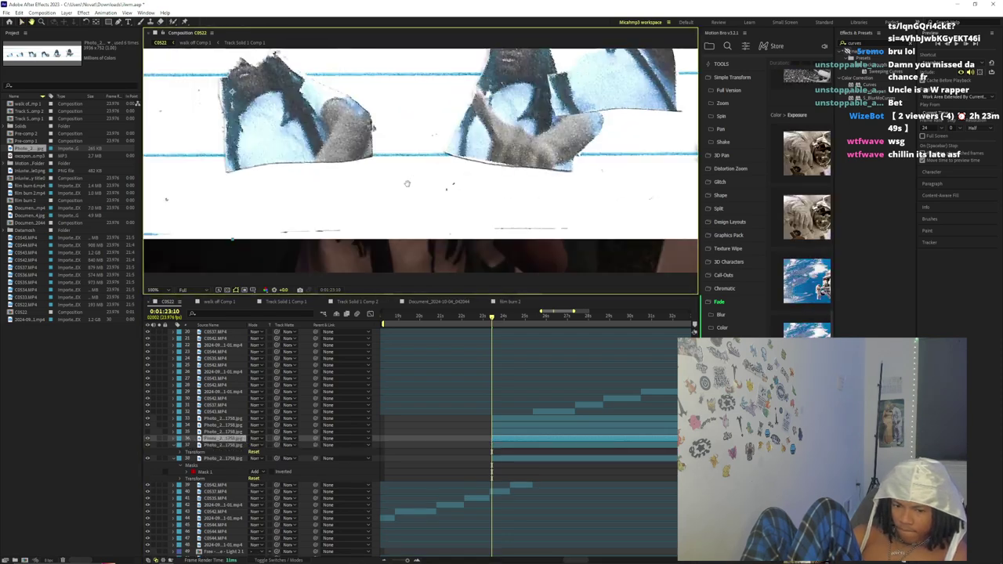
{"action": "left_click", "coordinate": [382, 227]}
{"action": "left_click", "coordinate": [380, 179]}
{"action": "left_click", "coordinate": [378, 115]}
{"action": "left_click_drag", "start_coordinate": [378, 115], "coordinate": [377, 174]}
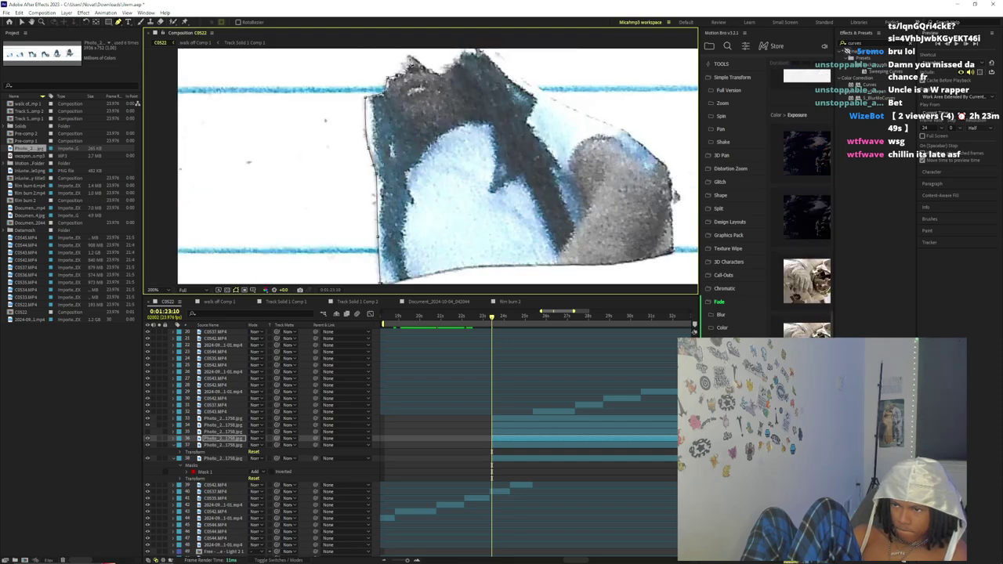
- Extend the Pen path along the jagged peaks at the top of the fourth torn piece
{"action": "left_click", "coordinate": [440, 69]}
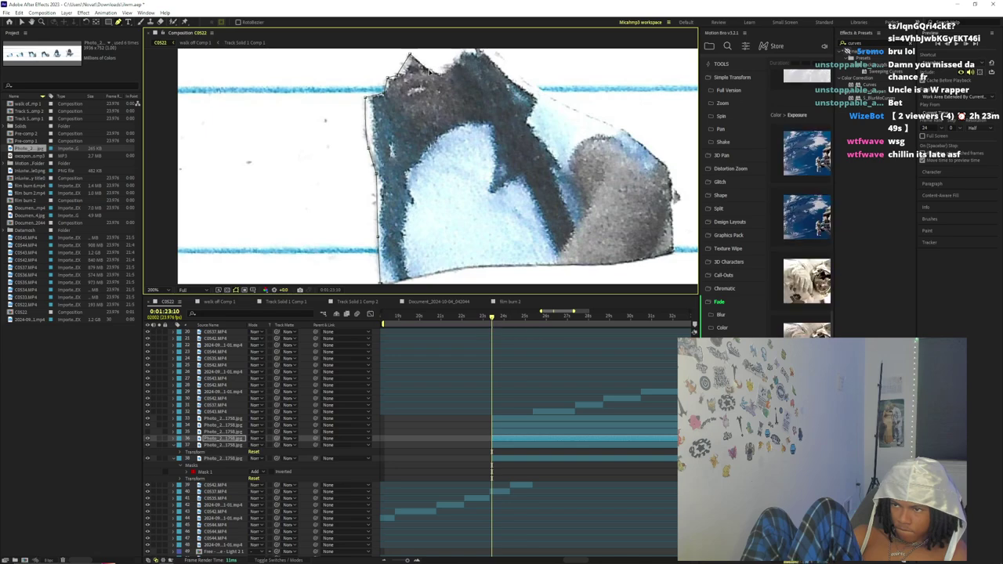
{"action": "left_click_drag", "start_coordinate": [440, 69], "coordinate": [423, 102]}
{"action": "left_click", "coordinate": [447, 89]}
{"action": "left_click", "coordinate": [452, 70]}
{"action": "left_click", "coordinate": [470, 76]}
{"action": "left_click_drag", "start_coordinate": [516, 124], "coordinate": [525, 127]}
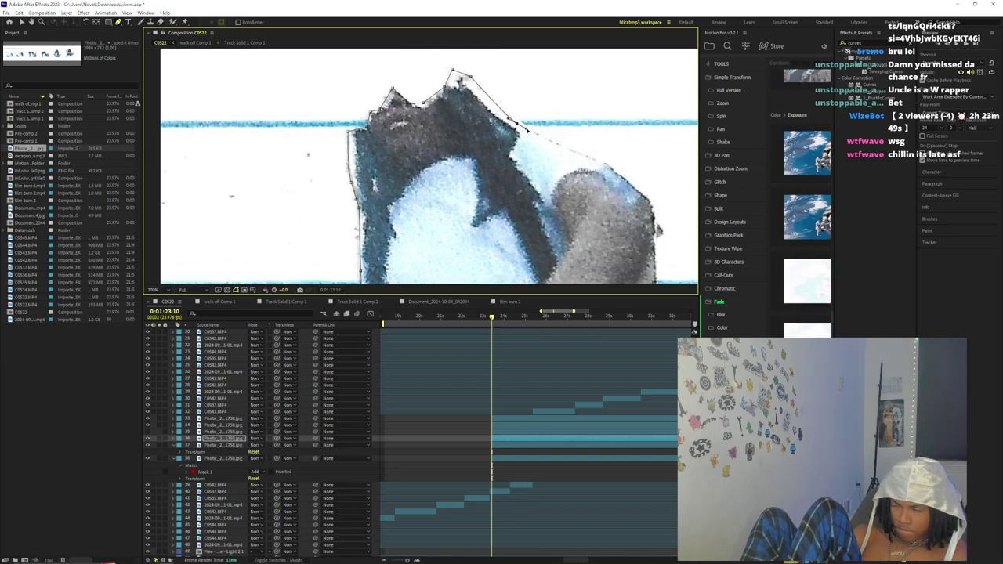
- Carry the Pen path down the fourth piece's right side and along its lower edge to close the mask
{"action": "left_click_drag", "start_coordinate": [603, 162], "coordinate": [505, 138]}
{"action": "left_click", "coordinate": [505, 138]}
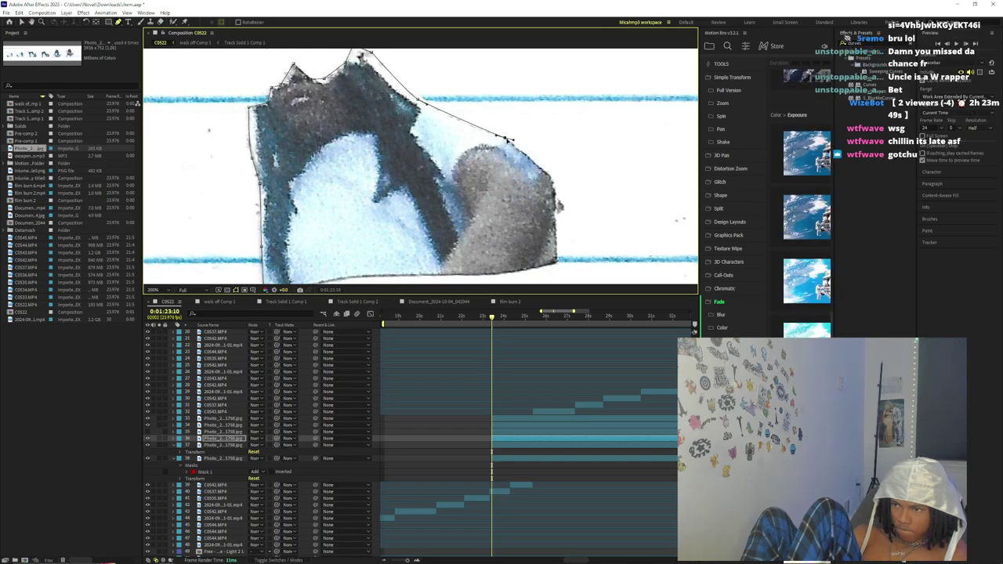
{"action": "left_click_drag", "start_coordinate": [516, 143], "coordinate": [513, 142]}
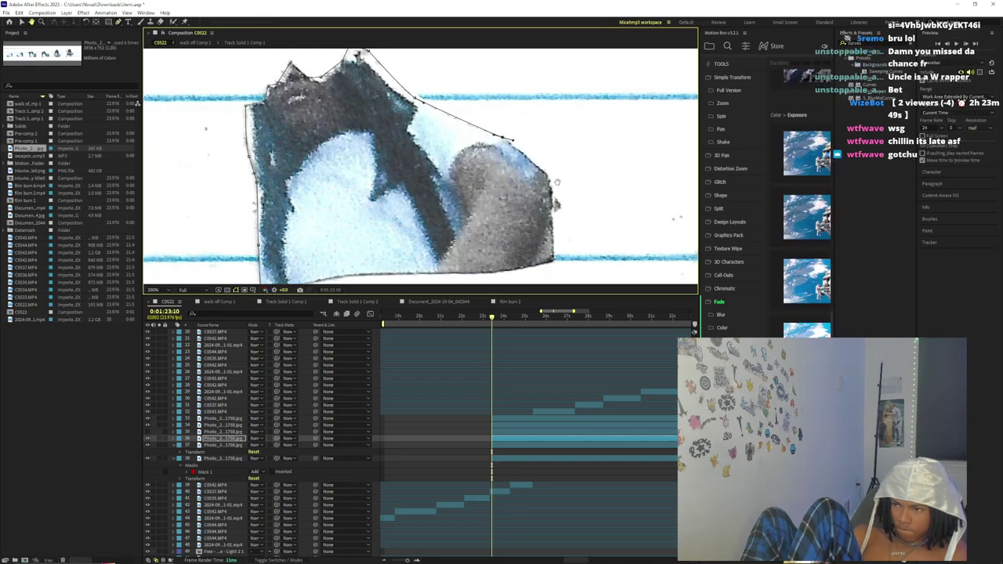
{"action": "left_click", "coordinate": [547, 179]}
{"action": "left_click", "coordinate": [554, 201]}
{"action": "left_click_drag", "start_coordinate": [550, 220], "coordinate": [553, 183]}
{"action": "left_click", "coordinate": [555, 224]}
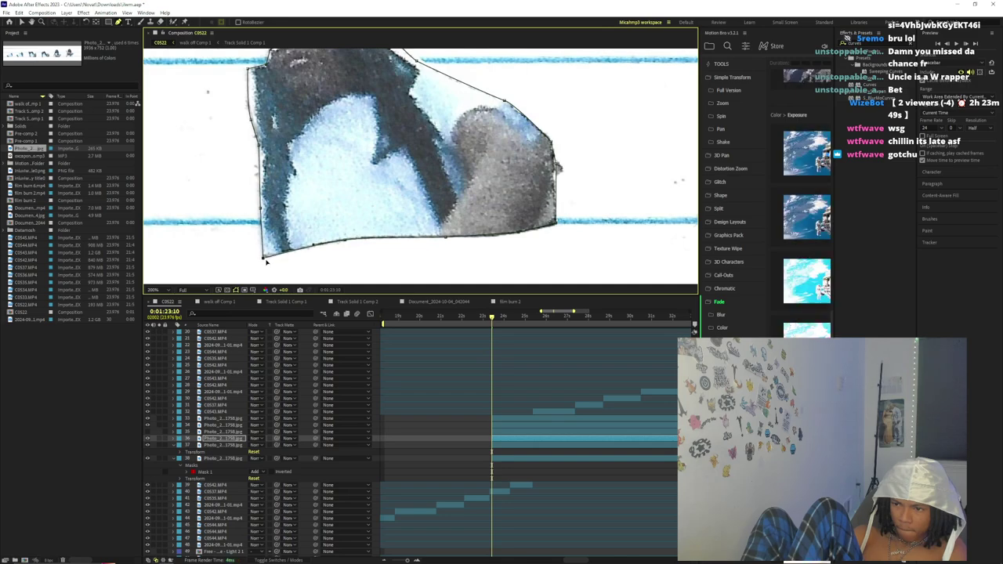
- Hide the newly masked photo layer 36 and keep photo layer 37 visible
{"action": "left_click", "coordinate": [148, 445]}
{"action": "left_click", "coordinate": [148, 439]}
{"action": "left_click", "coordinate": [148, 444]}
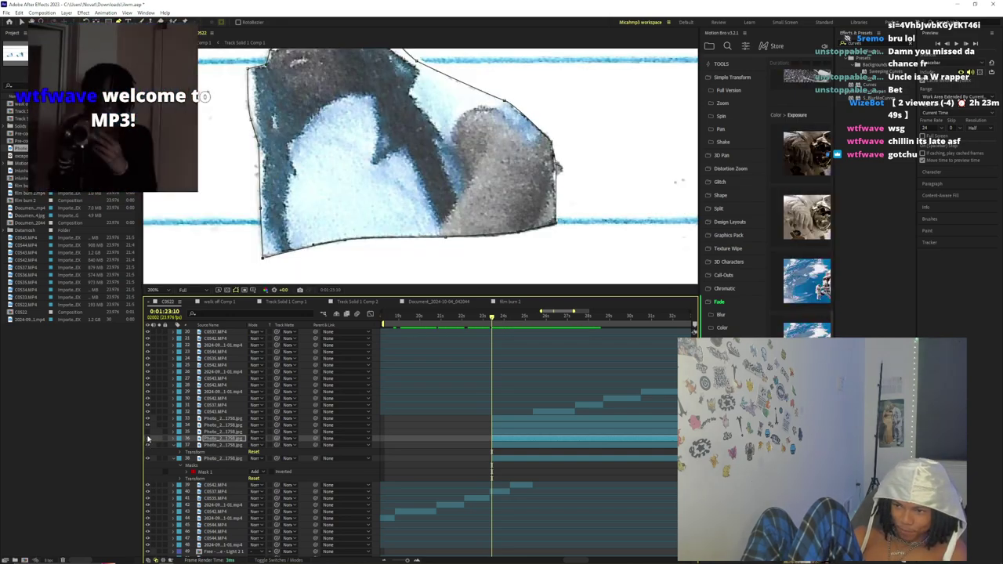
{"action": "left_click", "coordinate": [147, 438]}
{"action": "left_click", "coordinate": [147, 439]}
{"action": "left_click", "coordinate": [148, 439]}
{"action": "left_click", "coordinate": [148, 445]}
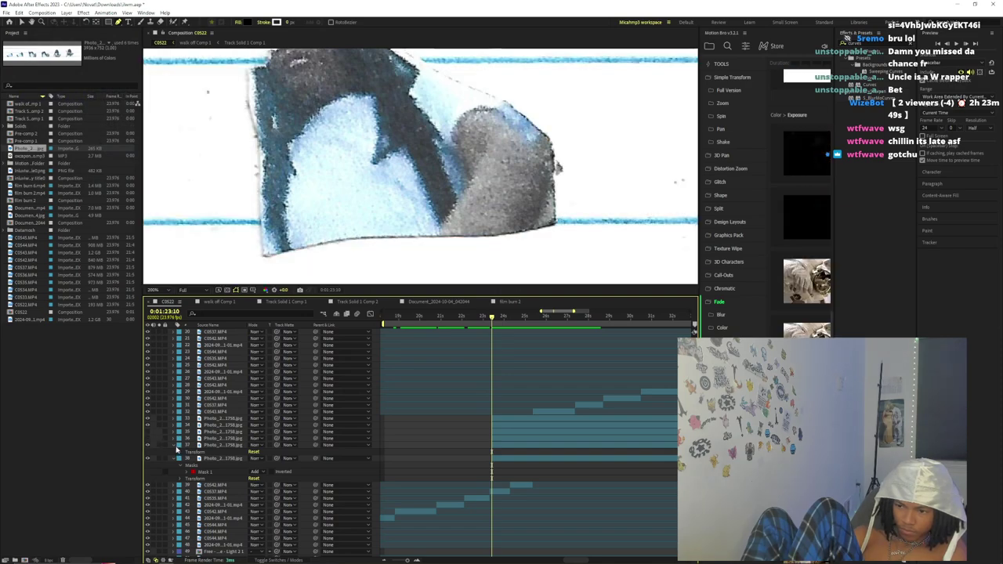
- Select photo layer 37 and trace a Pen path up the left edge of the crossed-arms figure
{"action": "left_click", "coordinate": [174, 446]}
{"action": "left_click", "coordinate": [216, 445]}
{"action": "scroll", "coordinate": [400, 240], "scroll_direction": "down", "scroll_amount": 2}
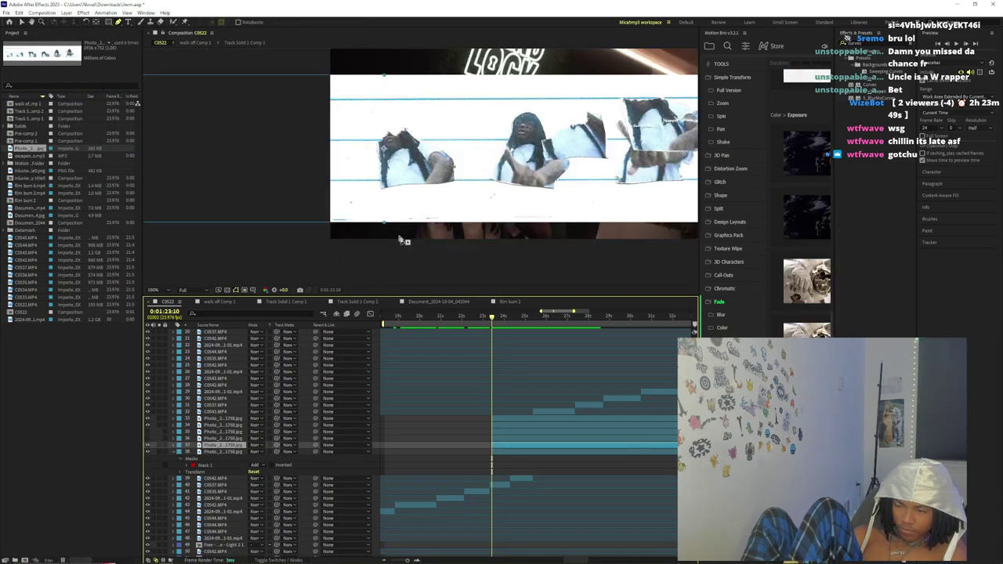
{"action": "scroll", "coordinate": [401, 240], "scroll_direction": "up", "scroll_amount": 1}
{"action": "key", "text": "space"}
{"action": "left_click_drag", "start_coordinate": [545, 188], "coordinate": [411, 191]}
{"action": "scroll", "coordinate": [428, 190], "scroll_direction": "down", "scroll_amount": 1}
{"action": "key", "text": "v"}
{"action": "scroll", "coordinate": [387, 184], "scroll_direction": "up", "scroll_amount": 1}
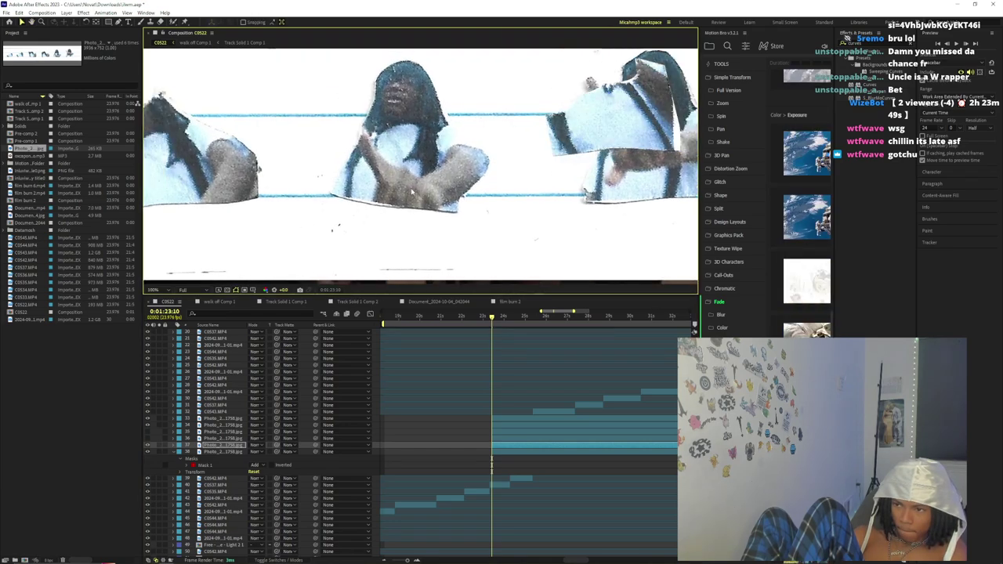
{"action": "scroll", "coordinate": [368, 195], "scroll_direction": "up", "scroll_amount": 3}
{"action": "scroll", "coordinate": [337, 212], "scroll_direction": "down", "scroll_amount": 2}
{"action": "key", "text": "g"}
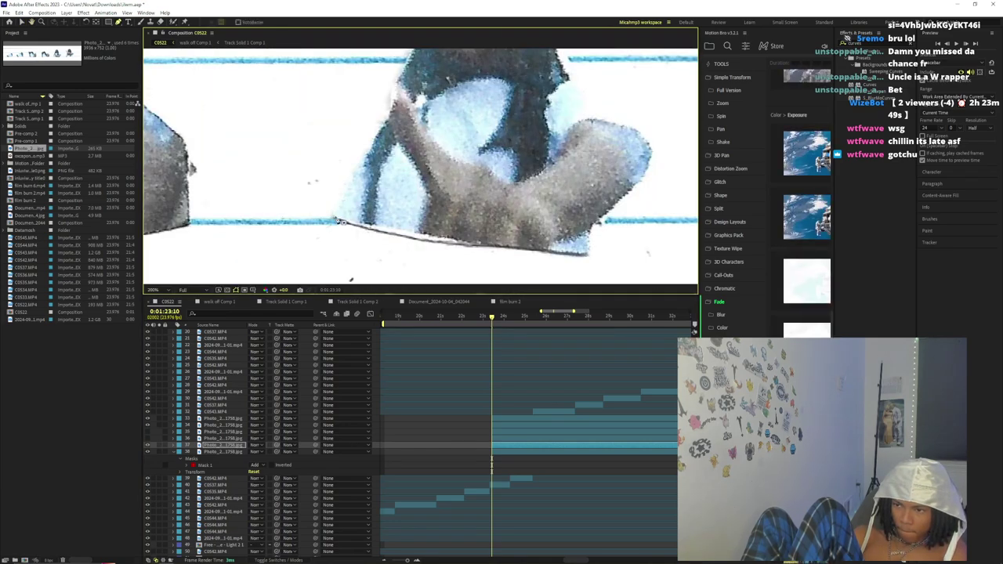
{"action": "left_click", "coordinate": [380, 130]}
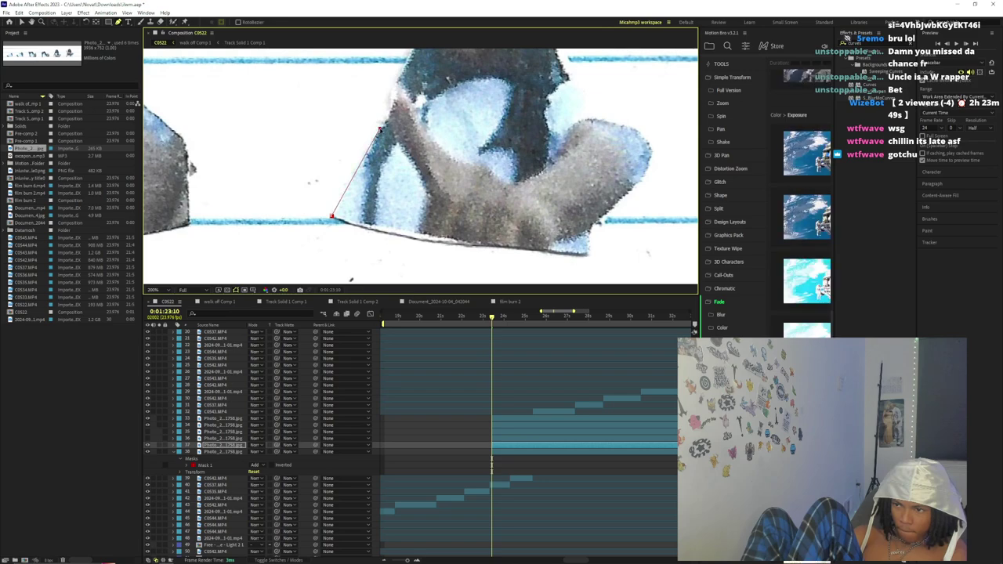
{"action": "left_click_drag", "start_coordinate": [397, 100], "coordinate": [396, 172]}
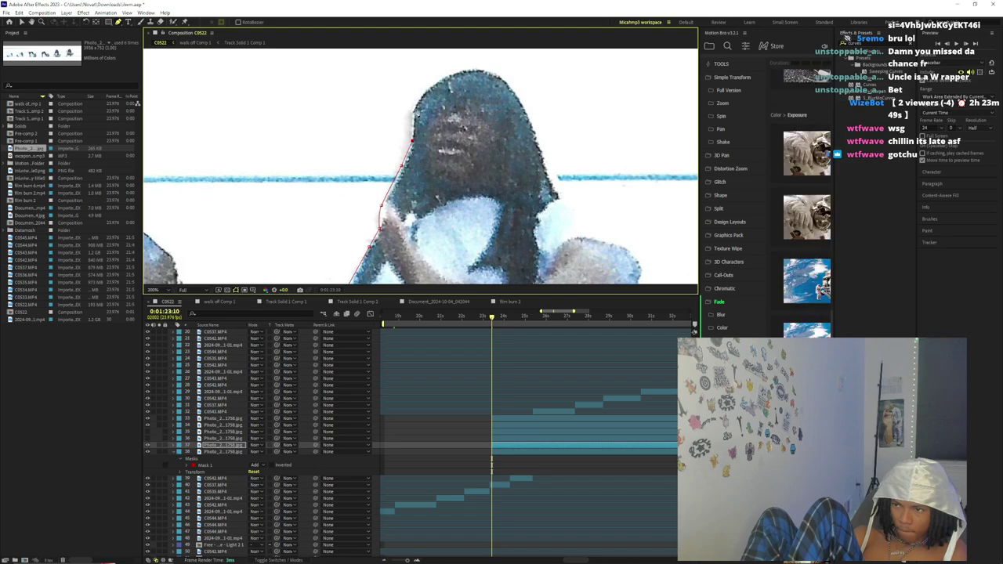
- Extend the Pen path over the crossed-arms figure's head and down the right side of the hair
{"action": "left_click_drag", "start_coordinate": [489, 69], "coordinate": [450, 96]}
{"action": "left_click", "coordinate": [396, 96]}
{"action": "left_click", "coordinate": [494, 133]}
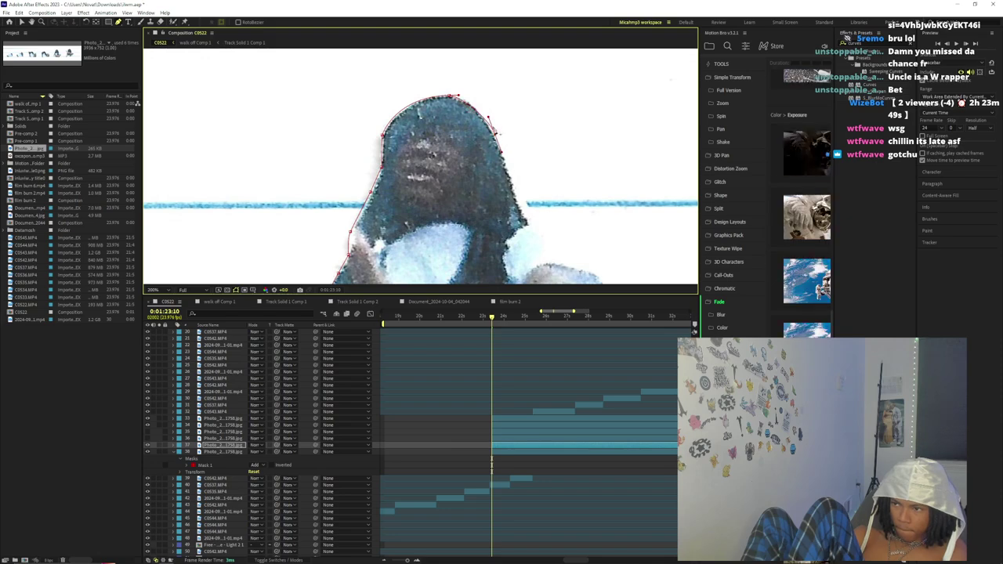
{"action": "left_click_drag", "start_coordinate": [521, 210], "coordinate": [509, 184]}
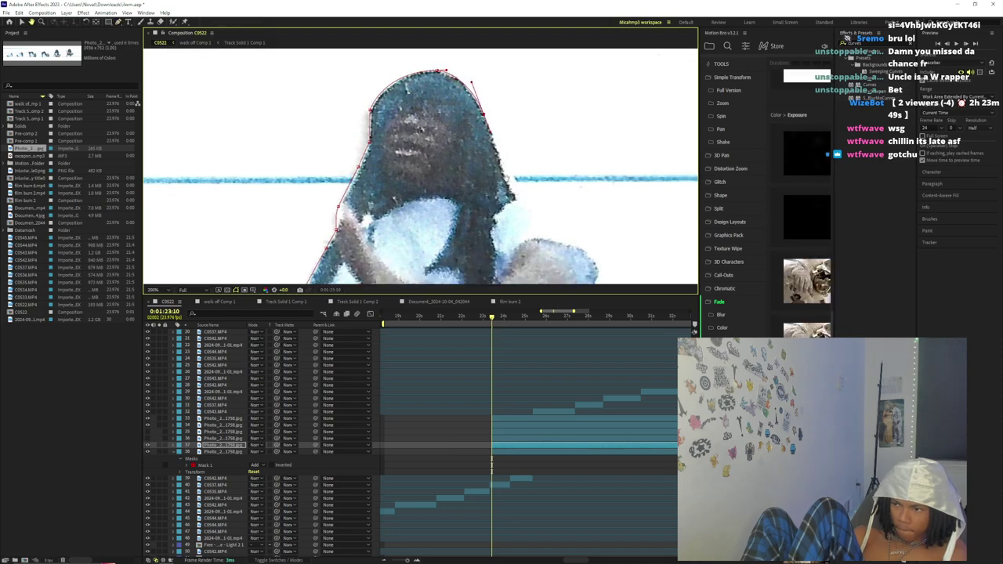
{"action": "left_click", "coordinate": [517, 193]}
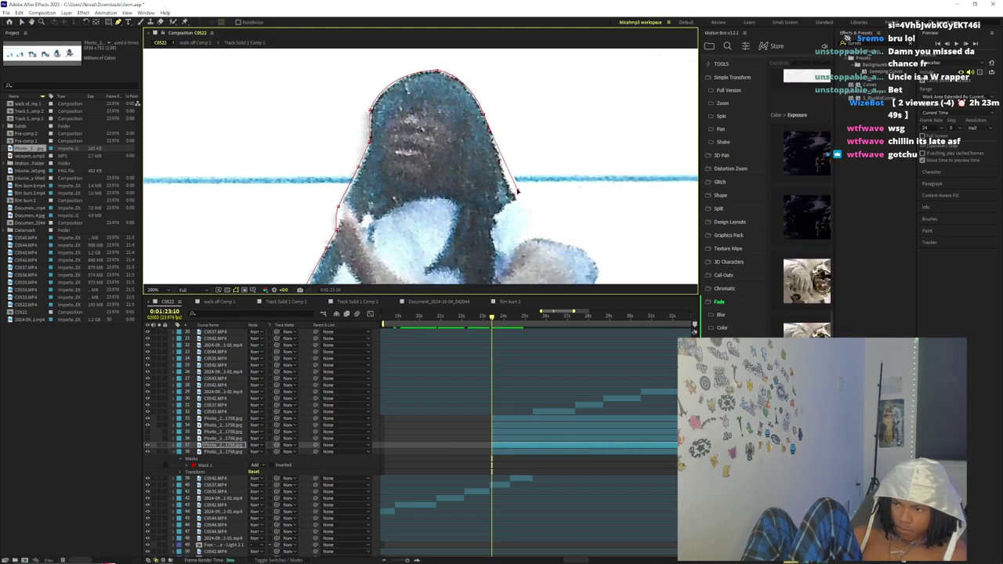
- Carry the Pen path around the crossed-arms figure's right shoulder and elbow, then along the lower edge to close the mask
{"action": "left_click_drag", "start_coordinate": [517, 194], "coordinate": [447, 147]}
{"action": "mouse_move", "coordinate": [519, 191]}
{"action": "left_mouse_down"}
{"action": "mouse_move", "coordinate": [522, 216]}
{"action": "mouse_move", "coordinate": [528, 204]}
{"action": "left_mouse_up"}
{"action": "left_click_drag", "start_coordinate": [508, 250], "coordinate": [526, 138]}
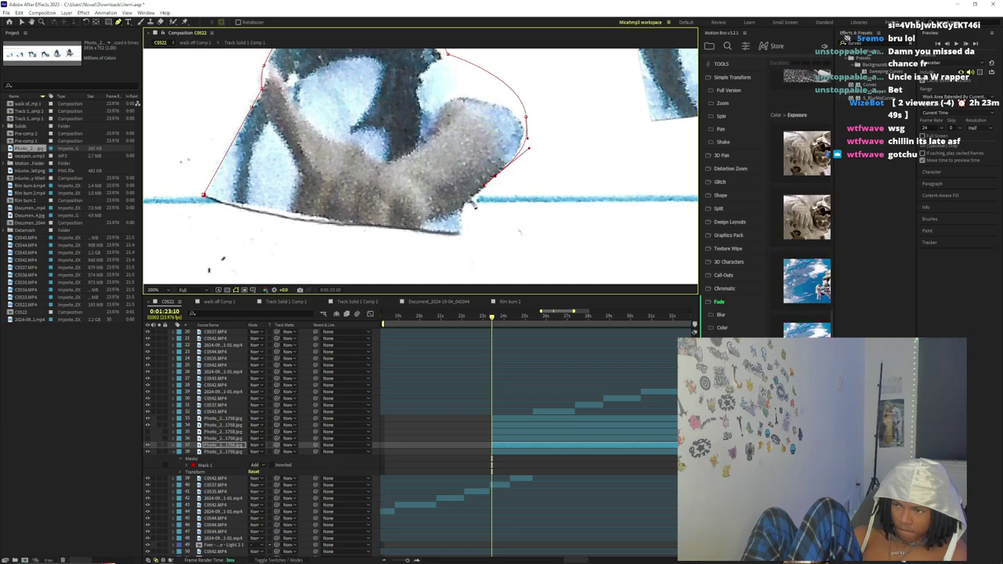
{"action": "left_click_drag", "start_coordinate": [467, 207], "coordinate": [462, 217]}
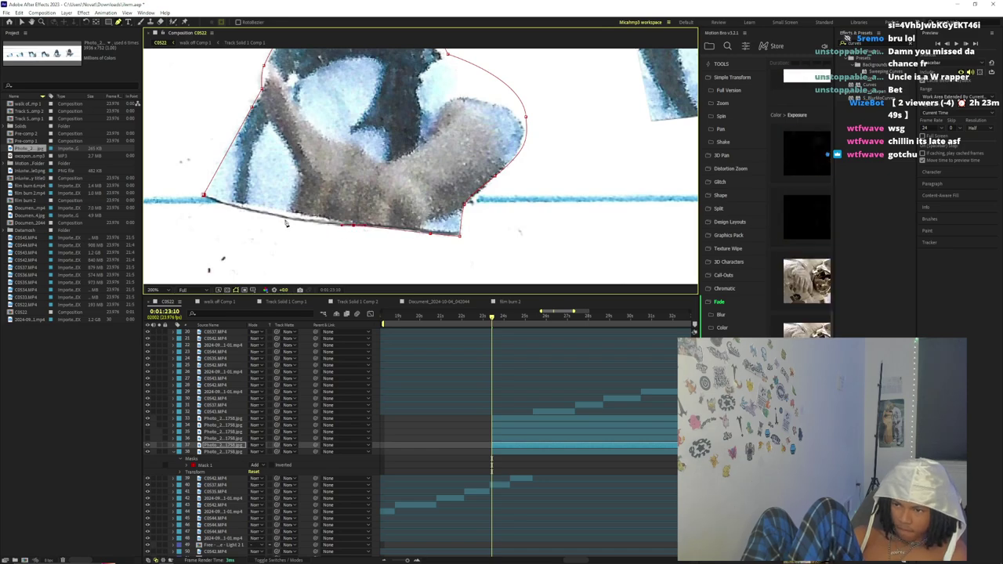
{"action": "left_click", "coordinate": [205, 196]}
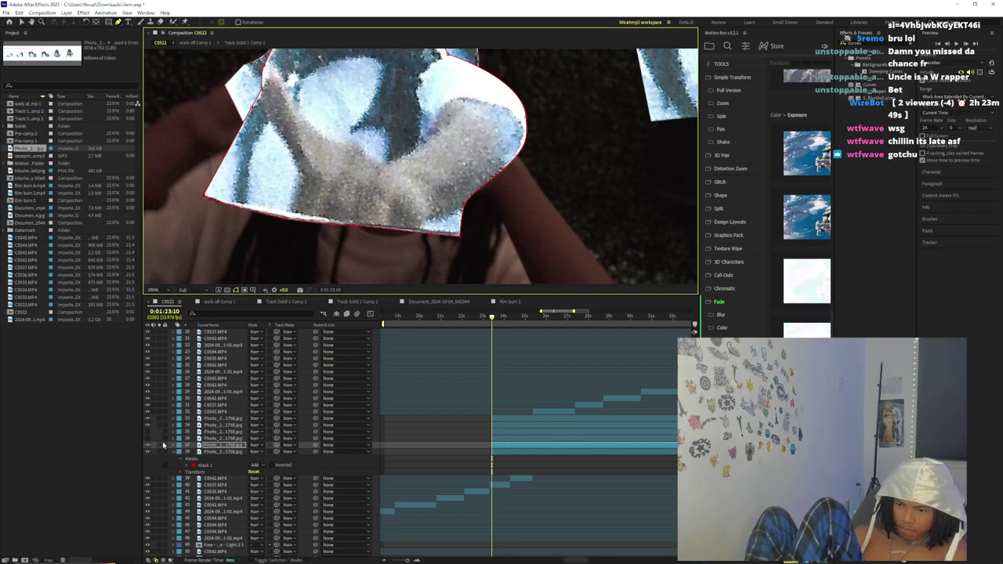
- Hide the newly masked photo layer 37 and show the unmasked photo layer 35
{"action": "scroll", "coordinate": [364, 241], "scroll_direction": "down", "scroll_amount": 3}
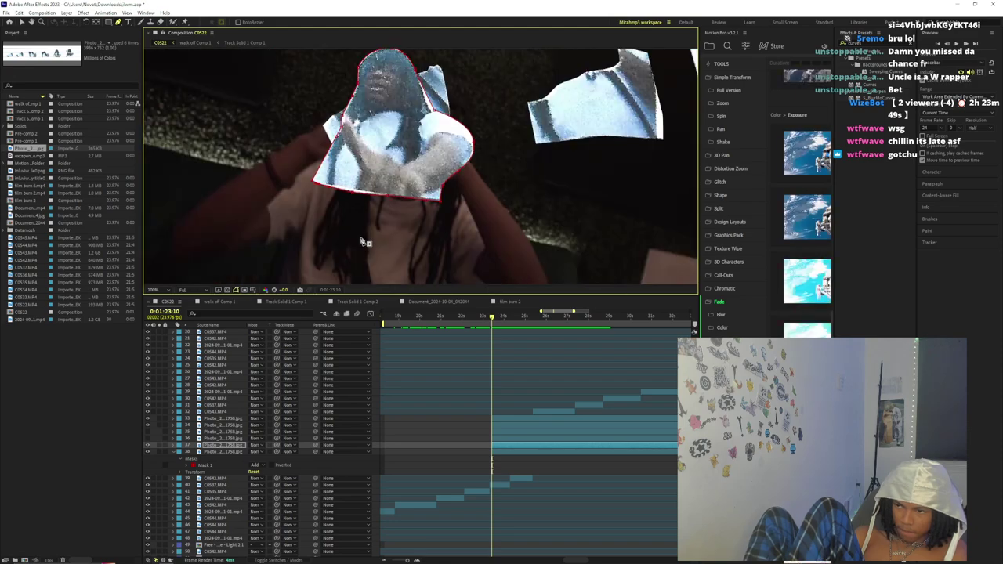
{"action": "left_click", "coordinate": [147, 452]}
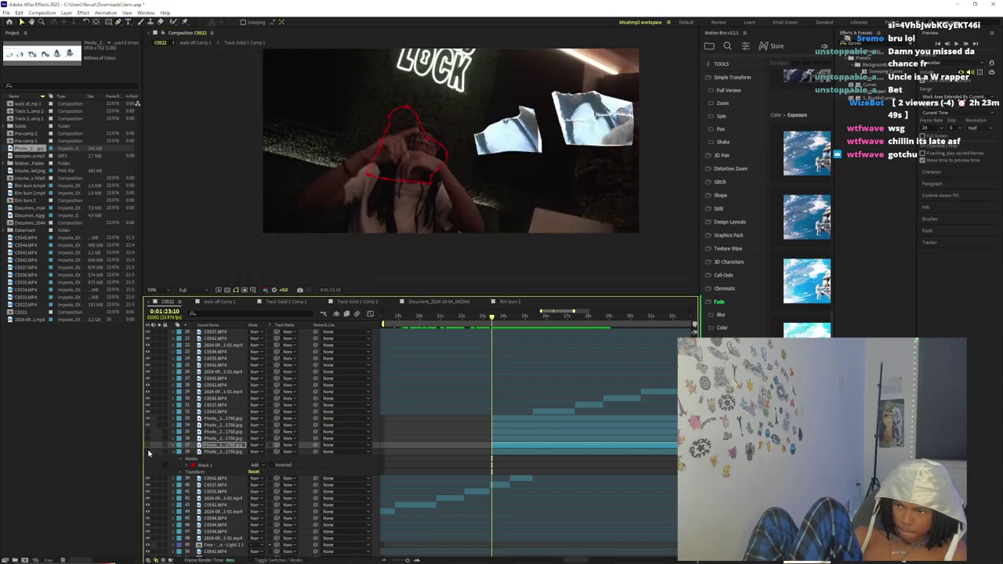
{"action": "left_click", "coordinate": [148, 451]}
{"action": "left_click", "coordinate": [148, 451]}
{"action": "left_click", "coordinate": [148, 437]}
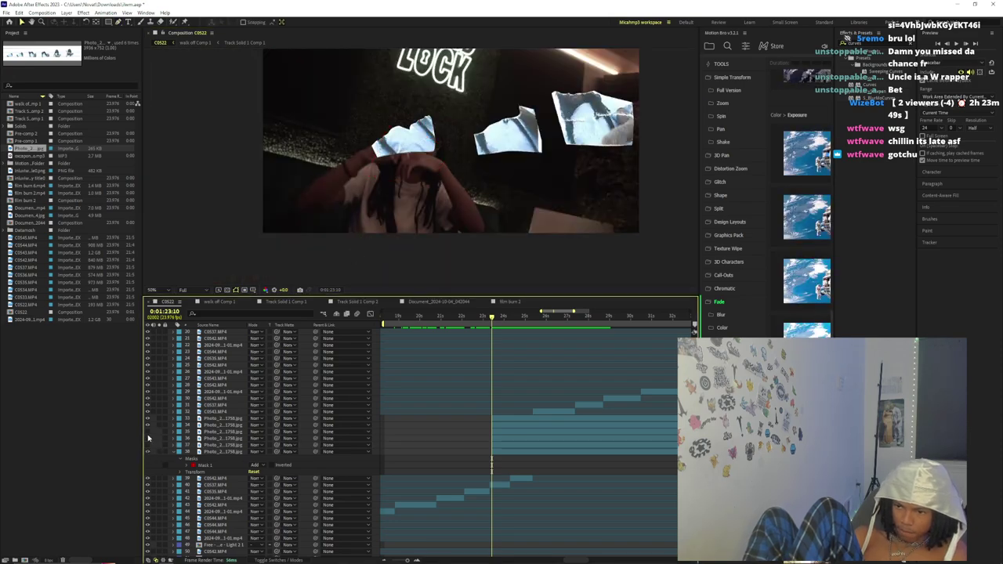
{"action": "left_click", "coordinate": [148, 433]}
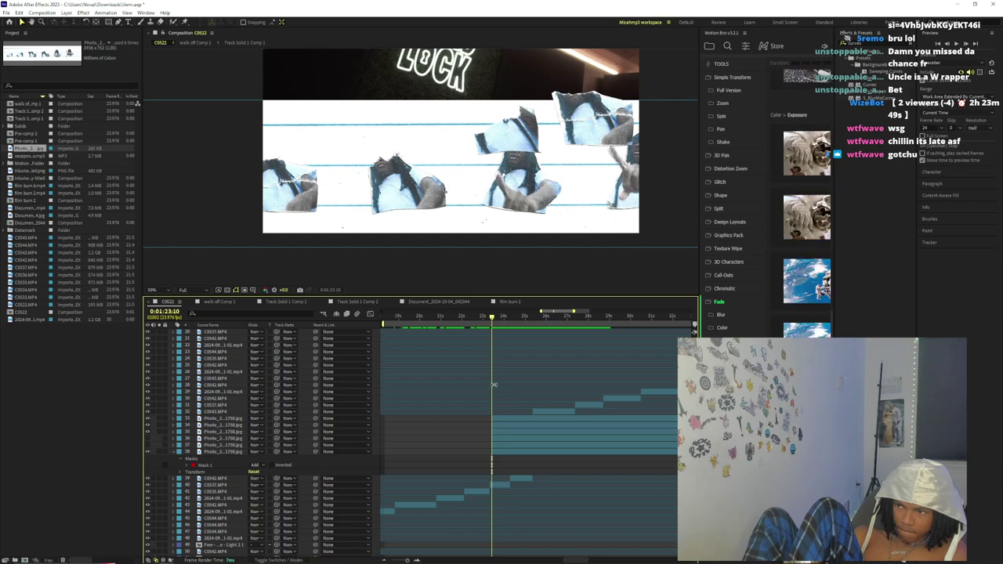
- Select photo layer 35 and trace a Pen path up the left edge of the pointing-hand figure
{"action": "scroll", "coordinate": [472, 197], "scroll_direction": "up", "scroll_amount": 2}
{"action": "left_click_drag", "start_coordinate": [562, 193], "coordinate": [25, 174]}
{"action": "scroll", "coordinate": [322, 181], "scroll_direction": "up", "scroll_amount": 3}
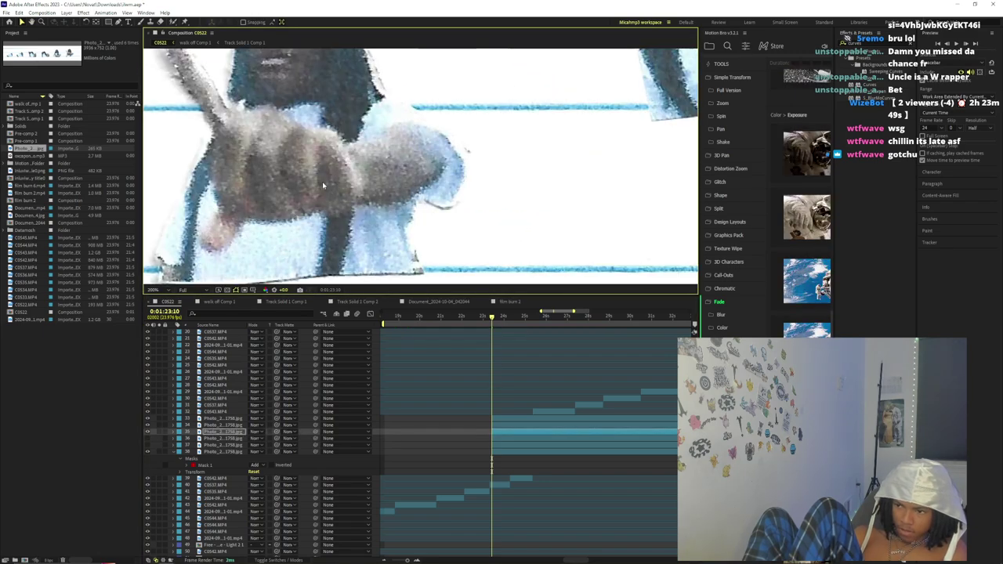
{"action": "key", "text": "g"}
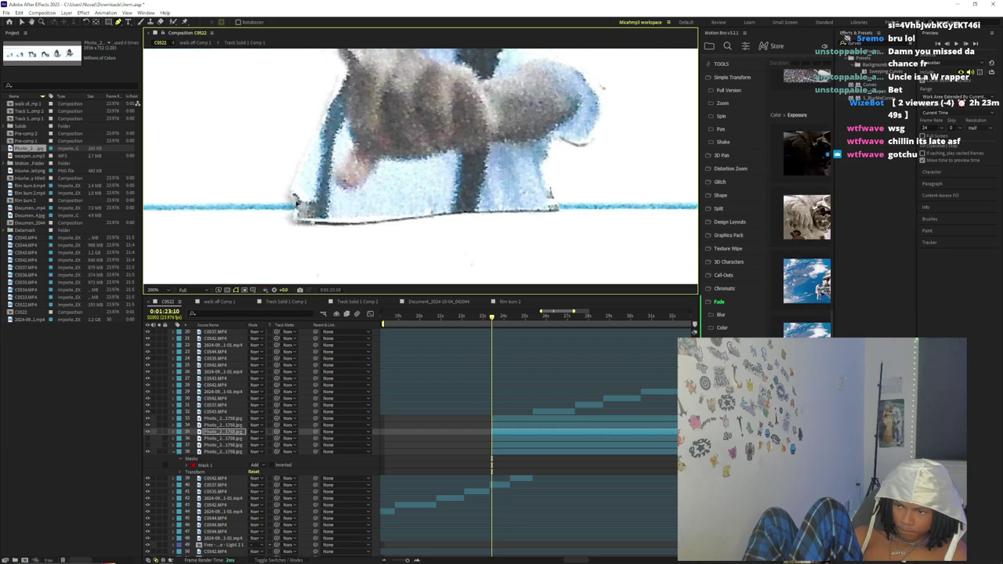
{"action": "left_click", "coordinate": [308, 154]}
{"action": "left_click_drag", "start_coordinate": [308, 154], "coordinate": [287, 219]}
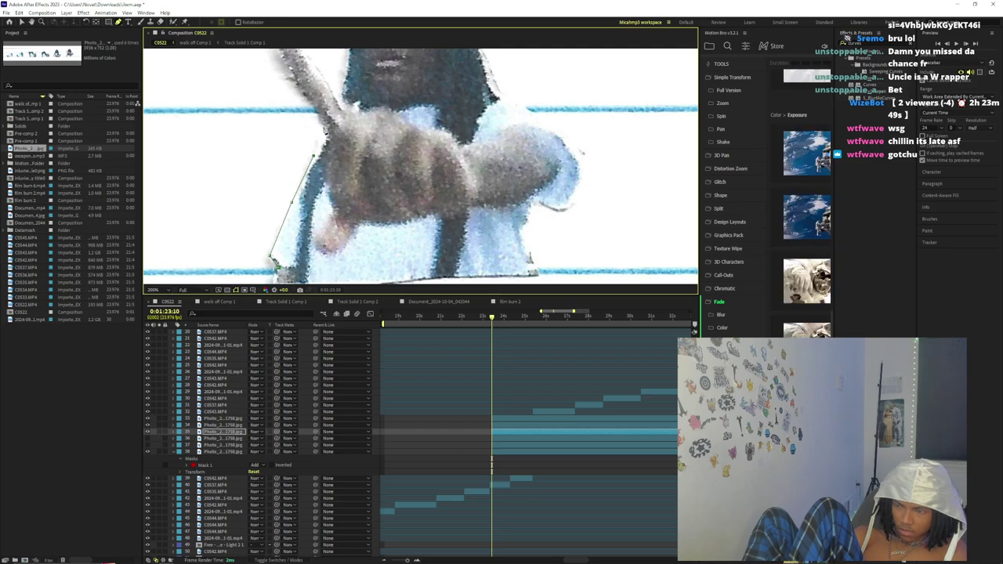
- Extend the Pen path around the raised finger and over the top of the pointing-hand figure's head
{"action": "scroll", "coordinate": [294, 122], "scroll_direction": "up", "scroll_amount": 2}
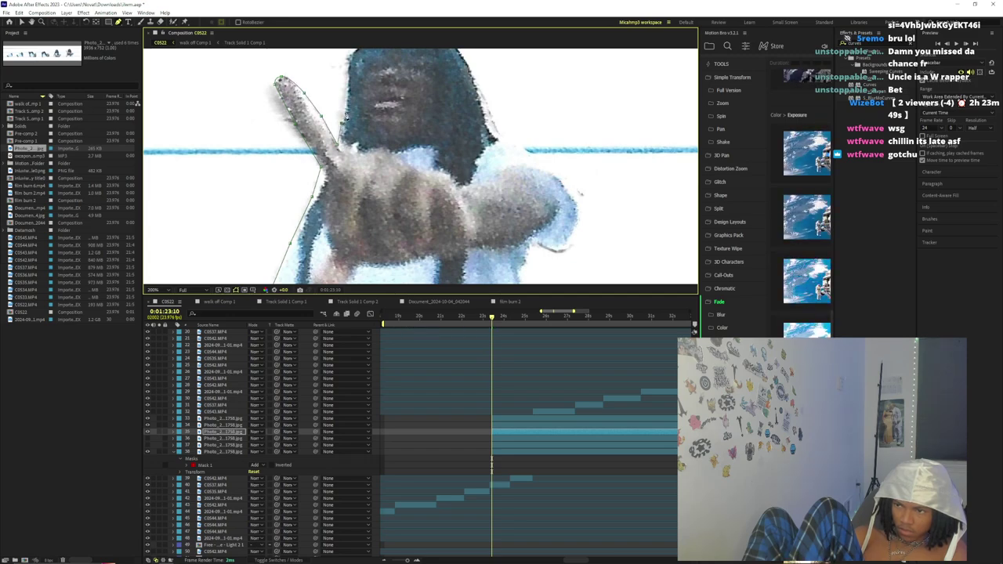
{"action": "left_click_drag", "start_coordinate": [349, 106], "coordinate": [351, 141]}
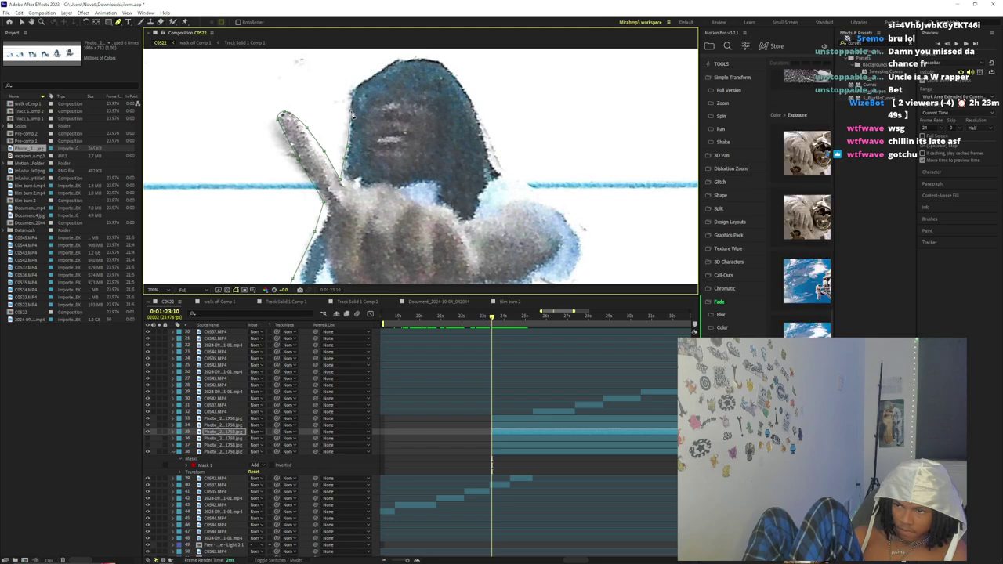
{"action": "left_click", "coordinate": [398, 59]}
{"action": "key", "text": "ctrl+z"}
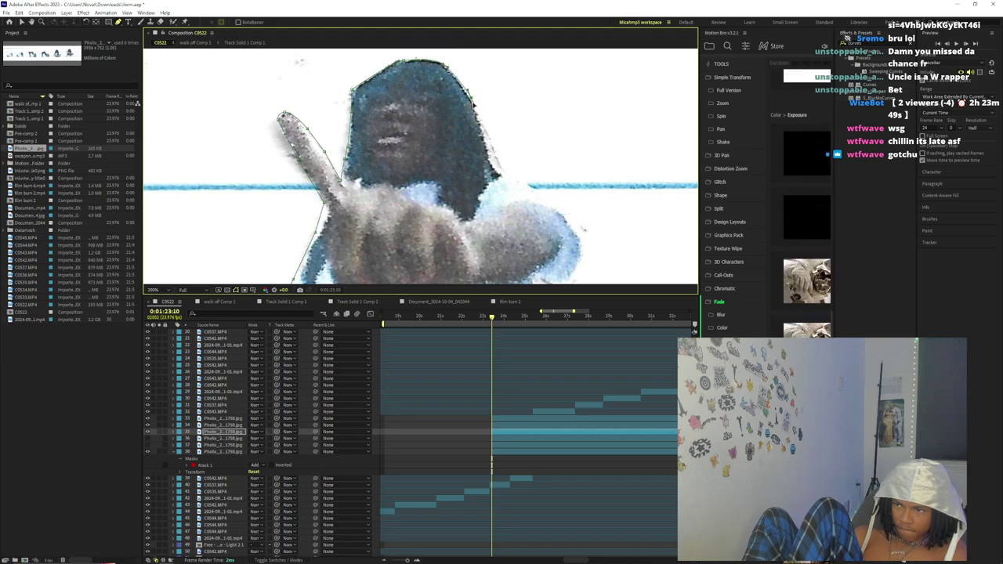
- Continue the Pen path down the pointing-hand figure's hair and around the right shoulder and elbow
{"action": "left_click_drag", "start_coordinate": [542, 191], "coordinate": [459, 150]}
{"action": "left_click", "coordinate": [455, 151]}
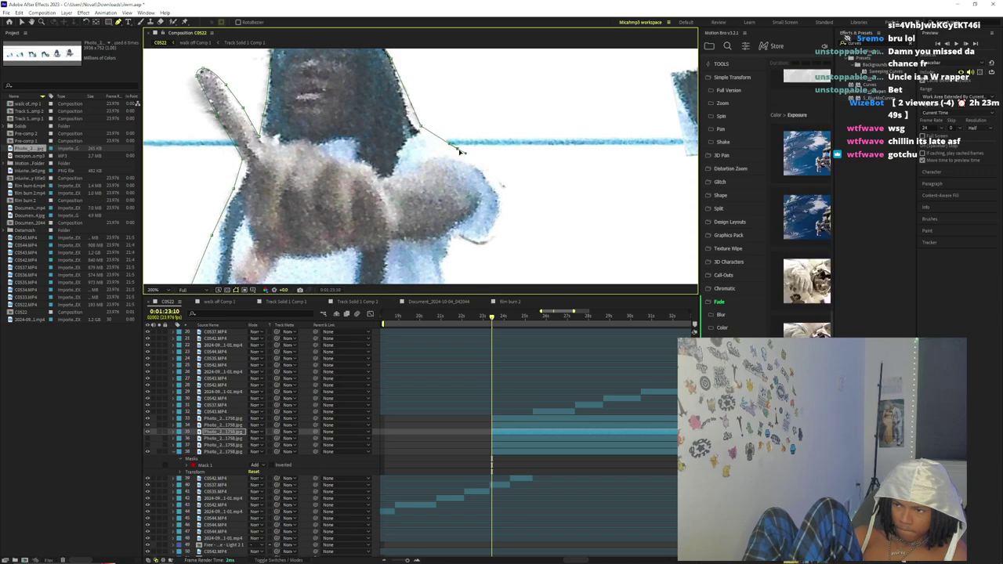
{"action": "left_click", "coordinate": [502, 196]}
{"action": "left_click_drag", "start_coordinate": [504, 201], "coordinate": [483, 247]}
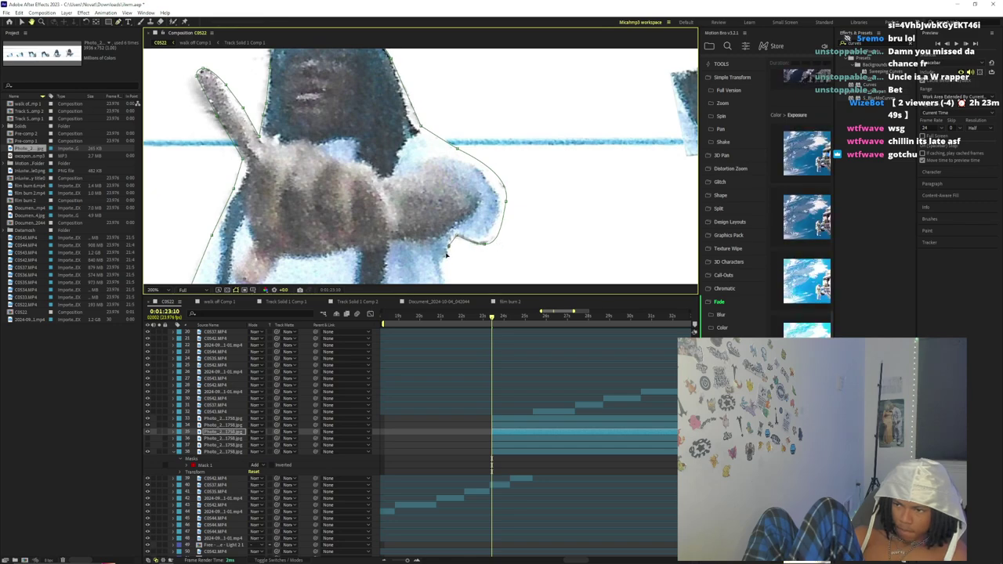
- Finish the Pen path down the shirt's right side and along its lower edge to close the pointing-hand mask
{"action": "scroll", "coordinate": [448, 250], "scroll_direction": "down", "scroll_amount": 2}
{"action": "left_click", "coordinate": [442, 192]}
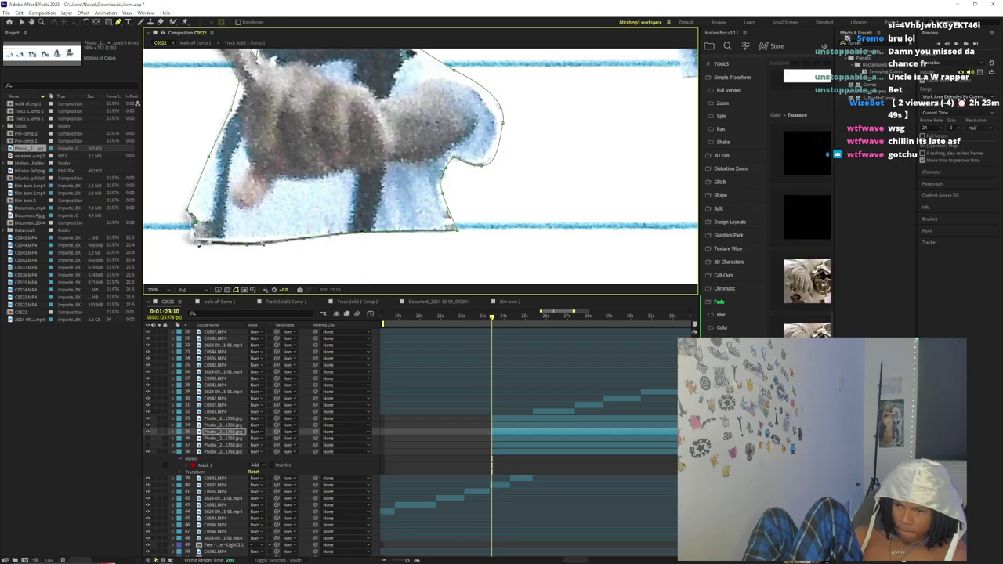
{"action": "scroll", "coordinate": [210, 227], "scroll_direction": "down", "scroll_amount": 2}
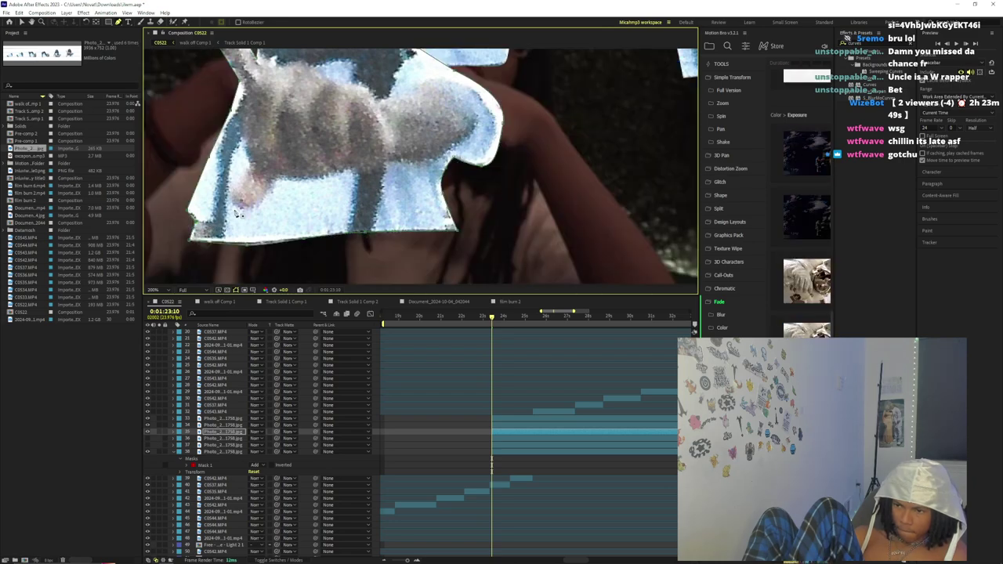
{"action": "scroll", "coordinate": [381, 173], "scroll_direction": "down", "scroll_amount": 2}
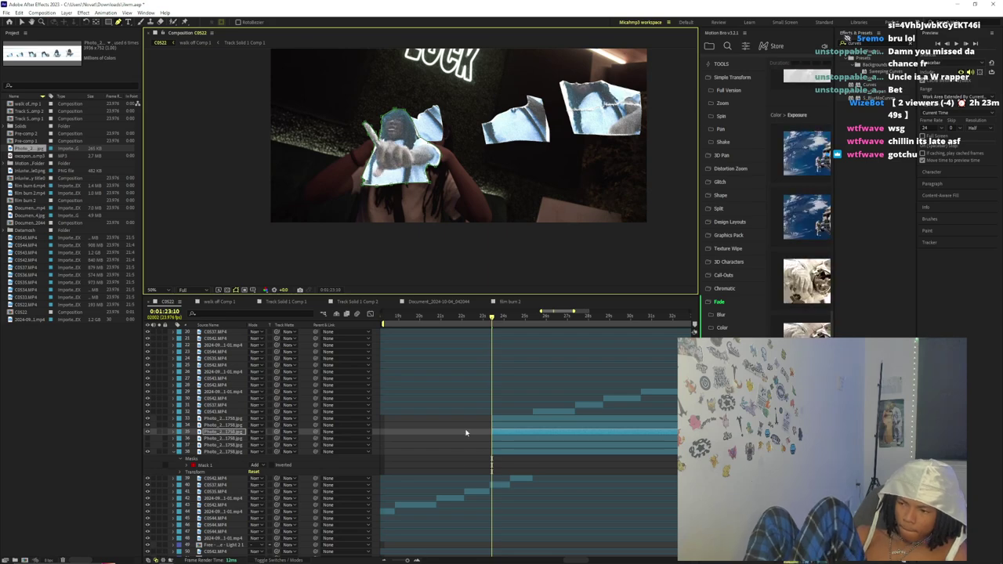
- Hide photo layers 33 through 37, leaving only photo layer 38 visible among the cutouts
{"action": "left_click", "coordinate": [148, 444]}
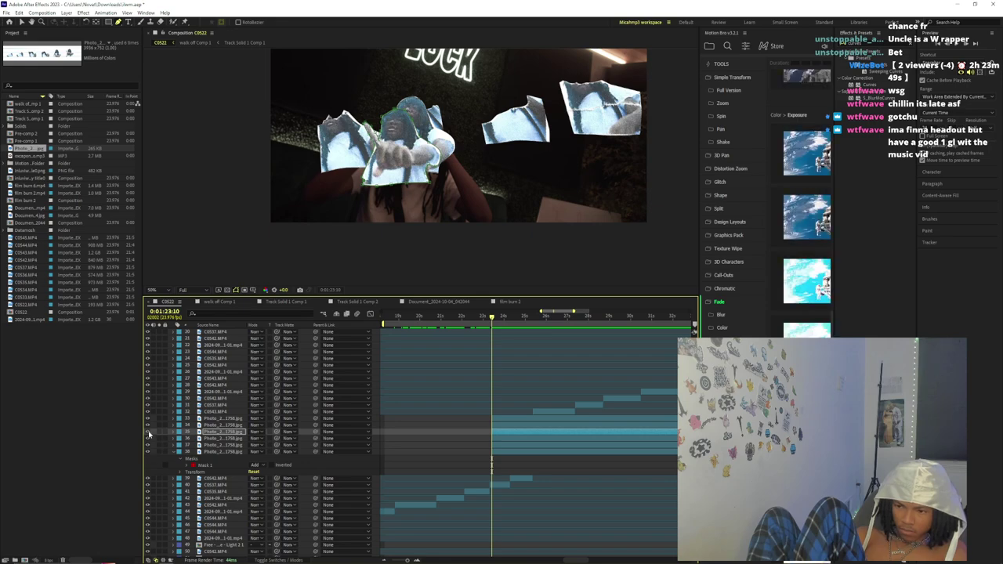
{"action": "left_click", "coordinate": [149, 434]}
{"action": "left_click", "coordinate": [148, 427]}
{"action": "left_click", "coordinate": [216, 424]}
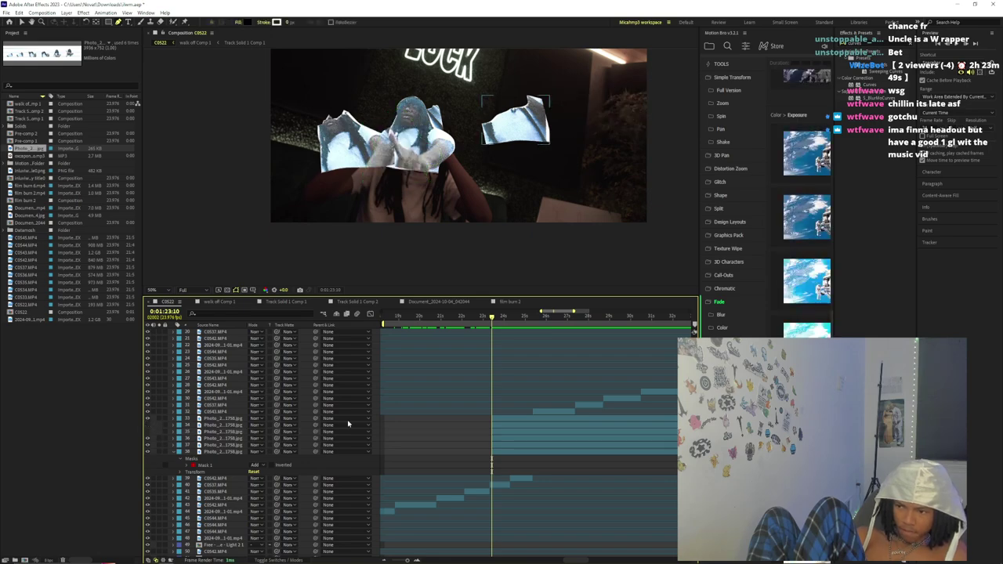
{"action": "left_click", "coordinate": [210, 417]}
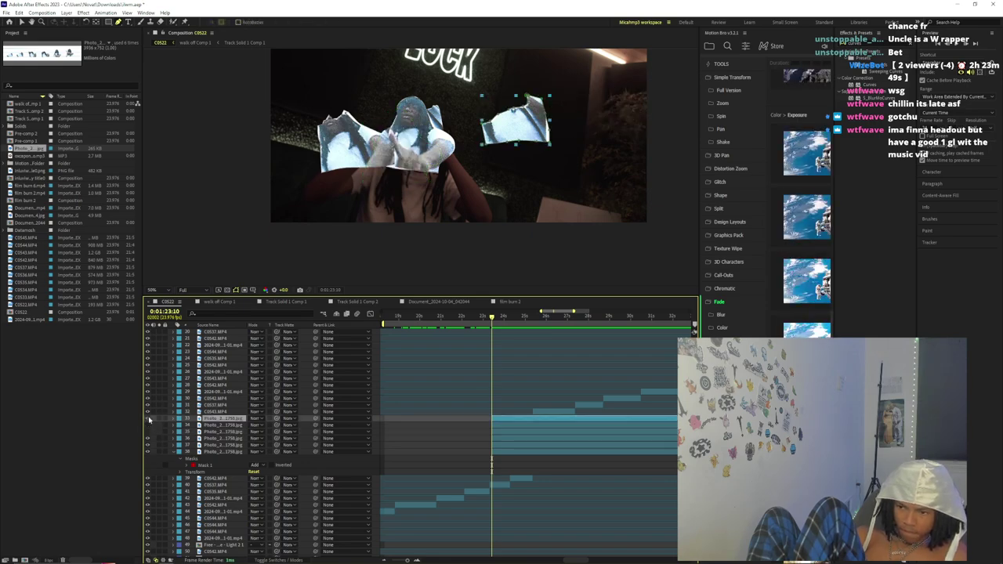
{"action": "left_click", "coordinate": [148, 419]}
{"action": "left_click", "coordinate": [148, 444]}
{"action": "left_click", "coordinate": [148, 440]}
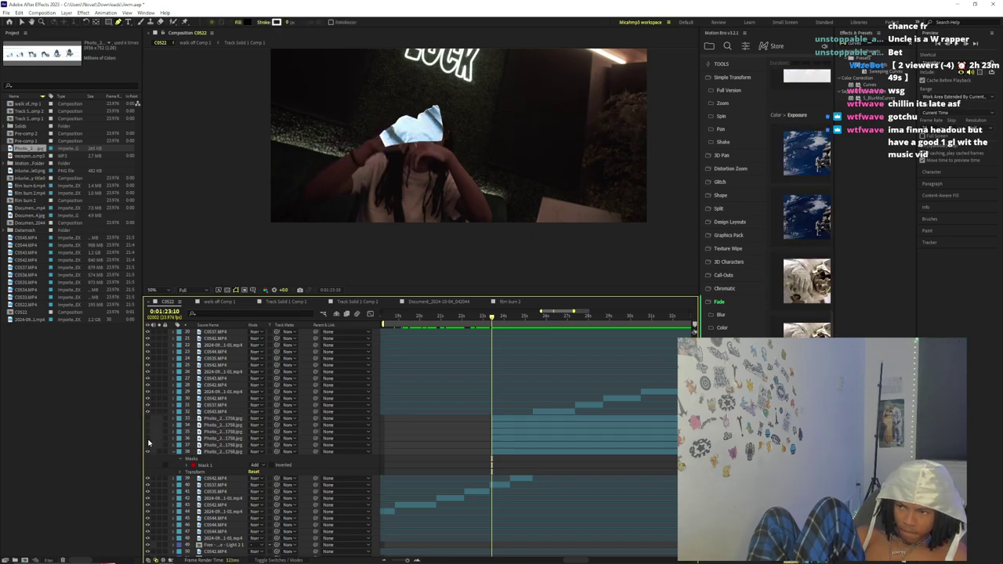
- Select photo layer 38, set the current time to 0:01:24:07 and scale the torn piece to 166%
{"action": "left_click", "coordinate": [510, 452]}
{"action": "left_click", "coordinate": [510, 317]}
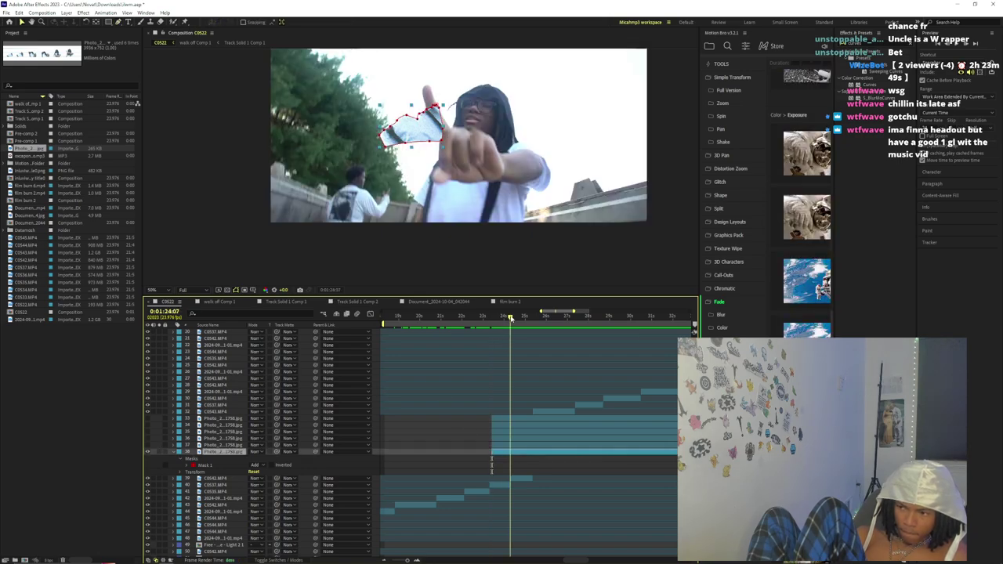
{"action": "left_click", "coordinate": [180, 472]}
{"action": "left_click_drag", "start_coordinate": [257, 492], "coordinate": [291, 491]}
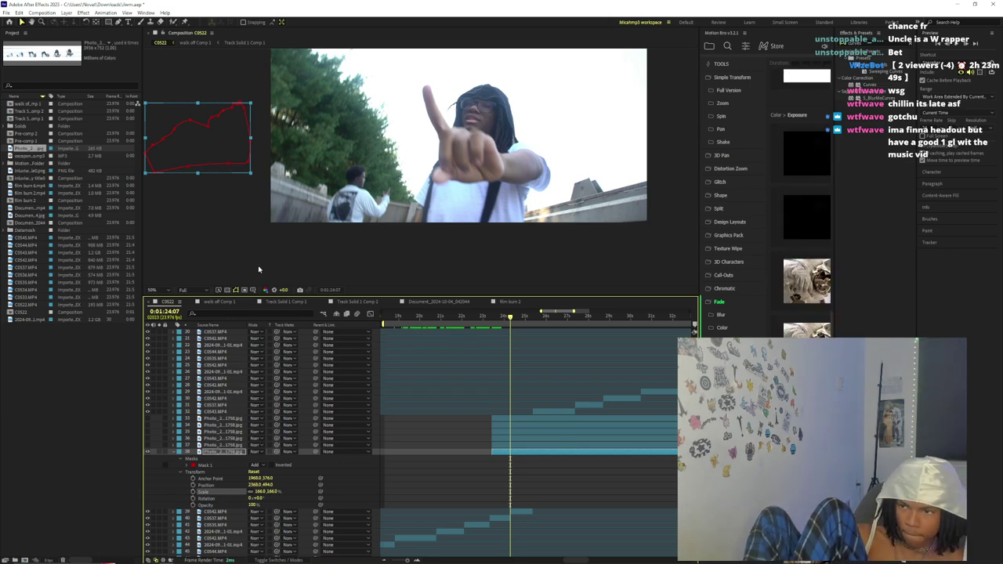
{"action": "key", "text": "comma"}
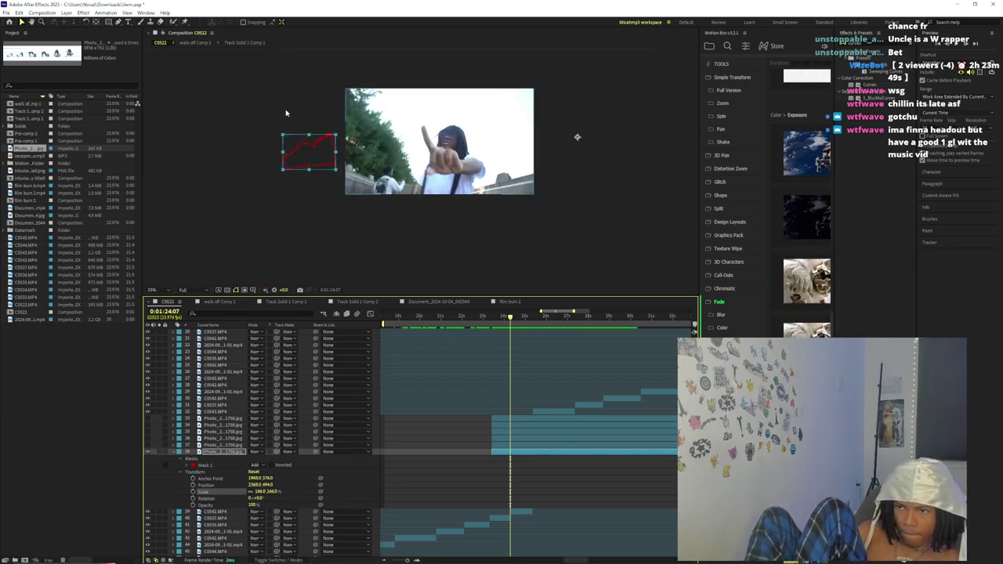
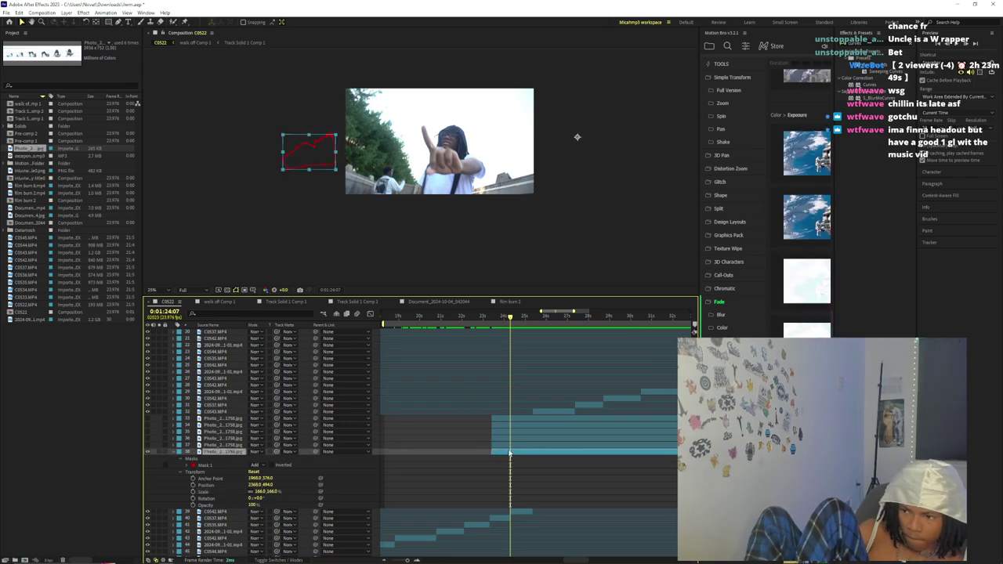
- Centre layer 38's anchor point on the torn piece and move the piece to the frame's lower middle, about 1021, 964
{"action": "key", "text": "ctrl+alt+Home"}
{"action": "scroll", "coordinate": [559, 114], "scroll_direction": "up", "scroll_amount": 2}
{"action": "left_click_drag", "start_coordinate": [243, 167], "coordinate": [486, 210]}
{"action": "left_click_drag", "start_coordinate": [406, 561], "coordinate": [408, 561]}
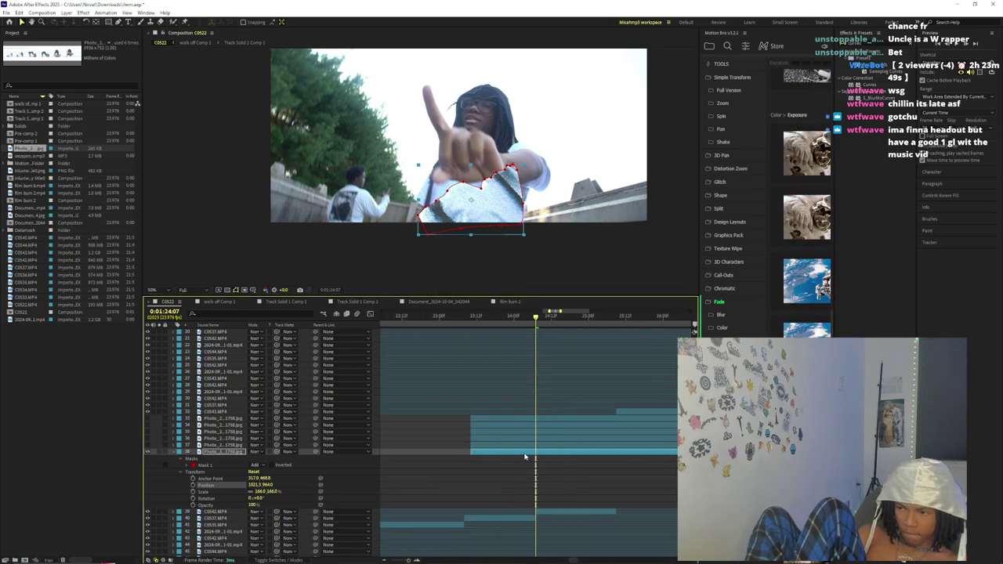
- Trim photo layer 38 to start at 0:01:24:00 and collapse its properties
{"action": "left_click_drag", "start_coordinate": [497, 318], "coordinate": [507, 415]}
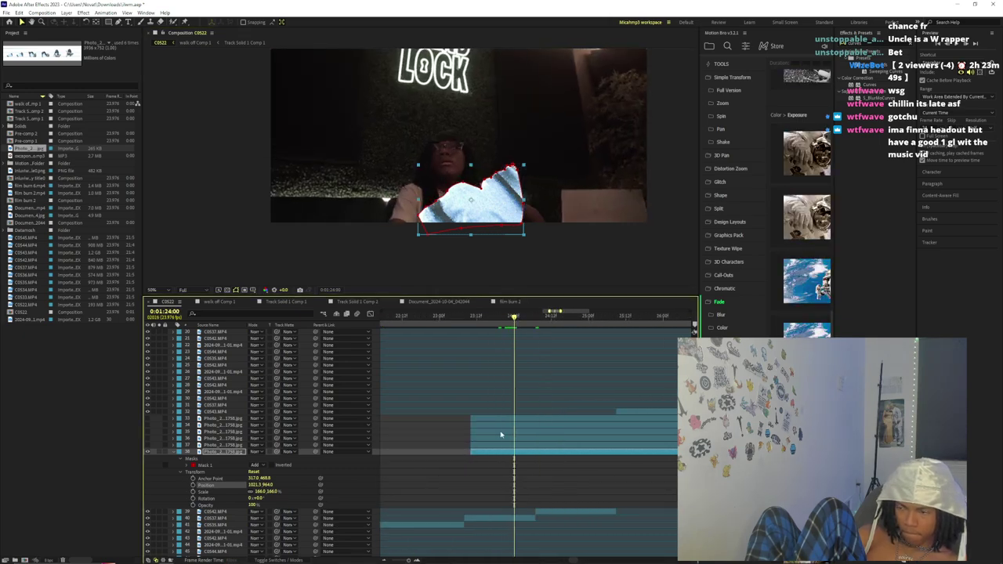
{"action": "left_click_drag", "start_coordinate": [468, 451], "coordinate": [512, 457]}
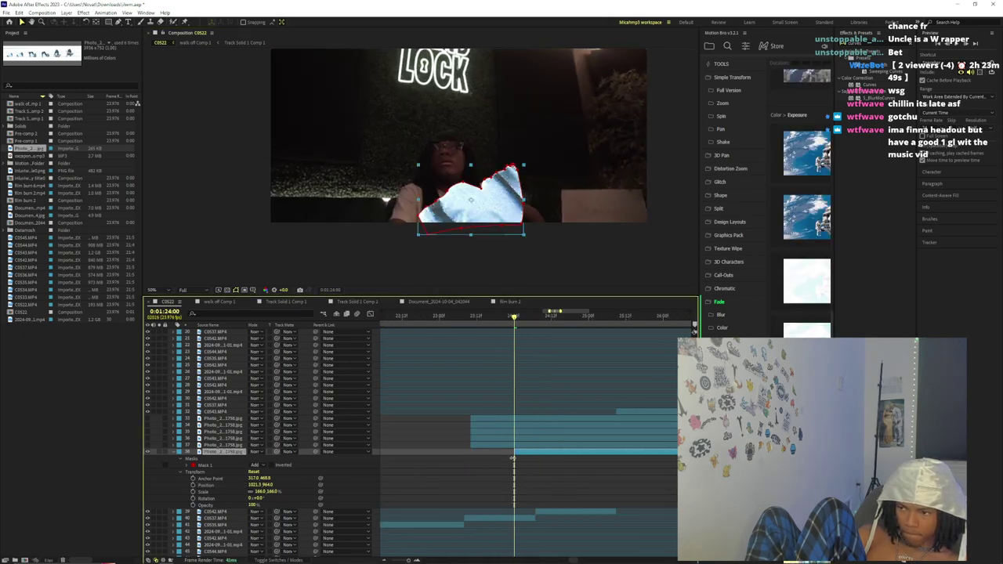
{"action": "left_click", "coordinate": [178, 453]}
{"action": "left_click", "coordinate": [173, 454]}
{"action": "left_click", "coordinate": [173, 452]}
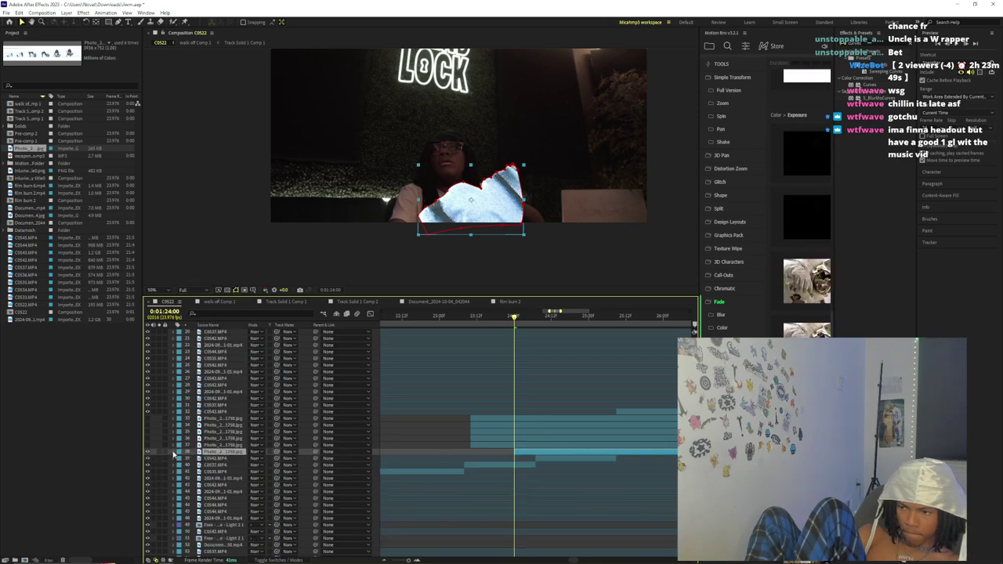
- Extend the starts of the C0542.MP4 clip on layer 39 and photo layer 38 back to about 0:01:23:18
{"action": "left_click_drag", "start_coordinate": [537, 460], "coordinate": [495, 461]}
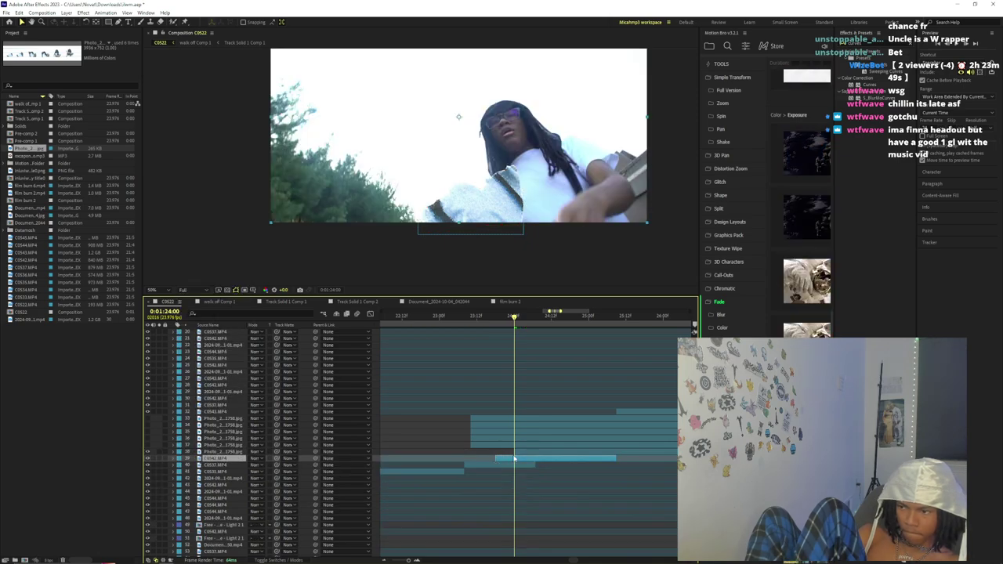
{"action": "left_click", "coordinate": [517, 452]}
- Move layer 38's torn piece over the subject's lower shirt at 0:01:23:18, about 1517, 970
{"action": "left_click", "coordinate": [499, 320]}
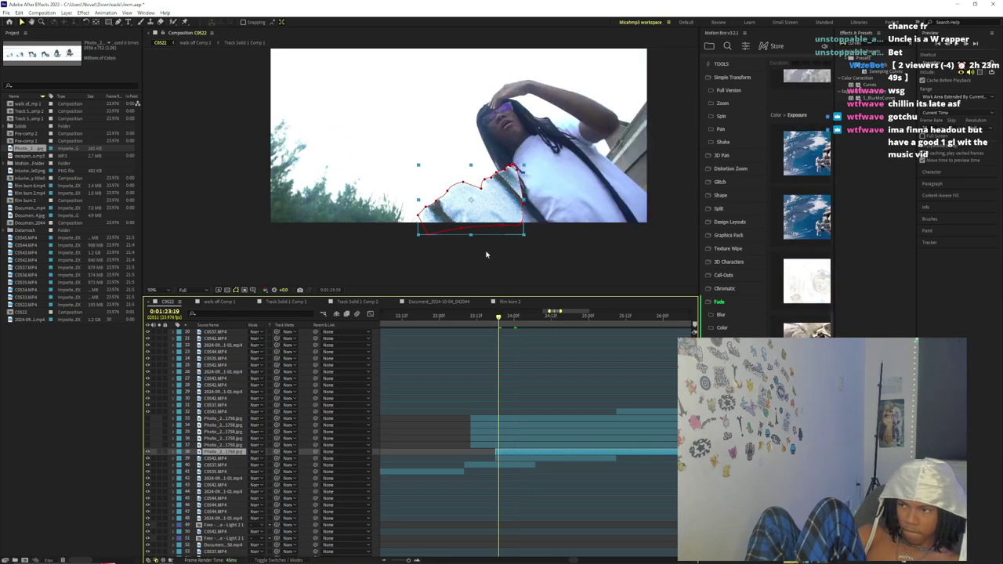
{"action": "left_click_drag", "start_coordinate": [466, 212], "coordinate": [566, 206]}
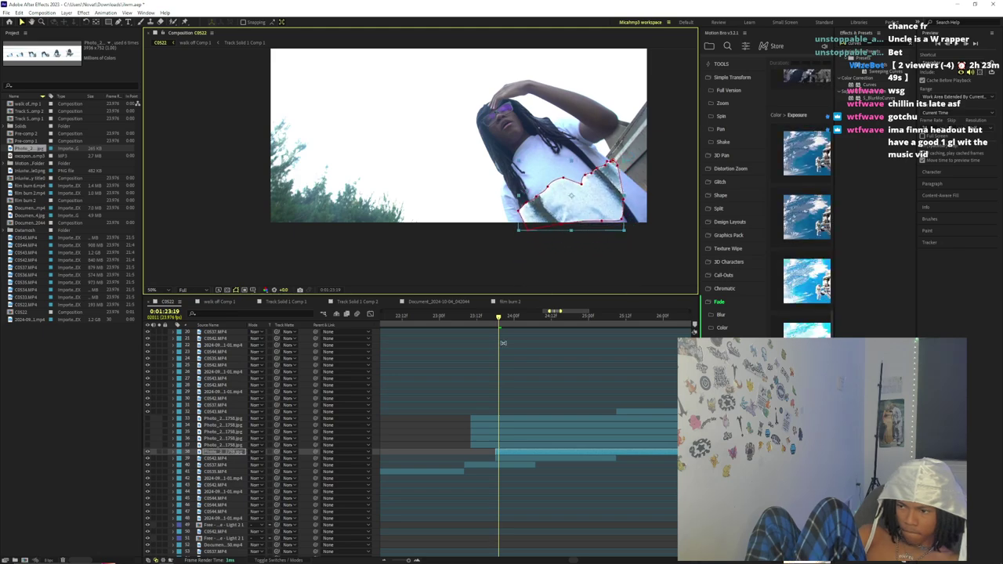
{"action": "left_click_drag", "start_coordinate": [502, 320], "coordinate": [496, 328]}
{"action": "mouse_move", "coordinate": [585, 205]}
{"action": "left_mouse_down"}
{"action": "mouse_move", "coordinate": [594, 212]}
{"action": "mouse_move", "coordinate": [582, 210]}
{"action": "left_mouse_up"}
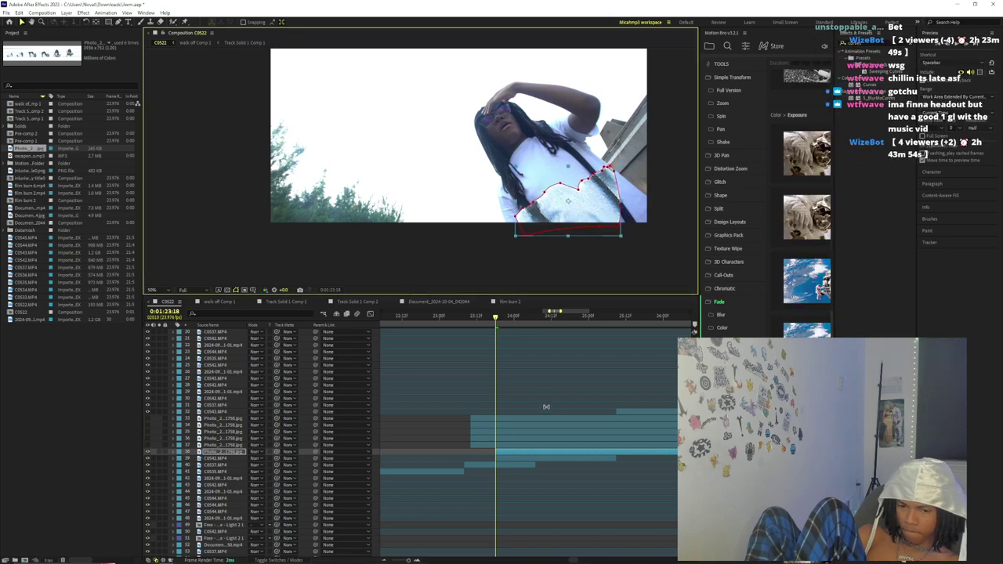
- Split photo layer 38 at 0:01:23:20 and delete the part after the cut
{"action": "mouse_move", "coordinate": [497, 459]}
{"action": "left_mouse_down"}
{"action": "mouse_move", "coordinate": [528, 460]}
{"action": "mouse_move", "coordinate": [495, 460]}
{"action": "left_mouse_up"}
{"action": "left_click_drag", "start_coordinate": [497, 320], "coordinate": [501, 322]}
{"action": "left_click_drag", "start_coordinate": [409, 561], "coordinate": [410, 560]}
{"action": "left_click", "coordinate": [498, 452]}
{"action": "left_click", "coordinate": [497, 319]}
{"action": "key", "text": "Page_Down"}
{"action": "key", "text": "Page_Down"}
{"action": "key", "text": "ctrl+shift+d"}
{"action": "left_click_drag", "start_coordinate": [408, 561], "coordinate": [408, 561]}
{"action": "key", "text": "Delete"}
- Compare the hidden photo cutouts by toggling their visibility, leaving photo layer 33 shown and selected
{"action": "left_click", "coordinate": [511, 447]}
{"action": "left_click", "coordinate": [148, 445]}
{"action": "left_click", "coordinate": [148, 425]}
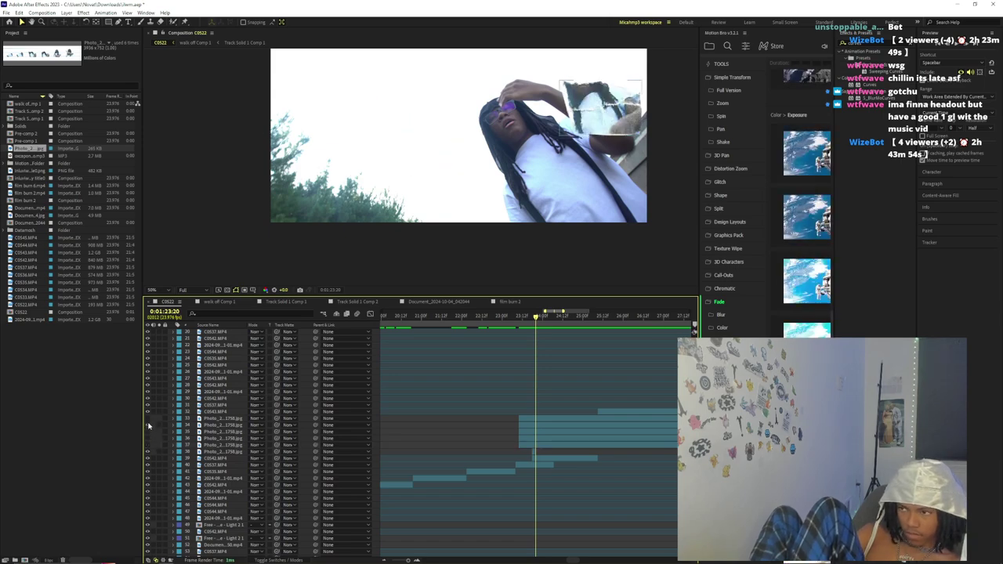
{"action": "left_click", "coordinate": [148, 425]}
{"action": "left_click", "coordinate": [148, 419]}
{"action": "left_click", "coordinate": [148, 419]}
{"action": "left_click", "coordinate": [148, 419]}
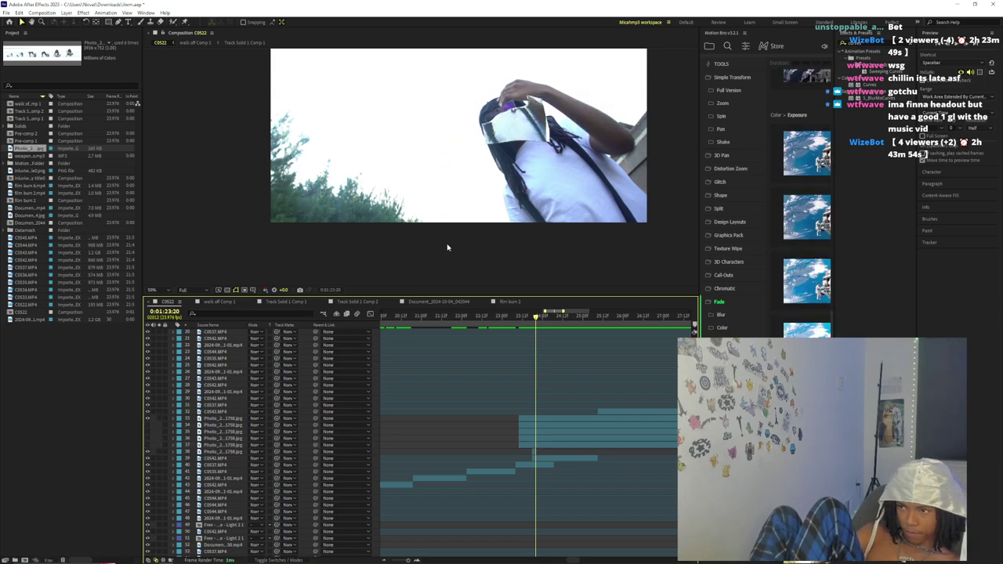
{"action": "left_click", "coordinate": [235, 418]}
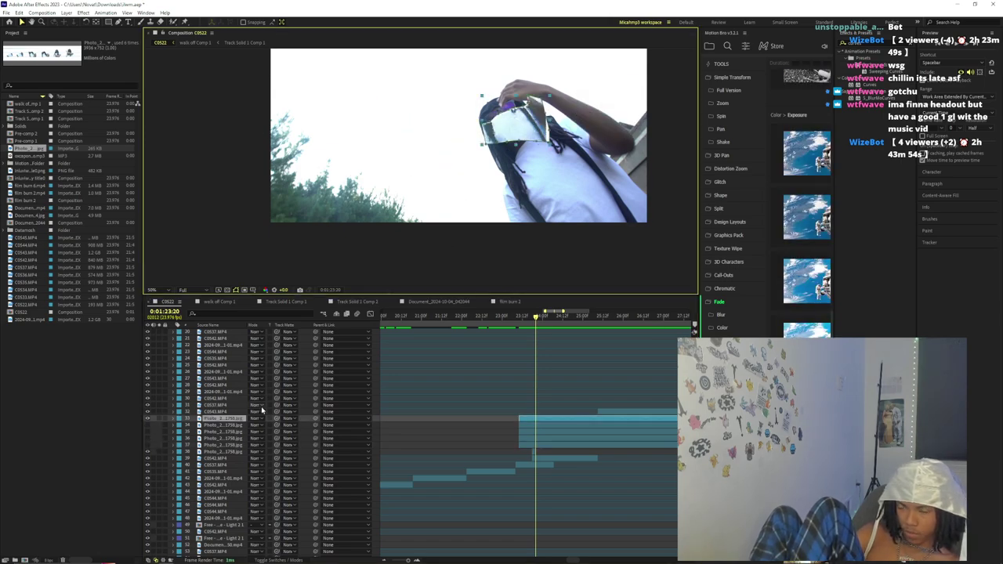
- Set photo layer 33's scale to 166%, matching photo layer 38
{"action": "left_click", "coordinate": [176, 419]}
{"action": "left_click", "coordinate": [180, 432]}
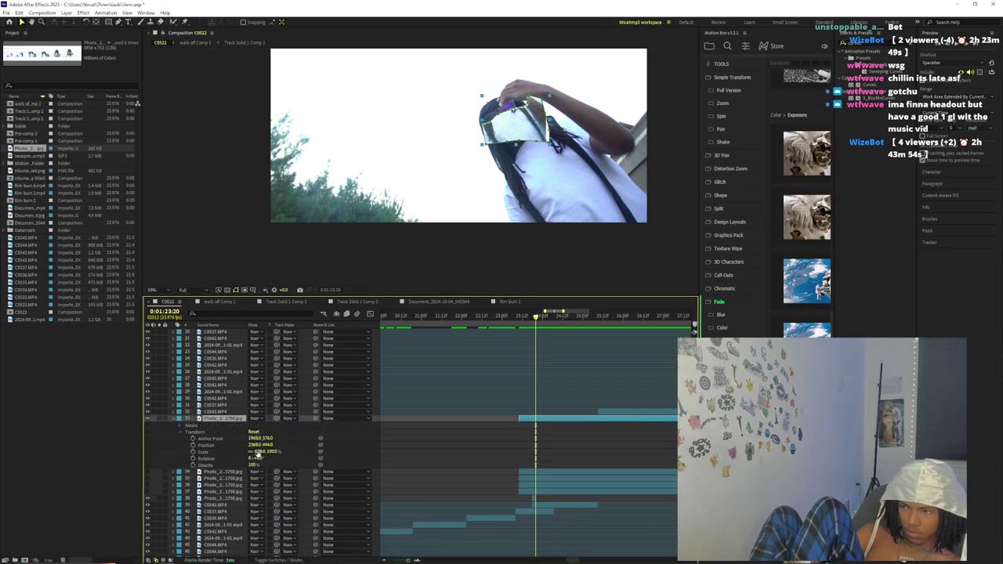
{"action": "left_click", "coordinate": [535, 506]}
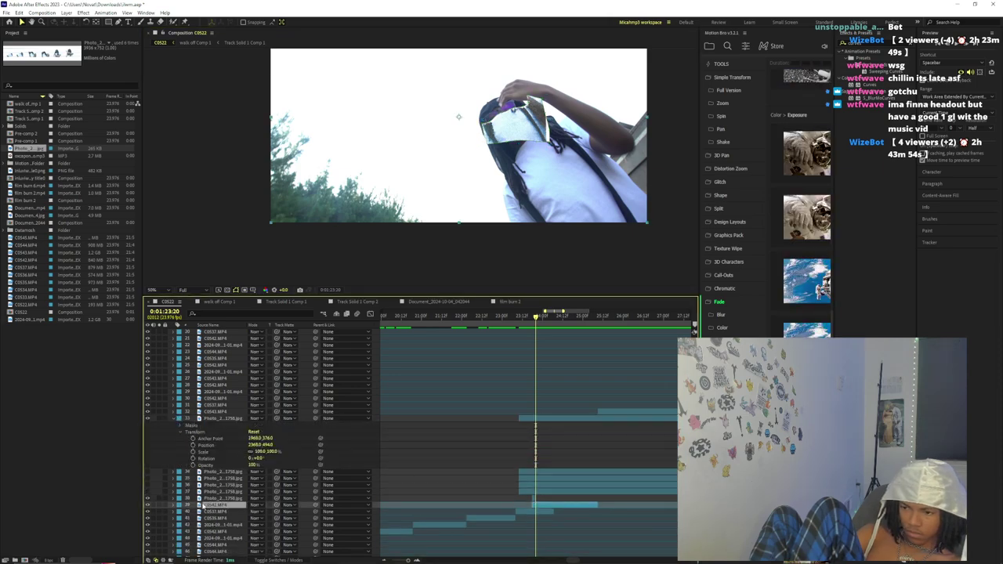
{"action": "left_click", "coordinate": [204, 498]}
{"action": "left_click", "coordinate": [176, 498]}
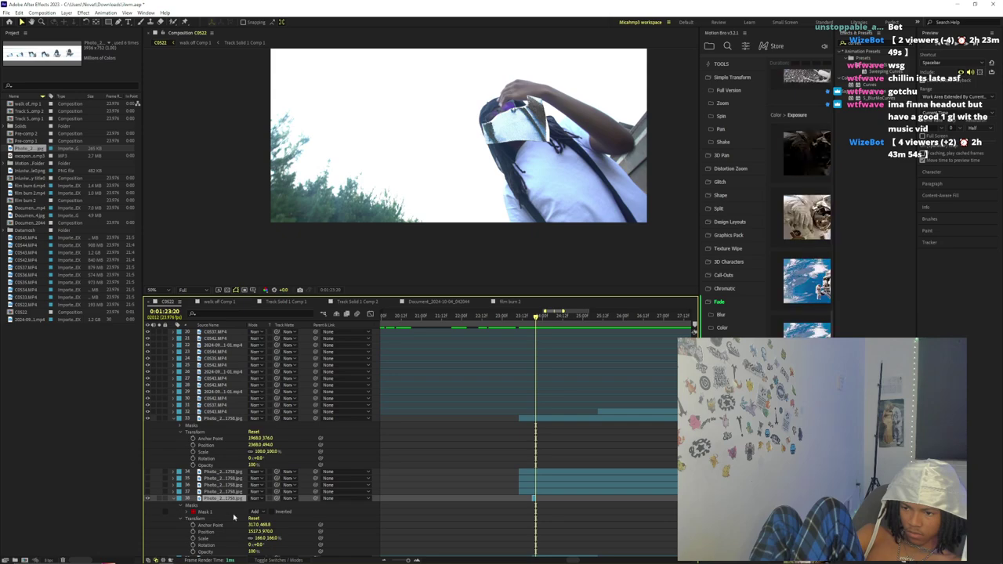
{"action": "left_click", "coordinate": [258, 538]}
{"action": "left_click", "coordinate": [260, 452]}
{"action": "type", "text": "166"}
{"action": "left_click", "coordinate": [326, 454]}
- Place layer 33's piece over the subject's shirt, about 3348, 762, and scale it without fixed proportions to about 159, 183%
{"action": "left_click_drag", "start_coordinate": [397, 148], "coordinate": [573, 236]}
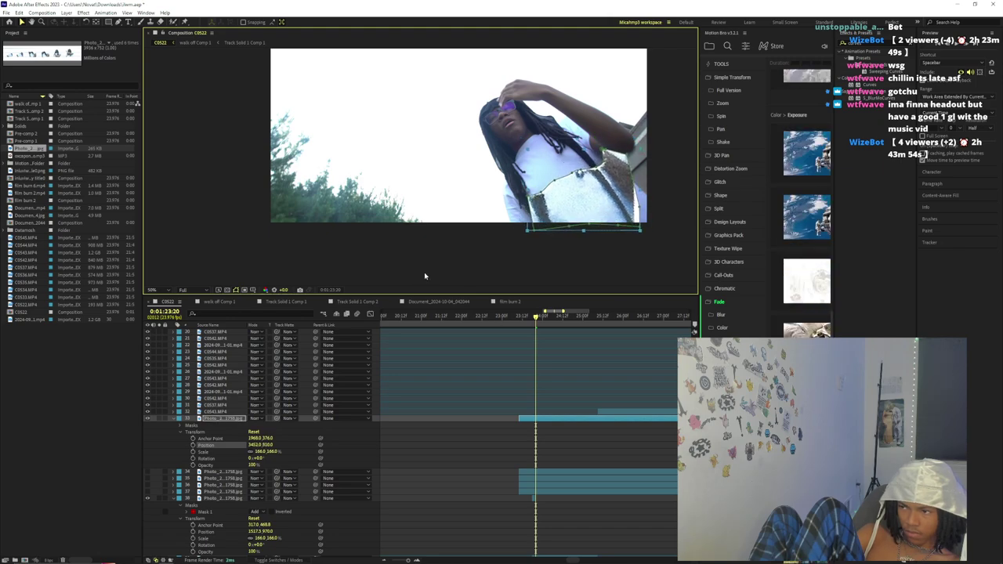
{"action": "left_click_drag", "start_coordinate": [260, 452], "coordinate": [267, 452]}
{"action": "left_click_drag", "start_coordinate": [530, 210], "coordinate": [561, 203]}
{"action": "left_click", "coordinate": [251, 452]}
{"action": "left_click_drag", "start_coordinate": [259, 452], "coordinate": [247, 452]}
{"action": "left_click_drag", "start_coordinate": [623, 204], "coordinate": [573, 202]}
{"action": "left_click_drag", "start_coordinate": [257, 460], "coordinate": [257, 461]}
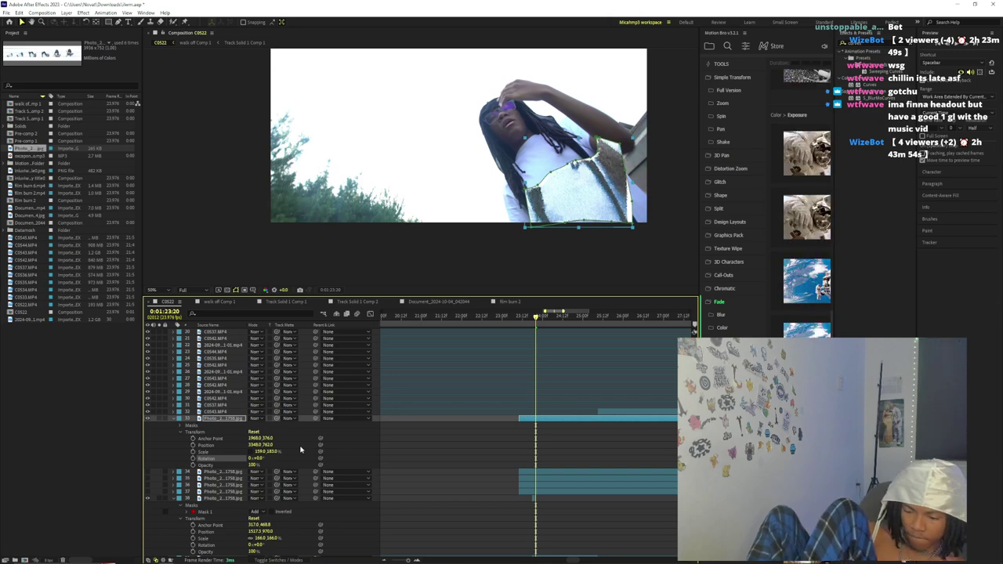
- Centre photo layer 33's anchor point on its torn piece
{"action": "left_click", "coordinate": [541, 425]}
{"action": "left_click", "coordinate": [545, 418]}
{"action": "key", "text": "Num_Lock"}
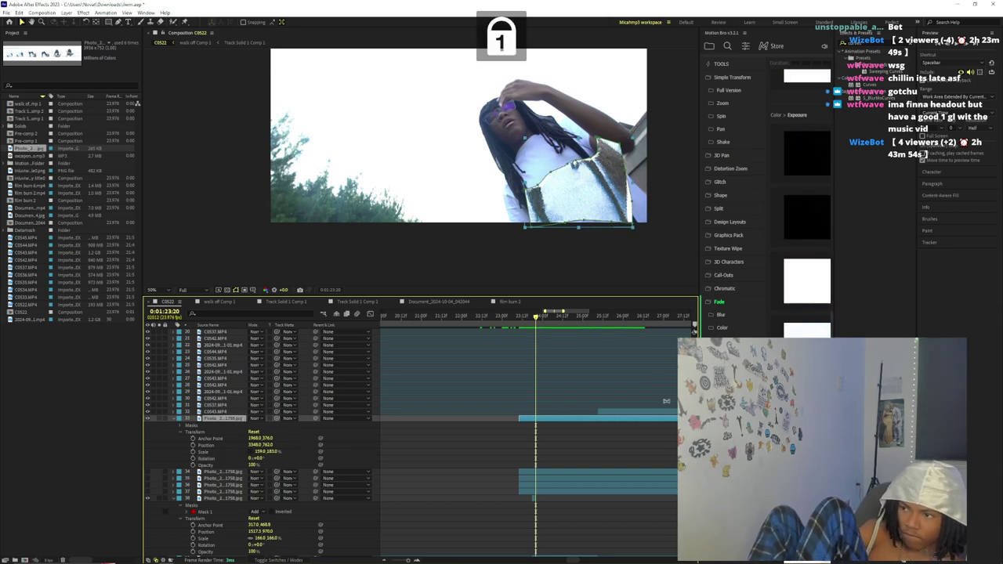
{"action": "left_click", "coordinate": [559, 425]}
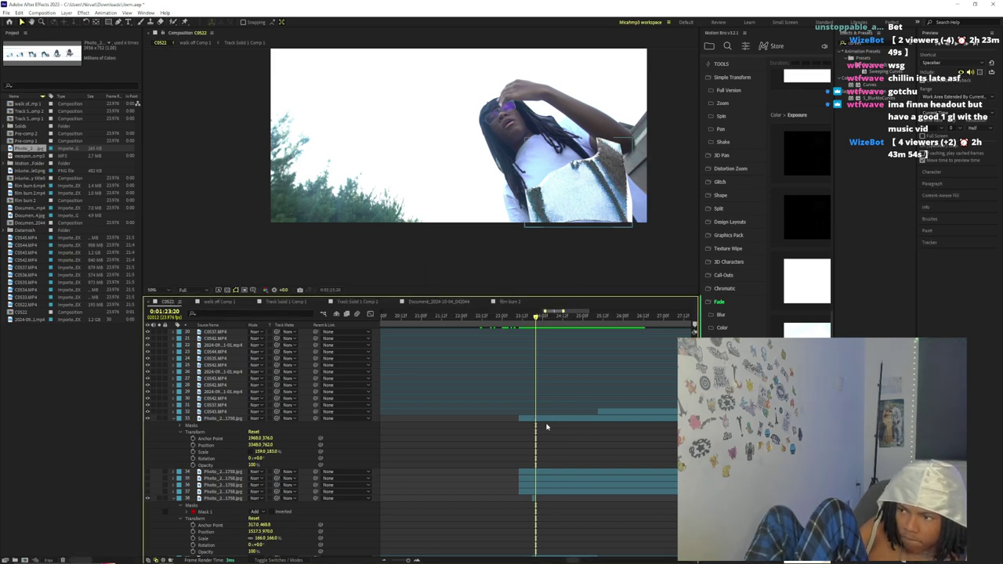
{"action": "left_click", "coordinate": [548, 422]}
{"action": "key", "text": "Num_Lock"}
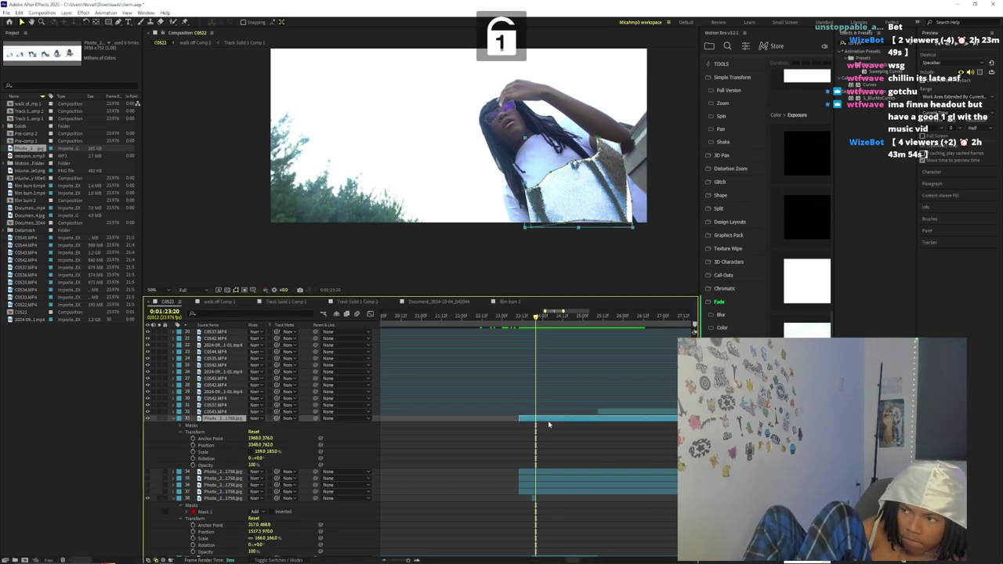
{"action": "key", "text": "ctrl+alt+Home"}
- Rotate layer 33's piece to -10° and stretch it to about 169, 249% over the shirt, near 1535, 880
{"action": "left_click_drag", "start_coordinate": [258, 459], "coordinate": [253, 457]}
{"action": "left_click_drag", "start_coordinate": [566, 210], "coordinate": [558, 212]}
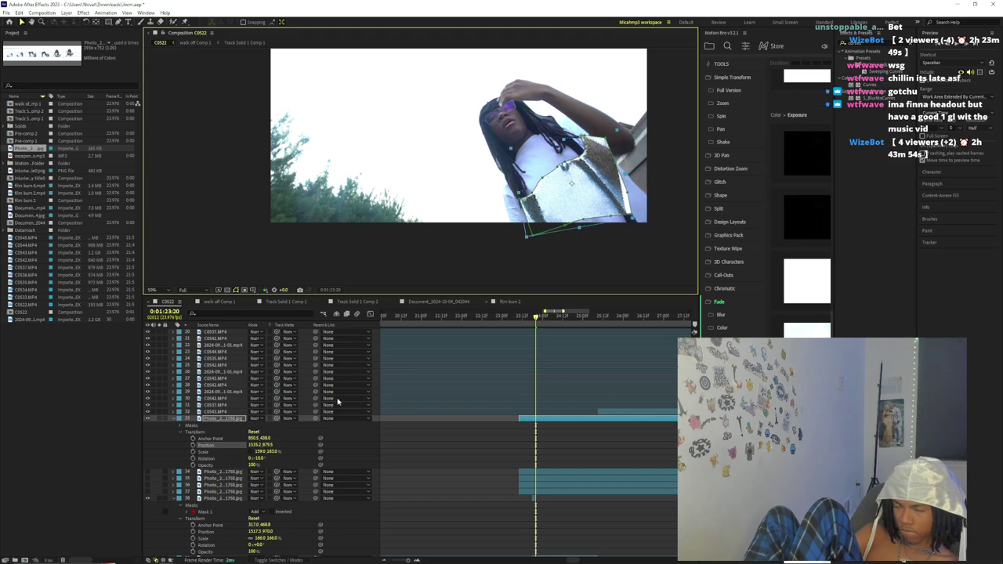
{"action": "left_click_drag", "start_coordinate": [264, 452], "coordinate": [303, 445]}
{"action": "mouse_move", "coordinate": [591, 196]}
{"action": "left_mouse_down"}
{"action": "mouse_move", "coordinate": [584, 177]}
{"action": "mouse_move", "coordinate": [593, 186]}
{"action": "left_mouse_up"}
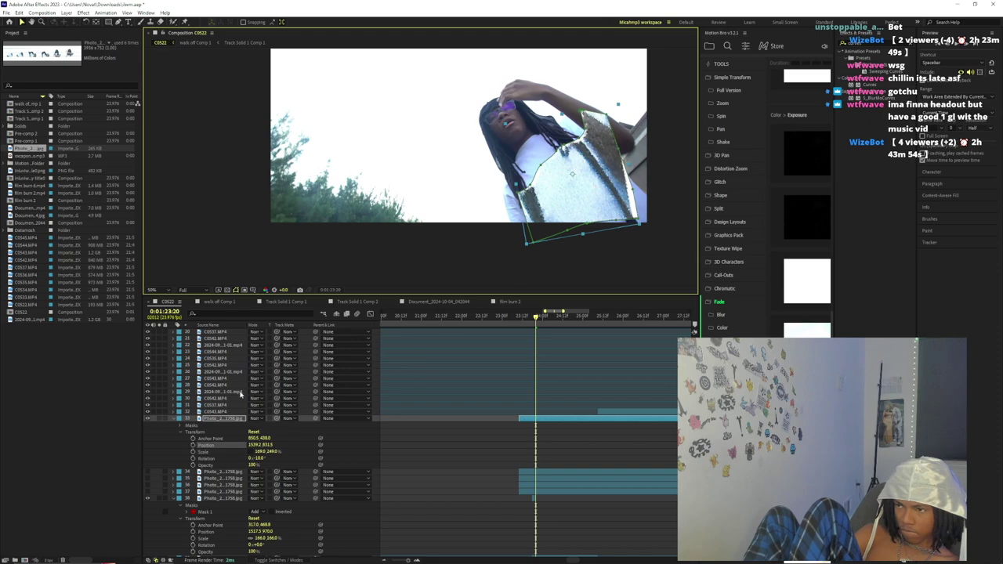
{"action": "left_click", "coordinate": [177, 421]}
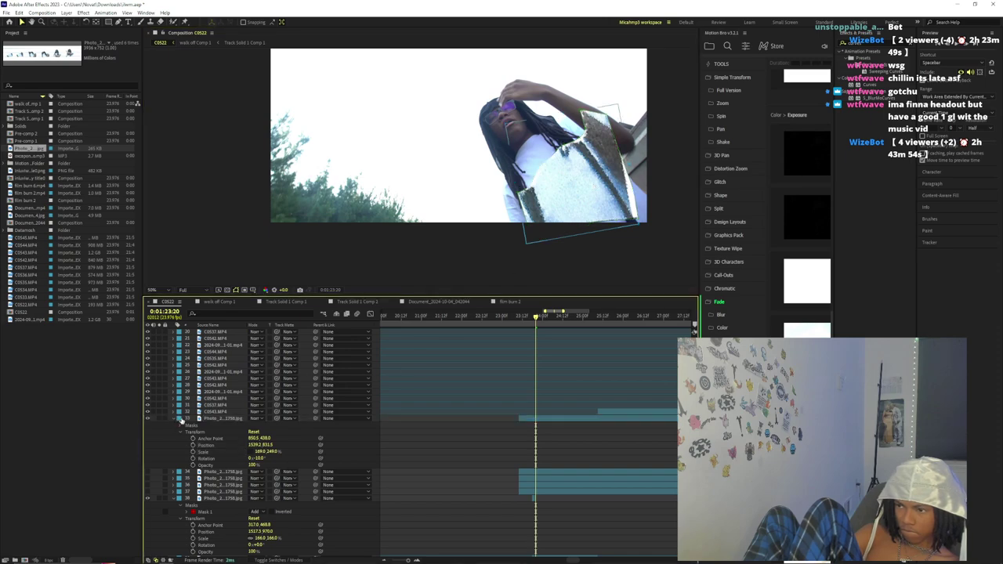
{"action": "left_click", "coordinate": [174, 418]}
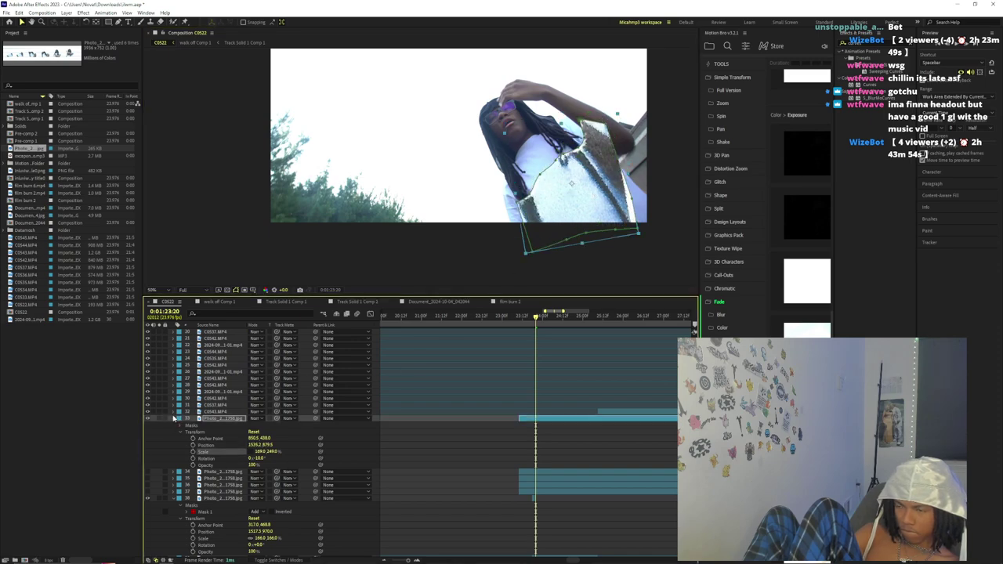
- Collapse the photo layers, trim layer 33 to start at 0:01:23:20 and move it directly above layer 38
{"action": "left_click", "coordinate": [174, 419]}
{"action": "left_click", "coordinate": [178, 453]}
{"action": "left_click_drag", "start_coordinate": [518, 418], "coordinate": [533, 420]}
{"action": "left_click_drag", "start_coordinate": [221, 422], "coordinate": [237, 450]}
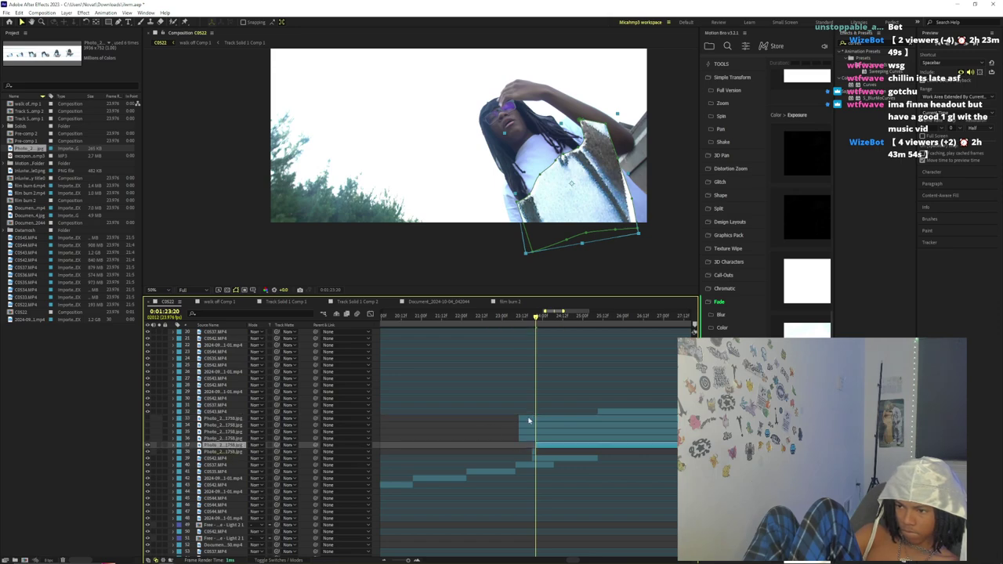
- Split the repositioned photo layer 37 at 0:01:23:22 and delete the part after the cut
{"action": "scroll", "coordinate": [533, 384], "scroll_direction": "down", "scroll_amount": 3}
{"action": "left_click_drag", "start_coordinate": [536, 317], "coordinate": [539, 323]}
{"action": "left_click_drag", "start_coordinate": [406, 560], "coordinate": [407, 561]}
{"action": "key", "text": "ctrl+shift+d"}
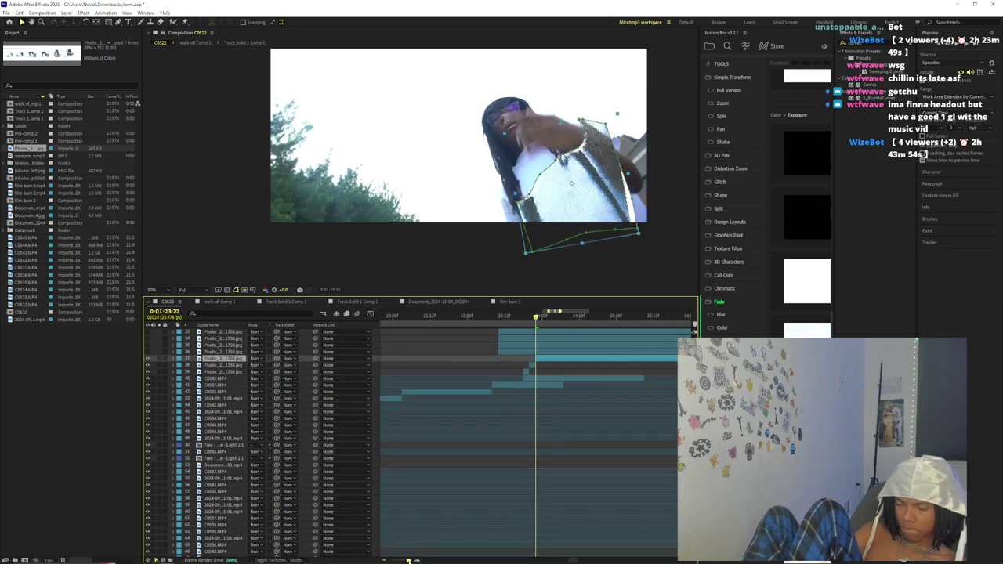
{"action": "key", "text": "Delete"}
{"action": "left_click", "coordinate": [152, 557]}
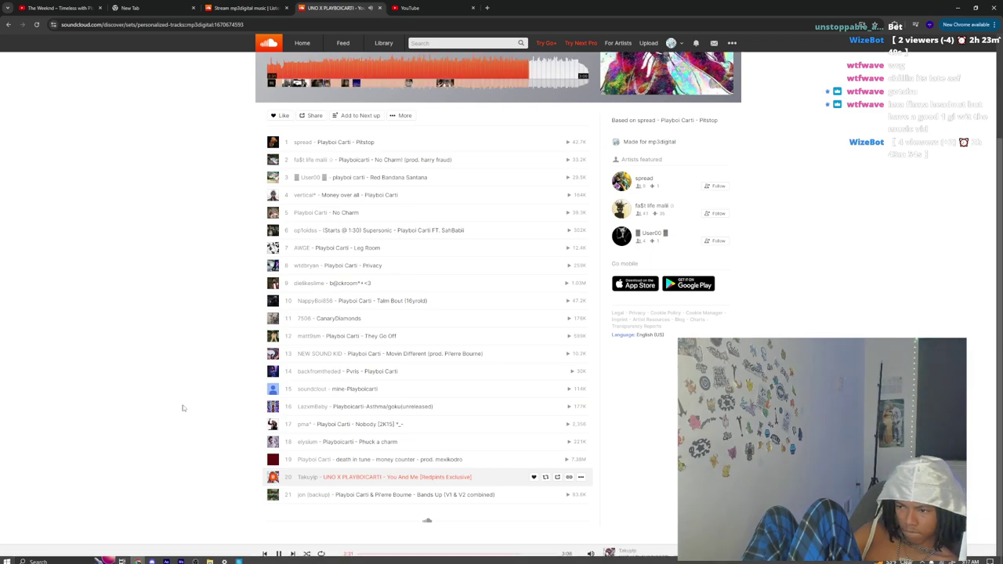
{"action": "left_click", "coordinate": [166, 558]}
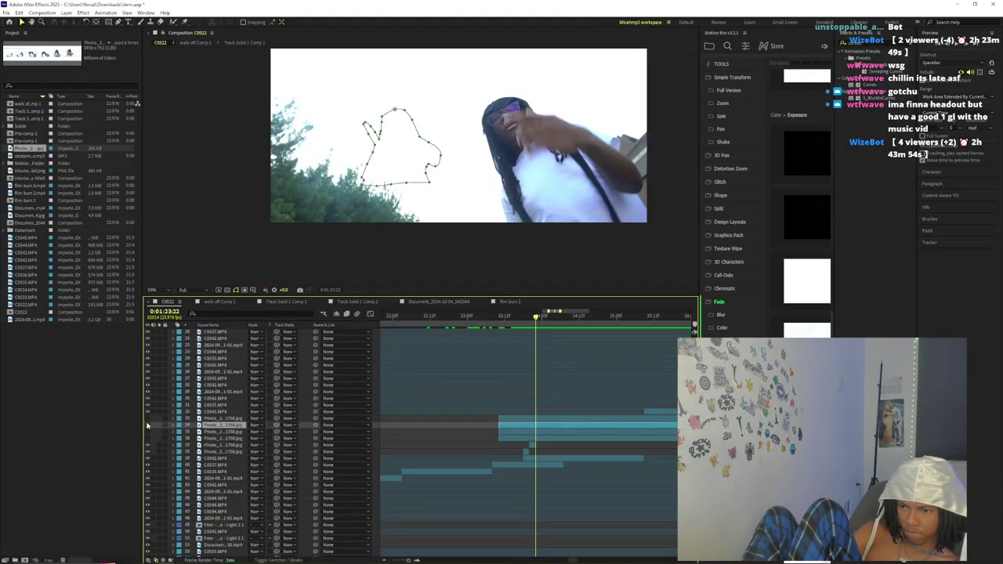
- Show photo layer 33, scale its torn piece to 166% and move it over the subject's shirt, about 2297, 768
{"action": "left_click", "coordinate": [148, 418]}
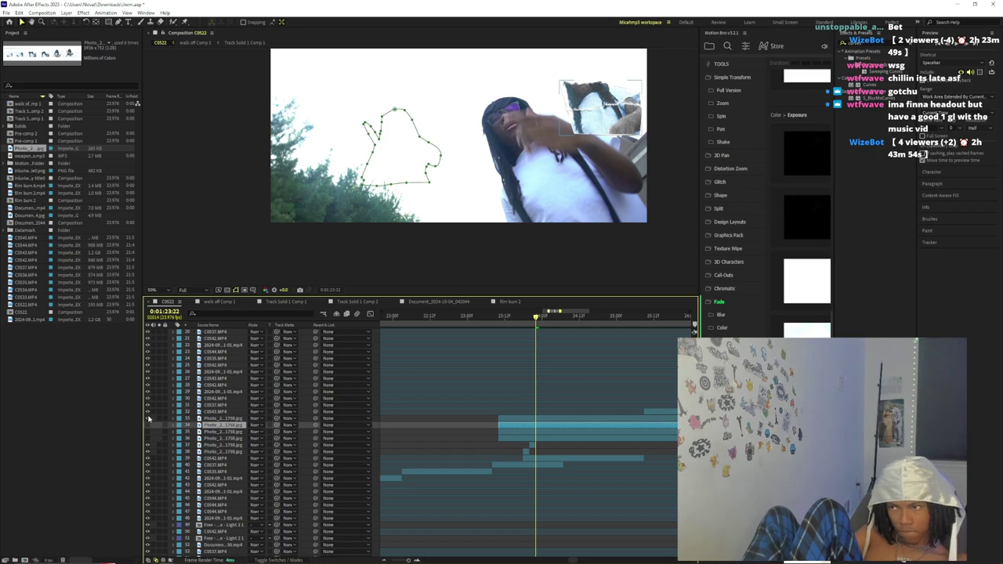
{"action": "left_click", "coordinate": [208, 419]}
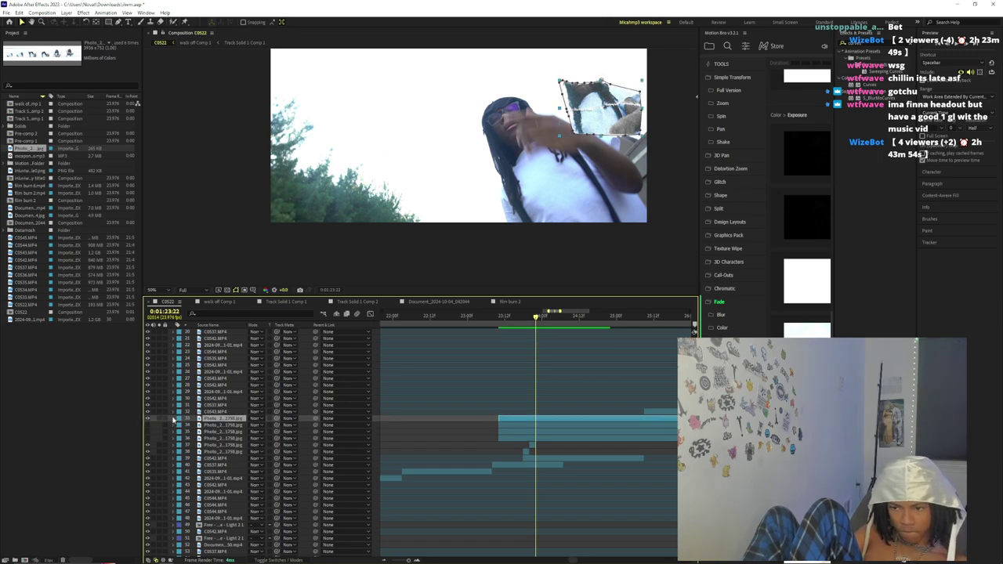
{"action": "left_click", "coordinate": [174, 419]}
{"action": "left_click", "coordinate": [181, 432]}
{"action": "left_click", "coordinate": [261, 451]}
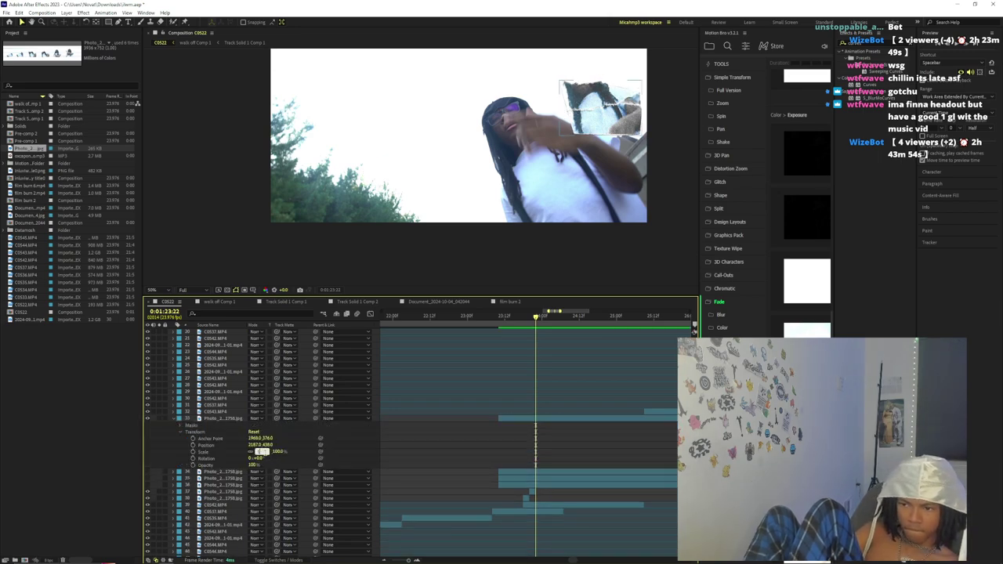
{"action": "type", "text": "166"}
{"action": "key", "text": "Return"}
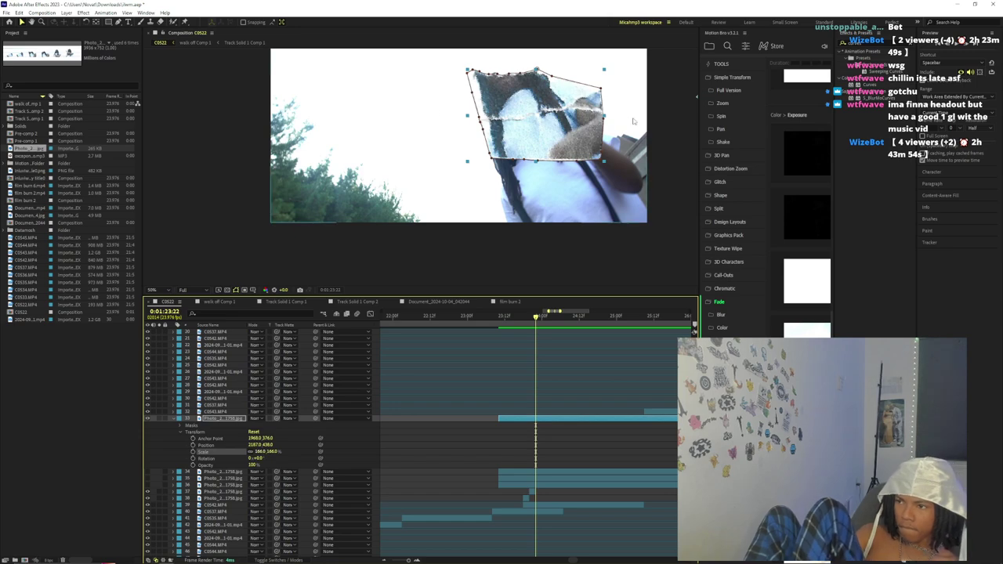
{"action": "left_click_drag", "start_coordinate": [578, 135], "coordinate": [601, 198]}
- Shift the short photo layers 37 and 38 two frames later so layer 37 ends at 0:01:24:00
{"action": "mouse_move", "coordinate": [537, 318]}
{"action": "left_mouse_down"}
{"action": "mouse_move", "coordinate": [558, 324]}
{"action": "mouse_move", "coordinate": [541, 324]}
{"action": "left_mouse_up"}
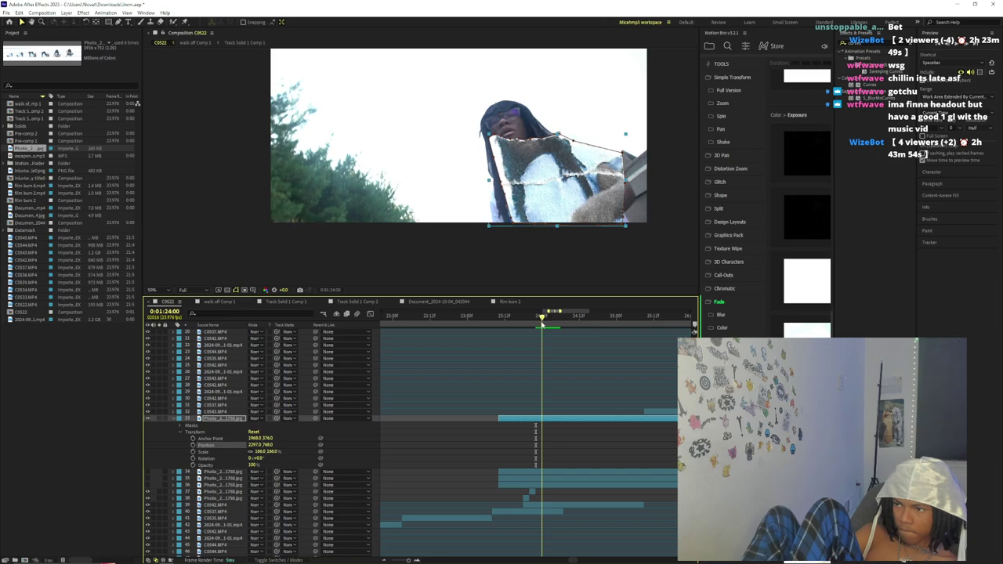
{"action": "left_click", "coordinate": [524, 498]}
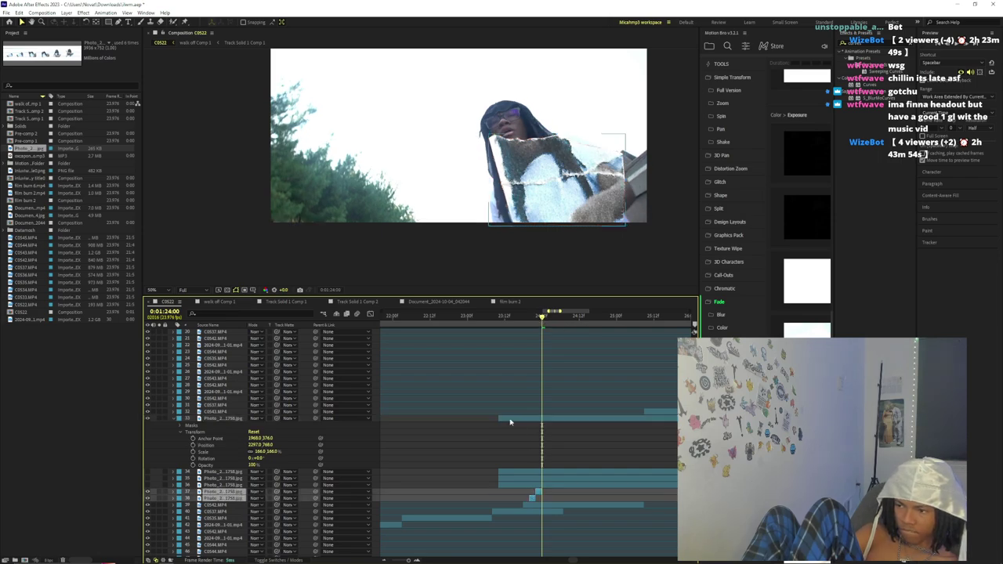
- Split photo layer 33 at 0:01:24:00, delete the part before the cut and select the remaining part
{"action": "left_click", "coordinate": [510, 422]}
{"action": "key", "text": "ctrl+shift+d"}
{"action": "left_click", "coordinate": [520, 423]}
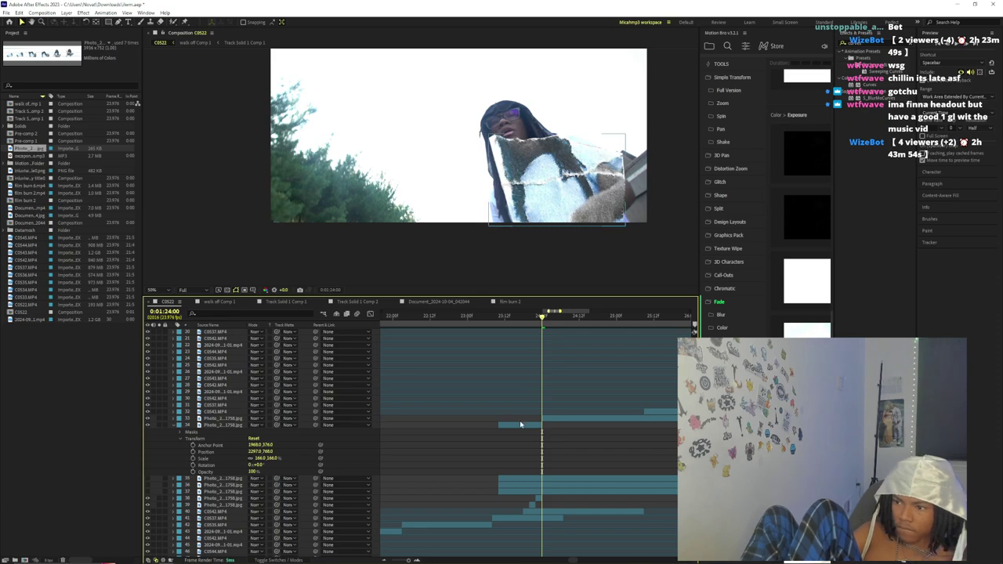
{"action": "left_click", "coordinate": [521, 425]}
{"action": "key", "text": "Delete"}
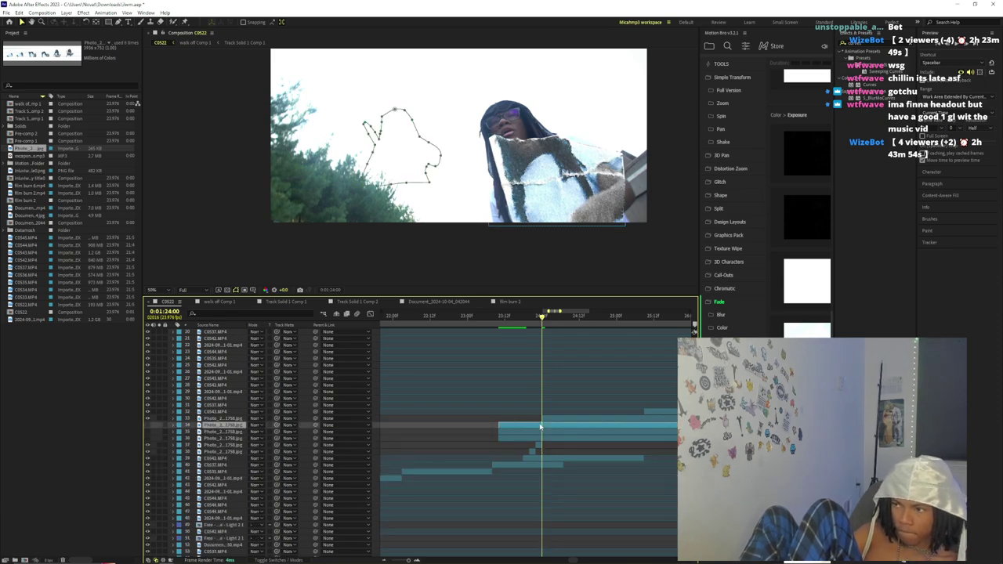
{"action": "left_click", "coordinate": [364, 420]}
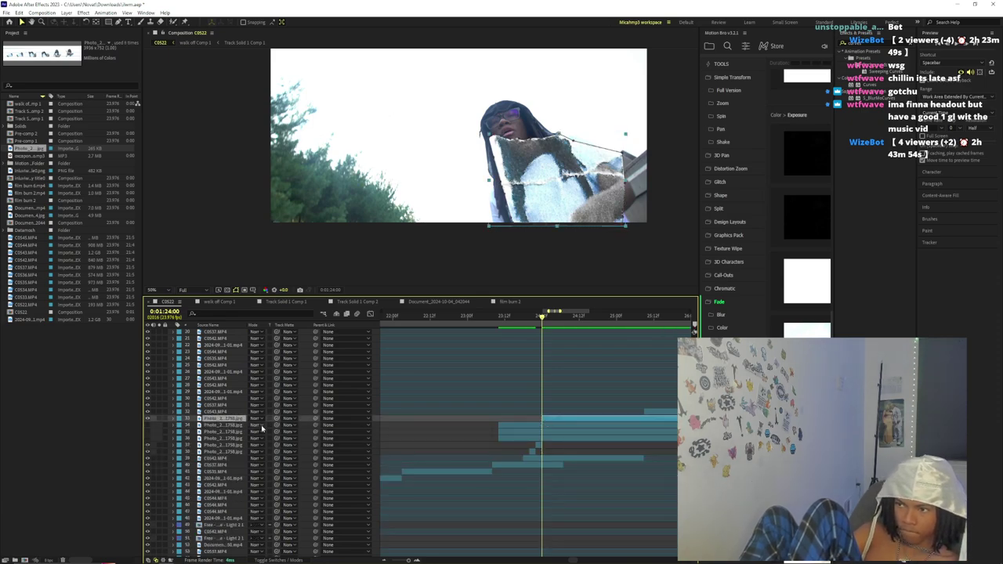
- Move photo layer 33 down to slot 36, below the other long photo layers, and shift its cutout to about 2232, 768
{"action": "left_click_drag", "start_coordinate": [227, 424], "coordinate": [250, 471]}
{"action": "left_click", "coordinate": [174, 438]}
{"action": "left_click", "coordinate": [180, 452]}
{"action": "scroll", "coordinate": [509, 488], "scroll_direction": "down", "scroll_amount": 3}
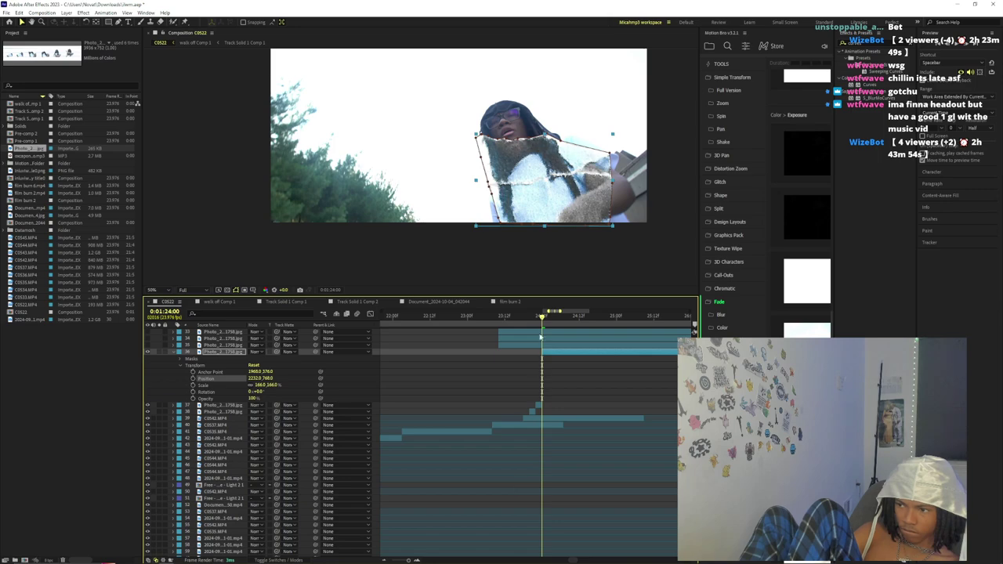
- At 0:01:23:23, scale photo layer 37 to about 169, 166% and reposition its torn piece over the subject, about 1465, 947
{"action": "mouse_move", "coordinate": [542, 318]}
{"action": "left_mouse_down"}
{"action": "mouse_move", "coordinate": [532, 322]}
{"action": "mouse_move", "coordinate": [542, 331]}
{"action": "left_mouse_up"}
{"action": "key", "text": "Page_Up"}
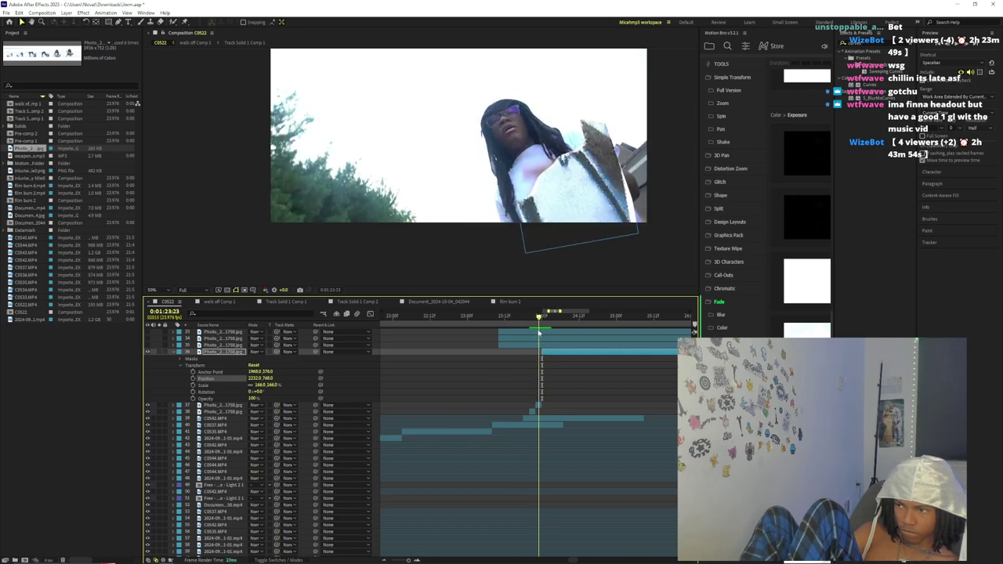
{"action": "left_click", "coordinate": [539, 405]}
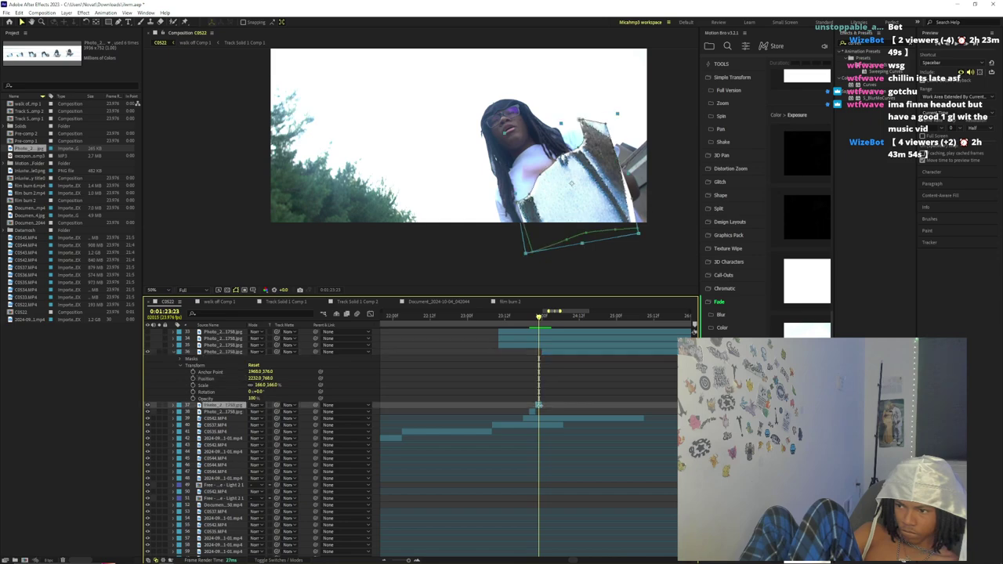
{"action": "left_click", "coordinate": [173, 405]}
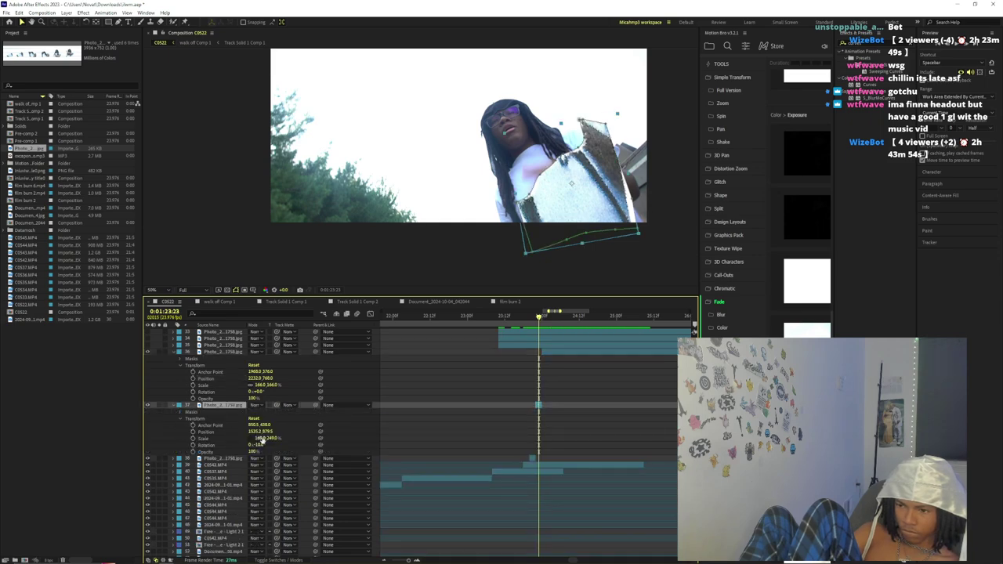
{"action": "left_click_drag", "start_coordinate": [270, 438], "coordinate": [272, 440]}
{"action": "left_click_drag", "start_coordinate": [561, 208], "coordinate": [547, 220]}
- Split photo layer 36 at 0:01:24:02 and delete the part after the cut
{"action": "mouse_move", "coordinate": [544, 320]}
{"action": "left_mouse_down"}
{"action": "mouse_move", "coordinate": [535, 321]}
{"action": "mouse_move", "coordinate": [547, 320]}
{"action": "left_mouse_up"}
{"action": "left_click", "coordinate": [547, 352]}
{"action": "key", "text": "ctrl+shift+d"}
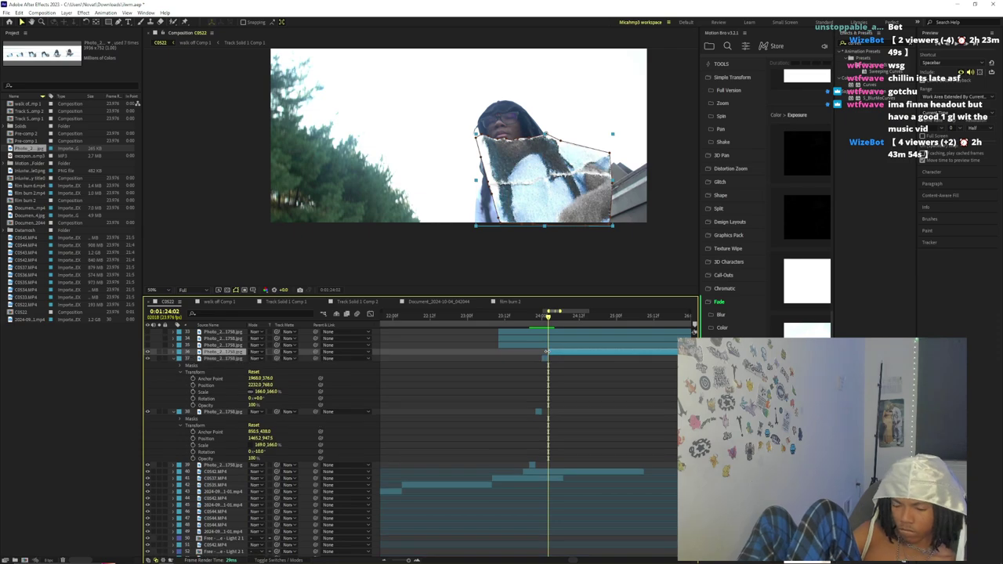
{"action": "key", "text": "Delete"}
- Select photo layer 35 and make it visible, keeping photo layers 33 and 34 hidden
{"action": "left_click", "coordinate": [529, 344]}
{"action": "scroll", "coordinate": [513, 347], "scroll_direction": "up", "scroll_amount": 4}
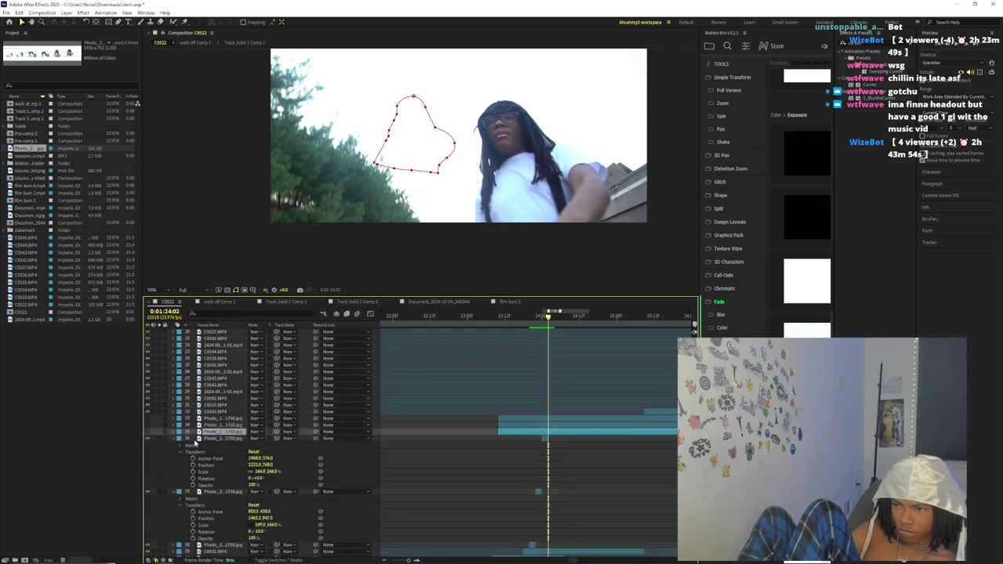
{"action": "left_click", "coordinate": [148, 438]}
{"action": "left_click", "coordinate": [147, 428]}
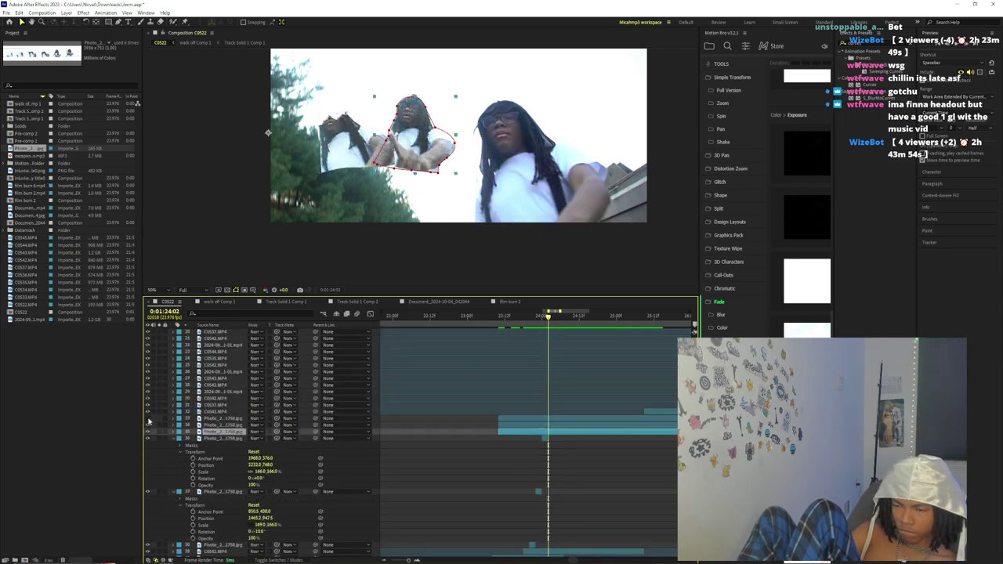
{"action": "left_click", "coordinate": [148, 420]}
{"action": "left_click", "coordinate": [148, 427]}
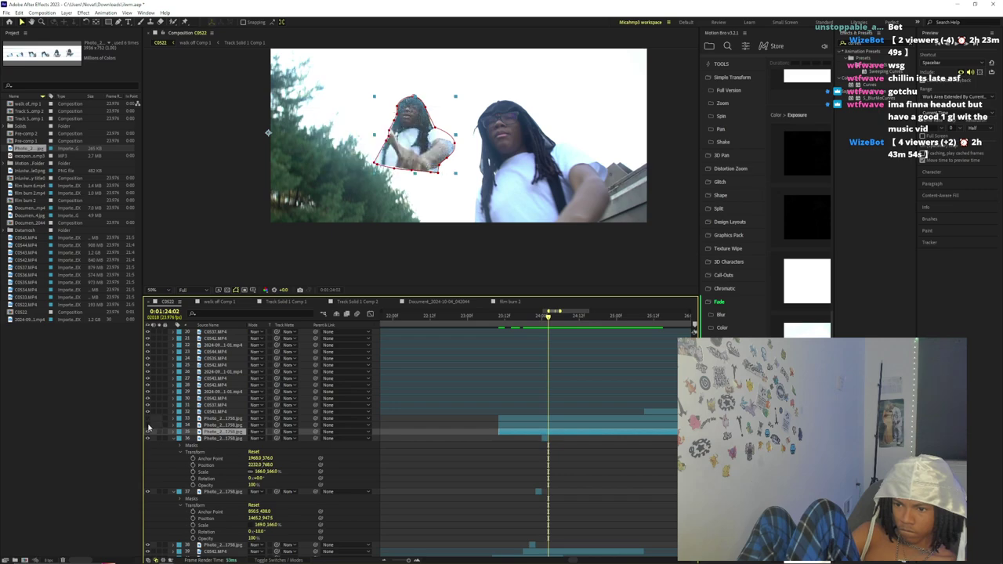
- Scale photo layer 35 to 166% and move its cutout over the subject, to about 140, 905
{"action": "left_click", "coordinate": [173, 433]}
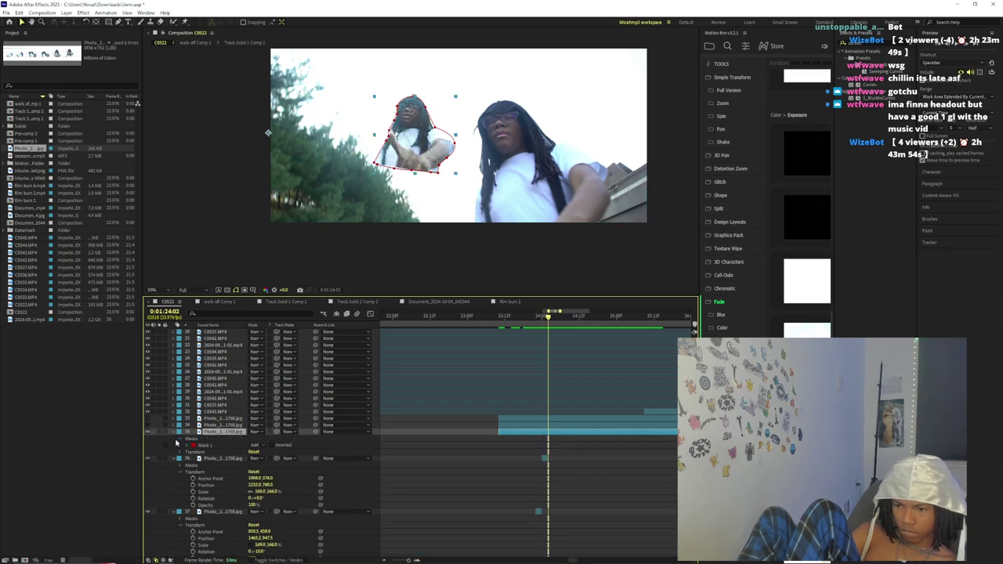
{"action": "left_click", "coordinate": [181, 452]}
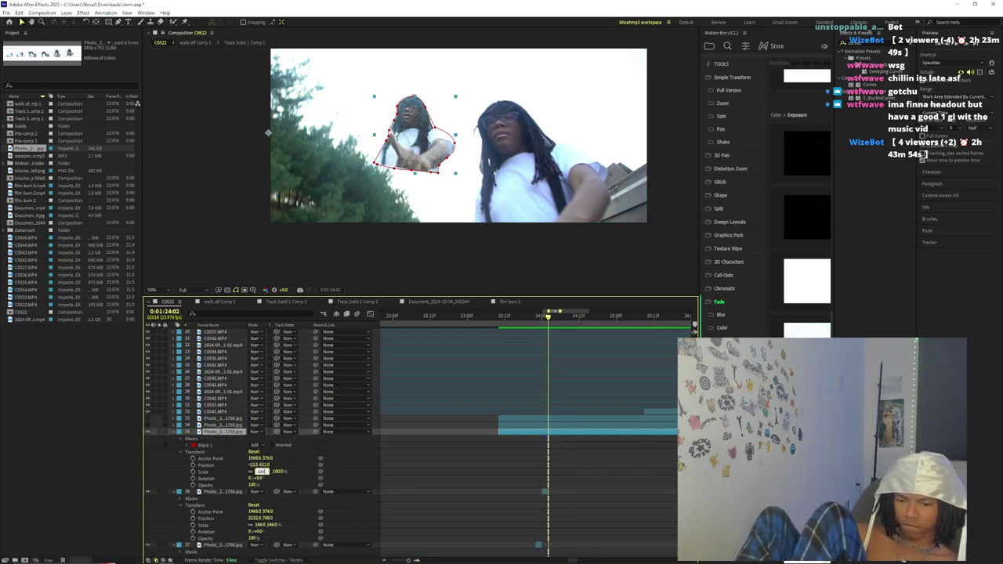
{"action": "type", "text": "166"}
{"action": "key", "text": "Return"}
{"action": "left_click_drag", "start_coordinate": [509, 154], "coordinate": [546, 181]}
- Split photo layer 35 at 0:01:24:02, delete the earlier part and trim the remaining part to start at 0:01:24:04
{"action": "scroll", "coordinate": [562, 393], "scroll_direction": "down", "scroll_amount": 5}
{"action": "scroll", "coordinate": [562, 393], "scroll_direction": "up", "scroll_amount": 2}
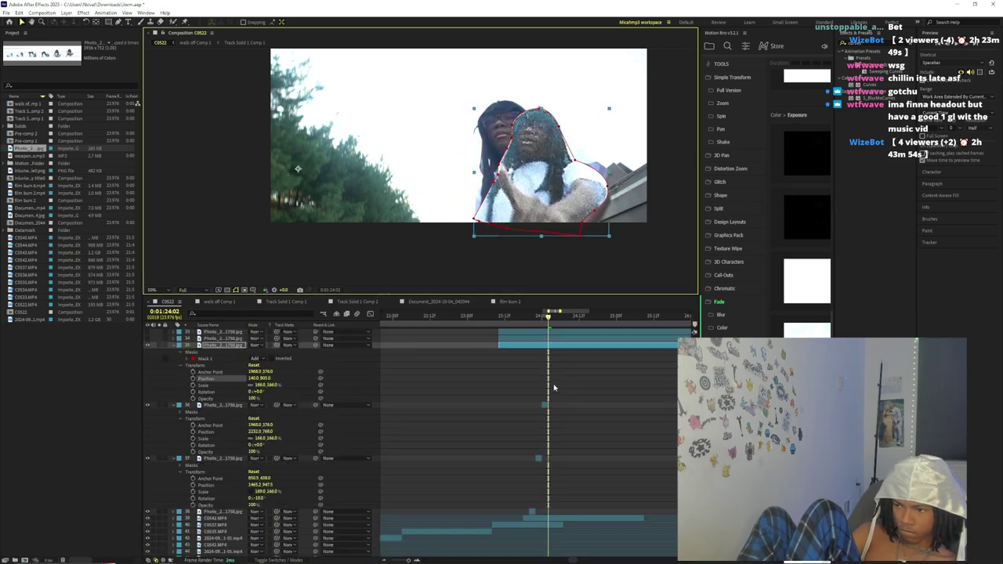
{"action": "key", "text": "ctrl+shift+d"}
{"action": "left_click", "coordinate": [544, 353]}
{"action": "key", "text": "Delete"}
{"action": "left_click_drag", "start_coordinate": [549, 317], "coordinate": [555, 321]}
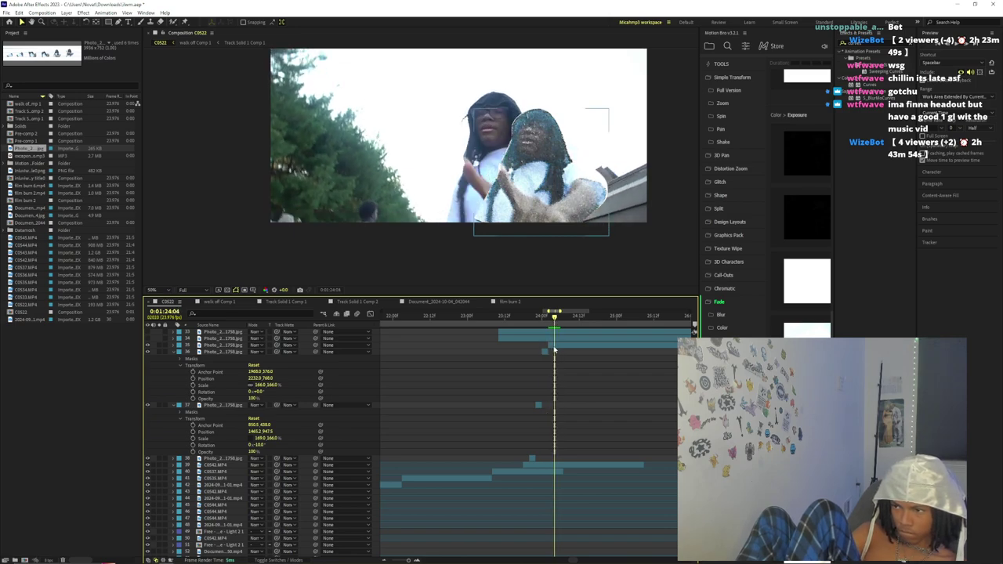
{"action": "left_click", "coordinate": [555, 347]}
- Try to shift the short photo layers 36 to 38 two frames later
{"action": "left_click", "coordinate": [559, 350]}
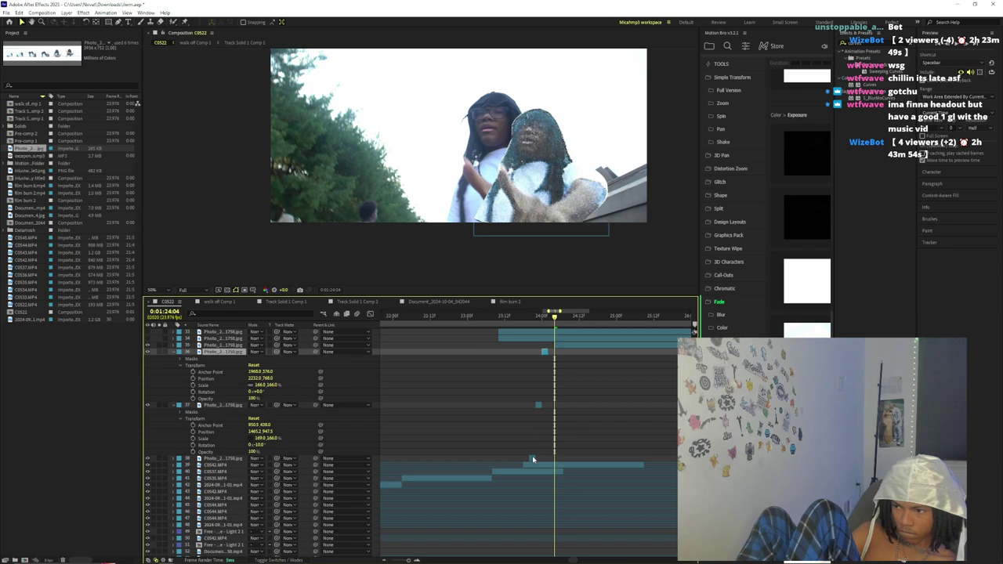
{"action": "left_click", "coordinate": [532, 458], "text": "shift"}
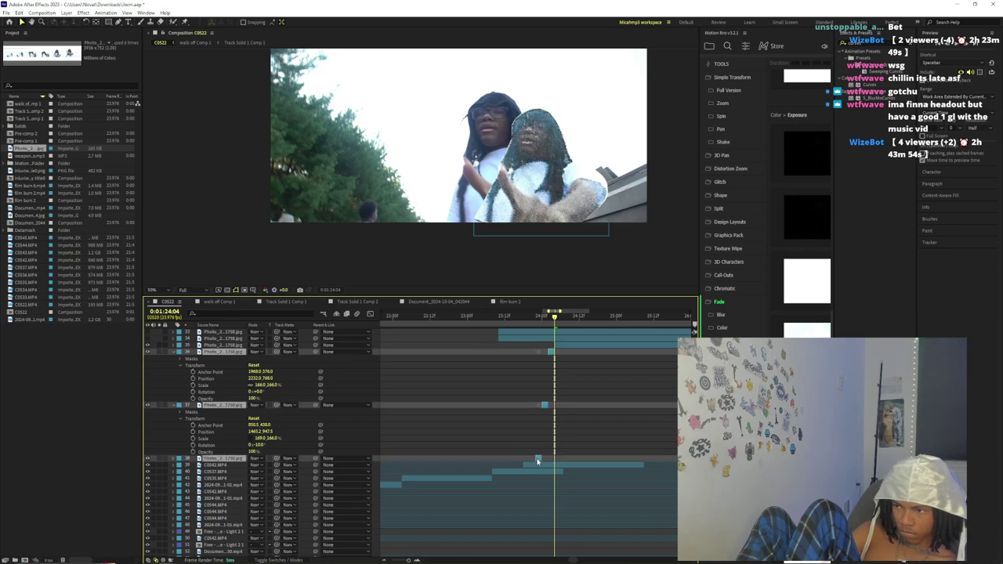
{"action": "scroll", "coordinate": [542, 433], "scroll_direction": "up", "scroll_amount": 3}
- Show photo layer 34, scale it to 166% and place its torn piece over the subject's shirt at 0:01:24:02, about 1102, 800
{"action": "left_click", "coordinate": [521, 426]}
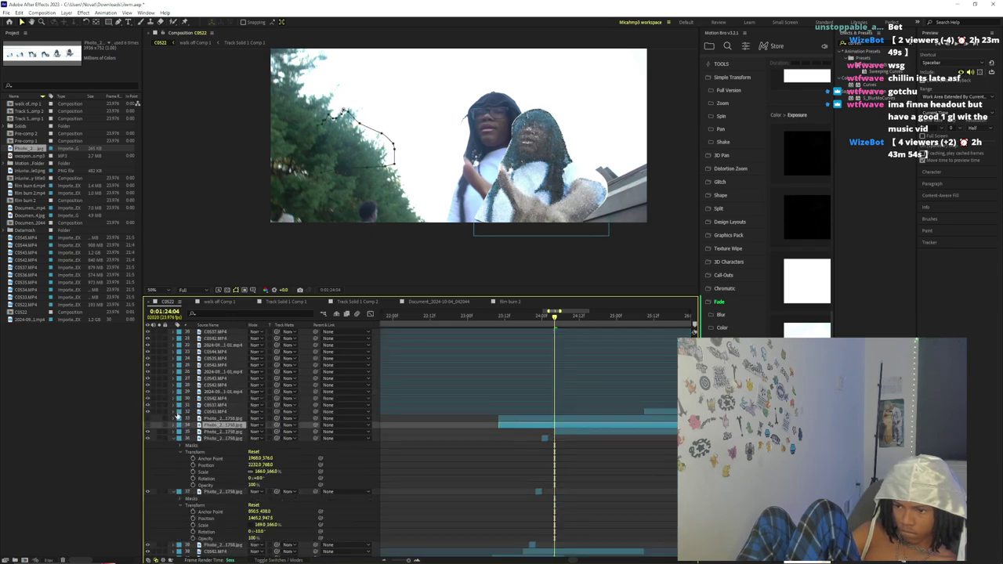
{"action": "left_click", "coordinate": [147, 425]}
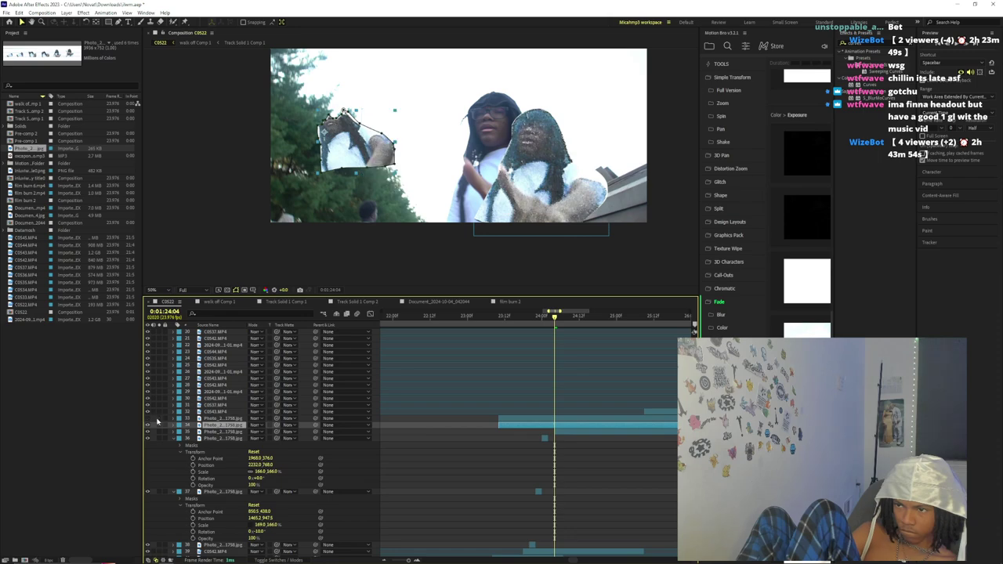
{"action": "left_click_drag", "start_coordinate": [555, 317], "coordinate": [549, 319]}
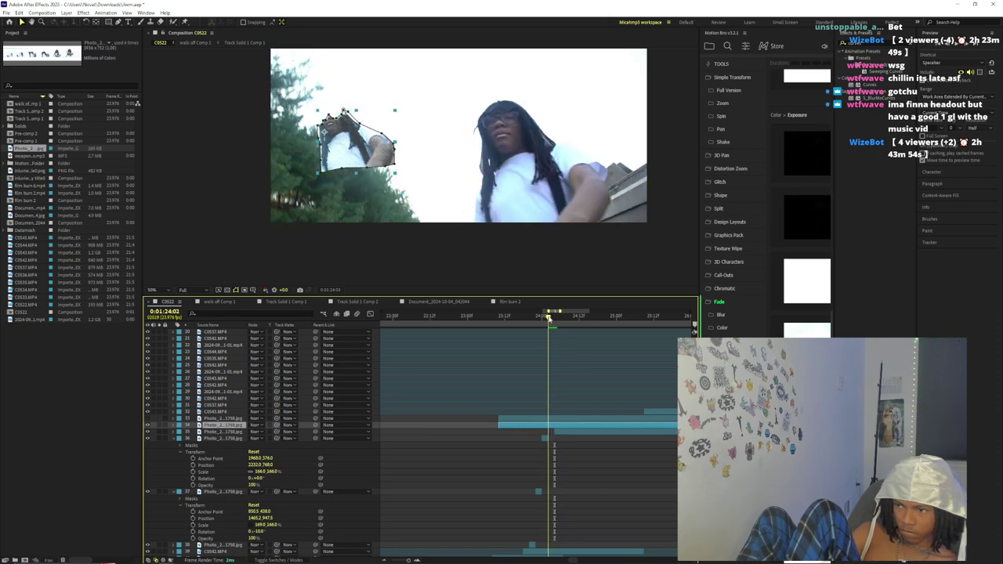
{"action": "left_click_drag", "start_coordinate": [351, 151], "coordinate": [494, 194]}
{"action": "left_click", "coordinate": [173, 425]}
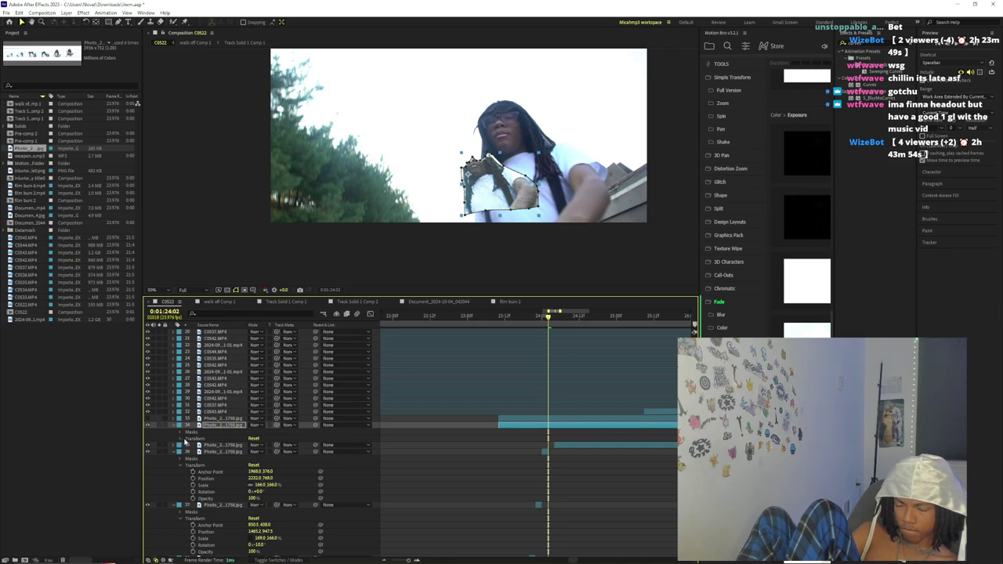
{"action": "left_click", "coordinate": [181, 439]}
{"action": "left_click", "coordinate": [259, 458]}
{"action": "type", "text": "166"}
{"action": "key", "text": "Return"}
{"action": "mouse_move", "coordinate": [550, 198]}
{"action": "left_mouse_down"}
{"action": "mouse_move", "coordinate": [576, 186]}
{"action": "mouse_move", "coordinate": [565, 180]}
{"action": "mouse_move", "coordinate": [566, 190]}
{"action": "left_mouse_up"}
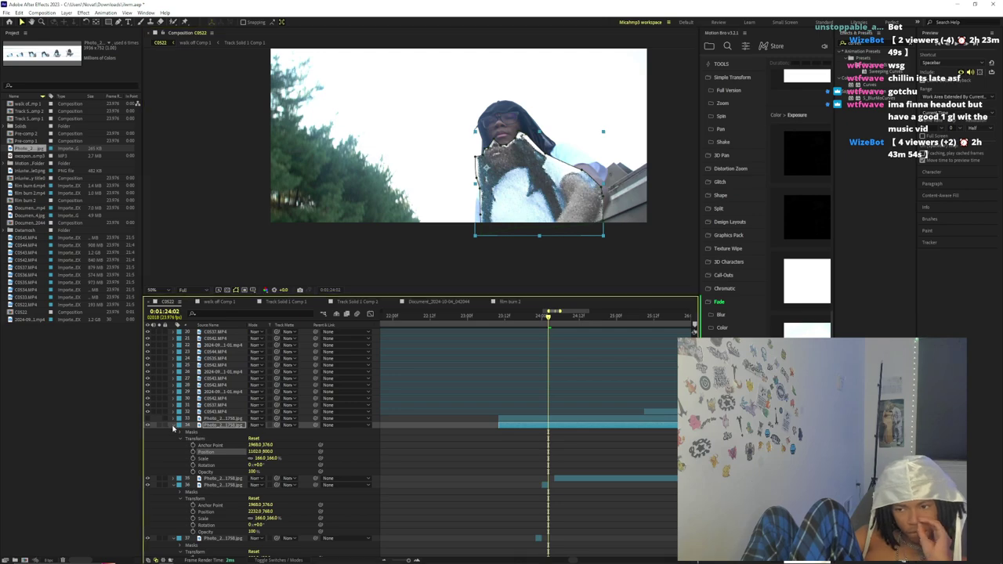
- Move photo layer 34 below layer 35 and trim it to run from 0:01:24:02 to 0:01:24:04
{"action": "left_click", "coordinate": [173, 425]}
{"action": "left_click", "coordinate": [176, 438]}
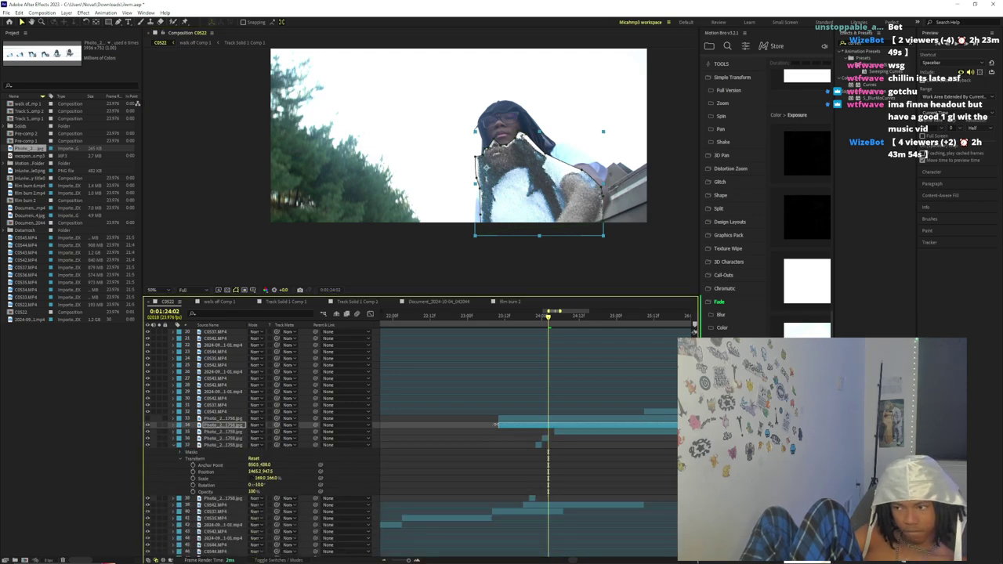
{"action": "left_click", "coordinate": [563, 430]}
{"action": "left_click_drag", "start_coordinate": [550, 321], "coordinate": [555, 324]}
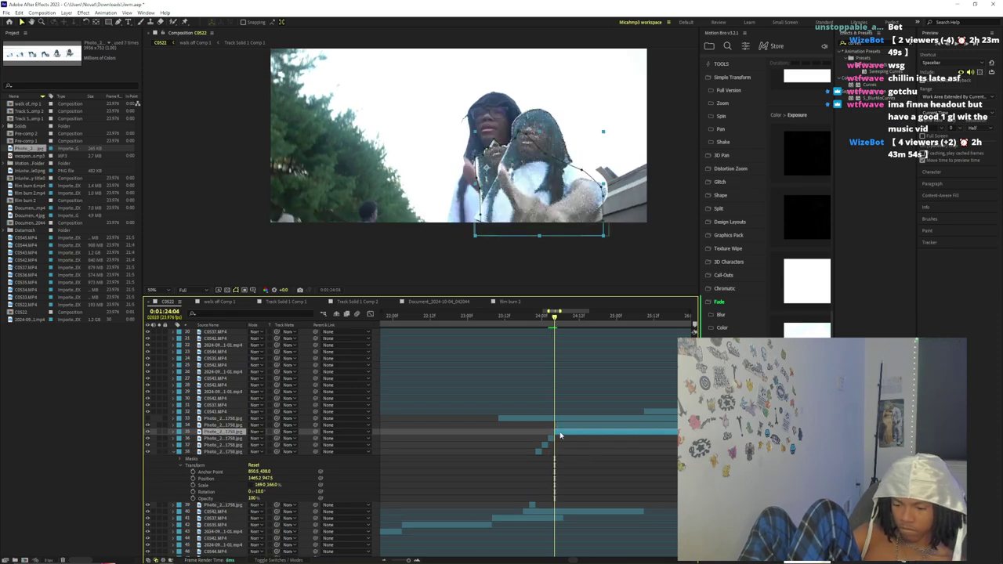
- At 0:01:24:04, move the cutout of photo layer 34 left so it covers the subject
{"action": "left_click", "coordinate": [562, 426]}
{"action": "left_click_drag", "start_coordinate": [544, 196], "coordinate": [509, 196]}
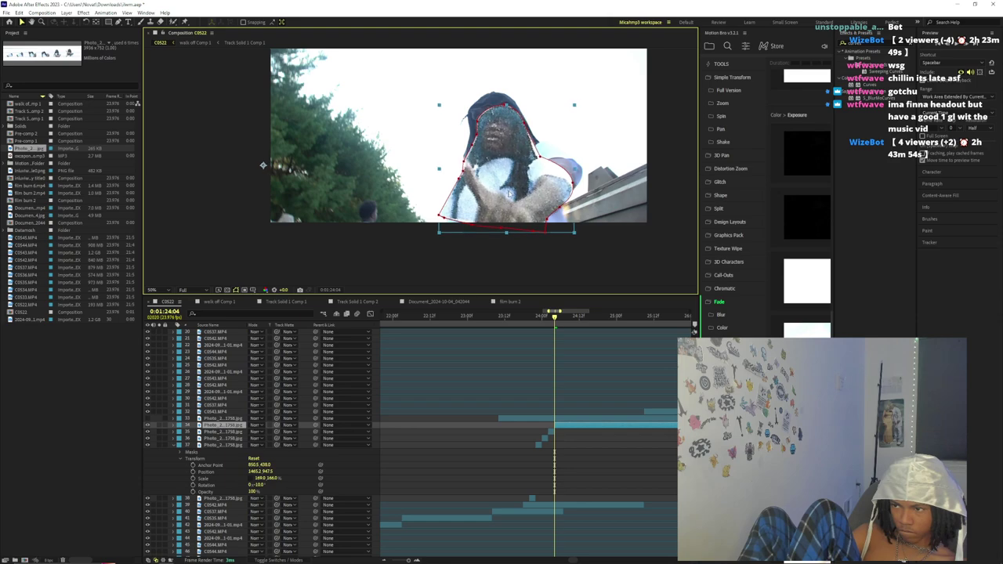
{"action": "left_click", "coordinate": [598, 390]}
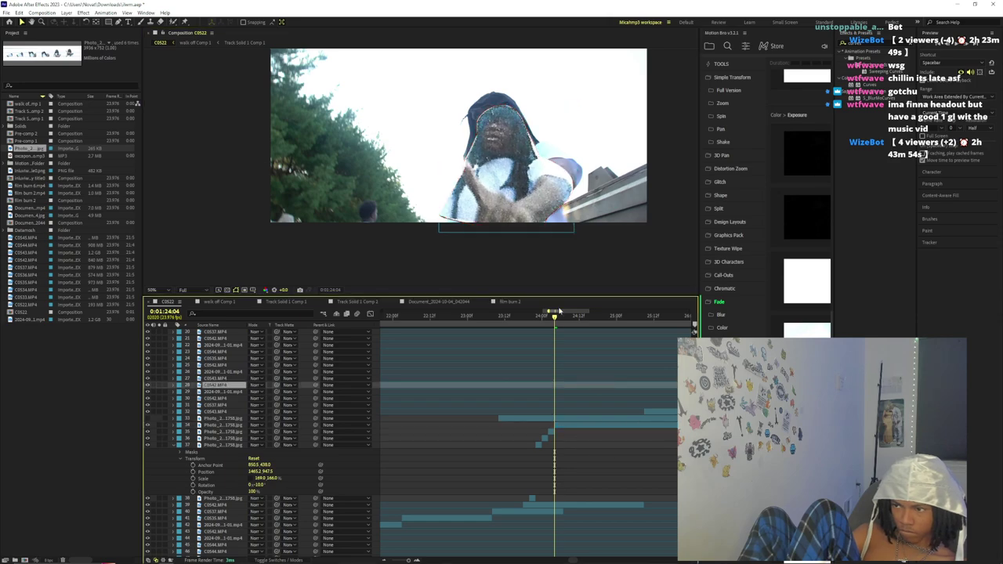
- Split photo layer 34 at 0:01:24:06 and delete the part after the cut
{"action": "mouse_move", "coordinate": [553, 318]}
{"action": "left_mouse_down"}
{"action": "mouse_move", "coordinate": [530, 318]}
{"action": "mouse_move", "coordinate": [559, 318]}
{"action": "mouse_move", "coordinate": [554, 330]}
{"action": "left_mouse_up"}
{"action": "left_click", "coordinate": [573, 428]}
{"action": "left_click", "coordinate": [560, 318]}
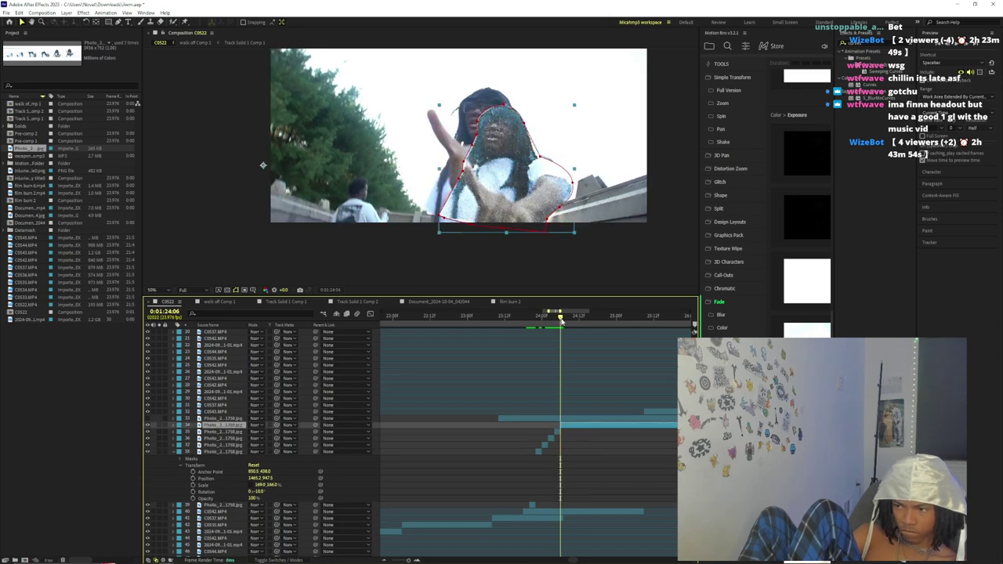
{"action": "key", "text": "Delete"}
- Trim photo layer 33 to start at 0:01:24:06, then show it and expand its transform properties
{"action": "left_click_drag", "start_coordinate": [499, 418], "coordinate": [562, 424]}
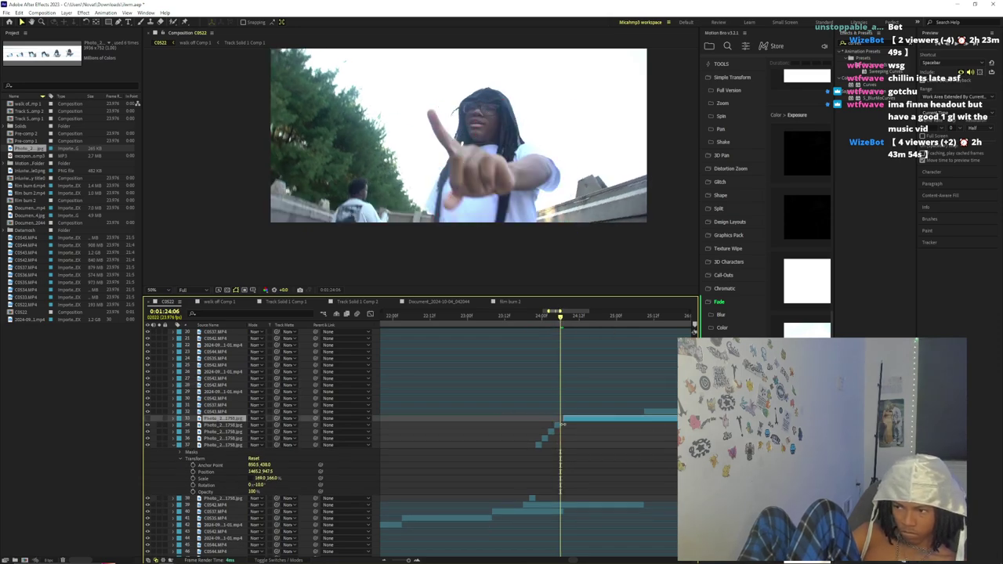
{"action": "left_click", "coordinate": [149, 424]}
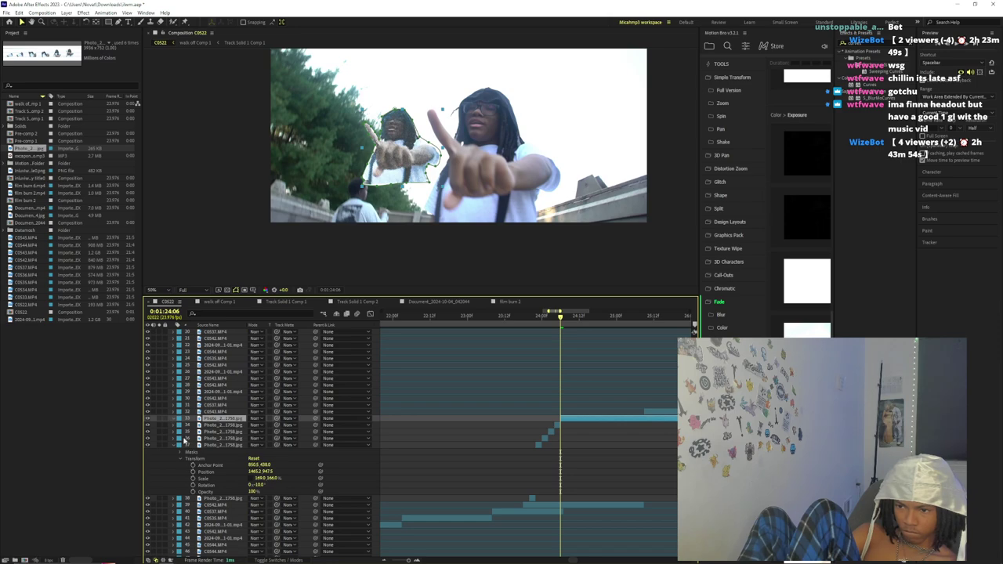
{"action": "left_click", "coordinate": [174, 418]}
{"action": "left_click", "coordinate": [181, 431]}
- Scale photo layer 33 to 166% and move its cutout over the pointing subject, about -1172, 792
{"action": "type", "text": "166"}
{"action": "key", "text": "Return"}
{"action": "left_click_drag", "start_coordinate": [586, 163], "coordinate": [496, 174]}
- Enlarge photo layer 33 to 173% and finally 177%, realigning its cutout with the subject at about -1330, 794
{"action": "left_click", "coordinate": [259, 451]}
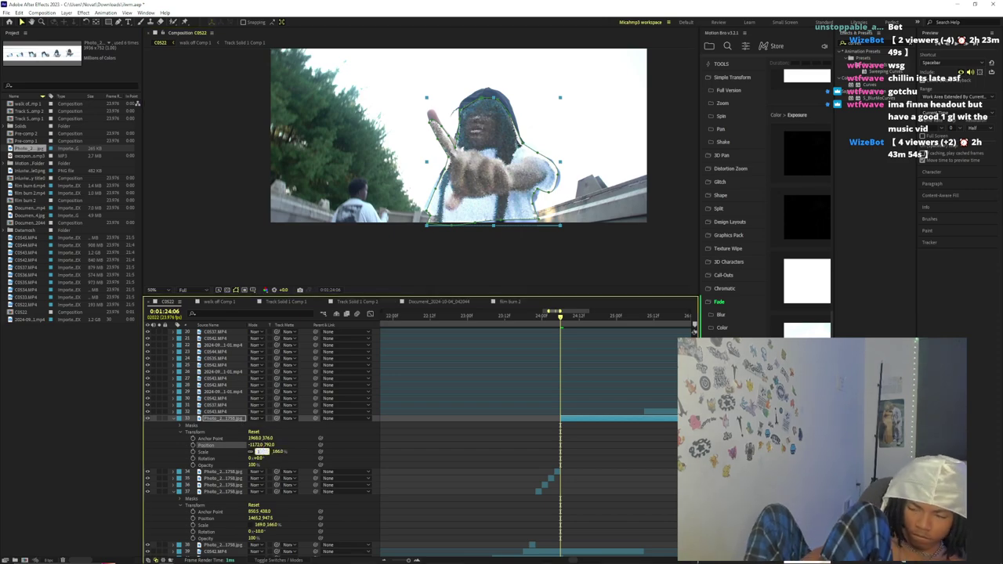
{"action": "type", "text": "173"}
{"action": "key", "text": "Return"}
{"action": "mouse_move", "coordinate": [513, 209]}
{"action": "left_mouse_down"}
{"action": "mouse_move", "coordinate": [485, 207]}
{"action": "mouse_move", "coordinate": [494, 211]}
{"action": "left_mouse_up"}
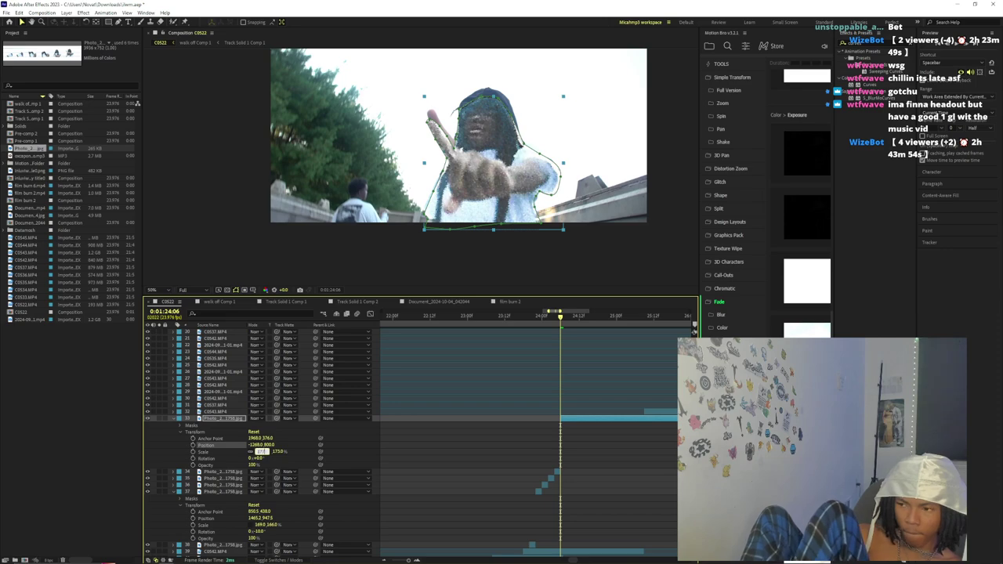
{"action": "left_click_drag", "start_coordinate": [259, 451], "coordinate": [318, 449]}
{"action": "mouse_move", "coordinate": [480, 194]}
{"action": "left_mouse_down"}
{"action": "mouse_move", "coordinate": [470, 185]}
{"action": "mouse_move", "coordinate": [469, 196]}
{"action": "left_mouse_up"}
- Split photo layer 33 at 0:01:24:07 and delete the part after the cut
{"action": "scroll", "coordinate": [597, 364], "scroll_direction": "down", "scroll_amount": 5}
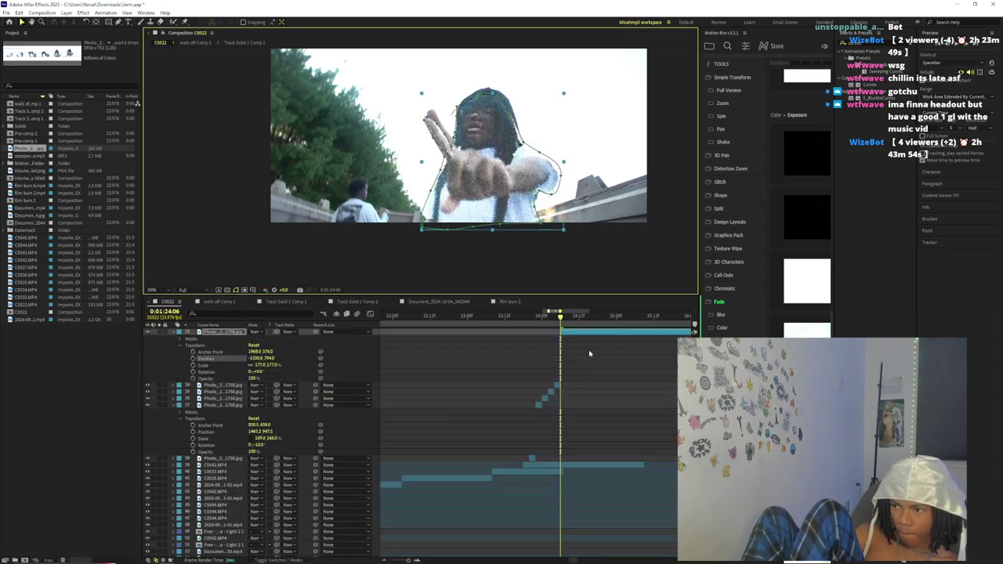
{"action": "left_click_drag", "start_coordinate": [564, 316], "coordinate": [563, 321]}
{"action": "key", "text": "ctrl+d"}
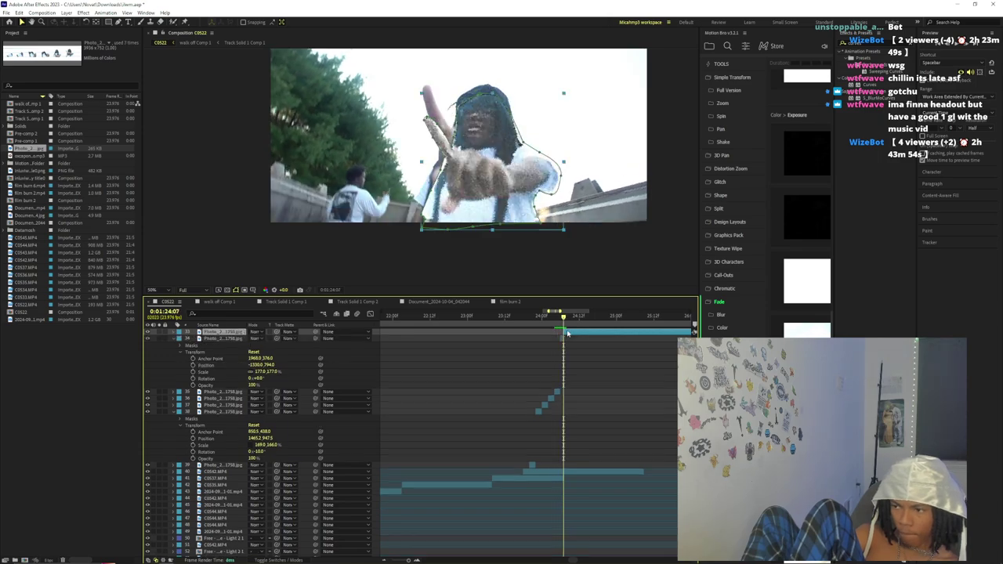
{"action": "key", "text": "Delete"}
- Collapse the expanded properties of the short photo layers
{"action": "scroll", "coordinate": [528, 371], "scroll_direction": "up", "scroll_amount": 4}
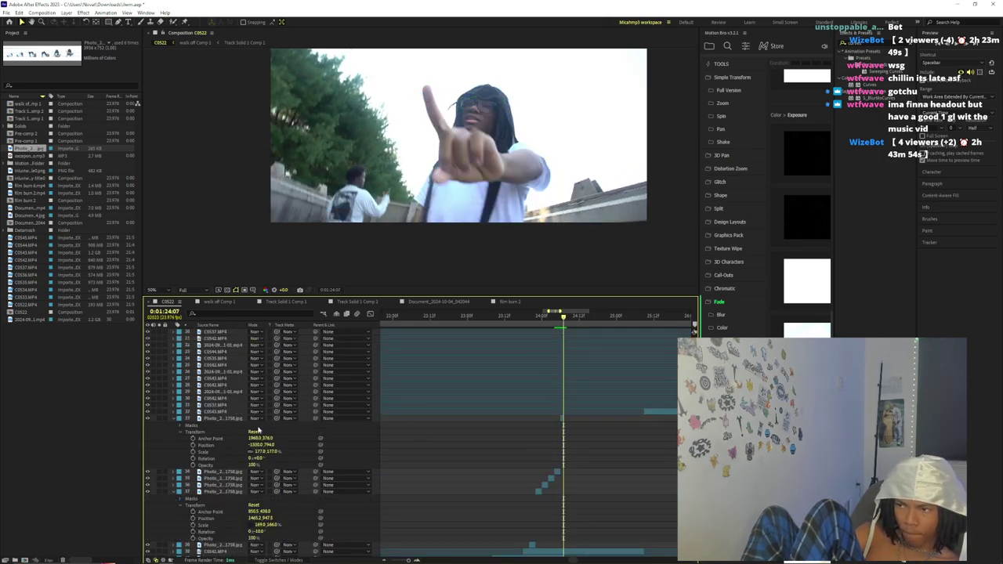
{"action": "left_click", "coordinate": [173, 419]}
{"action": "left_click", "coordinate": [173, 439]}
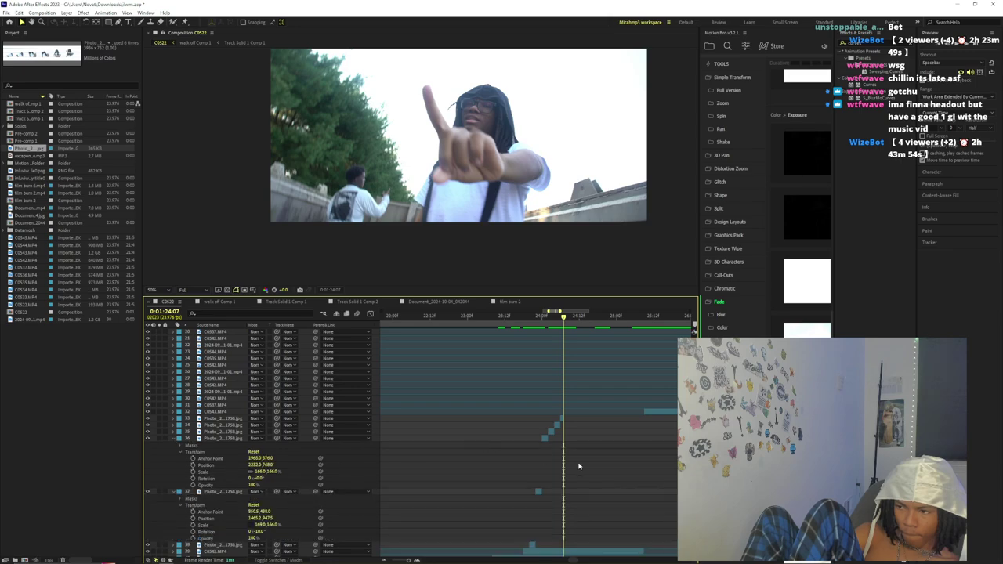
{"action": "left_click", "coordinate": [174, 439]}
{"action": "left_click", "coordinate": [173, 445]}
- Trim the layer 39 footage clip to start at 0:01:24:07 and move it above the photo layers into slot 33
{"action": "left_click", "coordinate": [544, 460]}
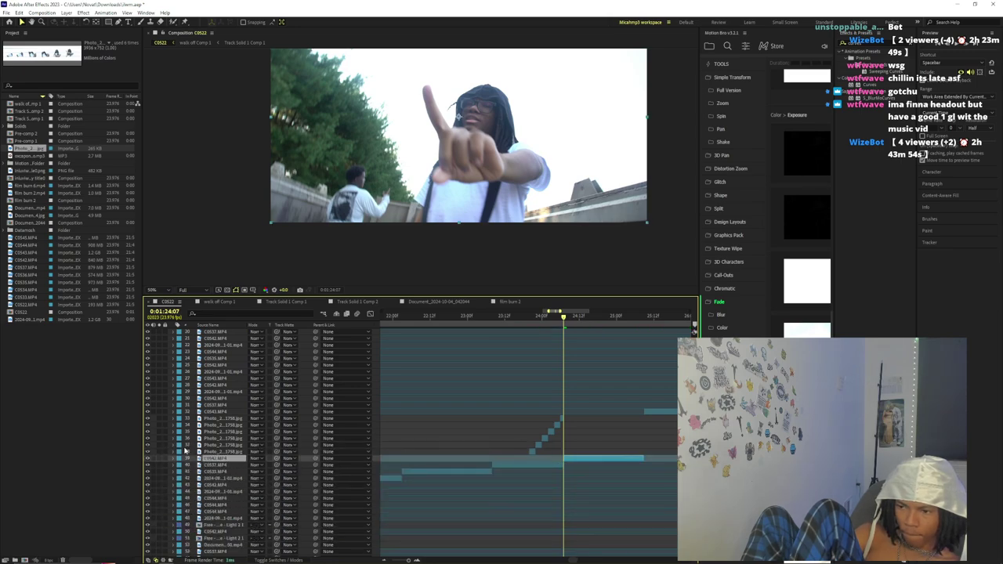
{"action": "left_click_drag", "start_coordinate": [214, 459], "coordinate": [228, 415]}
- Retime the cut to 0:01:24:08: start footage layer 33 there and extend photo layer 34 and the background clip to meet it
{"action": "left_click_drag", "start_coordinate": [406, 560], "coordinate": [410, 560]}
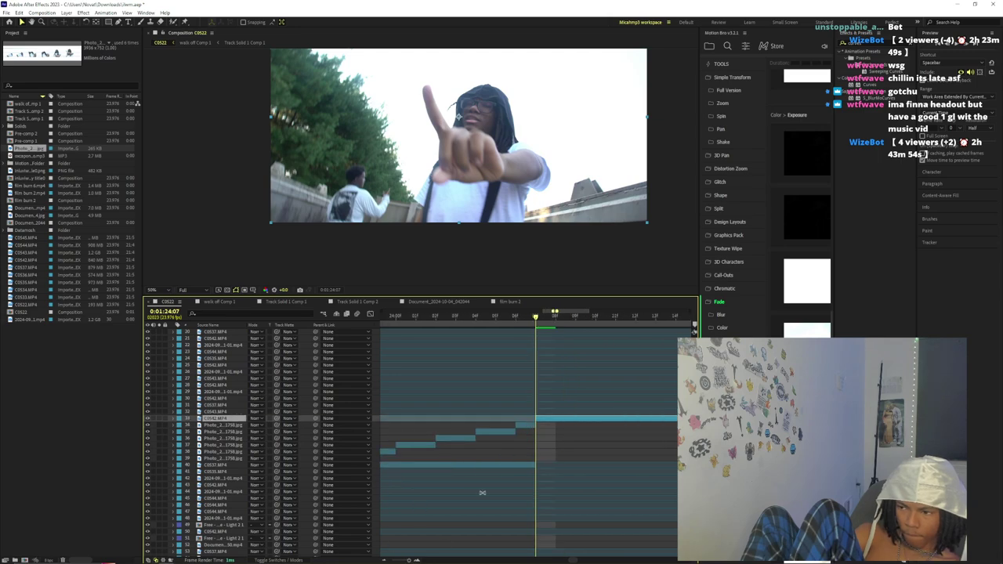
{"action": "left_click", "coordinate": [508, 430]}
{"action": "left_click", "coordinate": [495, 318]}
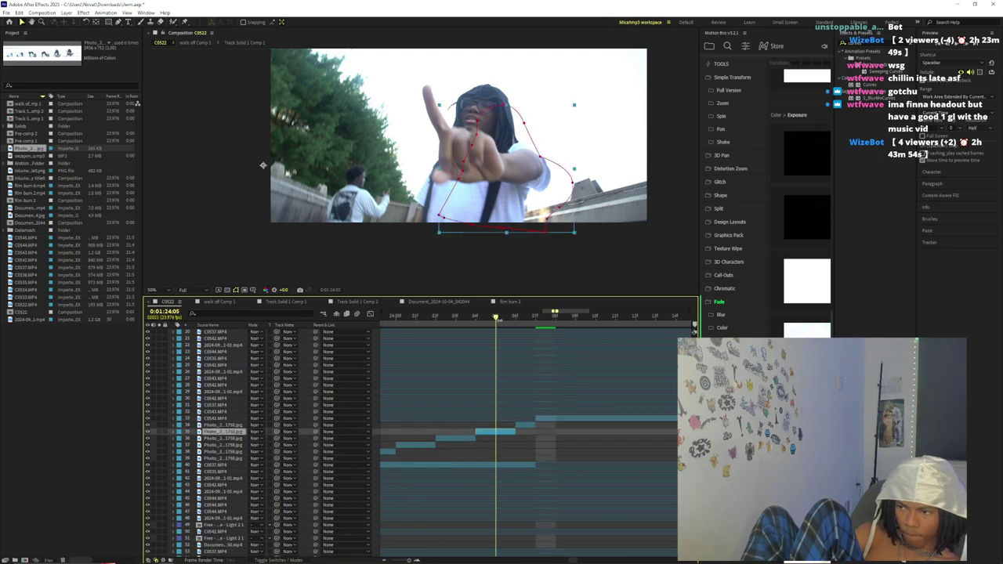
{"action": "left_click_drag", "start_coordinate": [485, 320], "coordinate": [534, 332]}
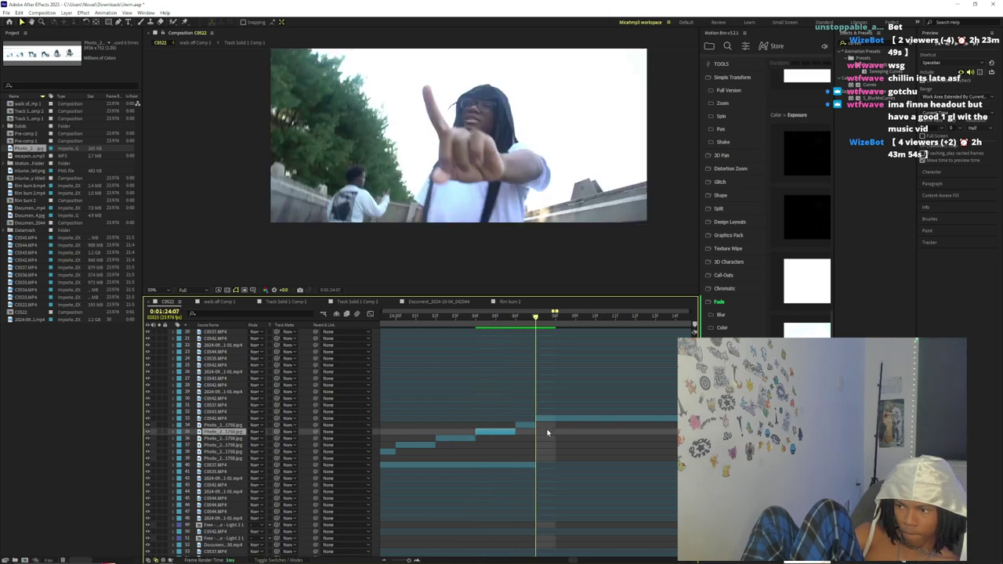
{"action": "left_click_drag", "start_coordinate": [538, 419], "coordinate": [551, 426]}
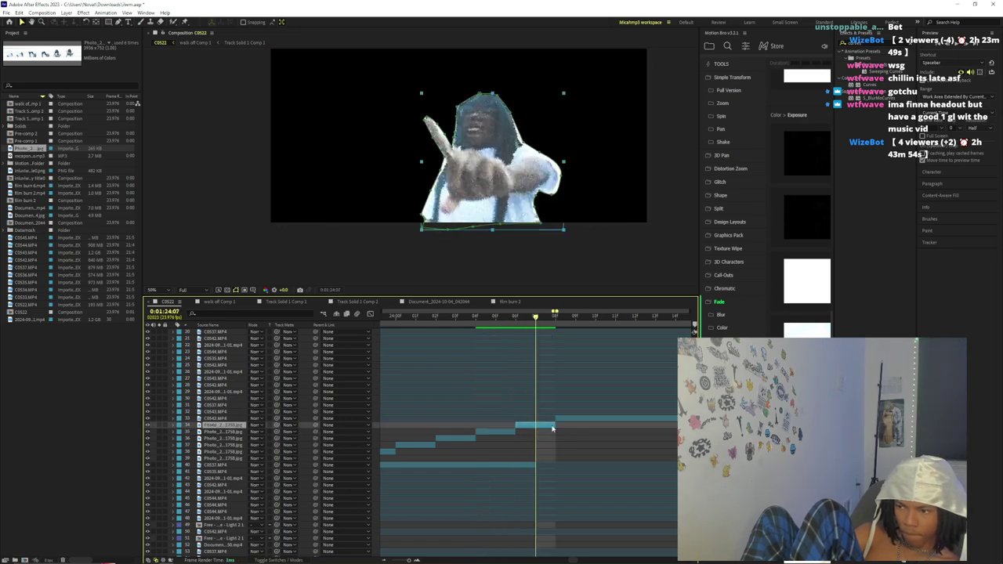
{"action": "left_click_drag", "start_coordinate": [537, 471], "coordinate": [552, 468]}
- Select the six short photo cutout layers, 34 to 39, and pre-compose them into one layer
{"action": "left_click_drag", "start_coordinate": [536, 317], "coordinate": [491, 417]}
{"action": "left_click_drag", "start_coordinate": [409, 560], "coordinate": [407, 560]}
{"action": "left_click", "coordinate": [537, 451]}
{"action": "left_click", "coordinate": [532, 459]}
{"action": "right_click", "coordinate": [565, 425], "text": "shift"}
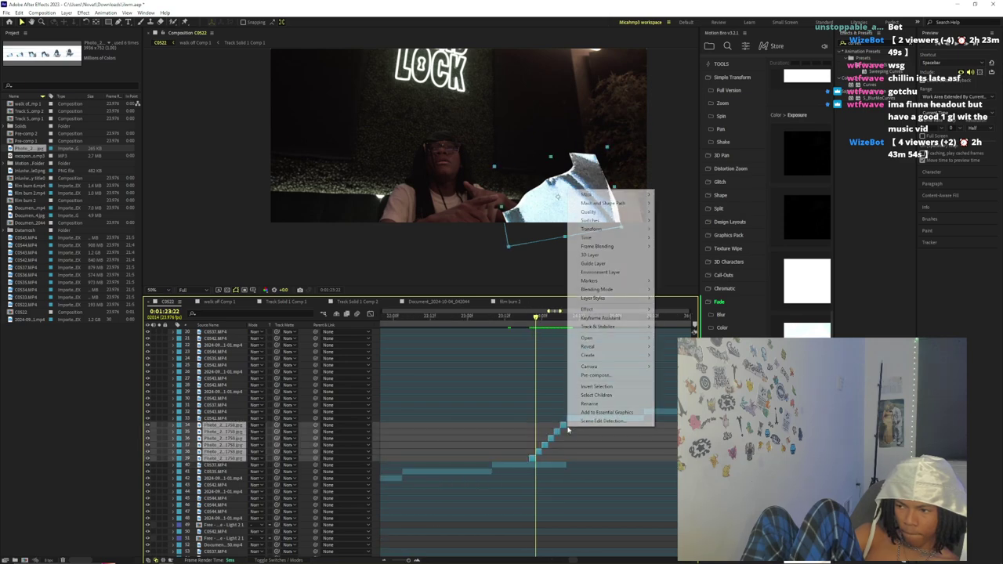
{"action": "left_click", "coordinate": [595, 375]}
{"action": "left_click", "coordinate": [347, 316]}
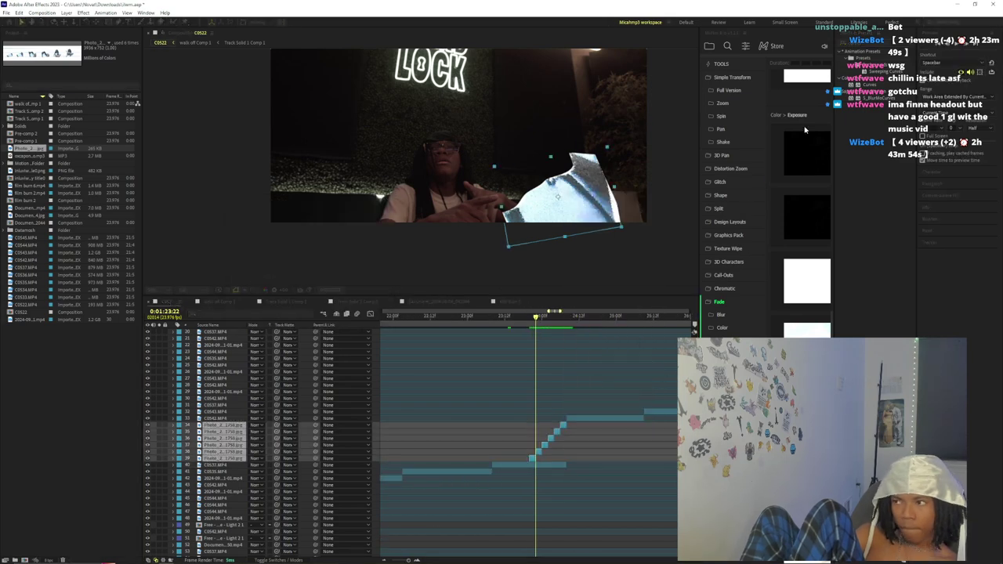
- Find the RSMB effect, apply it to the photo pre-comp and set its Blur Amount to 1
{"action": "left_click", "coordinate": [859, 49]}
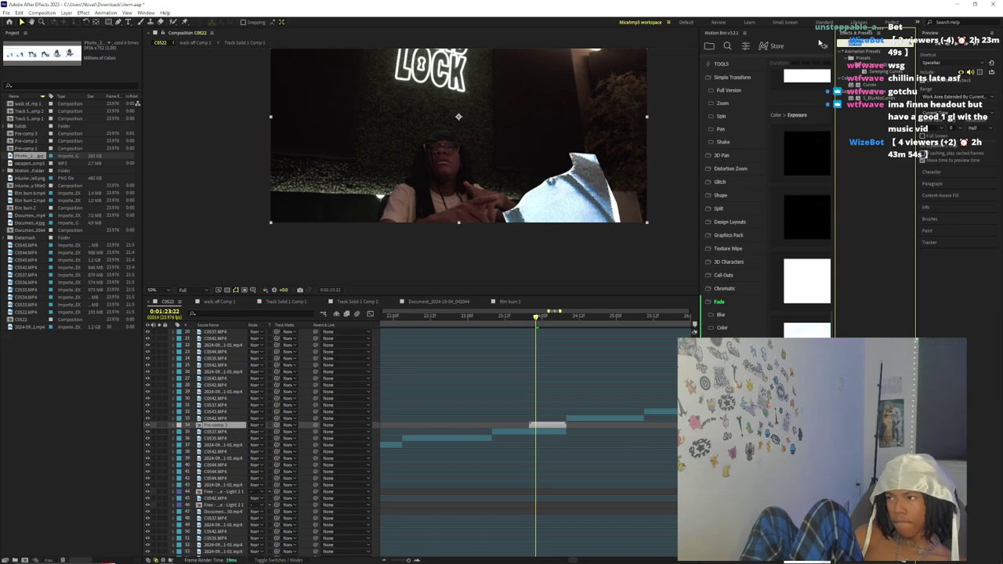
{"action": "type", "text": "rsm"}
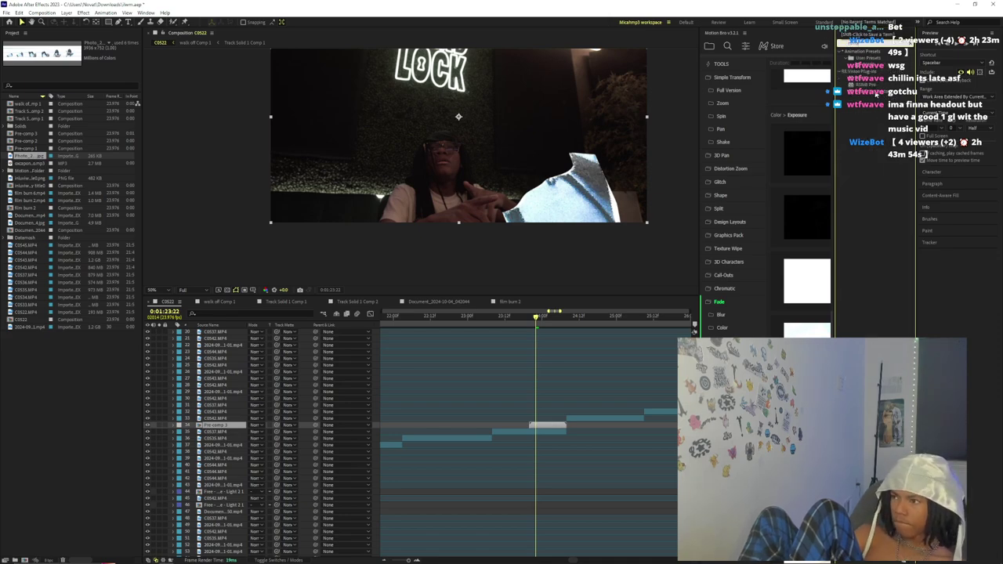
{"action": "double_click", "coordinate": [864, 78]}
{"action": "left_click", "coordinate": [82, 57]}
{"action": "type", "text": "11"}
{"action": "key", "text": "Return"}
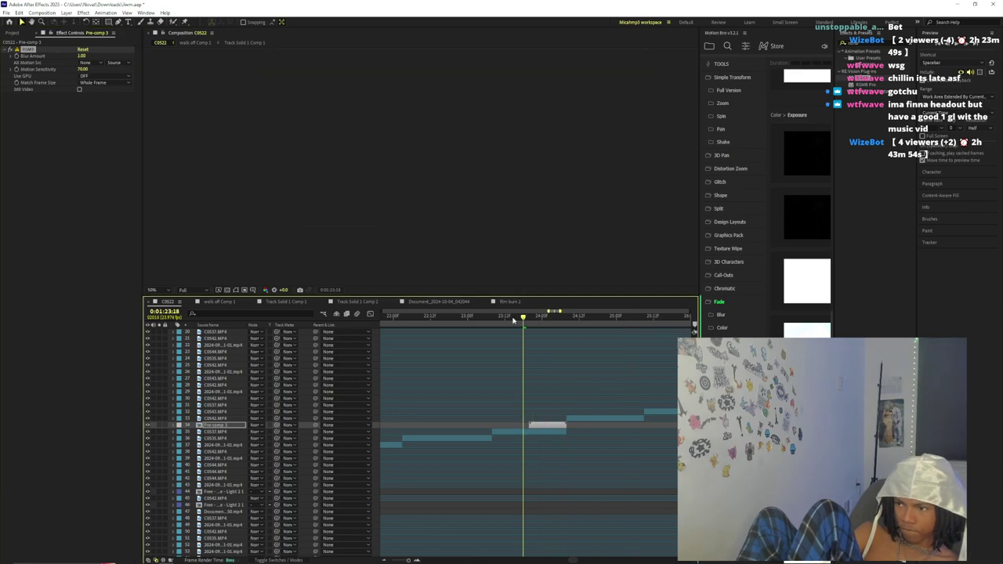
- Set the work area from shortly before the photo pre-comp to about 0:01:25:02 and preview the motion blur
{"action": "left_click", "coordinate": [510, 317]}
{"action": "key", "text": "b"}
{"action": "left_click", "coordinate": [619, 317]}
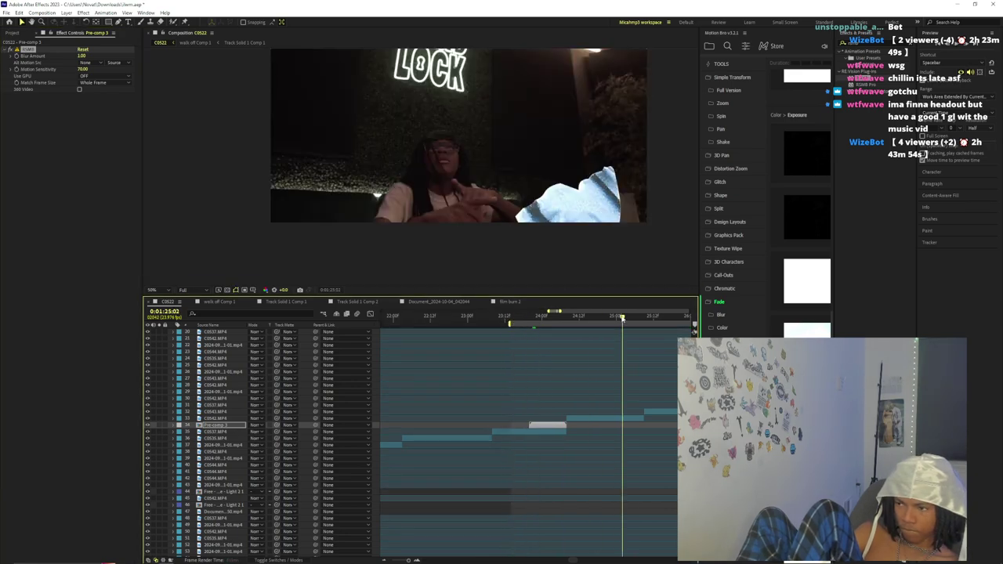
{"action": "left_click", "coordinate": [525, 320]}
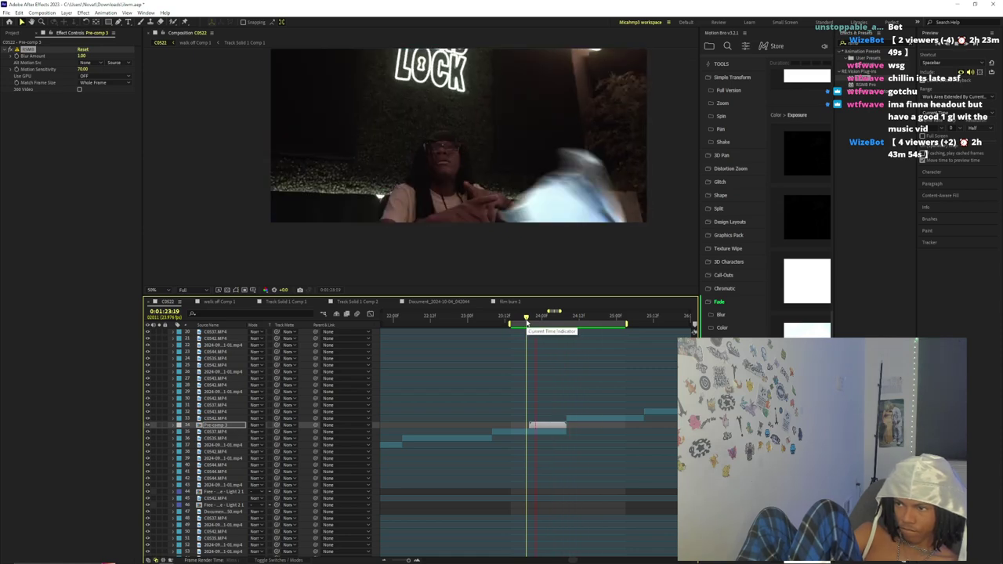
{"action": "mouse_move", "coordinate": [527, 322]}
{"action": "left_mouse_down"}
{"action": "mouse_move", "coordinate": [545, 322]}
{"action": "mouse_move", "coordinate": [523, 321]}
{"action": "left_mouse_up"}
{"action": "key", "text": "space"}
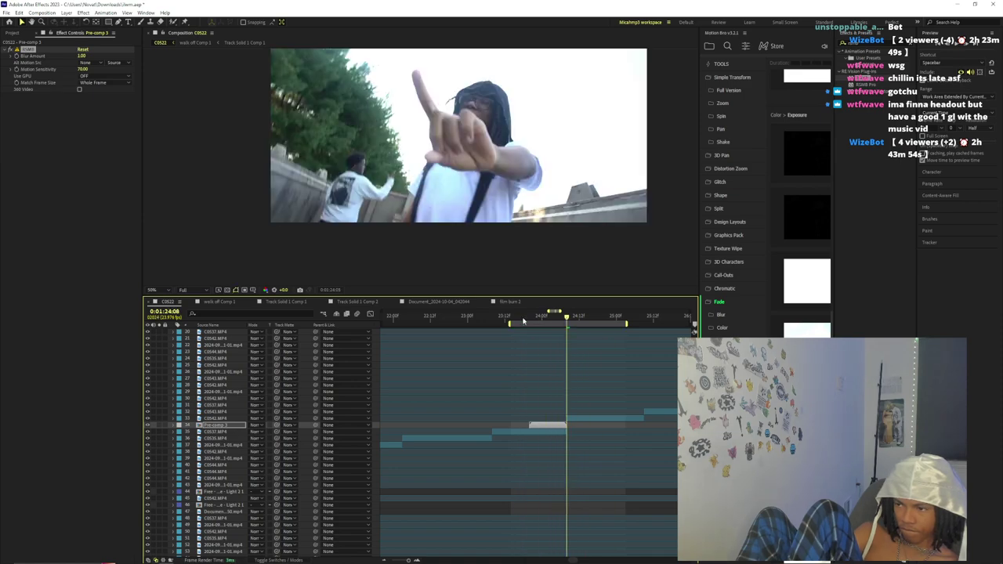
{"action": "left_click", "coordinate": [529, 321]}
{"action": "left_click_drag", "start_coordinate": [555, 326], "coordinate": [552, 324]}
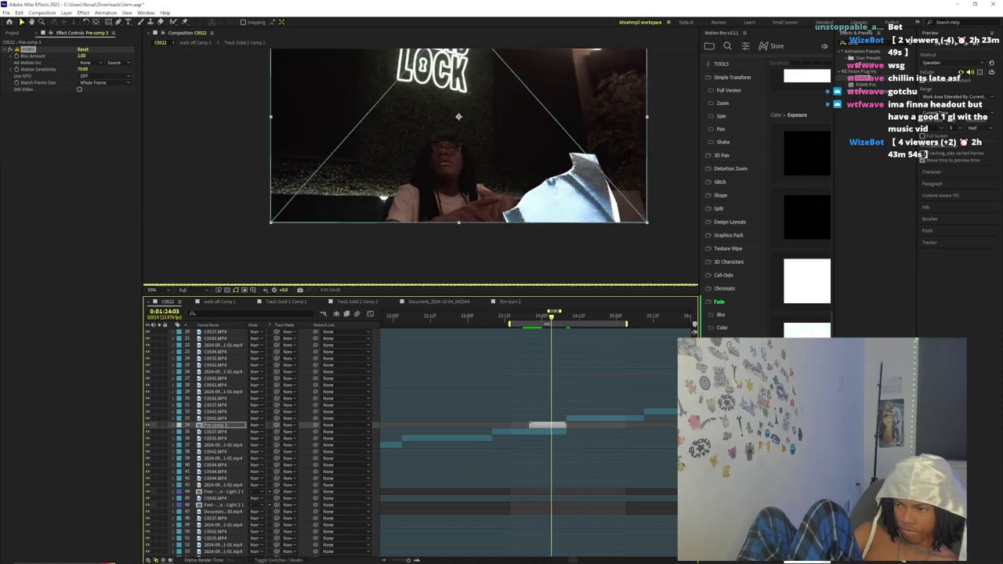
- Set the pre-comp's RSMB Blur Amount to 0.5 and preview the sequence
{"action": "left_click", "coordinate": [94, 63]}
{"action": "left_click", "coordinate": [83, 57]}
{"action": "type", "text": "0.5"}
{"action": "key", "text": "Return"}
{"action": "key", "text": "space"}
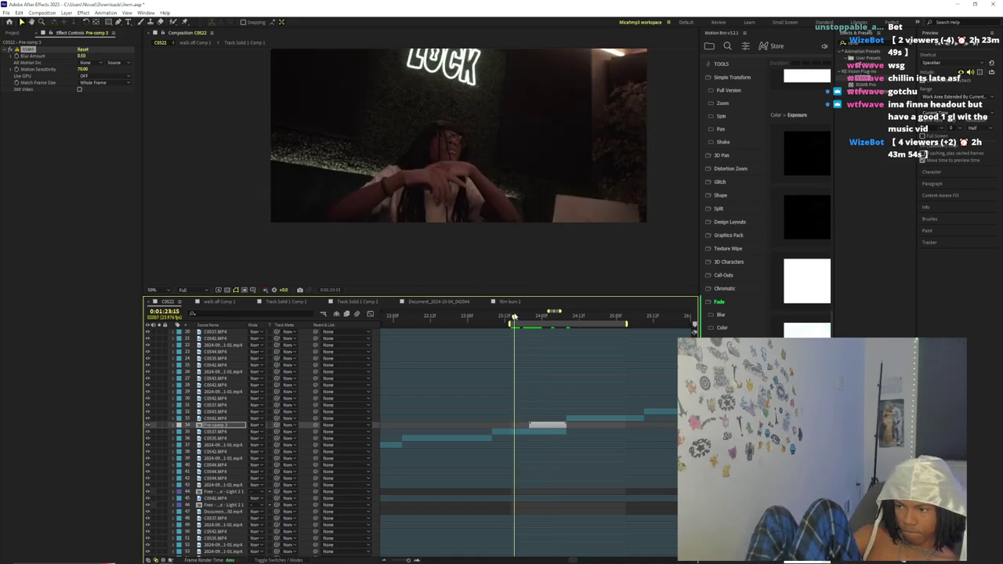
{"action": "left_click", "coordinate": [513, 316]}
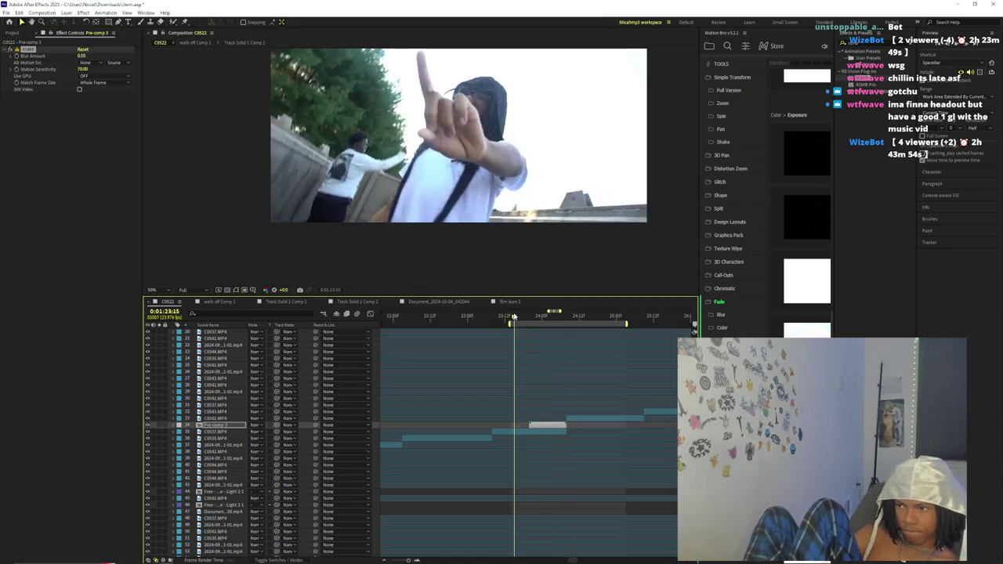
{"action": "left_click", "coordinate": [514, 317]}
{"action": "key", "text": "space"}
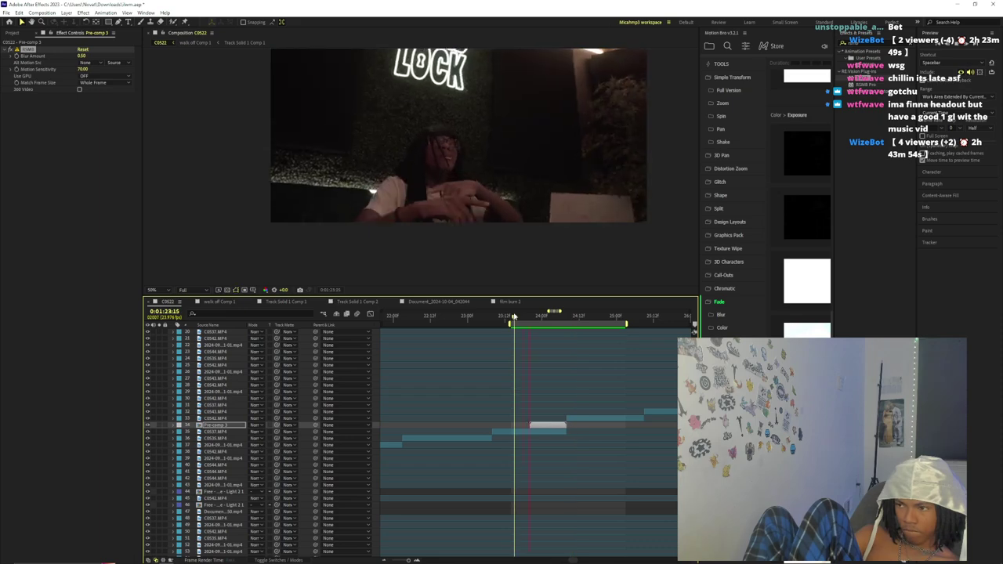
- Try an RSMB Blur Amount of 10 on the pre-comp, and settle on 0.25
{"action": "left_click_drag", "start_coordinate": [516, 316], "coordinate": [548, 319]}
{"action": "left_click", "coordinate": [82, 56]}
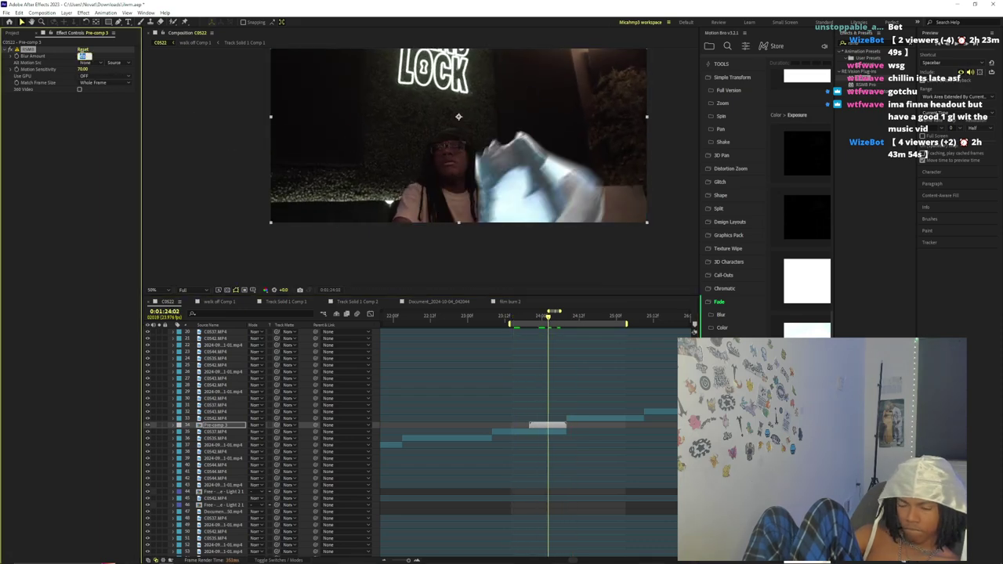
{"action": "type", "text": "10"}
{"action": "key", "text": "Return"}
{"action": "left_click", "coordinate": [83, 57]}
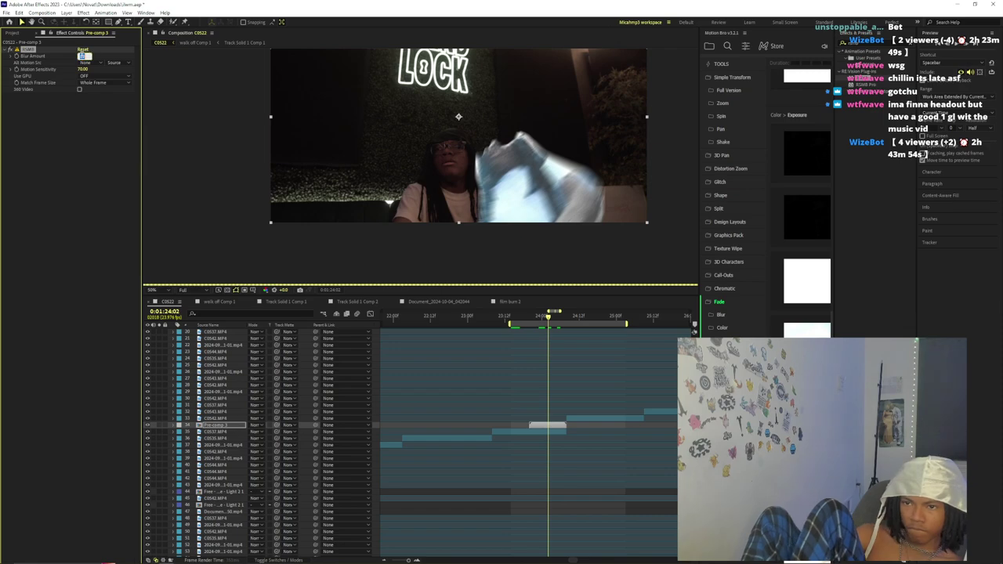
{"action": "left_click", "coordinate": [119, 99]}
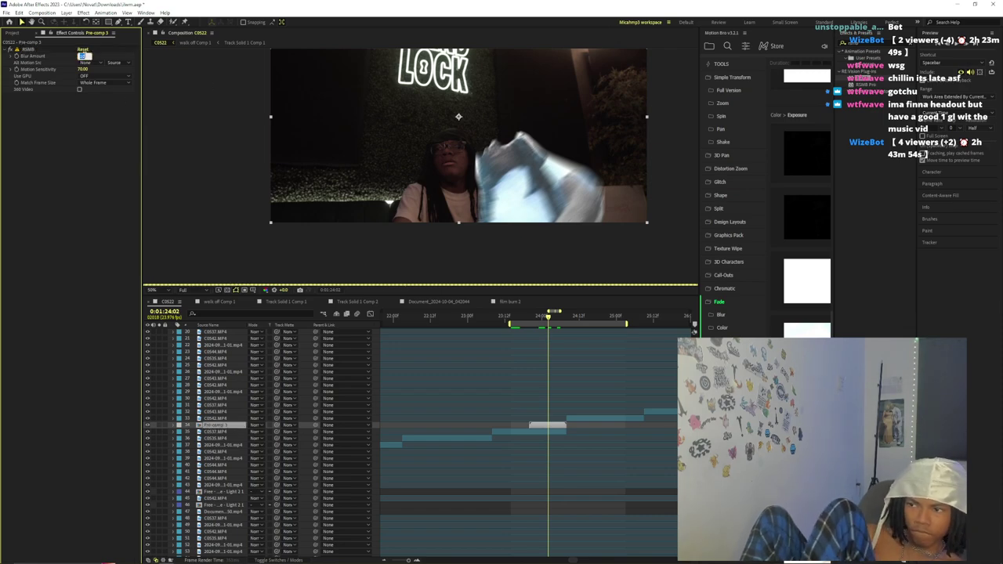
{"action": "key", "text": "BackSpace"}
{"action": "type", "text": ".25"}
{"action": "key", "text": "Return"}
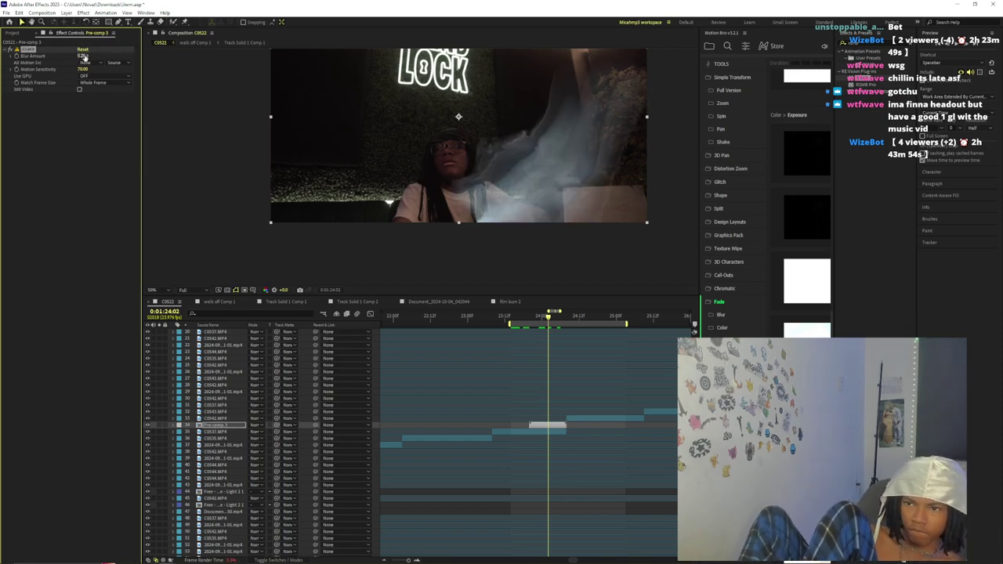
- Play back the photo sequence from 0:01:23:20 to judge the motion blur and the cut into the next clip
{"action": "key", "text": "space"}
{"action": "left_click", "coordinate": [530, 319]}
{"action": "key", "text": "space"}
{"action": "left_click", "coordinate": [530, 319]}
{"action": "key", "text": "space"}
{"action": "key", "text": "space"}
{"action": "key", "text": "space"}
{"action": "key", "text": "space"}
{"action": "key", "text": "space"}
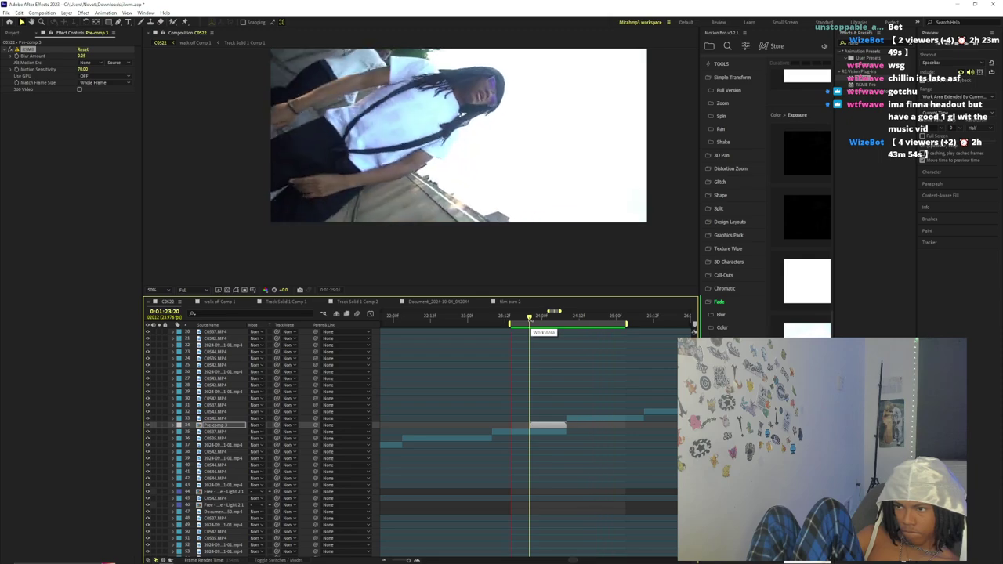
- Add the light Fade Exposure transition above the next clip, place it over the cut at 0:01:24:08 and preview it
{"action": "left_click", "coordinate": [587, 418]}
{"action": "left_click", "coordinate": [807, 329]}
{"action": "left_click_drag", "start_coordinate": [591, 420], "coordinate": [583, 424]}
{"action": "mouse_move", "coordinate": [557, 316]}
{"action": "left_mouse_down"}
{"action": "mouse_move", "coordinate": [583, 330]}
{"action": "mouse_move", "coordinate": [561, 332]}
{"action": "left_mouse_up"}
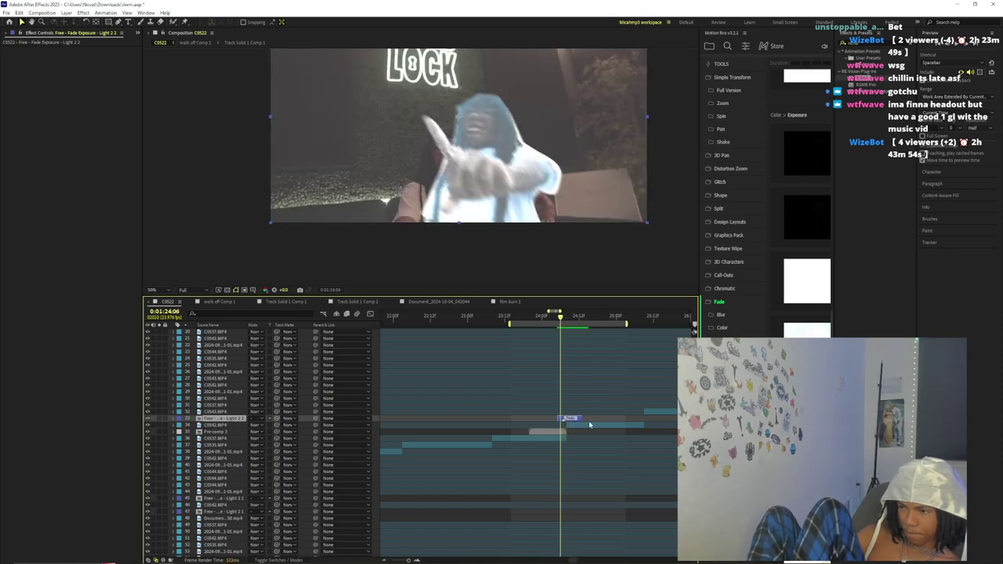
{"action": "left_click", "coordinate": [550, 317]}
{"action": "key", "text": "space"}
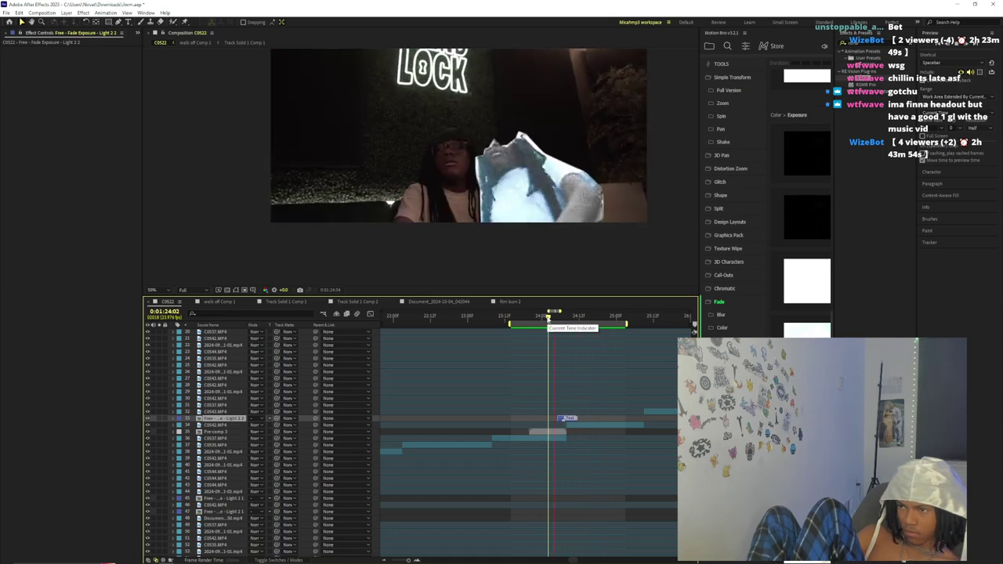
- Open the photo pre-comp, apply Refine Soft Matte to the first cutout in layer 6 and inspect its edges up close
{"action": "left_click", "coordinate": [550, 433]}
{"action": "double_click", "coordinate": [550, 433]}
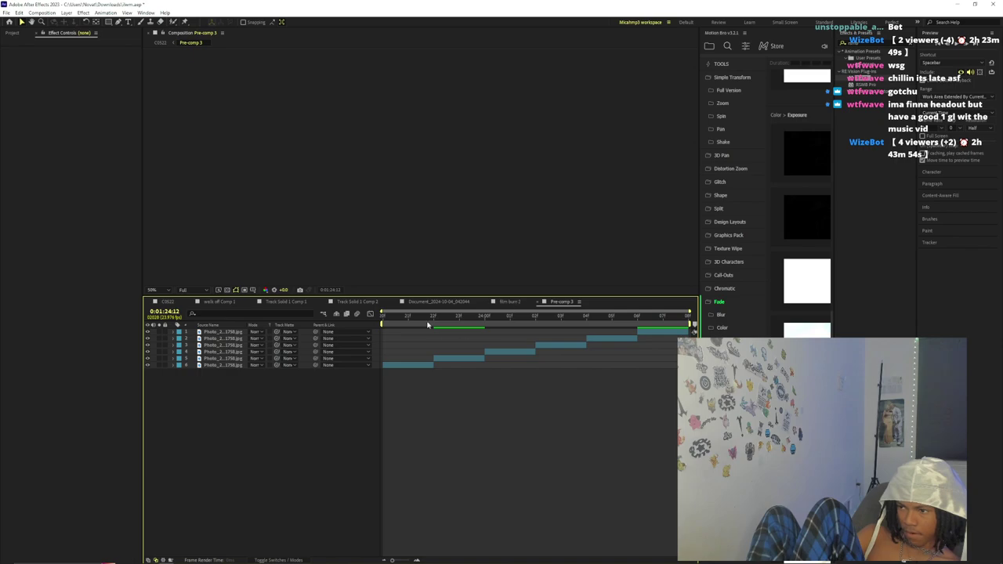
{"action": "left_click", "coordinate": [413, 363]}
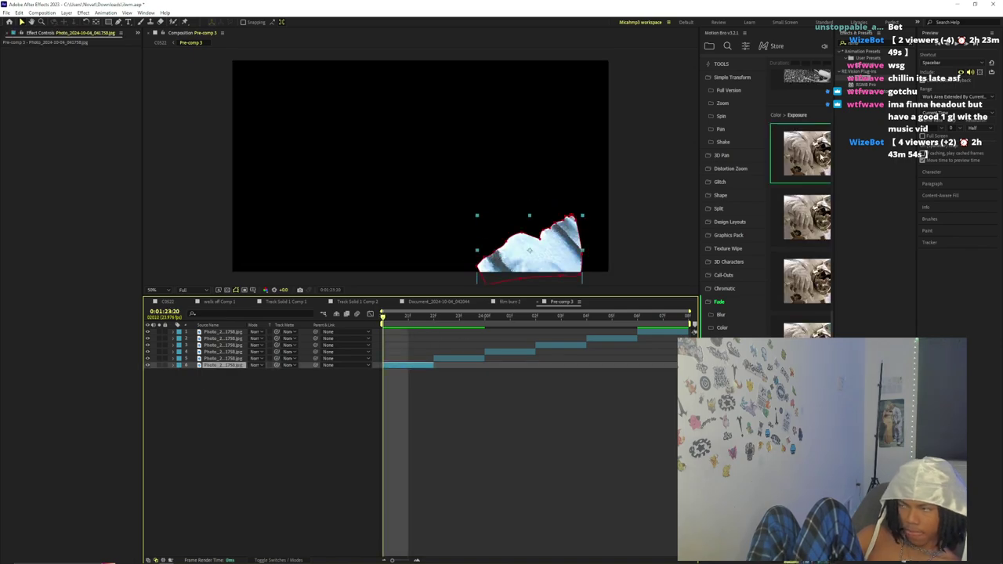
{"action": "left_click_drag", "start_coordinate": [867, 43], "coordinate": [797, 51]}
{"action": "type", "text": "ref"}
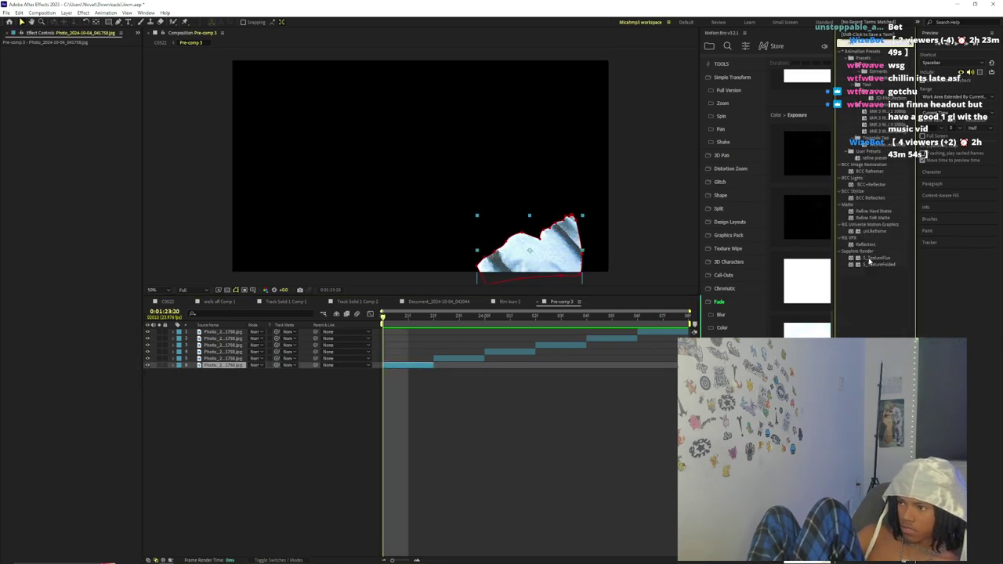
{"action": "double_click", "coordinate": [873, 217]}
{"action": "left_click", "coordinate": [537, 414]}
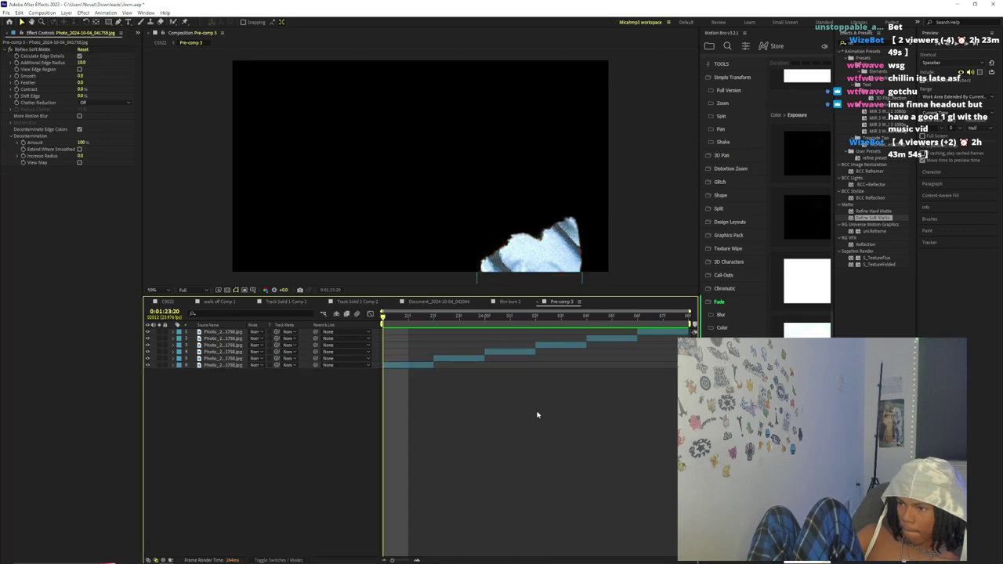
{"action": "left_click_drag", "start_coordinate": [428, 223], "coordinate": [229, 89]}
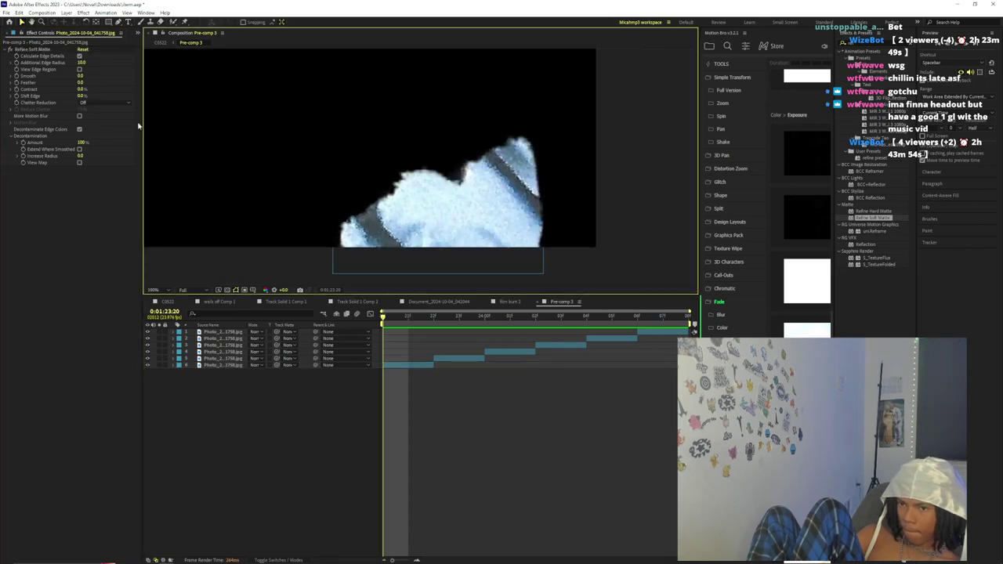
{"action": "left_click", "coordinate": [12, 52]}
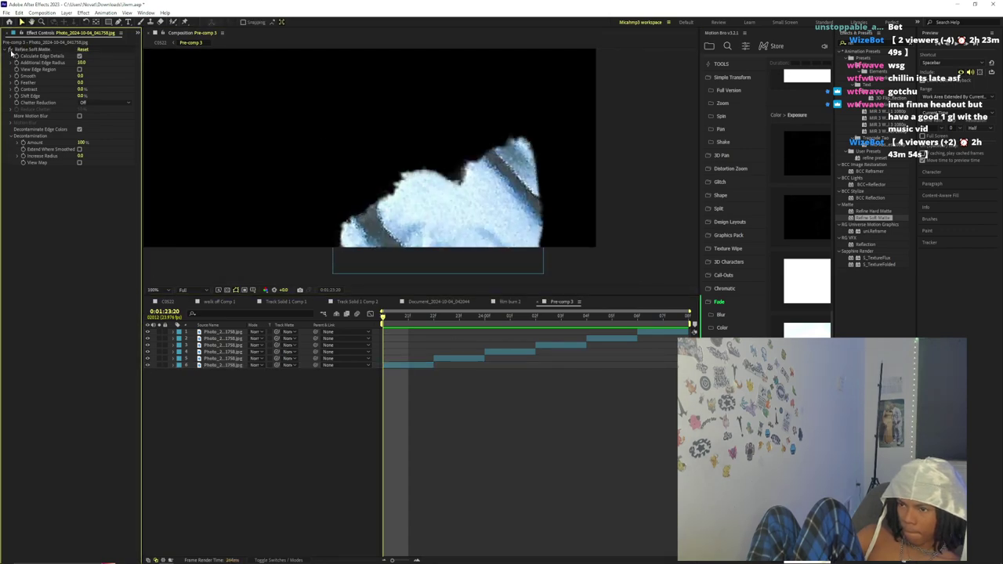
- Copy the Refine Soft Matte effect onto the cutouts in photo layers 5 and 4
{"action": "left_click", "coordinate": [445, 360]}
{"action": "left_click", "coordinate": [439, 318]}
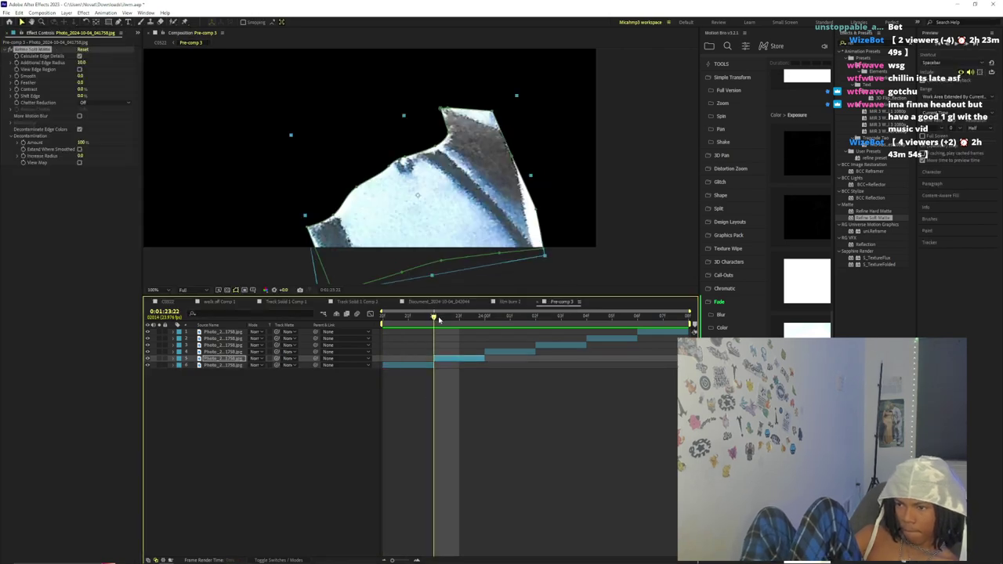
{"action": "left_click", "coordinate": [510, 322]}
{"action": "left_click", "coordinate": [510, 352]}
{"action": "key", "text": "ctrl+v"}
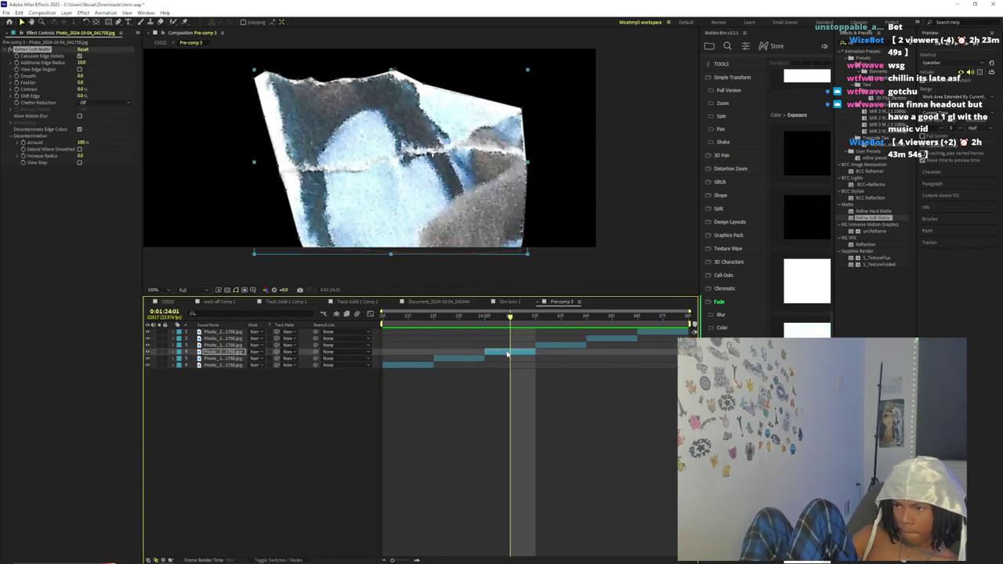
{"action": "left_click", "coordinate": [563, 395]}
- Paste the Refine Soft Matte effect onto the cutouts in photo layers 3 and 2 and check the softened edges
{"action": "left_click", "coordinate": [529, 322]}
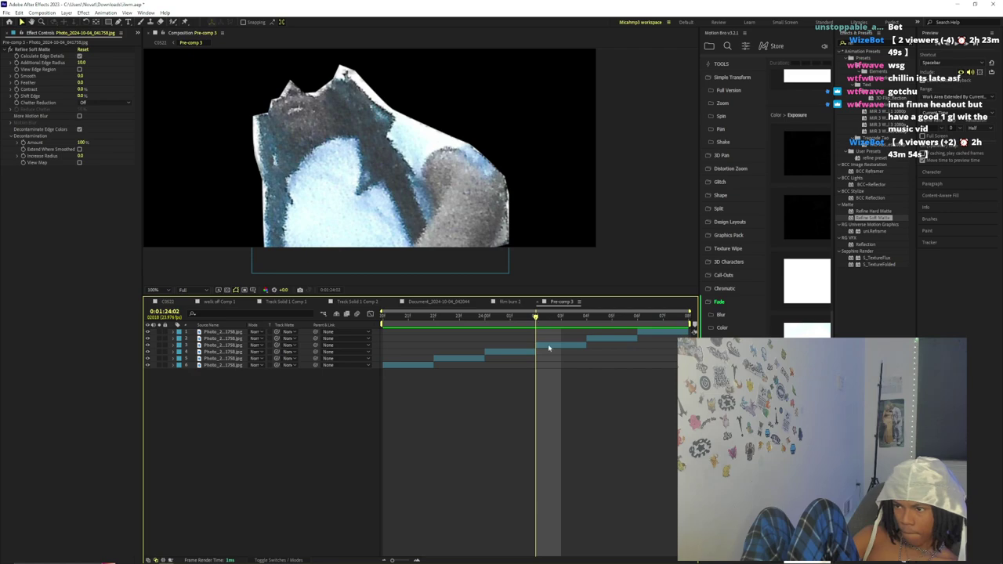
{"action": "left_click", "coordinate": [550, 345]}
{"action": "left_click", "coordinate": [609, 393]}
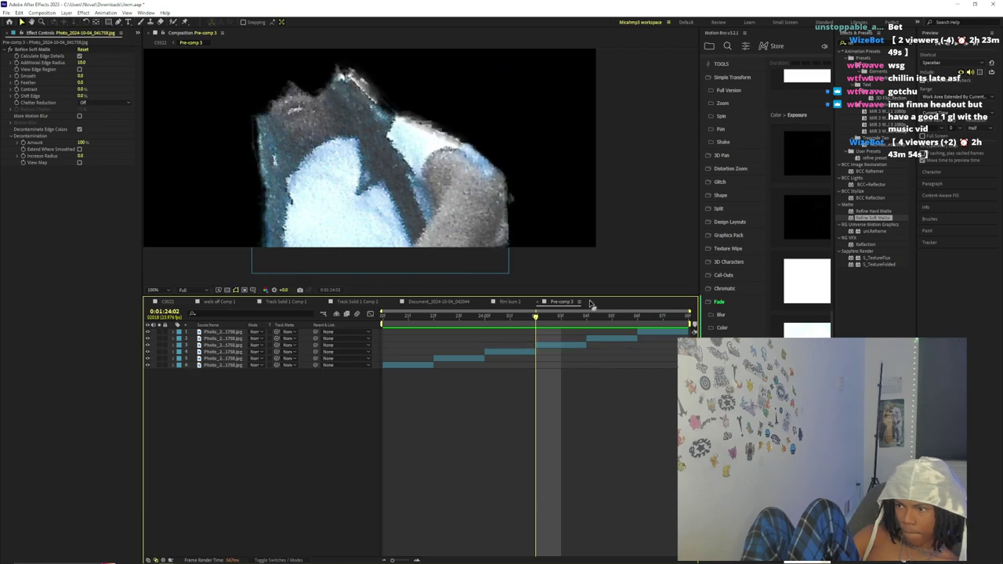
{"action": "left_click", "coordinate": [587, 318]}
{"action": "left_click", "coordinate": [593, 339]}
{"action": "key", "text": "ctrl+v"}
{"action": "left_click", "coordinate": [650, 375]}
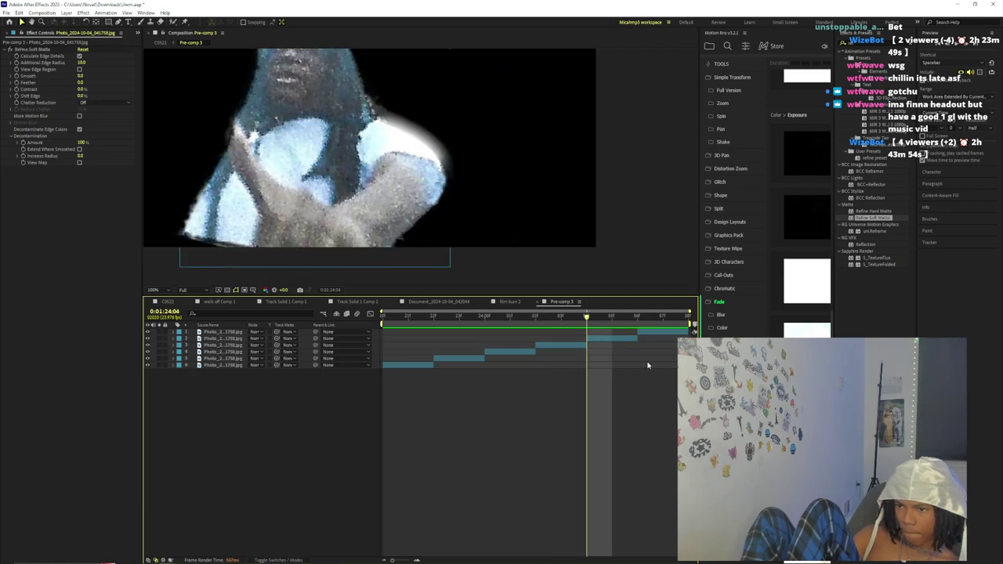
{"action": "scroll", "coordinate": [480, 228], "scroll_direction": "down", "scroll_amount": 1}
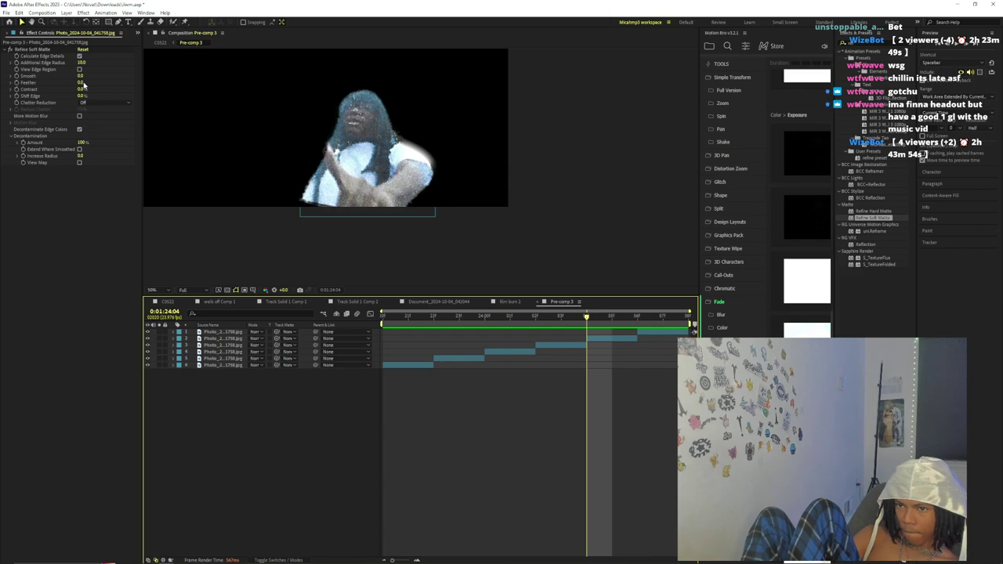
- Set the Refine Soft Matte's Additional Edge Radius to 3.0 on the layer 2 cutout and inspect its edge
{"action": "left_click_drag", "start_coordinate": [82, 62], "coordinate": [36, 68]}
{"action": "scroll", "coordinate": [213, 128], "scroll_direction": "up", "scroll_amount": 1}
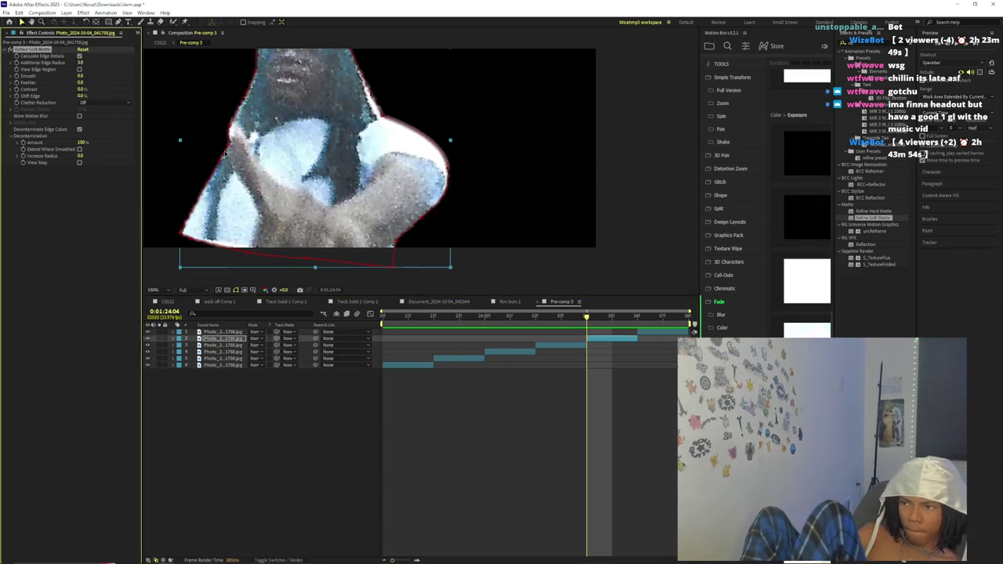
{"action": "left_click", "coordinate": [163, 253]}
- Copy the adjusted Refine Soft Matte effect from layer 2 onto the layer 1 cutout and preview the pre-comp
{"action": "left_click", "coordinate": [637, 317]}
{"action": "left_click", "coordinate": [223, 337]}
{"action": "left_click", "coordinate": [41, 48]}
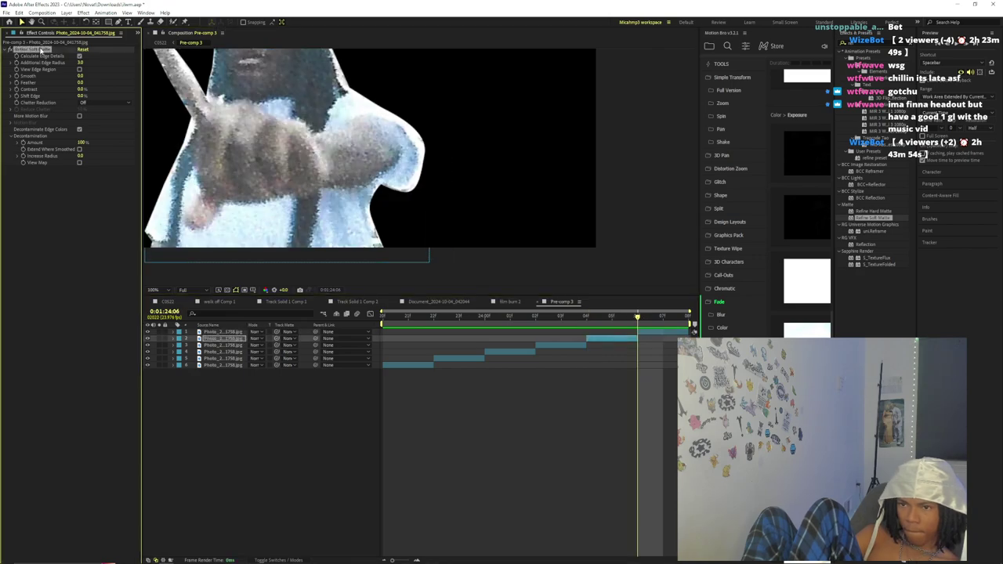
{"action": "left_click", "coordinate": [649, 333]}
{"action": "key", "text": "ctrl+v"}
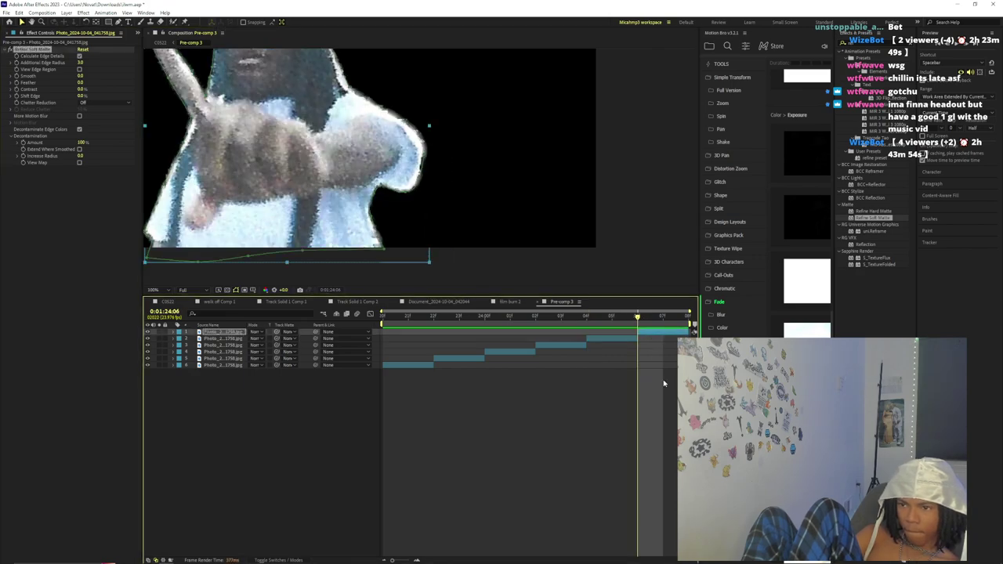
{"action": "left_click", "coordinate": [664, 382]}
{"action": "scroll", "coordinate": [585, 236], "scroll_direction": "down", "scroll_amount": 2}
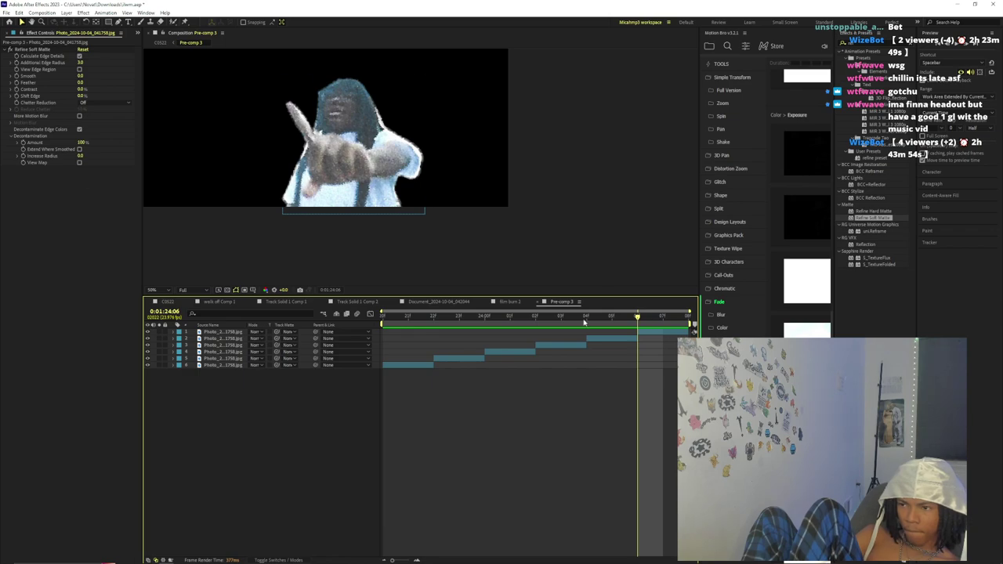
{"action": "key", "text": "space"}
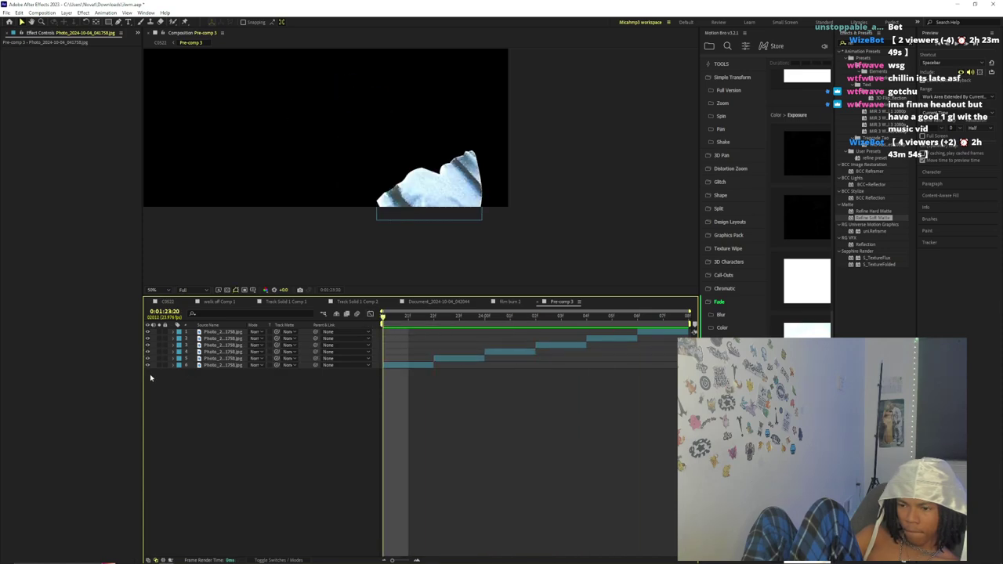
- Try a mask feather of 12 pixels on the layer 6 cutout, inspect its edge and undo the change
{"action": "left_click", "coordinate": [189, 380]}
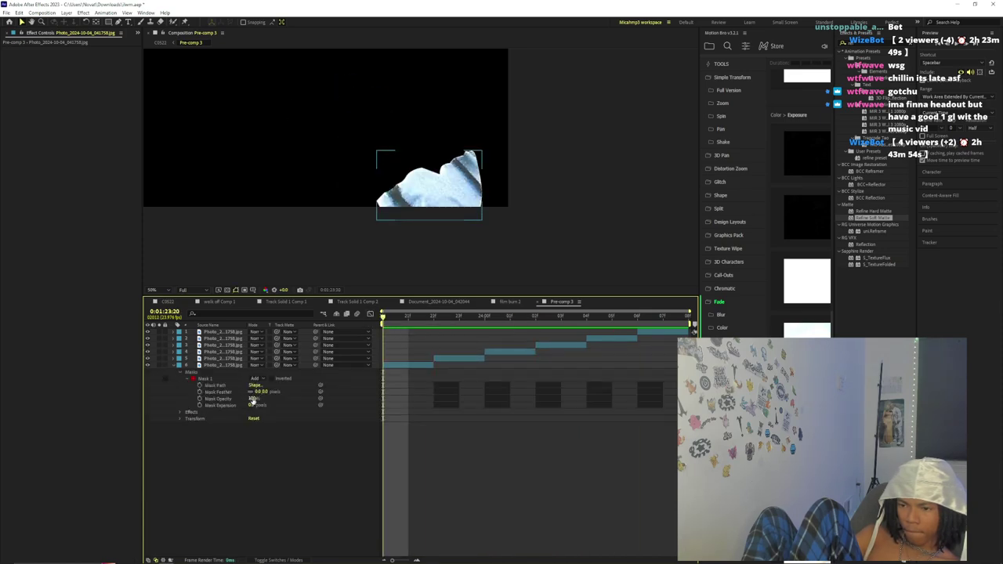
{"action": "left_click_drag", "start_coordinate": [264, 391], "coordinate": [271, 392]}
{"action": "left_click", "coordinate": [409, 253]}
{"action": "scroll", "coordinate": [409, 251], "scroll_direction": "up", "scroll_amount": 2}
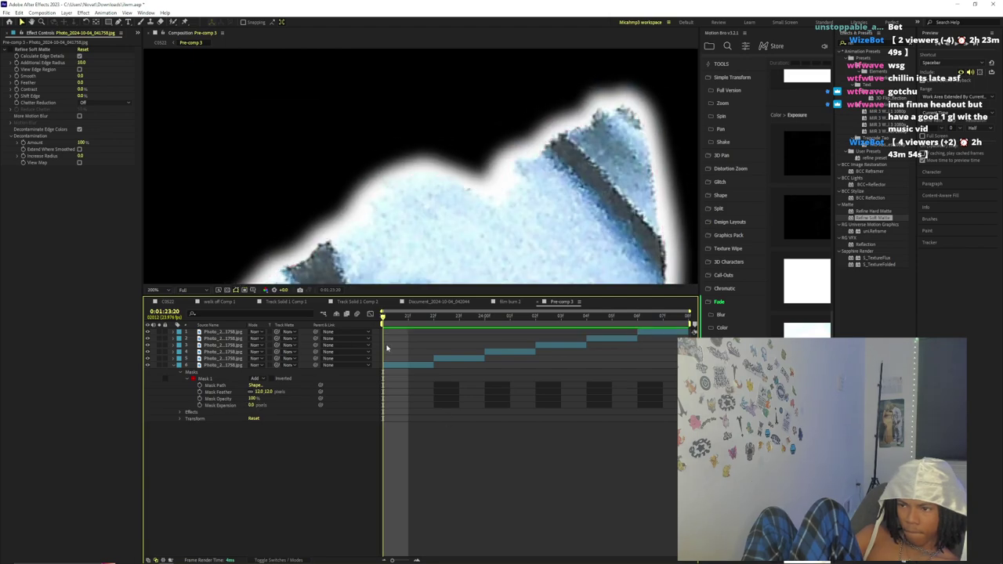
{"action": "key", "text": "comma"}
{"action": "key", "text": "ctrl+z"}
- Return to the C0522 composition and scrub through the photo pre-comp up to the cut at 0:01:24:08
{"action": "left_click", "coordinate": [159, 43]}
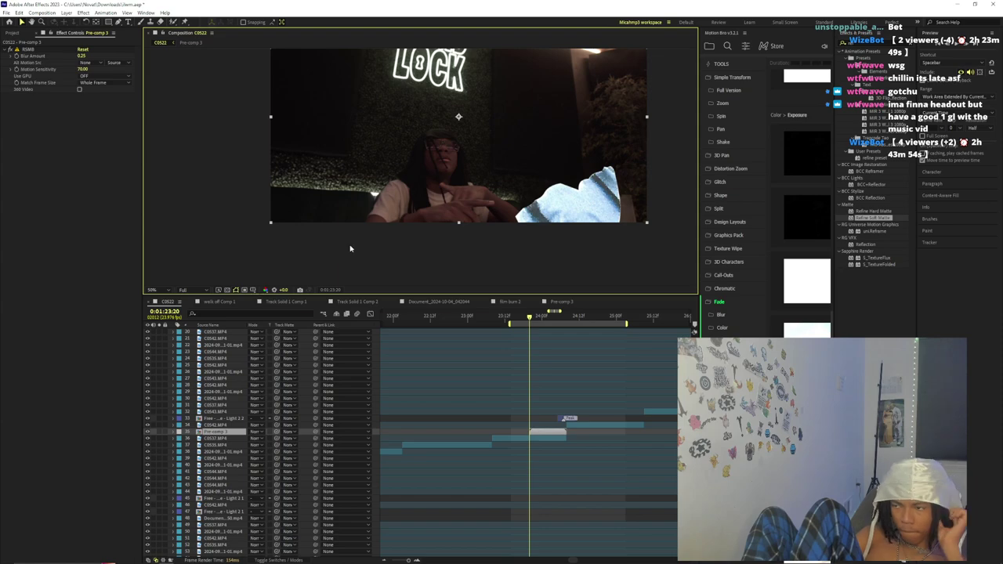
{"action": "left_click", "coordinate": [536, 321]}
{"action": "left_click_drag", "start_coordinate": [536, 322], "coordinate": [568, 327]}
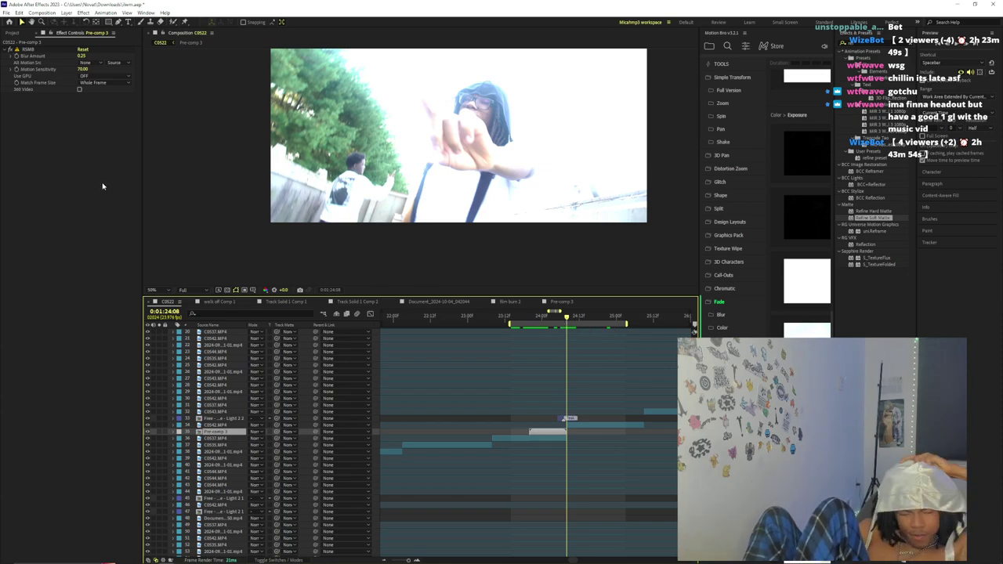
- Try a Blur Amount of 9.15 in the photo pre-comp's RSMB effect, save the project and preview the cutouts
{"action": "left_click_drag", "start_coordinate": [82, 56], "coordinate": [118, 54]}
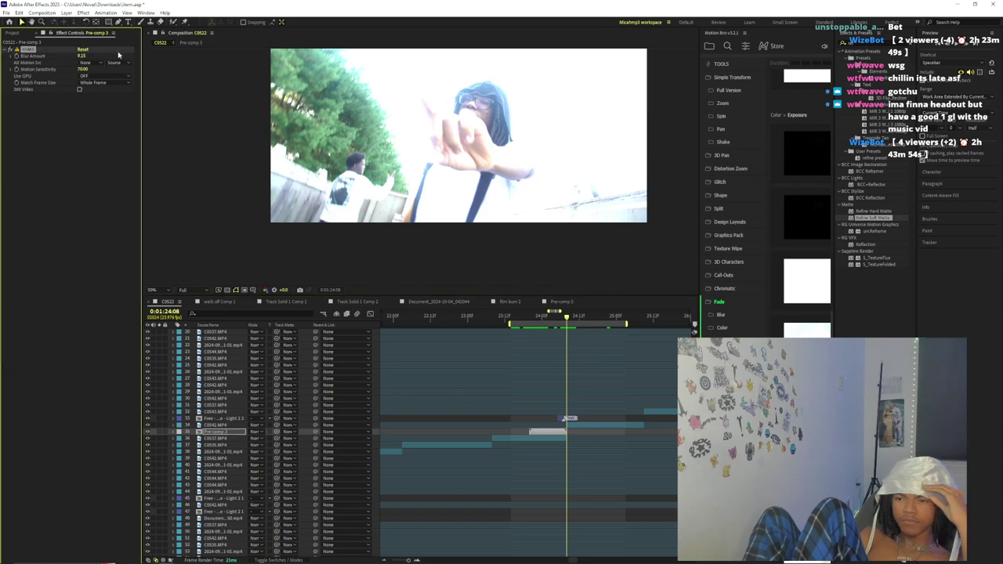
{"action": "left_click_drag", "start_coordinate": [539, 318], "coordinate": [551, 322]}
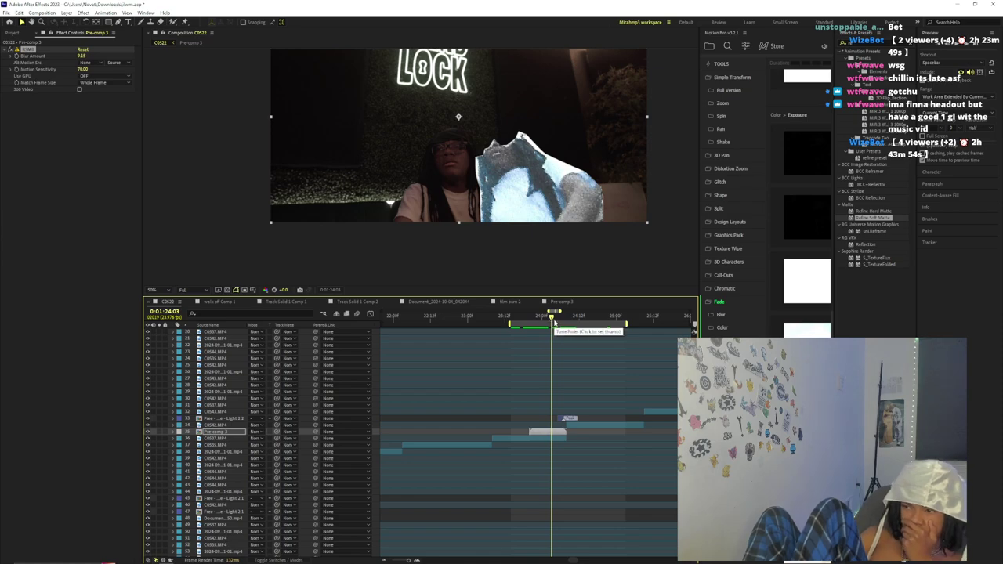
{"action": "left_click_drag", "start_coordinate": [557, 321], "coordinate": [543, 321]}
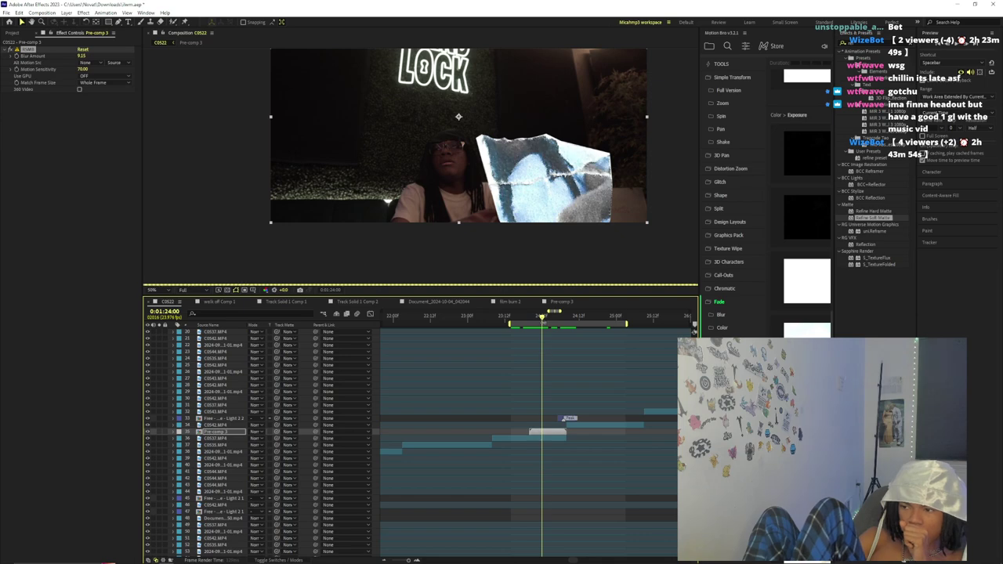
{"action": "left_click", "coordinate": [535, 319]}
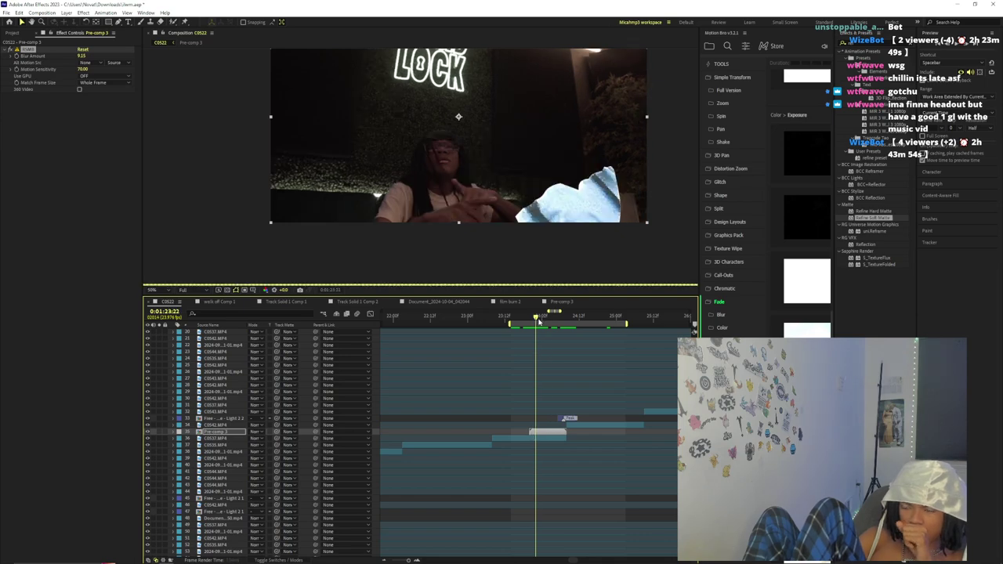
{"action": "key", "text": "ctrl+s"}
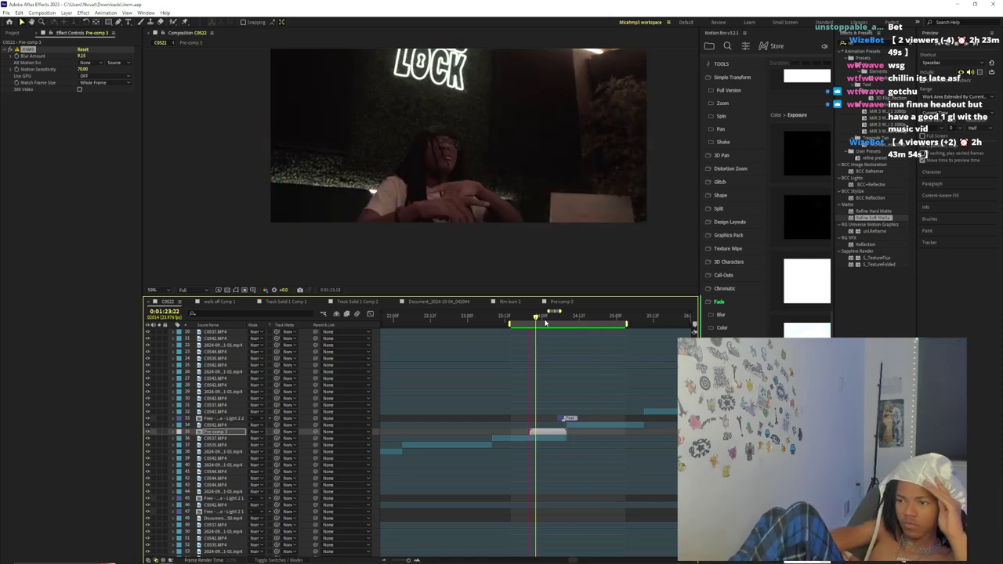
{"action": "key", "text": "space"}
- Set the RSMB Blur Amount on Pre-comp 3 to 0.30 and preview the section through the following clip
{"action": "left_click", "coordinate": [87, 59]}
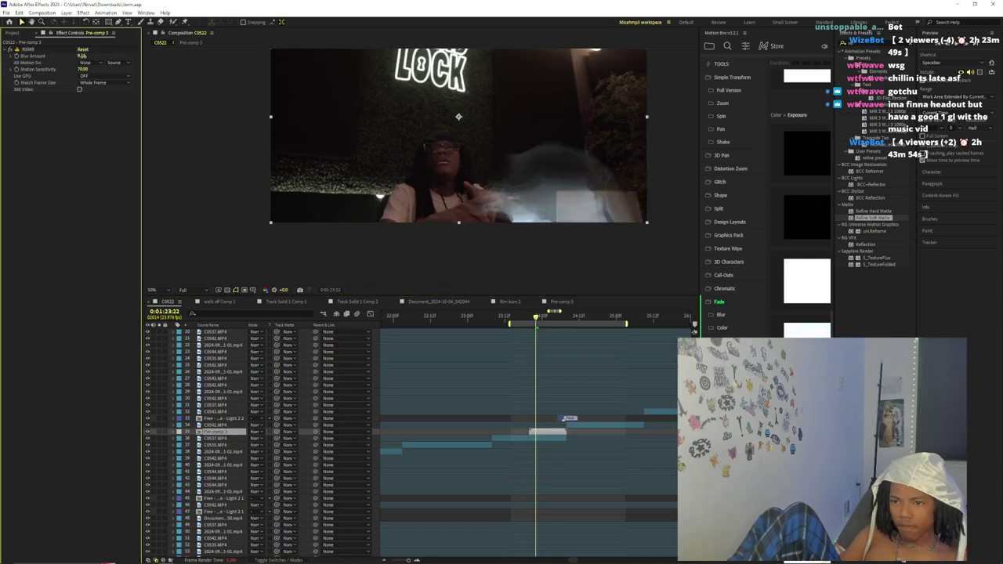
{"action": "key", "text": "Return"}
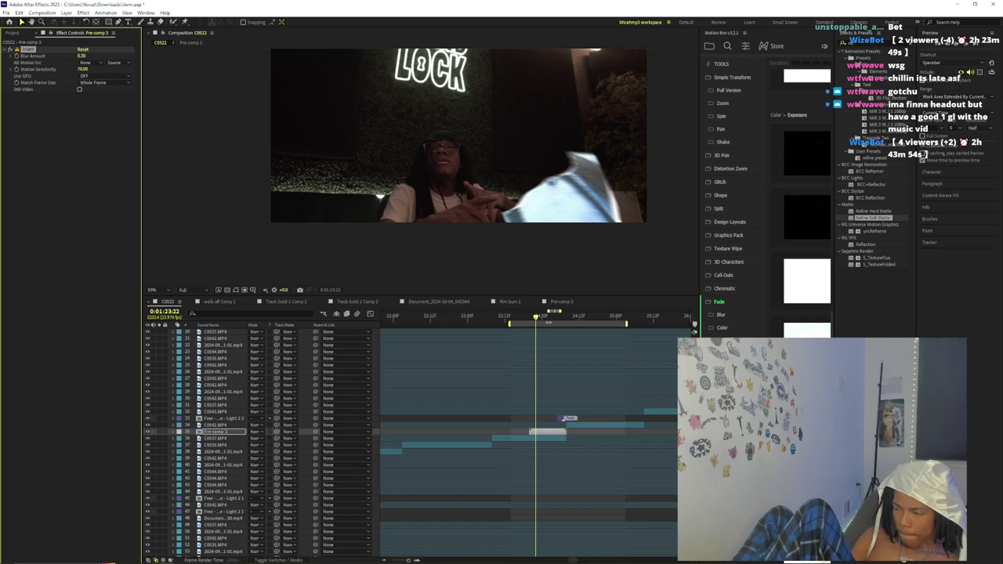
{"action": "key", "text": "space"}
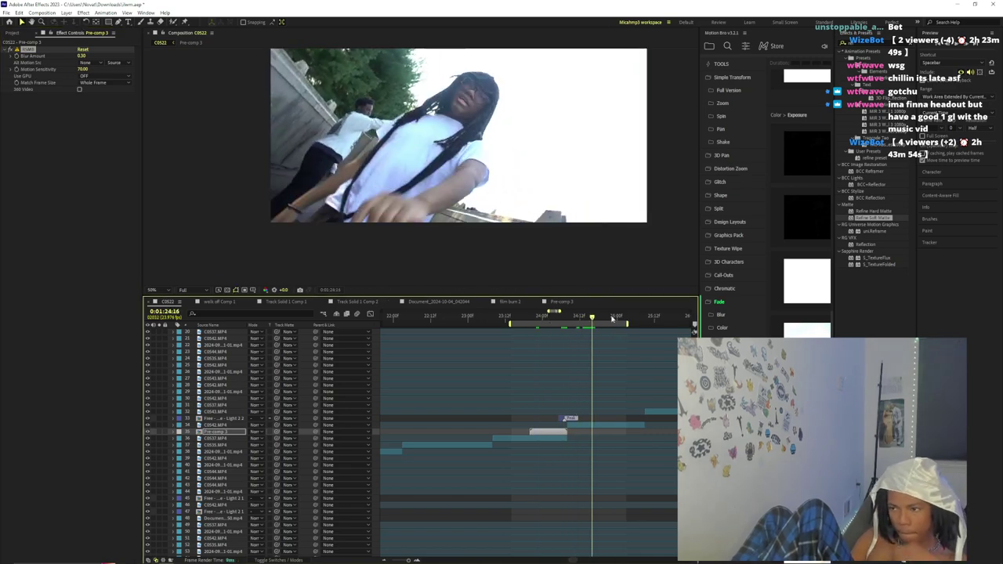
{"action": "left_click", "coordinate": [651, 322]}
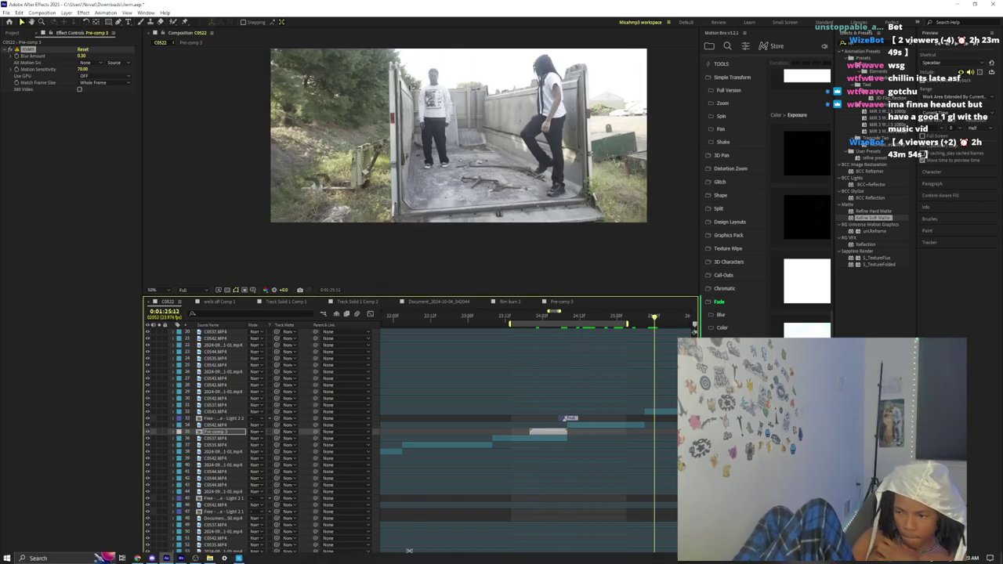
- Show the whole composition's duration in the timeline and set the work area start to 0:00:00:00
{"action": "left_click_drag", "start_coordinate": [409, 559], "coordinate": [385, 371]}
{"action": "left_click_drag", "start_coordinate": [406, 559], "coordinate": [372, 554]}
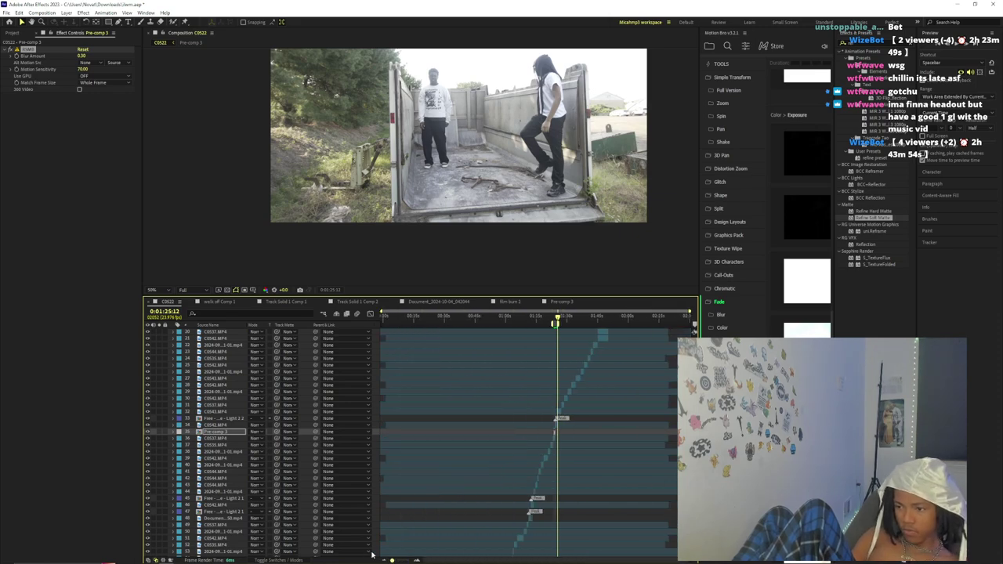
{"action": "left_click", "coordinate": [382, 316]}
{"action": "key", "text": "b"}
{"action": "scroll", "coordinate": [477, 358], "scroll_direction": "up", "scroll_amount": 8}
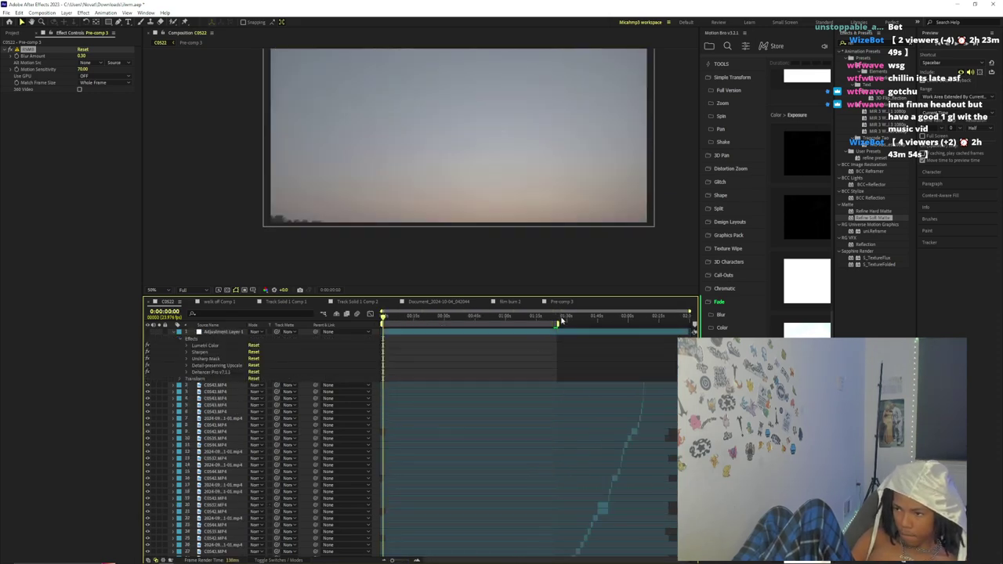
- Extend the work area end past the last clip to match the end of the music layer
{"action": "left_click_drag", "start_coordinate": [558, 322], "coordinate": [650, 334]}
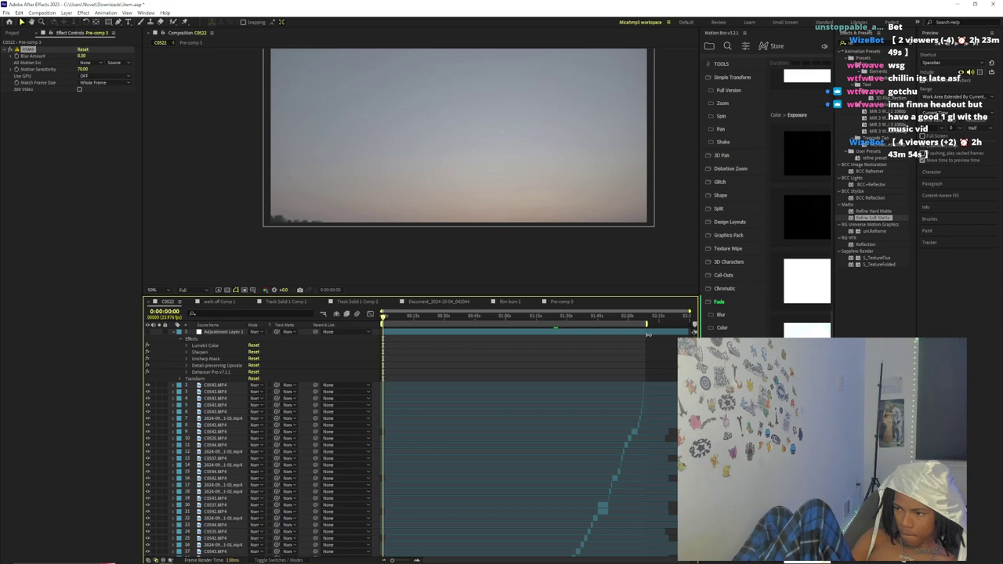
{"action": "scroll", "coordinate": [642, 318], "scroll_direction": "down", "scroll_amount": 15}
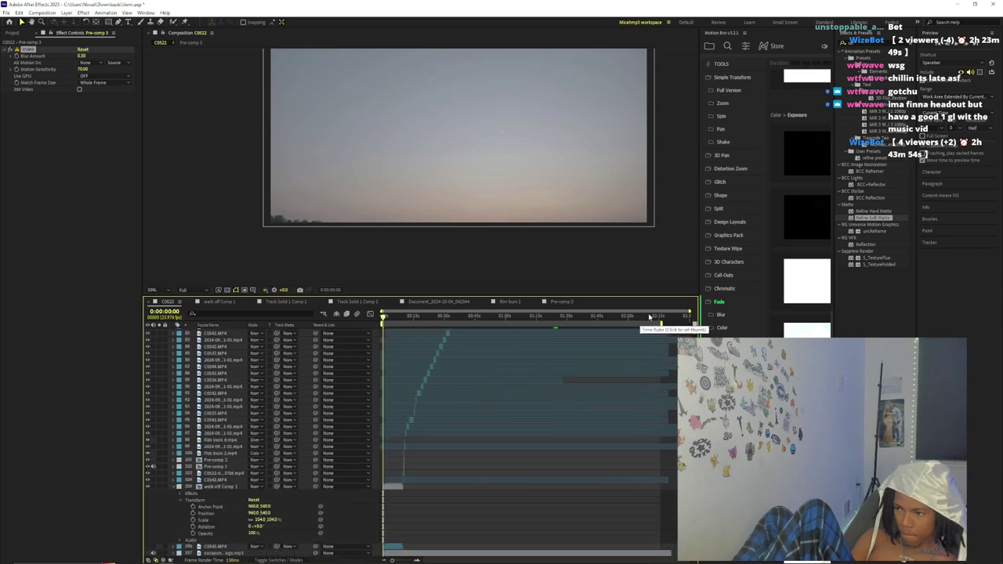
{"action": "left_click", "coordinate": [648, 317]}
{"action": "scroll", "coordinate": [649, 317], "scroll_direction": "up", "scroll_amount": 5}
{"action": "scroll", "coordinate": [649, 318], "scroll_direction": "up", "scroll_amount": 4}
{"action": "key", "text": "space"}
{"action": "scroll", "coordinate": [661, 323], "scroll_direction": "down", "scroll_amount": 10}
{"action": "key", "text": "space"}
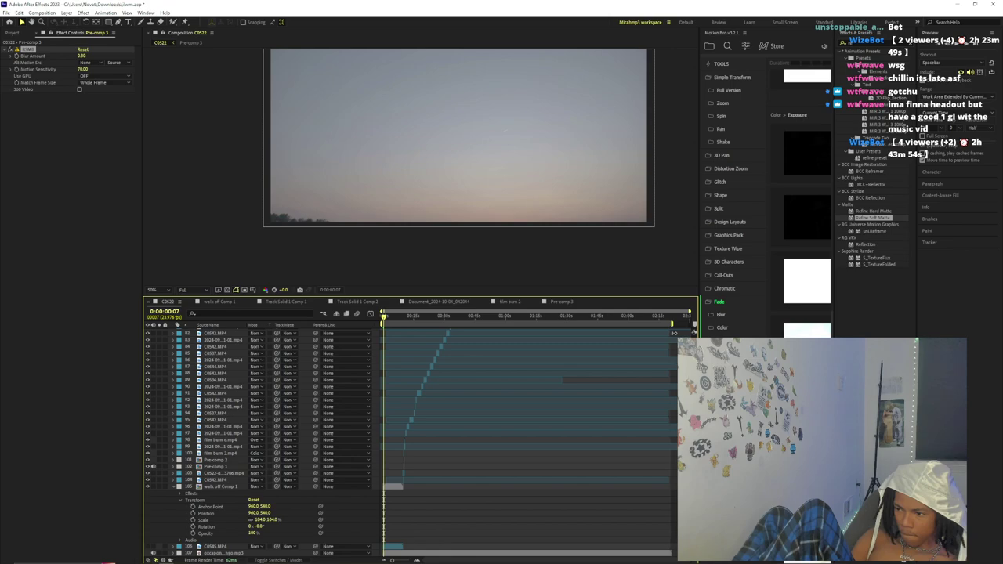
{"action": "scroll", "coordinate": [659, 334], "scroll_direction": "up", "scroll_amount": 15}
- Go to 0:02:09:09, after the last clip, and import the file mp3 logo new 20.png into the project
{"action": "left_click", "coordinate": [648, 317]}
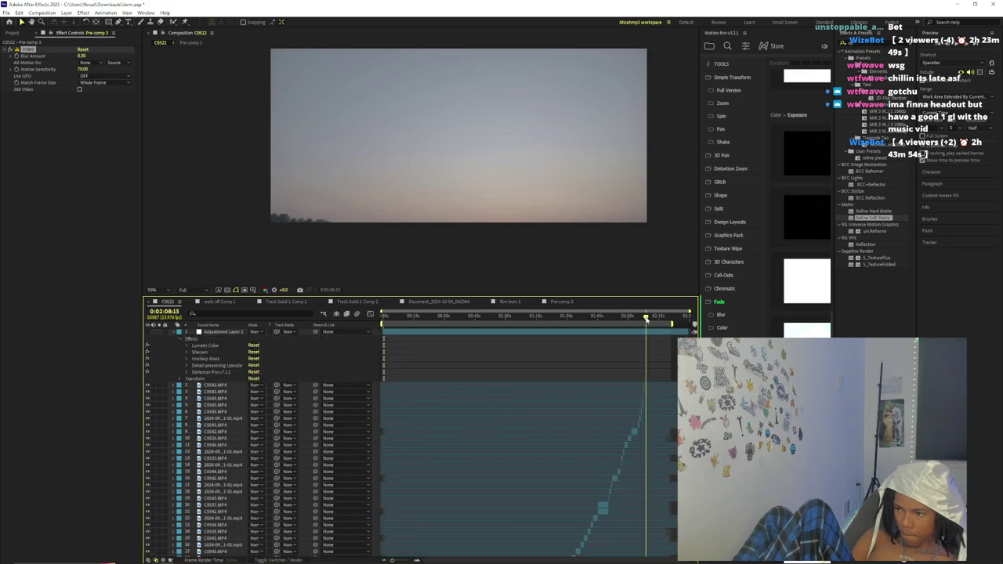
{"action": "left_click", "coordinate": [13, 33]}
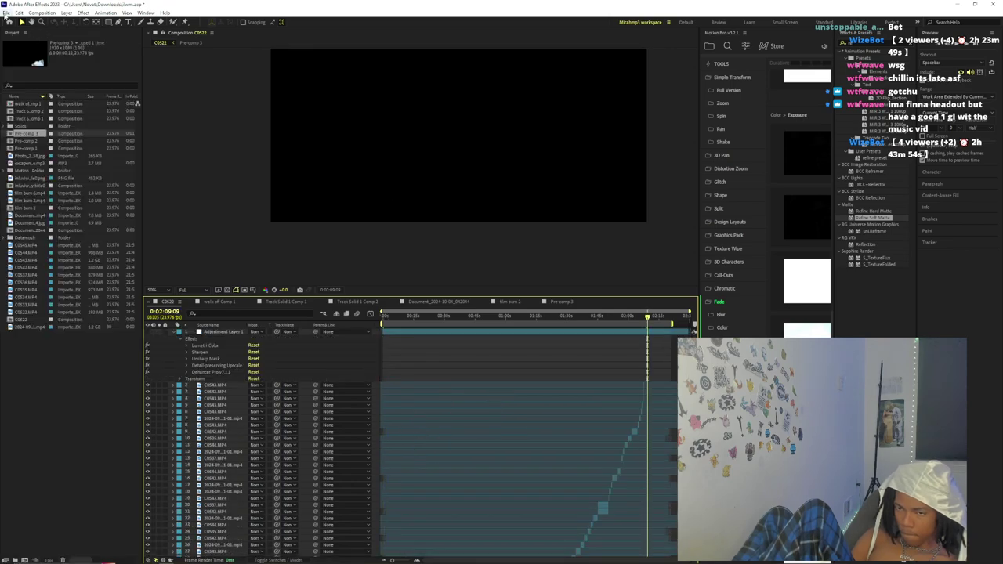
{"action": "left_click", "coordinate": [6, 12]}
{"action": "mouse_move", "coordinate": [110, 121]}
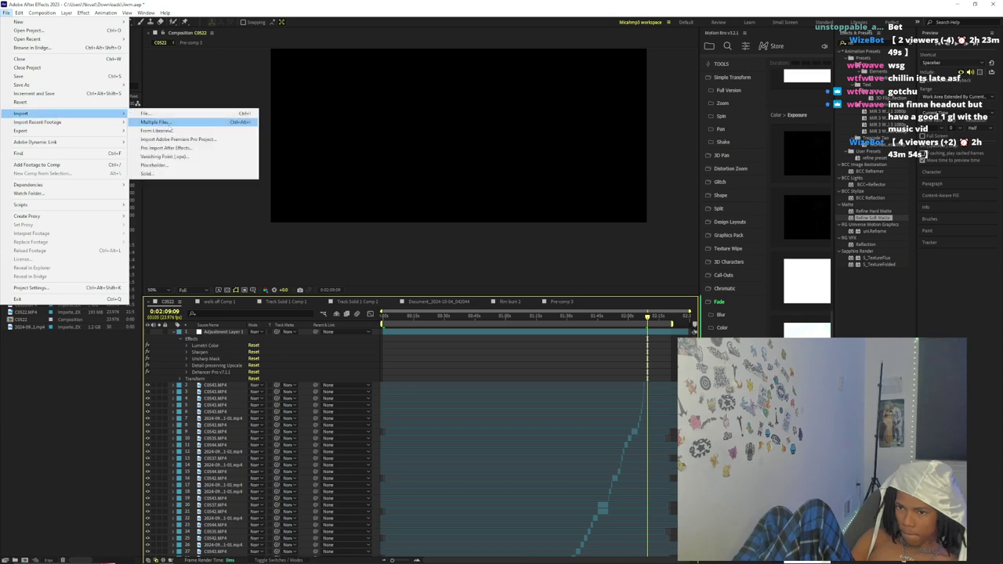
{"action": "left_click", "coordinate": [177, 119]}
{"action": "type", "text": "mp3 logo"}
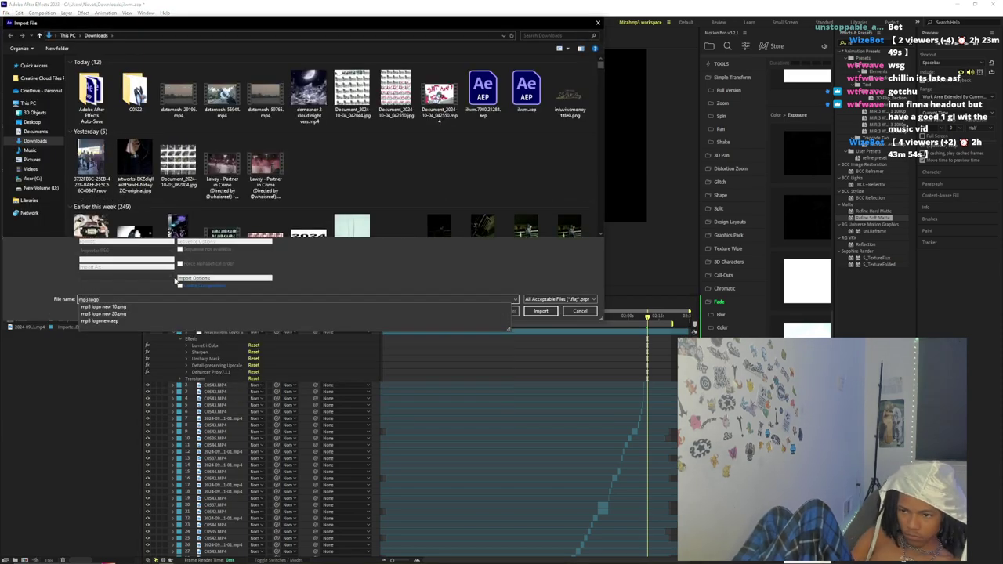
{"action": "left_click", "coordinate": [127, 314]}
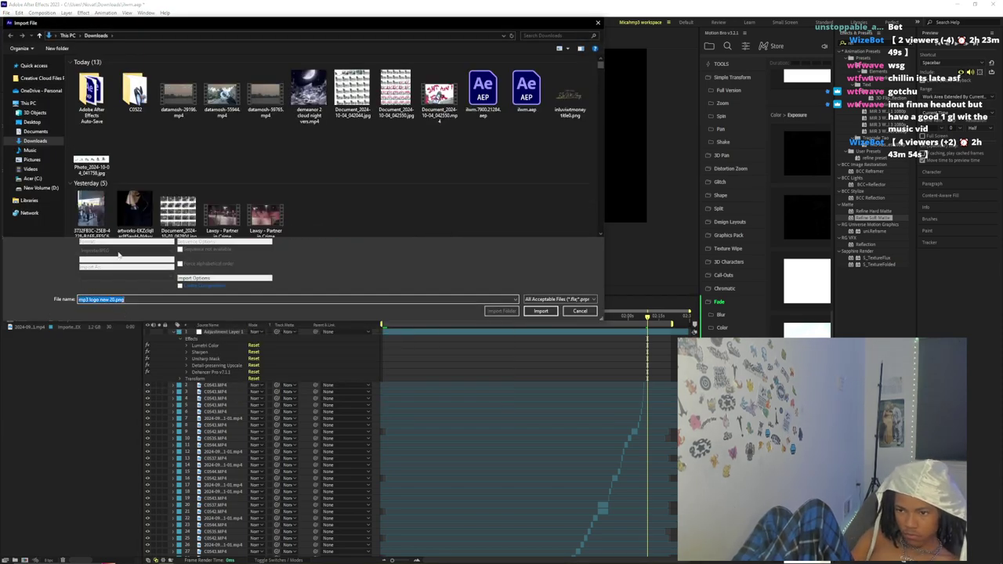
{"action": "left_click", "coordinate": [536, 312]}
- Place the MP3 logo in the C0522 composition, centre it by resetting its transform and set its scale to 60%
{"action": "left_click_drag", "start_coordinate": [34, 171], "coordinate": [488, 146]}
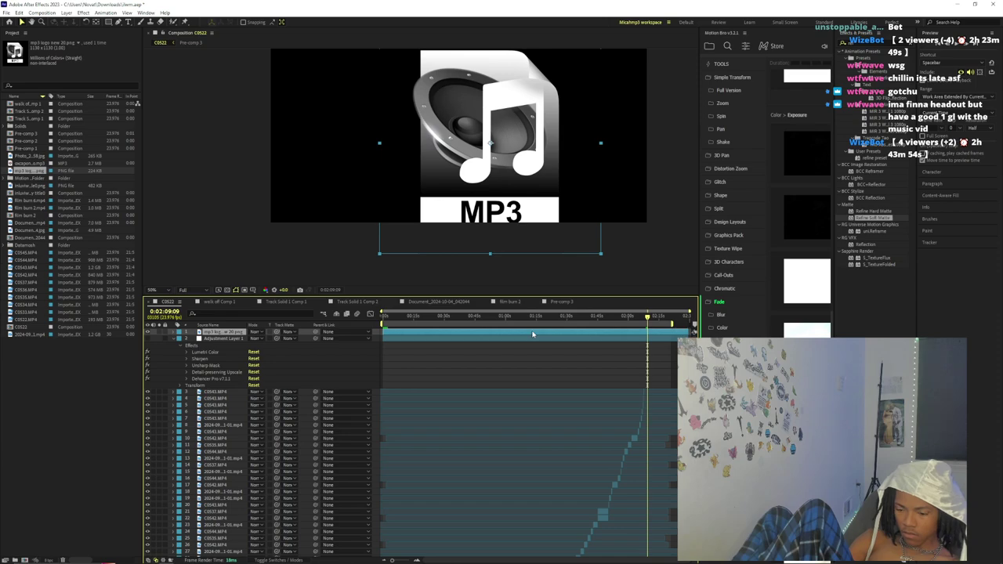
{"action": "right_click", "coordinate": [660, 339]}
{"action": "mouse_move", "coordinate": [683, 137]}
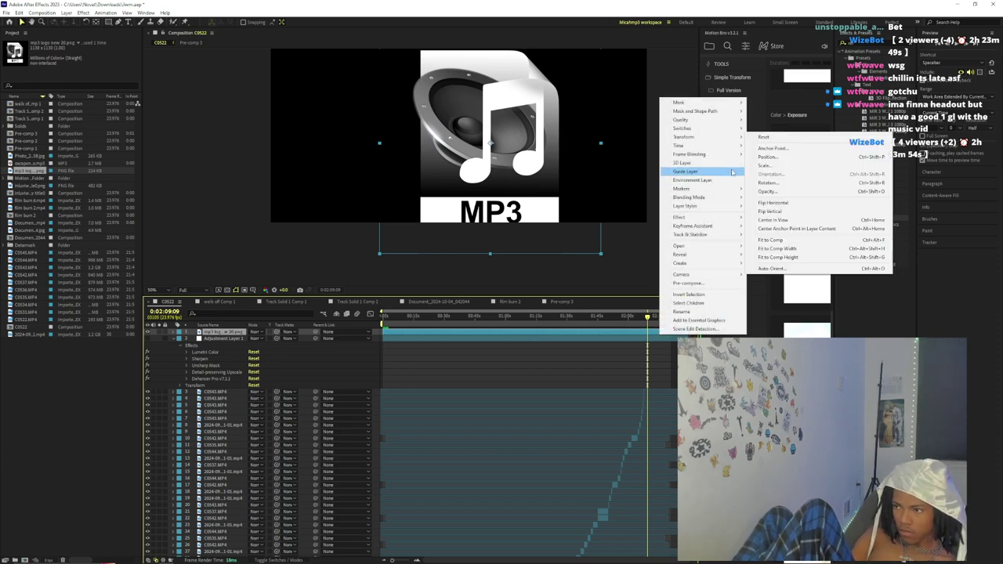
{"action": "left_click", "coordinate": [763, 138]}
{"action": "key", "text": "s"}
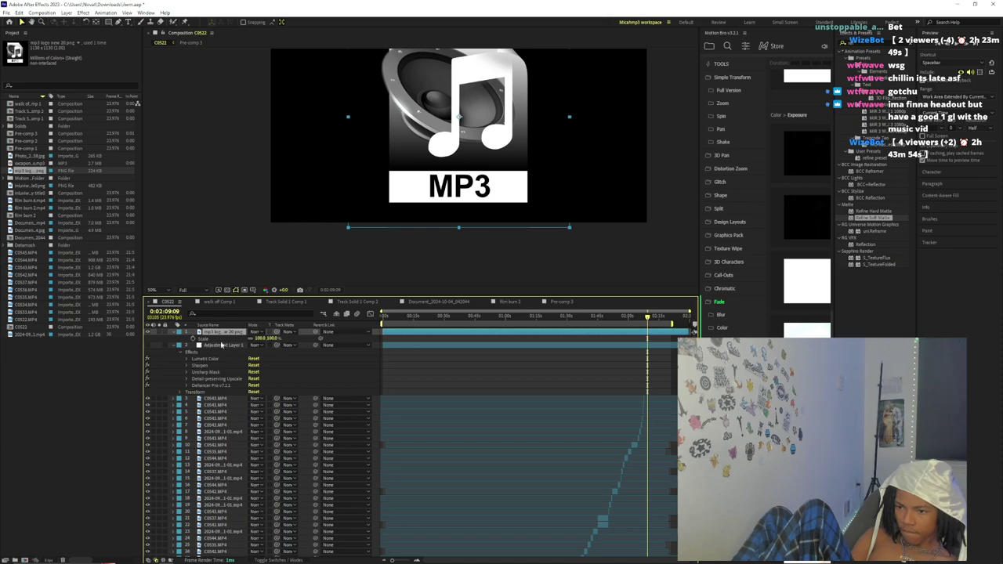
{"action": "key", "text": "Return"}
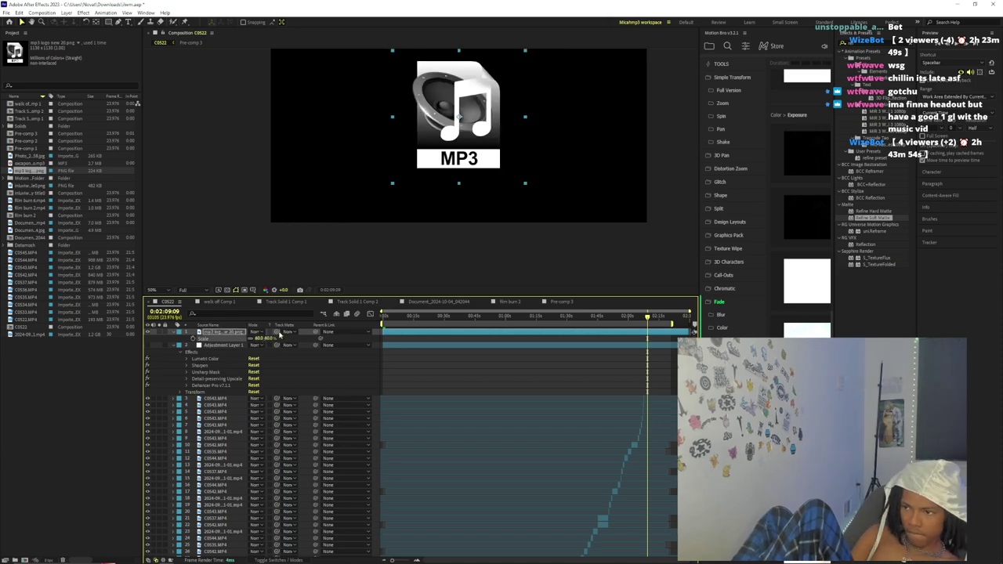
- Split the logo layer at 0:02:09:09, delete the earlier part and move the remainder closer to the end of the last clip
{"action": "scroll", "coordinate": [439, 141], "scroll_direction": "down", "scroll_amount": 2}
{"action": "key", "text": "ctrl+shift+d"}
{"action": "left_click", "coordinate": [646, 339]}
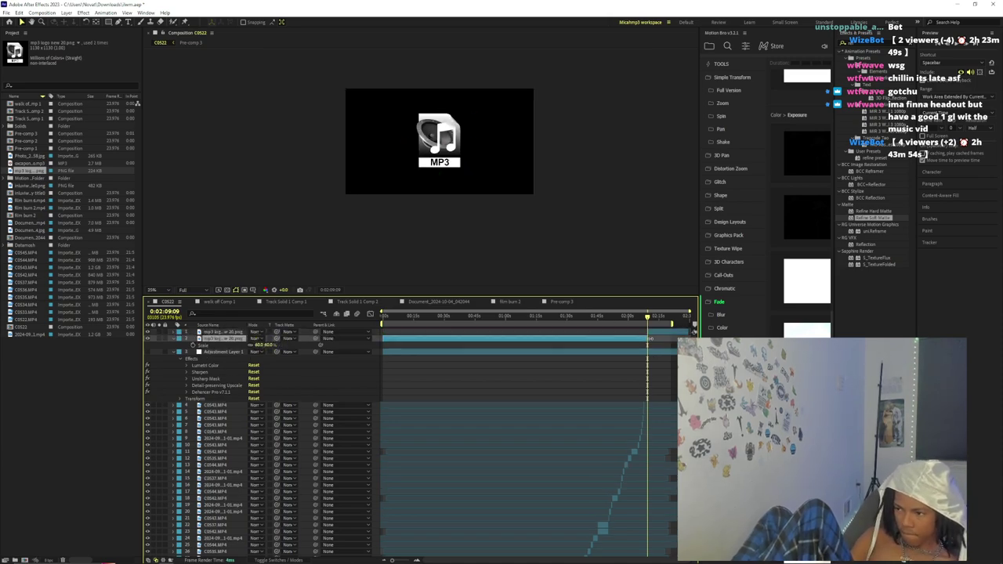
{"action": "key", "text": "Delete"}
{"action": "left_click", "coordinate": [407, 559]}
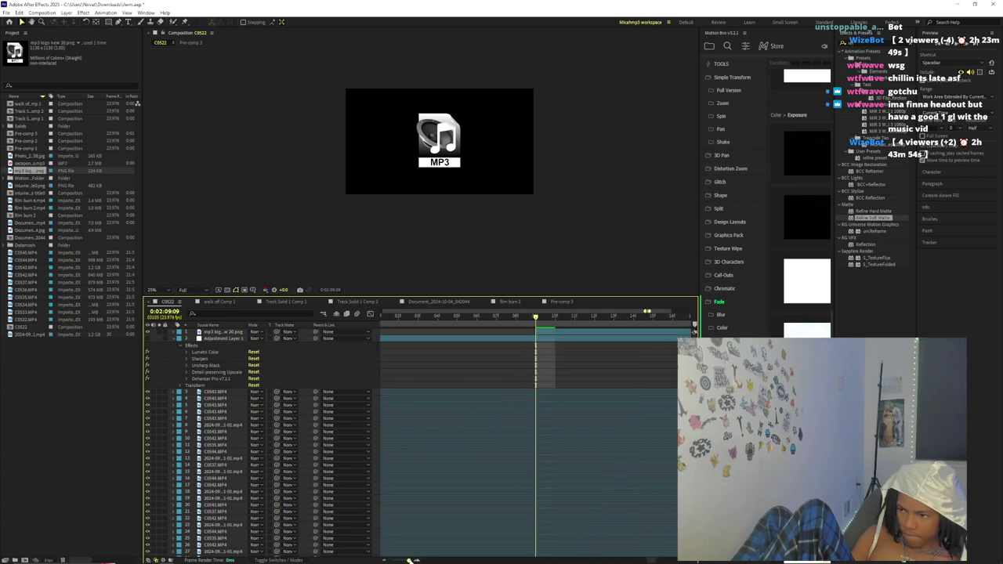
{"action": "left_click_drag", "start_coordinate": [548, 333], "coordinate": [462, 324]}
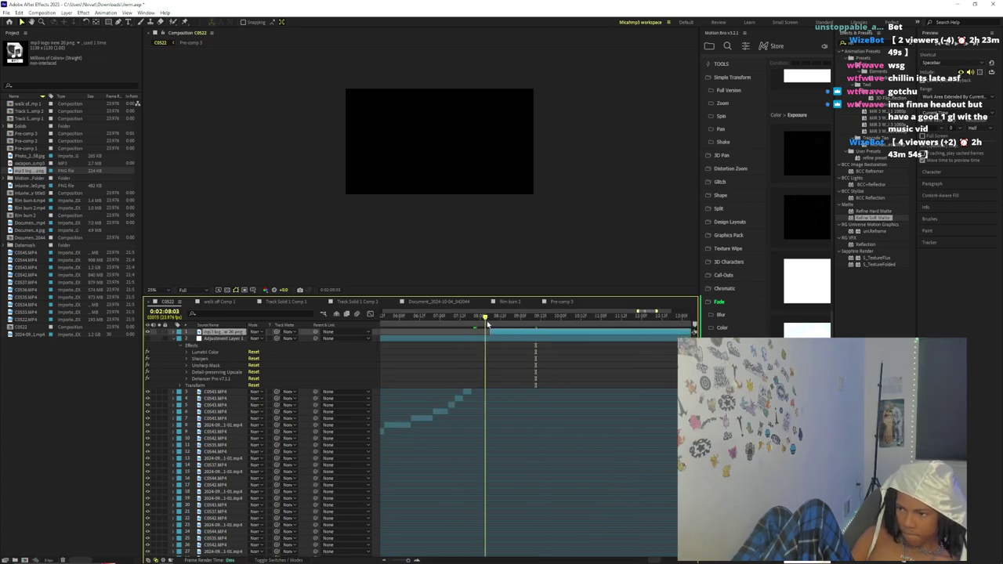
- Split the MP3 logo layer at 0:02:10:00 and delete the later part
{"action": "key", "text": "ctrl+shift+d"}
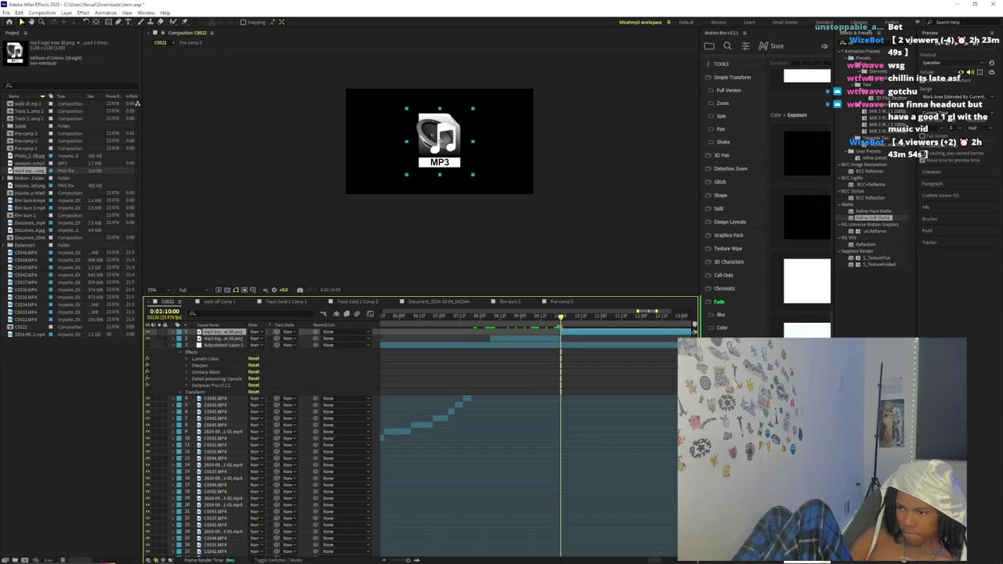
{"action": "key", "text": "Delete"}
- Return to the start of the C0522 composition and collapse the properties of Adjustment Layer 1
{"action": "left_click_drag", "start_coordinate": [409, 562], "coordinate": [386, 562]}
{"action": "left_click_drag", "start_coordinate": [408, 319], "coordinate": [271, 330]}
{"action": "left_click", "coordinate": [177, 339]}
{"action": "left_click", "coordinate": [174, 338]}
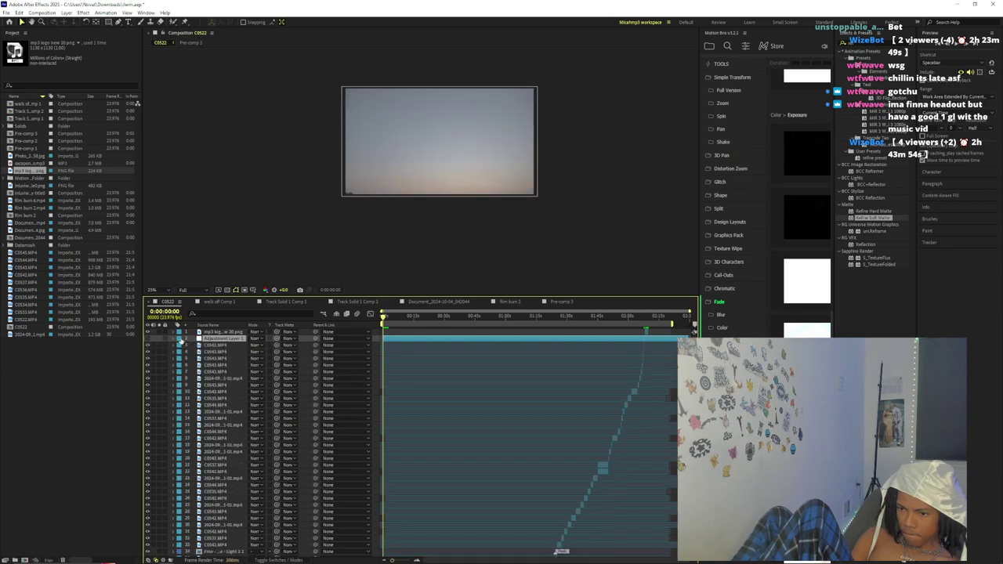
- Save the project and review frames across the C0522 composition, up to 0:00:52:12
{"action": "key", "text": "space"}
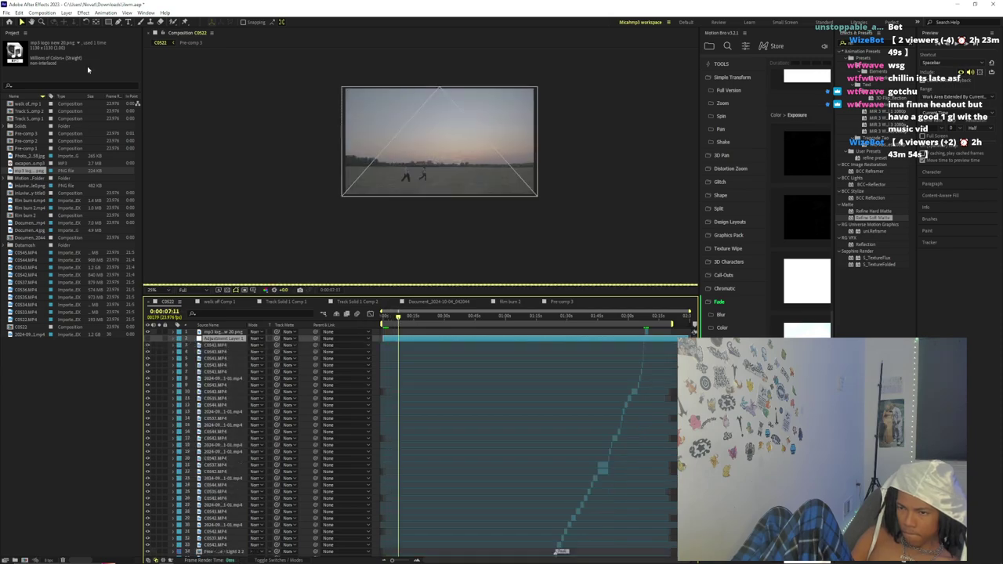
{"action": "key", "text": "ctrl+s"}
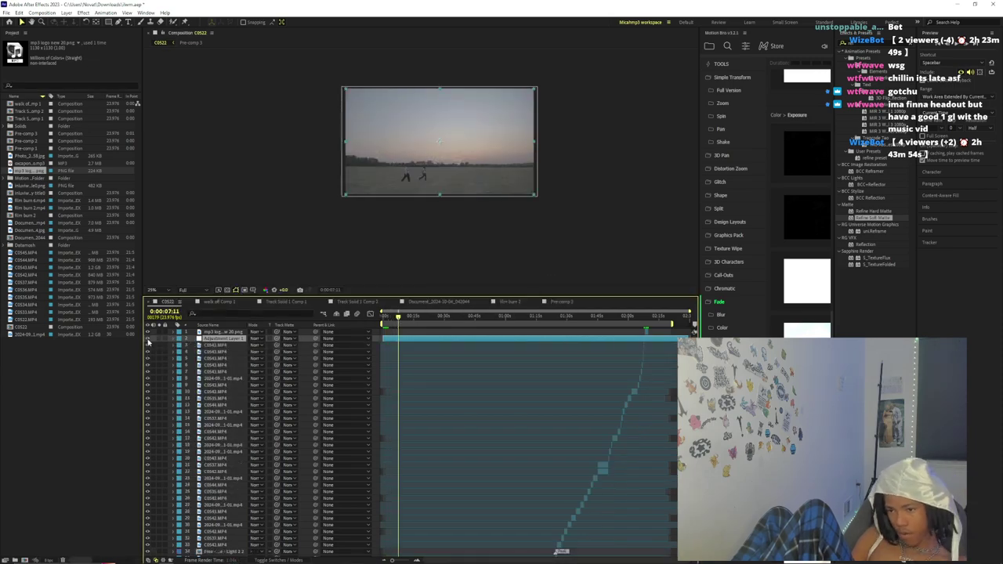
{"action": "left_click", "coordinate": [432, 316]}
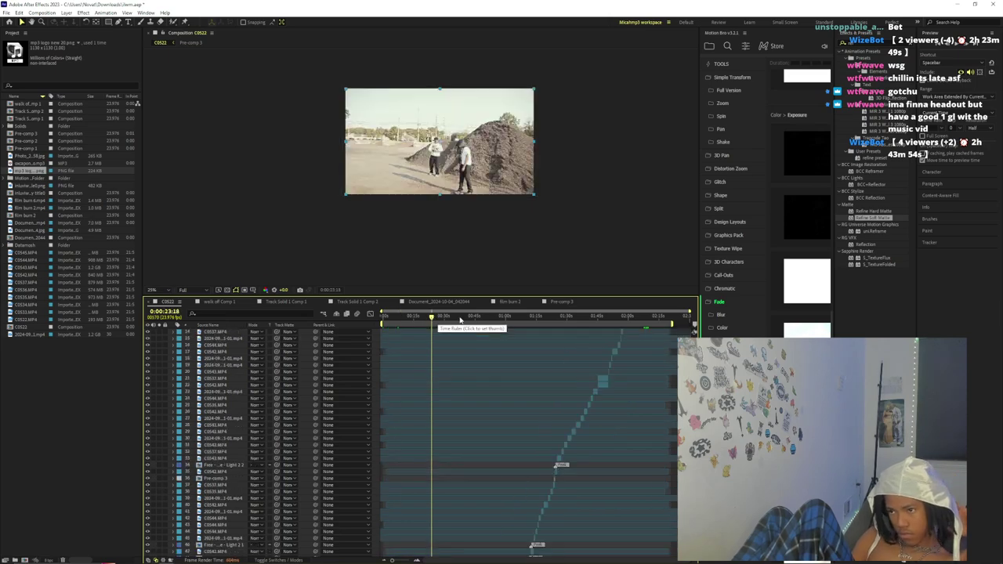
{"action": "left_click", "coordinate": [460, 317]}
{"action": "scroll", "coordinate": [460, 319], "scroll_direction": "down", "scroll_amount": 5}
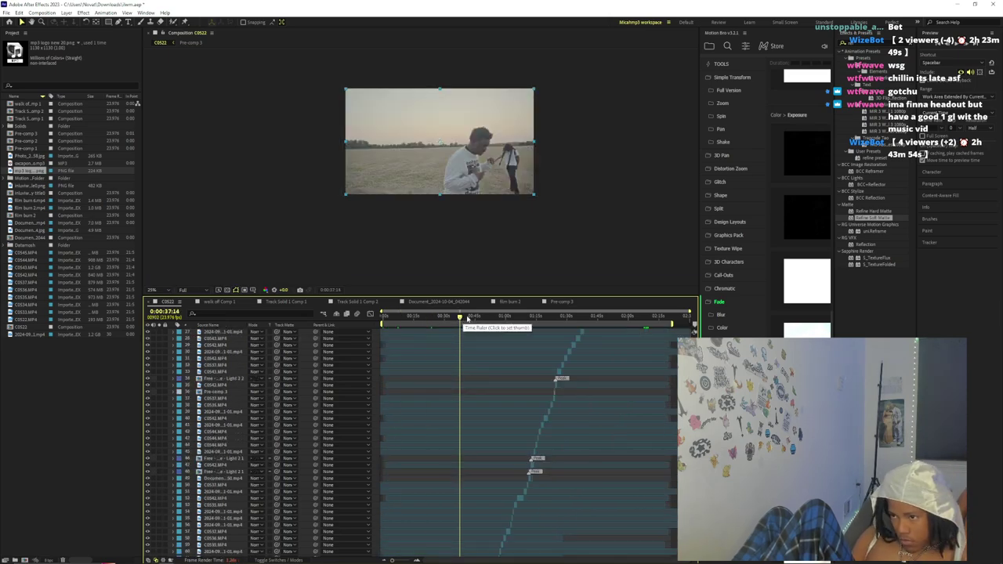
{"action": "scroll", "coordinate": [480, 320], "scroll_direction": "down", "scroll_amount": 5}
{"action": "left_click", "coordinate": [490, 317]}
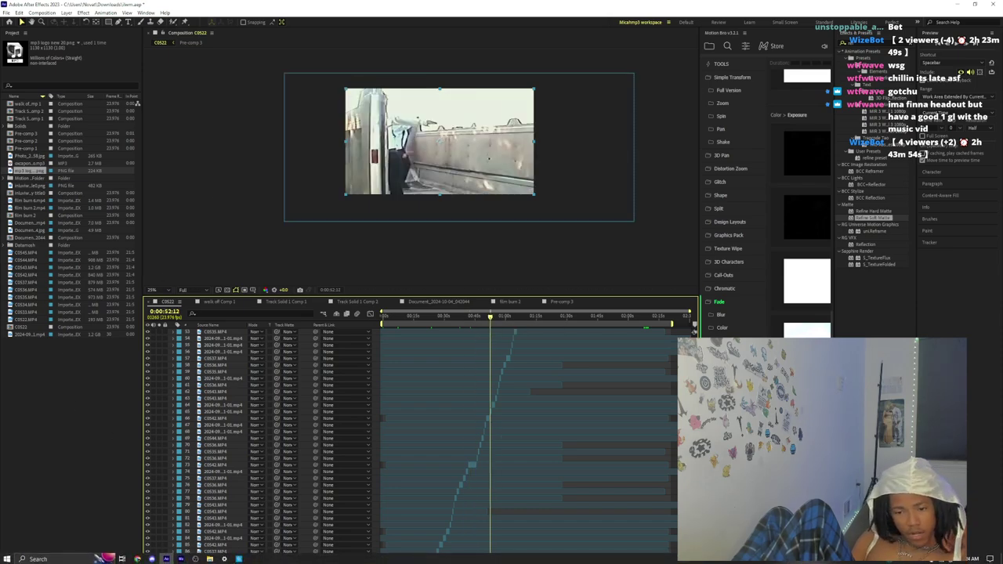
- Switch to SoundCloud in Chrome, open the full likes list of the own profile and unlike the track Not The Plan
{"action": "left_click", "coordinate": [137, 559]}
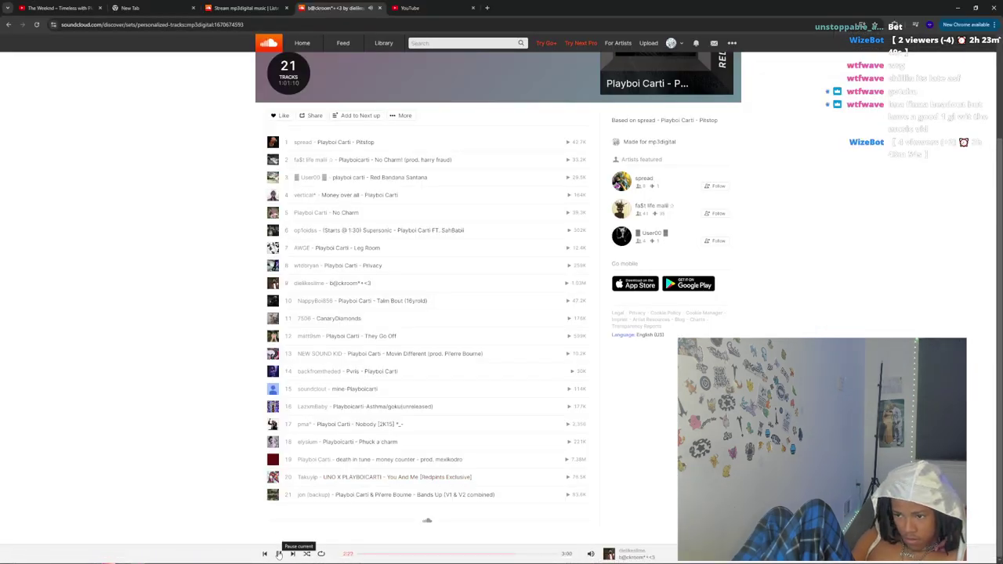
{"action": "scroll", "coordinate": [277, 541], "scroll_direction": "up", "scroll_amount": 2}
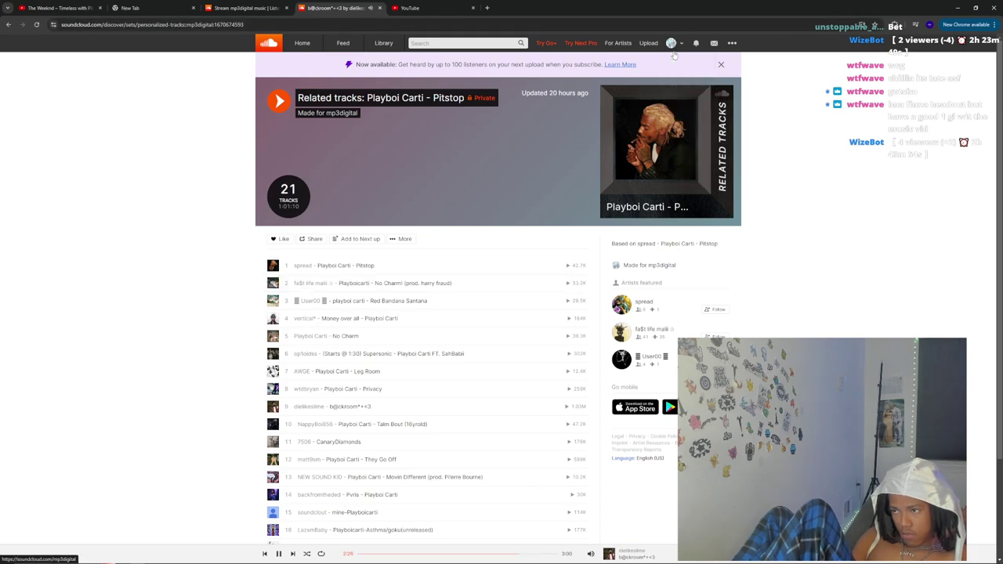
{"action": "left_click", "coordinate": [670, 43]}
{"action": "left_click", "coordinate": [685, 62]}
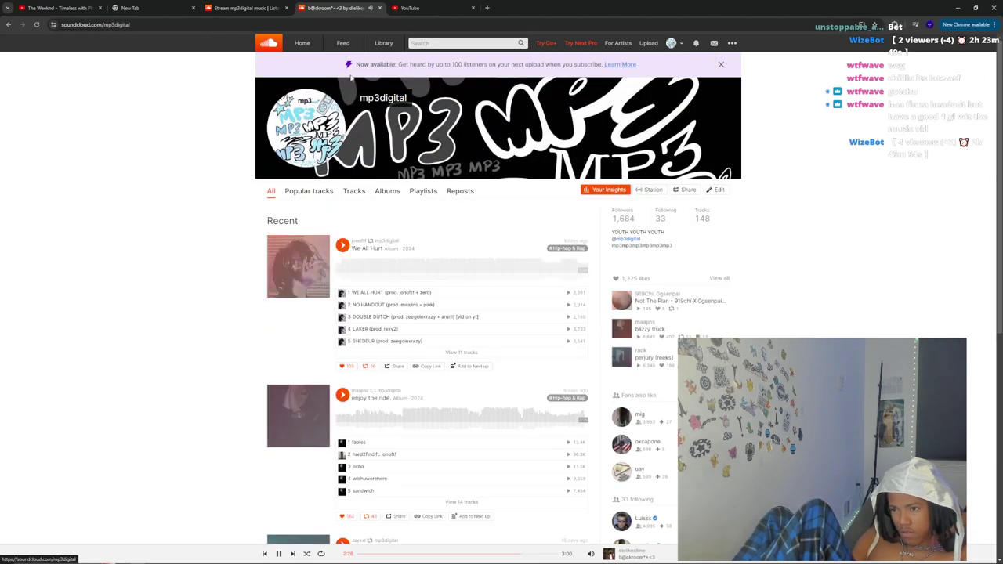
{"action": "left_click", "coordinate": [719, 278]}
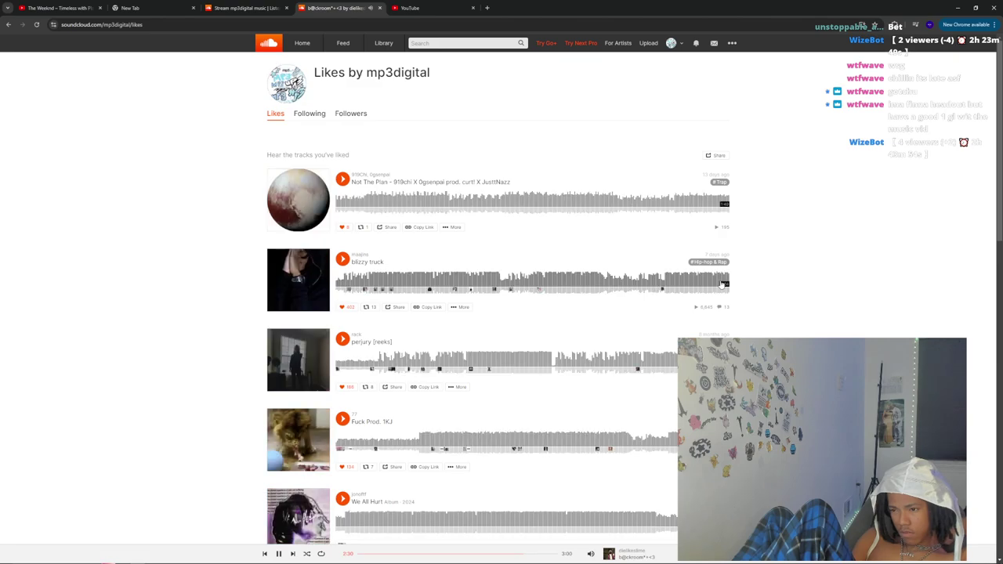
{"action": "left_click", "coordinate": [342, 227]}
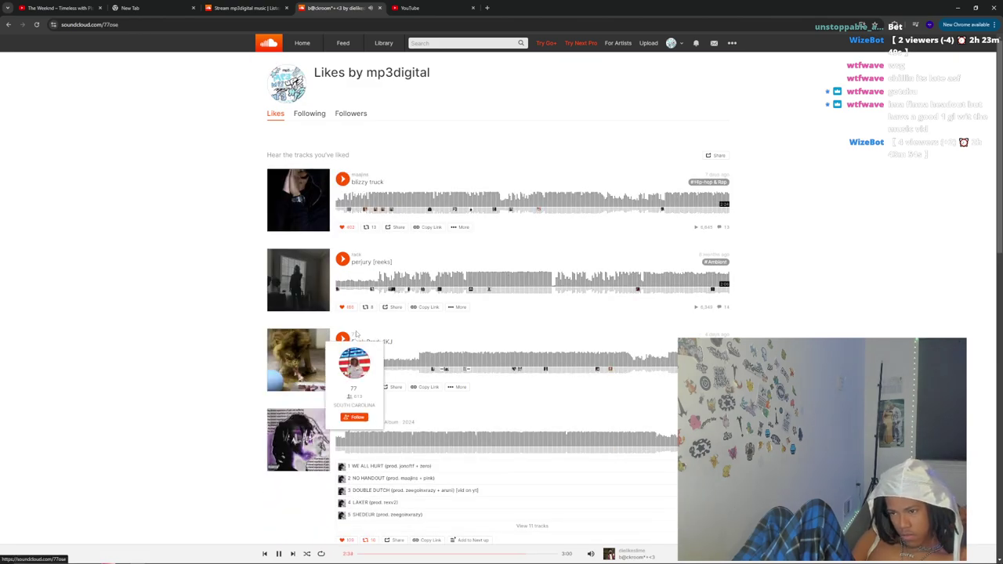
- Open the track list of the artist 77 from the likes and play 4:09 AM (prod. Grahh!)
{"action": "left_click", "coordinate": [358, 332]}
{"action": "left_click", "coordinate": [354, 191]}
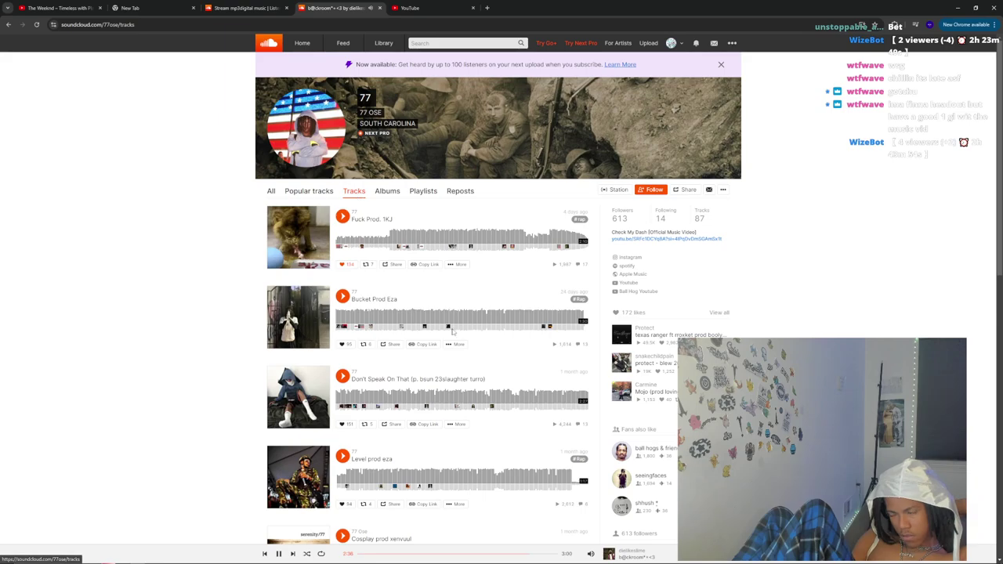
{"action": "scroll", "coordinate": [453, 330], "scroll_direction": "down", "scroll_amount": 2}
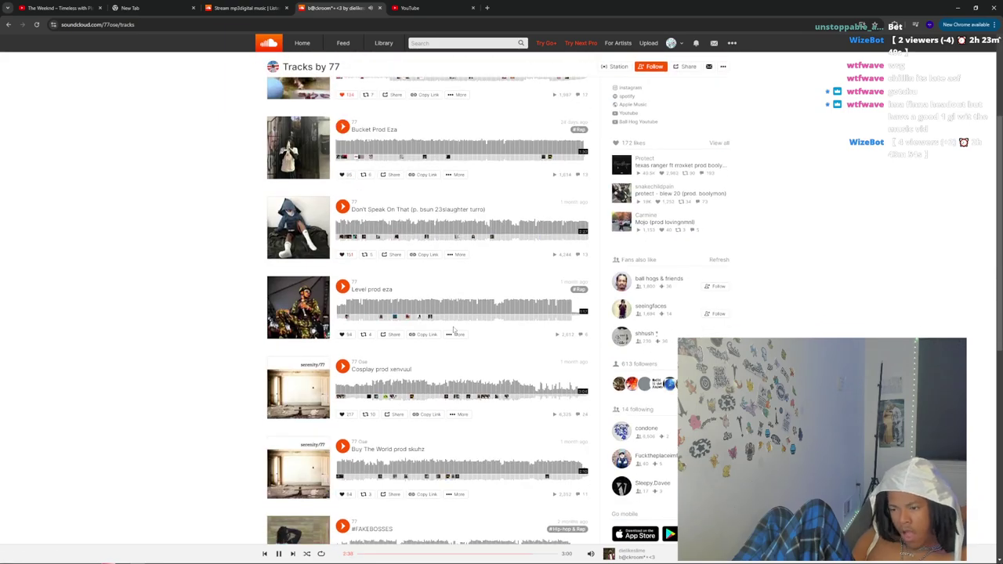
{"action": "scroll", "coordinate": [454, 329], "scroll_direction": "down", "scroll_amount": 2}
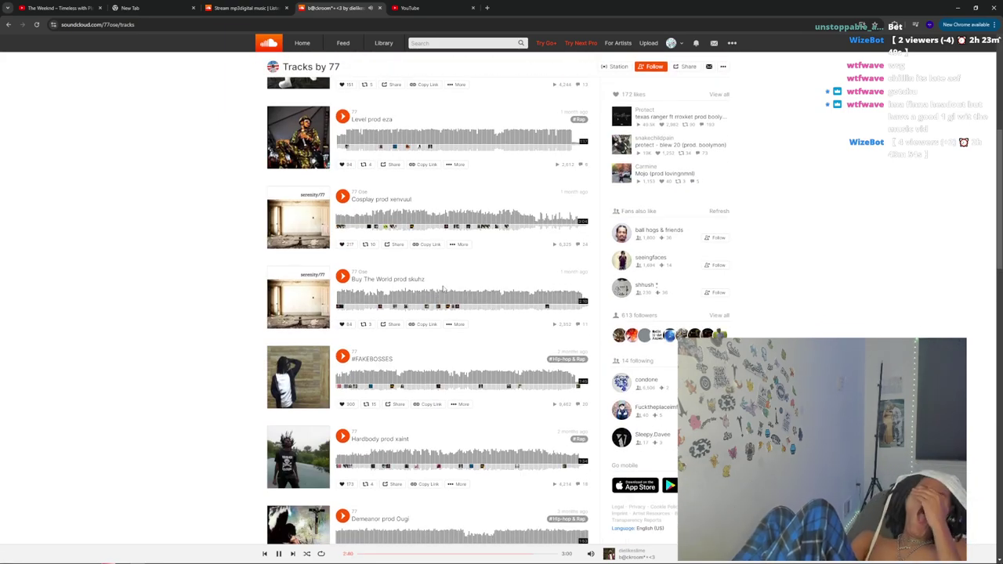
{"action": "scroll", "coordinate": [442, 290], "scroll_direction": "down", "scroll_amount": 4}
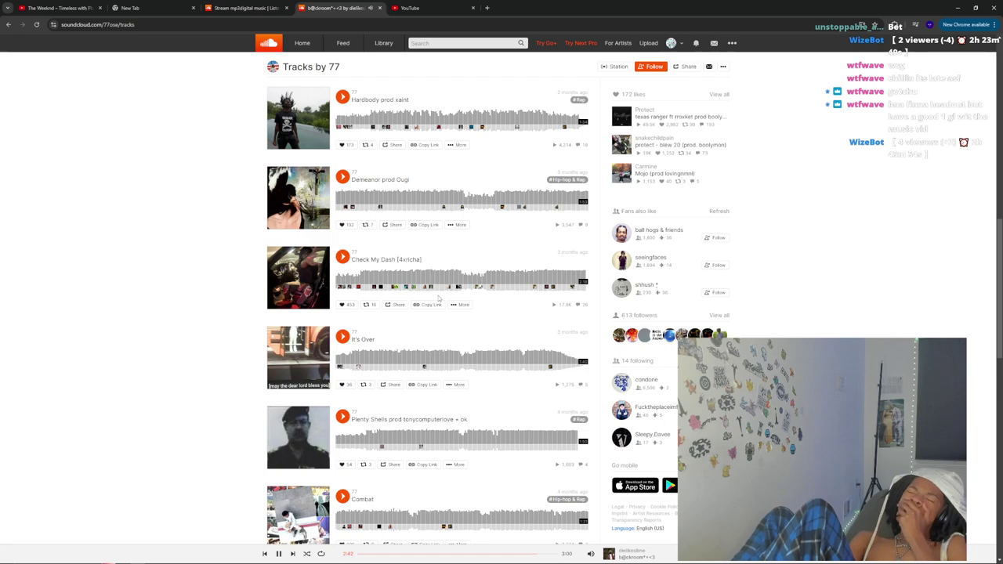
{"action": "scroll", "coordinate": [439, 299], "scroll_direction": "down", "scroll_amount": 2}
{"action": "scroll", "coordinate": [427, 302], "scroll_direction": "down", "scroll_amount": 2}
{"action": "scroll", "coordinate": [424, 304], "scroll_direction": "down", "scroll_amount": 2}
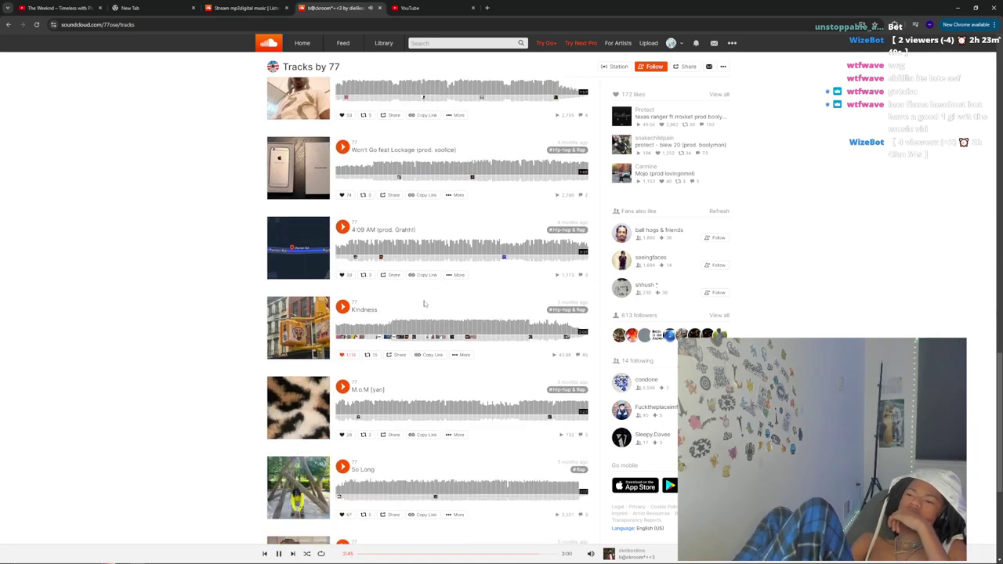
{"action": "left_click", "coordinate": [342, 227]}
- Browse the older tracks further down the list of the artist 77
{"action": "scroll", "coordinate": [408, 404], "scroll_direction": "down", "scroll_amount": 2}
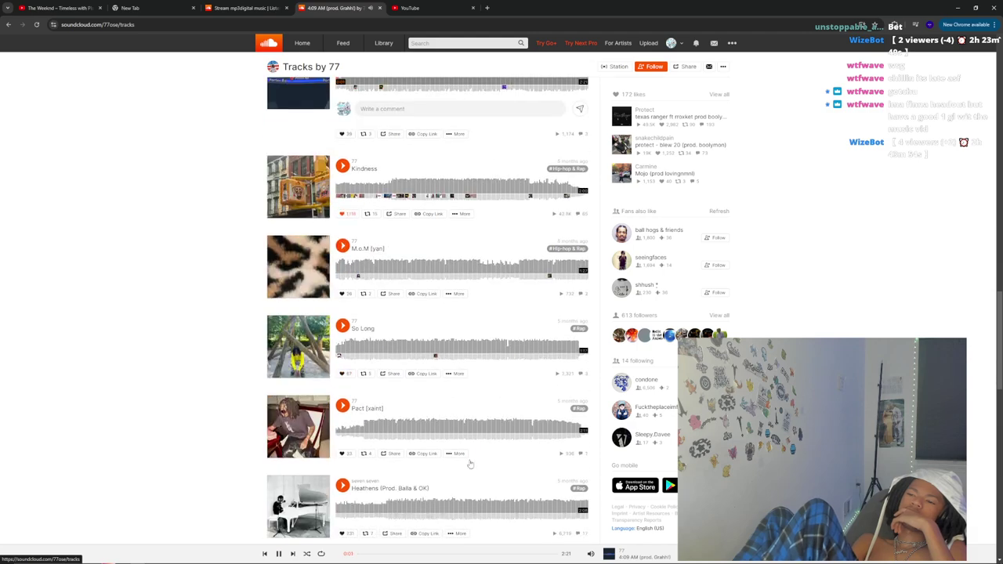
{"action": "scroll", "coordinate": [429, 395], "scroll_direction": "down", "scroll_amount": 5}
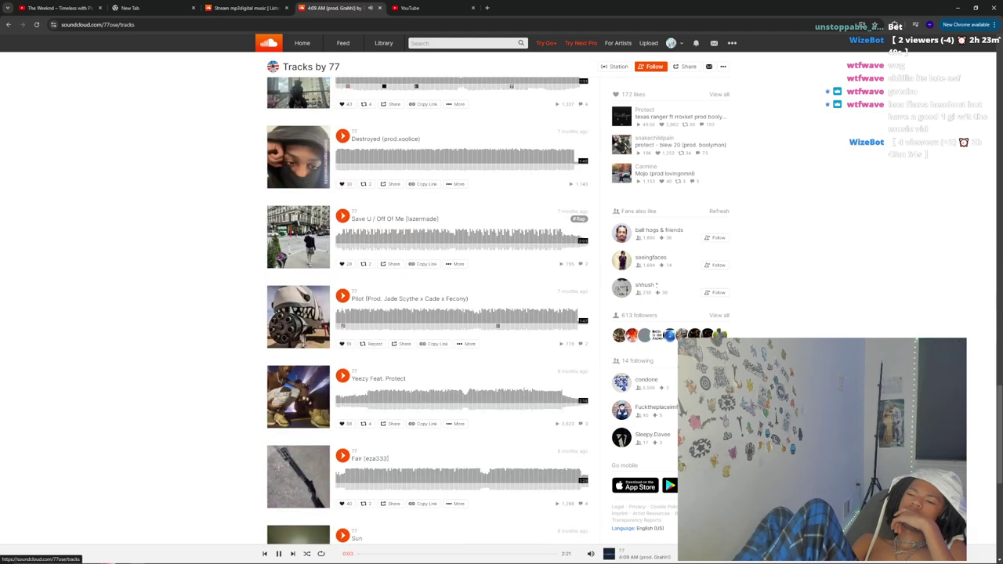